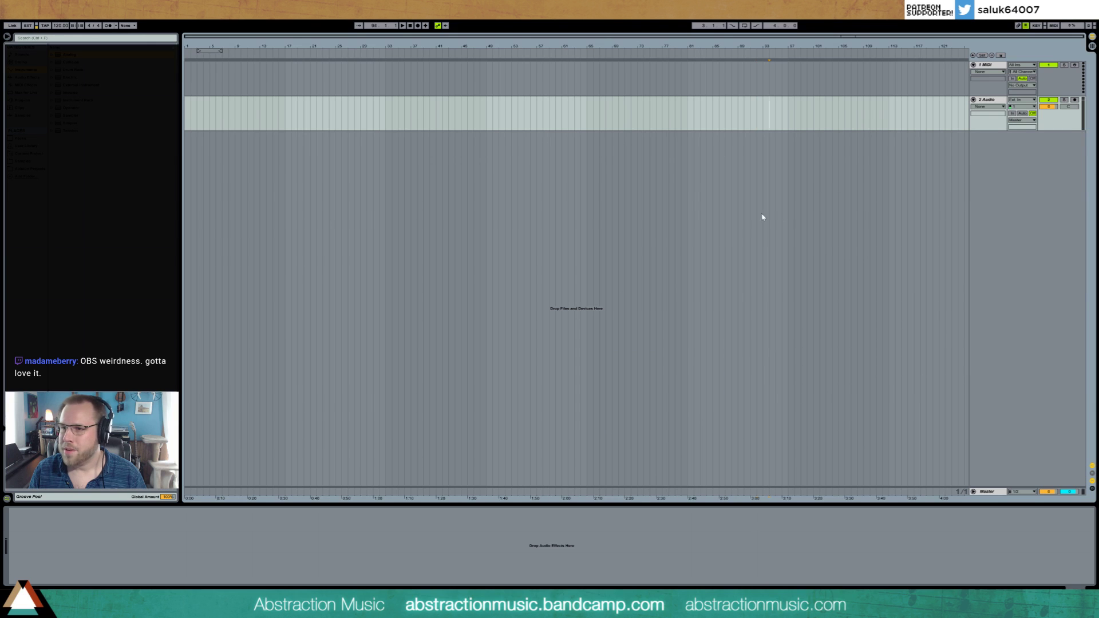
- Load the BB_DefaultPiano Kontakt preset onto a new track in the arrangement
{"action": "left_click", "coordinate": [618, 280]}
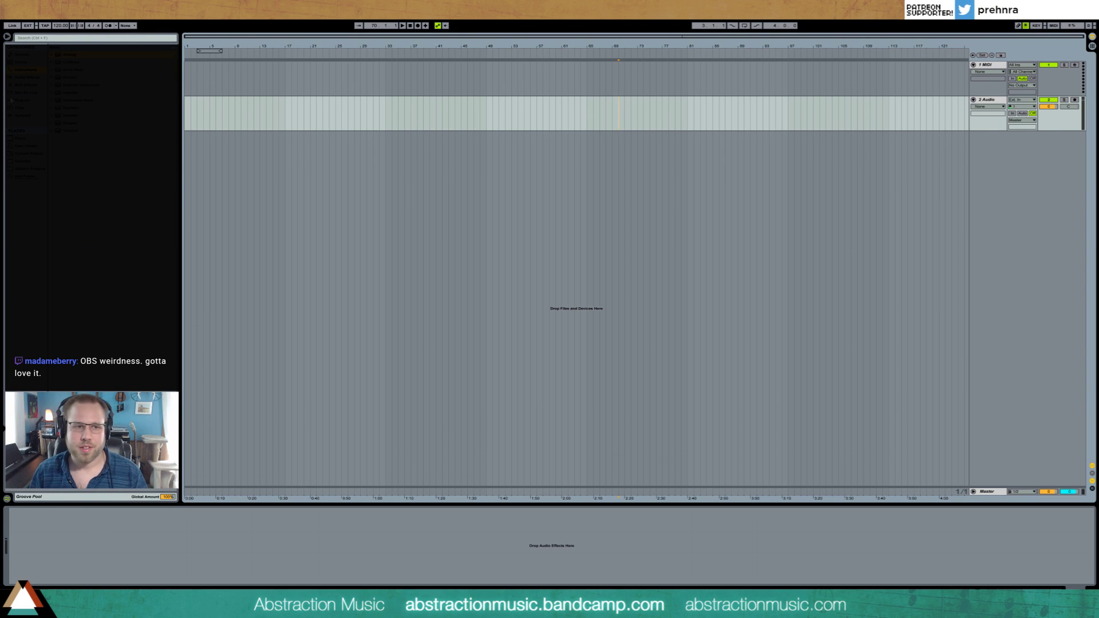
{"action": "left_click", "coordinate": [35, 77]}
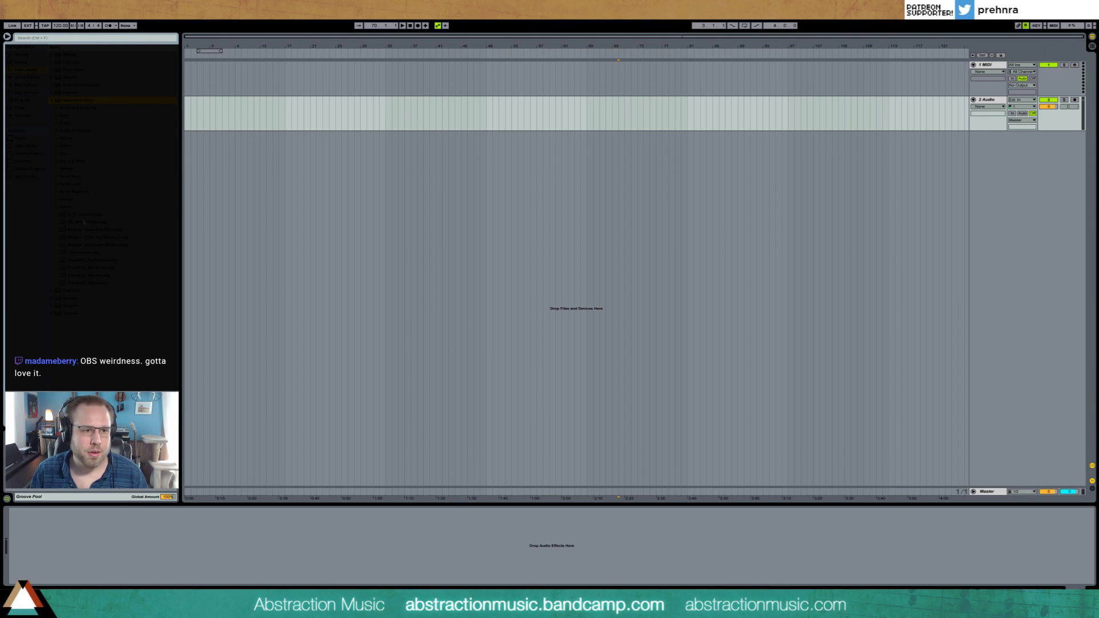
{"action": "left_click", "coordinate": [84, 221]}
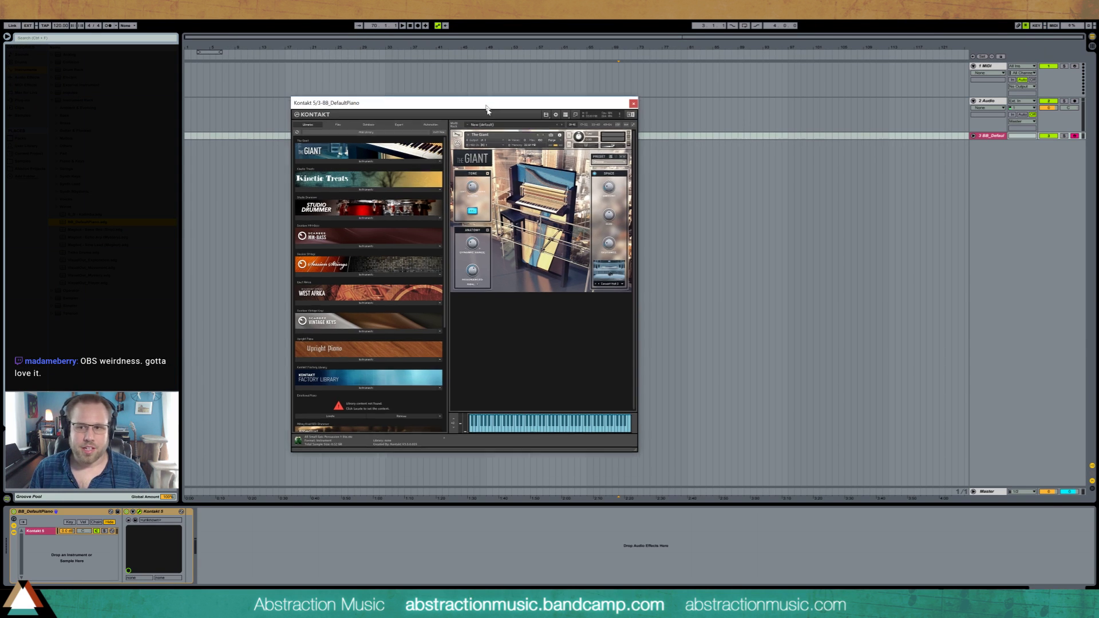
- Reposition the Kontakt plug-in window and add a Compressor after Kontakt on the piano track
{"action": "left_click_drag", "start_coordinate": [487, 109], "coordinate": [487, 135]}
{"action": "left_click", "coordinate": [23, 76]}
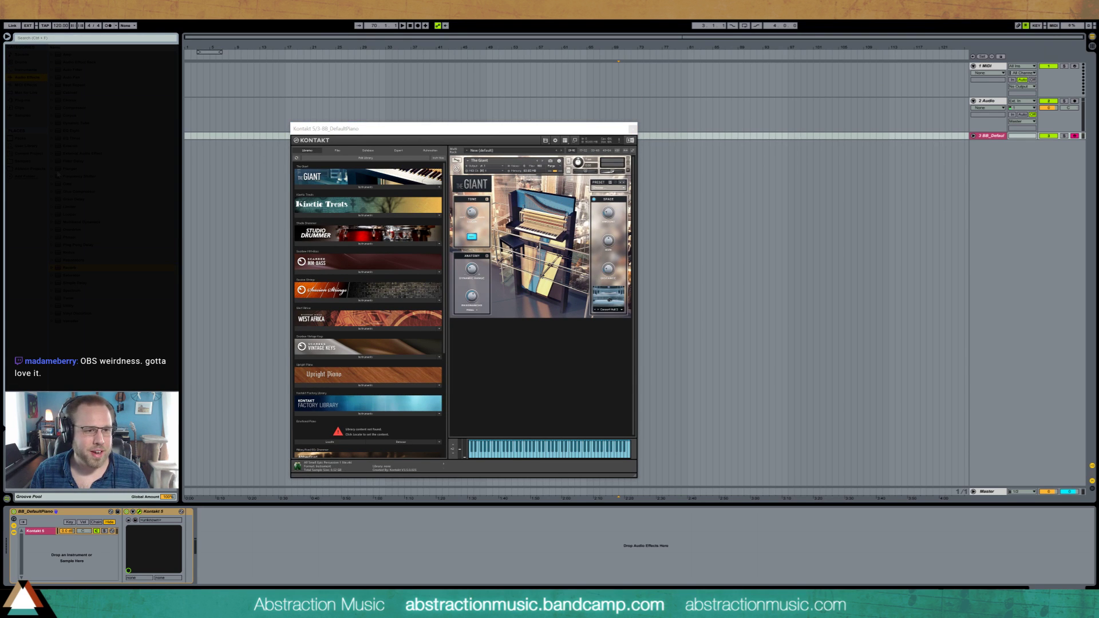
{"action": "left_click_drag", "start_coordinate": [69, 107], "coordinate": [233, 549]}
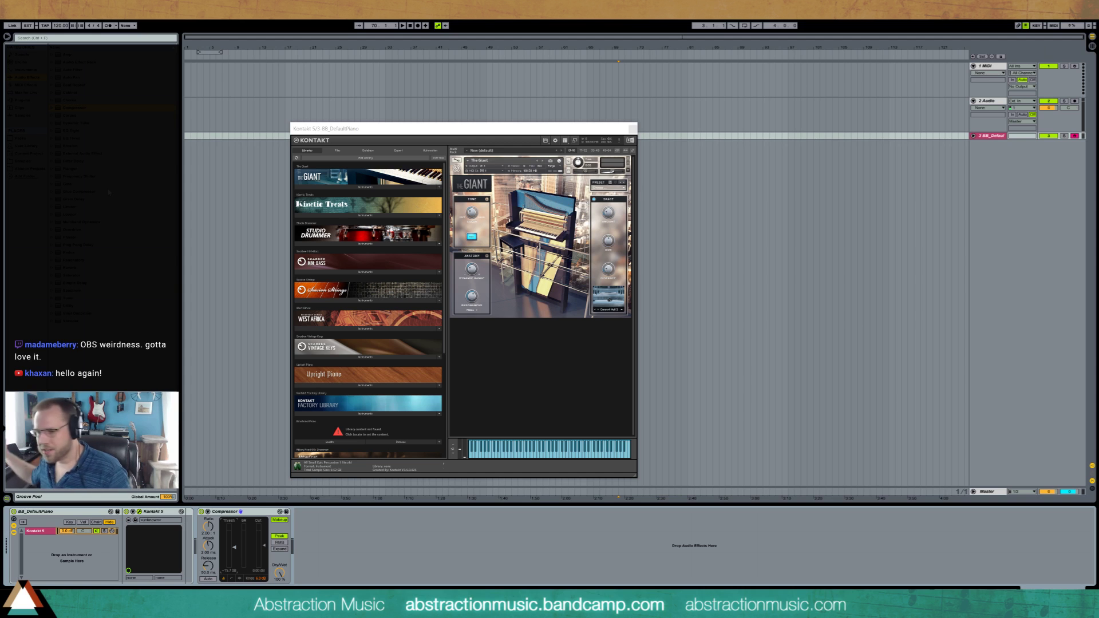
- Open Firefox and load the bookmarked Google countdown timer page
{"action": "key", "text": "super"}
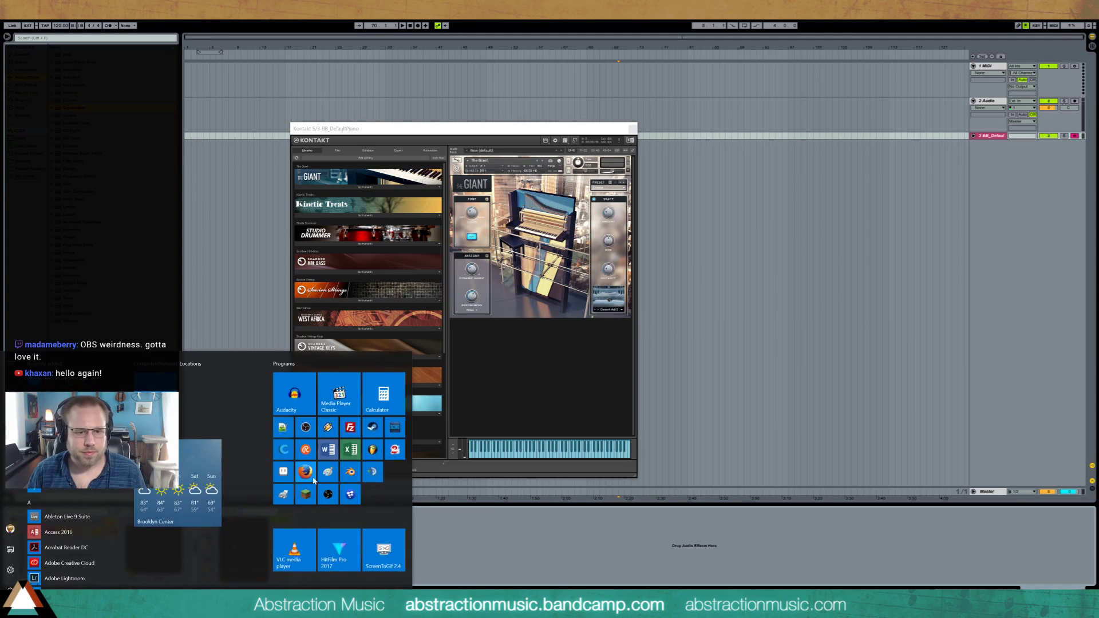
{"action": "left_click", "coordinate": [309, 478]}
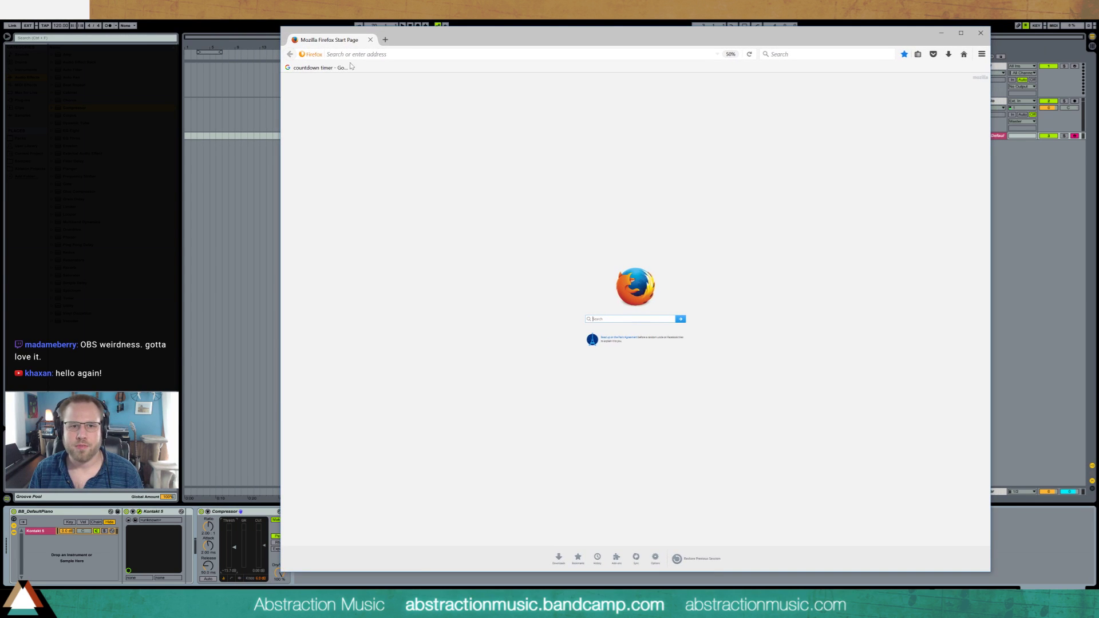
{"action": "left_click", "coordinate": [340, 69]}
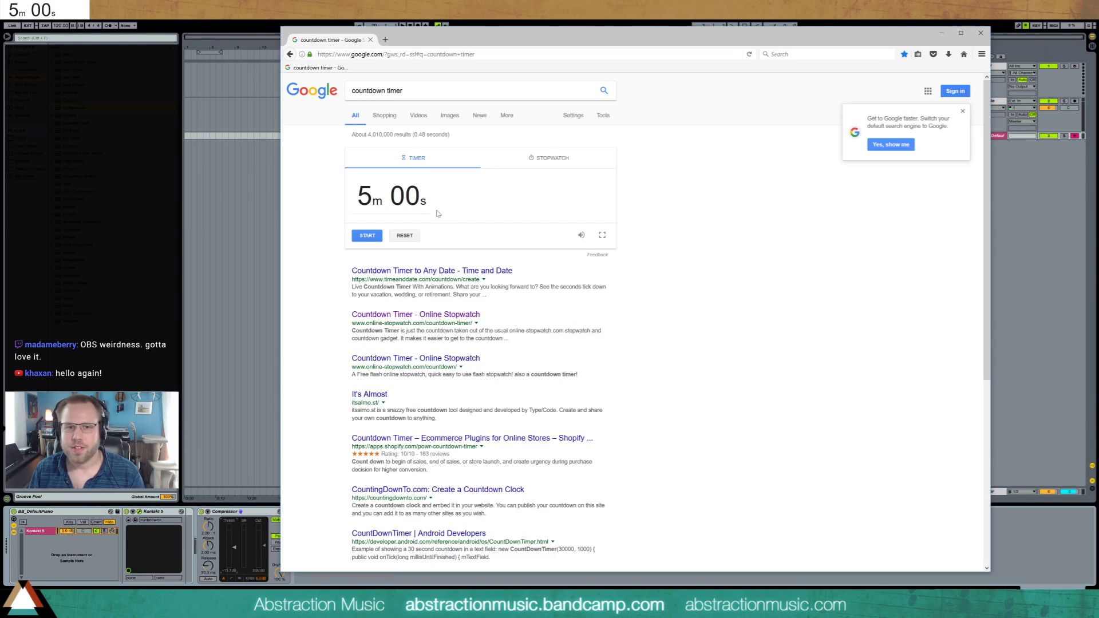
- Set the countdown timer to 2 hours, start it, and pause it
{"action": "left_click", "coordinate": [441, 216]}
{"action": "type", "text": "20000"}
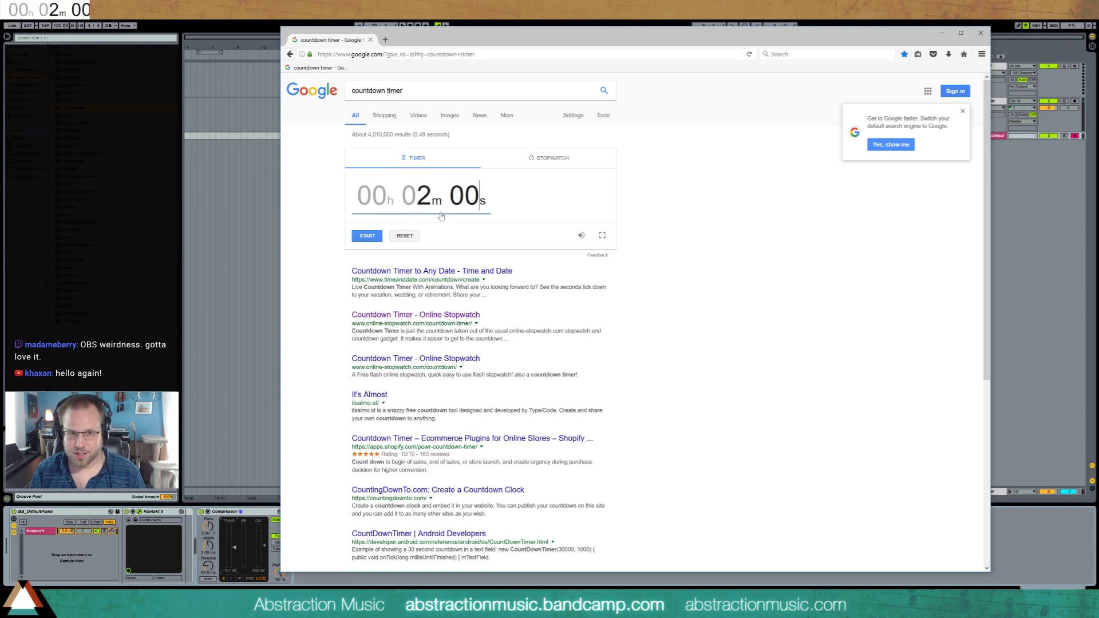
{"action": "key", "text": "Return"}
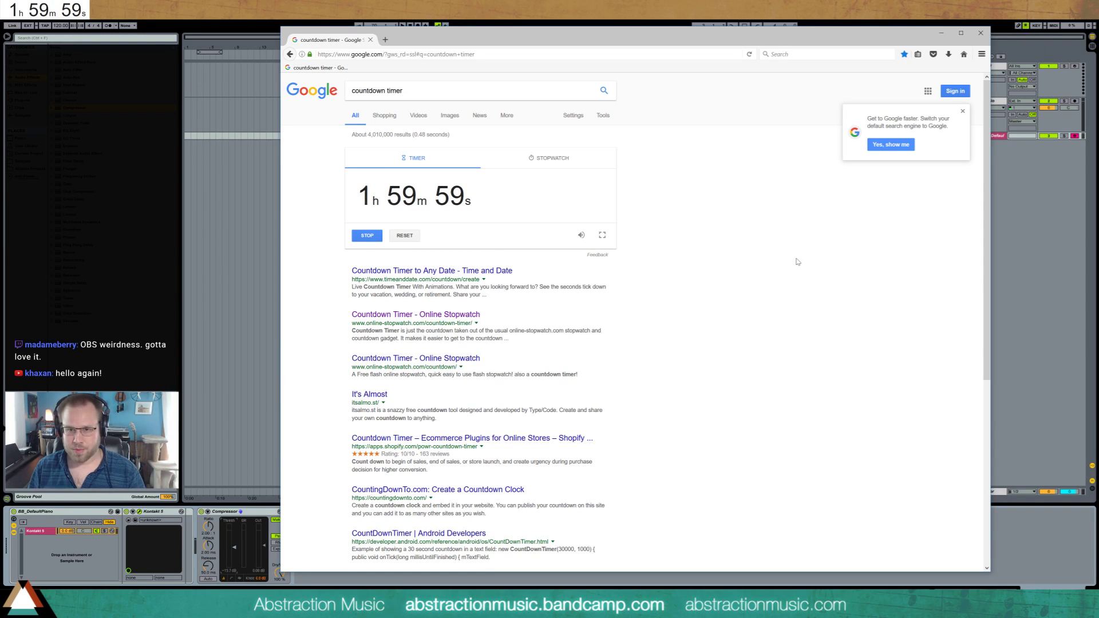
{"action": "left_click", "coordinate": [366, 237]}
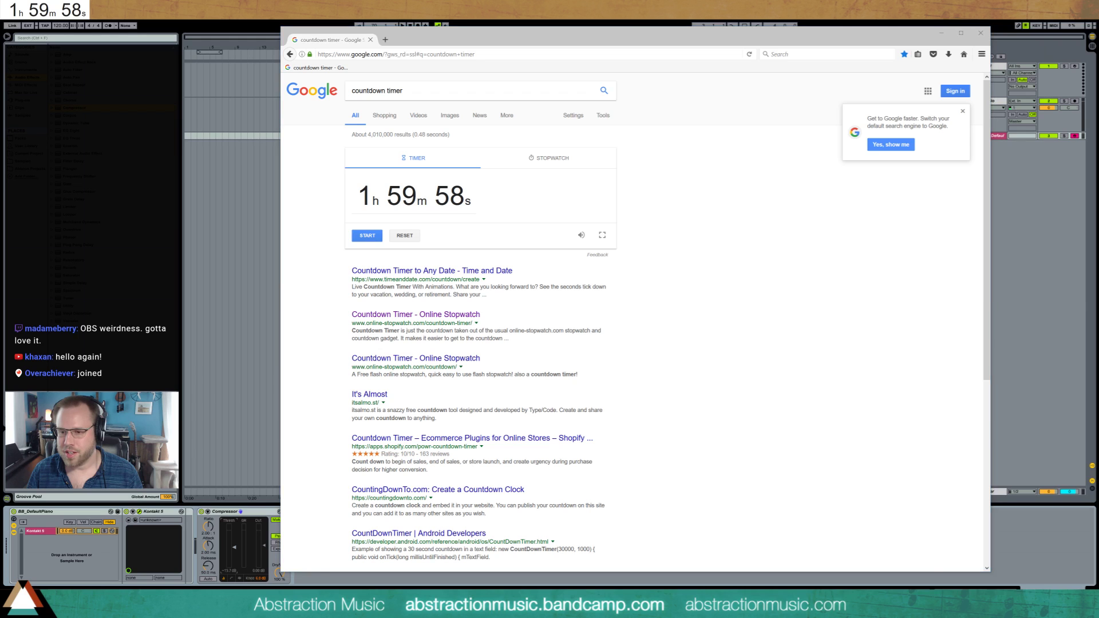
{"action": "left_click", "coordinate": [1065, 604]}
{"action": "right_click", "coordinate": [1030, 603]}
{"action": "key", "text": "Escape"}
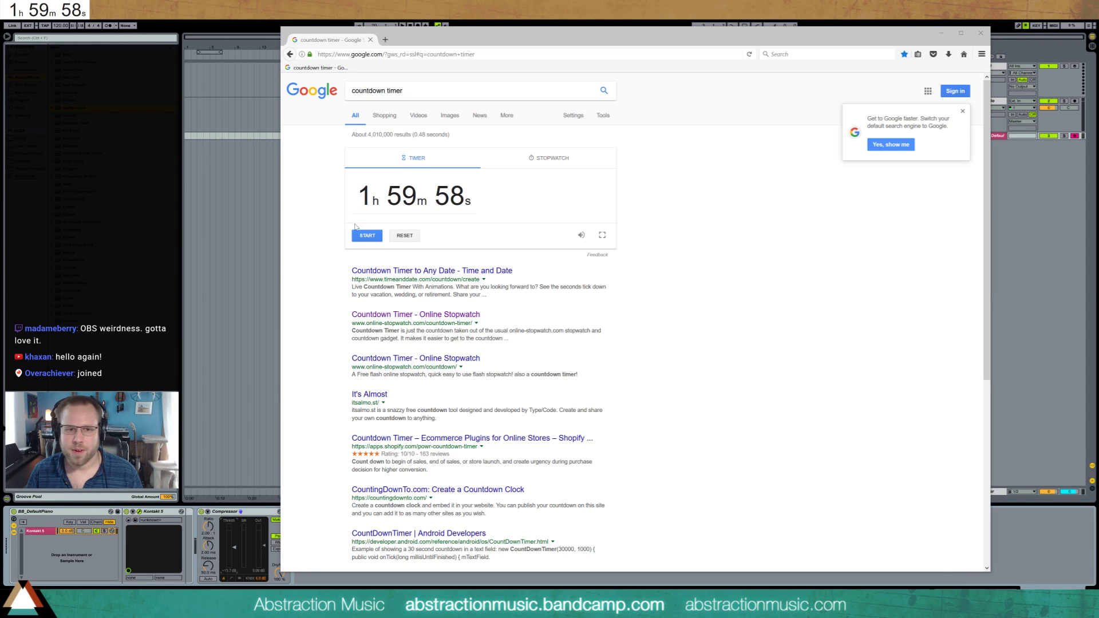
- Resume the countdown timer and switch back to Ableton Live
{"action": "left_click", "coordinate": [367, 237]}
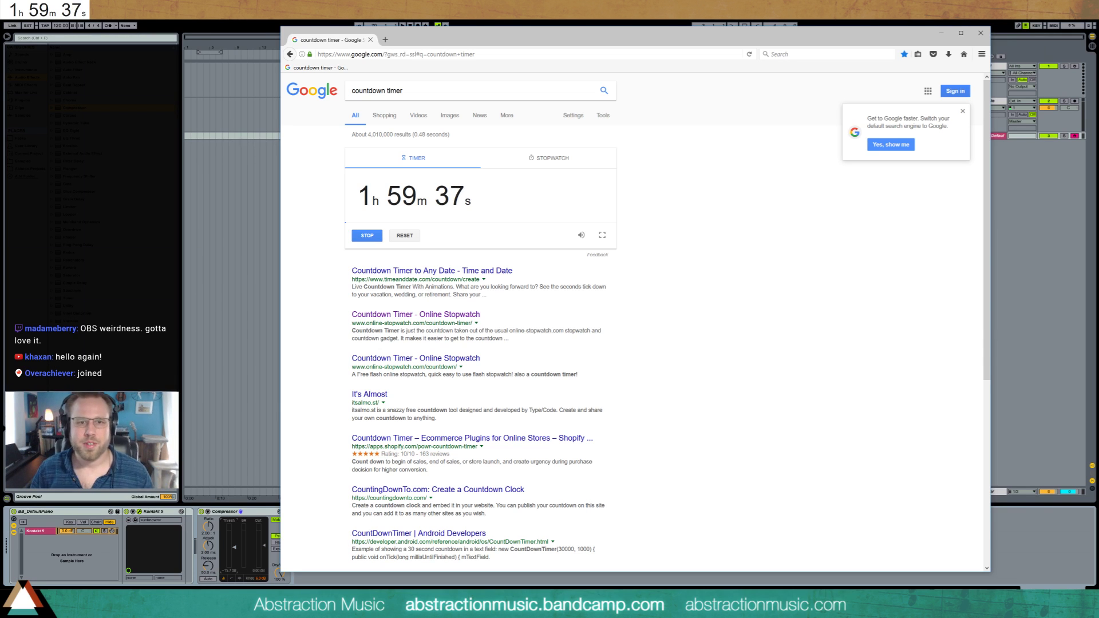
{"action": "key", "text": "alt+Tab"}
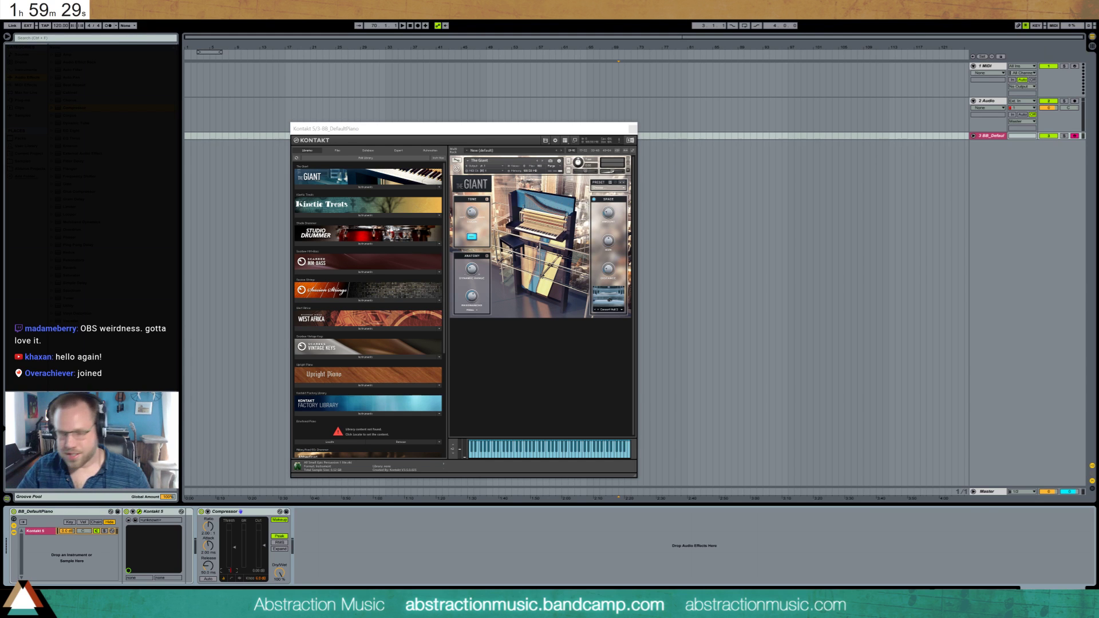
- Insert a new audio track below the piano track, arm it, and record a short take of the live sound
{"action": "left_click", "coordinate": [799, 146]}
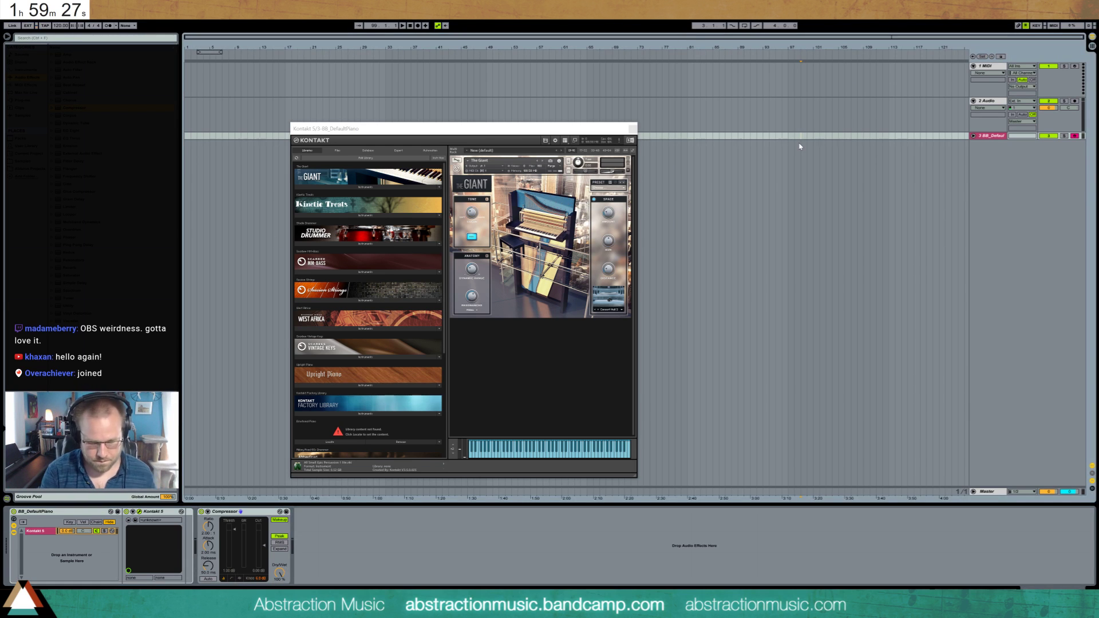
{"action": "key", "text": "ctrl+t"}
{"action": "left_click", "coordinate": [1074, 144]}
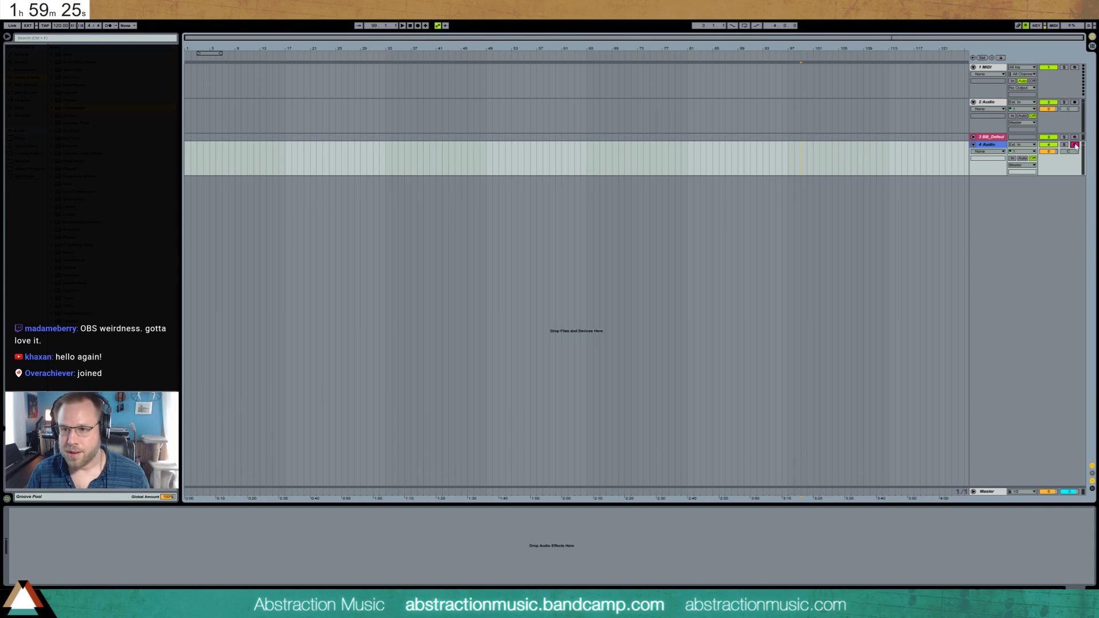
{"action": "left_click", "coordinate": [418, 25]}
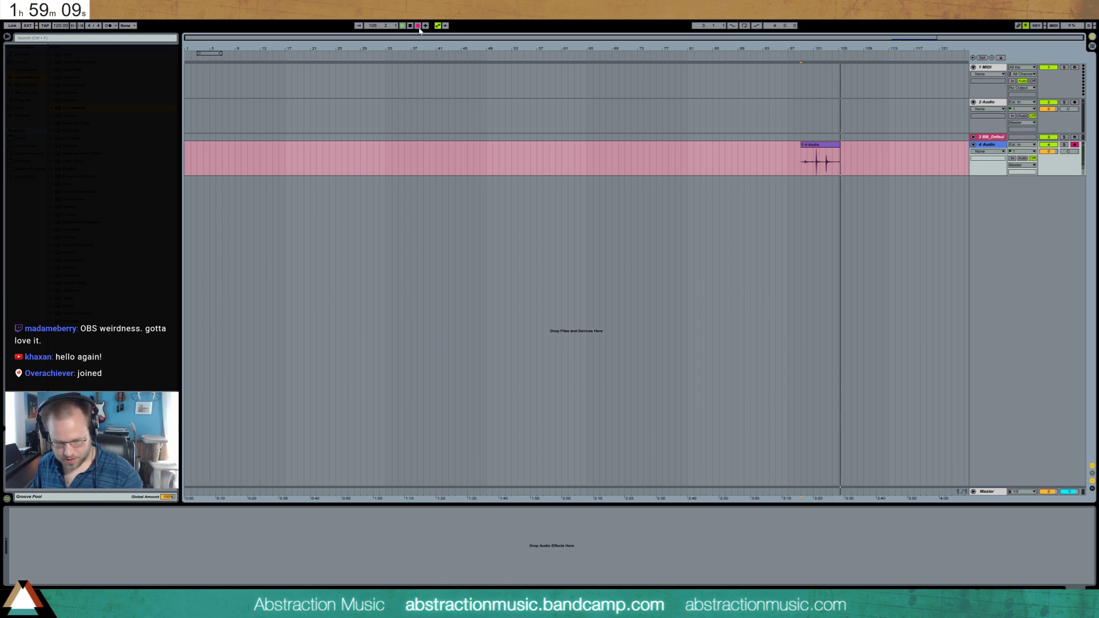
{"action": "key", "text": "space"}
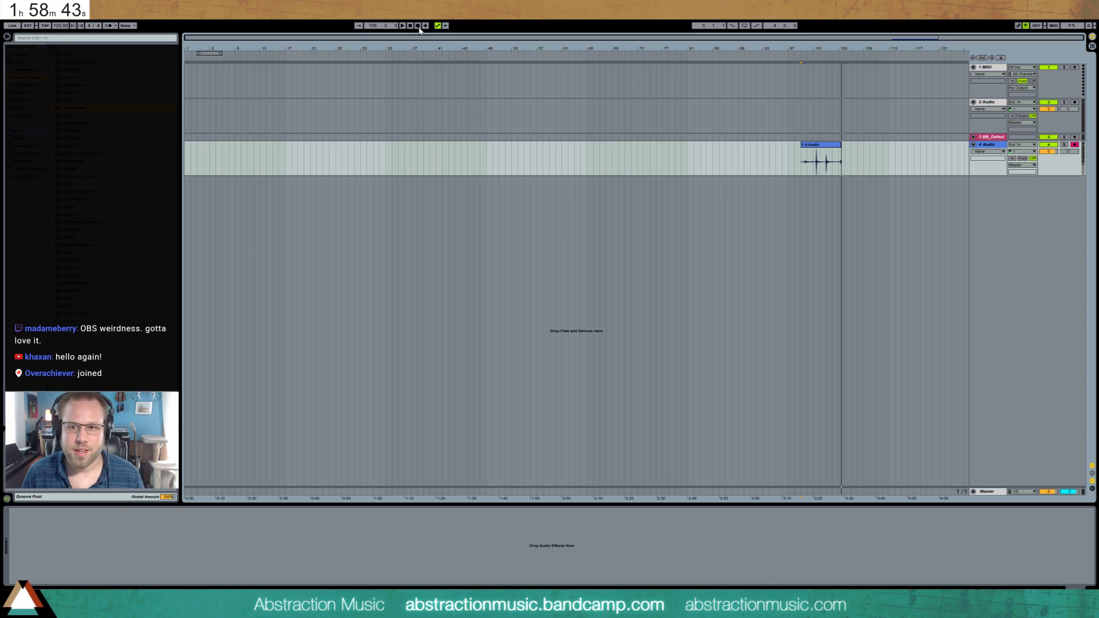
- Separate the second hit from the recorded clip and move it to about bar 5 on the same track
{"action": "left_click_drag", "start_coordinate": [825, 160], "coordinate": [211, 159]}
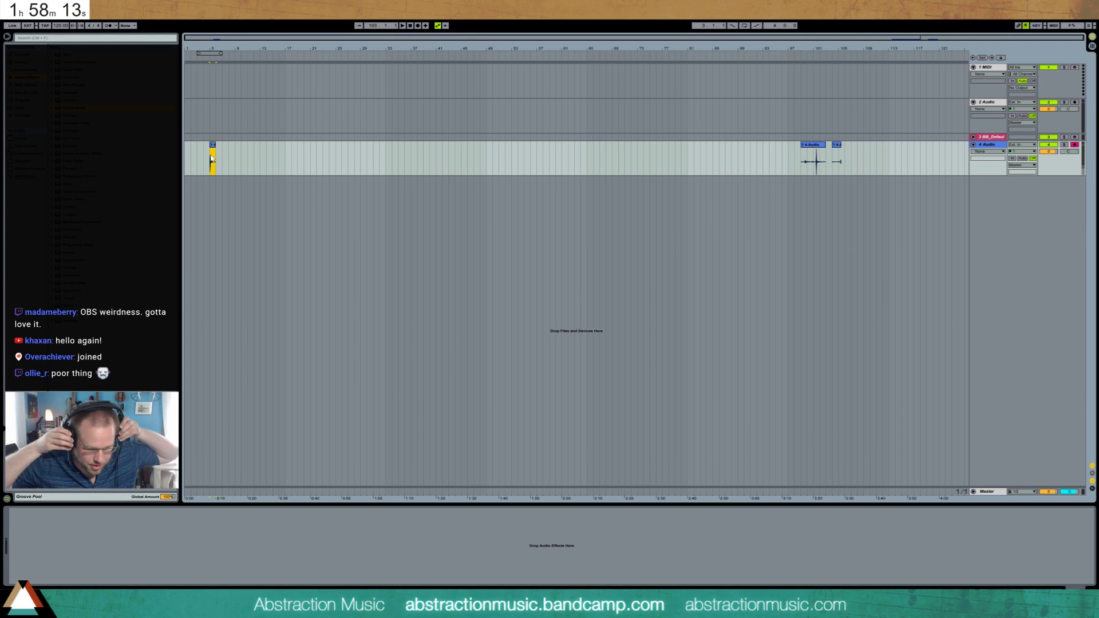
{"action": "left_click", "coordinate": [419, 231]}
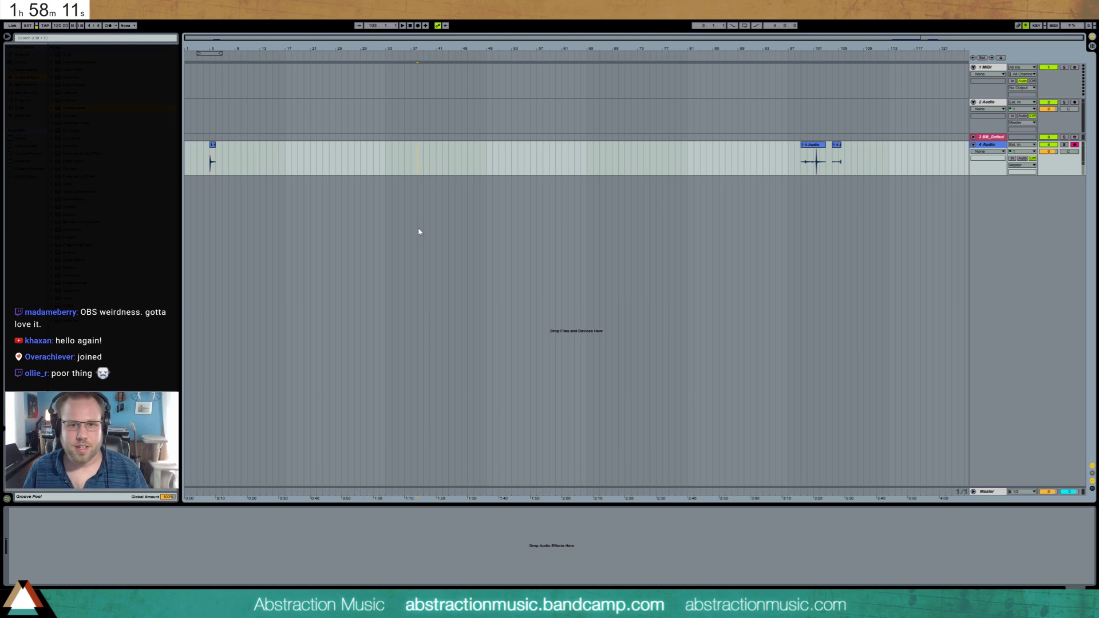
- Add a new MIDI track with a Sampler and load the isolated audio hit into it
{"action": "key", "text": "ctrl+shift+t"}
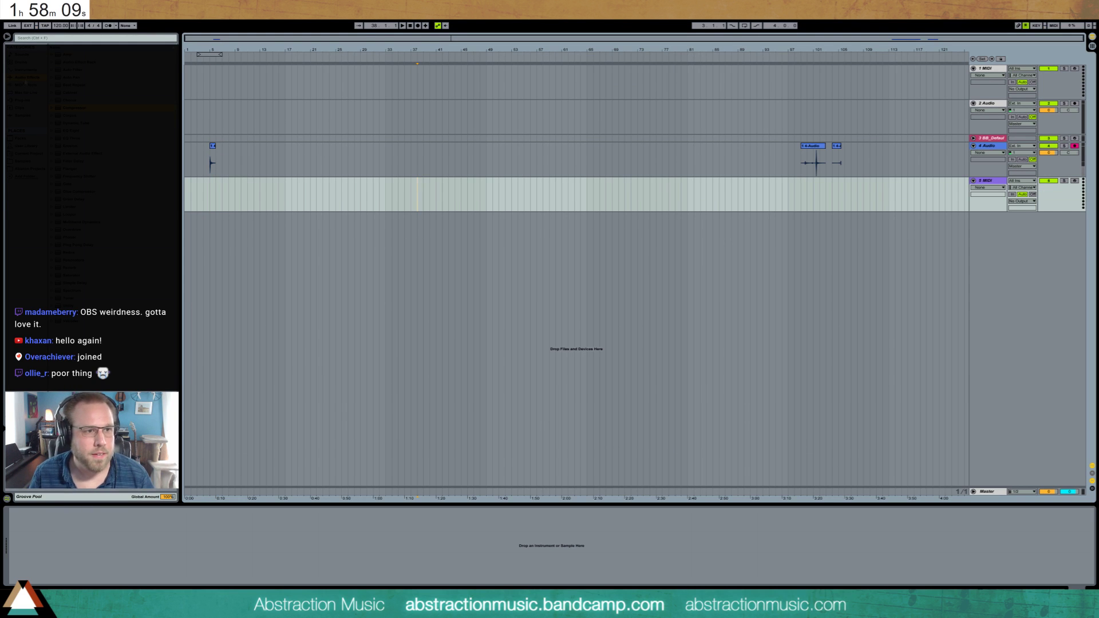
{"action": "left_click", "coordinate": [26, 70]}
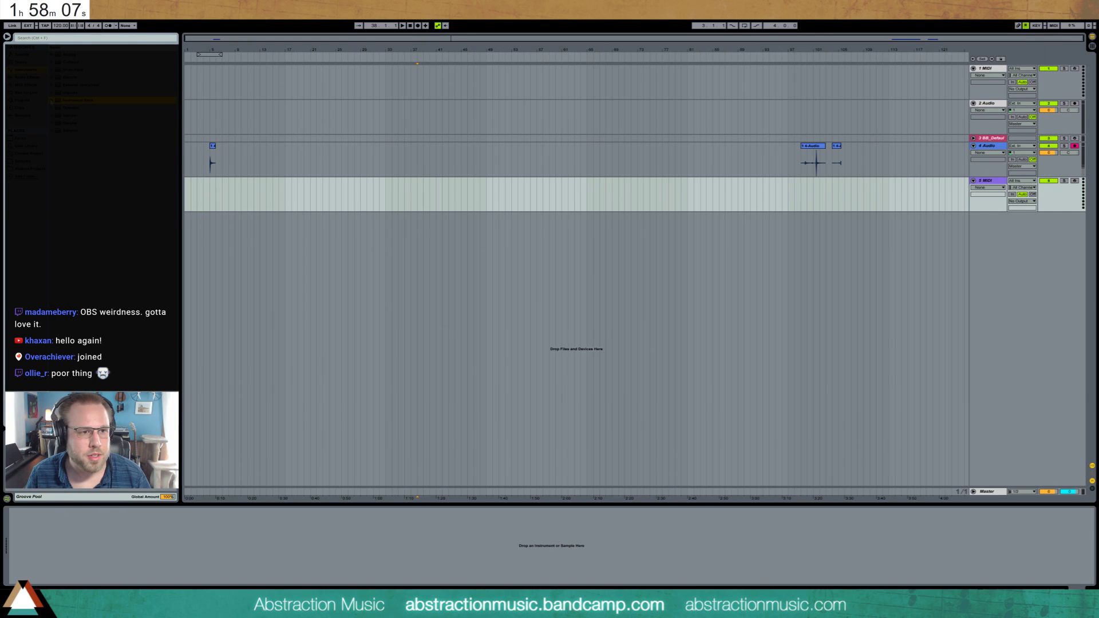
{"action": "left_click", "coordinate": [65, 116]}
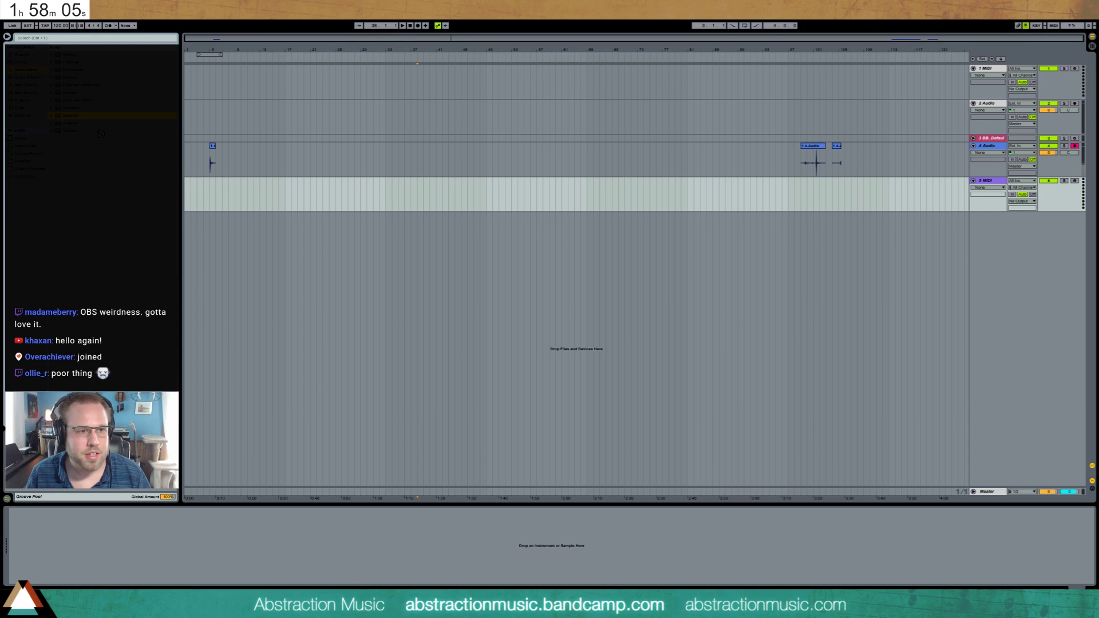
{"action": "left_click_drag", "start_coordinate": [100, 134], "coordinate": [175, 537]}
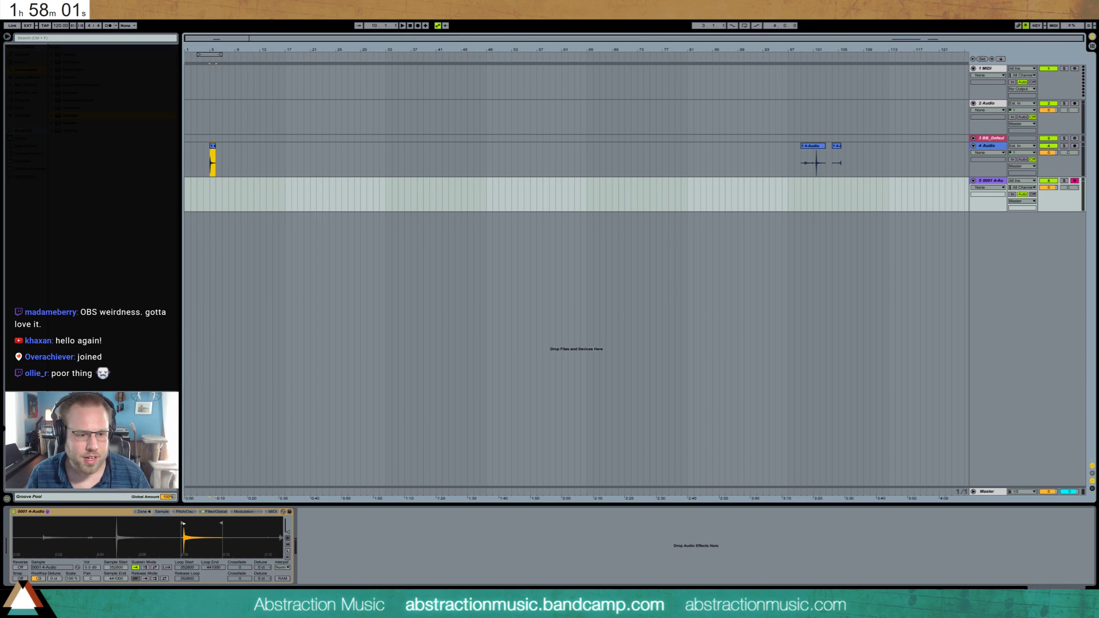
- Trim the sample start and end in Sampler around the isolated hit
{"action": "left_click_drag", "start_coordinate": [116, 567], "coordinate": [116, 561]}
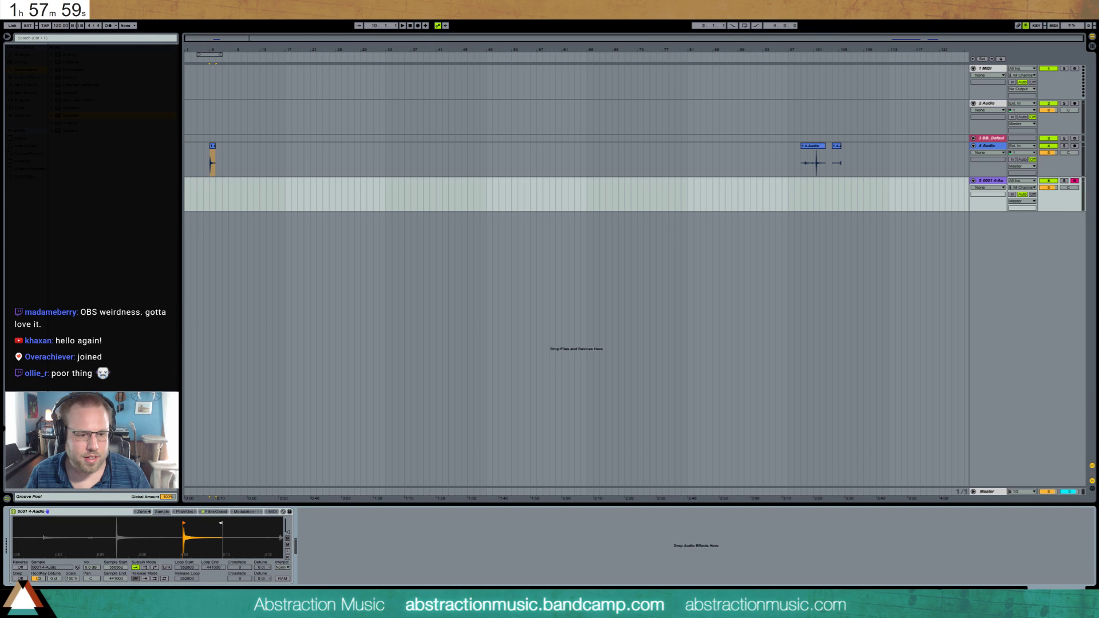
{"action": "left_click_drag", "start_coordinate": [220, 523], "coordinate": [217, 523]}
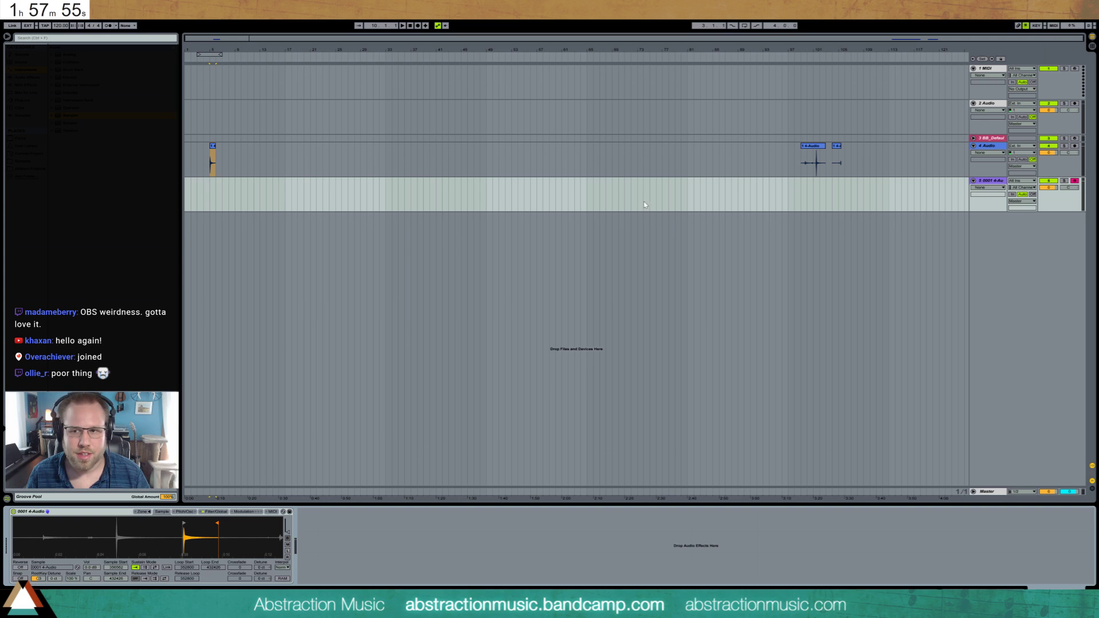
- Arm the piano track as a pitch reference, then adjust the sample's root key and fine-tune its start at the attack
{"action": "left_click", "coordinate": [1075, 138]}
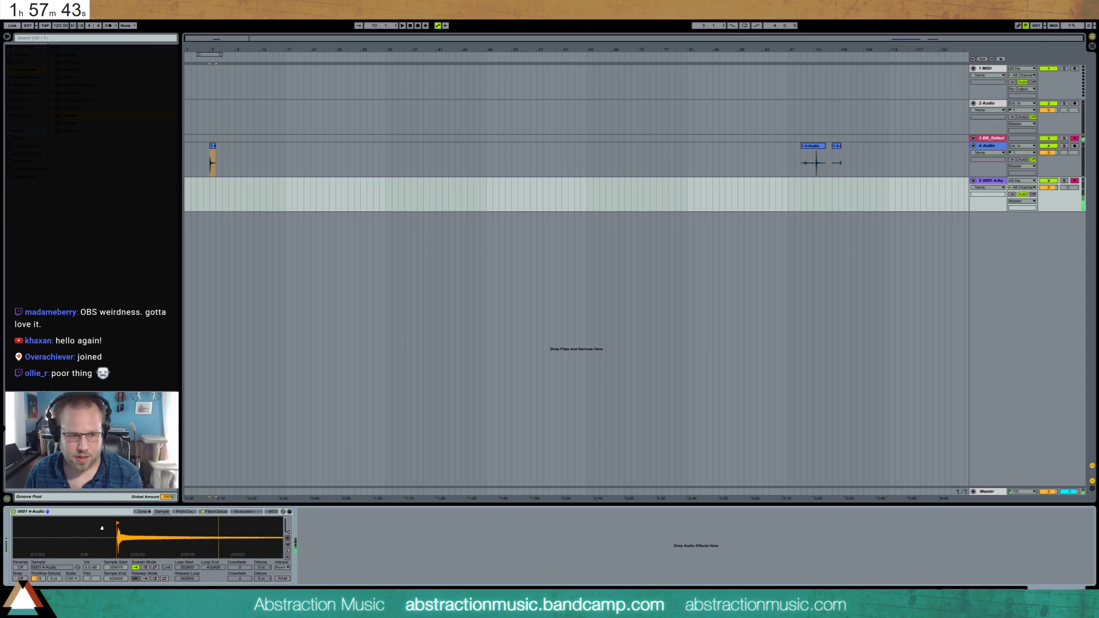
{"action": "left_click_drag", "start_coordinate": [43, 582], "coordinate": [37, 571]}
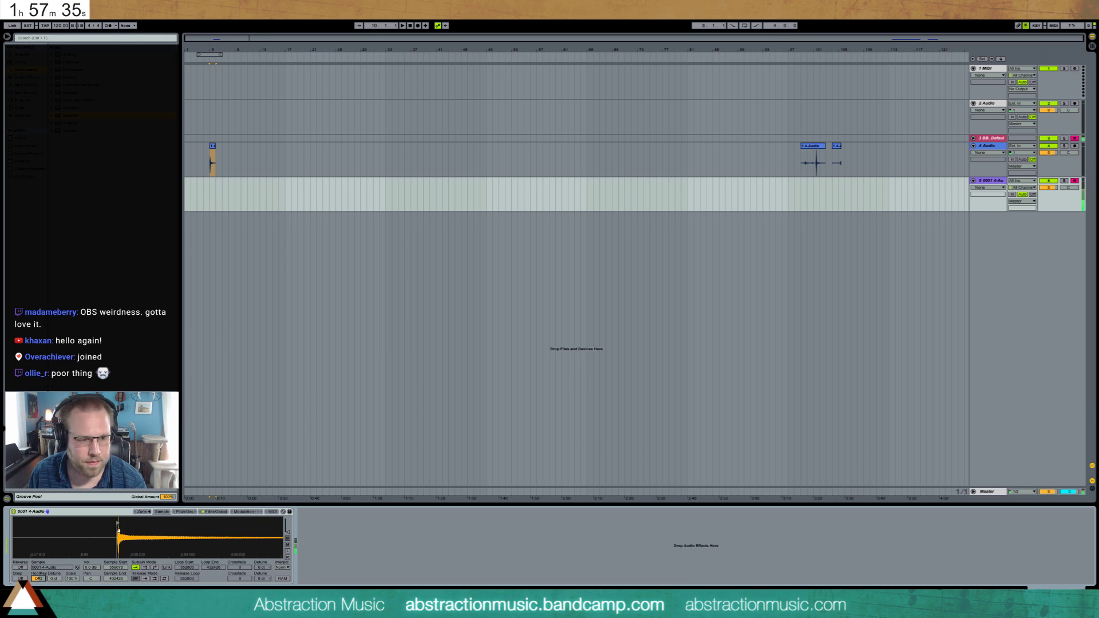
{"action": "left_click_drag", "start_coordinate": [118, 530], "coordinate": [119, 529]}
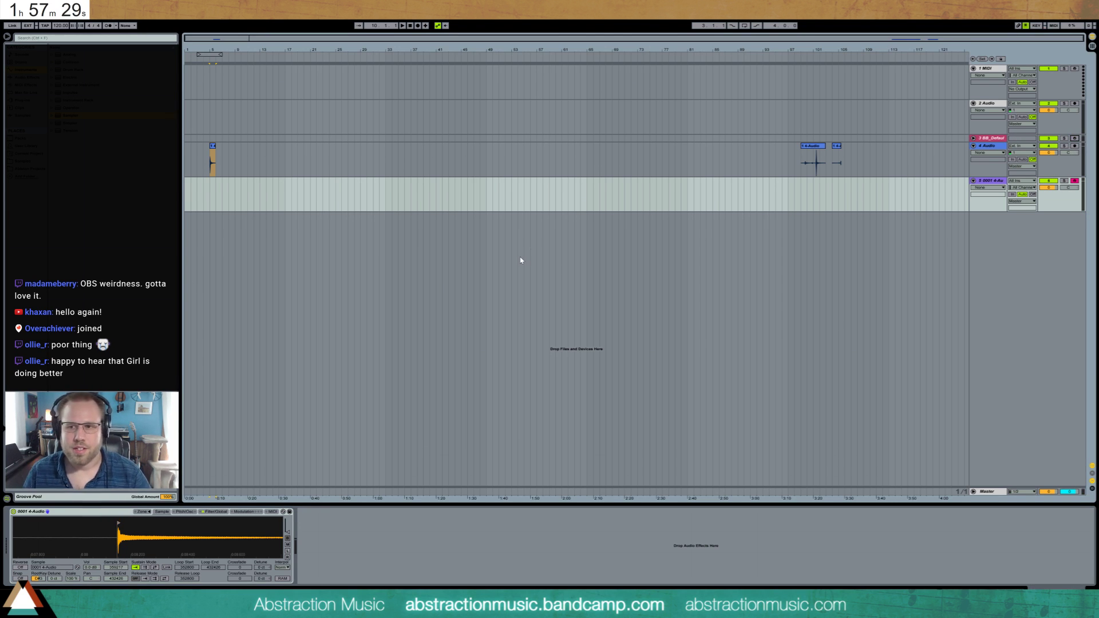
- Delete all the recorded clips from the 4 Audio track
{"action": "left_click", "coordinate": [976, 146]}
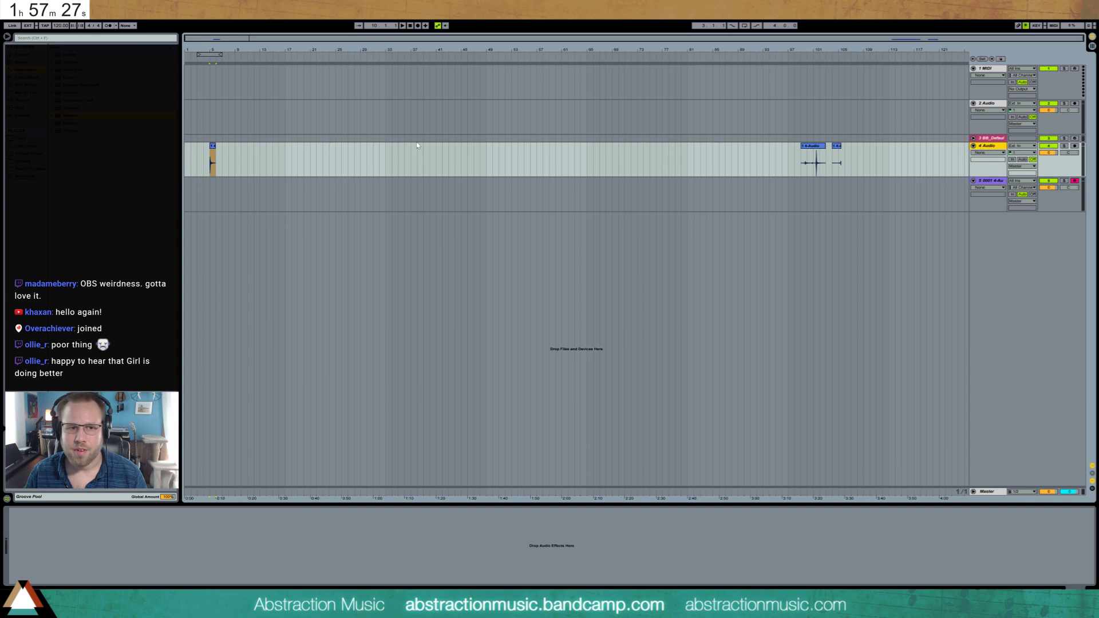
{"action": "left_click", "coordinate": [215, 158]}
{"action": "left_click_drag", "start_coordinate": [787, 160], "coordinate": [895, 159]}
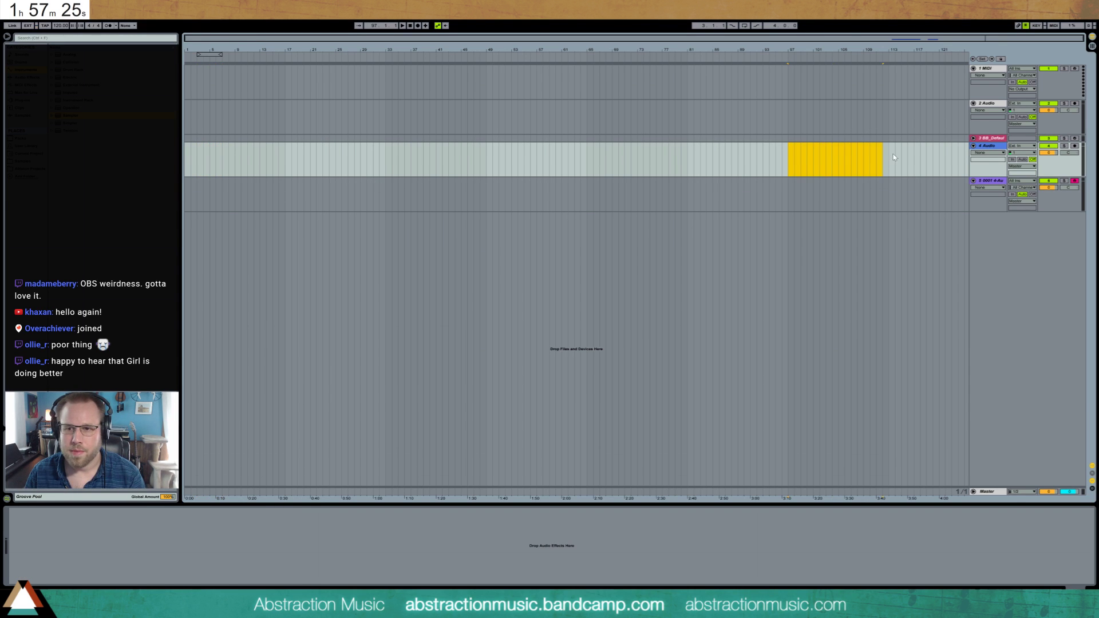
{"action": "key", "text": "Delete"}
- Enable forward looping in the Sustain Mode of the Sampler on the 0001 4-Audio track
{"action": "key", "text": "Down"}
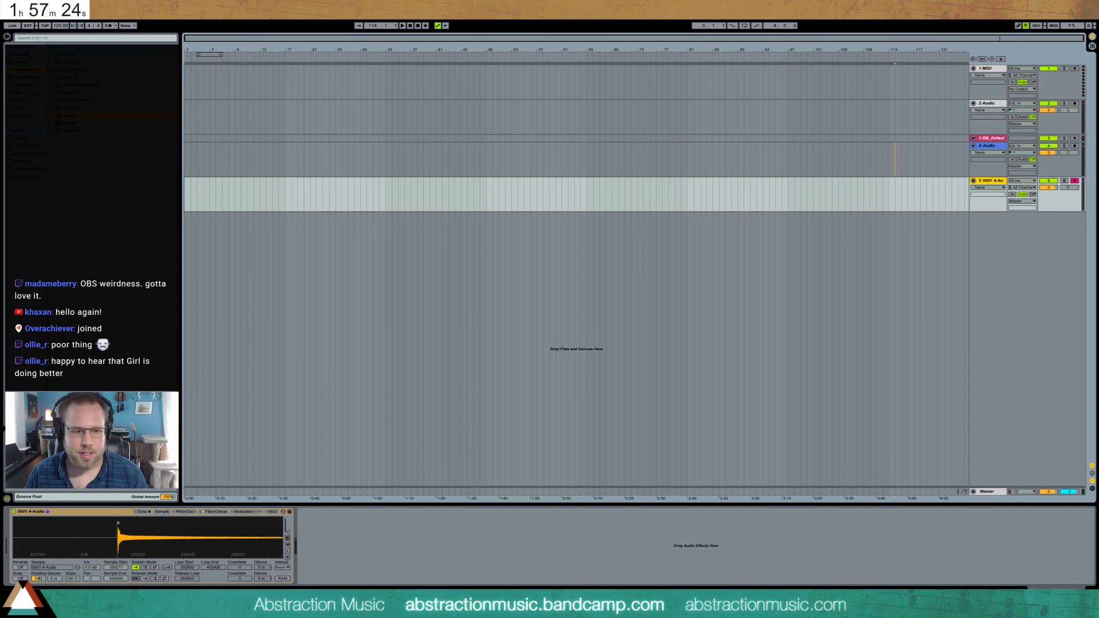
{"action": "left_click", "coordinate": [124, 514]}
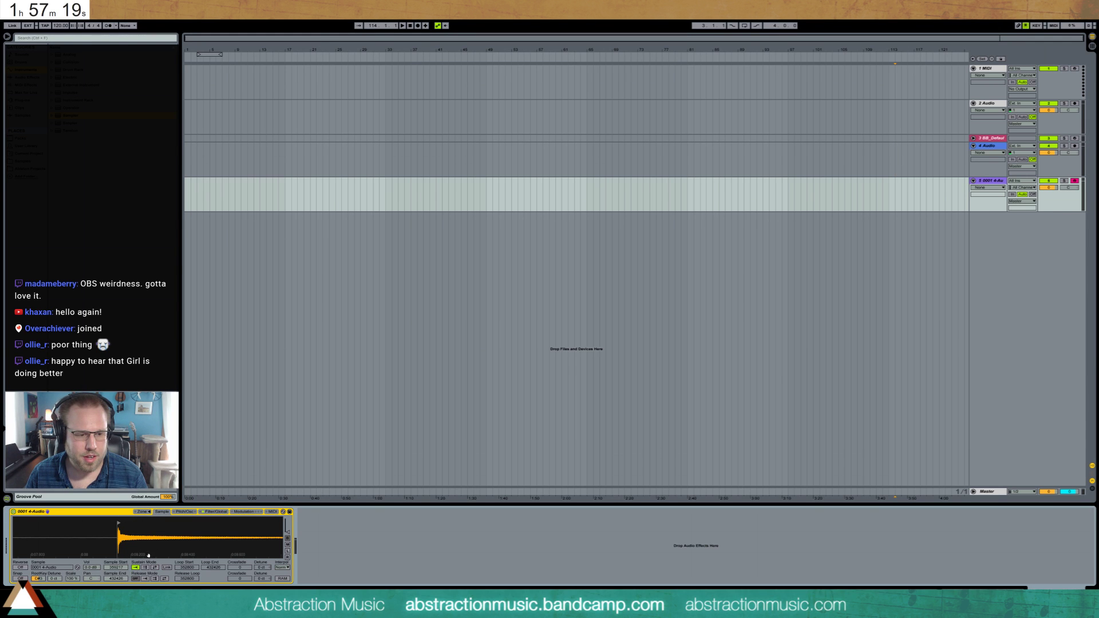
{"action": "left_click_drag", "start_coordinate": [148, 555], "coordinate": [140, 523]}
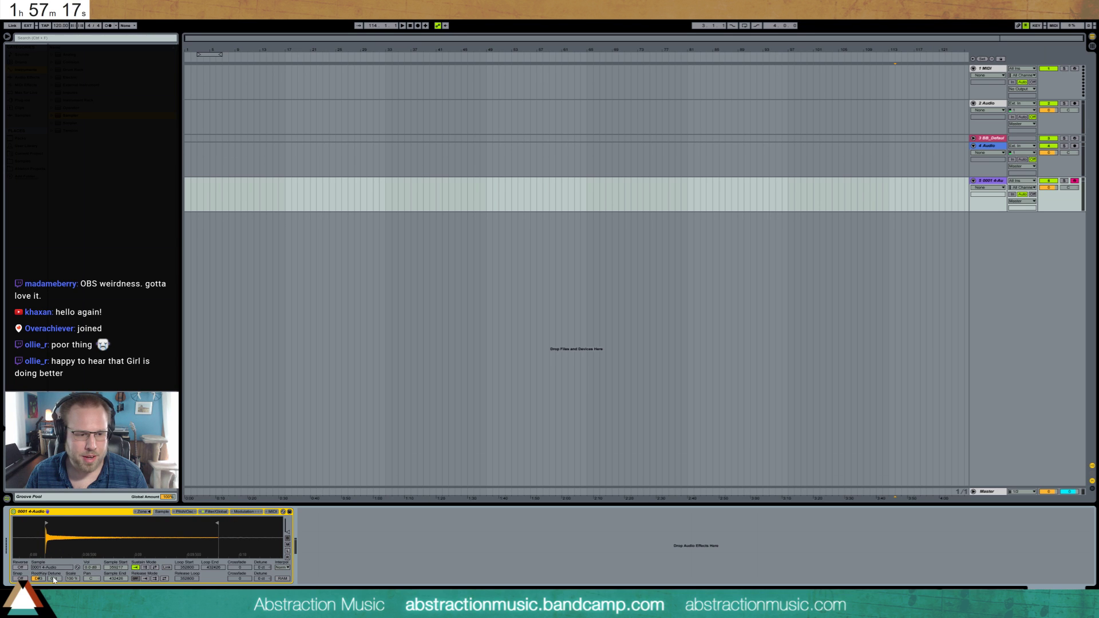
{"action": "left_click", "coordinate": [145, 567]}
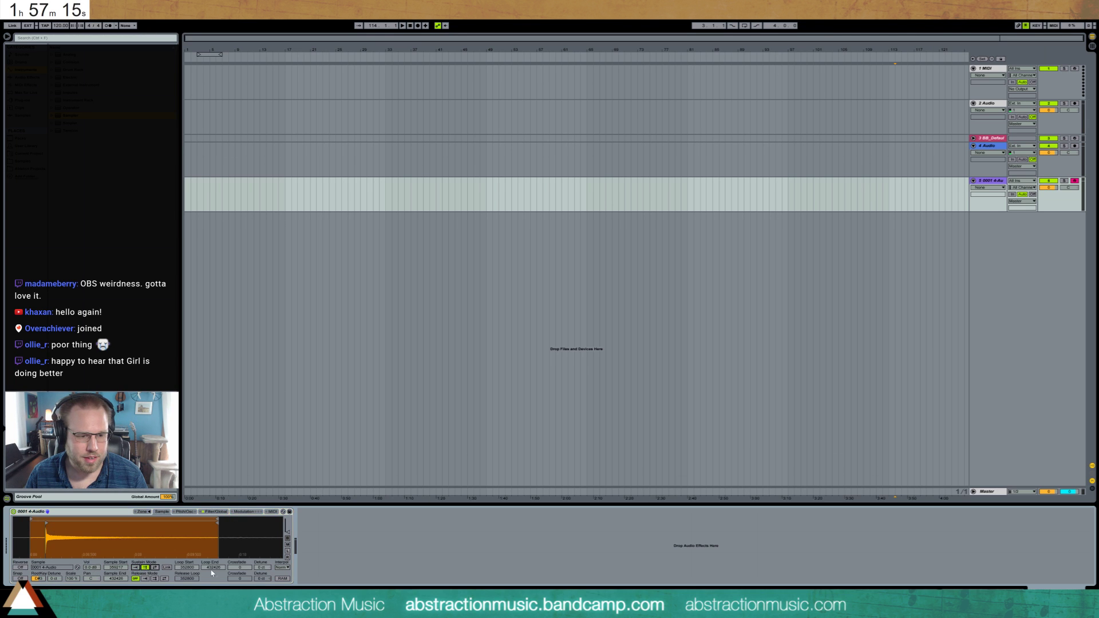
- Narrow the Sampler's sustain loop to the early part of the decay and move the sample start just past the attack
{"action": "mouse_move", "coordinate": [35, 519]}
{"action": "left_mouse_down"}
{"action": "mouse_move", "coordinate": [69, 520]}
{"action": "mouse_move", "coordinate": [57, 521]}
{"action": "left_mouse_up"}
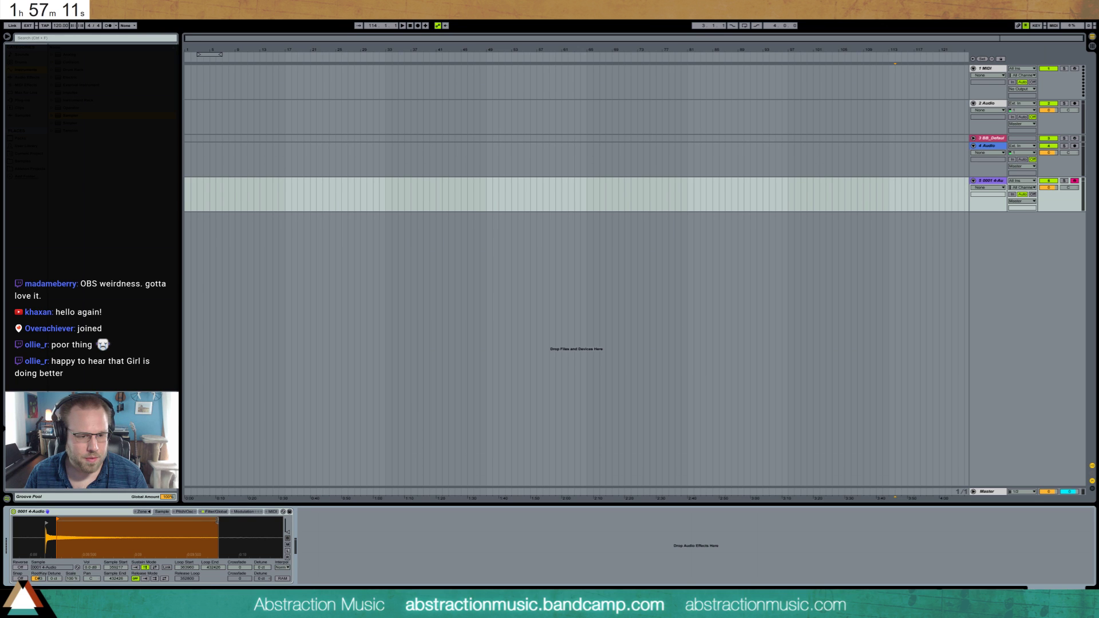
{"action": "mouse_move", "coordinate": [218, 519]}
{"action": "left_mouse_down"}
{"action": "mouse_move", "coordinate": [94, 519]}
{"action": "mouse_move", "coordinate": [134, 521]}
{"action": "mouse_move", "coordinate": [111, 522]}
{"action": "left_mouse_up"}
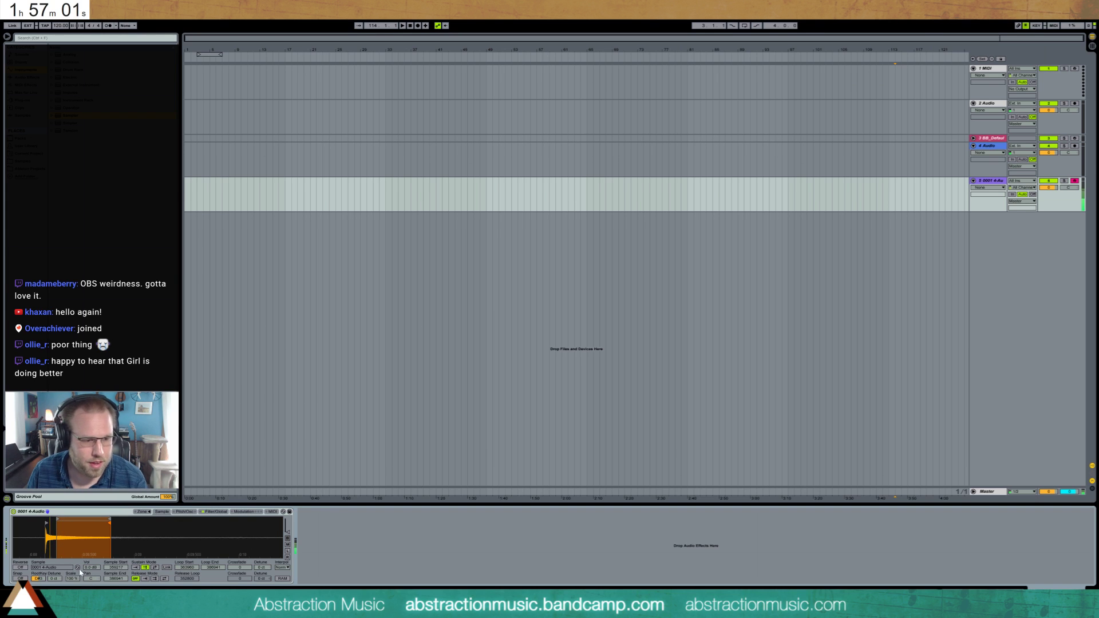
{"action": "left_click_drag", "start_coordinate": [47, 522], "coordinate": [54, 519]}
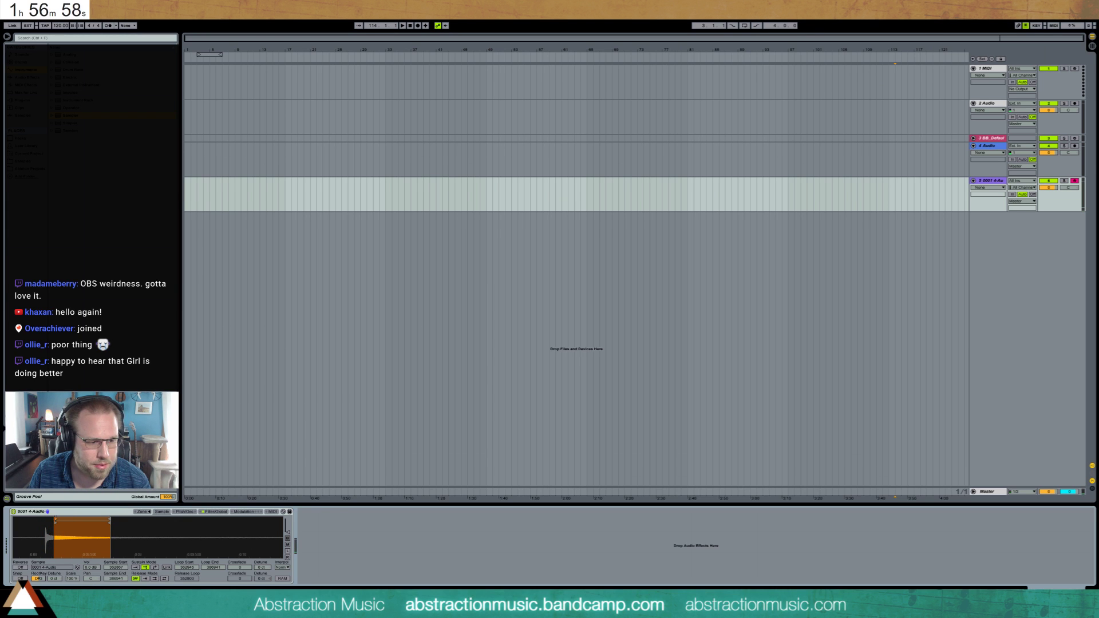
- Turn on Reverse for the sample in Sampler and increase the sustain loop's crossfade
{"action": "left_click", "coordinate": [18, 567]}
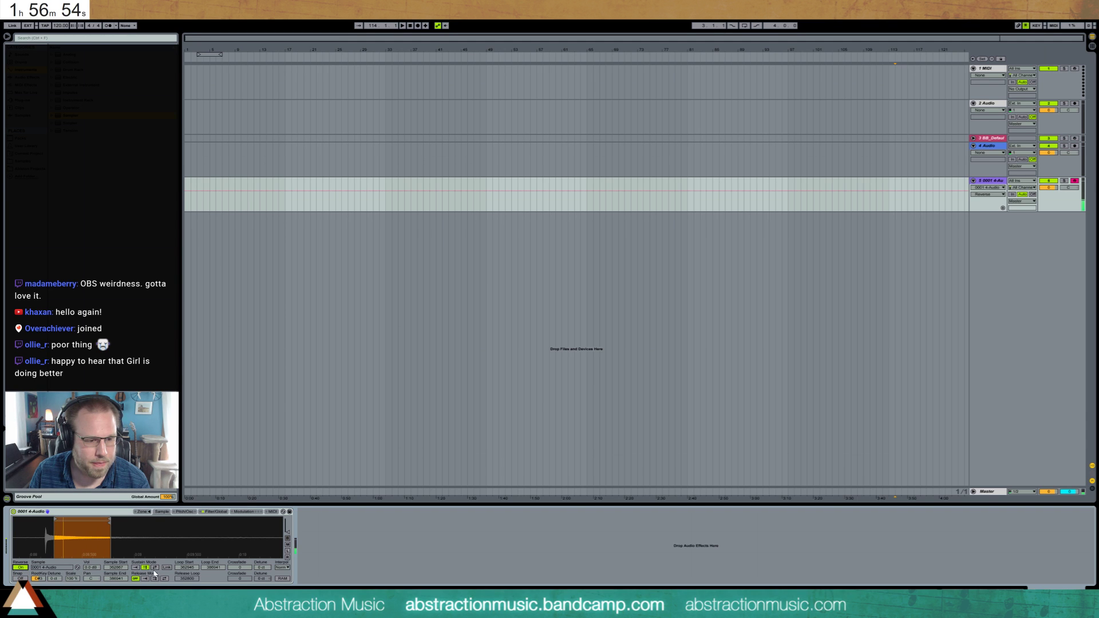
{"action": "mouse_move", "coordinate": [239, 567]}
{"action": "left_mouse_down"}
{"action": "mouse_move", "coordinate": [239, 538]}
{"action": "mouse_move", "coordinate": [239, 549]}
{"action": "left_mouse_up"}
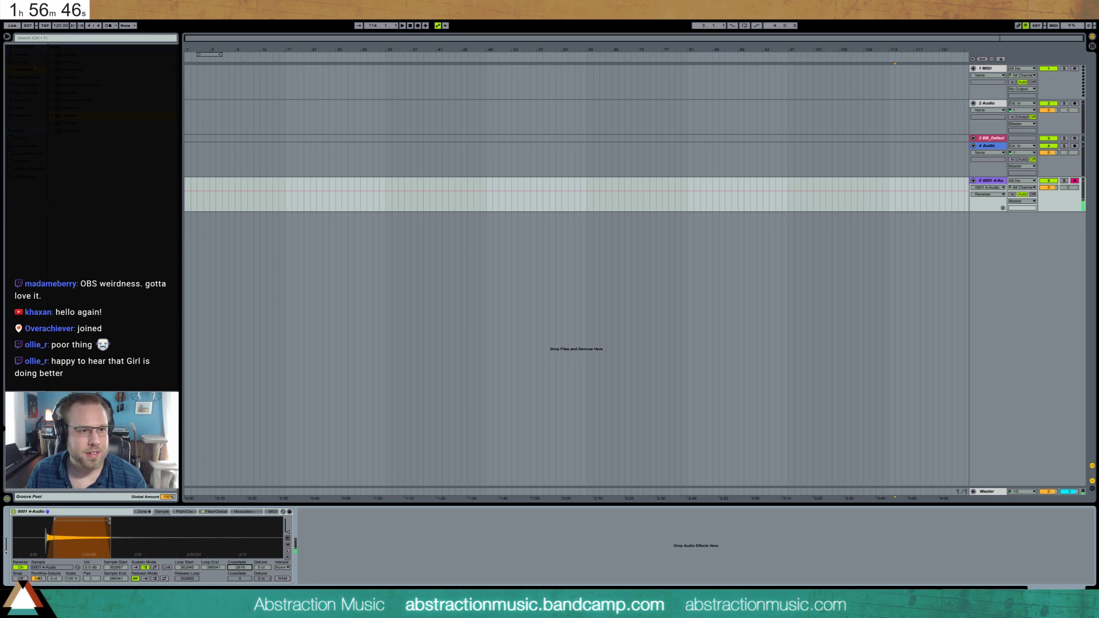
- Add a Compressor after the Sampler and insert a Ping Pong Delay before it, set to unsynced time with its Dry/Wet adjusted
{"action": "left_click", "coordinate": [26, 76]}
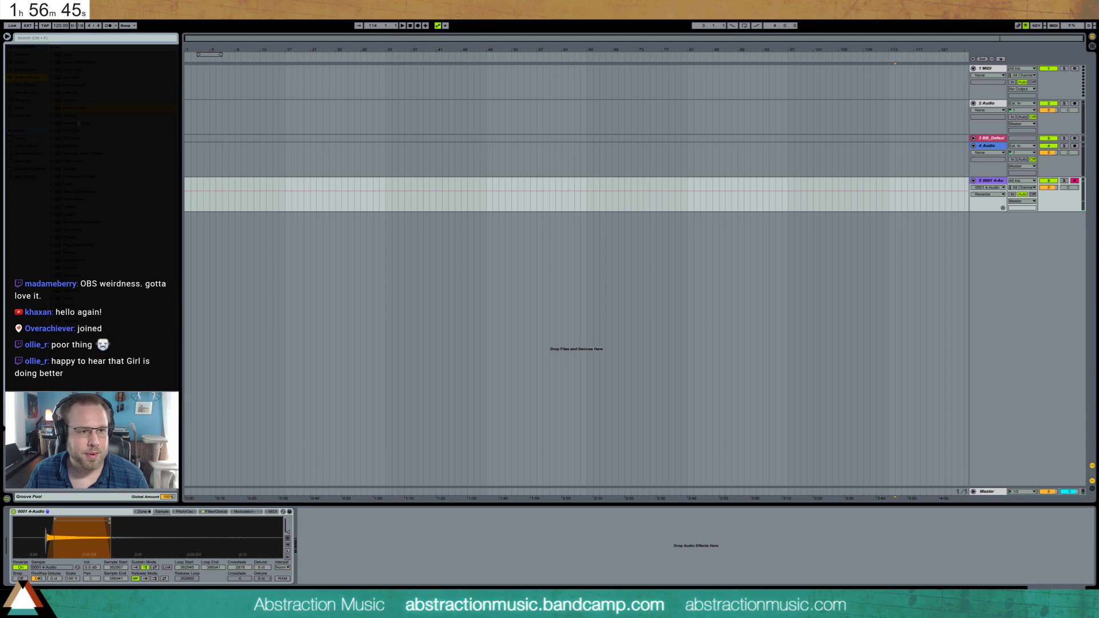
{"action": "left_click_drag", "start_coordinate": [345, 280], "coordinate": [334, 561]}
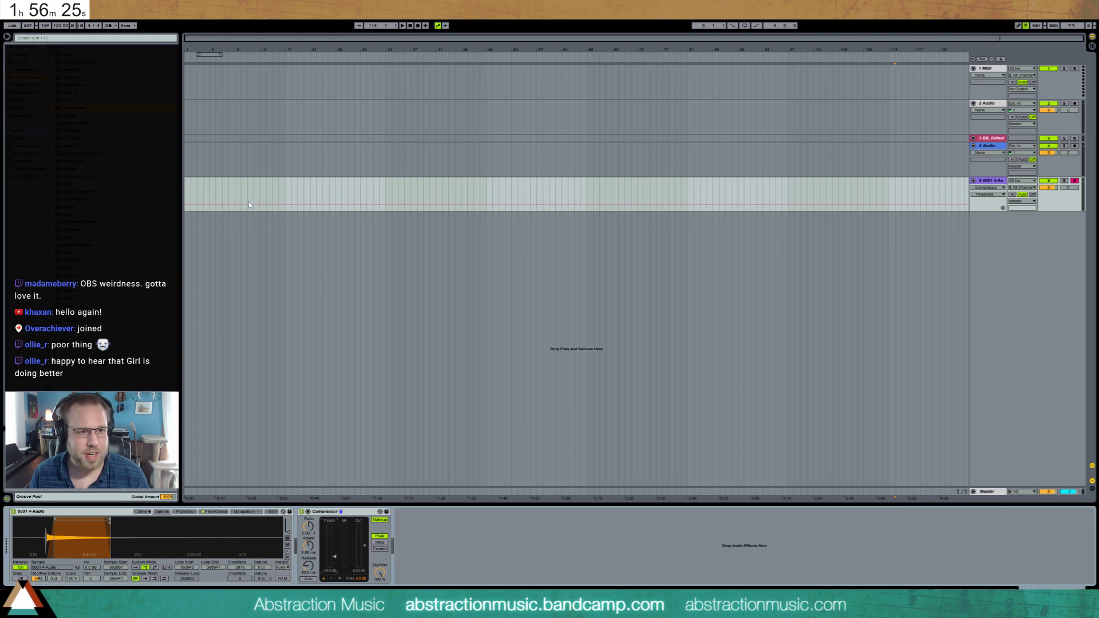
{"action": "left_click_drag", "start_coordinate": [77, 245], "coordinate": [312, 565]}
{"action": "left_click", "coordinate": [306, 558]}
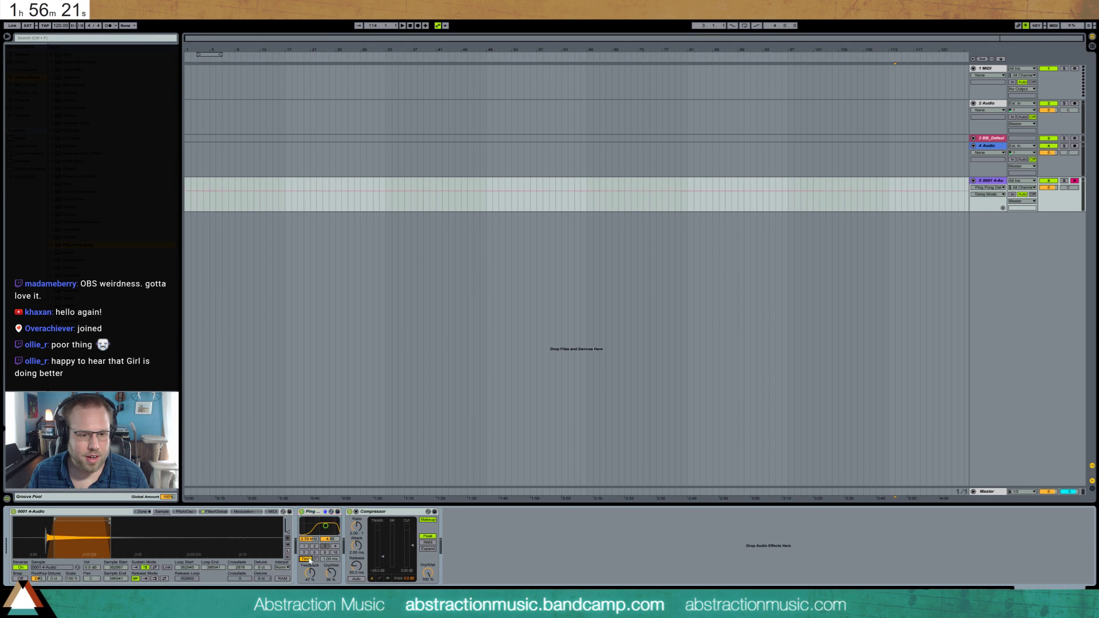
{"action": "mouse_move", "coordinate": [330, 559]}
{"action": "left_mouse_down"}
{"action": "mouse_move", "coordinate": [330, 578]}
{"action": "mouse_move", "coordinate": [310, 541]}
{"action": "mouse_move", "coordinate": [330, 581]}
{"action": "left_mouse_up"}
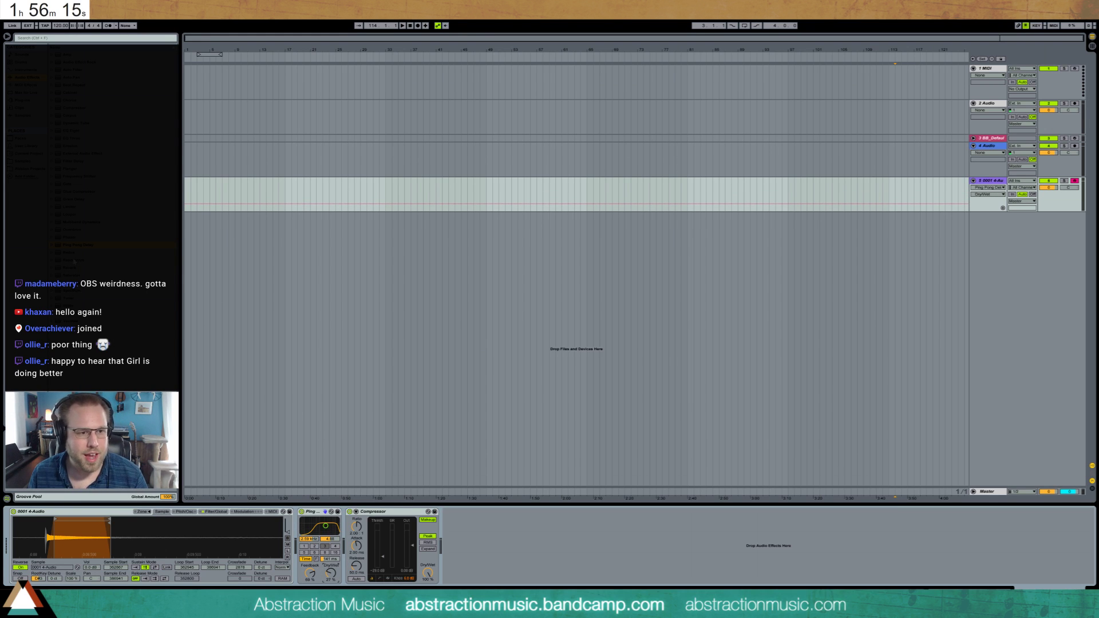
- Insert a Reverb between the Ping Pong Delay and the Compressor and adjust its settings
{"action": "left_click_drag", "start_coordinate": [76, 268], "coordinate": [347, 544]}
{"action": "left_click_drag", "start_coordinate": [455, 580], "coordinate": [455, 578]}
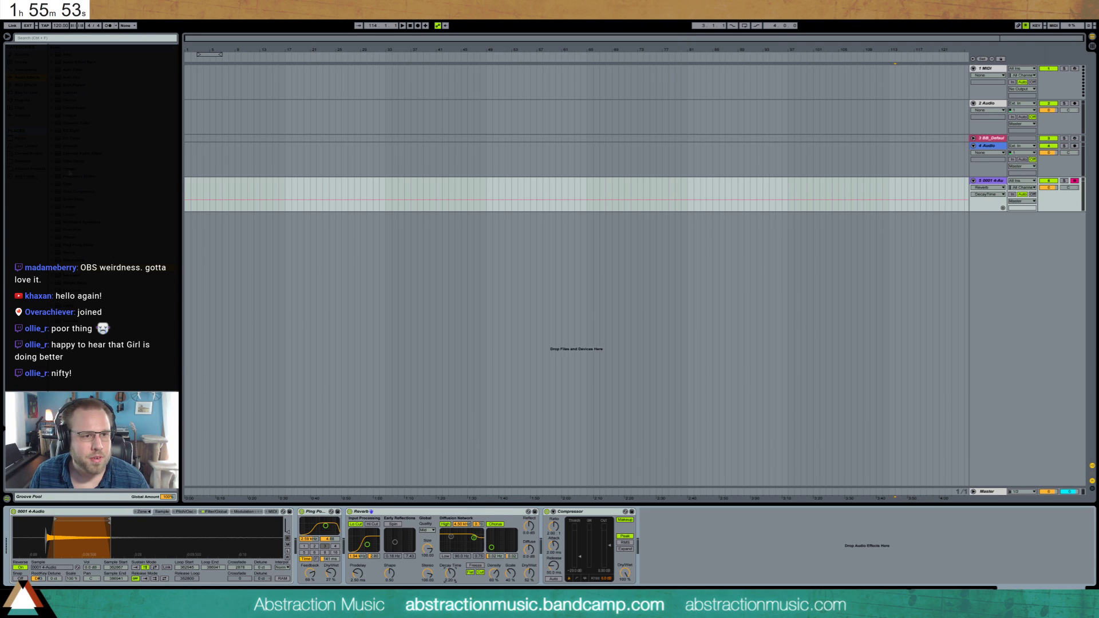
- Insert a Grain Delay between the Ping Pong Delay and the Reverb, turn off its sync, and adjust its delay time and feedback
{"action": "left_click_drag", "start_coordinate": [74, 162], "coordinate": [359, 533]}
{"action": "key", "text": "Delete"}
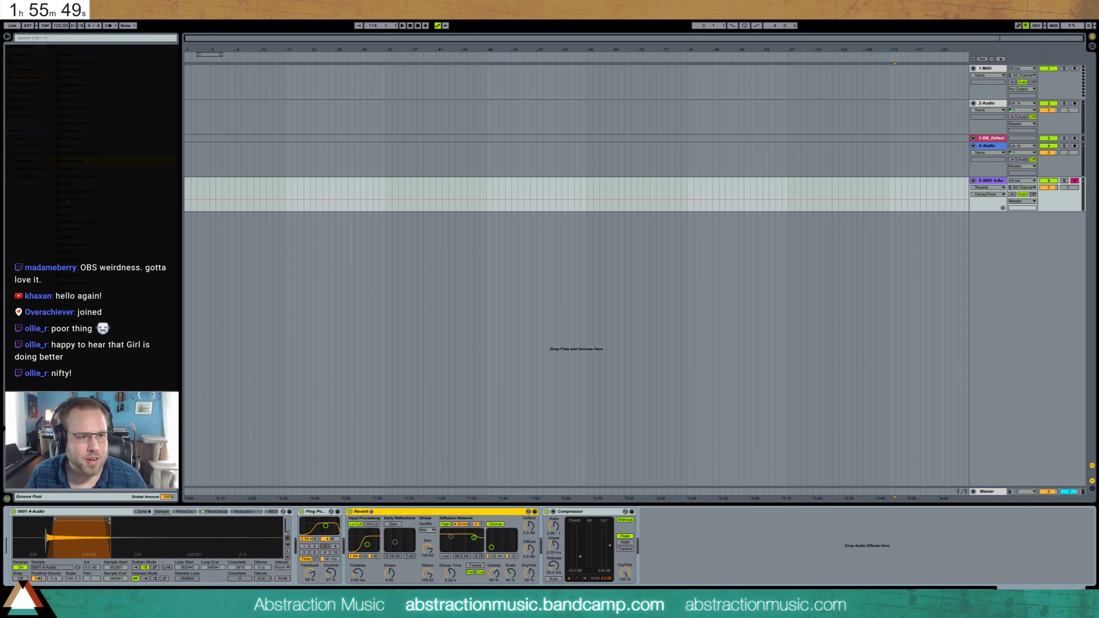
{"action": "left_click_drag", "start_coordinate": [67, 199], "coordinate": [355, 498]}
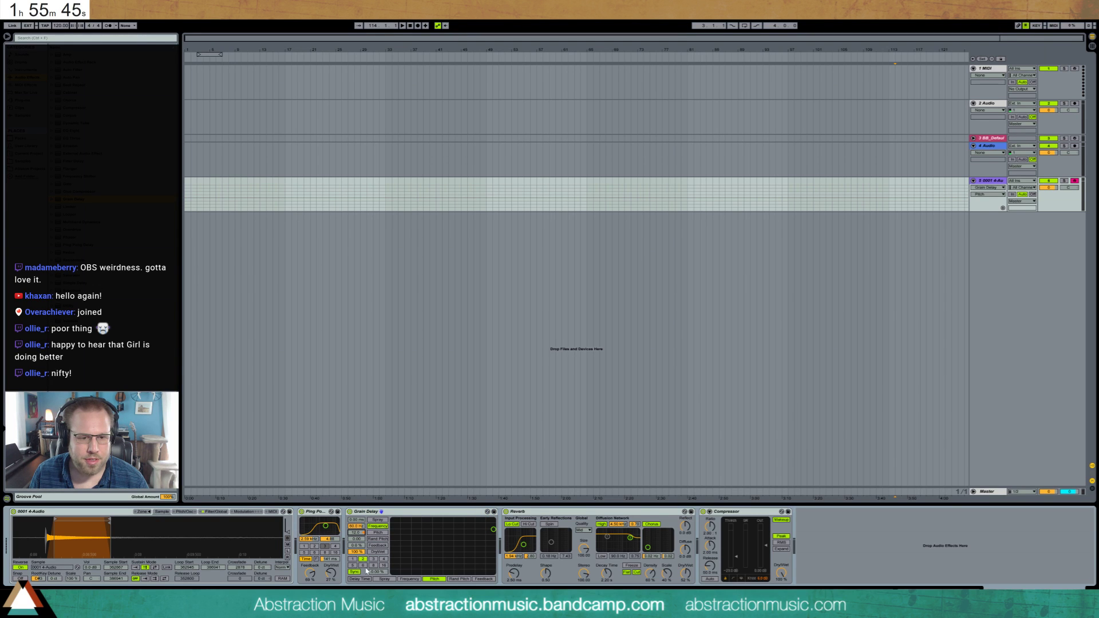
{"action": "mouse_move", "coordinate": [356, 544]}
{"action": "left_mouse_down"}
{"action": "mouse_move", "coordinate": [356, 532]}
{"action": "mouse_move", "coordinate": [356, 567]}
{"action": "left_mouse_up"}
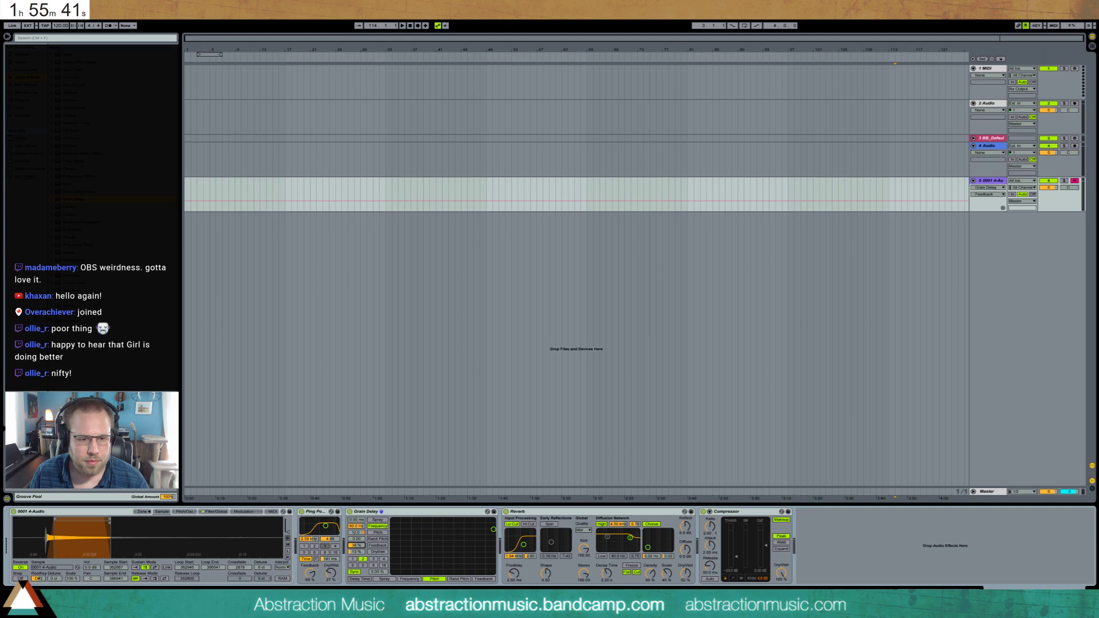
{"action": "left_click", "coordinate": [354, 572]}
{"action": "left_click_drag", "start_coordinate": [376, 572], "coordinate": [380, 574]}
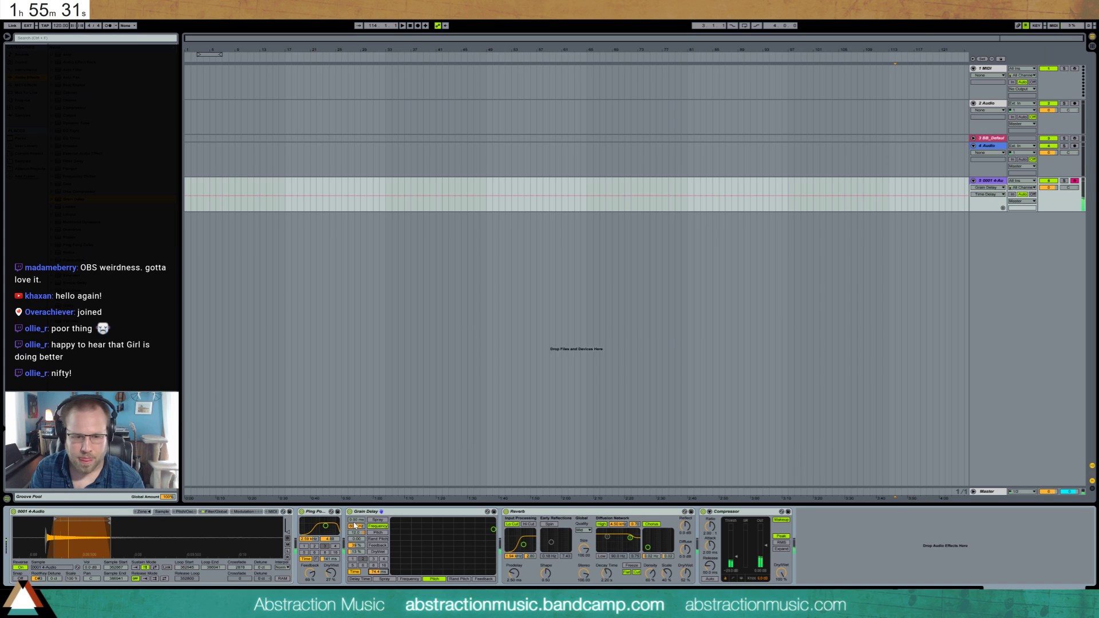
{"action": "mouse_move", "coordinate": [356, 545]}
{"action": "left_mouse_down"}
{"action": "mouse_move", "coordinate": [356, 554]}
{"action": "mouse_move", "coordinate": [356, 540]}
{"action": "left_mouse_up"}
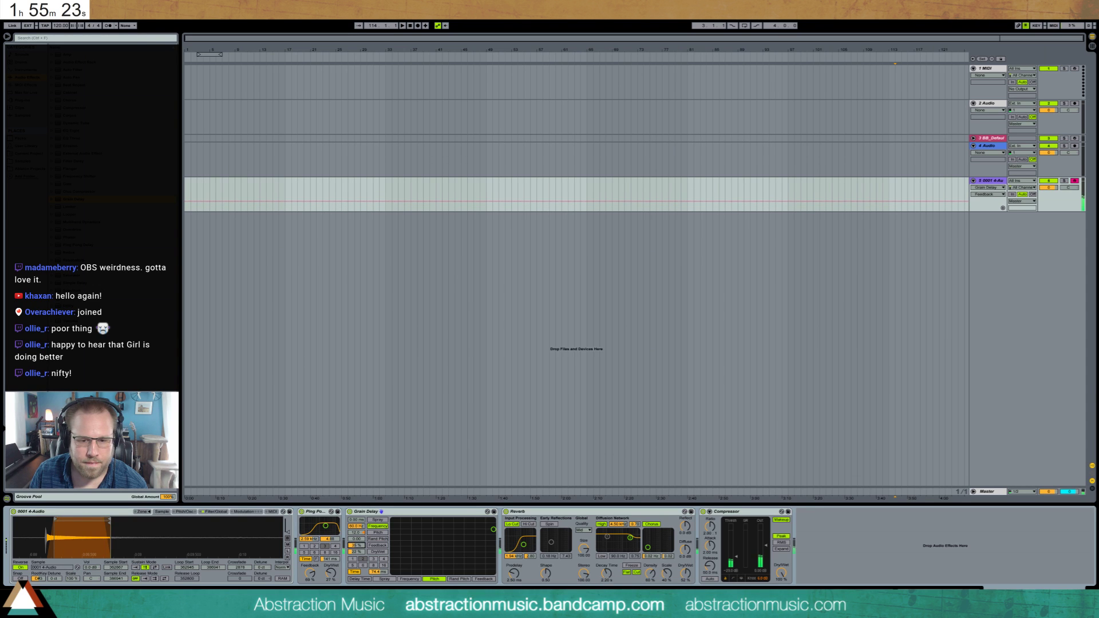
- Lengthen the Reverb's Decay Time and the Sampler volume envelope's attack, and adjust the Reverb's Dry/Wet
{"action": "left_click_drag", "start_coordinate": [606, 573], "coordinate": [606, 561]}
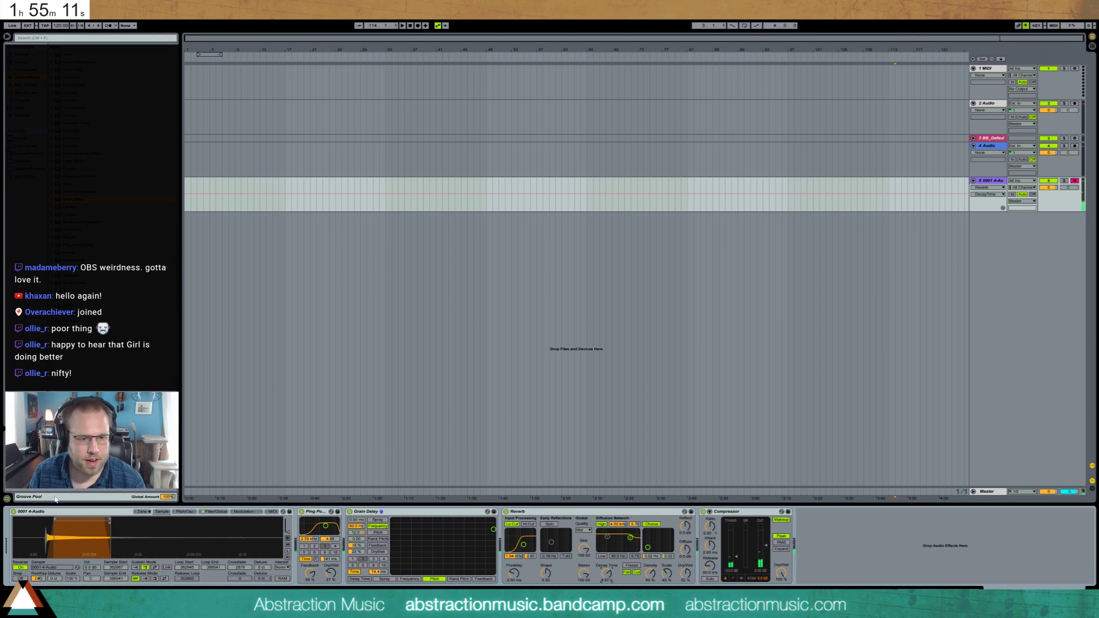
{"action": "left_click", "coordinate": [215, 514]}
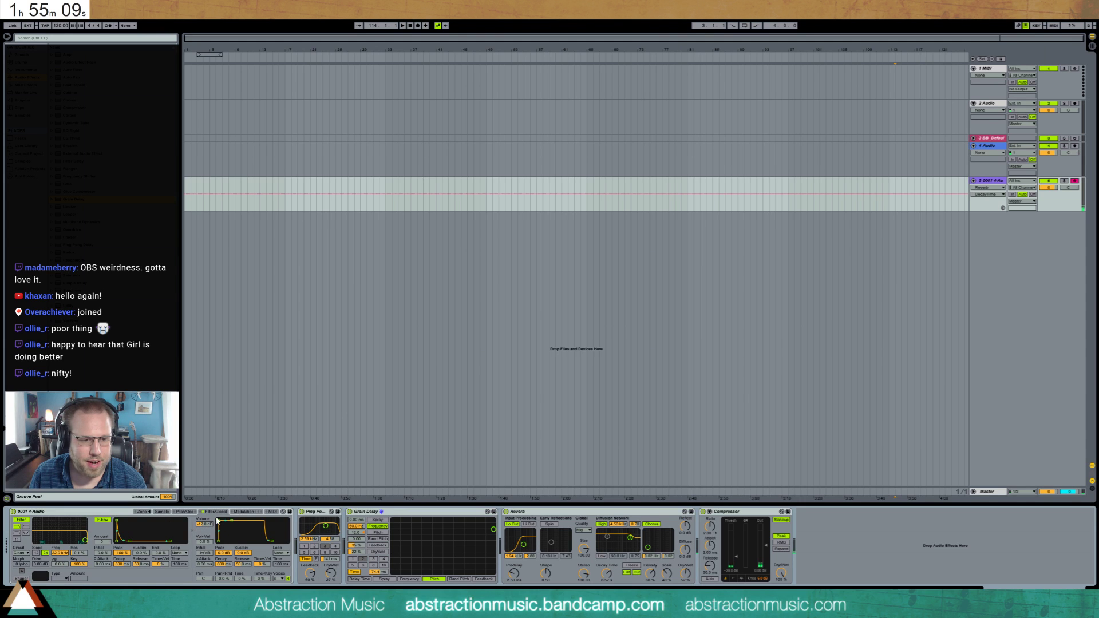
{"action": "mouse_move", "coordinate": [217, 519]}
{"action": "left_mouse_down"}
{"action": "mouse_move", "coordinate": [276, 543]}
{"action": "mouse_move", "coordinate": [234, 520]}
{"action": "left_mouse_up"}
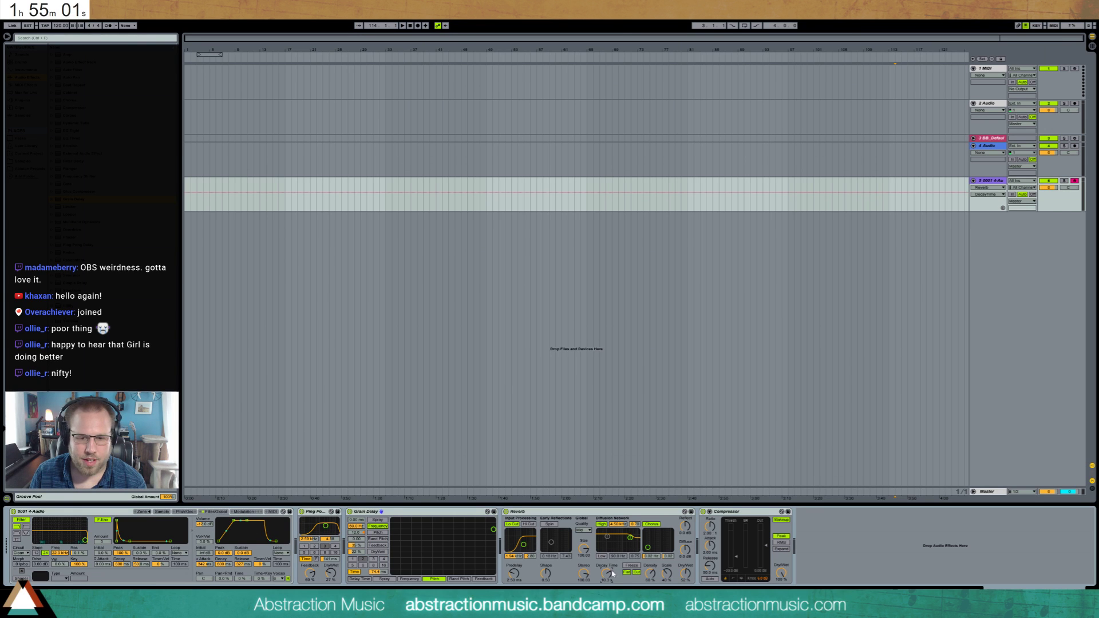
{"action": "left_click", "coordinate": [685, 574]}
- Move the Compressor directly after the Sampler and slightly shorten the attack of the Sampler's volume envelope
{"action": "left_click", "coordinate": [743, 511]}
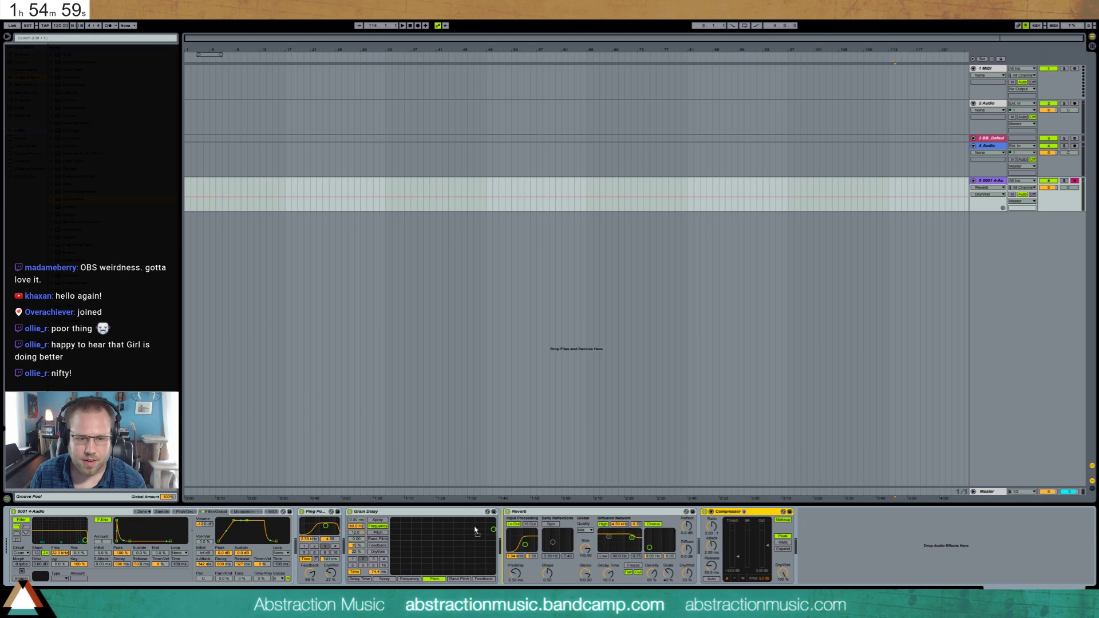
{"action": "left_click_drag", "start_coordinate": [272, 546], "coordinate": [275, 546]}
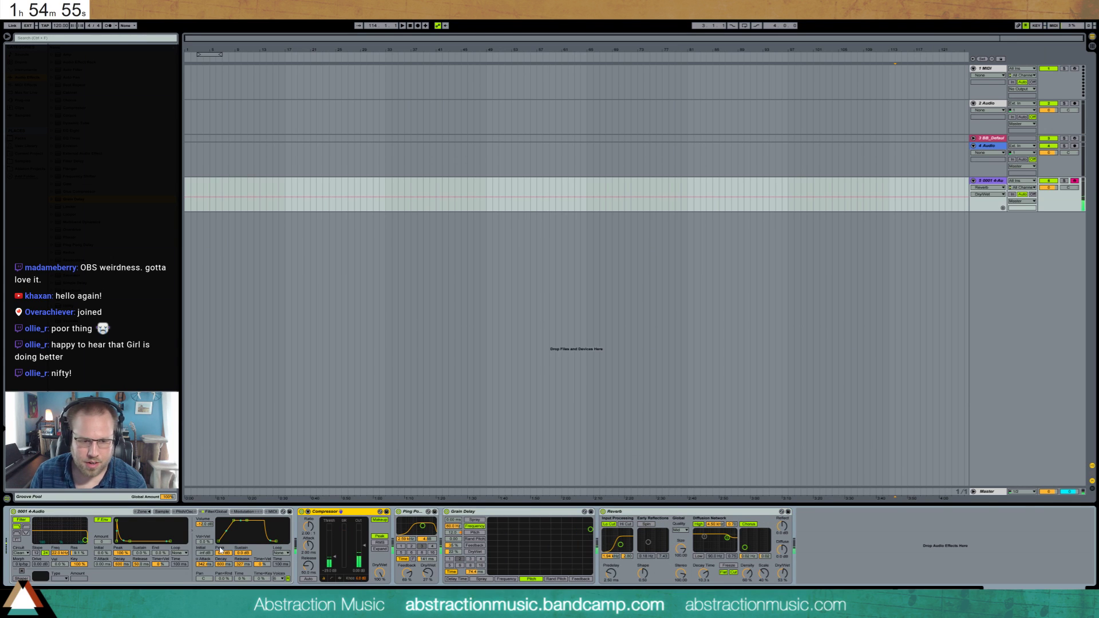
{"action": "left_click_drag", "start_coordinate": [234, 520], "coordinate": [232, 521]}
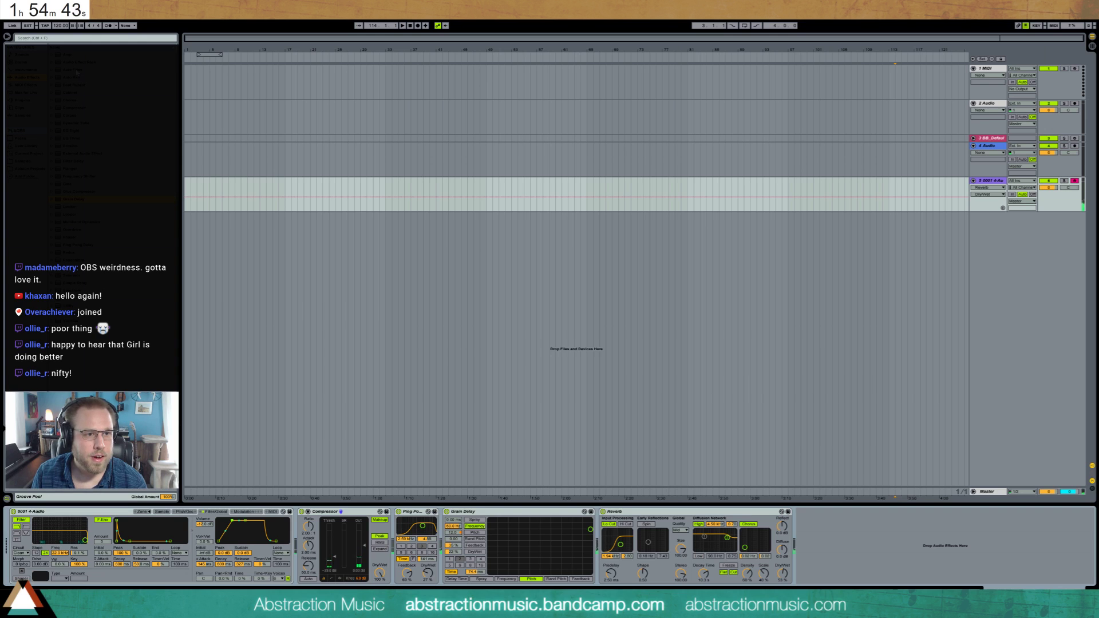
- Insert an Auto Filter between the Sampler and the Compressor and lower its low-pass cutoff
{"action": "key", "text": "Return"}
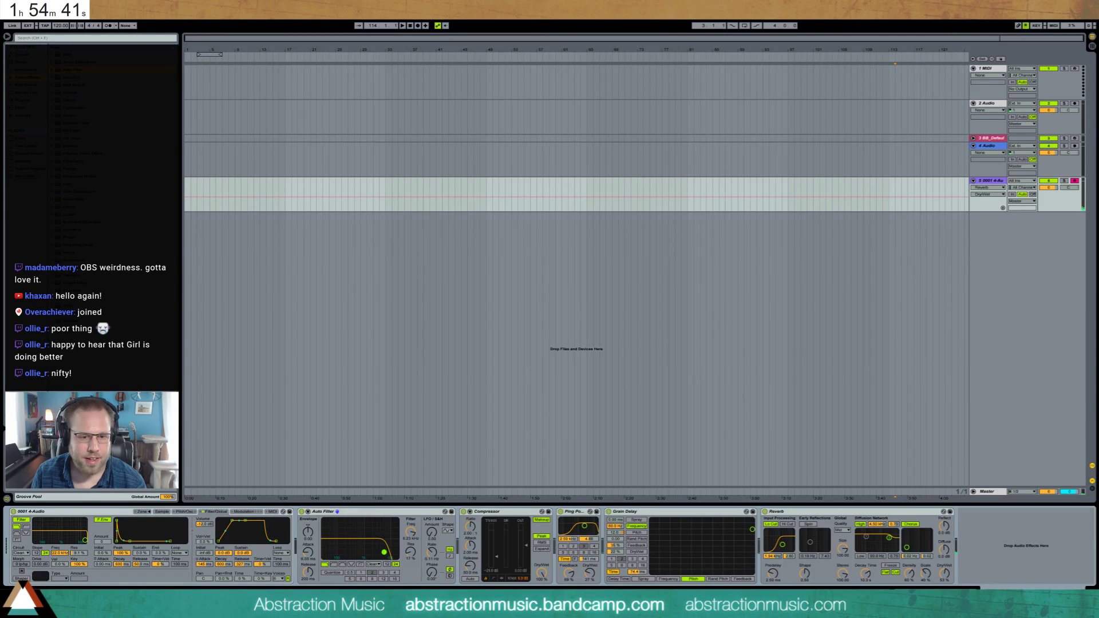
{"action": "left_click_drag", "start_coordinate": [370, 553], "coordinate": [371, 550]}
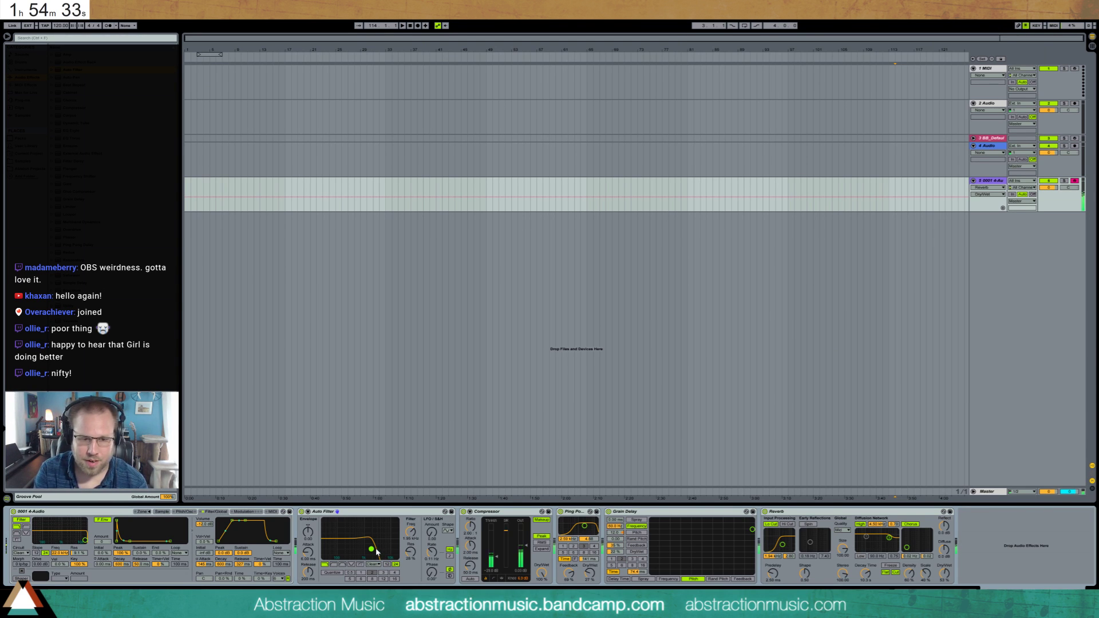
{"action": "left_click_drag", "start_coordinate": [373, 550], "coordinate": [367, 552]}
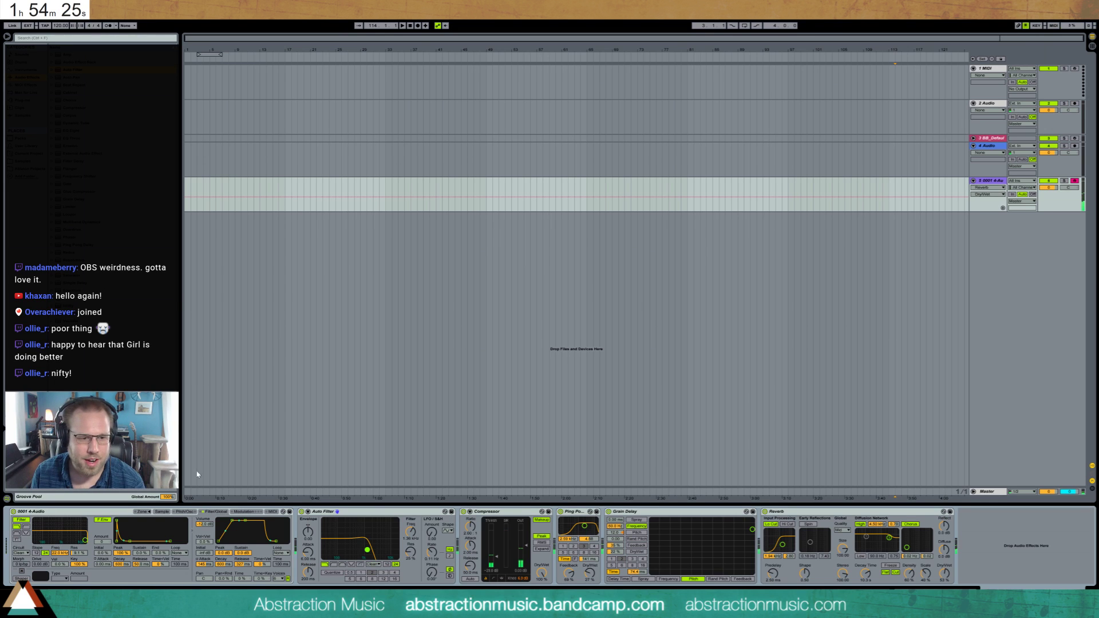
- Extend the Sampler's loop end further into the sample's decay tail
{"action": "left_click", "coordinate": [162, 511]}
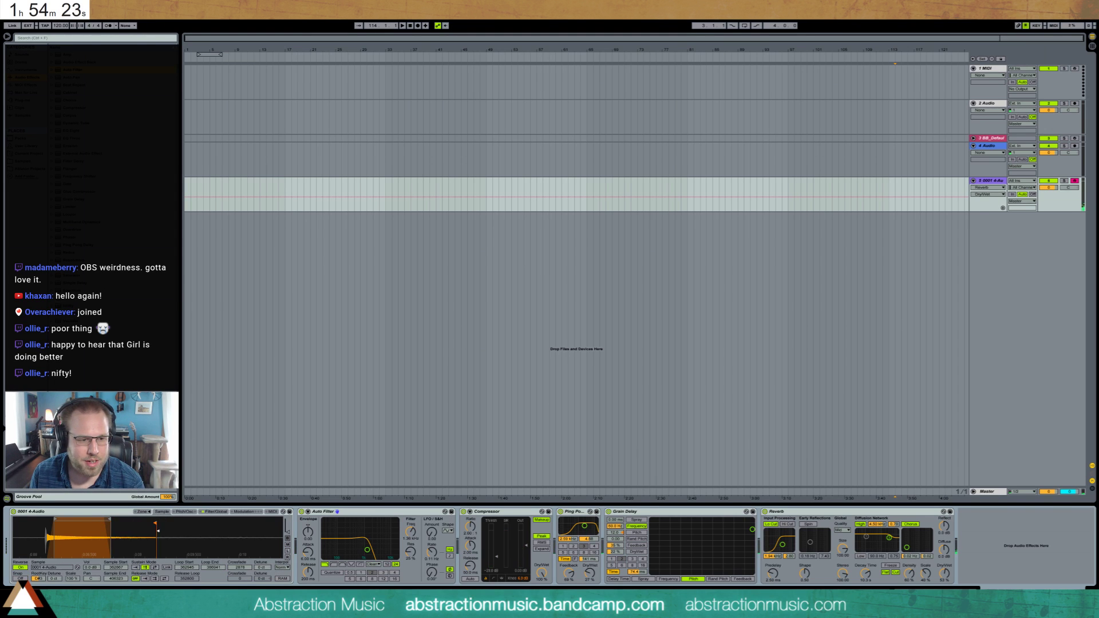
{"action": "left_click_drag", "start_coordinate": [157, 529], "coordinate": [158, 520]}
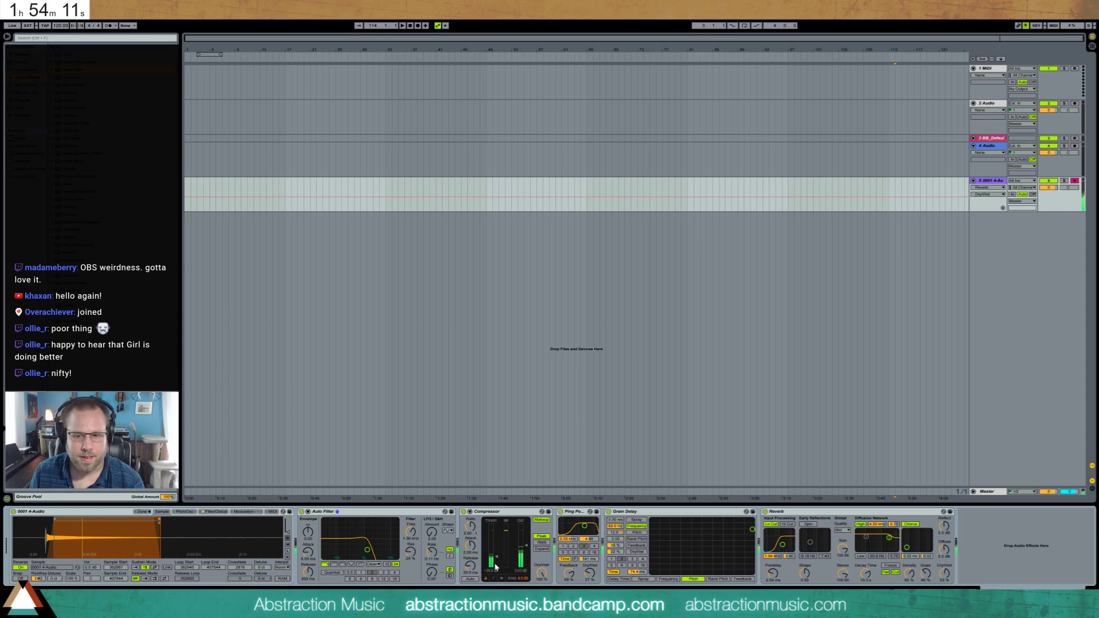
- Adjust the Compressor's threshold and raise its ratio, then lower the Auto Filter's cutoff and raise its resonance slightly
{"action": "left_click_drag", "start_coordinate": [495, 567], "coordinate": [526, 550]}
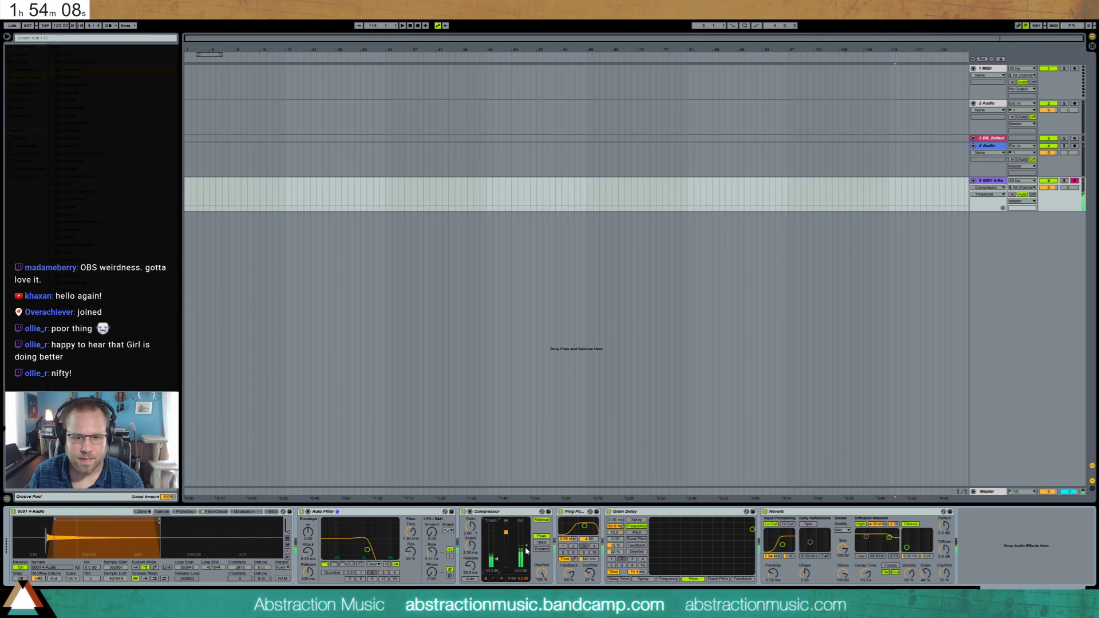
{"action": "left_click", "coordinate": [494, 561]}
{"action": "key", "text": "space"}
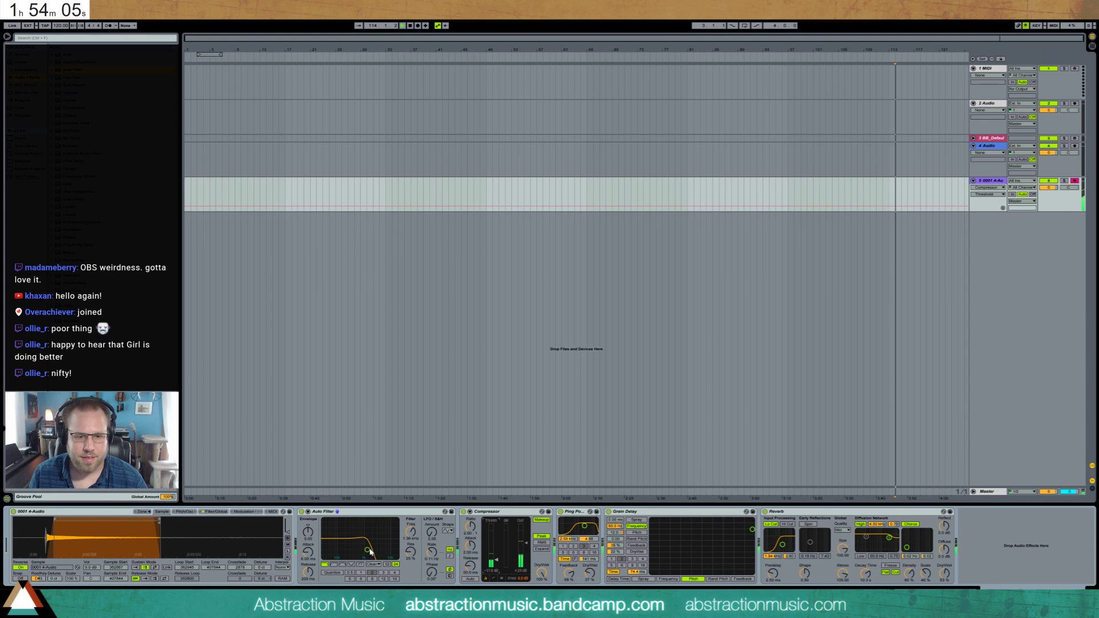
{"action": "left_click_drag", "start_coordinate": [367, 550], "coordinate": [362, 549]}
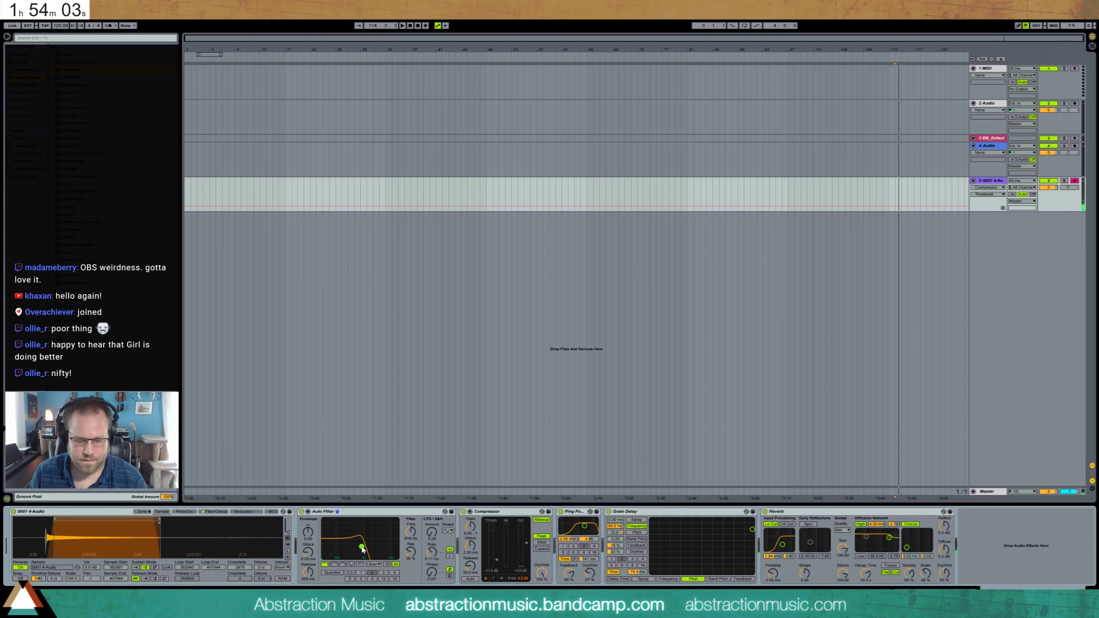
{"action": "mouse_move", "coordinate": [362, 550]}
{"action": "left_mouse_down"}
{"action": "mouse_move", "coordinate": [354, 544]}
{"action": "mouse_move", "coordinate": [362, 546]}
{"action": "left_mouse_up"}
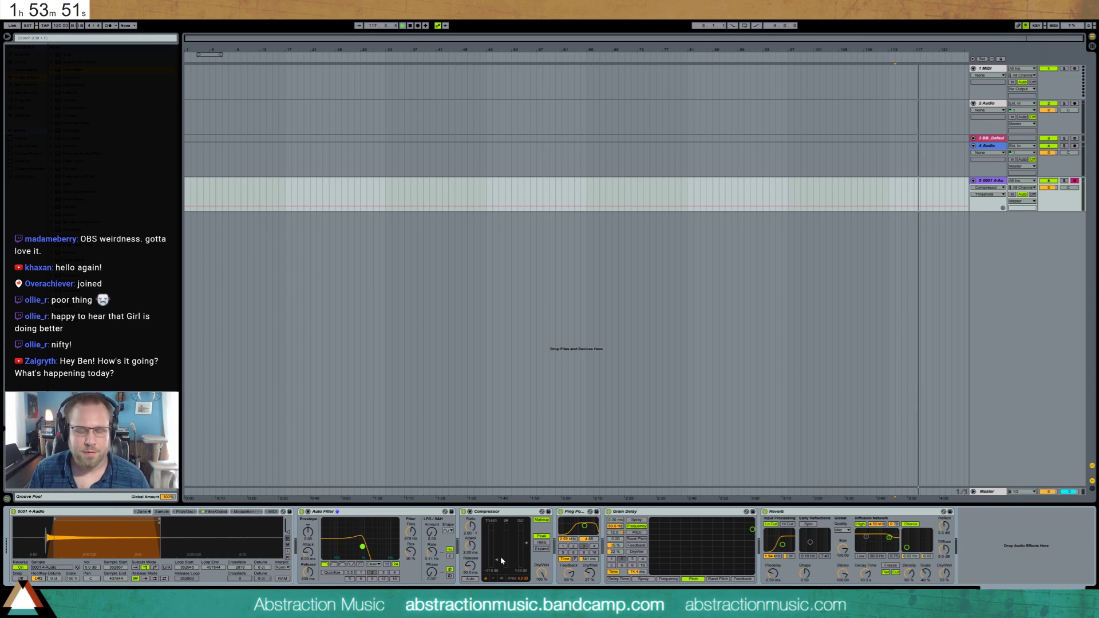
{"action": "left_click_drag", "start_coordinate": [470, 526], "coordinate": [470, 514]}
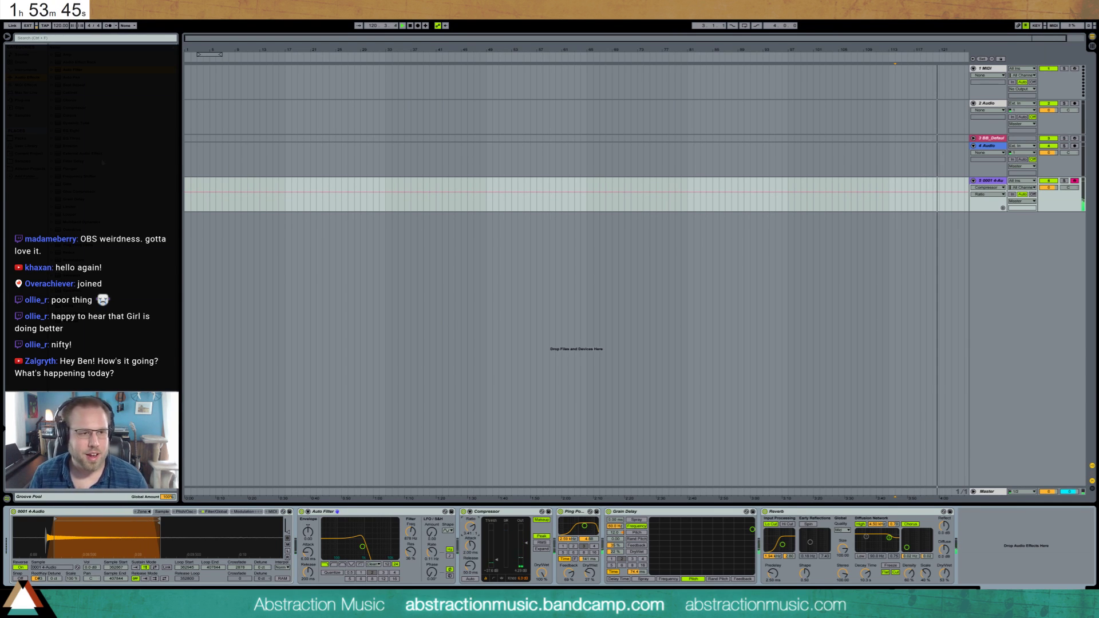
- Load Kontakt 5 on a new track below the Sampler track and open its instrument Database
{"action": "left_click", "coordinate": [467, 164]}
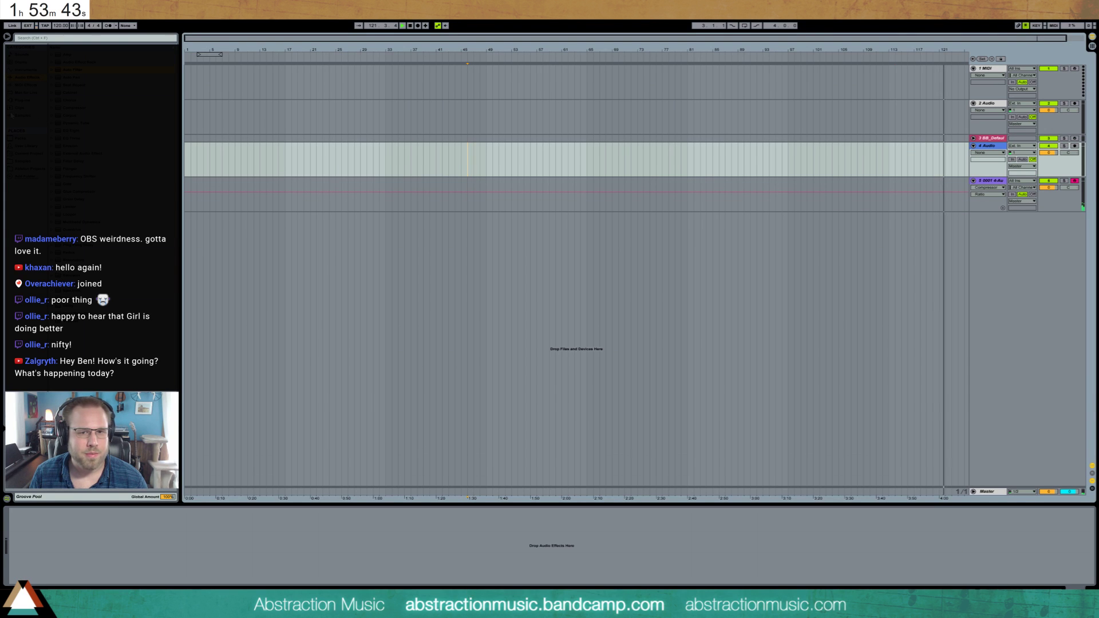
{"action": "left_click", "coordinate": [31, 154]}
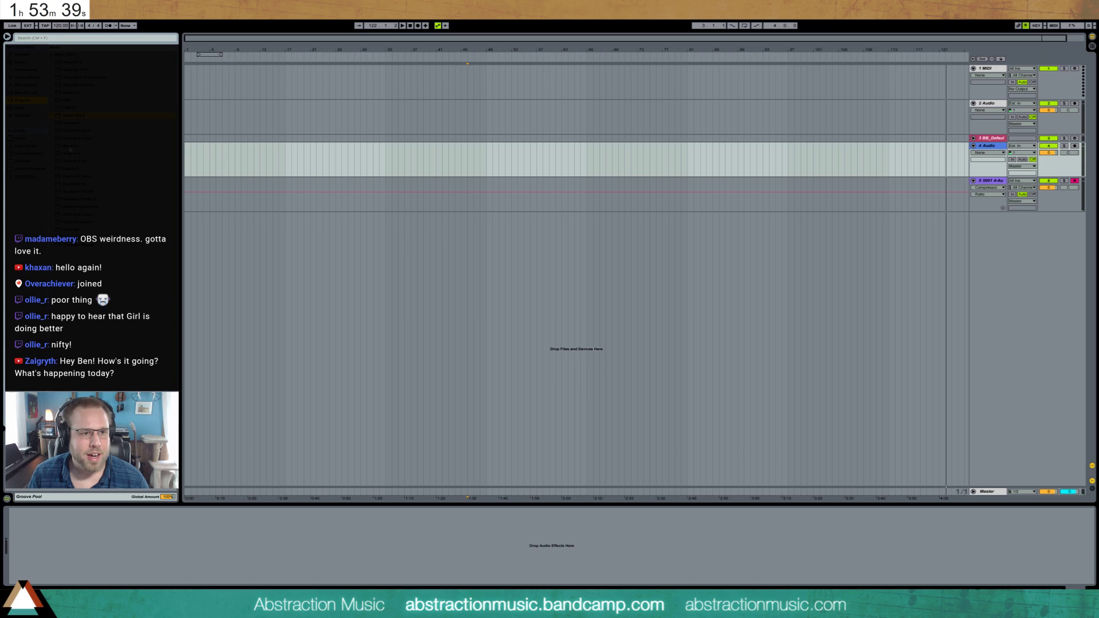
{"action": "left_click_drag", "start_coordinate": [564, 159], "coordinate": [588, 220]}
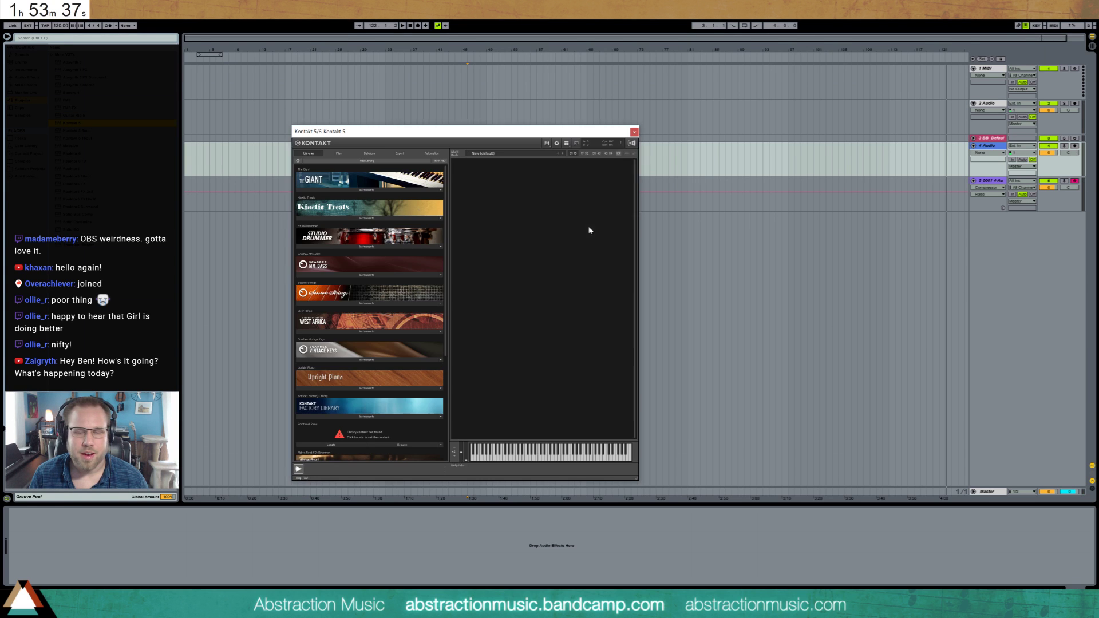
{"action": "left_click", "coordinate": [369, 154]}
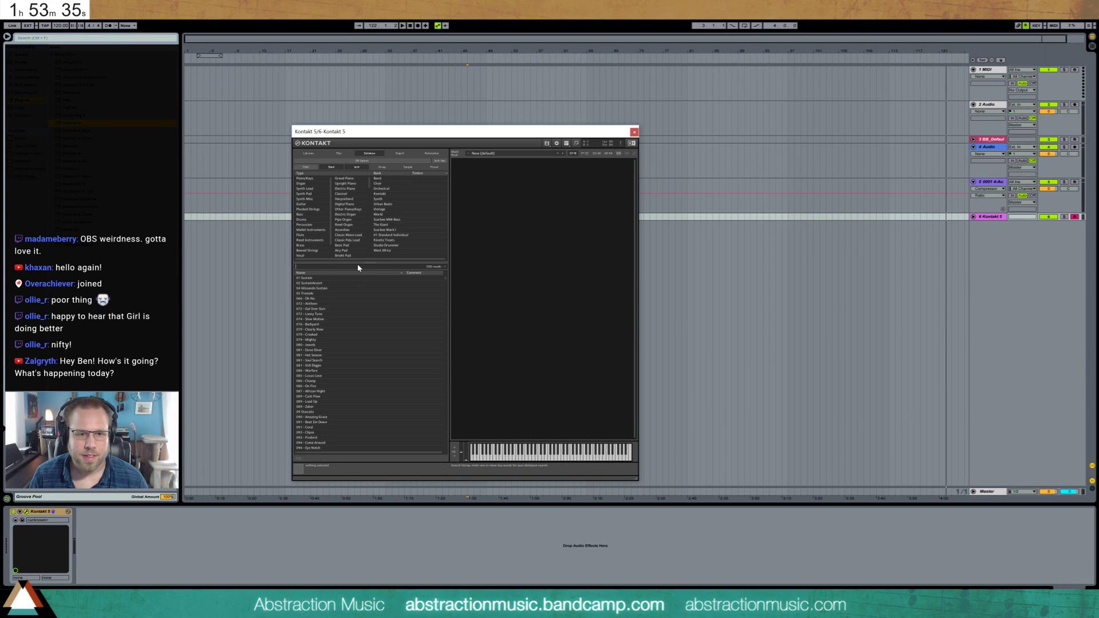
- Search the Kontakt database for "kalim" and load the Kalimba instrument
{"action": "left_click", "coordinate": [357, 265]}
{"action": "type", "text": "kalim"}
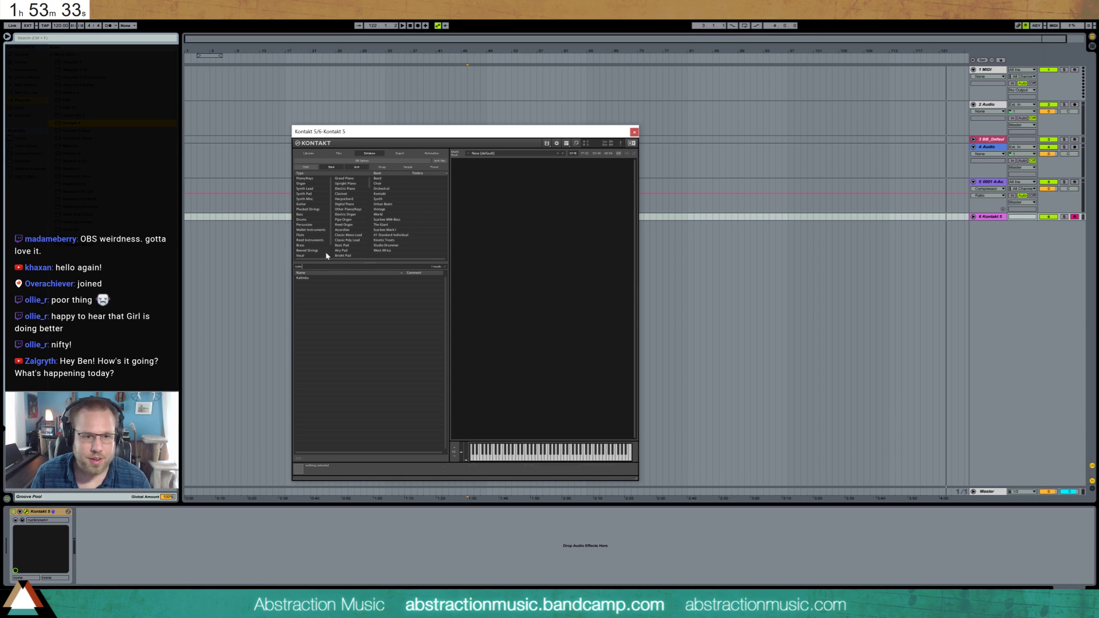
{"action": "left_click", "coordinate": [326, 278]}
{"action": "double_click", "coordinate": [325, 278]}
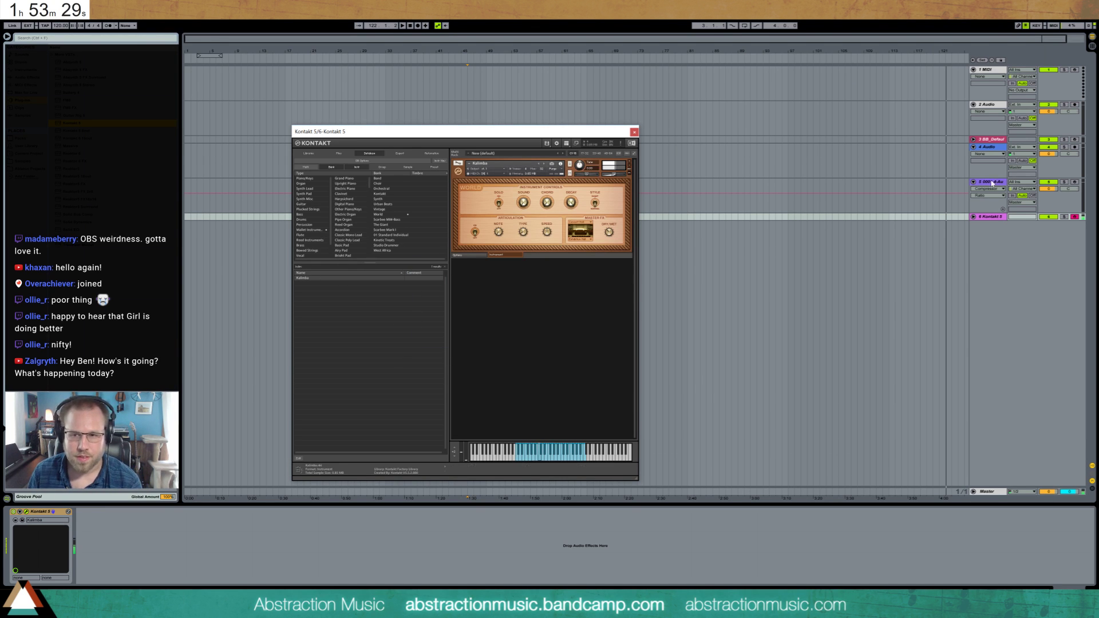
- Add an audio track below the Kontakt track, set its input to Resampling, and arm both tracks for recording
{"action": "left_click", "coordinate": [995, 248]}
{"action": "key", "text": "ctrl+t"}
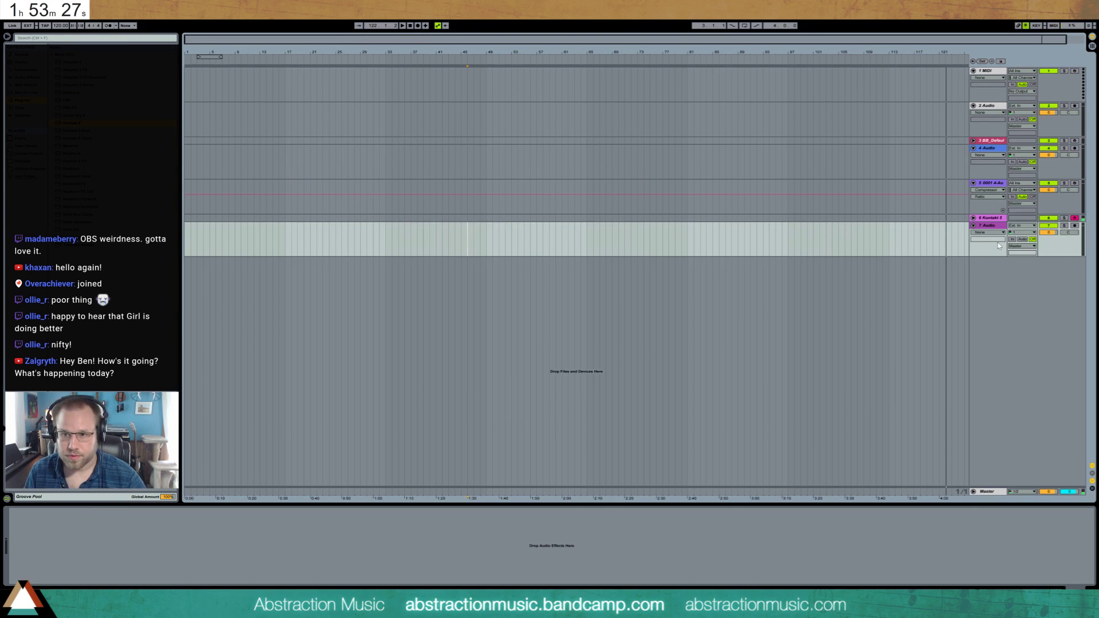
{"action": "left_click", "coordinate": [1022, 226]}
{"action": "left_click", "coordinate": [1025, 258]}
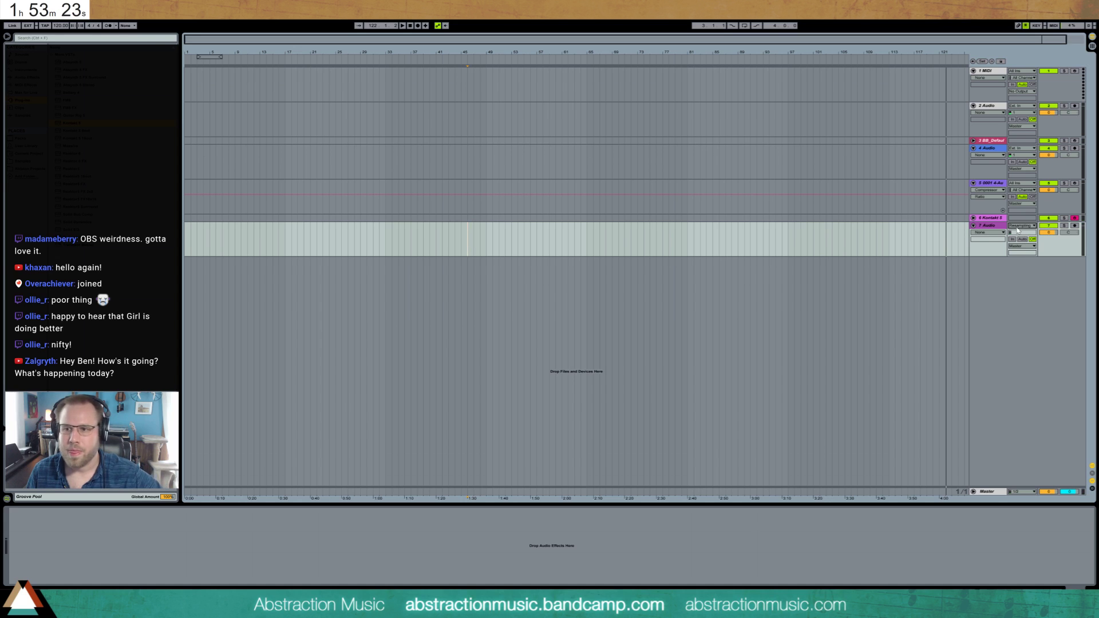
{"action": "left_click", "coordinate": [1075, 226]}
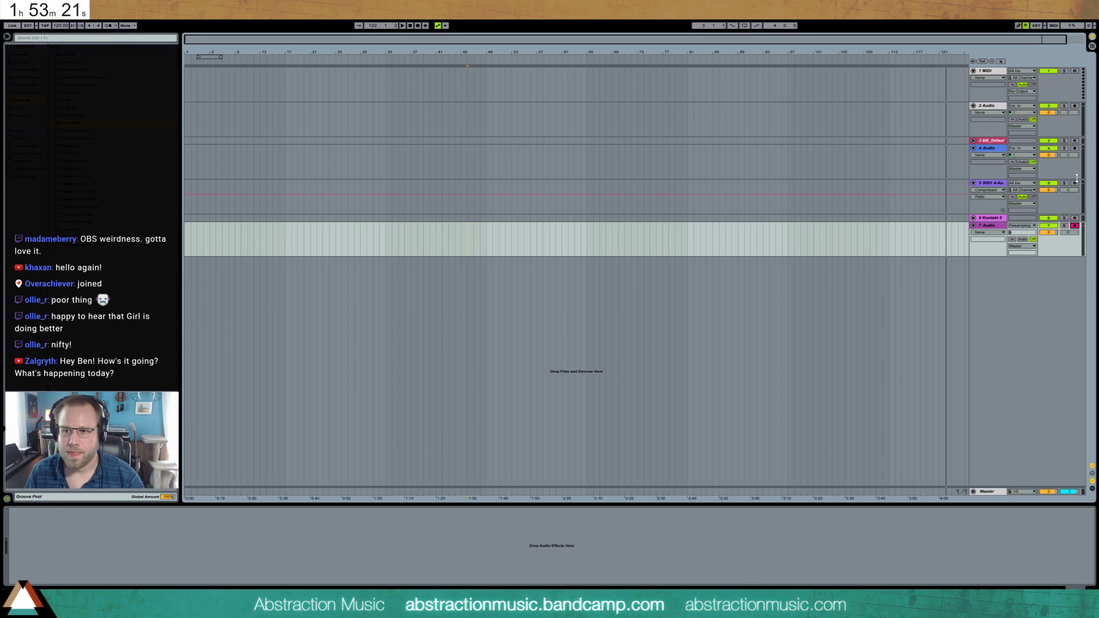
{"action": "left_click", "coordinate": [1075, 149]}
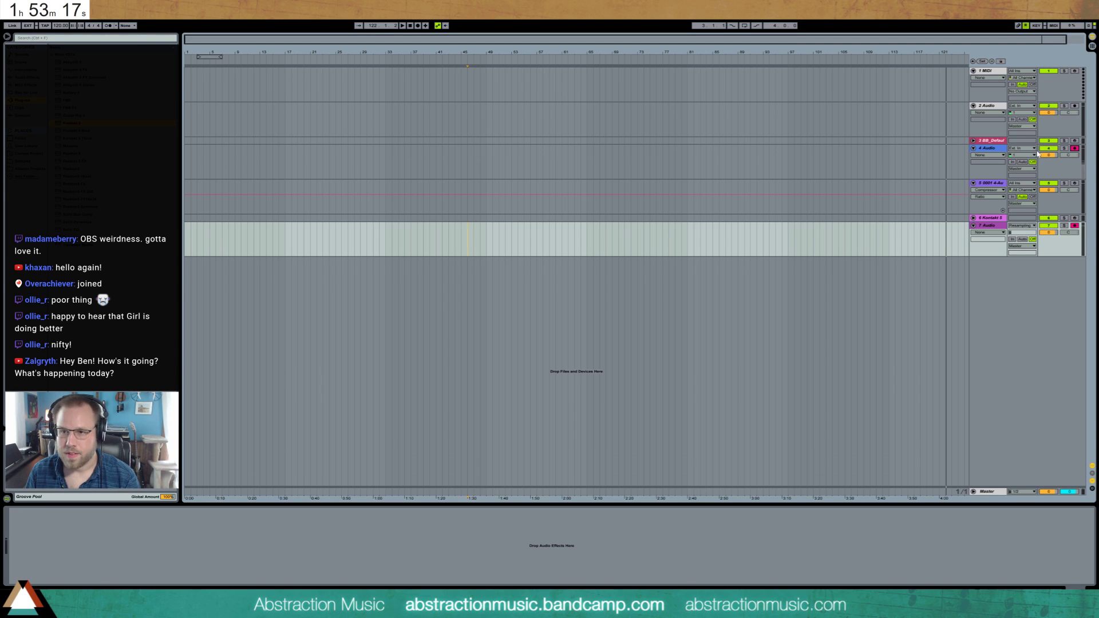
{"action": "left_click", "coordinate": [1074, 218]}
{"action": "left_click", "coordinate": [1074, 150]}
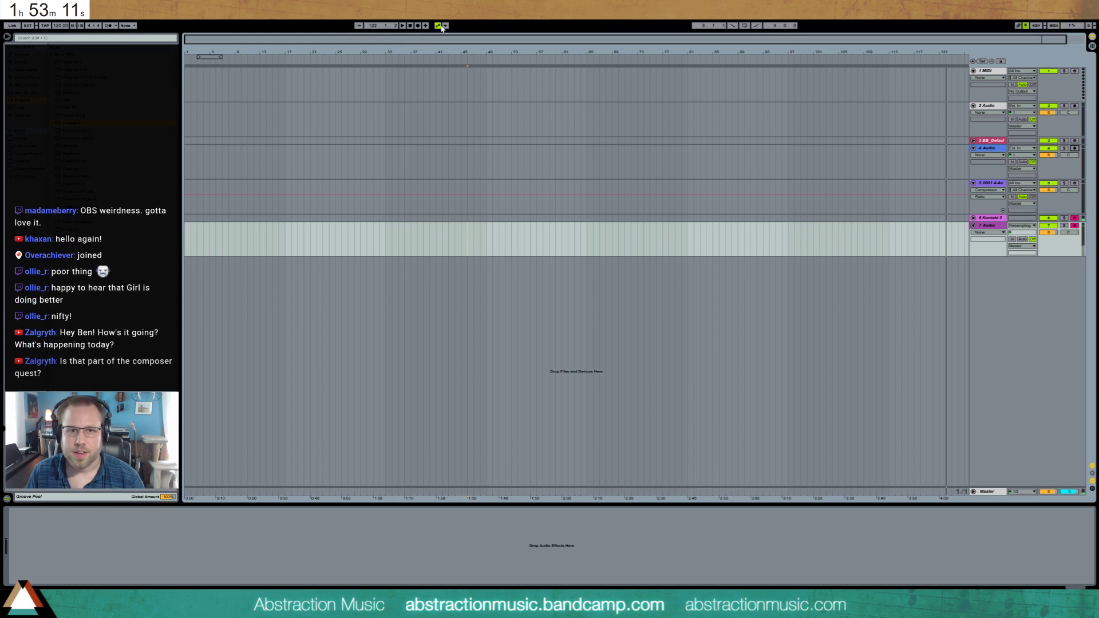
- Record a short Kalimba note onto the armed tracks, starting at about bar 29
{"action": "left_click", "coordinate": [360, 229]}
{"action": "key", "text": "F9"}
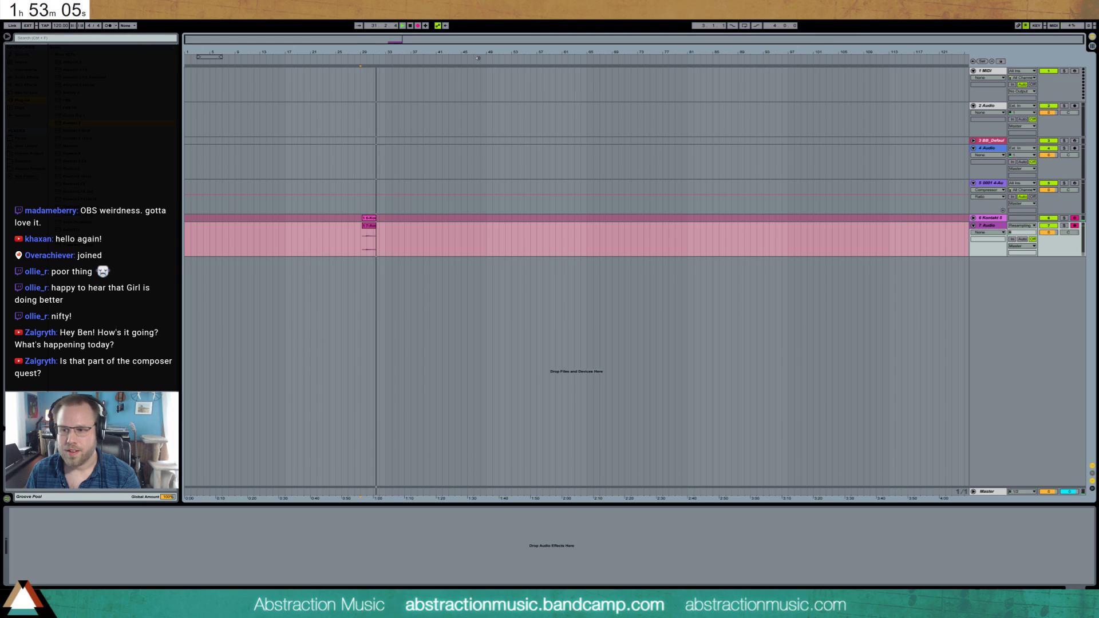
{"action": "key", "text": "space"}
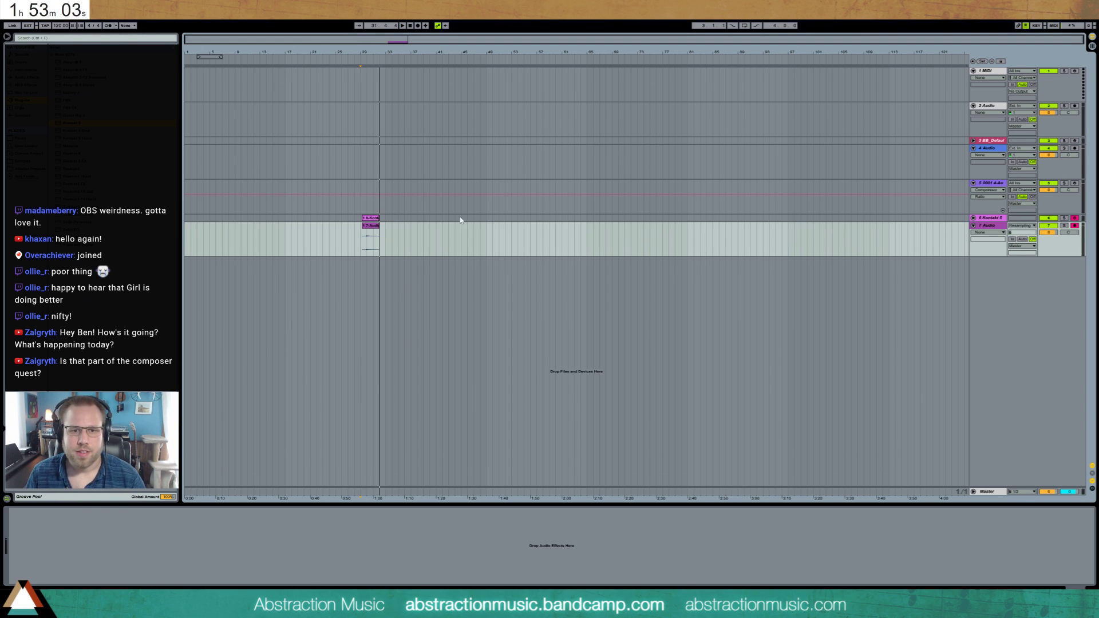
- Close the Kontakt window and delete the Kontakt 5 track, keeping the resampled audio track
{"action": "left_click", "coordinate": [963, 216]}
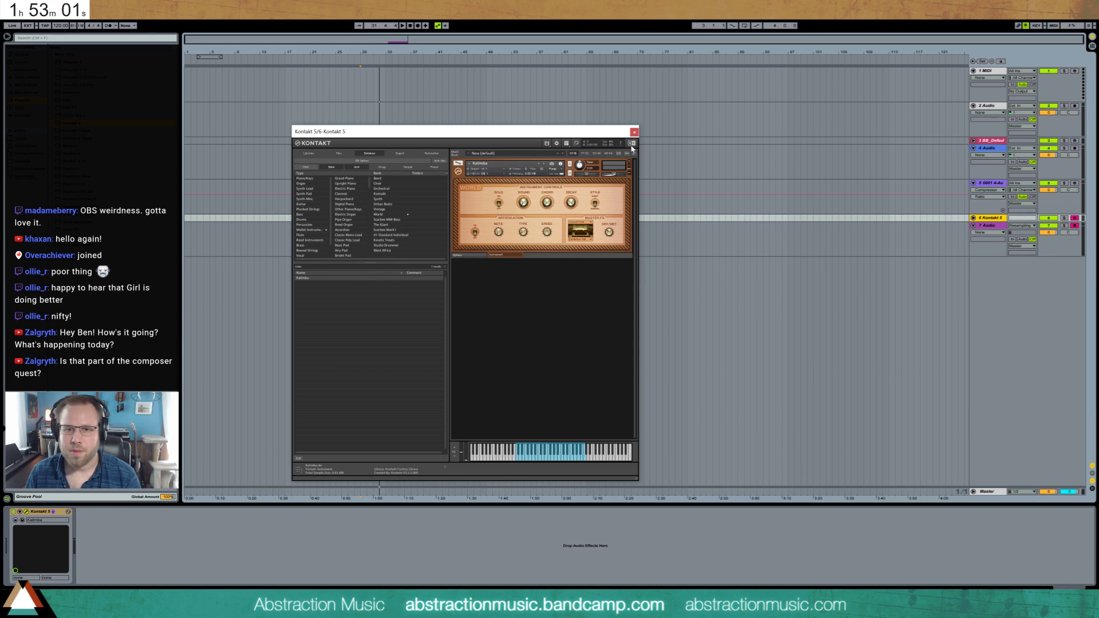
{"action": "left_click", "coordinate": [634, 131]}
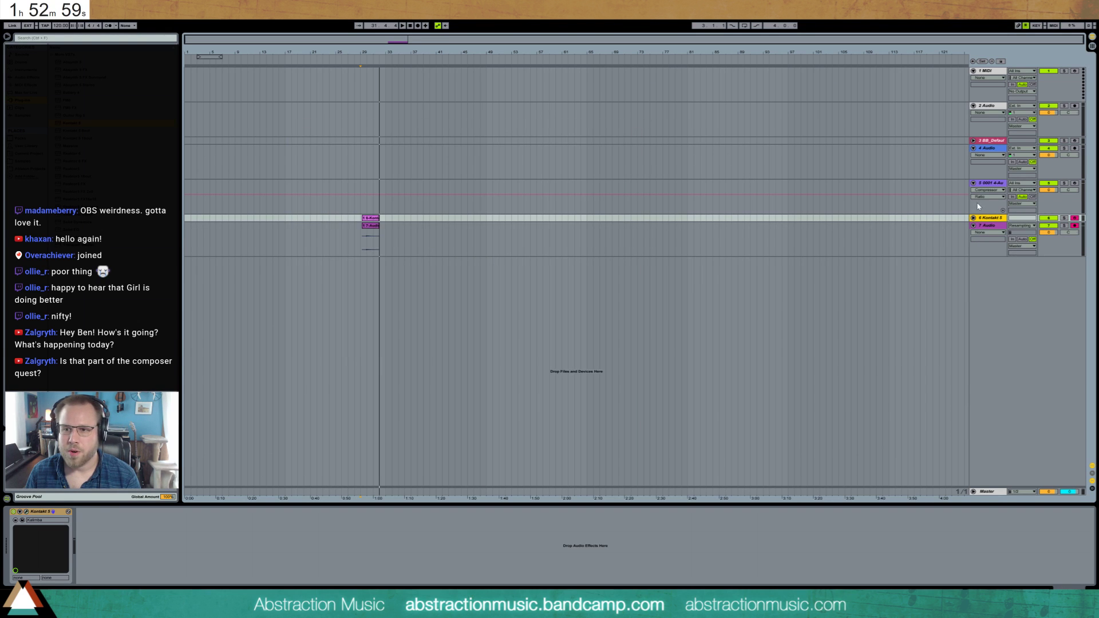
{"action": "key", "text": "Delete"}
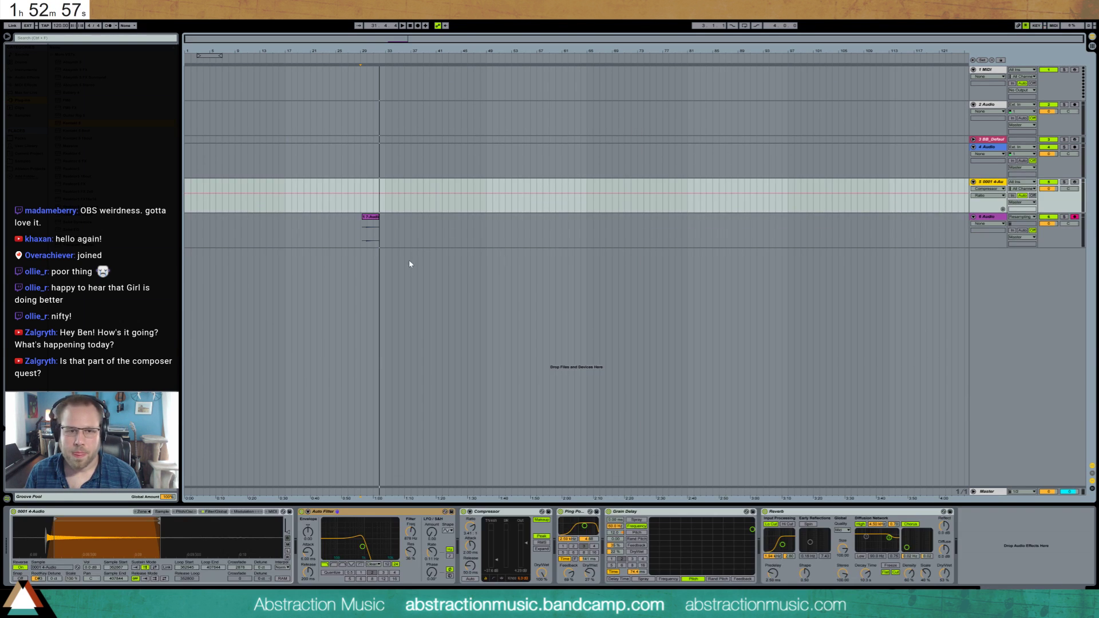
- Trim the silence off the start of the resampled Kalimba clip, bringing its start close to the note's attack
{"action": "left_click", "coordinate": [369, 222]}
{"action": "key", "text": "z"}
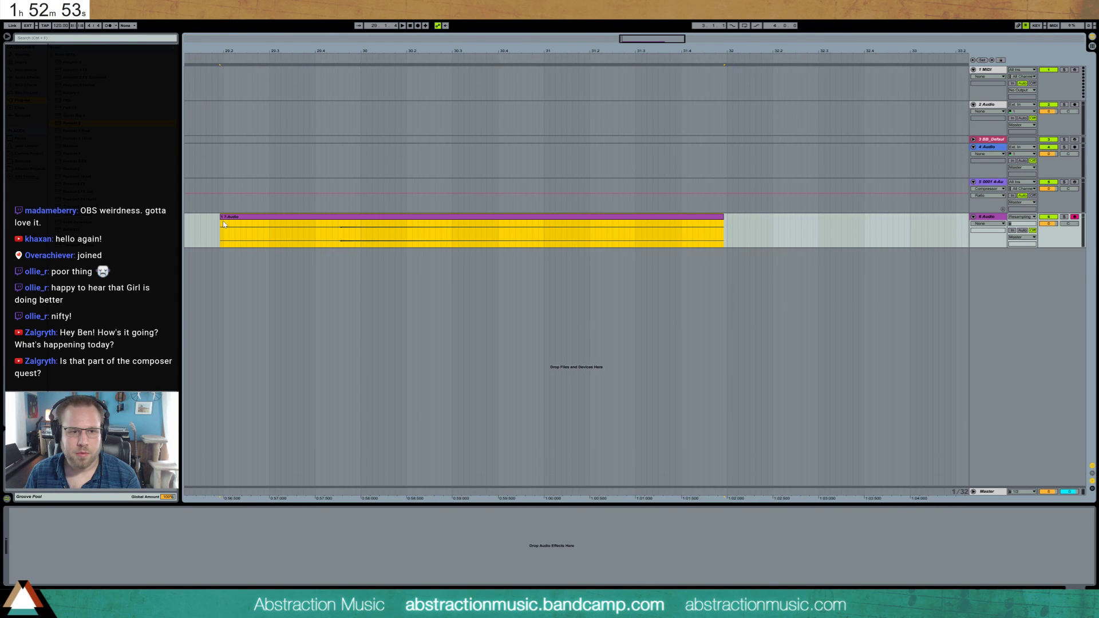
{"action": "left_click_drag", "start_coordinate": [223, 224], "coordinate": [339, 224]}
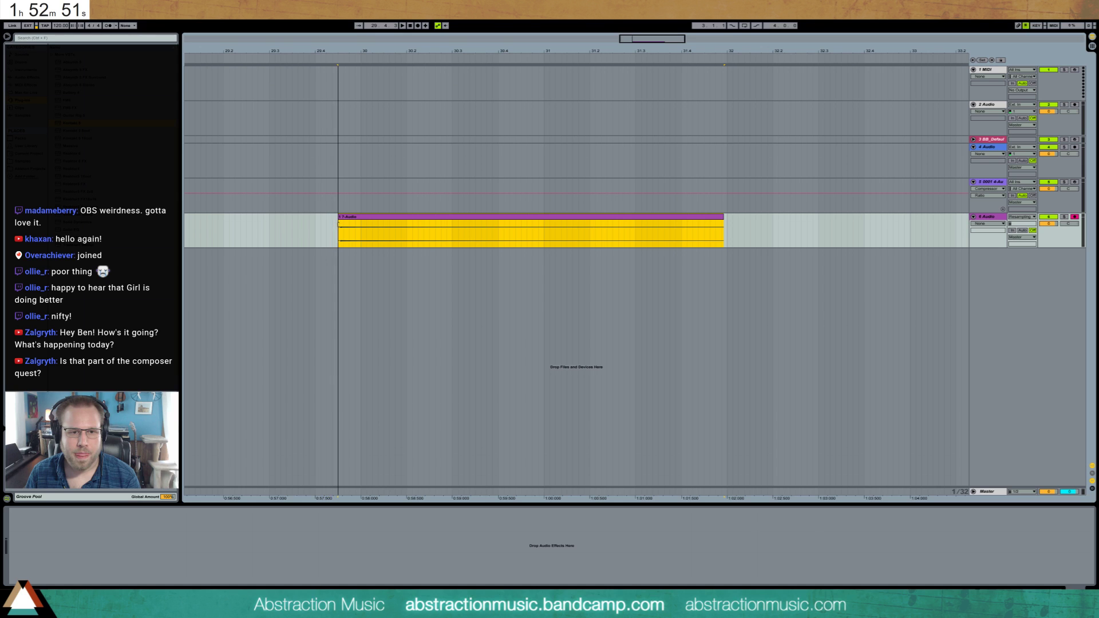
{"action": "double_click", "coordinate": [341, 232]}
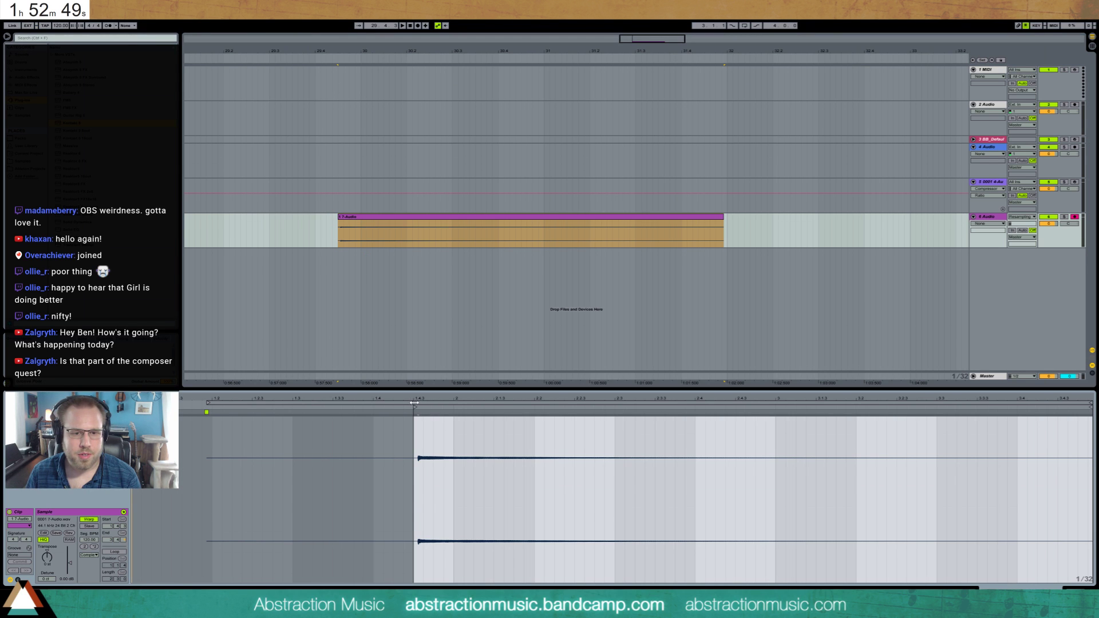
{"action": "left_click_drag", "start_coordinate": [414, 402], "coordinate": [384, 407]}
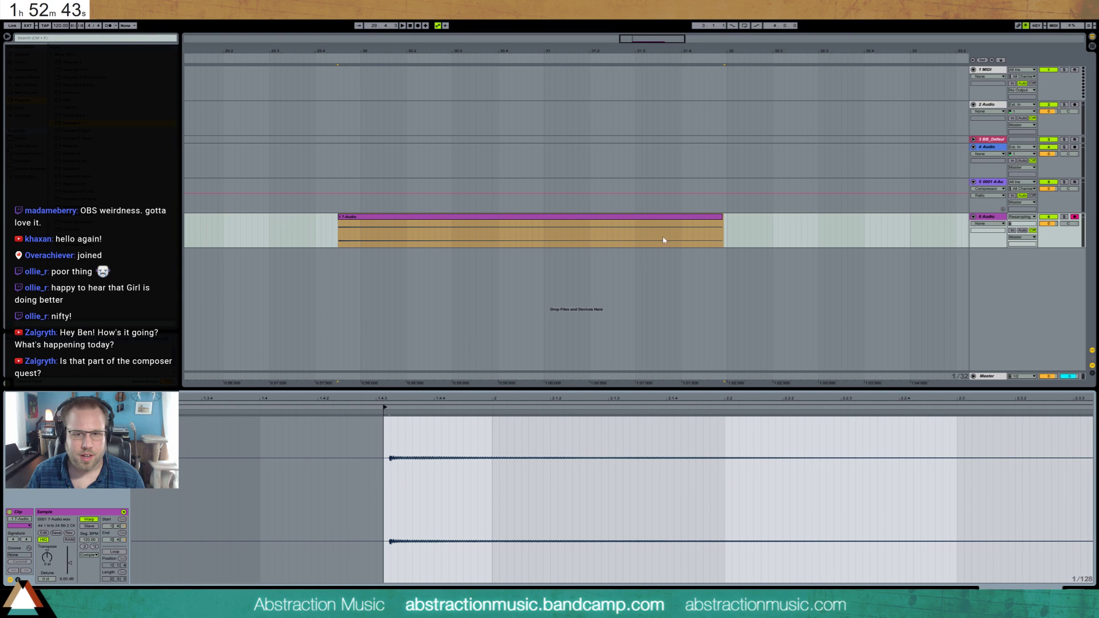
- Shorten the end of the Kalimba clip to about 31.3, raise its gain strongly, and play it briefly
{"action": "left_click", "coordinate": [733, 232]}
{"action": "left_click_drag", "start_coordinate": [723, 228], "coordinate": [634, 224]}
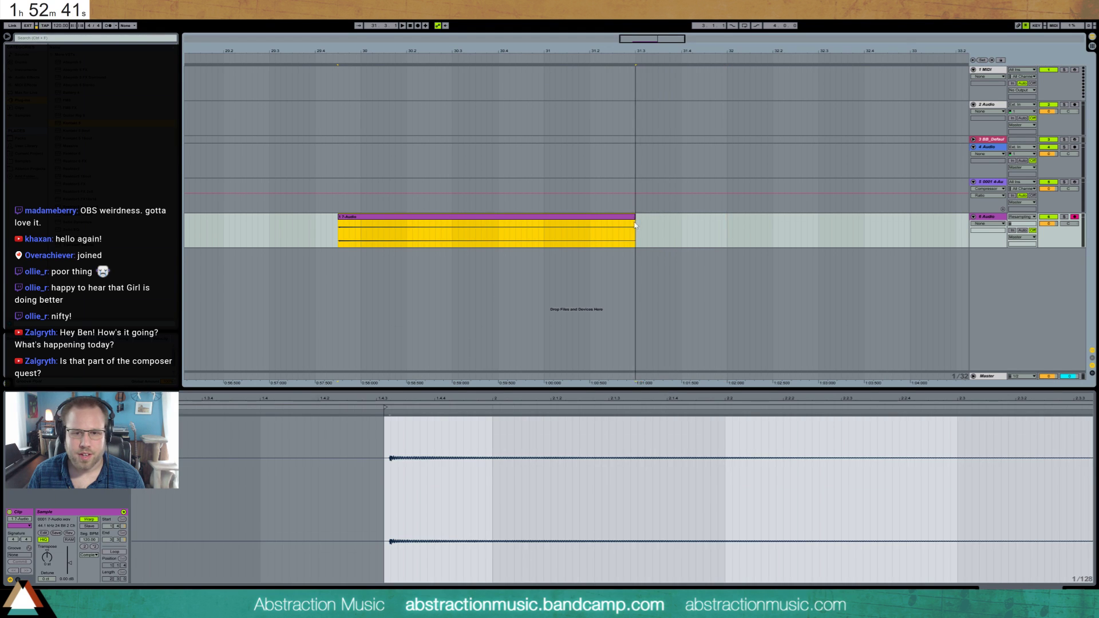
{"action": "left_click_drag", "start_coordinate": [68, 563], "coordinate": [68, 547]}
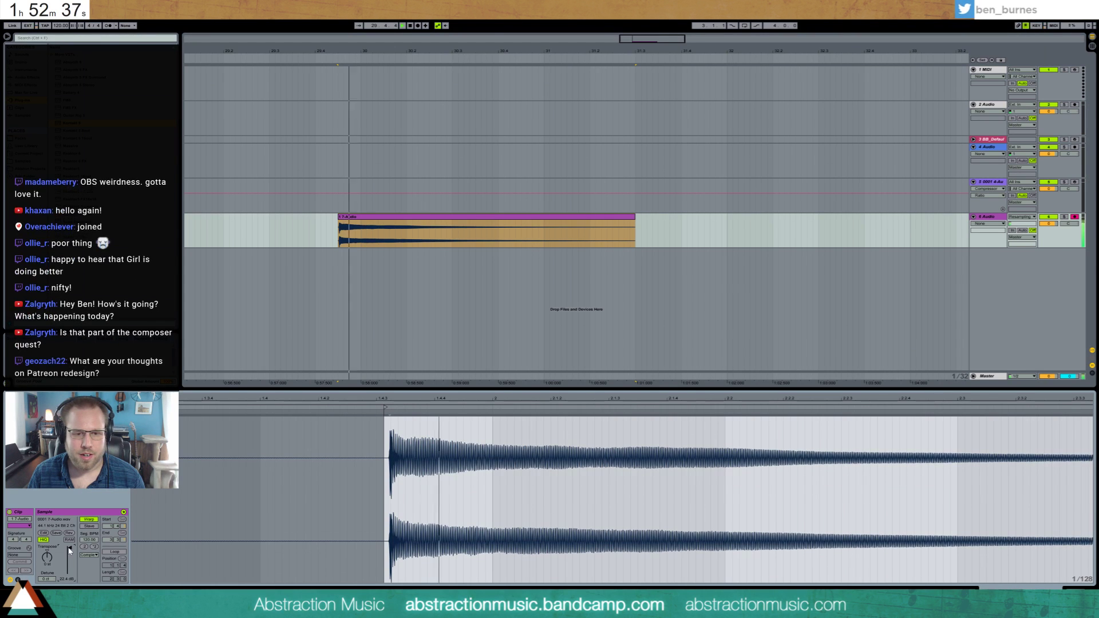
{"action": "left_click", "coordinate": [632, 463]}
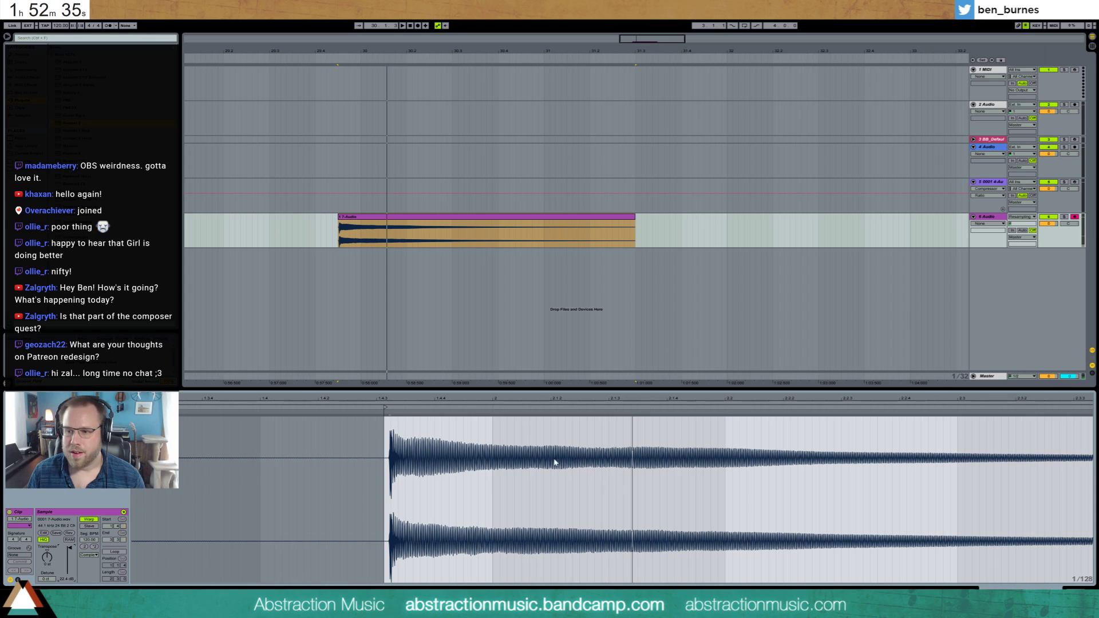
- Turn off the clip's grid, fine-tune its start marker to the note's attack, and extend its end marker slightly into the decay
{"action": "scroll", "coordinate": [574, 431], "scroll_direction": "down", "scroll_amount": 1}
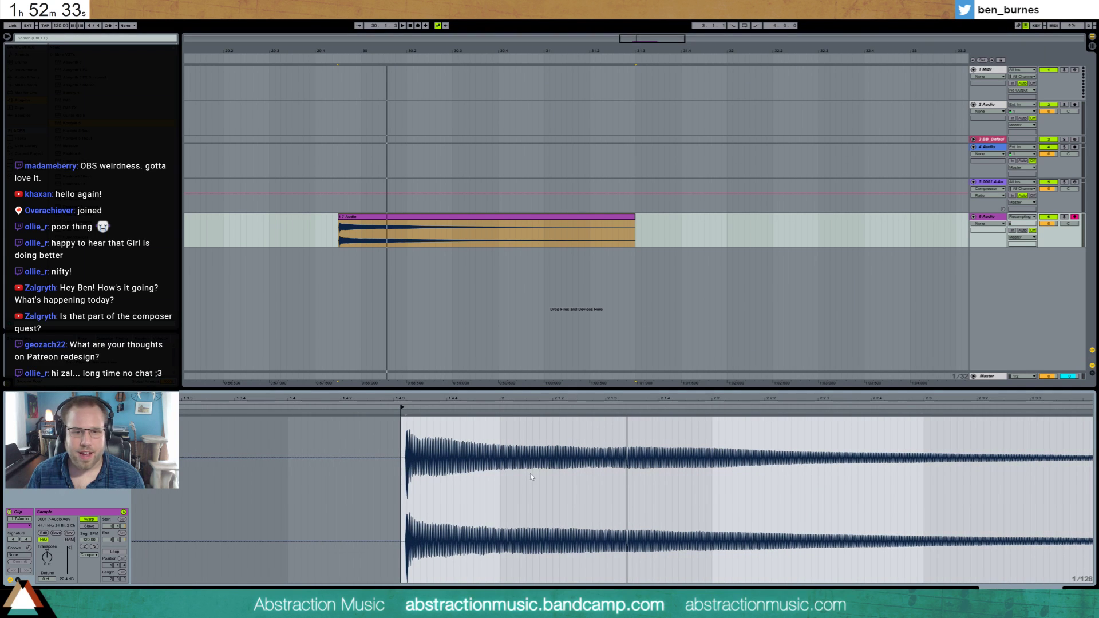
{"action": "key", "text": "ctrl+4"}
{"action": "left_click_drag", "start_coordinate": [402, 407], "coordinate": [404, 406]}
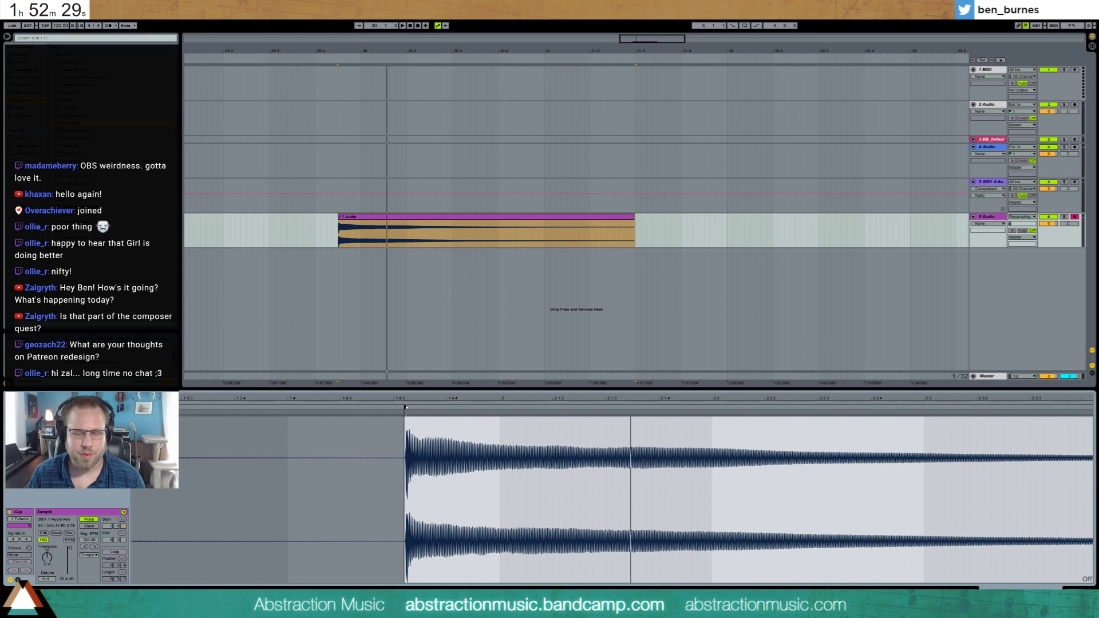
{"action": "left_click", "coordinate": [470, 426]}
{"action": "left_click_drag", "start_coordinate": [524, 400], "coordinate": [523, 381]}
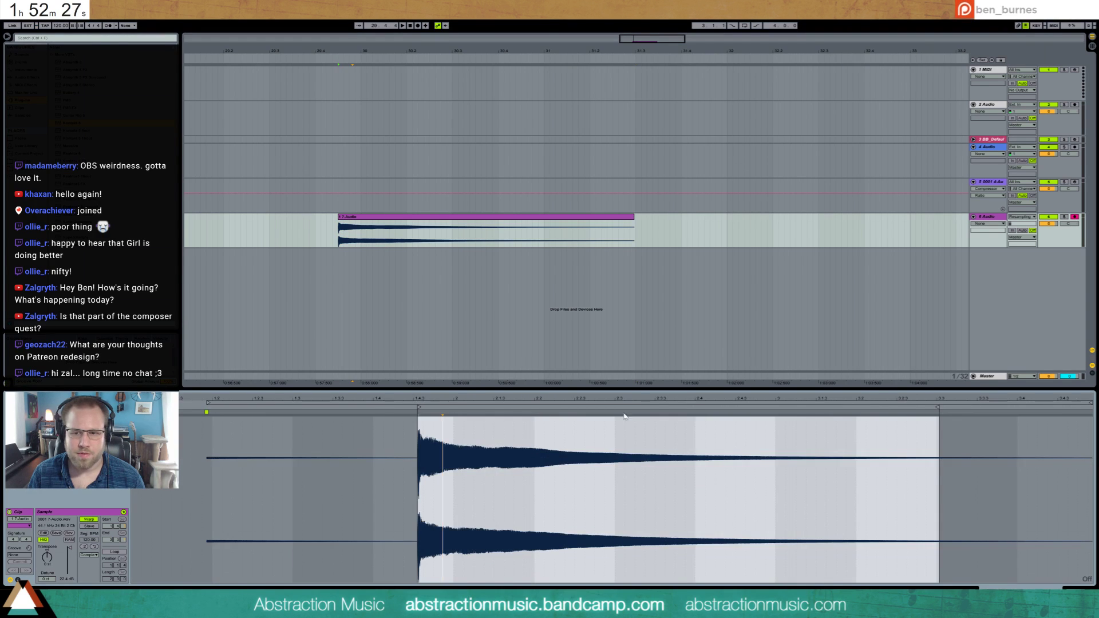
{"action": "left_click_drag", "start_coordinate": [937, 407], "coordinate": [965, 407]}
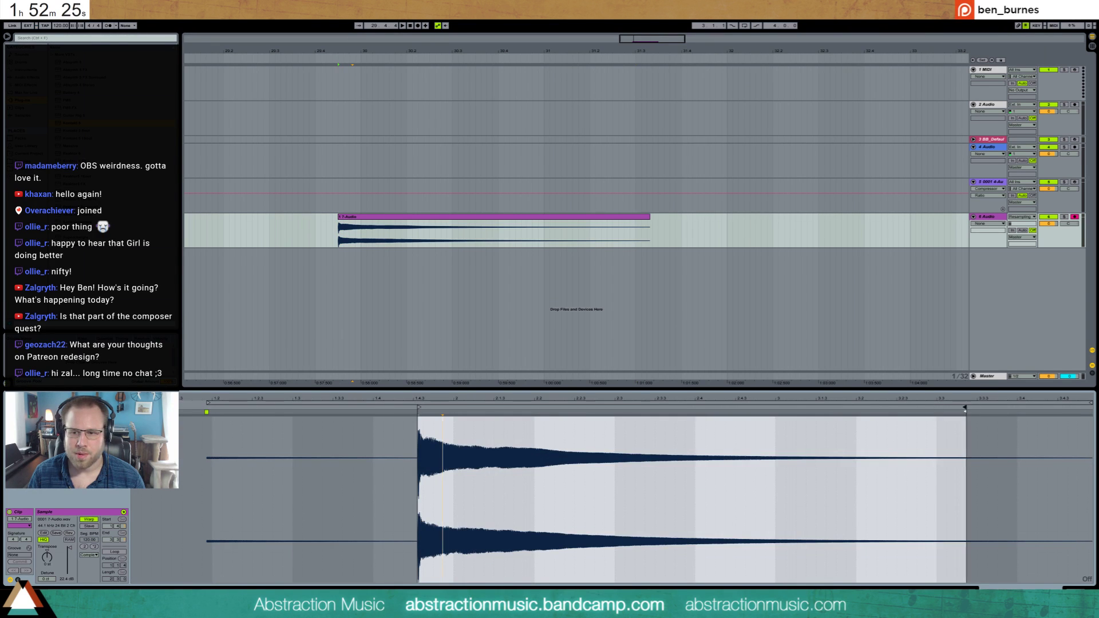
{"action": "key", "text": "ctrl+s"}
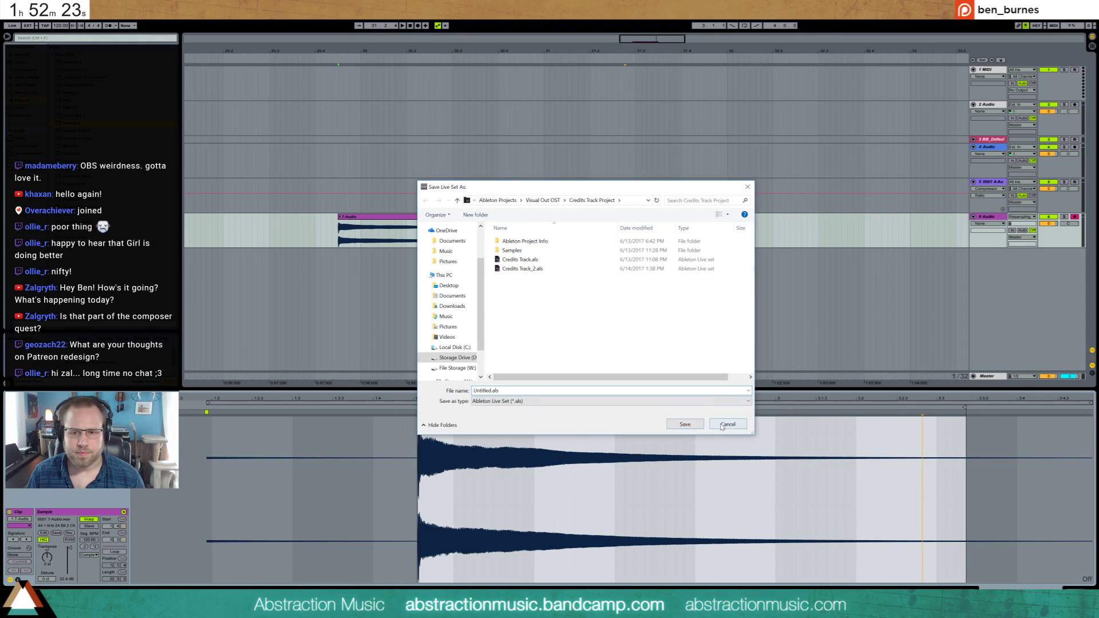
{"action": "left_click", "coordinate": [687, 423]}
{"action": "left_click", "coordinate": [808, 197]}
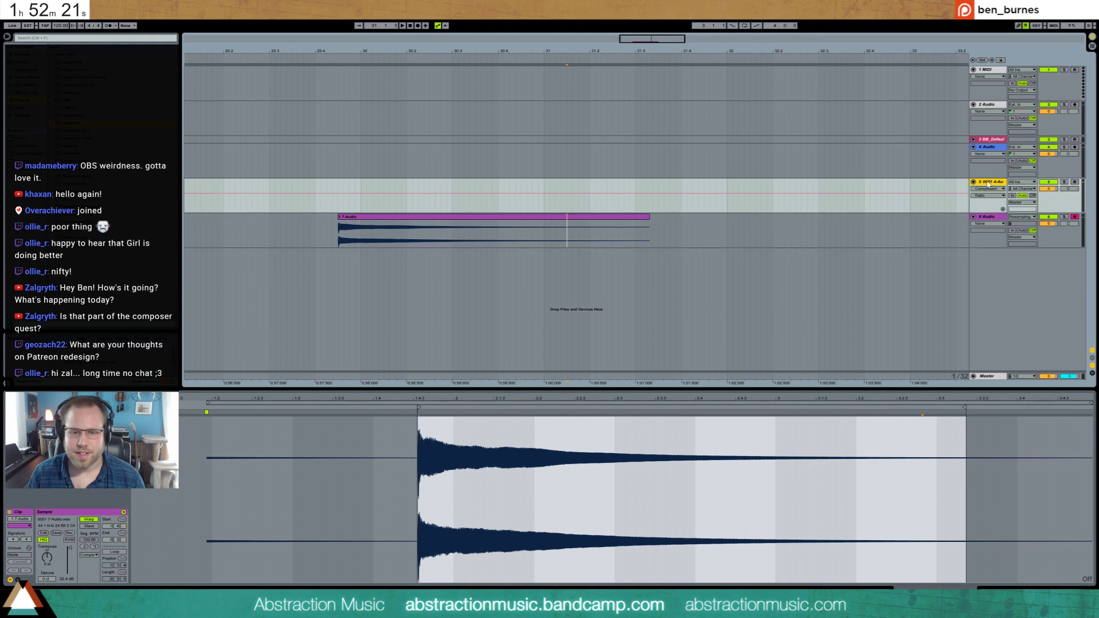
- Try to load the trimmed Kalimba clip into the Sampler on track 5, and undo the sample replacement
{"action": "left_click", "coordinate": [994, 203]}
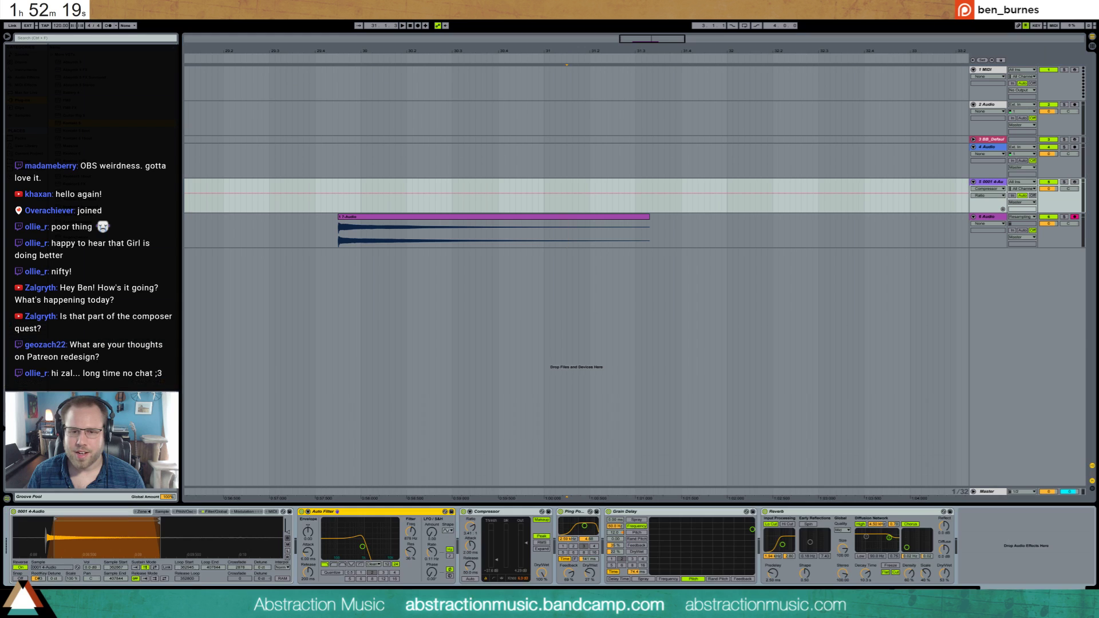
{"action": "left_click_drag", "start_coordinate": [461, 221], "coordinate": [96, 558]}
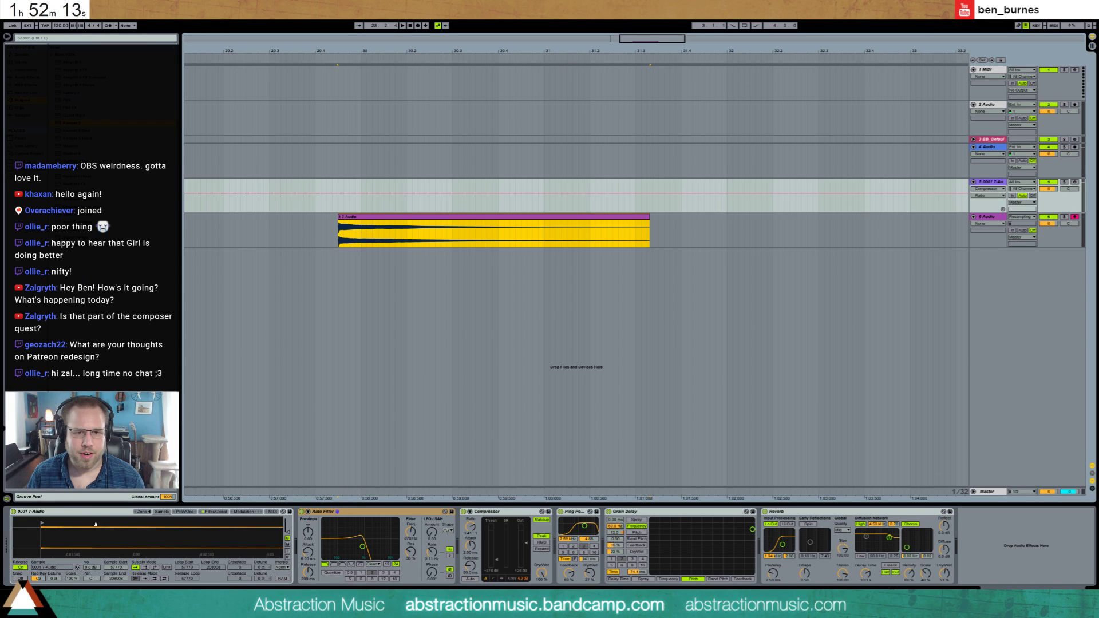
{"action": "key", "text": "ctrl+z"}
- Consolidate the trimmed Kalimba clip and load it into the Sampler in place of the current sample
{"action": "left_click", "coordinate": [606, 228]}
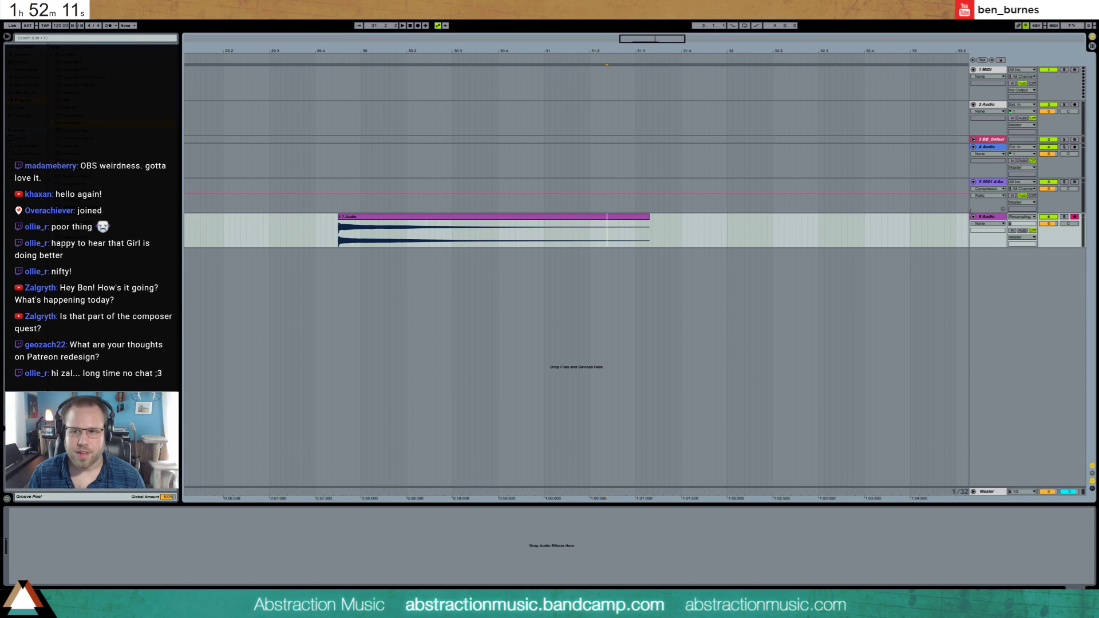
{"action": "right_click", "coordinate": [987, 216]}
{"action": "left_click", "coordinate": [1013, 316]}
{"action": "left_click", "coordinate": [603, 223]}
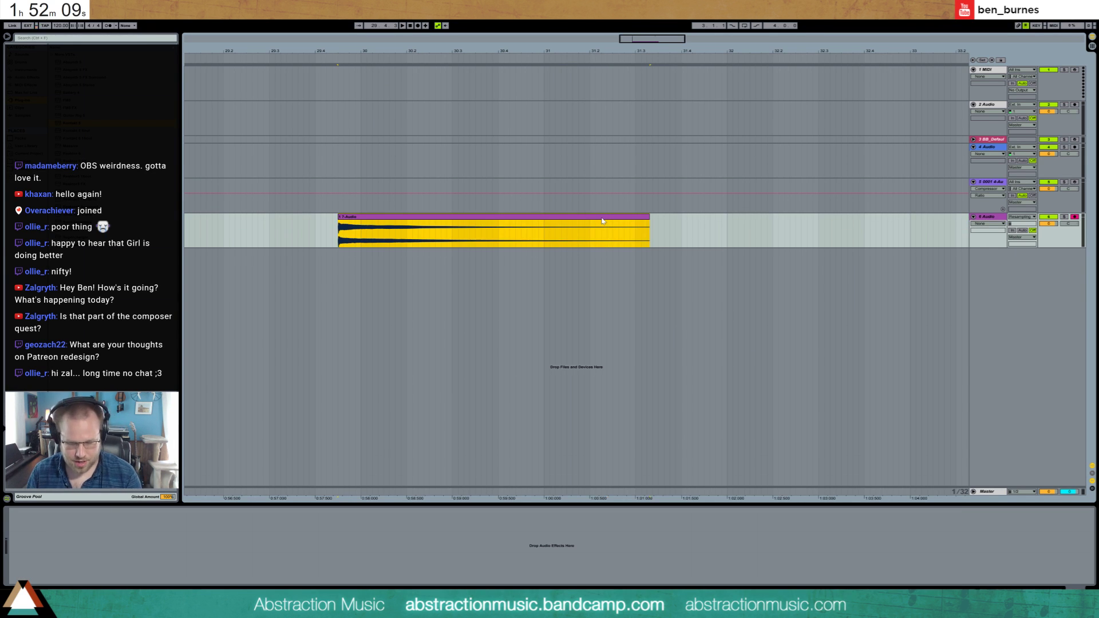
{"action": "left_click", "coordinate": [504, 210]}
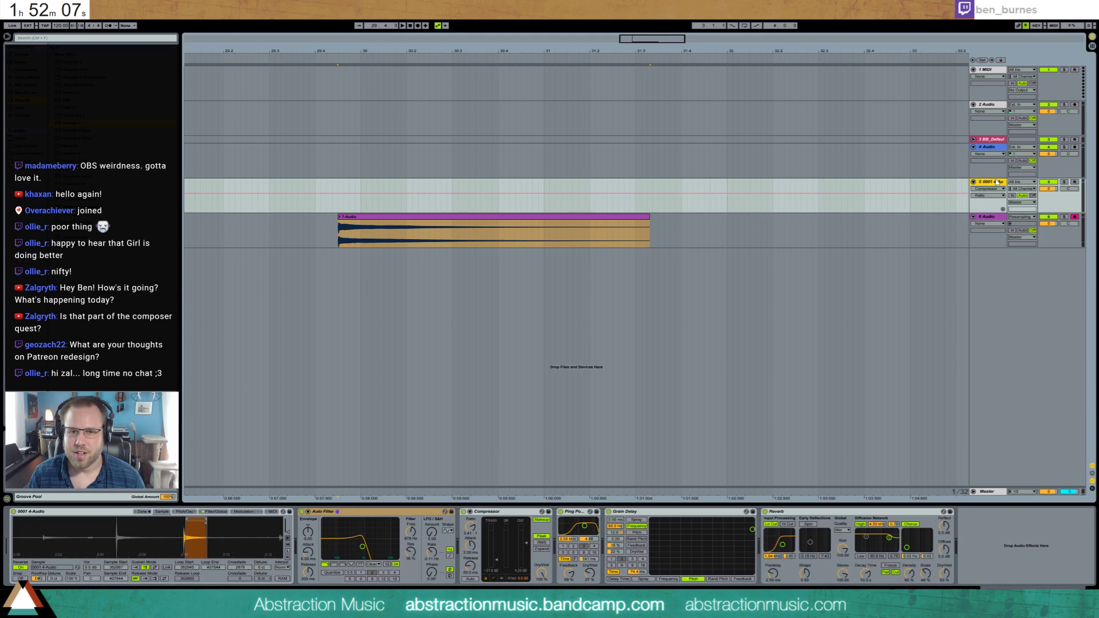
{"action": "left_click", "coordinate": [503, 218]}
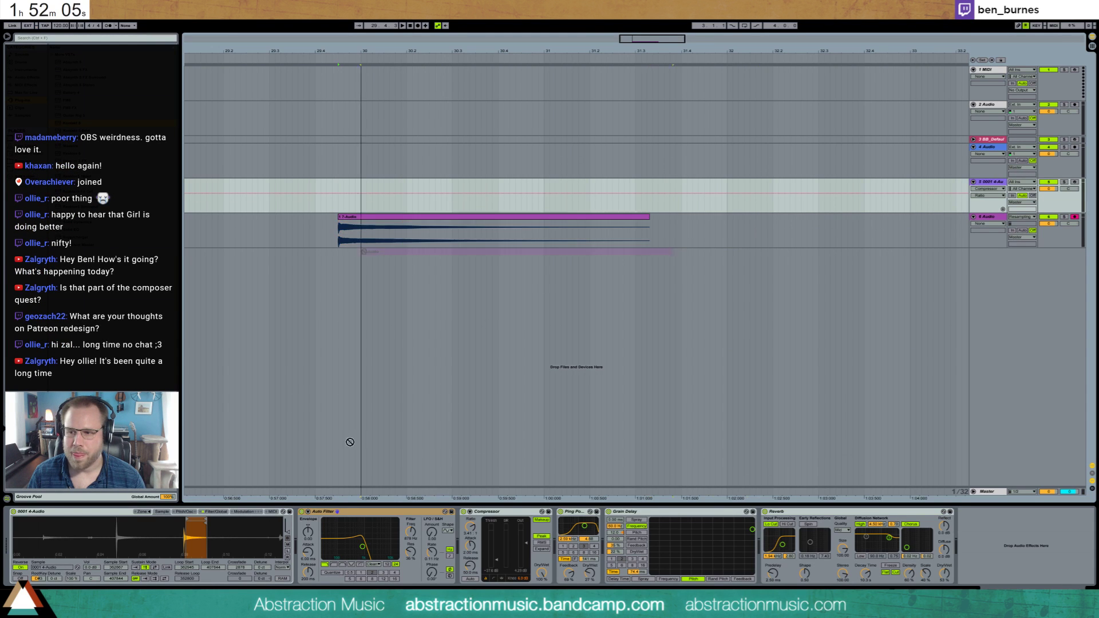
{"action": "left_click_drag", "start_coordinate": [221, 563], "coordinate": [202, 539]}
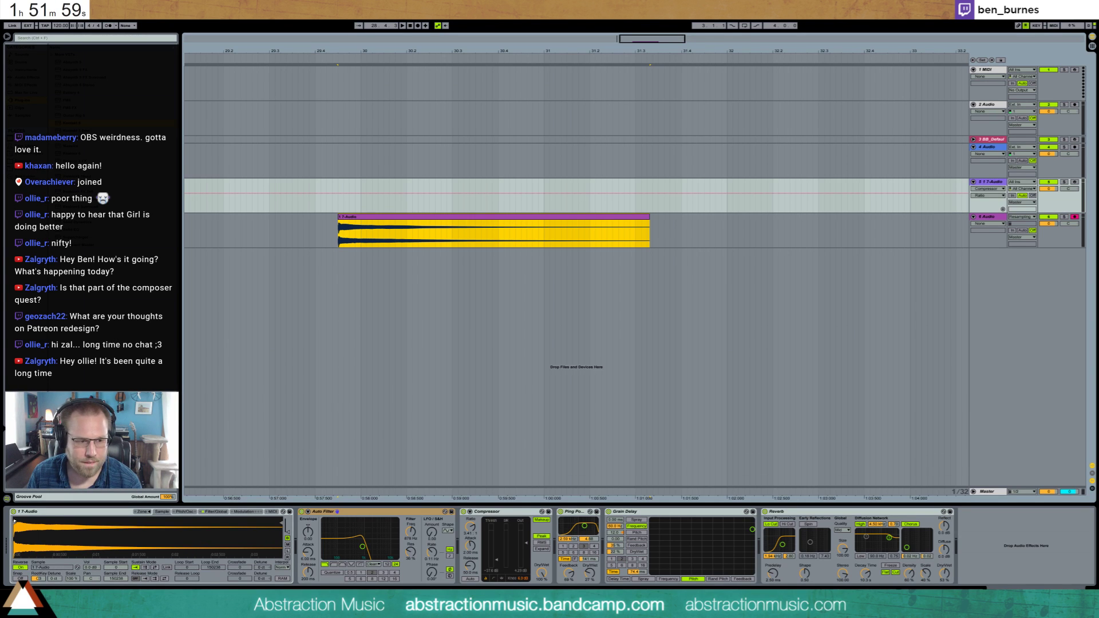
- Arm the Sampler track, move the sample start past the initial attack, and enable a sustain loop starting near the same point
{"action": "left_click", "coordinate": [1074, 182]}
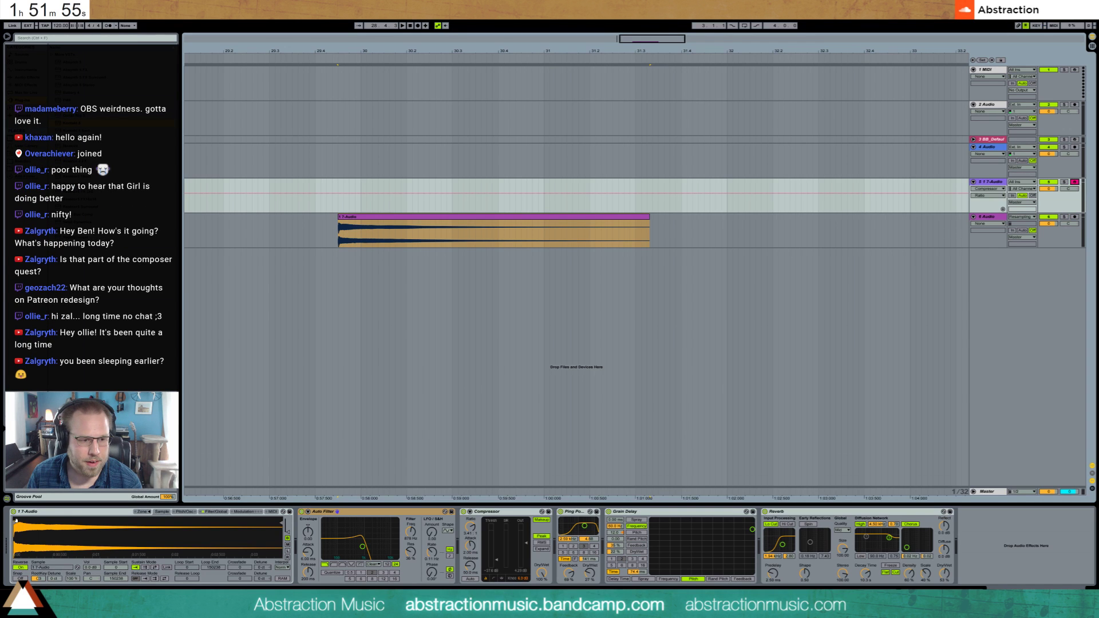
{"action": "left_click_drag", "start_coordinate": [15, 521], "coordinate": [39, 523]}
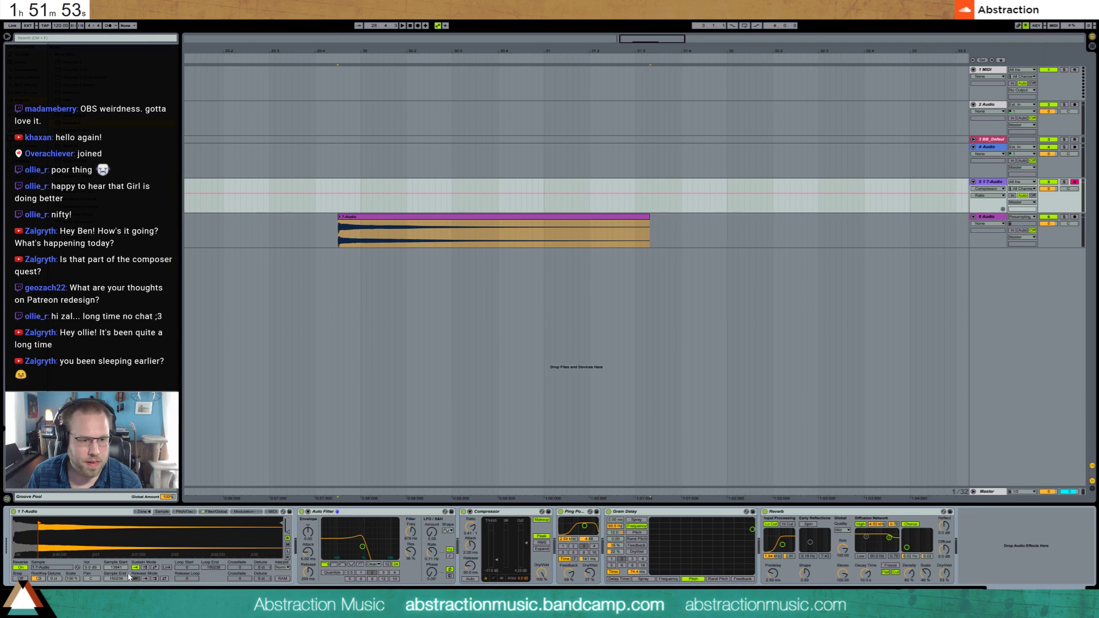
{"action": "left_click", "coordinate": [145, 568]}
{"action": "left_click_drag", "start_coordinate": [14, 520], "coordinate": [40, 520]}
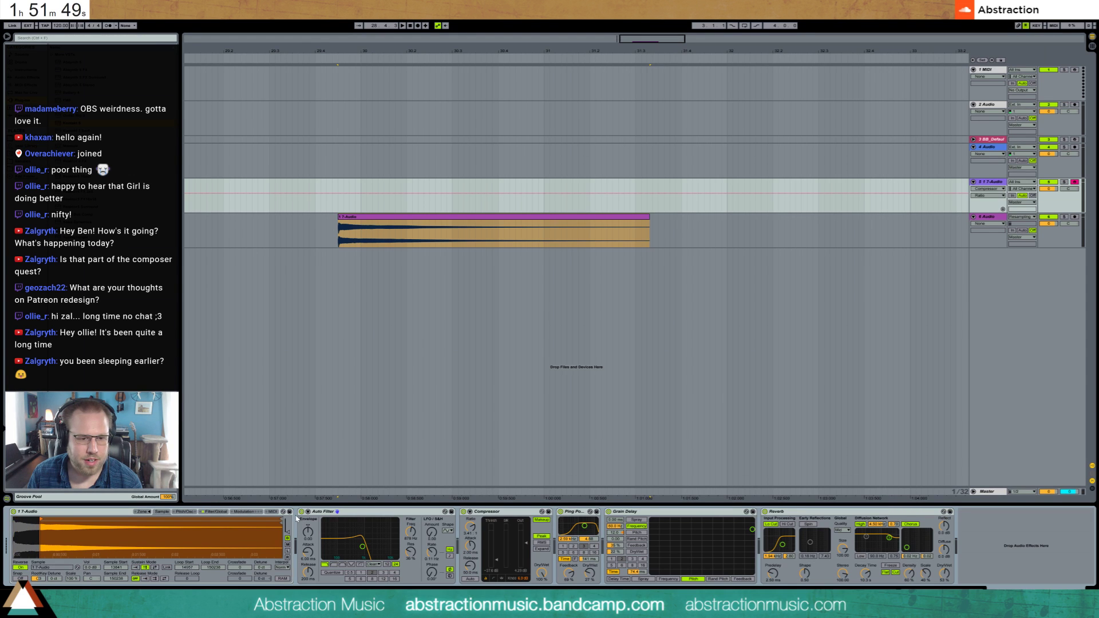
- Shorten the Sampler's sample end and sustain loop, move the loop start slightly earlier, and raise the loop crossfade
{"action": "left_click_drag", "start_coordinate": [282, 520], "coordinate": [122, 521]}
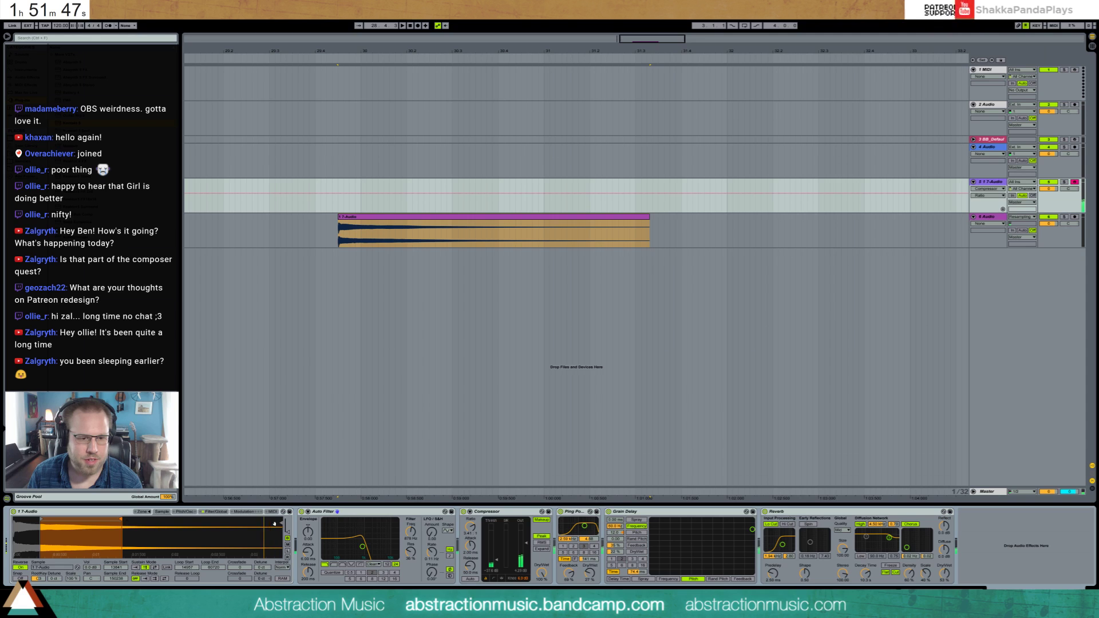
{"action": "left_click_drag", "start_coordinate": [278, 523], "coordinate": [111, 524]}
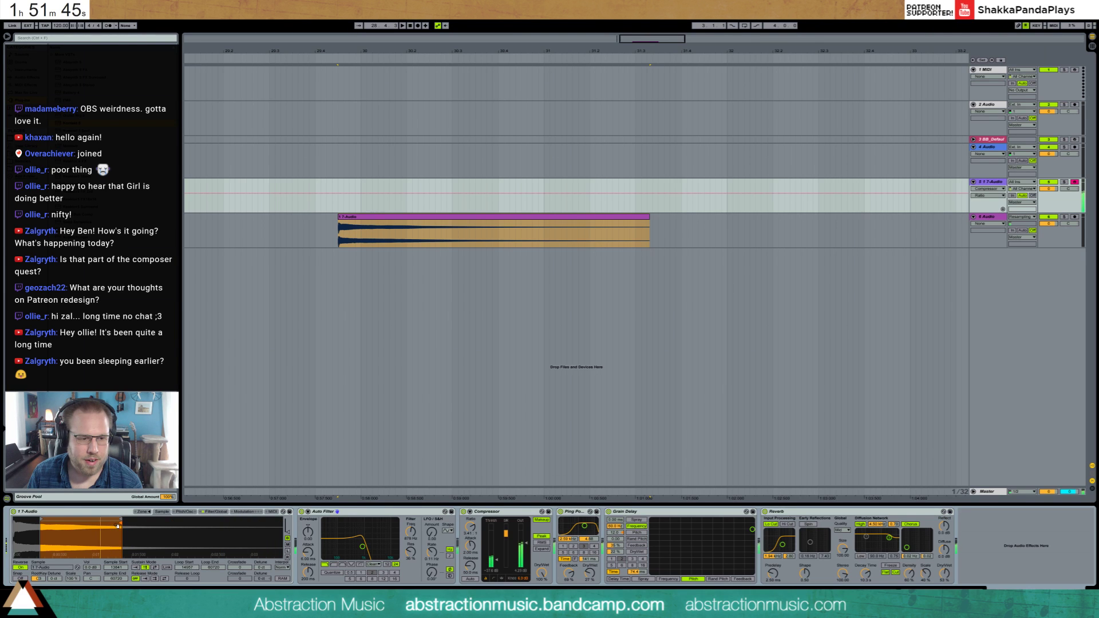
{"action": "left_click_drag", "start_coordinate": [40, 520], "coordinate": [29, 520]}
{"action": "left_click_drag", "start_coordinate": [240, 567], "coordinate": [240, 546]}
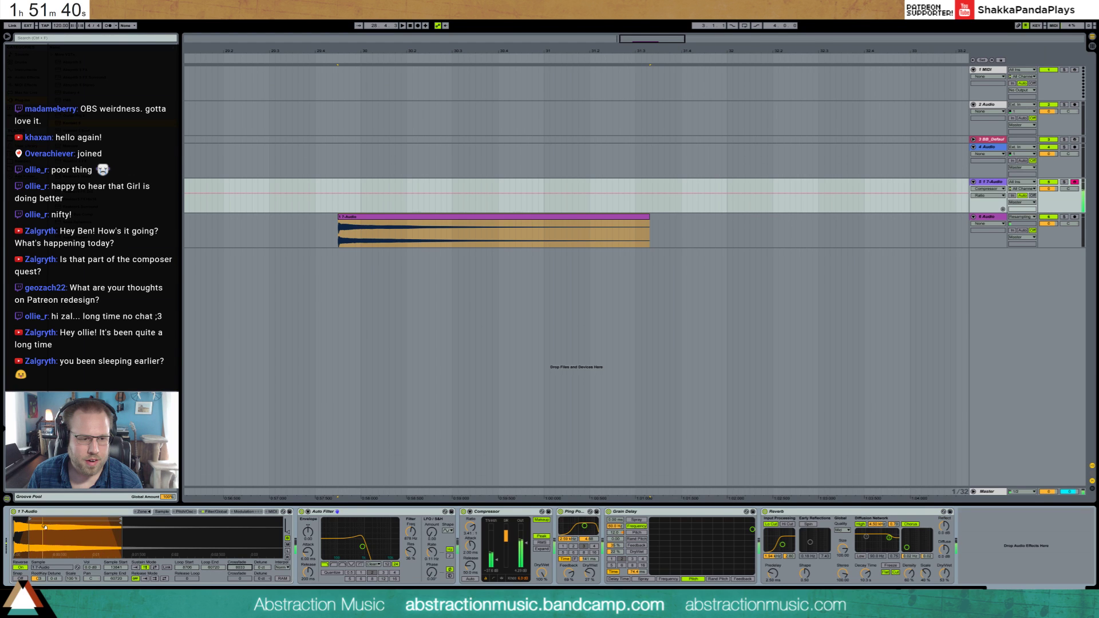
{"action": "left_click_drag", "start_coordinate": [45, 526], "coordinate": [46, 525]}
{"action": "left_click_drag", "start_coordinate": [117, 519], "coordinate": [114, 520]}
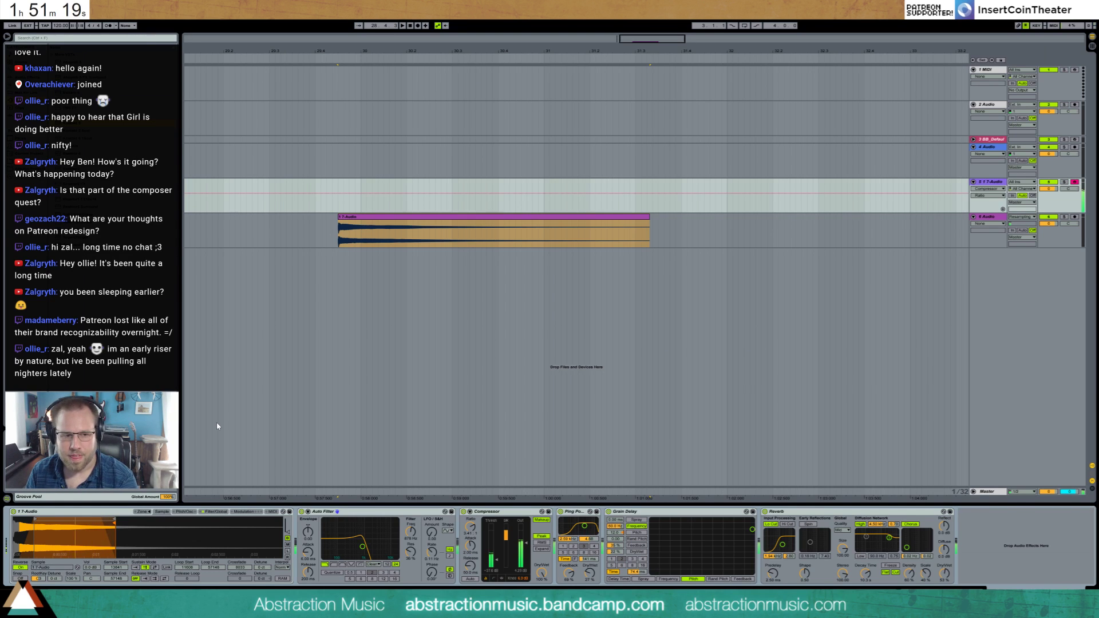
- Delete the resampled Kalimba clip's track, the unused audio track 4, and the Kontakt piano track
{"action": "left_click", "coordinate": [492, 217]}
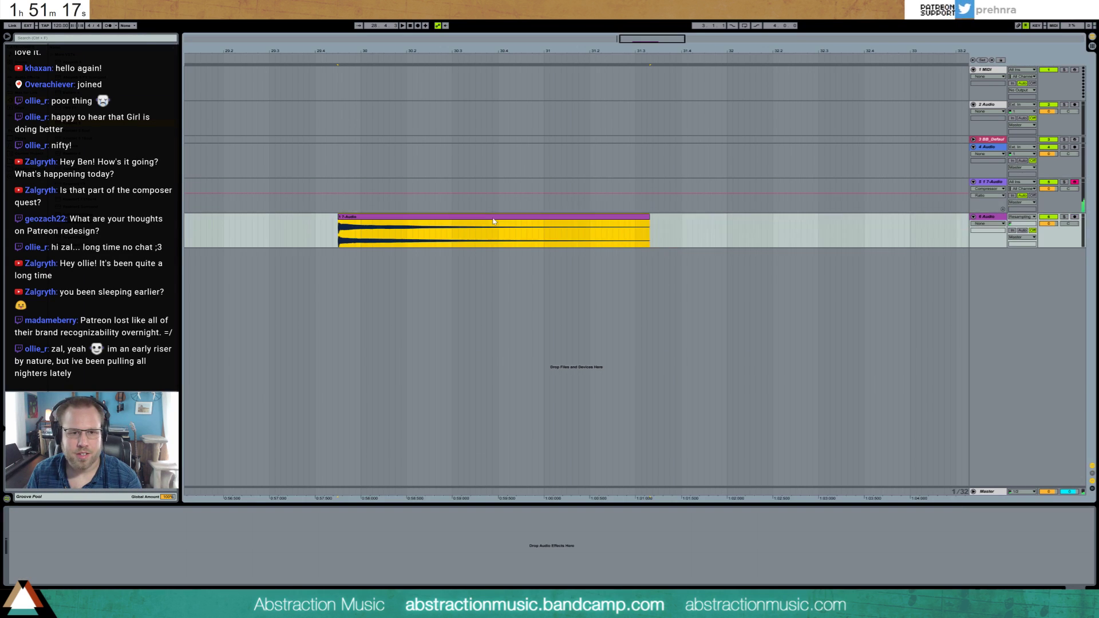
{"action": "key", "text": "Delete"}
{"action": "key", "text": "Delete"}
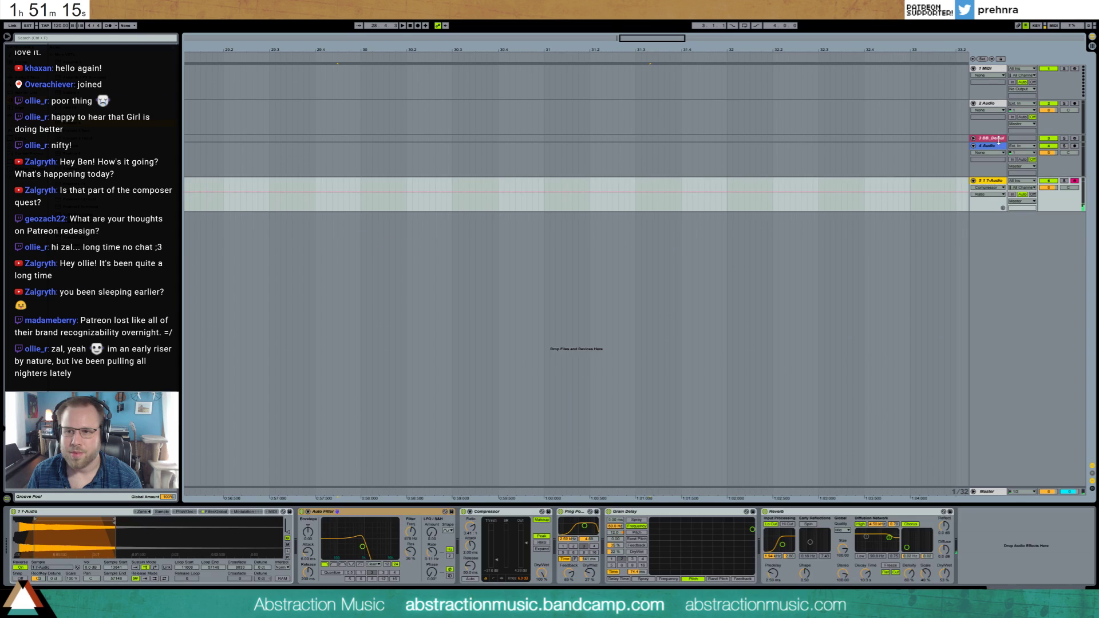
{"action": "left_click", "coordinate": [993, 139]}
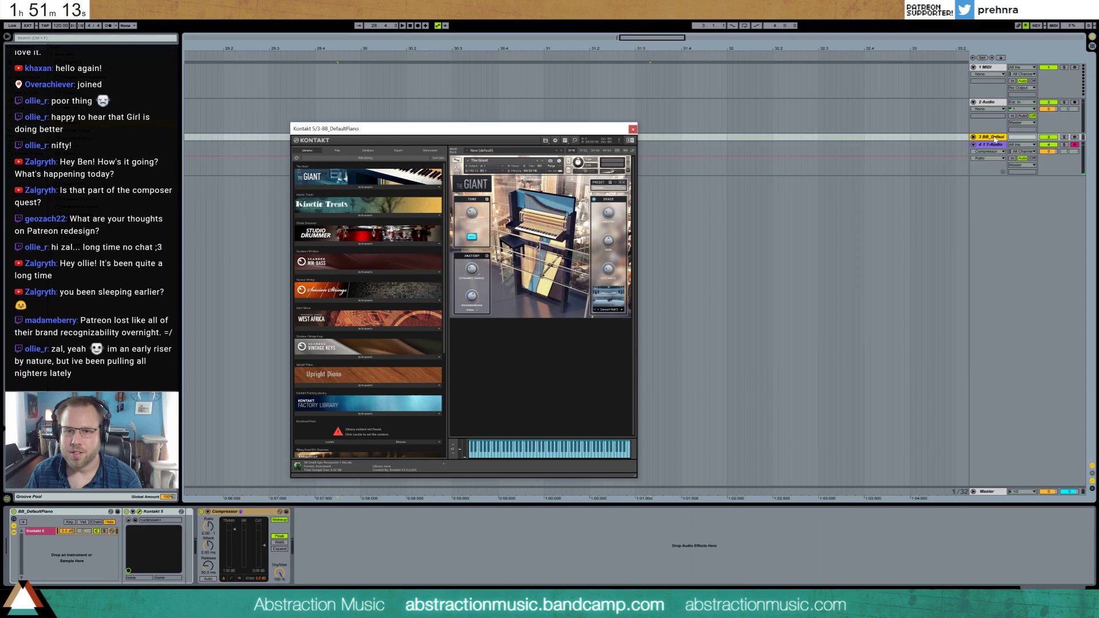
{"action": "left_click", "coordinate": [903, 136]}
{"action": "key", "text": "Delete"}
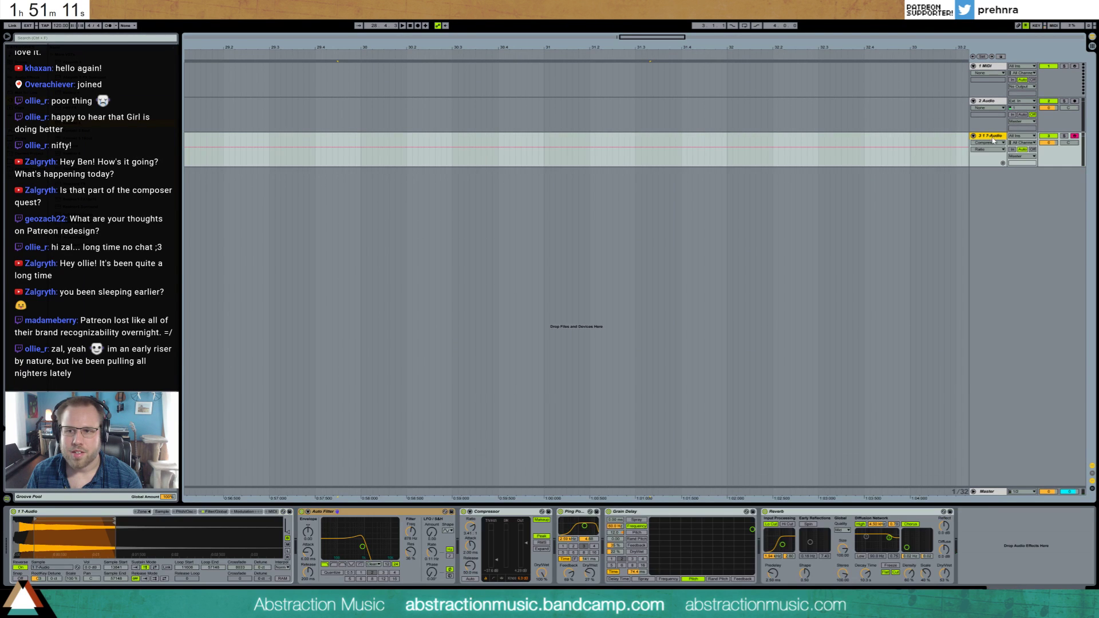
- Search the browser for piano, load GrandPiano-C3-mf into the Sampler, and narrow its sustain loop slightly
{"action": "left_click", "coordinate": [36, 38]}
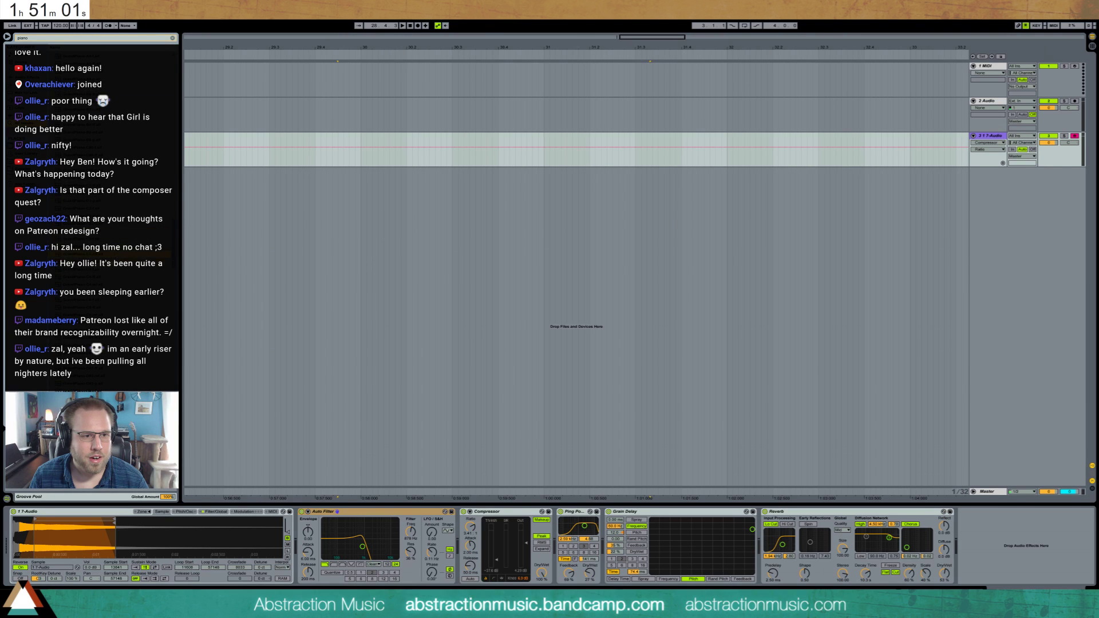
{"action": "left_click_drag", "start_coordinate": [86, 286], "coordinate": [105, 533]}
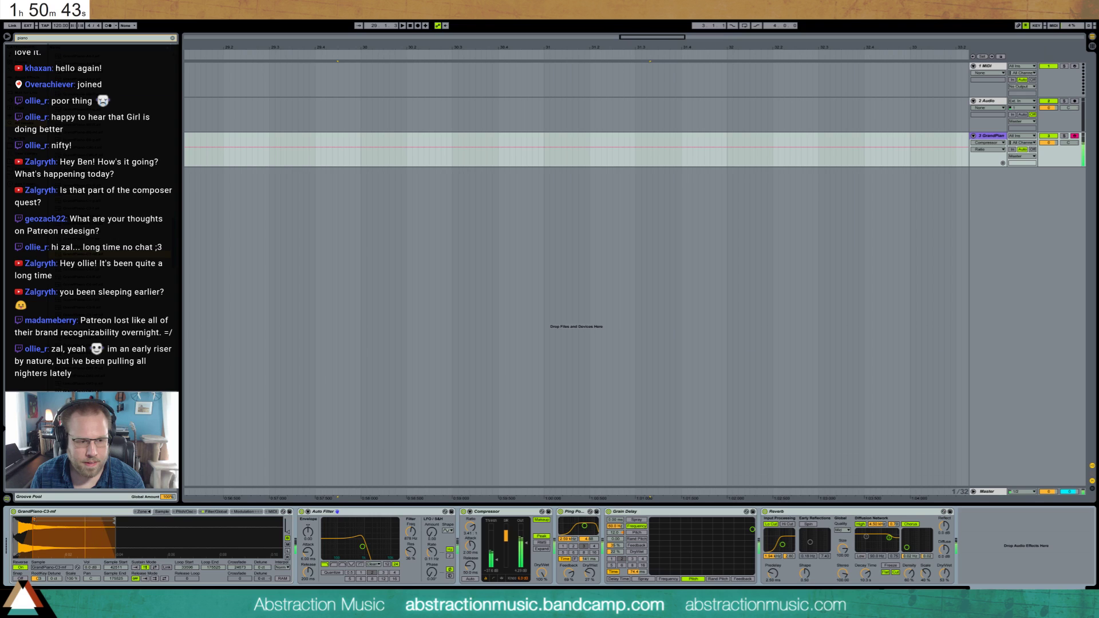
{"action": "left_click_drag", "start_coordinate": [33, 523], "coordinate": [43, 522]}
{"action": "left_click_drag", "start_coordinate": [113, 522], "coordinate": [107, 521]}
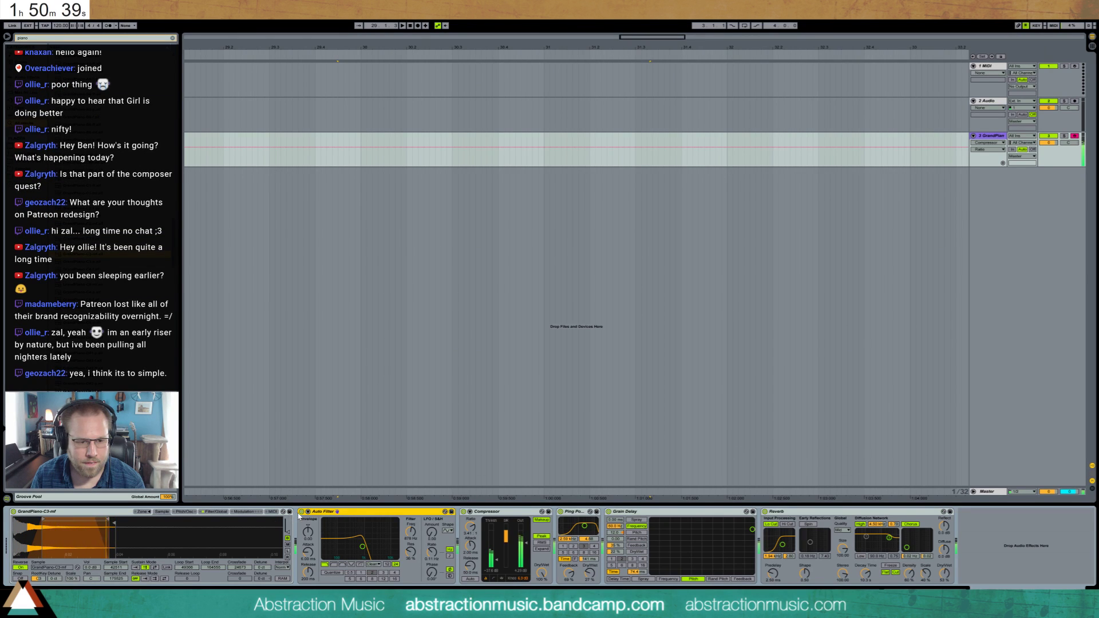
- Remove the Auto Filter from the GrandPiano track's device chain and adjust the Compressor's threshold
{"action": "left_click", "coordinate": [372, 511]}
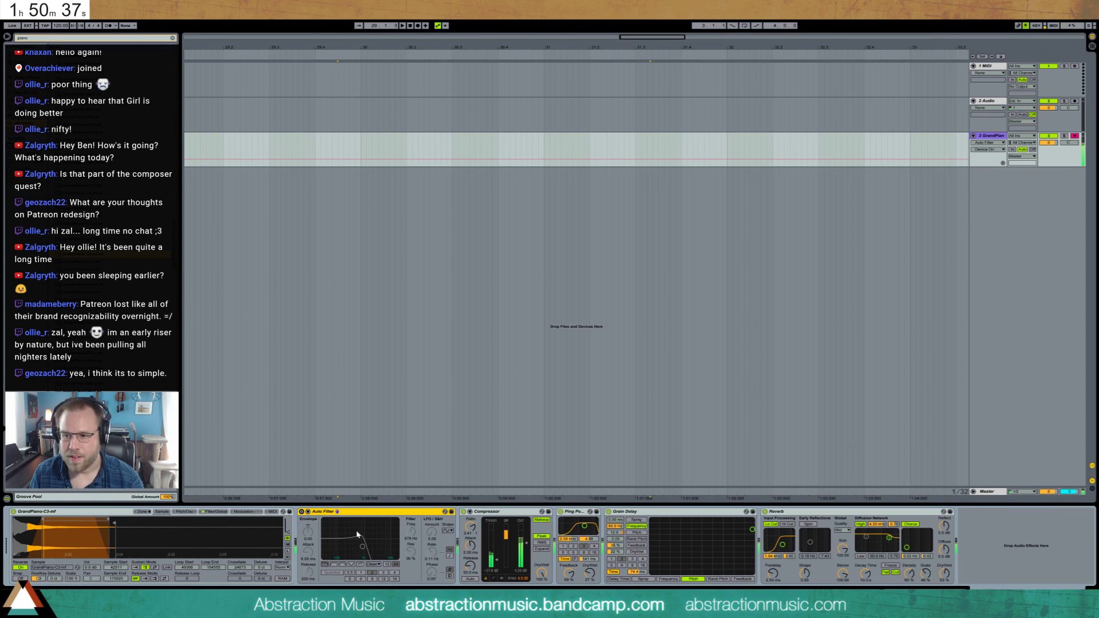
{"action": "key", "text": "Delete"}
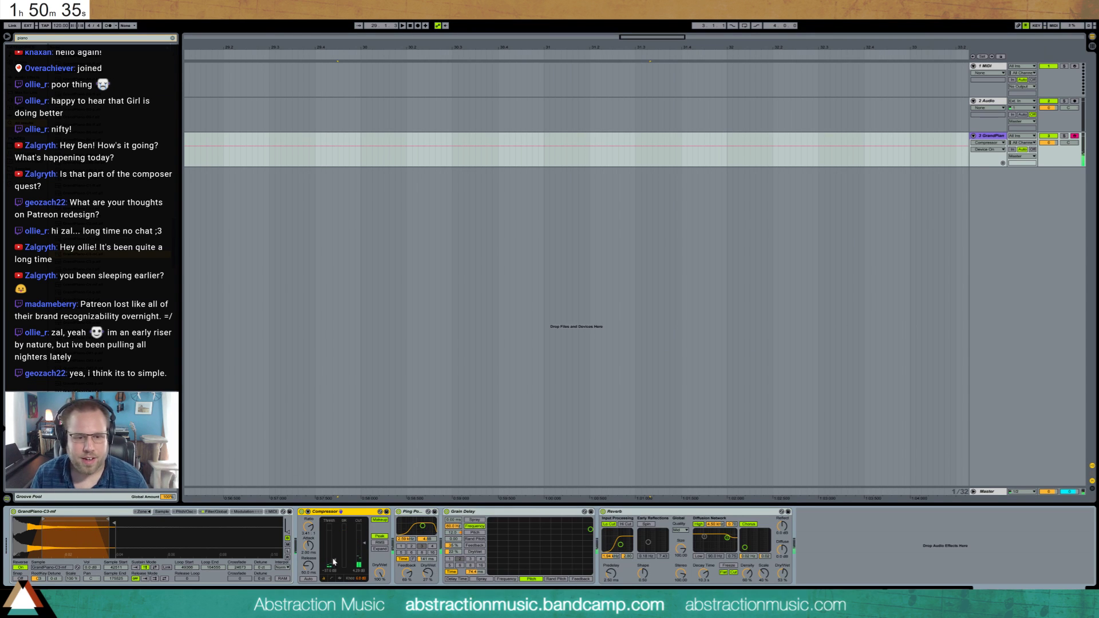
{"action": "left_click_drag", "start_coordinate": [333, 562], "coordinate": [372, 547]}
- Place the Reverb directly after the Compressor, adjust its decay time, and fine-tune the Sampler's volume envelope decay
{"action": "left_click_drag", "start_coordinate": [615, 510], "coordinate": [412, 515]}
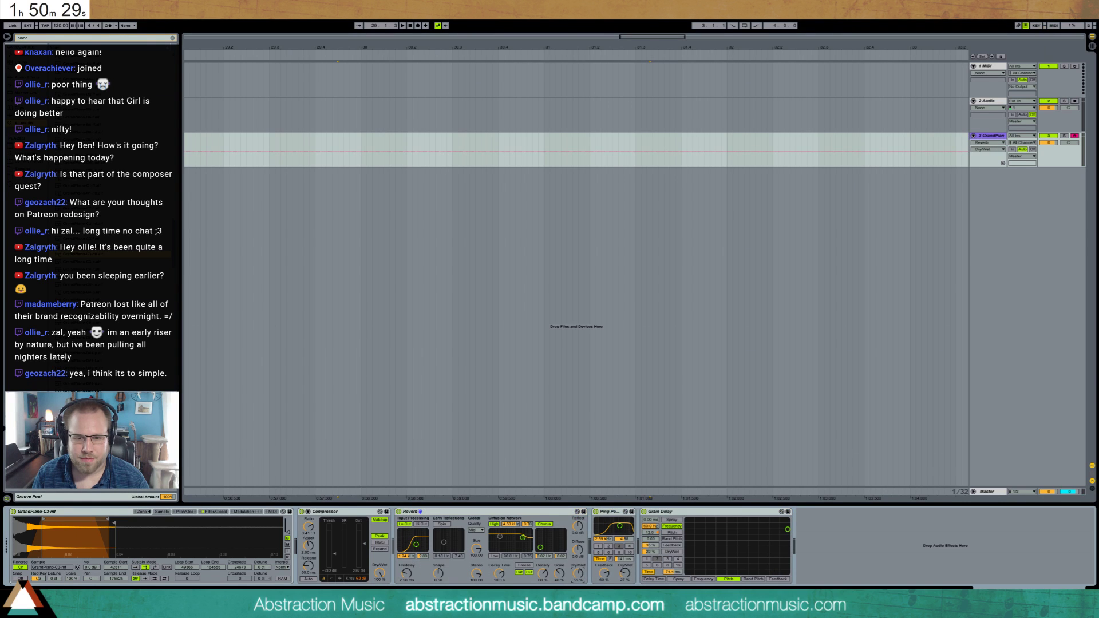
{"action": "left_click_drag", "start_coordinate": [499, 573], "coordinate": [499, 569]}
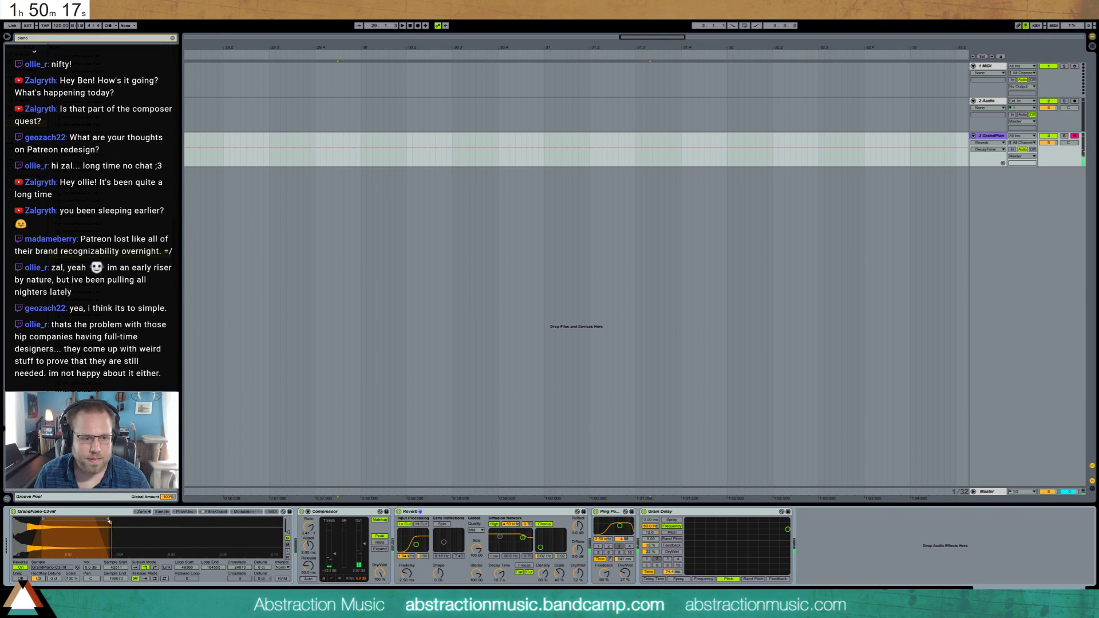
{"action": "left_click", "coordinate": [224, 512]}
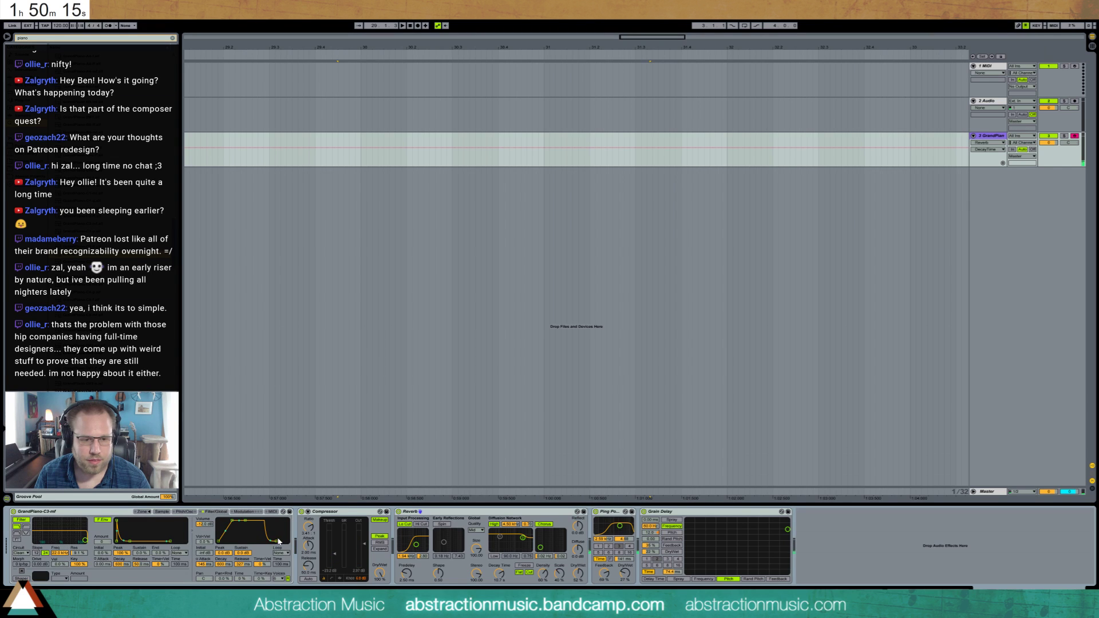
{"action": "left_click_drag", "start_coordinate": [242, 563], "coordinate": [243, 560]}
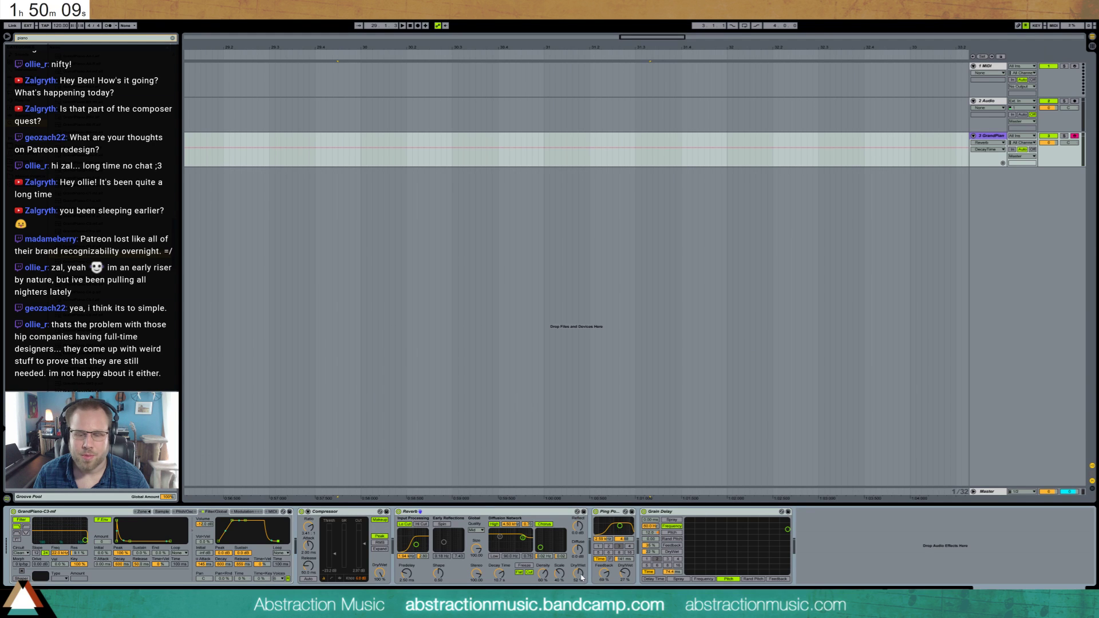
- Adjust the Ping Pong Delay's feedback, dry/wet and time delay, and fine-tune the Compressor's threshold
{"action": "left_click", "coordinate": [601, 572]}
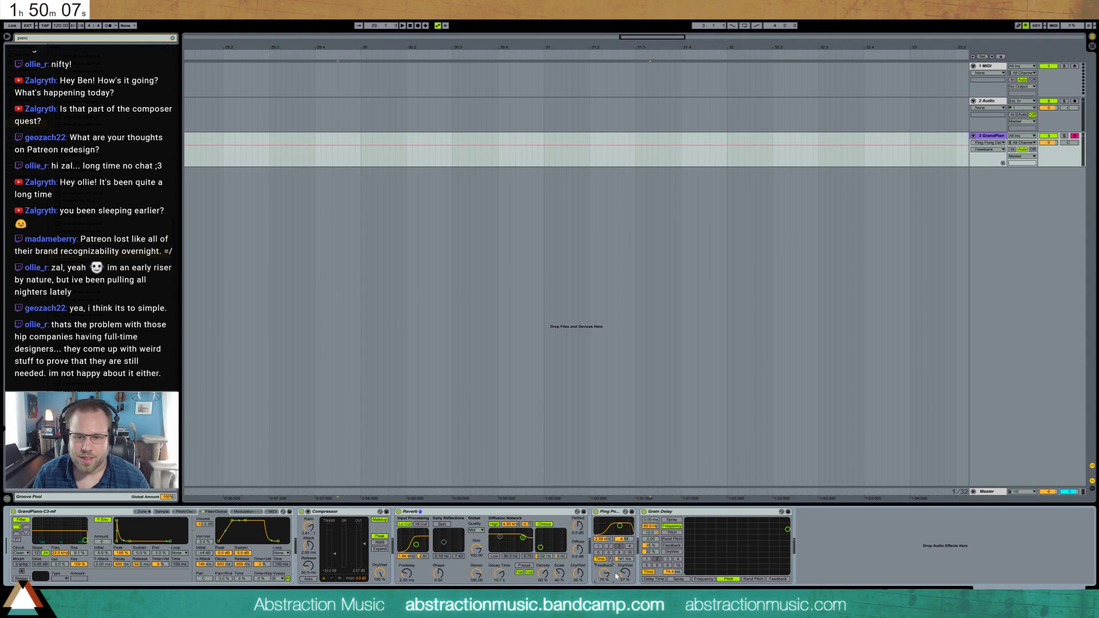
{"action": "left_click", "coordinate": [624, 558]}
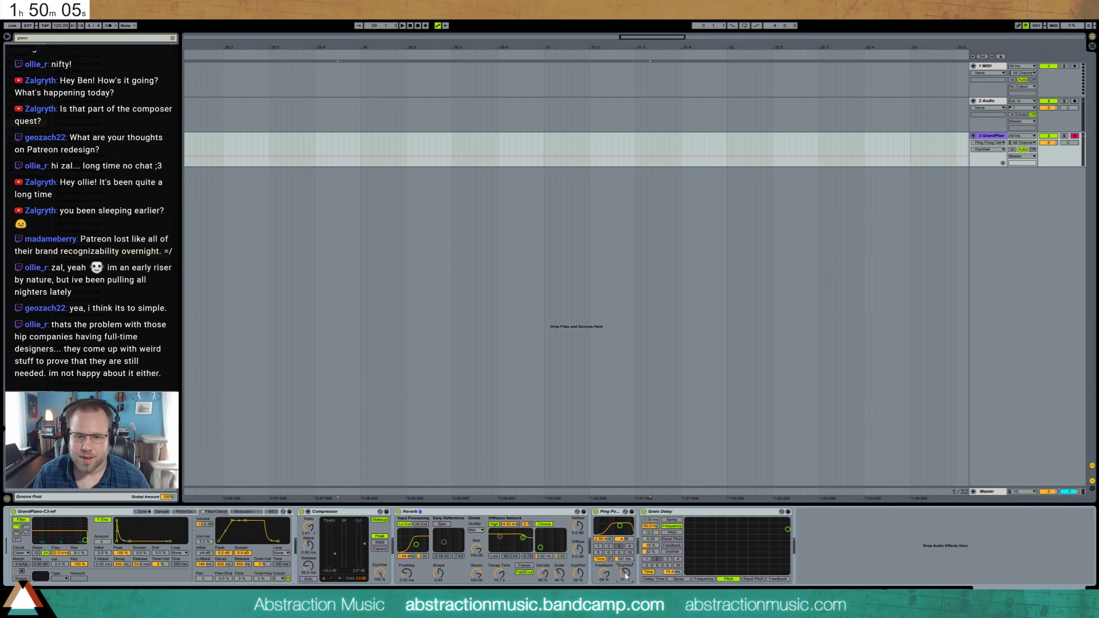
{"action": "left_click_drag", "start_coordinate": [624, 558], "coordinate": [624, 555]}
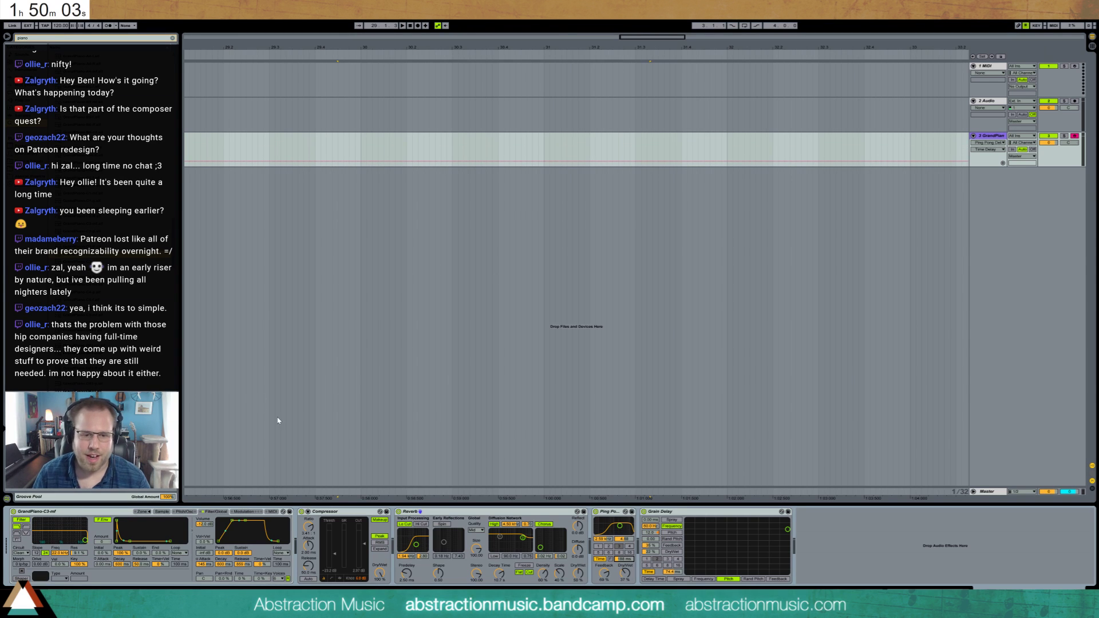
{"action": "left_click_drag", "start_coordinate": [336, 557], "coordinate": [335, 560]}
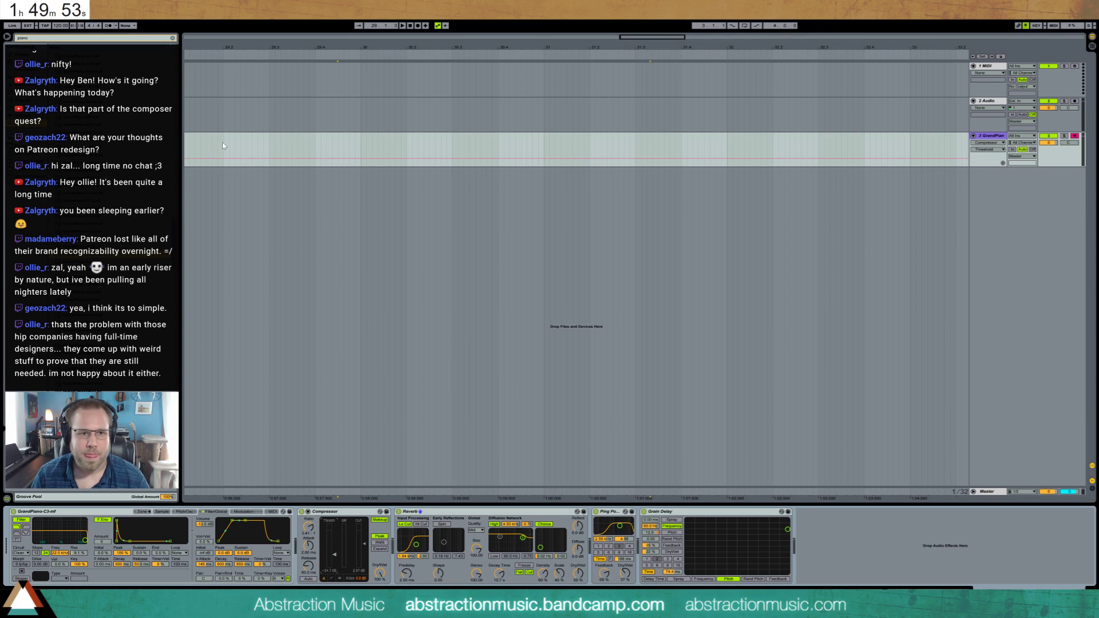
- Place the arrangement insert marker at bar 3 on the GrandPiano track
{"action": "key", "text": "minus"}
{"action": "key", "text": "minus"}
{"action": "key", "text": "minus"}
{"action": "key", "text": "minus"}
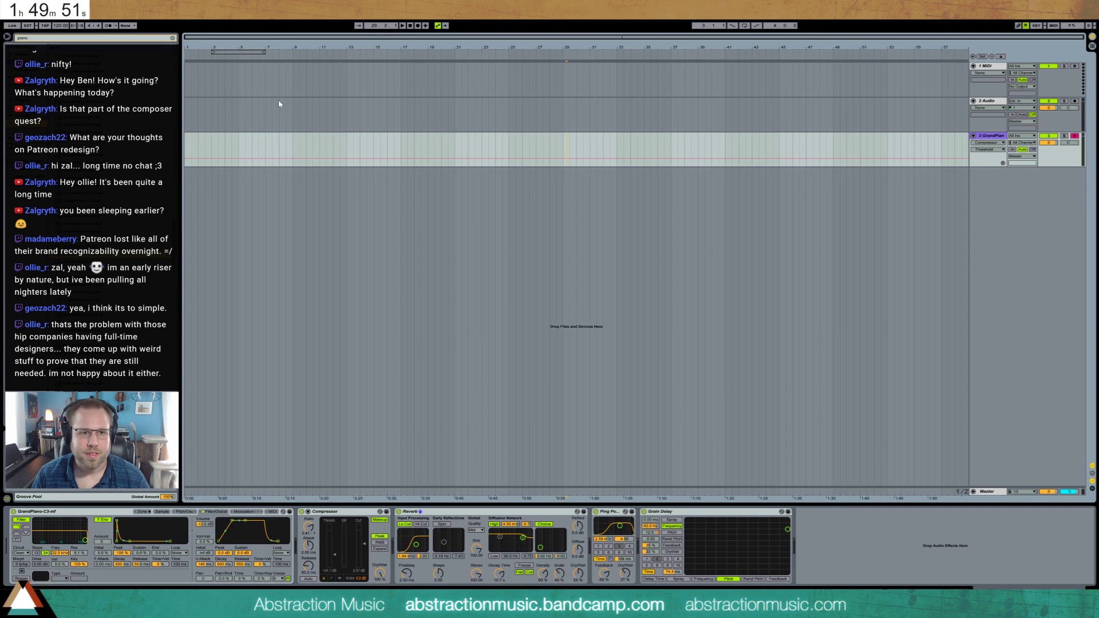
{"action": "left_click", "coordinate": [211, 140]}
{"action": "key", "text": "plus"}
{"action": "key", "text": "plus"}
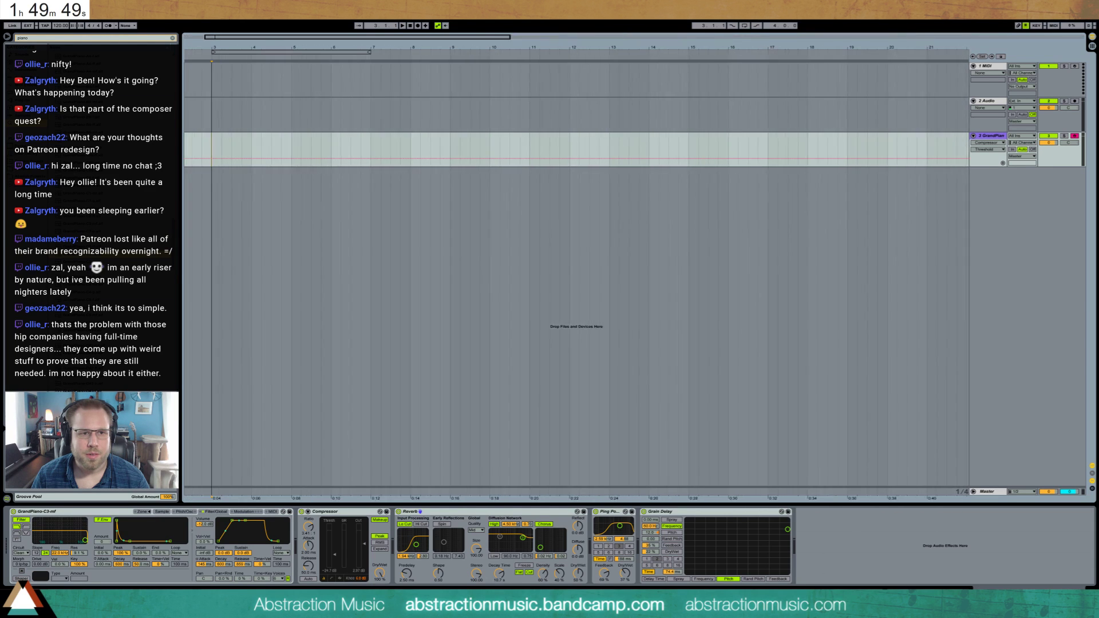
{"action": "scroll", "coordinate": [206, 53], "scroll_direction": "left", "scroll_amount": 3}
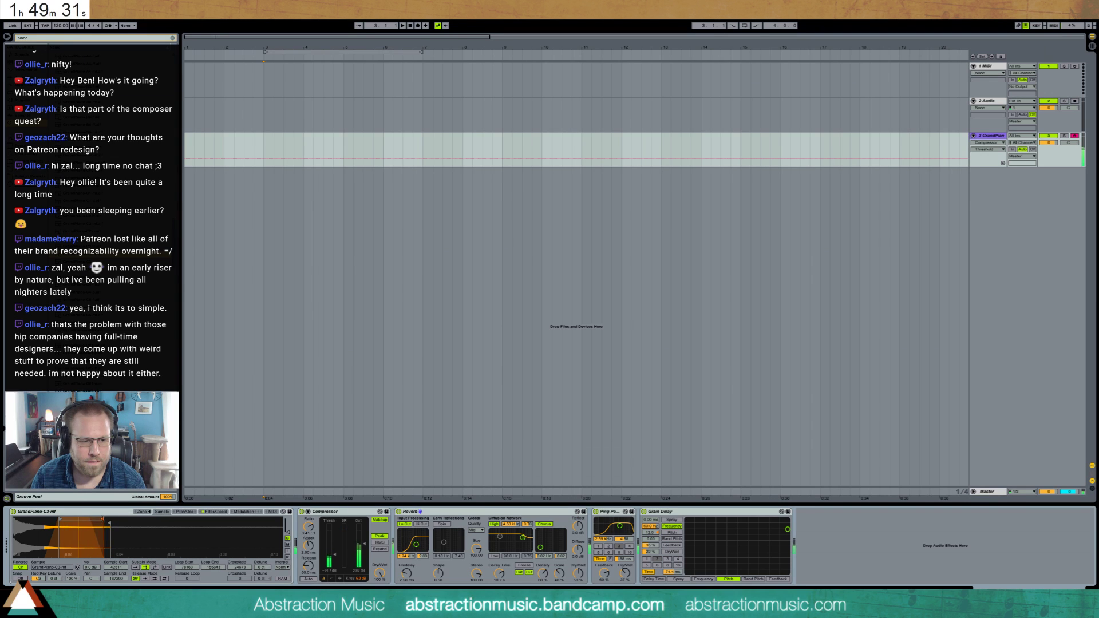
- Pull the grand piano sample's loop end earlier and raise the Compressor's ratio
{"action": "mouse_move", "coordinate": [111, 522]}
{"action": "left_mouse_down"}
{"action": "mouse_move", "coordinate": [40, 523]}
{"action": "mouse_move", "coordinate": [92, 521]}
{"action": "left_mouse_up"}
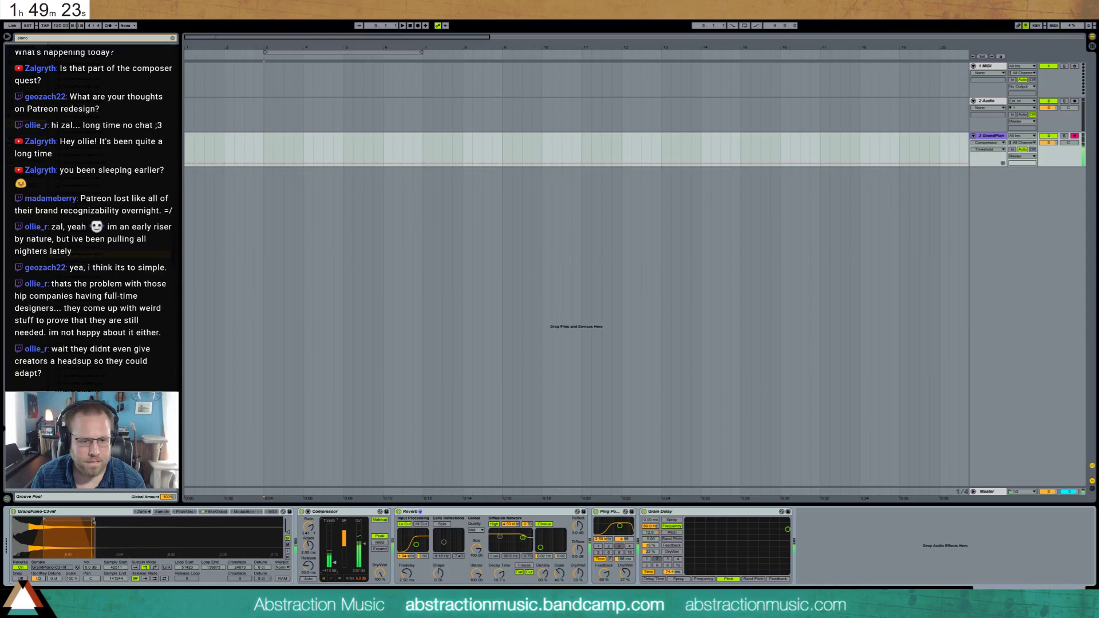
{"action": "left_click_drag", "start_coordinate": [309, 526], "coordinate": [308, 516]}
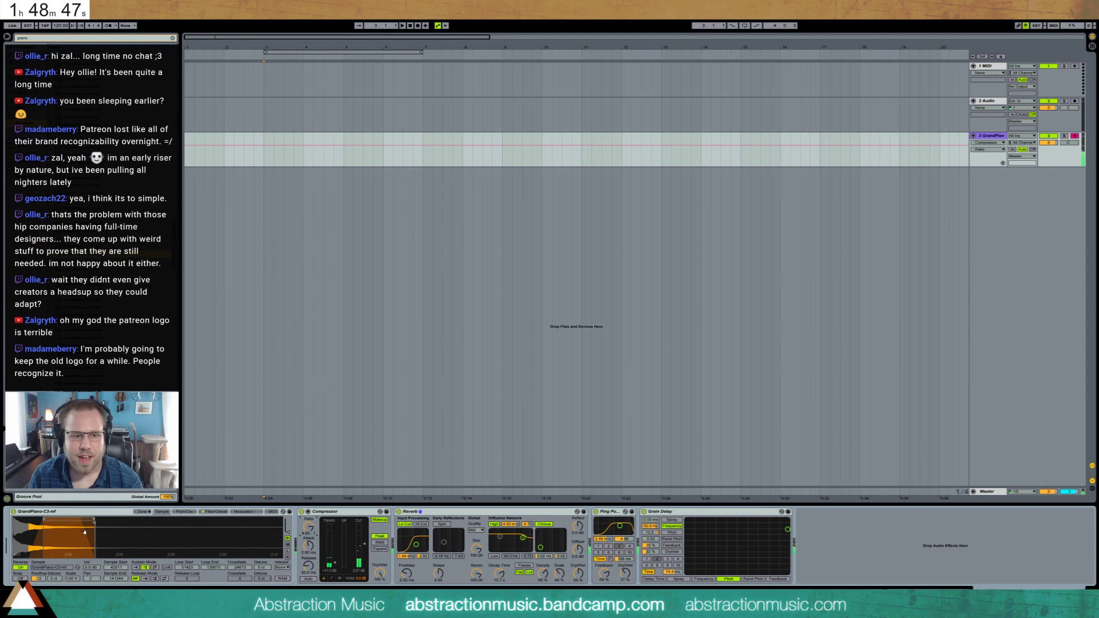
- Route the Sampler's velocity modulation to Loop Start as destination A with a positive amount, and configure velocity's second destination
{"action": "left_click", "coordinate": [270, 512]}
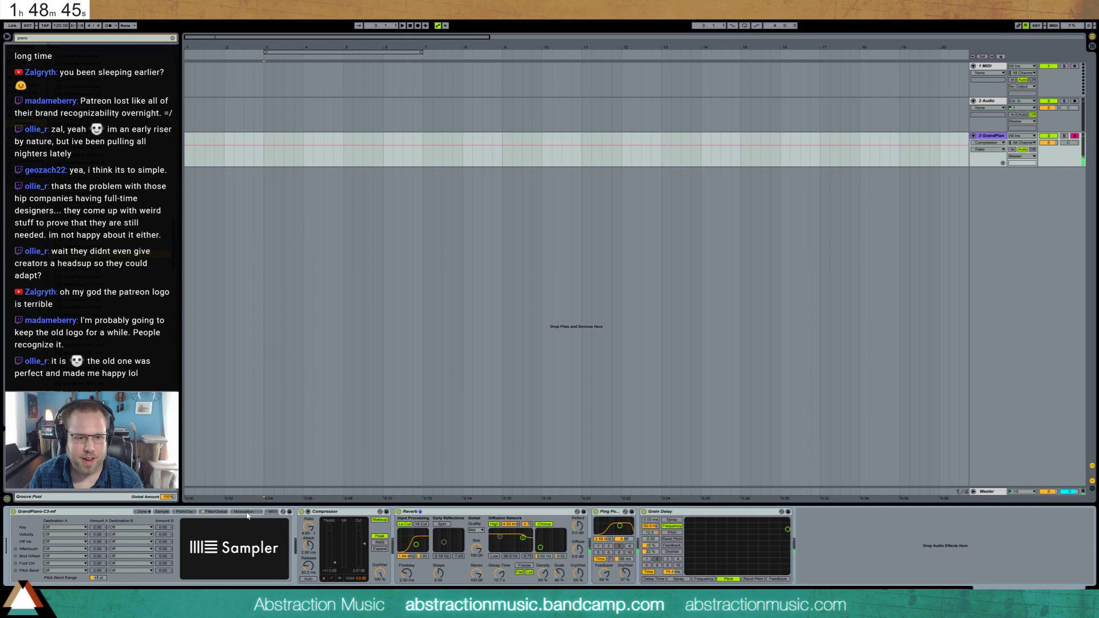
{"action": "left_click", "coordinate": [65, 534]}
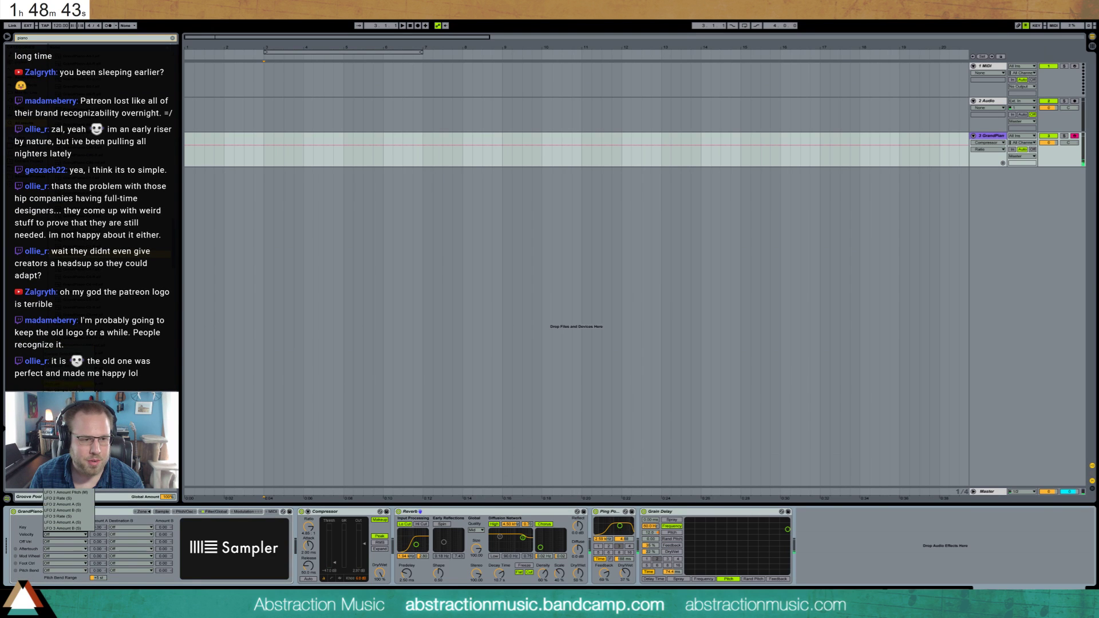
{"action": "left_click", "coordinate": [64, 368]}
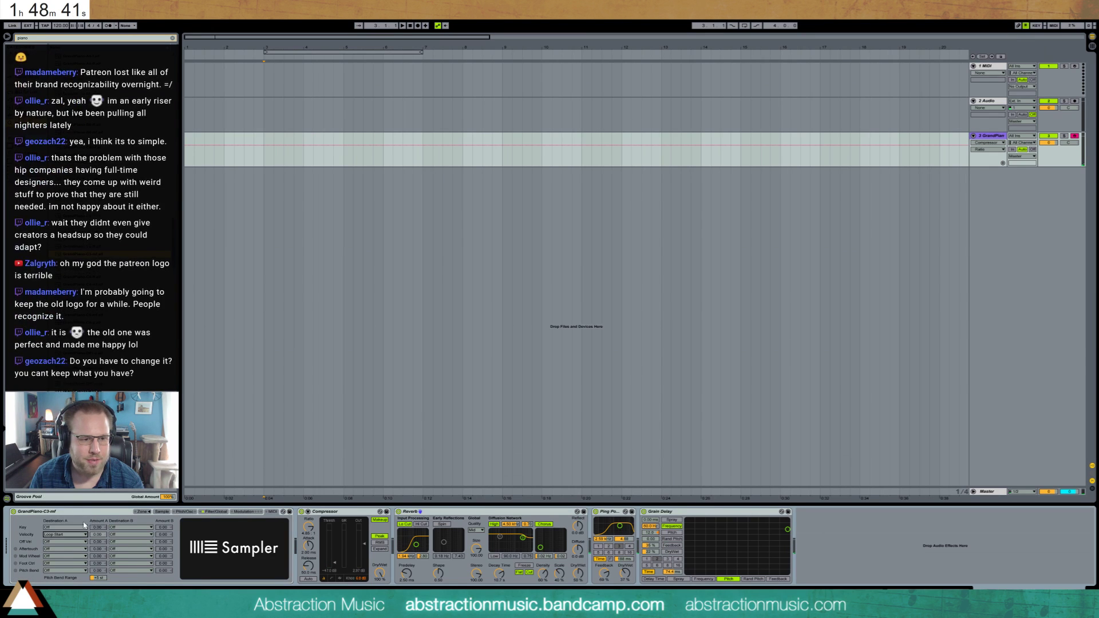
{"action": "left_click_drag", "start_coordinate": [98, 535], "coordinate": [98, 534]}
{"action": "left_click", "coordinate": [123, 534]}
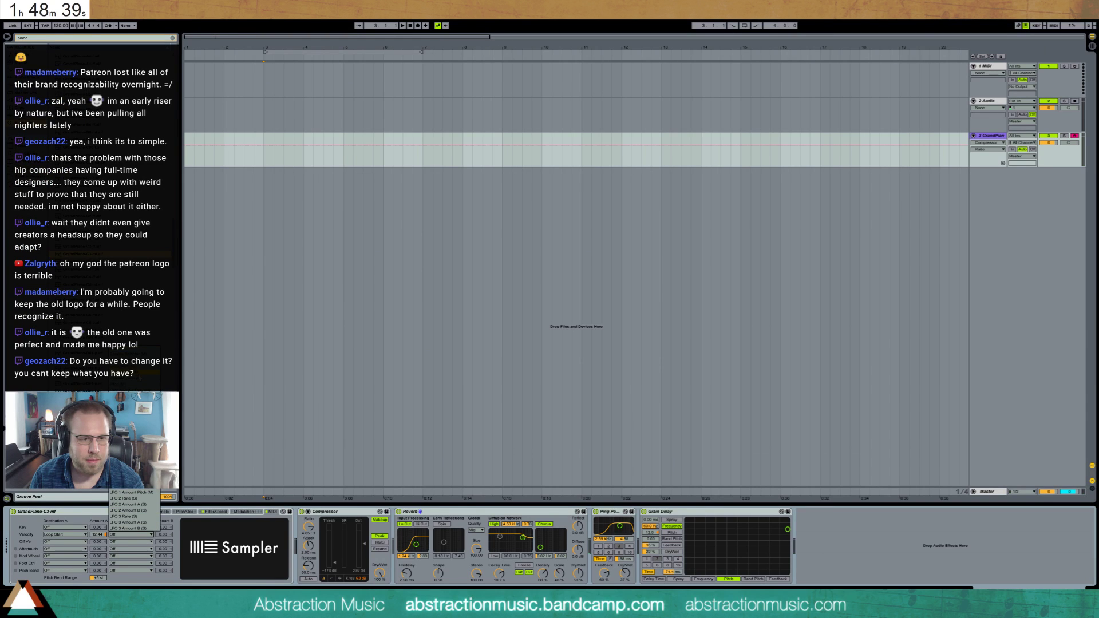
{"action": "left_click", "coordinate": [132, 535]}
{"action": "left_click_drag", "start_coordinate": [152, 535], "coordinate": [100, 537]}
- Turn on LFO 1 in the Sampler's modulation section
{"action": "left_click", "coordinate": [217, 512]}
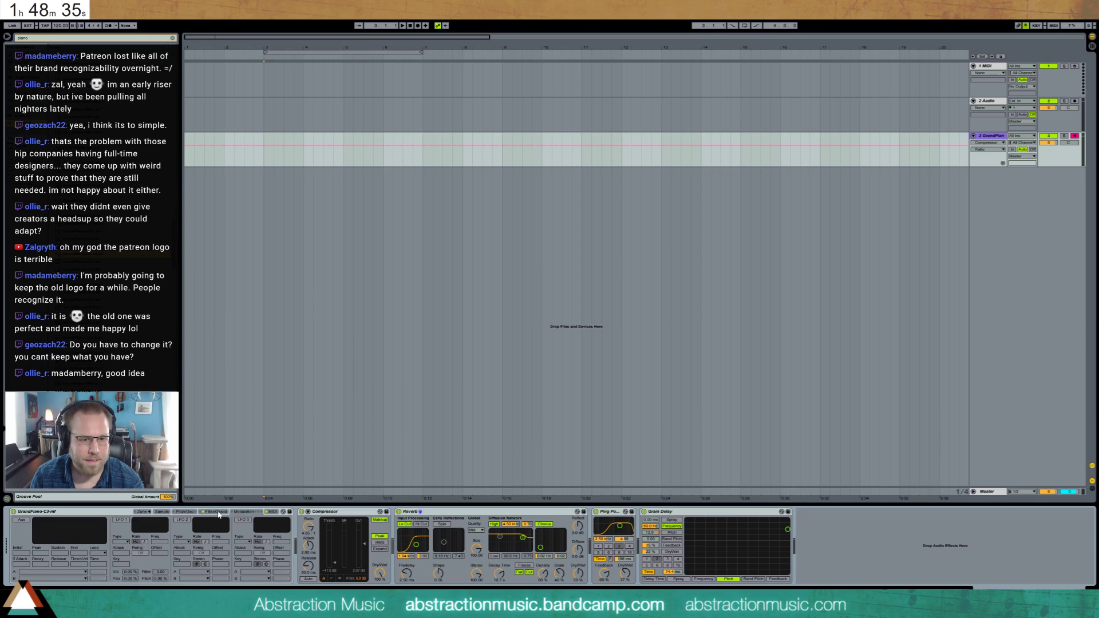
{"action": "left_click", "coordinate": [243, 512]}
{"action": "left_click", "coordinate": [122, 520]}
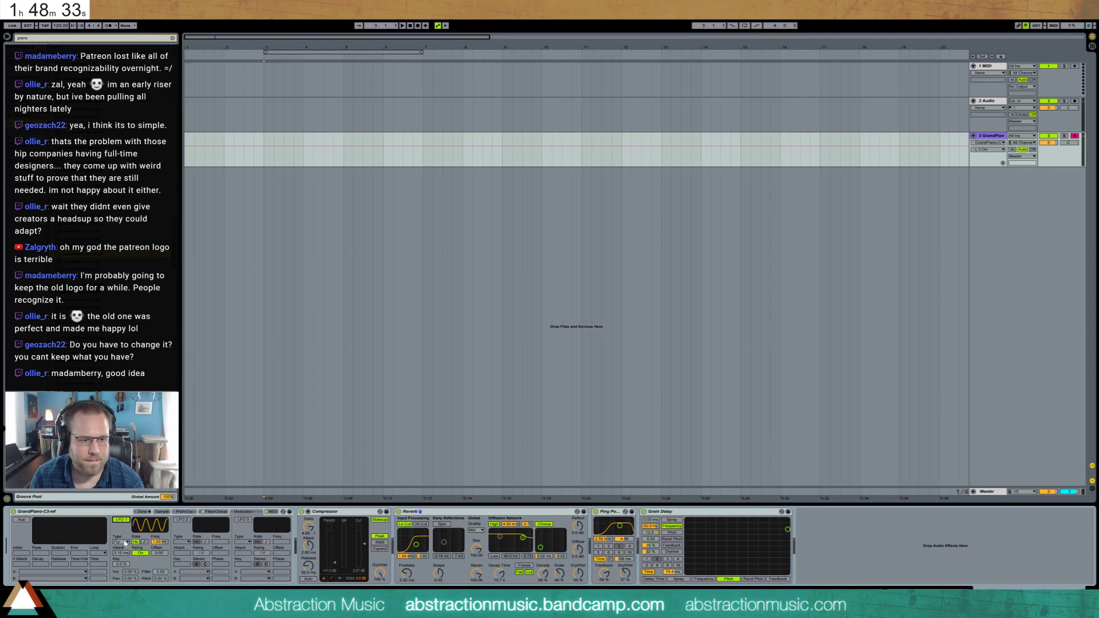
- Show the Sampler's zone editor and review the sample loop and the filter and volume envelope settings
{"action": "left_click", "coordinate": [142, 512]}
{"action": "left_click", "coordinate": [162, 512]}
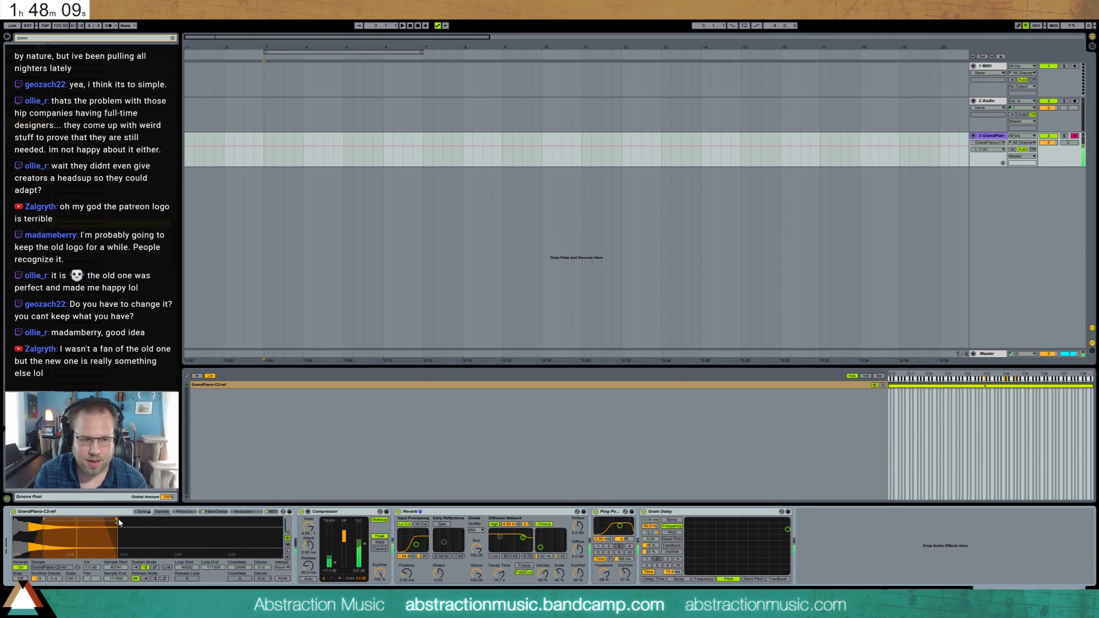
{"action": "left_click", "coordinate": [216, 512]}
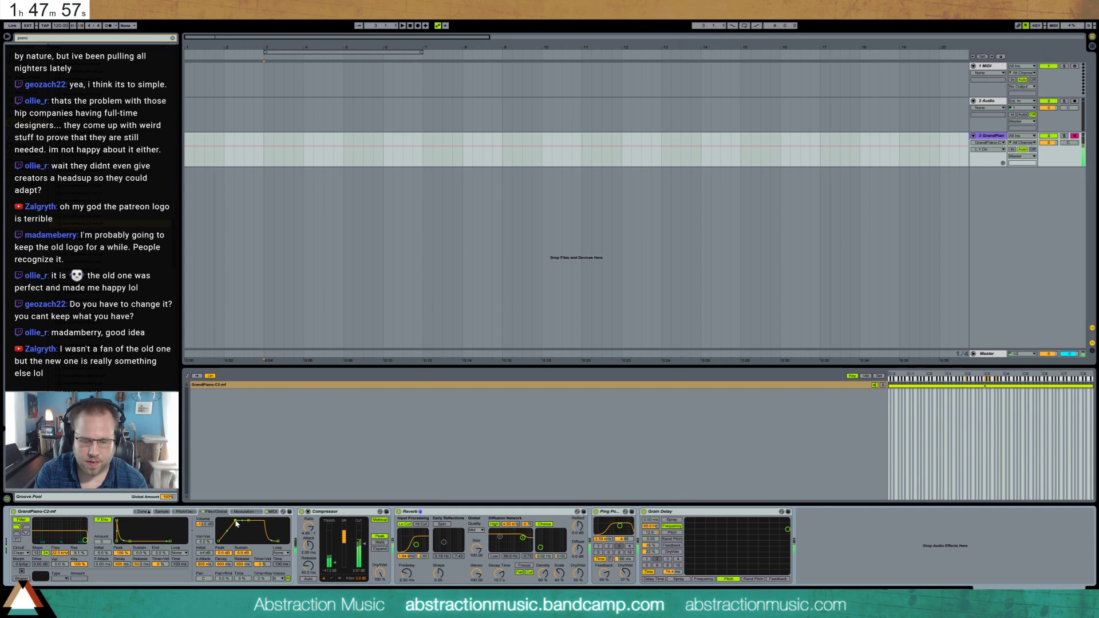
{"action": "left_click", "coordinate": [159, 513]}
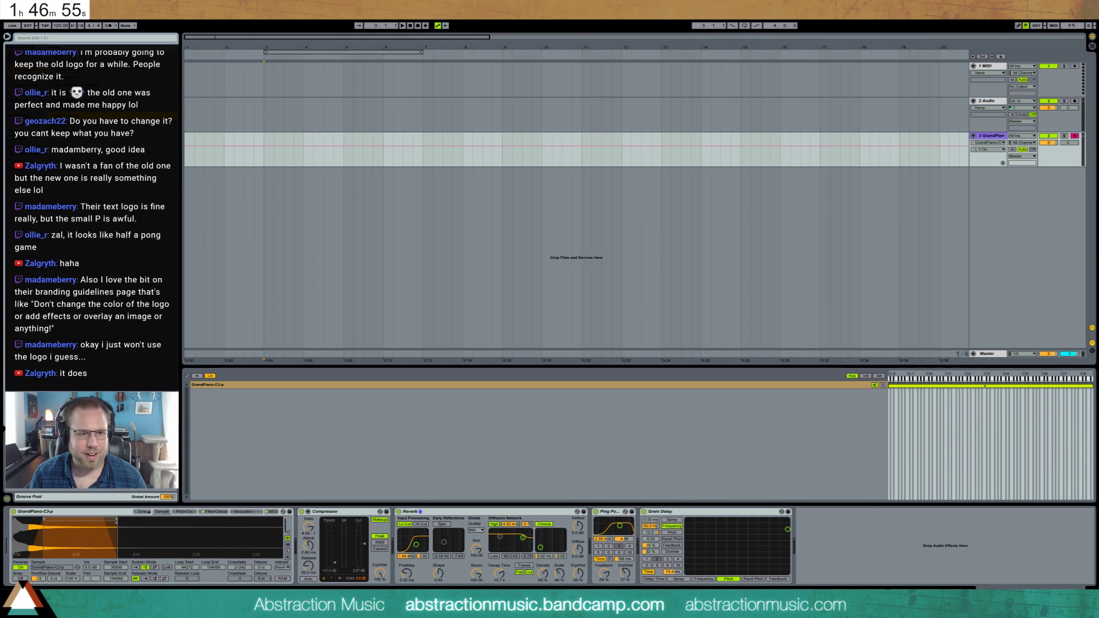
- Place the playback start at bar 3, briefly audition playback, and slow the session tempo to 60 BPM
{"action": "left_click", "coordinate": [263, 157]}
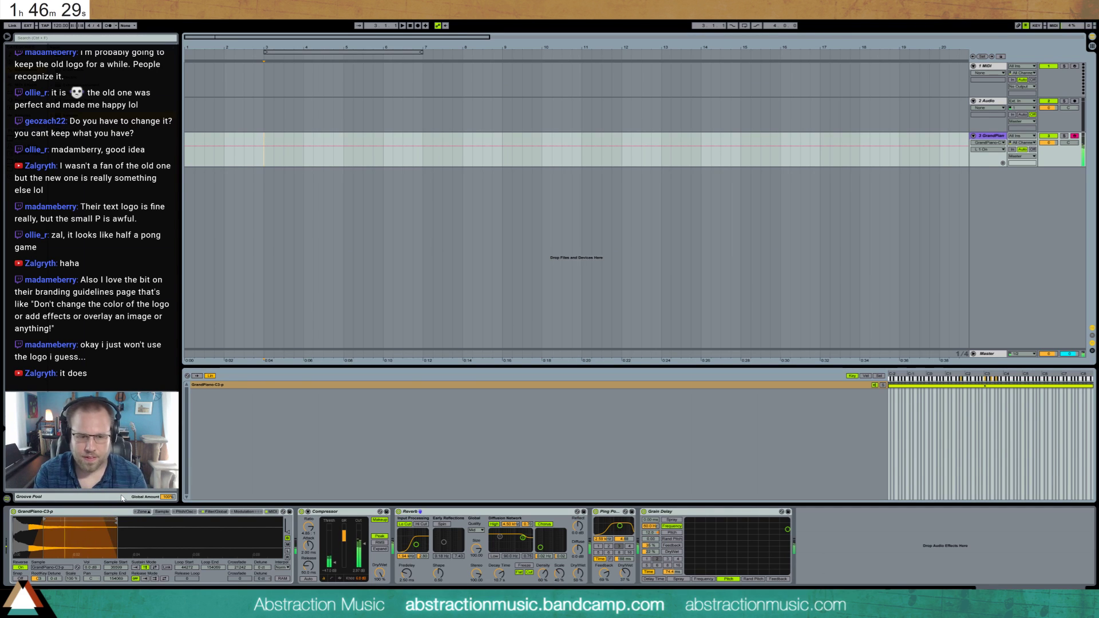
{"action": "key", "text": "space"}
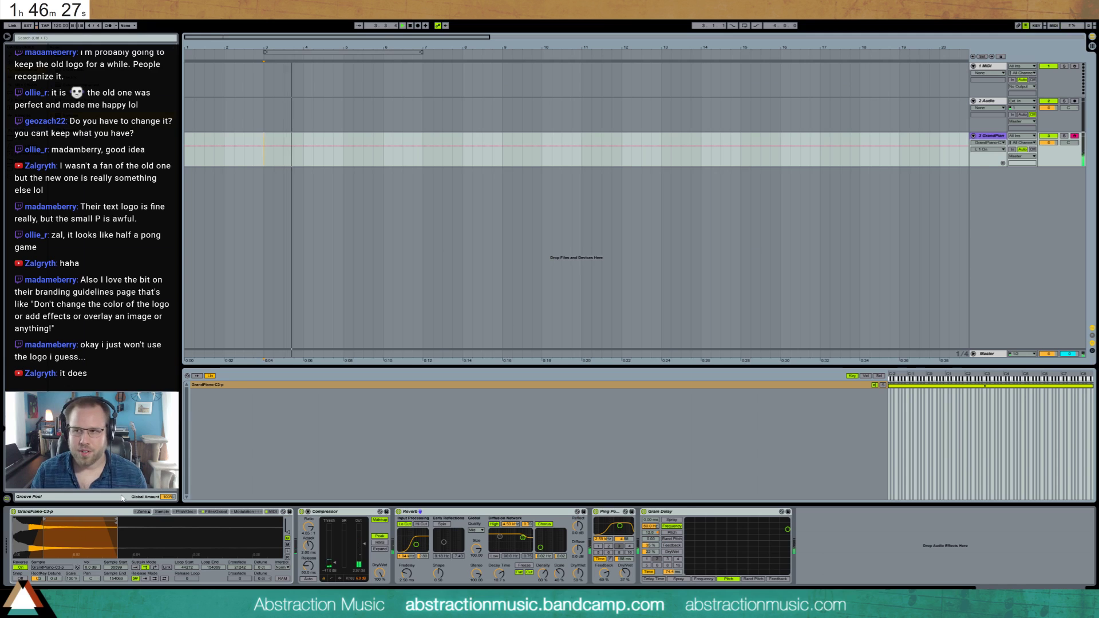
{"action": "key", "text": "space"}
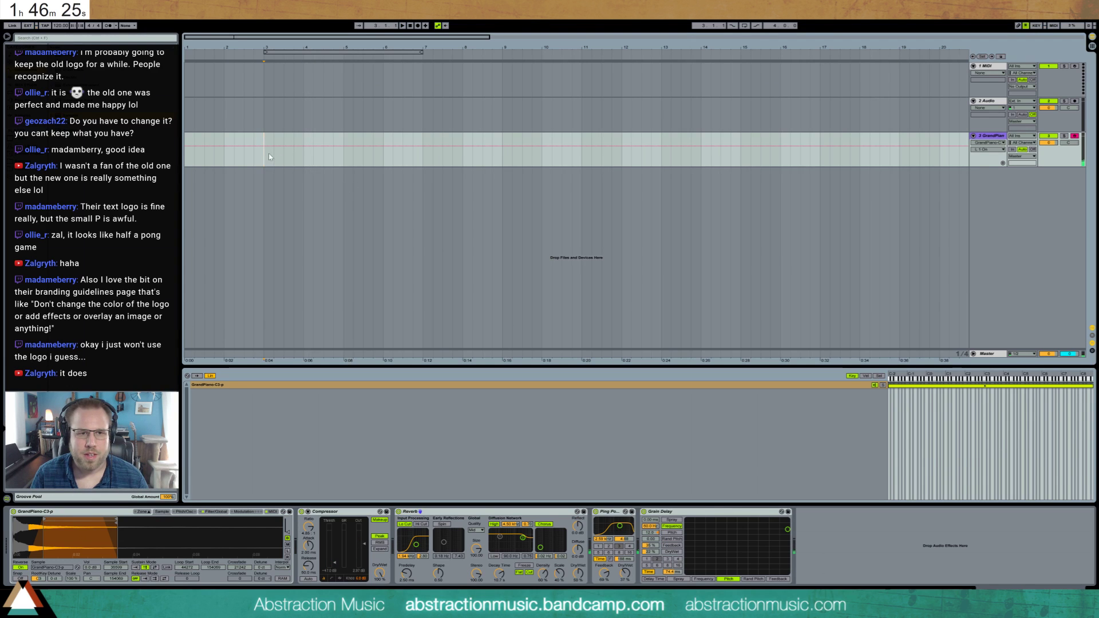
{"action": "left_click", "coordinate": [46, 26]}
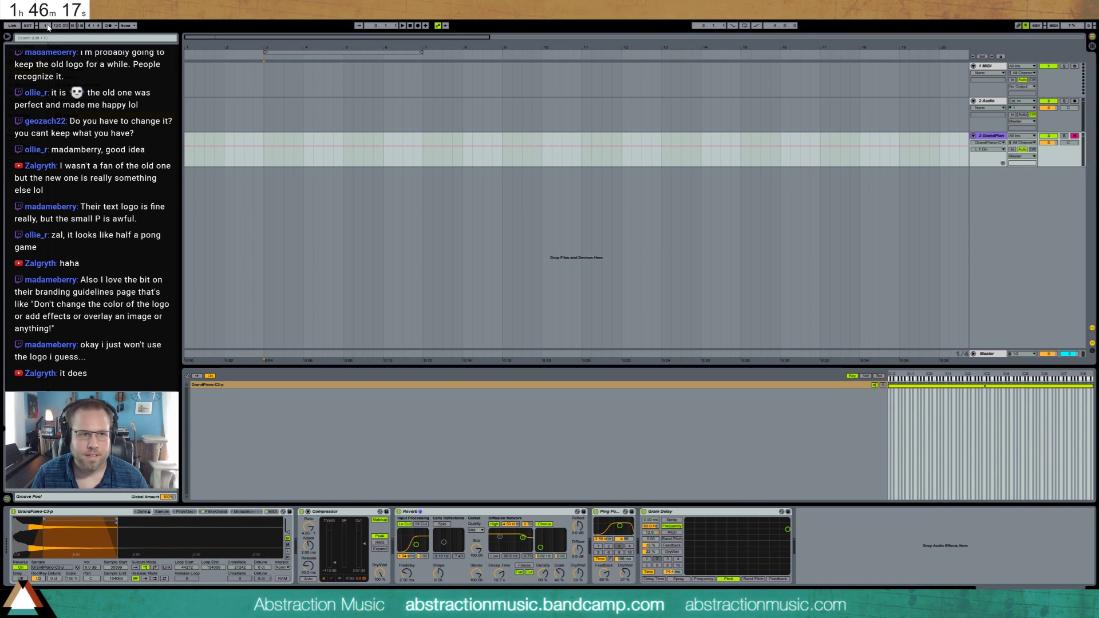
{"action": "left_click", "coordinate": [47, 26]}
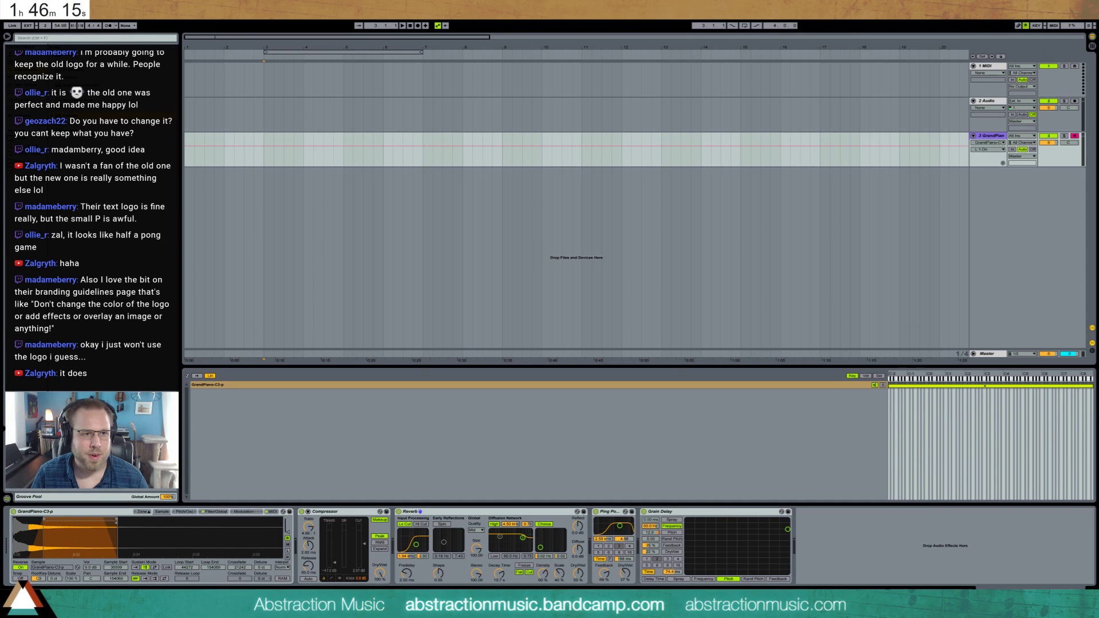
{"action": "left_click", "coordinate": [267, 156]}
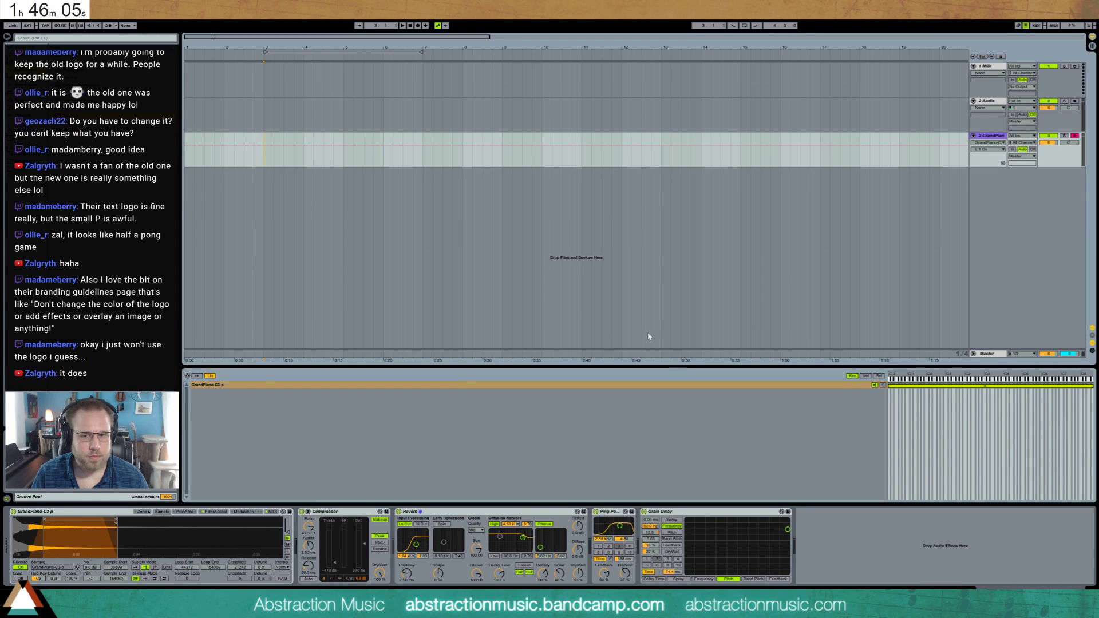
- Create a return track with the ValhallaRoom reverb and raise its decay to about 17.75 s
{"action": "left_click", "coordinate": [859, 340]}
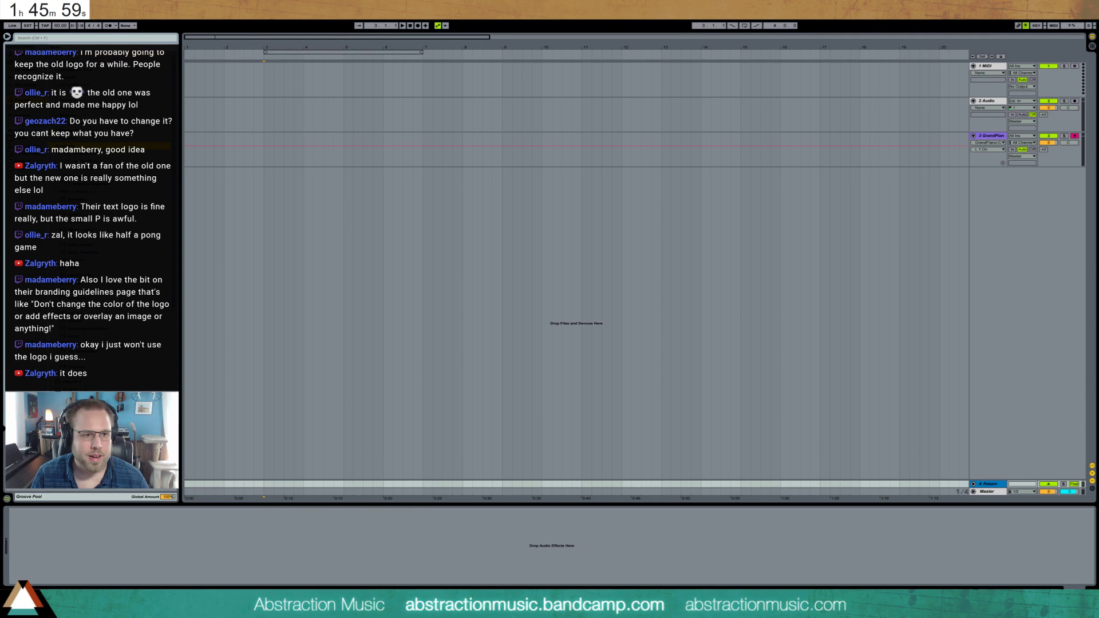
{"action": "left_click_drag", "start_coordinate": [609, 258], "coordinate": [265, 540]}
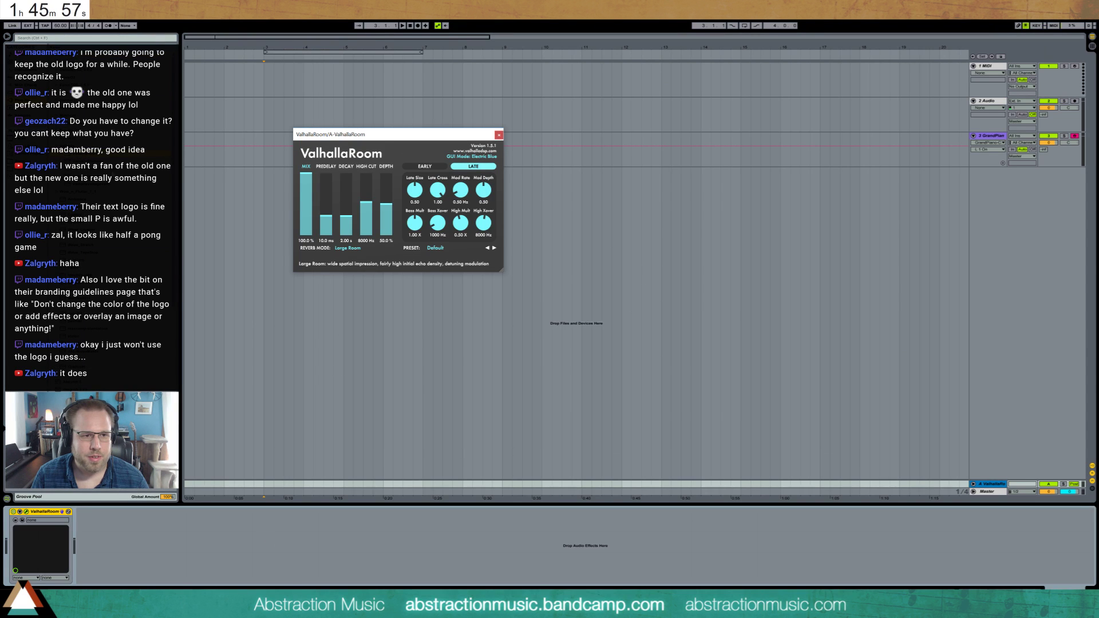
{"action": "left_click_drag", "start_coordinate": [345, 216], "coordinate": [350, 201]}
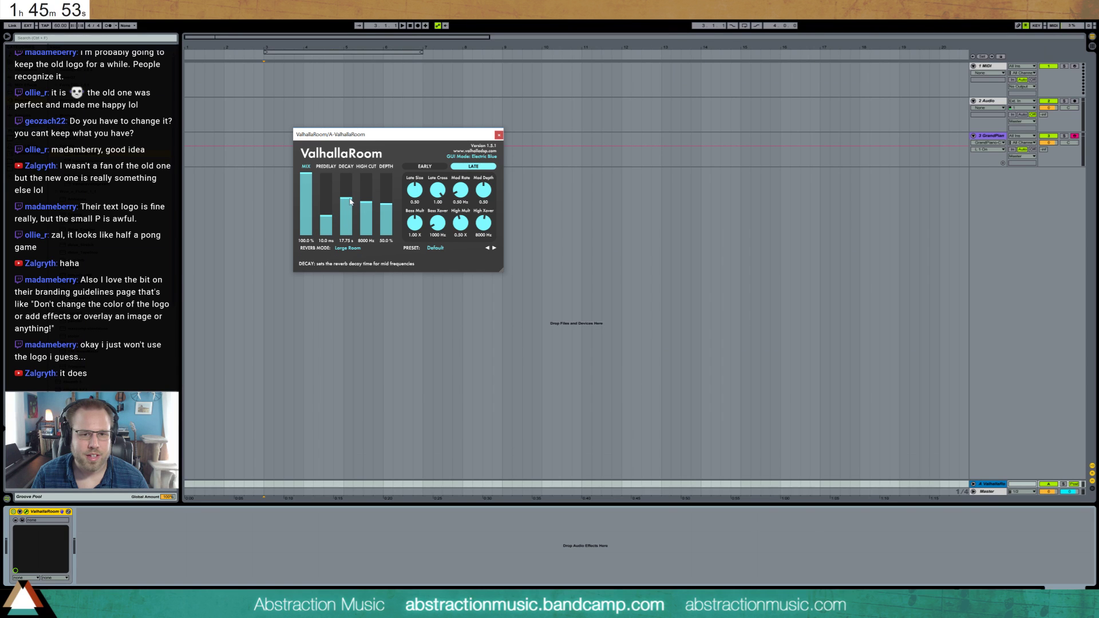
- Send the grand piano track to the ValhallaRoom return, and adjust the dry/wet and decay time of the track's own Reverb
{"action": "left_click", "coordinate": [1037, 138]}
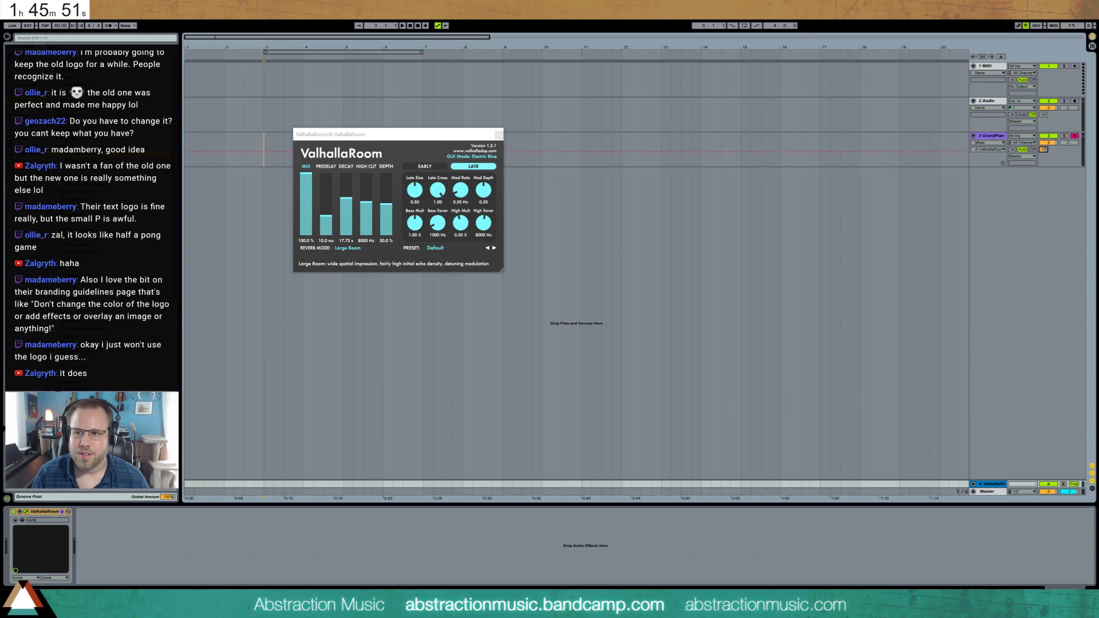
{"action": "left_click", "coordinate": [1010, 143]}
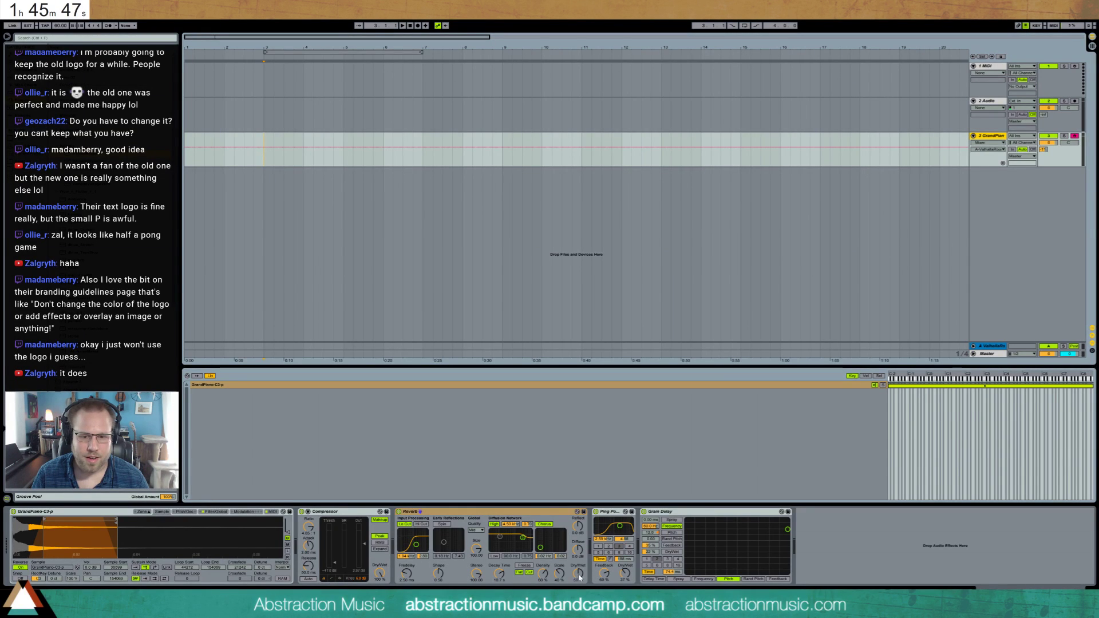
{"action": "left_click_drag", "start_coordinate": [579, 577], "coordinate": [579, 563]}
{"action": "left_click_drag", "start_coordinate": [498, 572], "coordinate": [499, 595]}
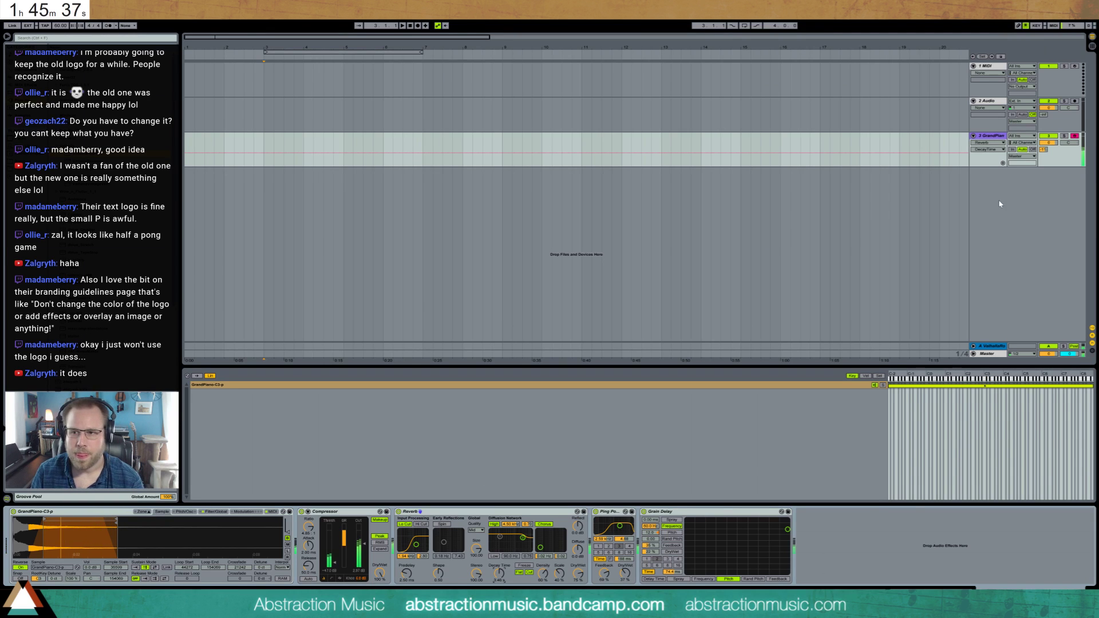
{"action": "left_click", "coordinate": [1043, 150]}
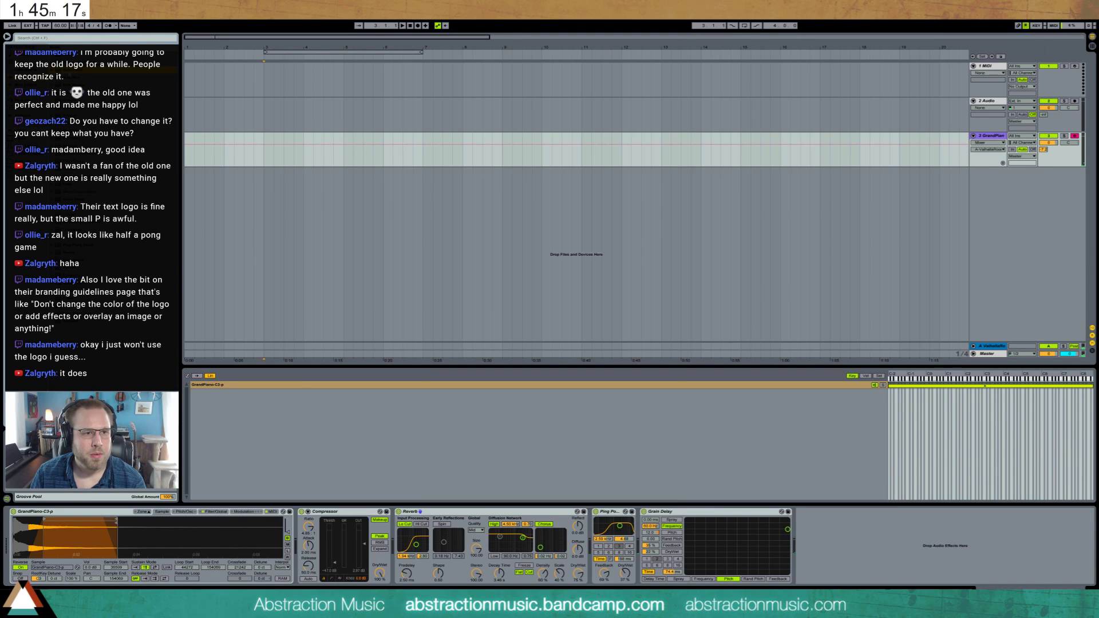
- Insert an Auto Filter between the Ping Pong Delay and Grain Delay, adjust the Compressor's output gain, and check the levels in the mixer
{"action": "left_click_drag", "start_coordinate": [2, 426], "coordinate": [640, 515]}
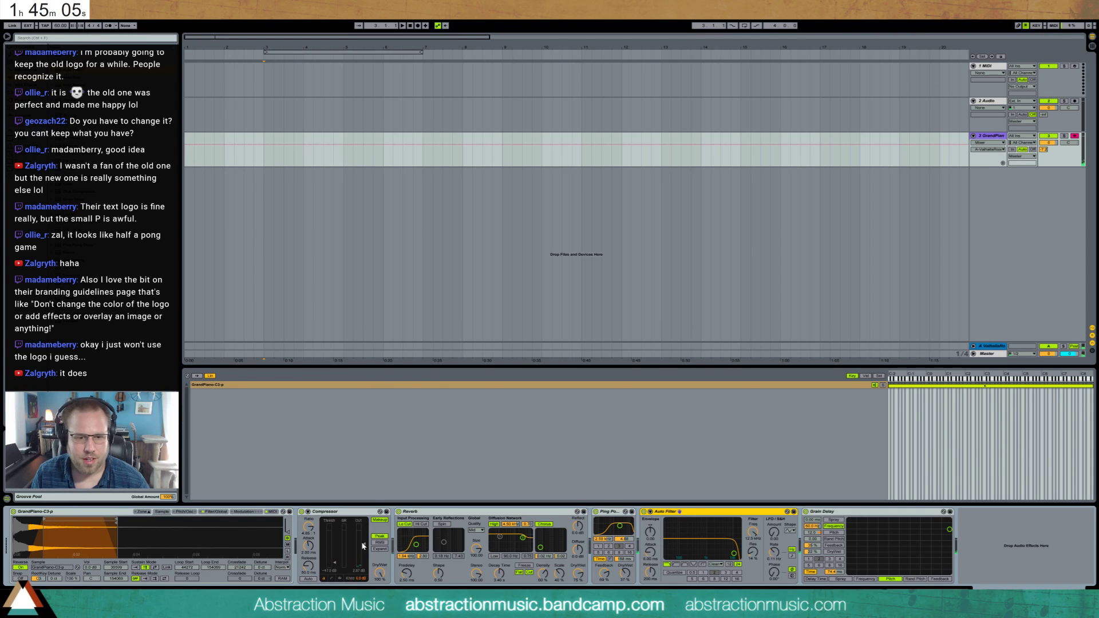
{"action": "left_click_drag", "start_coordinate": [363, 546], "coordinate": [362, 558]}
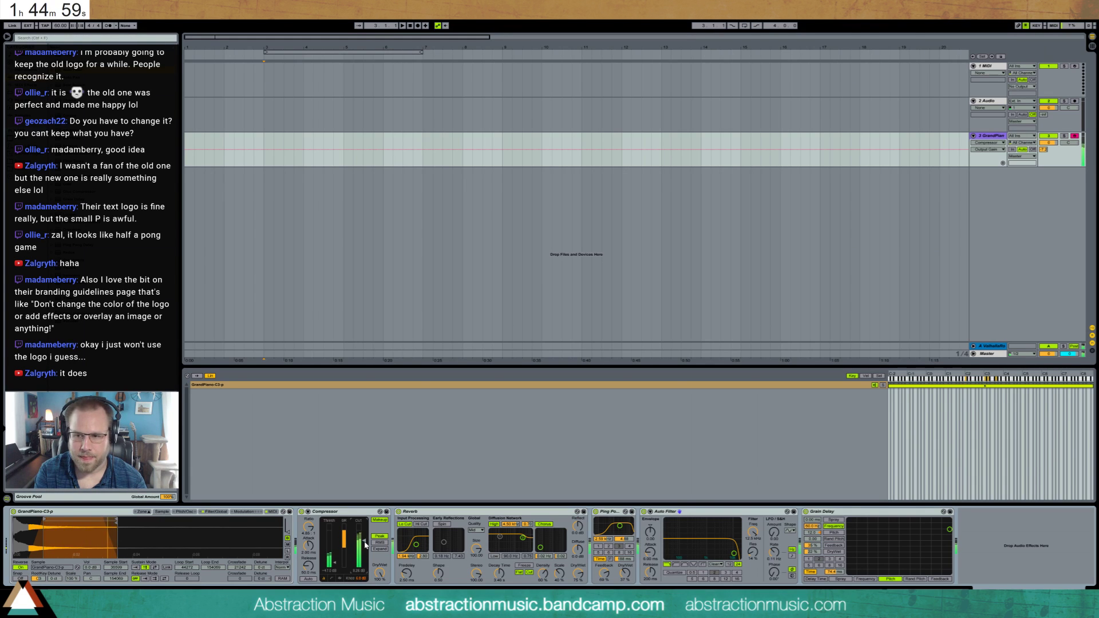
{"action": "key", "text": "Tab"}
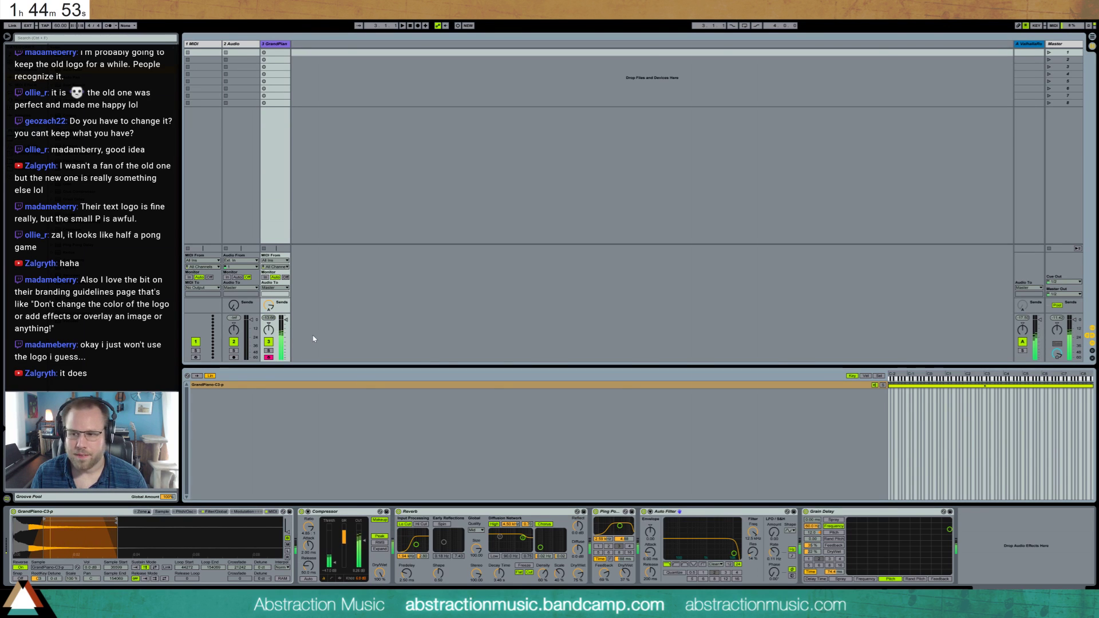
{"action": "key", "text": "Tab"}
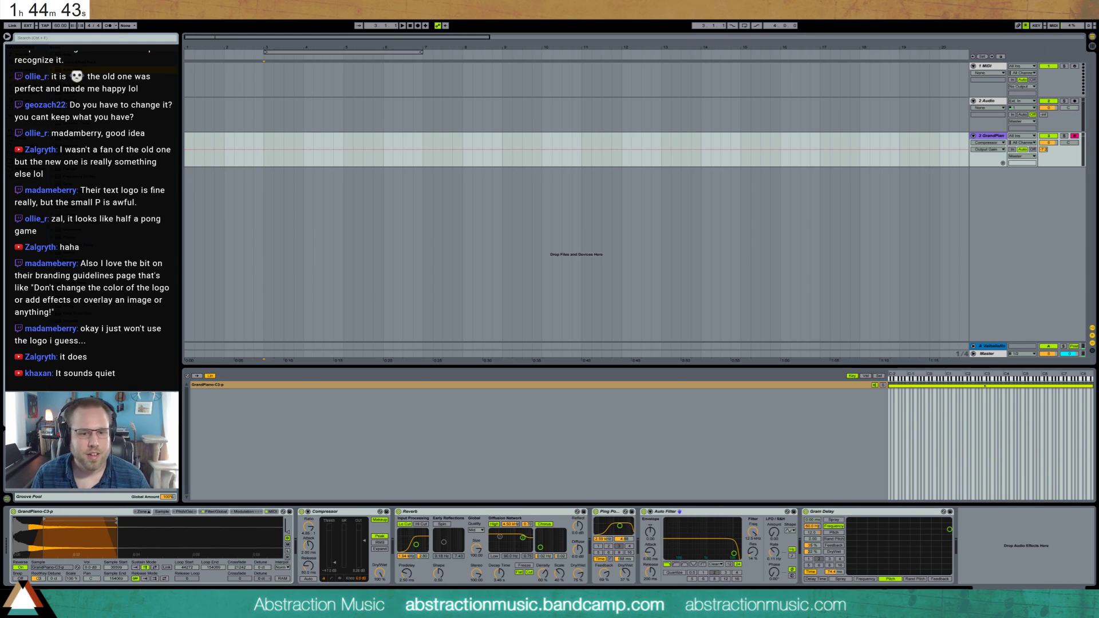
- Group the Auto Filter into an Audio Effect Rack and add a second chain to the rack
{"action": "left_click", "coordinate": [730, 526]}
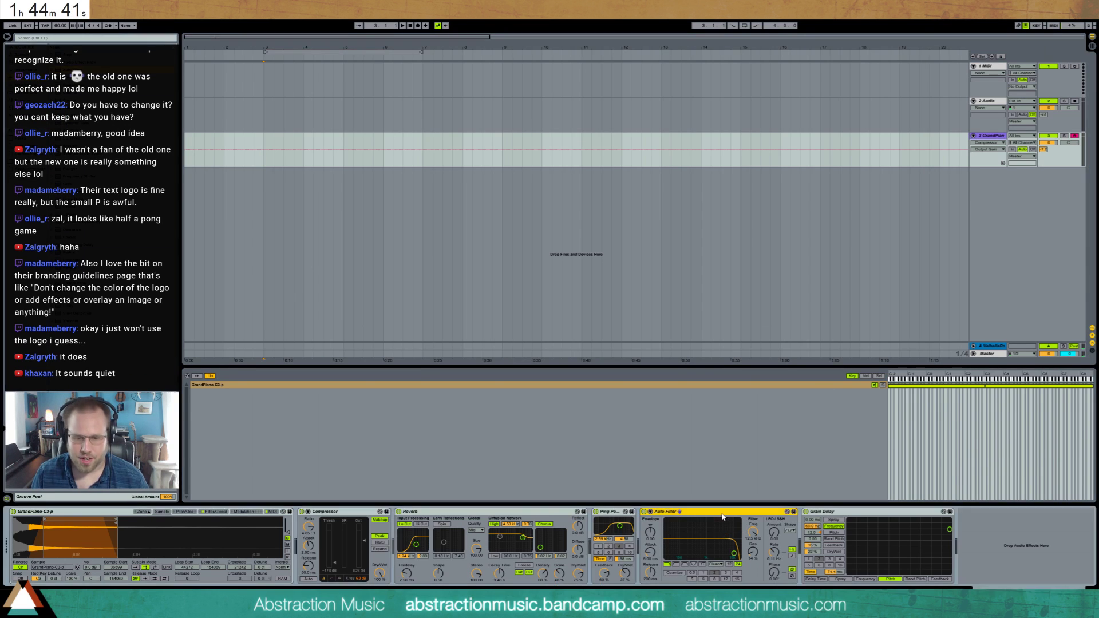
{"action": "key", "text": "ctrl+g"}
{"action": "left_click", "coordinate": [644, 525]}
{"action": "key", "text": "ctrl+d"}
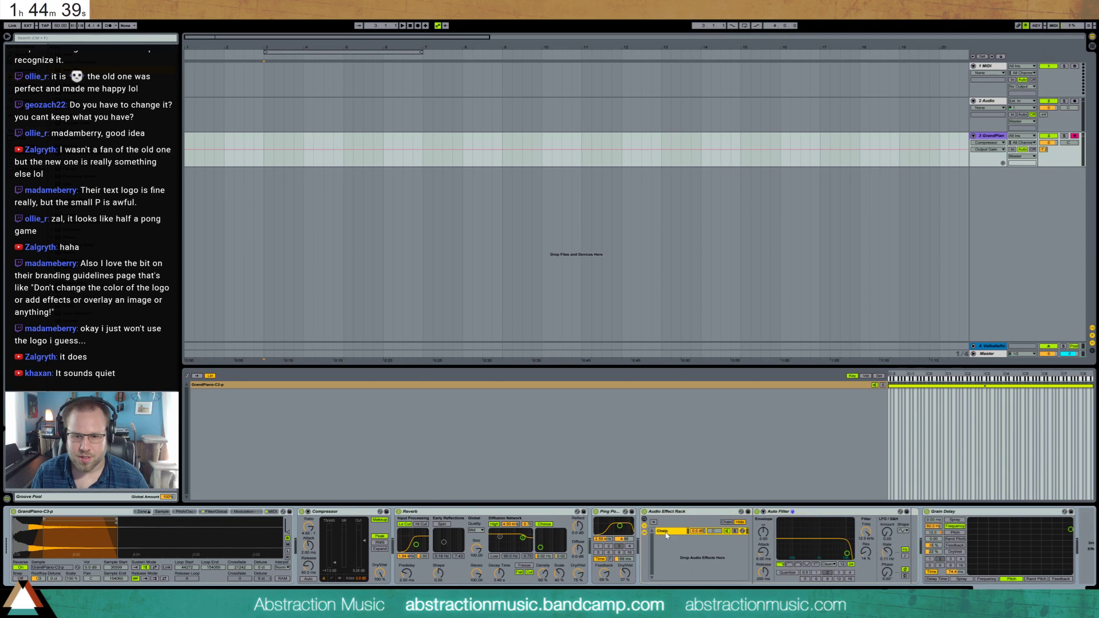
- Switch the first chain's Auto Filter to band-pass and tune its cutoff frequency and LFO amount
{"action": "left_click", "coordinate": [668, 533]}
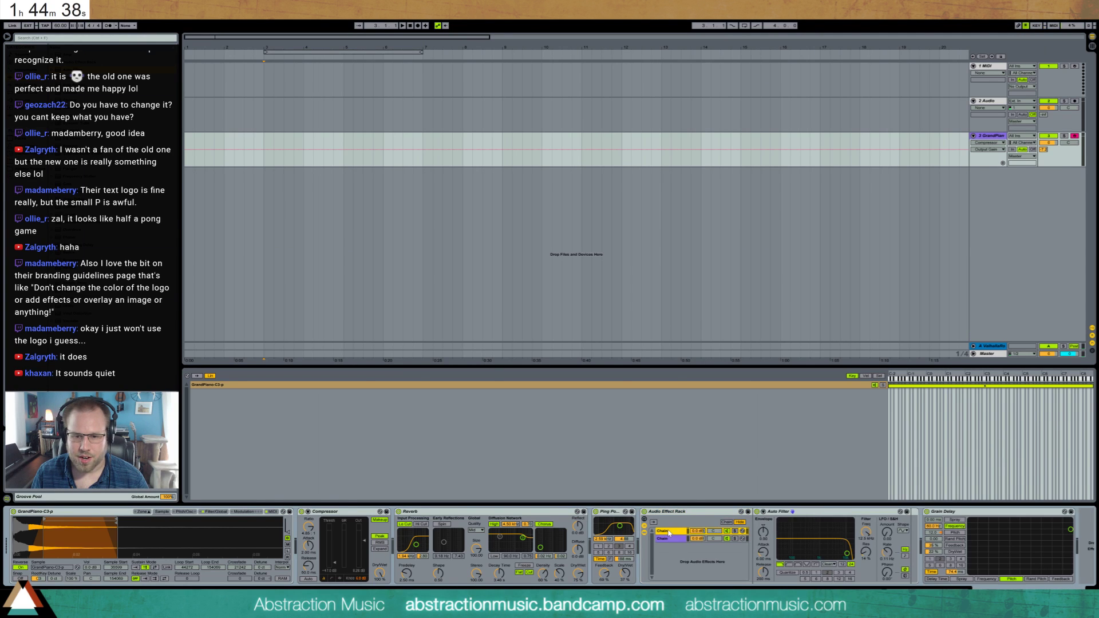
{"action": "left_click", "coordinate": [797, 564]}
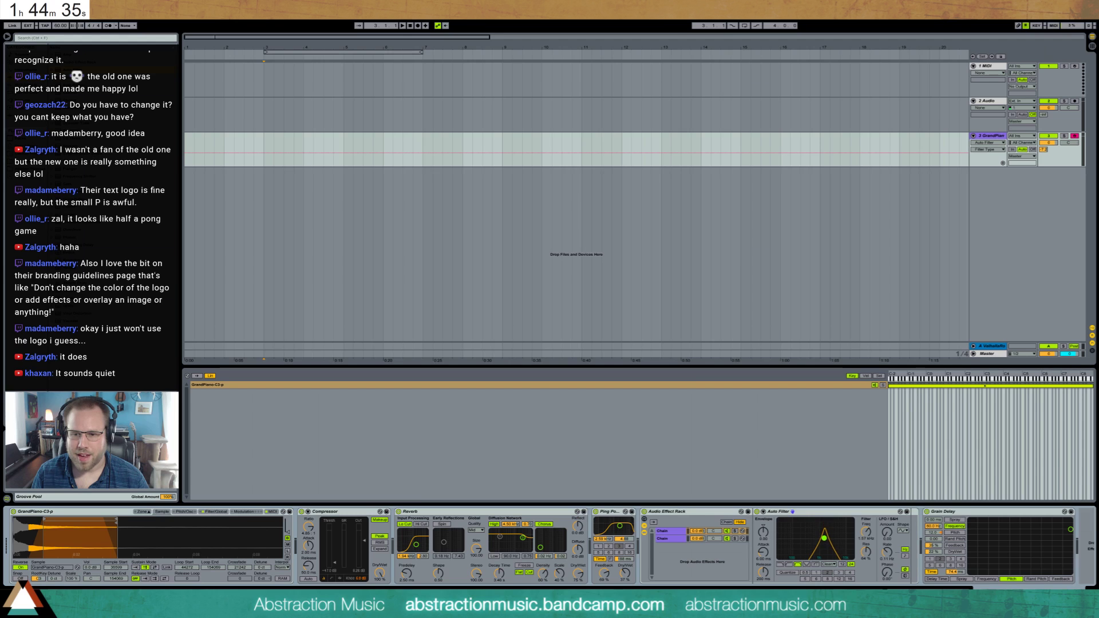
{"action": "left_click_drag", "start_coordinate": [886, 532], "coordinate": [886, 518]}
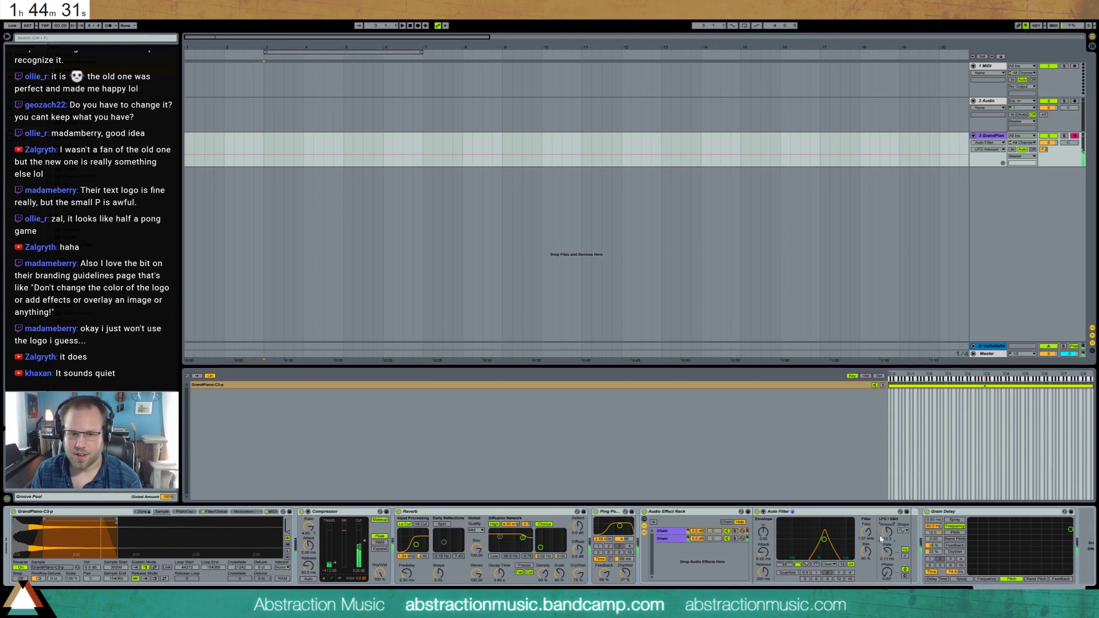
{"action": "left_click_drag", "start_coordinate": [822, 543], "coordinate": [890, 559]}
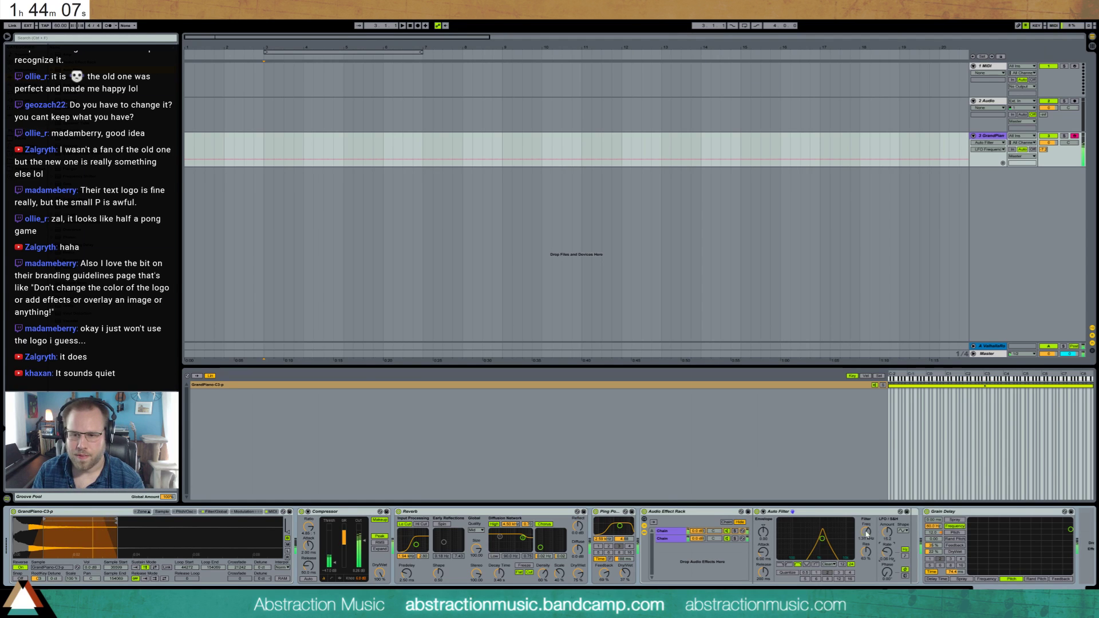
{"action": "left_click", "coordinate": [884, 536]}
{"action": "left_click_drag", "start_coordinate": [884, 535], "coordinate": [885, 540]}
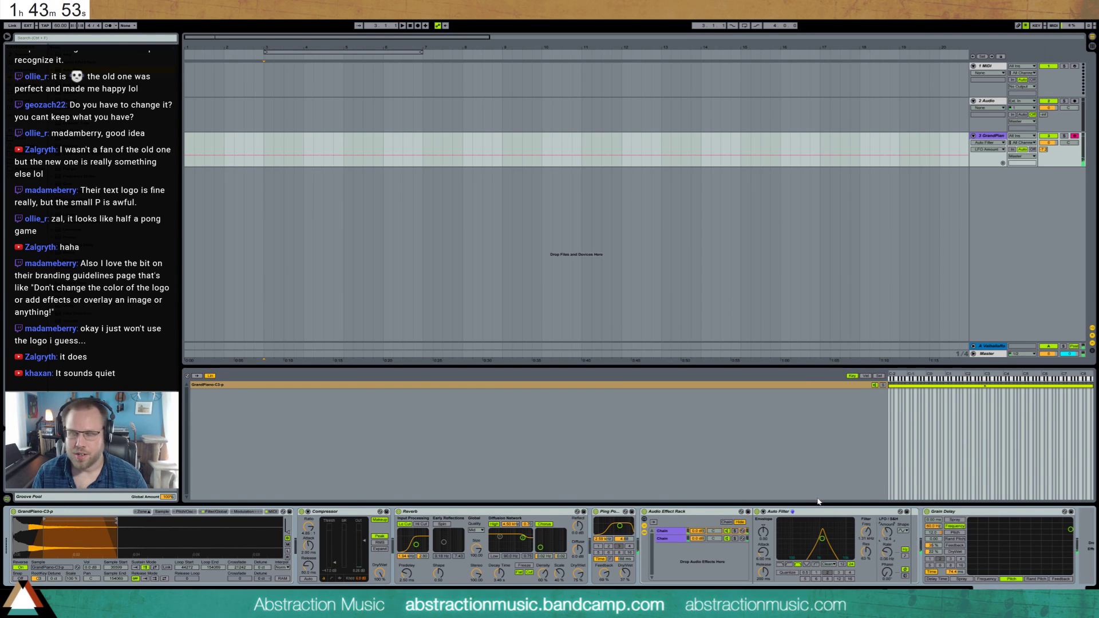
- Adjust the grand piano's send to the reverb return and shorten ValhallaRoom's decay to about 10.79 s
{"action": "left_click", "coordinate": [707, 513]}
{"action": "left_click", "coordinate": [799, 512], "text": "shift"}
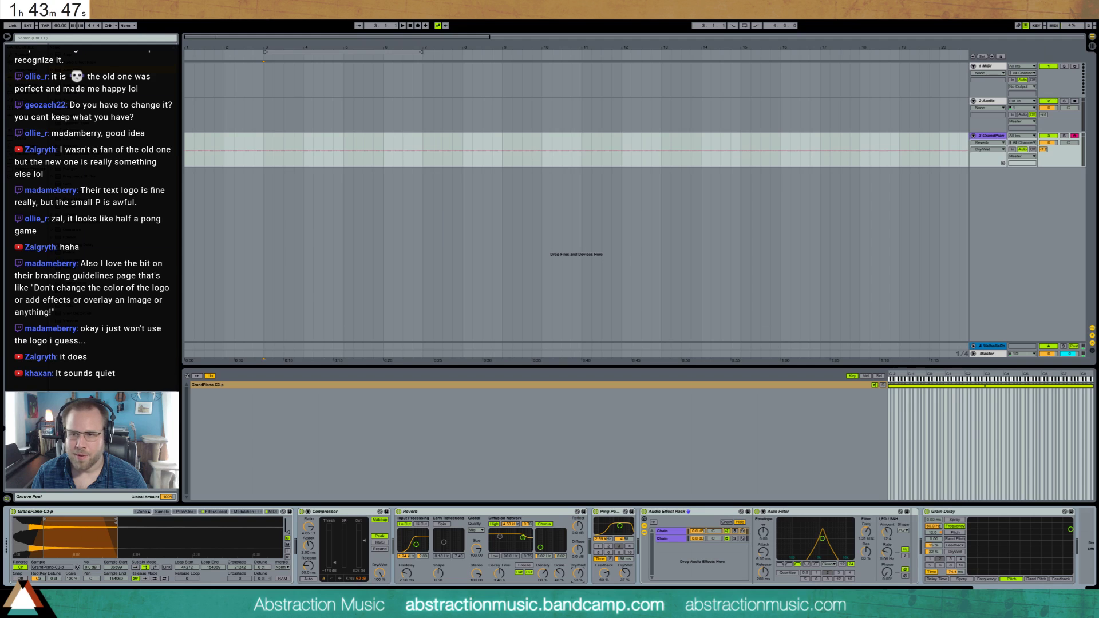
{"action": "left_click", "coordinate": [1045, 148]}
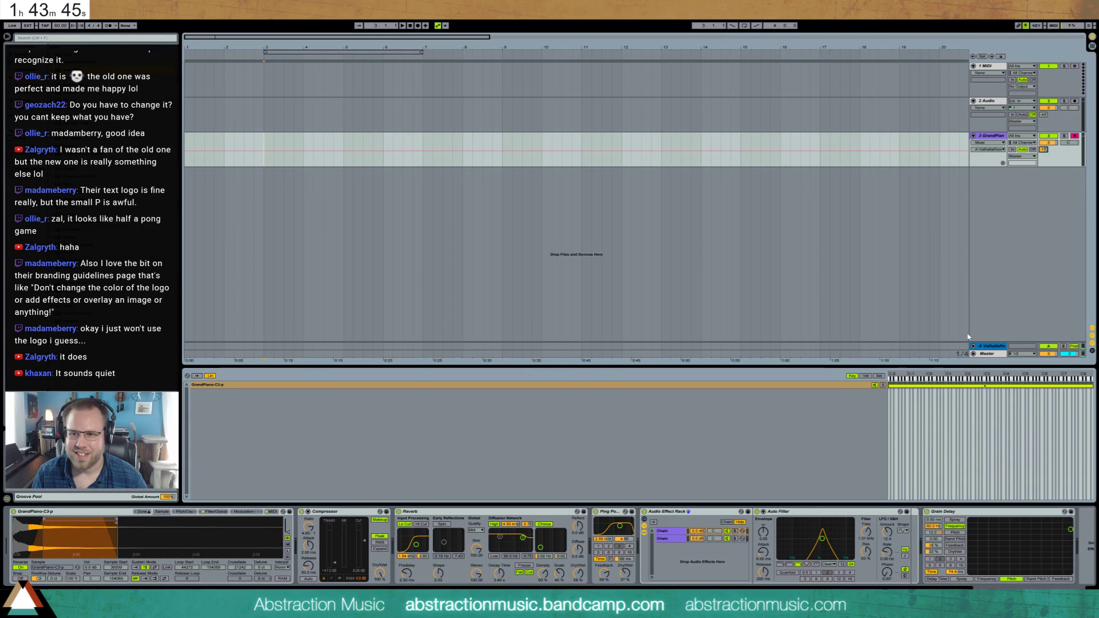
{"action": "left_click", "coordinate": [989, 345]}
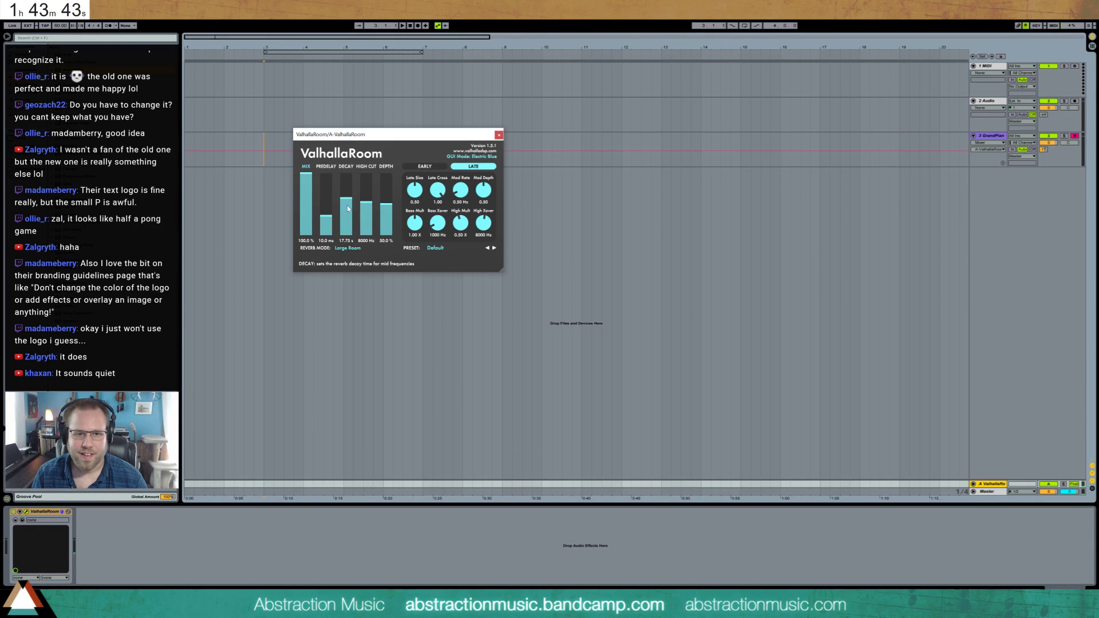
{"action": "left_click_drag", "start_coordinate": [351, 207], "coordinate": [351, 201]}
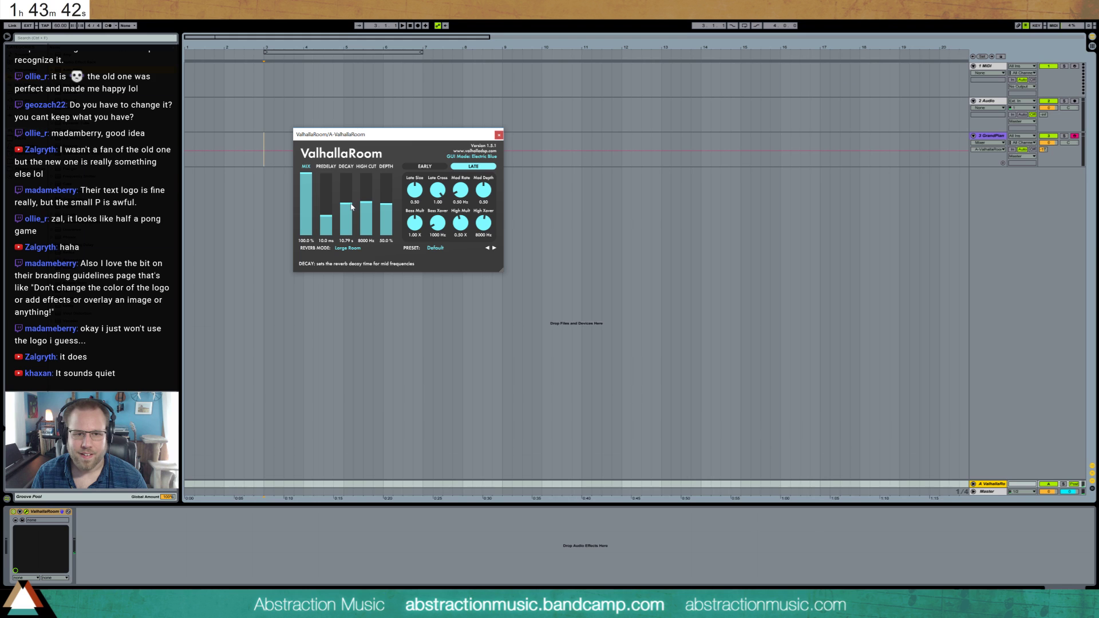
{"action": "left_click", "coordinate": [991, 137]}
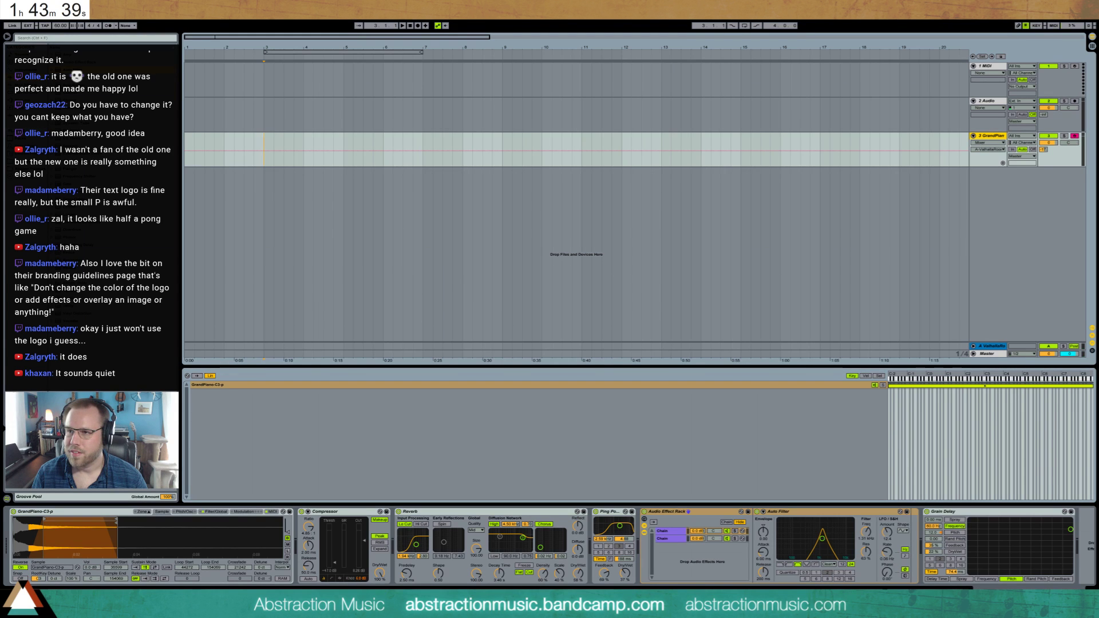
- Delete the unused audio and MIDI tracks, keeping only the grand piano track and the return
{"action": "left_click", "coordinate": [1000, 98]}
{"action": "key", "text": "Delete"}
{"action": "left_click", "coordinate": [999, 74]}
{"action": "key", "text": "Delete"}
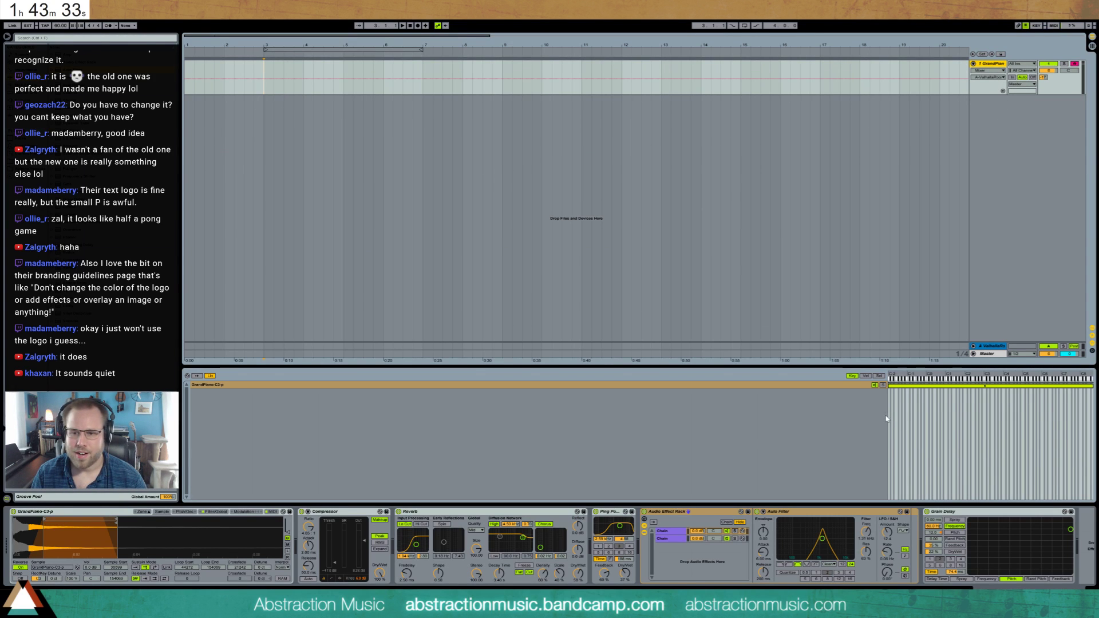
{"action": "left_click", "coordinate": [269, 286]}
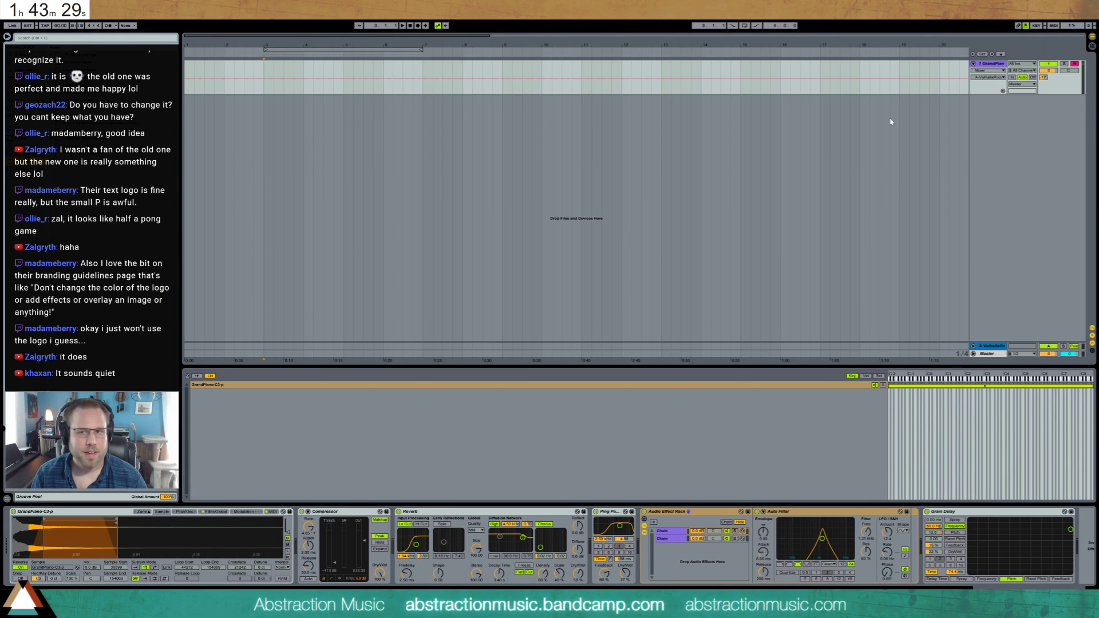
{"action": "left_click", "coordinate": [929, 77]}
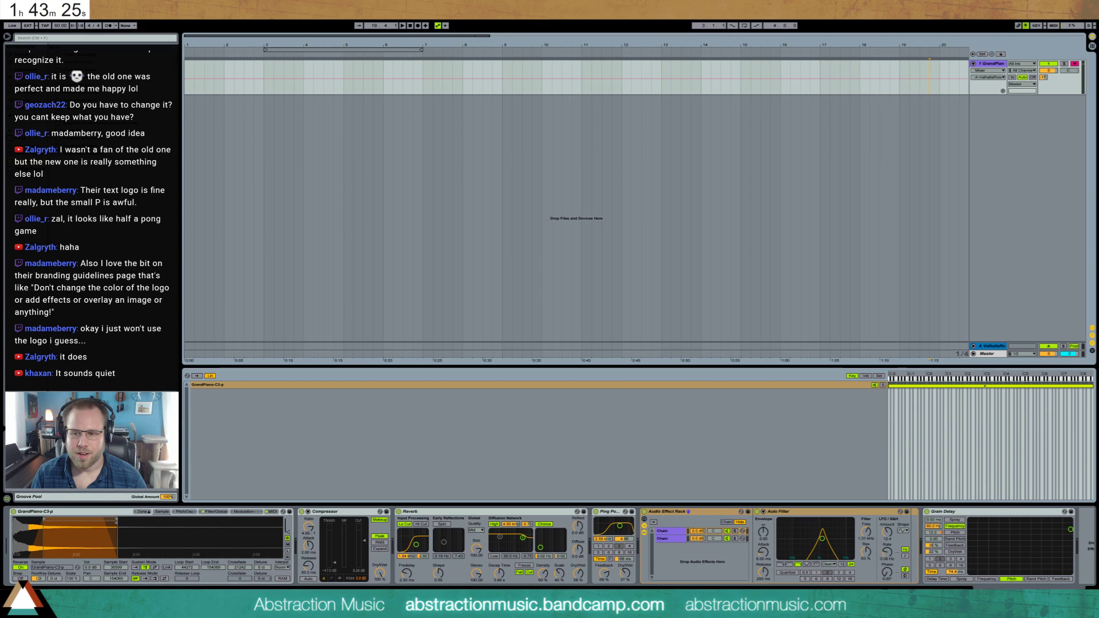
- Adjust the Reverb's decay time and fine-tune the band-pass peak of the Auto Filter
{"action": "left_click", "coordinate": [864, 568]}
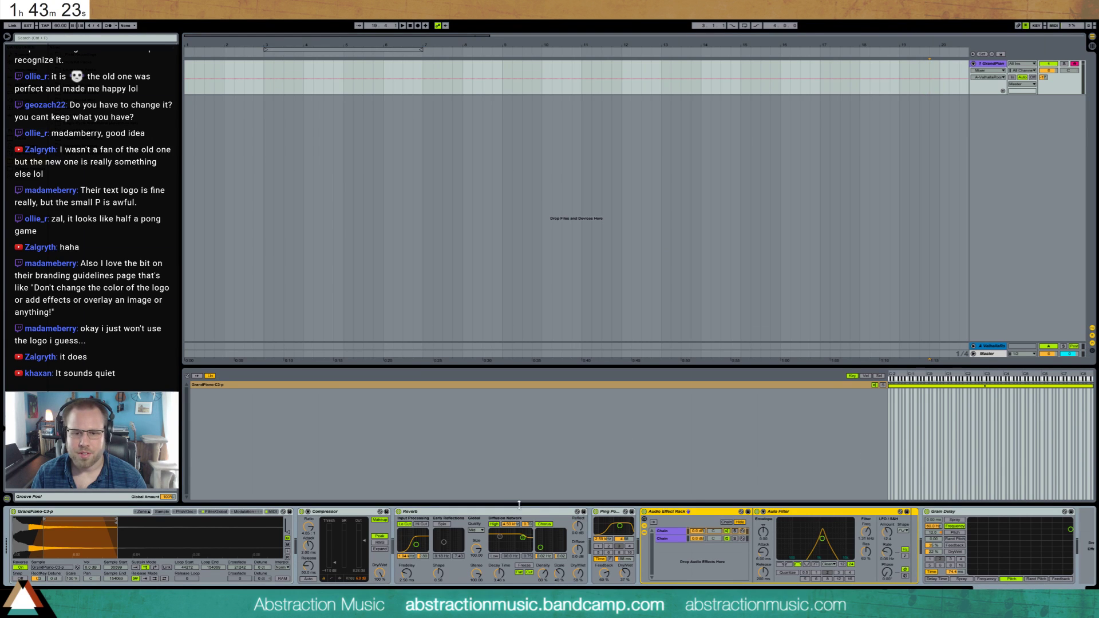
{"action": "left_click", "coordinate": [498, 572]}
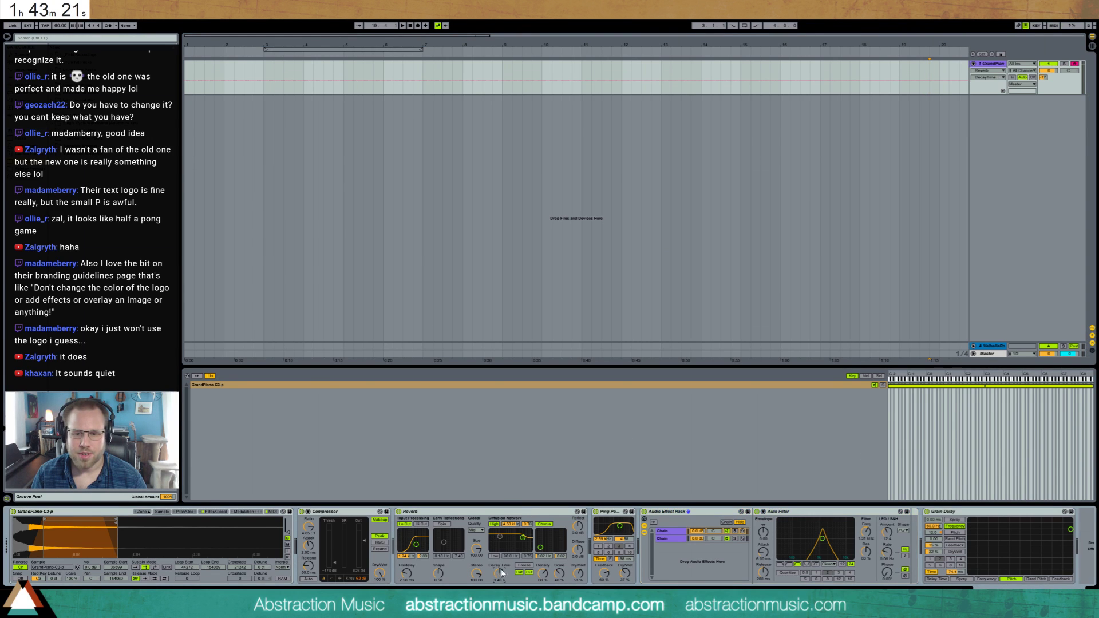
{"action": "left_click_drag", "start_coordinate": [823, 540], "coordinate": [826, 550]}
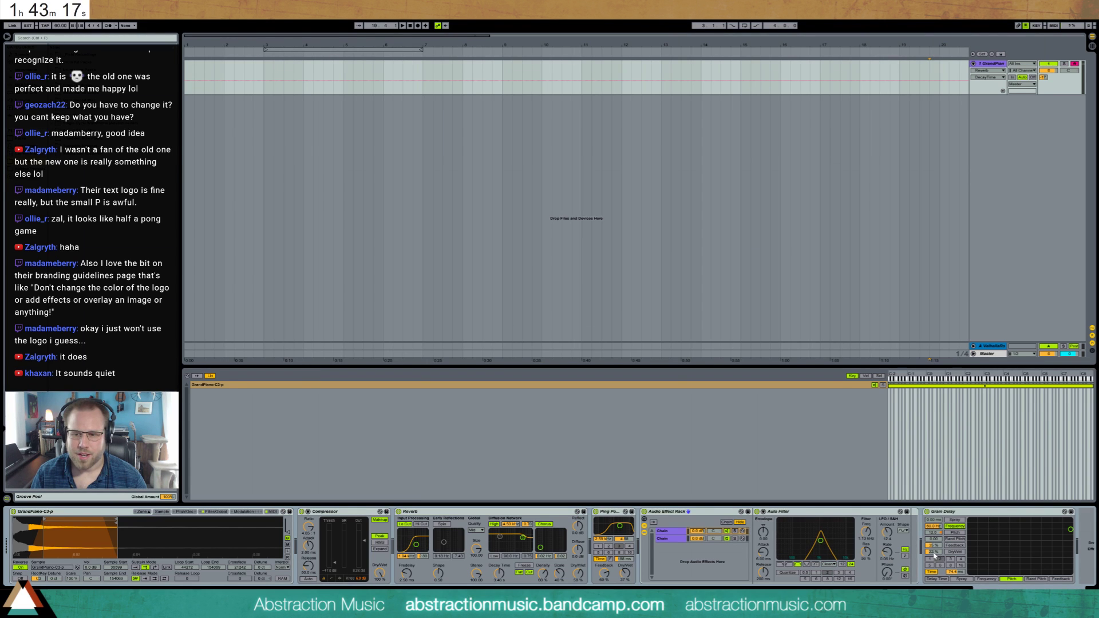
- Adjust the Grain Delay's feedback and dry/wet mix on the grand piano track
{"action": "left_click", "coordinate": [934, 552]}
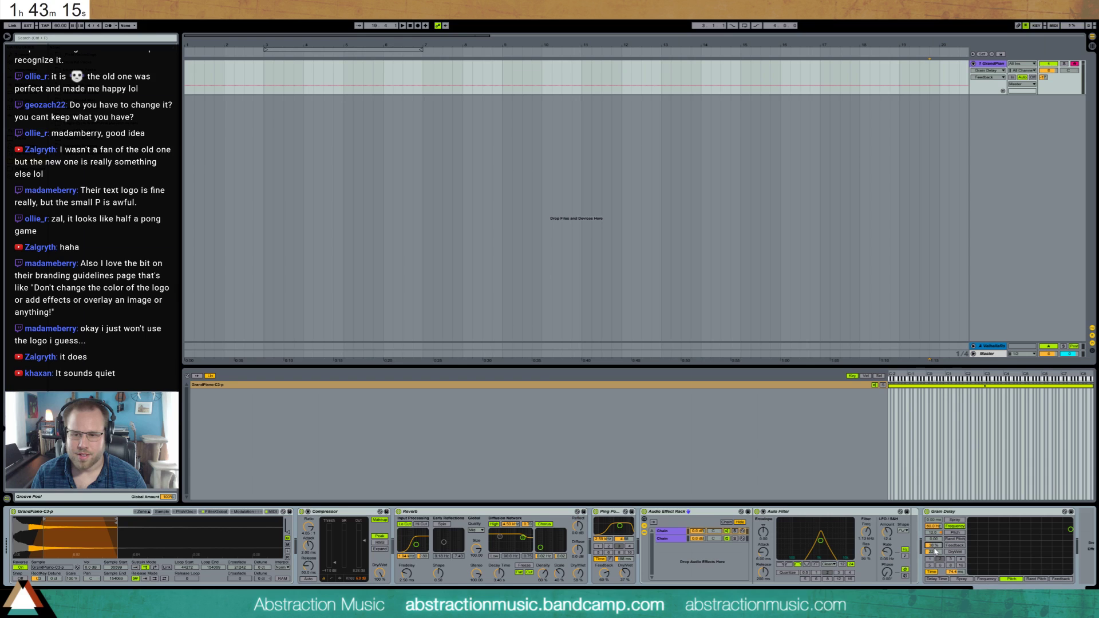
{"action": "left_click_drag", "start_coordinate": [936, 552], "coordinate": [936, 538]}
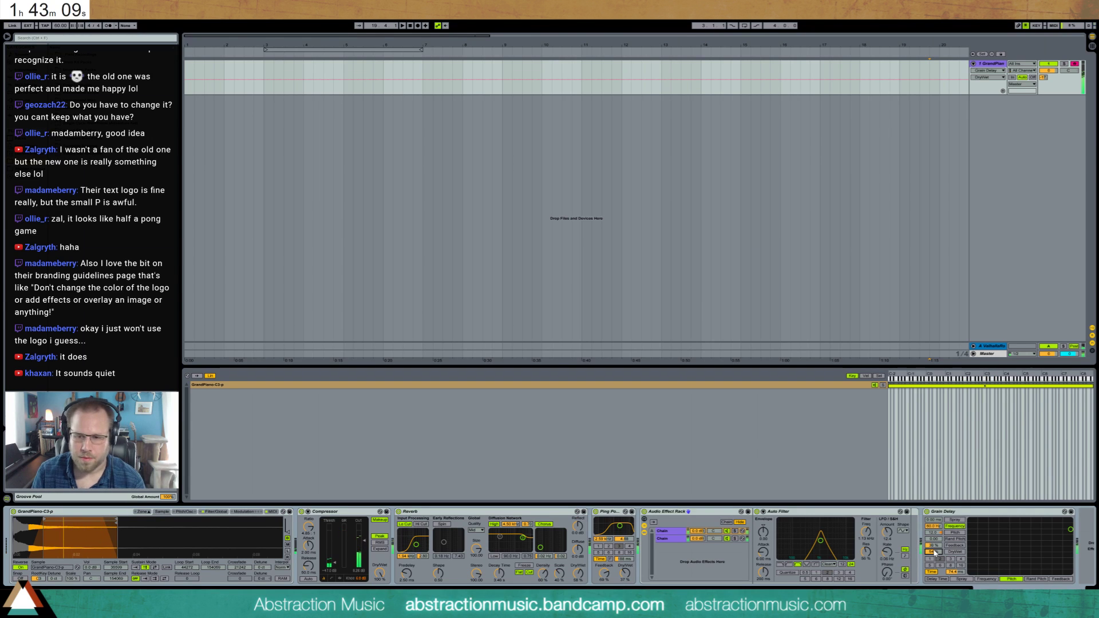
{"action": "left_click_drag", "start_coordinate": [934, 552], "coordinate": [934, 566]}
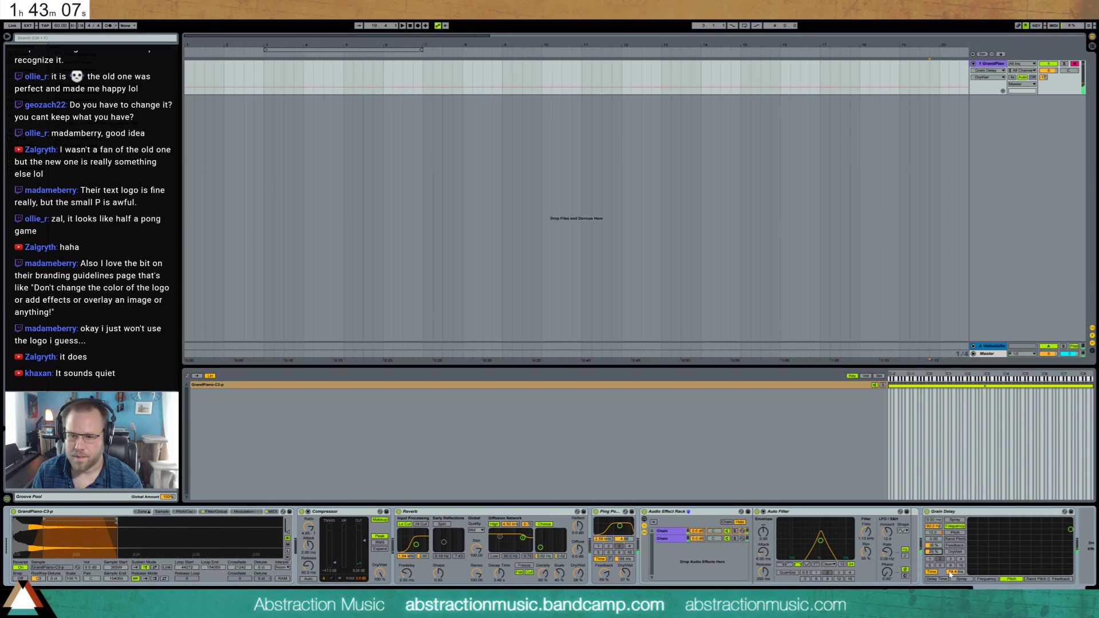
{"action": "left_click", "coordinate": [931, 547]}
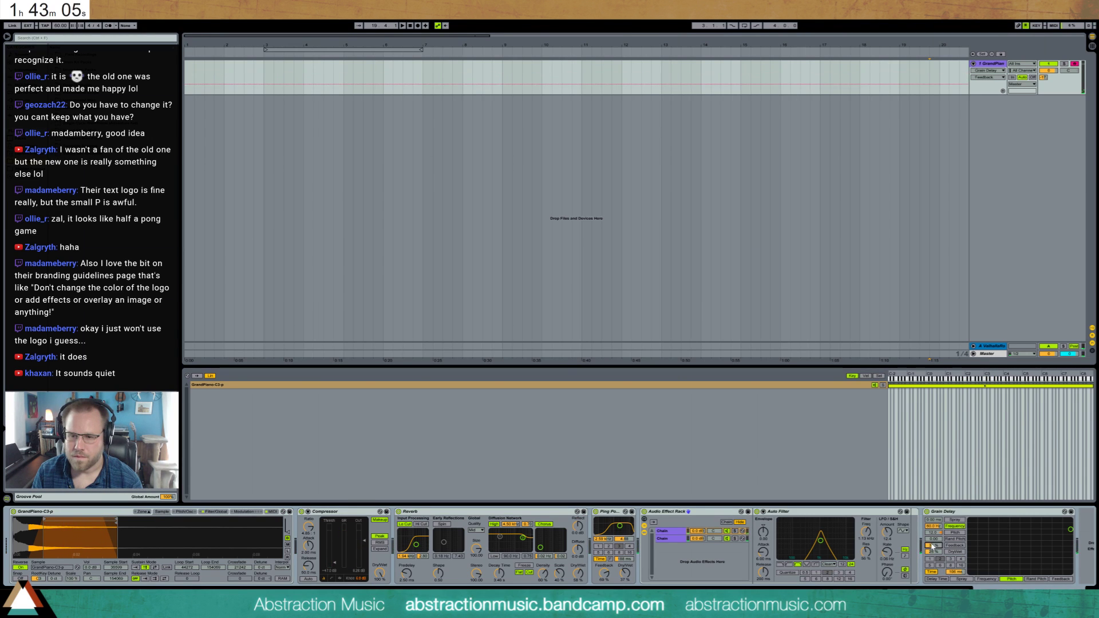
{"action": "left_click", "coordinate": [933, 552]}
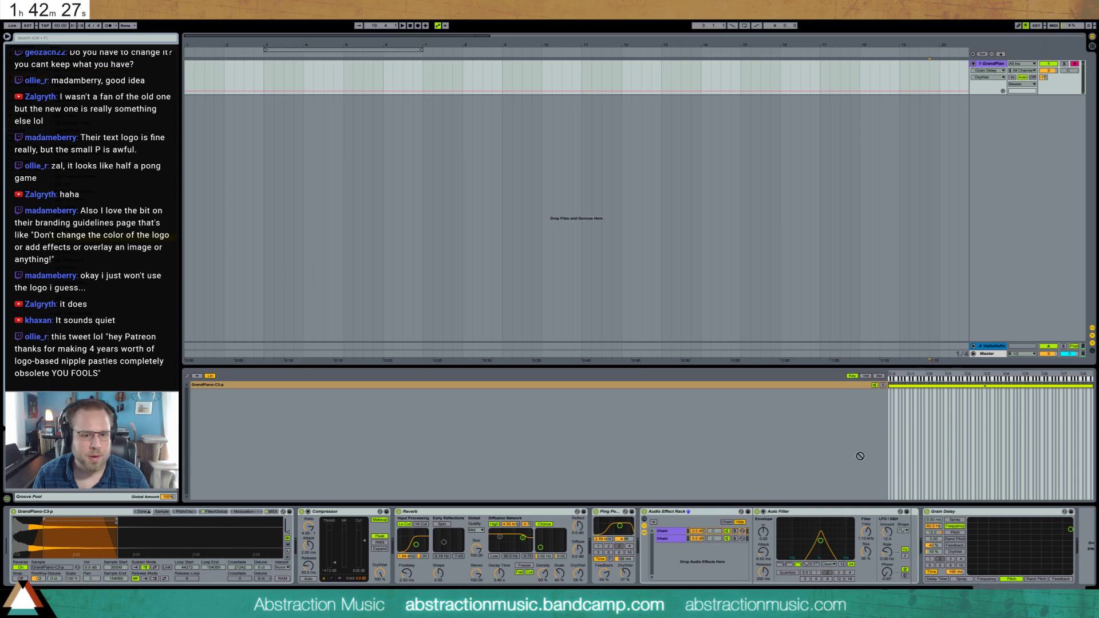
- Insert a Phaser ahead of the Audio Effect Rack and adjust its dry/wet amount
{"action": "left_click_drag", "start_coordinate": [859, 456], "coordinate": [657, 532]}
{"action": "left_click", "coordinate": [650, 546]}
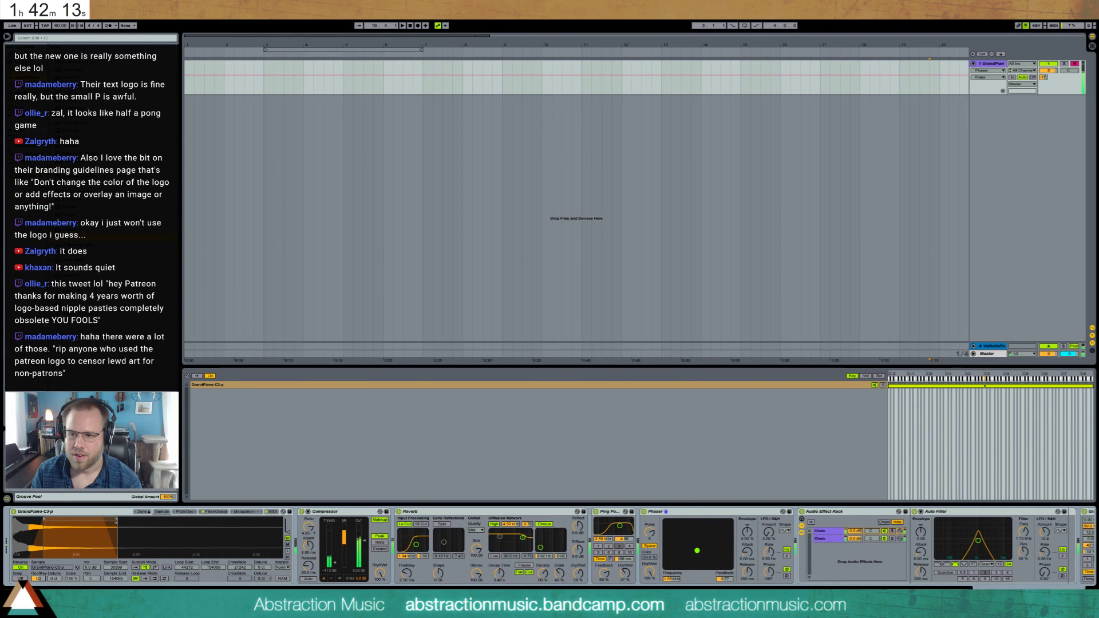
{"action": "left_click_drag", "start_coordinate": [696, 550], "coordinate": [697, 553]}
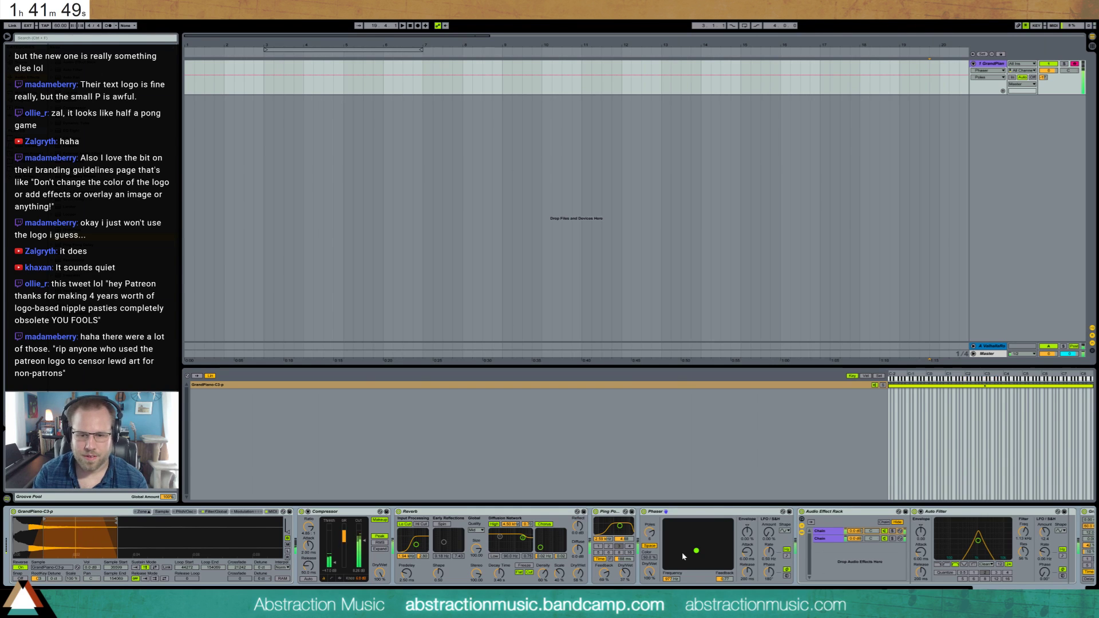
{"action": "left_click", "coordinate": [649, 572]}
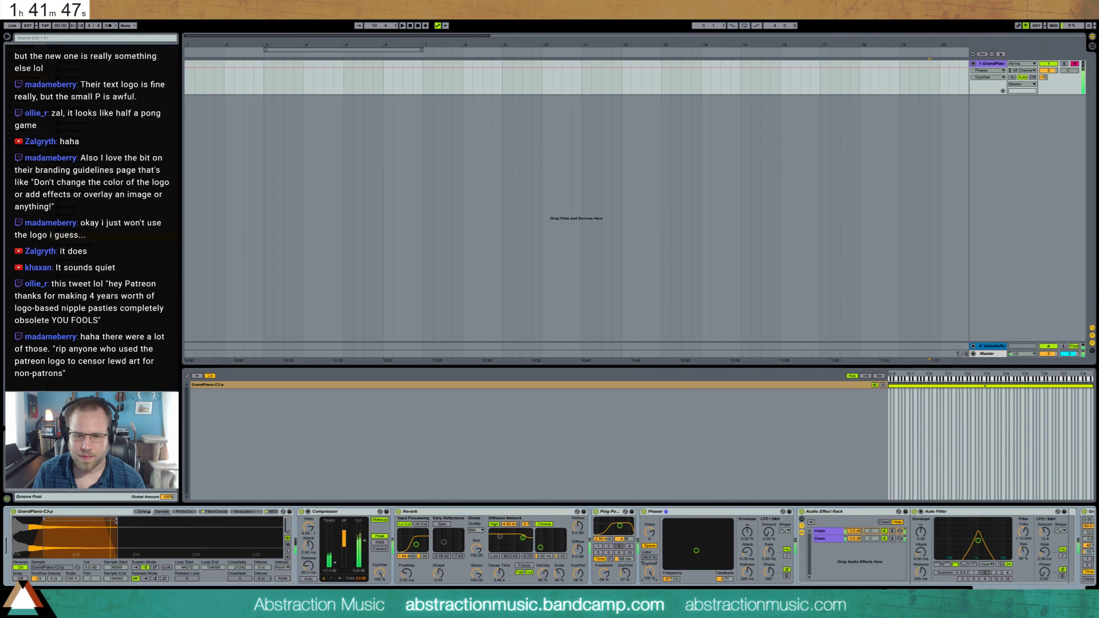
{"action": "left_click_drag", "start_coordinate": [649, 572], "coordinate": [649, 577]}
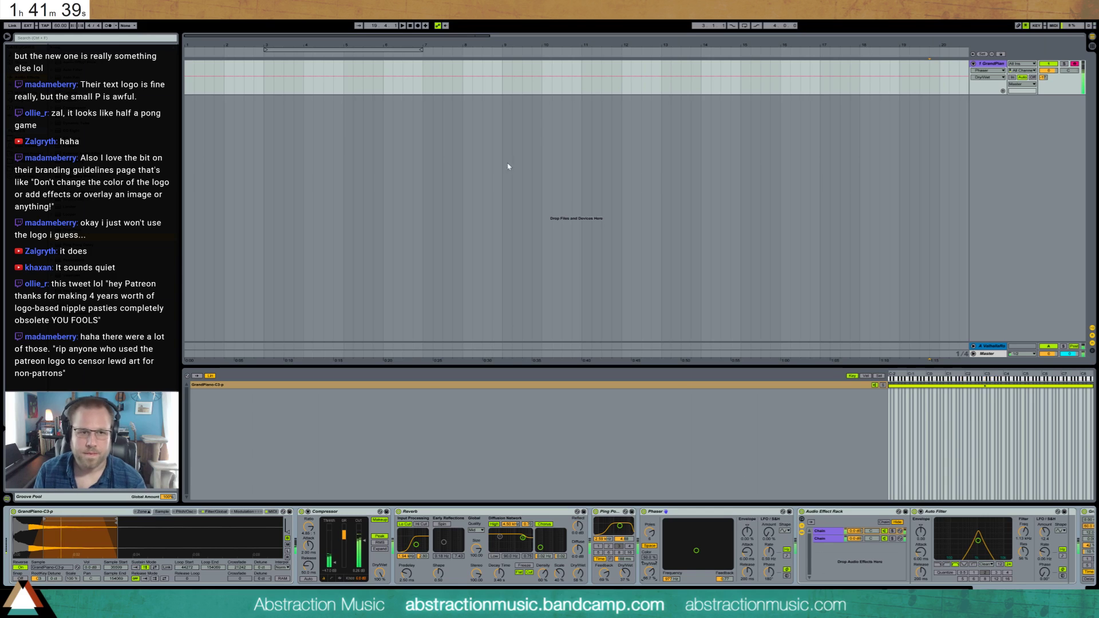
- Record a four-chord grand piano MIDI clip into the arrangement, starting at bar 3
{"action": "left_click", "coordinate": [264, 85]}
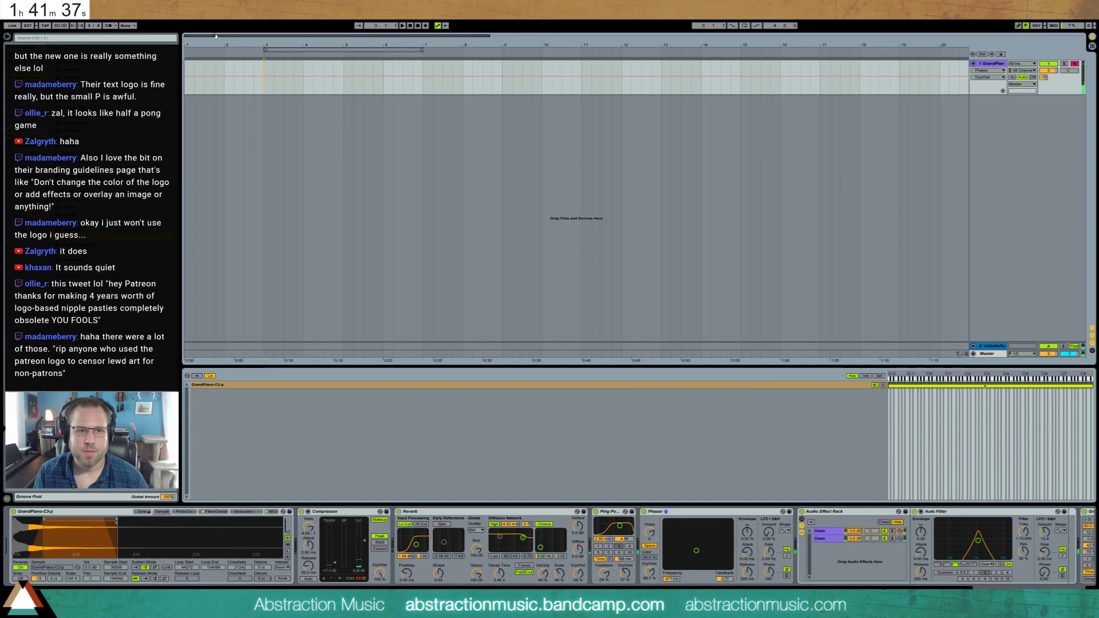
{"action": "left_click", "coordinate": [416, 27]}
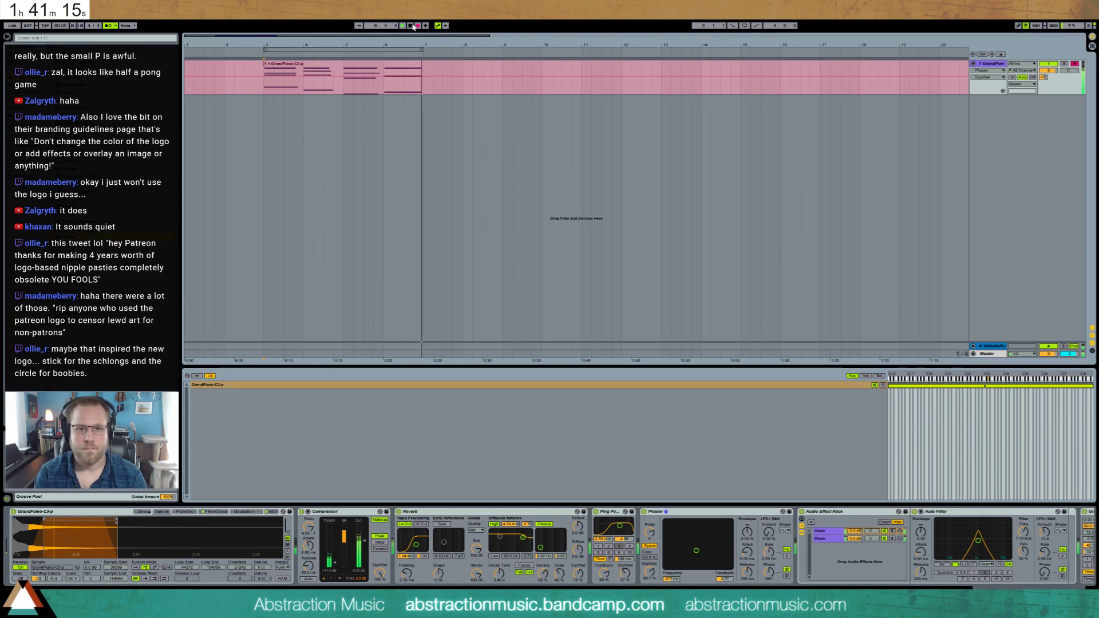
{"action": "left_click", "coordinate": [411, 26]}
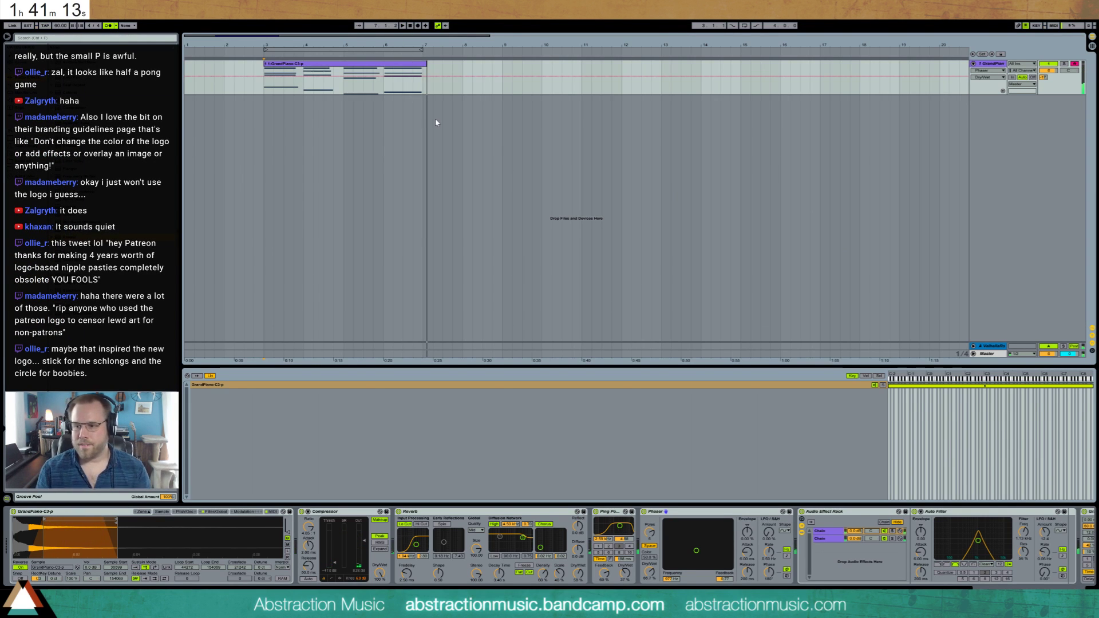
- Trim the recorded clip to end at bar 7 and quantize its last chord
{"action": "left_click", "coordinate": [422, 70]}
{"action": "double_click", "coordinate": [412, 75]}
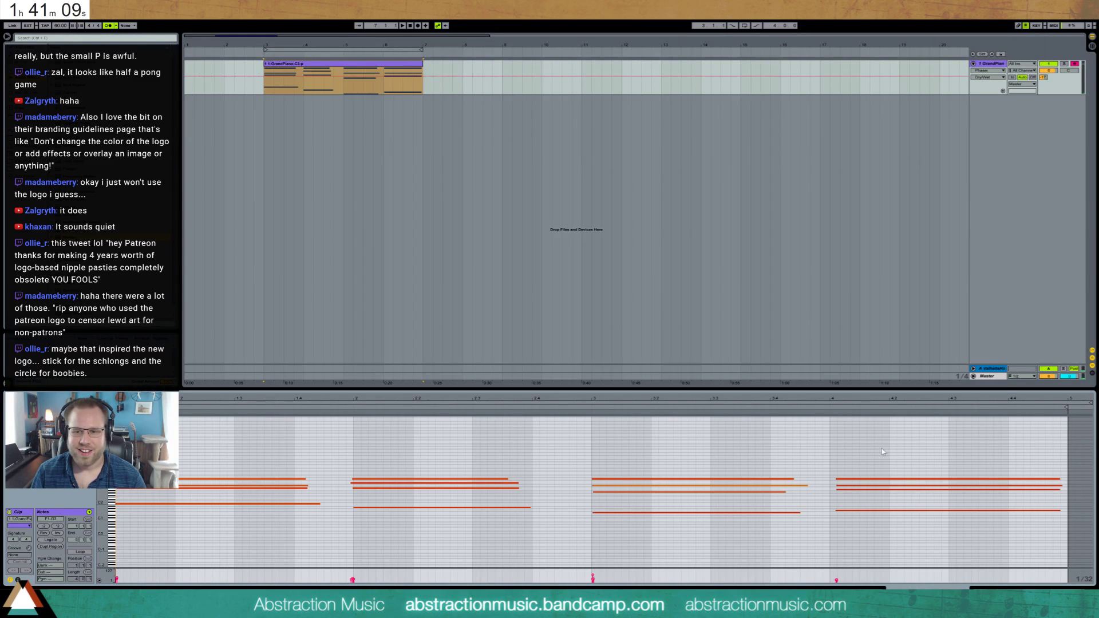
{"action": "left_click_drag", "start_coordinate": [881, 452], "coordinate": [894, 548]}
{"action": "key", "text": "ctrl+u"}
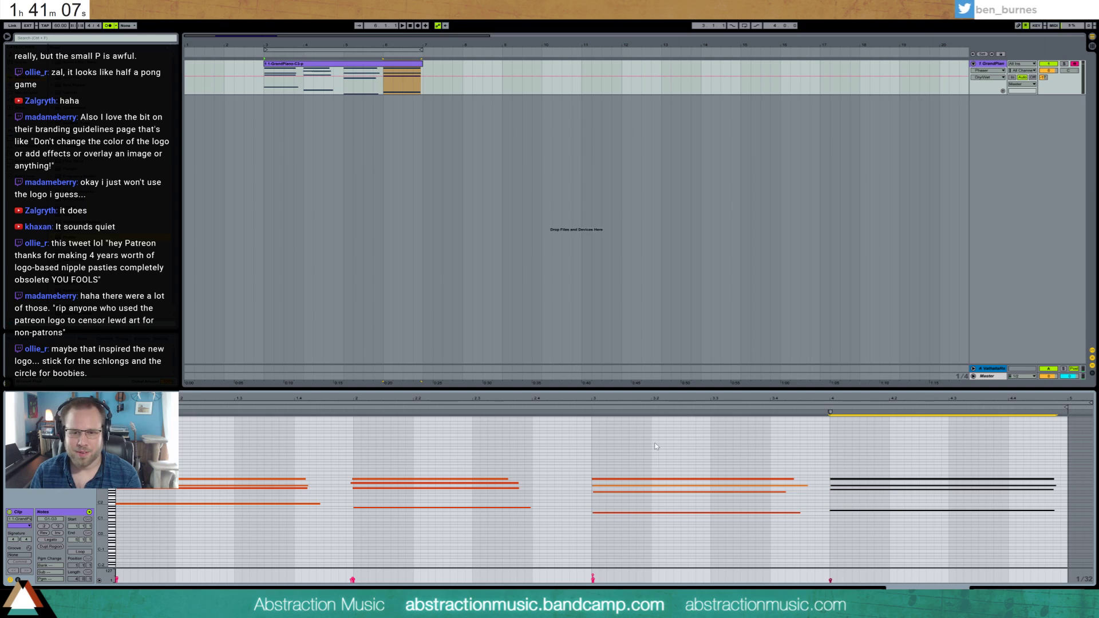
{"action": "left_click_drag", "start_coordinate": [346, 466], "coordinate": [424, 520]}
{"action": "left_click", "coordinate": [376, 452]}
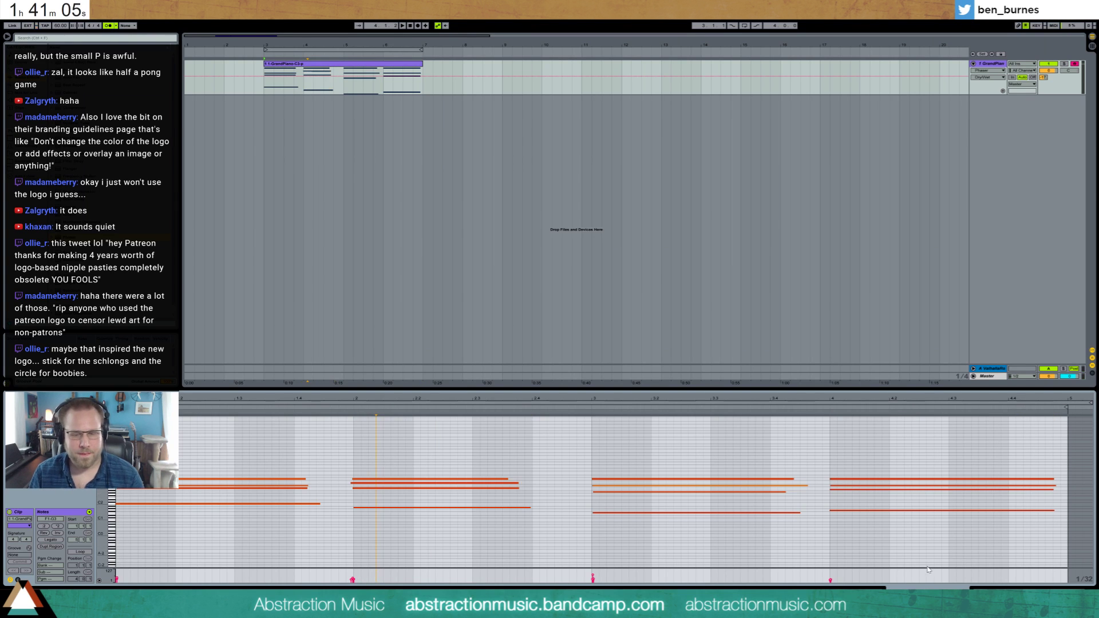
- Shorten the Sampler's loop slightly at its end and fine-tune the Reverb's decay time
{"action": "key", "text": "shift+Tab"}
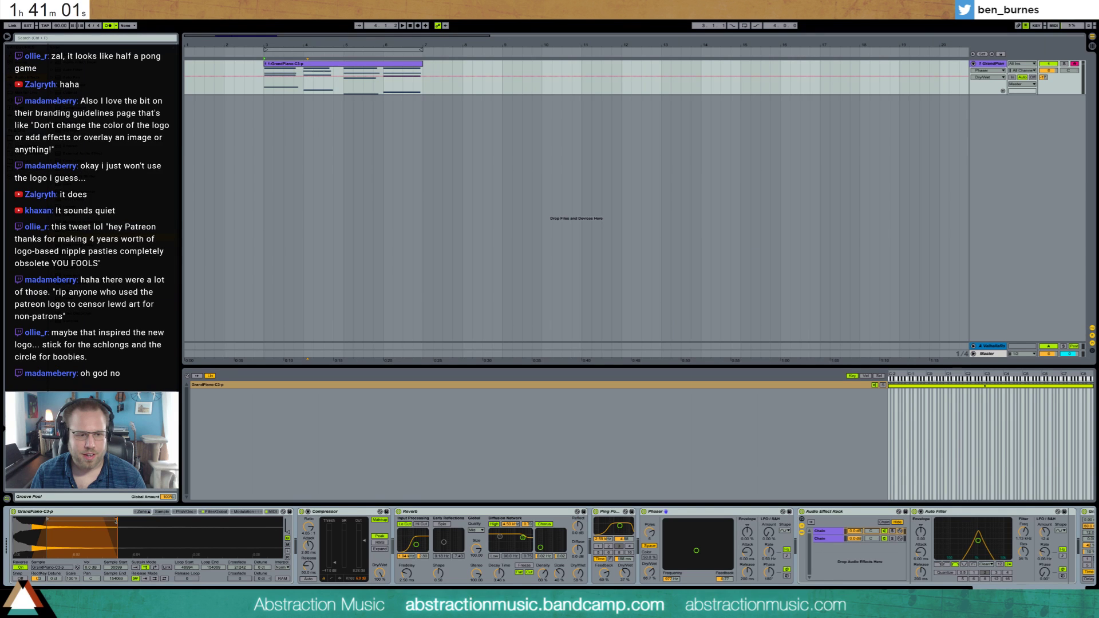
{"action": "left_click_drag", "start_coordinate": [116, 519], "coordinate": [113, 522]}
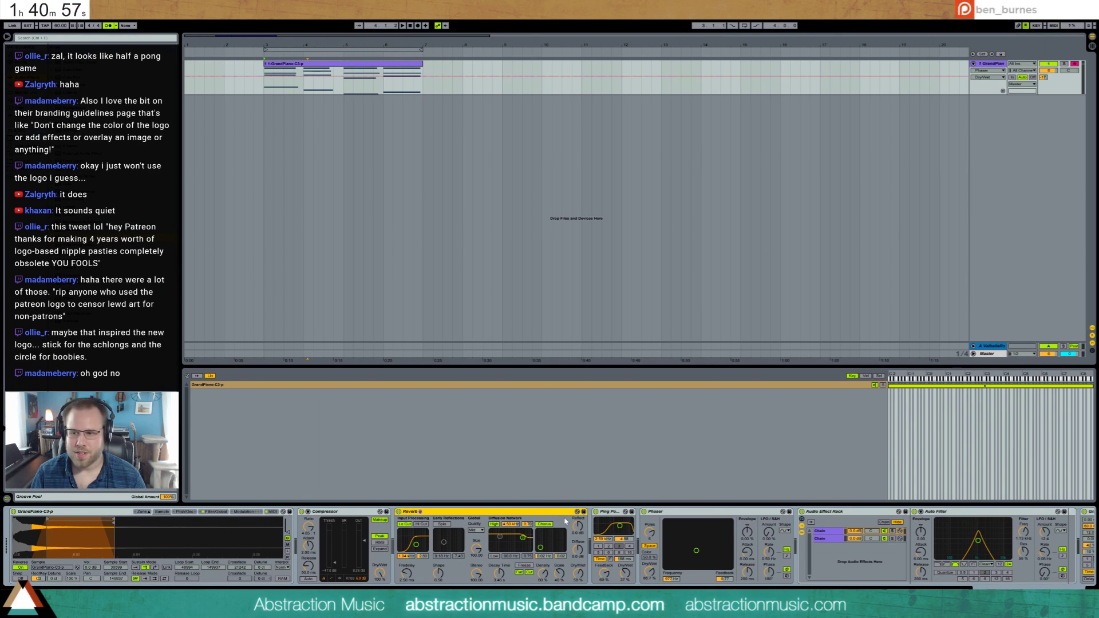
{"action": "left_click", "coordinate": [500, 572]}
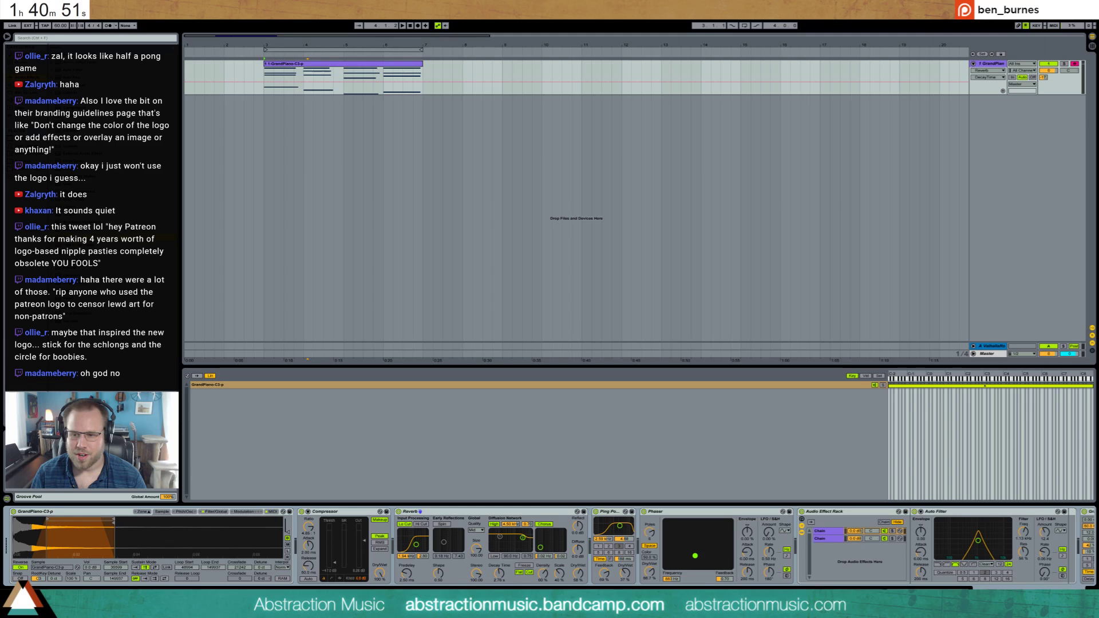
- Change the Grain Delay's spray and adjust the piano's send to the reverb return during playback
{"action": "scroll", "coordinate": [549, 546], "scroll_direction": "right", "scroll_amount": 5}
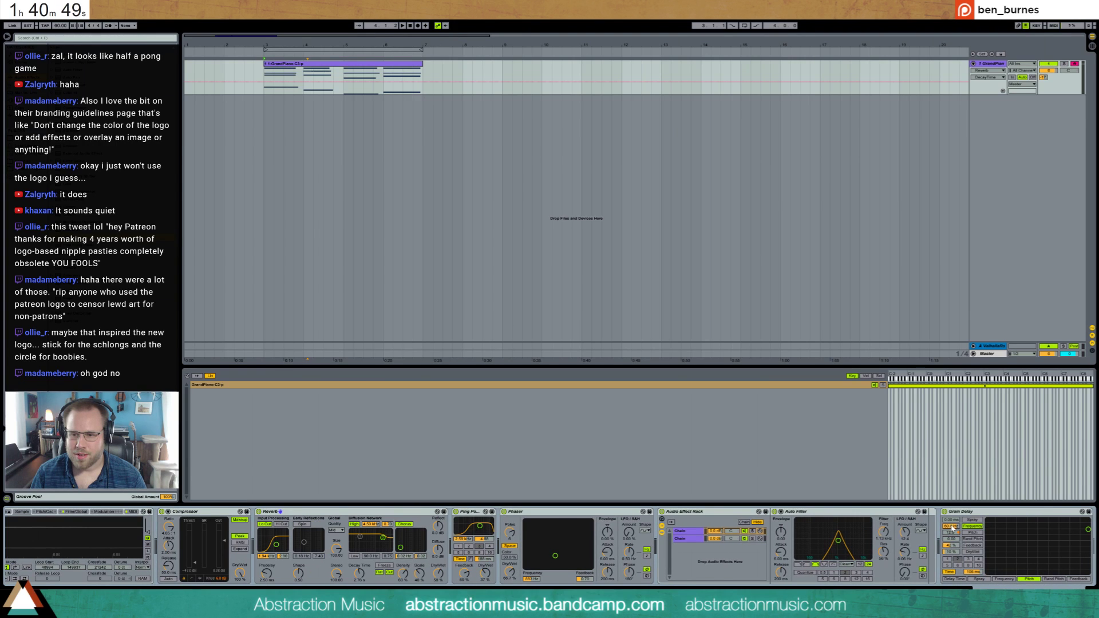
{"action": "left_click_drag", "start_coordinate": [953, 524], "coordinate": [953, 504]}
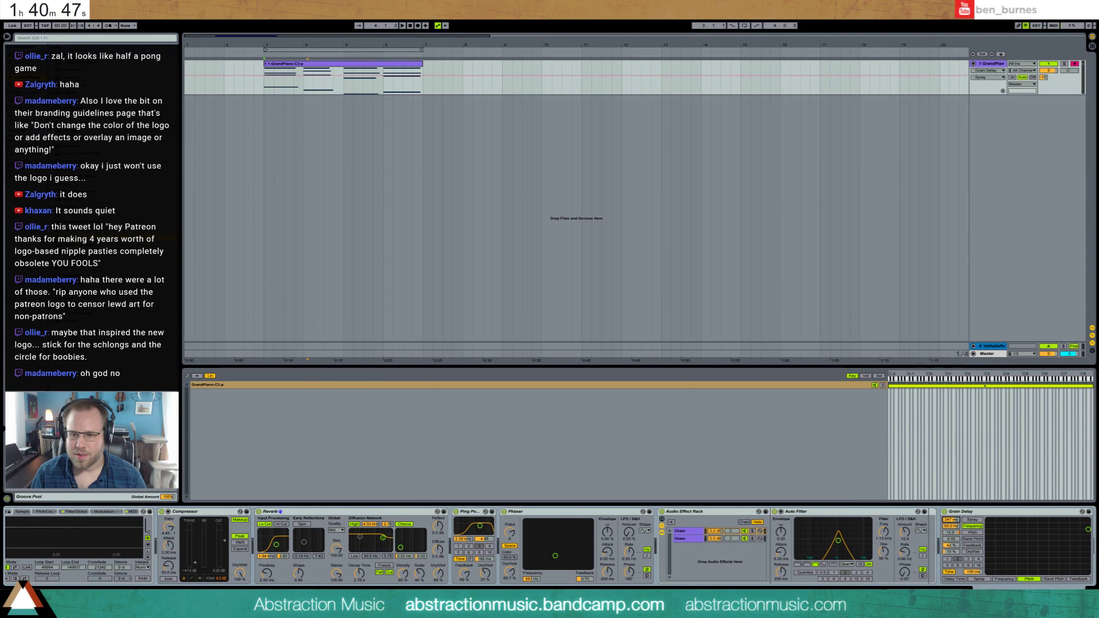
{"action": "key", "text": "space"}
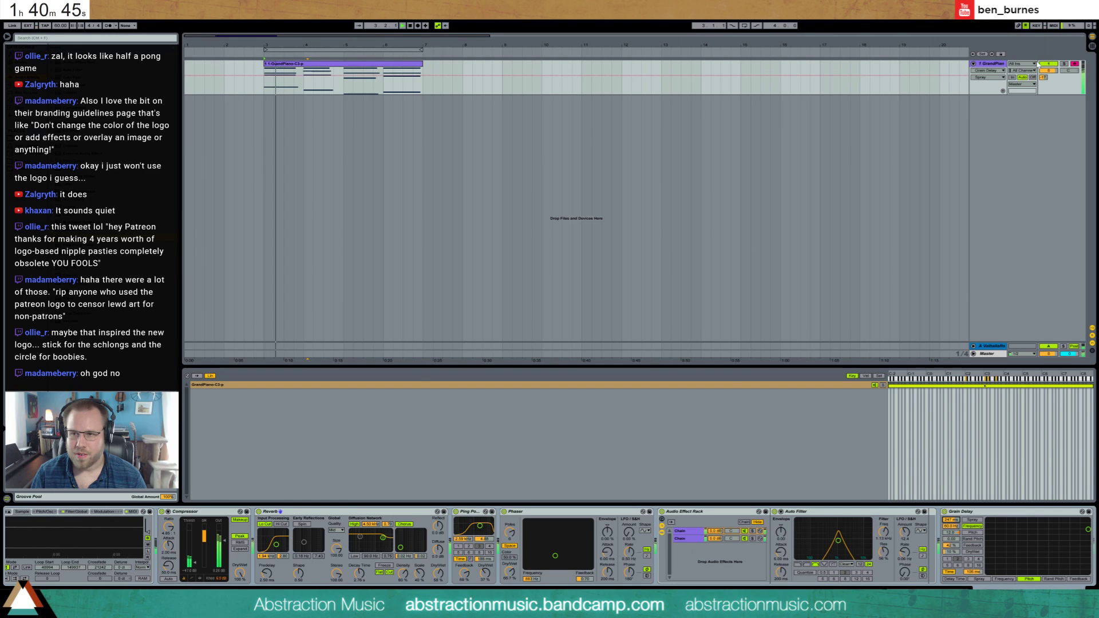
{"action": "left_click_drag", "start_coordinate": [1043, 77], "coordinate": [1043, 63]}
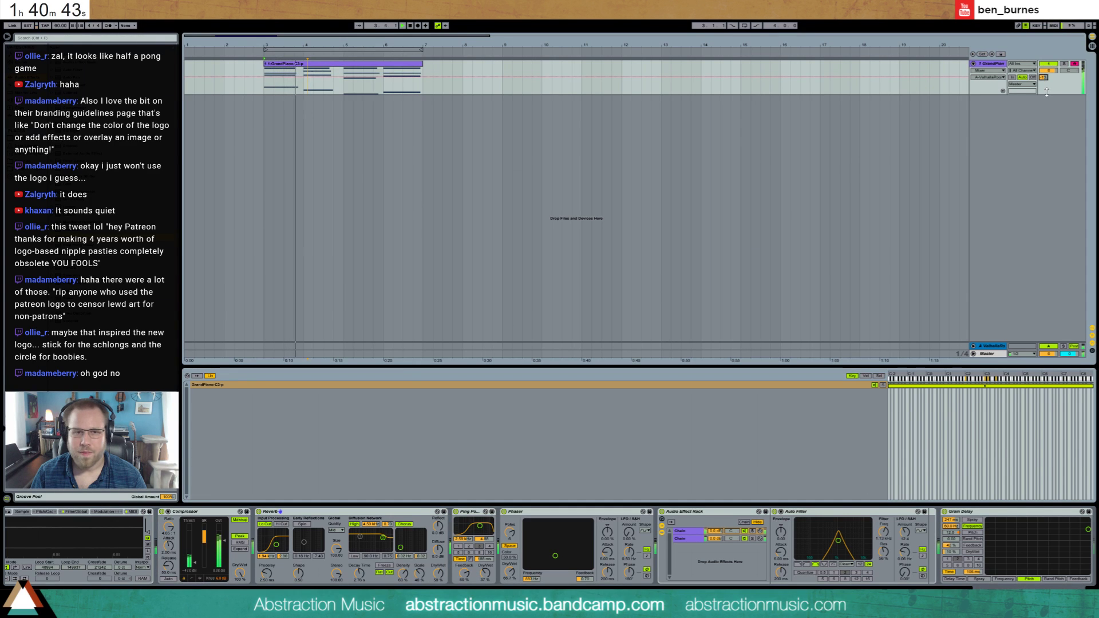
- Lengthen the notes of the clip's first two chords so each nearly reaches the following chord
{"action": "key", "text": "shift+Tab"}
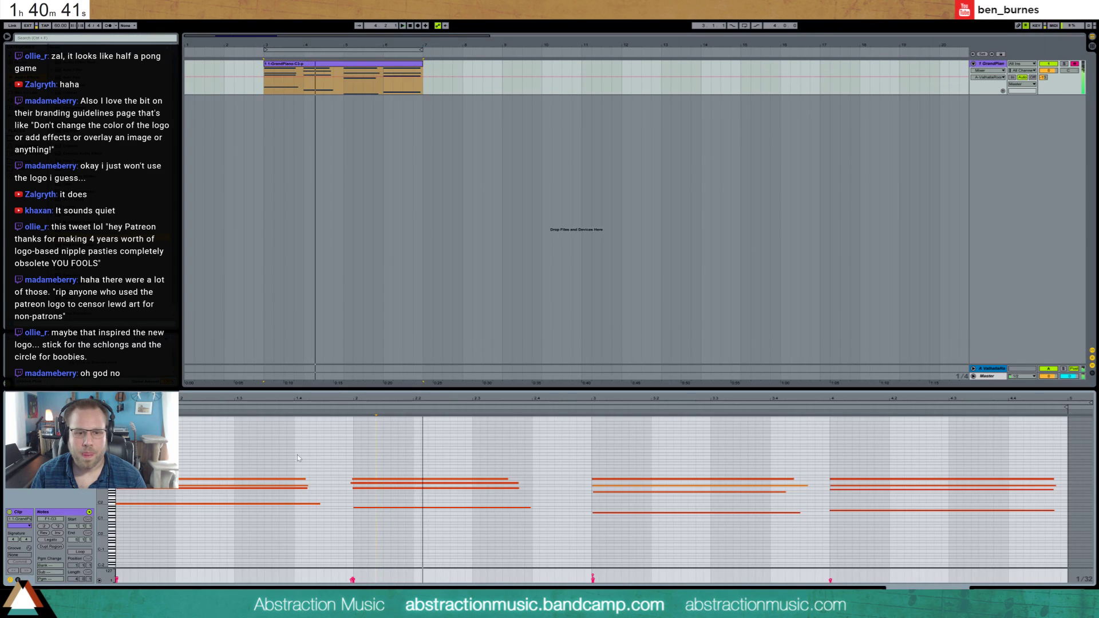
{"action": "key", "text": "space"}
{"action": "left_click_drag", "start_coordinate": [297, 455], "coordinate": [333, 485]}
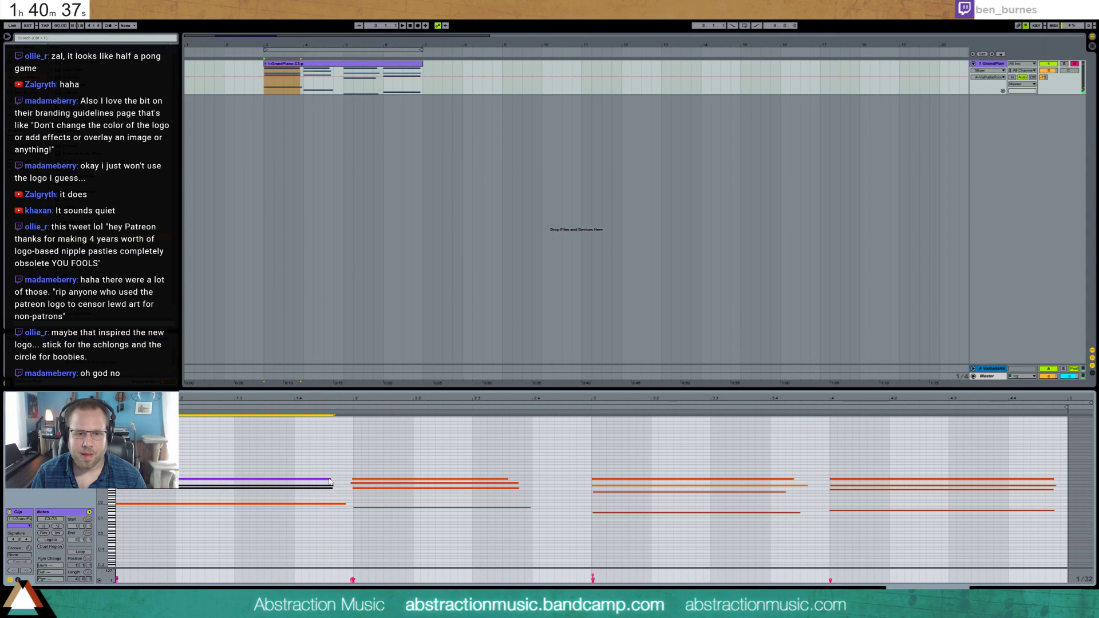
{"action": "mouse_move", "coordinate": [346, 472]}
{"action": "left_mouse_down"}
{"action": "mouse_move", "coordinate": [532, 511]}
{"action": "mouse_move", "coordinate": [567, 478]}
{"action": "left_mouse_up"}
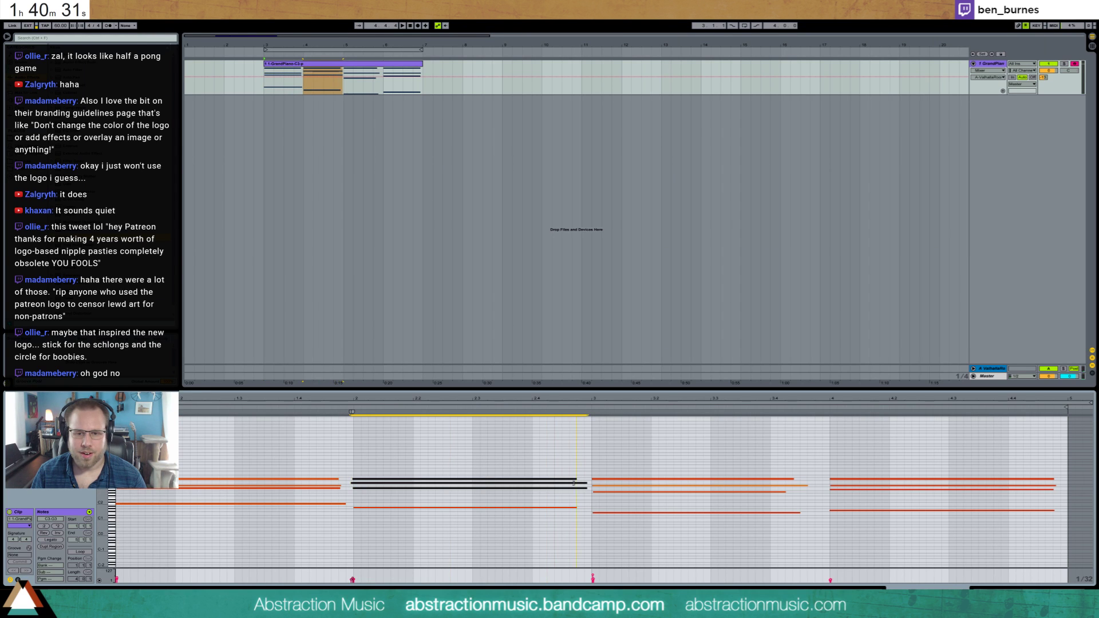
{"action": "left_click", "coordinate": [695, 538]}
{"action": "key", "text": "shift+Tab"}
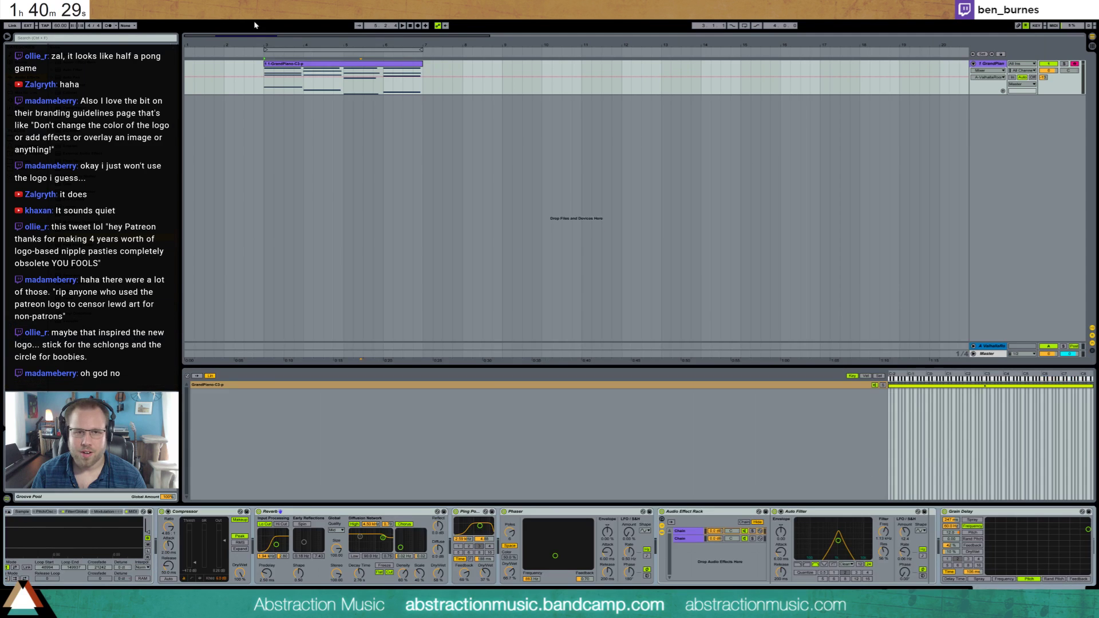
- Group the grand piano Sampler into an Instrument Rack and add Operator as a second chain
{"action": "left_click", "coordinate": [346, 66]}
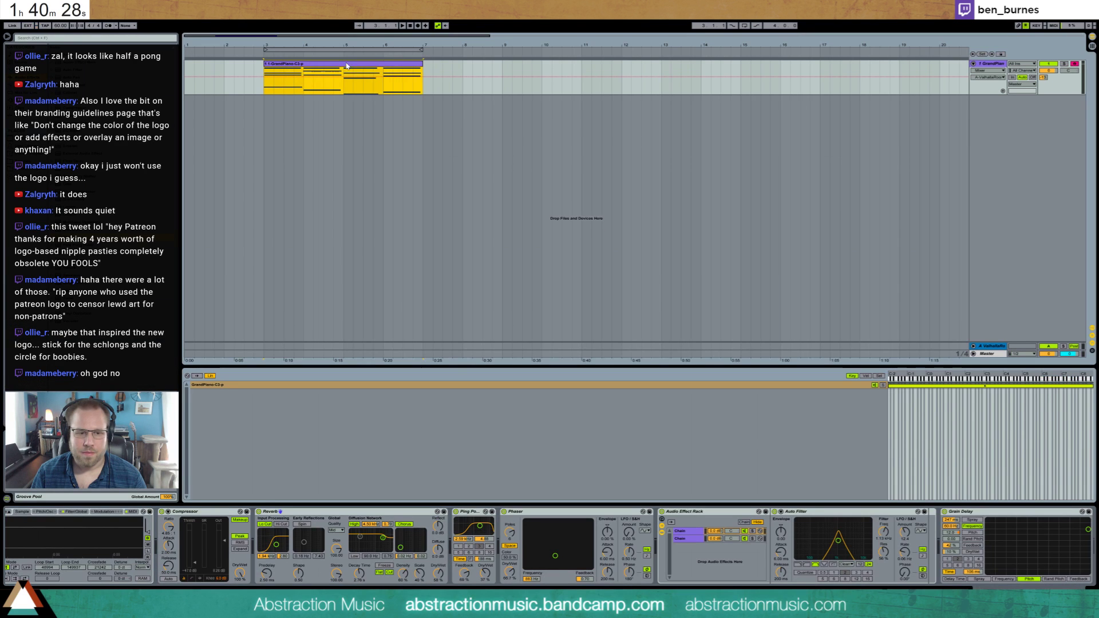
{"action": "left_click", "coordinate": [1023, 587]}
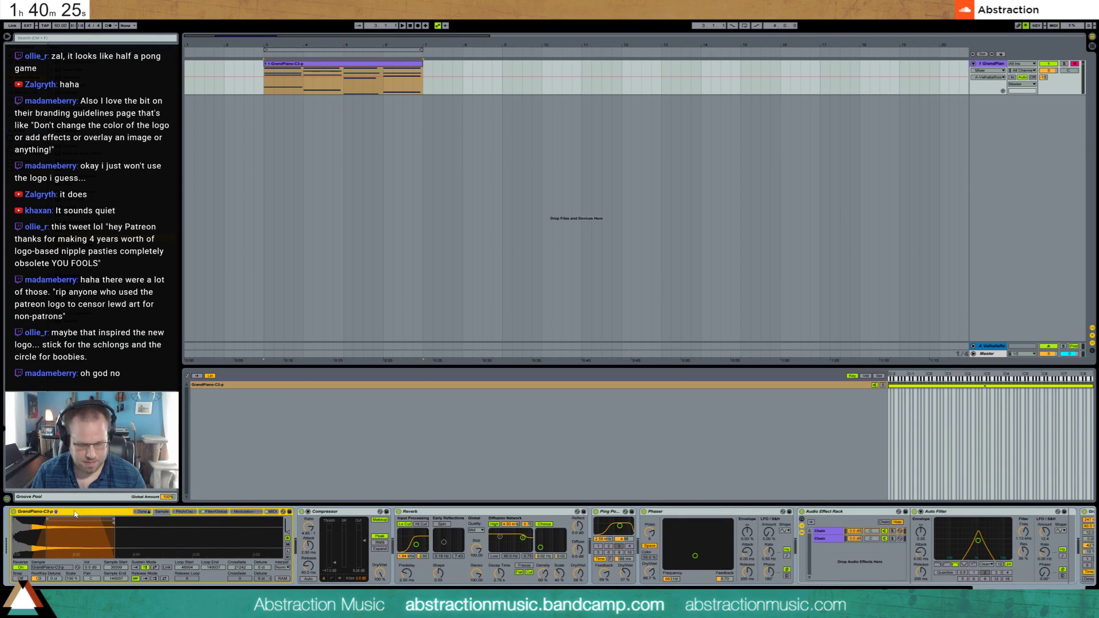
{"action": "key", "text": "ctrl+g"}
{"action": "left_click", "coordinate": [14, 527]}
{"action": "right_click", "coordinate": [64, 550]}
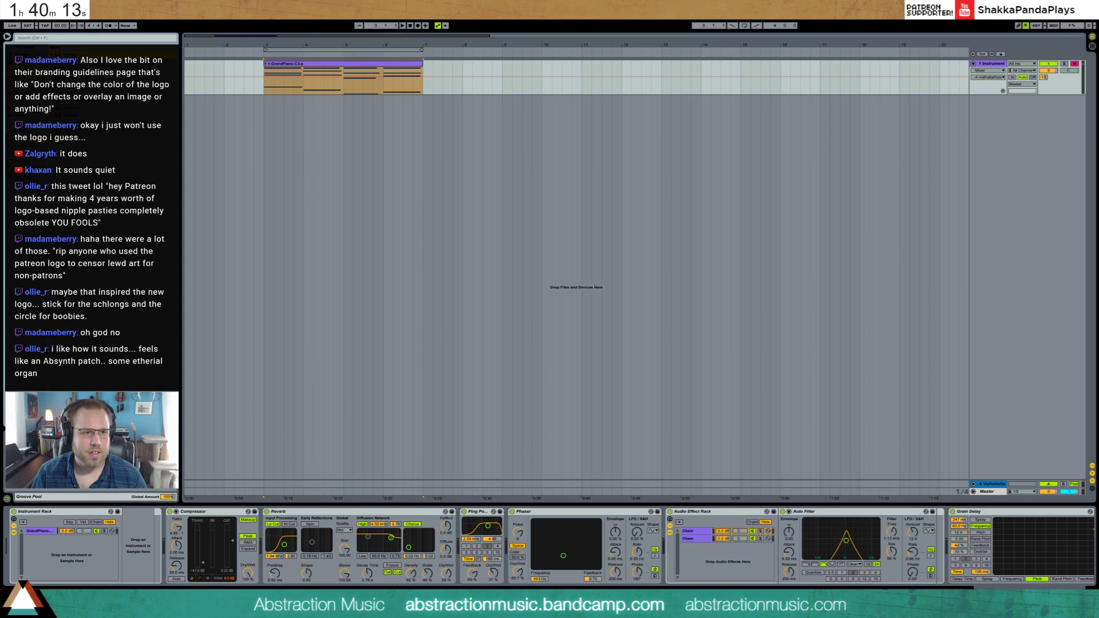
{"action": "left_click_drag", "start_coordinate": [173, 509], "coordinate": [135, 550]}
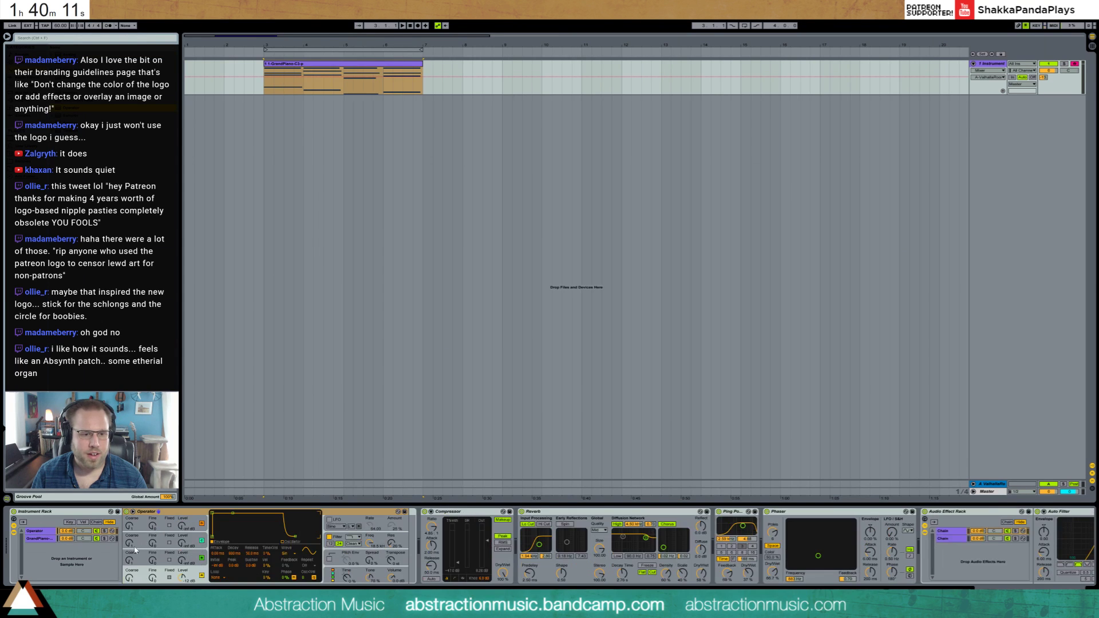
- Change the waveform of Operator's oscillator A and adjust Operator's output volume
{"action": "left_click", "coordinate": [287, 554]}
{"action": "left_click", "coordinate": [306, 488]}
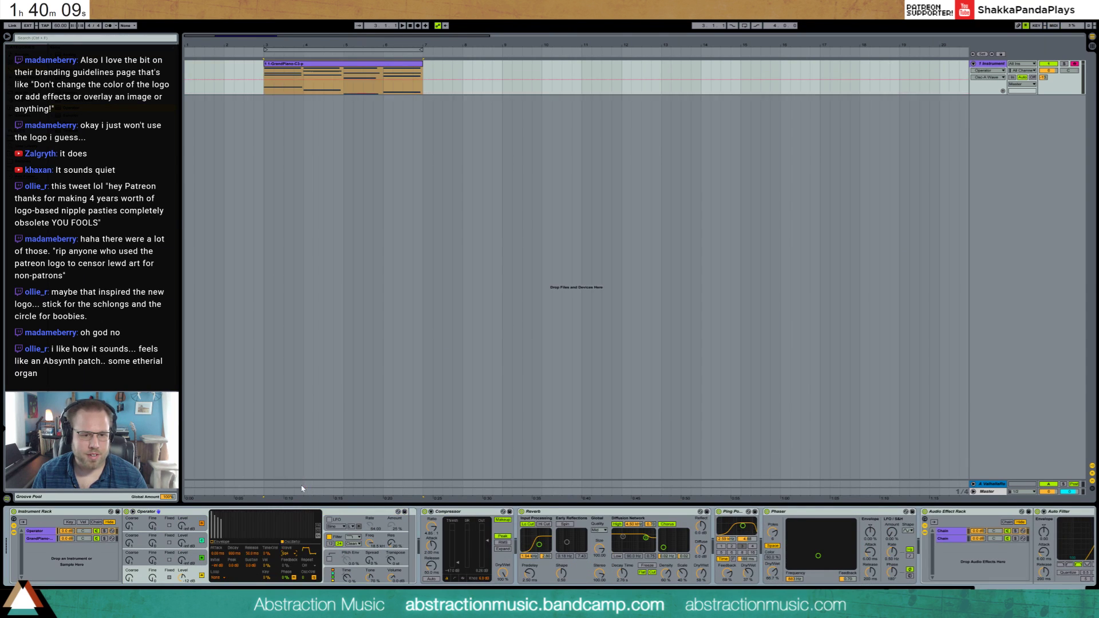
{"action": "left_click", "coordinate": [394, 575]}
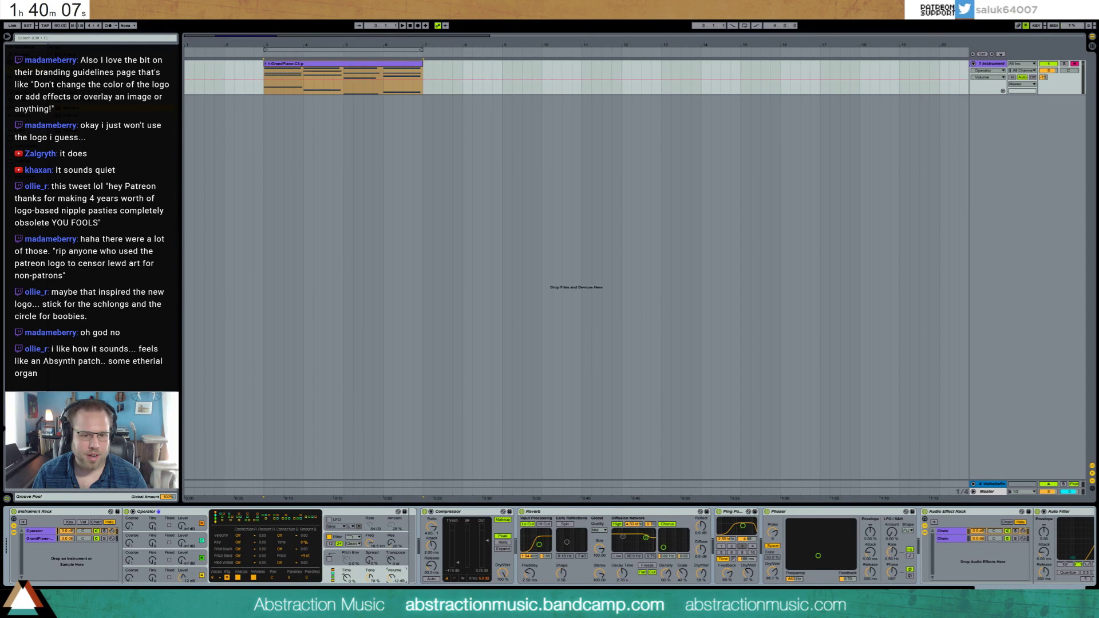
- During playback, rebalance the Operator chain's volume and reshape Operator's sound with a lower oscillator A sustain and more Spread
{"action": "left_click", "coordinate": [66, 543]}
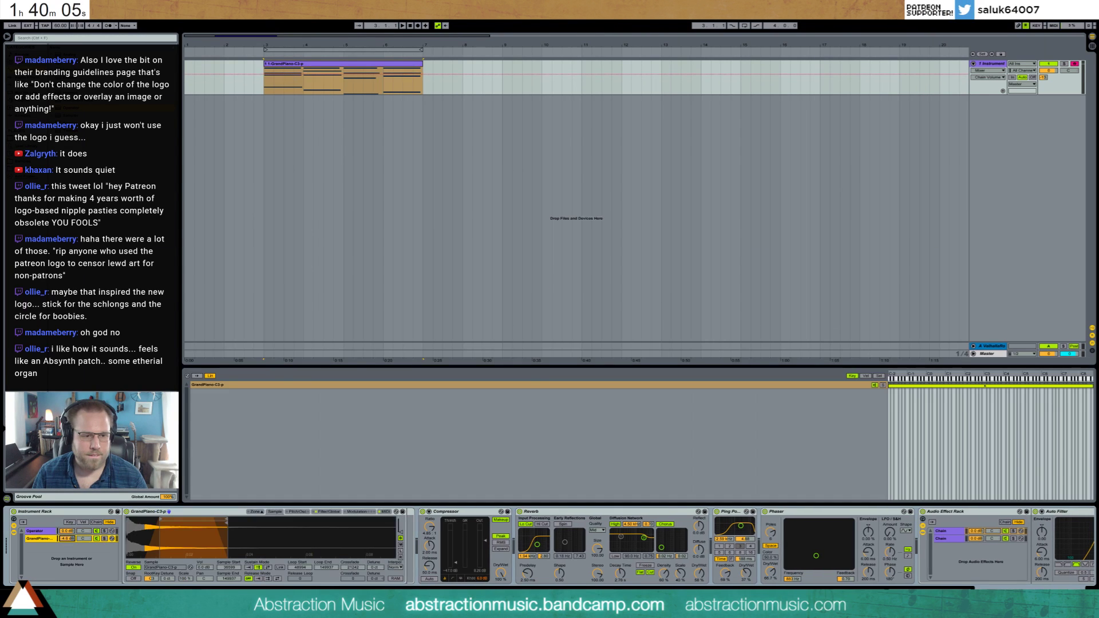
{"action": "left_click", "coordinate": [62, 531]}
{"action": "key", "text": "space"}
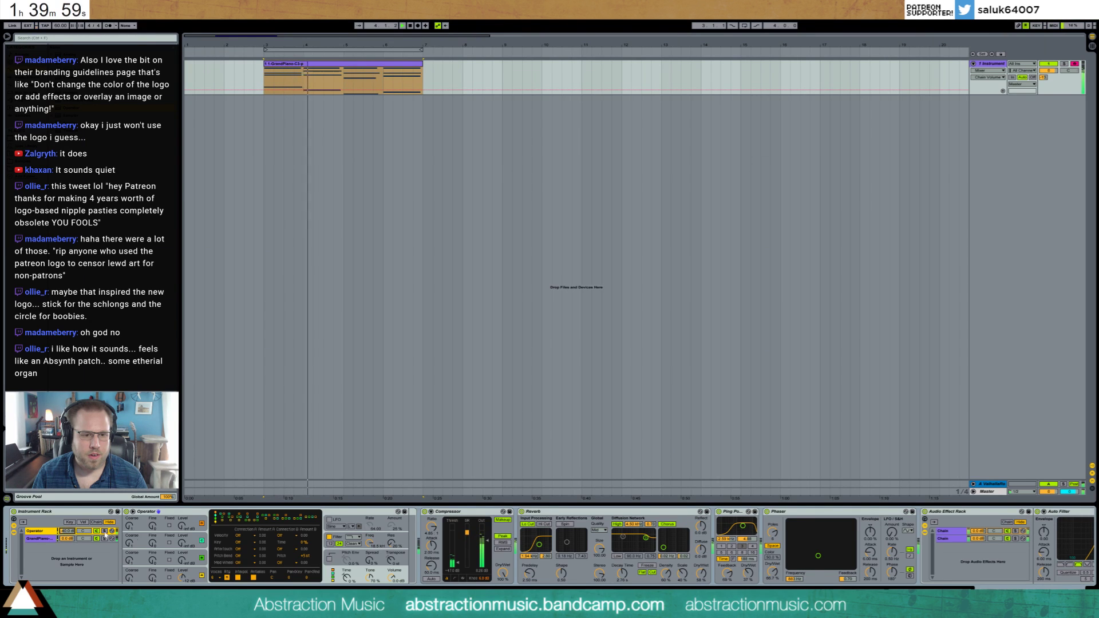
{"action": "left_click", "coordinate": [182, 526]}
{"action": "left_click", "coordinate": [222, 541]}
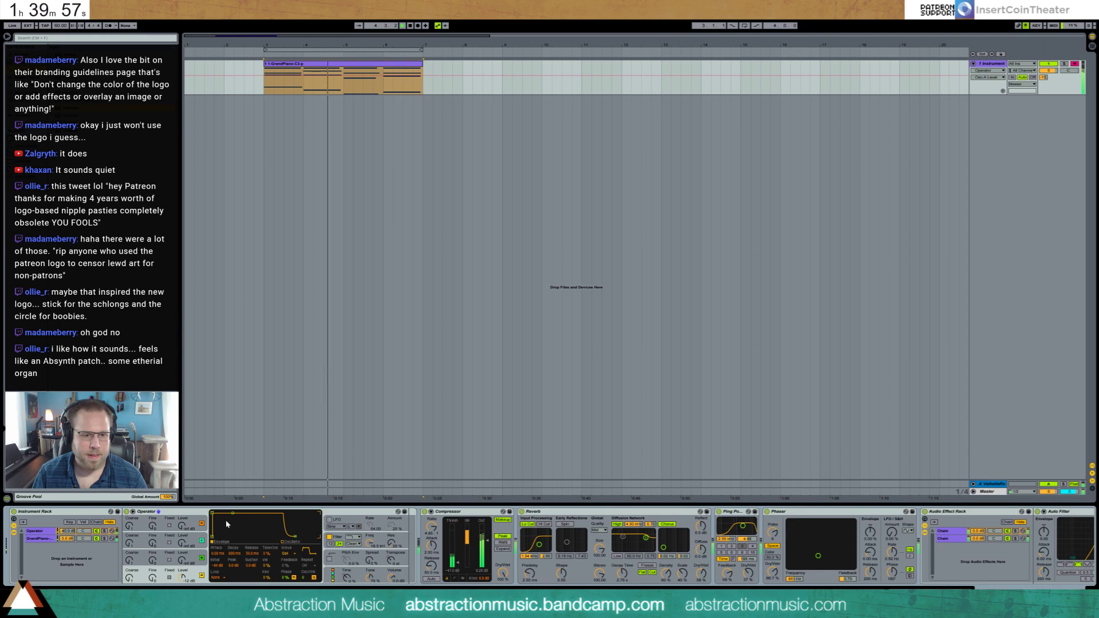
{"action": "left_click_drag", "start_coordinate": [80, 531], "coordinate": [80, 517]}
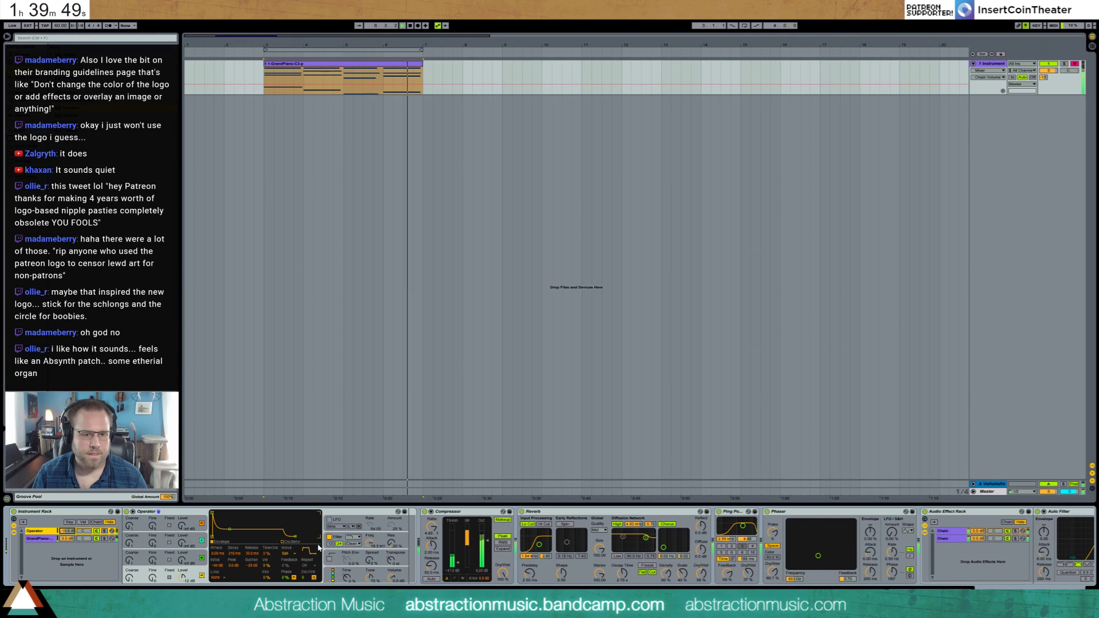
{"action": "left_click_drag", "start_coordinate": [370, 560], "coordinate": [370, 548]}
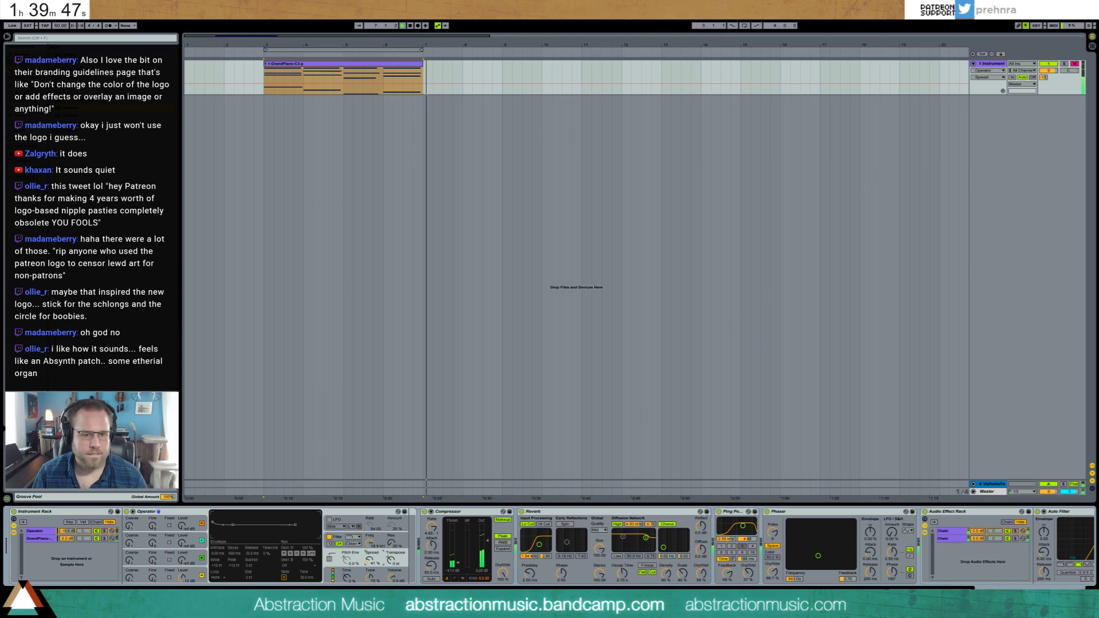
- Loop the four-chord clip's range and readjust the Operator chain's volume in the Instrument Rack
{"action": "left_click", "coordinate": [414, 72]}
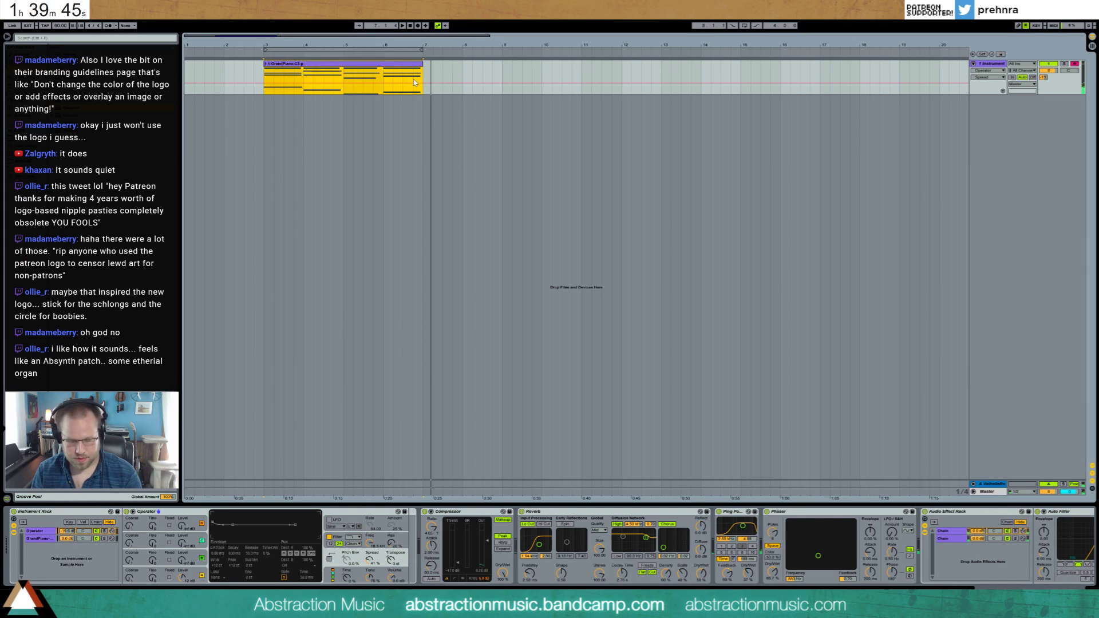
{"action": "key", "text": "ctrl+l"}
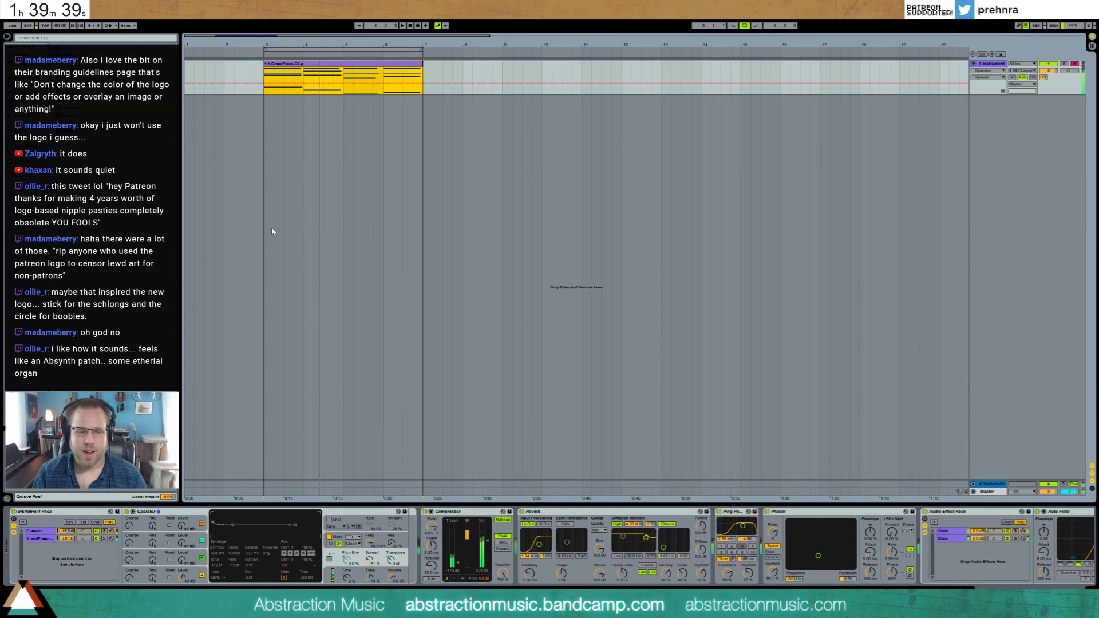
{"action": "left_click_drag", "start_coordinate": [67, 532], "coordinate": [67, 526]}
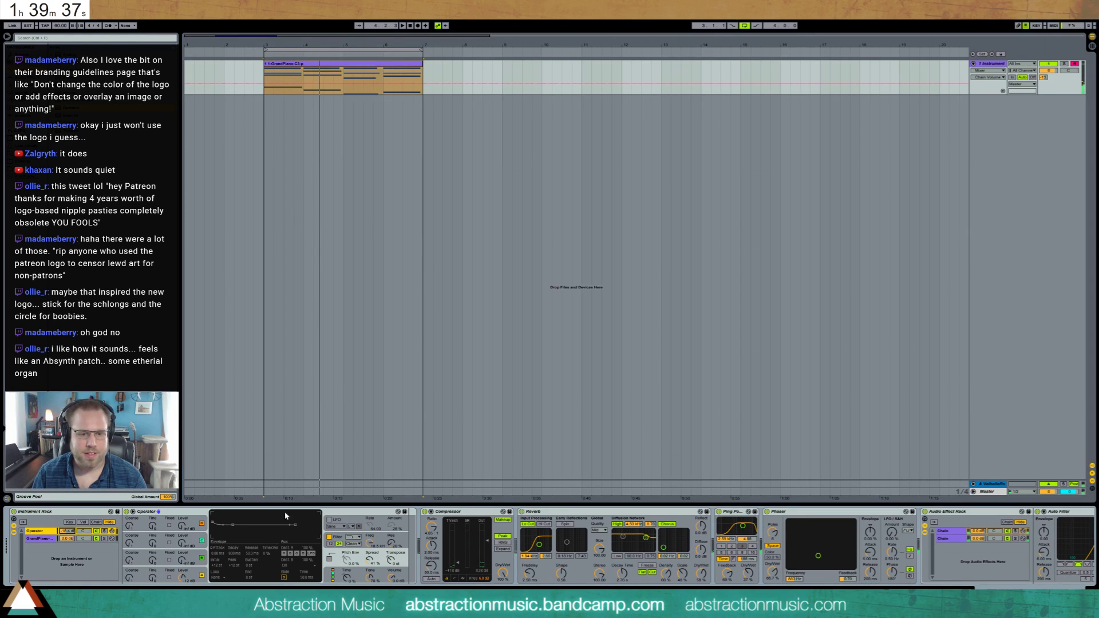
{"action": "scroll", "coordinate": [549, 546], "scroll_direction": "right", "scroll_amount": 5}
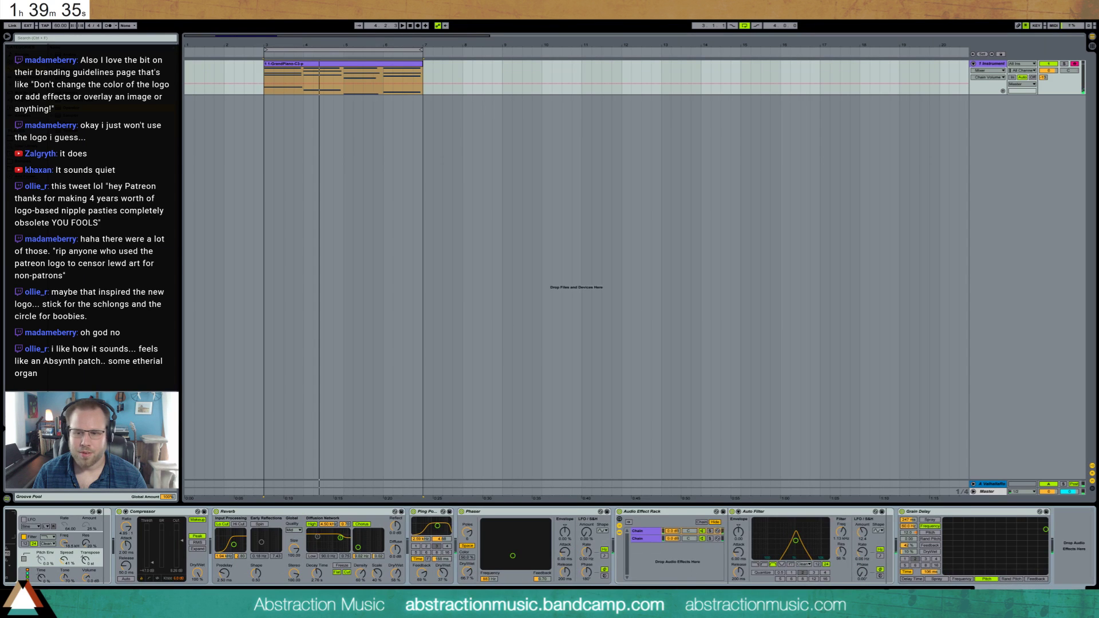
{"action": "key", "text": "ctrl+s"}
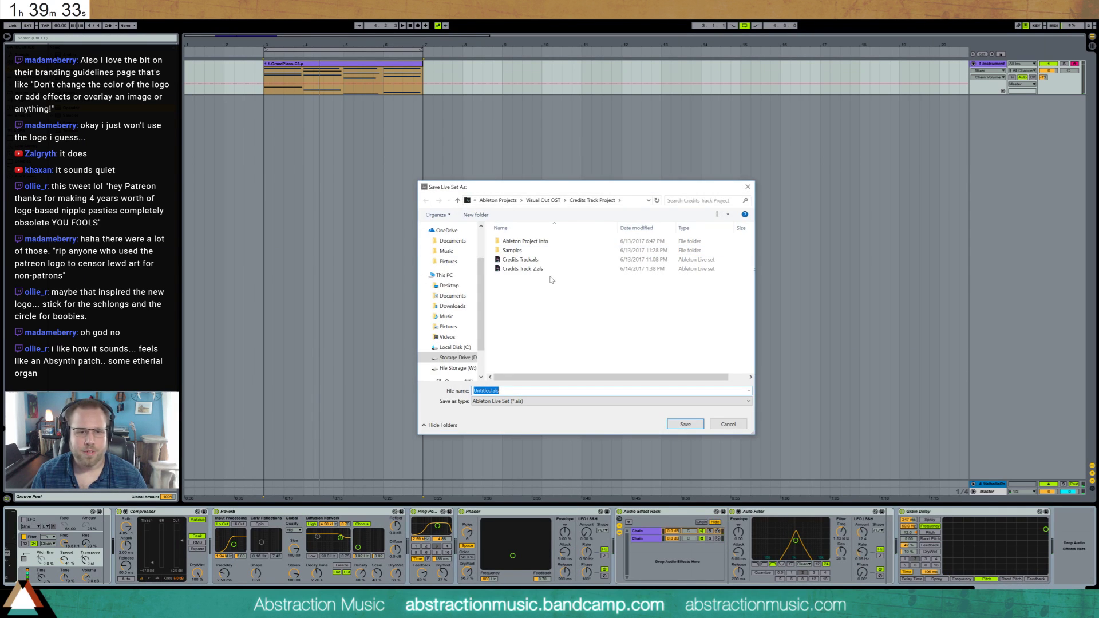
{"action": "key", "text": "Escape"}
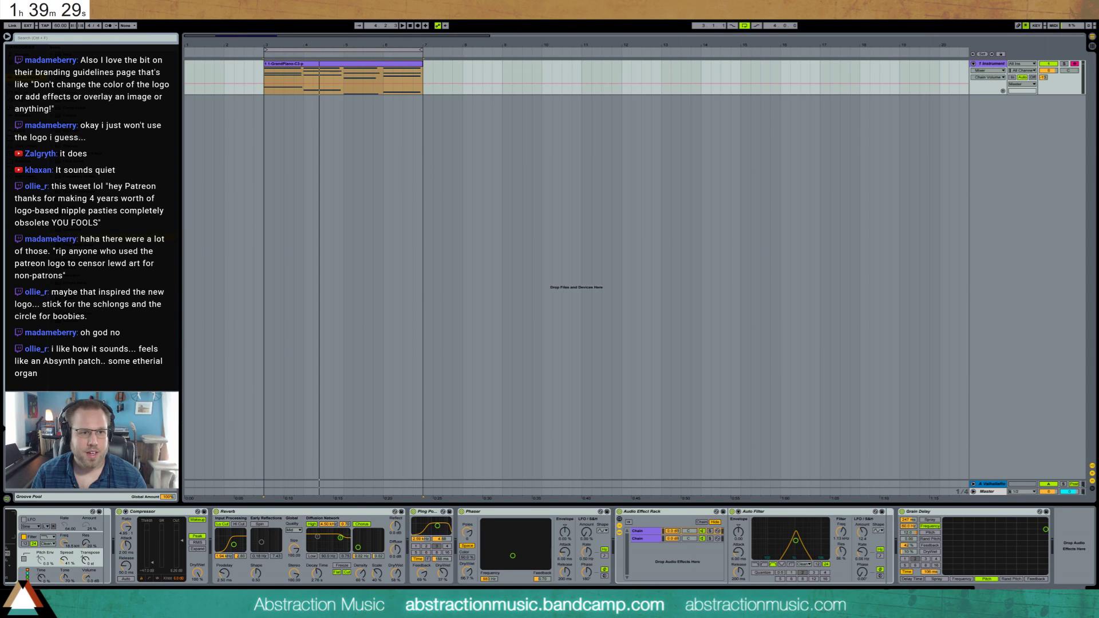
- Insert EQ Eight between the Compressor and the Reverb on the layered pad track
{"action": "left_click_drag", "start_coordinate": [1094, 553], "coordinate": [1078, 538]}
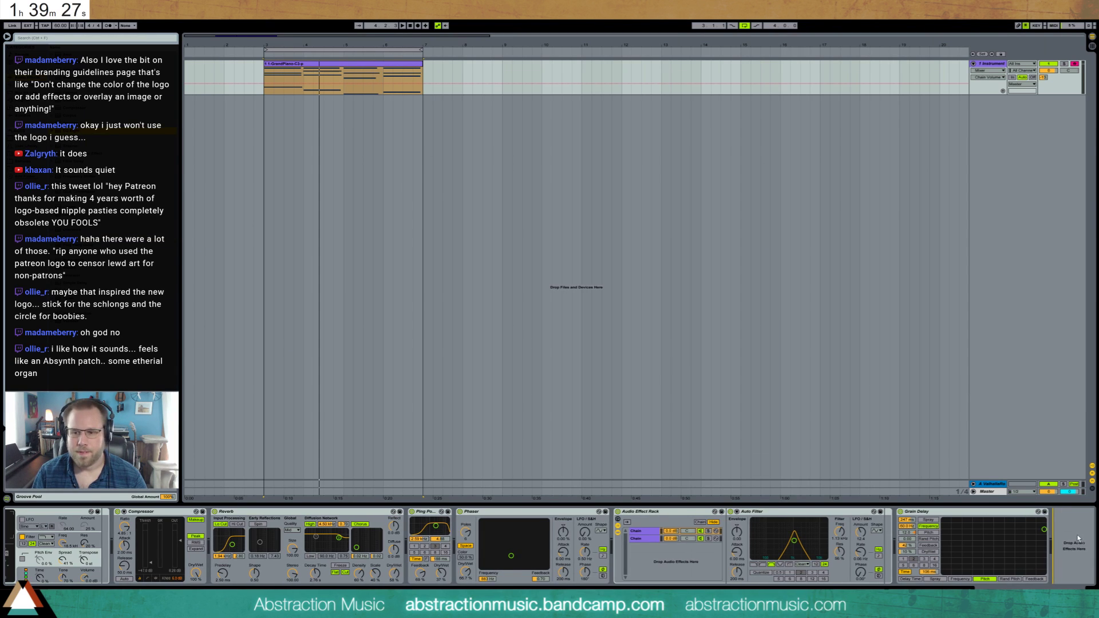
{"action": "left_click_drag", "start_coordinate": [985, 547], "coordinate": [283, 559]}
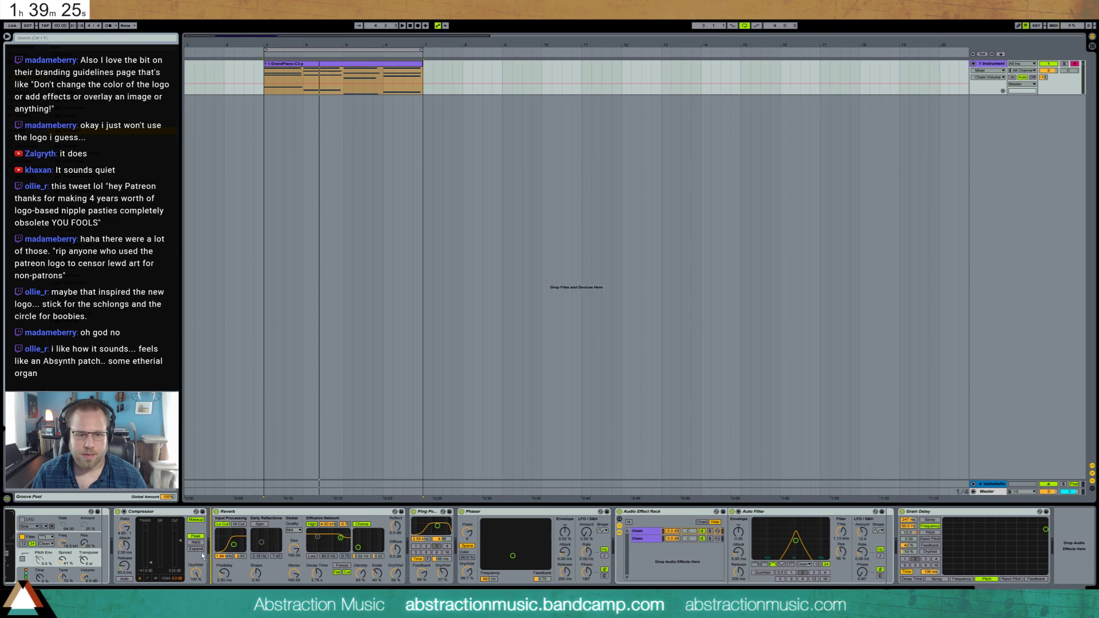
{"action": "left_click_drag", "start_coordinate": [215, 535], "coordinate": [262, 529]}
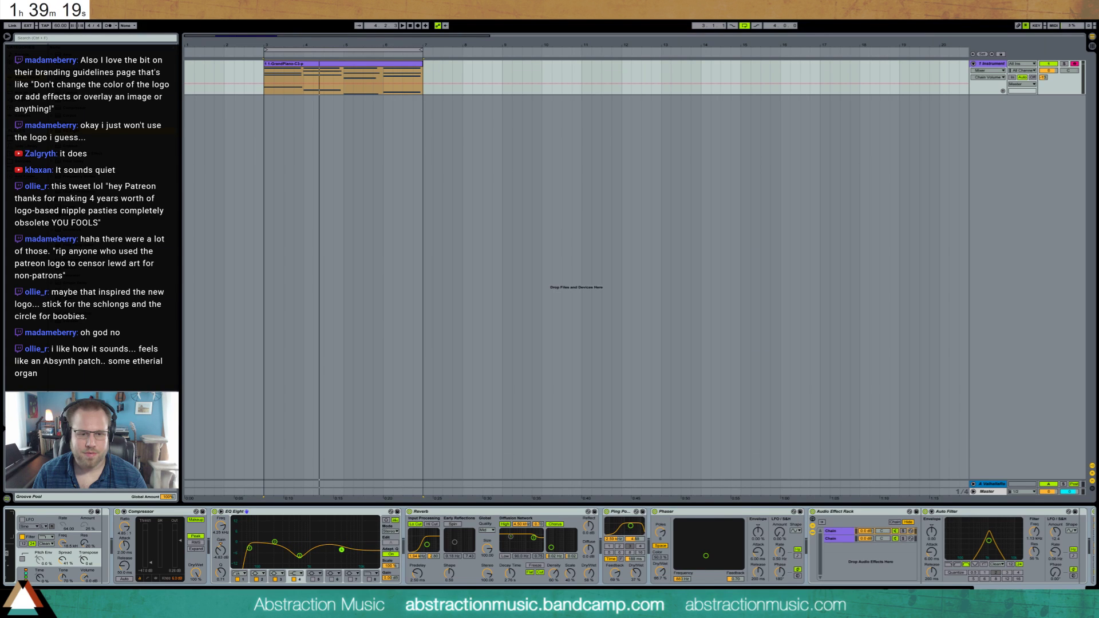
- Shape the pad's EQ Eight curve during playback, cutting with bands 3 and 4 and switching band 2 off
{"action": "key", "text": "space"}
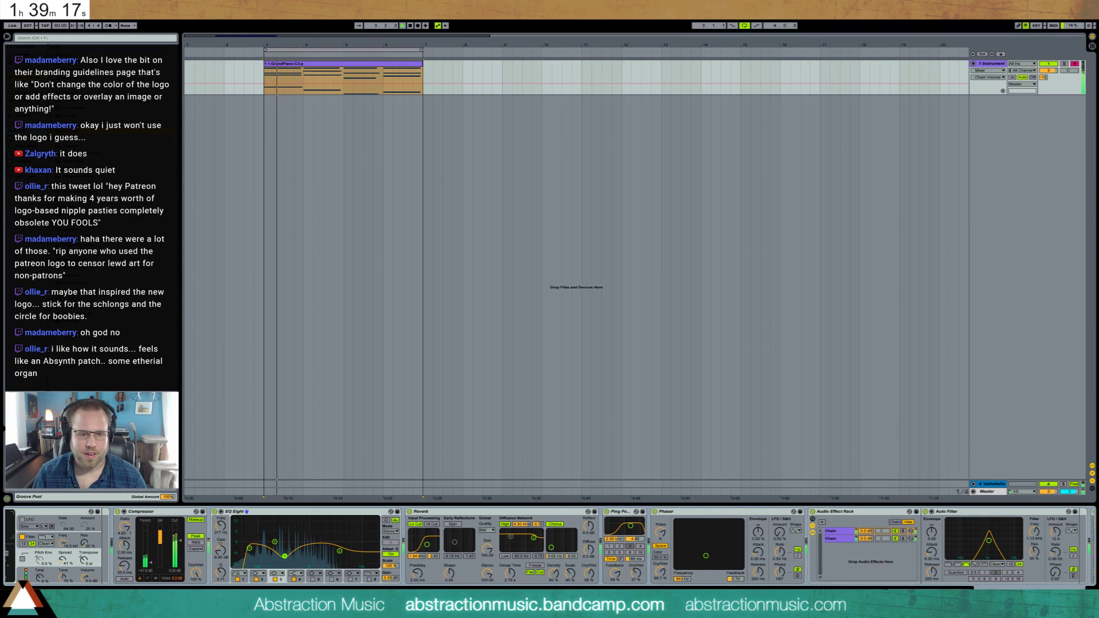
{"action": "left_click_drag", "start_coordinate": [344, 556], "coordinate": [276, 541]}
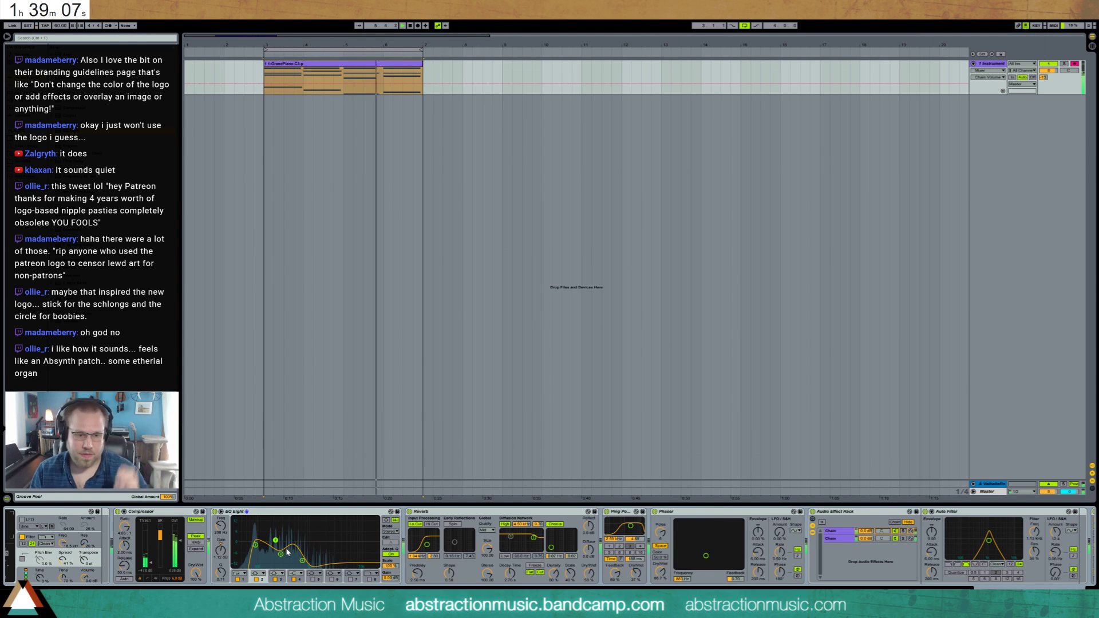
{"action": "left_click", "coordinate": [256, 579]}
{"action": "left_click", "coordinate": [276, 579]}
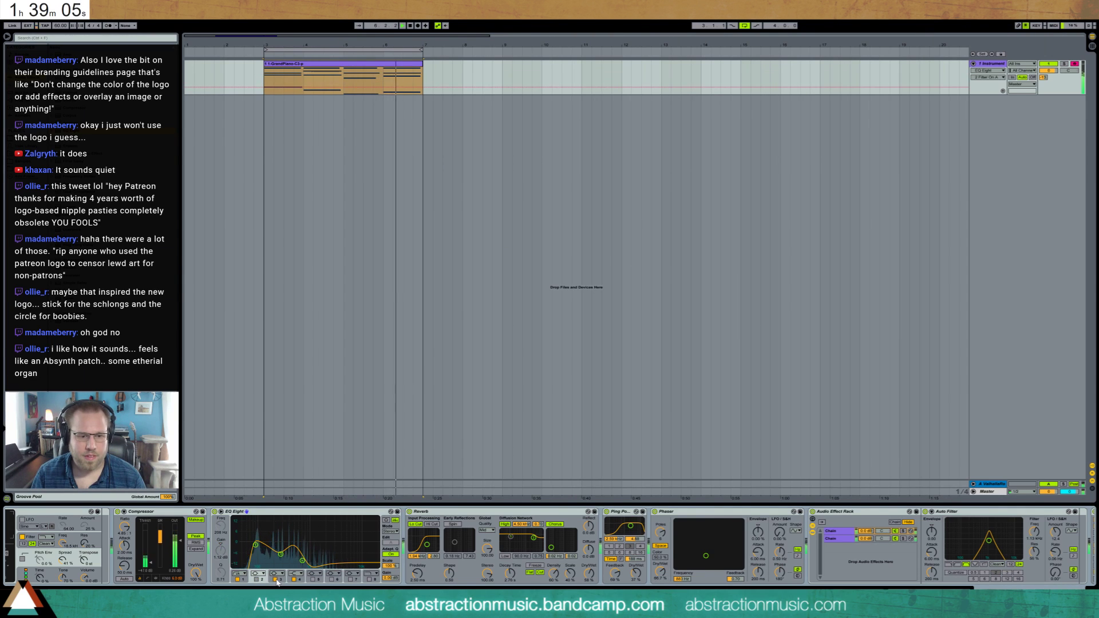
{"action": "left_click", "coordinate": [275, 580]}
{"action": "left_click", "coordinate": [300, 559]}
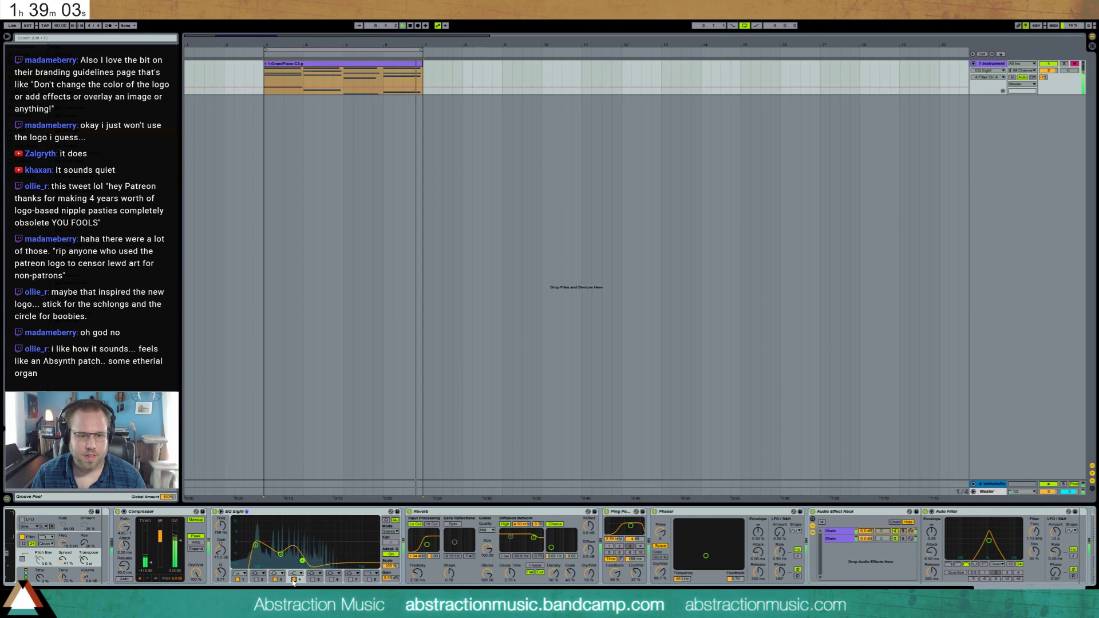
{"action": "left_click_drag", "start_coordinate": [297, 559], "coordinate": [286, 553]}
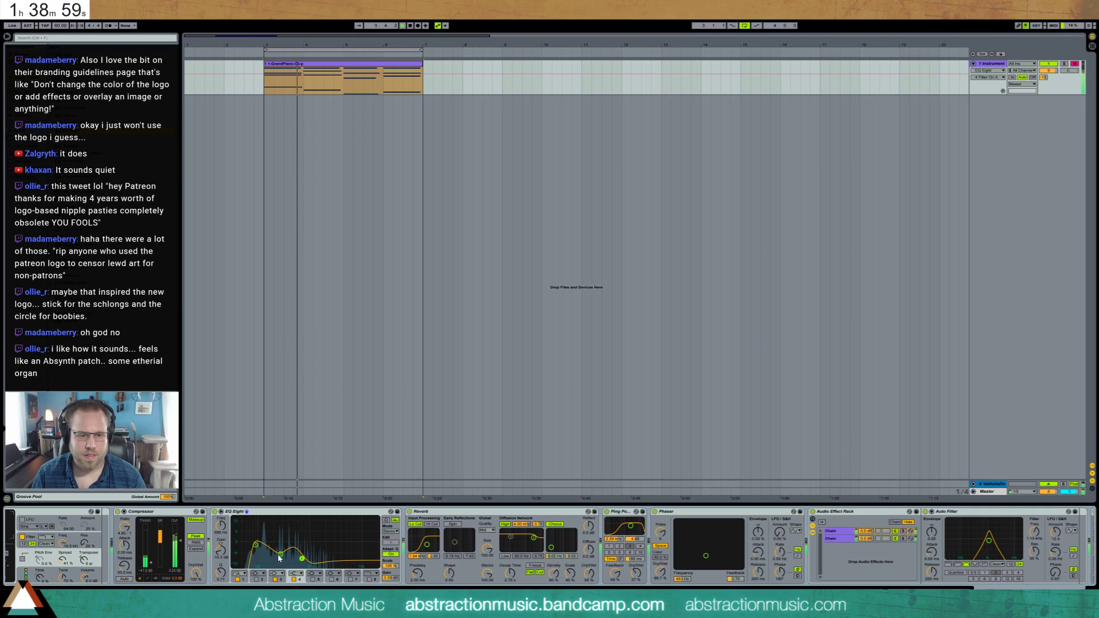
{"action": "left_click_drag", "start_coordinate": [301, 558], "coordinate": [303, 557]}
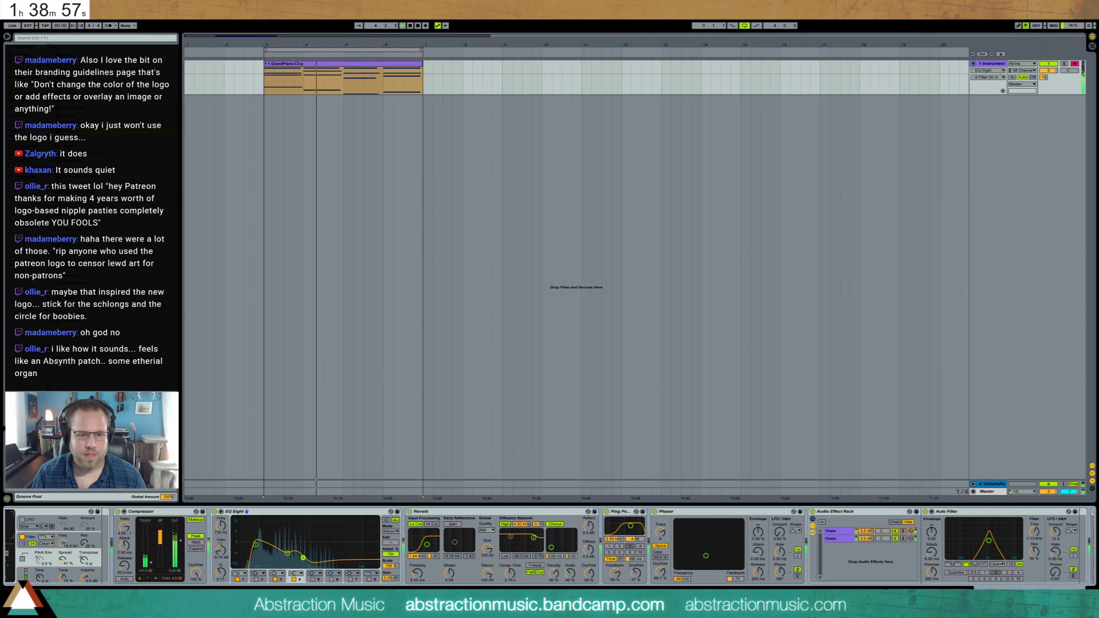
- Choose a harmonically richer waveform for Operator's oscillator B and adjust its level and its coarse and fine tuning
{"action": "scroll", "coordinate": [64, 521], "scroll_direction": "up", "scroll_amount": 5}
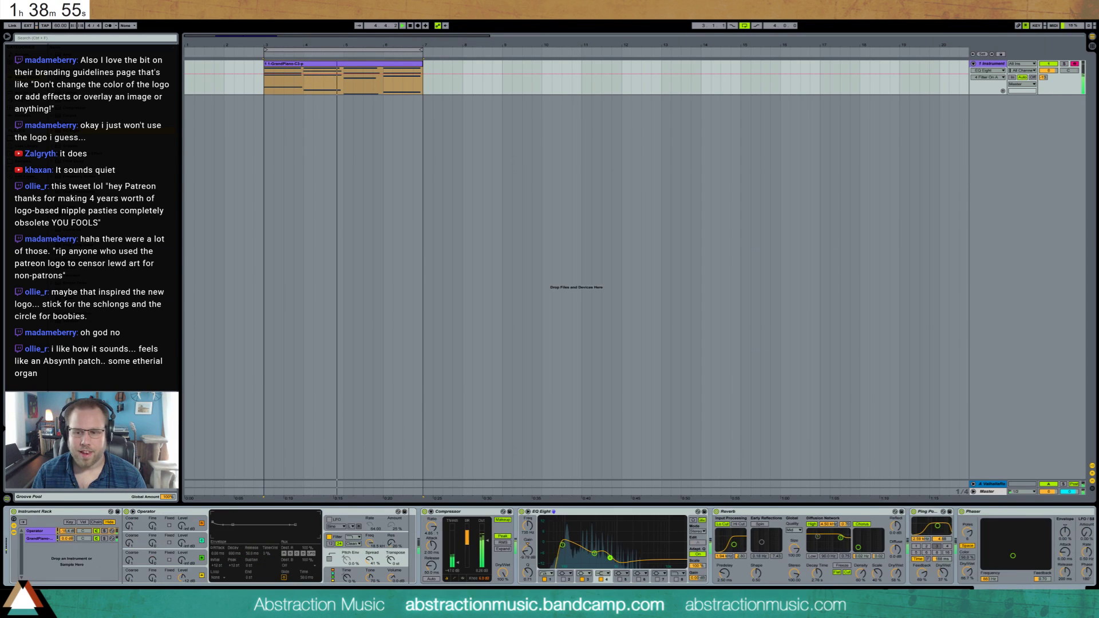
{"action": "left_click", "coordinate": [183, 559]}
{"action": "left_click", "coordinate": [286, 553]}
{"action": "left_click", "coordinate": [292, 483]}
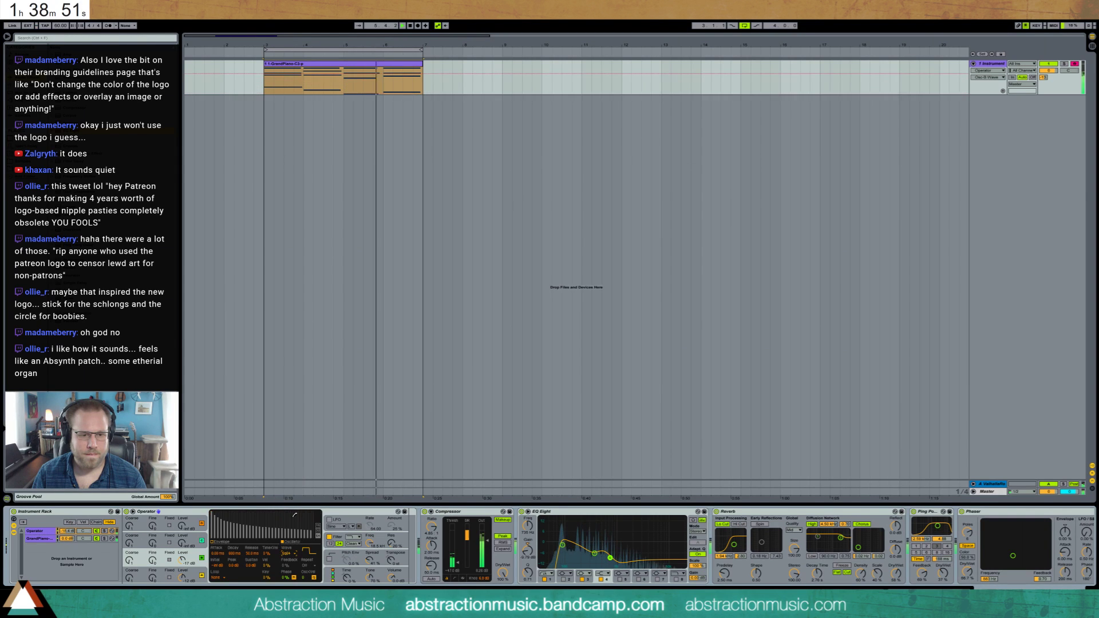
{"action": "left_click_drag", "start_coordinate": [182, 560], "coordinate": [152, 562]}
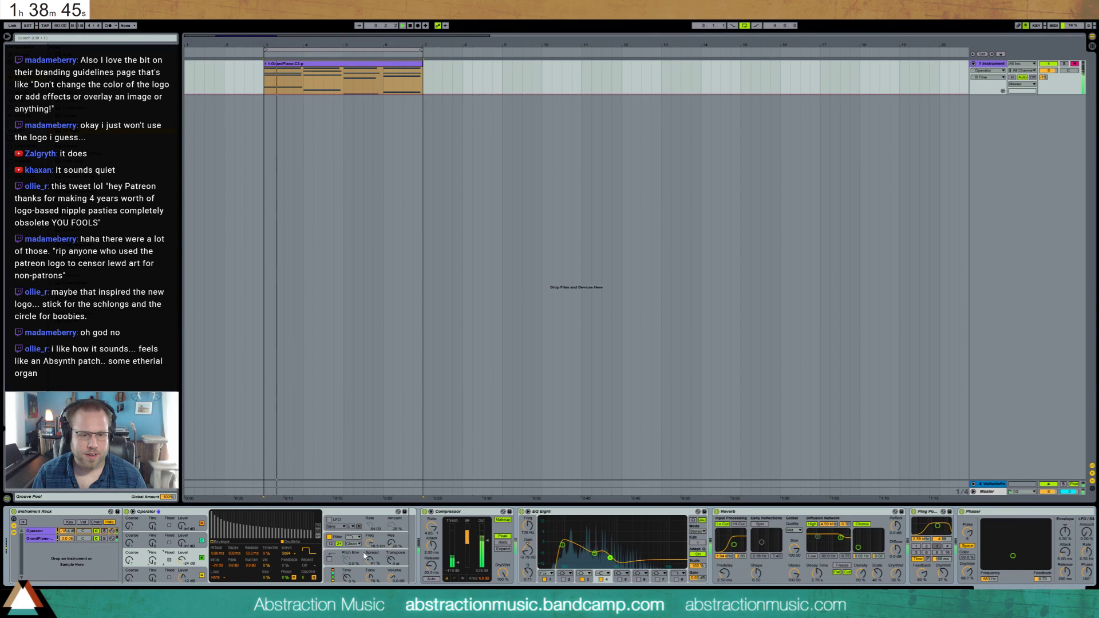
{"action": "left_click", "coordinate": [129, 561]}
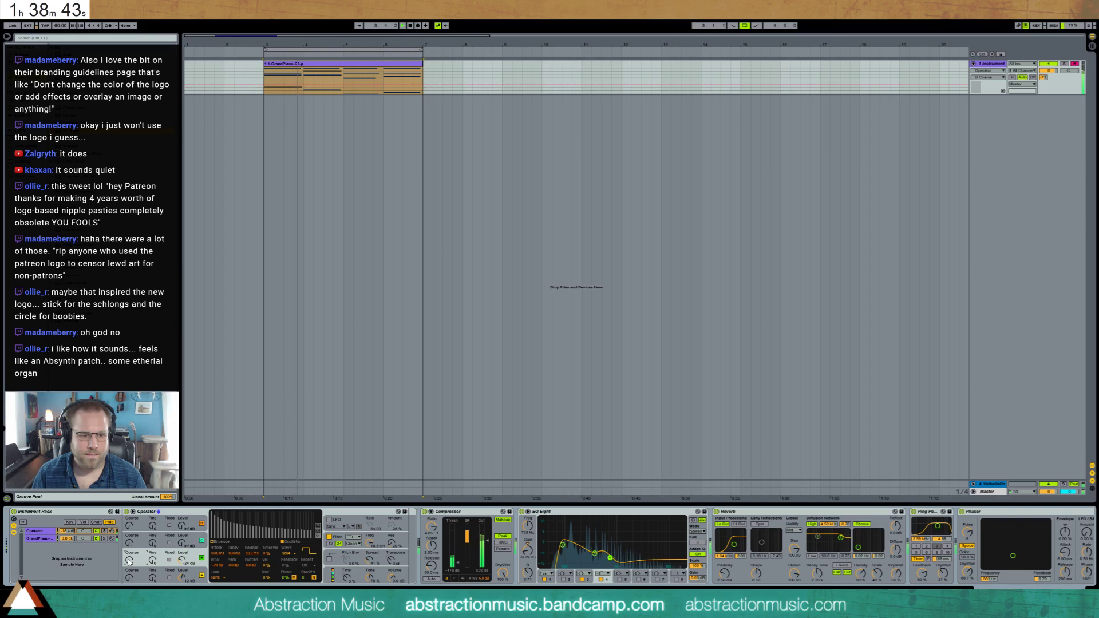
- Adjust Operator's filter frequency and resonance while the loop plays, and stop playback
{"action": "left_click", "coordinate": [369, 564]}
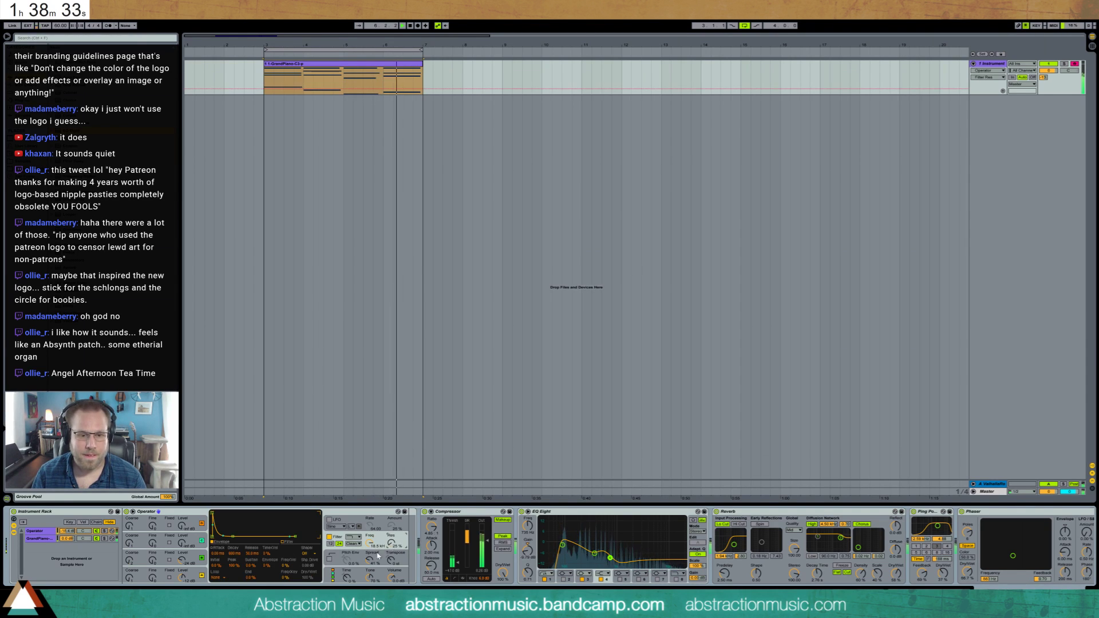
{"action": "left_click", "coordinate": [371, 544]}
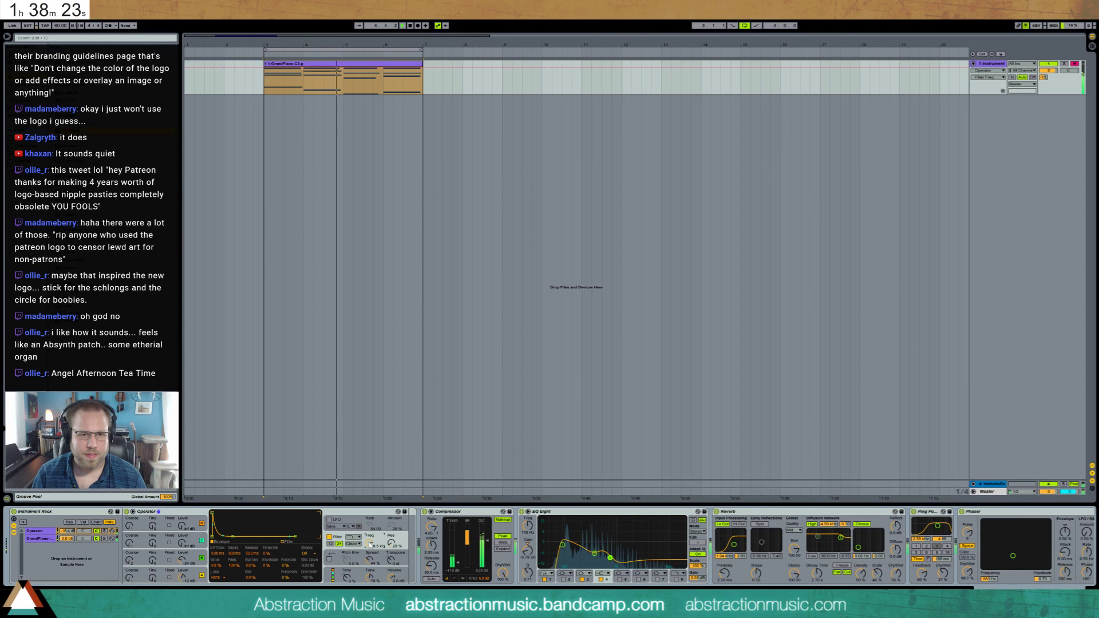
{"action": "key", "text": "space"}
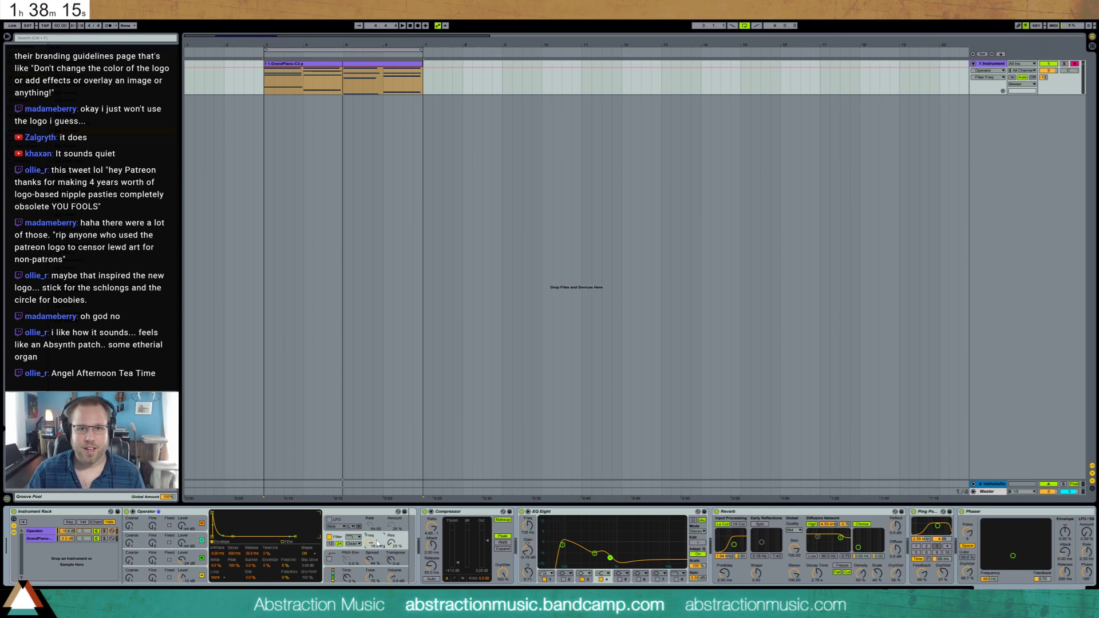
- Create a MIDI track with Analog, set oscillator 1's shape to sine, and raise the track's send to the reverb return
{"action": "left_click", "coordinate": [347, 198]}
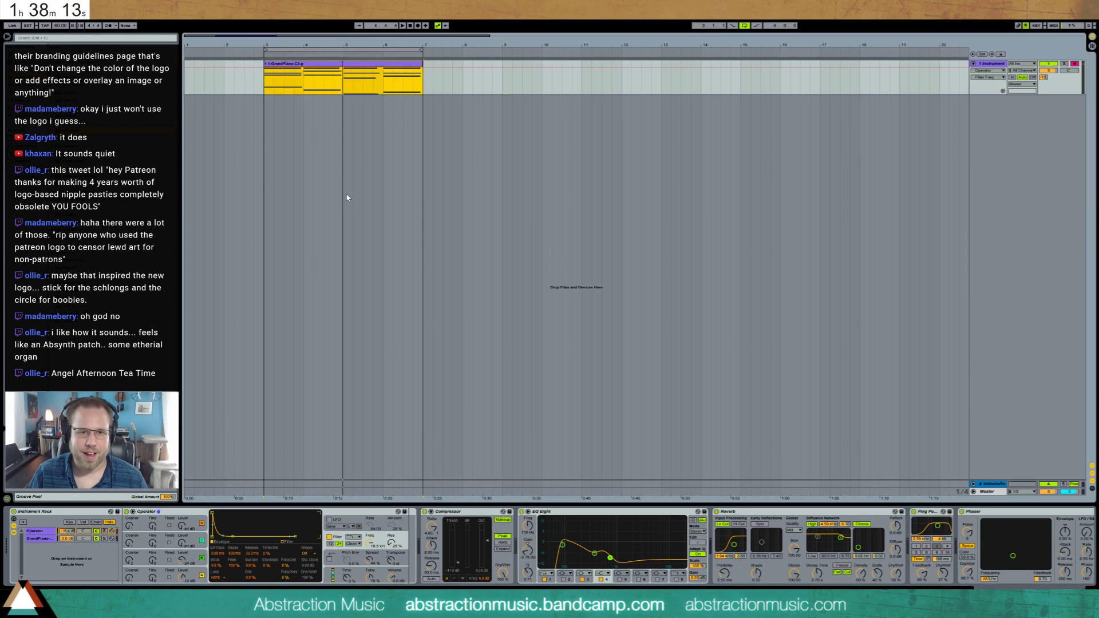
{"action": "key", "text": "ctrl+shift+t"}
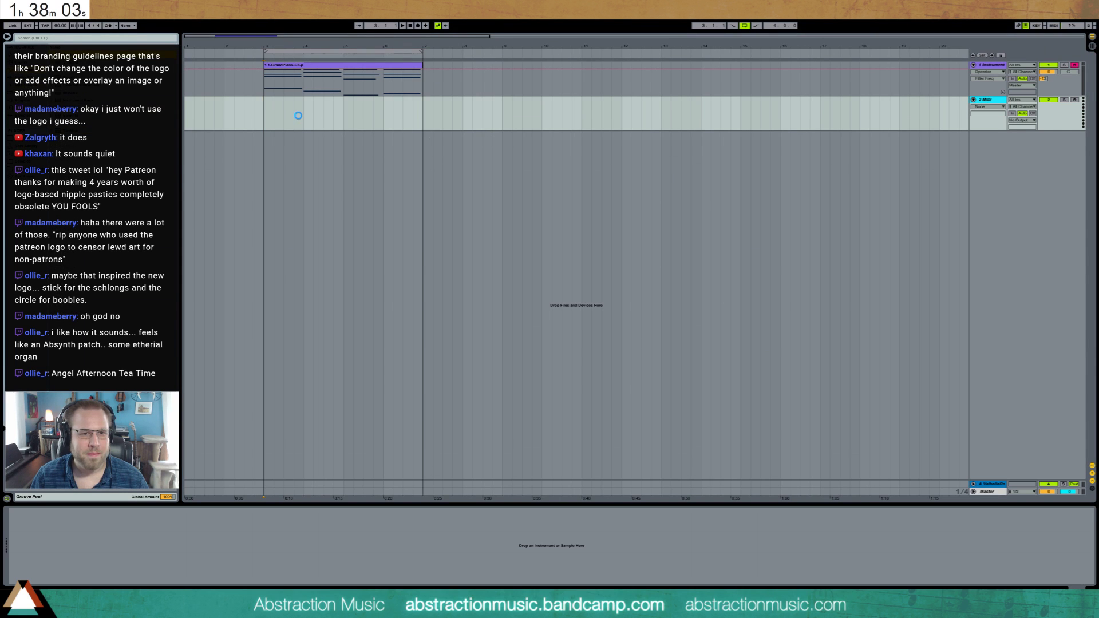
{"action": "left_click", "coordinate": [44, 525]}
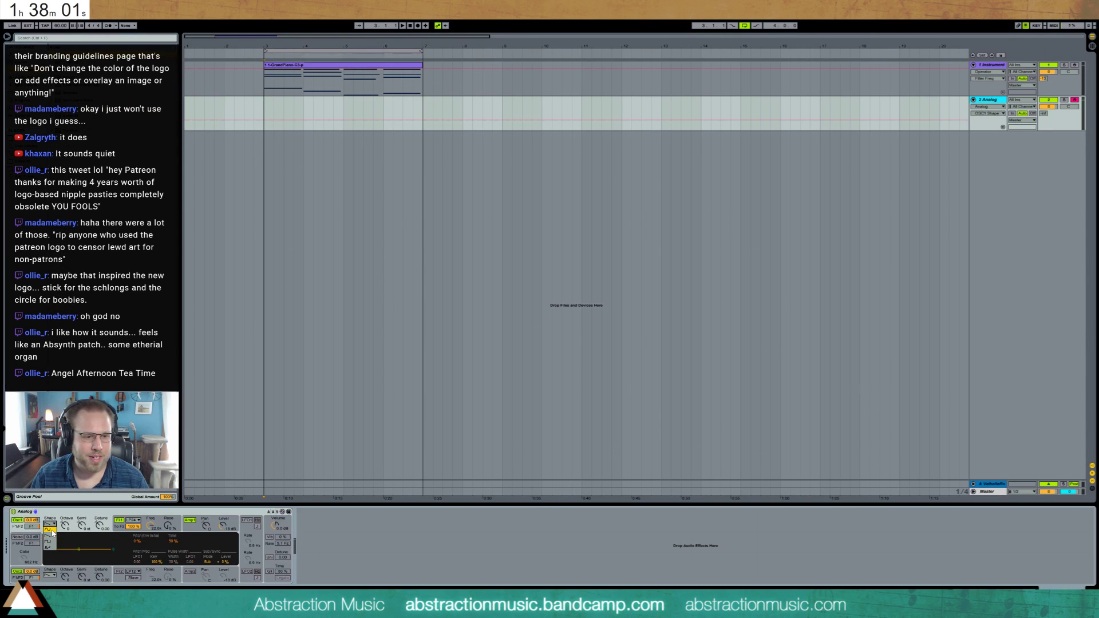
{"action": "left_click_drag", "start_coordinate": [1043, 112], "coordinate": [1043, 97]}
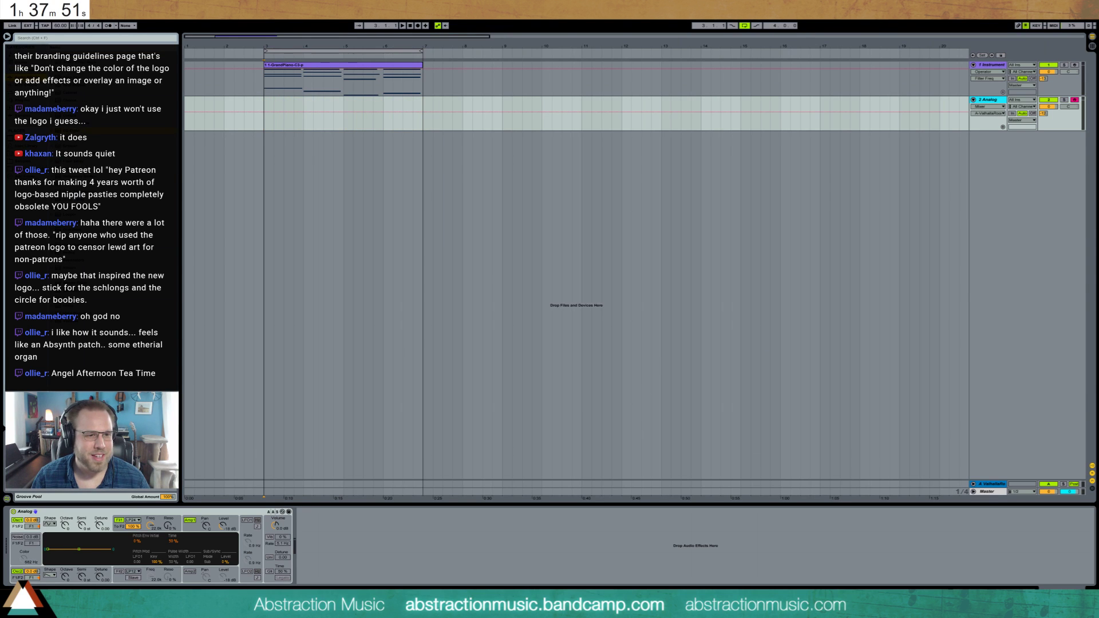
- Add a Ping Pong Delay after Analog and adjust its feedback, dry/wet mix and beat delay
{"action": "left_click_drag", "start_coordinate": [446, 566], "coordinate": [377, 563]}
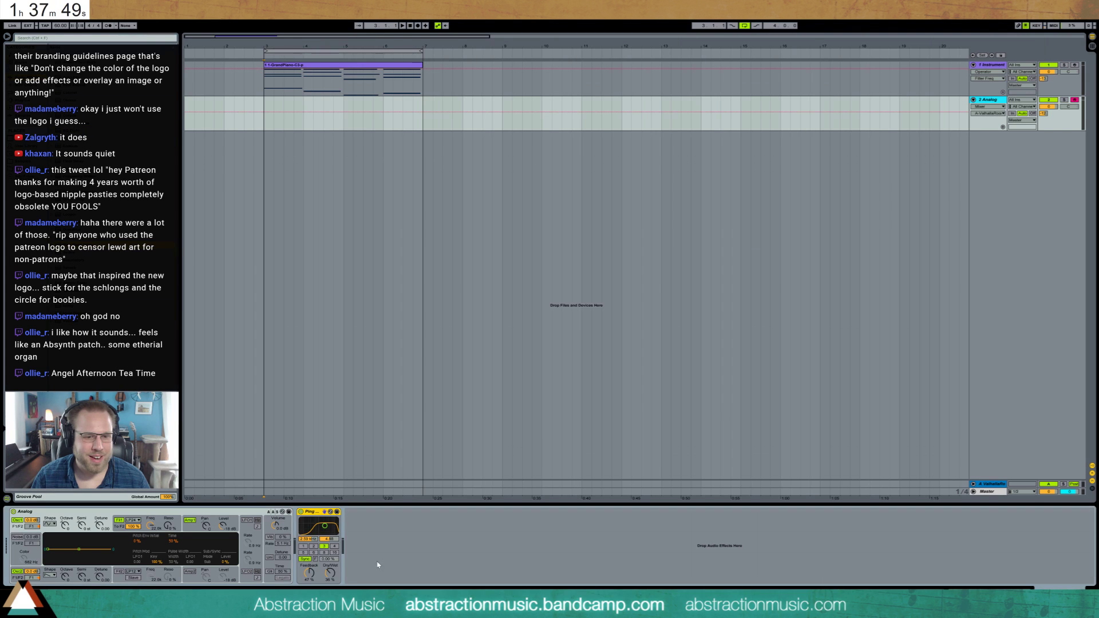
{"action": "left_click_drag", "start_coordinate": [310, 576], "coordinate": [310, 568]}
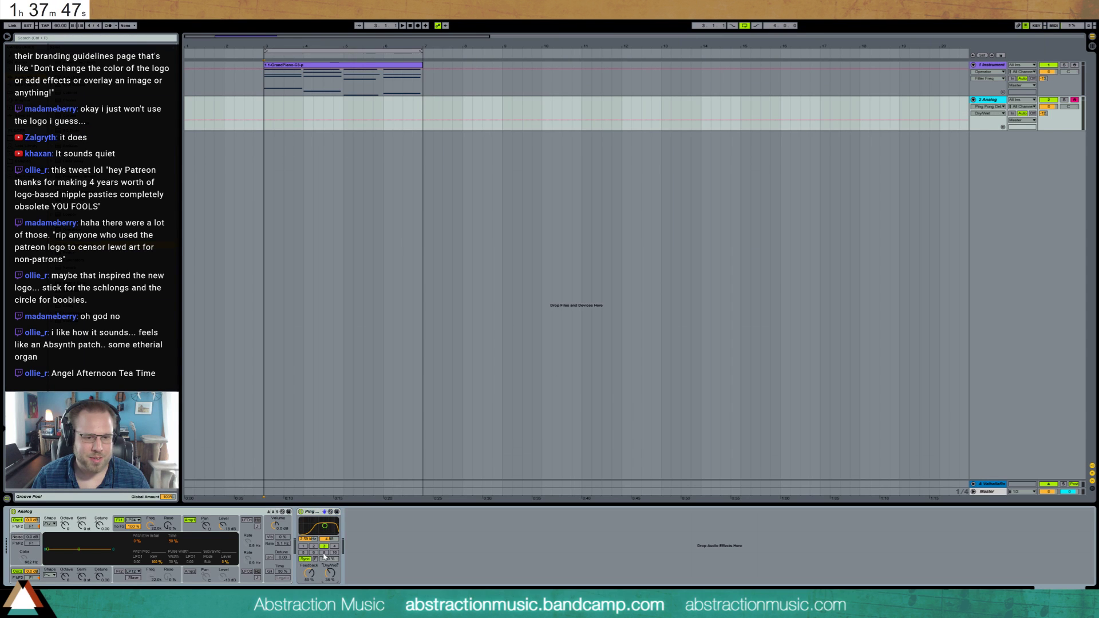
{"action": "left_click", "coordinate": [307, 553]}
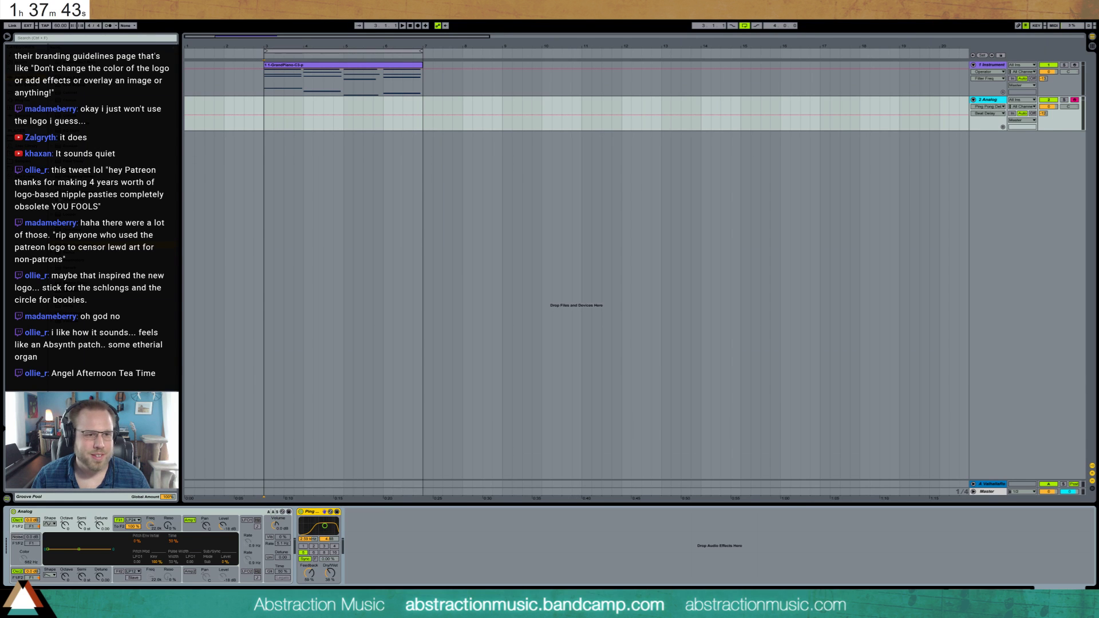
- Insert a Reverb between Analog and the Ping Pong Delay and lengthen its decay time
{"action": "left_click_drag", "start_coordinate": [85, 229], "coordinate": [297, 547]}
{"action": "left_click_drag", "start_coordinate": [401, 573], "coordinate": [402, 567]}
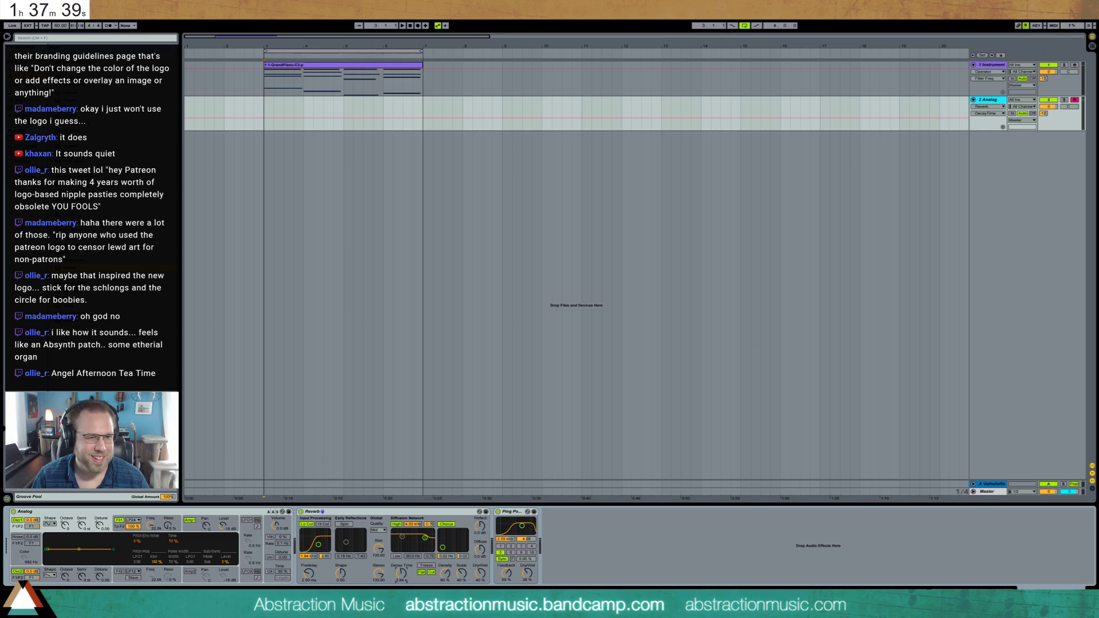
- Adjust Analog's vibrato amount, delay and fade-in time
{"action": "left_click", "coordinate": [19, 571]}
{"action": "left_click_drag", "start_coordinate": [277, 535], "coordinate": [277, 500]}
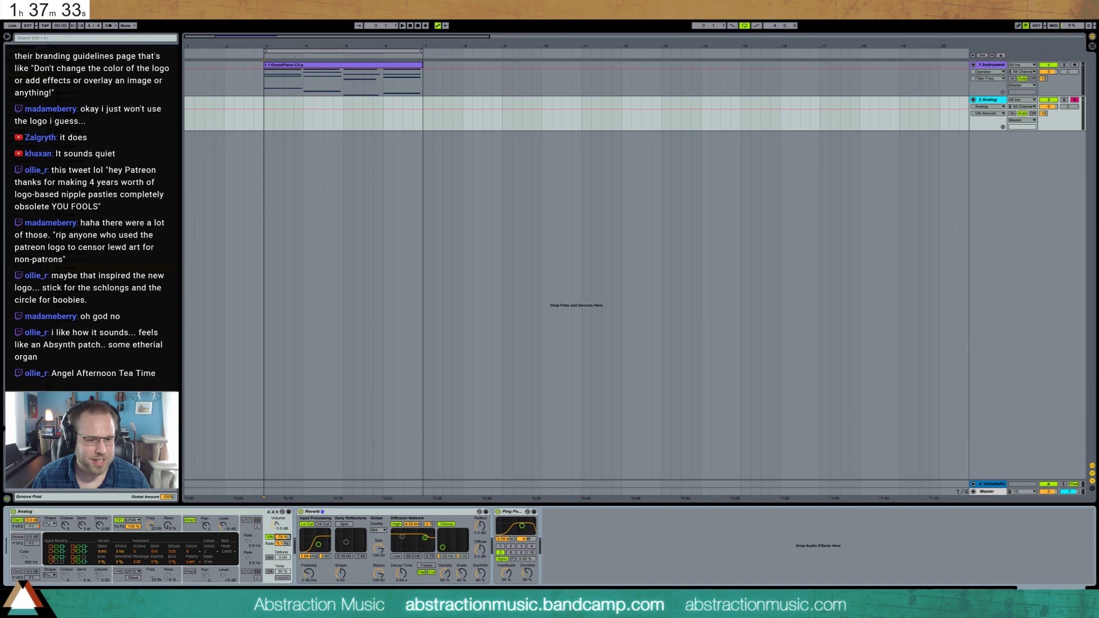
{"action": "left_click", "coordinate": [283, 544]}
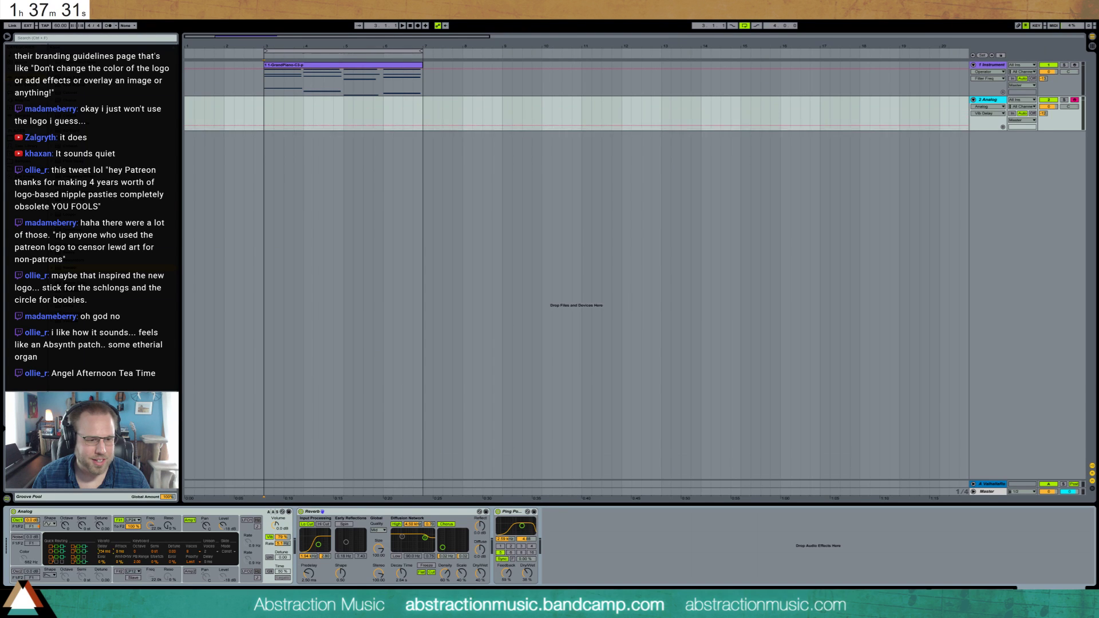
{"action": "left_click_drag", "start_coordinate": [117, 552], "coordinate": [117, 538]}
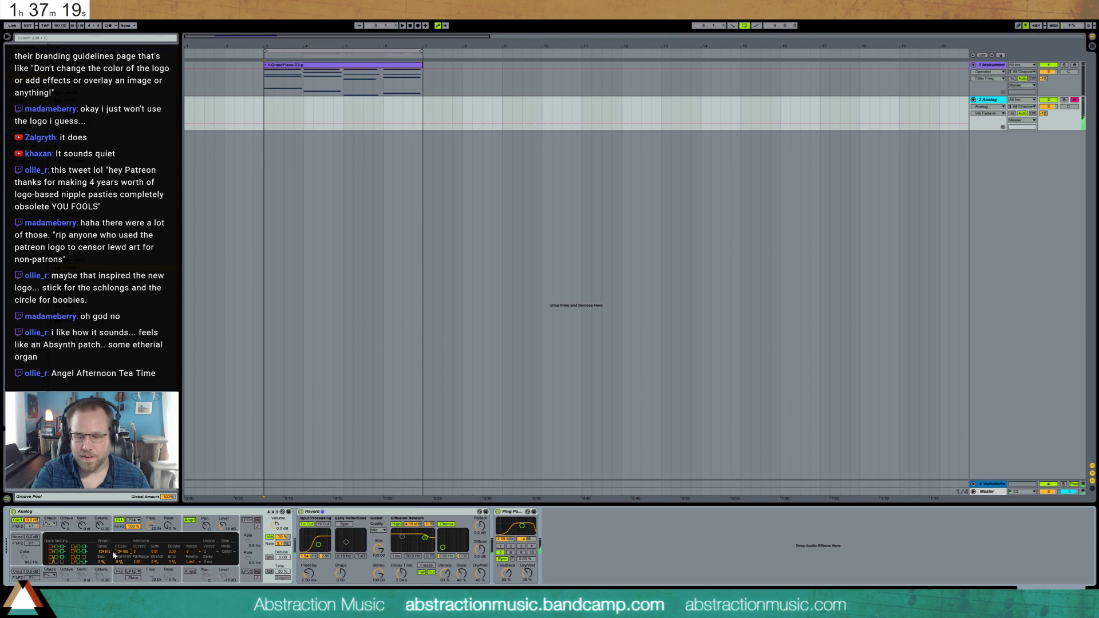
- Record a trial melody on the Analog track from bar 3, stop recording and discard the take
{"action": "key", "text": "F9"}
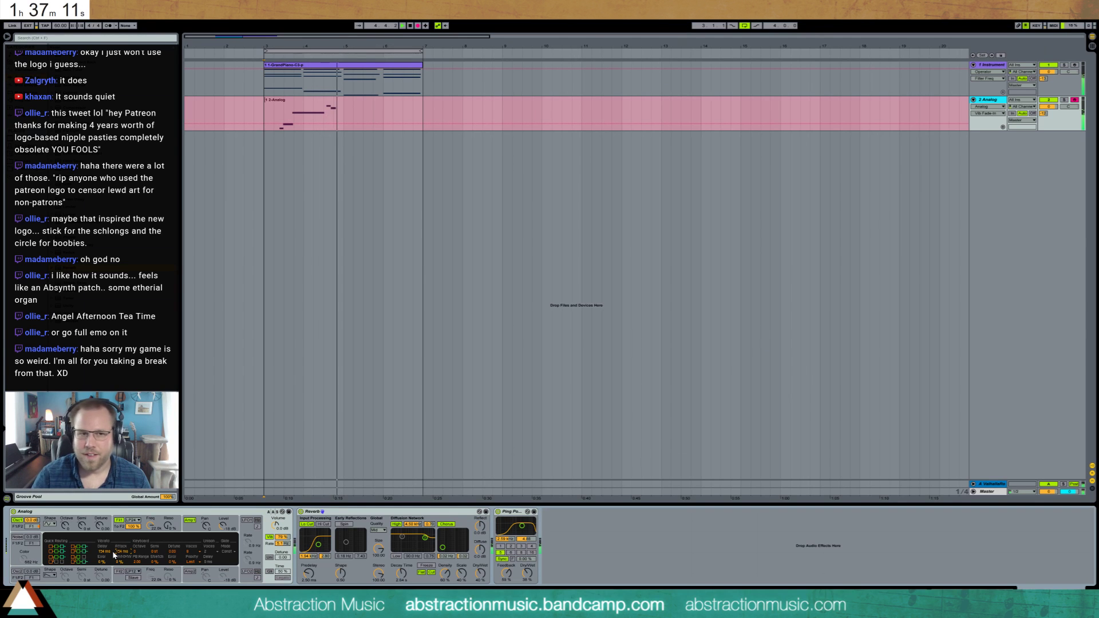
{"action": "key", "text": "space"}
{"action": "left_click", "coordinate": [314, 102]}
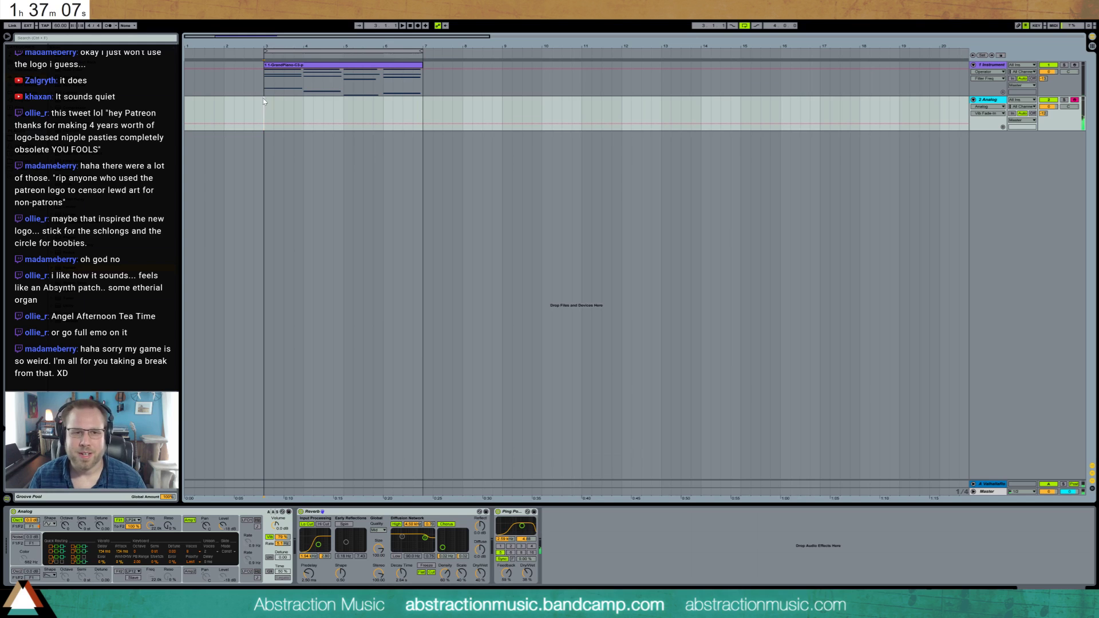
- Reshape the envelope of Analog's first amplifier
{"action": "left_click", "coordinate": [193, 532]}
{"action": "left_click_drag", "start_coordinate": [60, 555], "coordinate": [187, 563]}
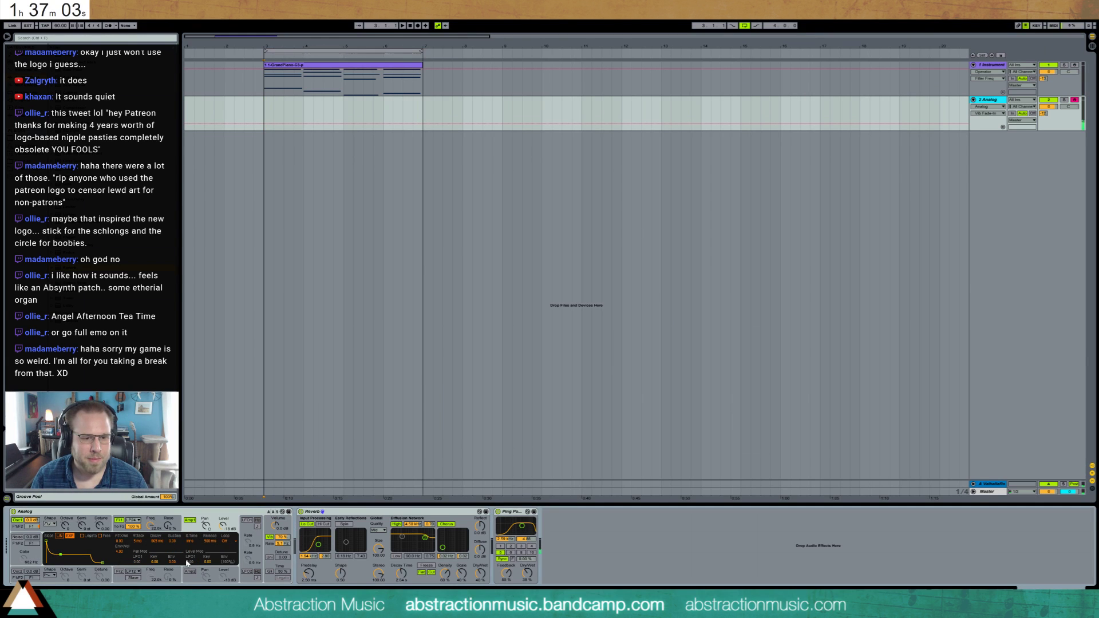
- Adjust the Ping Pong Delay's dry/wet mix and the Reverb's decay time on the Analog track
{"action": "left_click_drag", "start_coordinate": [507, 571], "coordinate": [522, 575]}
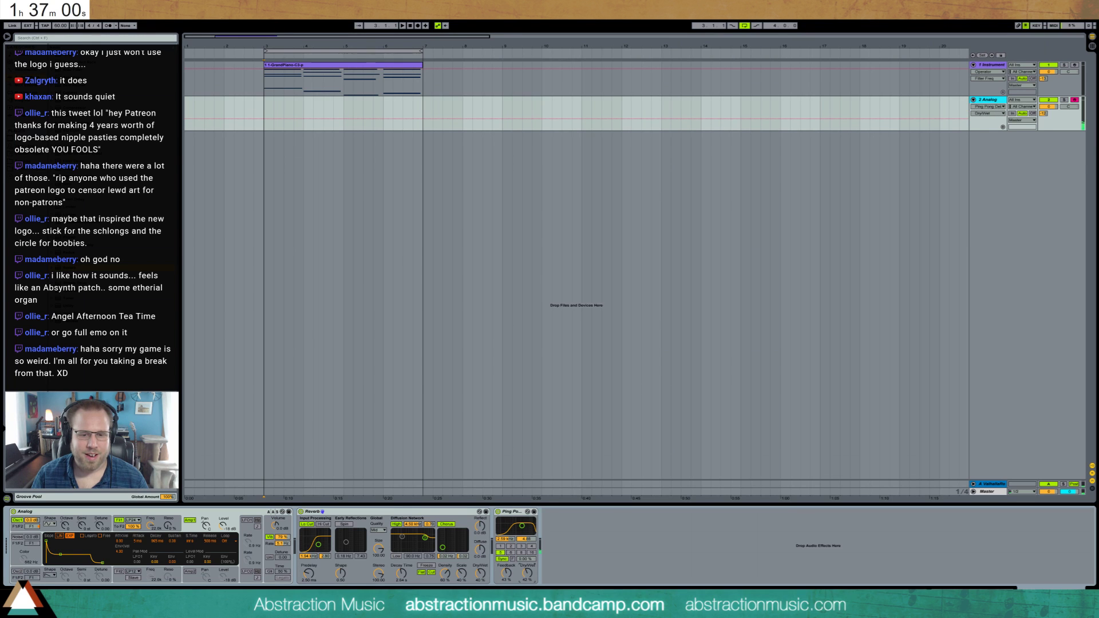
{"action": "left_click", "coordinate": [266, 111]}
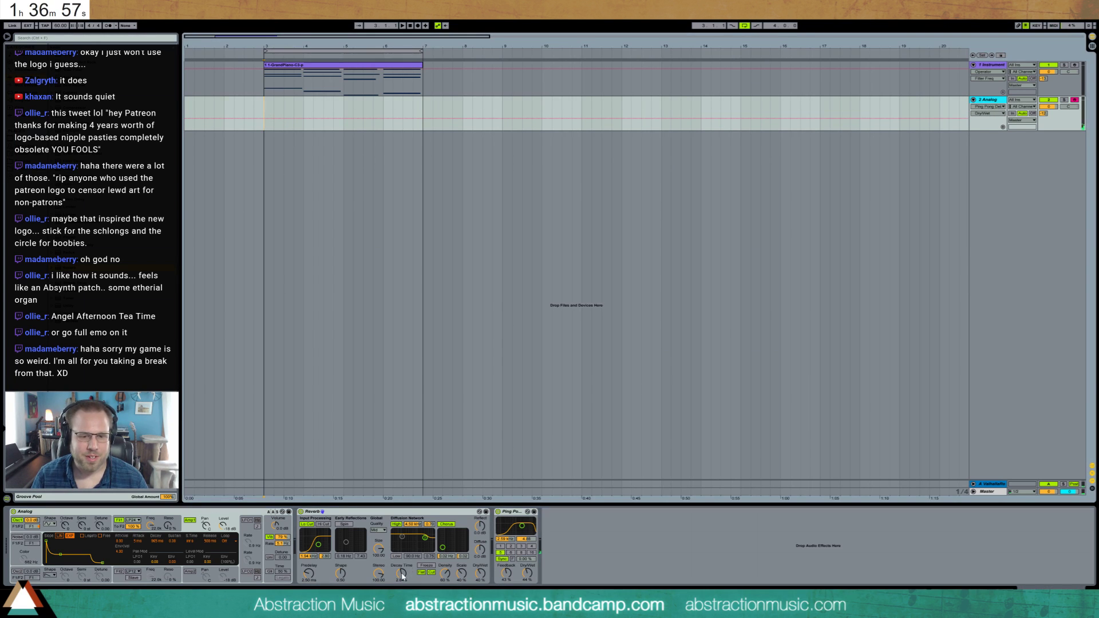
{"action": "left_click_drag", "start_coordinate": [402, 573], "coordinate": [401, 568]}
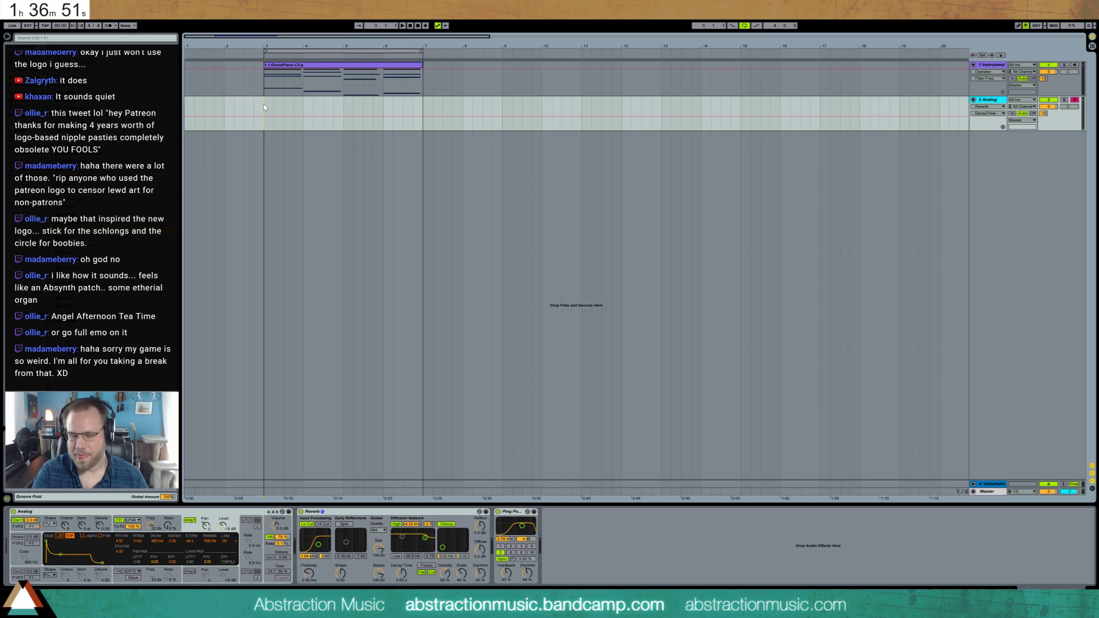
- Try recording two more melody takes on the Analog track and delete each of them
{"action": "key", "text": "F9"}
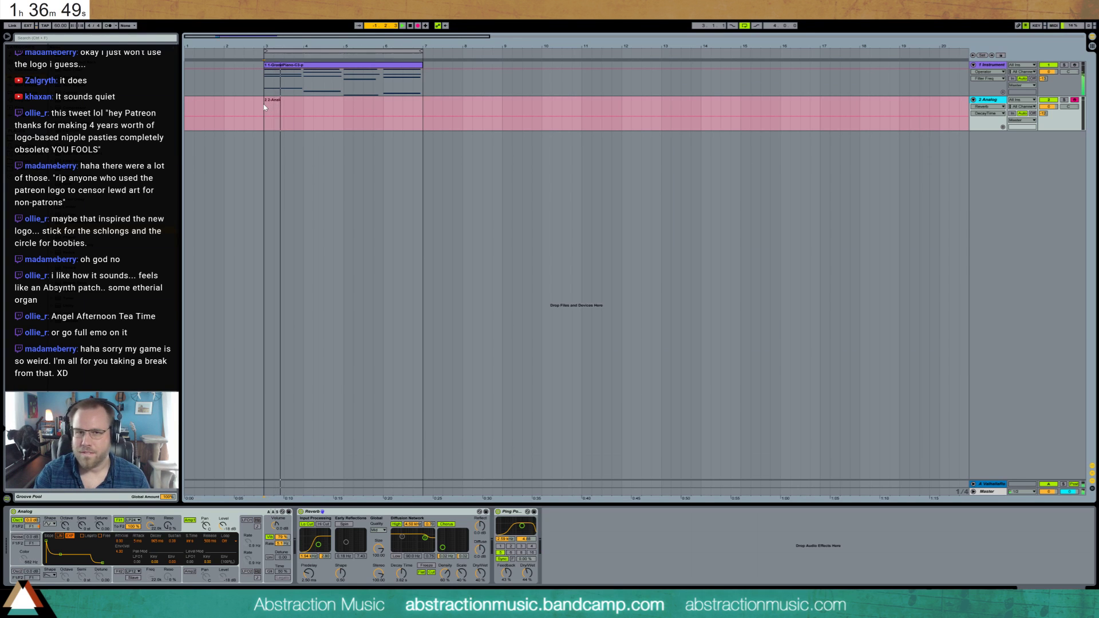
{"action": "key", "text": "space"}
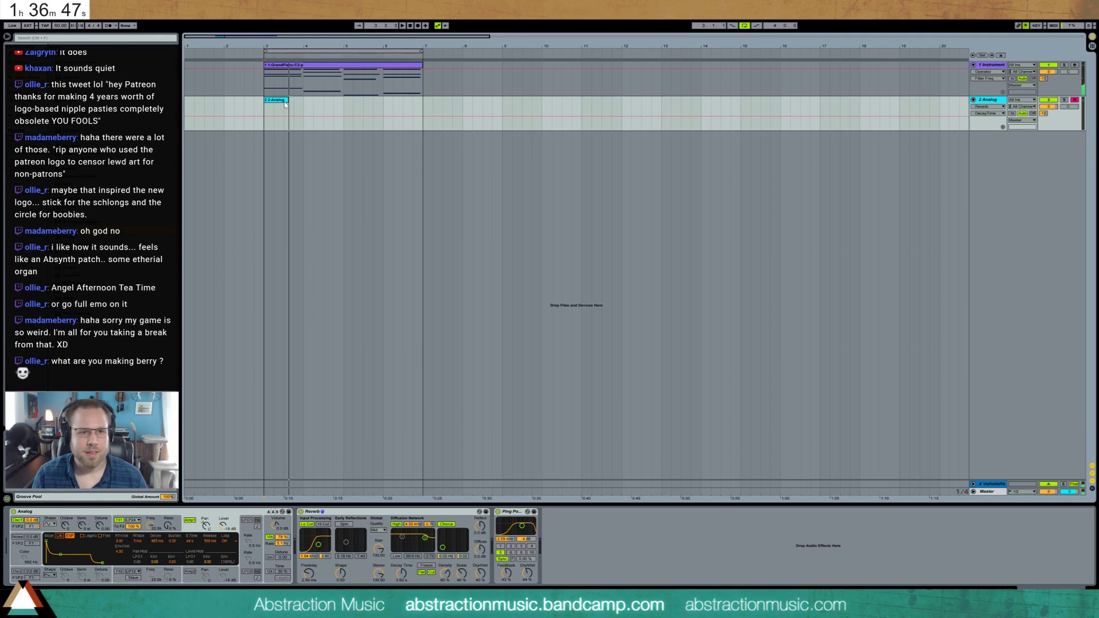
{"action": "key", "text": "Delete"}
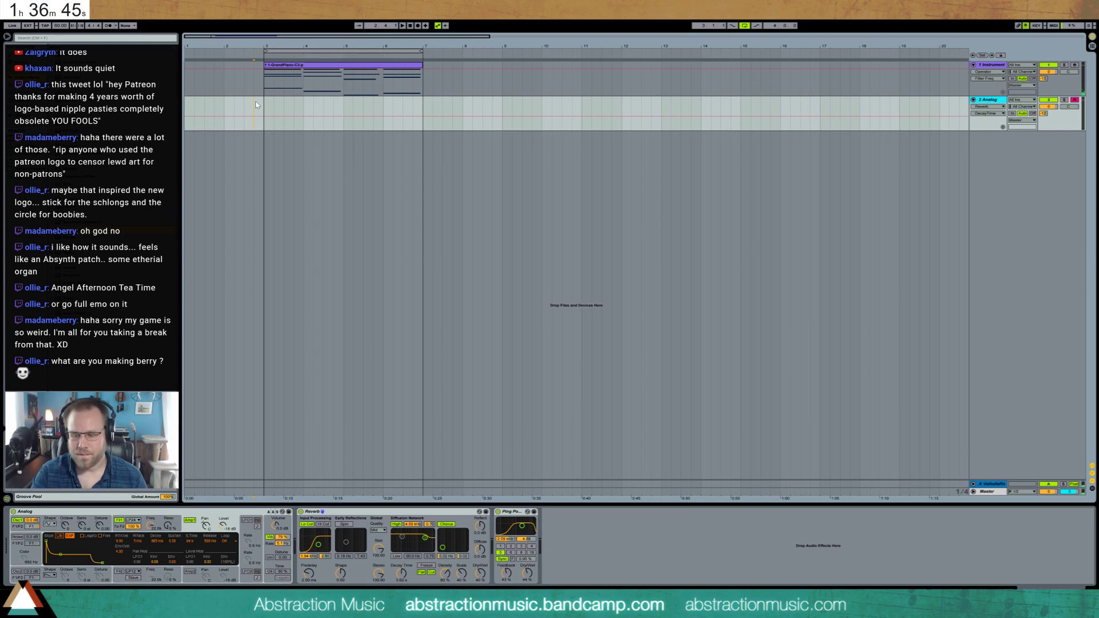
{"action": "key", "text": "F9"}
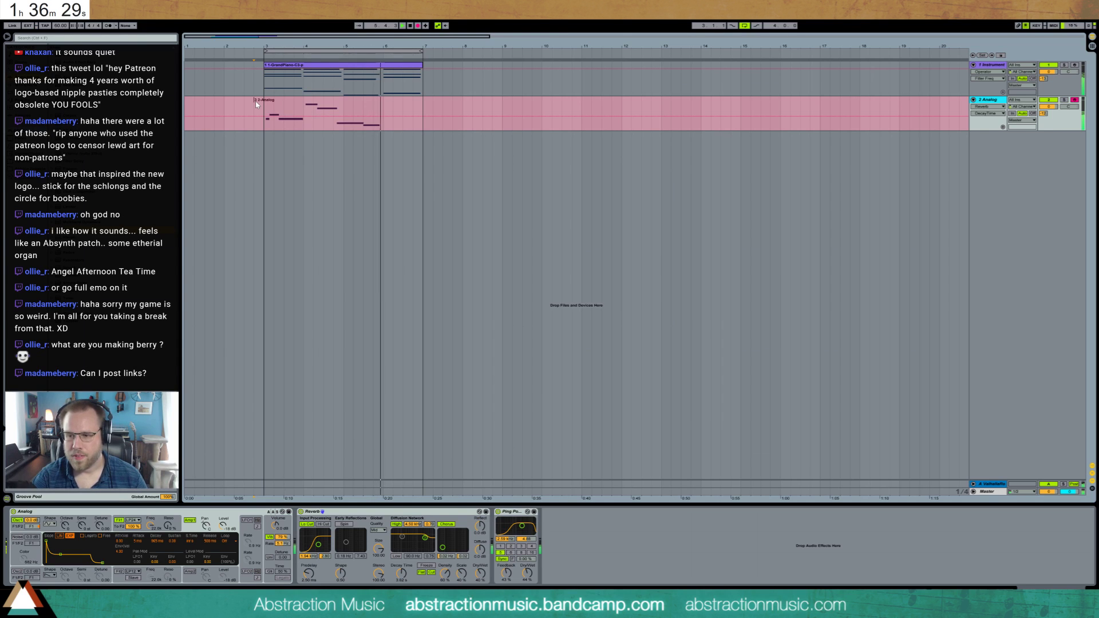
{"action": "key", "text": "space"}
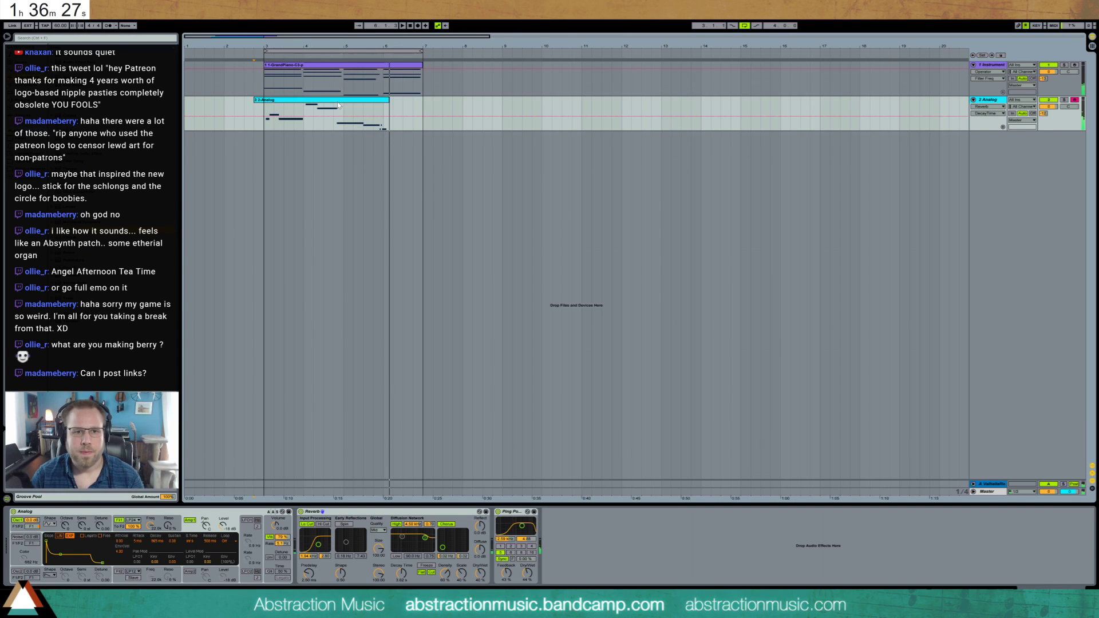
{"action": "key", "text": "Delete"}
{"action": "left_click", "coordinate": [265, 111]}
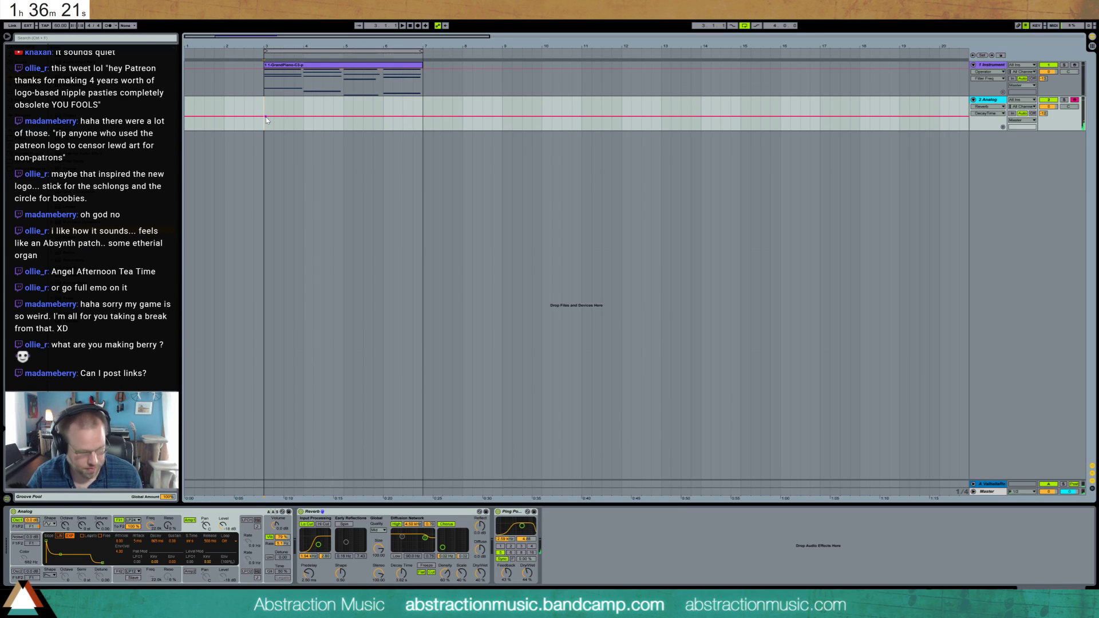
- Toggle Analog's unison and shorten the decay of its first amplifier's envelope
{"action": "left_click", "coordinate": [269, 558]}
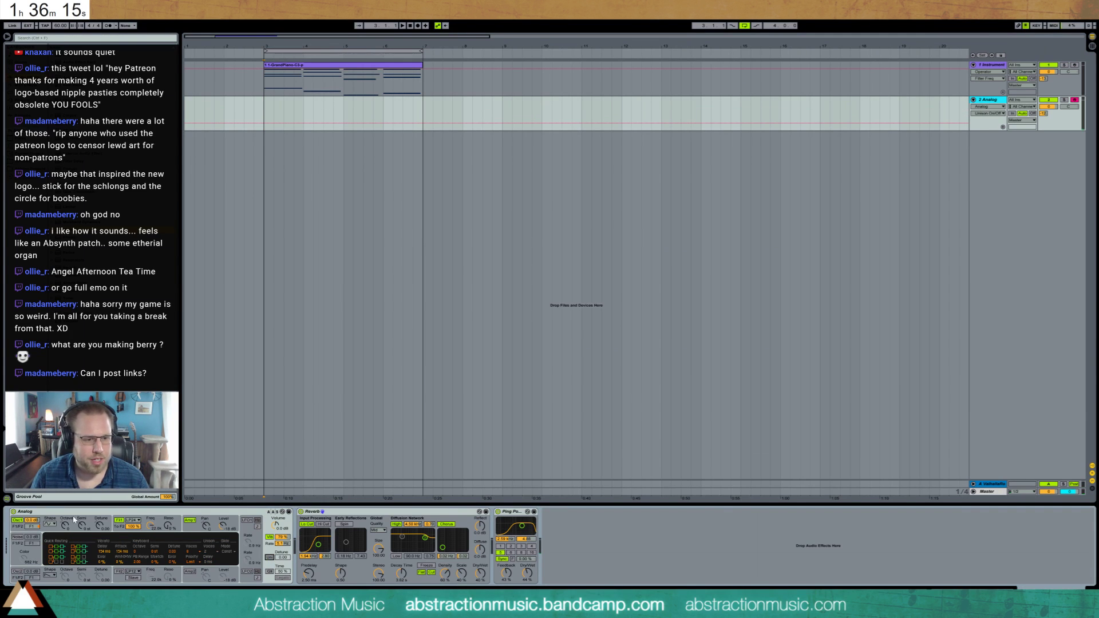
{"action": "left_click", "coordinate": [190, 530]}
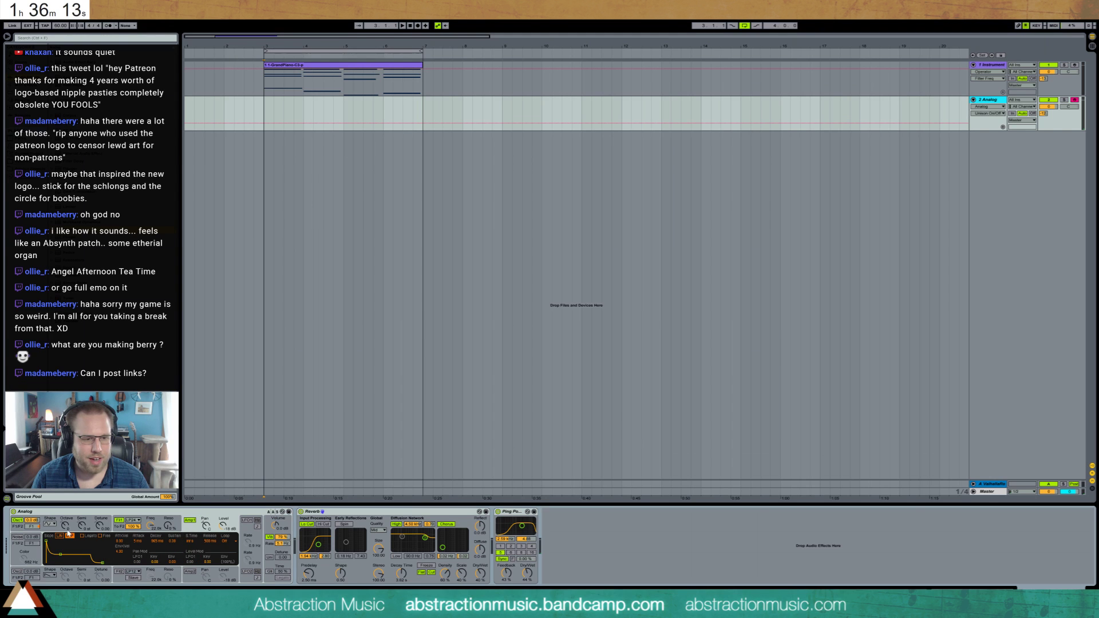
{"action": "left_click", "coordinate": [69, 536]}
{"action": "left_click_drag", "start_coordinate": [60, 554], "coordinate": [57, 554]}
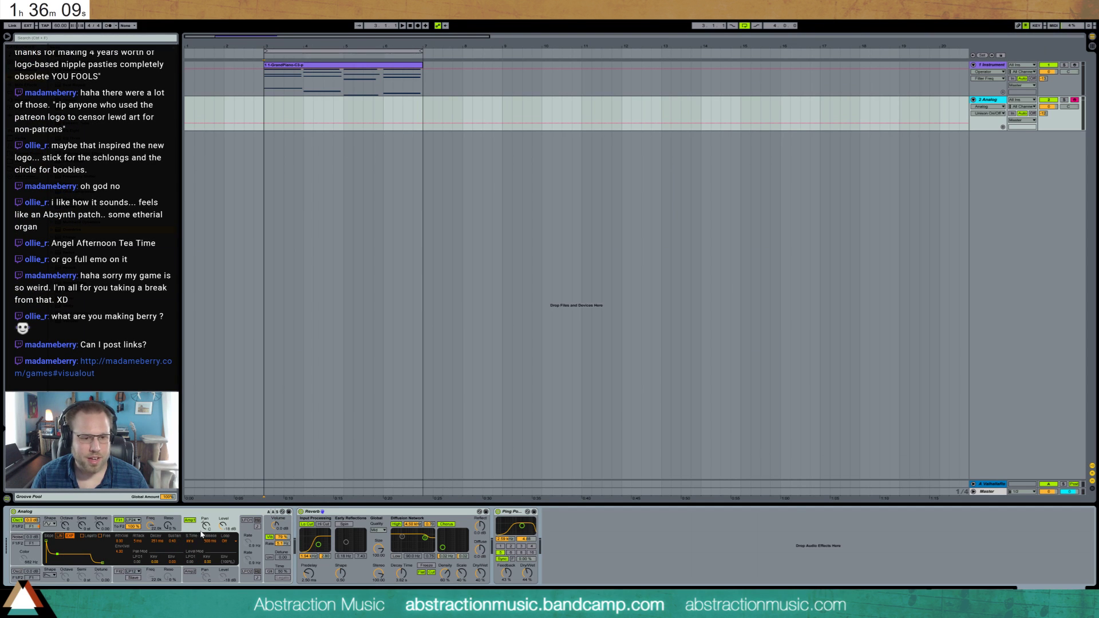
{"action": "left_click", "coordinate": [248, 531]}
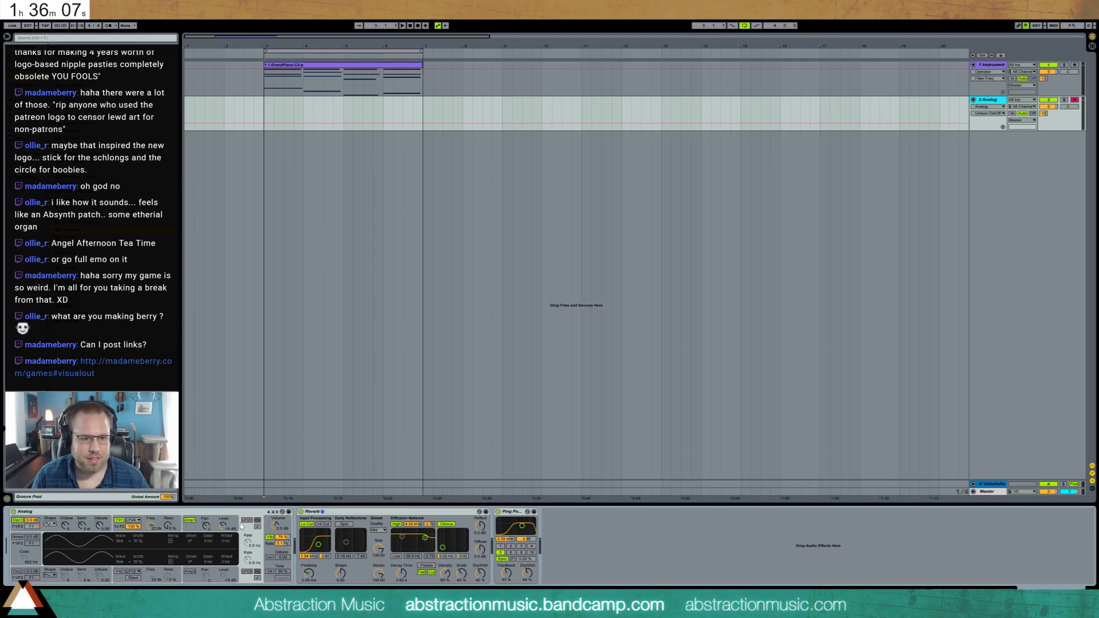
- Change the Ping Pong Delay's beat division and lower its feedback to 17 %
{"action": "left_click", "coordinate": [402, 573]}
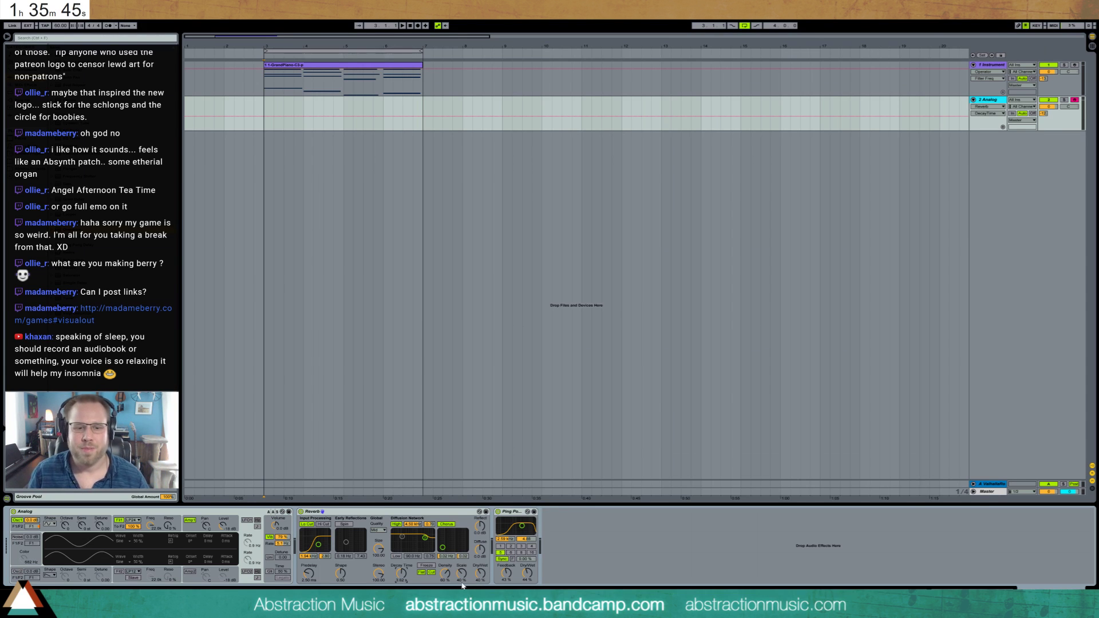
{"action": "left_click_drag", "start_coordinate": [506, 572], "coordinate": [506, 575]}
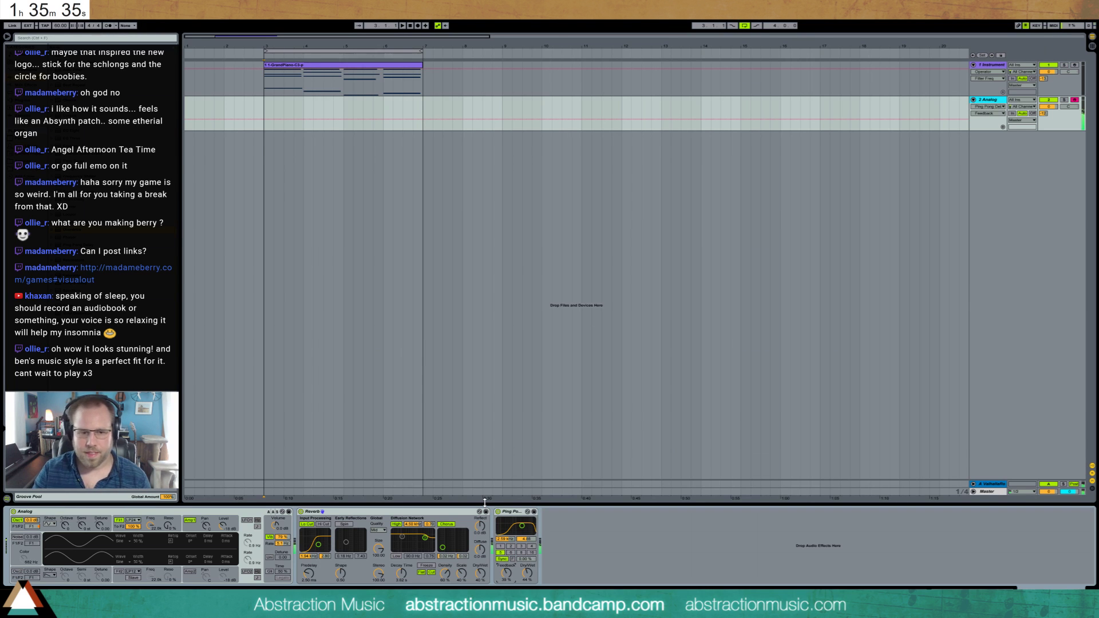
{"action": "left_click", "coordinate": [521, 546]}
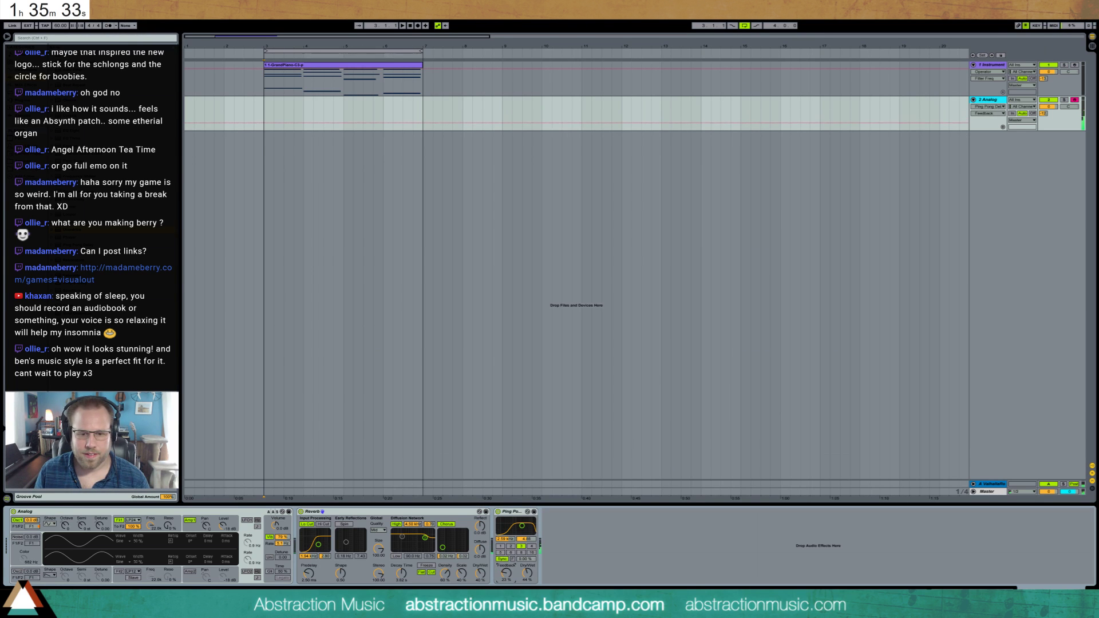
{"action": "left_click_drag", "start_coordinate": [514, 575], "coordinate": [513, 588]}
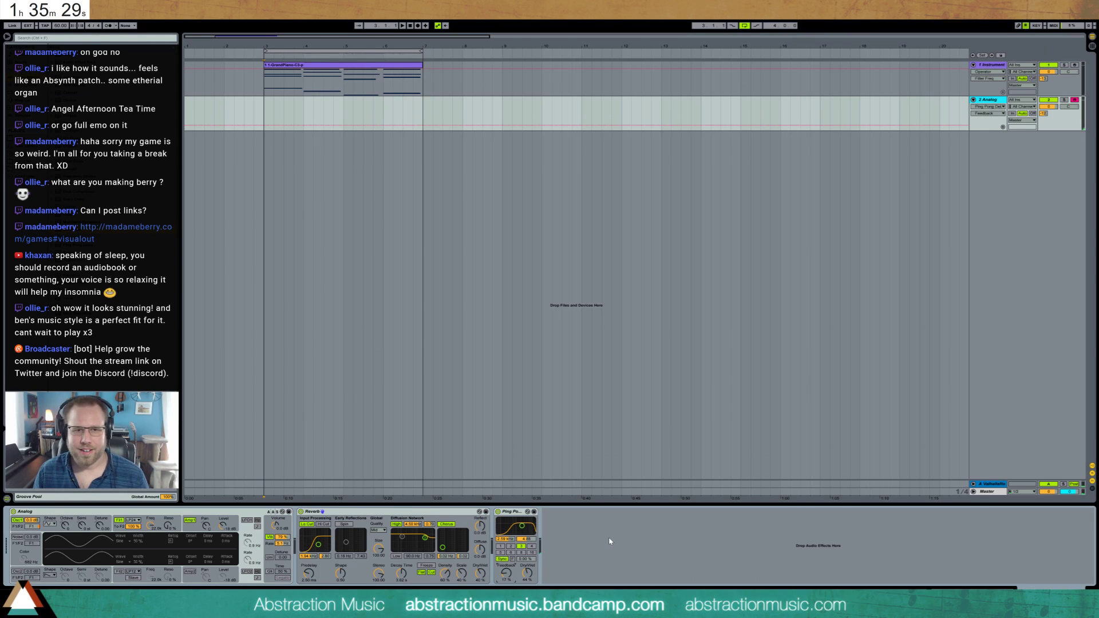
- Record another melody take from bar 3, inspect its notes and delete the clip
{"action": "left_click", "coordinate": [265, 111]}
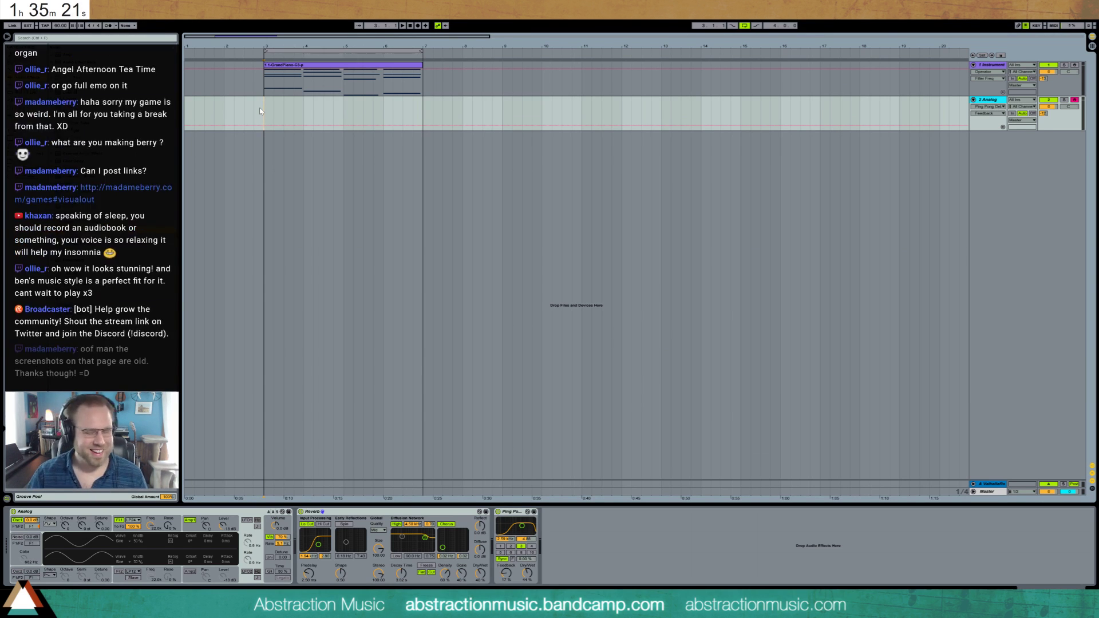
{"action": "key", "text": "F9"}
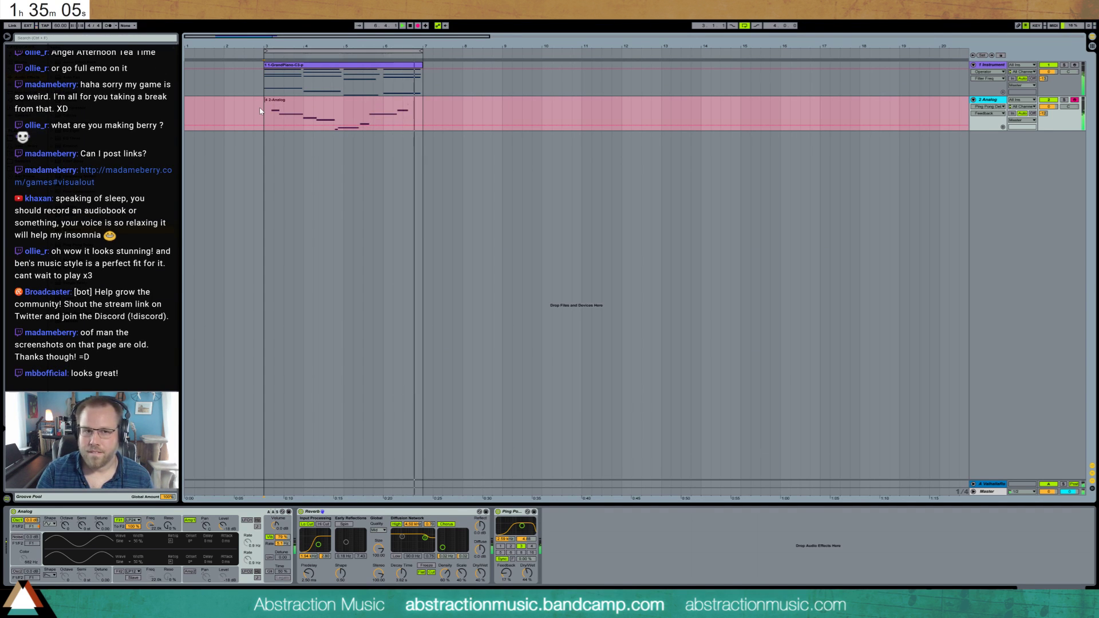
{"action": "key", "text": "space"}
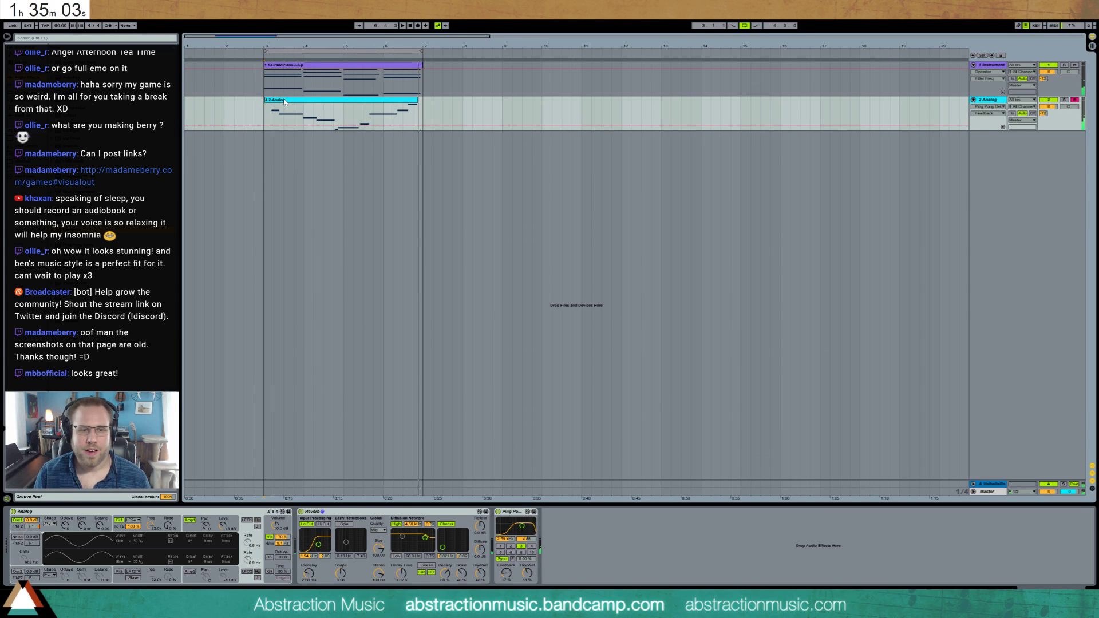
{"action": "double_click", "coordinate": [284, 101]}
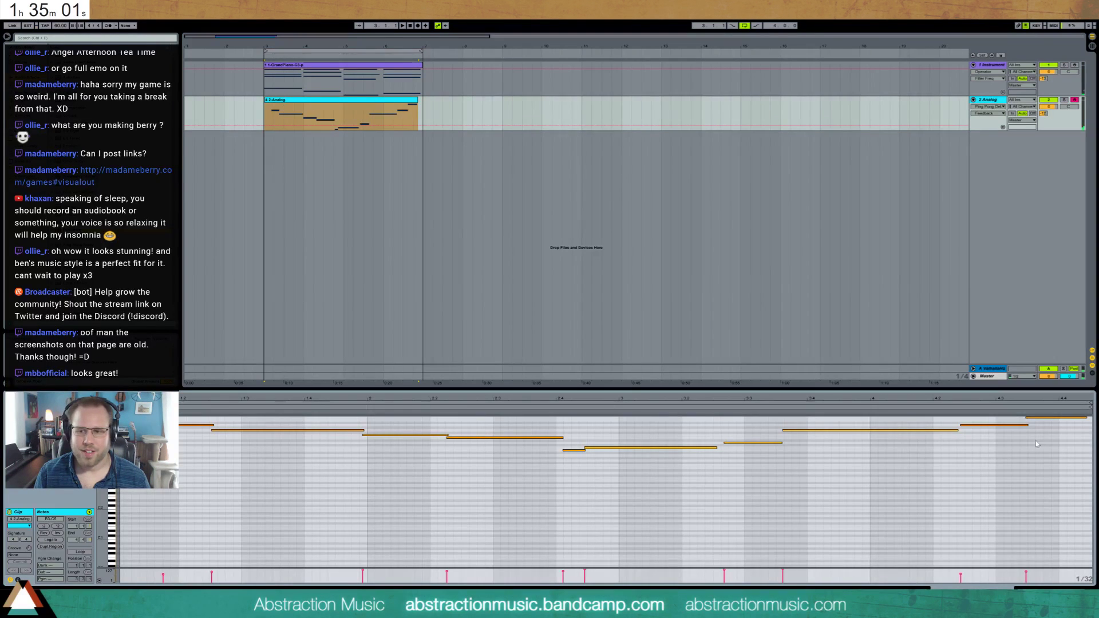
{"action": "left_click", "coordinate": [403, 107]}
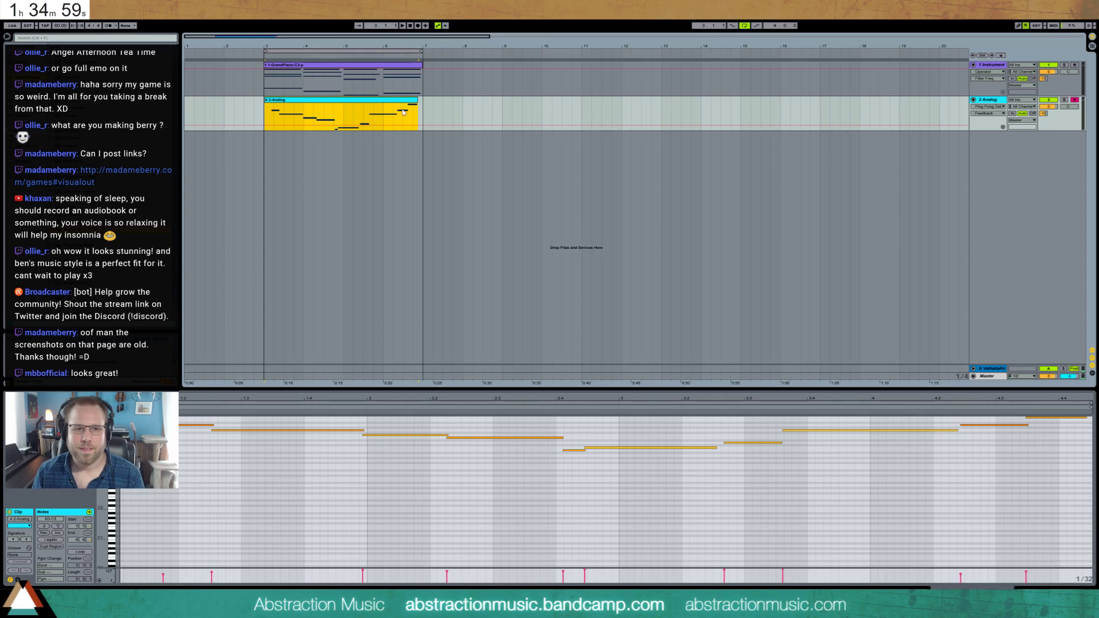
{"action": "key", "text": "shift+Tab"}
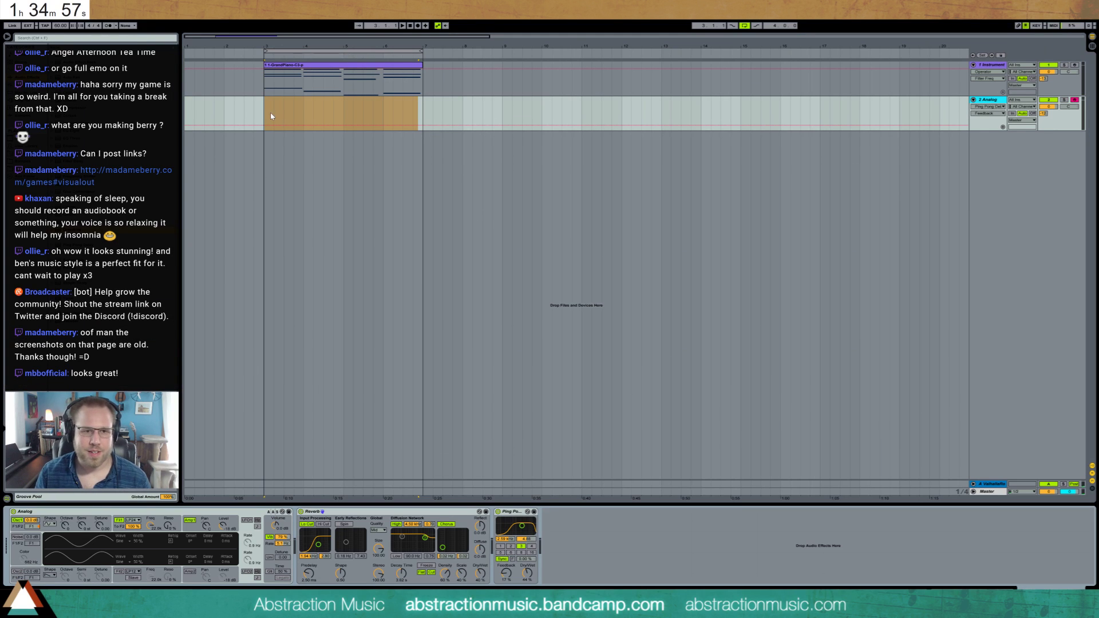
- Record a new four-bar melody on the Analog track from bar 3 and play it back
{"action": "left_click", "coordinate": [267, 114]}
{"action": "left_click", "coordinate": [262, 119]}
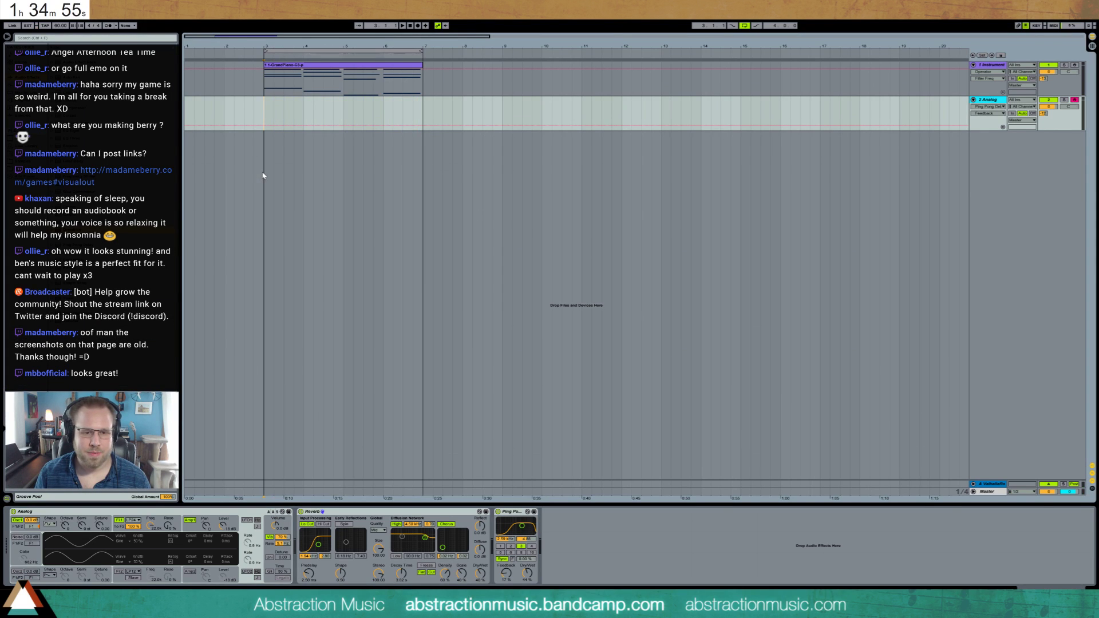
{"action": "key", "text": "F9"}
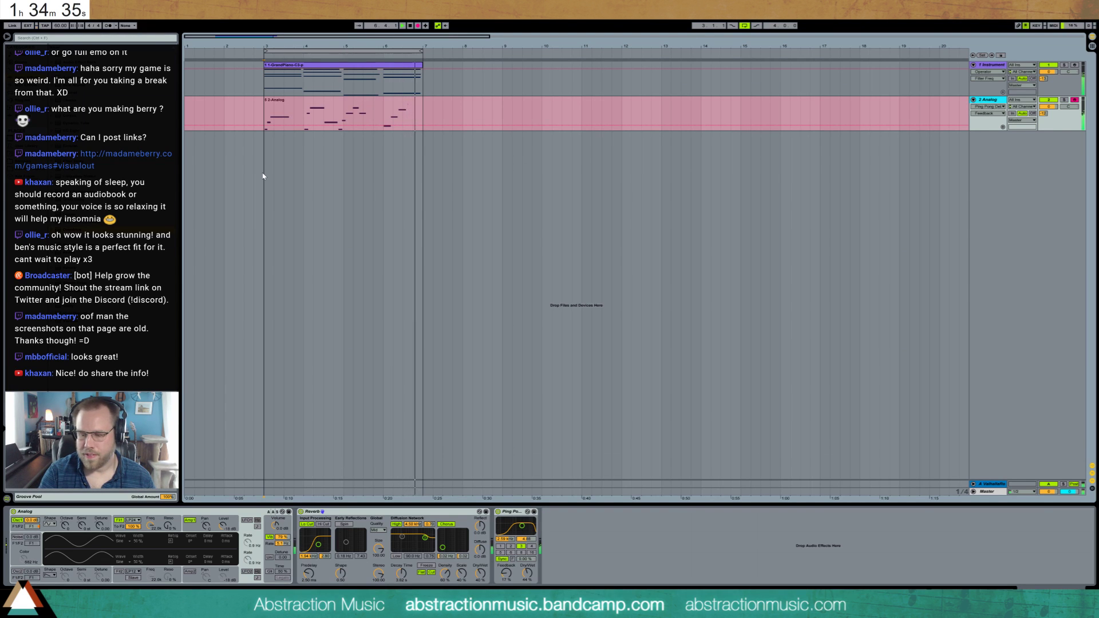
{"action": "key", "text": "space"}
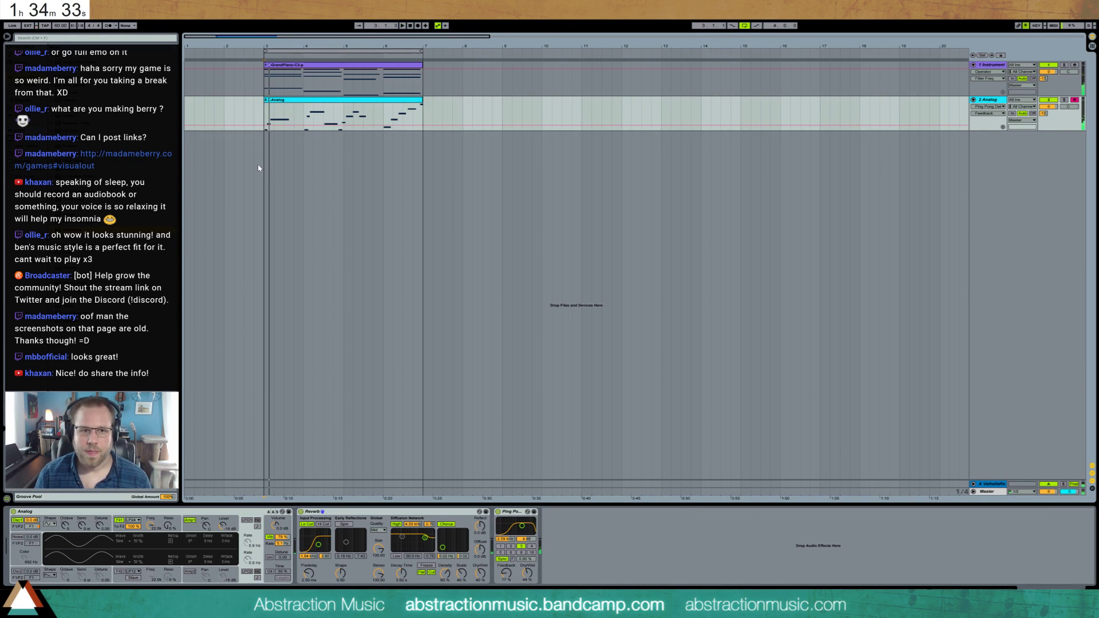
{"action": "key", "text": "space"}
- Open the new Analog clip's notes and transpose the first bar's phrase up an octave
{"action": "double_click", "coordinate": [300, 122]}
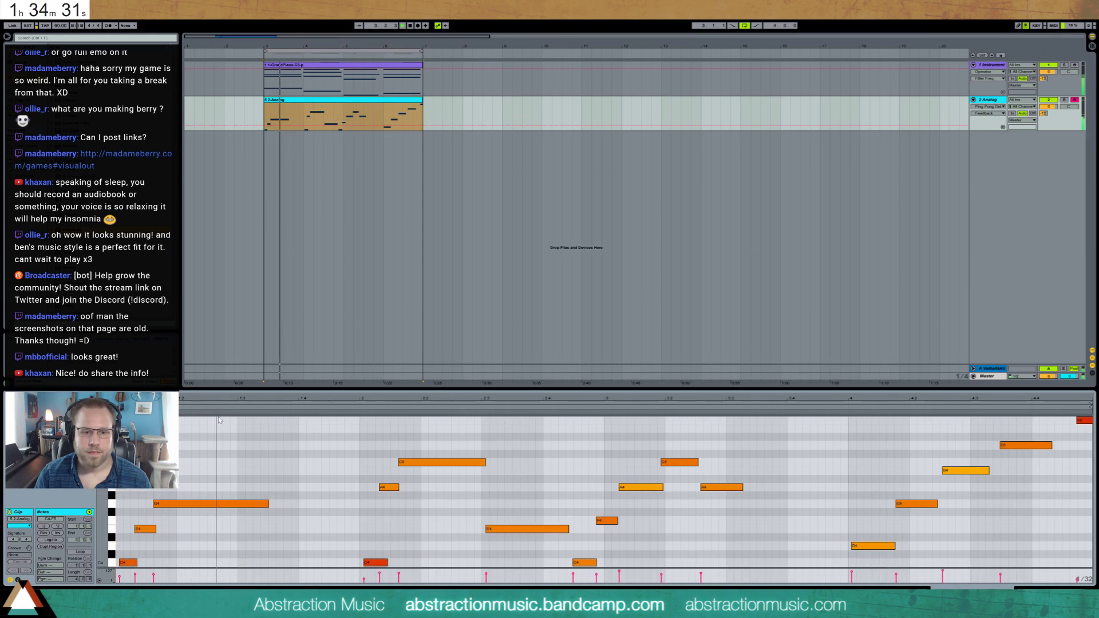
{"action": "key", "text": "space"}
{"action": "left_click_drag", "start_coordinate": [219, 420], "coordinate": [126, 566]}
{"action": "key", "text": "shift+Up"}
- Move the first note of the clip's second bar up an octave
{"action": "scroll", "coordinate": [383, 500], "scroll_direction": "down", "scroll_amount": 2}
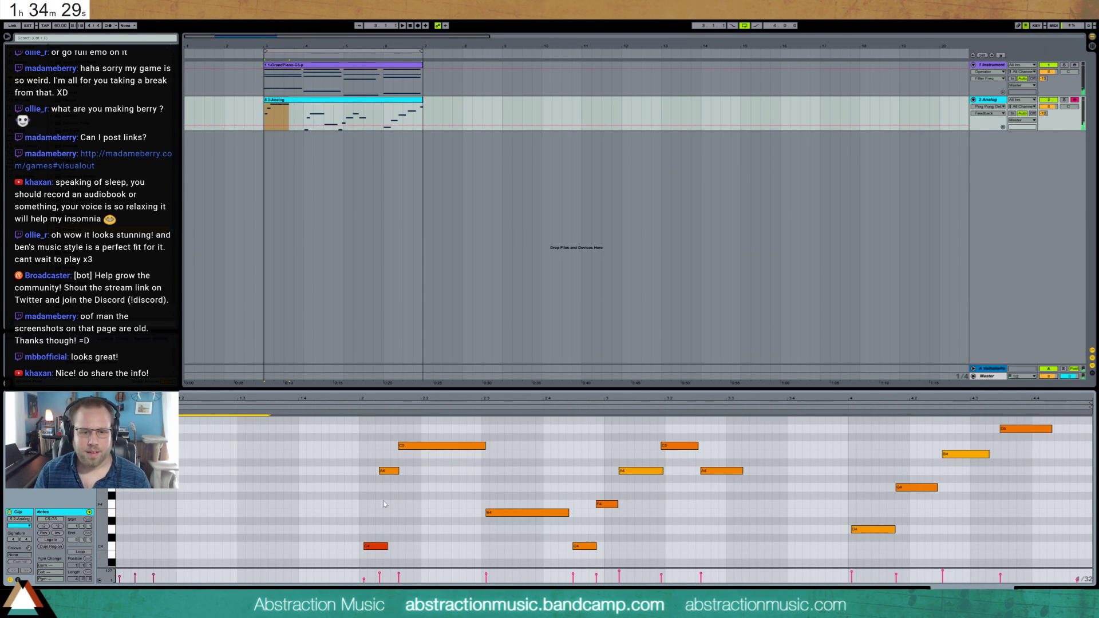
{"action": "scroll", "coordinate": [211, 486], "scroll_direction": "down", "scroll_amount": 3}
{"action": "left_click_drag", "start_coordinate": [486, 547], "coordinate": [332, 472]}
{"action": "left_click_drag", "start_coordinate": [366, 511], "coordinate": [363, 462]}
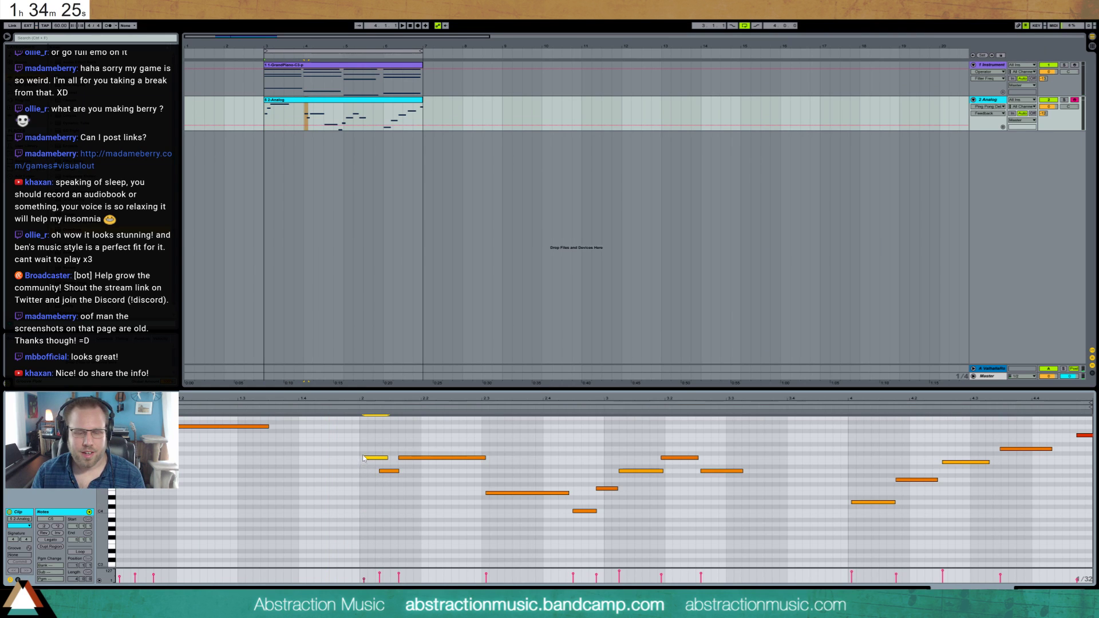
- Raise the first note of the Analog clip's second bar by four semitones and play the melody back
{"action": "key", "text": "Up"}
{"action": "key", "text": "Up"}
{"action": "key", "text": "Up"}
{"action": "key", "text": "Up"}
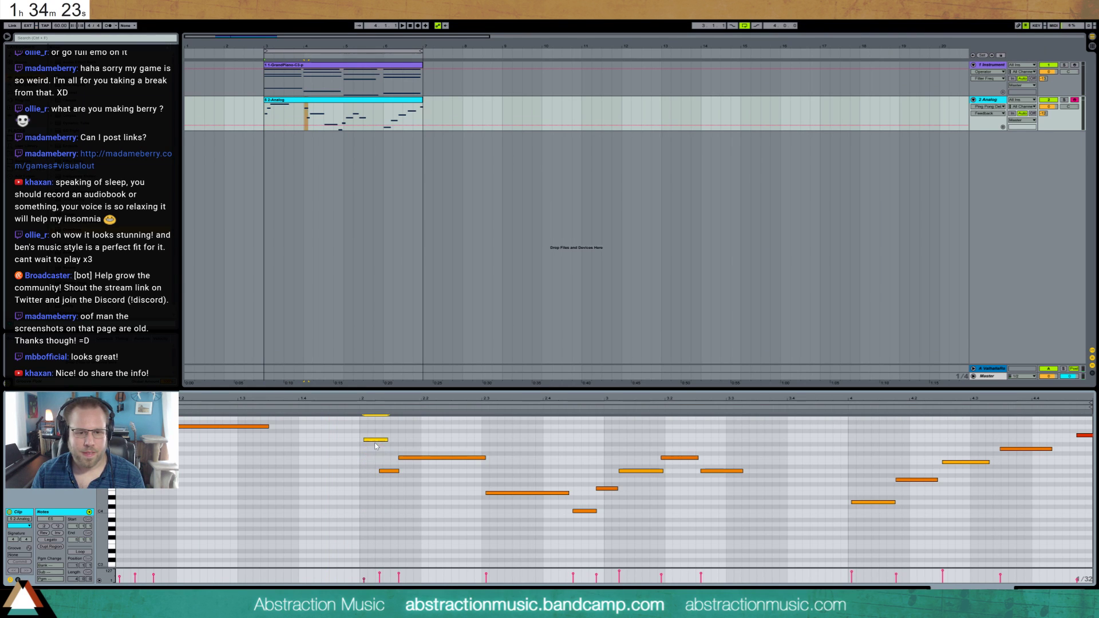
{"action": "key", "text": "space"}
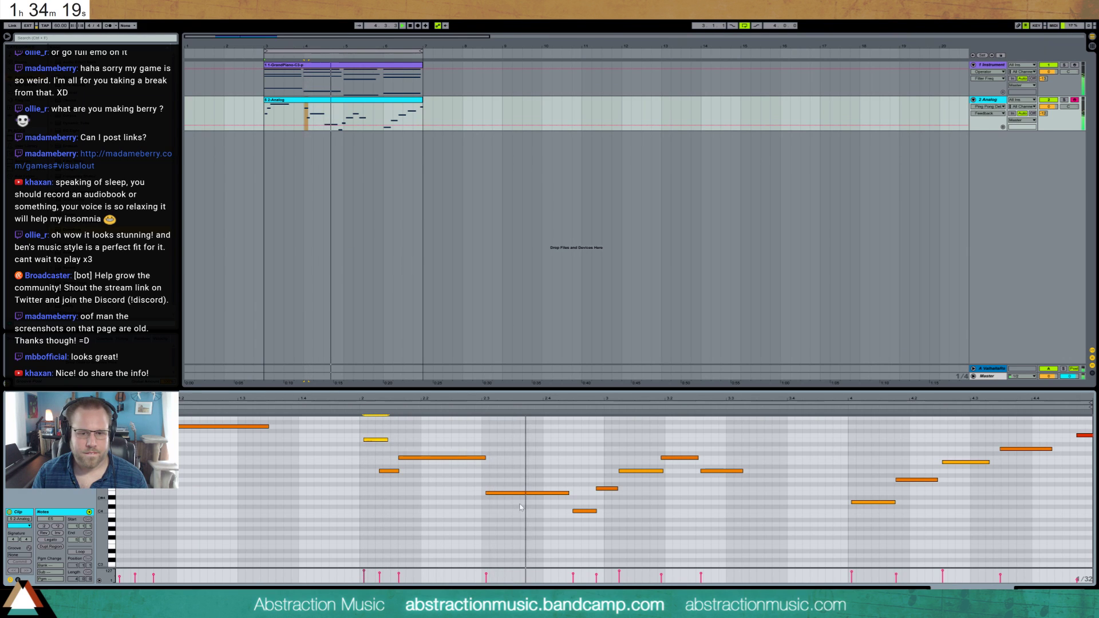
{"action": "key", "text": "shift+Tab"}
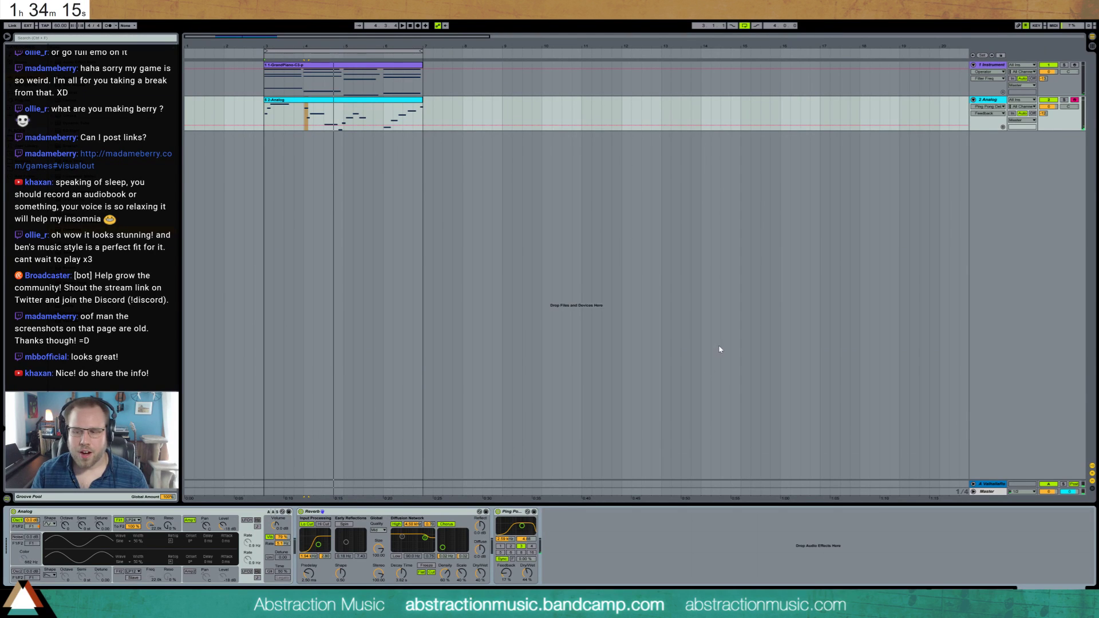
{"action": "mouse_move", "coordinate": [74, 600]}
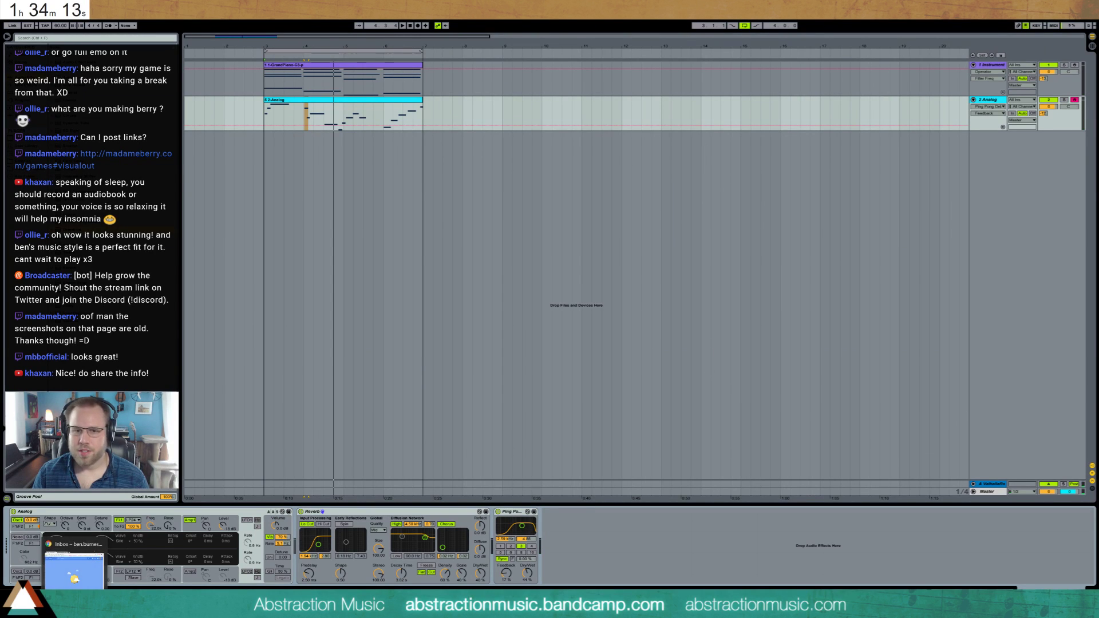
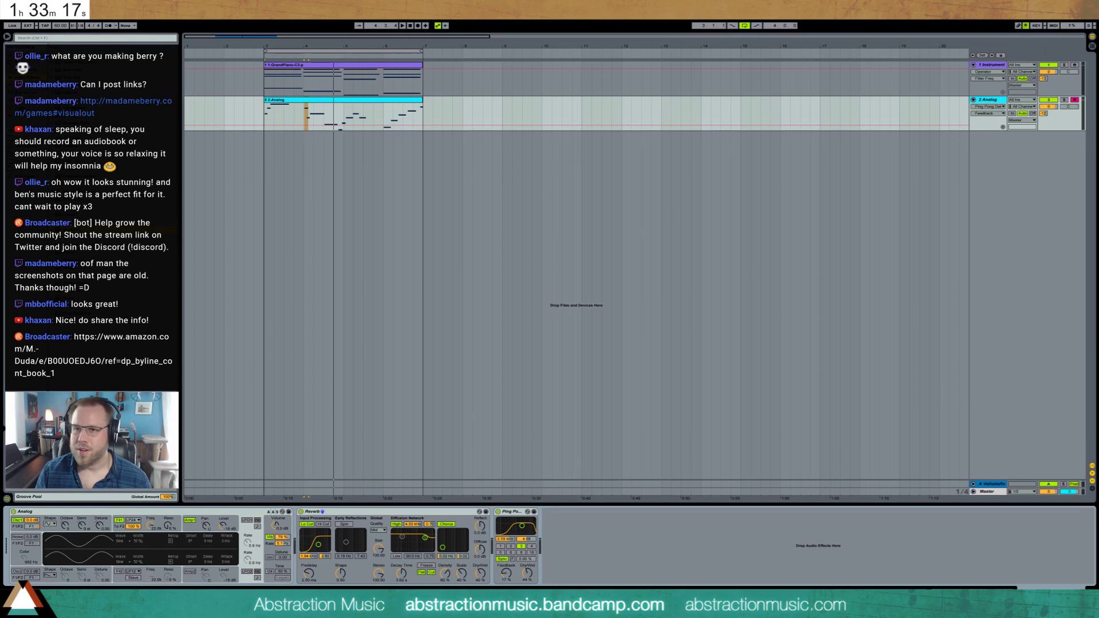
- Delete the Analog melody clip and its track, and insert an empty MIDI track in its place
{"action": "left_click", "coordinate": [301, 101]}
{"action": "key", "text": "Delete"}
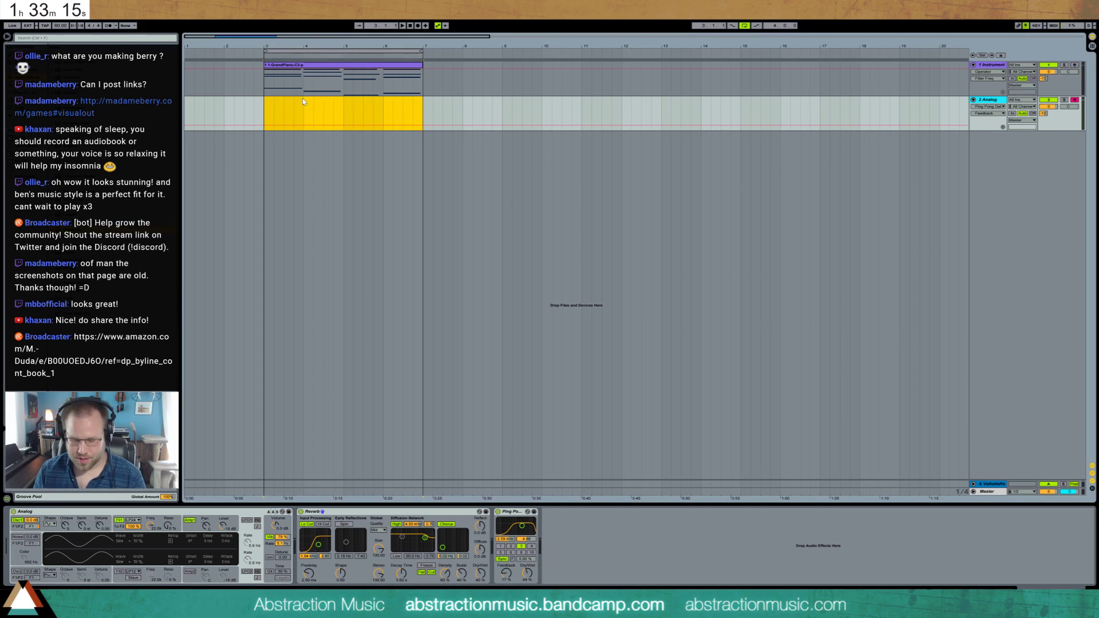
{"action": "left_click", "coordinate": [988, 100]}
{"action": "key", "text": "Delete"}
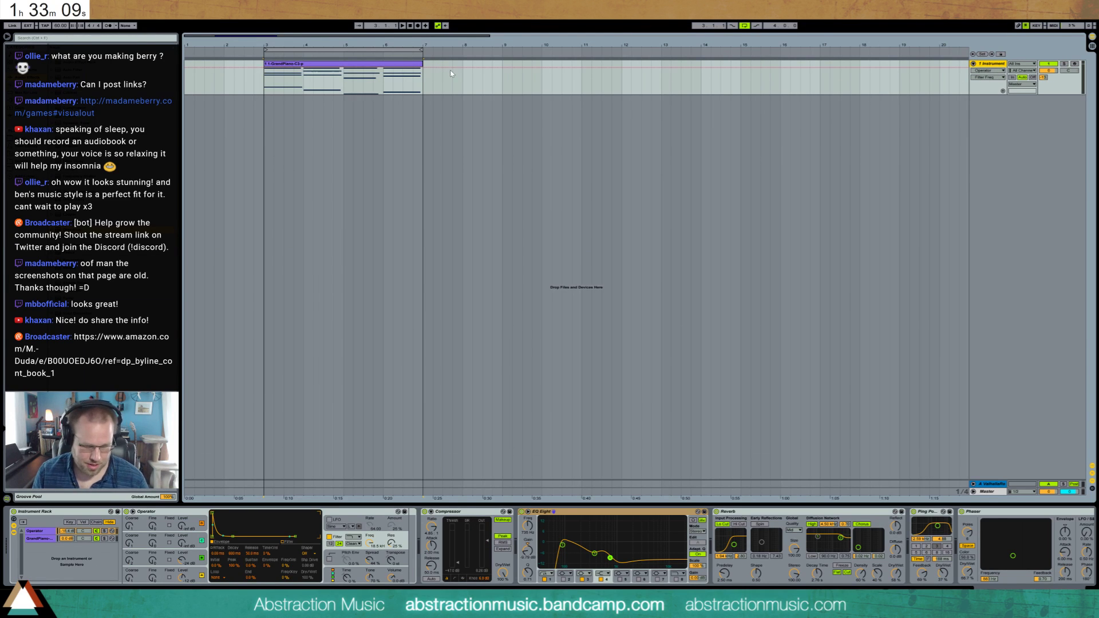
{"action": "key", "text": "ctrl+shift+t"}
{"action": "left_click", "coordinate": [263, 107]}
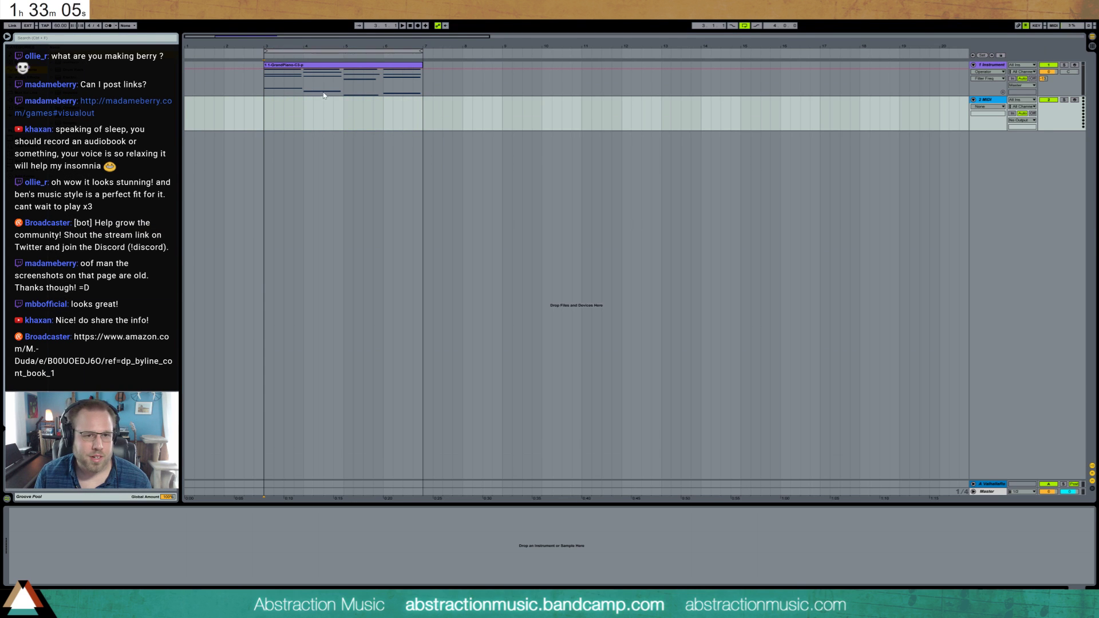
- Open the piano clip's notes and raise the second chord's bass note by seven semitones
{"action": "double_click", "coordinate": [303, 63]}
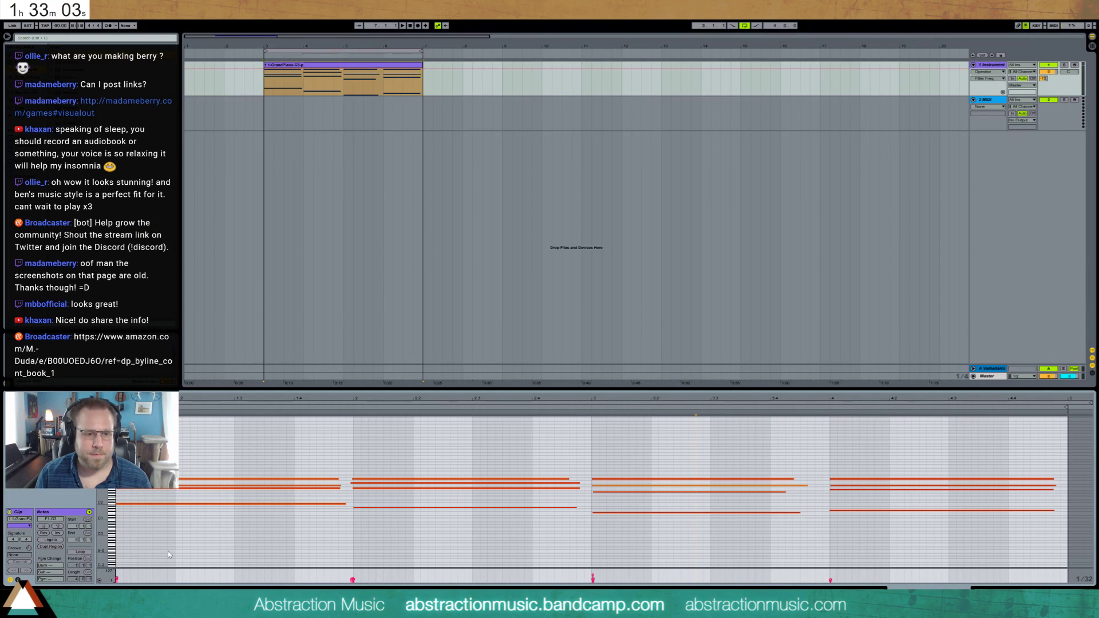
{"action": "left_click", "coordinate": [367, 507]}
{"action": "key", "text": "shift+Up"}
{"action": "key", "text": "Down"}
{"action": "key", "text": "Down"}
{"action": "key", "text": "Down"}
{"action": "key", "text": "Down"}
{"action": "key", "text": "Down"}
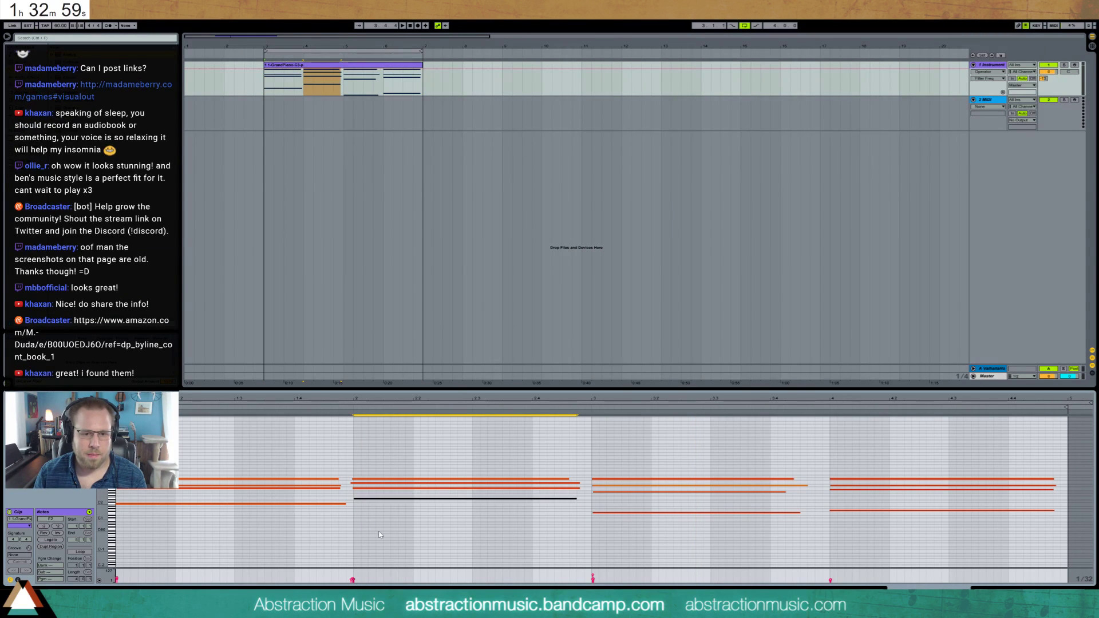
- Raise the bass note of the piano clip's third chord by nine semitones
{"action": "left_click", "coordinate": [603, 512]}
{"action": "key", "text": "Up"}
{"action": "key", "text": "Up"}
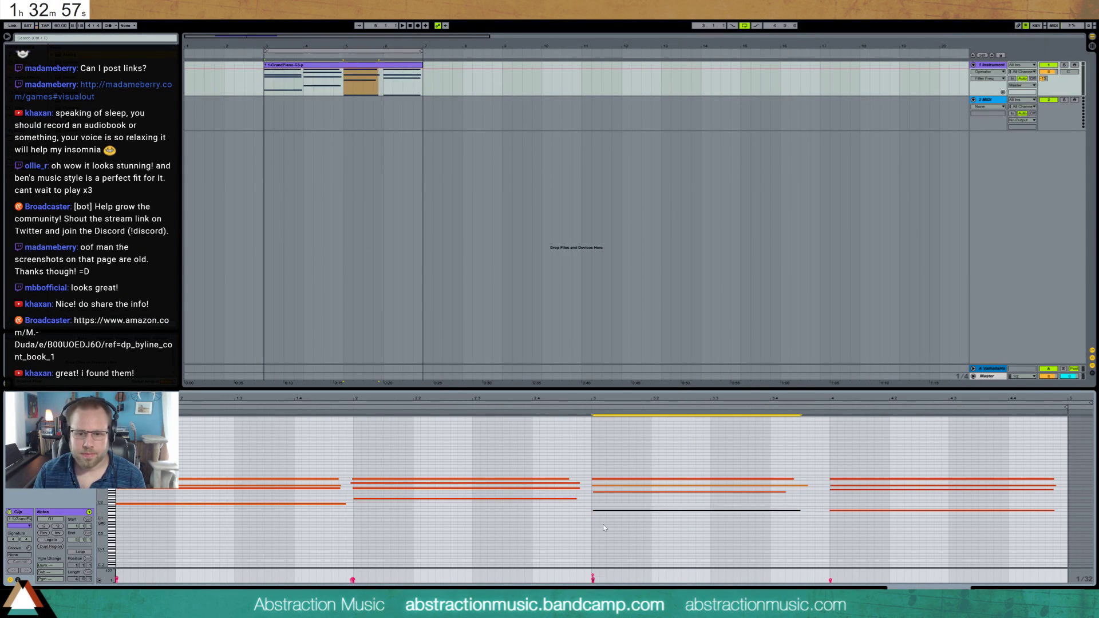
{"action": "key", "text": "Up"}
{"action": "key", "text": "Up"}
{"action": "key", "text": "Up"}
{"action": "key", "text": "Up"}
{"action": "key", "text": "Up"}
{"action": "key", "text": "Up"}
{"action": "key", "text": "Up"}
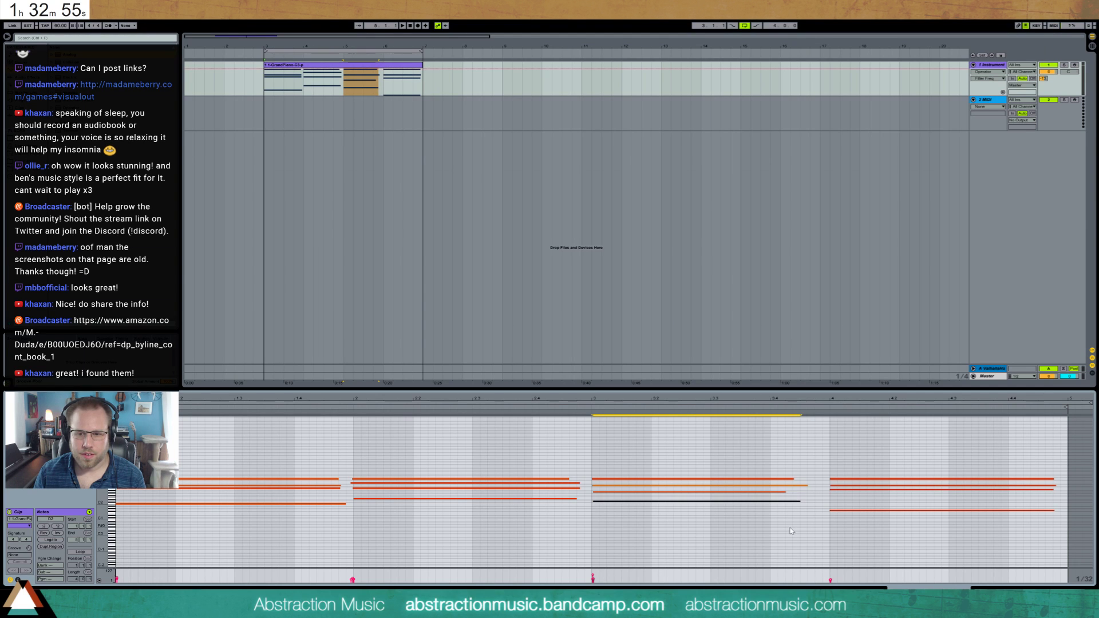
- Play the chords, lower the third chord's top note and the fourth chord's third-highest note by two semitones each, and listen again
{"action": "key", "text": "space"}
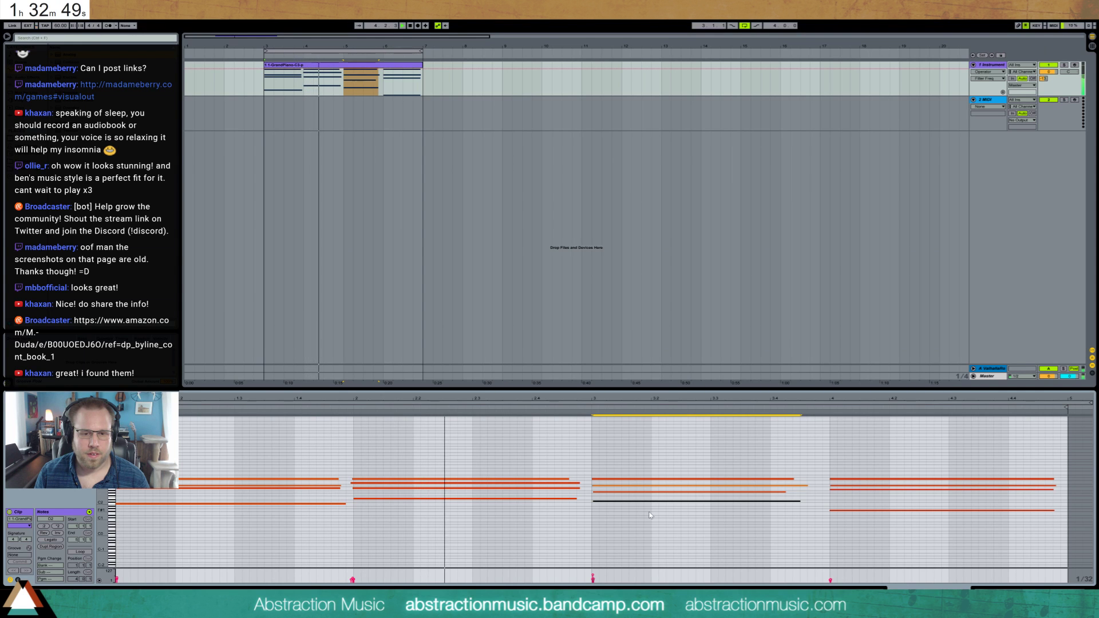
{"action": "mouse_move", "coordinate": [112, 515]}
{"action": "left_mouse_down"}
{"action": "mouse_move", "coordinate": [134, 515]}
{"action": "mouse_move", "coordinate": [123, 515]}
{"action": "left_mouse_up"}
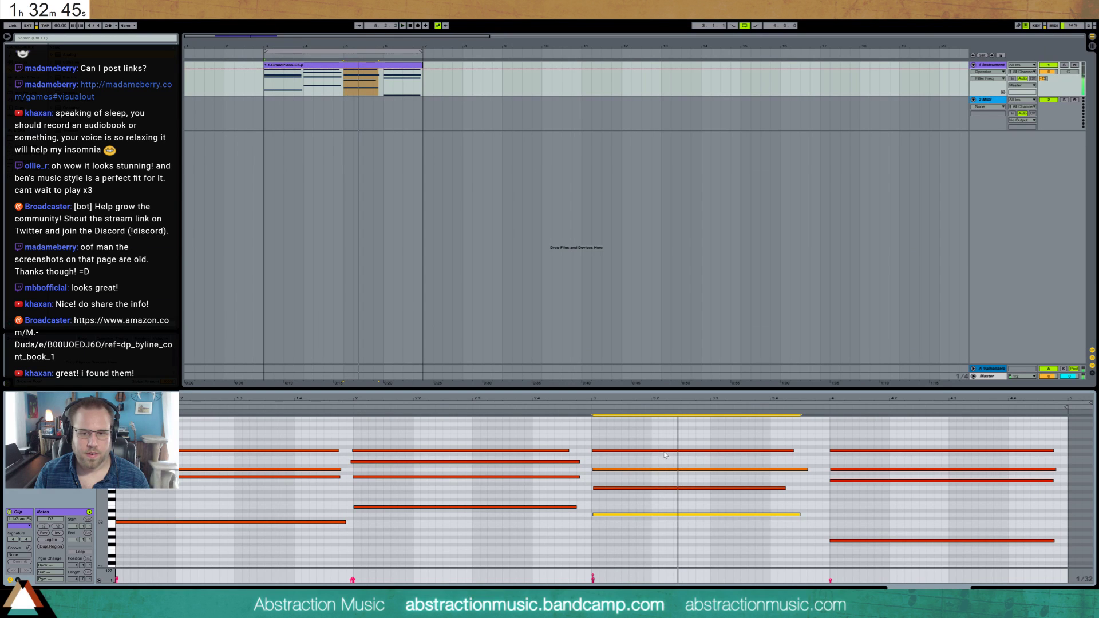
{"action": "key", "text": "space"}
{"action": "left_click_drag", "start_coordinate": [662, 451], "coordinate": [721, 458]}
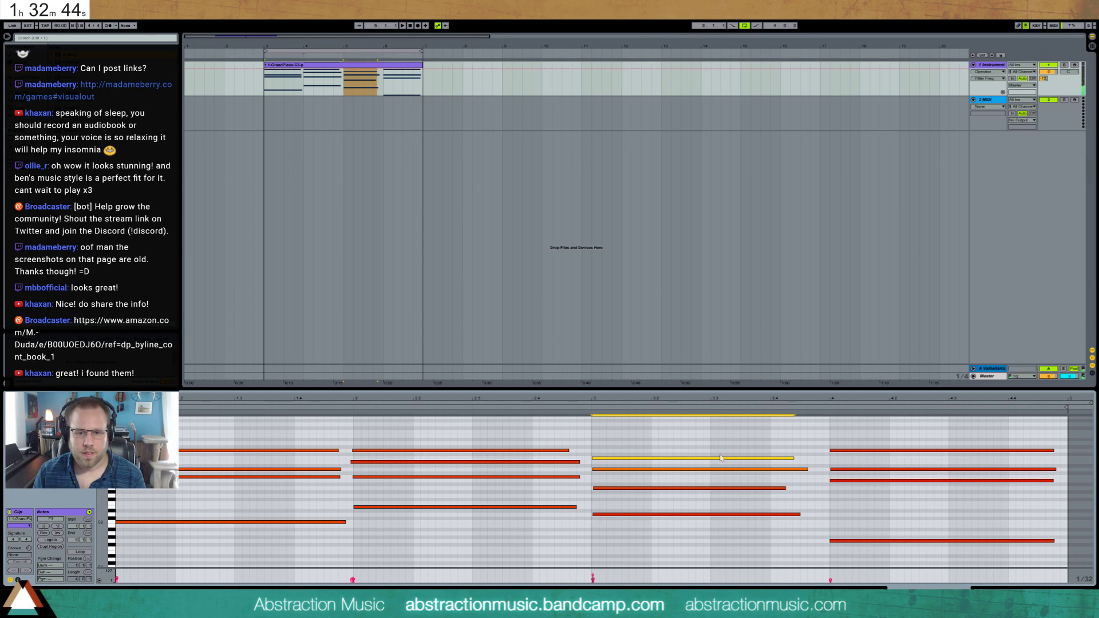
{"action": "left_click", "coordinate": [850, 481]}
{"action": "key", "text": "Down"}
{"action": "left_click", "coordinate": [584, 405]}
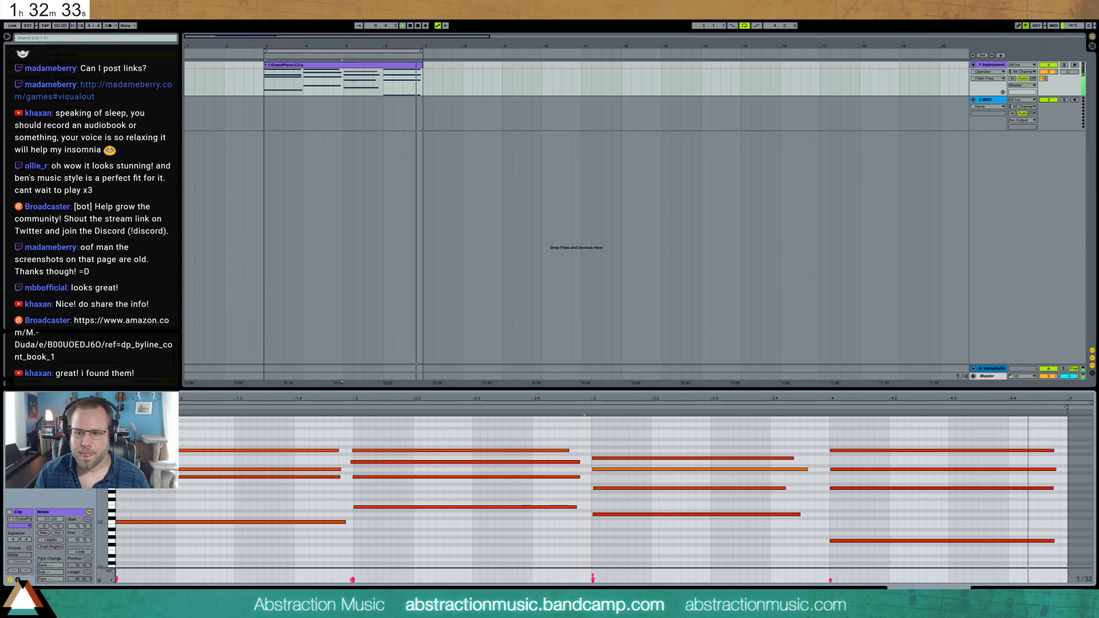
{"action": "key", "text": "shift+Tab"}
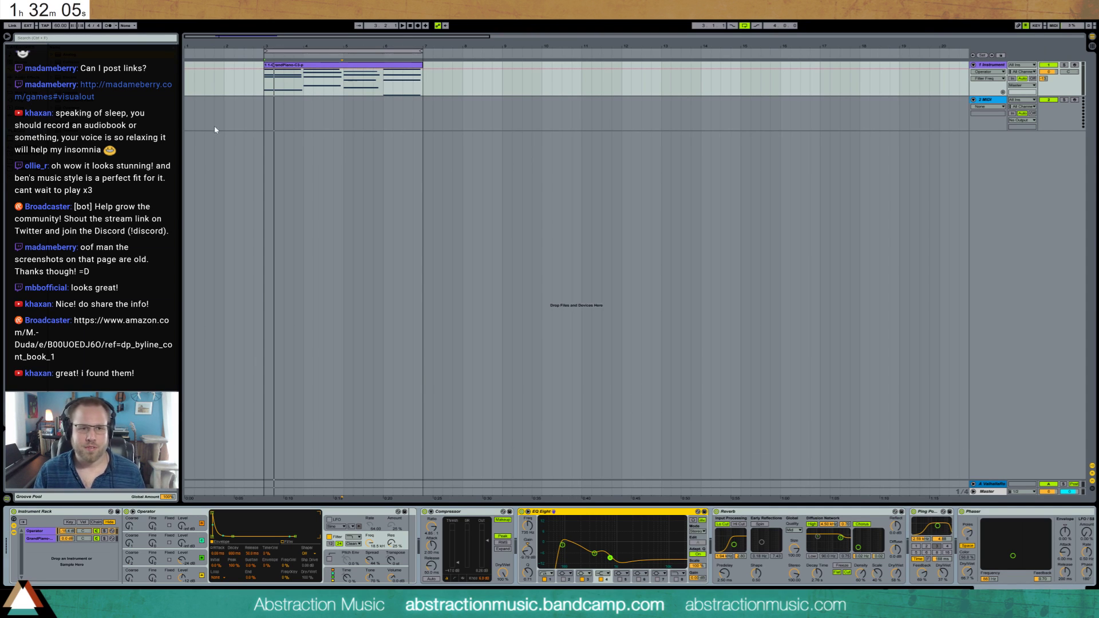
- Try a wind field recording on a new audio track from bar 3 against the chords, and remove the clip
{"action": "left_click", "coordinate": [260, 119]}
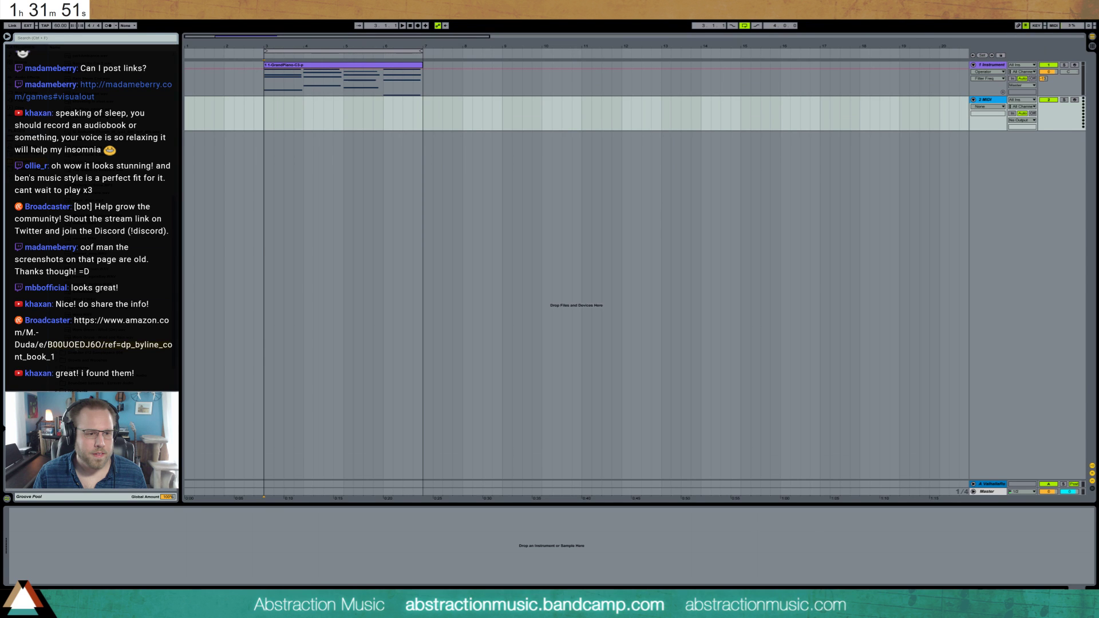
{"action": "left_click_drag", "start_coordinate": [86, 47], "coordinate": [282, 143]}
{"action": "key", "text": "space"}
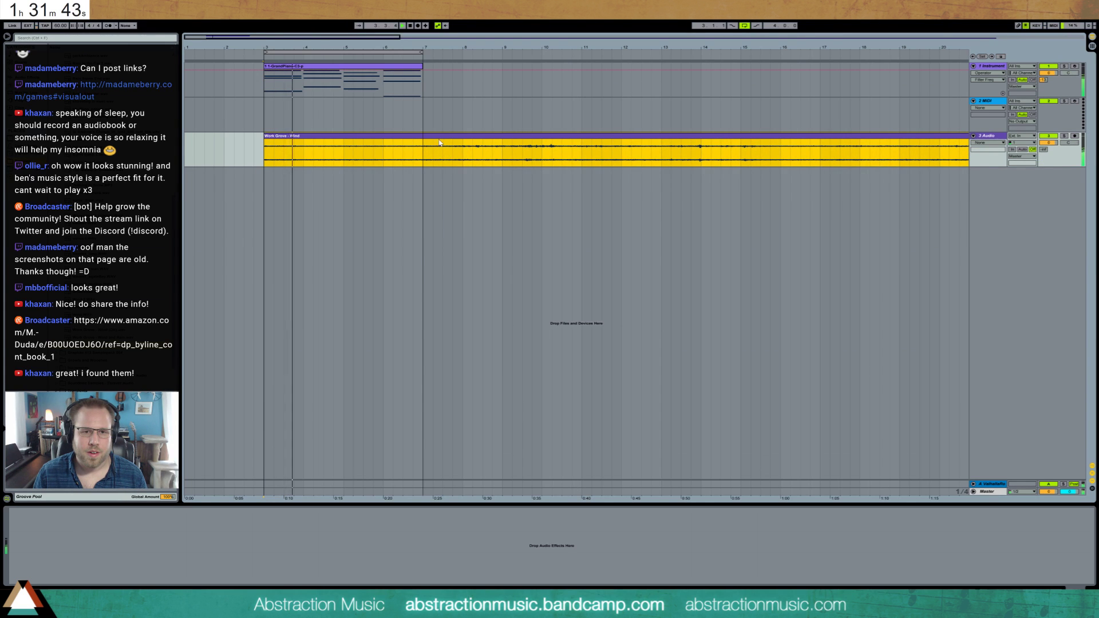
{"action": "key", "text": "space"}
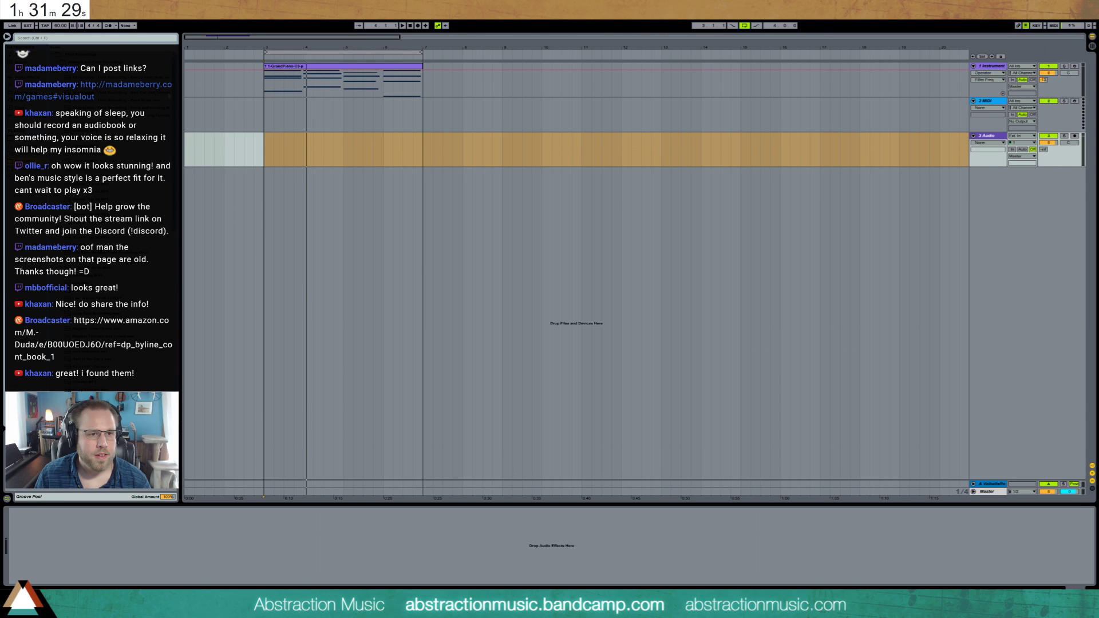
- Place the Breezy Field recording on the audio track at bar 3, play it with the chords and inspect its waveform
{"action": "left_click_drag", "start_coordinate": [264, 149], "coordinate": [326, 150]}
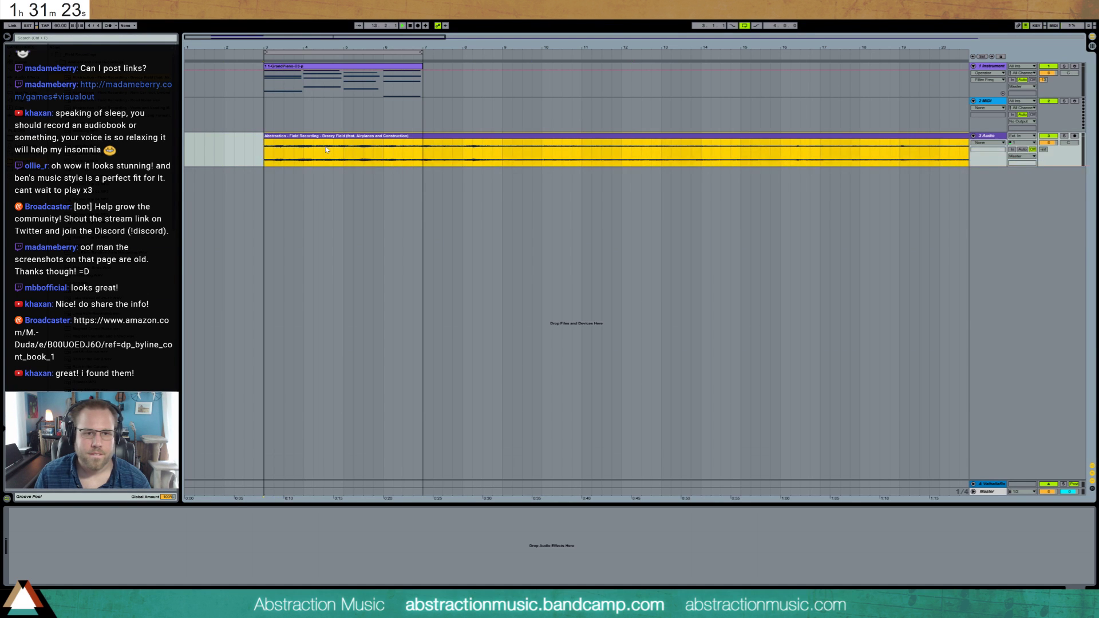
{"action": "key", "text": "space"}
{"action": "double_click", "coordinate": [282, 140]}
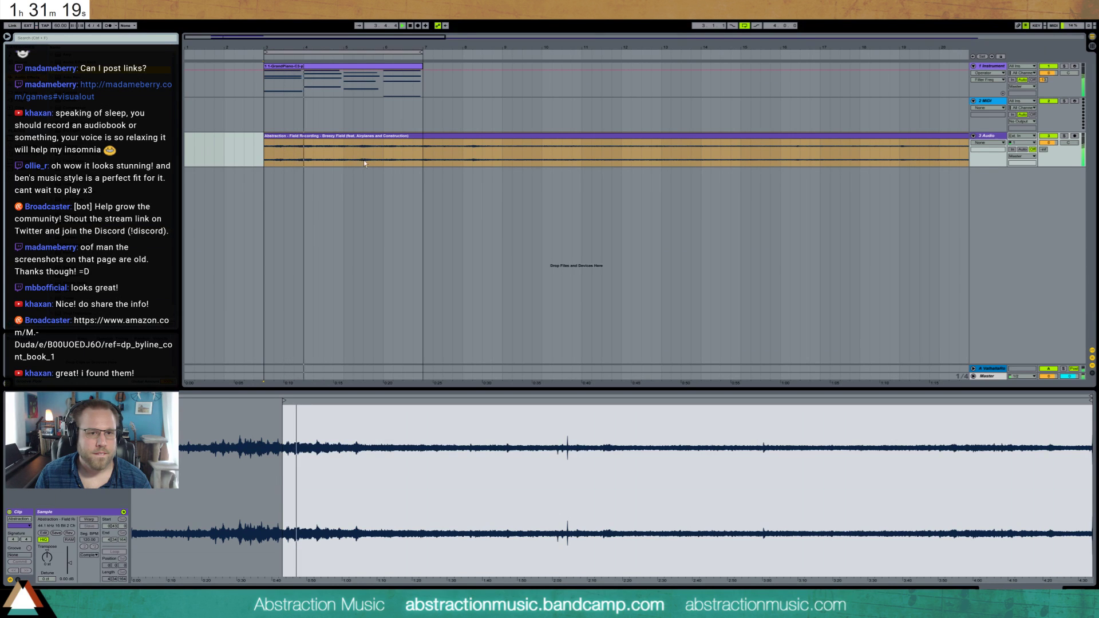
- Add an Auto Filter to the audio track and high-pass the field recording at about 1 kHz
{"action": "key", "text": "shift+Tab"}
{"action": "left_click", "coordinate": [46, 564]}
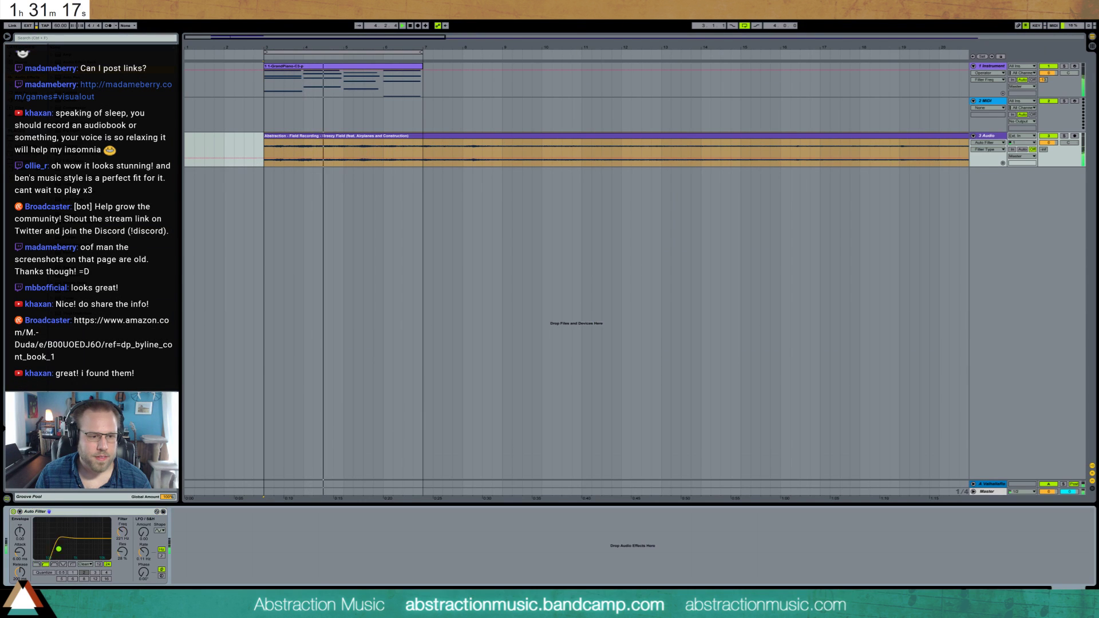
{"action": "left_click_drag", "start_coordinate": [103, 553], "coordinate": [79, 551]}
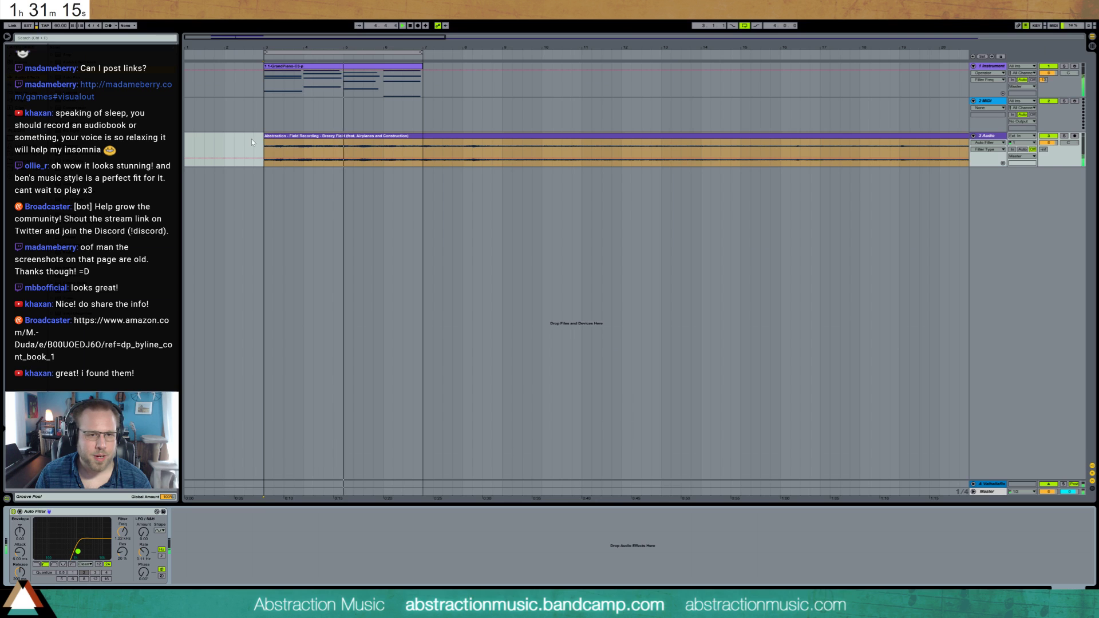
- Make the field recording start from a later portion at bar 3 and cut out a short section near the middle of bar 4
{"action": "left_click_drag", "start_coordinate": [310, 138], "coordinate": [262, 143]}
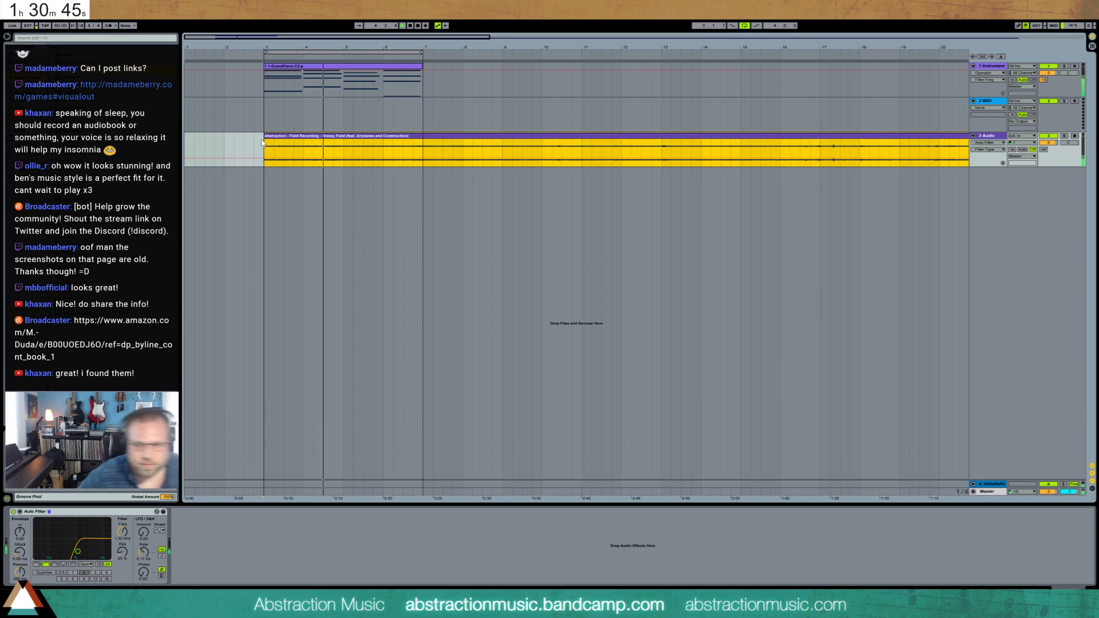
{"action": "left_click", "coordinate": [325, 150]}
{"action": "left_click_drag", "start_coordinate": [325, 150], "coordinate": [347, 144]}
{"action": "key", "text": "Delete"}
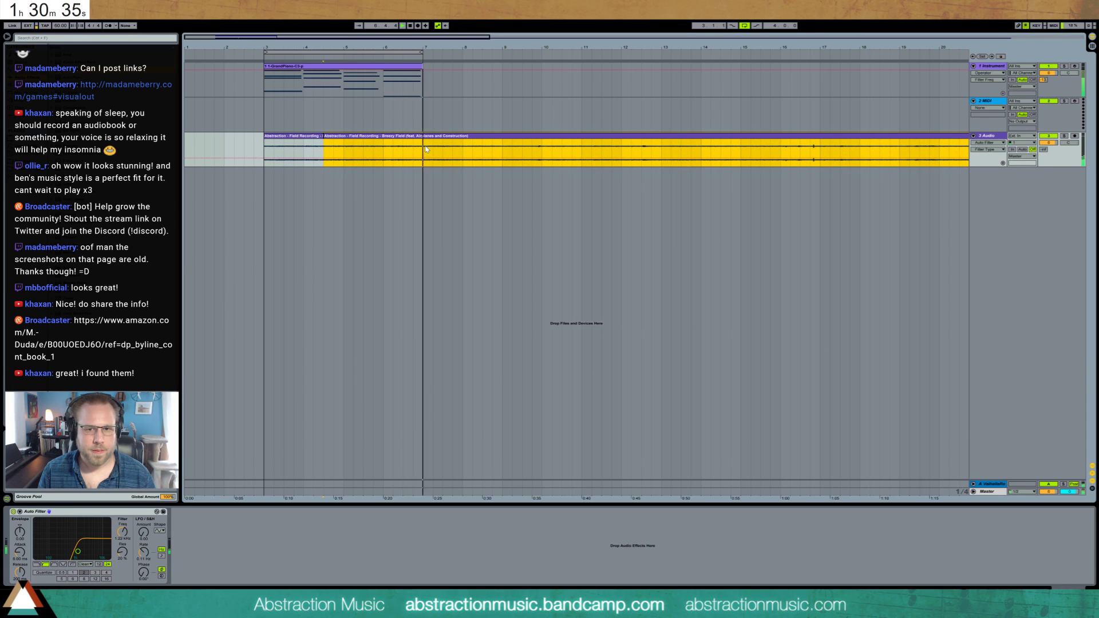
- Duplicate the field recording's six-bar section from bar 3 to bar 9 three times along the timeline
{"action": "left_click_drag", "start_coordinate": [473, 149], "coordinate": [501, 150]}
{"action": "left_click", "coordinate": [266, 151], "text": "shift"}
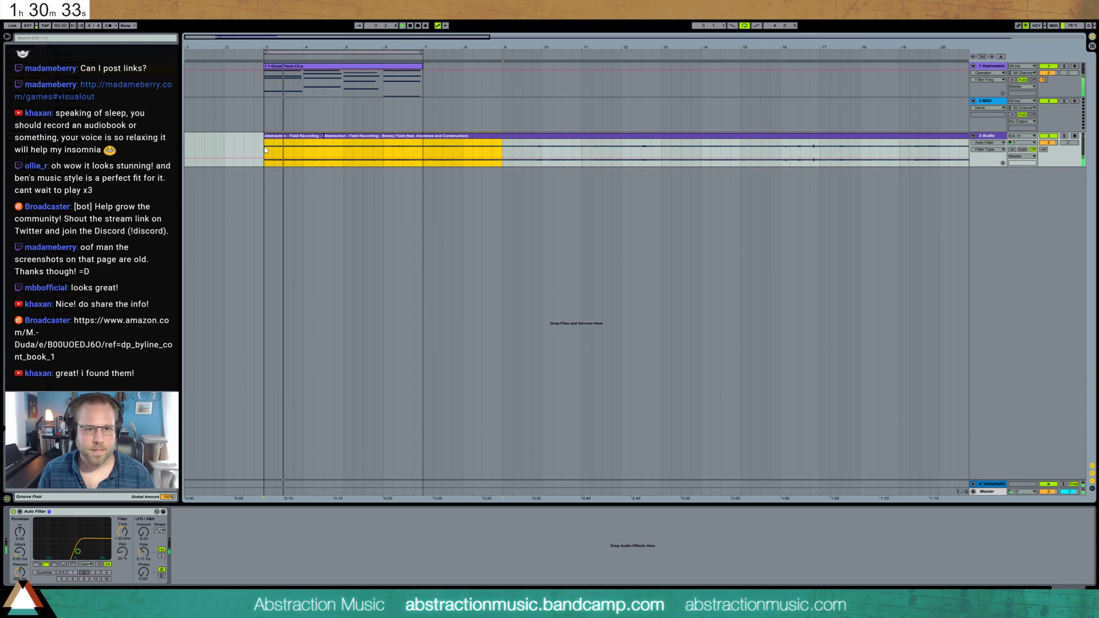
{"action": "key", "text": "ctrl+d"}
{"action": "key", "text": "ctrl+d"}
{"action": "key", "text": "ctrl+d"}
{"action": "left_click_drag", "start_coordinate": [425, 42], "coordinate": [457, 25]}
- Adjust the filter frequency of the Operator in the chord track's Instrument Rack and play the result
{"action": "left_click", "coordinate": [258, 66]}
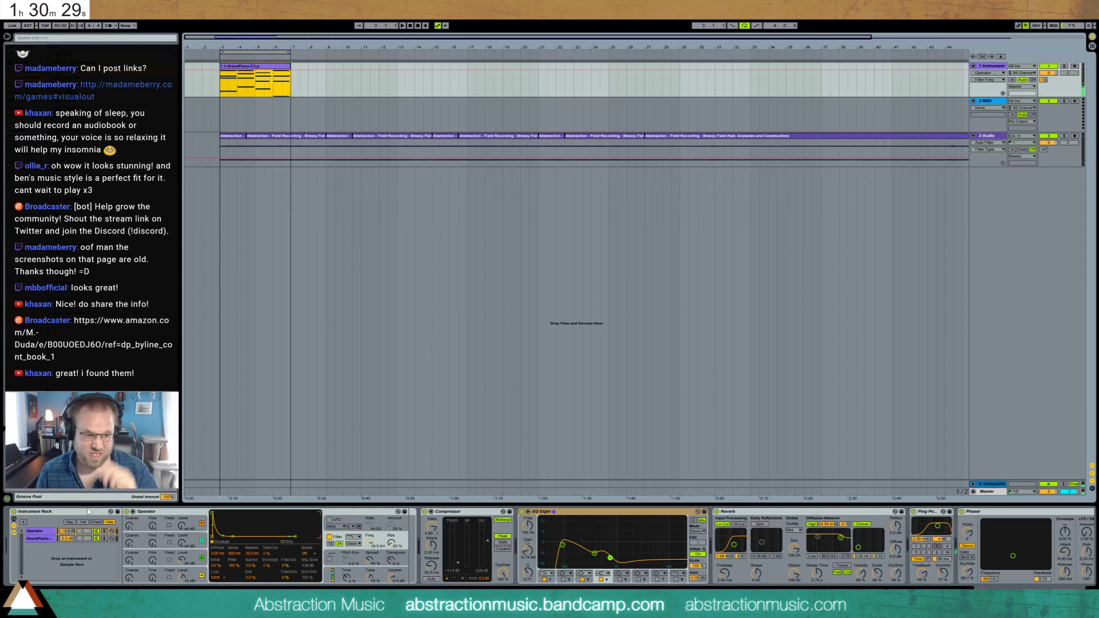
{"action": "left_click", "coordinate": [84, 531]}
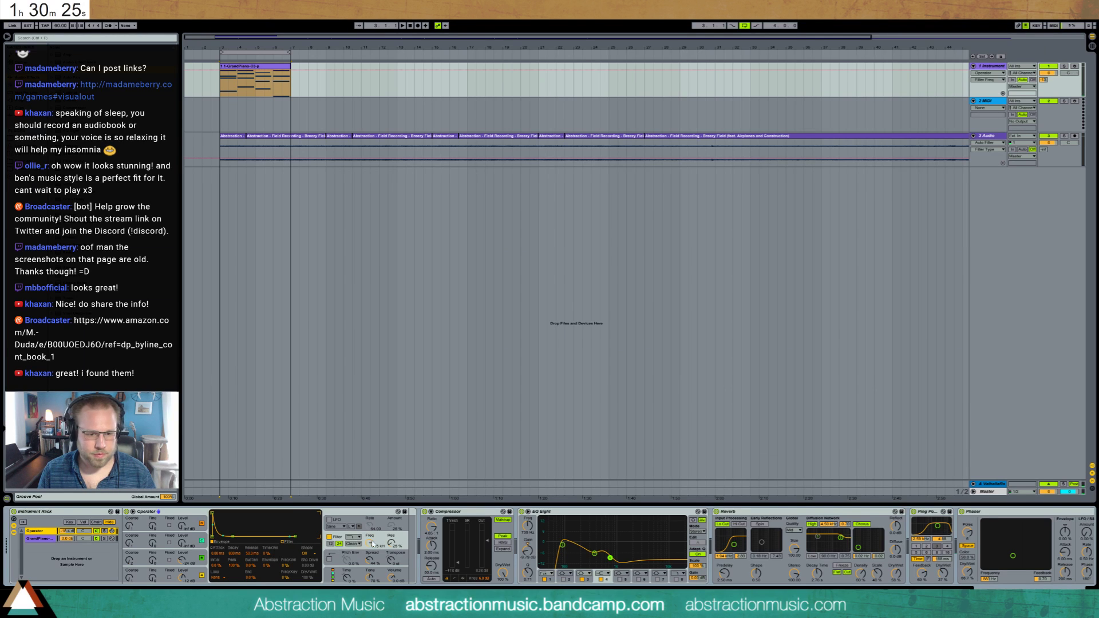
{"action": "left_click", "coordinate": [199, 570]}
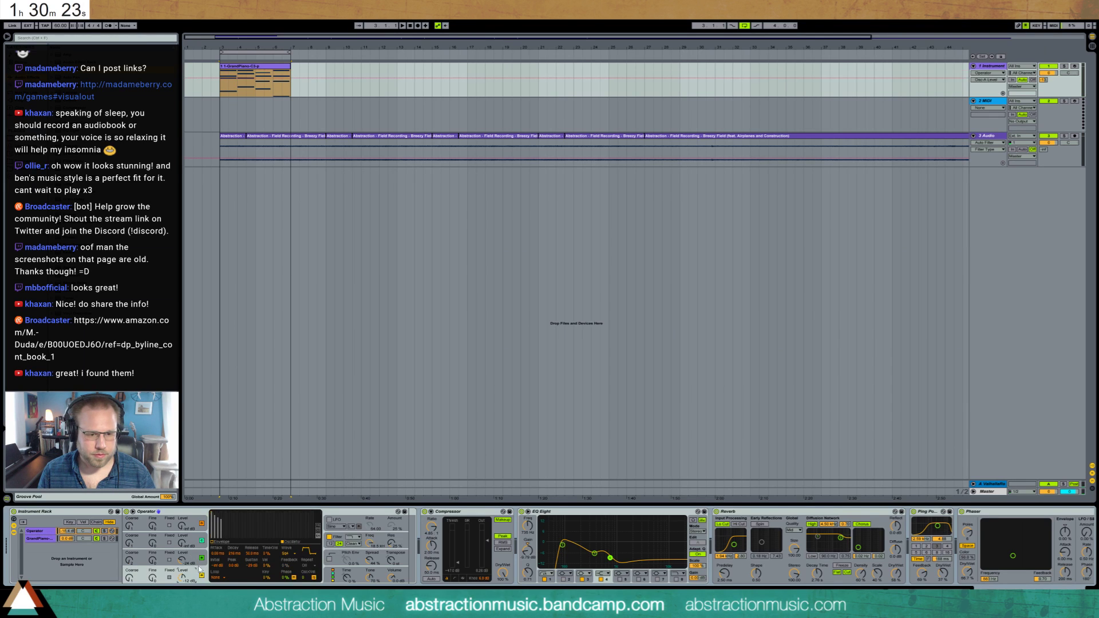
{"action": "left_click", "coordinate": [371, 543]}
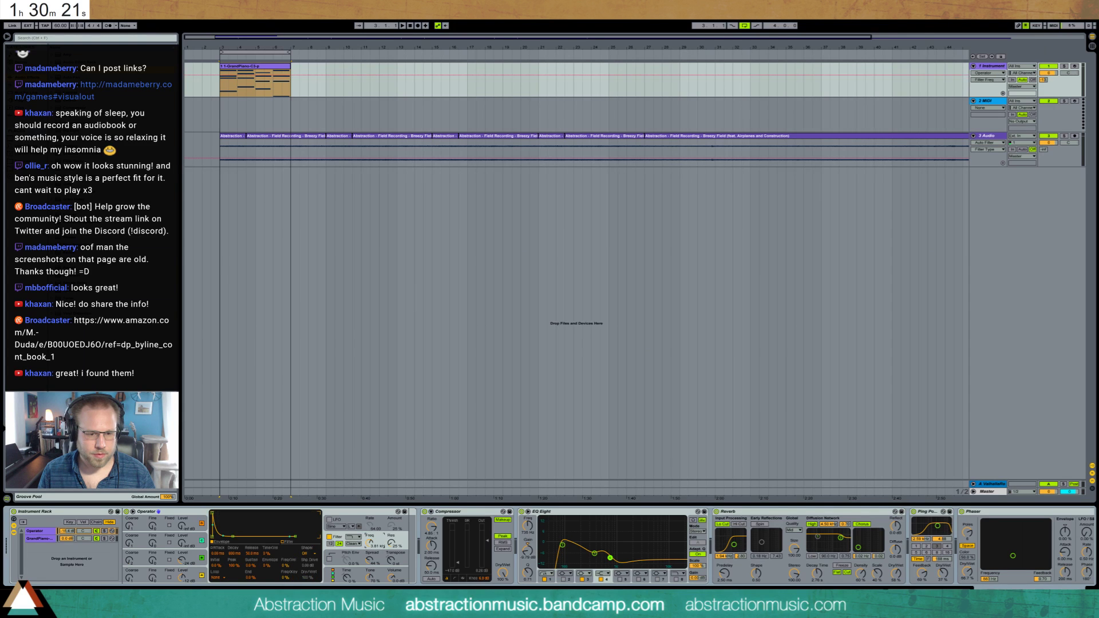
{"action": "key", "text": "space"}
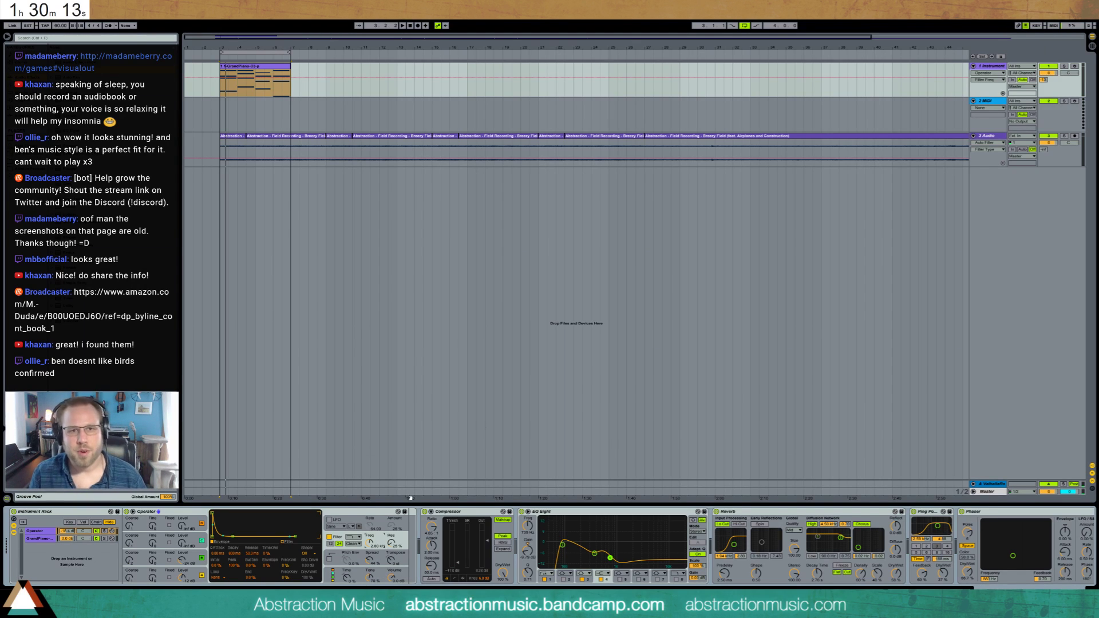
- Load an Analog synth onto the empty MIDI track between the chords and the field recording
{"action": "left_click", "coordinate": [220, 146]}
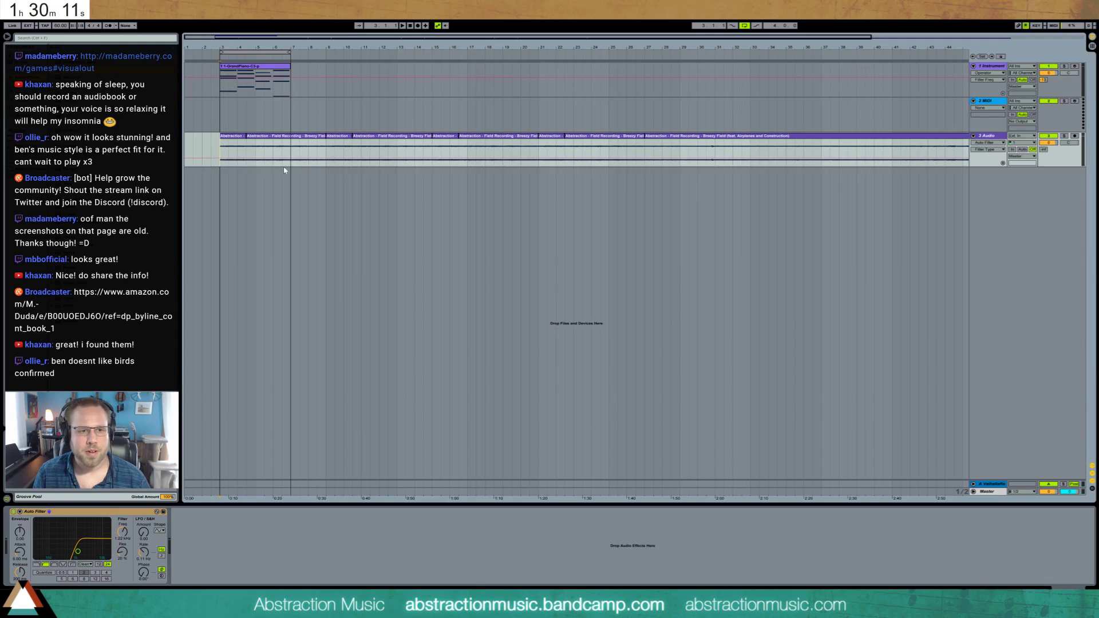
{"action": "left_click", "coordinate": [997, 101]}
{"action": "key", "text": "ctrl+f"}
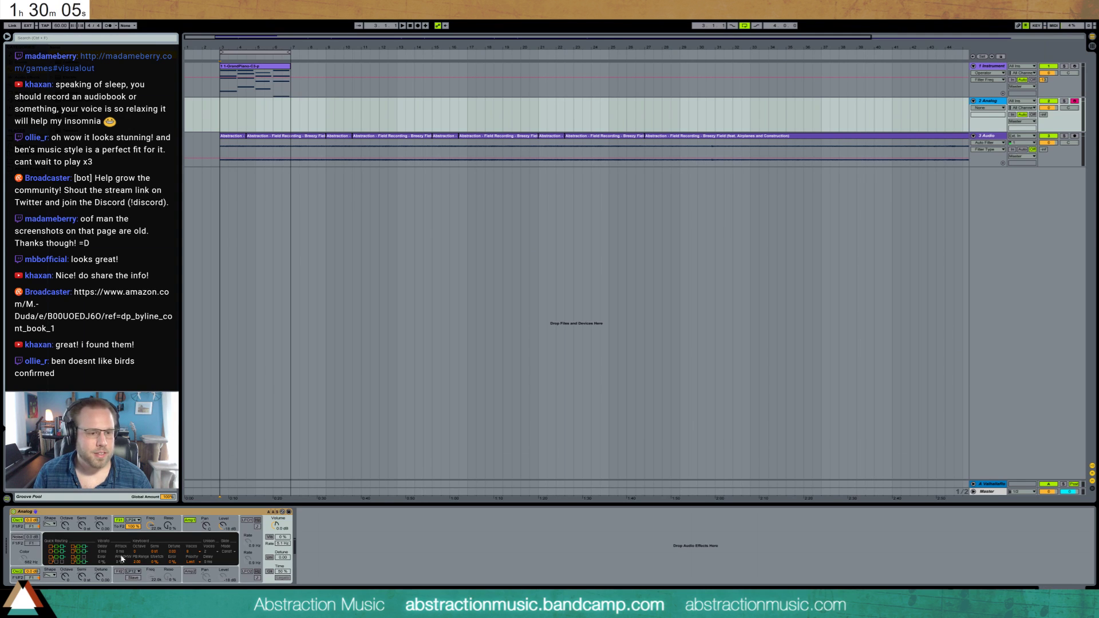
- Shape Analog's first filter with a lower frequency, added resonance and envelope modulation, and add a Ping Pong Delay after the synth
{"action": "left_click", "coordinate": [154, 527]}
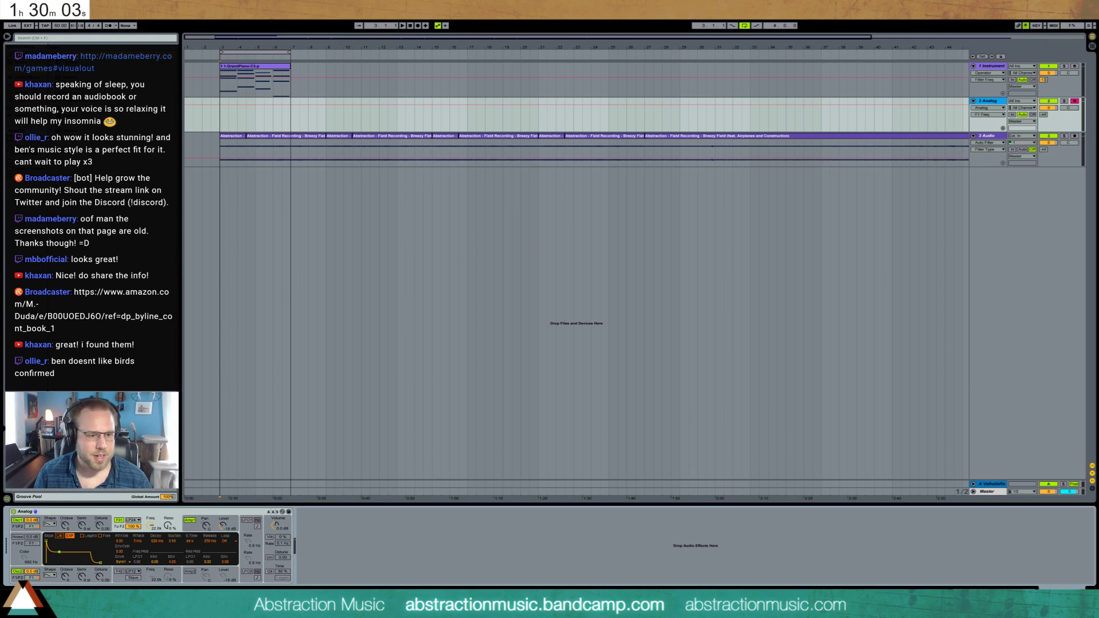
{"action": "mouse_move", "coordinate": [148, 527]}
{"action": "left_mouse_down"}
{"action": "mouse_move", "coordinate": [148, 544]}
{"action": "mouse_move", "coordinate": [163, 524]}
{"action": "mouse_move", "coordinate": [150, 529]}
{"action": "mouse_move", "coordinate": [168, 529]}
{"action": "left_mouse_up"}
{"action": "left_click", "coordinate": [222, 113]}
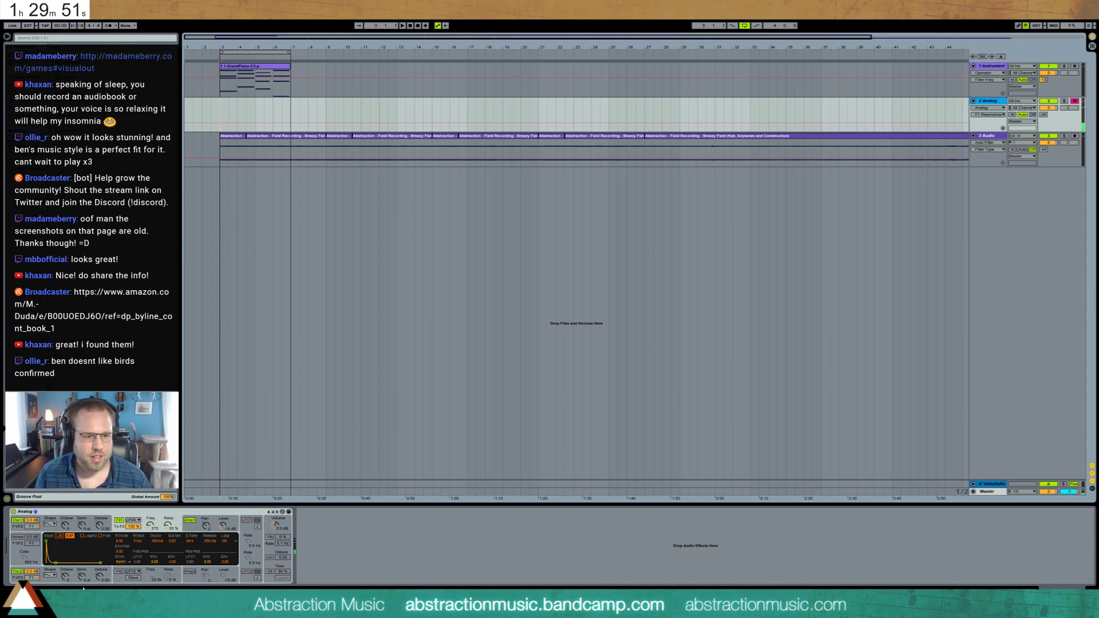
{"action": "left_click", "coordinate": [152, 537]}
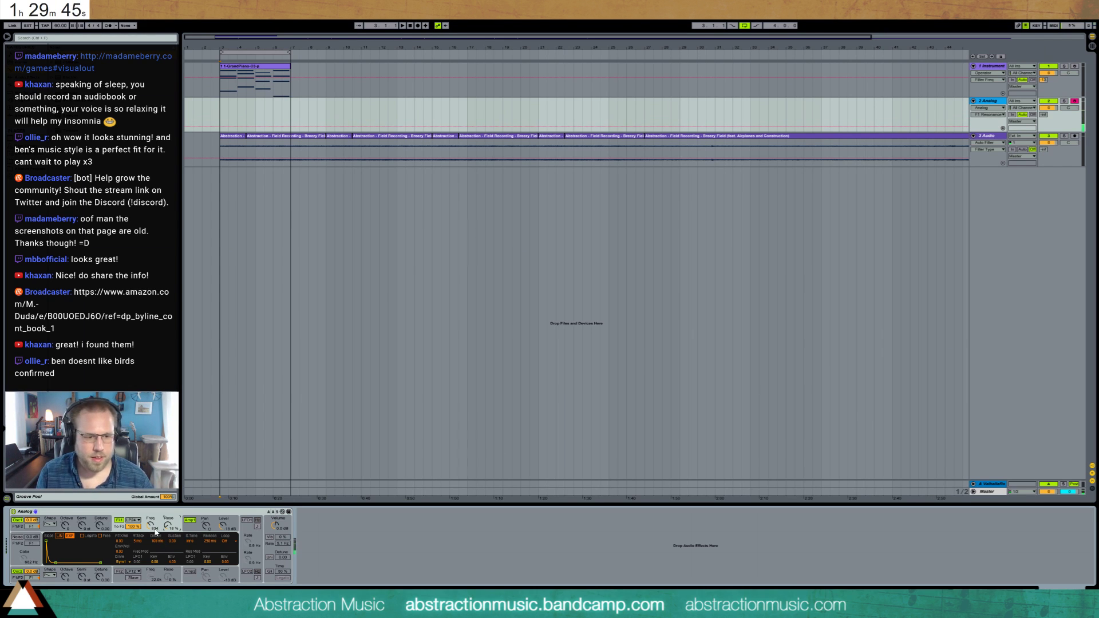
{"action": "left_click_drag", "start_coordinate": [176, 562], "coordinate": [173, 572]}
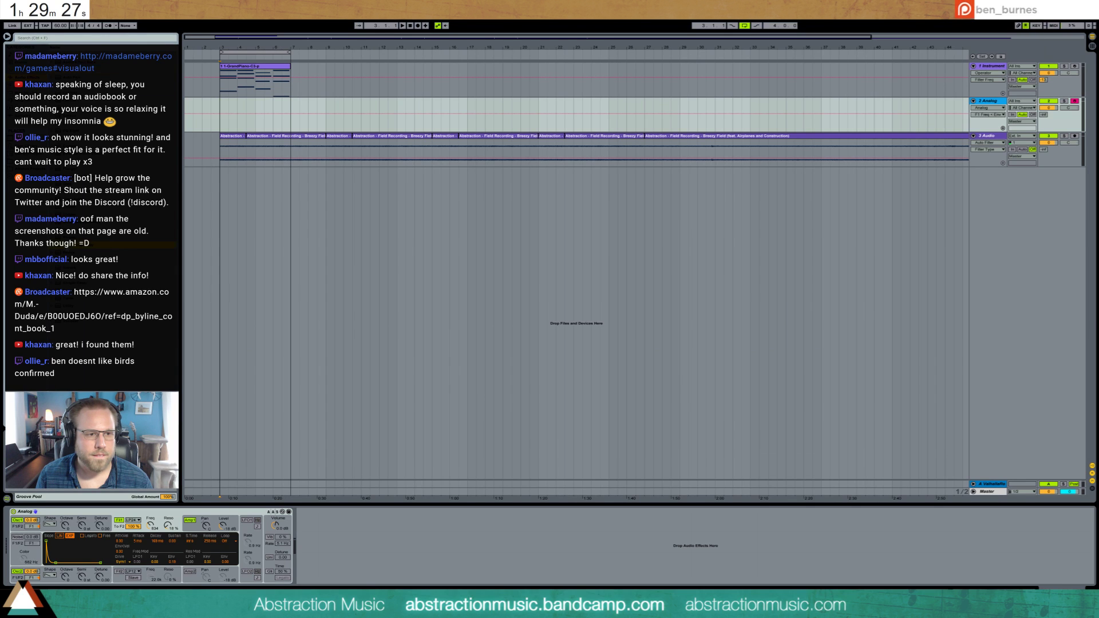
{"action": "left_click_drag", "start_coordinate": [465, 556], "coordinate": [465, 556]}
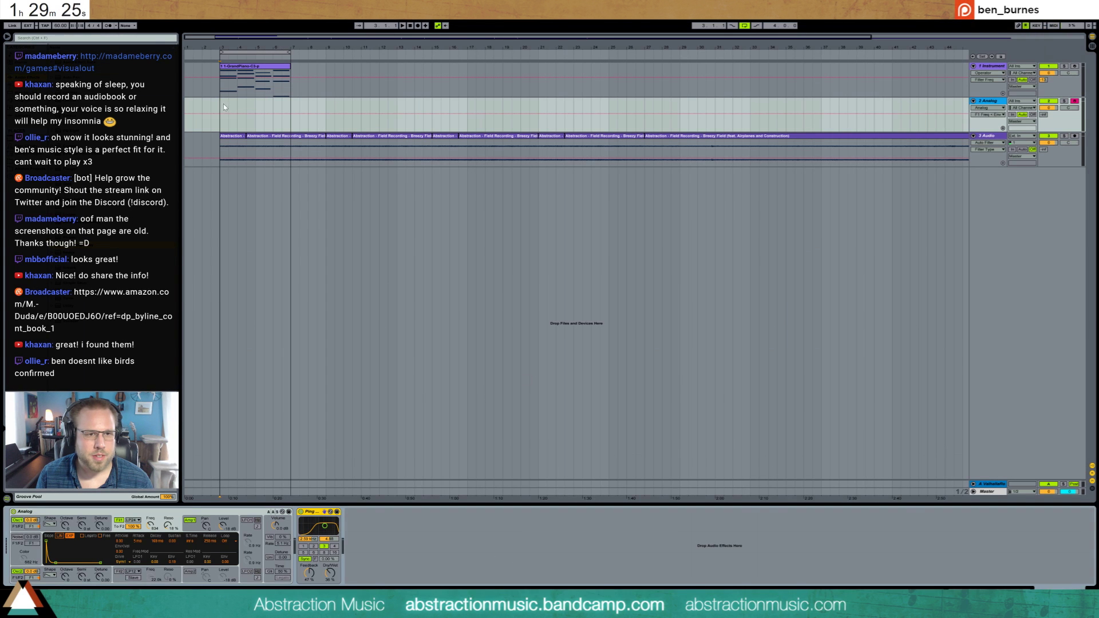
- Create a one-bar MIDI clip at bar 3 on the Analog track and draw the ascending notes C3, G3 and C4
{"action": "left_click_drag", "start_coordinate": [223, 104], "coordinate": [237, 108]}
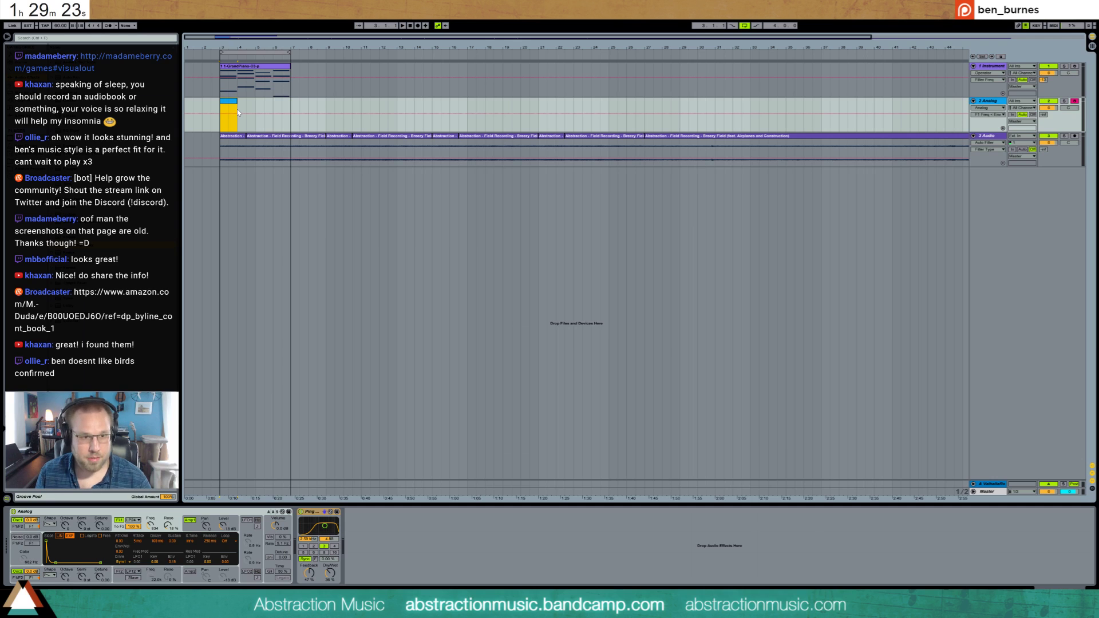
{"action": "key", "text": "ctrl+shift+m"}
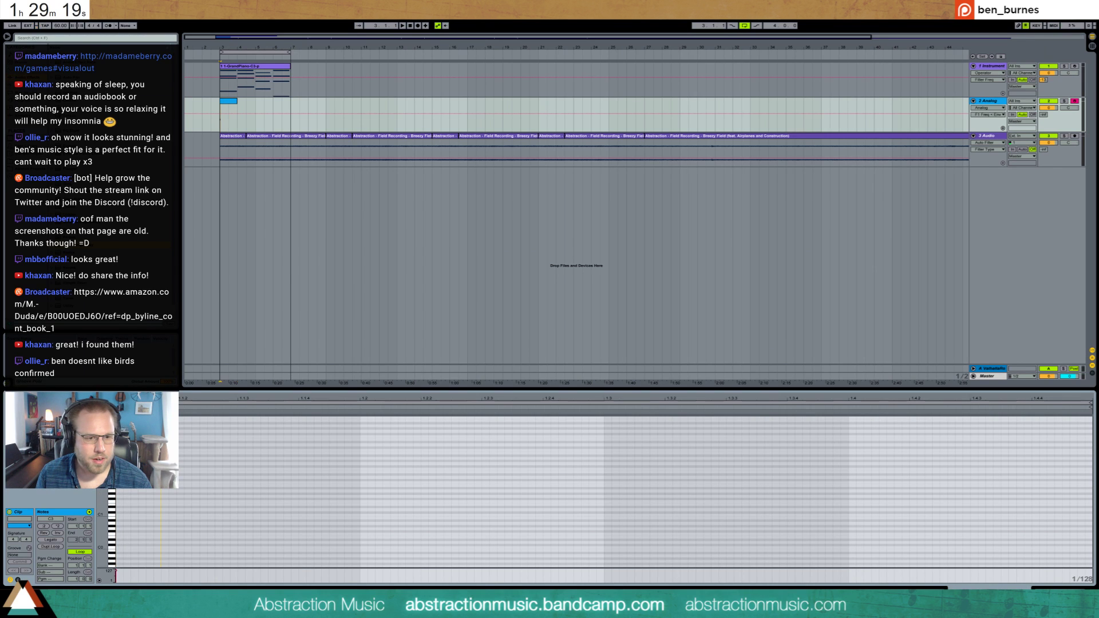
{"action": "key", "text": "ctrl+v"}
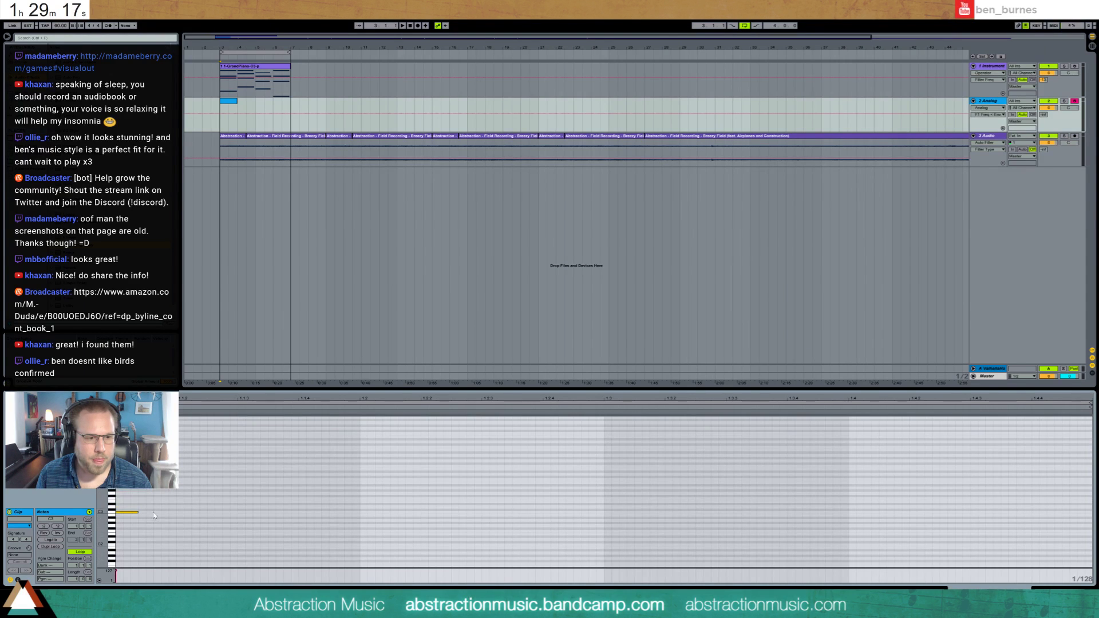
{"action": "double_click", "coordinate": [146, 494]}
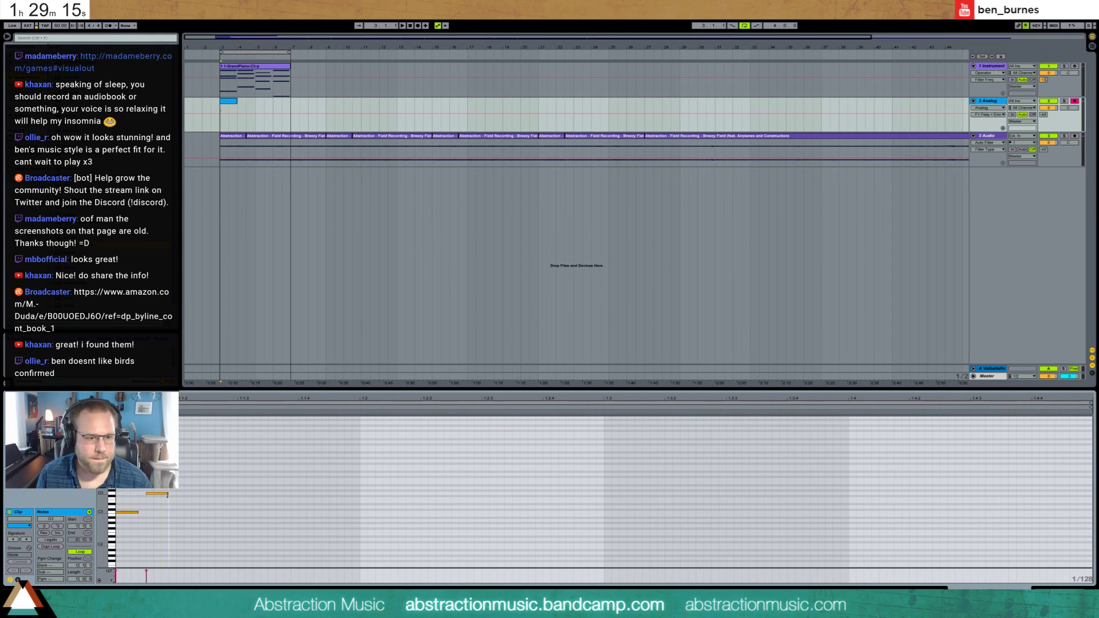
{"action": "left_click_drag", "start_coordinate": [112, 501], "coordinate": [99, 491]}
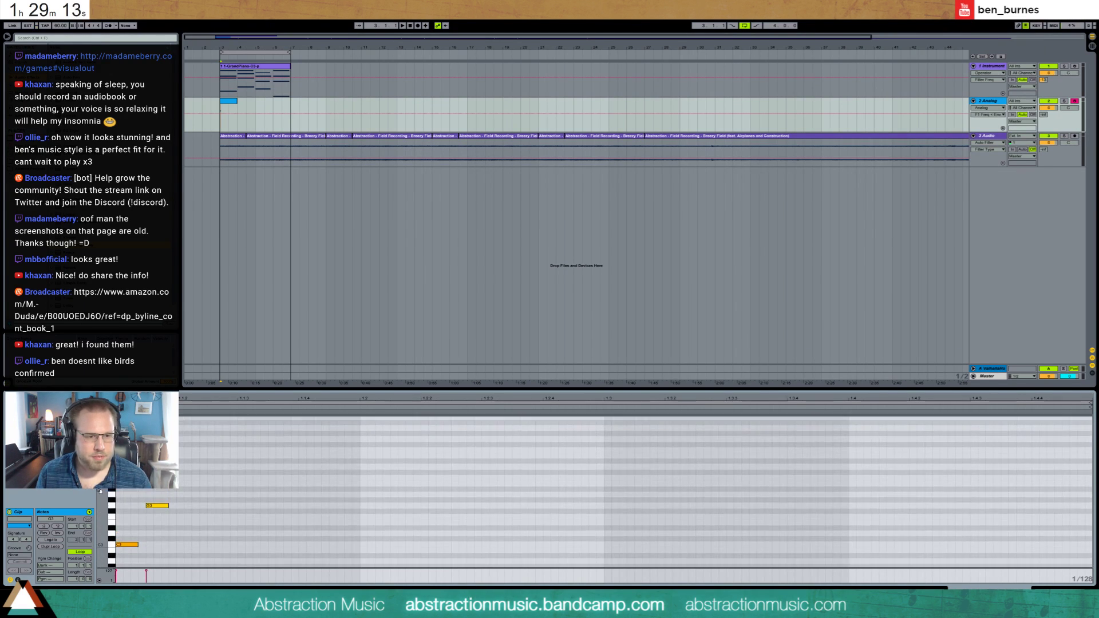
{"action": "double_click", "coordinate": [181, 478]}
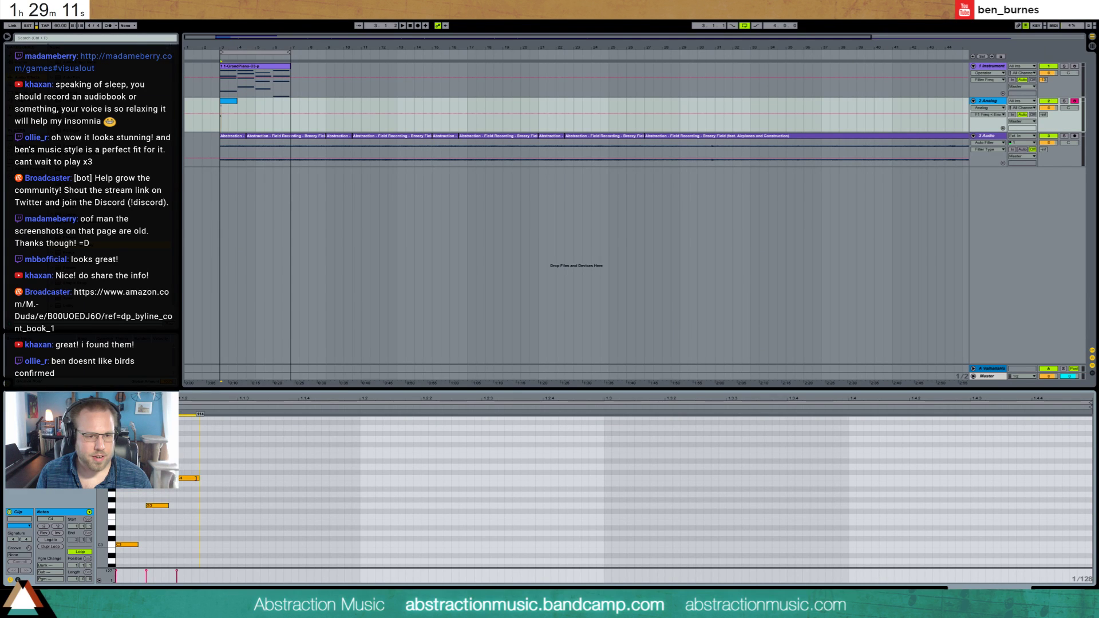
{"action": "key", "text": "space"}
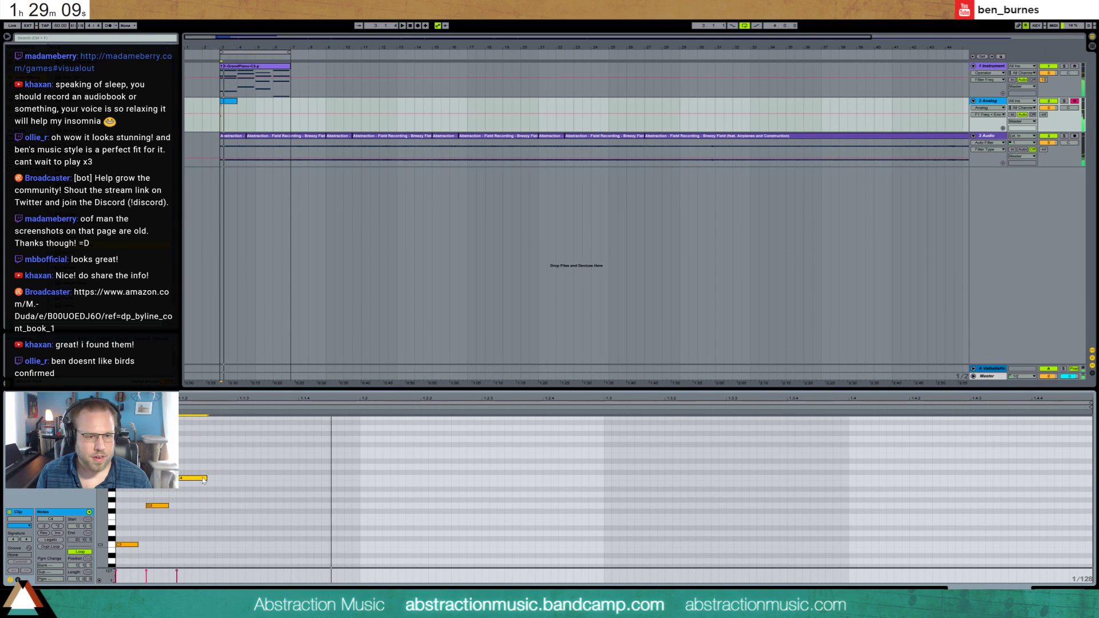
- Match the C4 note's length to the others and stretch all three notes so they start an eighth note apart
{"action": "left_click_drag", "start_coordinate": [206, 477], "coordinate": [200, 476]}
{"action": "key", "text": "ctrl+a"}
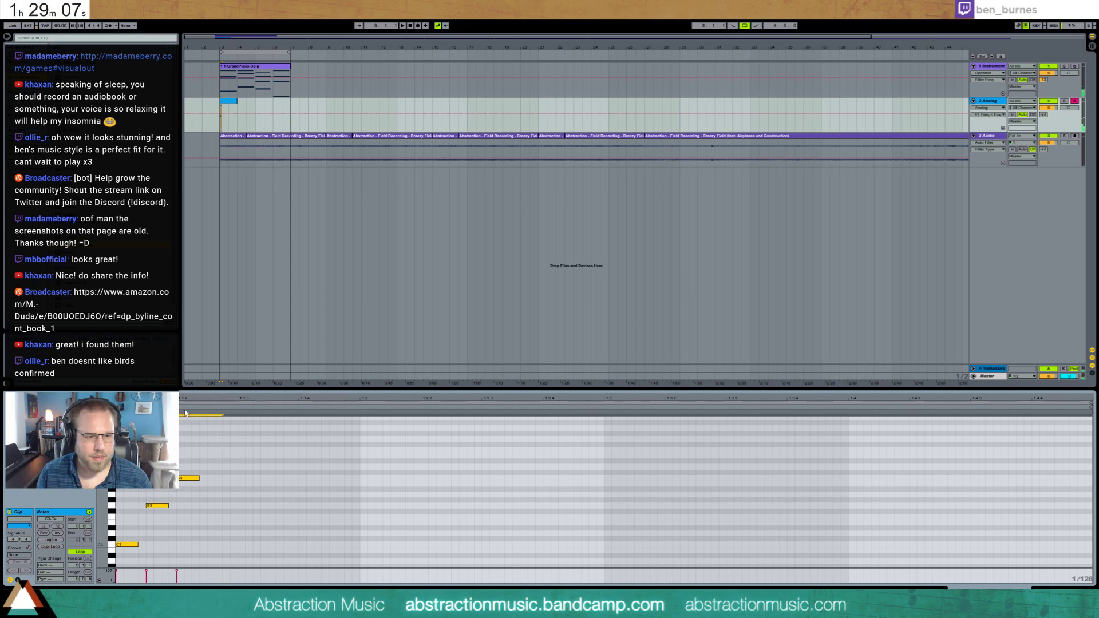
{"action": "left_click_drag", "start_coordinate": [251, 420], "coordinate": [359, 413]}
{"action": "key", "text": "space"}
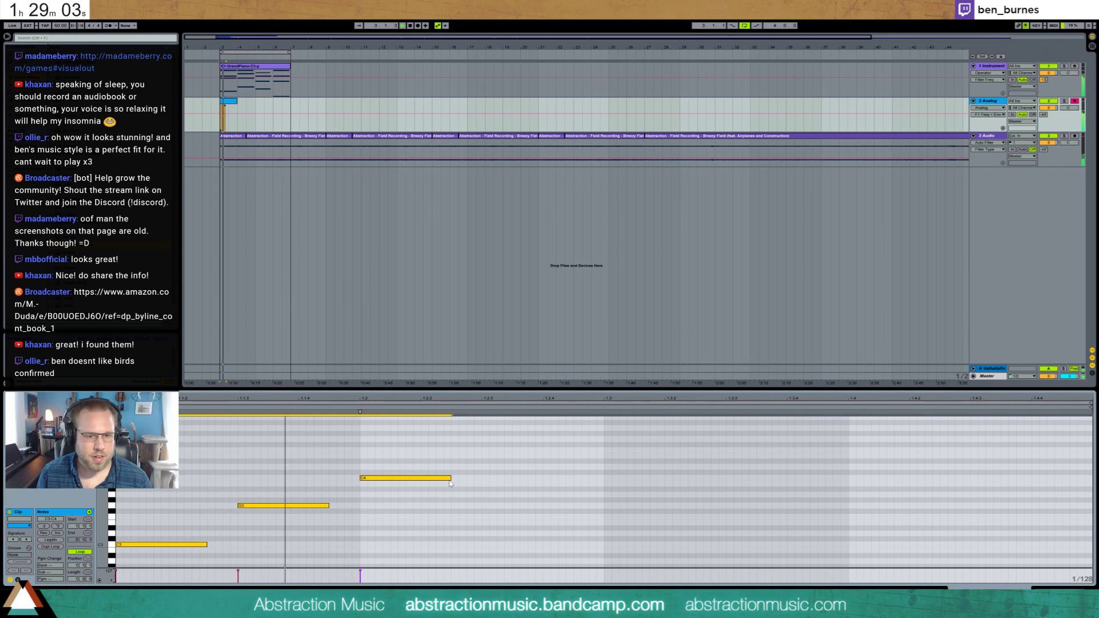
- Continue the eighth-note pattern with F4, G4 and F4, giving them the same length as the earlier notes
{"action": "left_click", "coordinate": [502, 471]}
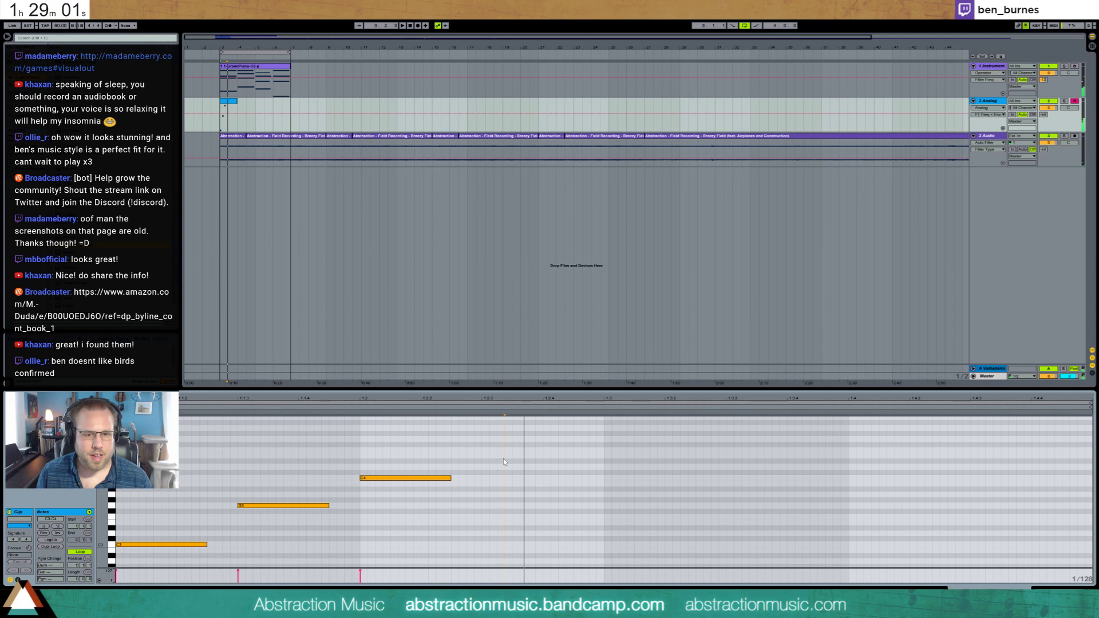
{"action": "double_click", "coordinate": [485, 451]}
{"action": "key", "text": "space"}
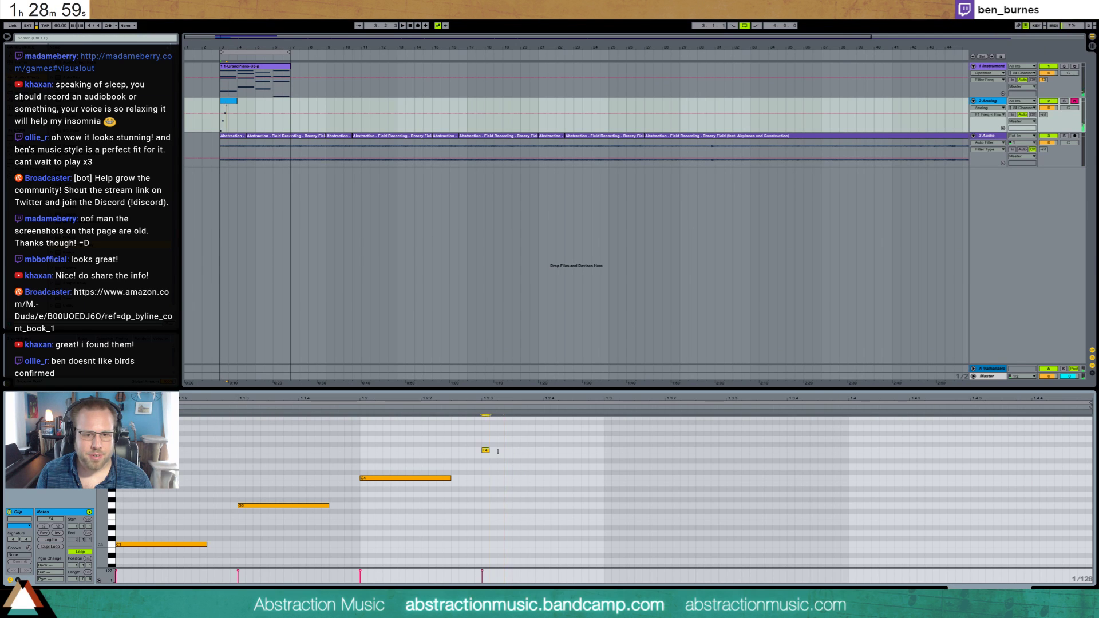
{"action": "left_click_drag", "start_coordinate": [570, 451], "coordinate": [573, 450]}
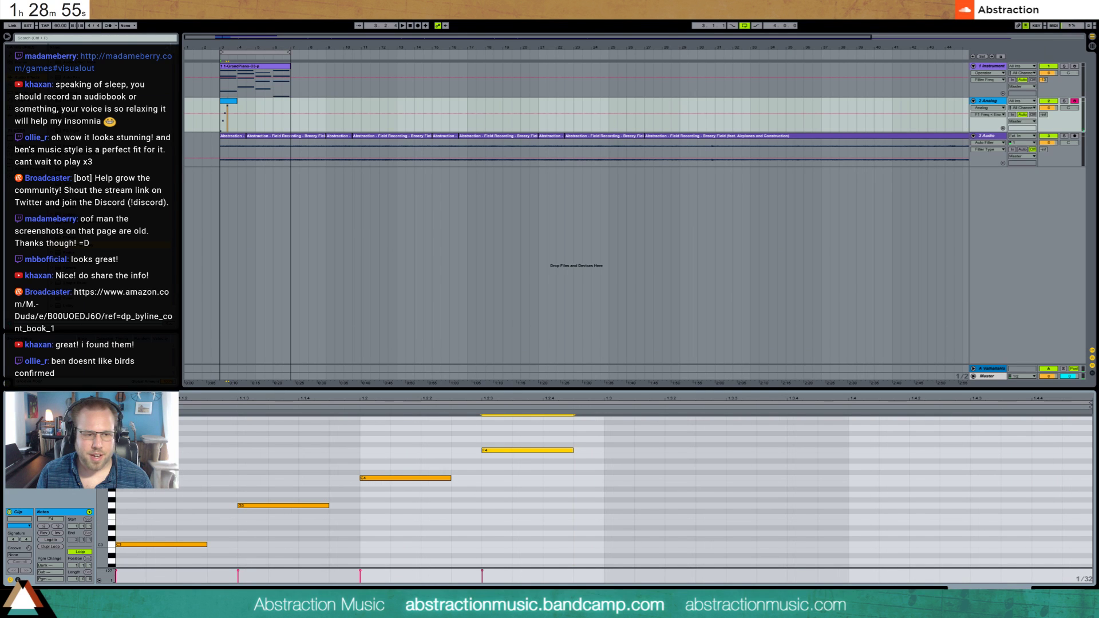
{"action": "scroll", "coordinate": [654, 498], "scroll_direction": "down", "scroll_amount": 5}
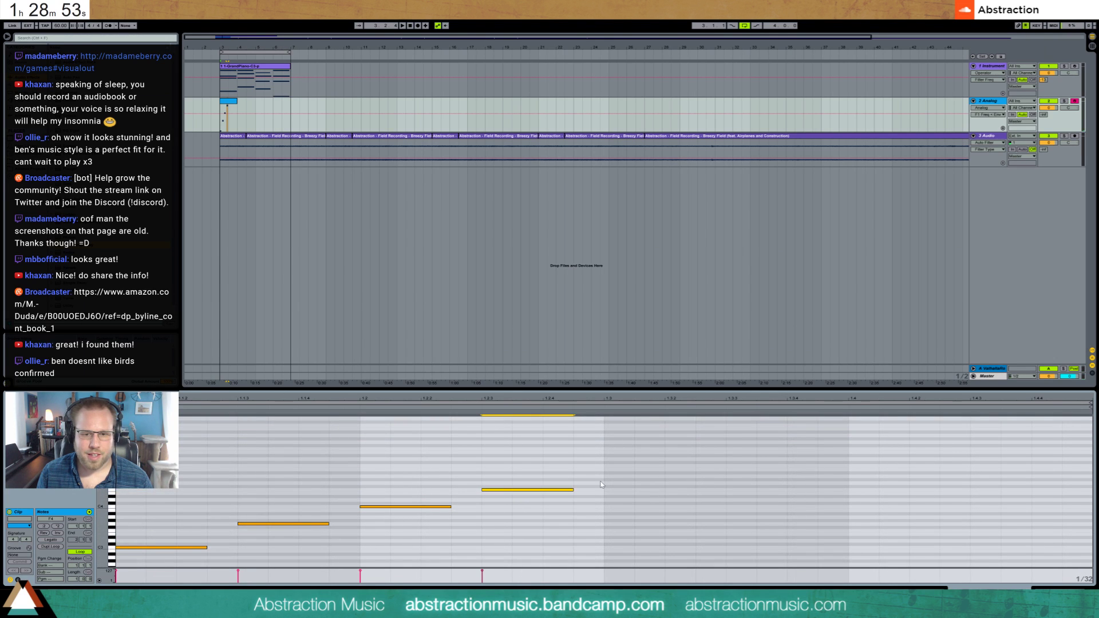
{"action": "double_click", "coordinate": [607, 484]}
{"action": "left_click_drag", "start_coordinate": [634, 482], "coordinate": [686, 483]}
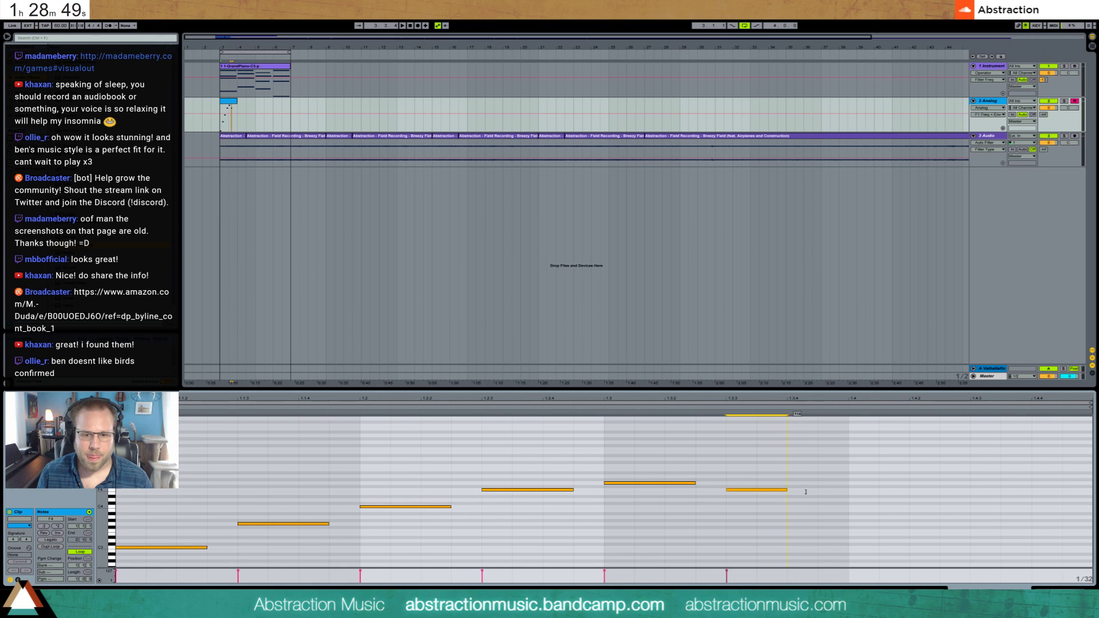
- Finish the pattern with C4 and E3 notes and repeat the one-bar Analog clip through bar 6
{"action": "double_click", "coordinate": [856, 506]}
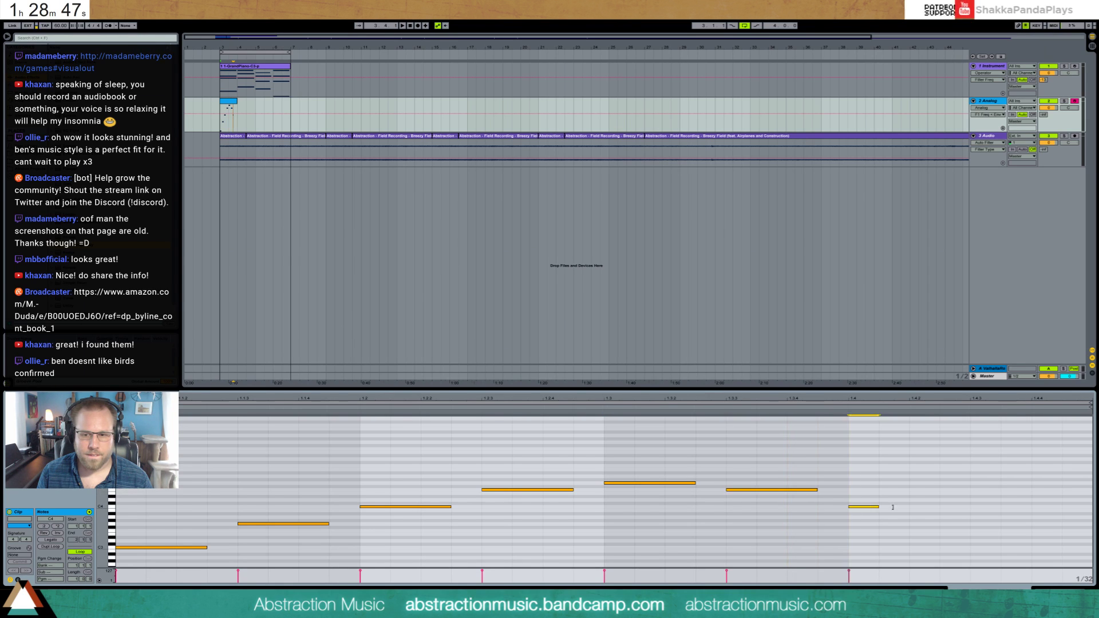
{"action": "left_click_drag", "start_coordinate": [863, 506], "coordinate": [928, 507]}
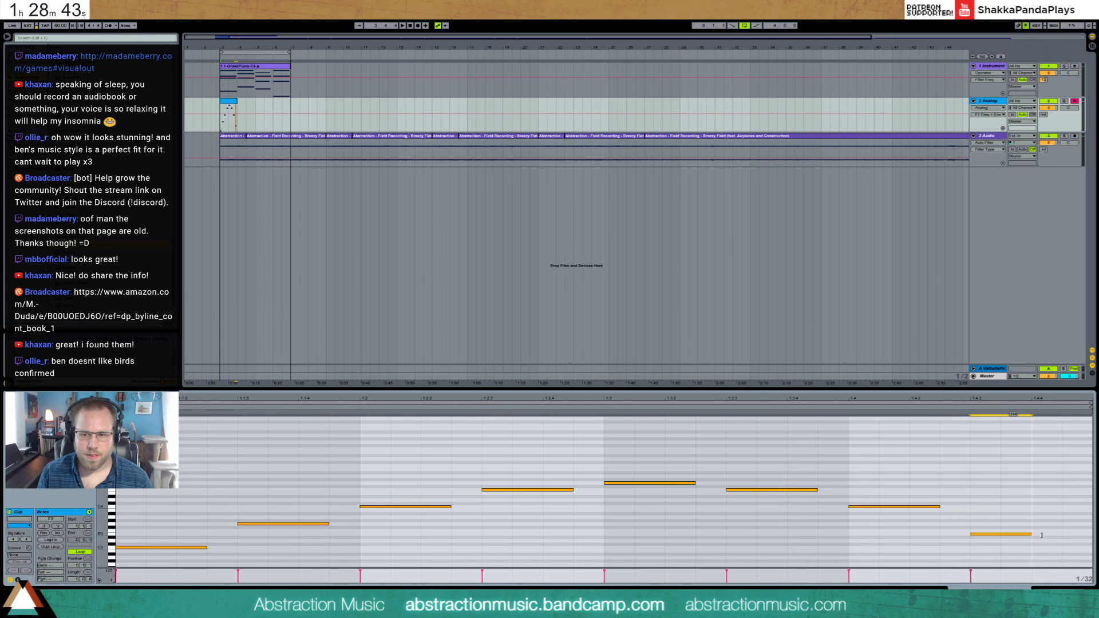
{"action": "left_click_drag", "start_coordinate": [1033, 535], "coordinate": [1057, 536]}
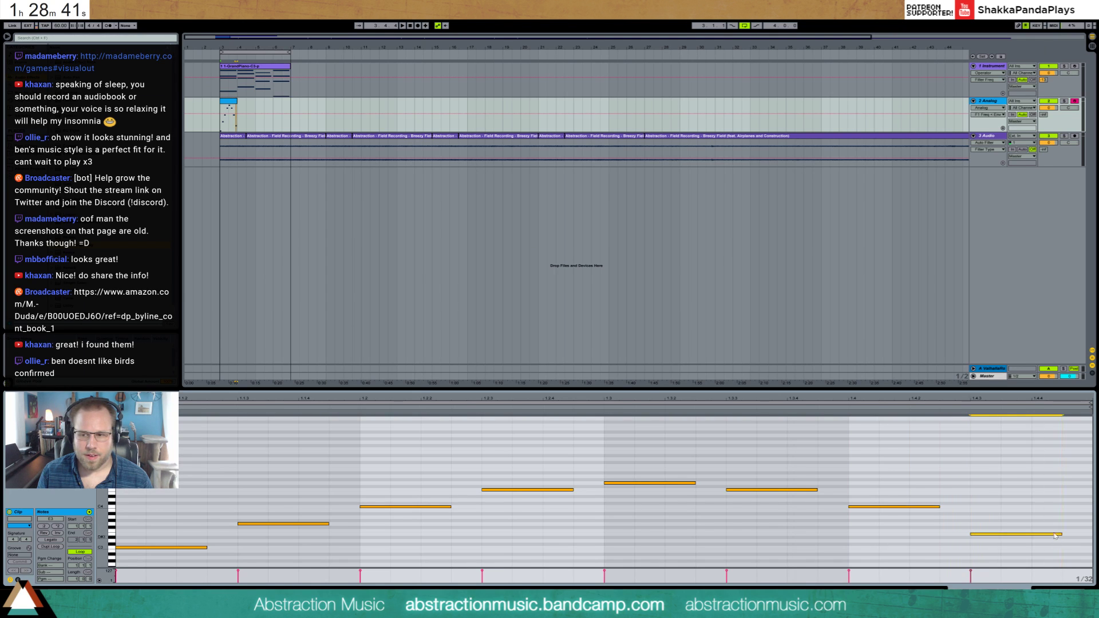
{"action": "key", "text": "space"}
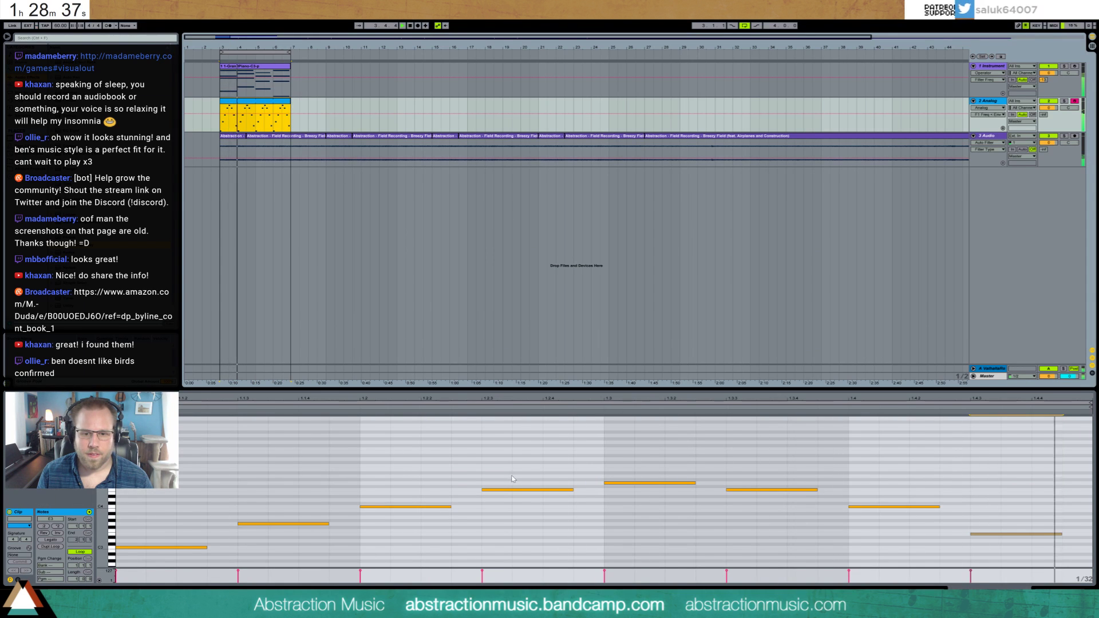
- Lower the sixth note of the Analog pattern by one semitone to E4 and separate bar 6 into its own clip
{"action": "left_click_drag", "start_coordinate": [771, 489], "coordinate": [771, 492]}
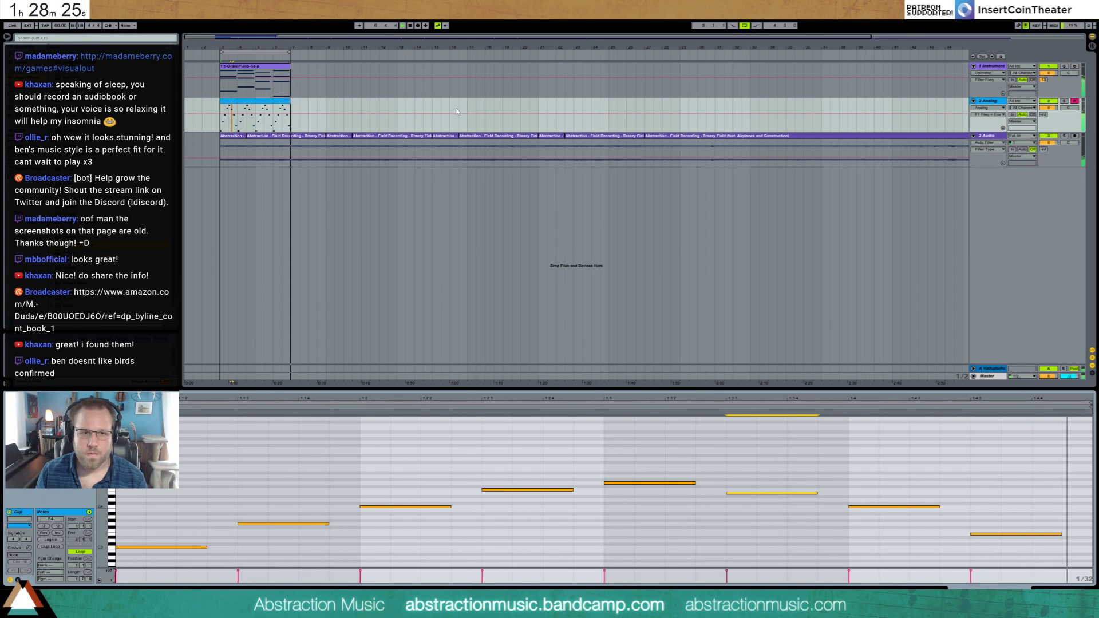
{"action": "left_click_drag", "start_coordinate": [273, 114], "coordinate": [290, 127]}
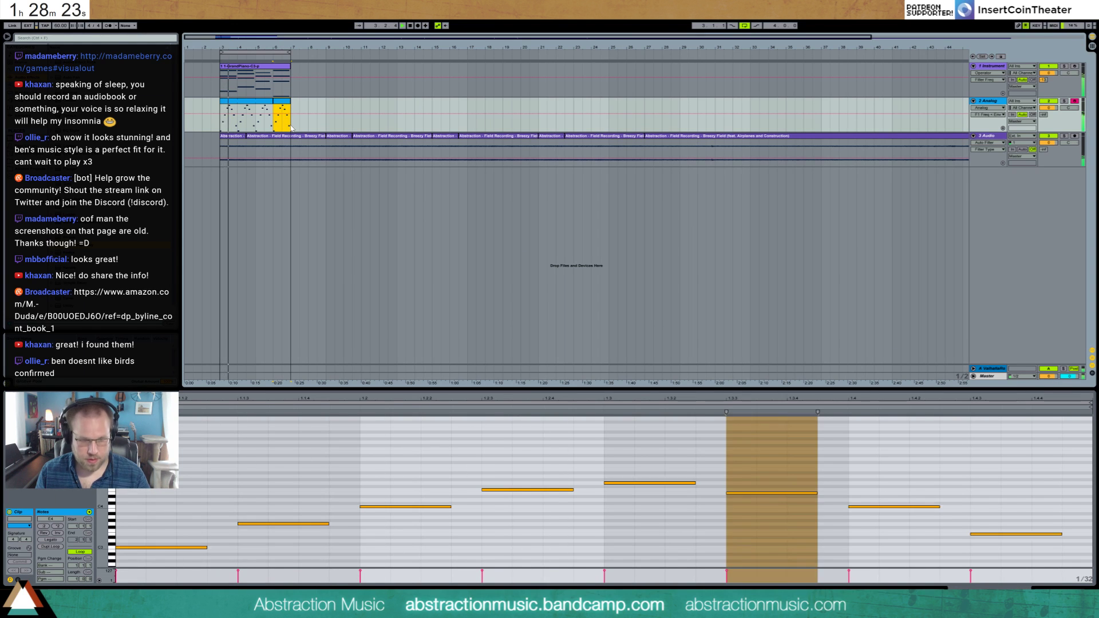
{"action": "left_click", "coordinate": [765, 507]}
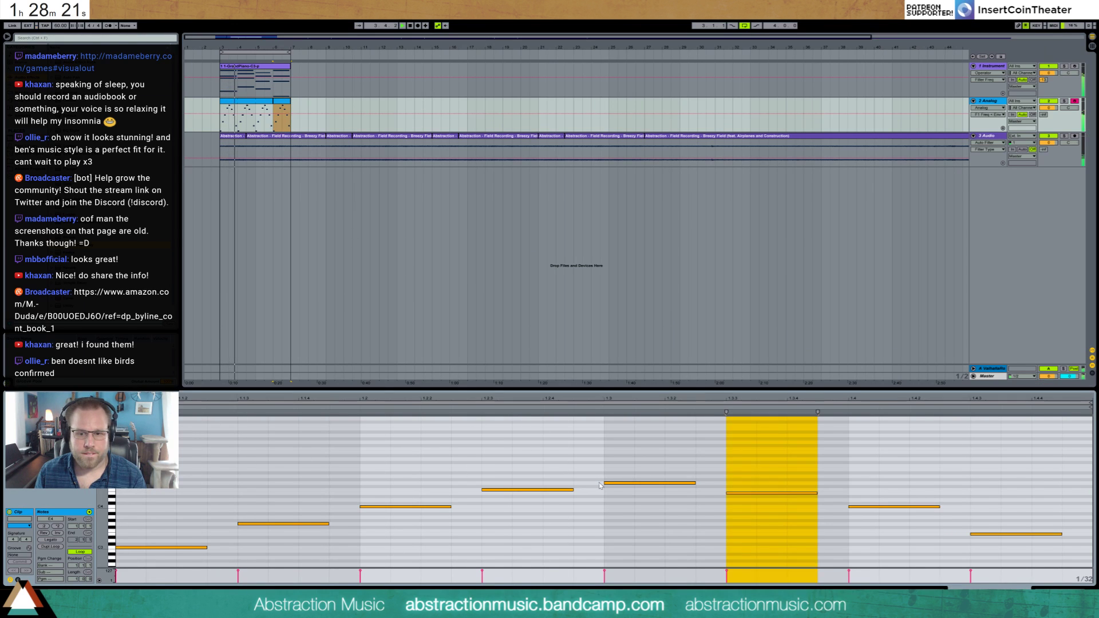
- In the bar 6 Analog clip, raise the sixth note to F4 and the seventh note to B4
{"action": "left_click", "coordinate": [767, 492]}
{"action": "key", "text": "Up"}
{"action": "left_click", "coordinate": [893, 506]}
{"action": "key", "text": "Up"}
{"action": "key", "text": "Up"}
{"action": "key", "text": "Up"}
{"action": "key", "text": "Up"}
{"action": "key", "text": "Up"}
{"action": "key", "text": "Up"}
{"action": "key", "text": "Up"}
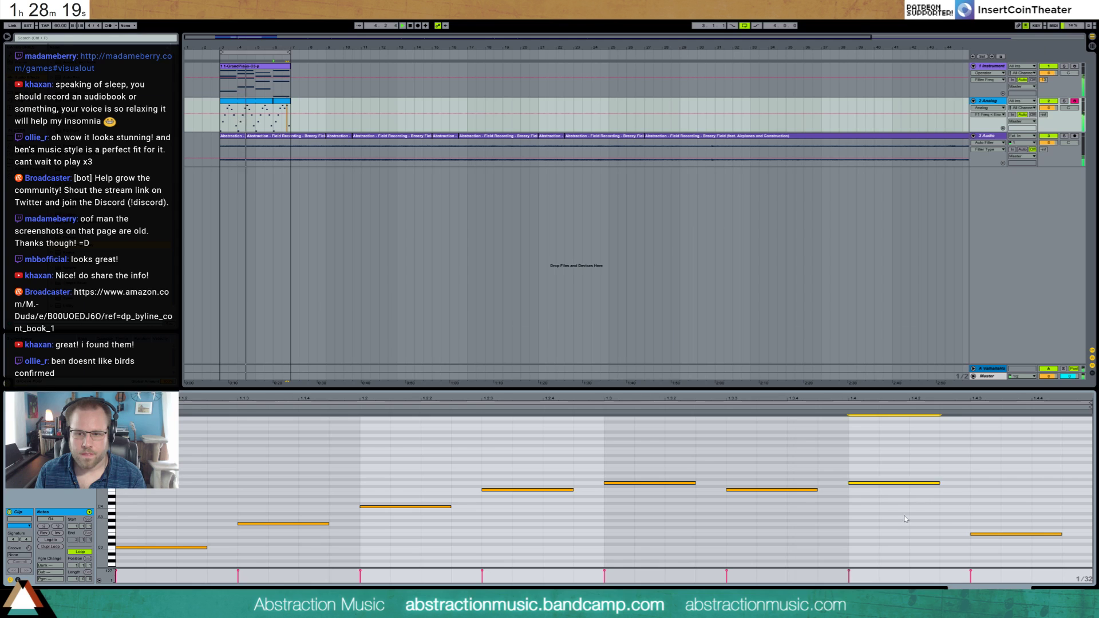
{"action": "key", "text": "Up"}
{"action": "key", "text": "Up"}
{"action": "key", "text": "Up"}
{"action": "key", "text": "Up"}
- Raise the last note of the bar 6 Analog clip to C4
{"action": "left_click", "coordinate": [985, 534]}
{"action": "key", "text": "shift+Up"}
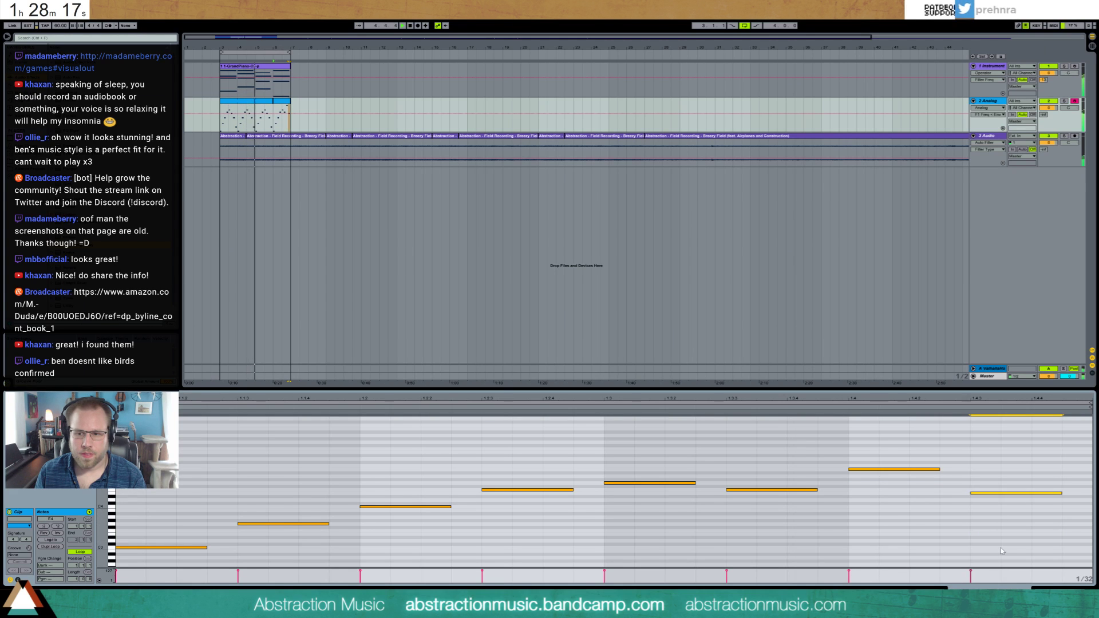
{"action": "key", "text": "Down"}
{"action": "key", "text": "Down"}
{"action": "key", "text": "Down"}
{"action": "key", "text": "Down"}
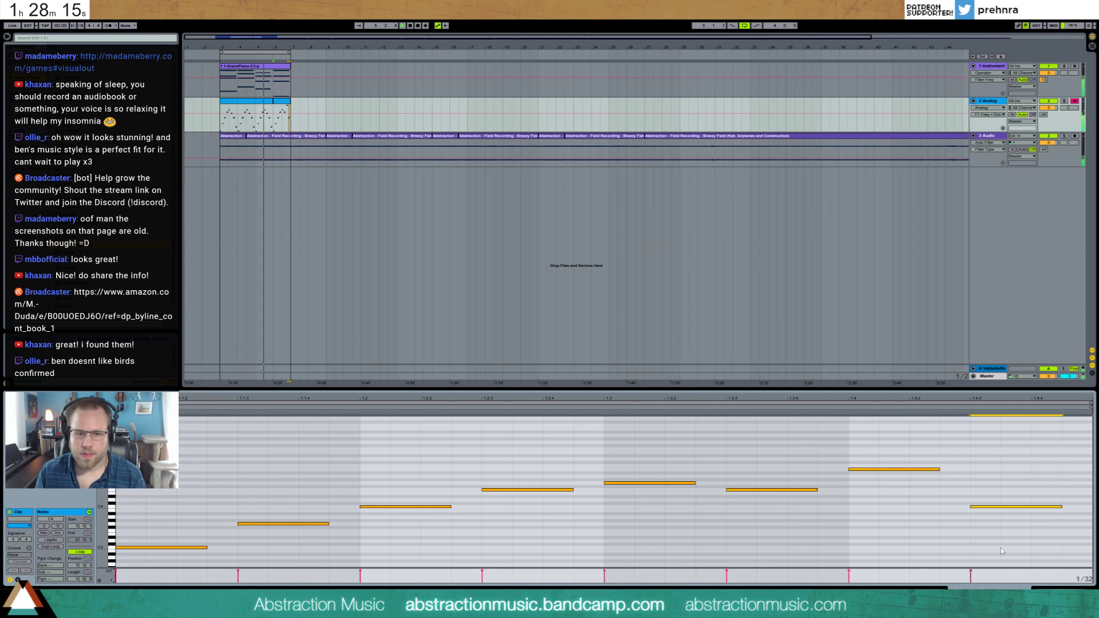
{"action": "left_click", "coordinate": [265, 105]}
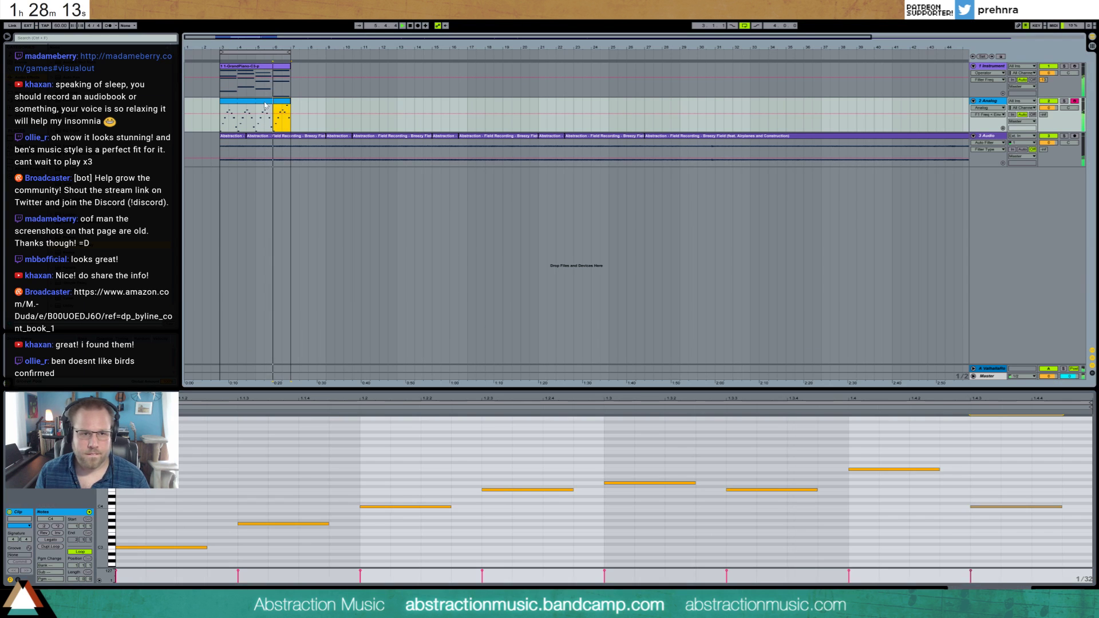
- In the Analog clip, raise the last note of bar 3 by three semitones and the beat 4 note of bar 2 by two
{"action": "left_click", "coordinate": [264, 103]}
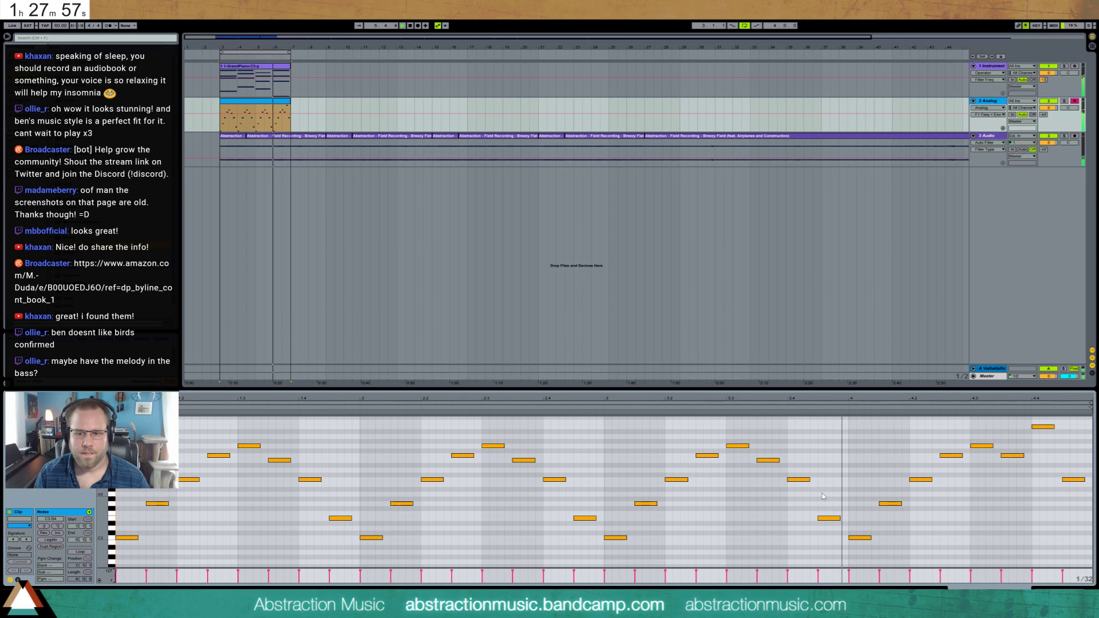
{"action": "left_click_drag", "start_coordinate": [828, 518], "coordinate": [829, 504]}
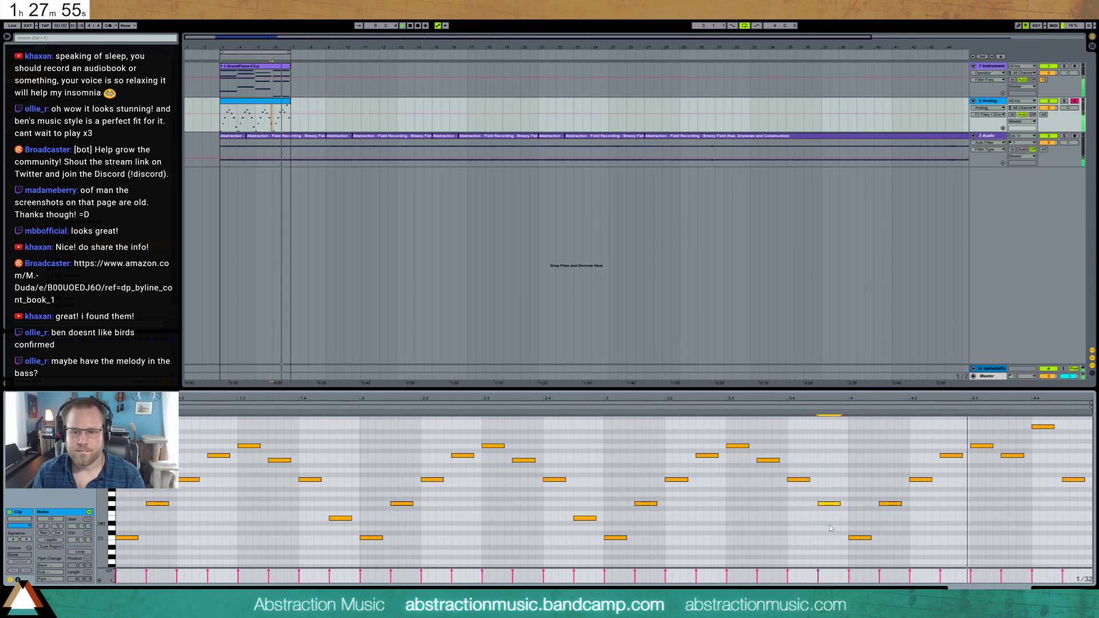
{"action": "left_click", "coordinate": [520, 474]}
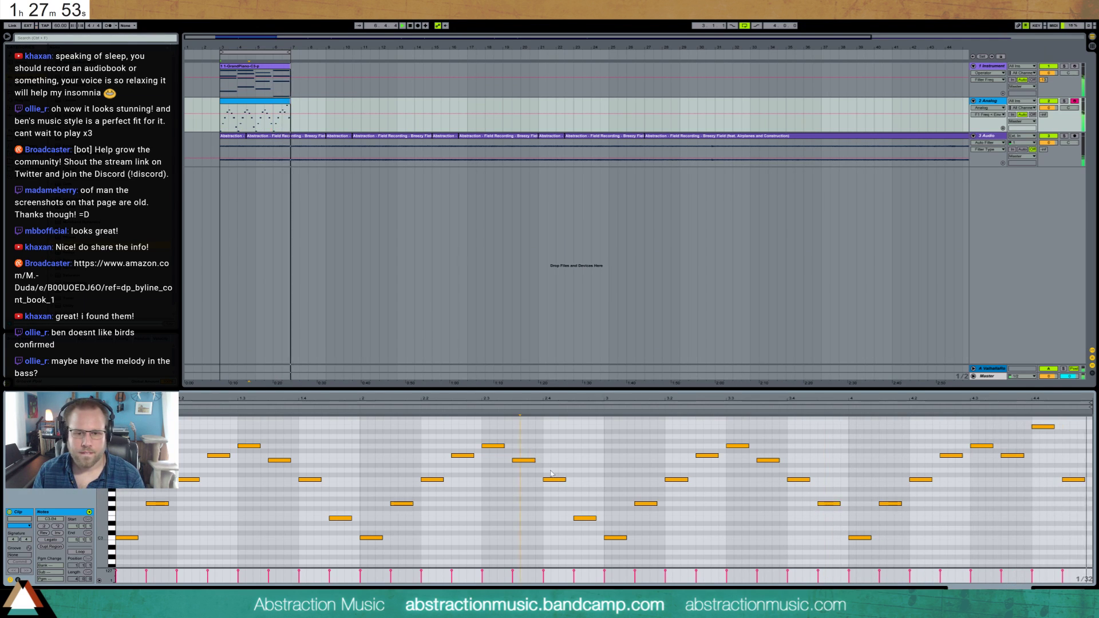
{"action": "left_click_drag", "start_coordinate": [553, 479], "coordinate": [552, 469]}
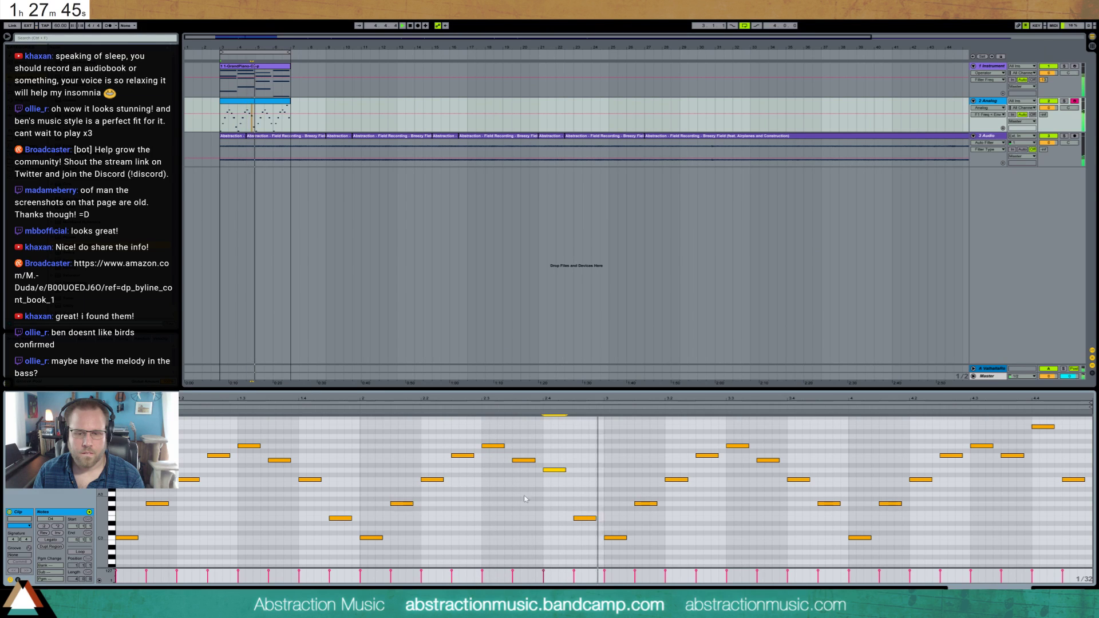
- Raise the last note of bar 2 by five semitones and the last note of bar 4 by an octave
{"action": "left_click_drag", "start_coordinate": [585, 518], "coordinate": [585, 503]}
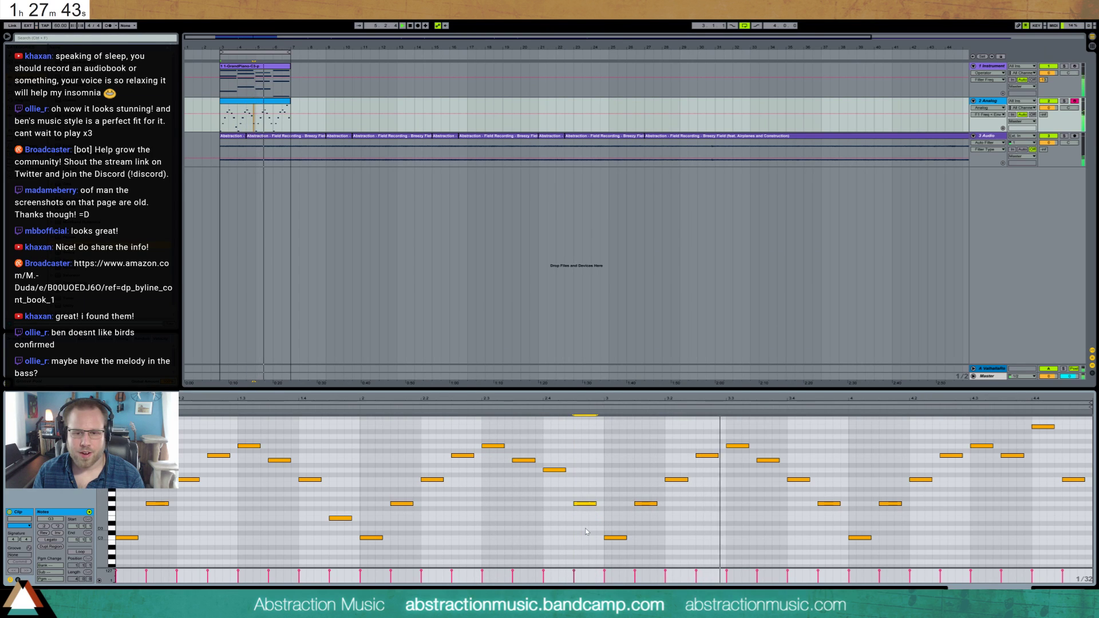
{"action": "key", "text": "Up"}
{"action": "key", "text": "Up"}
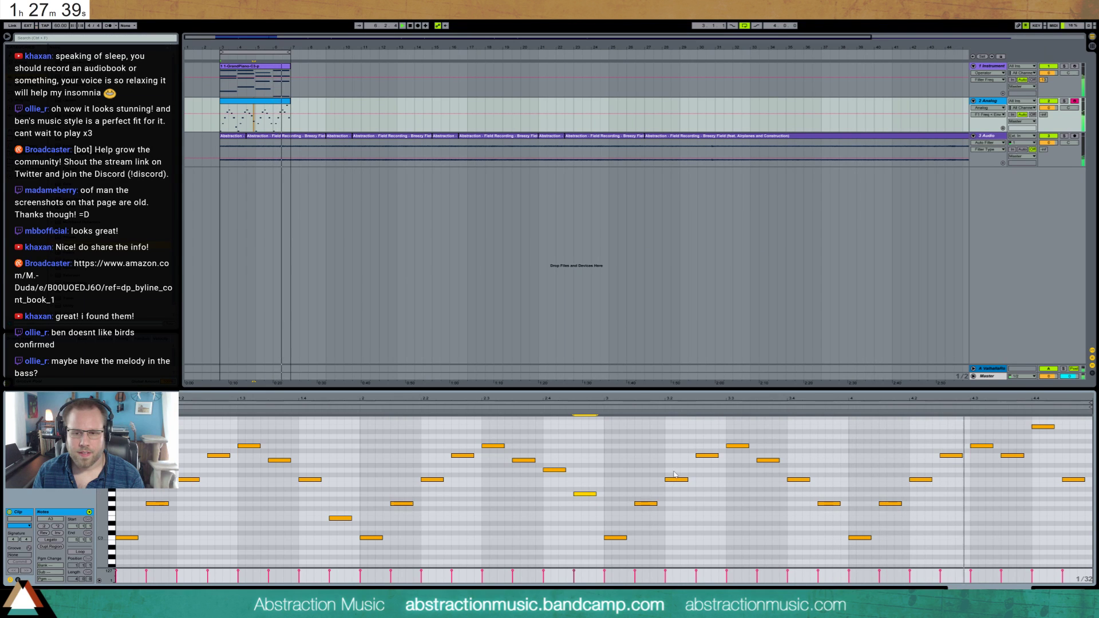
{"action": "left_click", "coordinate": [1072, 494]}
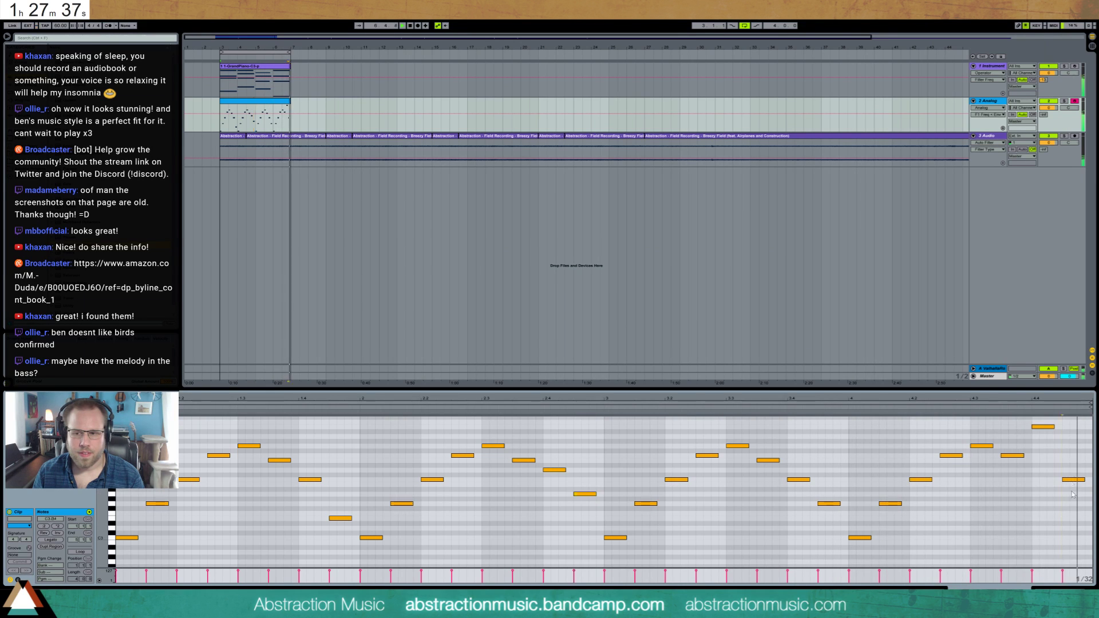
{"action": "left_click_drag", "start_coordinate": [1073, 480], "coordinate": [1073, 422]}
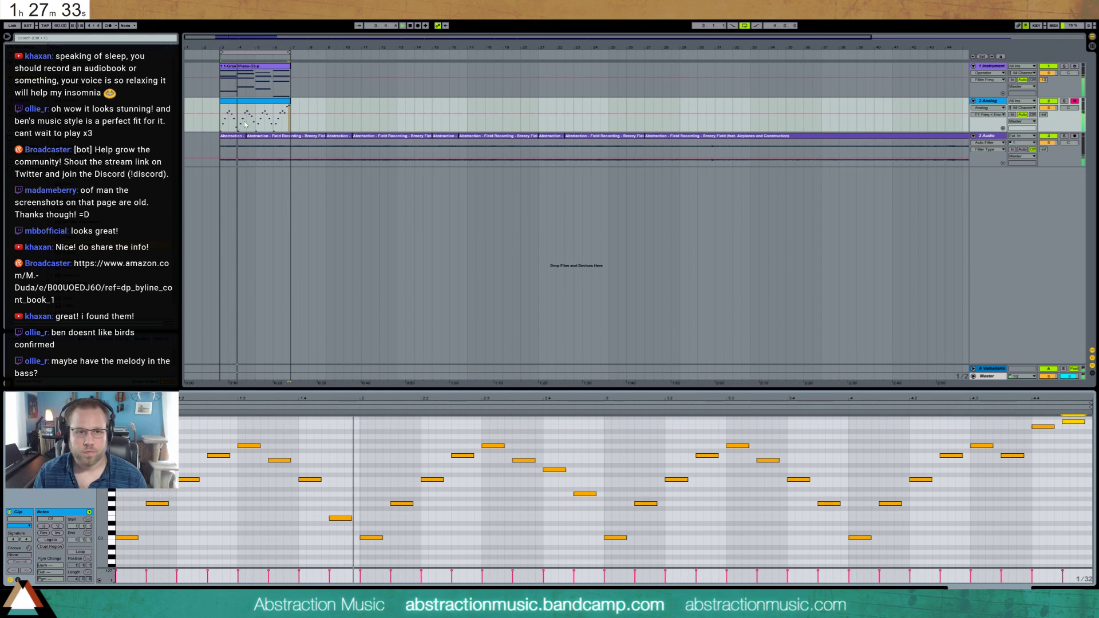
- Insert a MIDI track below the Analog track, and lower the last note of bar 2 in the Analog clip by one semitone
{"action": "key", "text": "shift+Tab"}
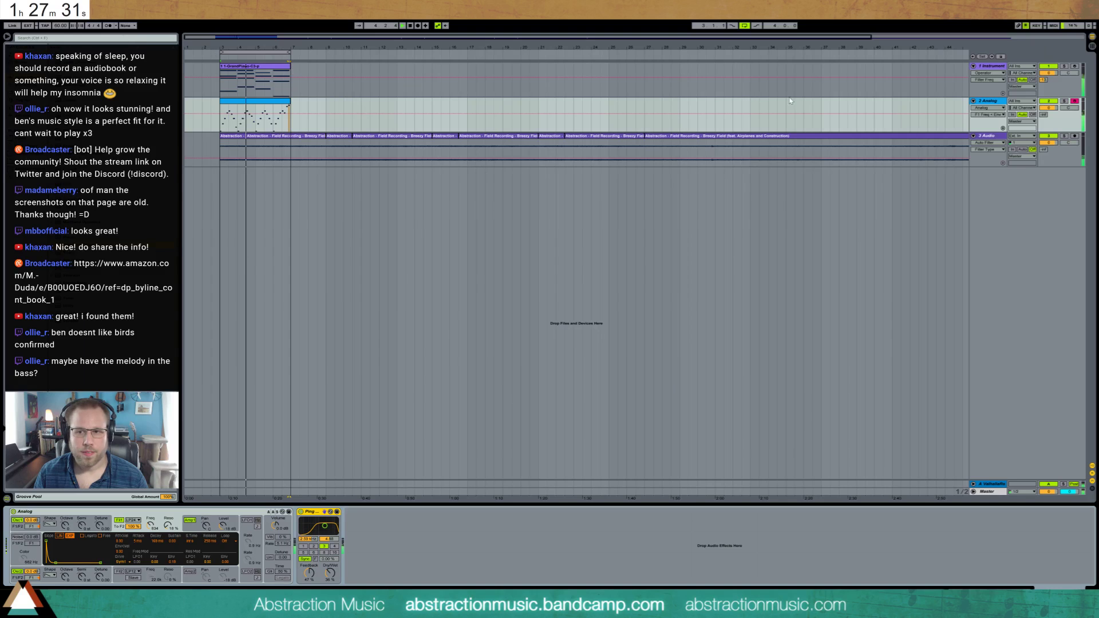
{"action": "key", "text": "ctrl+shift+t"}
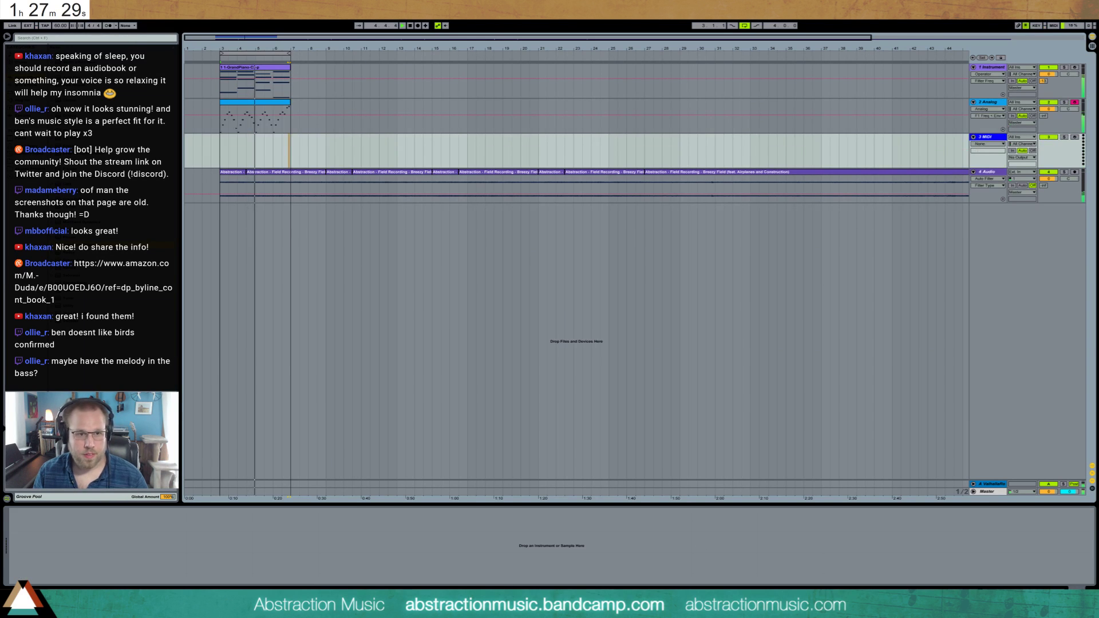
{"action": "key", "text": "Up"}
{"action": "key", "text": "shift+Tab"}
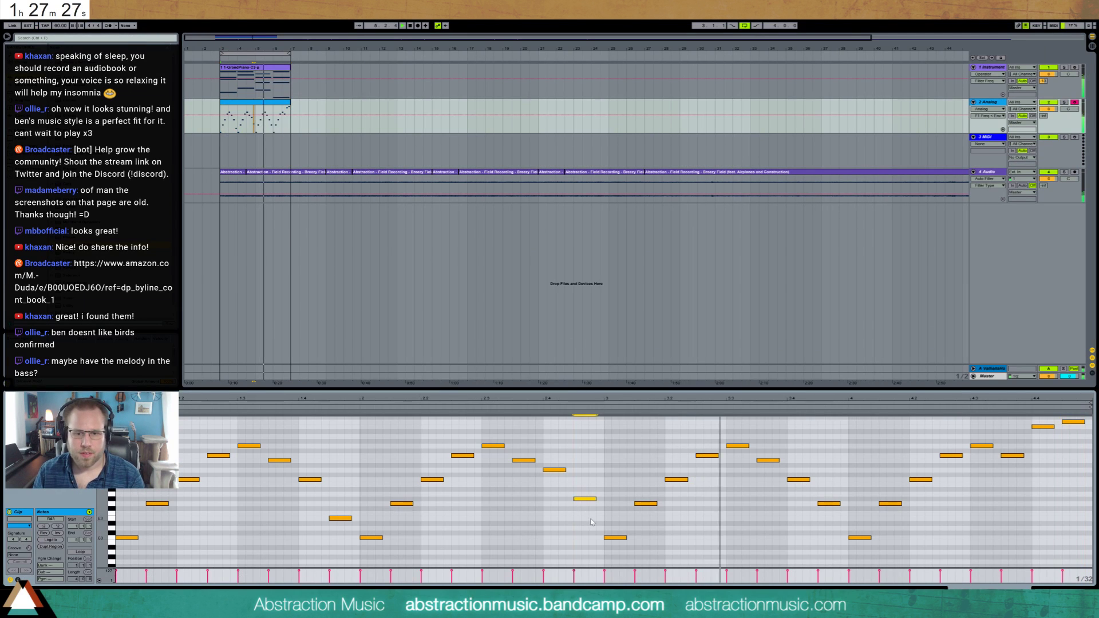
- Load the Massive synth onto the new MIDI track and bring up its envelope page
{"action": "key", "text": "shift+Tab"}
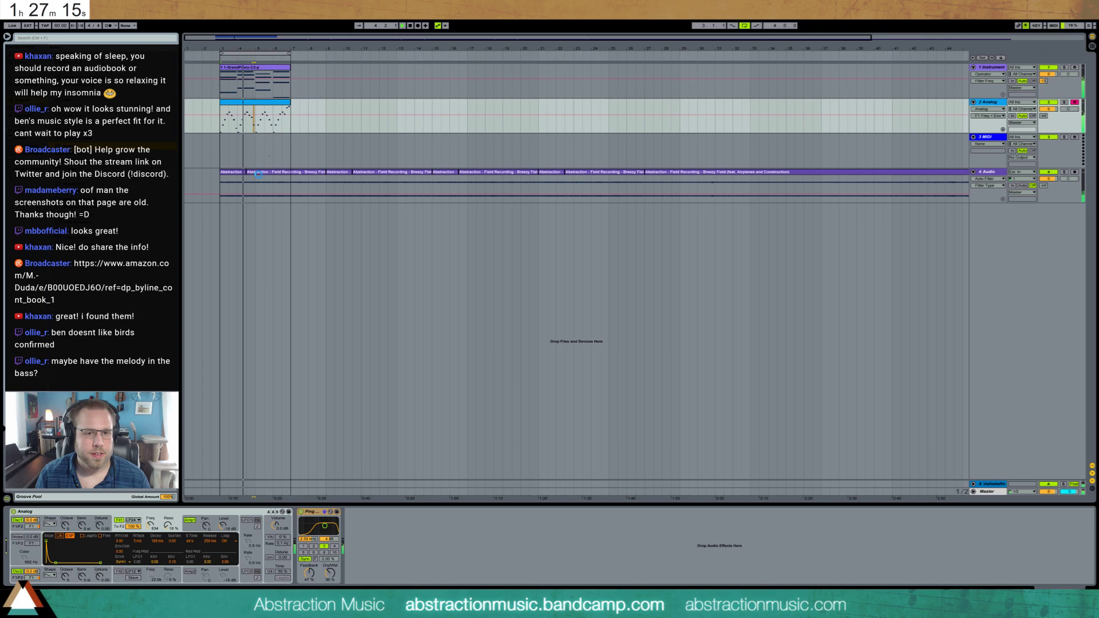
{"action": "left_click_drag", "start_coordinate": [258, 173], "coordinate": [258, 150]}
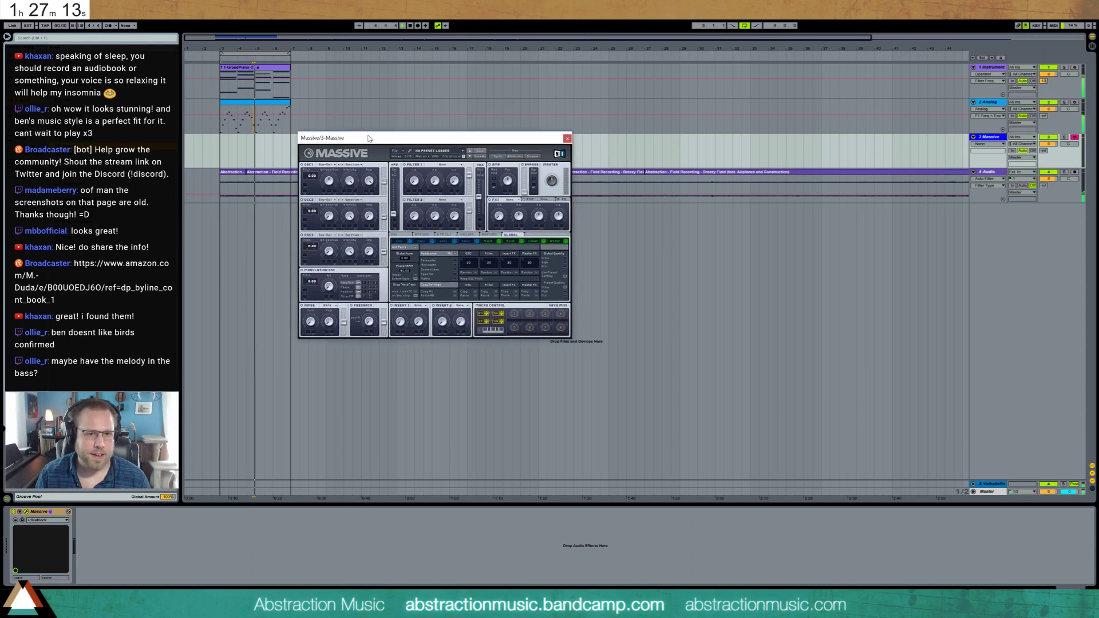
{"action": "left_click", "coordinate": [468, 254]}
{"action": "left_click_drag", "start_coordinate": [442, 268], "coordinate": [497, 279]}
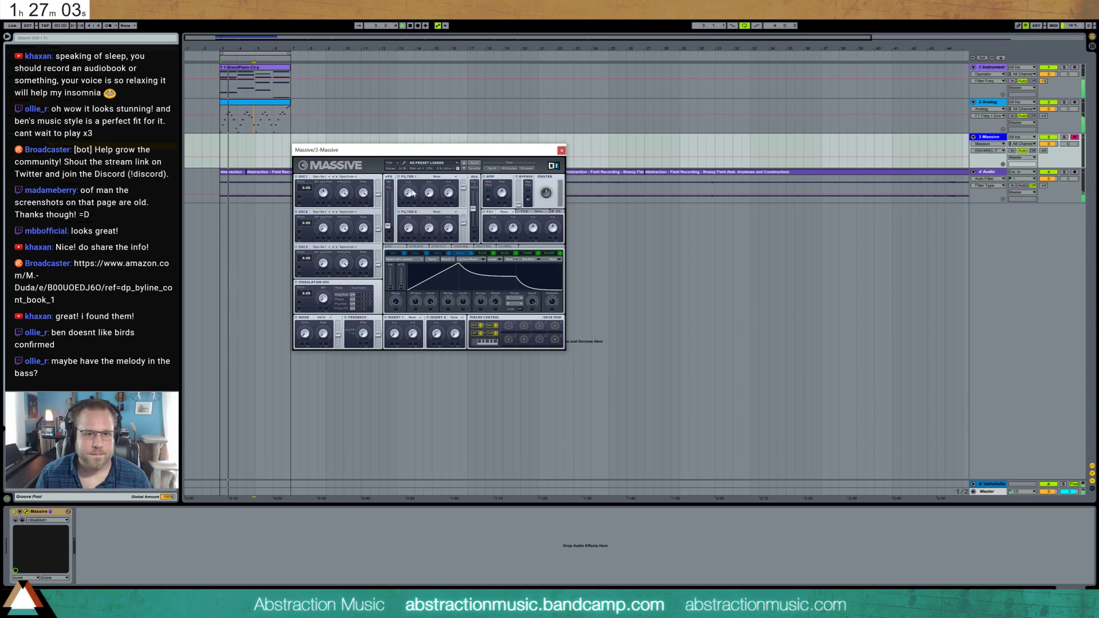
- Set Massive's Filter 1 to a lowpass type with the filter routing slider raised, and lower its cutoff
{"action": "left_click", "coordinate": [437, 176]}
{"action": "left_click", "coordinate": [435, 188]}
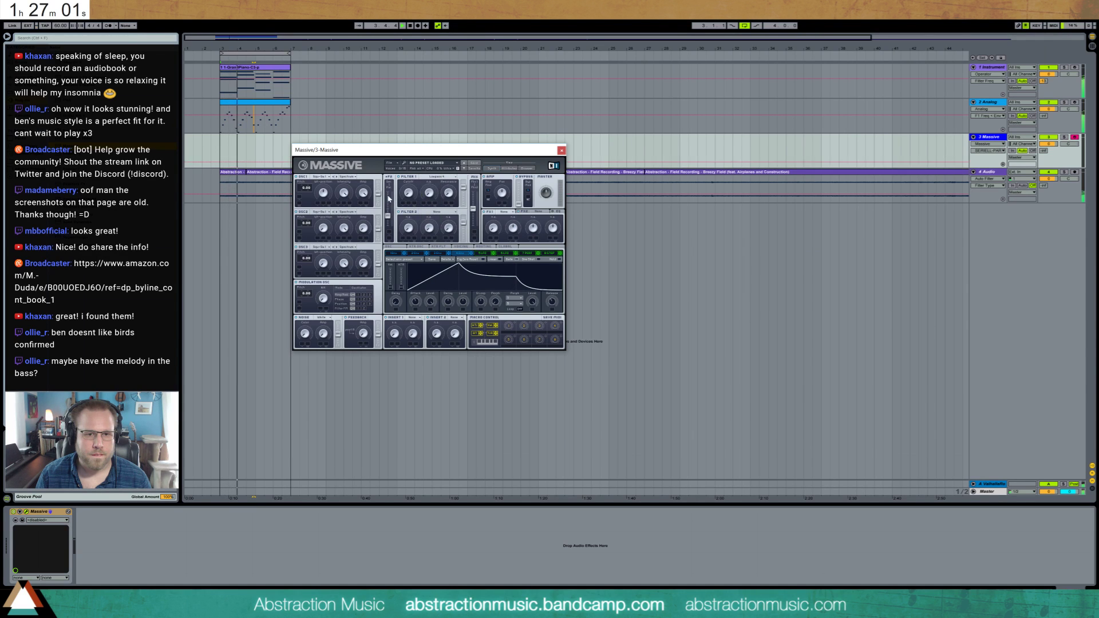
{"action": "left_click", "coordinate": [388, 194]}
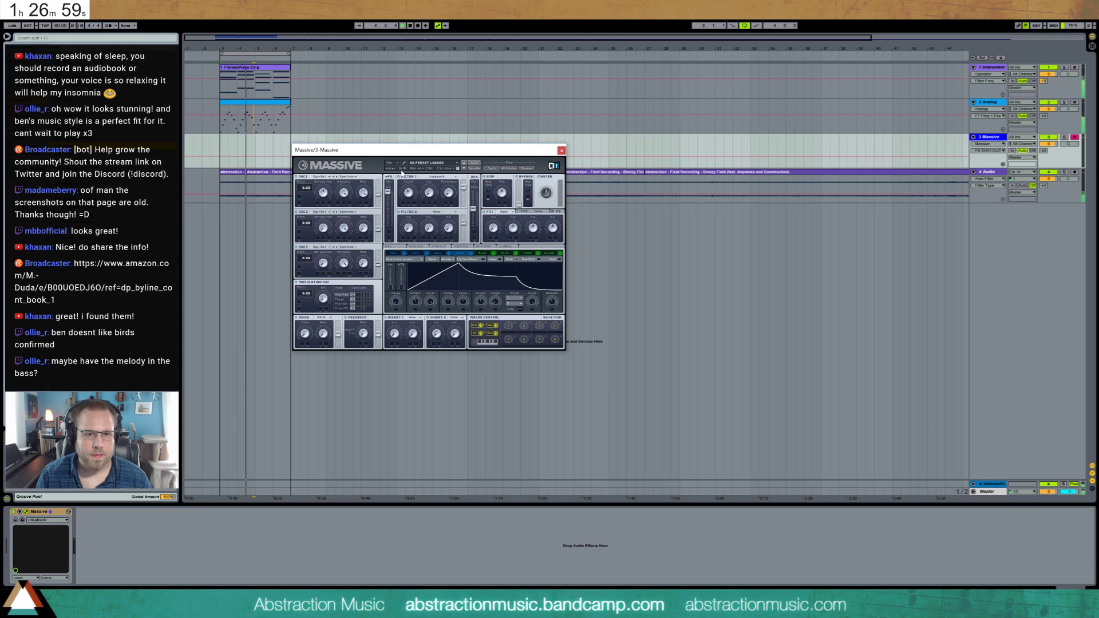
{"action": "left_click_drag", "start_coordinate": [411, 192], "coordinate": [413, 204]}
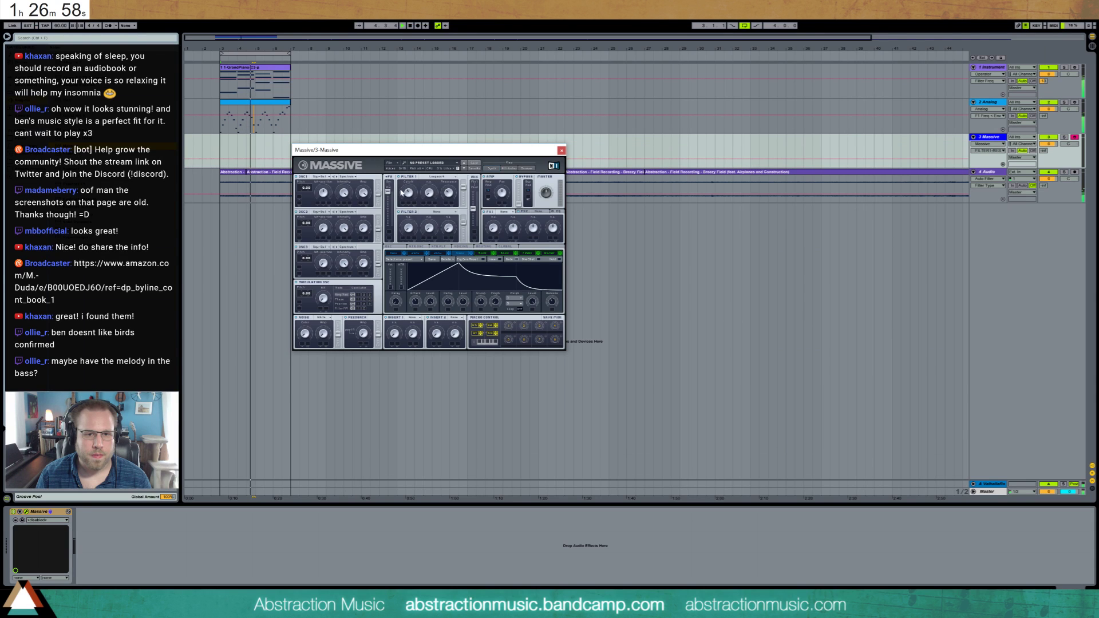
- Adjust the knobs of Massive's oscillators 1 and 2, and choose a different wavetable for oscillator 2
{"action": "left_click", "coordinate": [351, 192]}
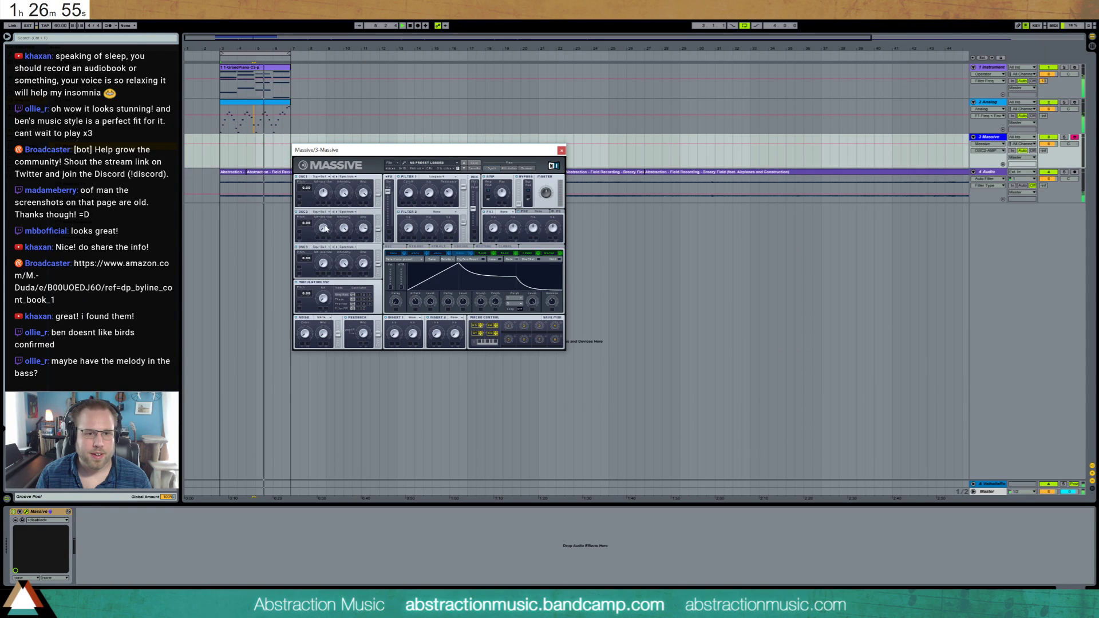
{"action": "left_click", "coordinate": [345, 230]}
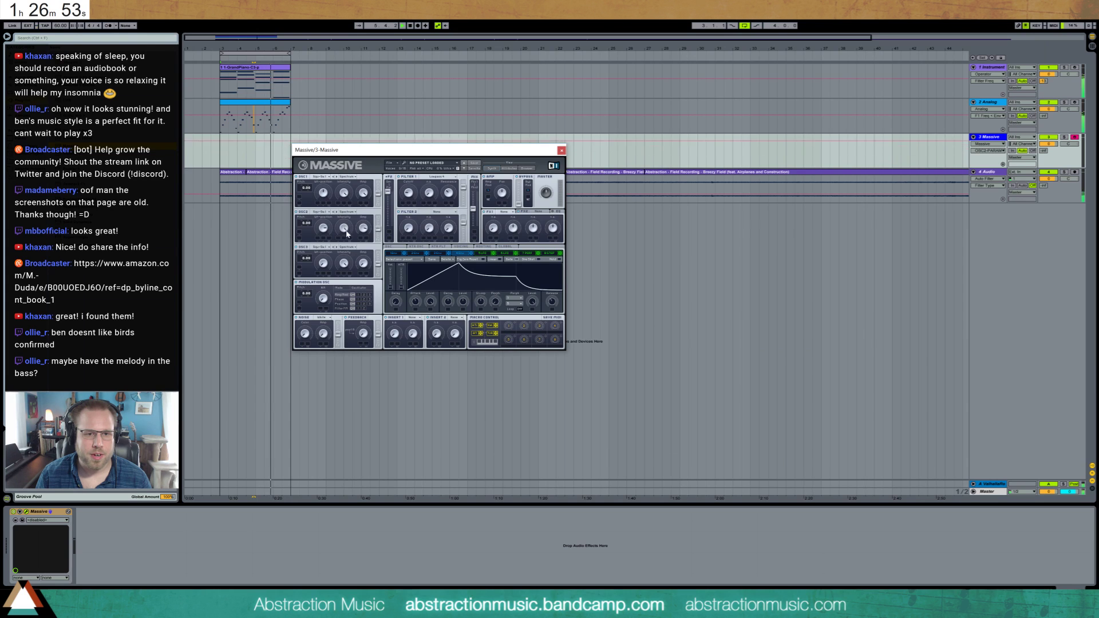
{"action": "left_click", "coordinate": [319, 211]}
{"action": "left_click", "coordinate": [350, 275]}
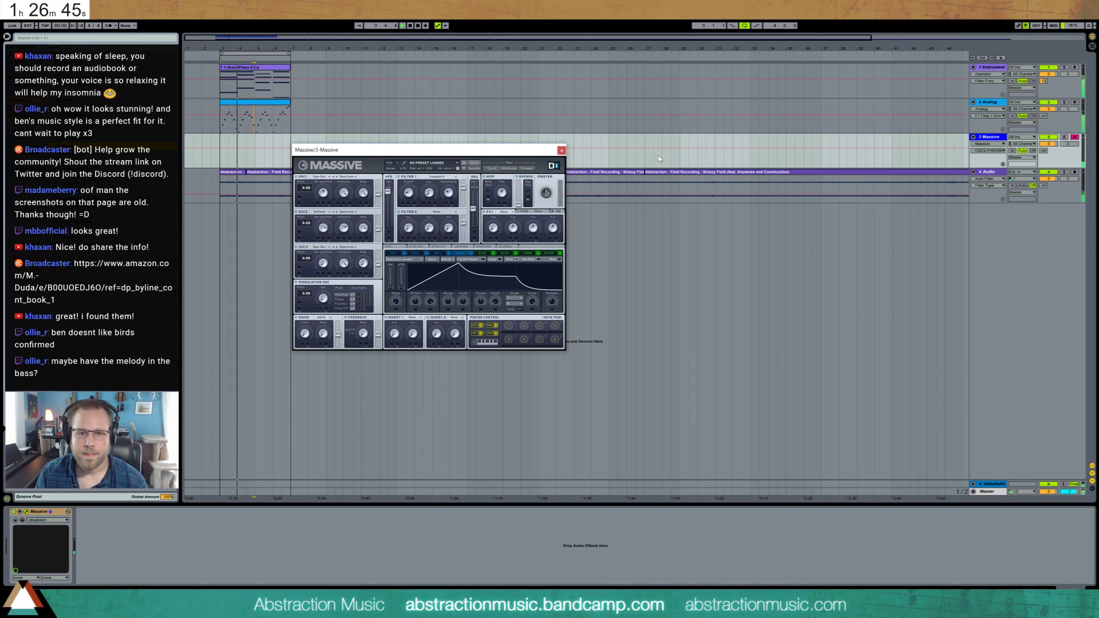
- Reshape Massive's envelope so it holds at full level after the attack, and adjust the Filter 1 cutoff
{"action": "left_click", "coordinate": [513, 259]}
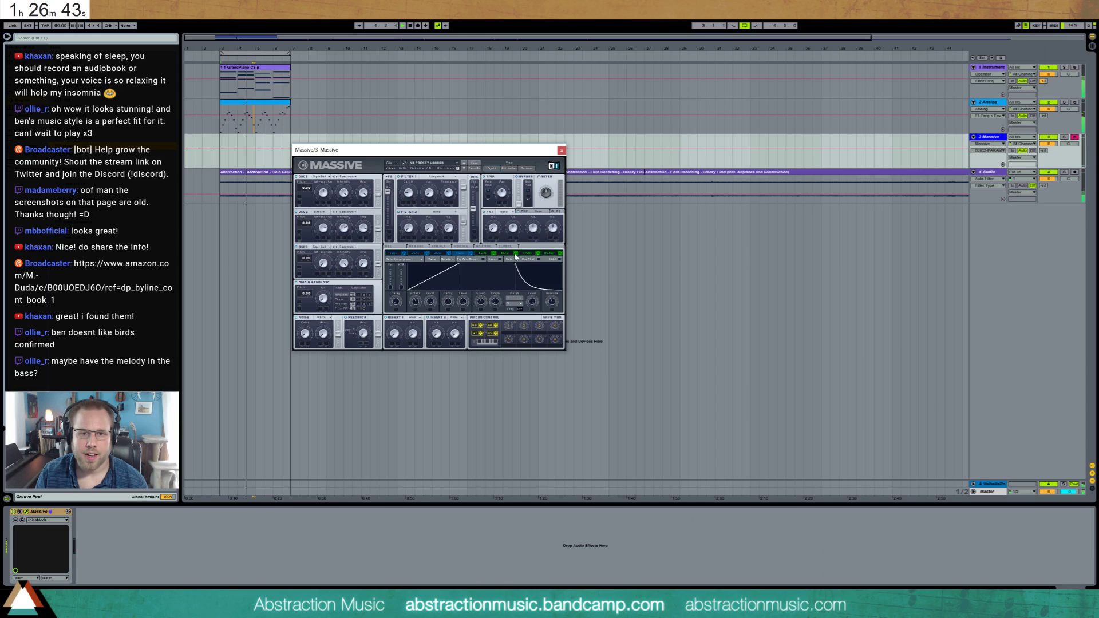
{"action": "left_click", "coordinate": [406, 179]}
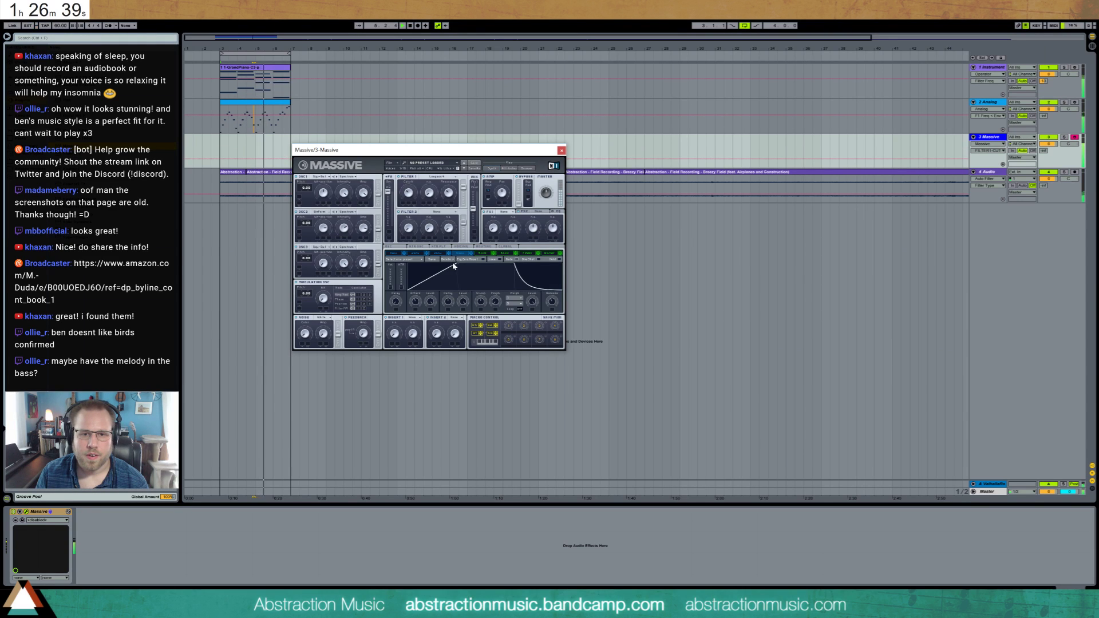
- Raise the Massive track's send to the Valhalla reverb return and lower the Filter 1 resonance slightly
{"action": "left_click", "coordinate": [1043, 150]}
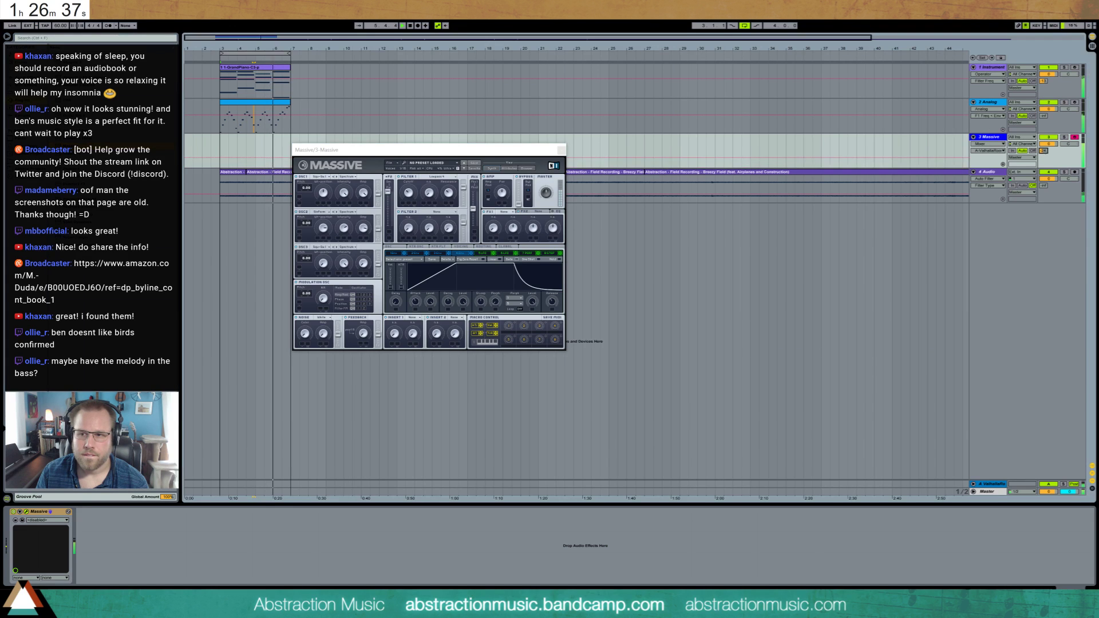
{"action": "left_click_drag", "start_coordinate": [449, 193], "coordinate": [449, 197]}
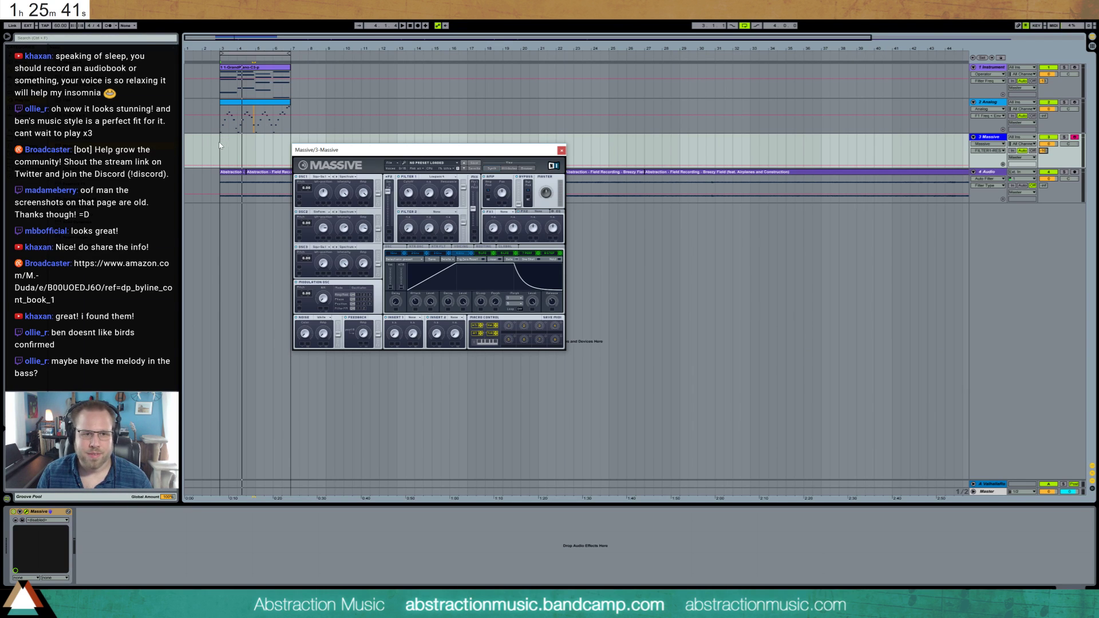
- Move the Massive window clear of the tracks, record a four-bar melody on the Massive track, and restart playback
{"action": "left_click_drag", "start_coordinate": [386, 152], "coordinate": [426, 231]}
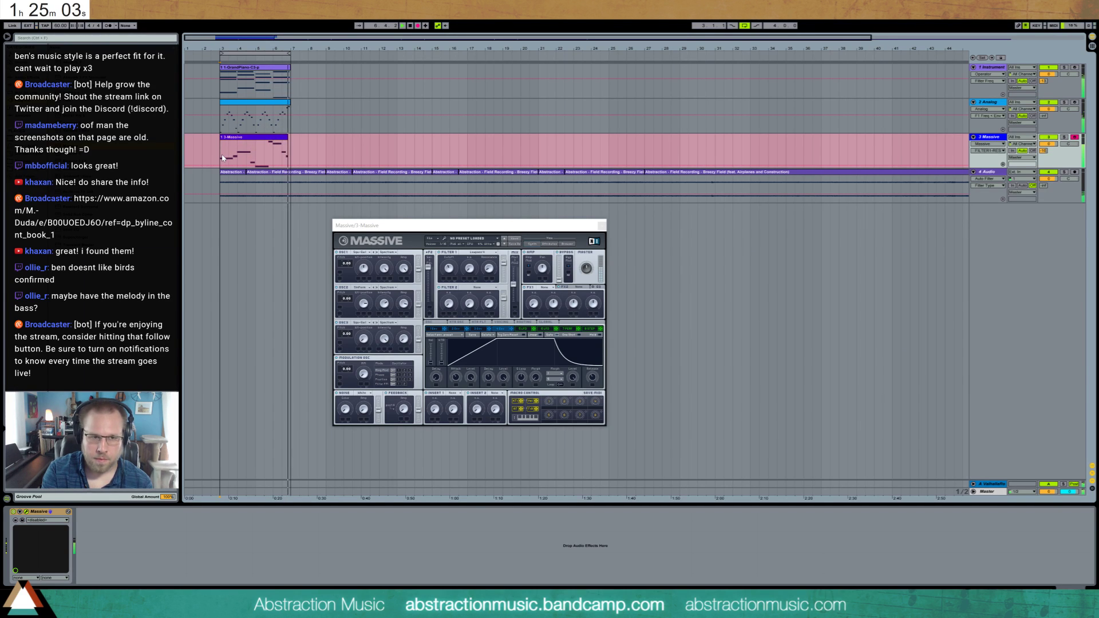
{"action": "key", "text": "space"}
{"action": "key", "text": "space"}
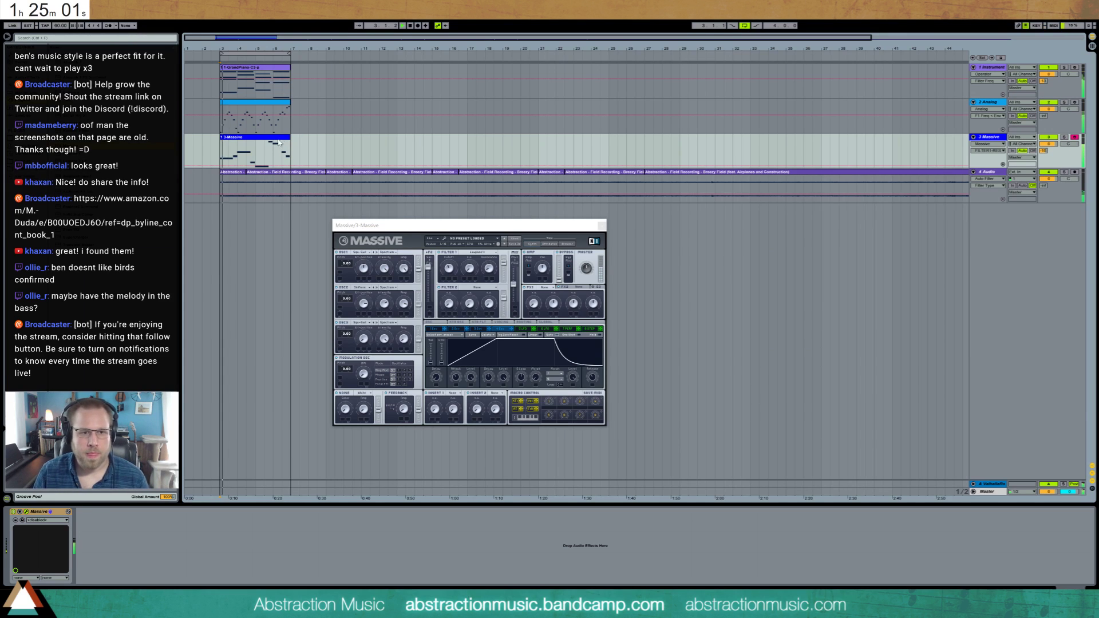
- Quantize all notes of the recorded Massive clip to a 1/16 grid
{"action": "double_click", "coordinate": [277, 142]}
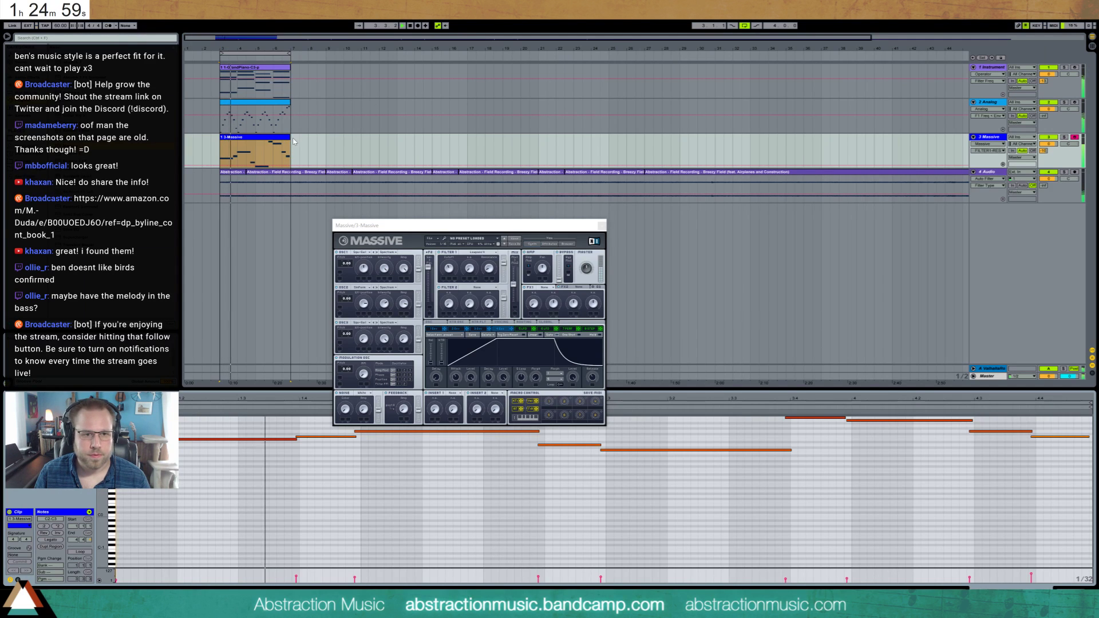
{"action": "left_click", "coordinate": [897, 421]}
{"action": "left_click", "coordinate": [902, 515]}
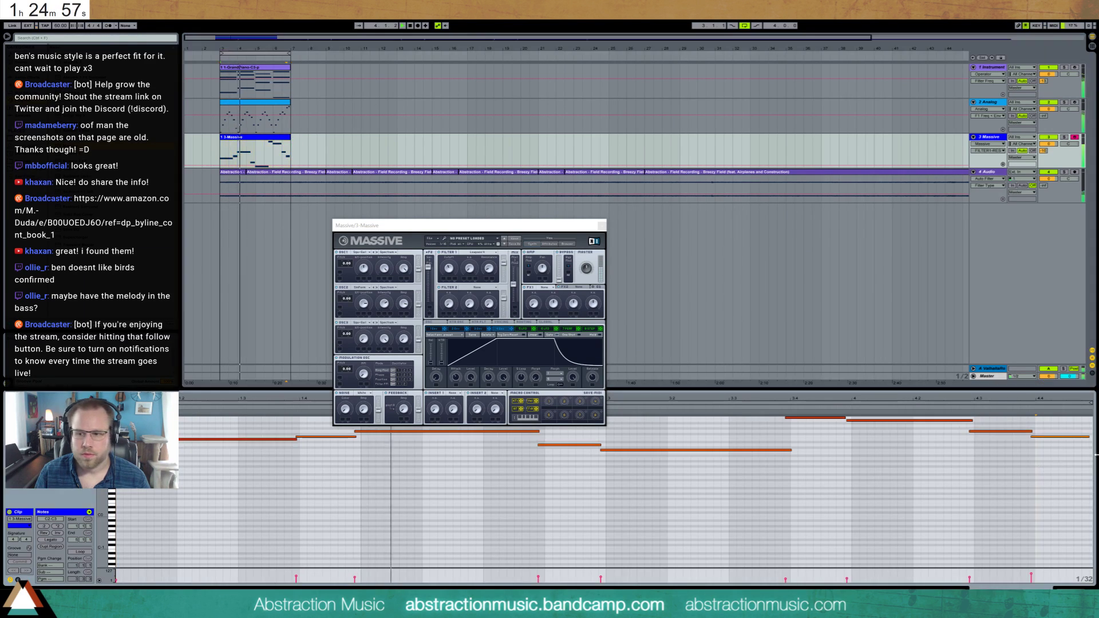
{"action": "key", "text": "ctrl+a"}
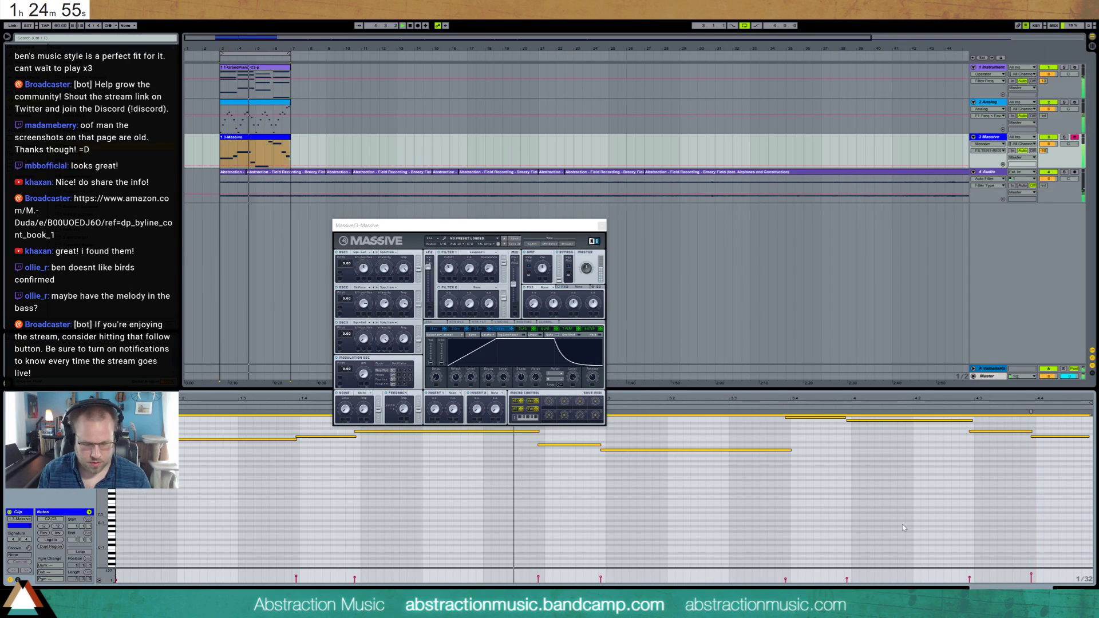
{"action": "key", "text": "ctrl+2"}
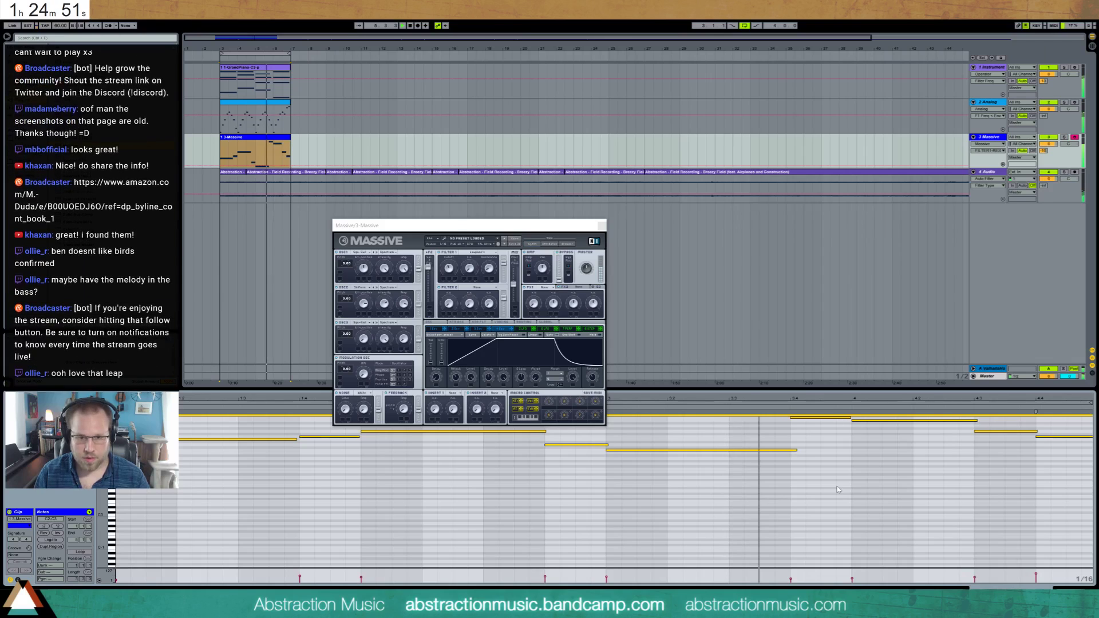
{"action": "key", "text": "ctrl+u"}
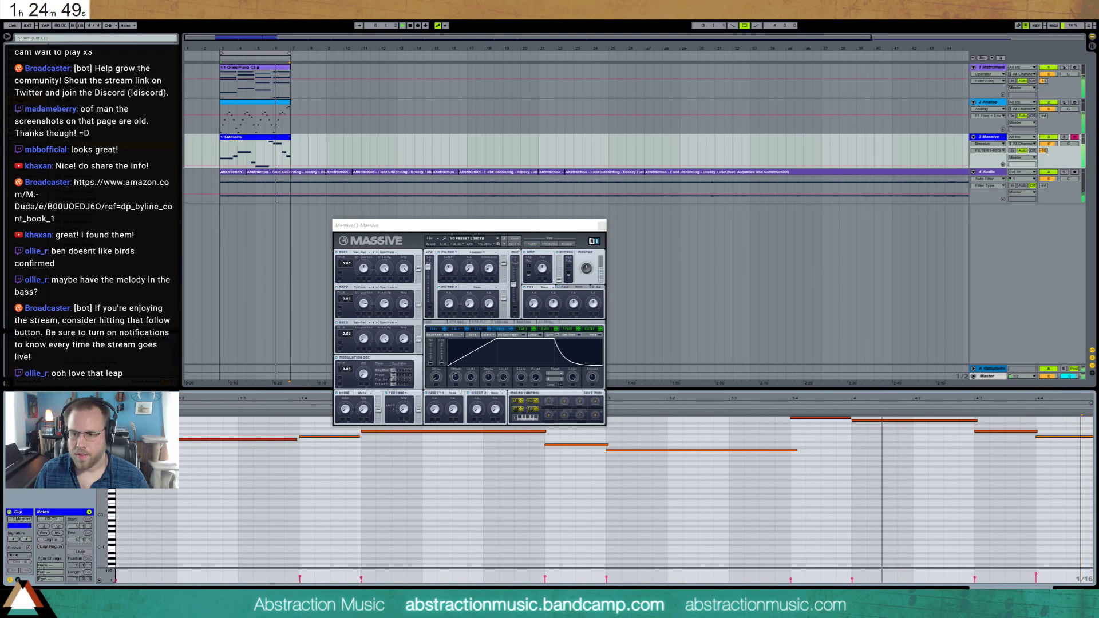
- Adjust the end of the final note in the Massive clip and close the Massive window
{"action": "left_click", "coordinate": [1088, 437]}
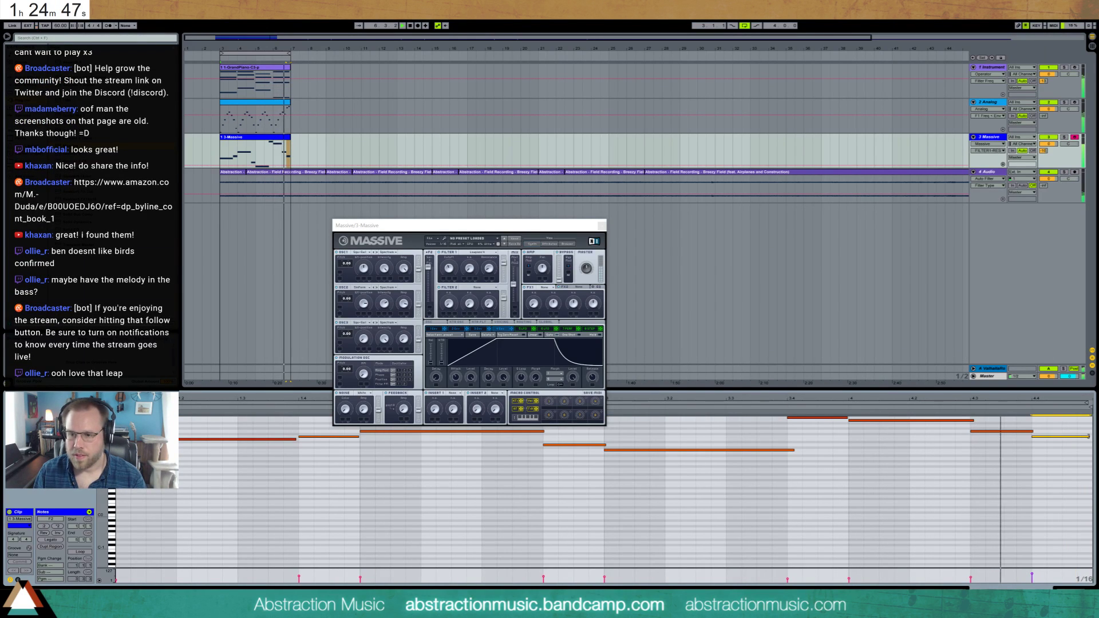
{"action": "left_click", "coordinate": [1038, 496]}
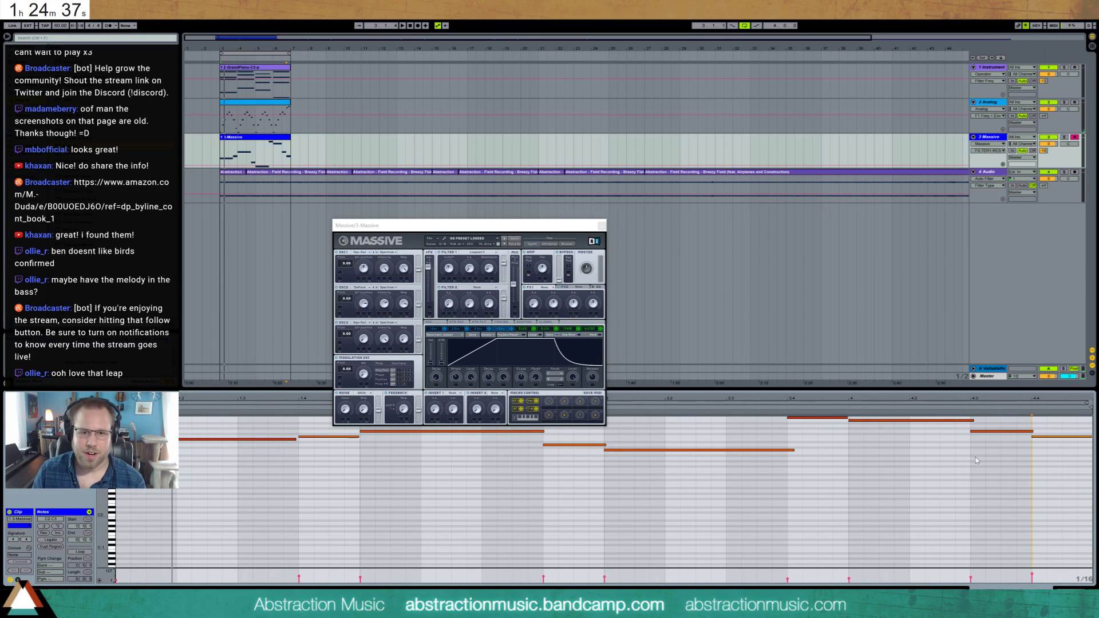
{"action": "left_click", "coordinate": [601, 225]}
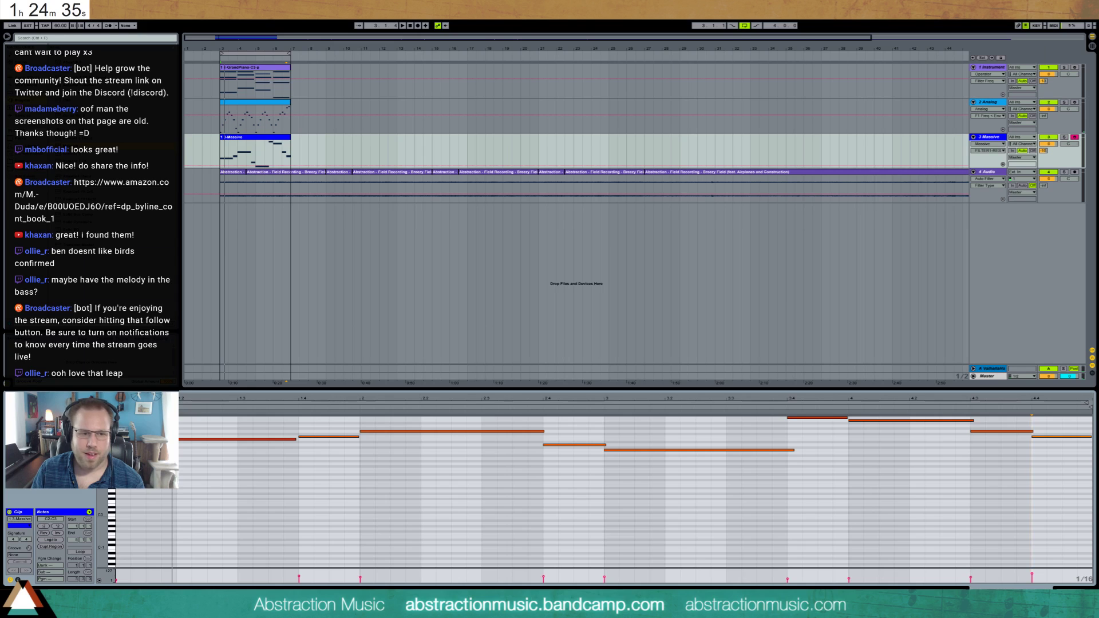
{"action": "scroll", "coordinate": [596, 492], "scroll_direction": "up", "scroll_amount": 3}
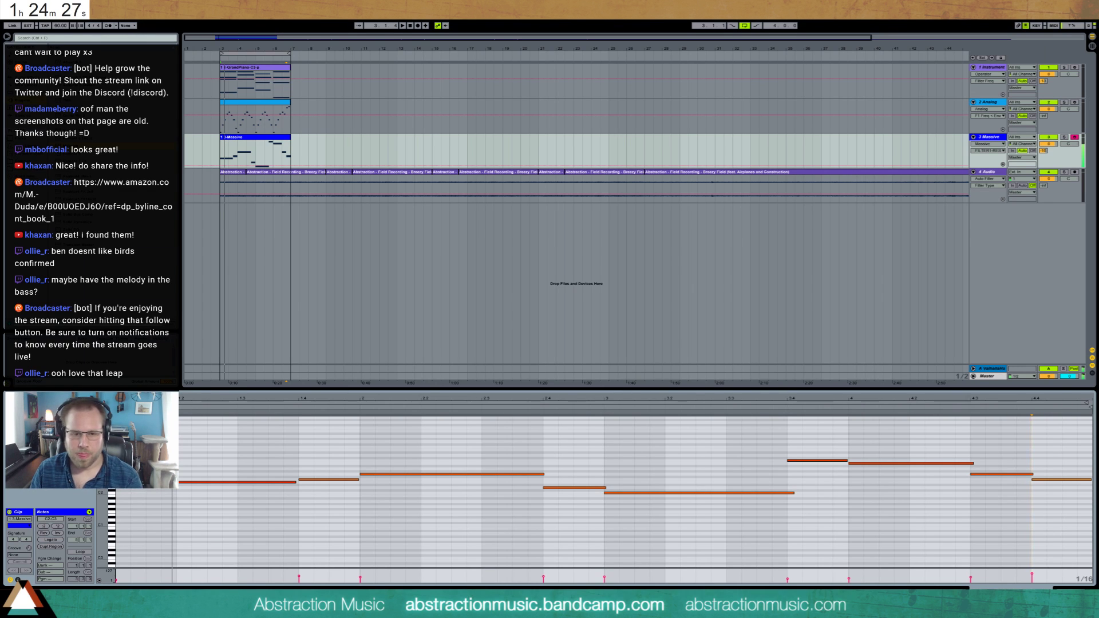
- Review the Massive melody by selecting its note groups, playing the loop, and returning to the device view
{"action": "left_click", "coordinate": [872, 435]}
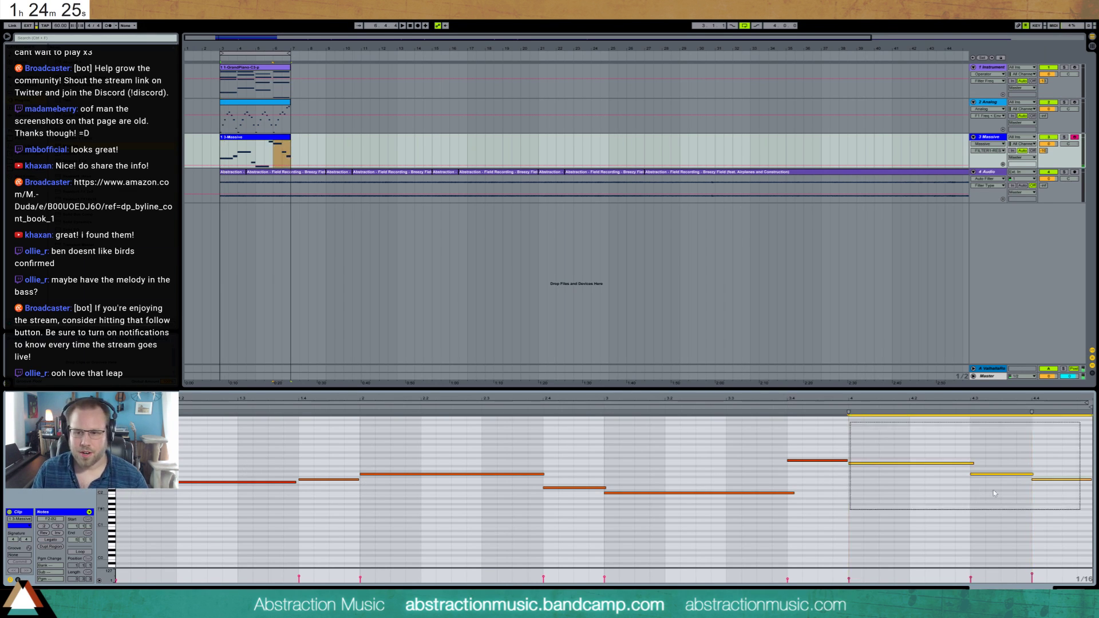
{"action": "left_click_drag", "start_coordinate": [187, 478], "coordinate": [207, 511]}
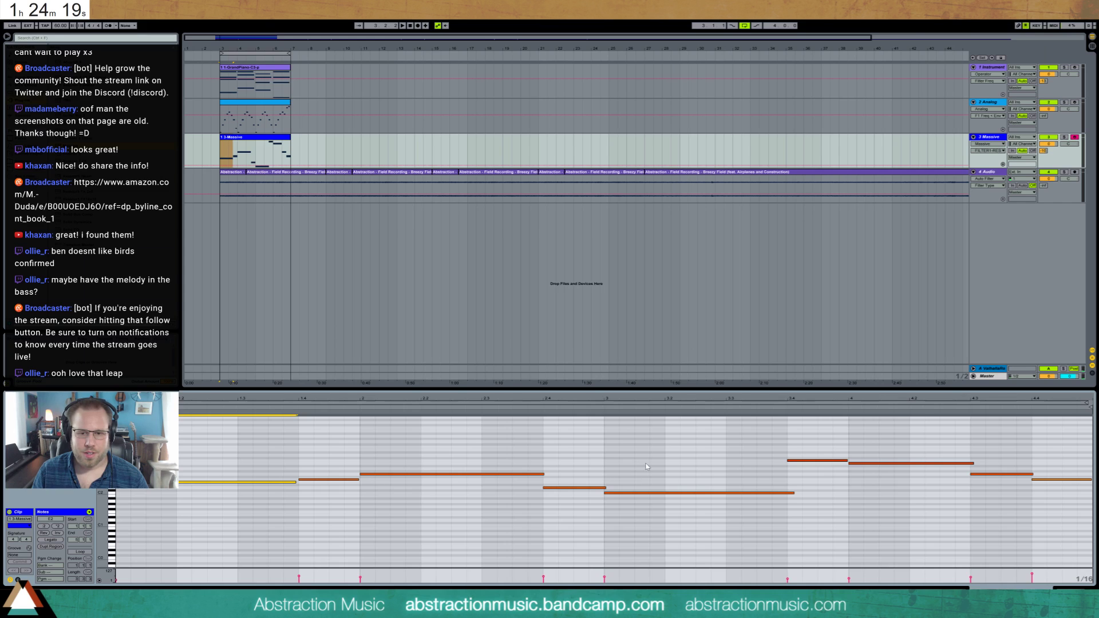
{"action": "left_click_drag", "start_coordinate": [645, 463], "coordinate": [658, 519]}
{"action": "left_click_drag", "start_coordinate": [789, 454], "coordinate": [811, 487]}
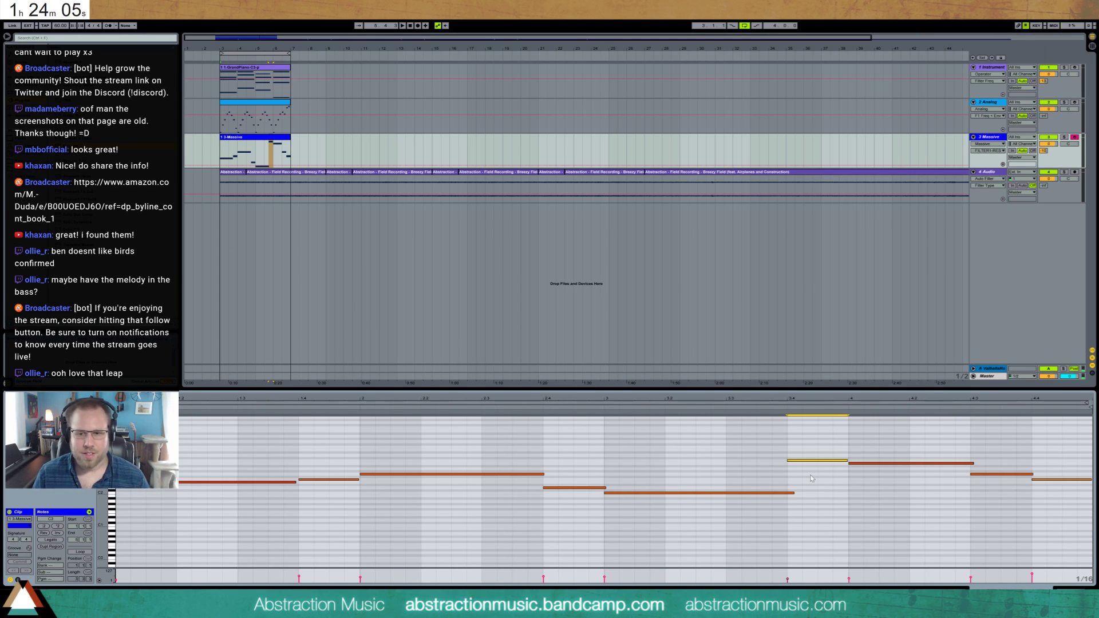
{"action": "left_click", "coordinate": [722, 455]}
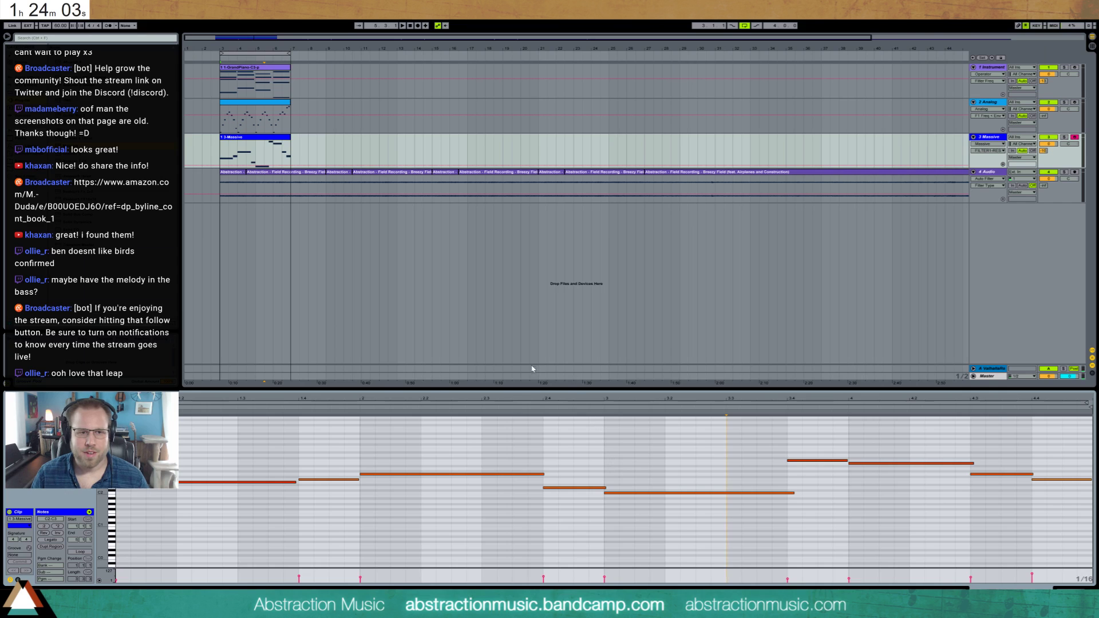
{"action": "key", "text": "space"}
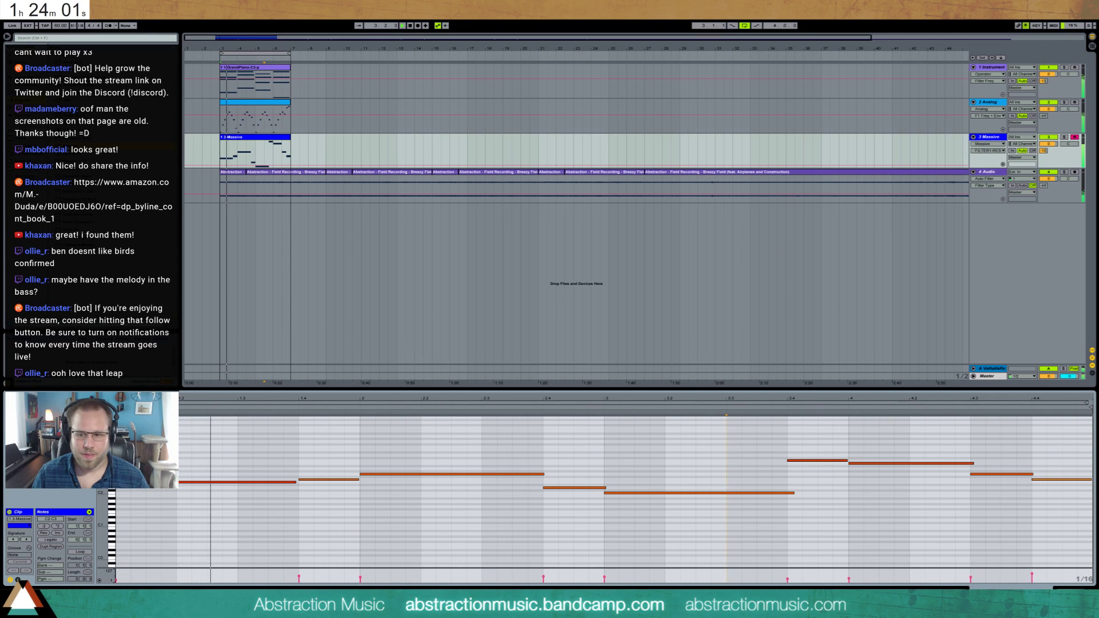
{"action": "key", "text": "shift+Tab"}
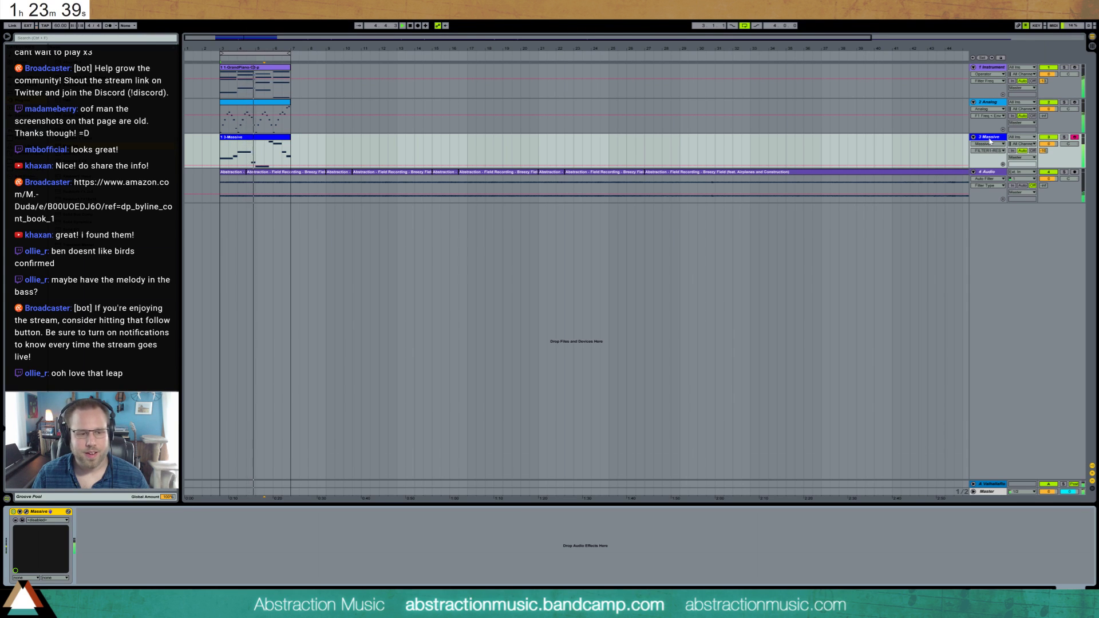
- Start saving the Live set and go to the 2 Hour Tracks 2017 folder inside Ableton Projects
{"action": "key", "text": "ctrl+s"}
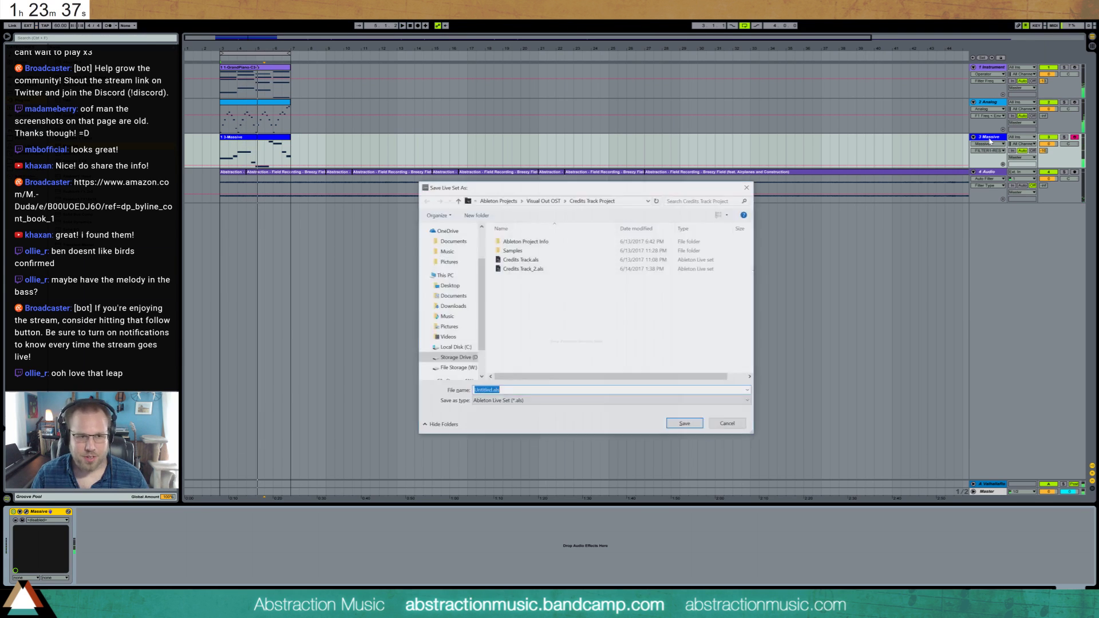
{"action": "left_click", "coordinate": [506, 202]}
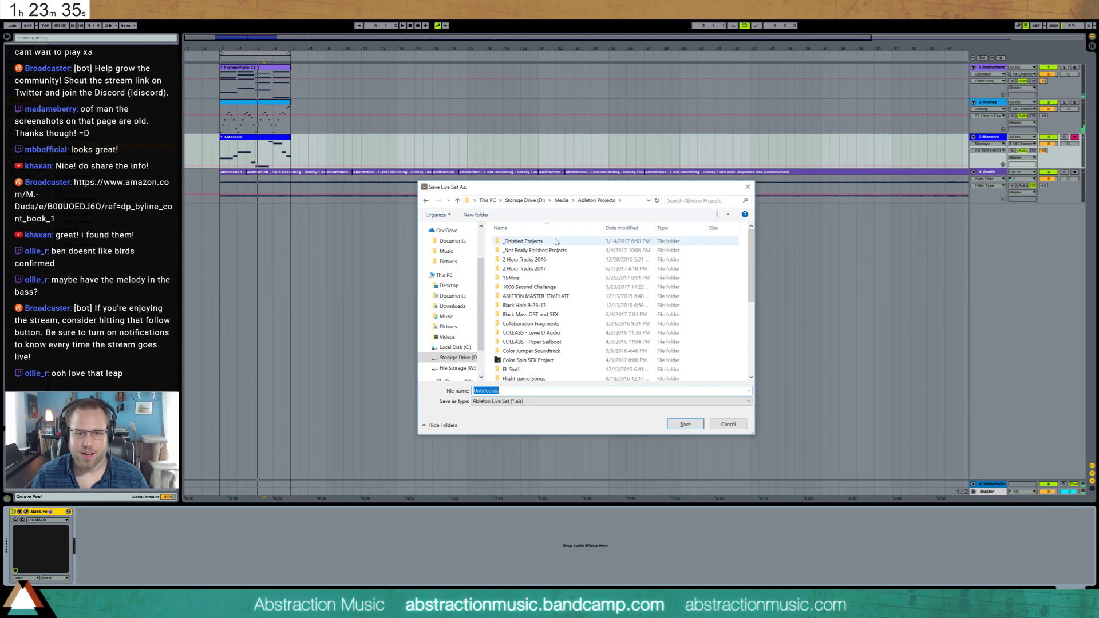
{"action": "double_click", "coordinate": [524, 269]}
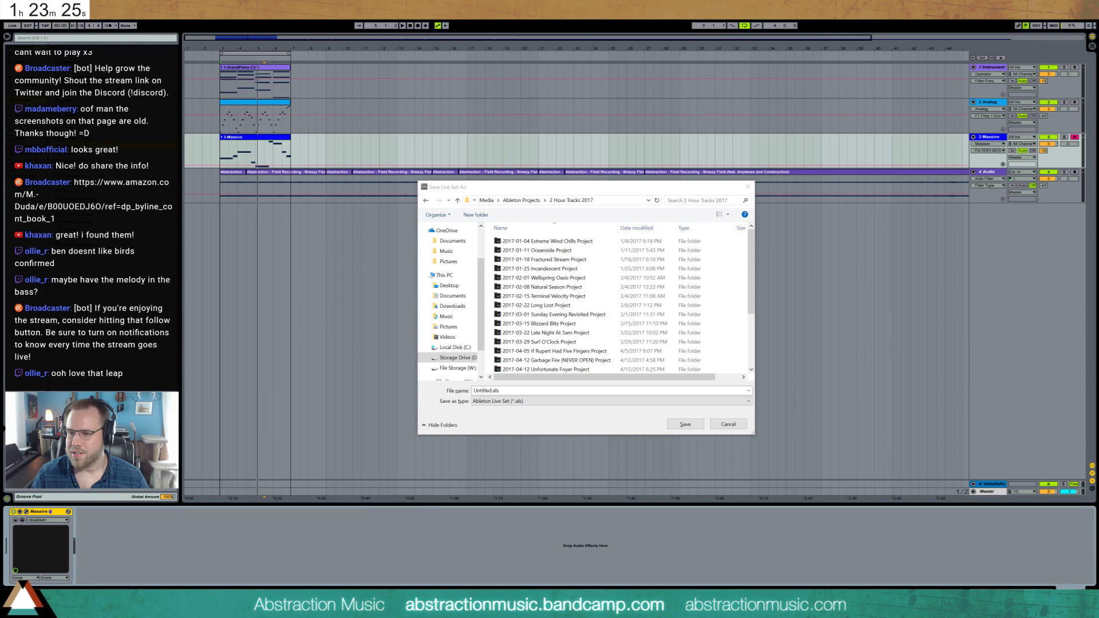
- Save the set as "2017-06-14 Angel Afternoon Tea Time" and accept the default choice for the temporary files
{"action": "left_click", "coordinate": [476, 404]}
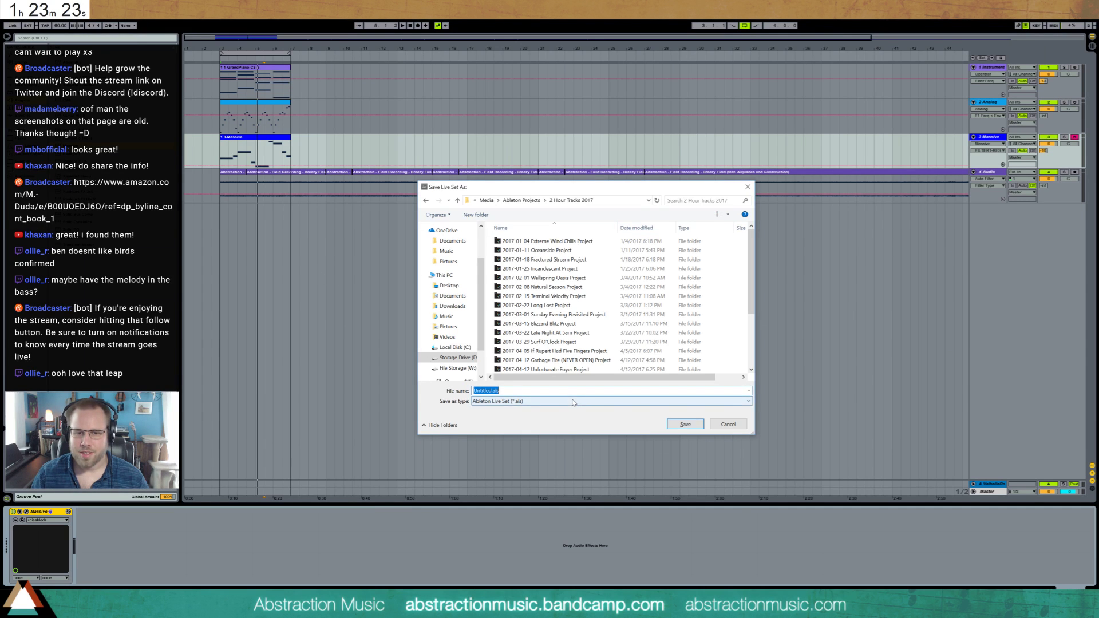
{"action": "type", "text": "2017"}
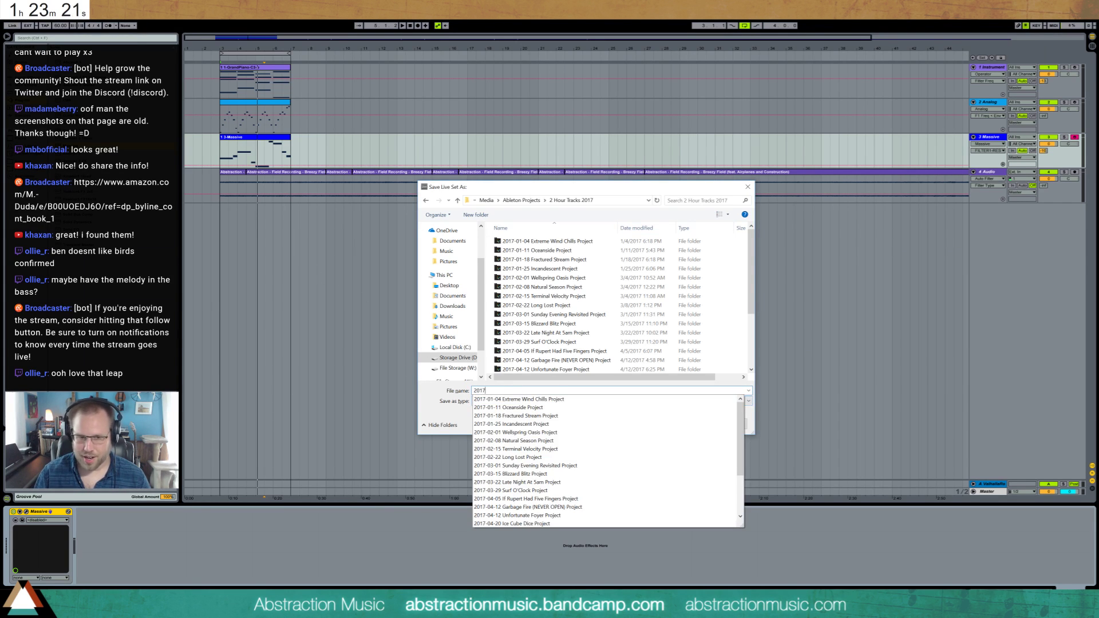
{"action": "type", "text": "-06-14"}
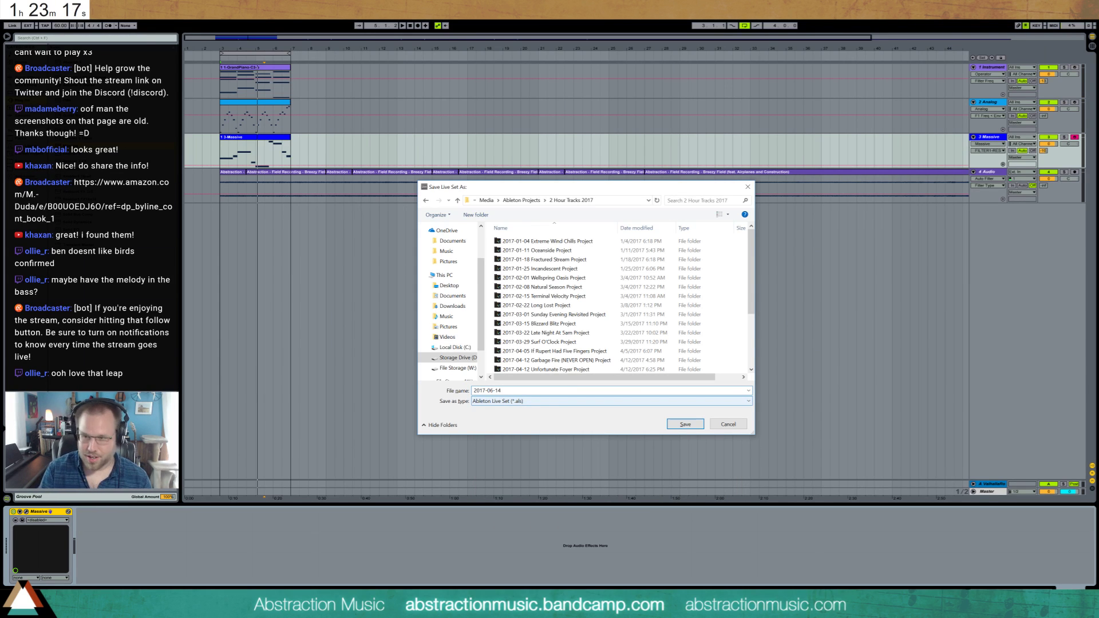
{"action": "type", "text": " Angel Aft"}
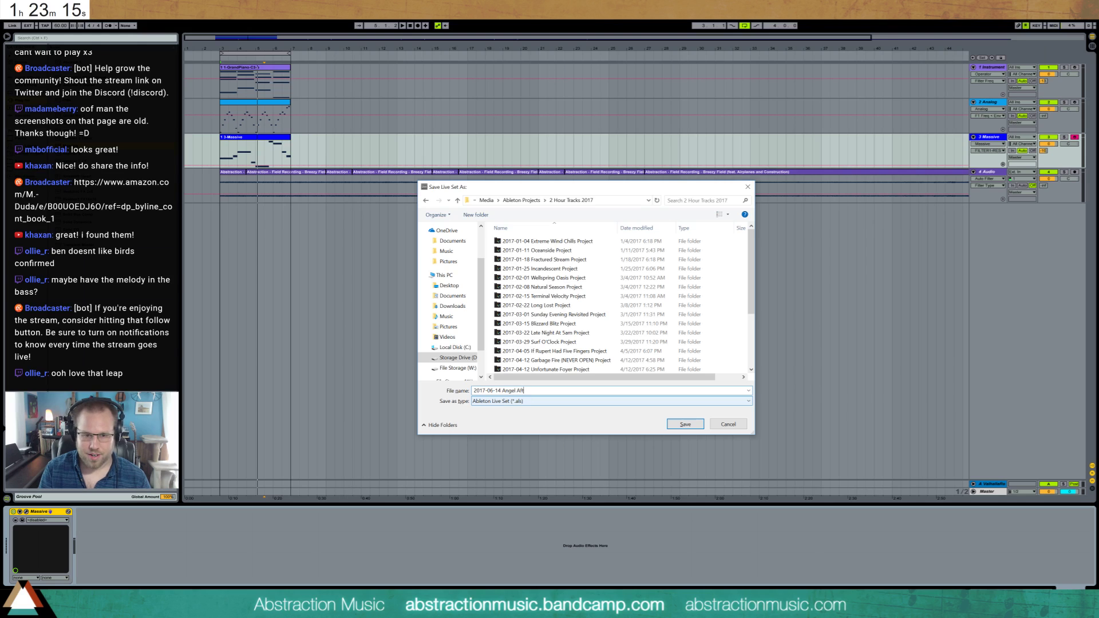
{"action": "type", "text": "ernoon Tea Time"}
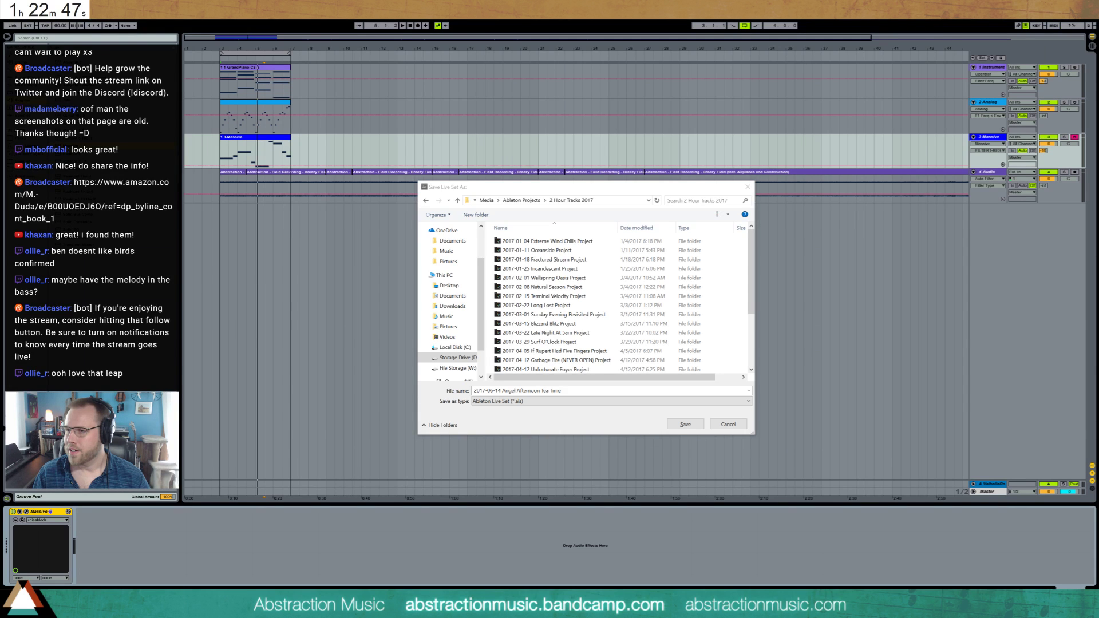
{"action": "left_click", "coordinate": [629, 390]}
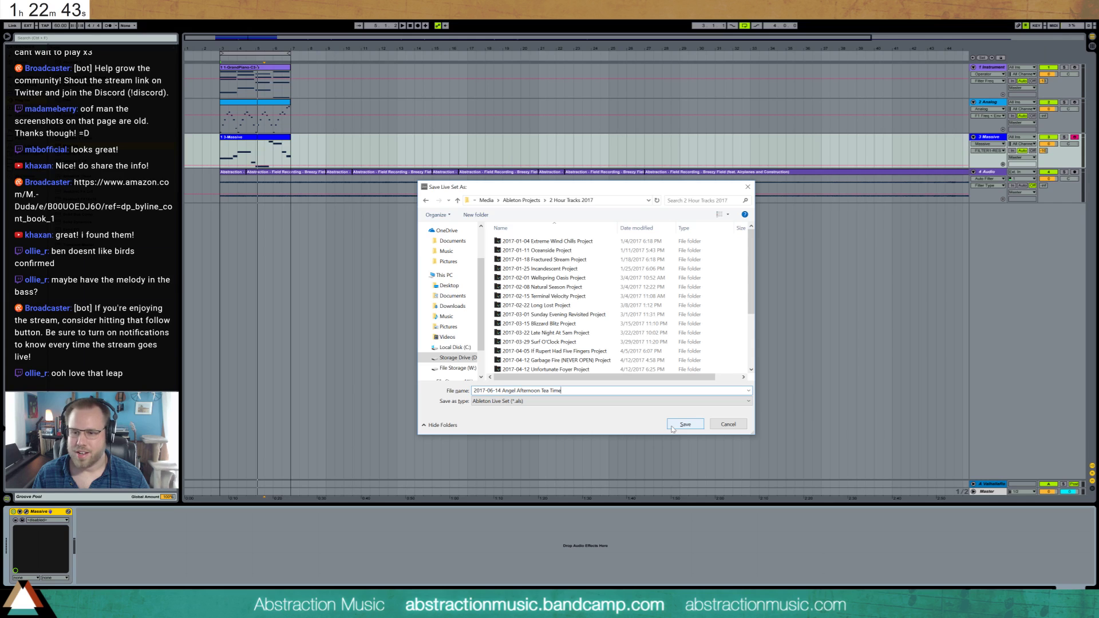
{"action": "left_click", "coordinate": [673, 428]}
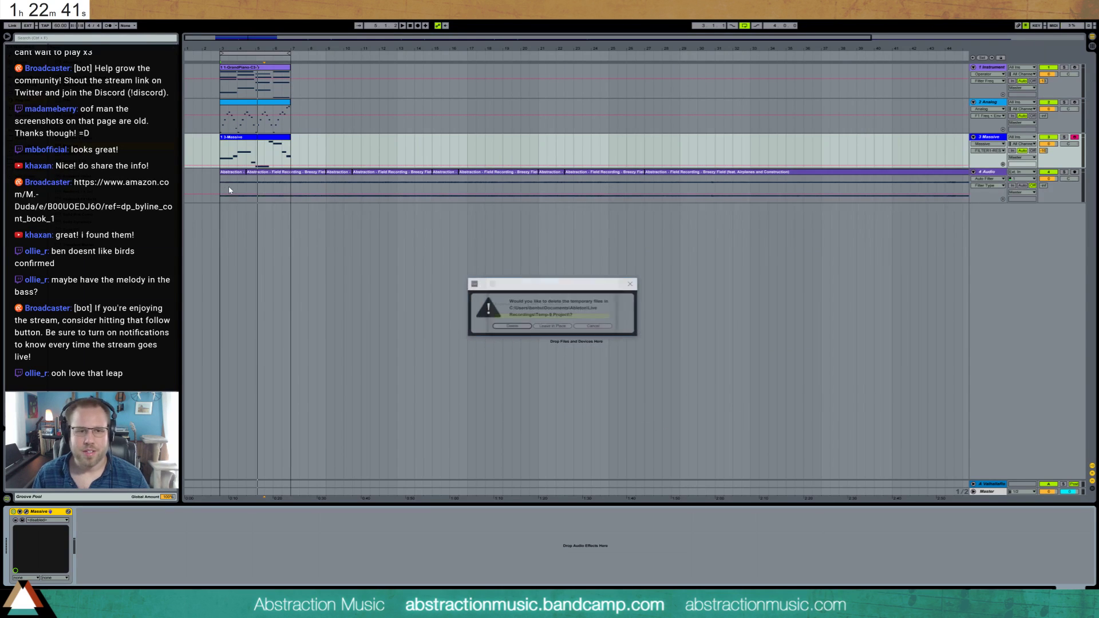
{"action": "key", "text": "Return"}
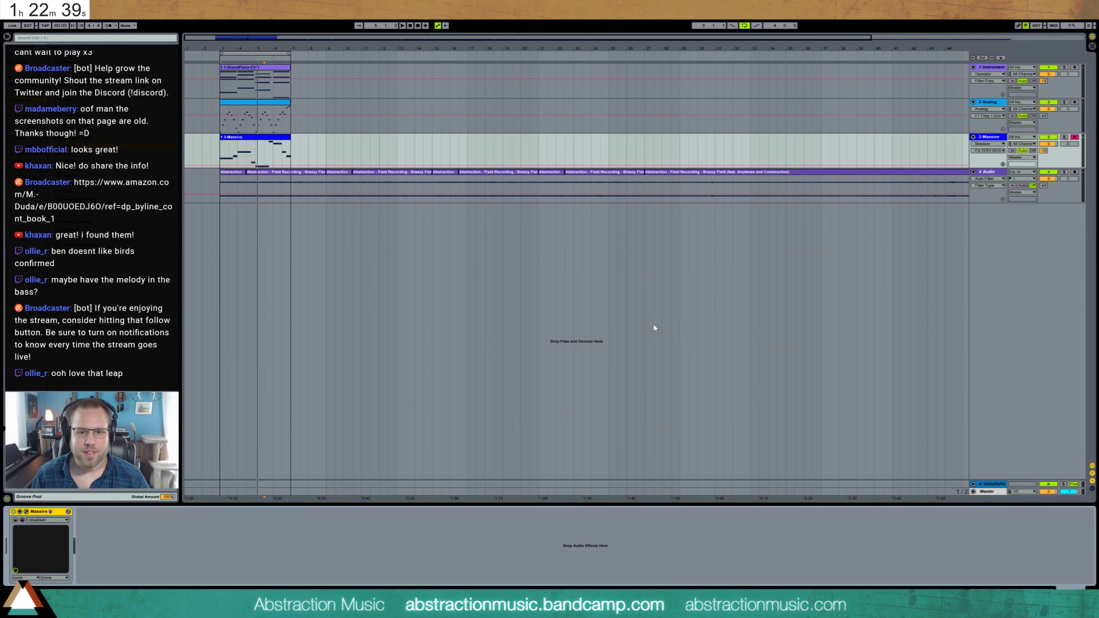
- Play the loop from bar 3 and select the clip on the Massive track
{"action": "left_click", "coordinate": [219, 163]}
{"action": "key", "text": "space"}
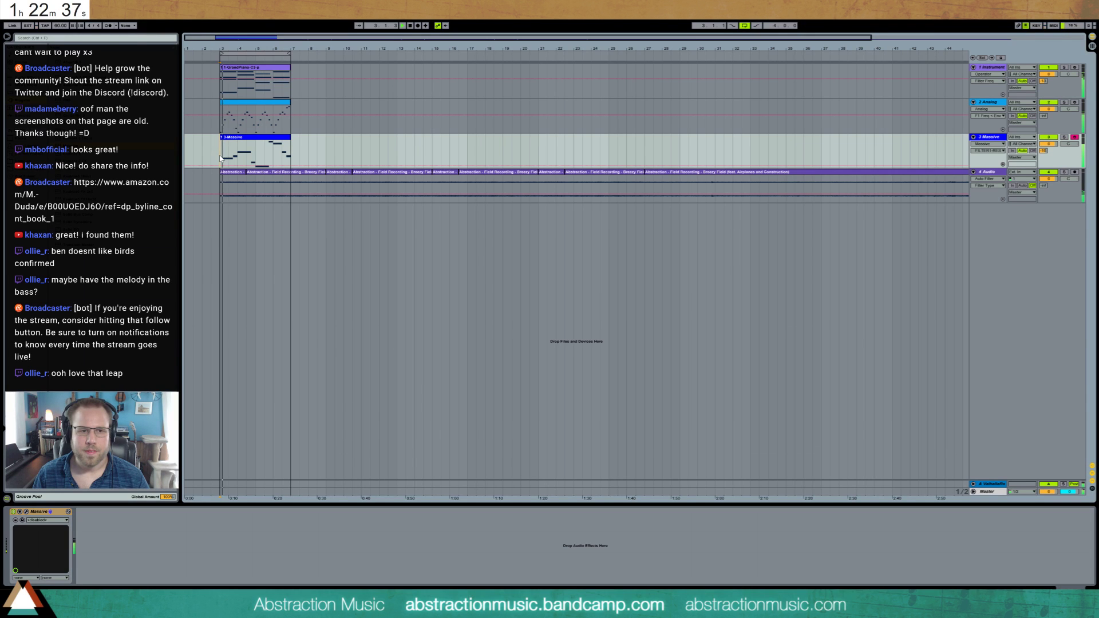
{"action": "left_click", "coordinate": [996, 139]}
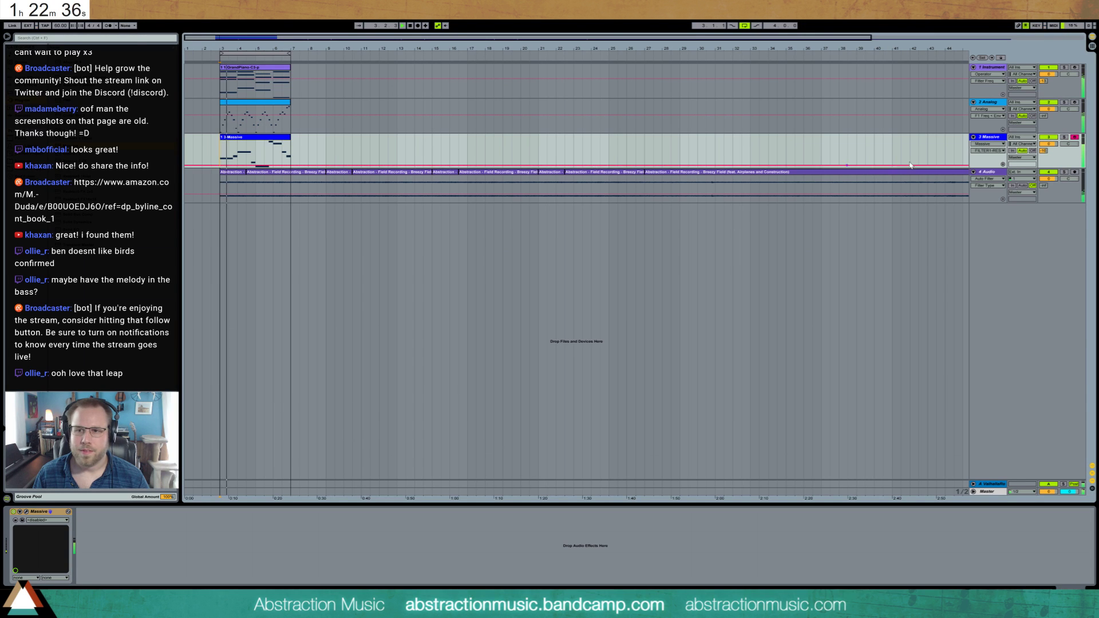
{"action": "left_click", "coordinate": [995, 139]}
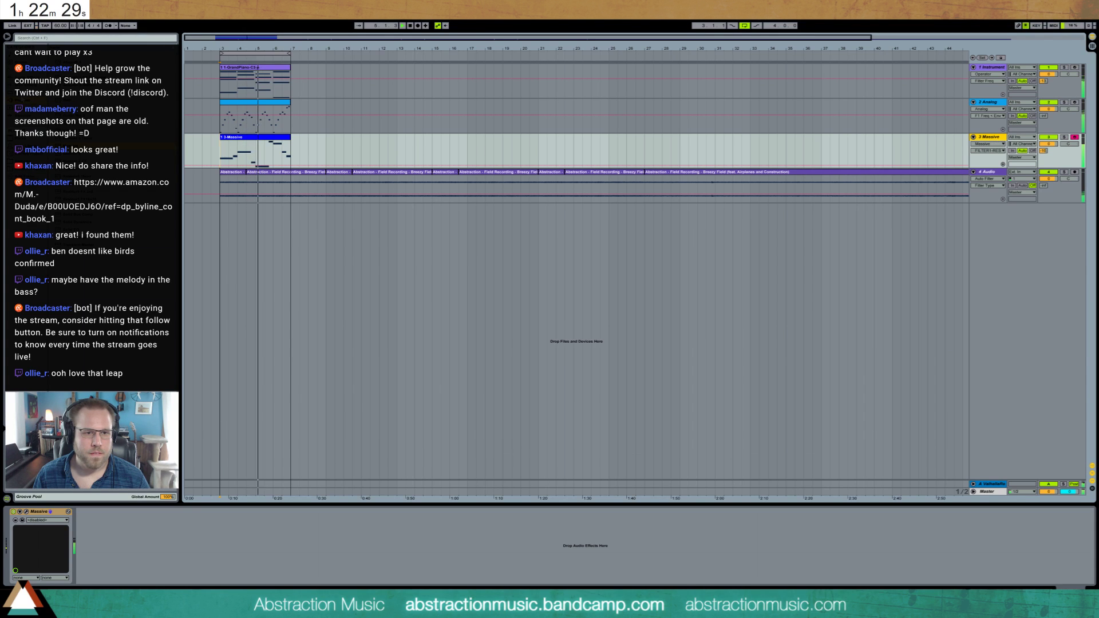
{"action": "left_click", "coordinate": [235, 137]}
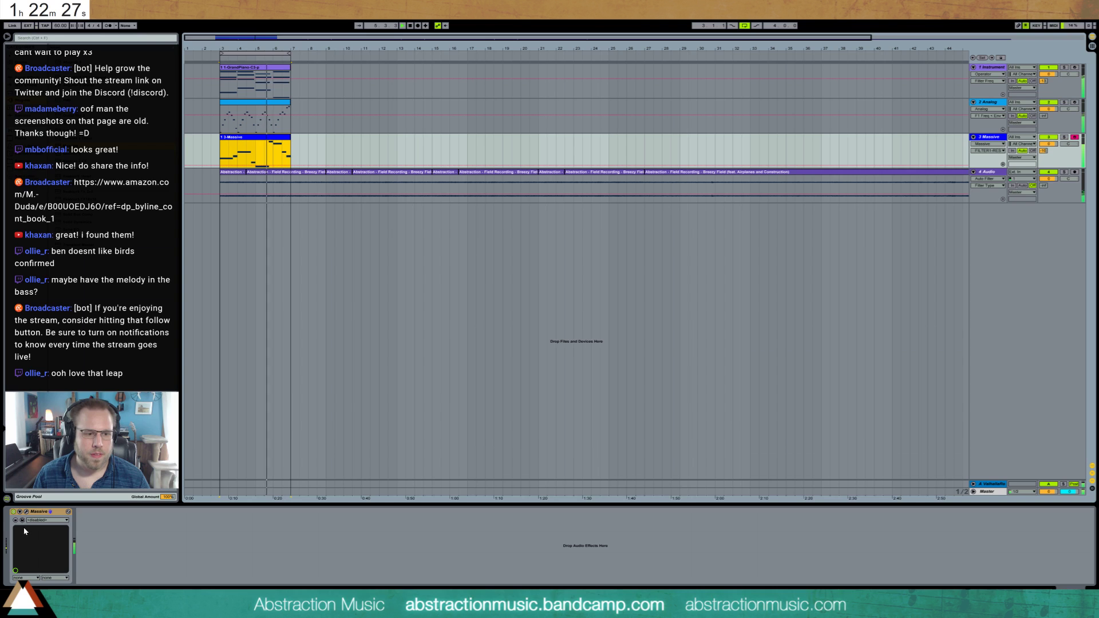
- Lengthen the release of the displayed envelope slightly in the Massive synth and close its window
{"action": "left_click", "coordinate": [26, 512]}
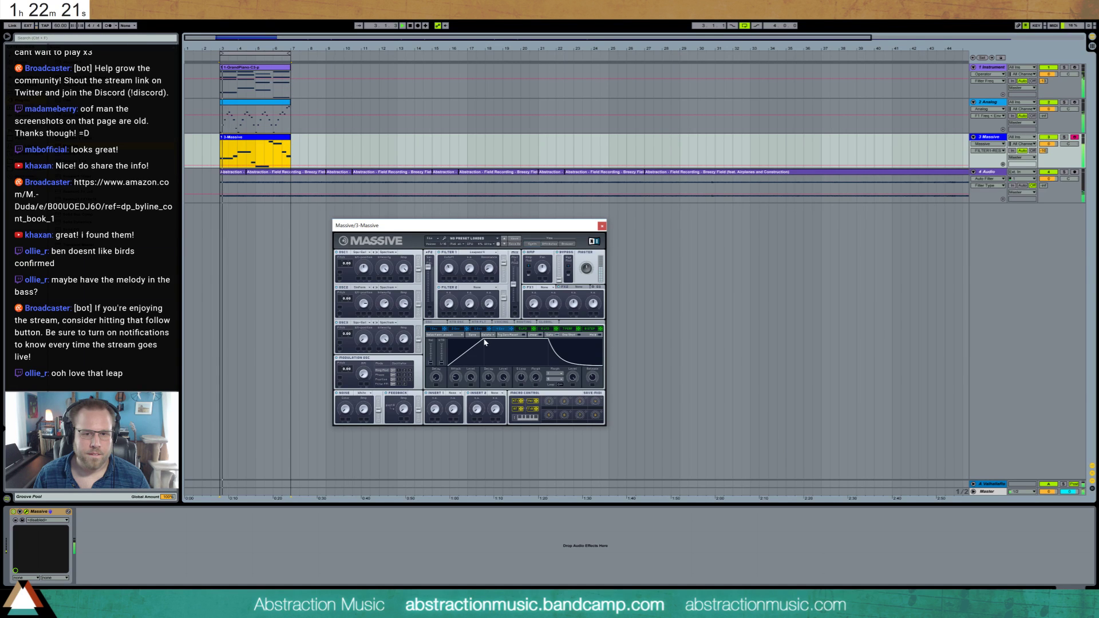
{"action": "left_click_drag", "start_coordinate": [592, 380], "coordinate": [592, 378]}
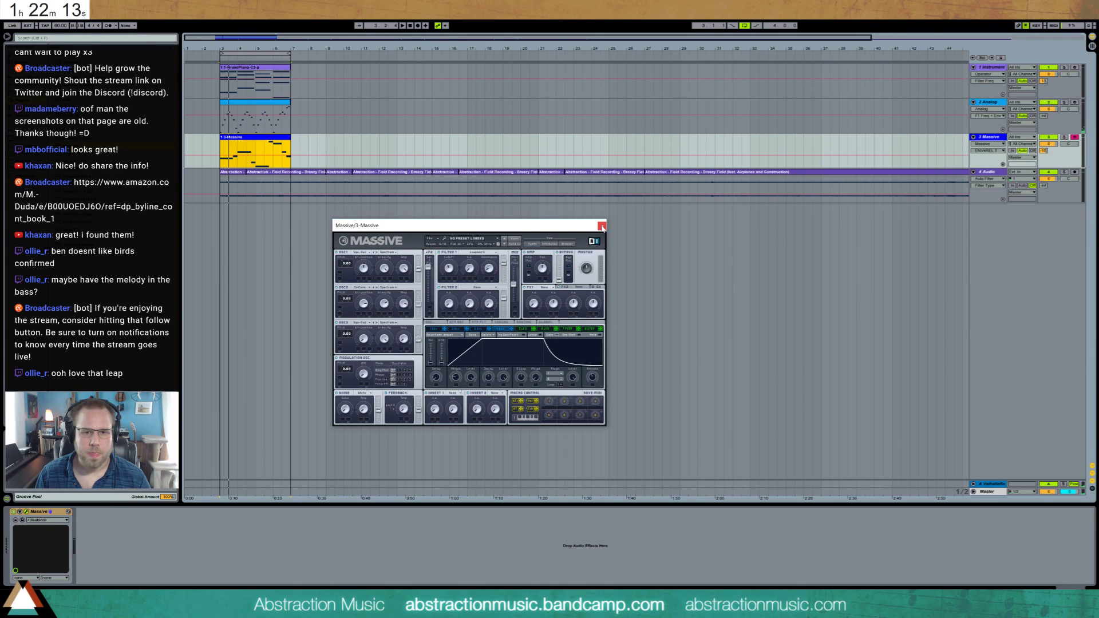
{"action": "left_click_drag", "start_coordinate": [440, 226], "coordinate": [405, 257]}
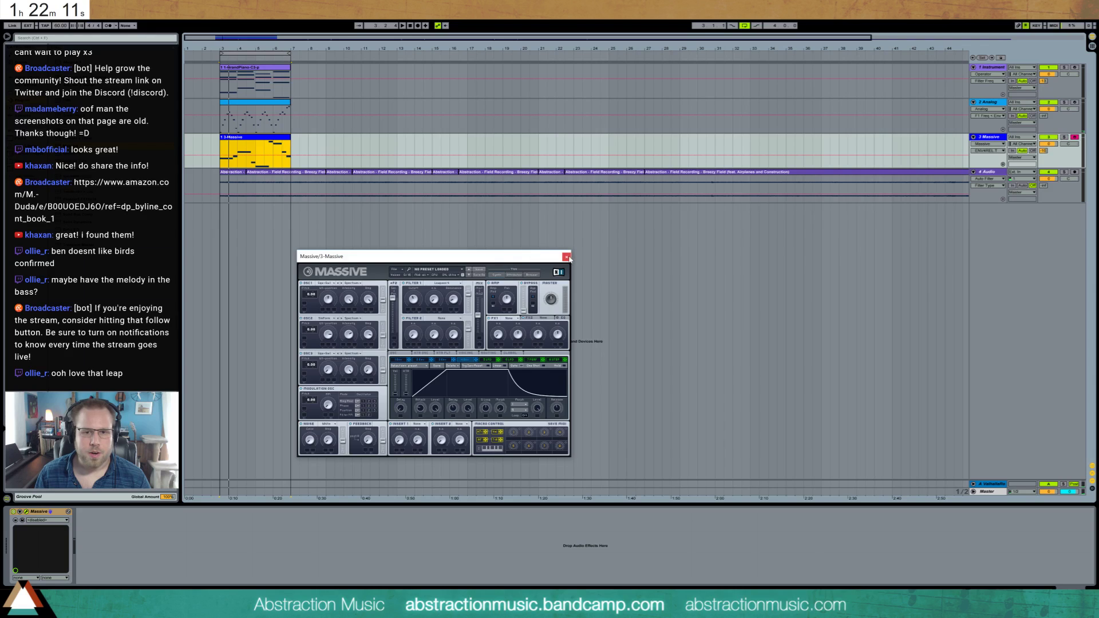
{"action": "left_click", "coordinate": [566, 257]}
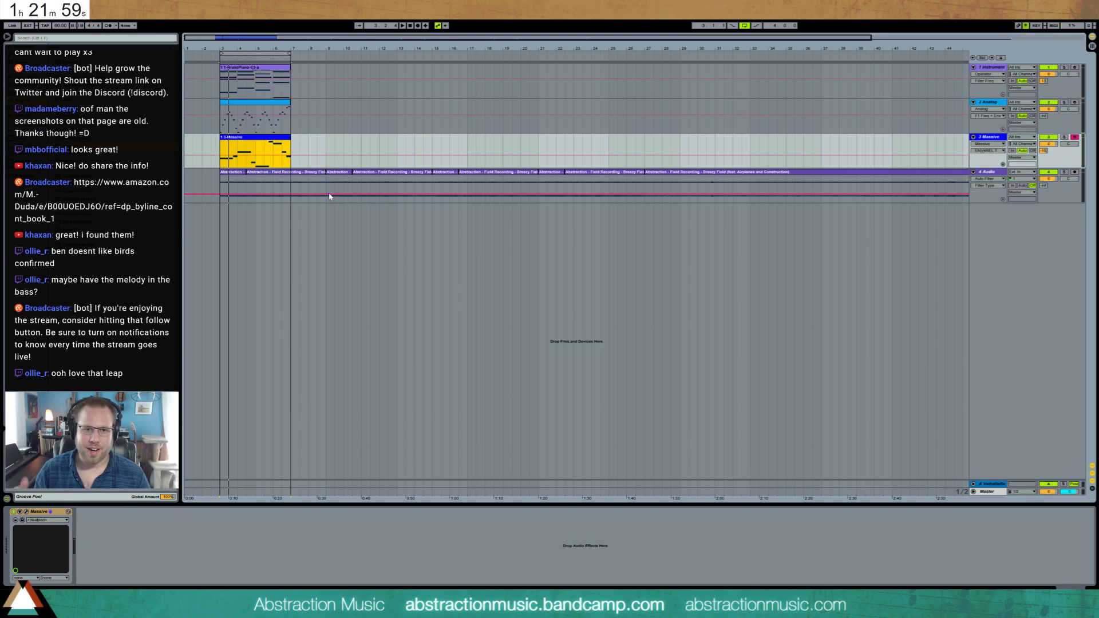
- Insert a new MIDI track below Massive and load an Analog synth followed by a Ping Pong Delay onto it
{"action": "left_click", "coordinate": [220, 130]}
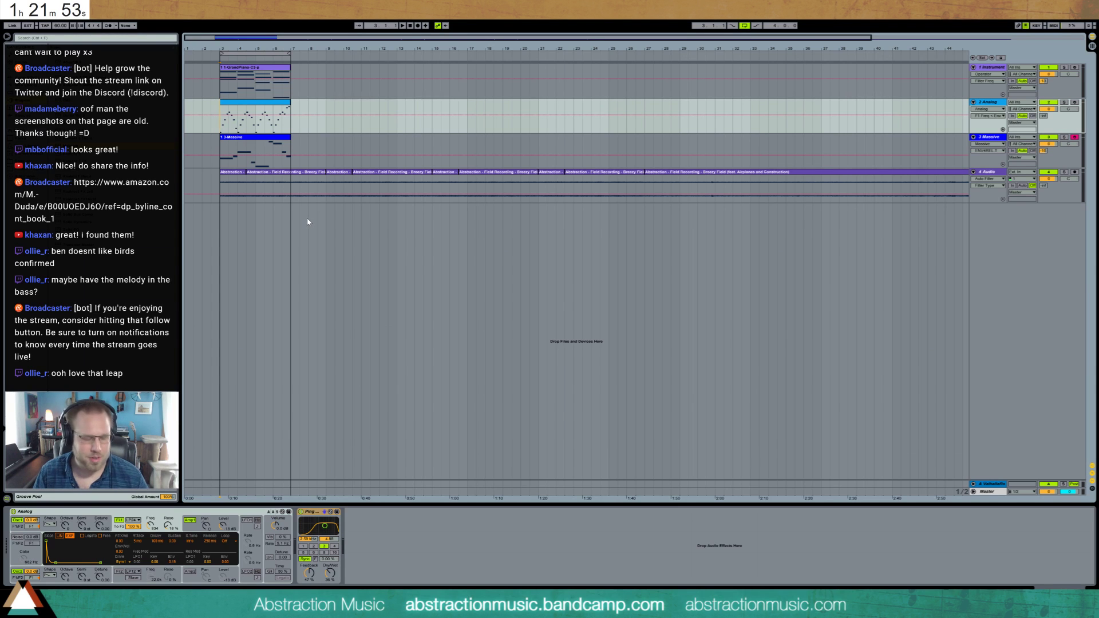
{"action": "left_click", "coordinate": [467, 151]}
{"action": "left_click", "coordinate": [984, 139]}
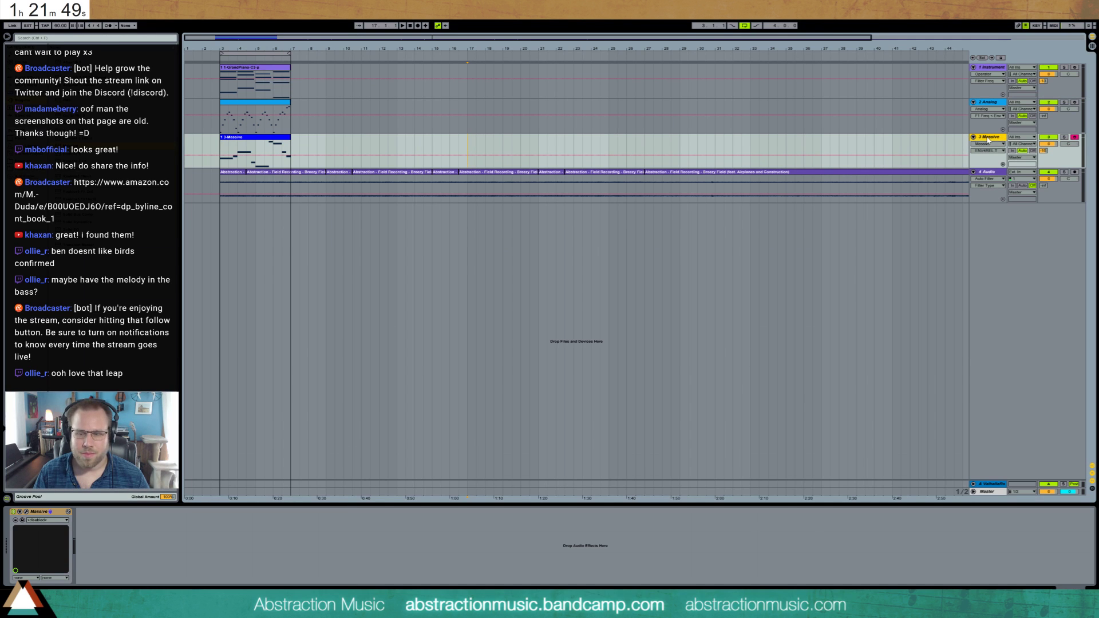
{"action": "key", "text": "ctrl+shift+t"}
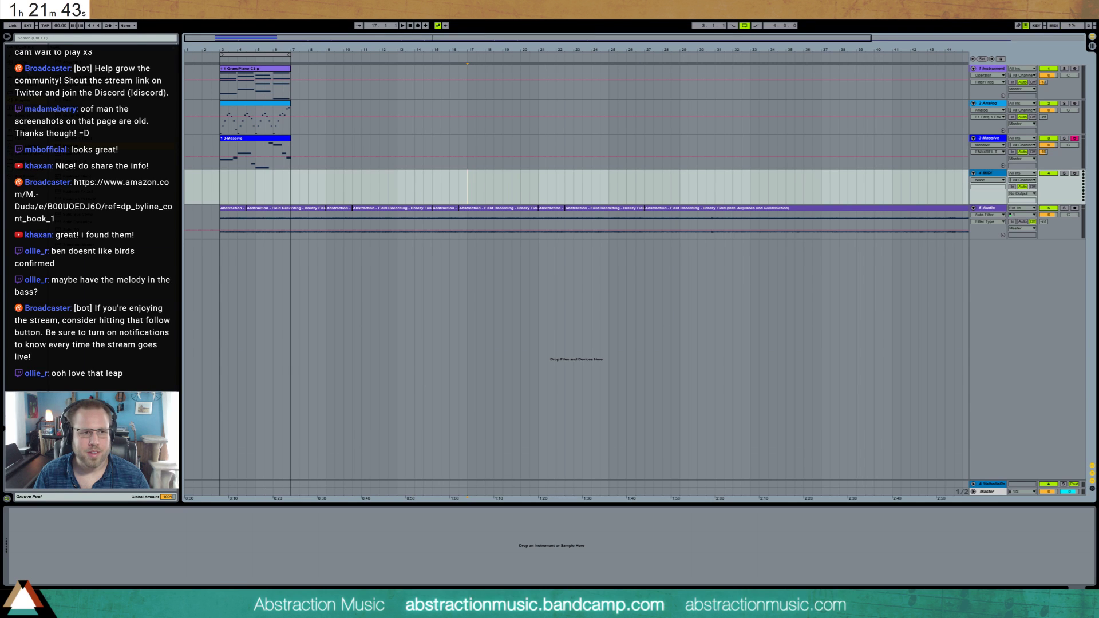
{"action": "left_click_drag", "start_coordinate": [351, 162], "coordinate": [252, 186]}
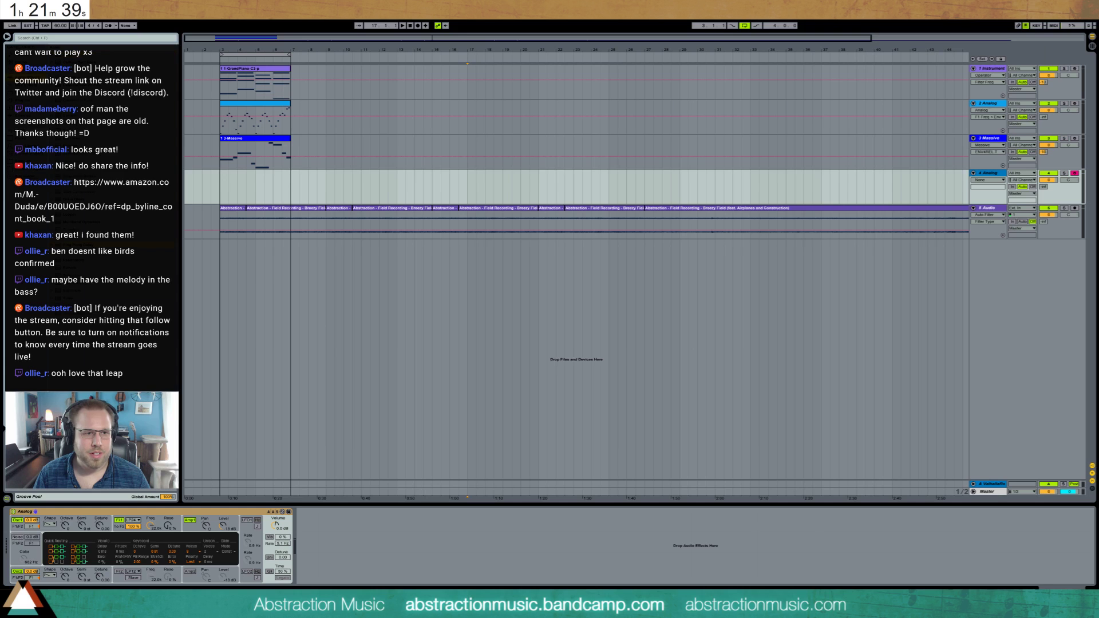
{"action": "left_click_drag", "start_coordinate": [92, 246], "coordinate": [304, 546]}
- Adjust the Filter 1 frequency of the new Analog synth and change the waveform shape of Oscillator 1
{"action": "mouse_move", "coordinate": [151, 524]}
{"action": "left_mouse_down"}
{"action": "mouse_move", "coordinate": [150, 549]}
{"action": "mouse_move", "coordinate": [169, 515]}
{"action": "left_mouse_up"}
{"action": "left_click", "coordinate": [53, 525]}
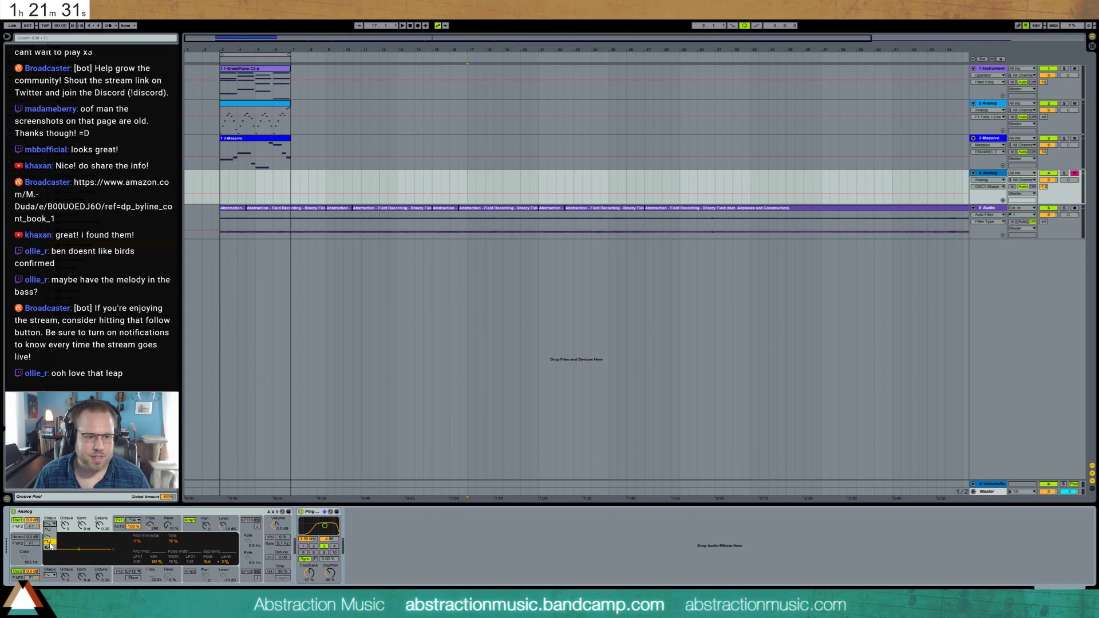
{"action": "left_click", "coordinate": [50, 547]}
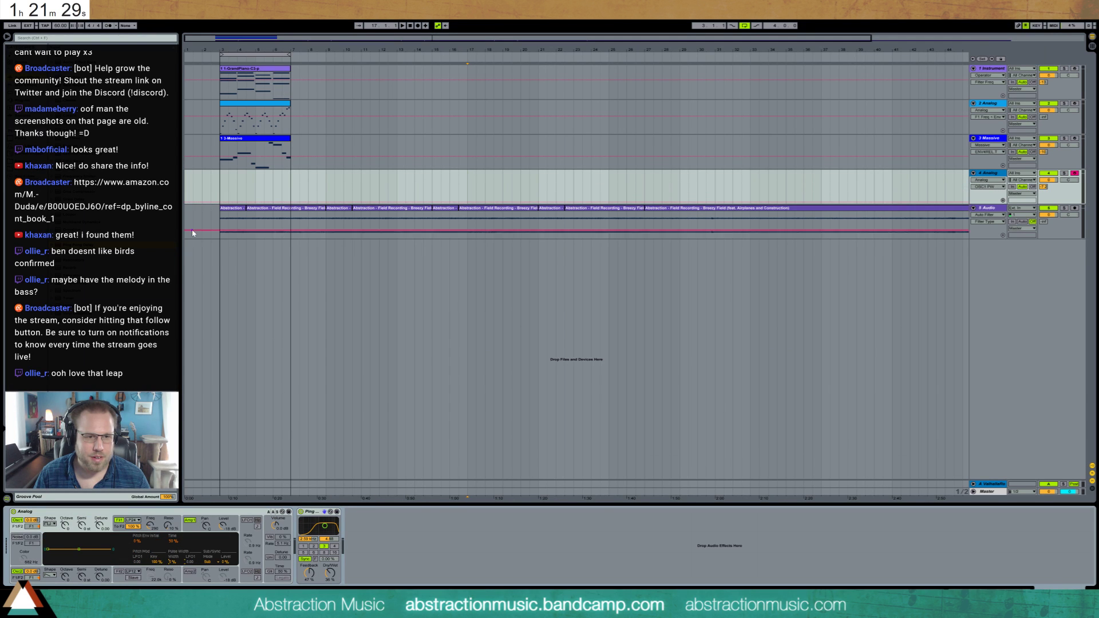
- Create a half-bar MIDI clip at bar 3 on the new Analog track and add a short note at its start
{"action": "left_click_drag", "start_coordinate": [221, 197], "coordinate": [227, 198]}
{"action": "key", "text": "ctrl+shift+m"}
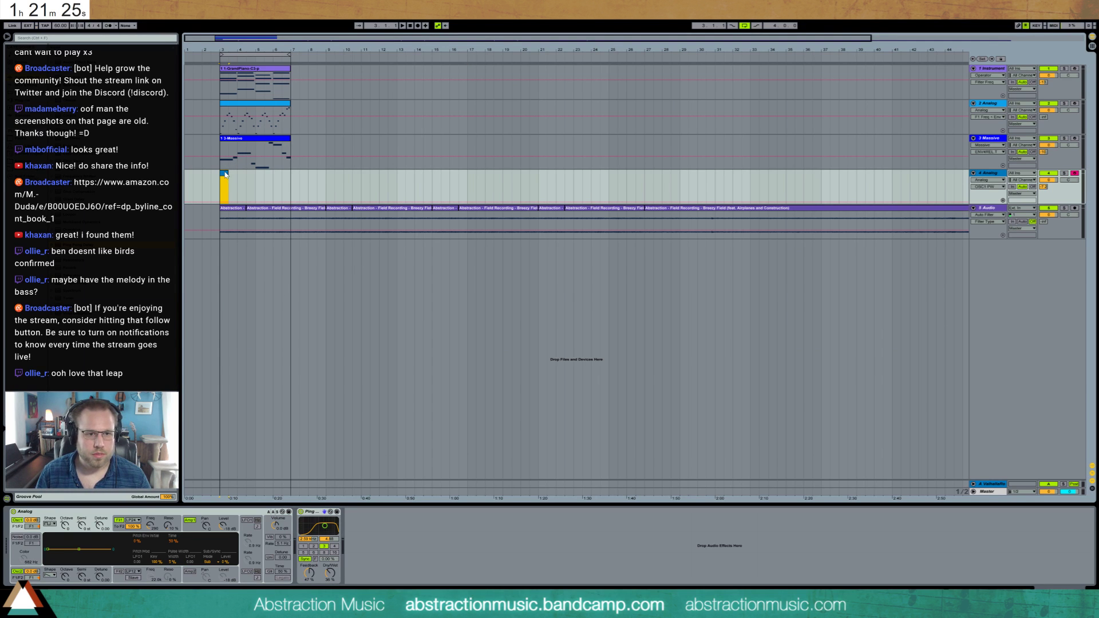
{"action": "double_click", "coordinate": [225, 174]}
{"action": "scroll", "coordinate": [572, 526], "scroll_direction": "up", "scroll_amount": 5}
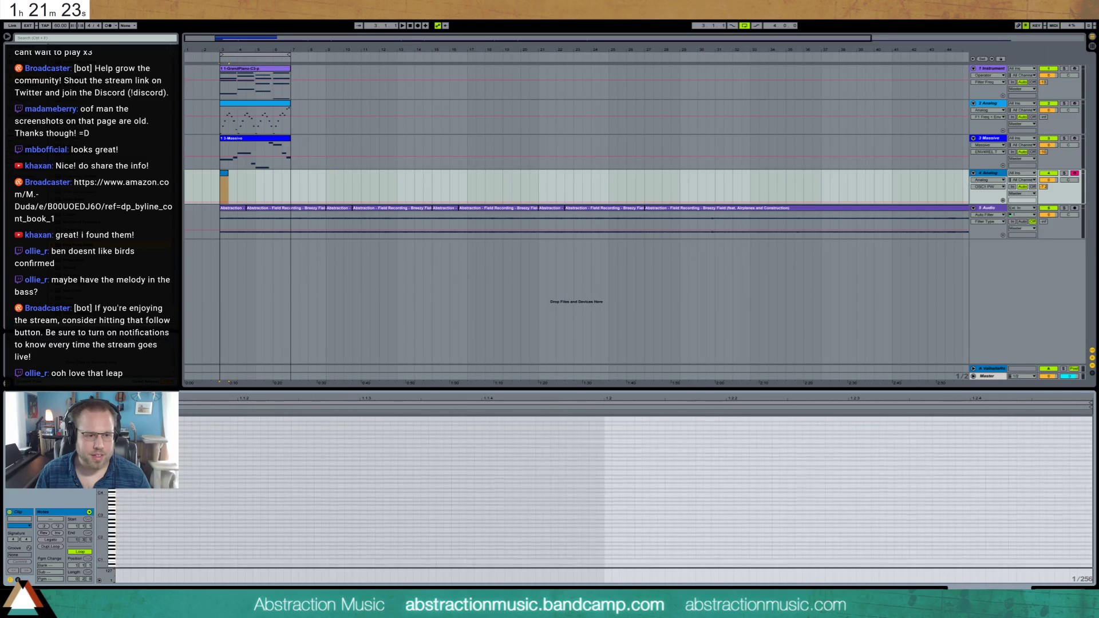
{"action": "left_click", "coordinate": [116, 527]}
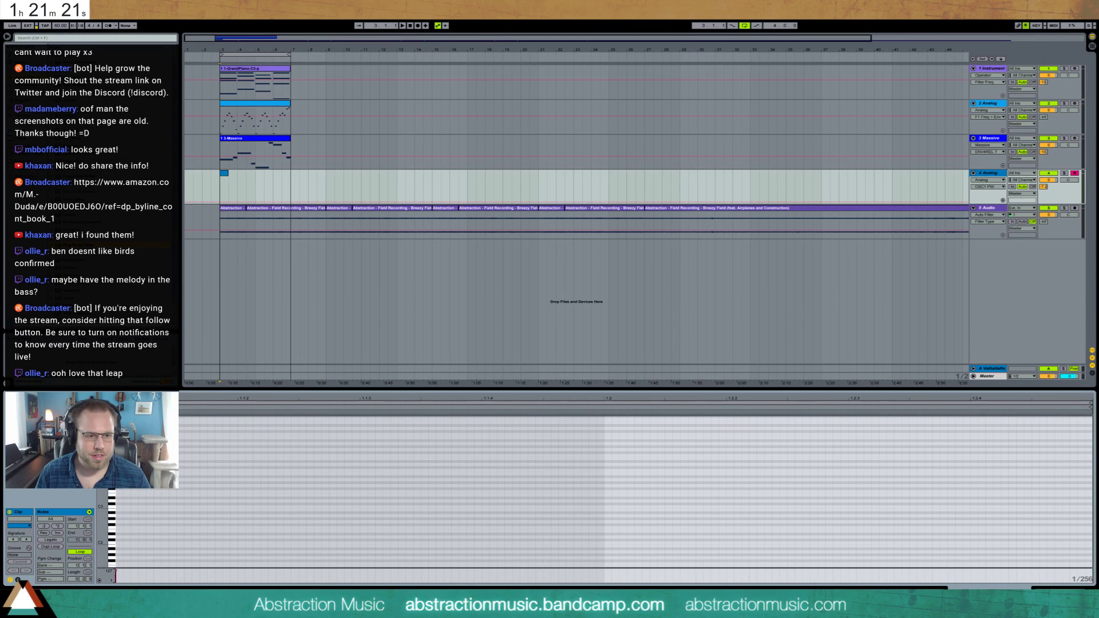
{"action": "scroll", "coordinate": [601, 527], "scroll_direction": "up", "scroll_amount": 4}
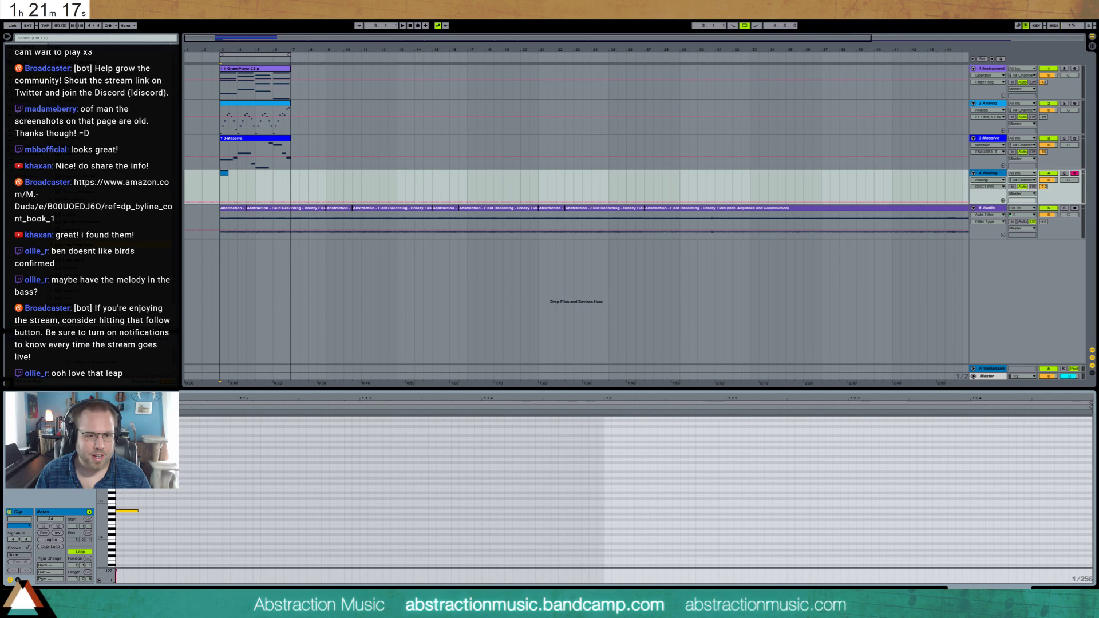
- Add higher second and third notes to the new Analog clip at 1.1.2 and 1.1.3, stretching the first two notes to double length
{"action": "left_click_drag", "start_coordinate": [181, 439], "coordinate": [201, 439]}
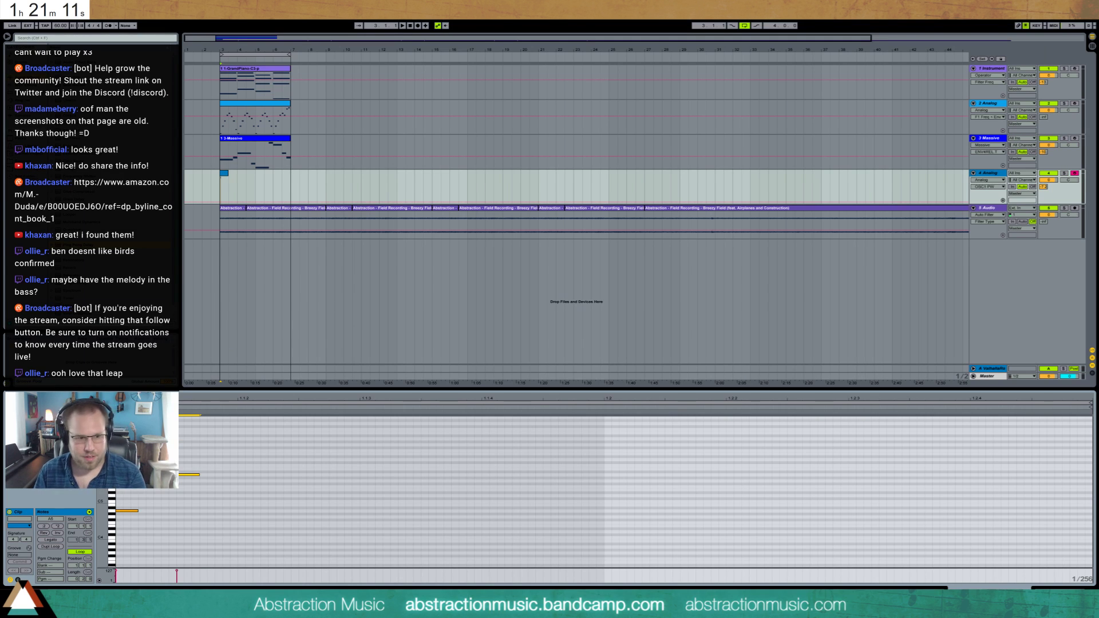
{"action": "scroll", "coordinate": [601, 504], "scroll_direction": "up", "scroll_amount": 2}
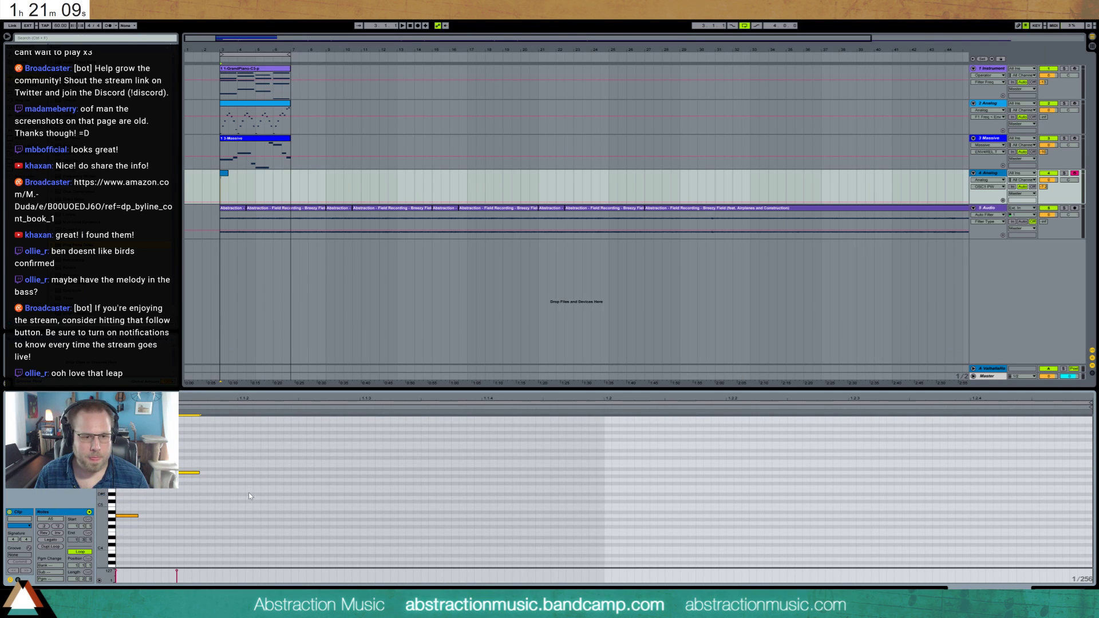
{"action": "left_click", "coordinate": [127, 515], "text": "shift"}
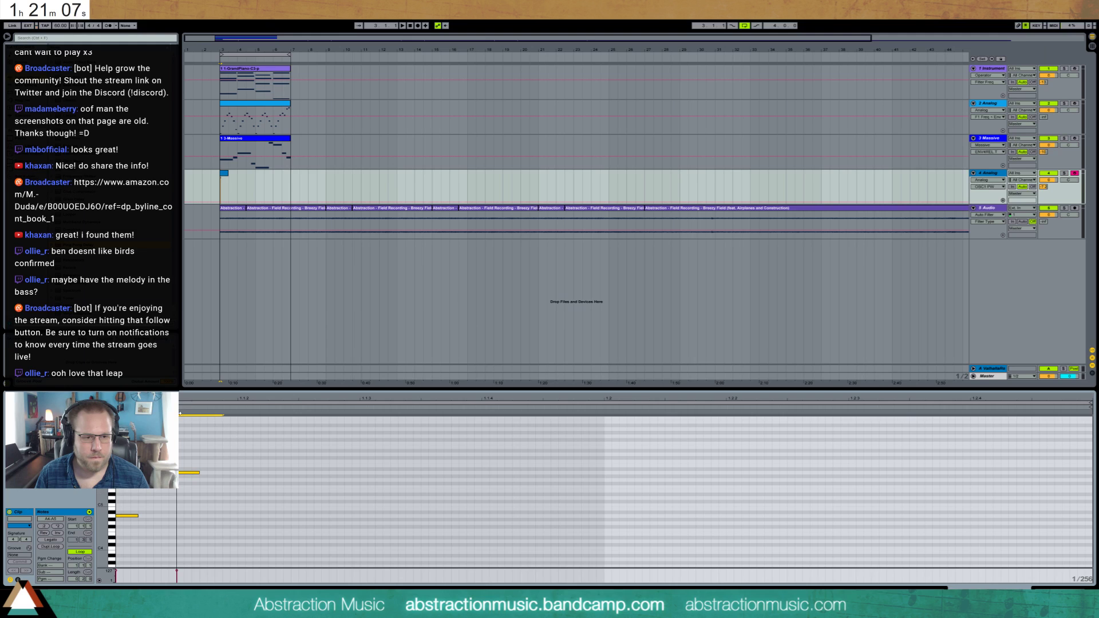
{"action": "left_click_drag", "start_coordinate": [179, 413], "coordinate": [238, 417]}
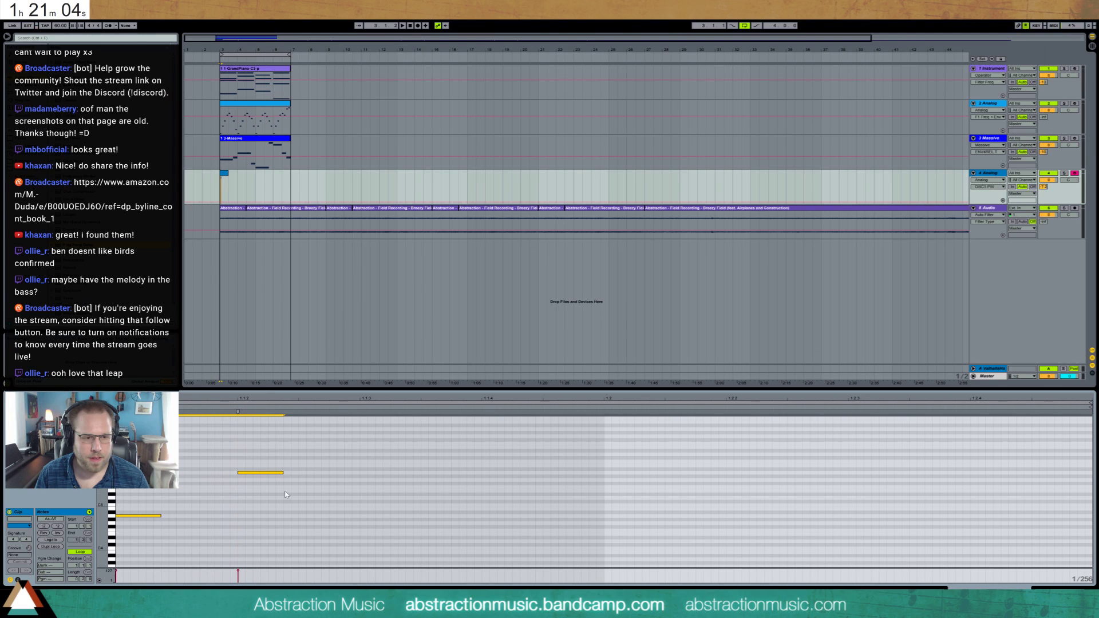
{"action": "double_click", "coordinate": [366, 490]}
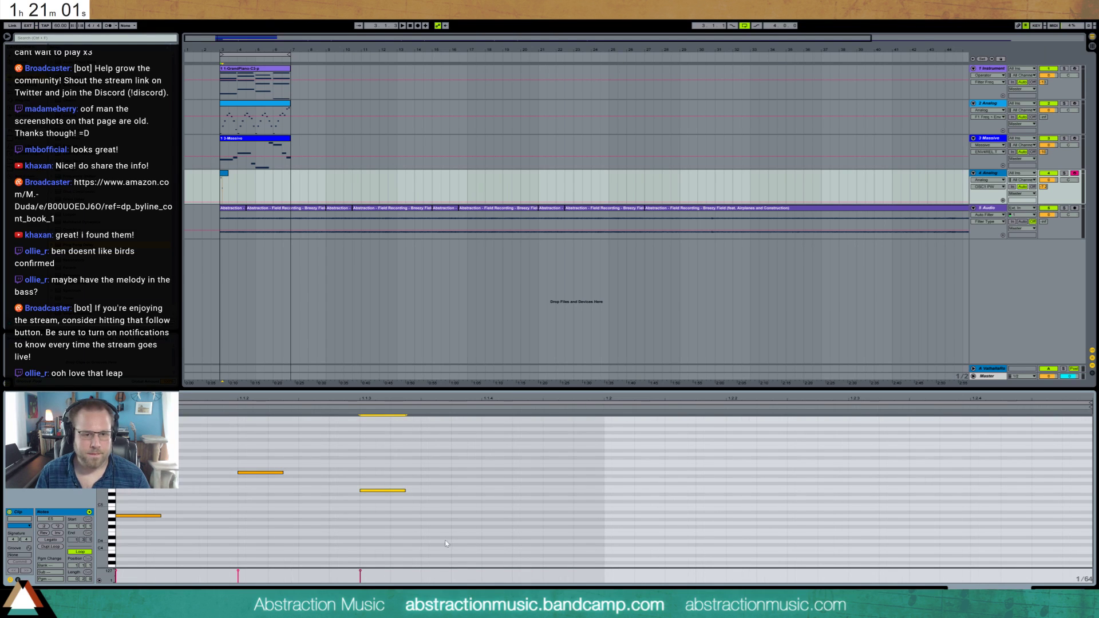
- Transpose all three notes up three semitones, playing the loop before and after the change
{"action": "key", "text": "space"}
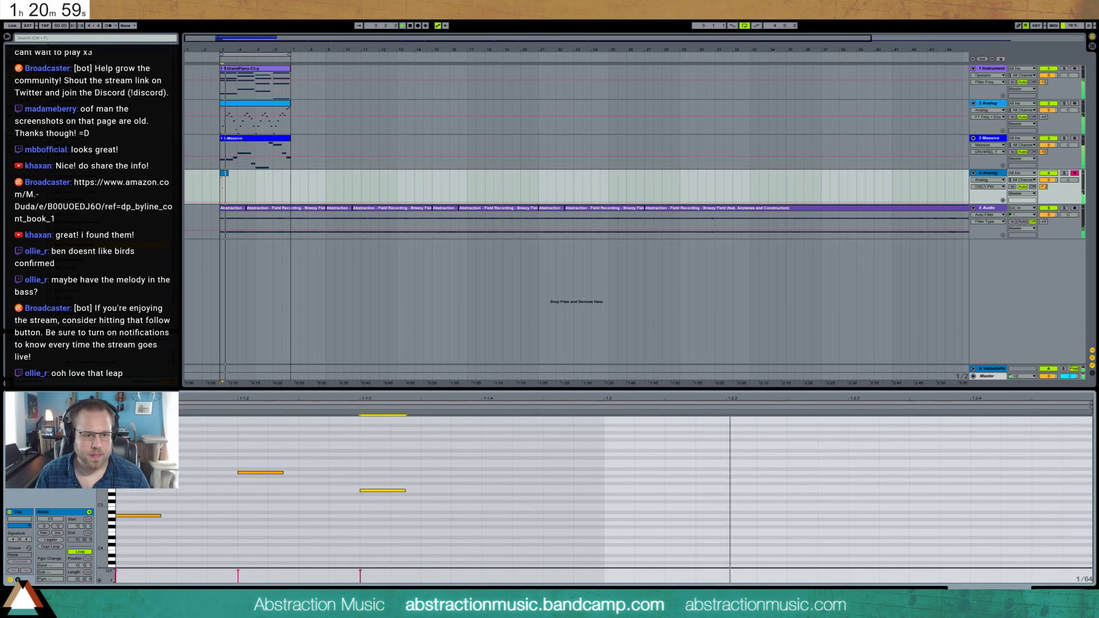
{"action": "key", "text": "space"}
{"action": "key", "text": "ctrl+a"}
{"action": "key", "text": "Up"}
{"action": "key", "text": "Up"}
{"action": "key", "text": "Up"}
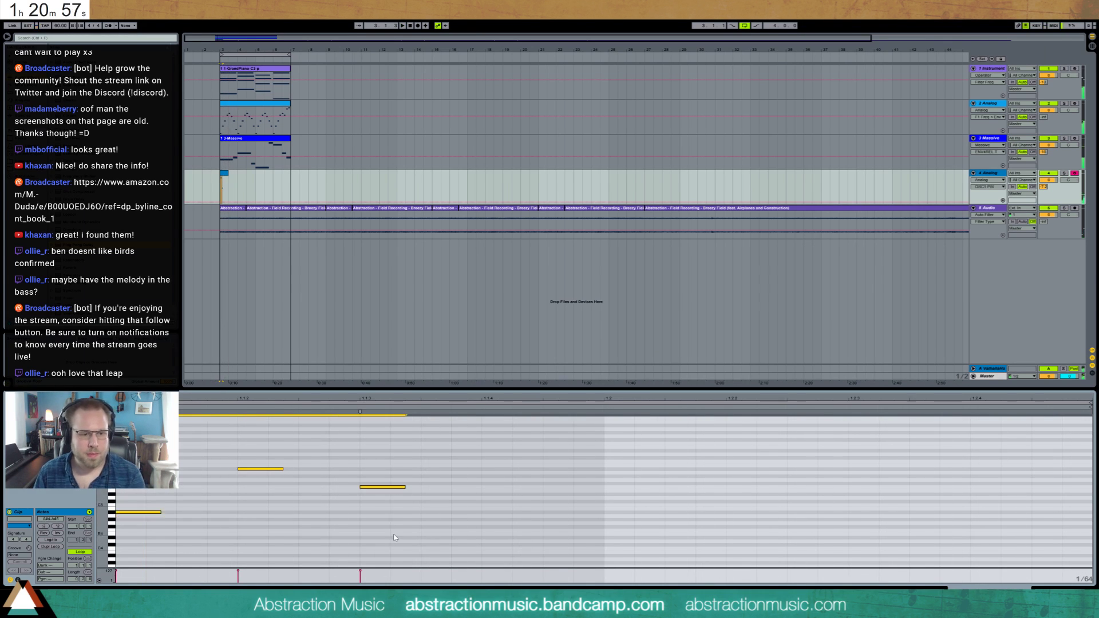
{"action": "key", "text": "space"}
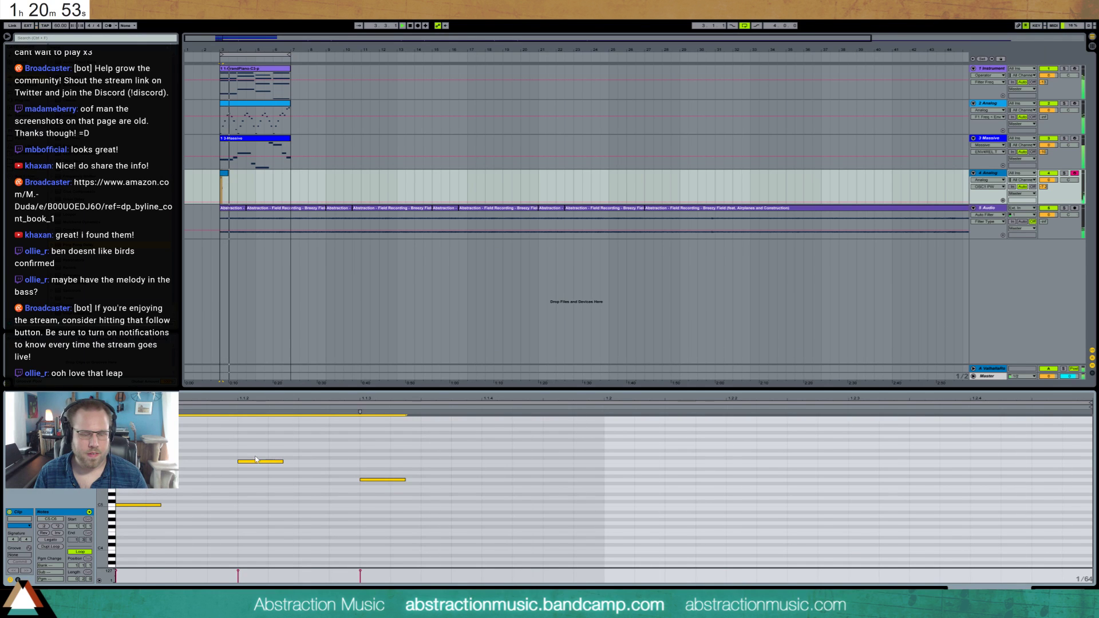
- Duplicate the first bar of the new Analog track three times so the phrase repeats in each bar of the loop
{"action": "left_click", "coordinate": [223, 181]}
{"action": "key", "text": "ctrl+d"}
{"action": "key", "text": "ctrl+d"}
{"action": "key", "text": "ctrl+d"}
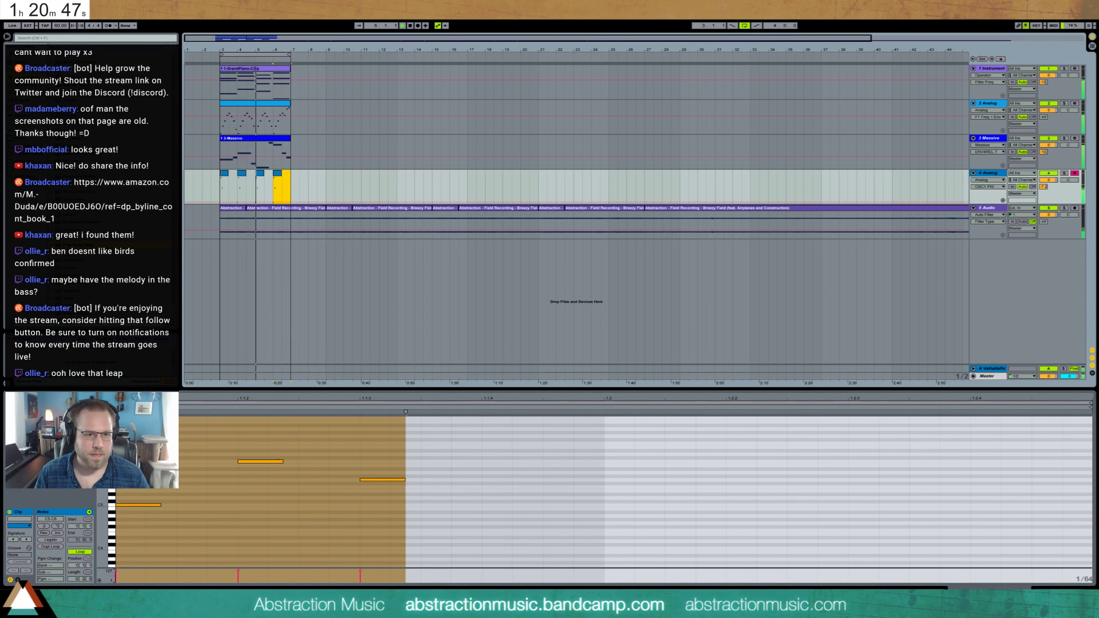
- Consolidate the four repeated clips across the loop on the second Analog track into a single four-bar MIDI clip
{"action": "left_click", "coordinate": [224, 173]}
{"action": "left_click", "coordinate": [77, 578]}
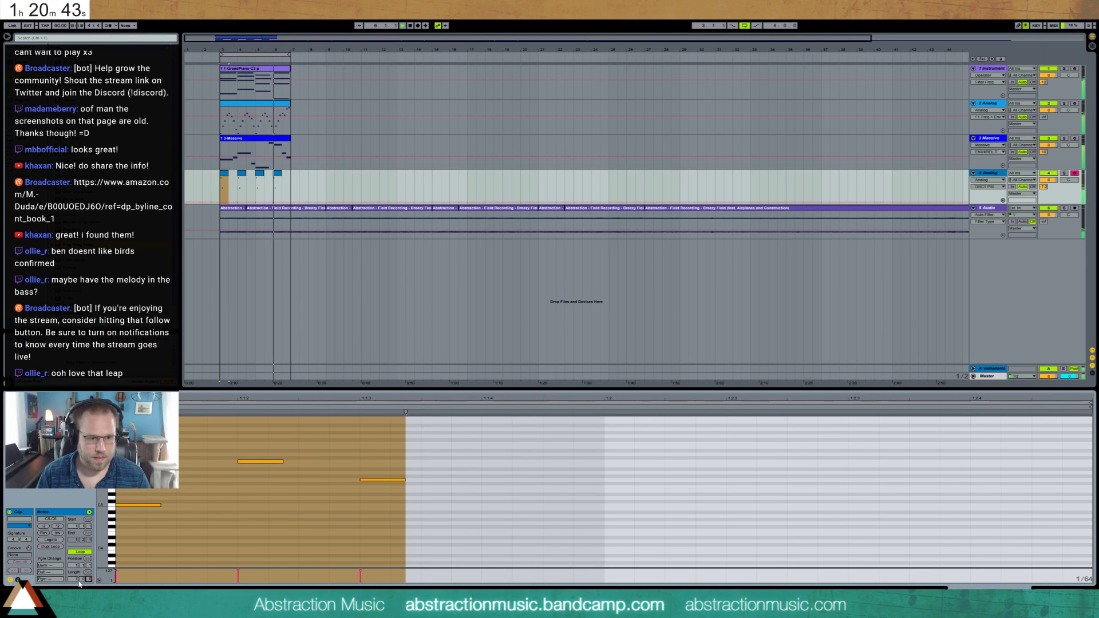
{"action": "left_click_drag", "start_coordinate": [79, 582], "coordinate": [78, 552]}
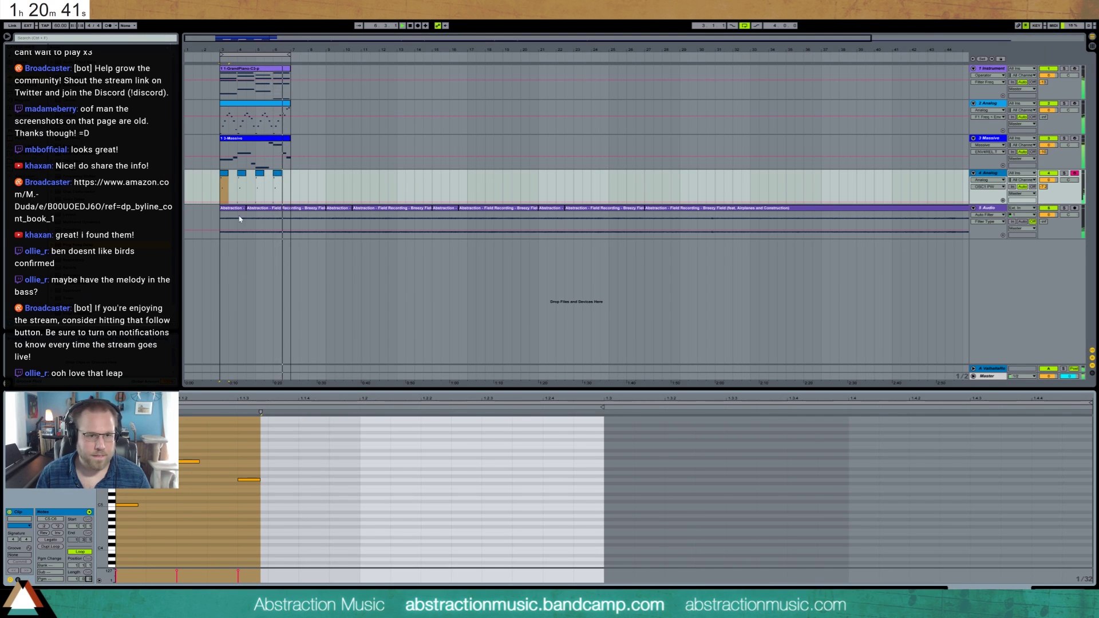
{"action": "left_click", "coordinate": [229, 183]}
{"action": "left_click_drag", "start_coordinate": [222, 183], "coordinate": [289, 183]}
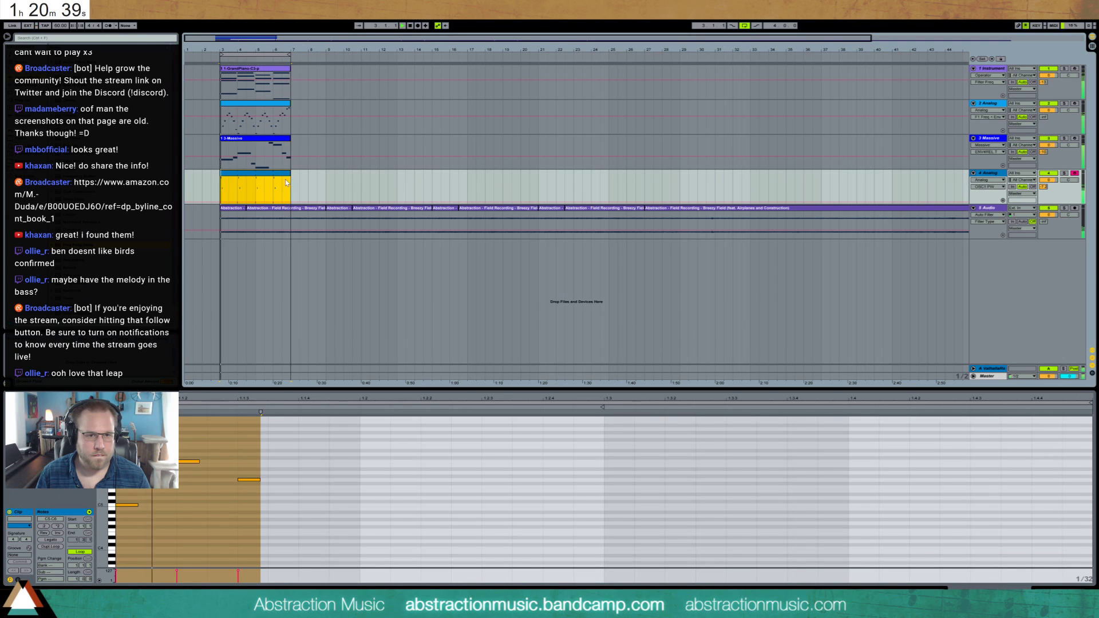
{"action": "key", "text": "ctrl+j"}
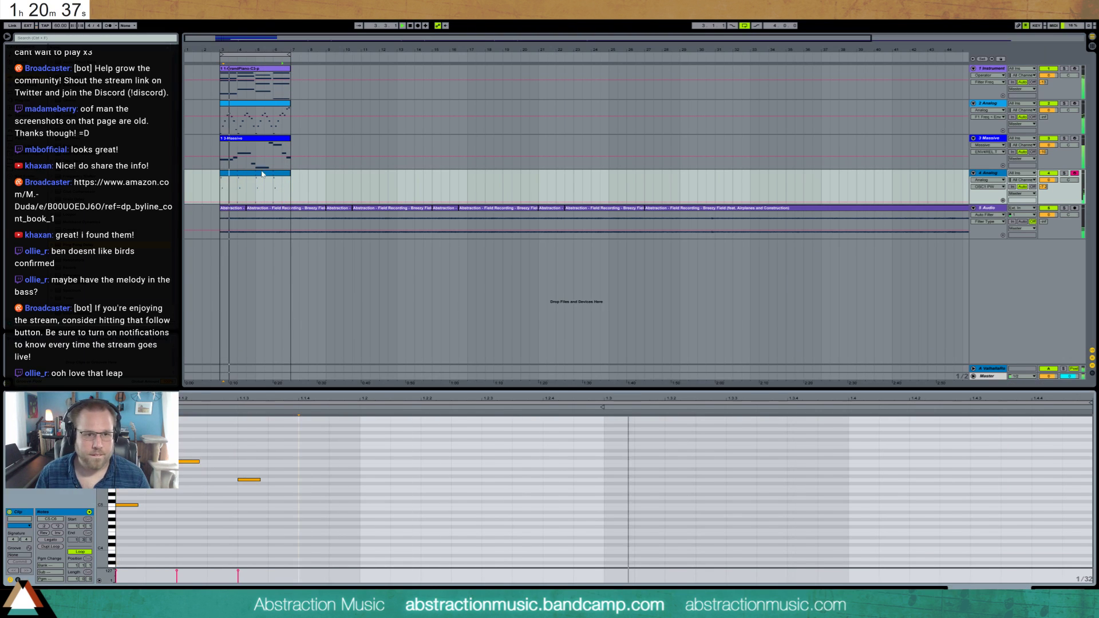
- Open the consolidated clip and raise the last note of its third-bar phrase above the phrase's second note
{"action": "left_click", "coordinate": [272, 178]}
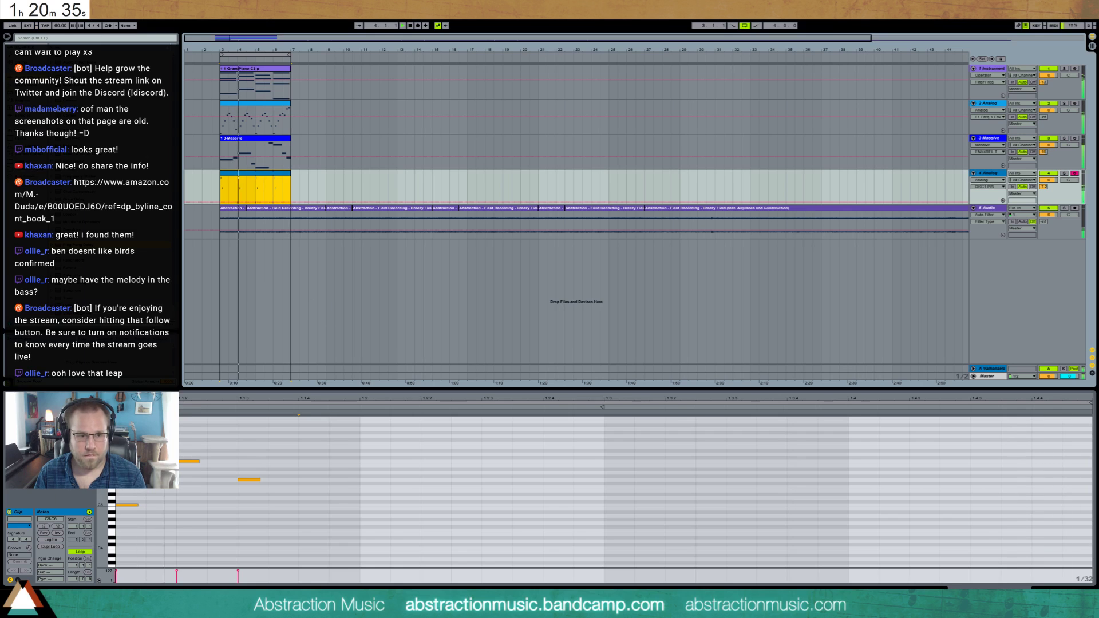
{"action": "left_click", "coordinate": [260, 485]}
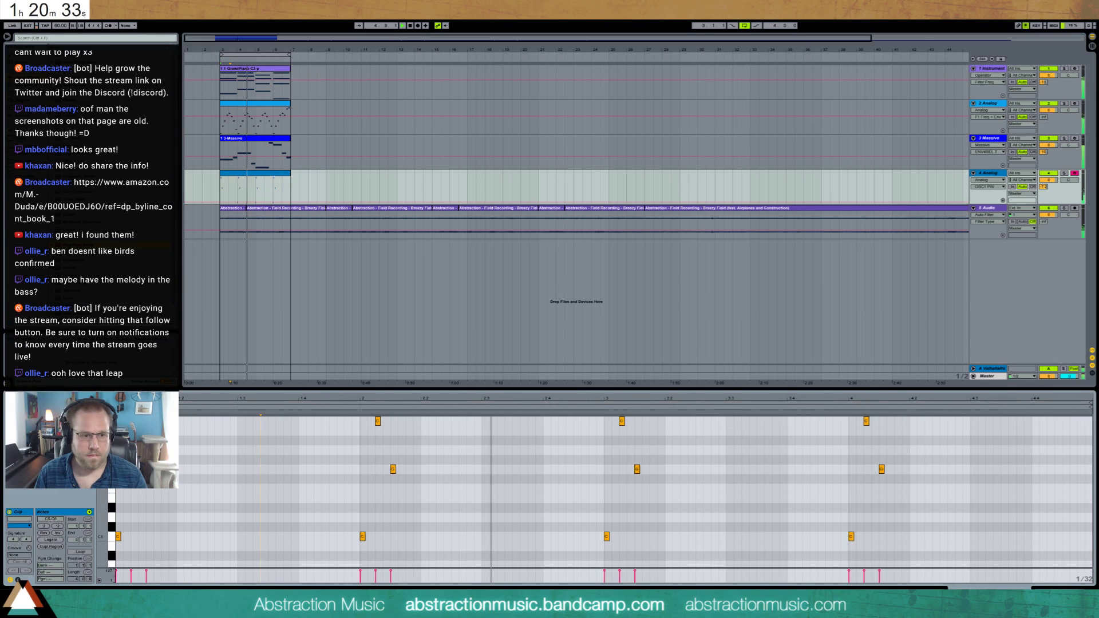
{"action": "scroll", "coordinate": [448, 498], "scroll_direction": "down", "scroll_amount": 3}
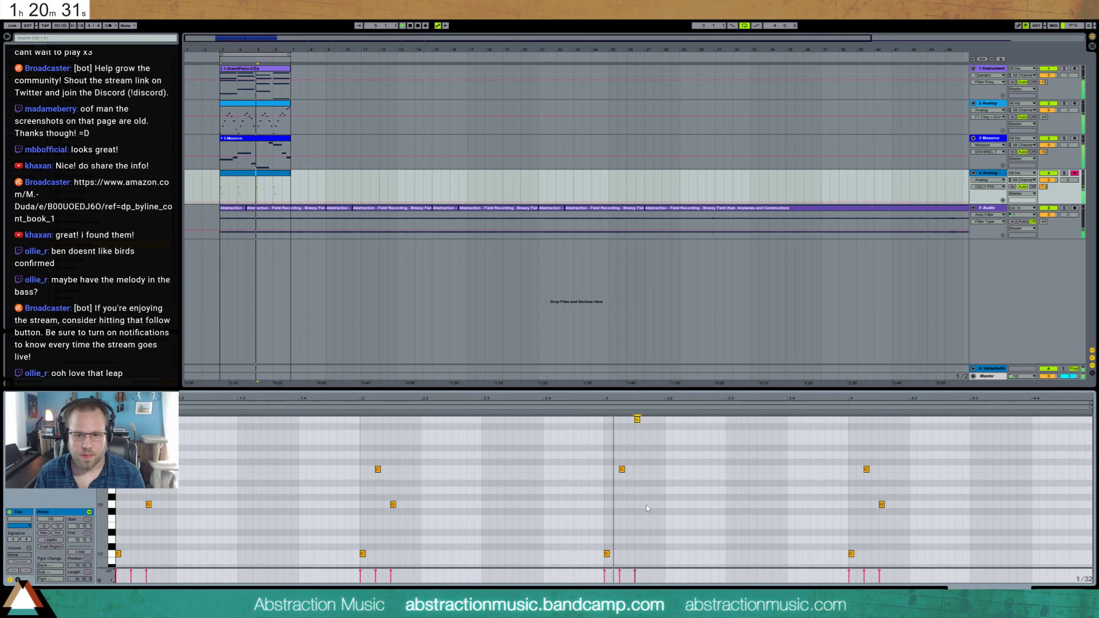
{"action": "left_click_drag", "start_coordinate": [637, 491], "coordinate": [637, 416]}
{"action": "key", "text": "Down"}
{"action": "key", "text": "Down"}
{"action": "key", "text": "Down"}
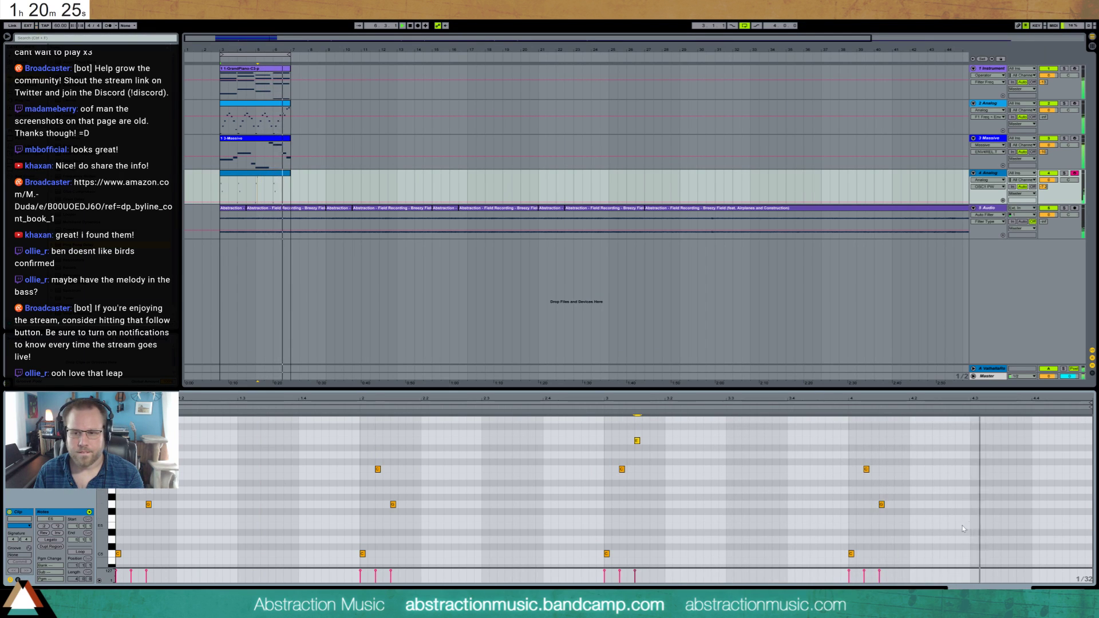
{"action": "key", "text": "shift+Tab"}
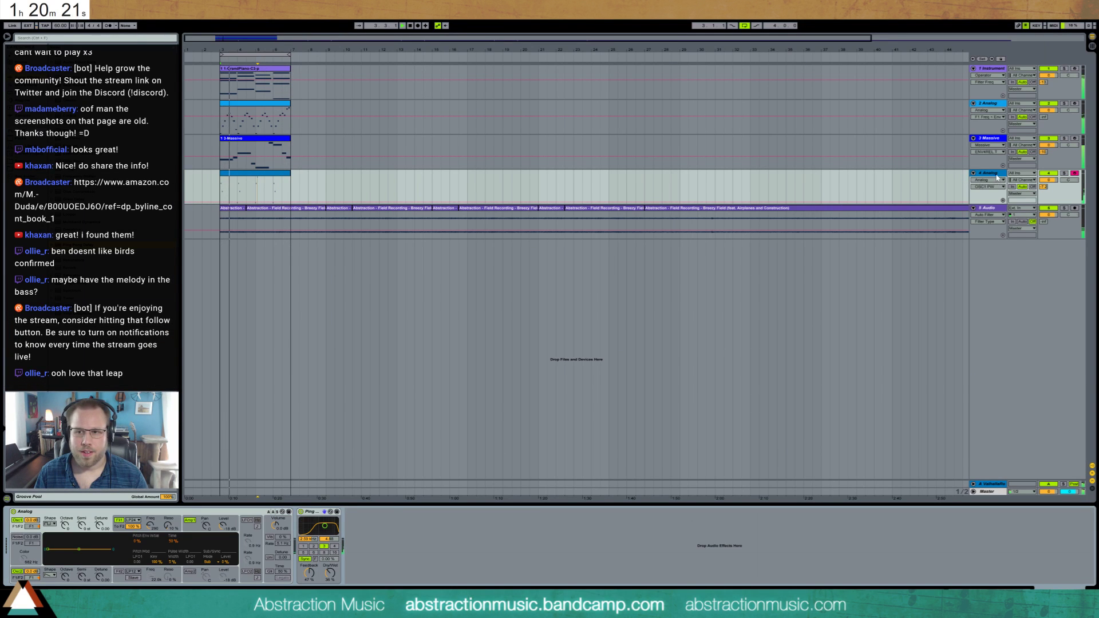
{"action": "left_click", "coordinate": [298, 176]}
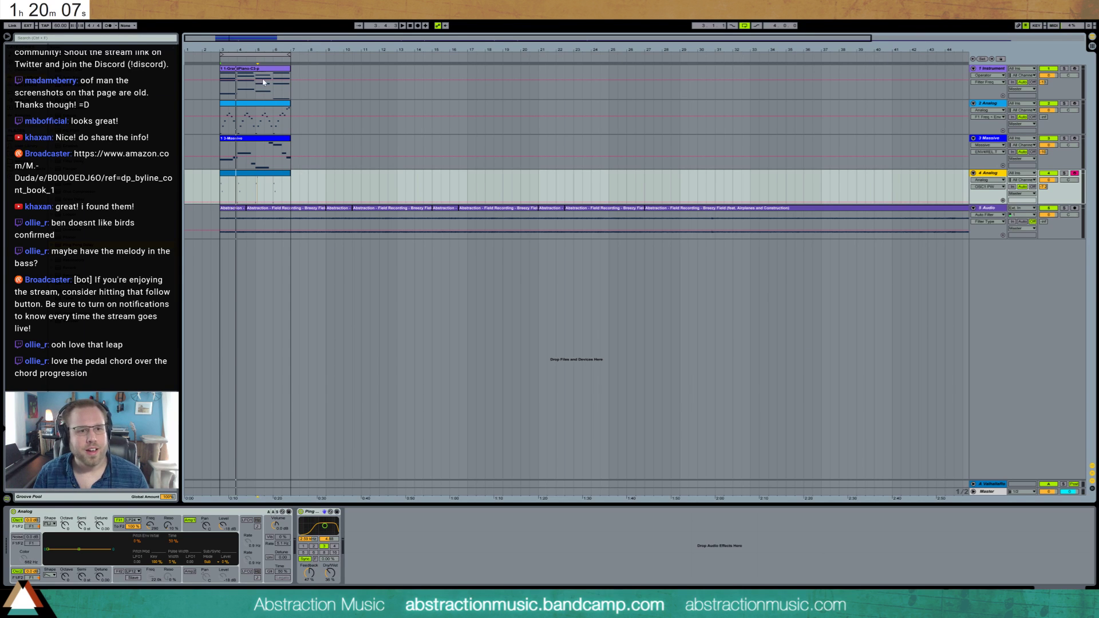
{"action": "left_click", "coordinate": [222, 94]}
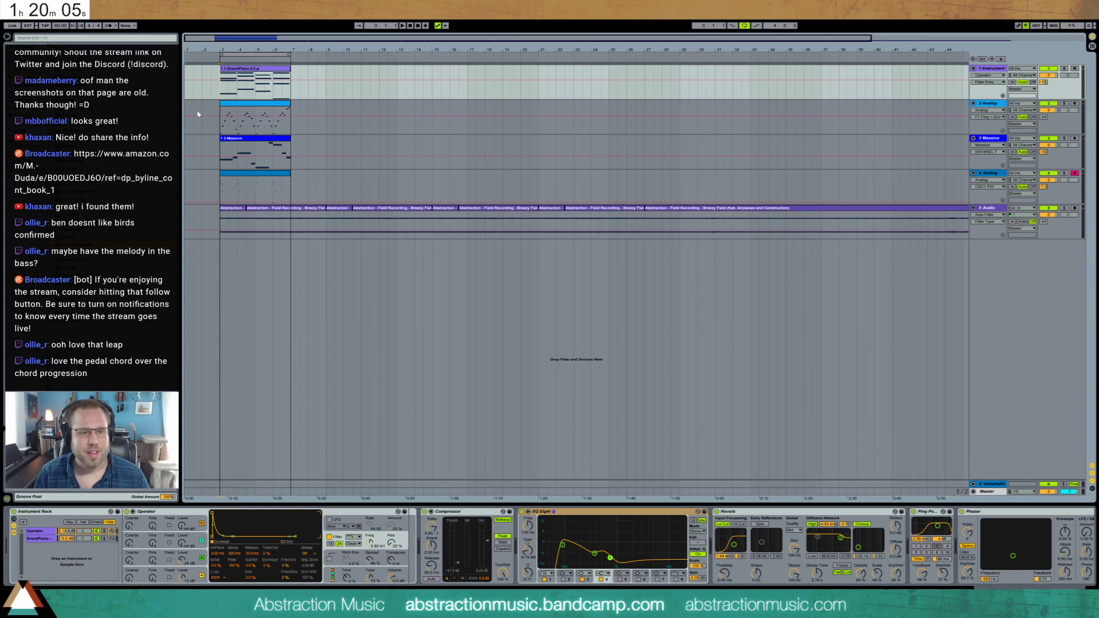
{"action": "left_click", "coordinate": [220, 189]}
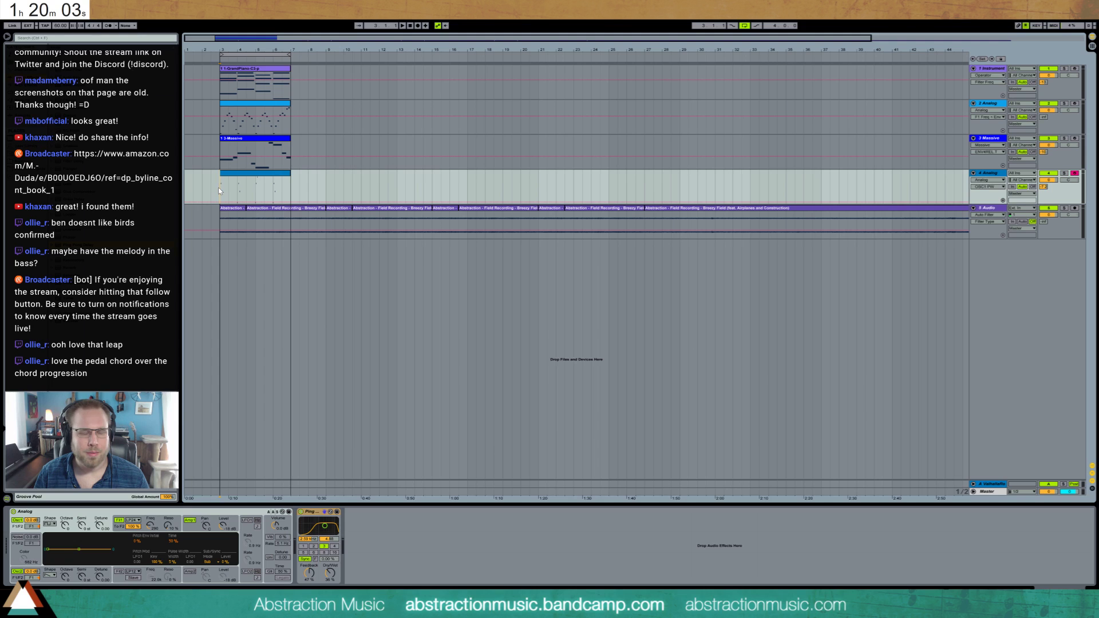
- Nudge the Auto Filter's frequency slightly lower on the field recording's audio track
{"action": "left_click", "coordinate": [243, 209]}
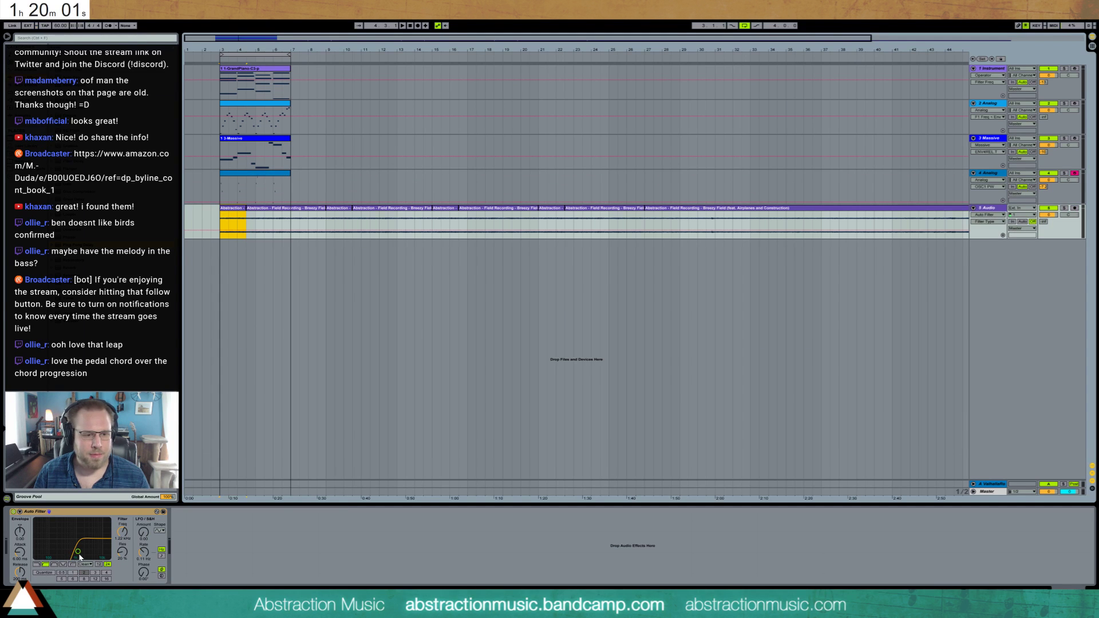
{"action": "left_click_drag", "start_coordinate": [79, 553], "coordinate": [78, 554]}
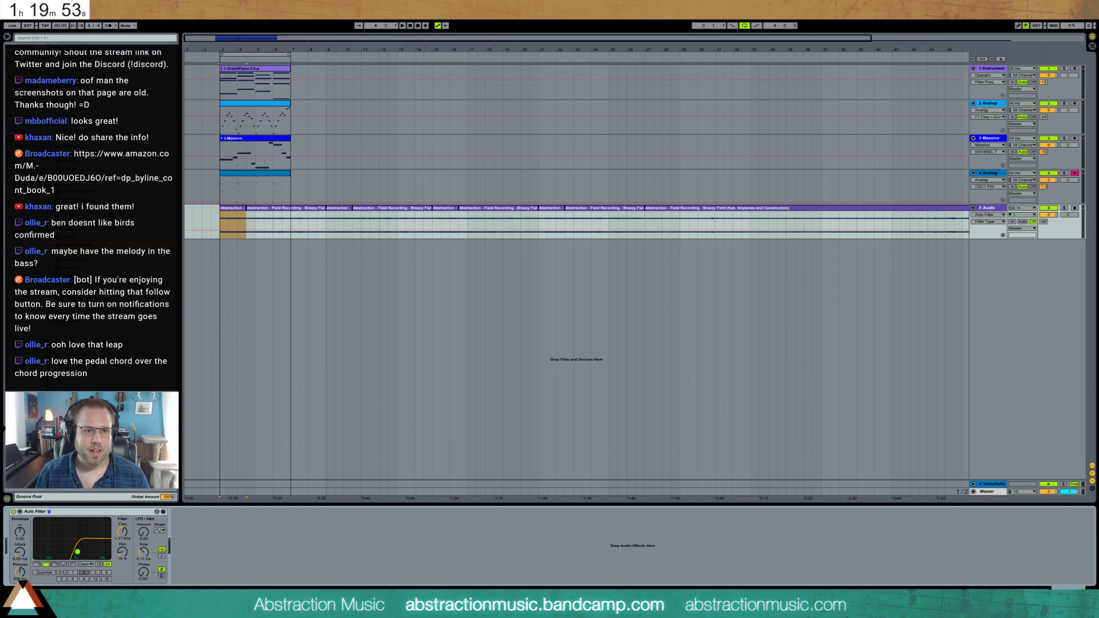
- Move the second Analog track's clip out of the loop to bar 7 and play the loop without it
{"action": "left_click_drag", "start_coordinate": [219, 91], "coordinate": [266, 167]}
{"action": "left_click", "coordinate": [251, 173]}
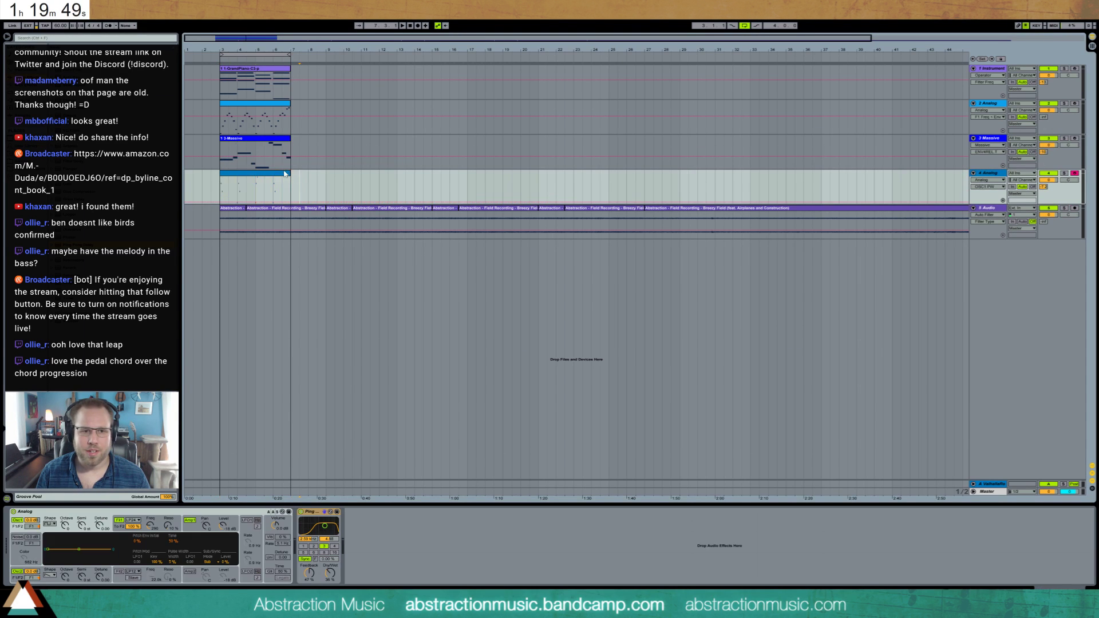
{"action": "left_click_drag", "start_coordinate": [249, 179], "coordinate": [315, 180]}
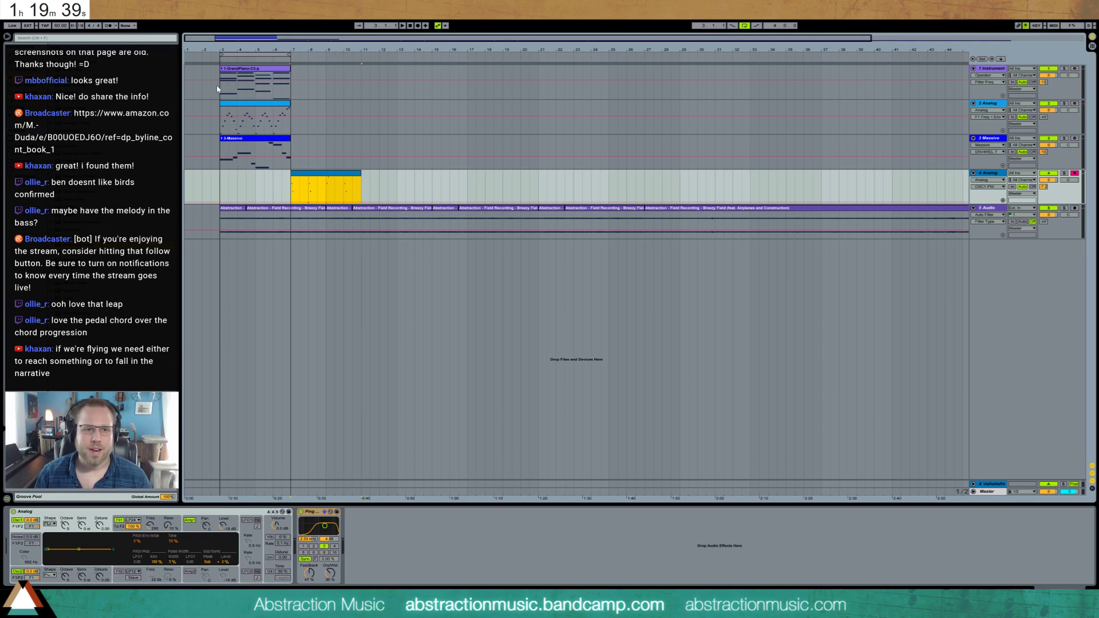
{"action": "left_click_drag", "start_coordinate": [218, 89], "coordinate": [290, 170]}
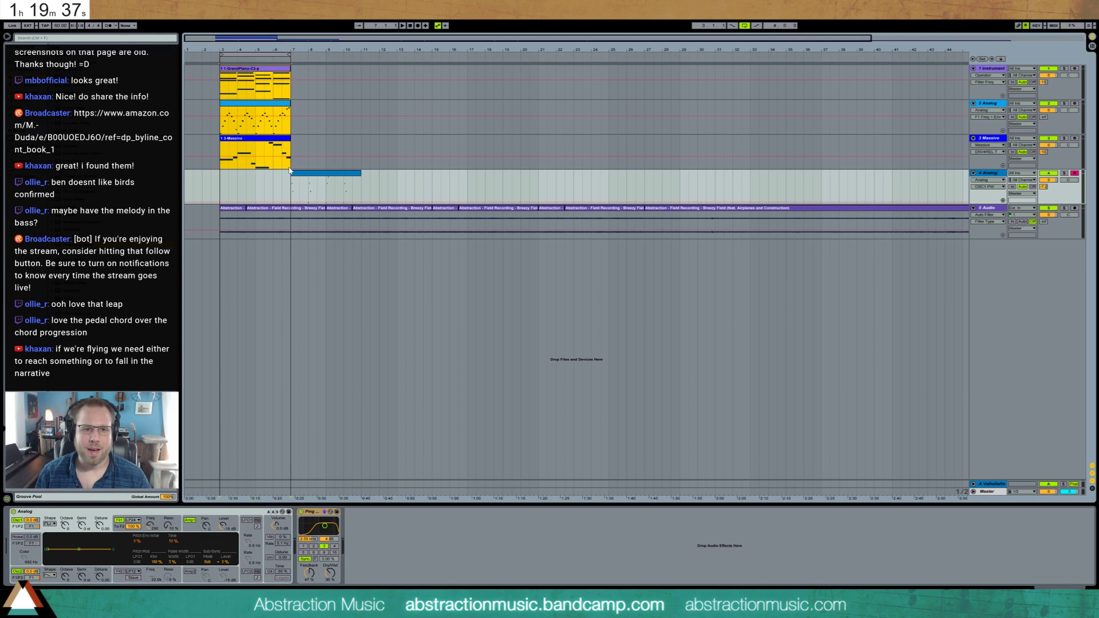
{"action": "key", "text": "space"}
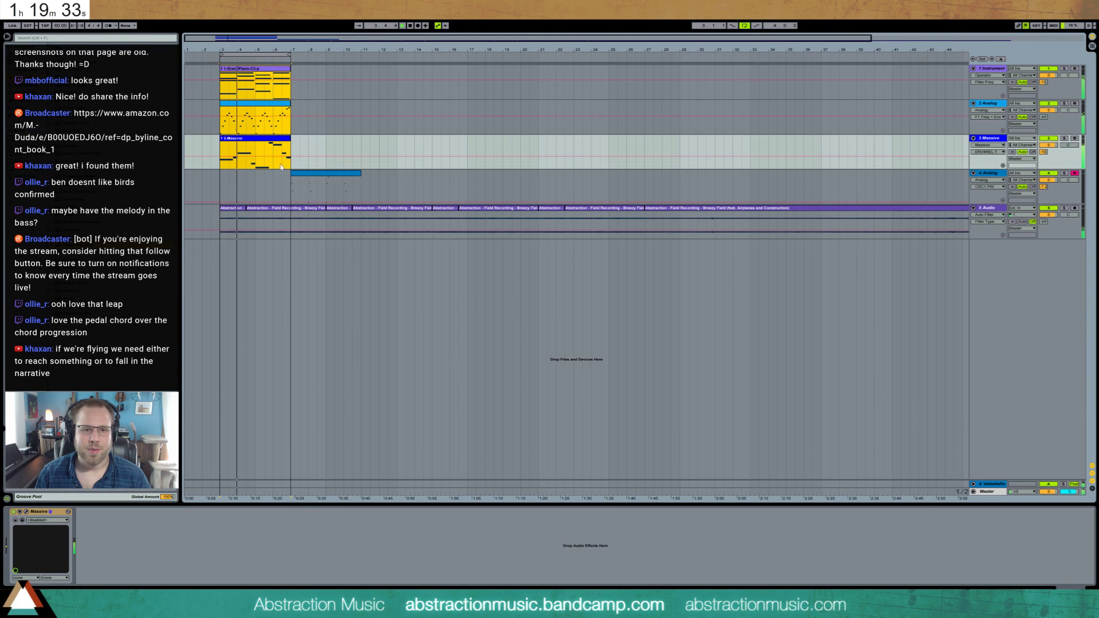
{"action": "left_click", "coordinate": [264, 182]}
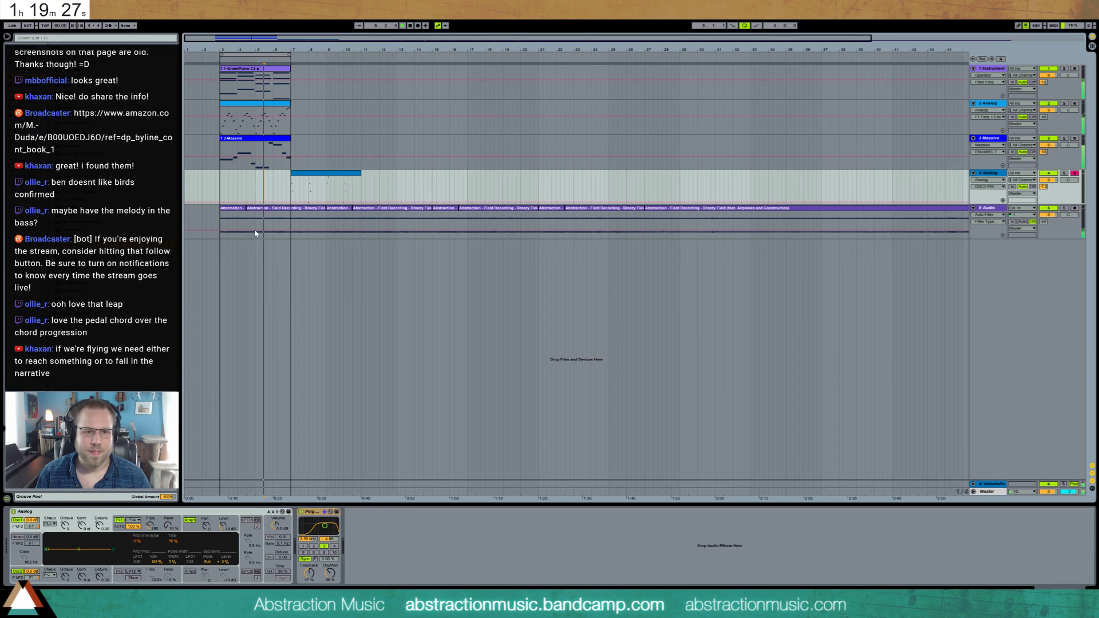
- Duplicate the opening six-bar section of the field recording four times along the audio track
{"action": "left_click_drag", "start_coordinate": [255, 233], "coordinate": [326, 229]}
{"action": "key", "text": "ctrl+d"}
{"action": "key", "text": "ctrl+d"}
{"action": "key", "text": "ctrl+d"}
{"action": "key", "text": "ctrl+d"}
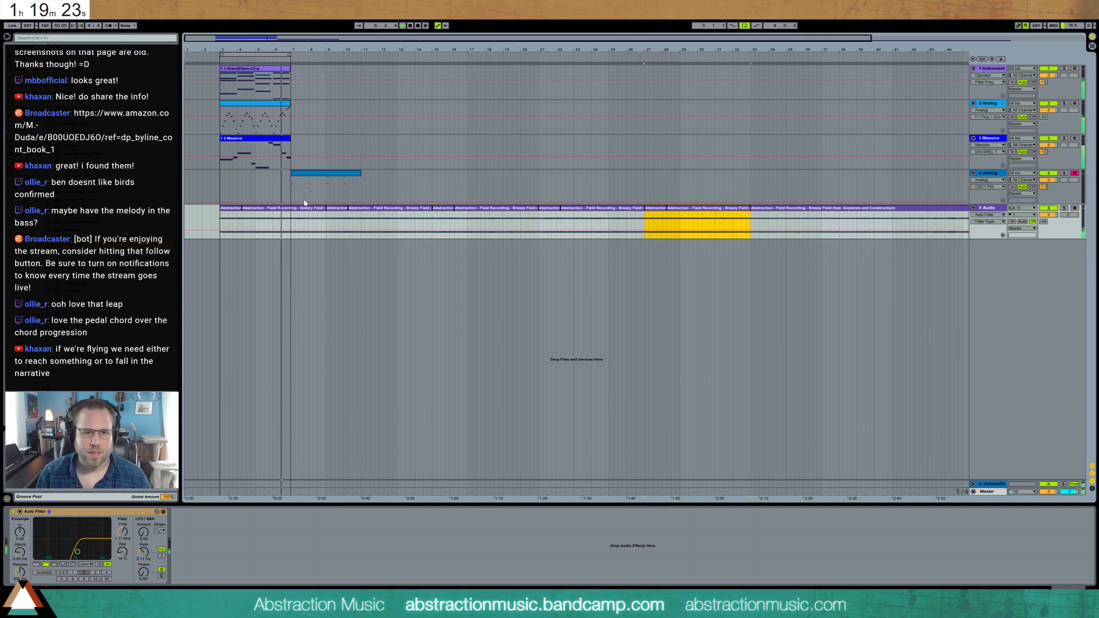
- Move the second Analog track's clip back to bar 3, in line with the other clips in the loop
{"action": "left_click", "coordinate": [291, 172]}
{"action": "left_click_drag", "start_coordinate": [292, 173], "coordinate": [223, 171]}
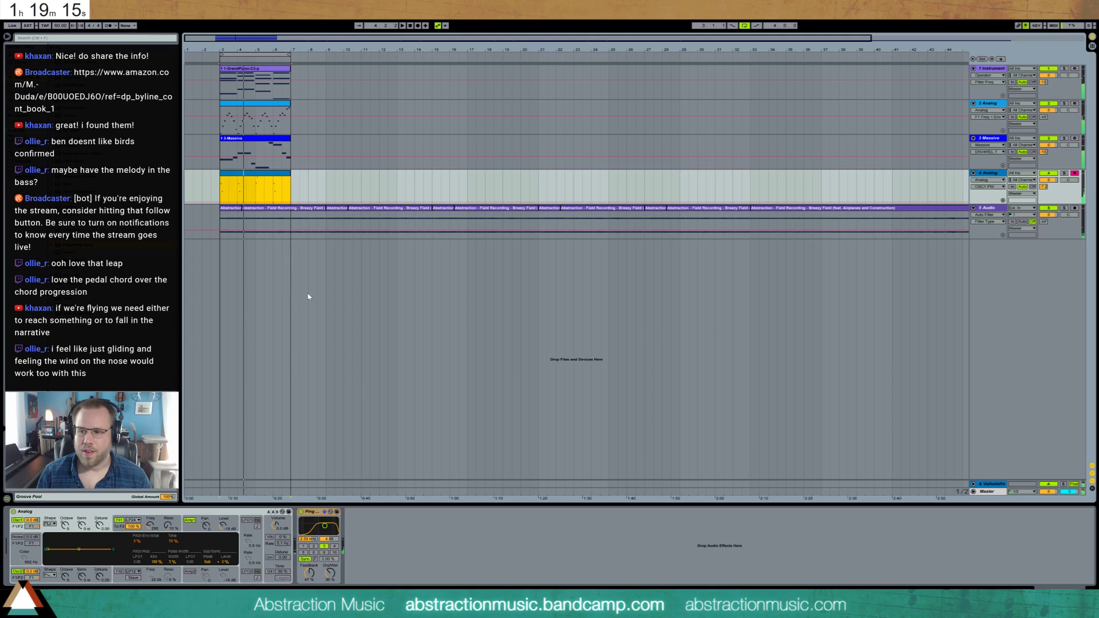
- Raise the Auto Filter's frequency slightly on the field recording's audio track
{"action": "key", "text": "Down"}
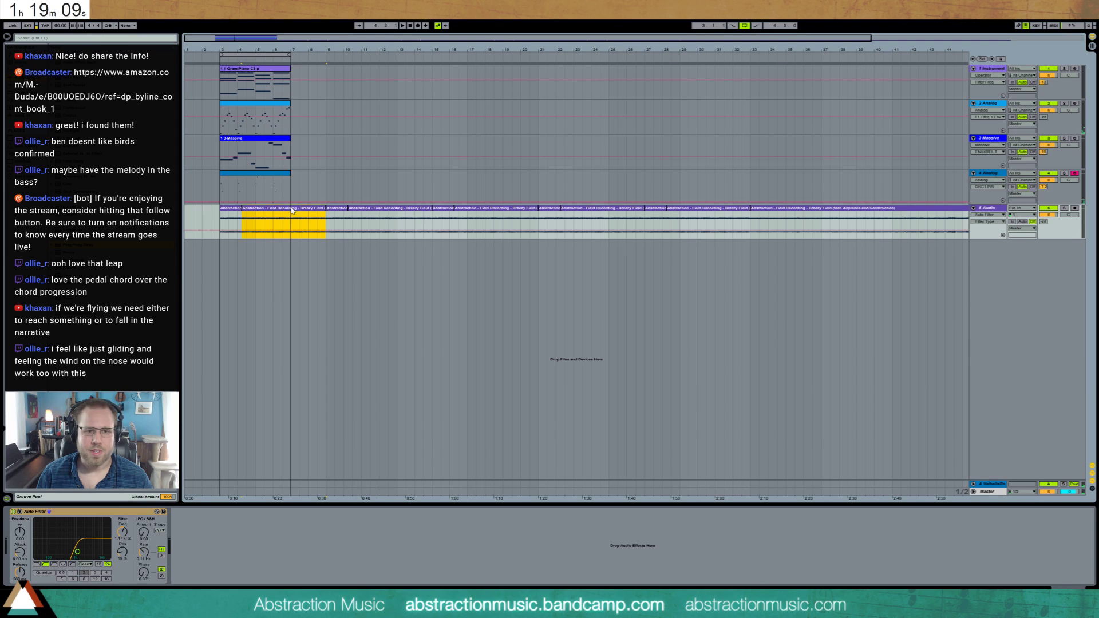
{"action": "left_click_drag", "start_coordinate": [77, 552], "coordinate": [78, 554]}
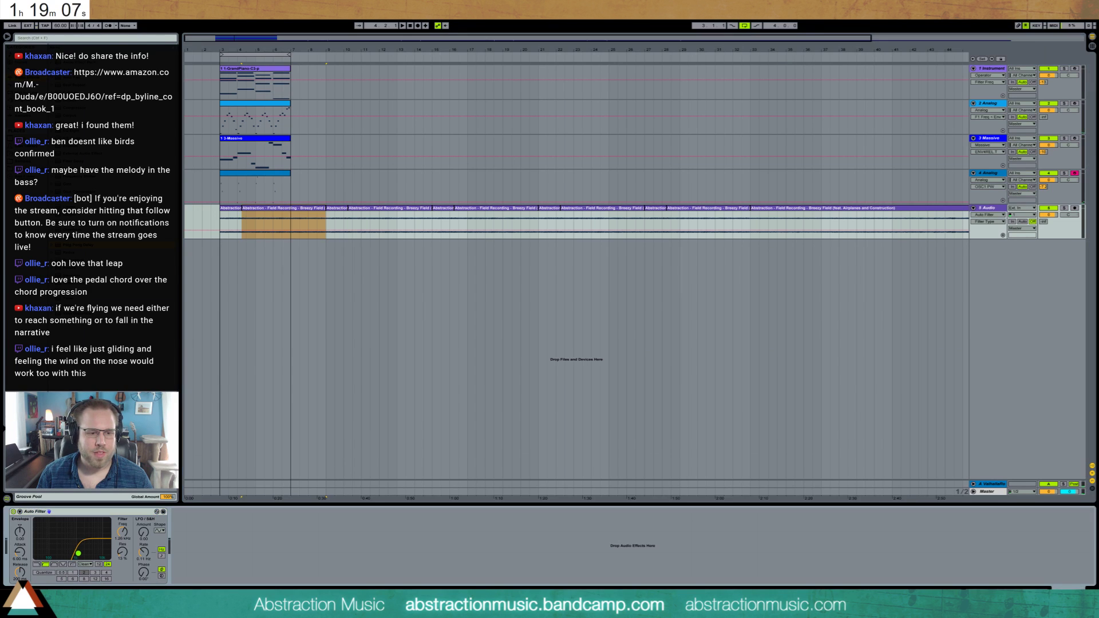
{"action": "left_click", "coordinate": [252, 247]}
{"action": "left_click", "coordinate": [226, 217]}
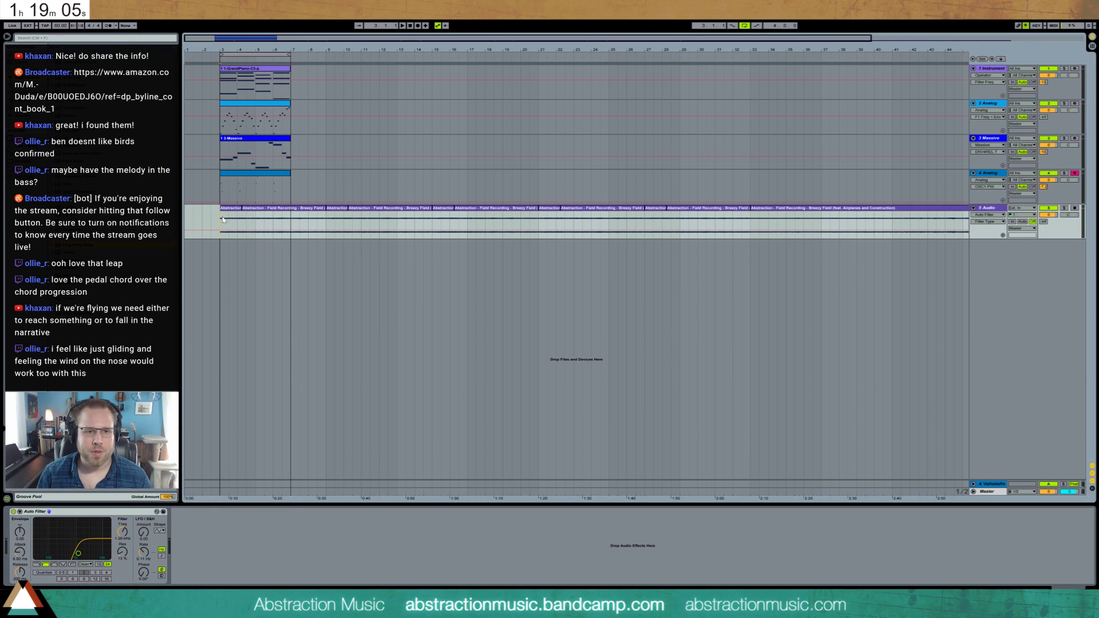
{"action": "left_click", "coordinate": [273, 263]}
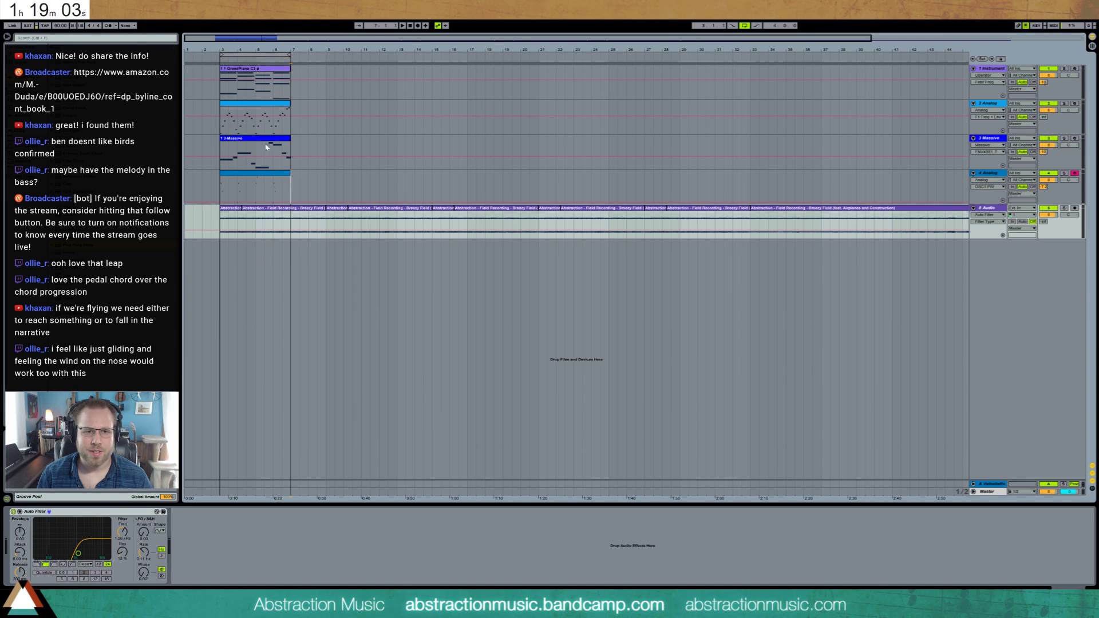
{"action": "left_click_drag", "start_coordinate": [265, 147], "coordinate": [222, 75]}
{"action": "left_click", "coordinate": [223, 90]}
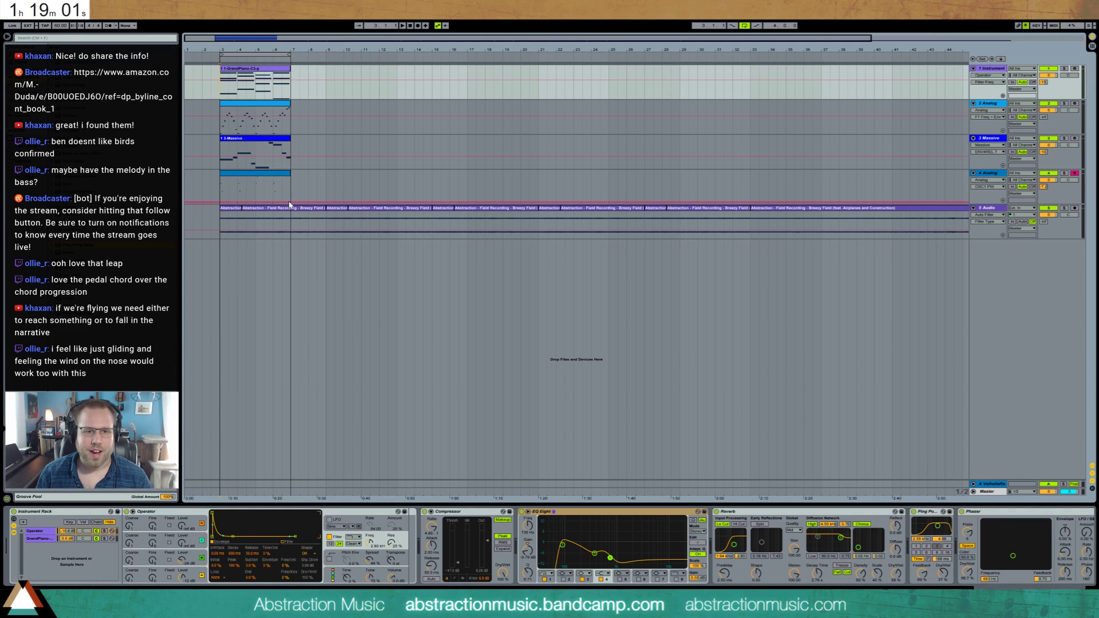
{"action": "left_click_drag", "start_coordinate": [289, 204], "coordinate": [219, 99]}
{"action": "left_click", "coordinate": [219, 98]}
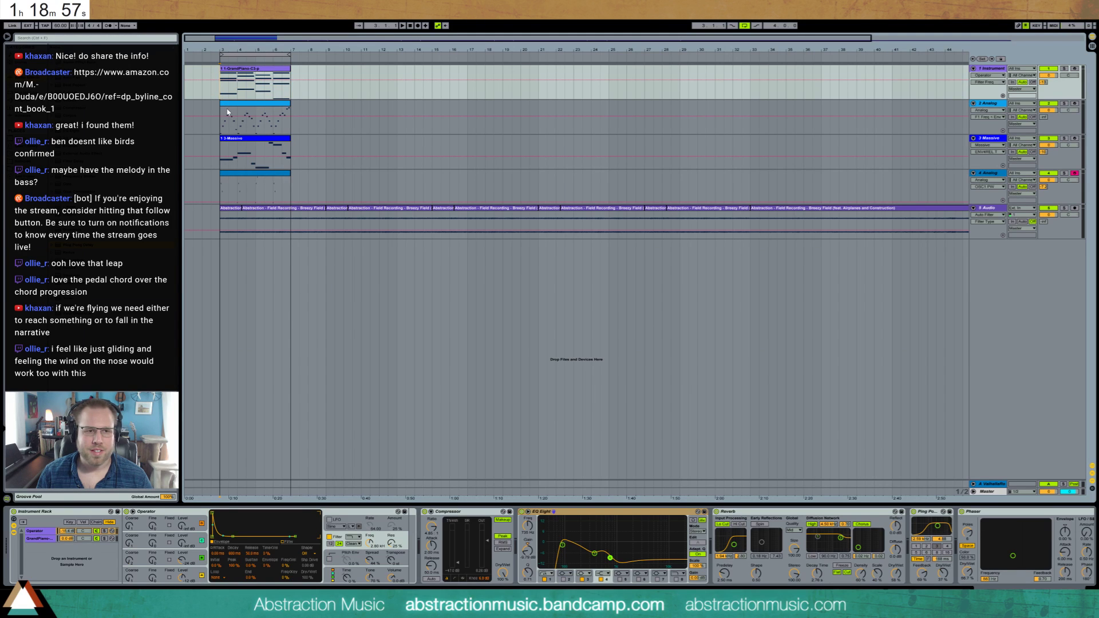
{"action": "left_click", "coordinate": [224, 127]}
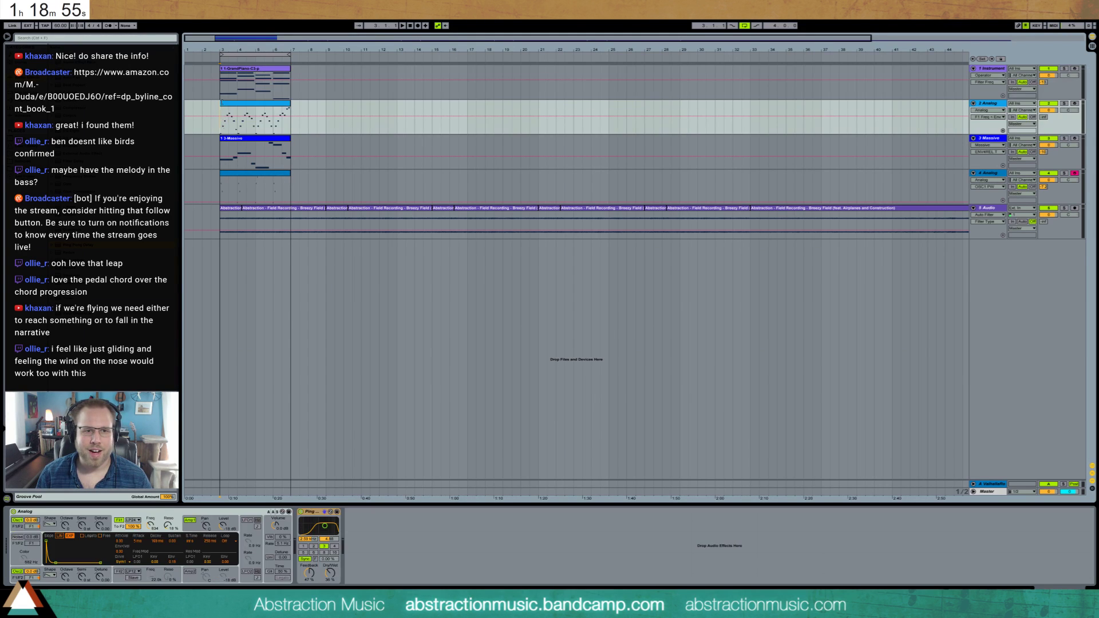
{"action": "left_click_drag", "start_coordinate": [234, 114], "coordinate": [224, 94]}
{"action": "left_click", "coordinate": [280, 200]}
{"action": "left_click", "coordinate": [223, 93]}
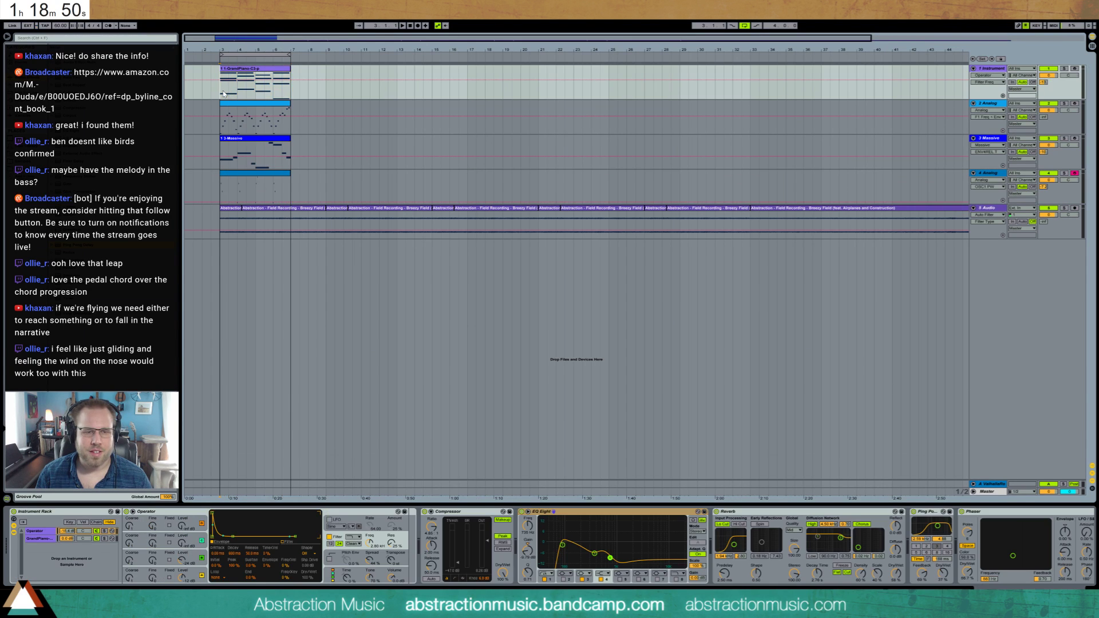
- Insert a new MIDI track between the second Analog track and the field recording's audio track
{"action": "left_click", "coordinate": [276, 174]}
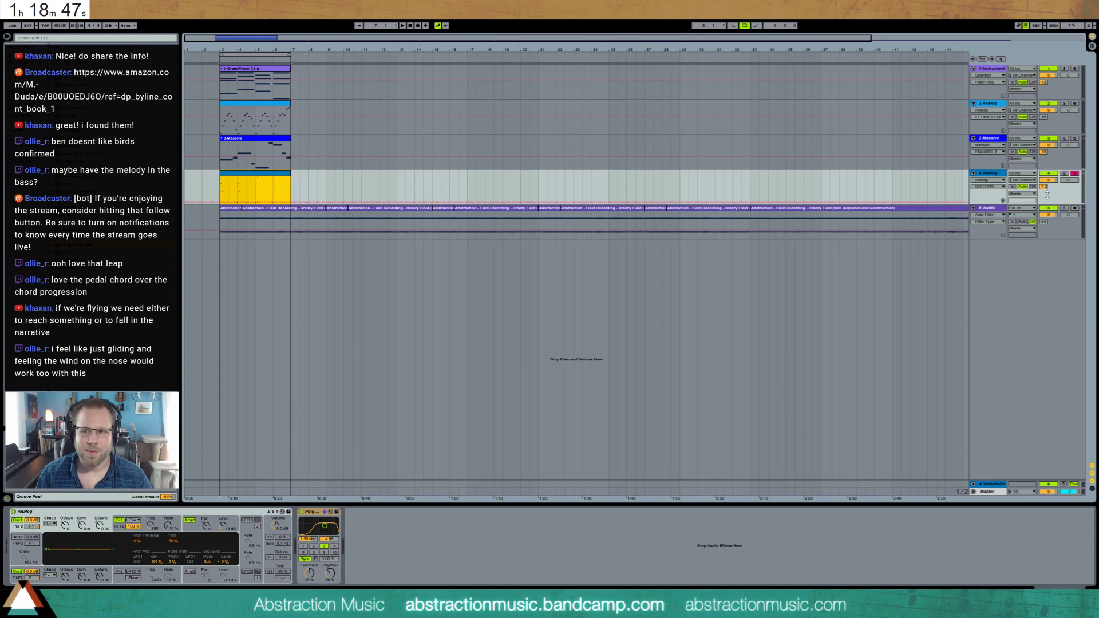
{"action": "left_click", "coordinate": [1002, 173]}
{"action": "key", "text": "ctrl+shift+t"}
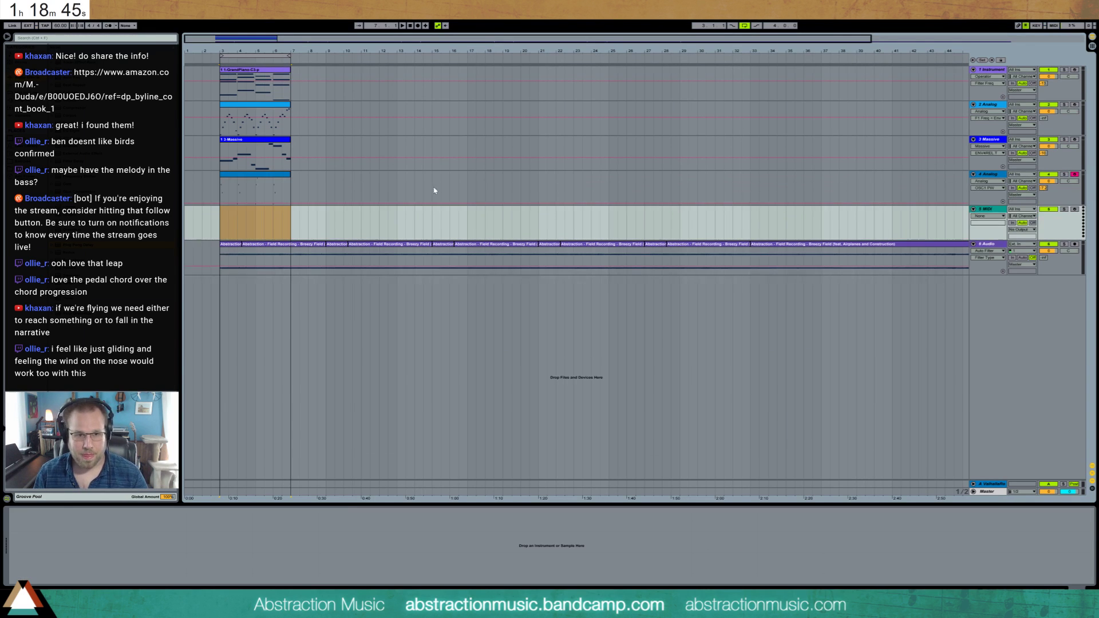
{"action": "left_click", "coordinate": [223, 216]}
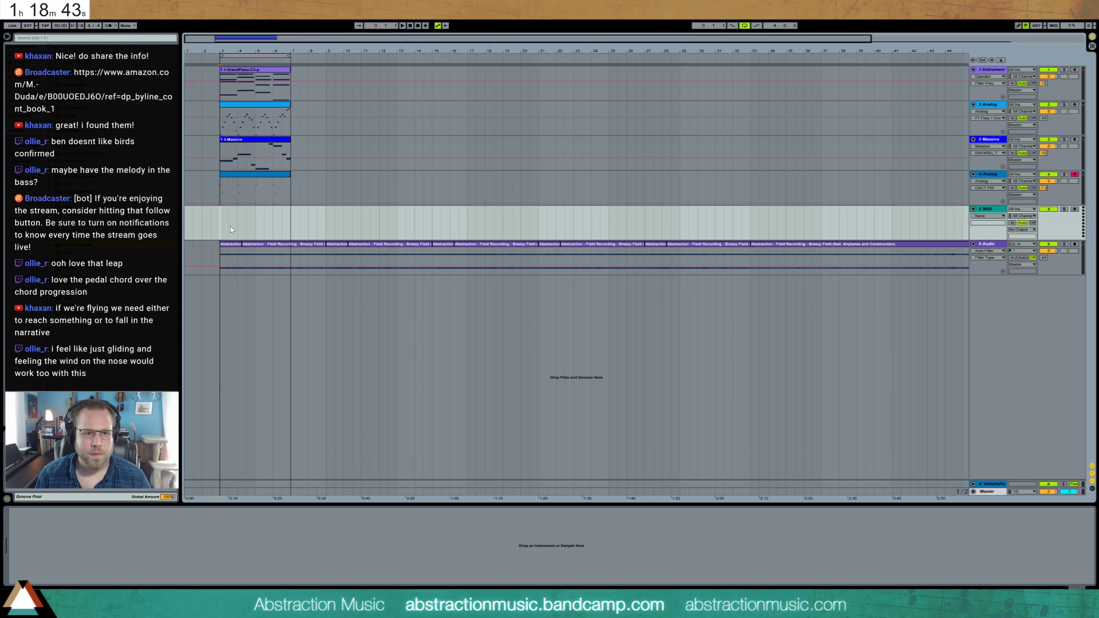
- Duplicate the GrandPiano chord clip on the first instrument track so the copy starts at bar 7
{"action": "left_click_drag", "start_coordinate": [225, 99], "coordinate": [293, 193]}
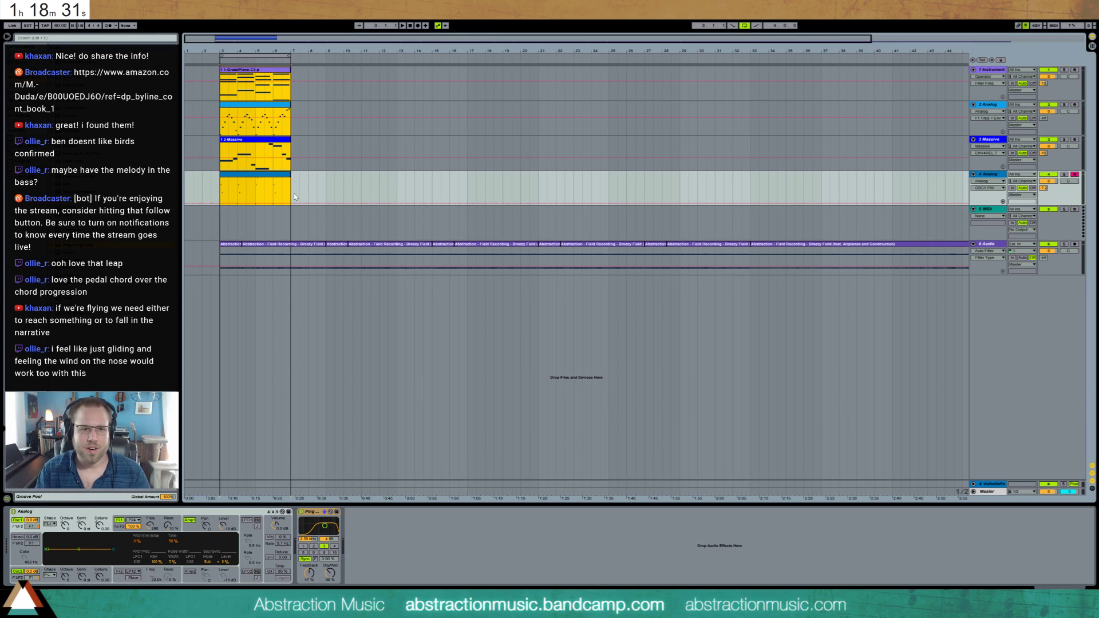
{"action": "left_click", "coordinate": [295, 194]}
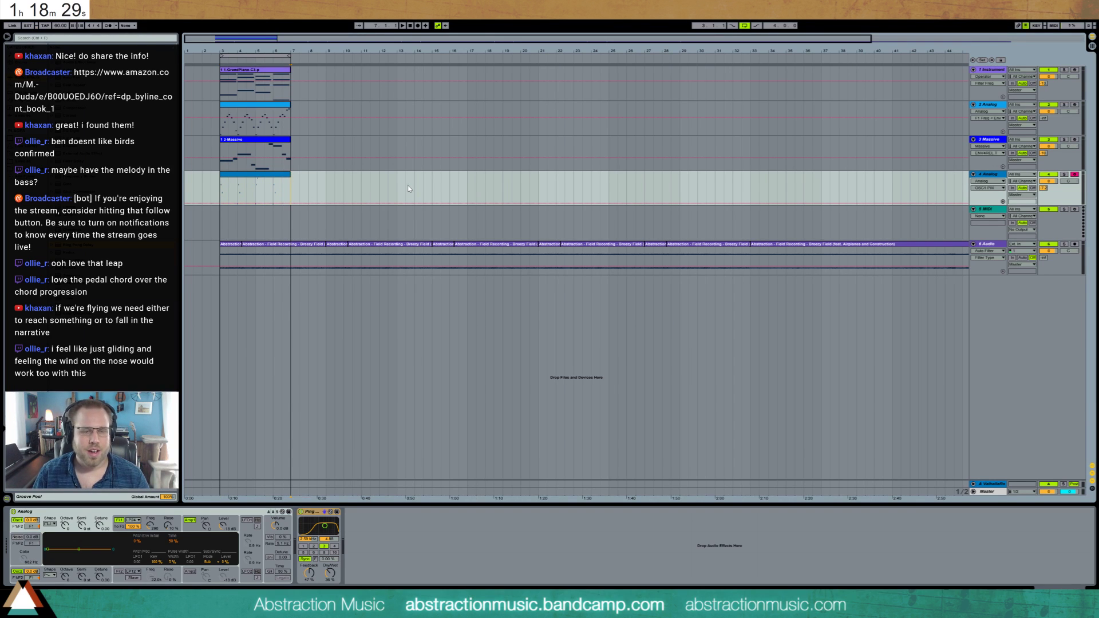
{"action": "left_click", "coordinate": [279, 72]}
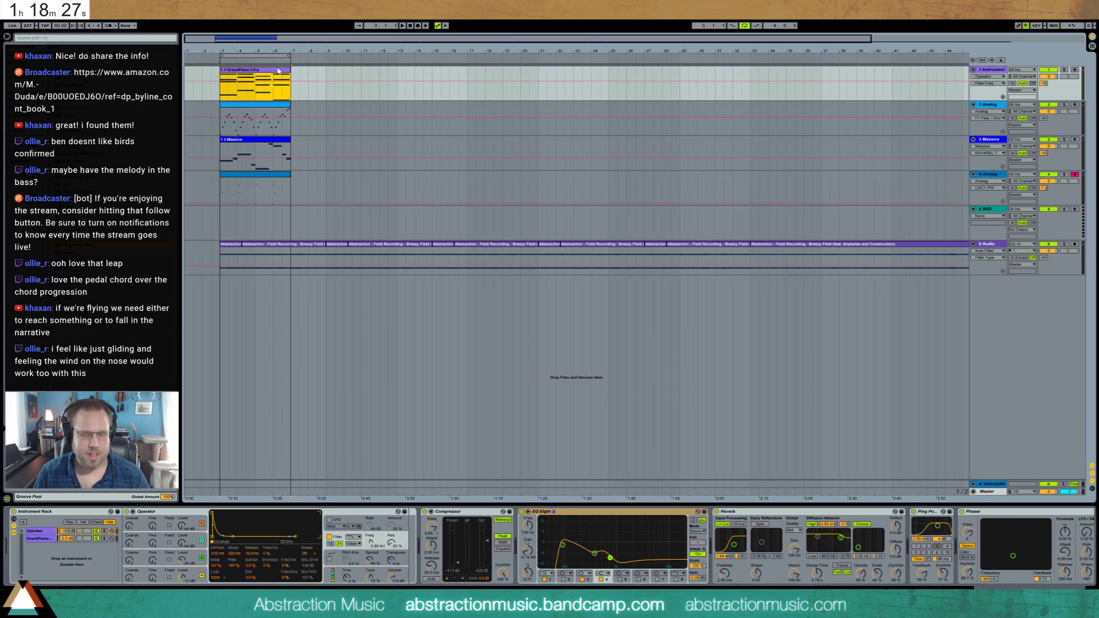
{"action": "key", "text": "ctrl+d"}
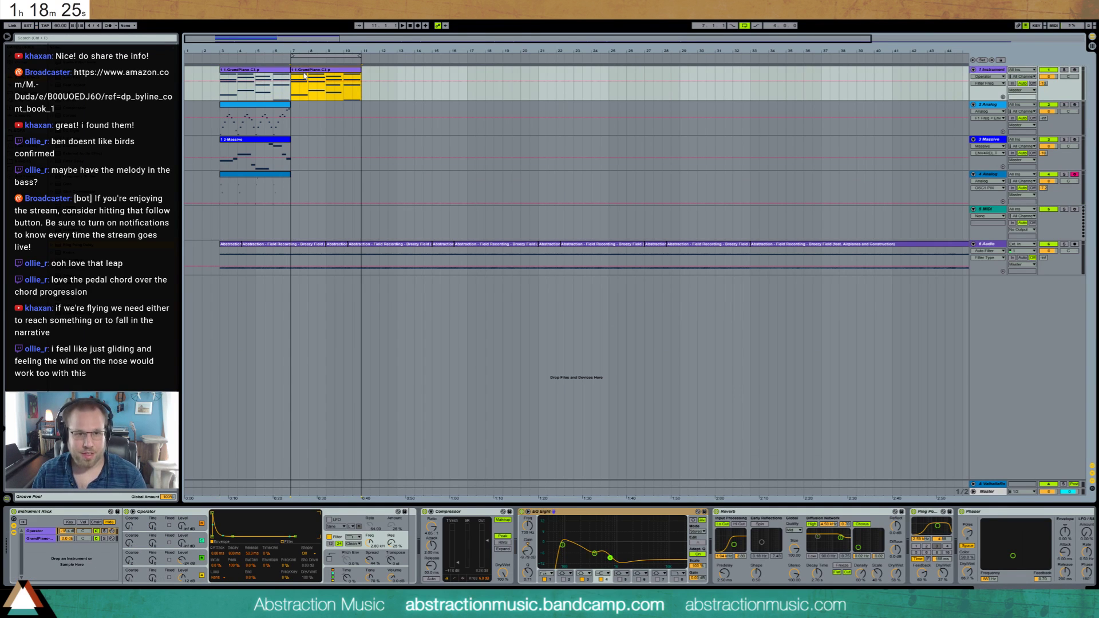
- Open the copied chord clip and lower the first chord's bass note by three semitones
{"action": "double_click", "coordinate": [305, 73]}
{"action": "left_click_drag", "start_coordinate": [217, 504], "coordinate": [234, 540]}
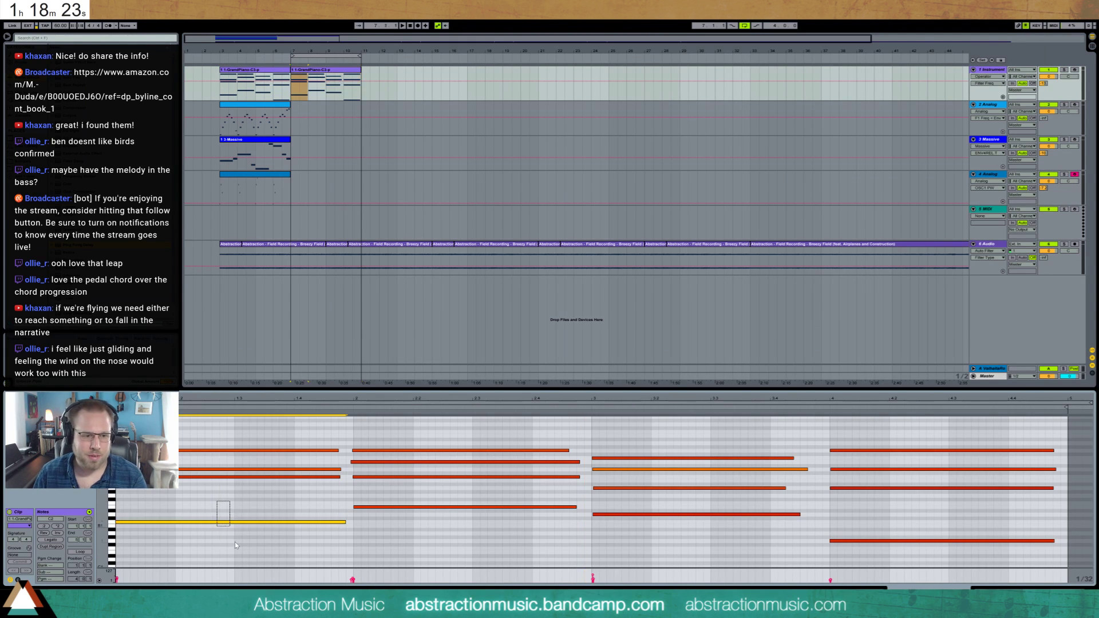
{"action": "key", "text": "Down"}
{"action": "key", "text": "Down"}
{"action": "key", "text": "Down"}
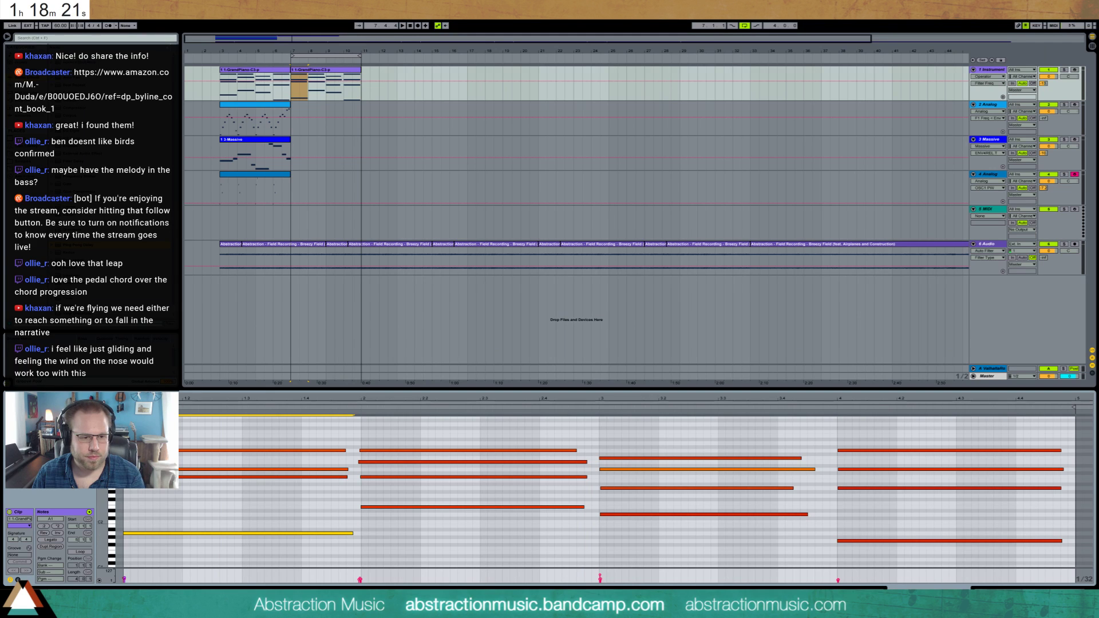
- Try lowering the first chord's third note by one semitone and its top note by two, restoring the top note
{"action": "left_click", "coordinate": [264, 479]}
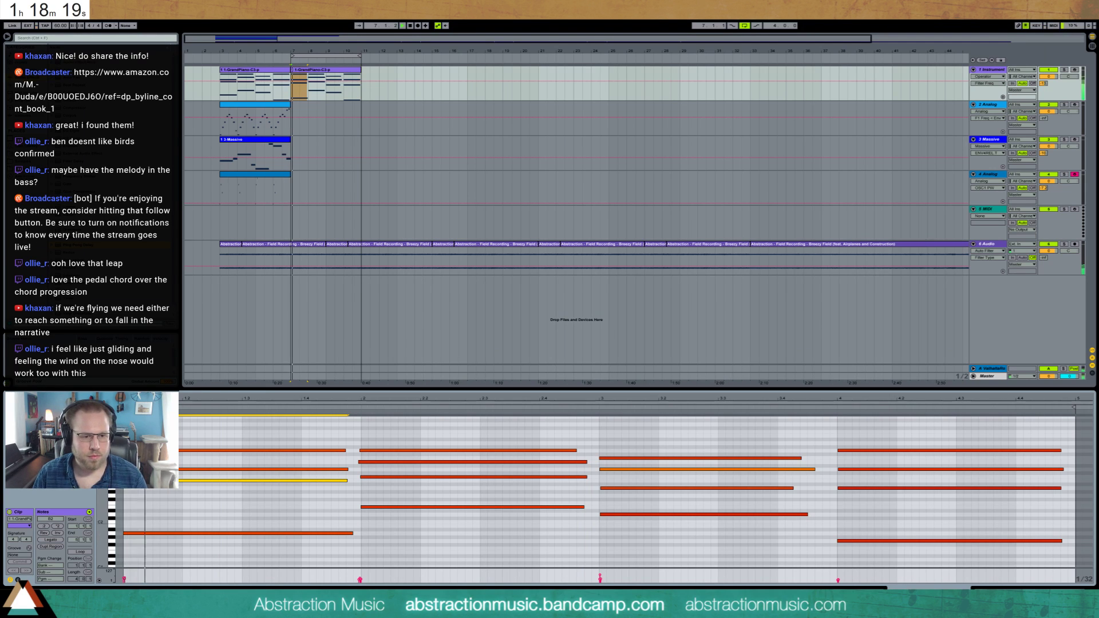
{"action": "left_click", "coordinate": [179, 451]}
{"action": "key", "text": "Down"}
{"action": "key", "text": "Down"}
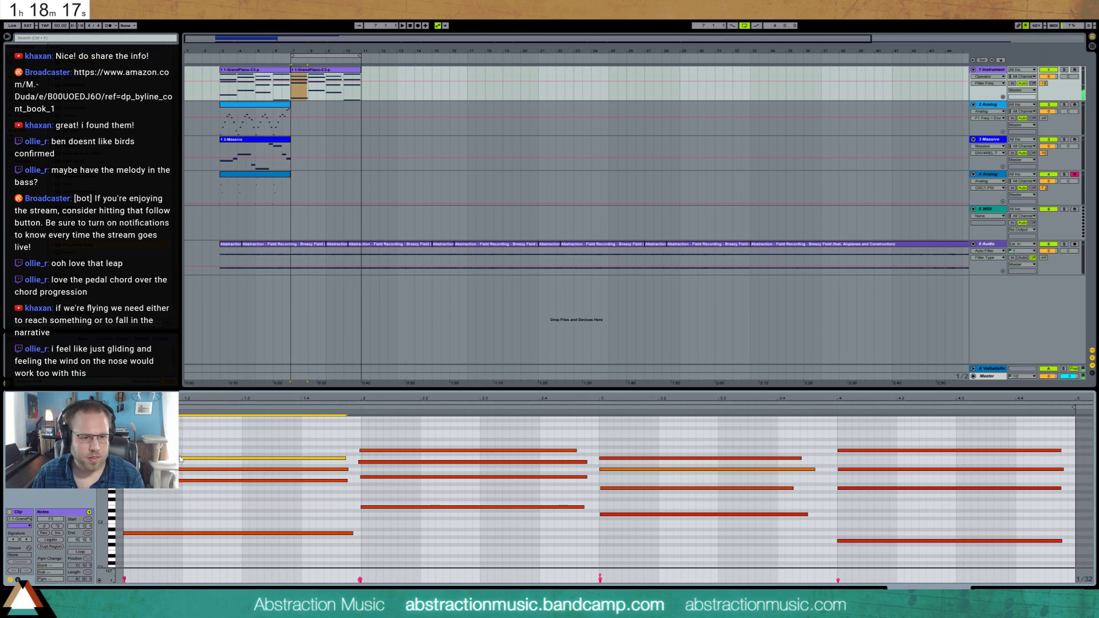
{"action": "key", "text": "Up"}
{"action": "key", "text": "Up"}
- Raise the first chord's second-highest note by two semitones and the note below it by one, and play the copied section
{"action": "left_click", "coordinate": [180, 470]}
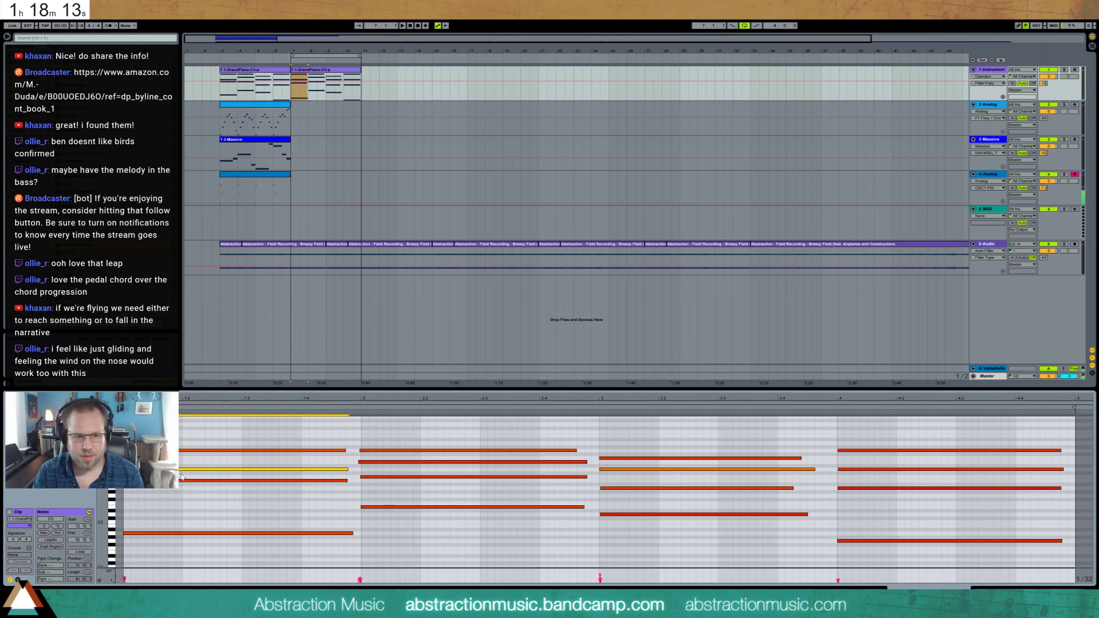
{"action": "key", "text": "Up"}
{"action": "key", "text": "Up"}
{"action": "left_click", "coordinate": [179, 481]}
{"action": "key", "text": "Up"}
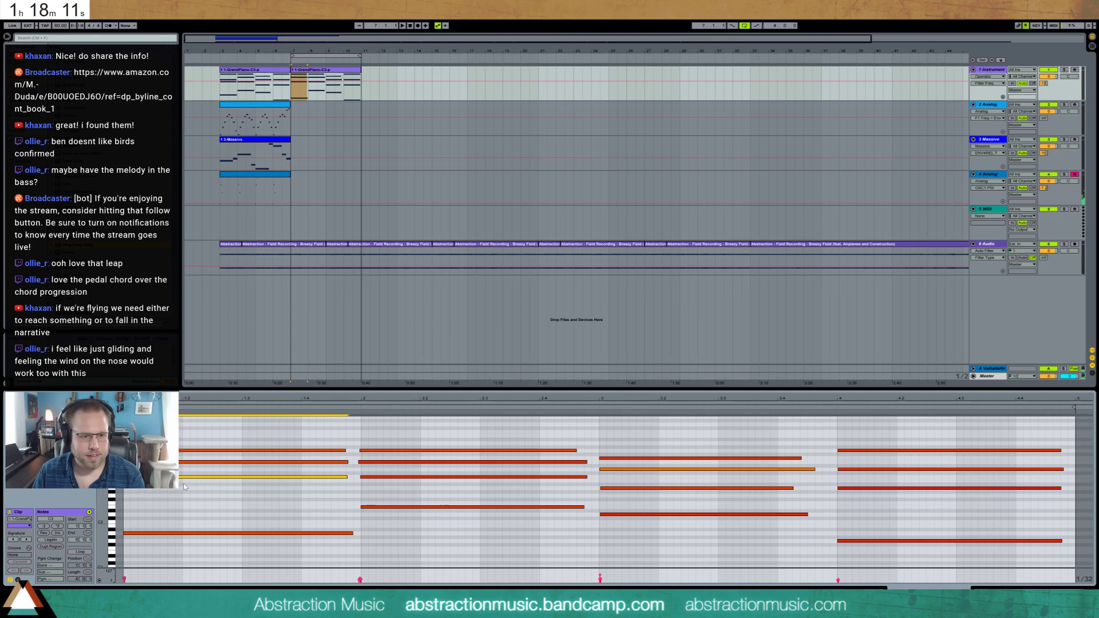
{"action": "key", "text": "space"}
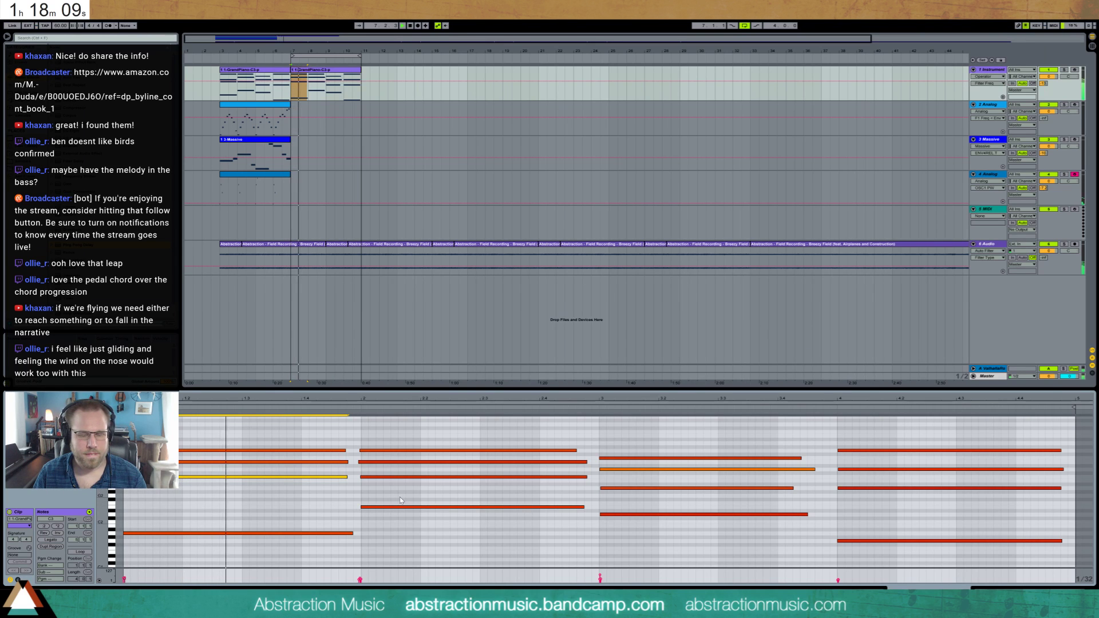
- Fill the field recording from bar 7 with a copy of part of the preceding clip, and duplicate the section from bar 3 four times
{"action": "left_click", "coordinate": [281, 249]}
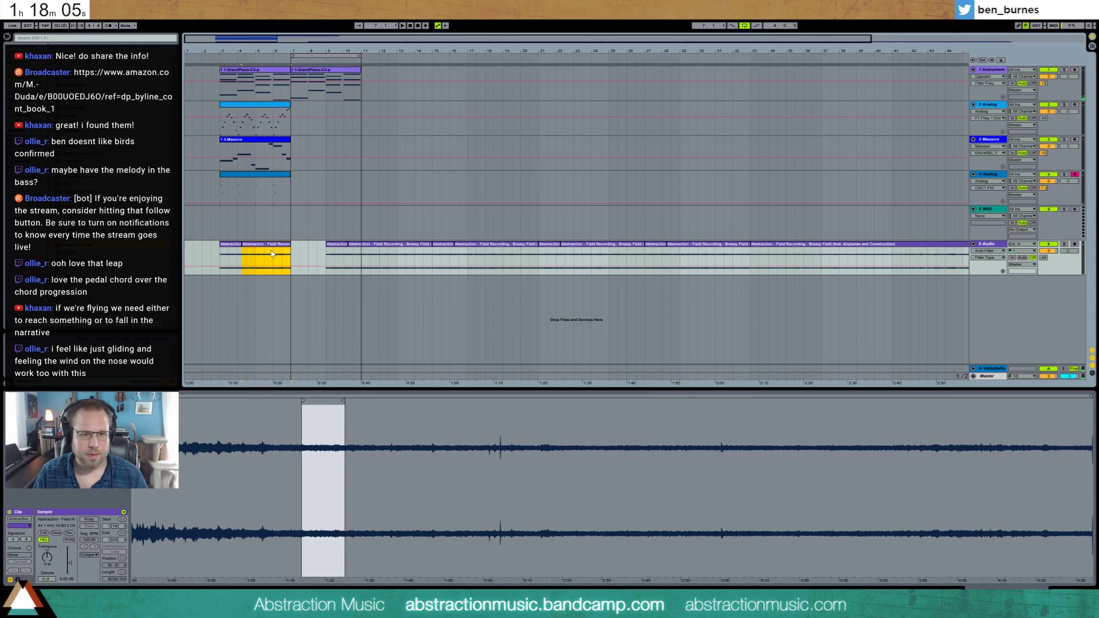
{"action": "left_click_drag", "start_coordinate": [272, 253], "coordinate": [265, 255]}
{"action": "key", "text": "ctrl+d"}
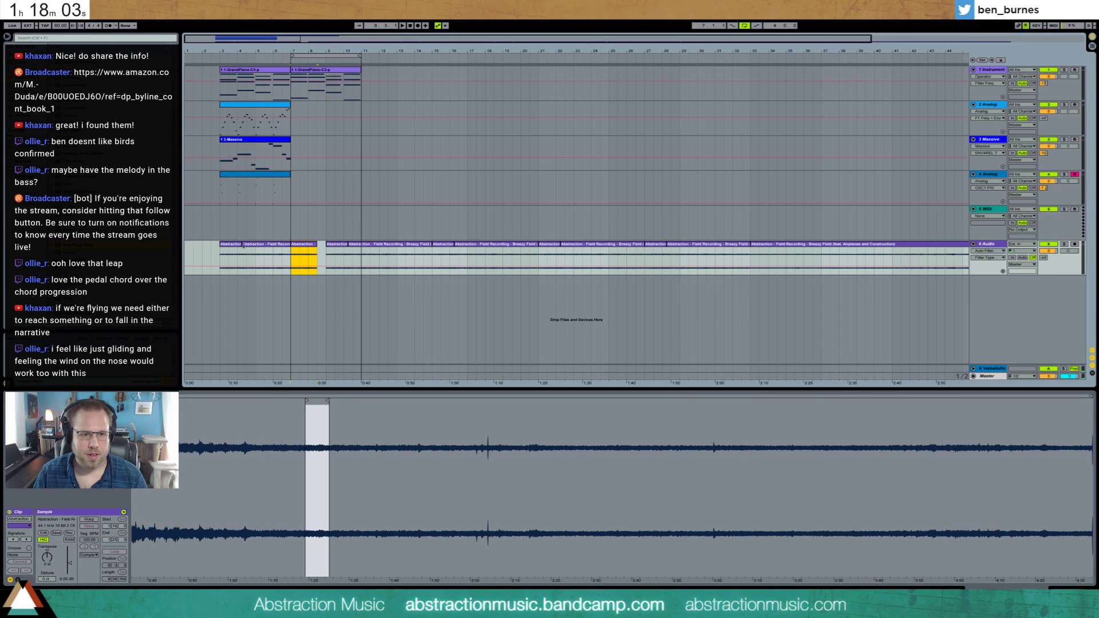
{"action": "left_click", "coordinate": [241, 246], "text": "shift"}
{"action": "key", "text": "ctrl+d"}
{"action": "key", "text": "ctrl+d"}
{"action": "key", "text": "ctrl+d"}
{"action": "key", "text": "ctrl+d"}
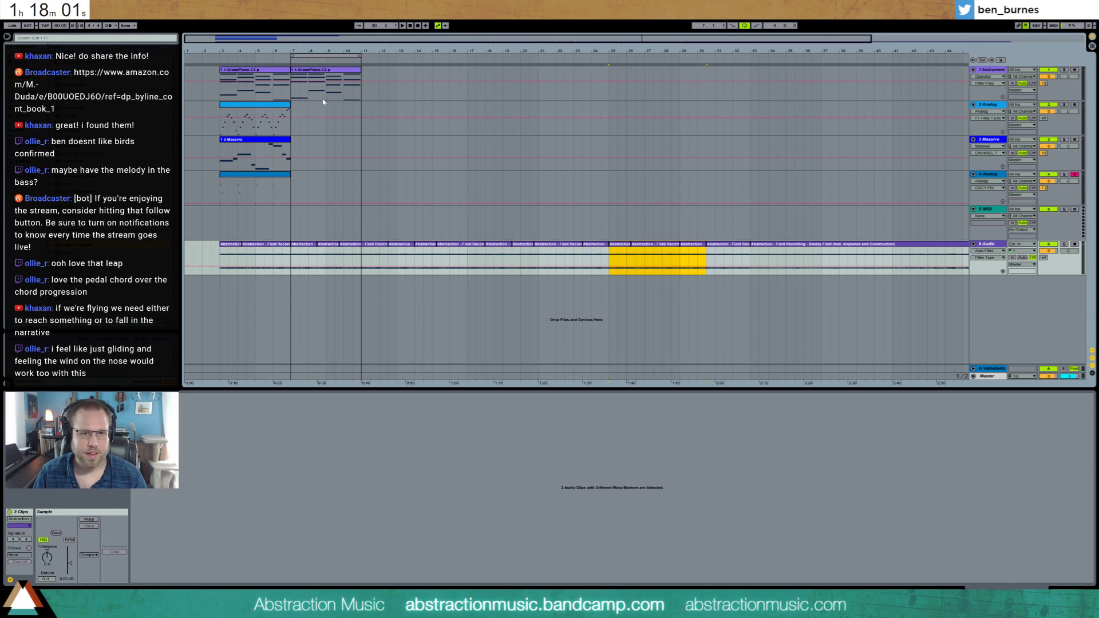
- Move the second chord's bass note into the octave below and lower the note above it by three semitones
{"action": "left_click", "coordinate": [324, 98]}
{"action": "left_click", "coordinate": [403, 508]}
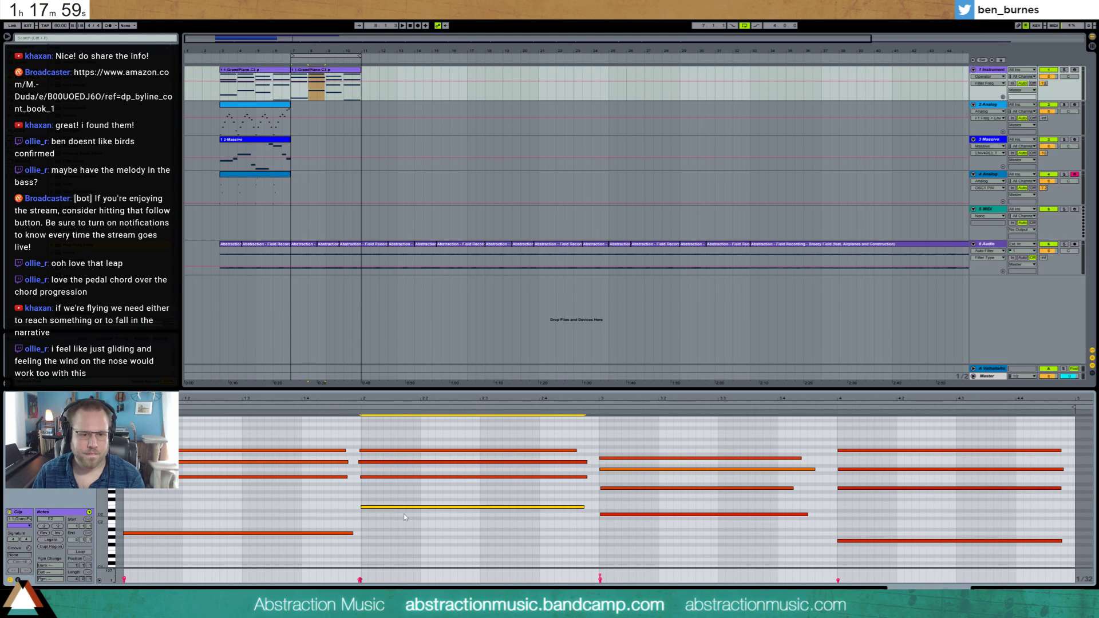
{"action": "key", "text": "shift+Down"}
{"action": "left_click", "coordinate": [393, 477]}
{"action": "key", "text": "Down"}
{"action": "key", "text": "Down"}
{"action": "key", "text": "Down"}
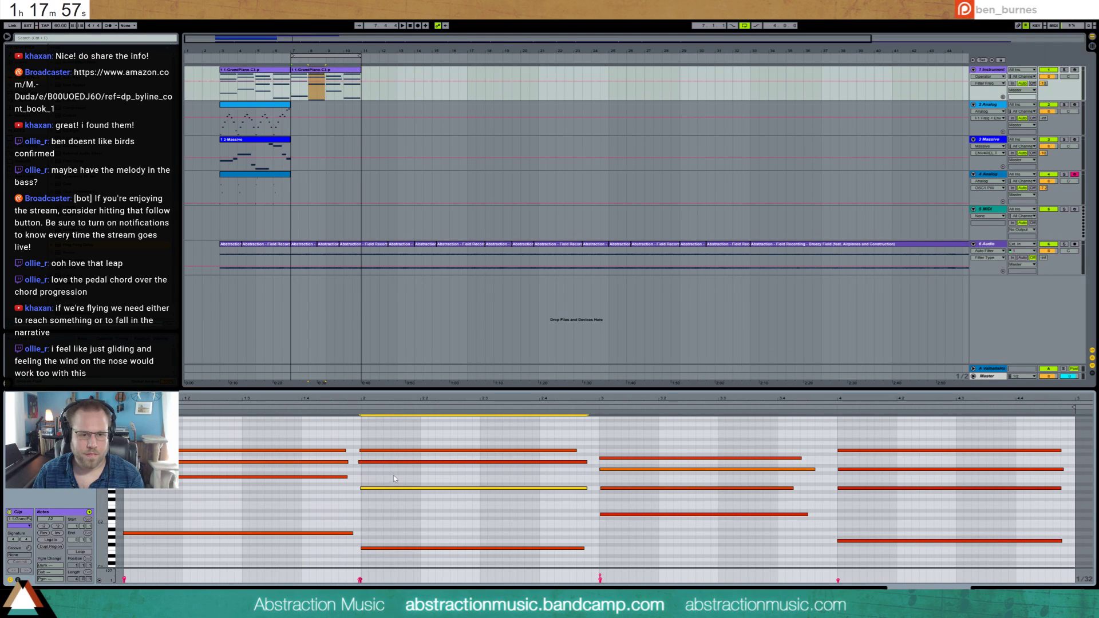
- Lower the second chord's second-highest note by two semitones and play the changed chord
{"action": "left_click", "coordinate": [385, 461]}
{"action": "key", "text": "Down"}
{"action": "key", "text": "Down"}
{"action": "left_click", "coordinate": [391, 450]}
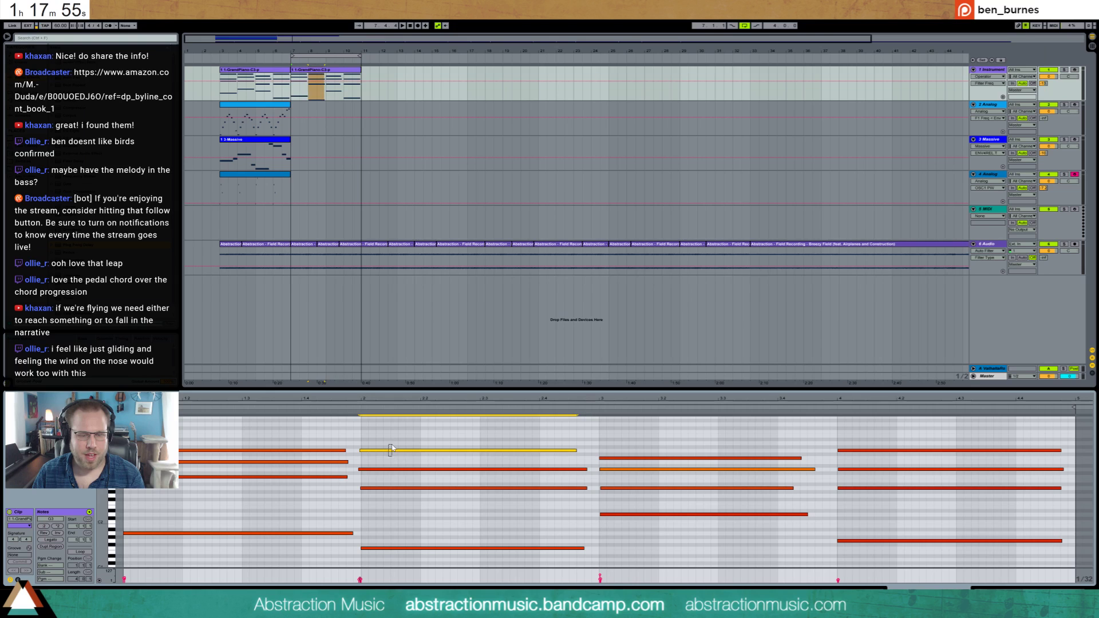
{"action": "key", "text": "space"}
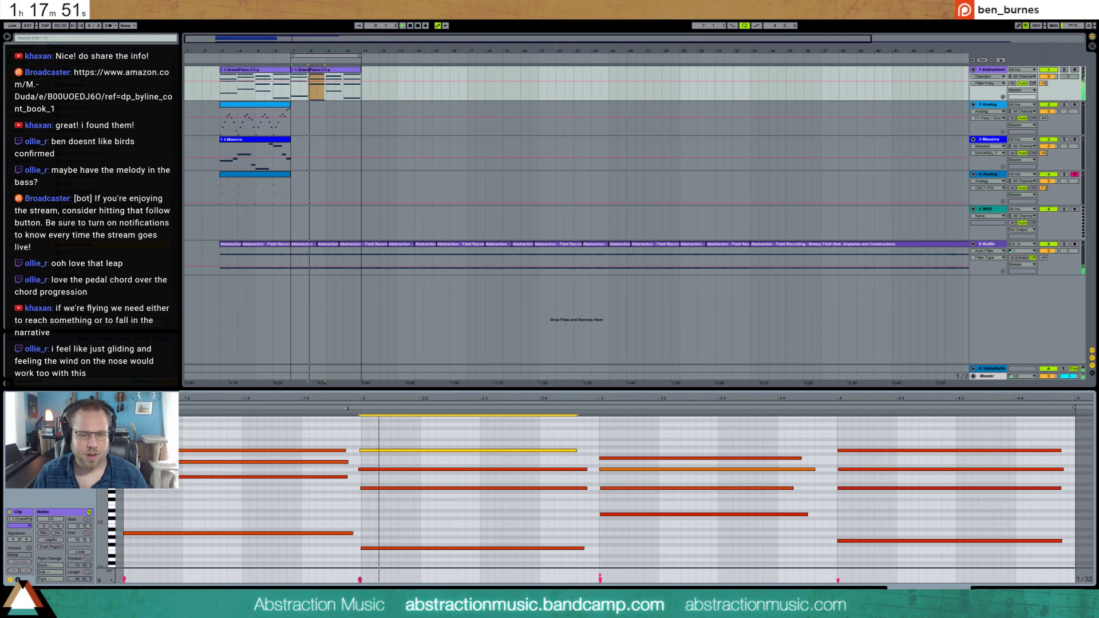
{"action": "key", "text": "space"}
- Raise the second chord's bass note by an octave, lower it by one semitone and play from that chord
{"action": "left_click", "coordinate": [530, 548]}
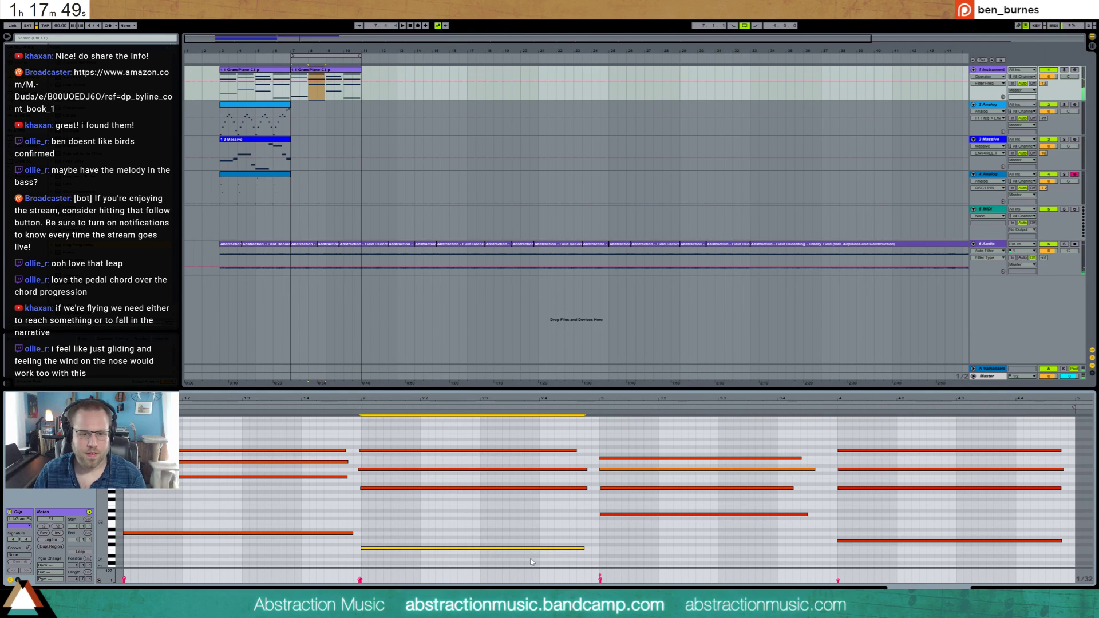
{"action": "key", "text": "shift+Up"}
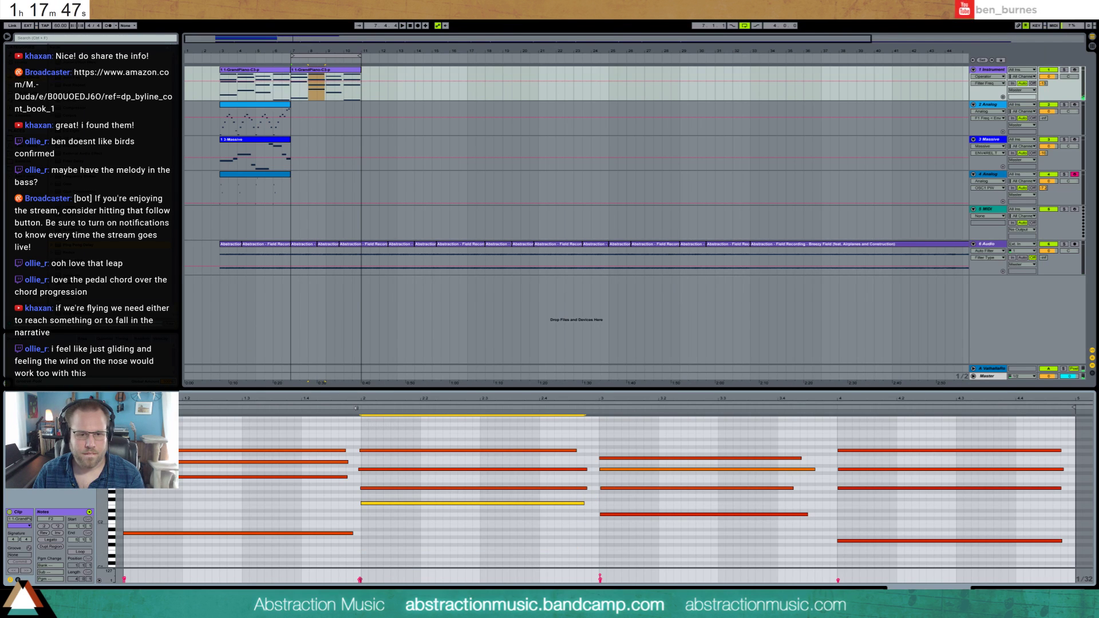
{"action": "left_click", "coordinate": [355, 407]}
{"action": "key", "text": "Down"}
{"action": "key", "text": "Down"}
{"action": "key", "text": "Down"}
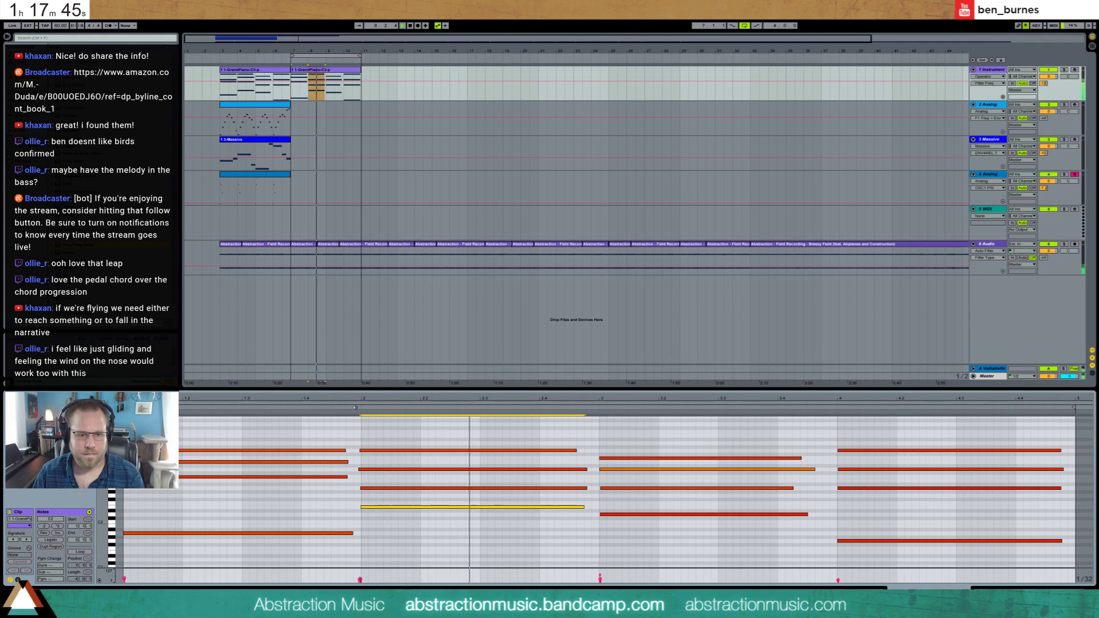
{"action": "key", "text": "space"}
- Transpose all four notes of the second chord down two semitones and play from just before that chord
{"action": "left_click_drag", "start_coordinate": [398, 443], "coordinate": [389, 516]}
{"action": "key", "text": "Down"}
{"action": "key", "text": "Down"}
{"action": "left_click", "coordinate": [348, 411]}
{"action": "left_click", "coordinate": [355, 408]}
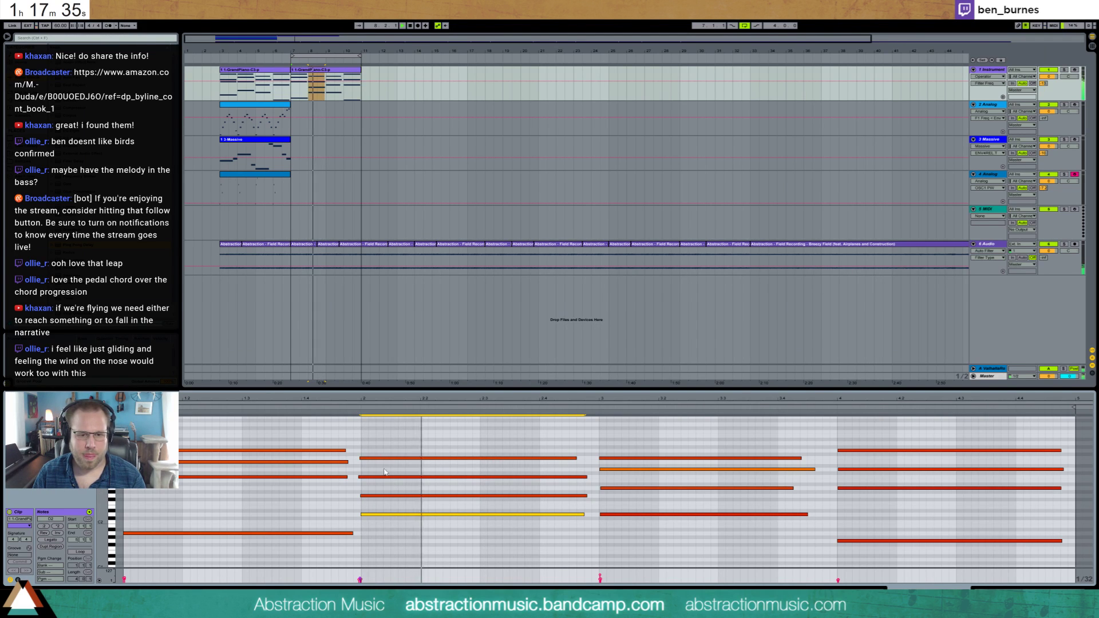
- Lower the second chord's second-highest note by one semitone and play from just before that chord
{"action": "key", "text": "space"}
{"action": "left_click_drag", "start_coordinate": [383, 471], "coordinate": [392, 489]}
{"action": "key", "text": "Down"}
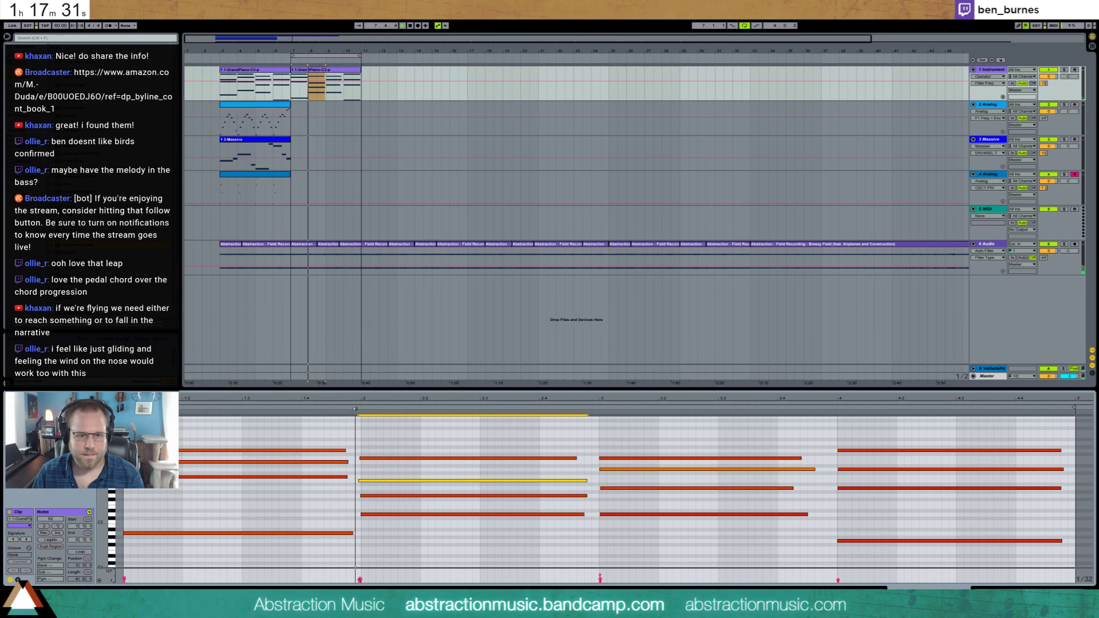
{"action": "left_click", "coordinate": [355, 408]}
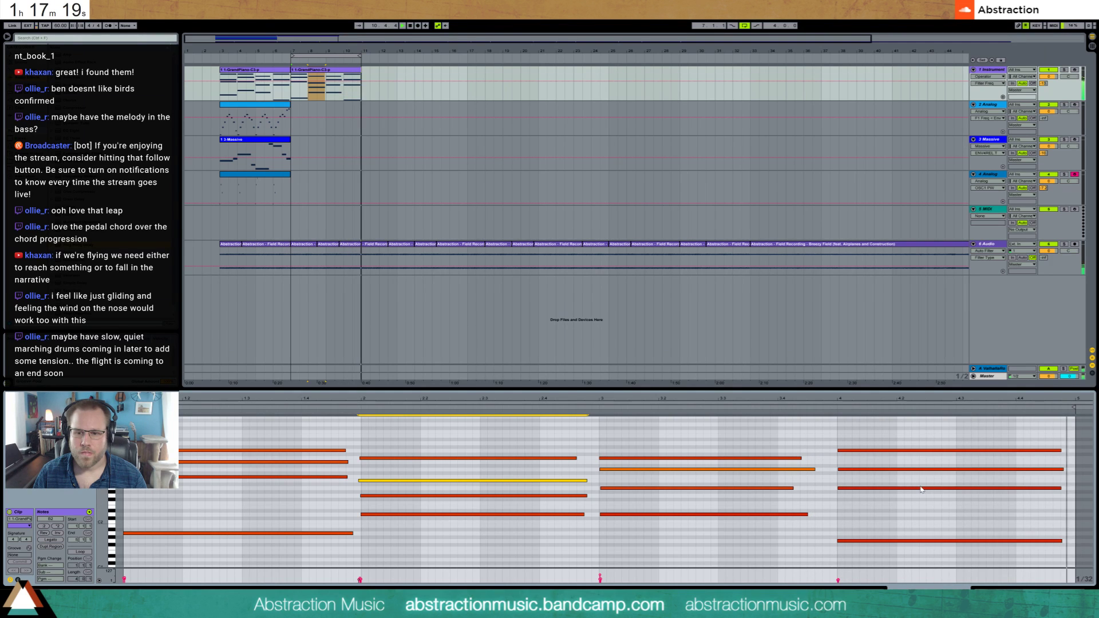
- Lower the last chord's two middle notes by two semitones each and play from just before the second chord
{"action": "left_click_drag", "start_coordinate": [891, 486], "coordinate": [890, 493]}
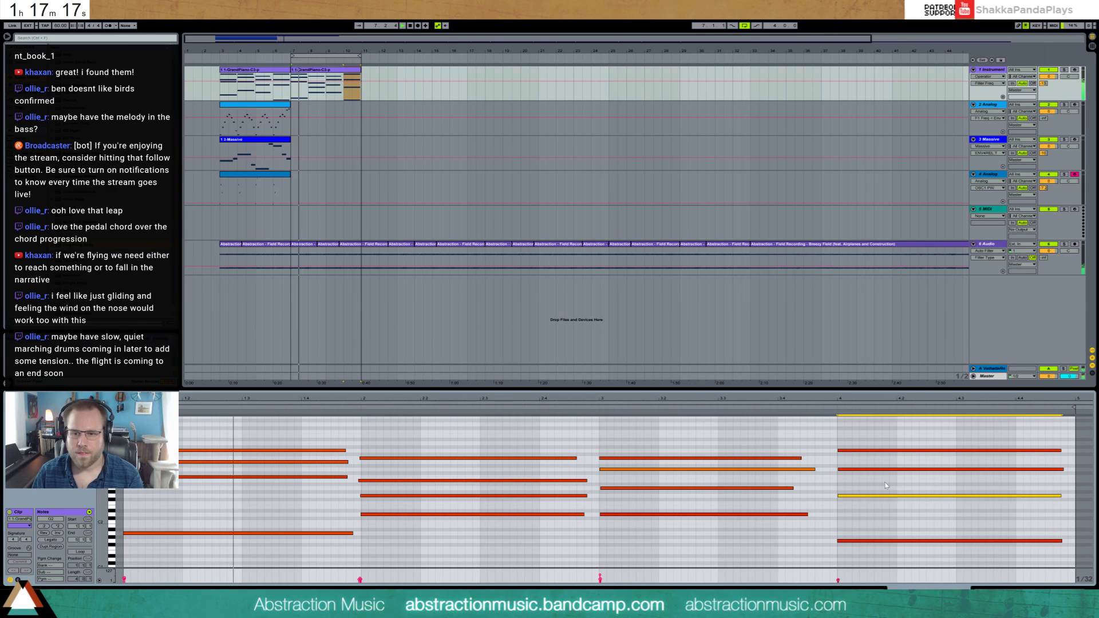
{"action": "left_click", "coordinate": [879, 467]}
{"action": "key", "text": "Down"}
{"action": "key", "text": "Down"}
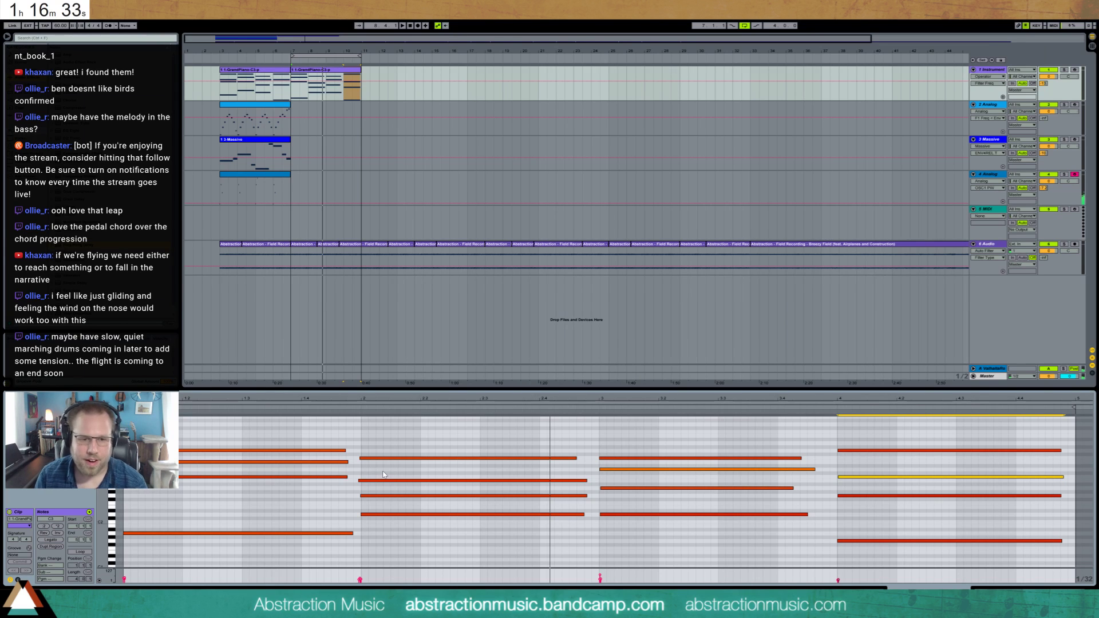
{"action": "left_click", "coordinate": [349, 407]}
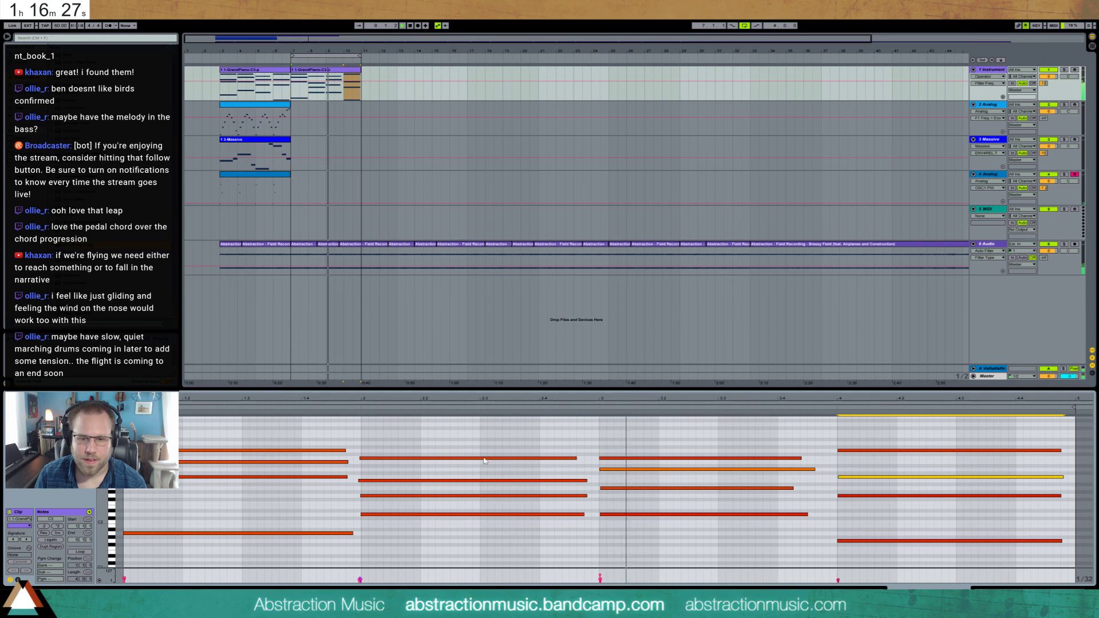
- Swap the second and third chords of the second piano progression
{"action": "left_click_drag", "start_coordinate": [592, 452], "coordinate": [690, 532]}
{"action": "key", "text": "space"}
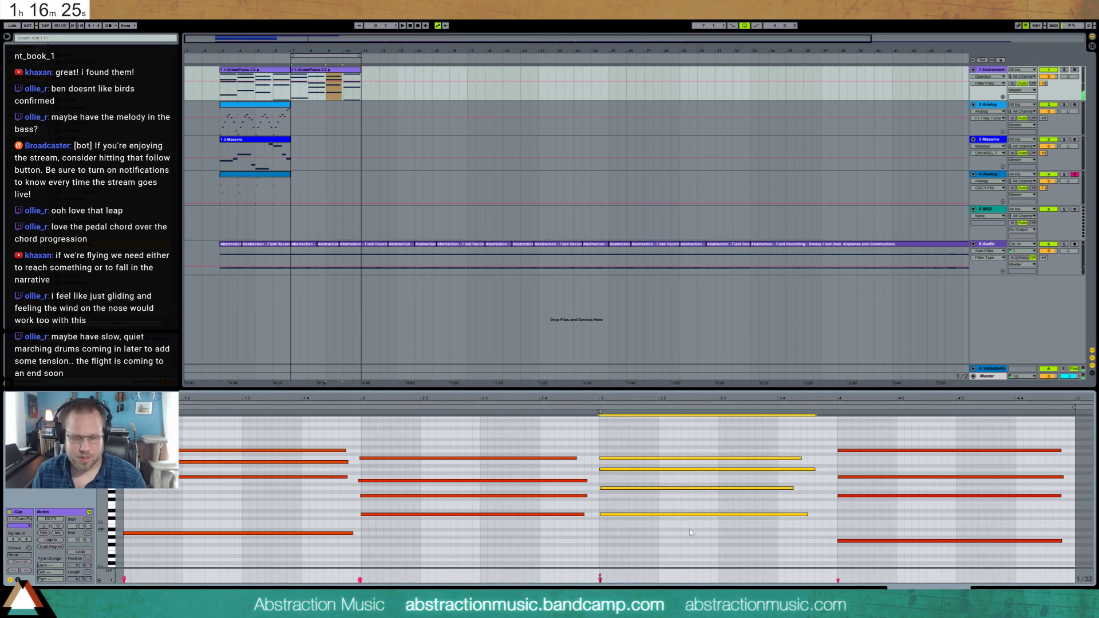
{"action": "key", "text": "Delete"}
{"action": "left_click_drag", "start_coordinate": [501, 437], "coordinate": [514, 538]}
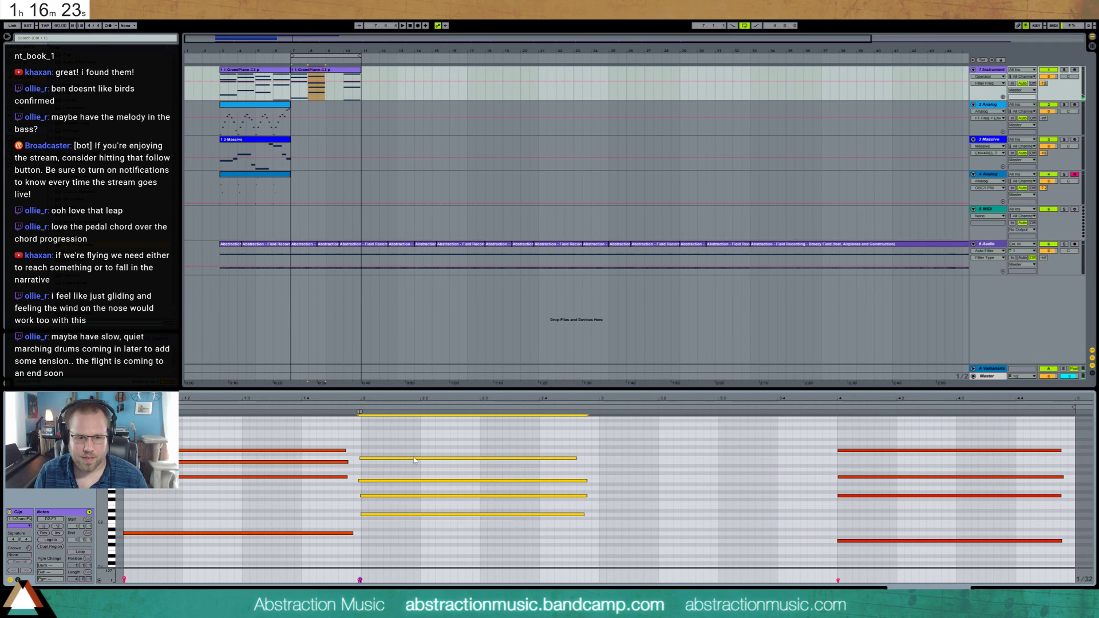
{"action": "left_click_drag", "start_coordinate": [413, 461], "coordinate": [653, 460]}
{"action": "left_click", "coordinate": [361, 444]}
{"action": "key", "text": "ctrl+v"}
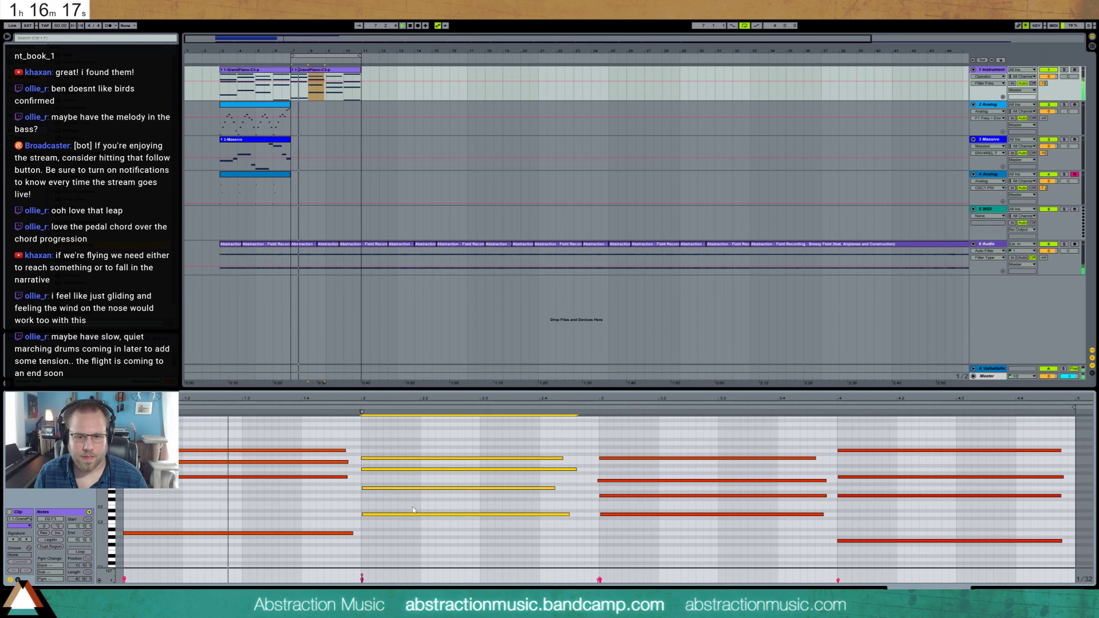
- Transpose the second chord down two semitones, raise its top note by one semitone and play the progression
{"action": "left_click_drag", "start_coordinate": [421, 500], "coordinate": [410, 468]}
{"action": "key", "text": "Down"}
{"action": "key", "text": "Down"}
{"action": "mouse_move", "coordinate": [410, 470]}
{"action": "left_mouse_down"}
{"action": "mouse_move", "coordinate": [410, 480]}
{"action": "mouse_move", "coordinate": [411, 462]}
{"action": "left_mouse_up"}
{"action": "key", "text": "space"}
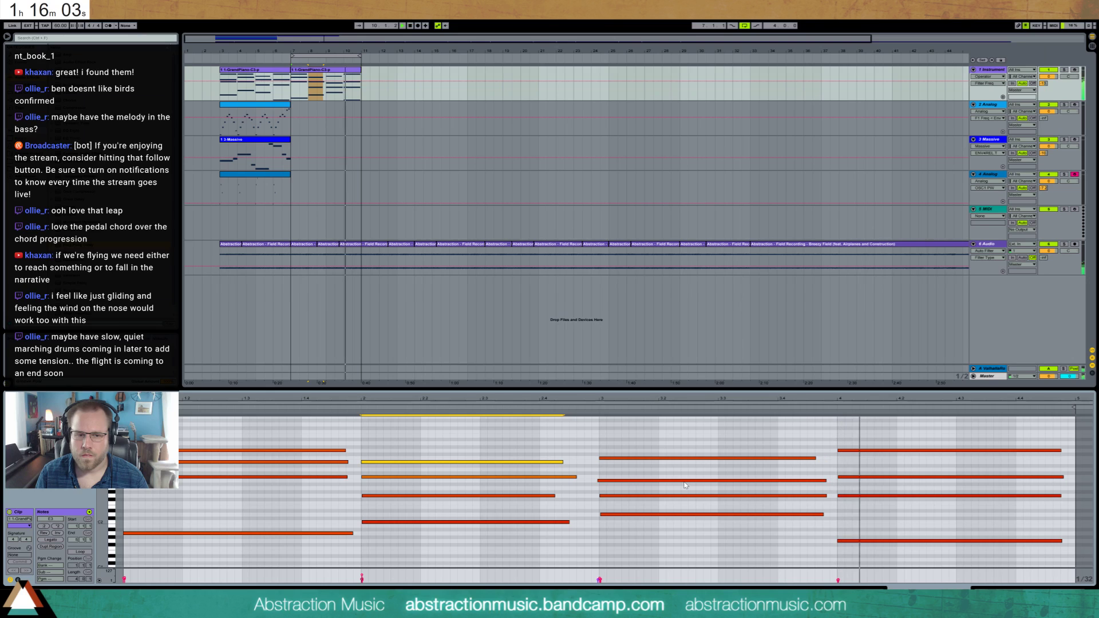
- Raise the last chord's bass note by an octave, lower it seven semitones in all and audition it from that chord
{"action": "key", "text": "space"}
{"action": "left_click", "coordinate": [853, 540]}
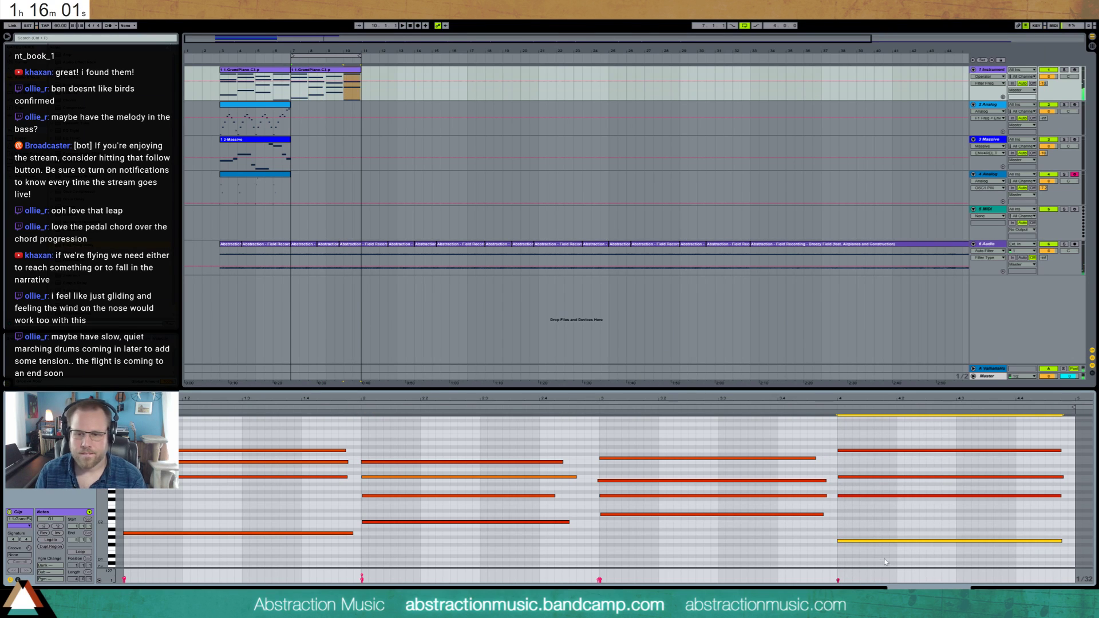
{"action": "key", "text": "shift+Up"}
{"action": "key", "text": "Down"}
{"action": "key", "text": "Down"}
{"action": "key", "text": "Down"}
{"action": "key", "text": "space"}
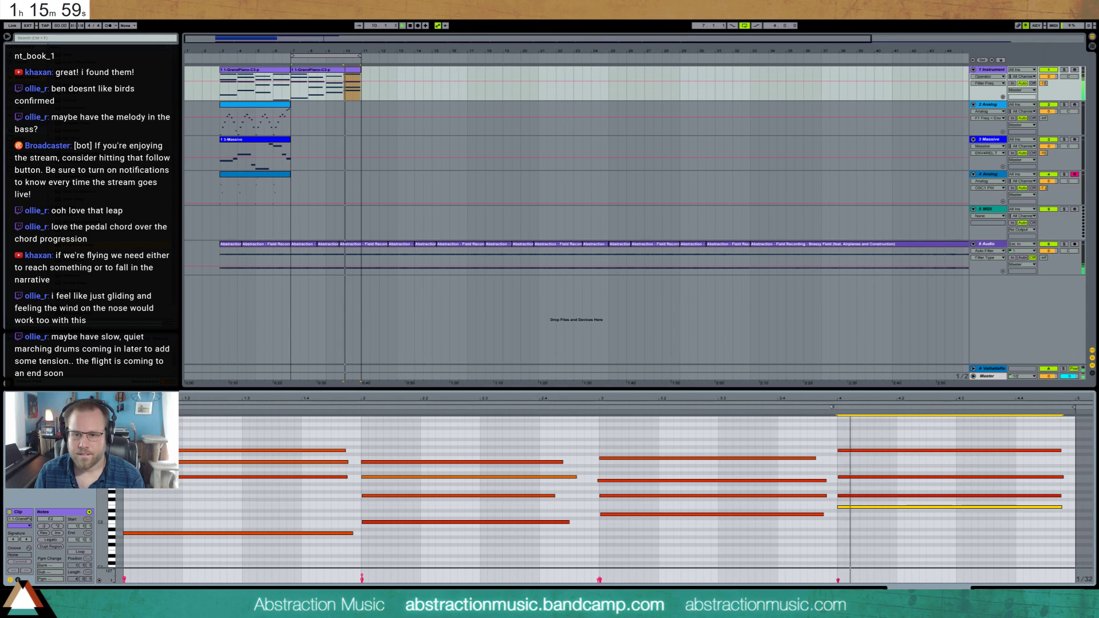
{"action": "key", "text": "Down"}
{"action": "key", "text": "Down"}
{"action": "key", "text": "Down"}
{"action": "key", "text": "Down"}
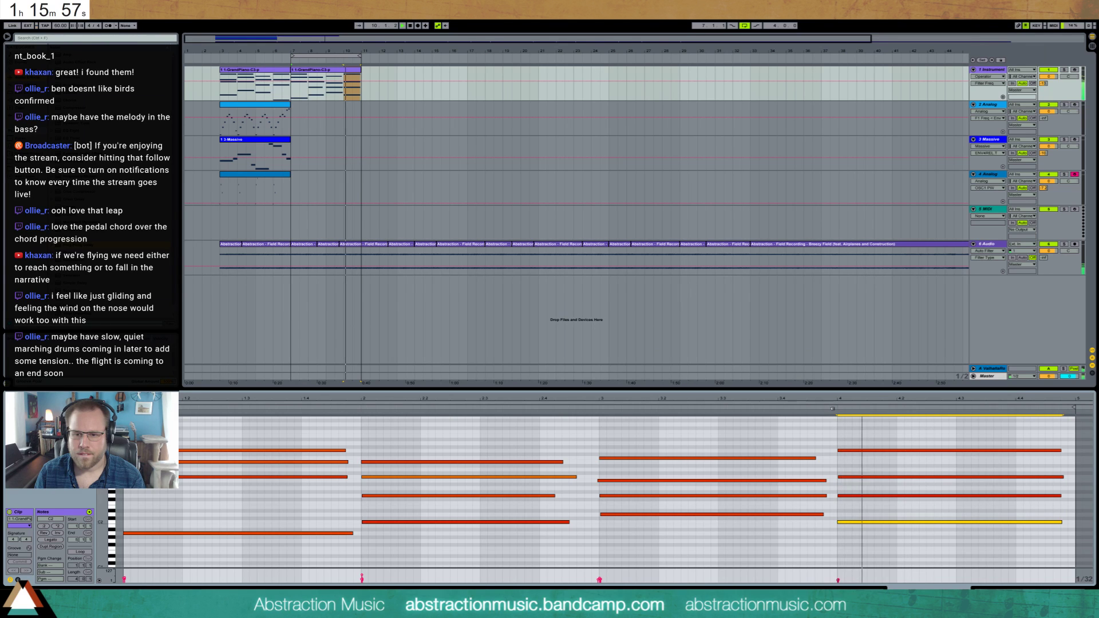
{"action": "key", "text": "space"}
- Lower the last chord's second-lowest note by two semitones
{"action": "left_click", "coordinate": [856, 495]}
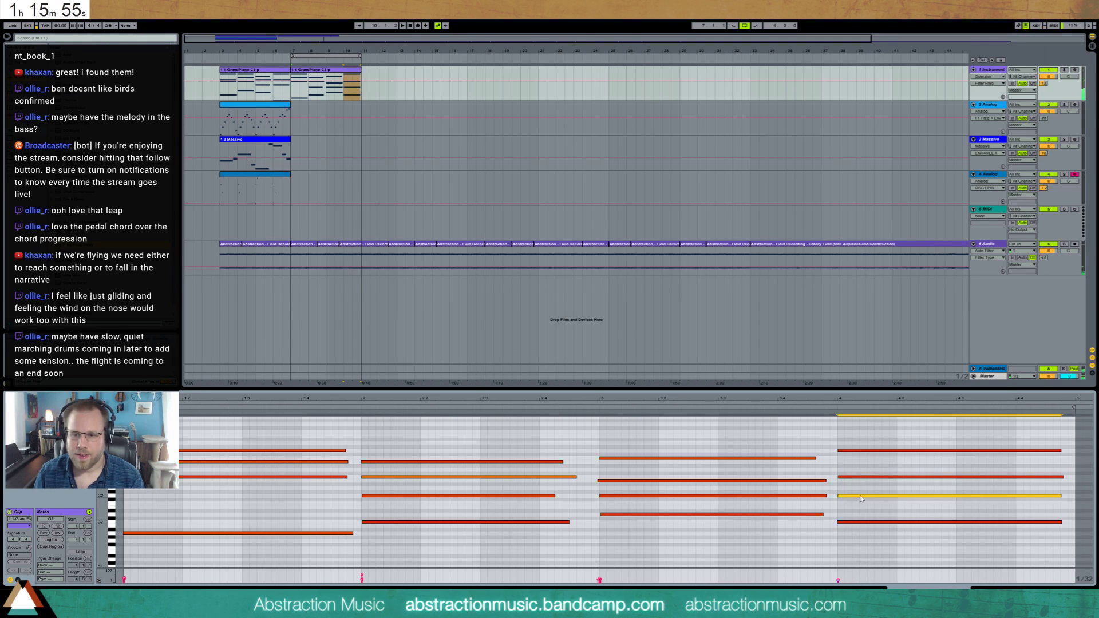
{"action": "key", "text": "Down"}
{"action": "key", "text": "Down"}
{"action": "left_click", "coordinate": [857, 476]}
- Try lowering the last chord's top note by two semitones
{"action": "left_click", "coordinate": [861, 450]}
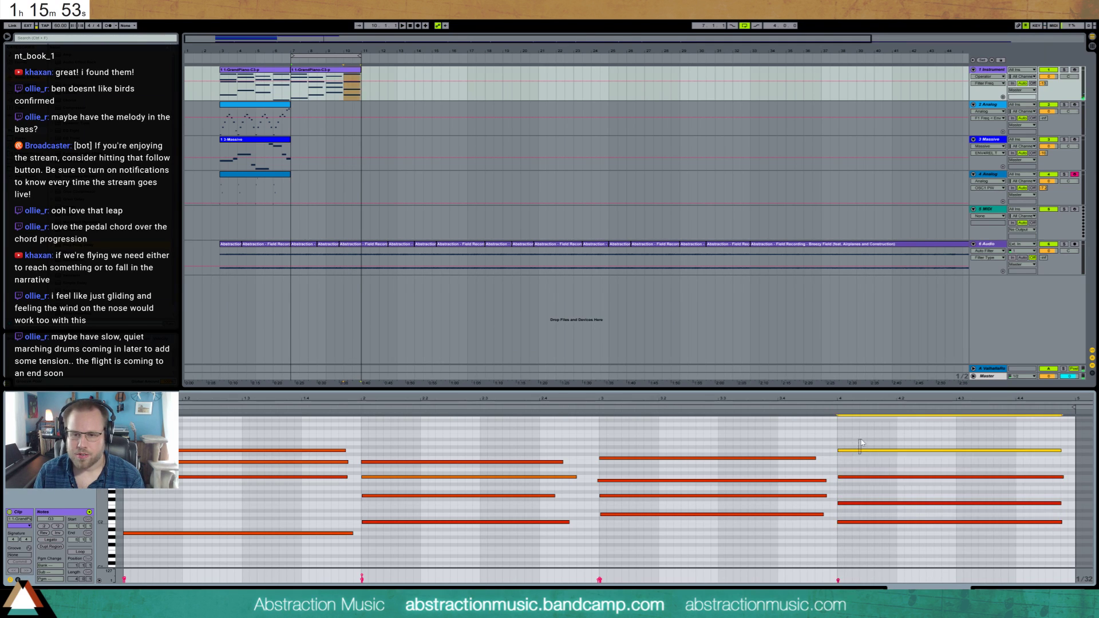
{"action": "key", "text": "Down"}
{"action": "key", "text": "Down"}
{"action": "key", "text": "Up"}
{"action": "key", "text": "Up"}
- Lower the last chord's second-highest note by three semitones while playing from that chord
{"action": "key", "text": "space"}
{"action": "left_click", "coordinate": [859, 476]}
{"action": "key", "text": "Down"}
{"action": "key", "text": "Down"}
{"action": "key", "text": "Down"}
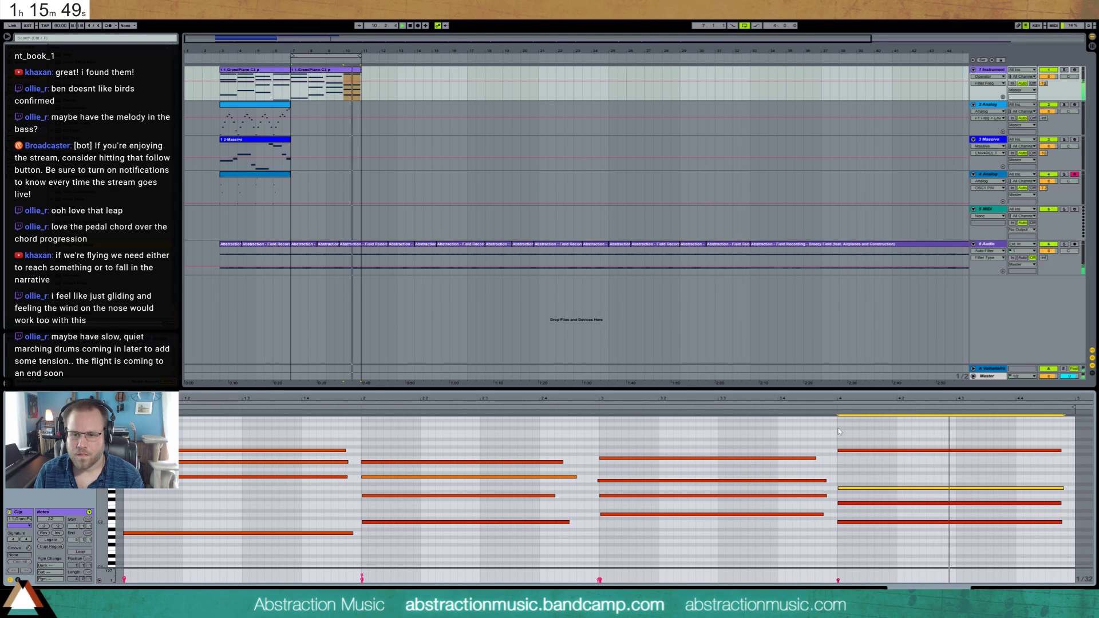
{"action": "left_click", "coordinate": [831, 416]}
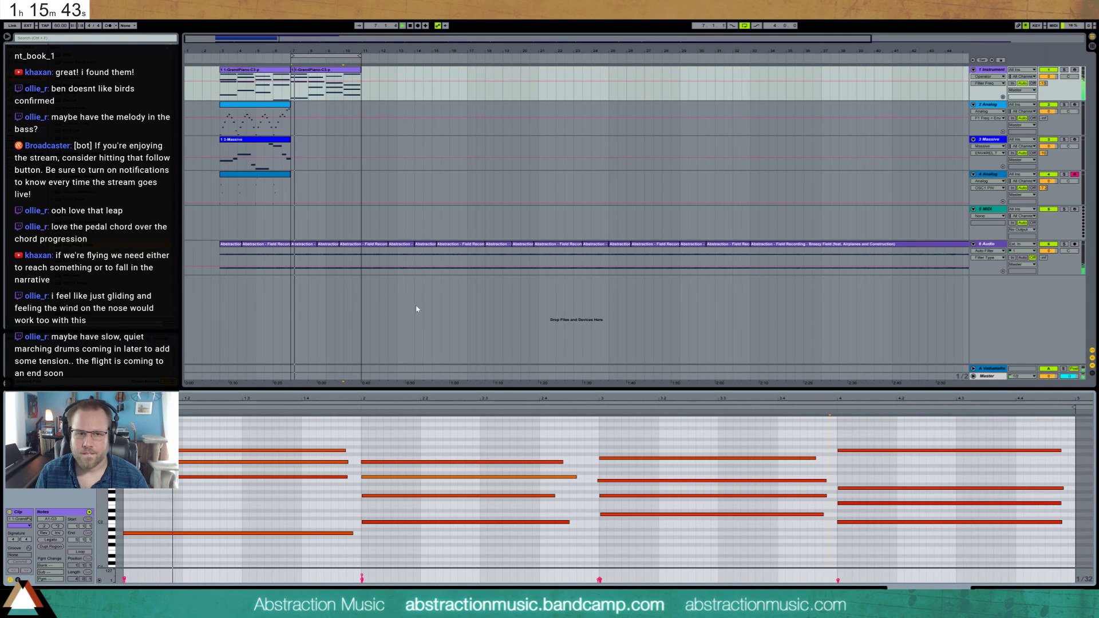
- Duplicate the first-section clips on tracks 2 Analog, 3 Massive and 4 Analog to bar 7 and play the section
{"action": "left_click", "coordinate": [282, 71]}
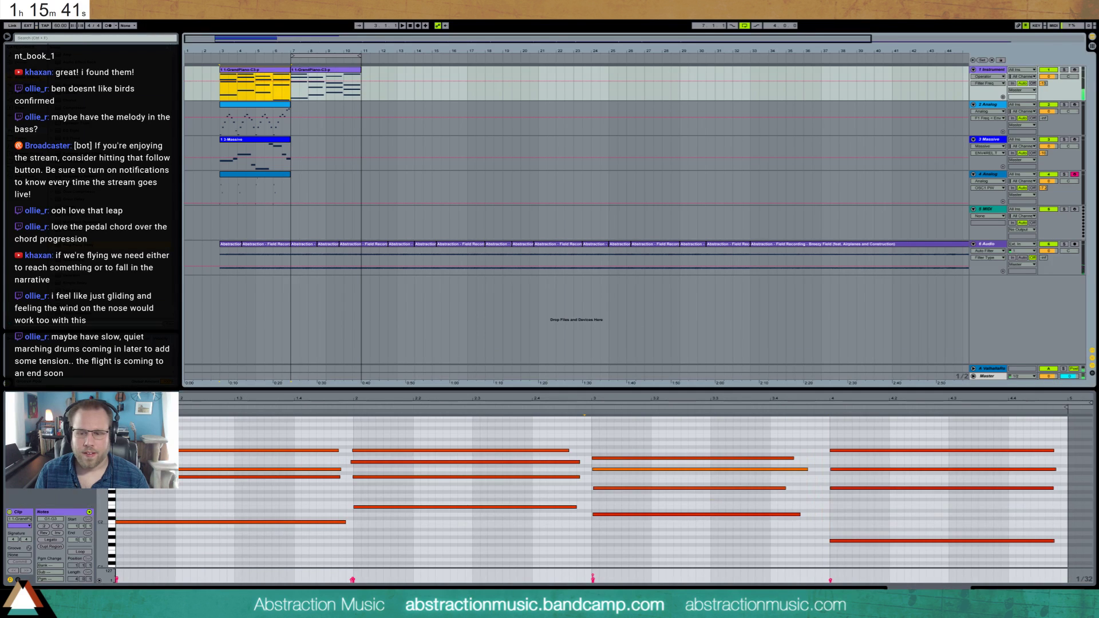
{"action": "left_click", "coordinate": [273, 110]}
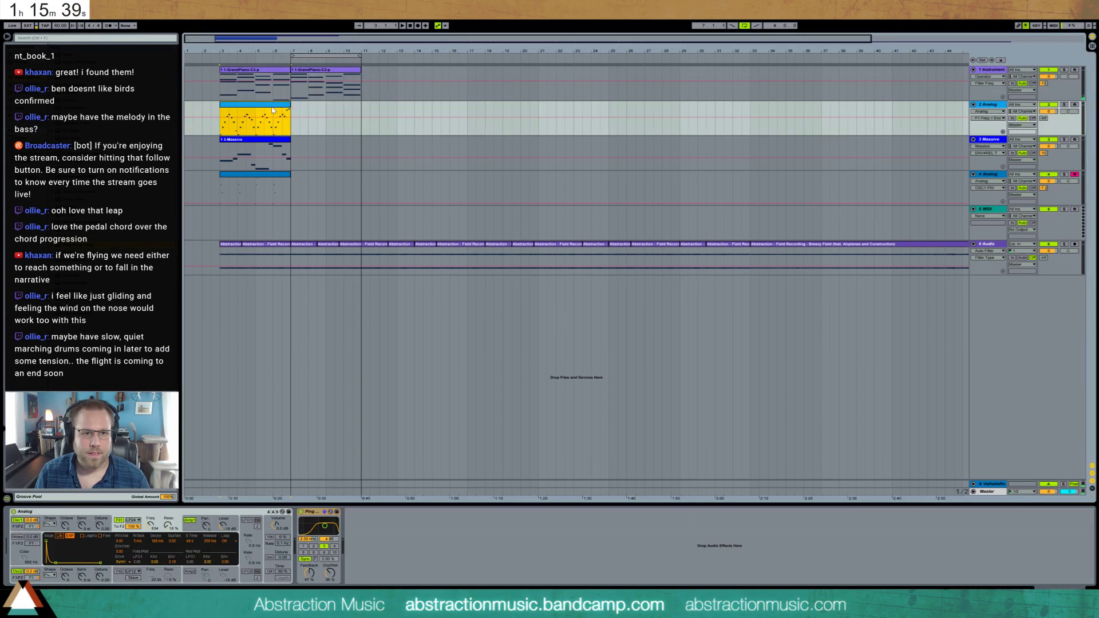
{"action": "left_click", "coordinate": [277, 143]}
{"action": "key", "text": "ctrl+d"}
{"action": "left_click", "coordinate": [275, 175]}
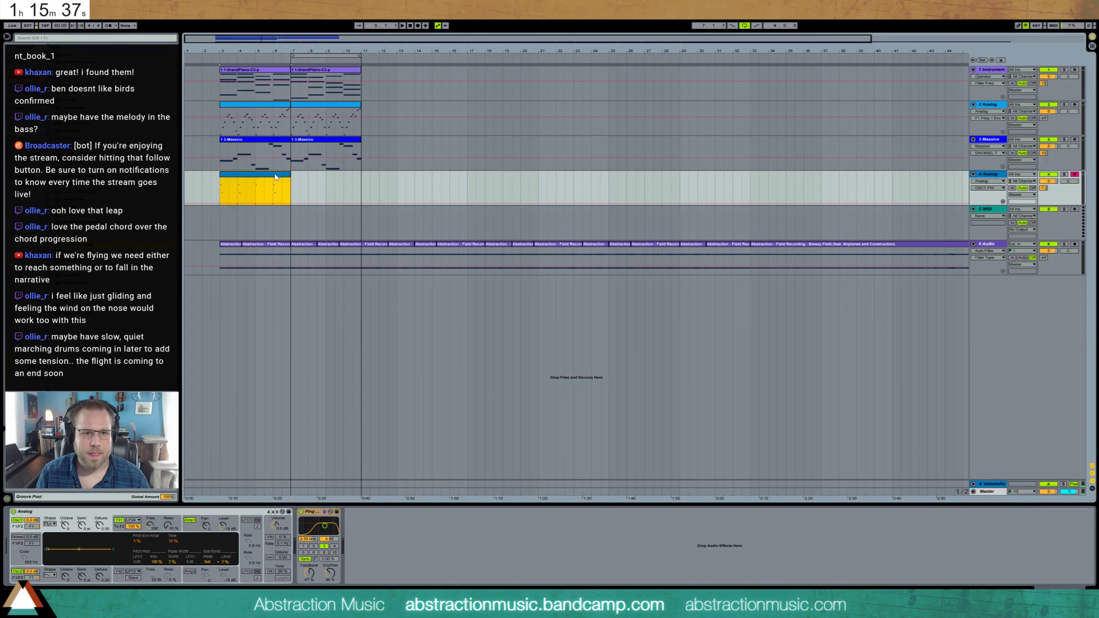
{"action": "key", "text": "space"}
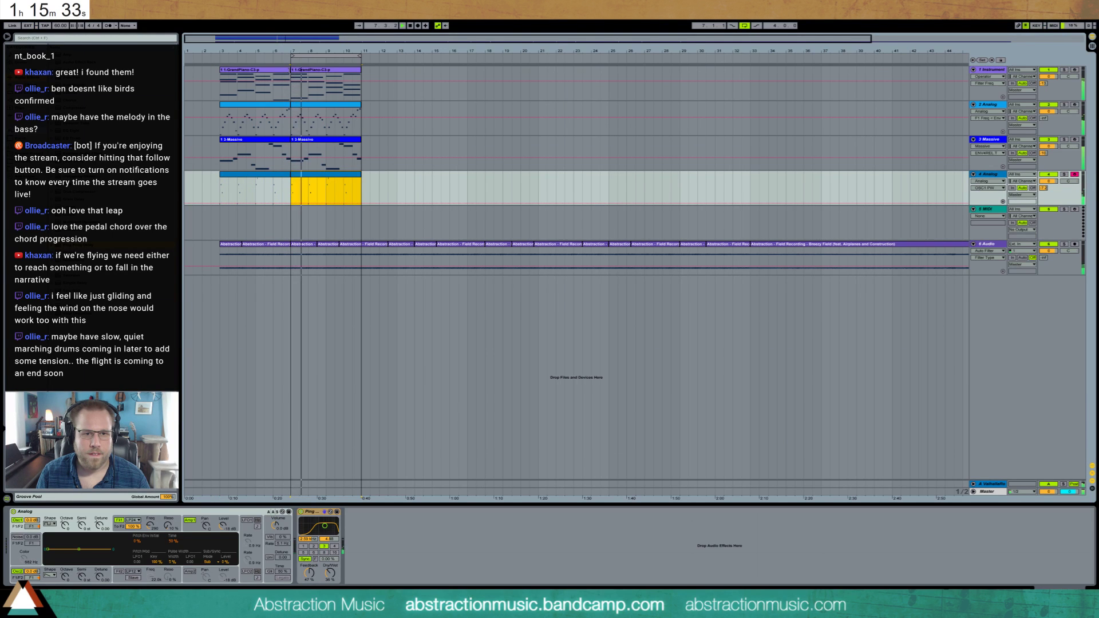
- Open the second Massive clip and raise its first note by three semitones
{"action": "double_click", "coordinate": [315, 142]}
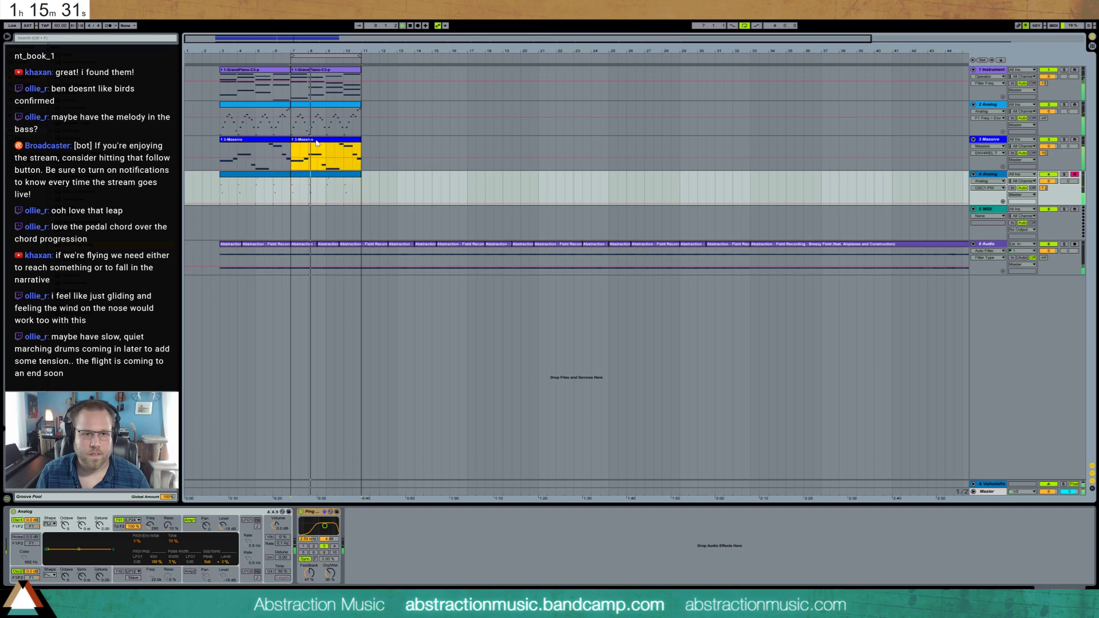
{"action": "key", "text": "Up"}
{"action": "key", "text": "Up"}
{"action": "key", "text": "Up"}
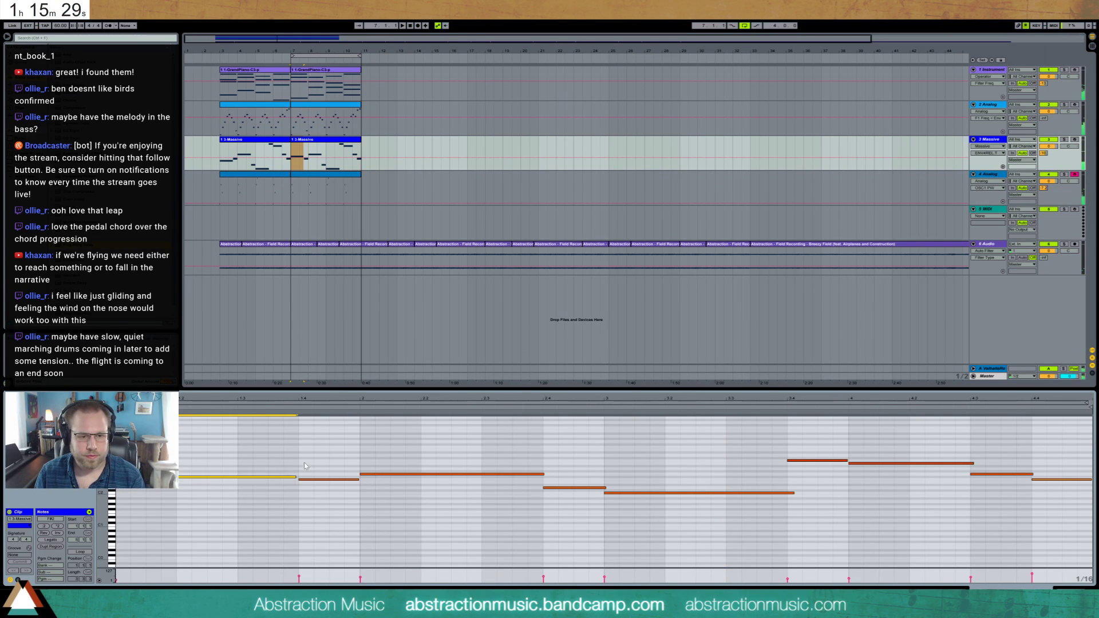
- Lower the Massive clip's long second-bar note by five semitones, raise the short note after it by two and play
{"action": "left_click_drag", "start_coordinate": [384, 459], "coordinate": [391, 479]}
{"action": "key", "text": "Down"}
{"action": "key", "text": "Down"}
{"action": "key", "text": "Down"}
{"action": "key", "text": "Down"}
{"action": "key", "text": "Down"}
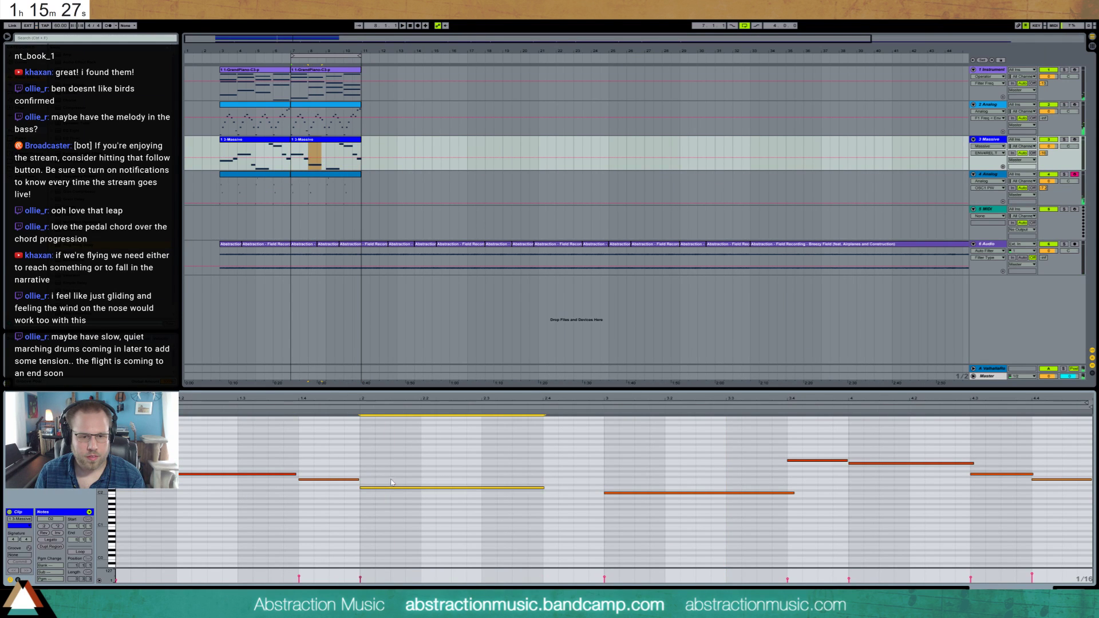
{"action": "key", "text": "Down"}
{"action": "key", "text": "ctrl+z"}
{"action": "key", "text": "ctrl+z"}
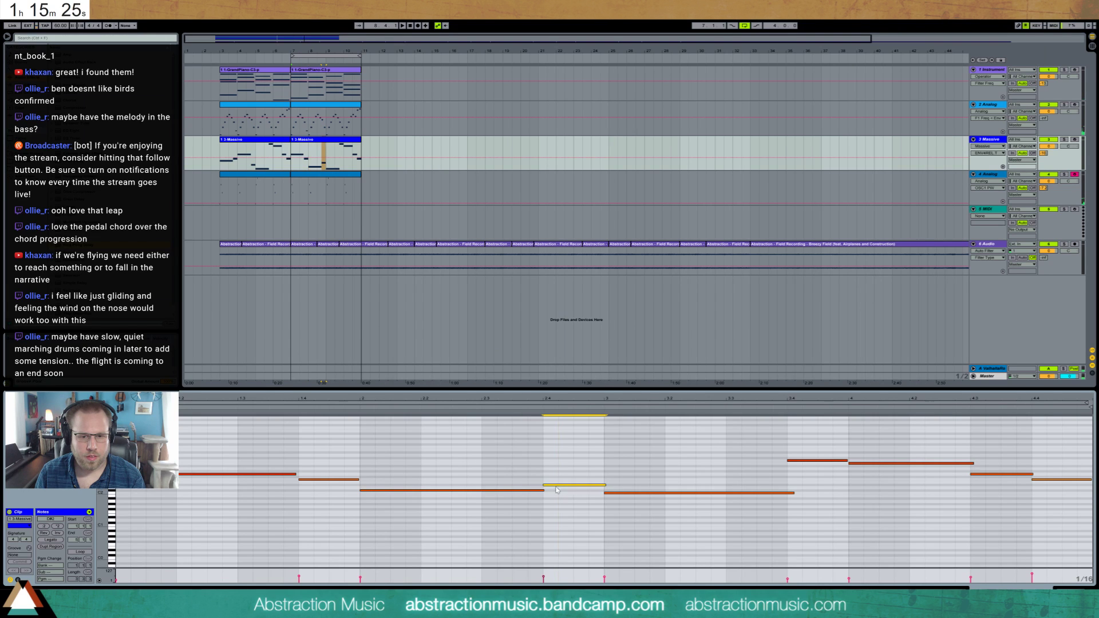
{"action": "key", "text": "space"}
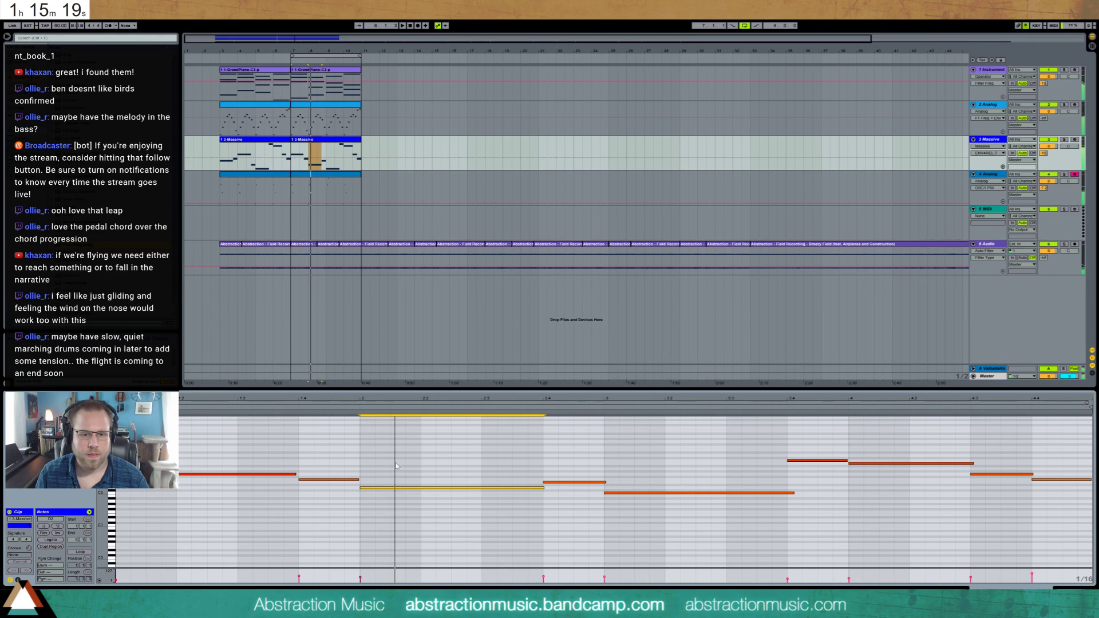
- Raise the long second-bar note by two semitones, lower the short note after it by two and play again
{"action": "key", "text": "space"}
{"action": "left_click_drag", "start_coordinate": [549, 471], "coordinate": [572, 488]}
{"action": "key", "text": "space"}
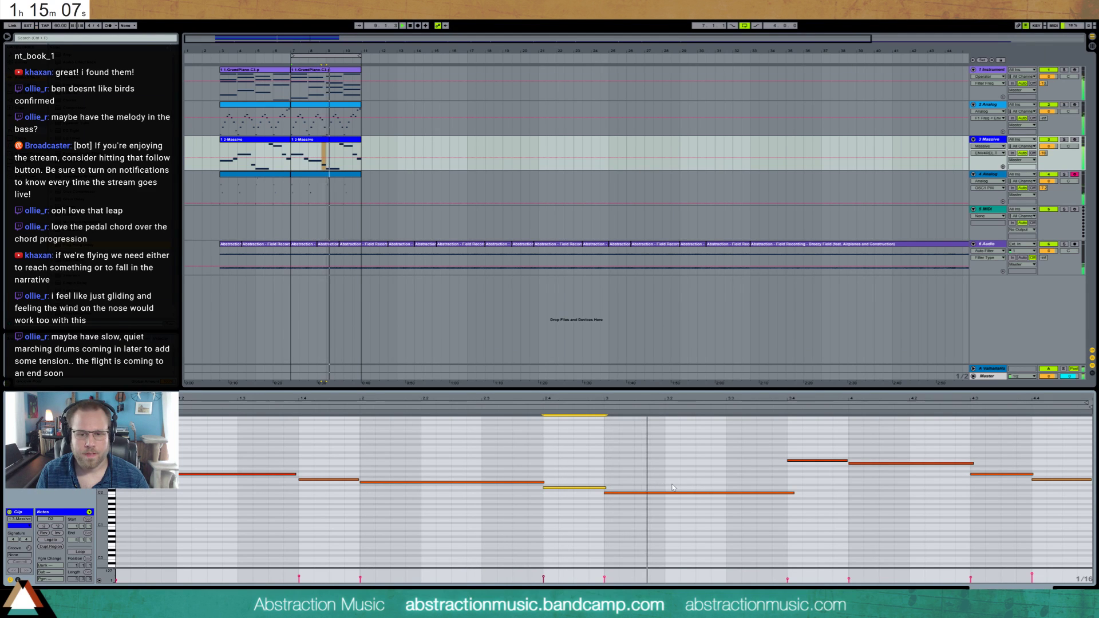
- Raise the long note starting the Massive clip's third bar by four semitones
{"action": "left_click_drag", "start_coordinate": [675, 493], "coordinate": [676, 489]}
{"action": "key", "text": "Up"}
{"action": "key", "text": "Up"}
{"action": "key", "text": "Up"}
{"action": "key", "text": "Up"}
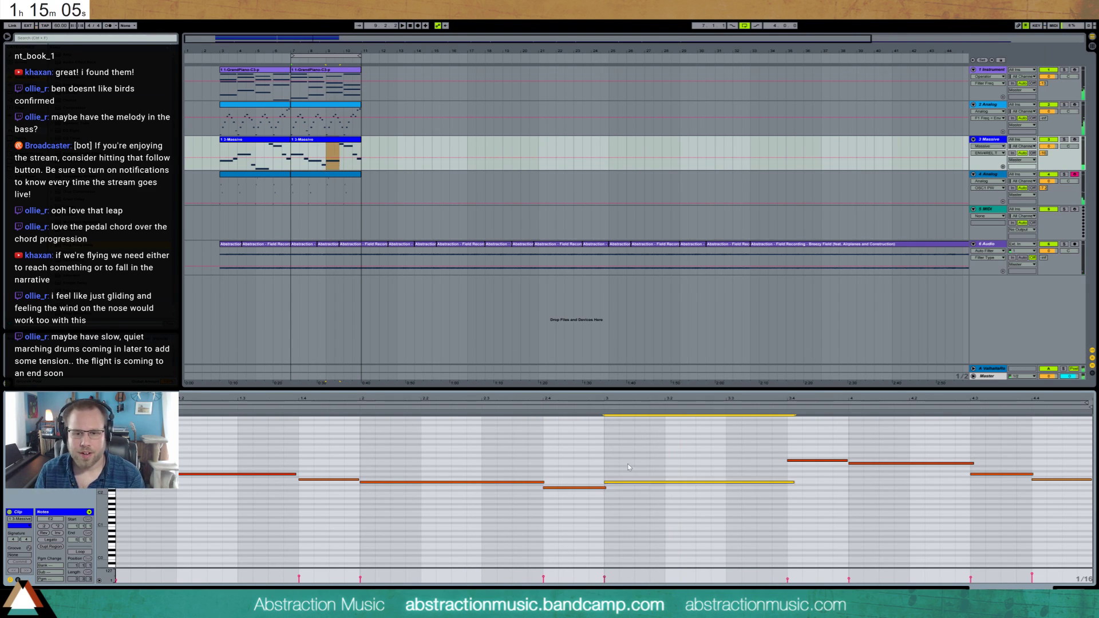
- Check the third chord's second-highest note in the second GrandPiano clip and play the section
{"action": "left_click", "coordinate": [332, 70]}
{"action": "key", "text": "space"}
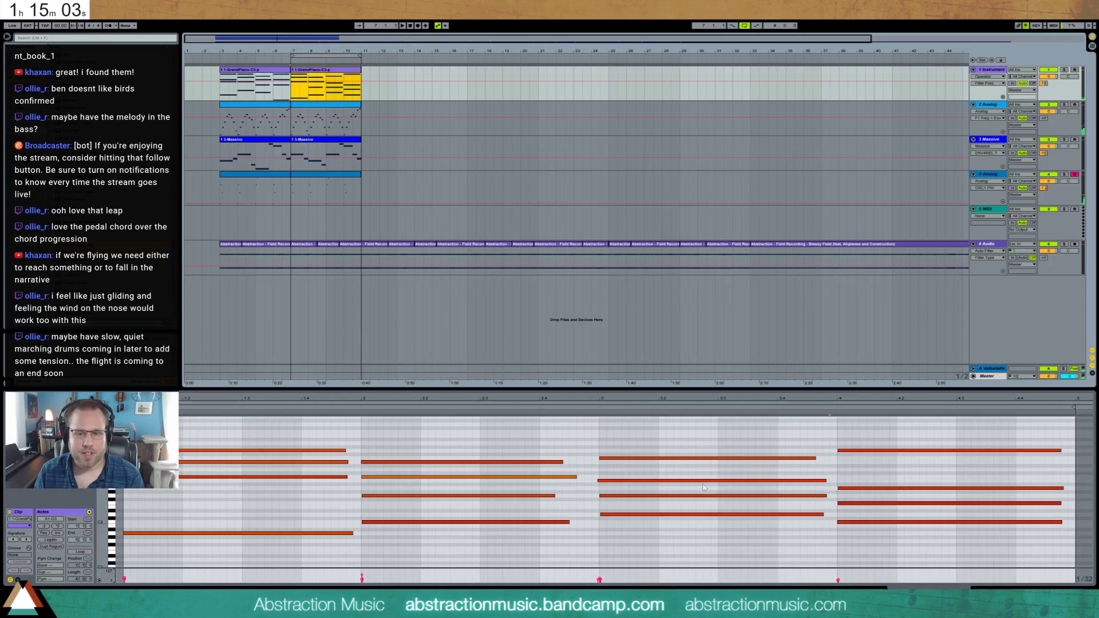
{"action": "left_click", "coordinate": [615, 481]}
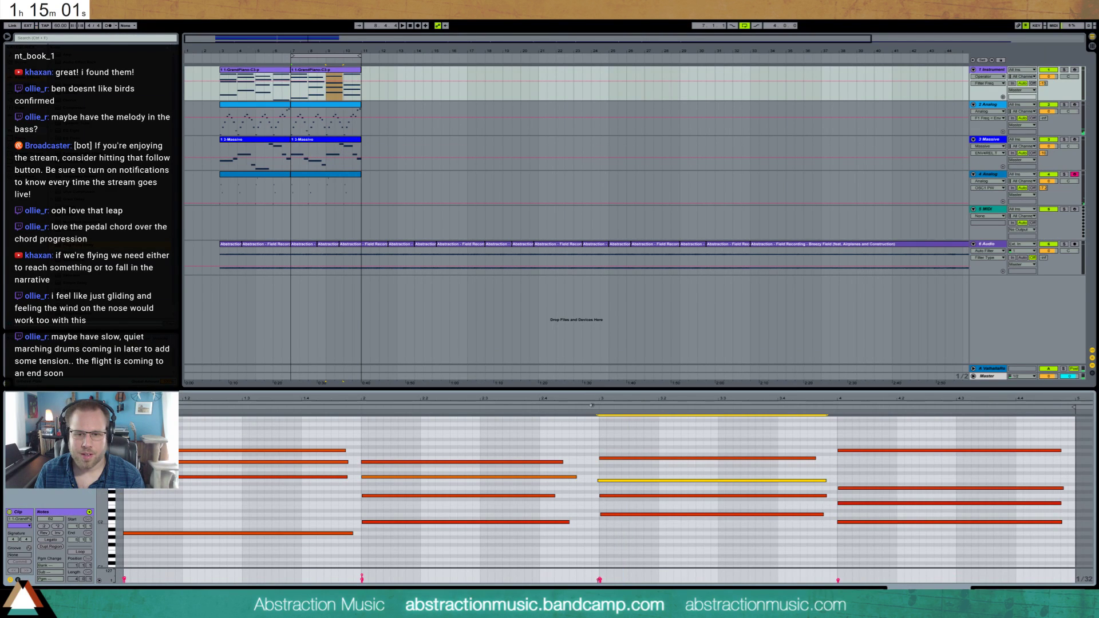
{"action": "key", "text": "space"}
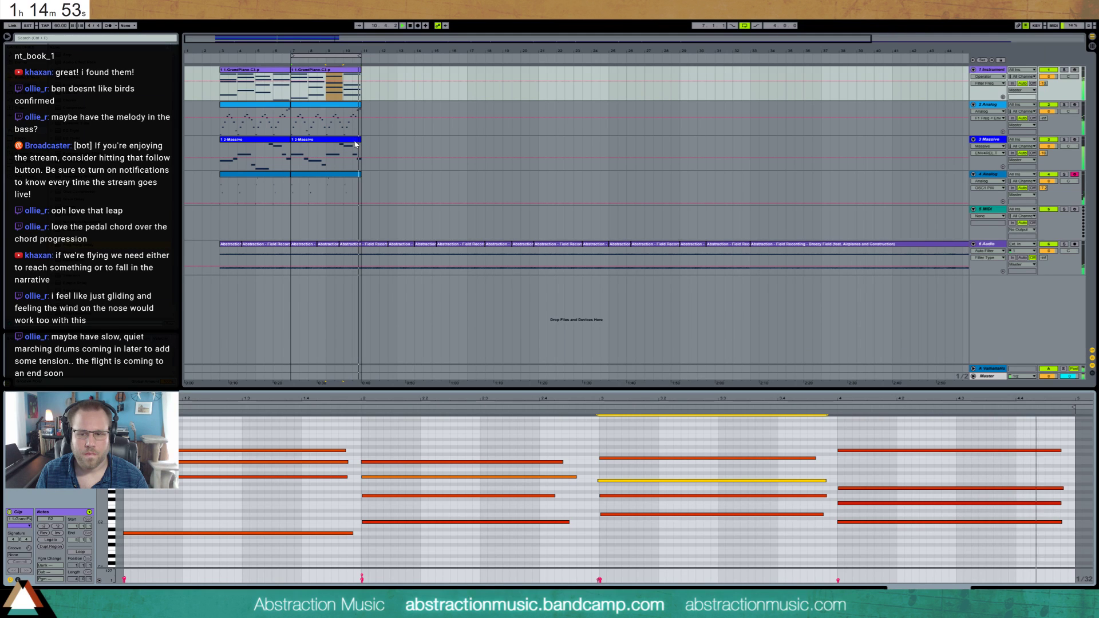
- Try pasting the last piano chord into the second Massive clip at bar 4, shifted up an octave
{"action": "key", "text": "Right"}
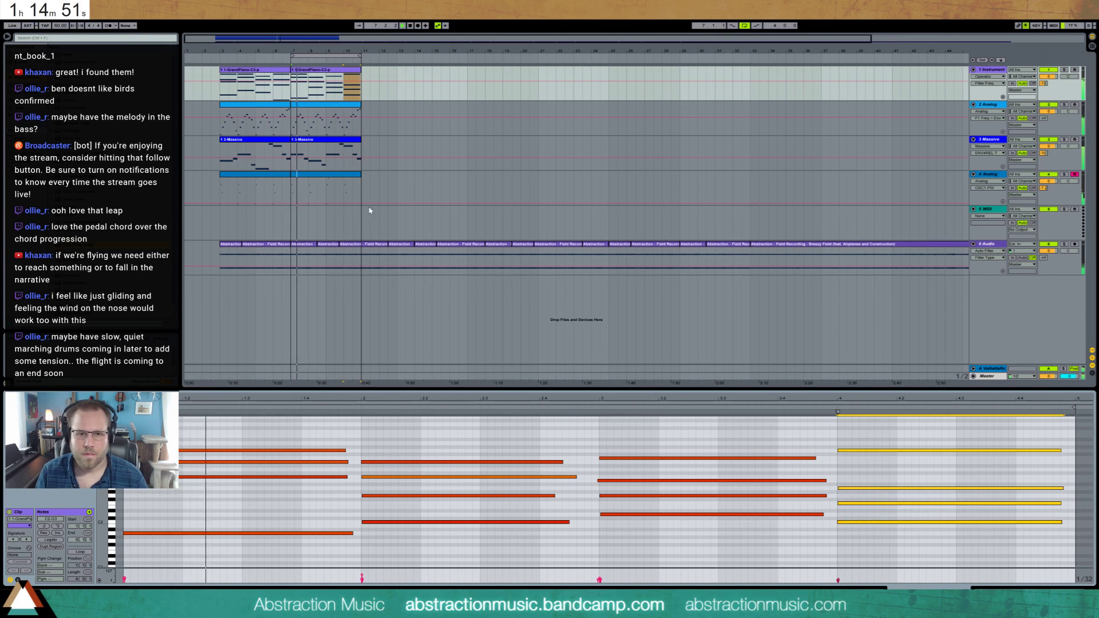
{"action": "left_click", "coordinate": [344, 147]}
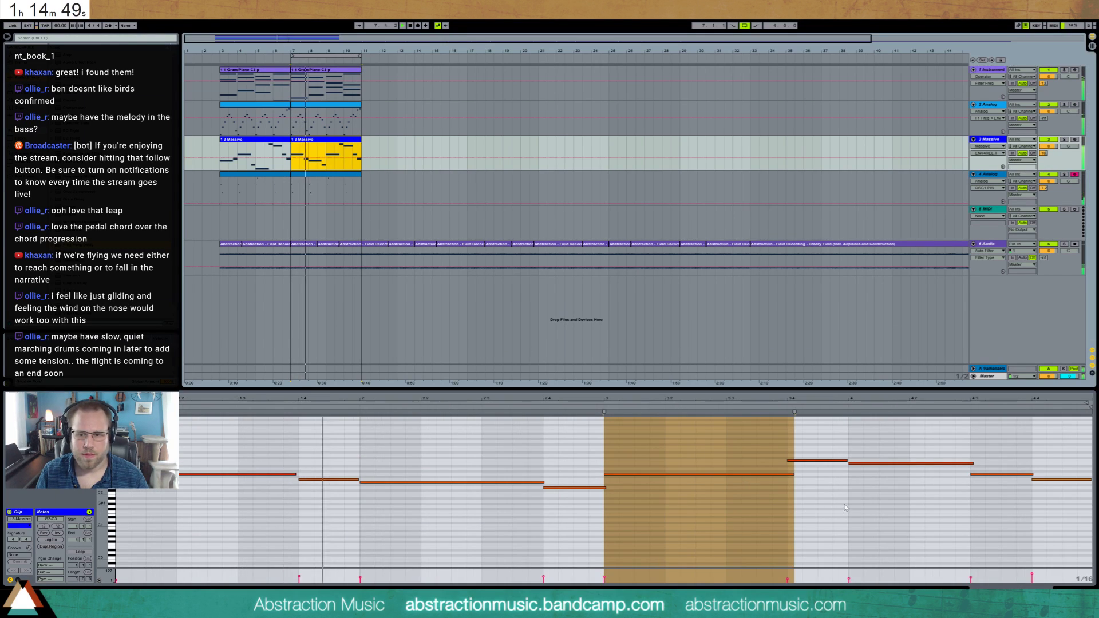
{"action": "key", "text": "ctrl+v"}
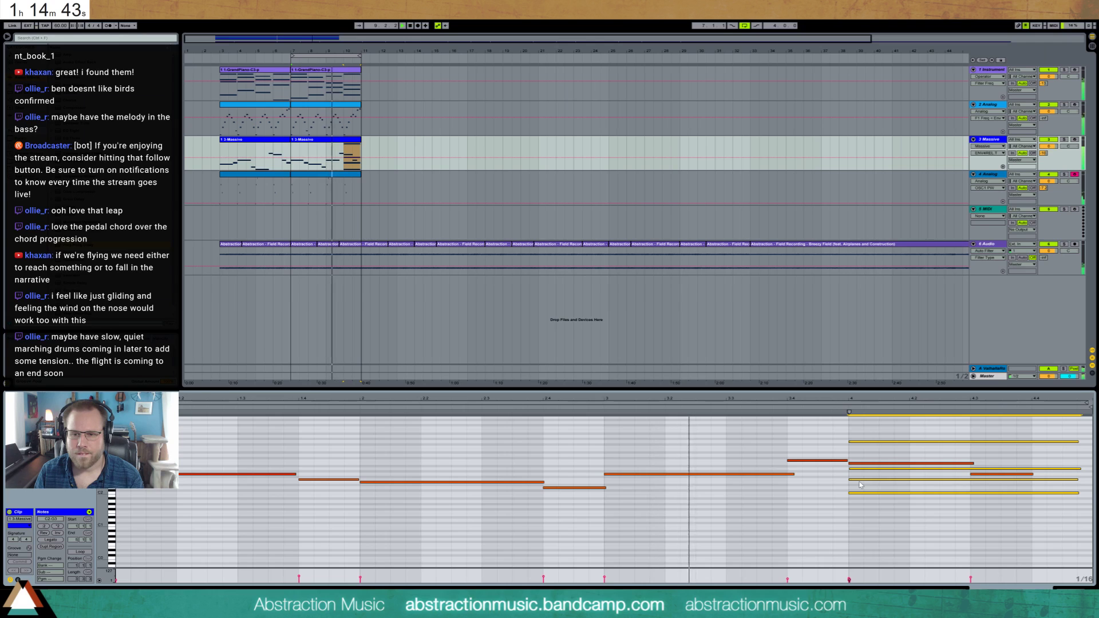
{"action": "key", "text": "shift+Up"}
{"action": "key", "text": "ctrl+z"}
{"action": "key", "text": "ctrl+z"}
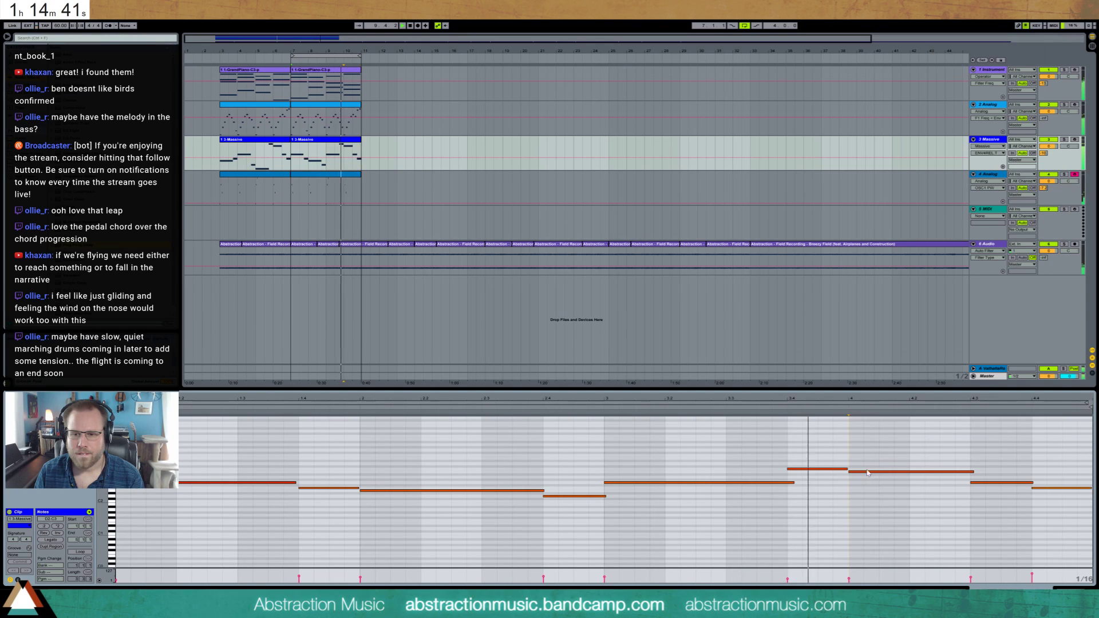
- Lengthen the Massive clip's high note at 3.4 to reach 4.3 and delete the overlapping note that follows it
{"action": "left_click", "coordinate": [873, 472]}
{"action": "left_click_drag", "start_coordinate": [847, 469], "coordinate": [968, 470]}
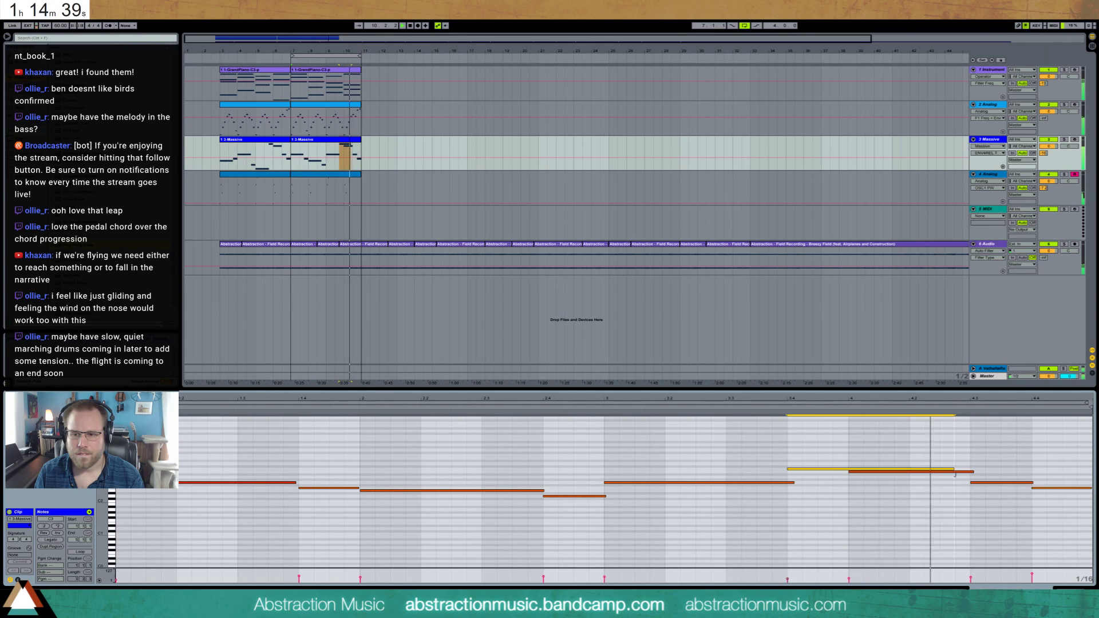
{"action": "left_click", "coordinate": [967, 472]}
{"action": "key", "text": "Delete"}
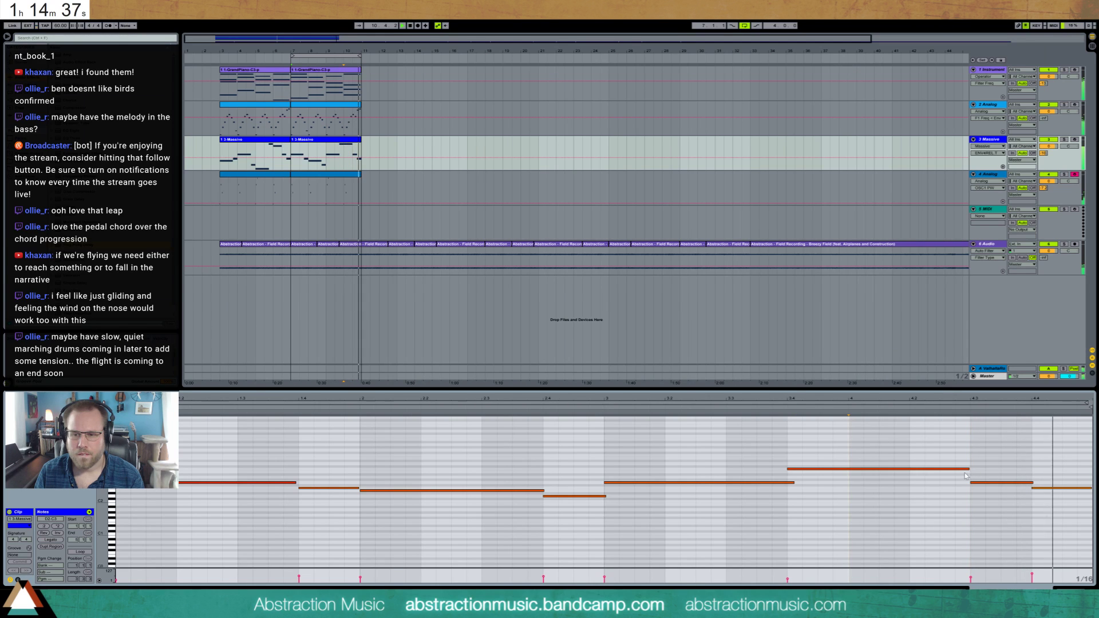
{"action": "key", "text": "space"}
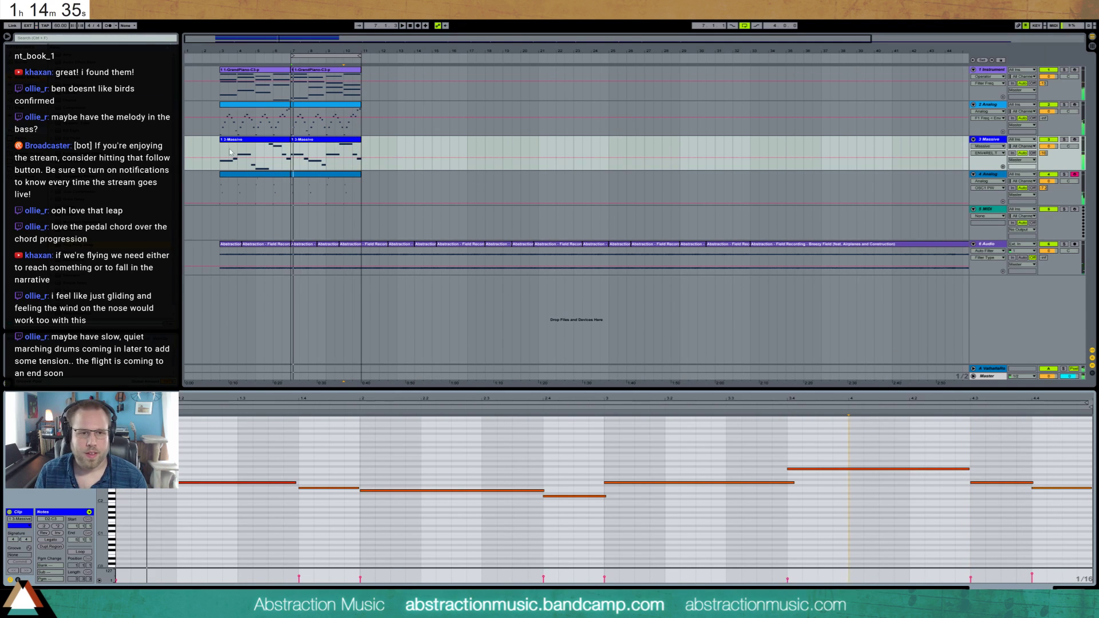
- Play both sections from the start of the first Massive clip and show the Massive track's devices
{"action": "left_click", "coordinate": [255, 147]}
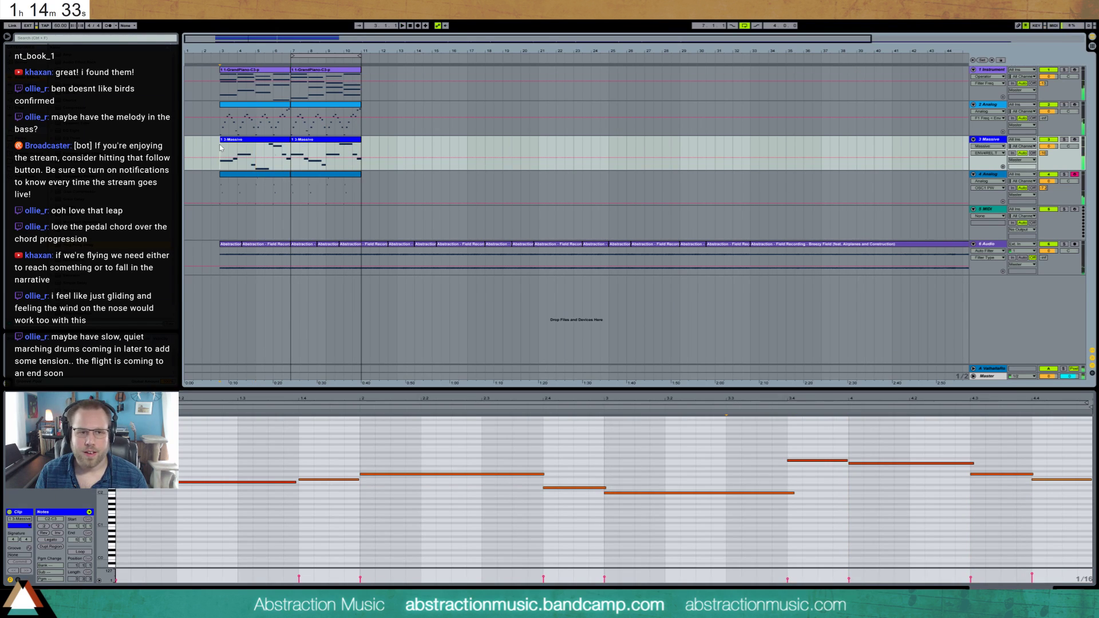
{"action": "key", "text": "space"}
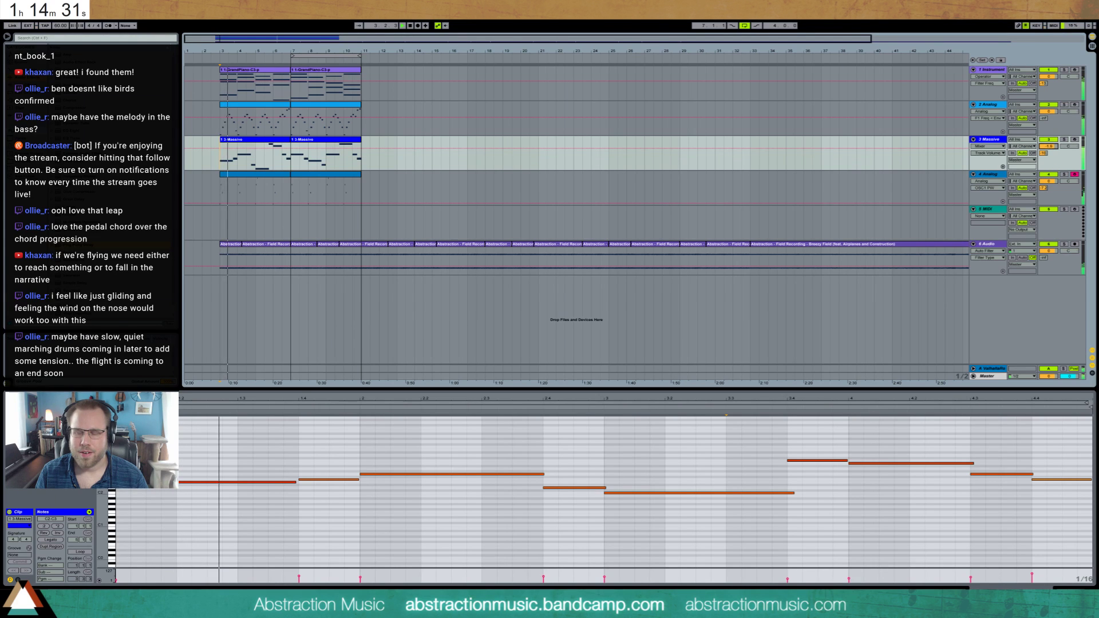
{"action": "key", "text": "shift+Tab"}
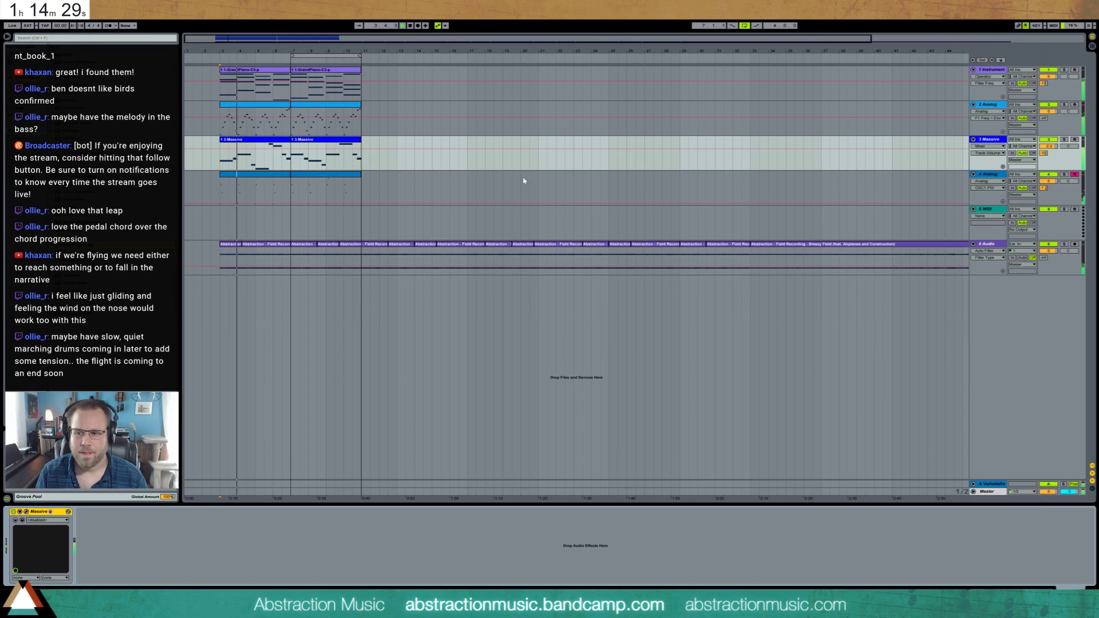
- Extend the loop to start at bar 3 so it covers both sections, bars 3 to 11
{"action": "left_click", "coordinate": [227, 194]}
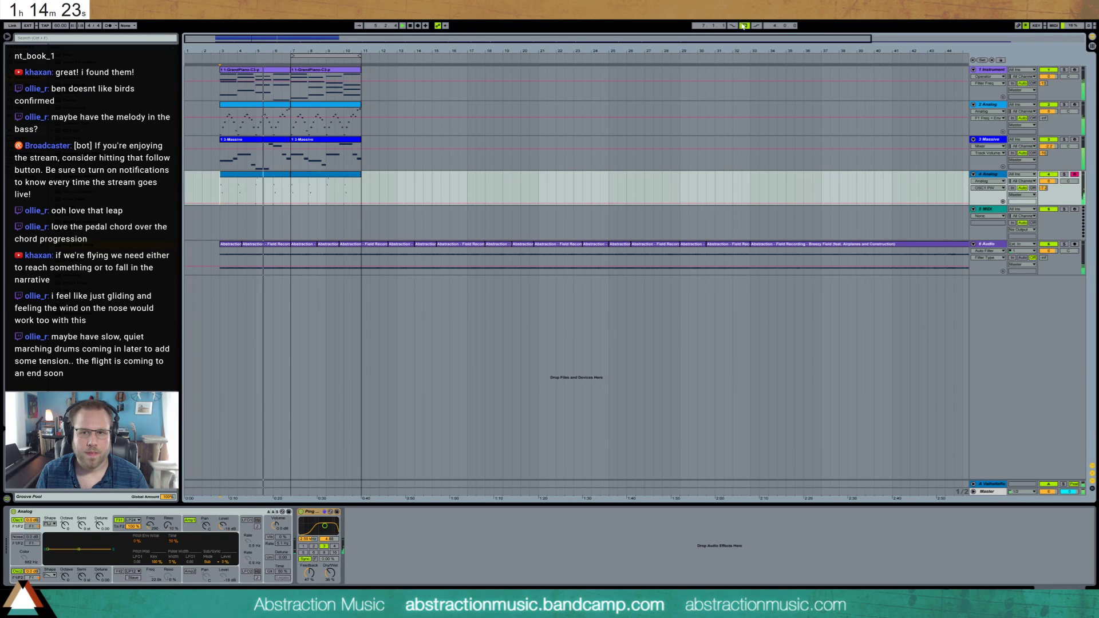
{"action": "left_click", "coordinate": [326, 56]}
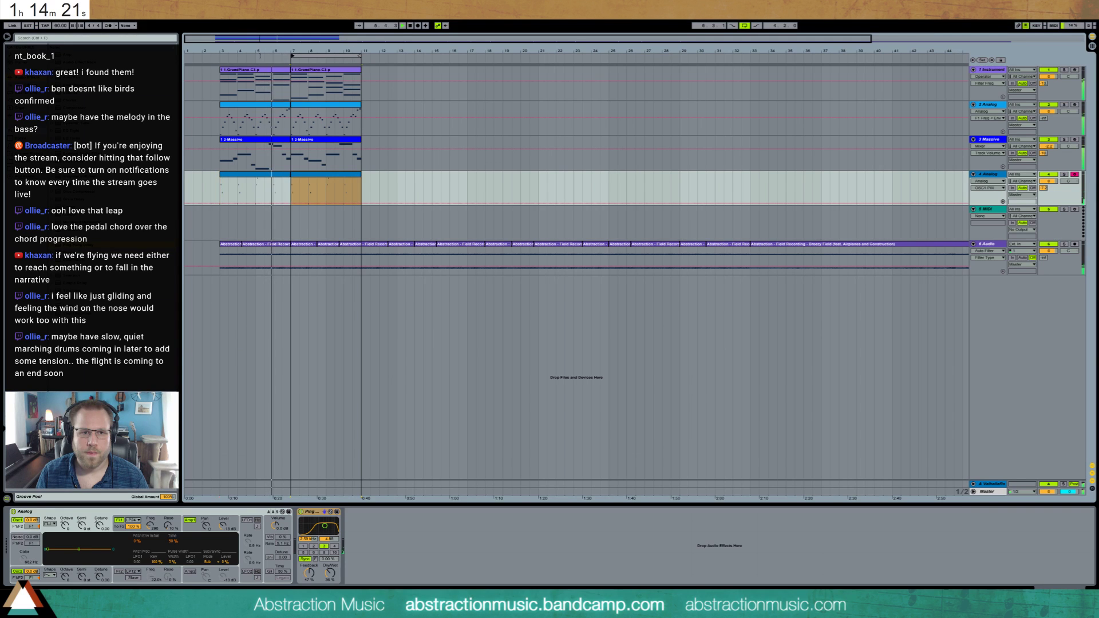
{"action": "left_click_drag", "start_coordinate": [260, 55], "coordinate": [221, 56]}
- Add an audio track below the MIDI track and record a take on it from bar 3 until shortly before bar 11
{"action": "left_click", "coordinate": [220, 221]}
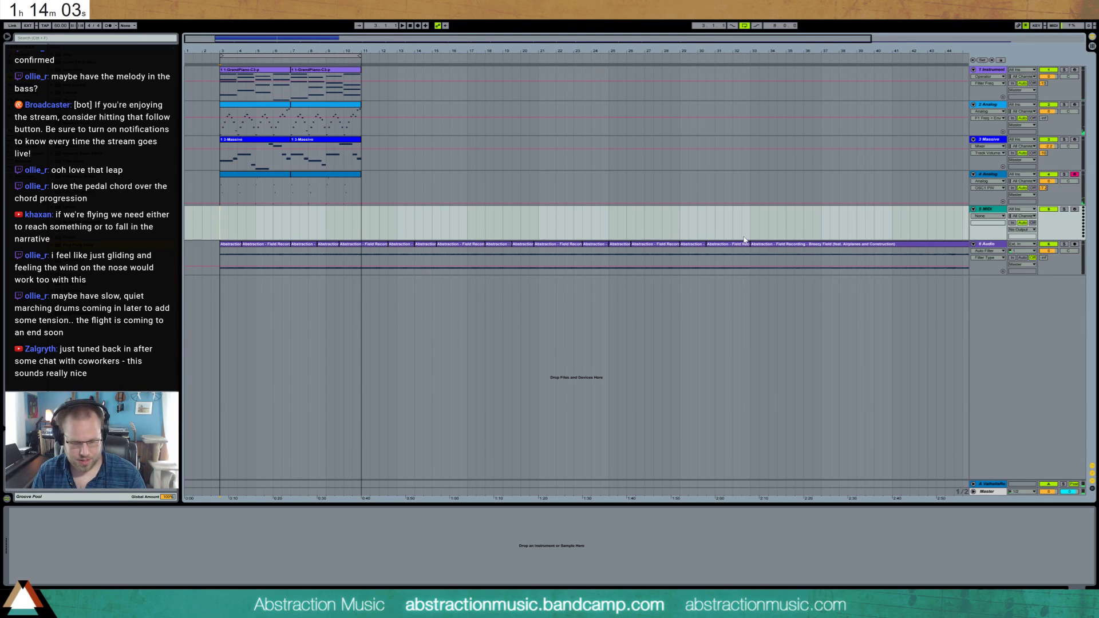
{"action": "key", "text": "ctrl+t"}
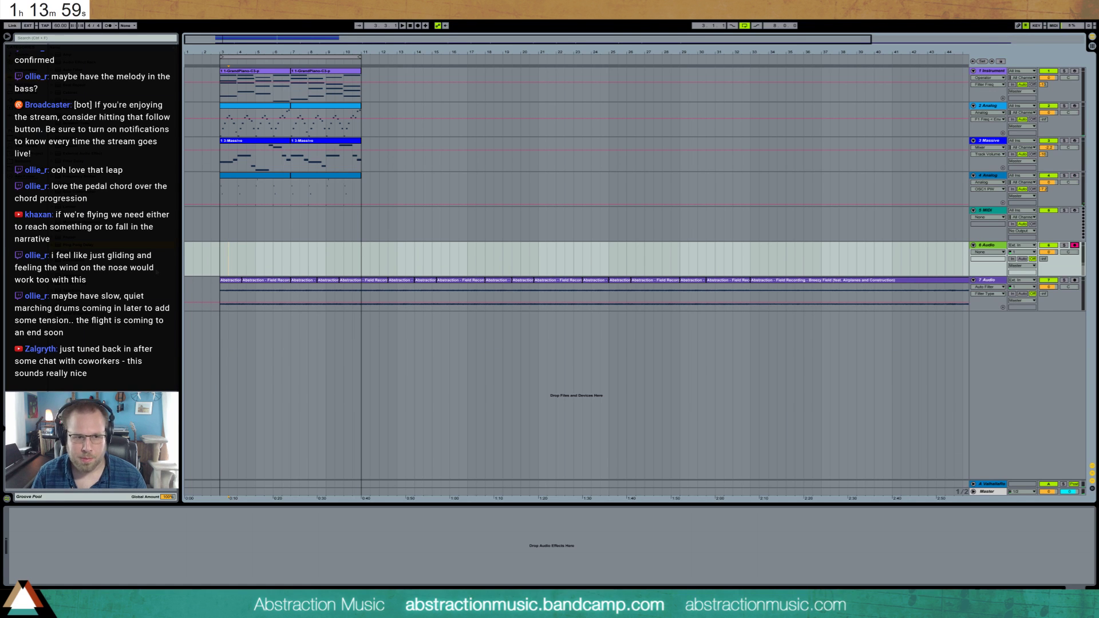
{"action": "key", "text": "space"}
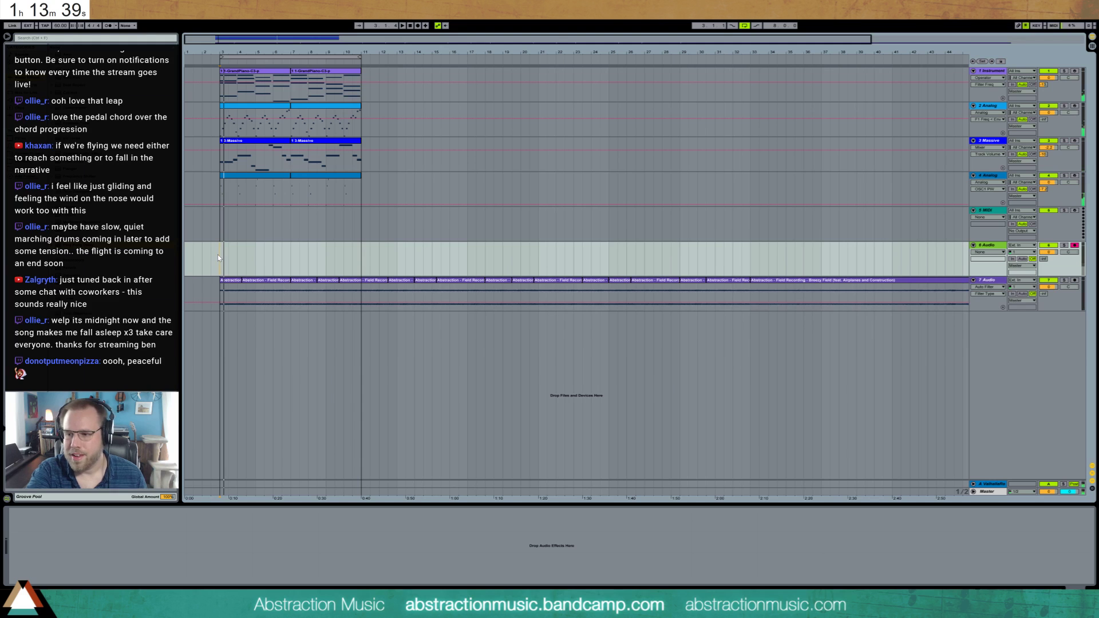
{"action": "key", "text": "F9"}
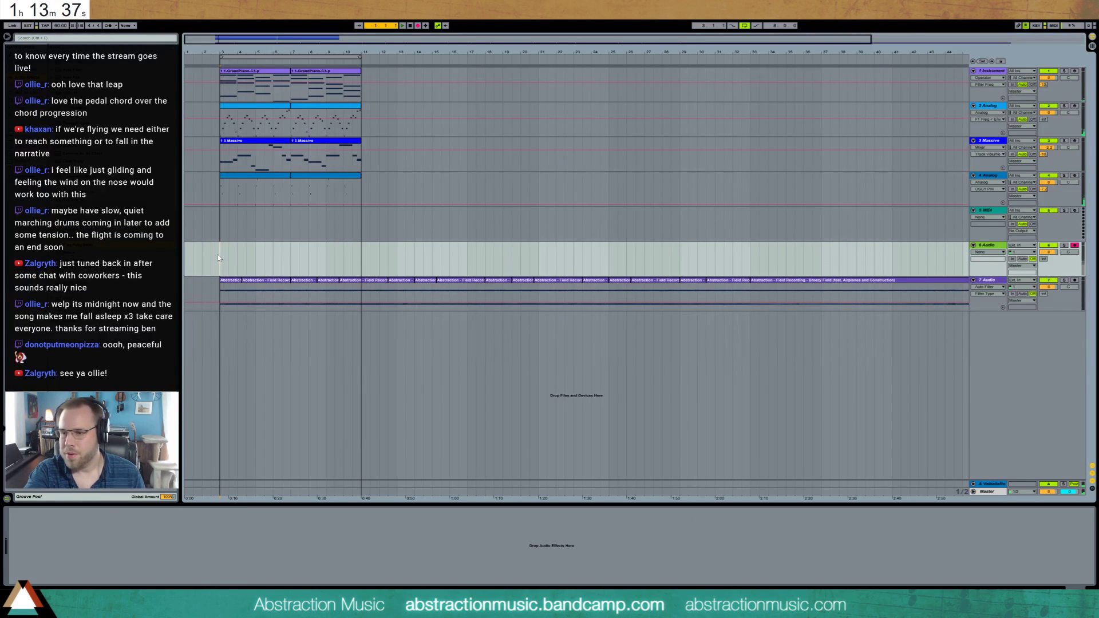
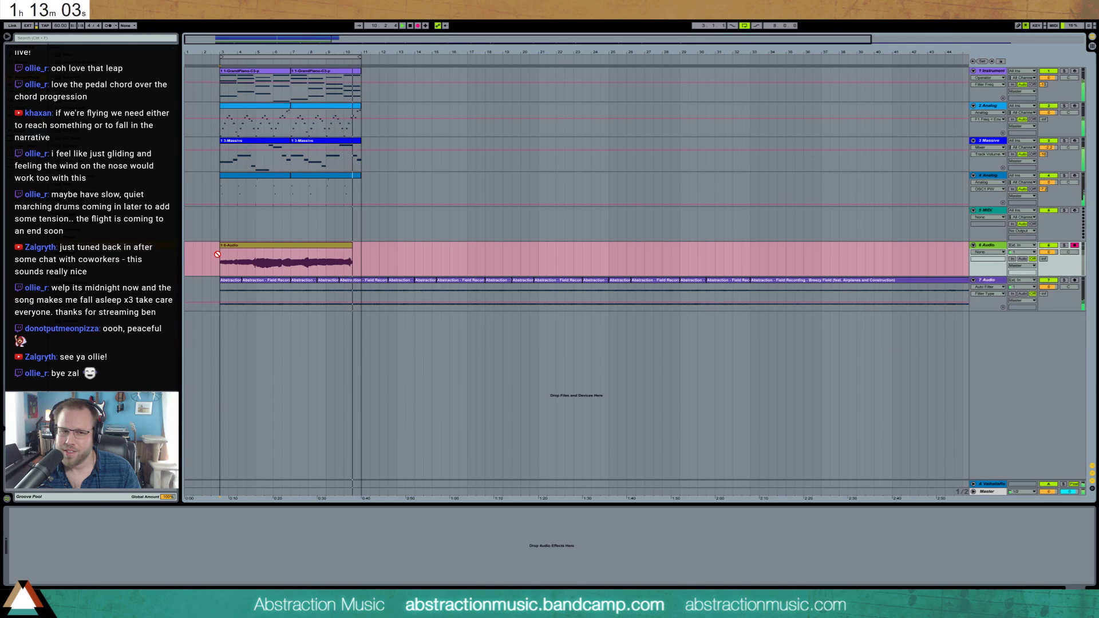
{"action": "key", "text": "space"}
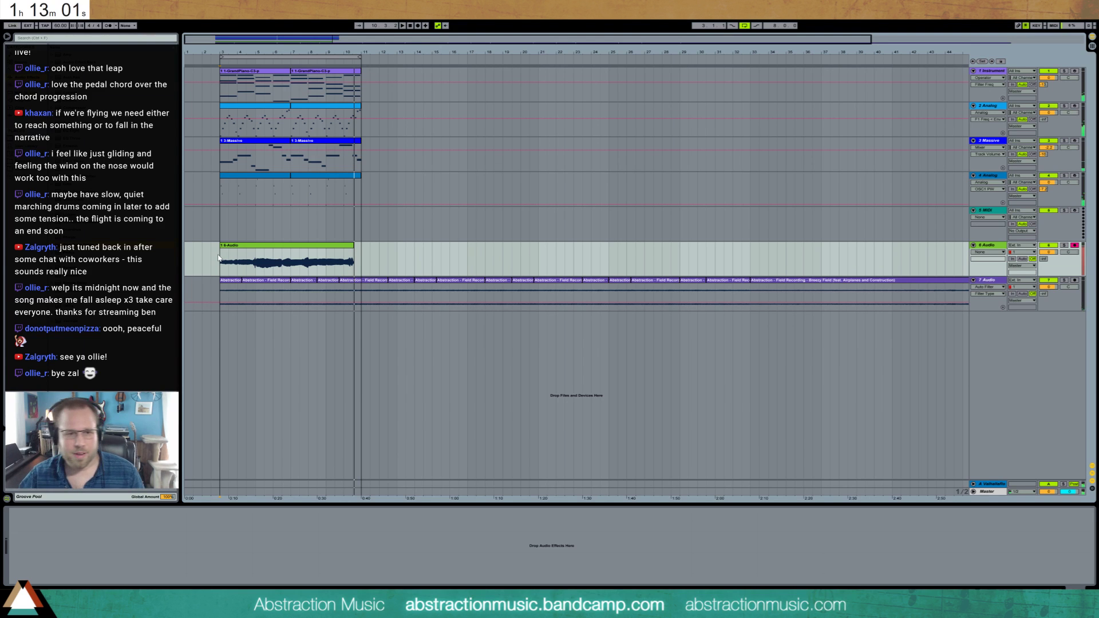
- Balance the new audio track's volume while playing back the take, and trim the recorded clip to end at bar 9
{"action": "key", "text": "space"}
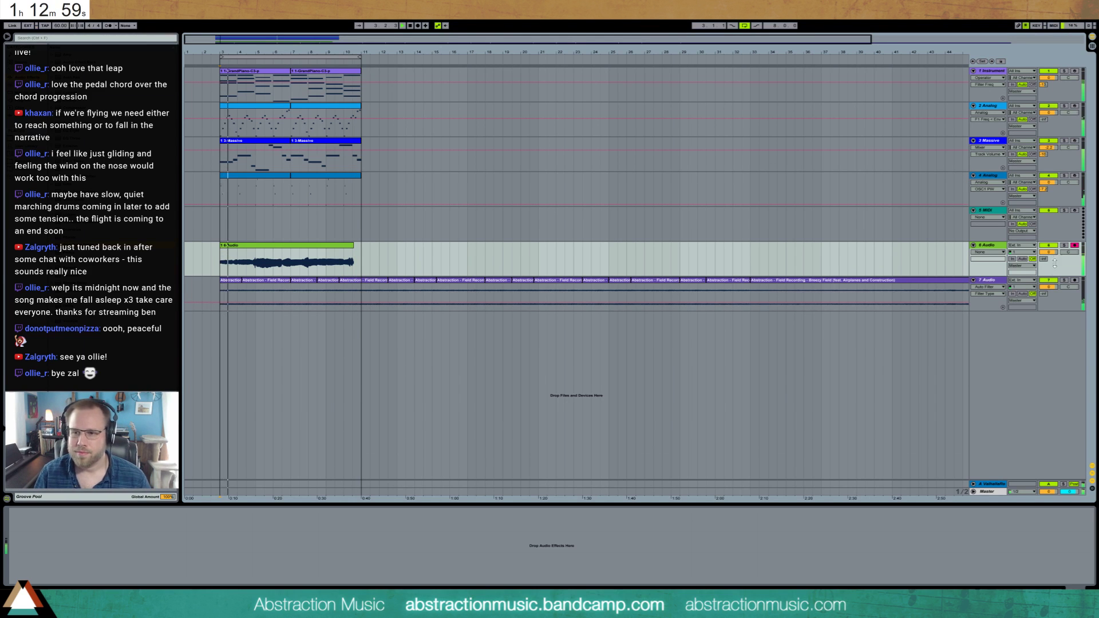
{"action": "left_click_drag", "start_coordinate": [1054, 261], "coordinate": [1054, 244]}
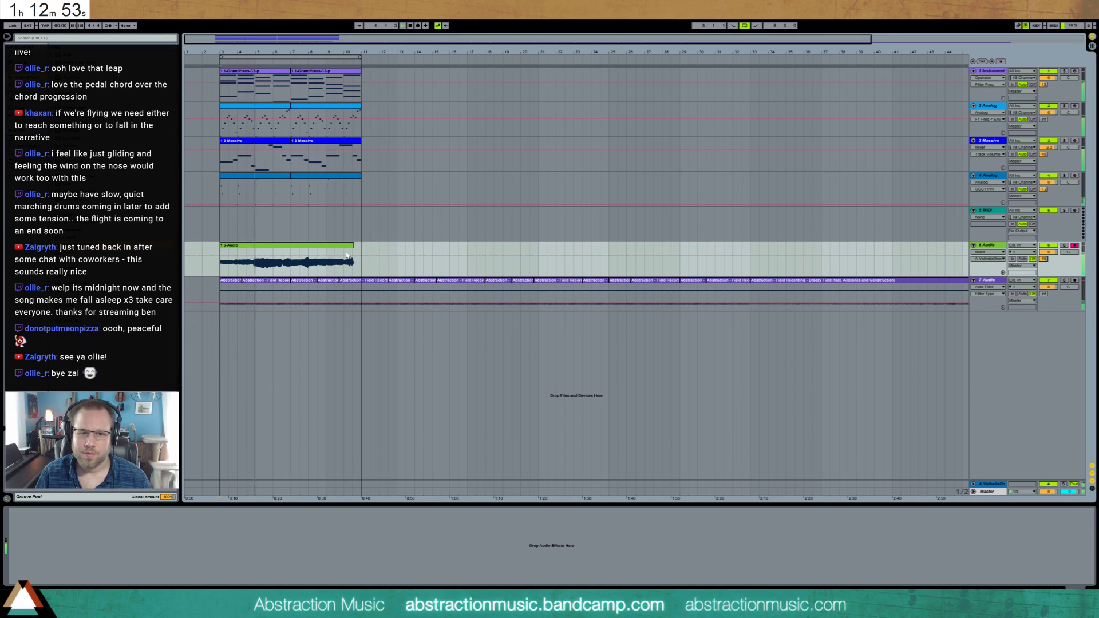
{"action": "left_click_drag", "start_coordinate": [1048, 252], "coordinate": [1049, 262]}
{"action": "left_click", "coordinate": [1043, 259]}
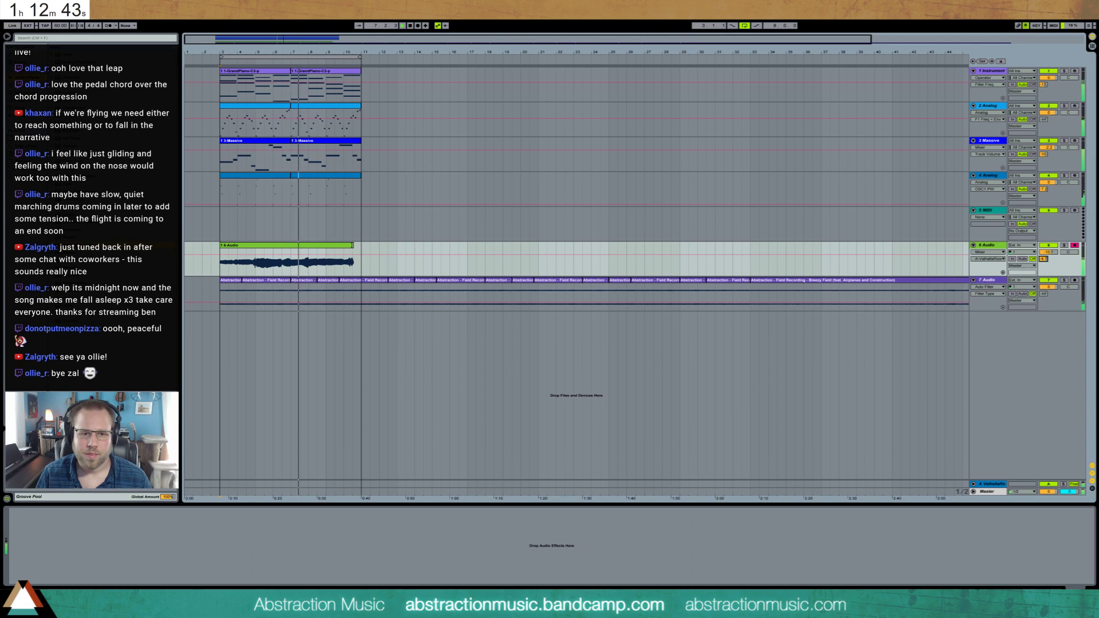
{"action": "left_click_drag", "start_coordinate": [1050, 252], "coordinate": [1050, 250]}
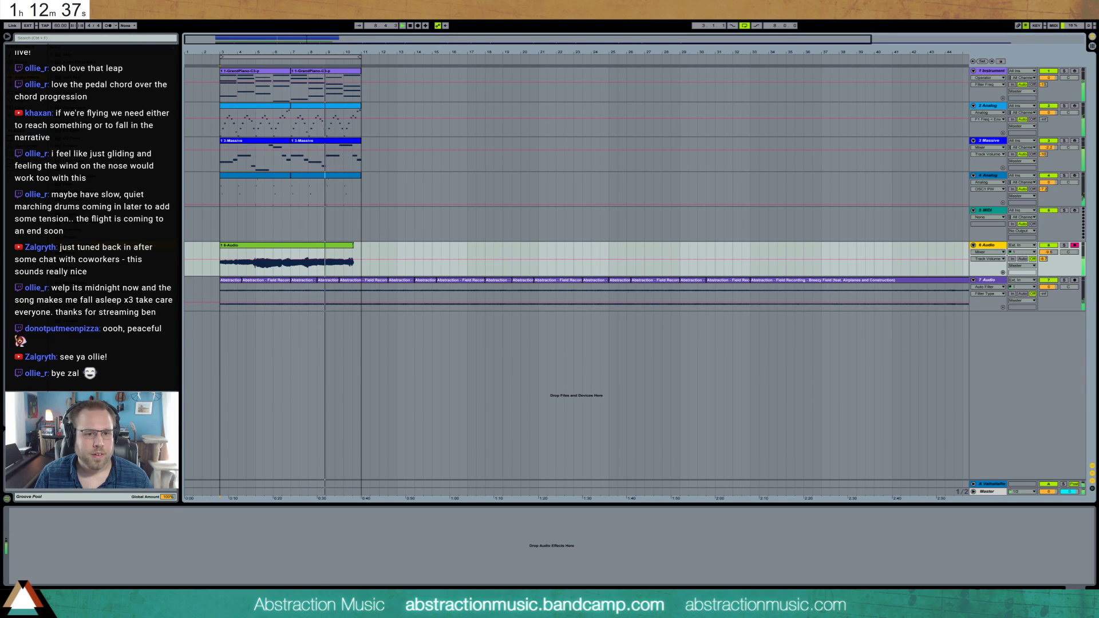
{"action": "left_click_drag", "start_coordinate": [353, 246], "coordinate": [325, 246]}
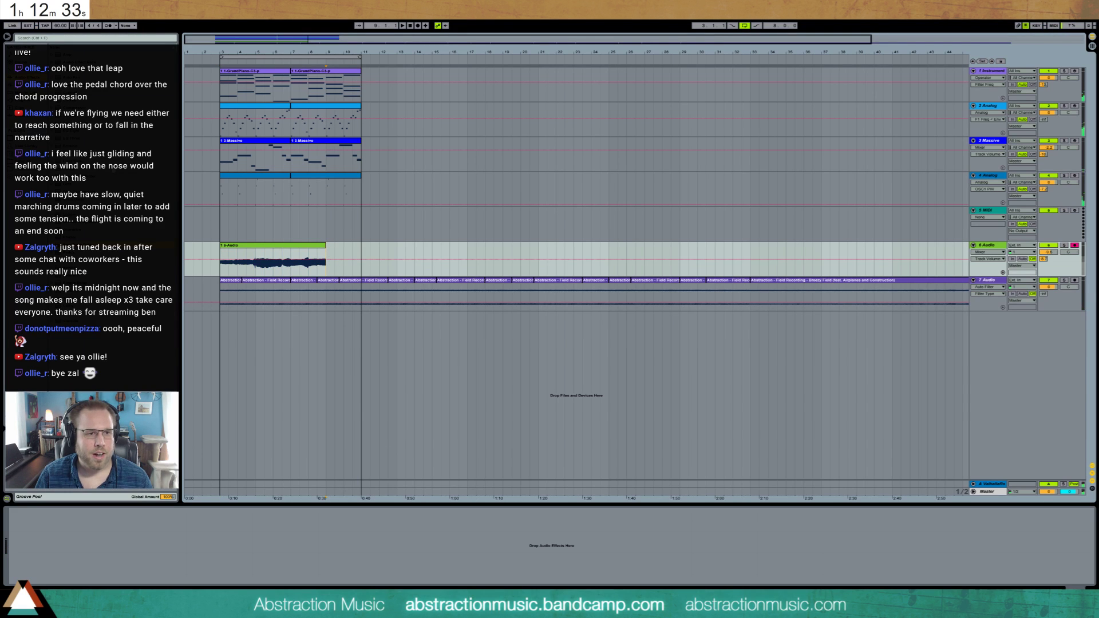
- Add a Compressor to the recorded audio track and lower the track's volume during playback
{"action": "left_click_drag", "start_coordinate": [86, 229], "coordinate": [74, 544]}
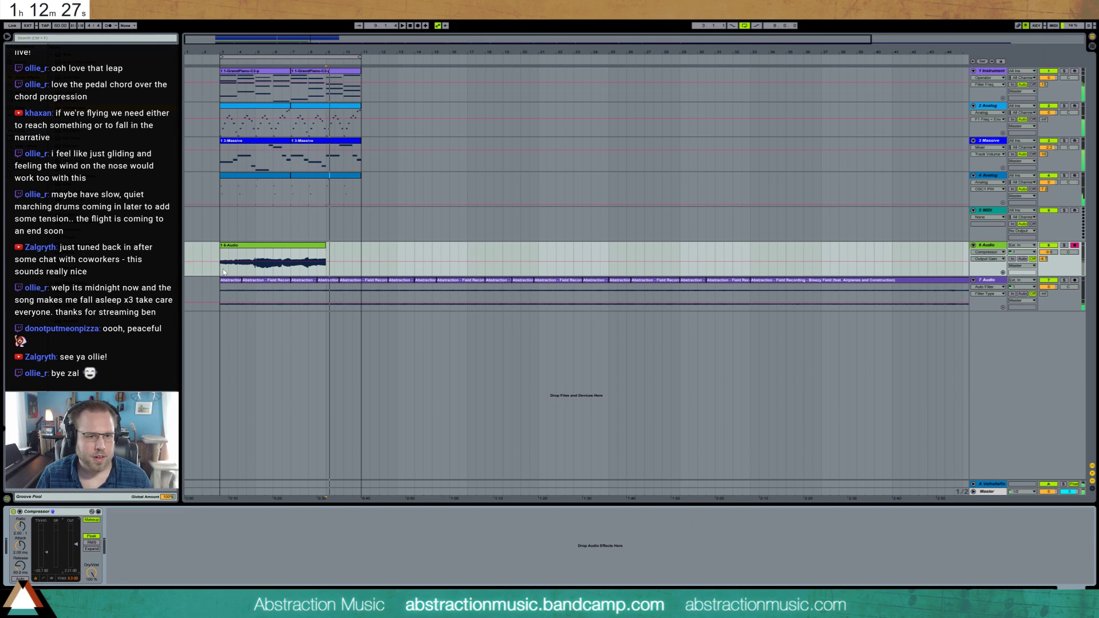
{"action": "key", "text": "space"}
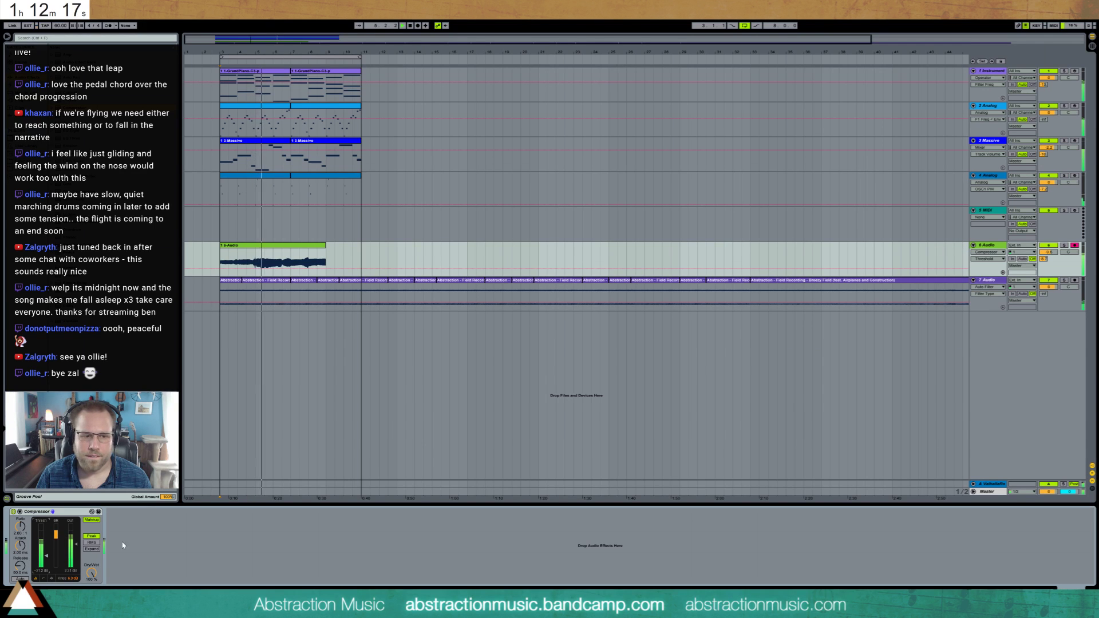
{"action": "left_click_drag", "start_coordinate": [1046, 252], "coordinate": [1047, 259]}
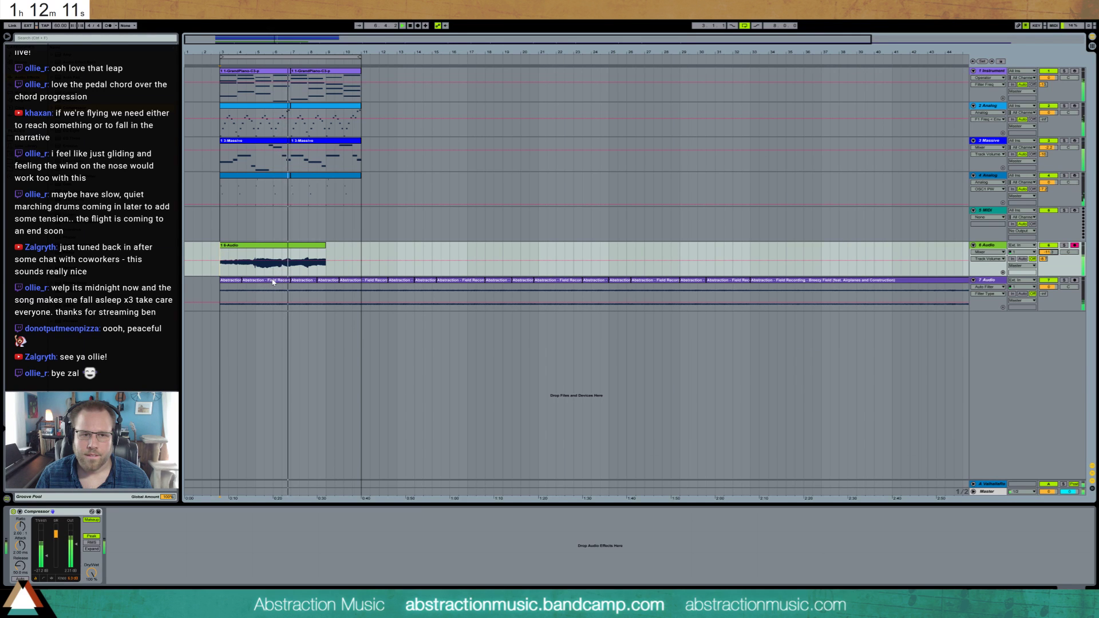
- Move the second section's GrandPiano, Analog and Massive clips together from bar 7 to bar 17
{"action": "left_click", "coordinate": [313, 71]}
{"action": "key", "text": "shift+Down"}
{"action": "key", "text": "shift+Down"}
{"action": "left_click_drag", "start_coordinate": [310, 72], "coordinate": [450, 80]}
- Duplicate the first section's GrandPiano, Analog and Massive clips to bar 7
{"action": "left_click", "coordinate": [252, 76]}
{"action": "left_click", "coordinate": [254, 142]}
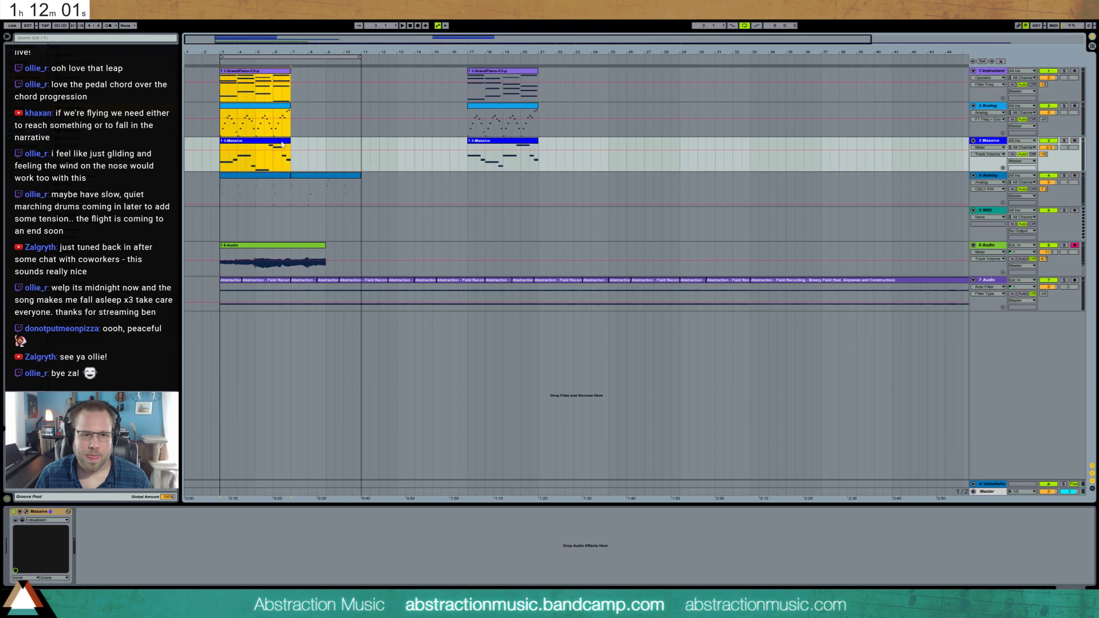
{"action": "left_click", "coordinate": [292, 145]}
{"action": "left_click_drag", "start_coordinate": [290, 143], "coordinate": [221, 75]}
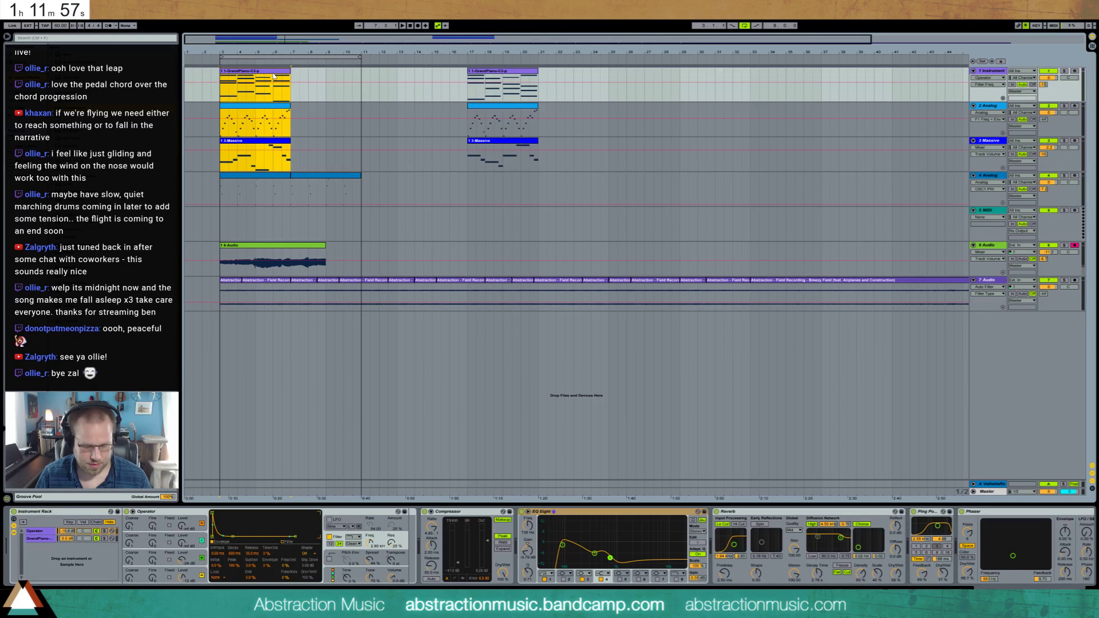
{"action": "key", "text": "ctrl+d"}
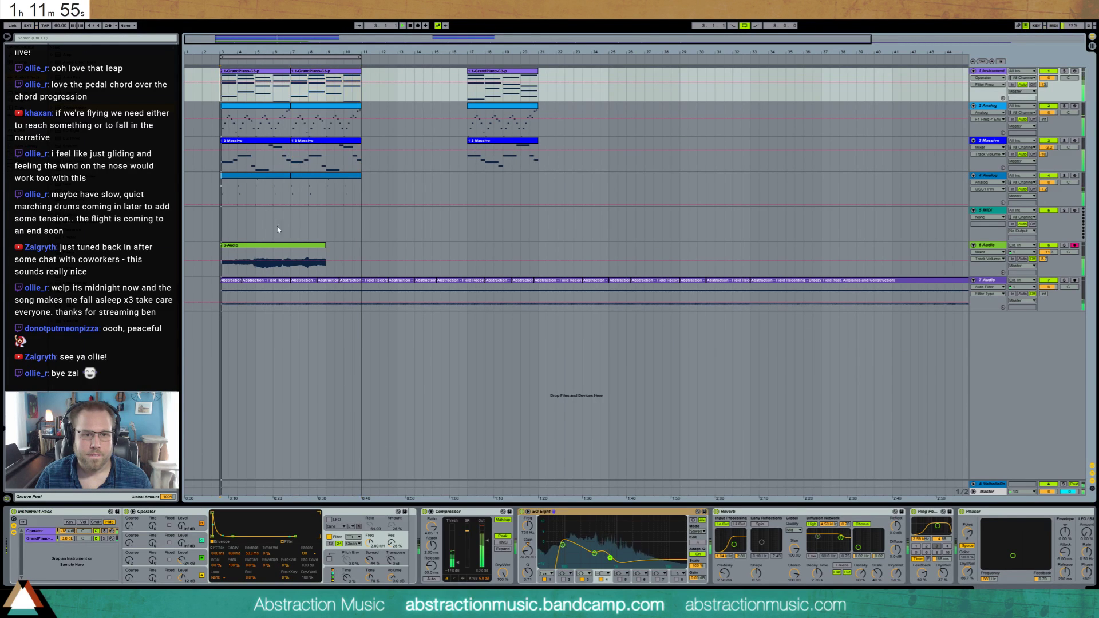
- Record a replacement ending on the recorded audio track from bar 9 to bar 11
{"action": "left_click", "coordinate": [290, 255]}
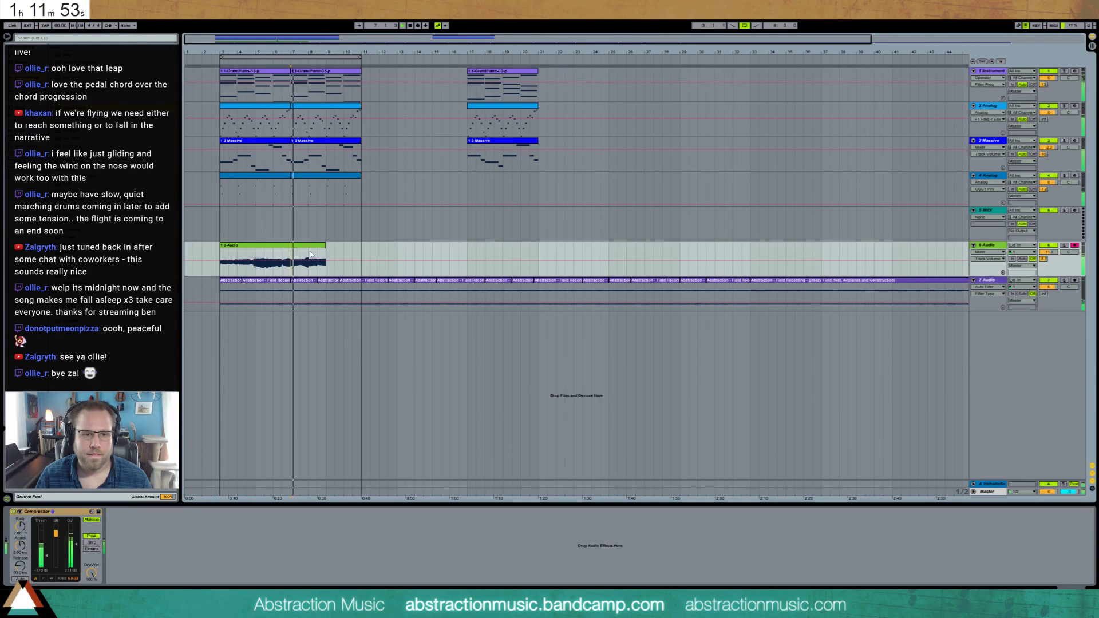
{"action": "left_click", "coordinate": [310, 254]}
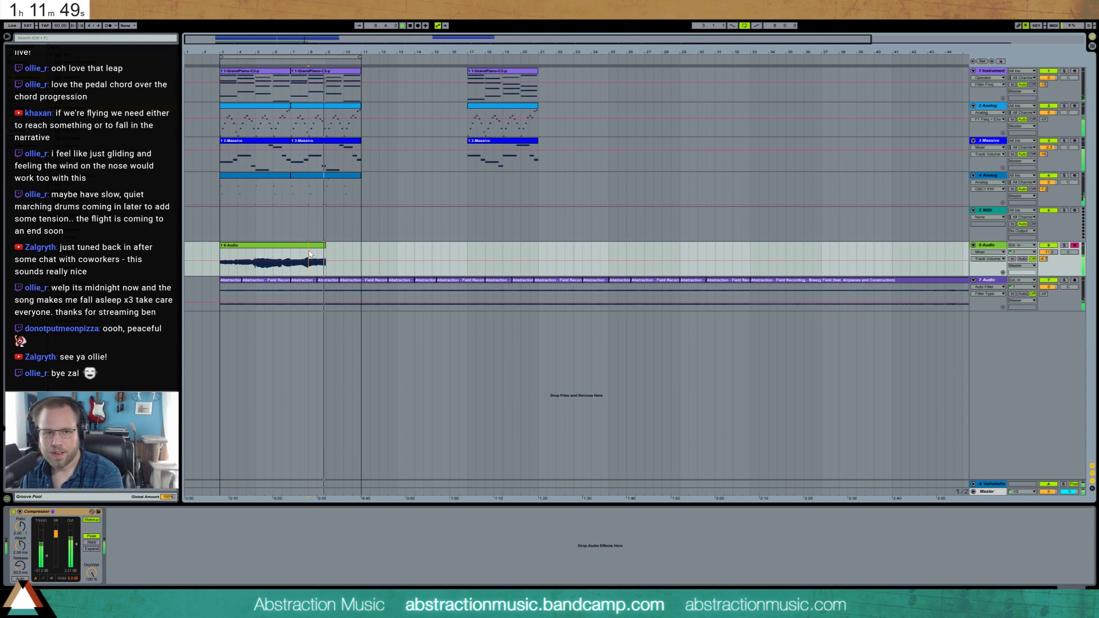
{"action": "key", "text": "F9"}
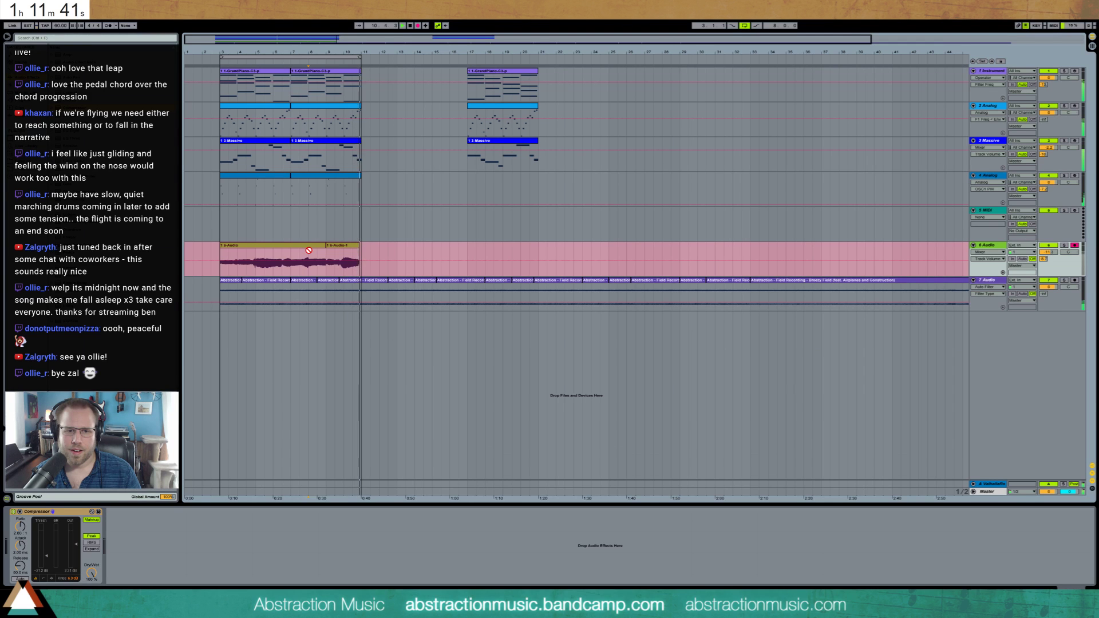
{"action": "key", "text": "space"}
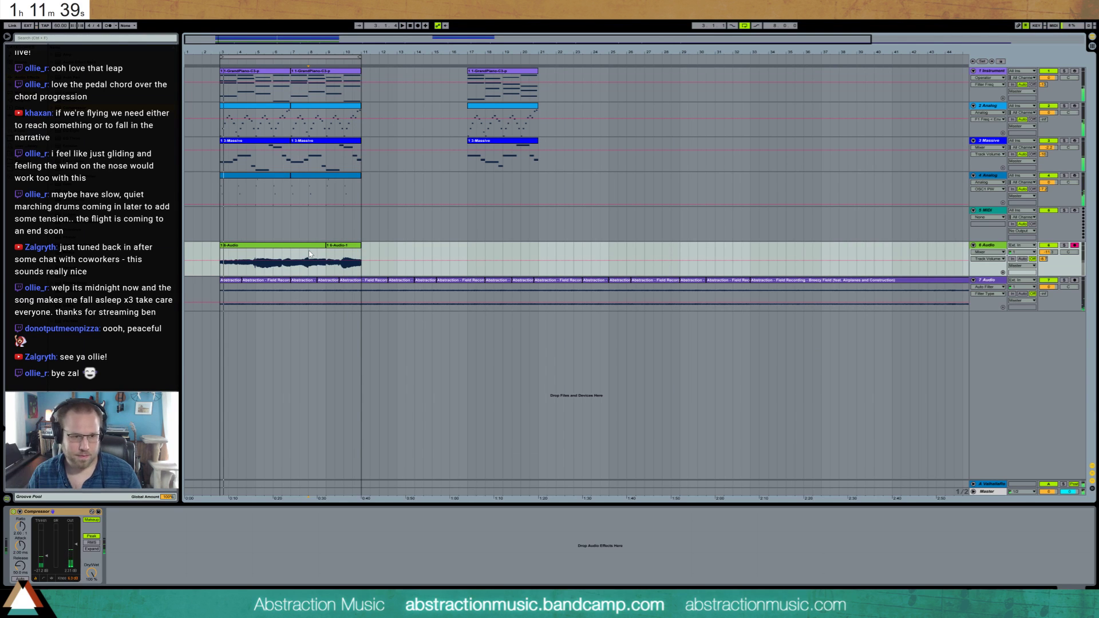
- Record the ending again on the same audio track, from about bar 8.3 to bar 11
{"action": "left_click", "coordinate": [309, 253]}
{"action": "key", "text": "space"}
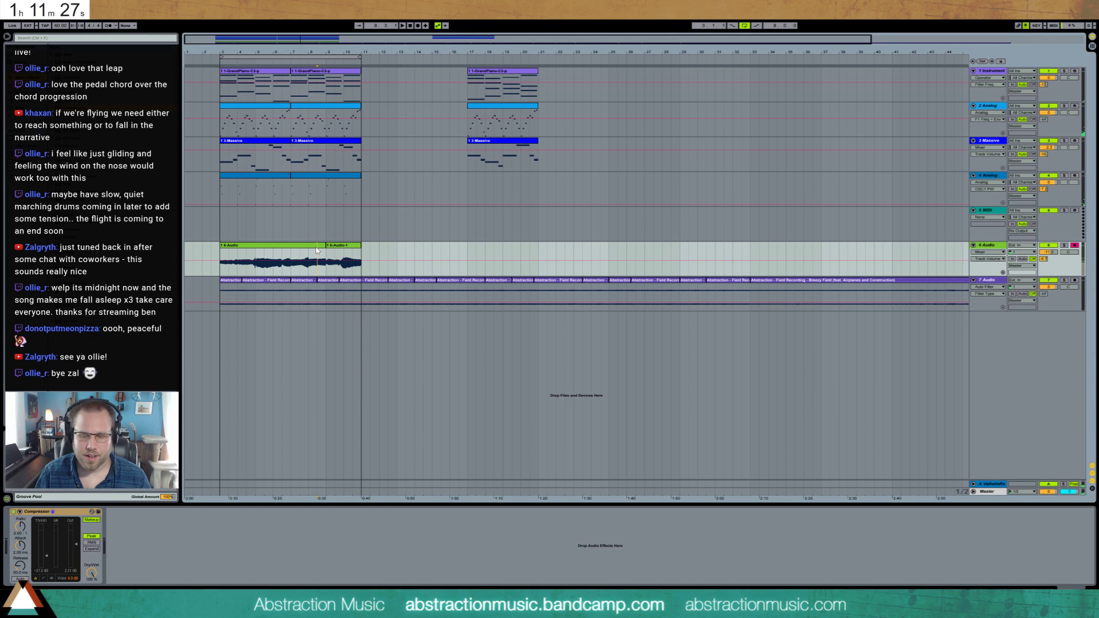
{"action": "key", "text": "space"}
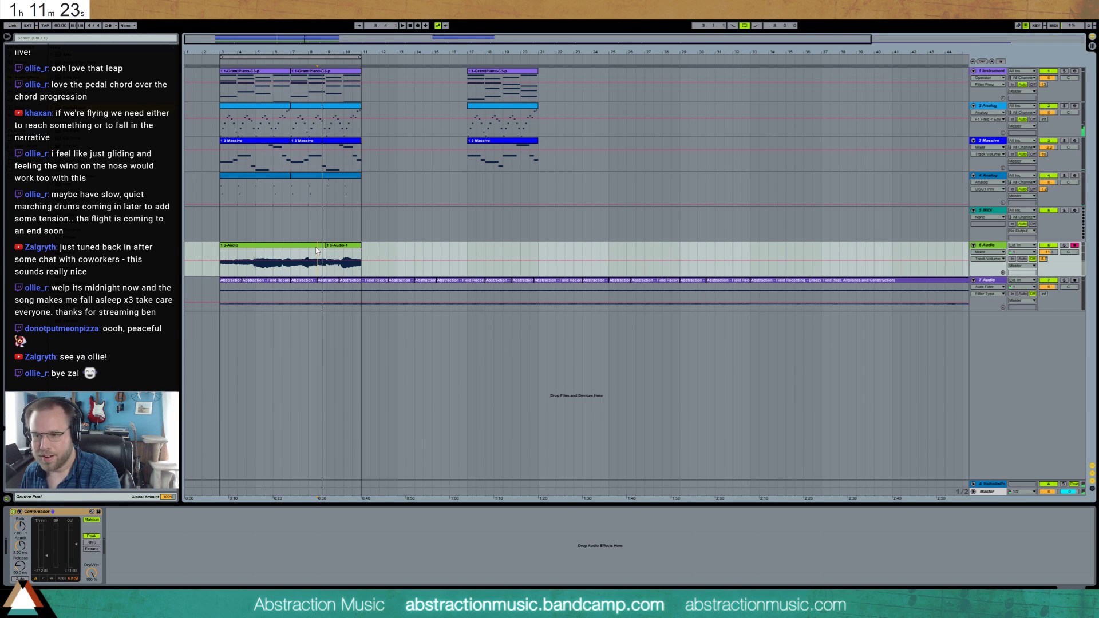
{"action": "key", "text": "F9"}
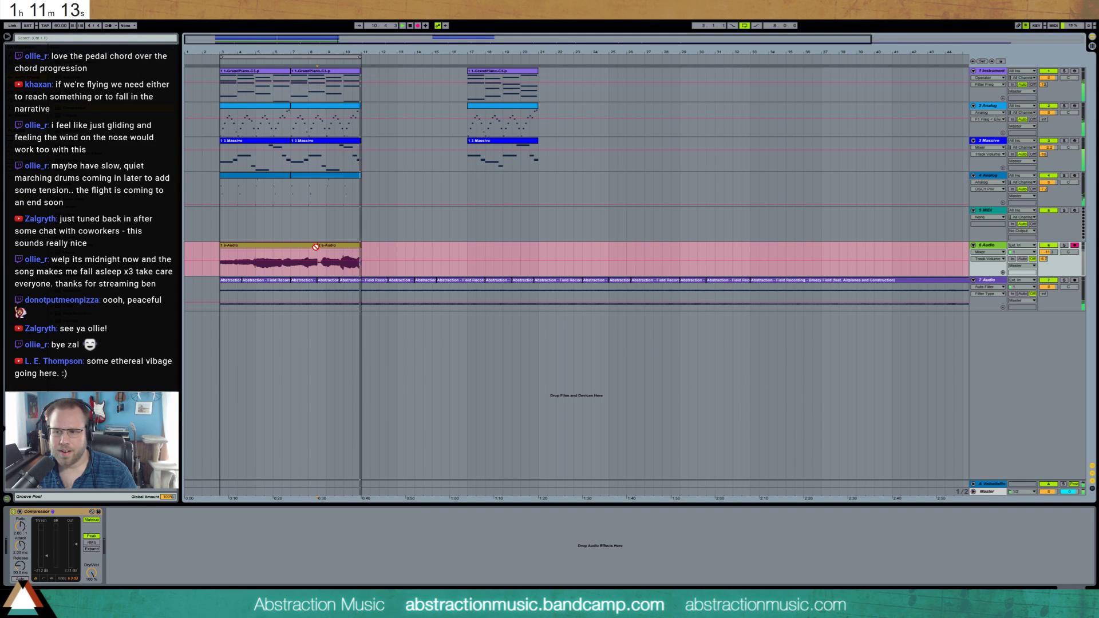
{"action": "key", "text": "space"}
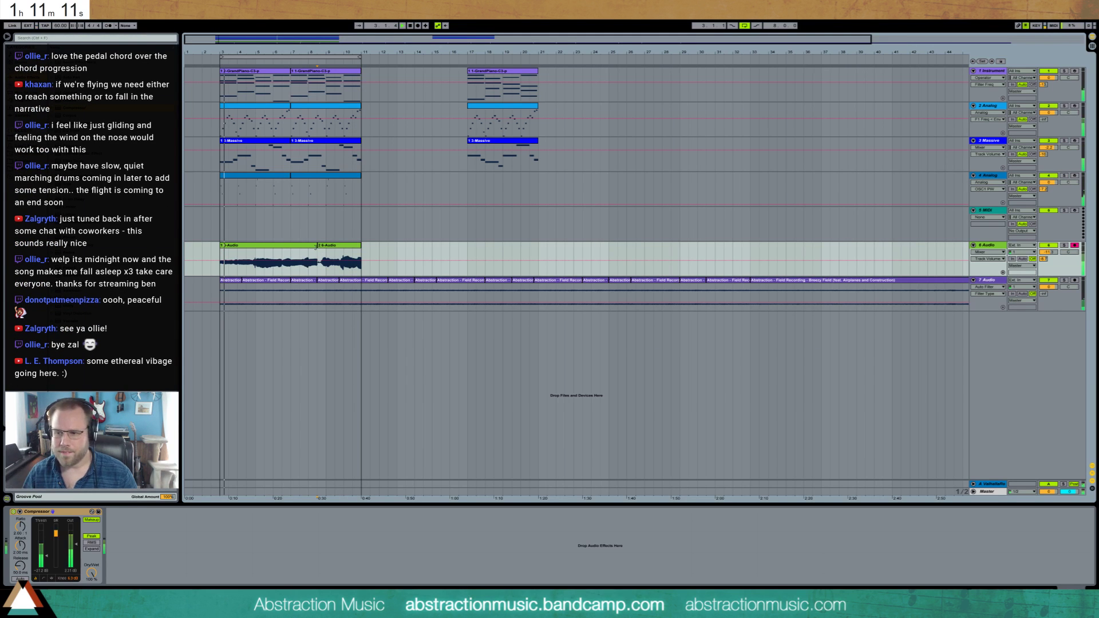
- Crossfade the two recorded clips around bar 8.4 and move the start of the crossfade slightly later
{"action": "key", "text": "space"}
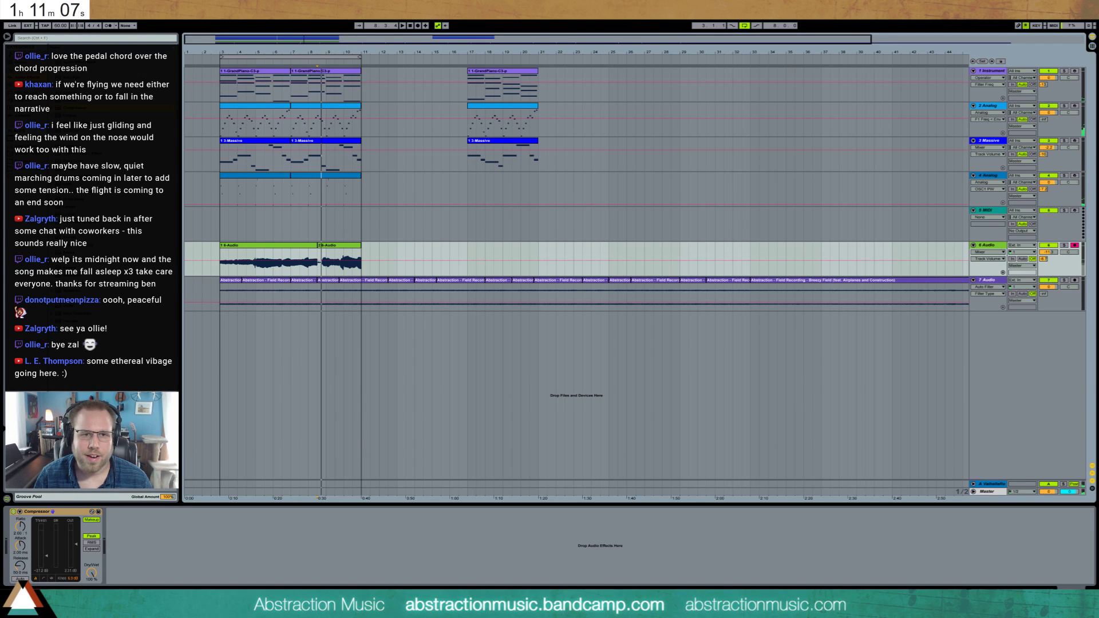
{"action": "key", "text": "plus"}
{"action": "key", "text": "plus"}
{"action": "key", "text": "plus"}
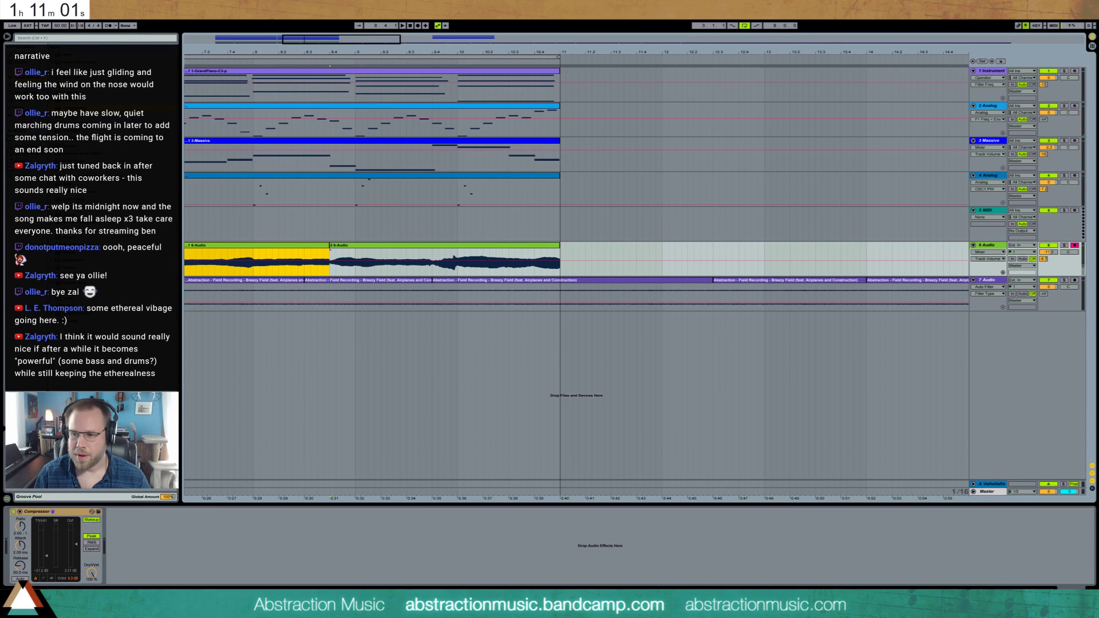
{"action": "left_click", "coordinate": [330, 250]}
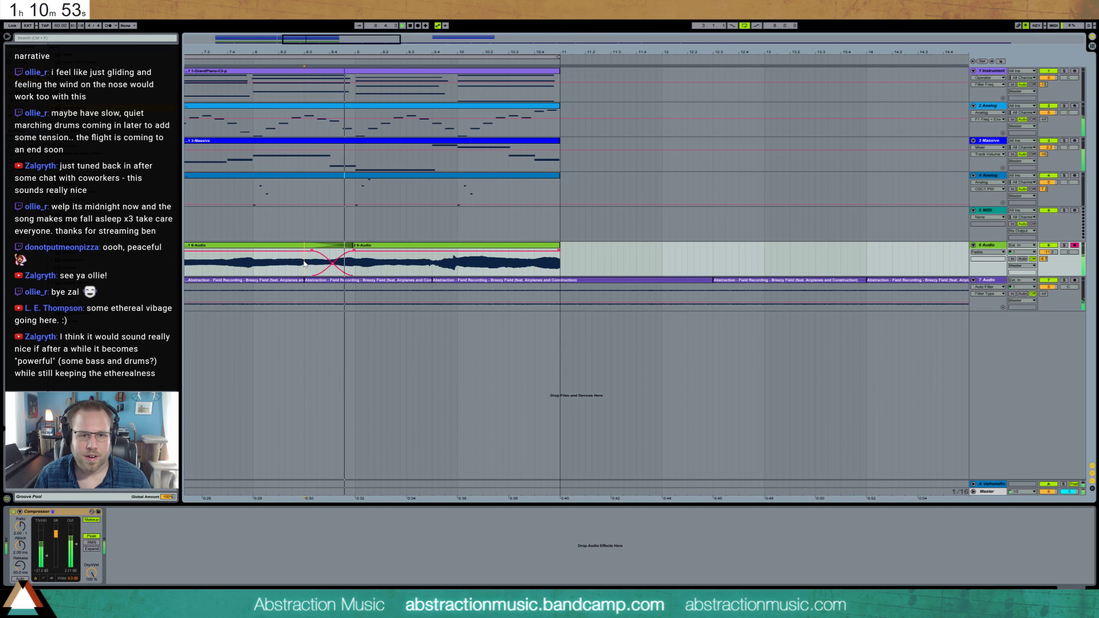
{"action": "left_click_drag", "start_coordinate": [312, 250], "coordinate": [316, 252]}
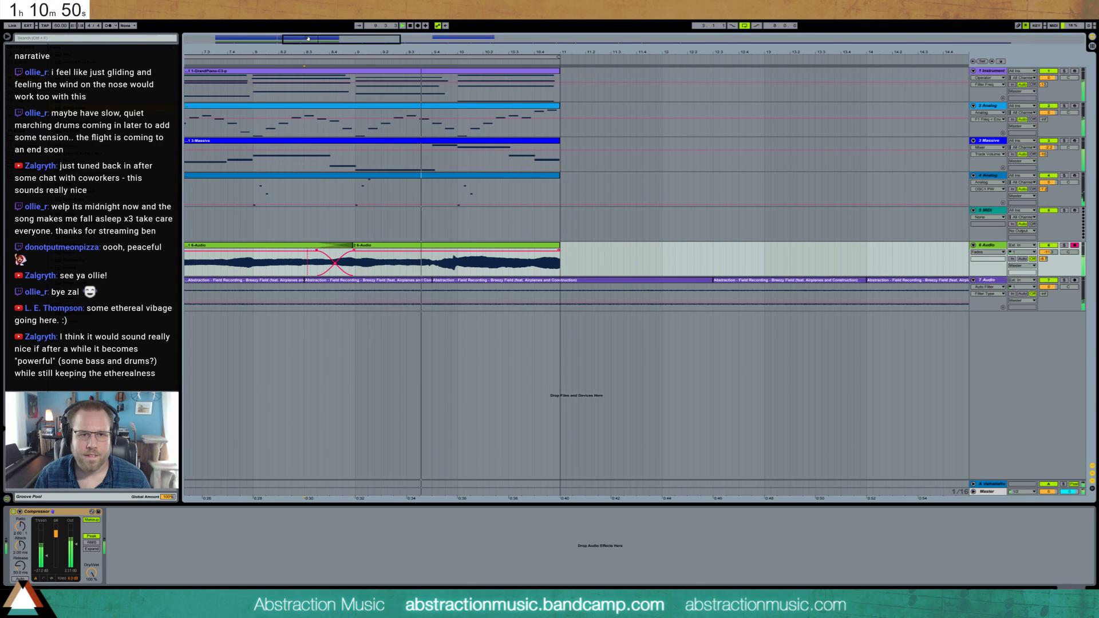
- Lower the recorded audio track's volume slightly and give its second clip a short fade-out at bar 11
{"action": "left_click_drag", "start_coordinate": [308, 39], "coordinate": [308, 47]}
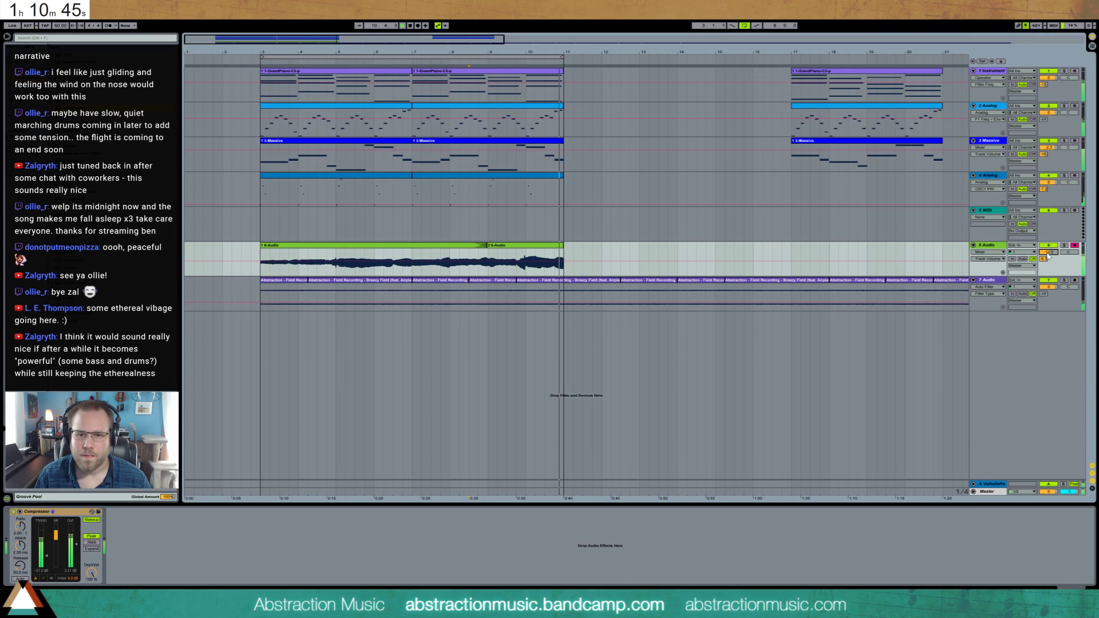
{"action": "left_click_drag", "start_coordinate": [1047, 252], "coordinate": [1048, 257]}
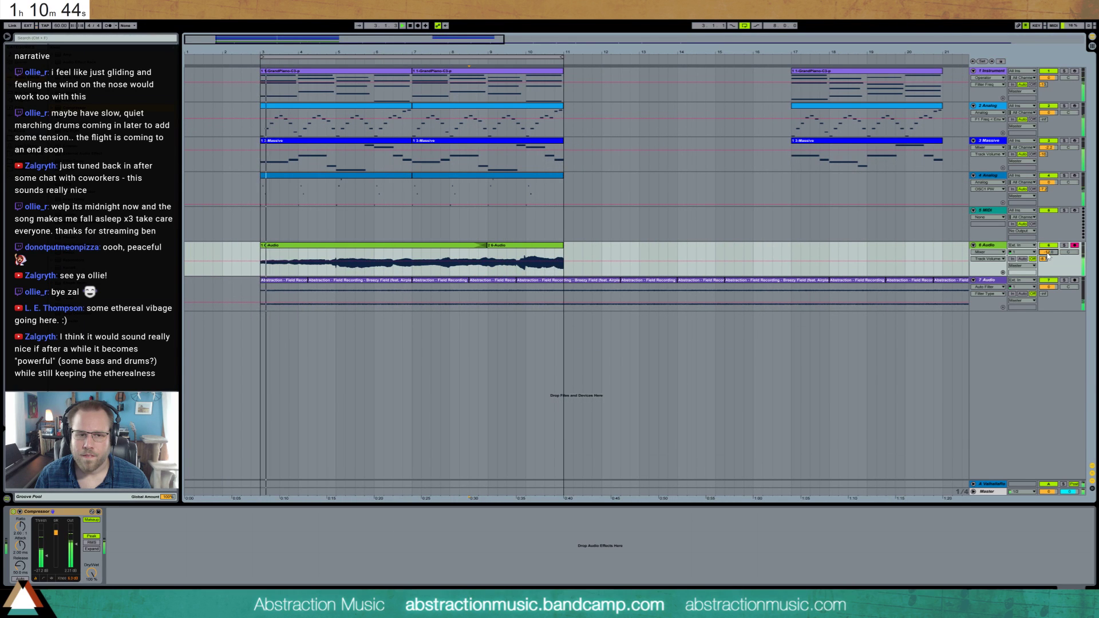
{"action": "left_click", "coordinate": [561, 253]}
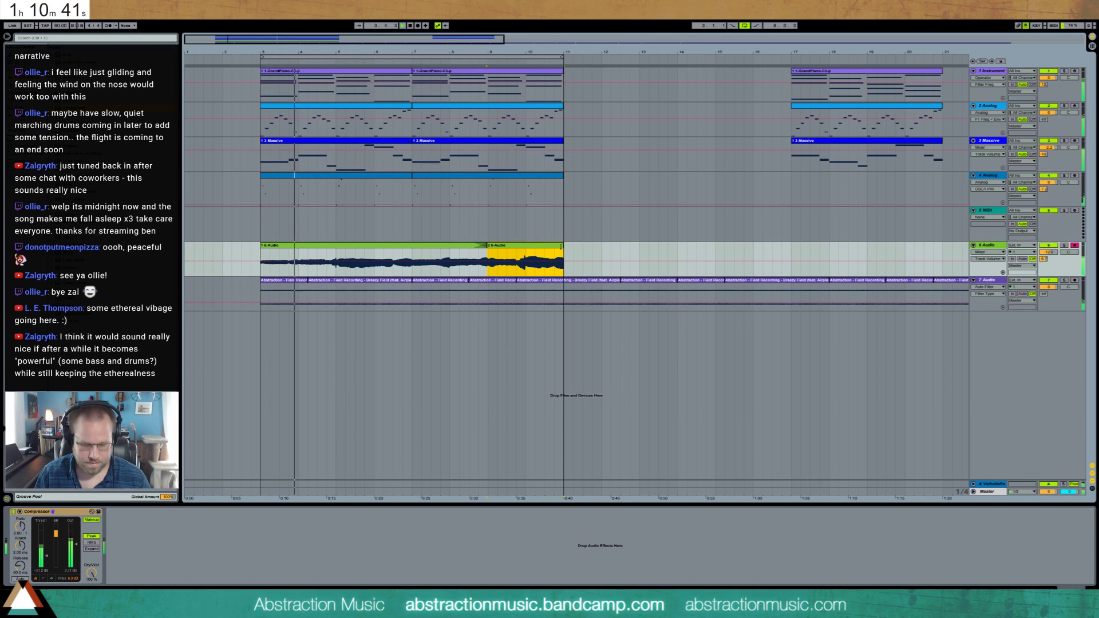
{"action": "left_click", "coordinate": [566, 253]}
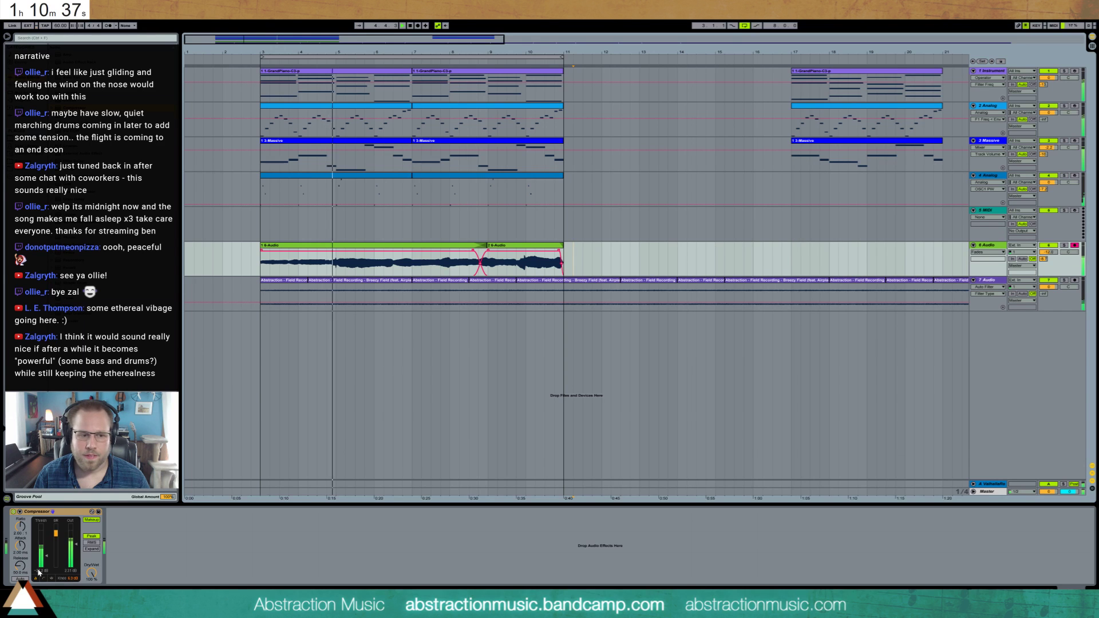
- Raise the Compressor's ratio and lower its threshold on the recorded audio track
{"action": "left_click_drag", "start_coordinate": [21, 530], "coordinate": [21, 498]}
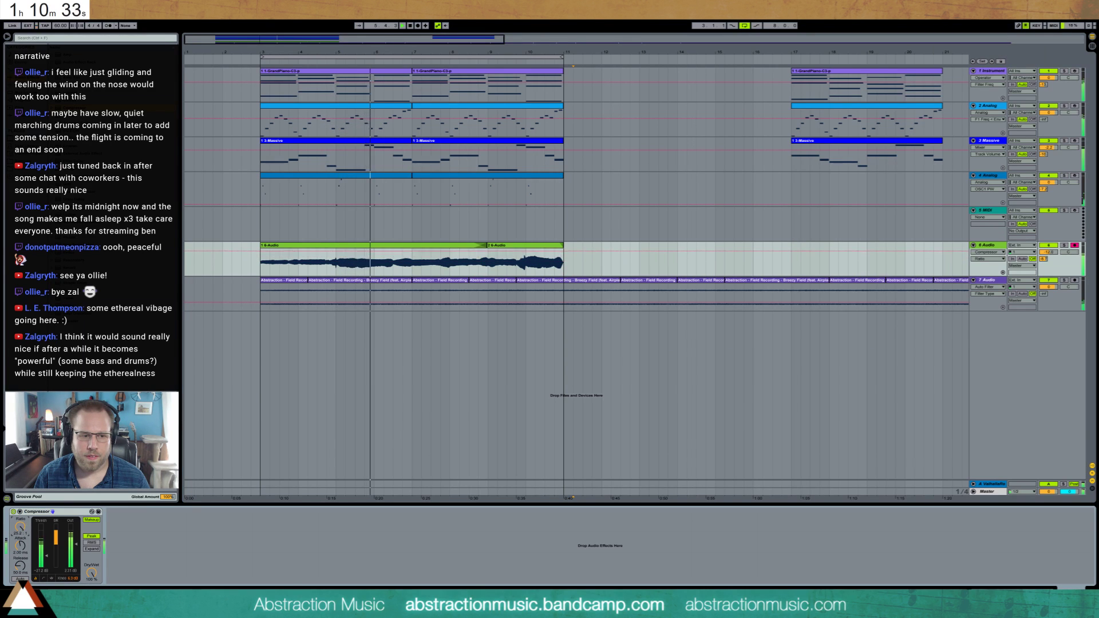
{"action": "left_click_drag", "start_coordinate": [43, 557], "coordinate": [57, 553]}
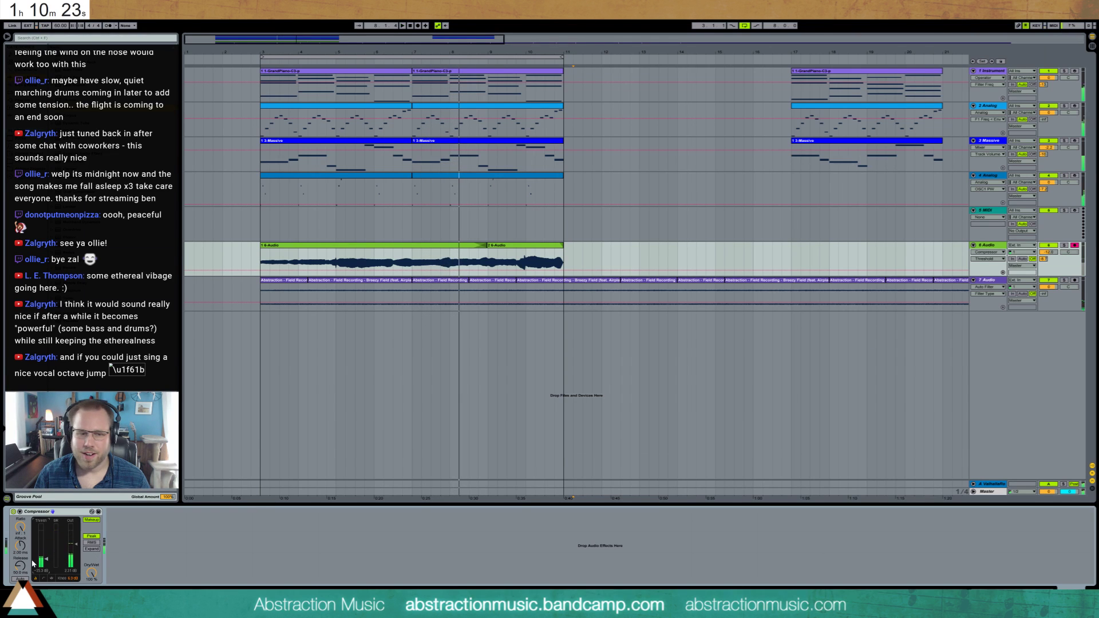
{"action": "left_click", "coordinate": [70, 549]}
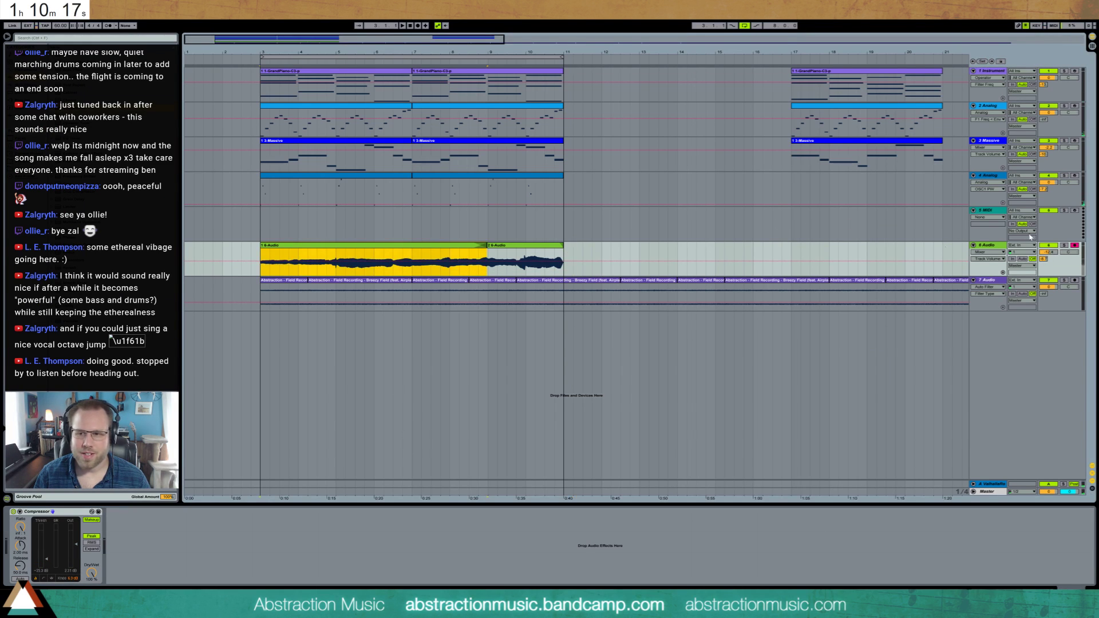
- Duplicate the recorded audio track, transpose both copied clips and play the loop from bar 3
{"action": "left_click", "coordinate": [993, 247]}
{"action": "key", "text": "ctrl+d"}
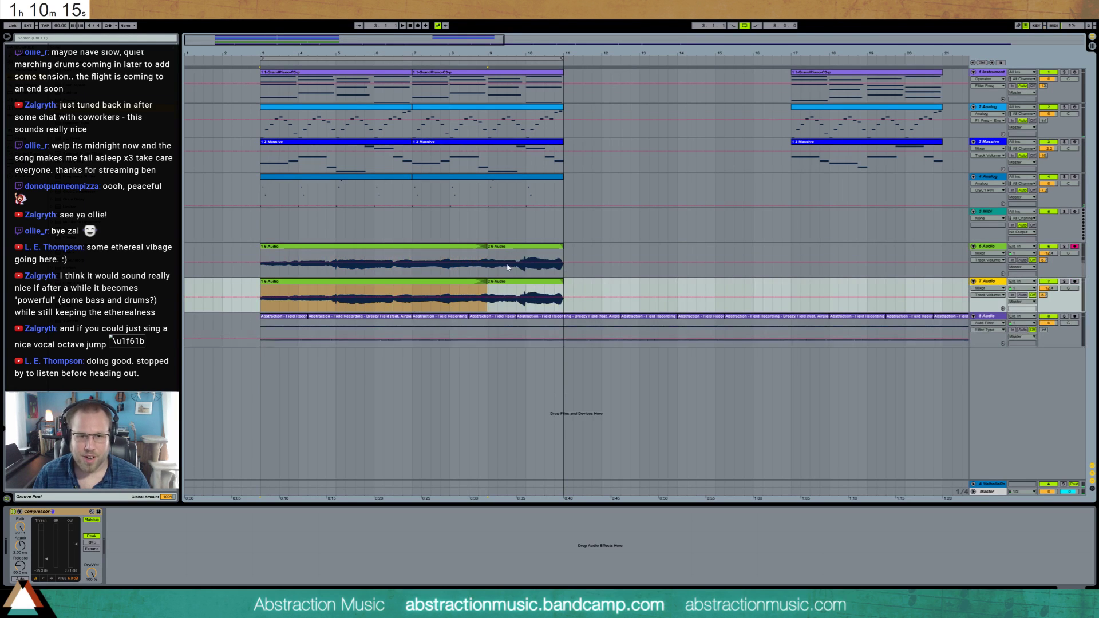
{"action": "left_click", "coordinate": [504, 281]}
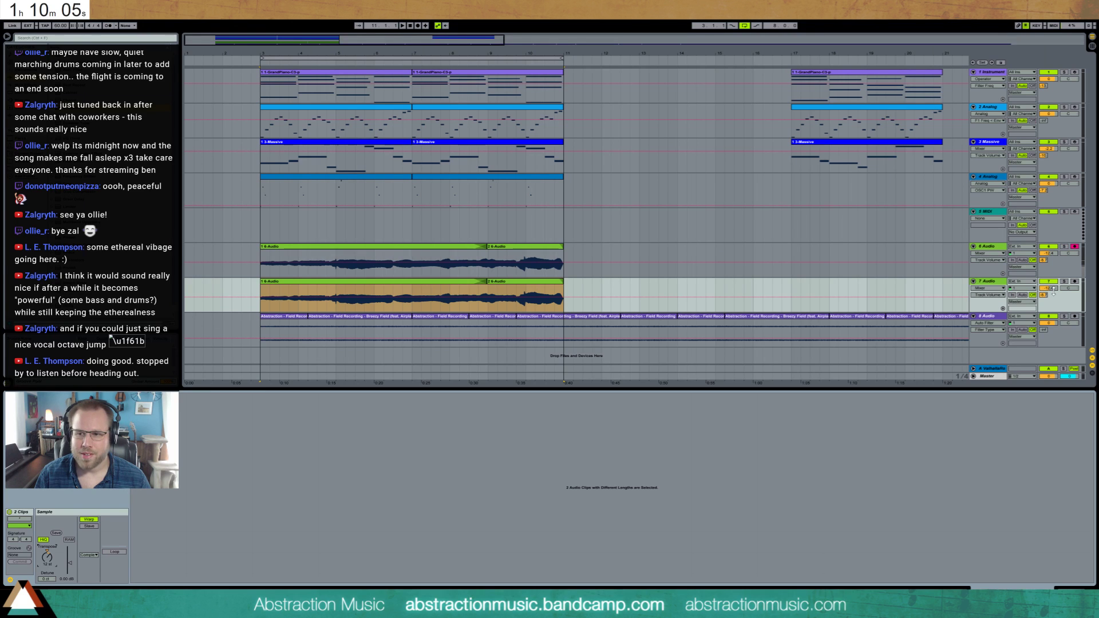
{"action": "key", "text": "space"}
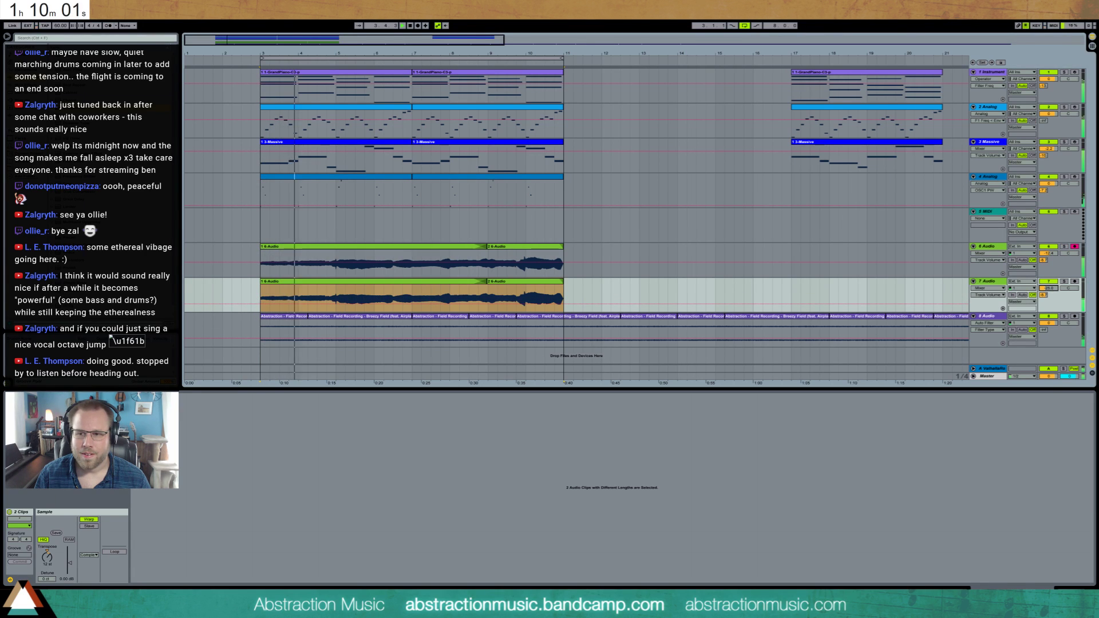
{"action": "key", "text": "shift+Tab"}
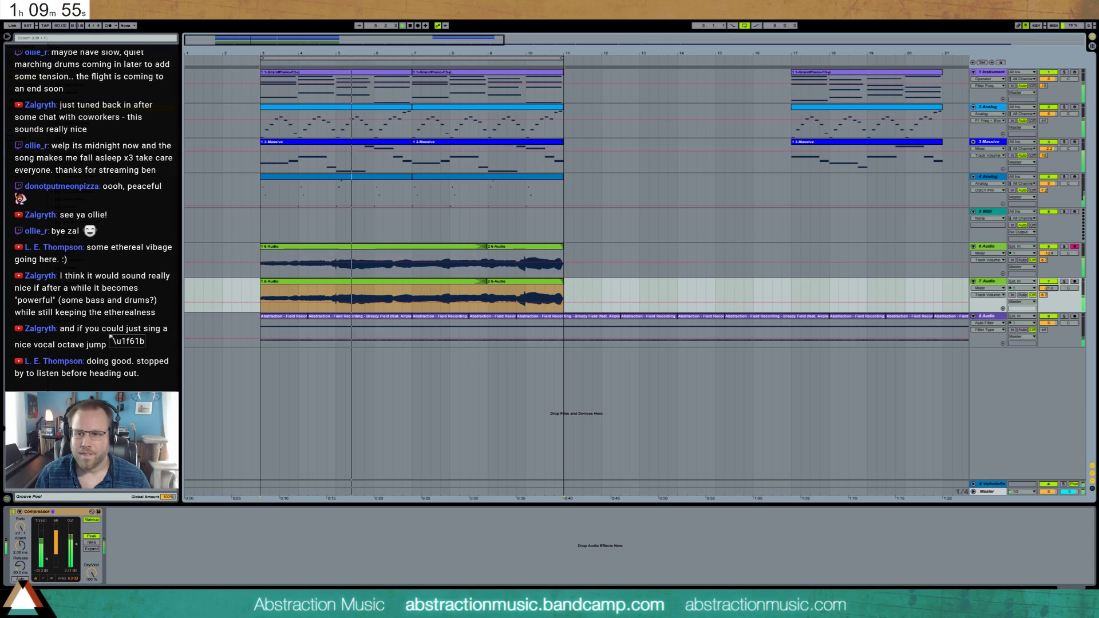
- Group the original and duplicated audio tracks and move the Compressor onto the group
{"action": "left_click", "coordinate": [996, 260]}
{"action": "left_click", "coordinate": [988, 286], "text": "shift"}
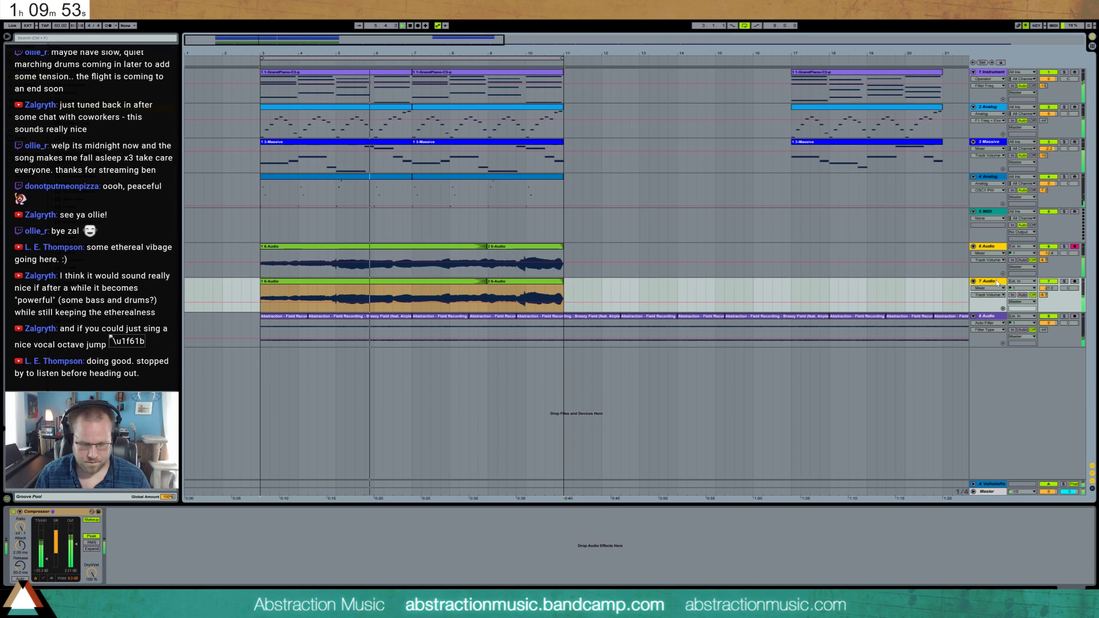
{"action": "key", "text": "ctrl+g"}
{"action": "left_click", "coordinate": [581, 281]}
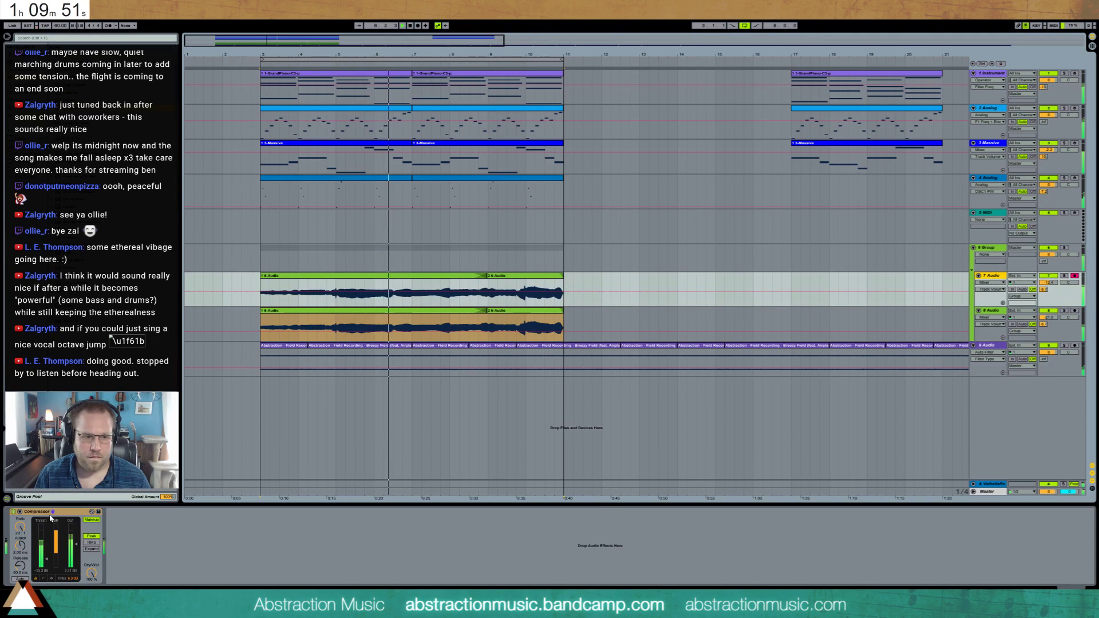
{"action": "left_click", "coordinate": [1032, 264]}
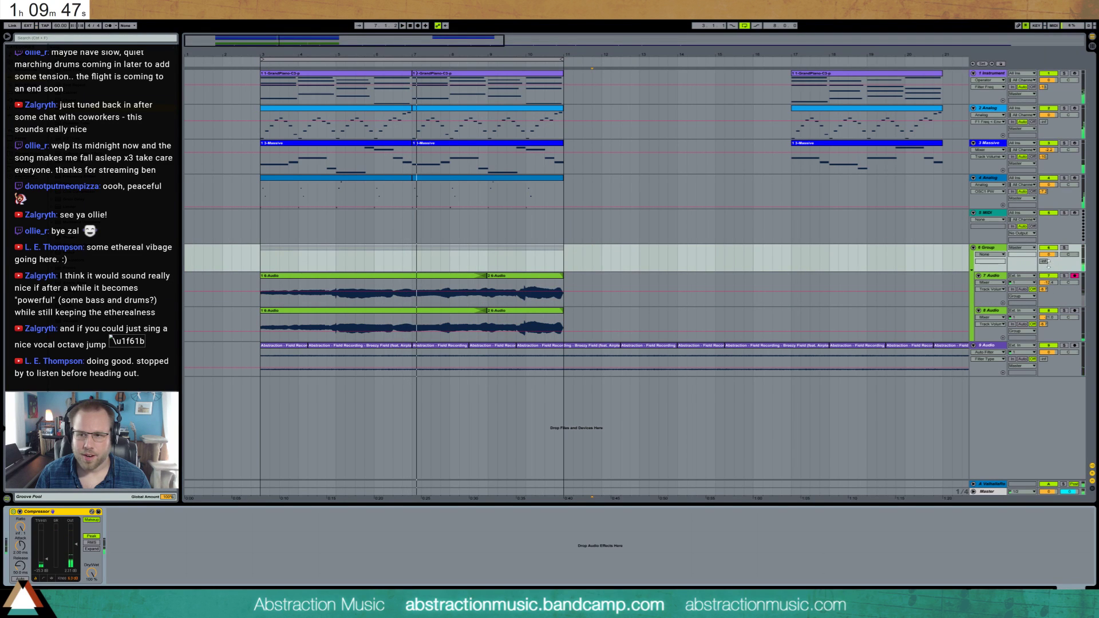
- Raise the group's send to the Valhalla reverb return and adjust the group's volume
{"action": "left_click_drag", "start_coordinate": [1045, 262], "coordinate": [1044, 246]}
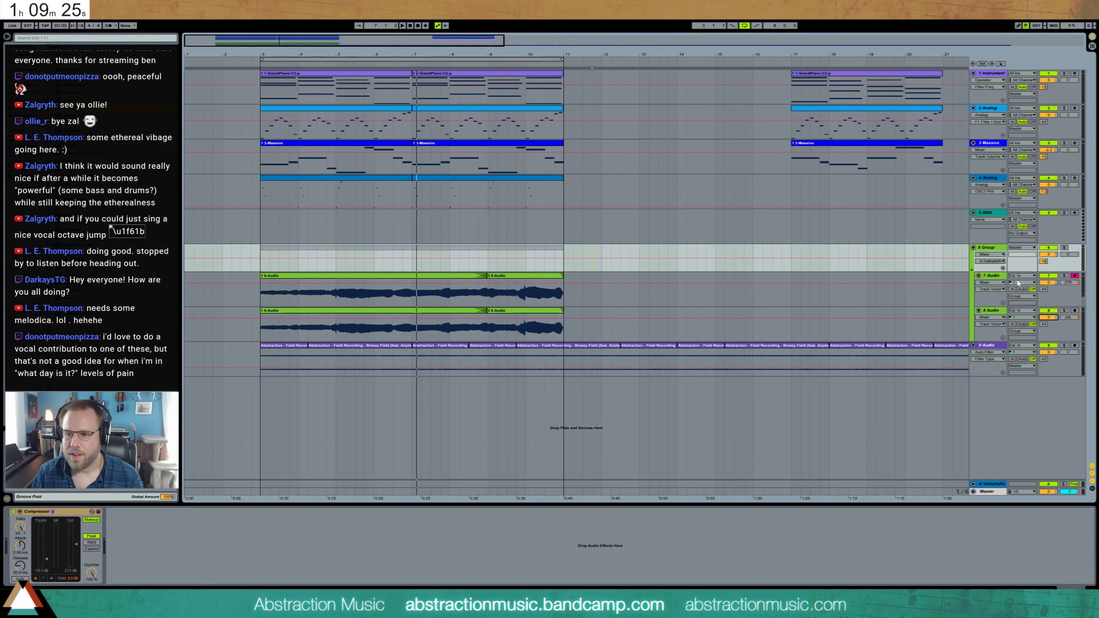
{"action": "left_click_drag", "start_coordinate": [1053, 259], "coordinate": [1053, 280]}
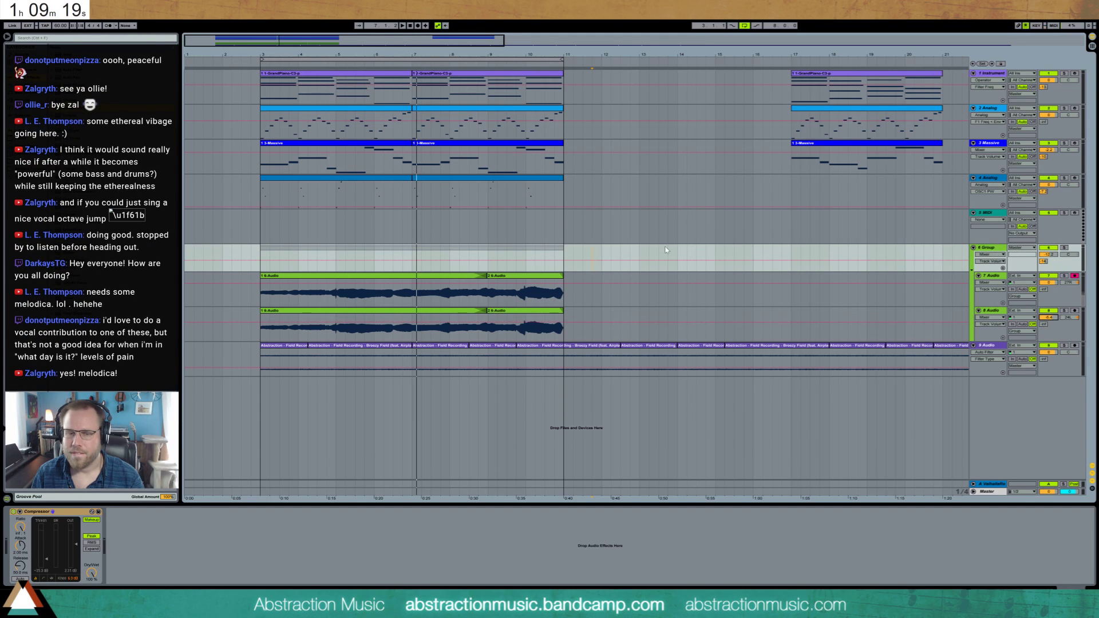
- Play from bar 3, lower the group Compressor's threshold slightly and adjust the panning of the two grouped tracks
{"action": "left_click", "coordinate": [263, 294]}
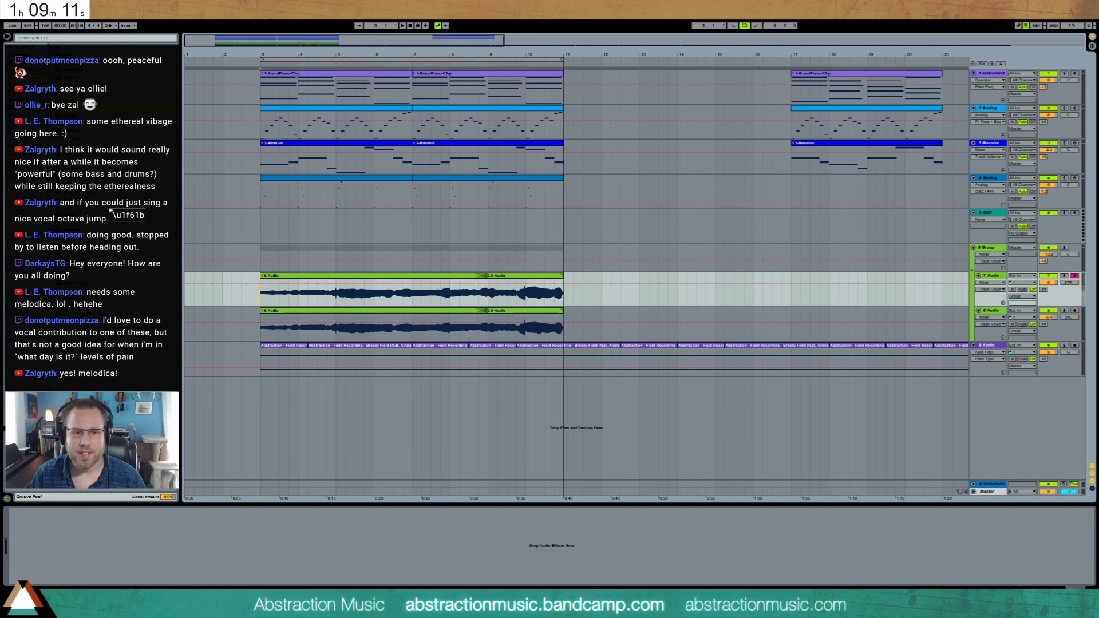
{"action": "left_click", "coordinate": [990, 251]}
{"action": "key", "text": "space"}
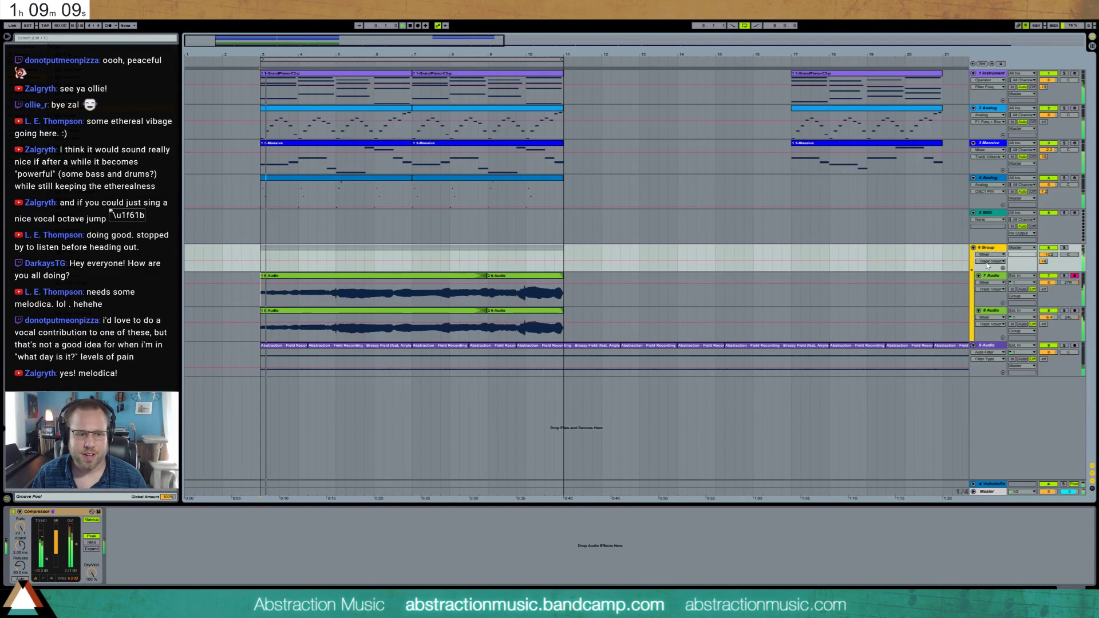
{"action": "left_click", "coordinate": [49, 563]}
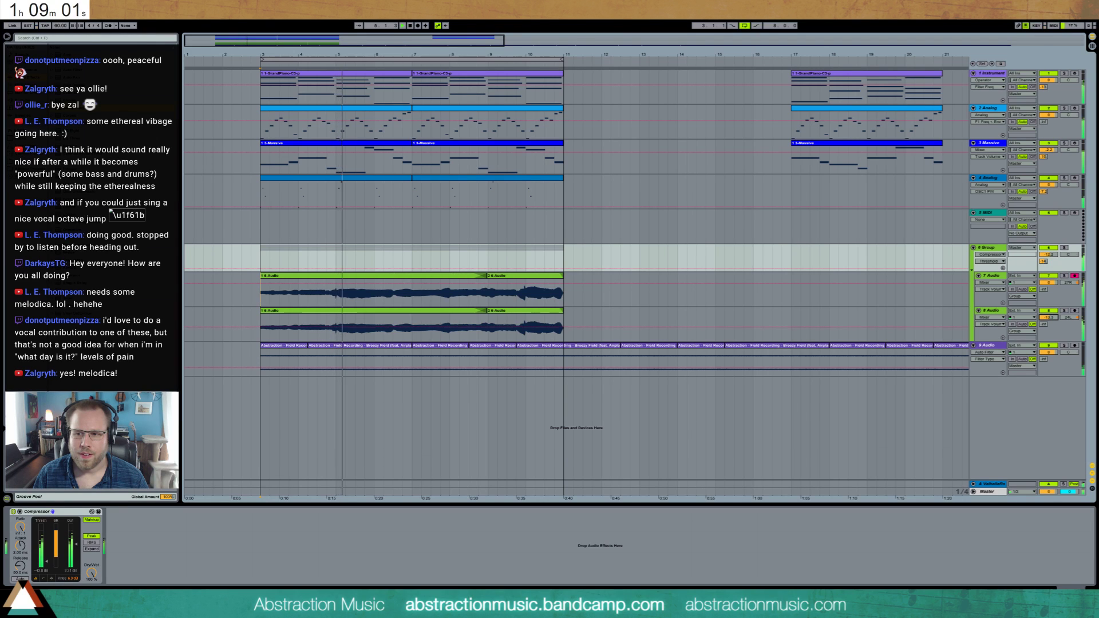
{"action": "left_click", "coordinate": [1067, 318]}
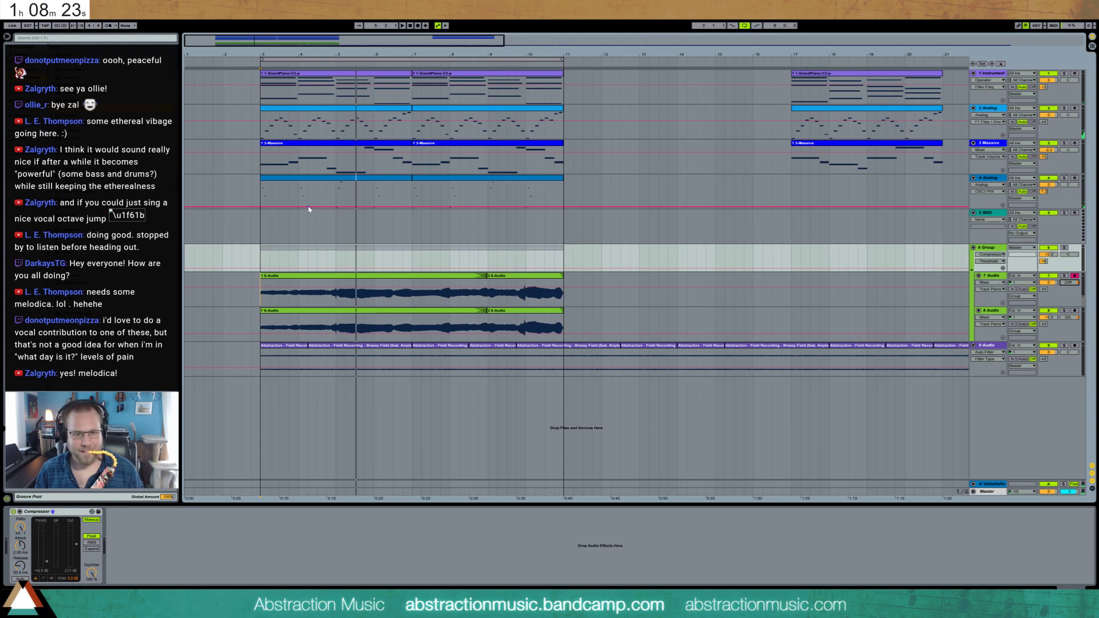
- Insert an audio track below the group, arm only that track and record a melodica take from bar 3 to bar 11
{"action": "key", "text": "ctrl+t"}
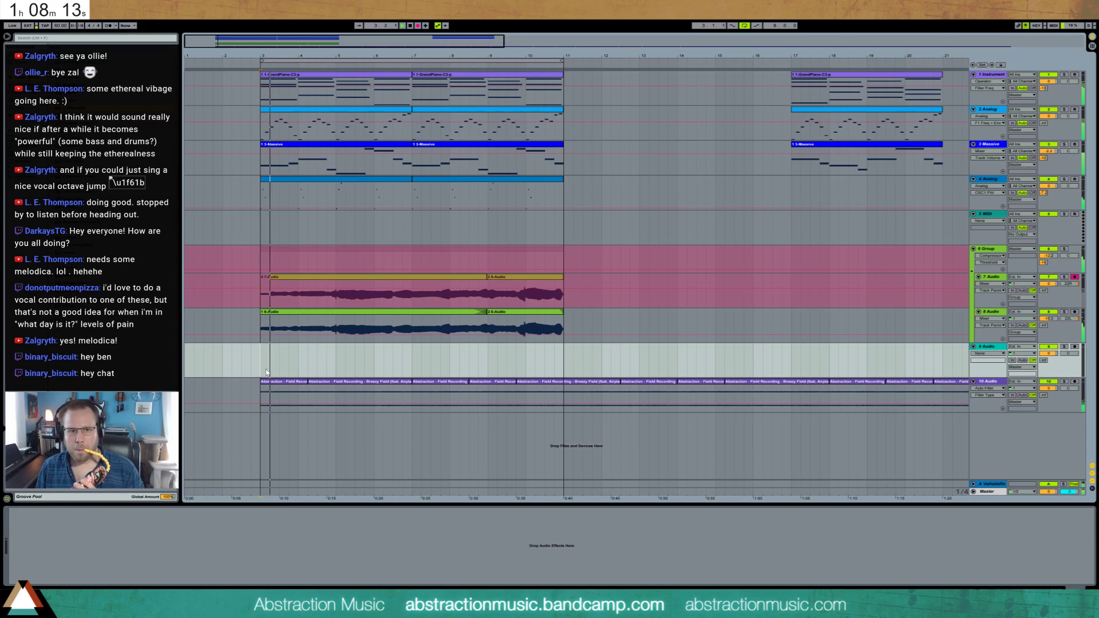
{"action": "key", "text": "ctrl+z"}
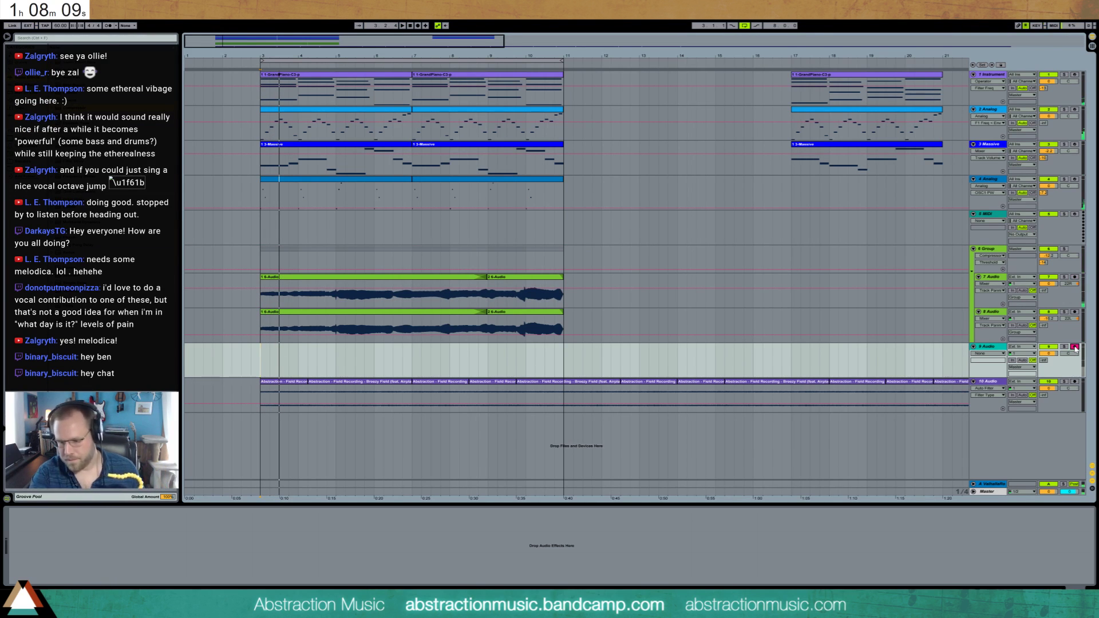
{"action": "key", "text": "F9"}
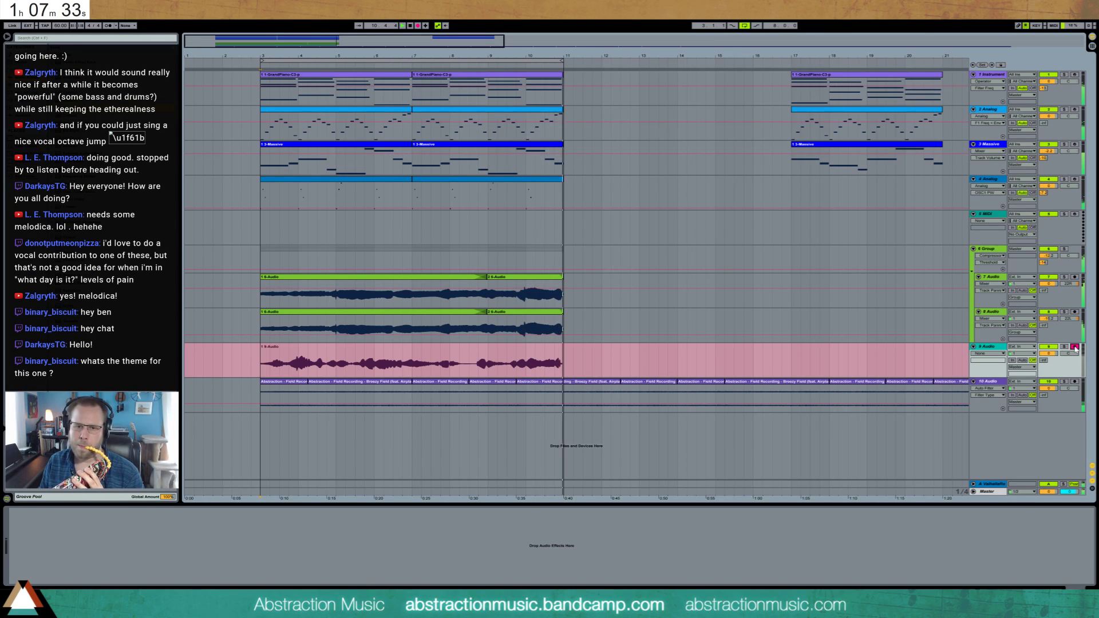
{"action": "key", "text": "space"}
{"action": "key", "text": "space"}
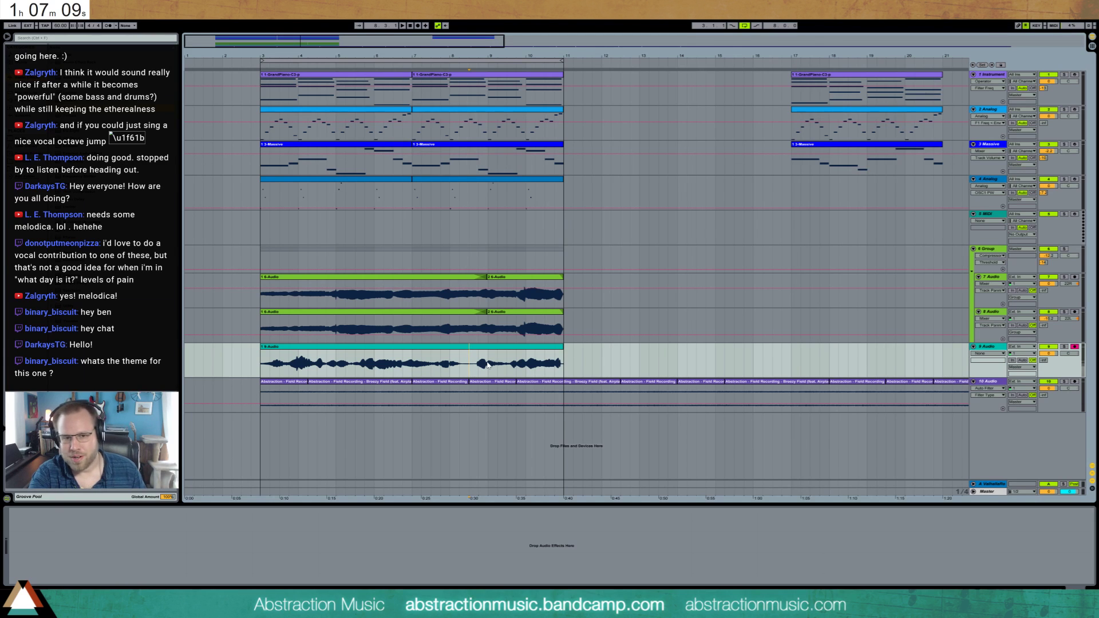
- Record a replacement melodica ending on the new audio track from about bar 8.3 to bar 11
{"action": "key", "text": "space"}
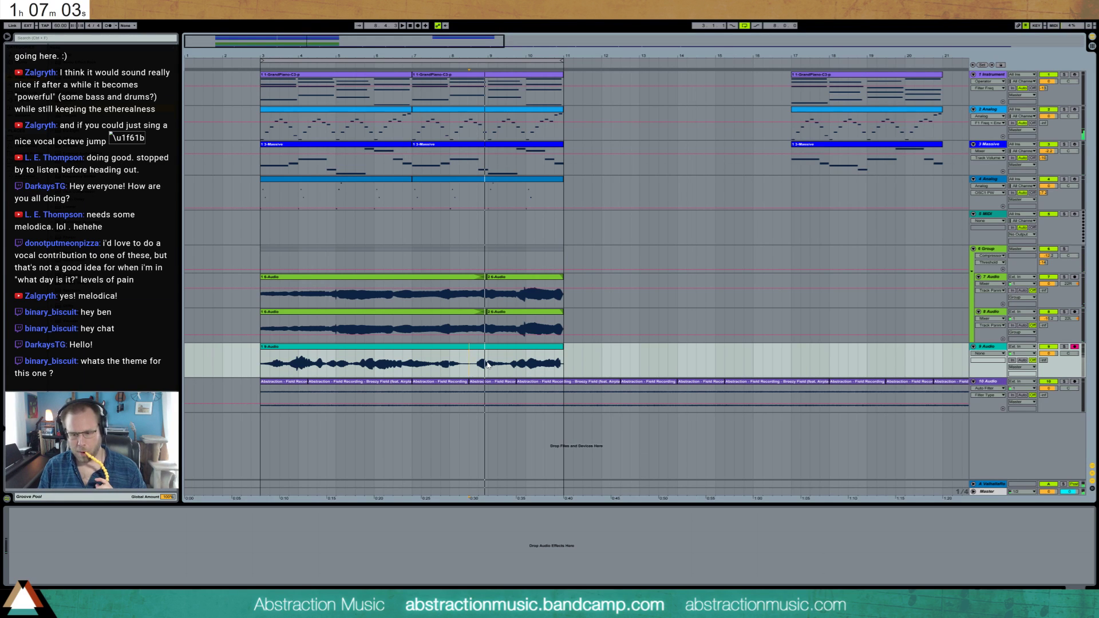
{"action": "key", "text": "F9"}
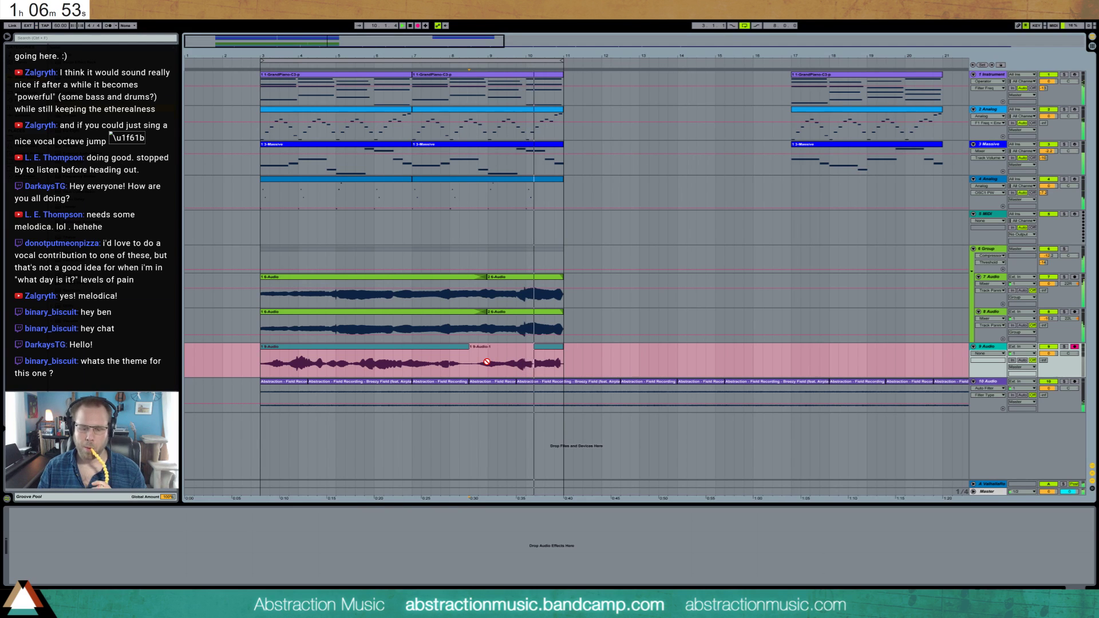
{"action": "key", "text": "F9"}
{"action": "key", "text": "space"}
{"action": "key", "text": "F9"}
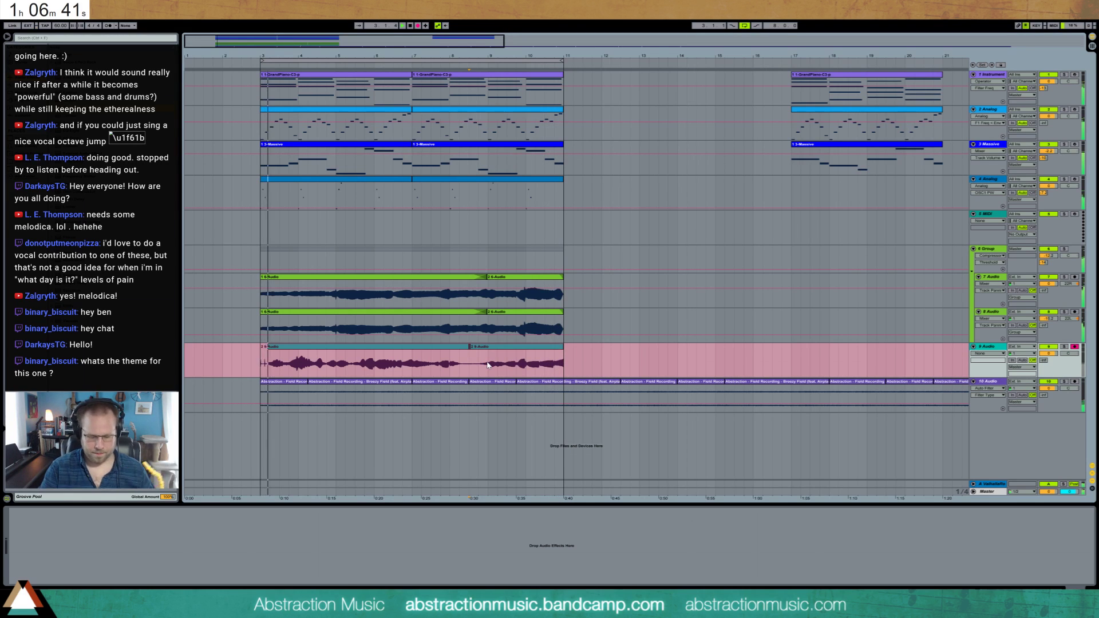
{"action": "key", "text": "space"}
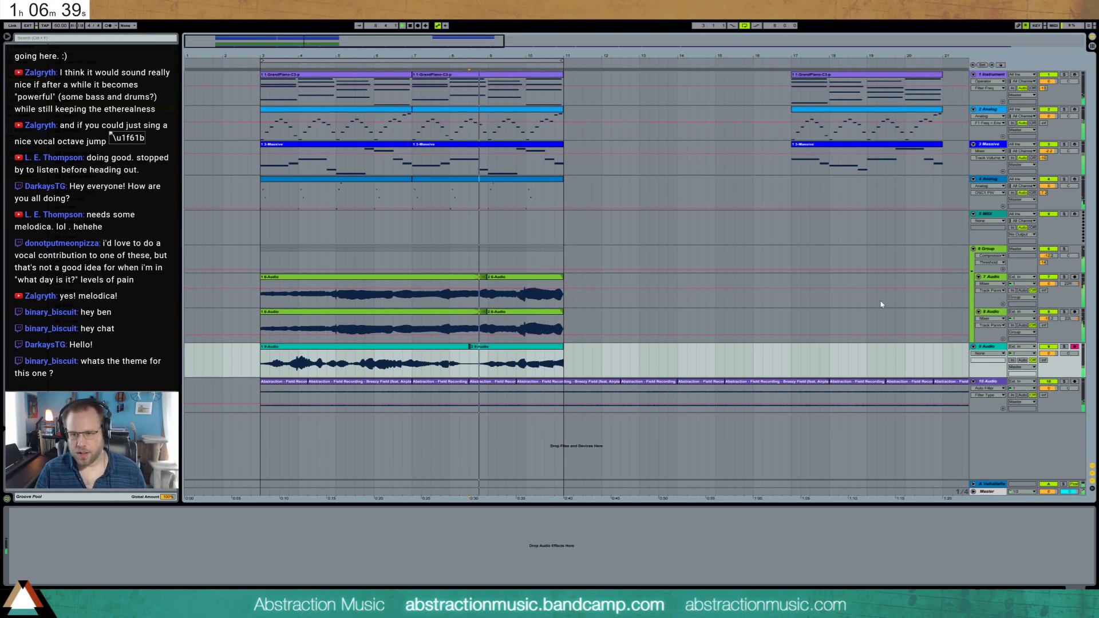
- Raise the melodica track's reverb send and adjust the join between its two clips around bar 8.3
{"action": "left_click_drag", "start_coordinate": [1044, 360], "coordinate": [1045, 343]}
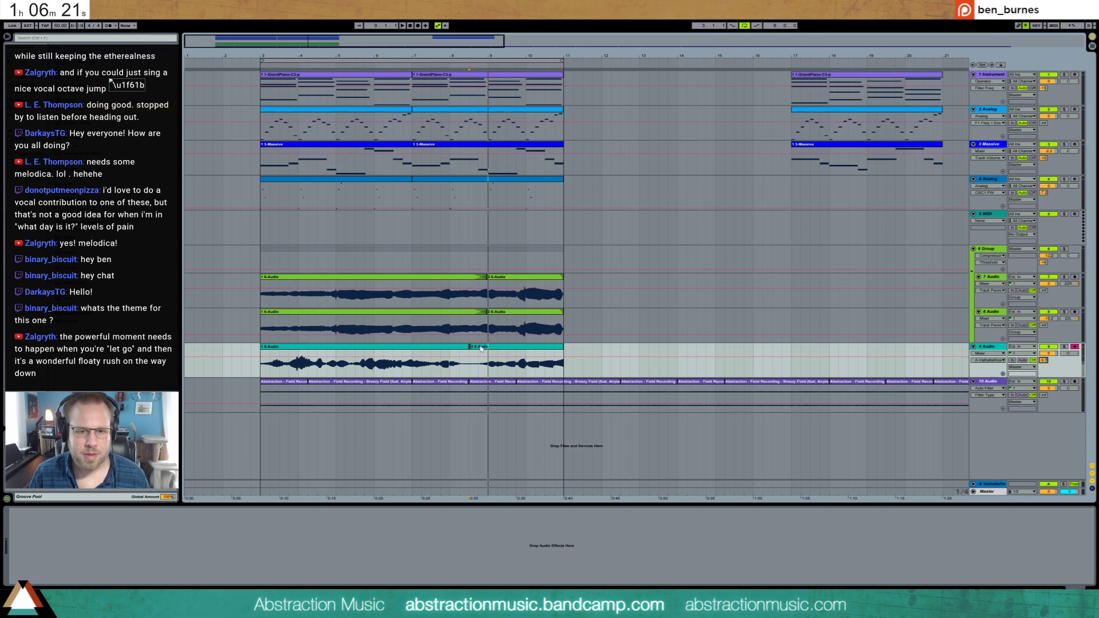
{"action": "left_click_drag", "start_coordinate": [471, 361], "coordinate": [527, 361]}
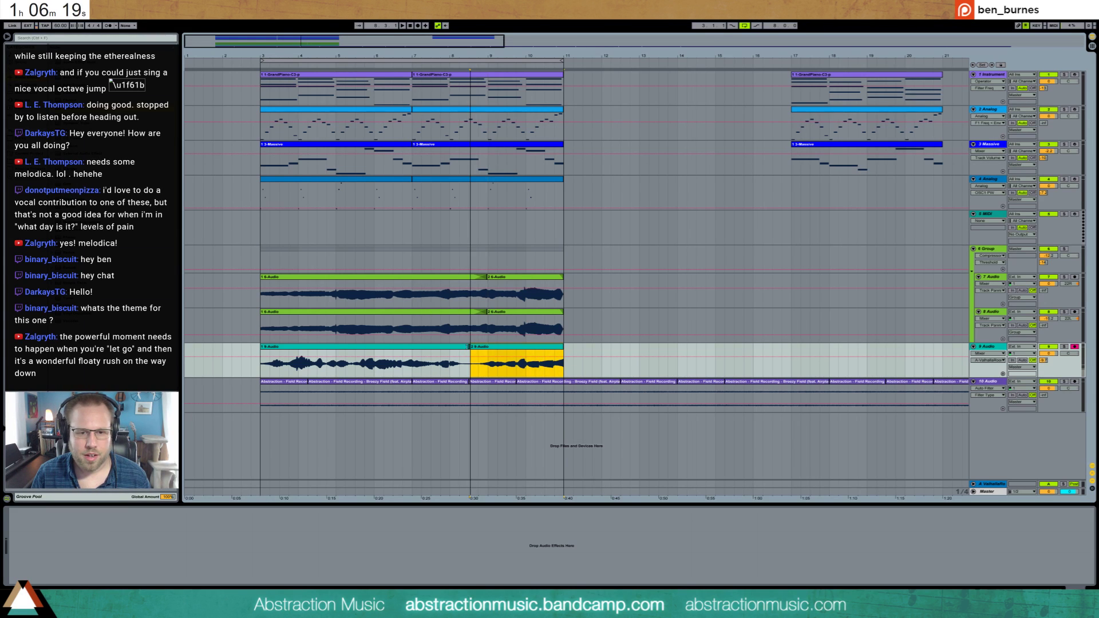
{"action": "left_click", "coordinate": [366, 361]}
{"action": "left_click", "coordinate": [471, 346]}
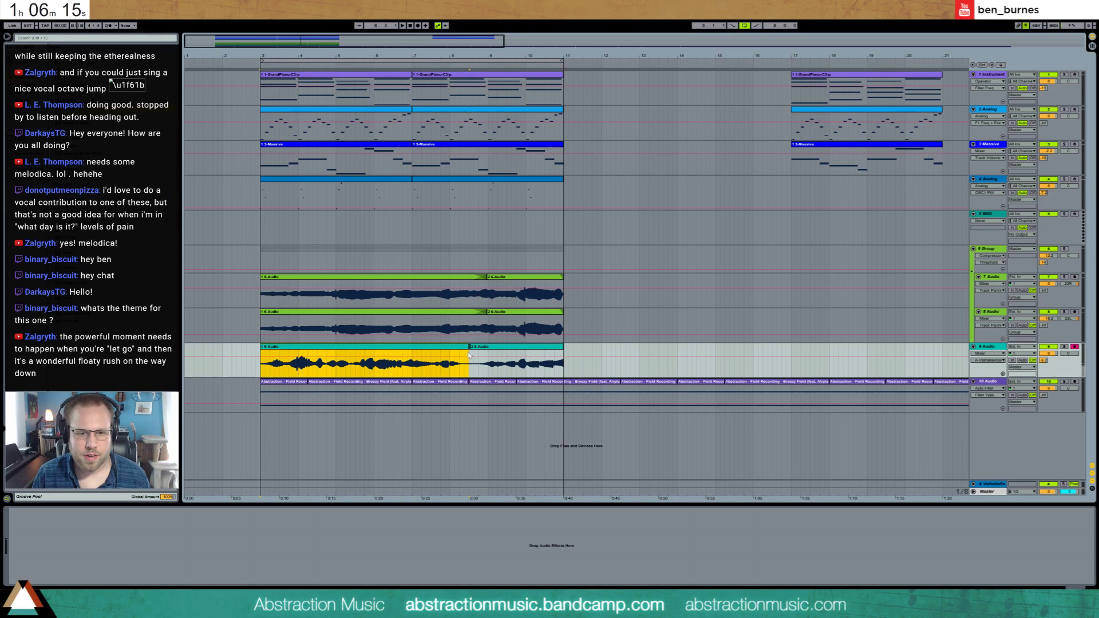
{"action": "left_click_drag", "start_coordinate": [468, 350], "coordinate": [471, 359]}
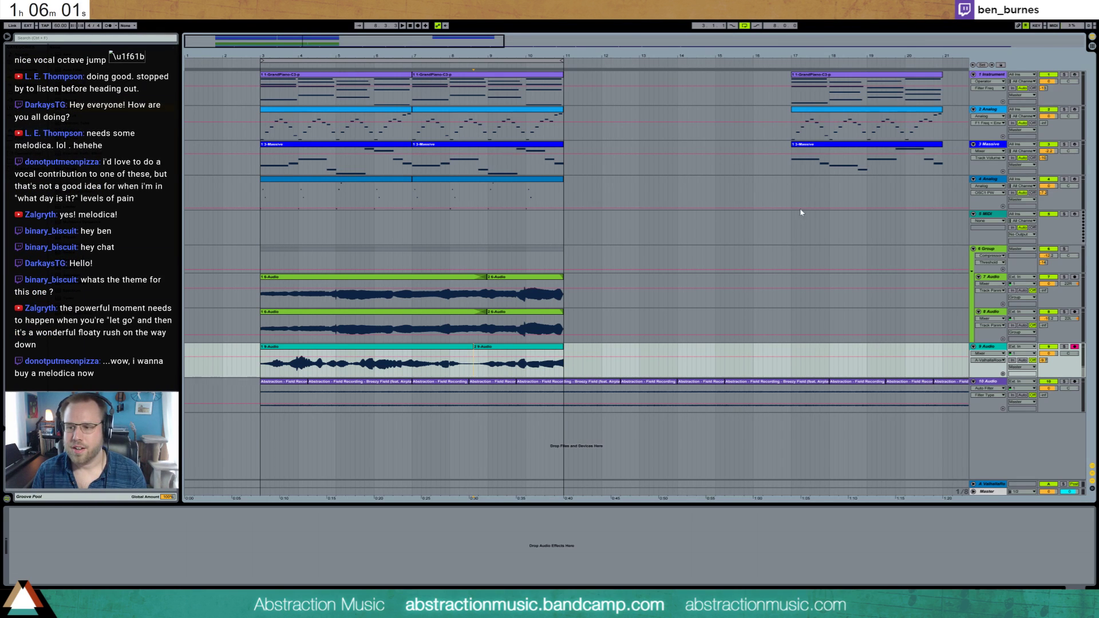
{"action": "left_click_drag", "start_coordinate": [792, 94], "coordinate": [951, 167]}
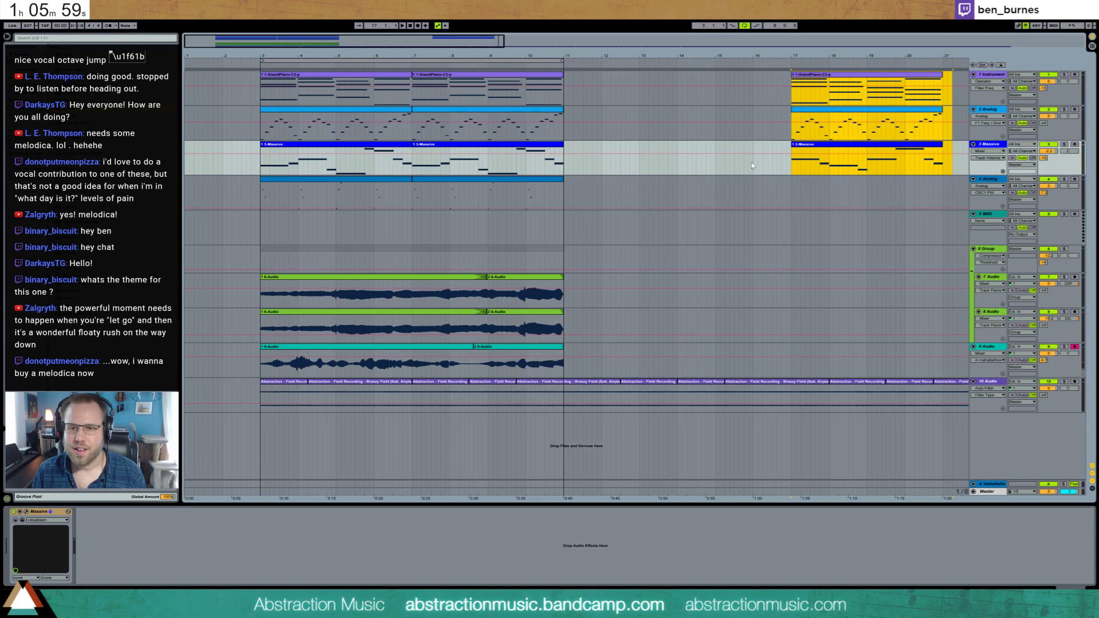
{"action": "left_click", "coordinate": [743, 165]}
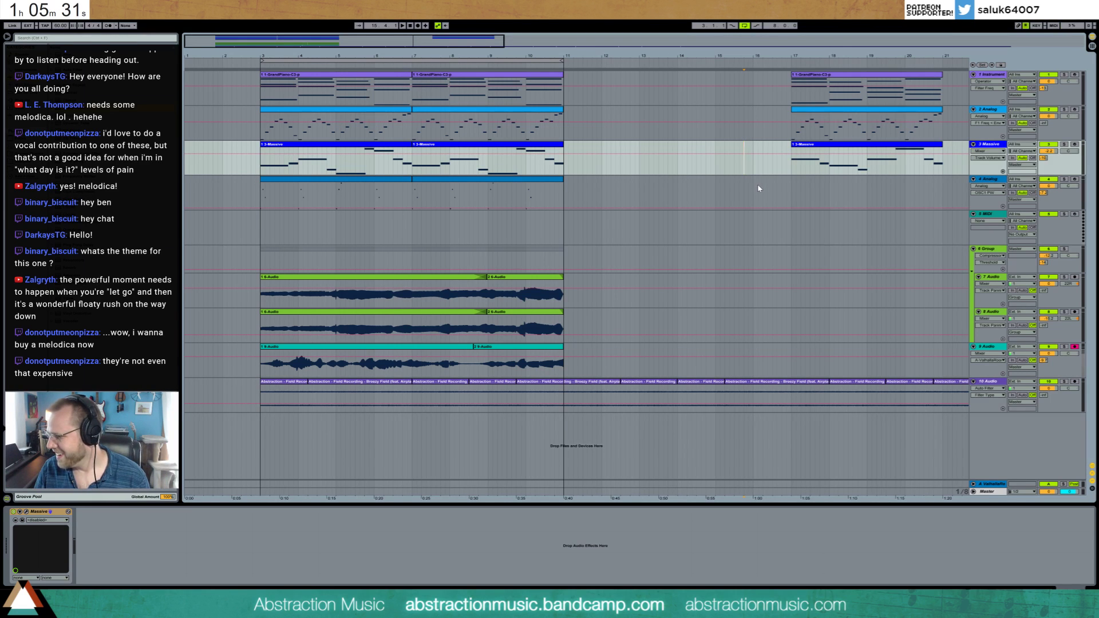
{"action": "left_click", "coordinate": [257, 194]}
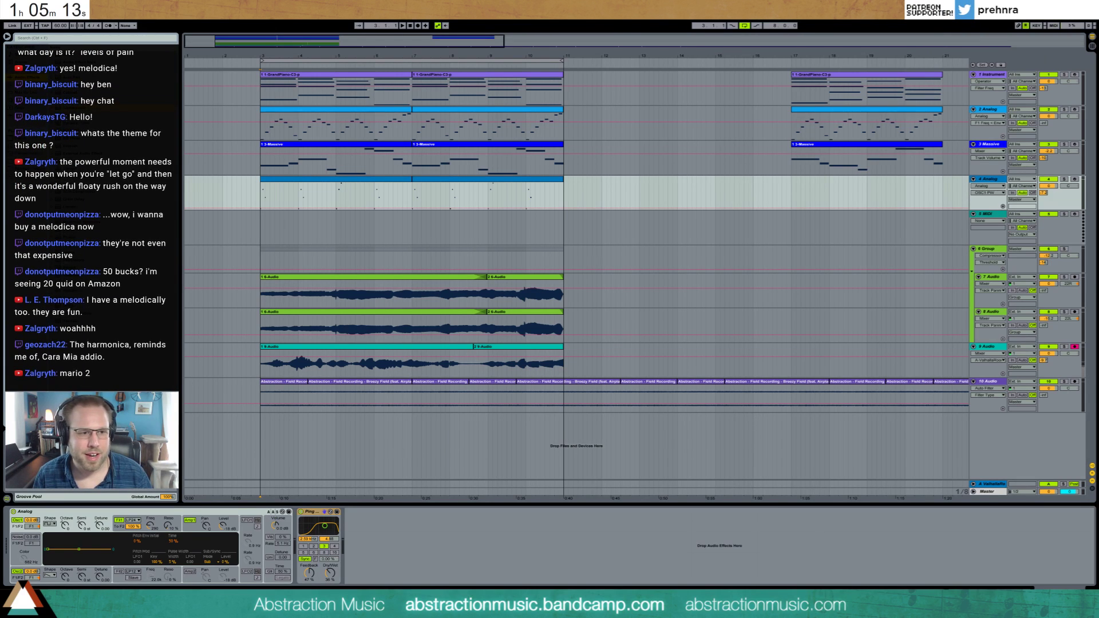
- Play the loop from bar 3 and delete the duplicated audio track from the group
{"action": "left_click", "coordinate": [254, 367]}
{"action": "key", "text": "space"}
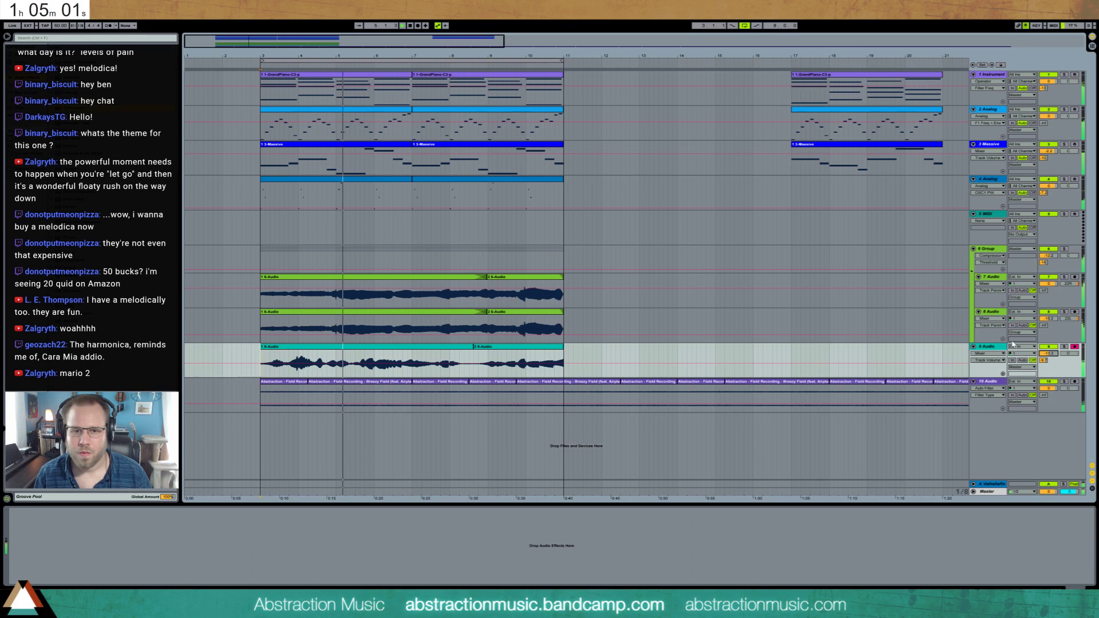
{"action": "left_click", "coordinate": [989, 314]}
{"action": "left_click", "coordinate": [986, 249]}
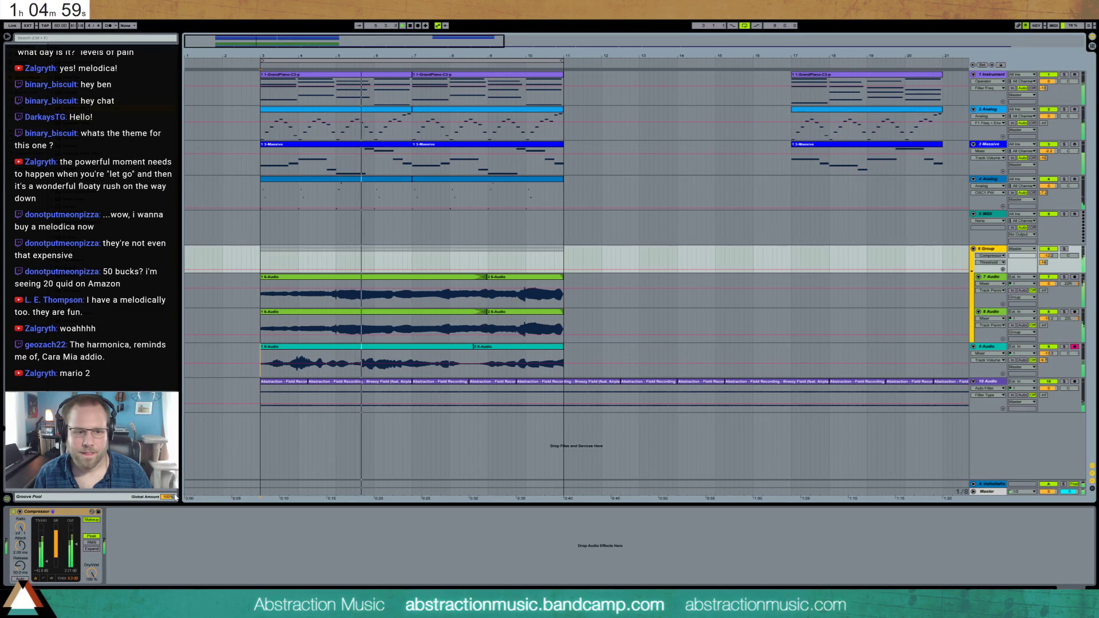
{"action": "left_click", "coordinate": [910, 304]}
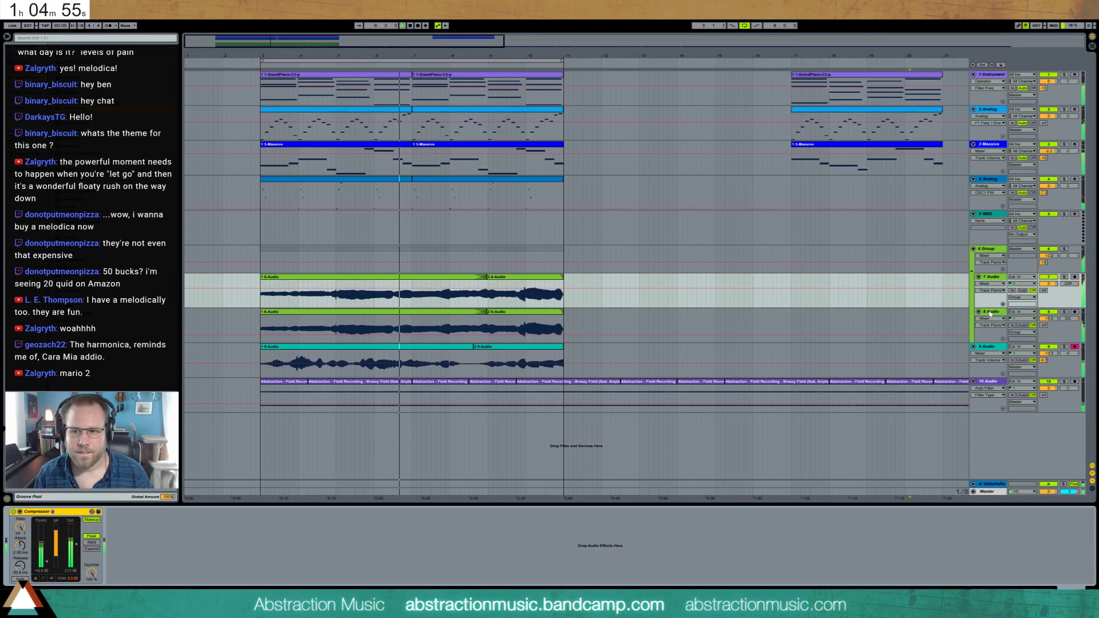
{"action": "left_click", "coordinate": [915, 323]}
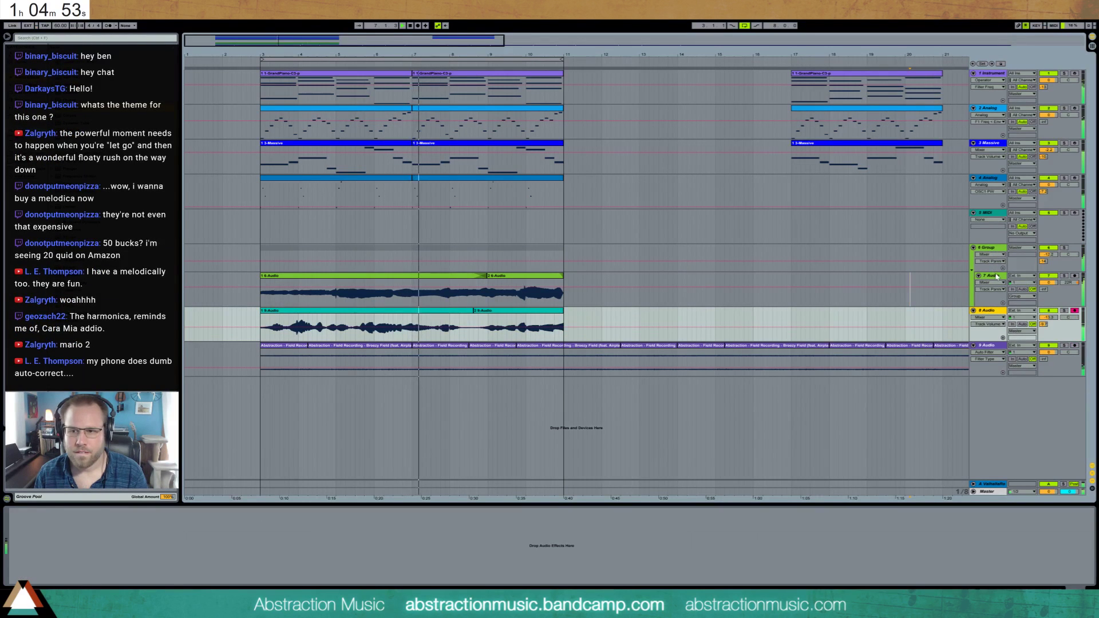
- Ungroup the track group so its recorded audio track stands on its own
{"action": "key", "text": "Delete"}
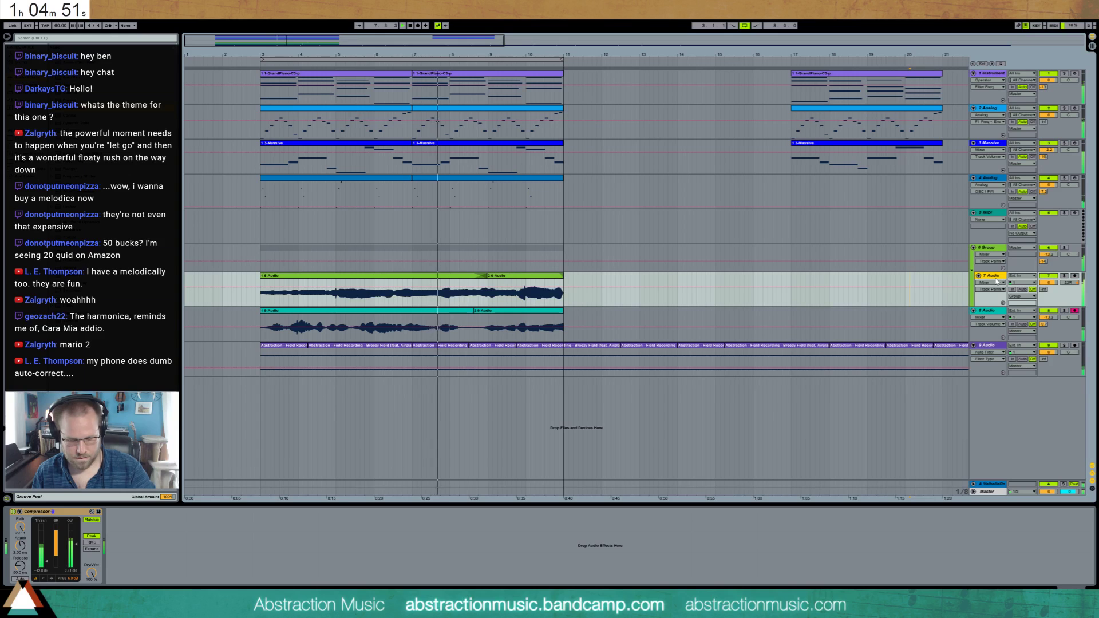
{"action": "mouse_move", "coordinate": [993, 267]}
{"action": "left_mouse_down"}
{"action": "mouse_move", "coordinate": [993, 247]}
{"action": "mouse_move", "coordinate": [993, 269]}
{"action": "left_mouse_up"}
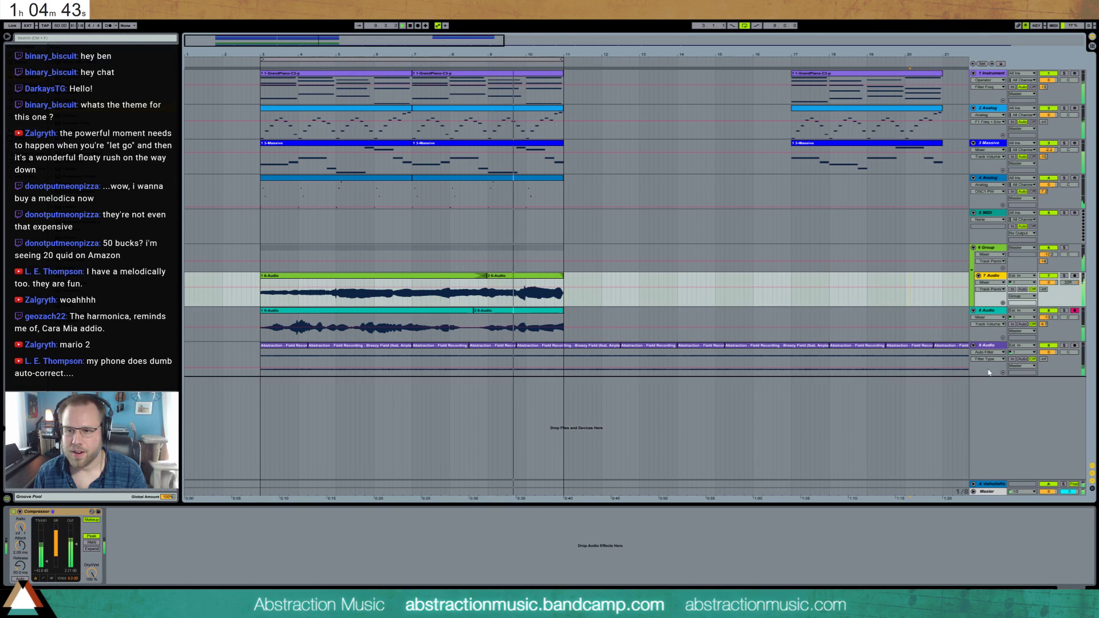
{"action": "left_click", "coordinate": [991, 262]}
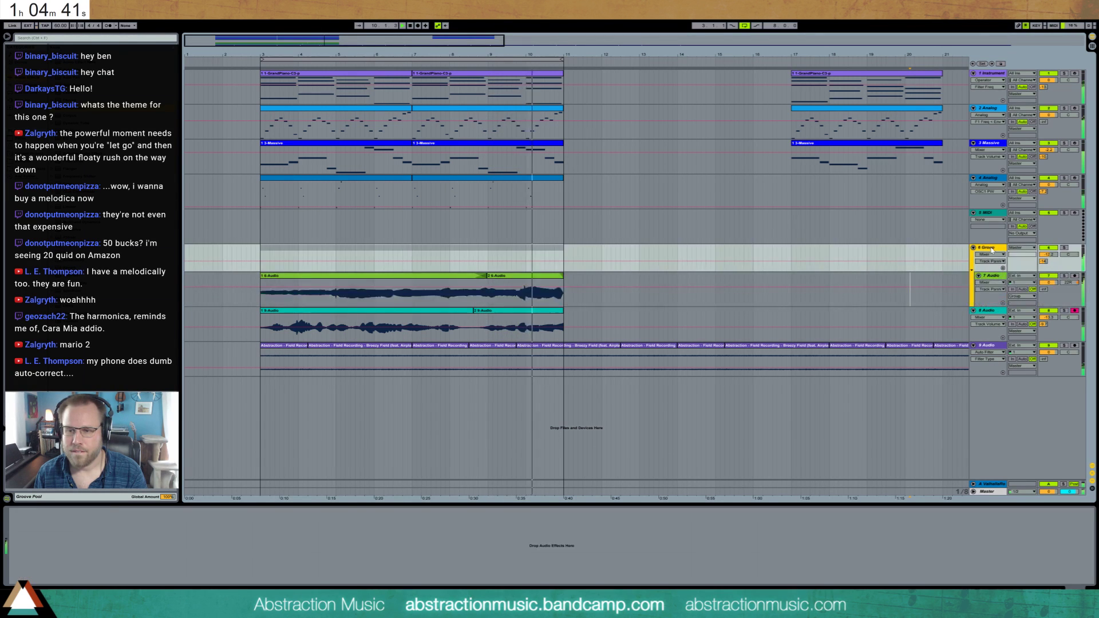
{"action": "right_click", "coordinate": [991, 250]}
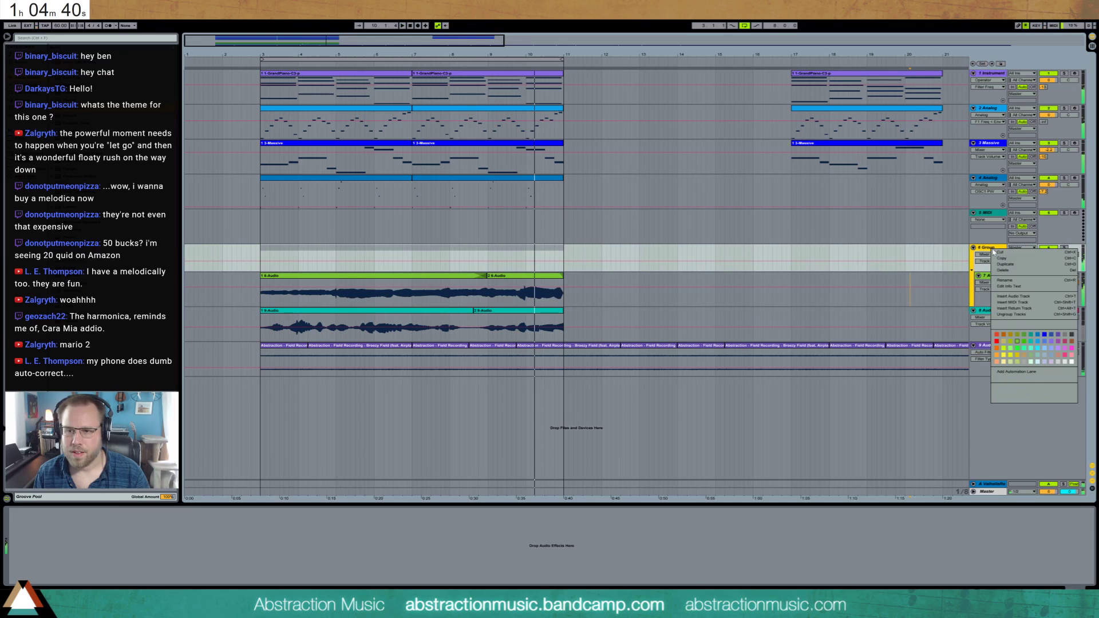
{"action": "left_click", "coordinate": [985, 277]}
{"action": "left_click", "coordinate": [988, 277]}
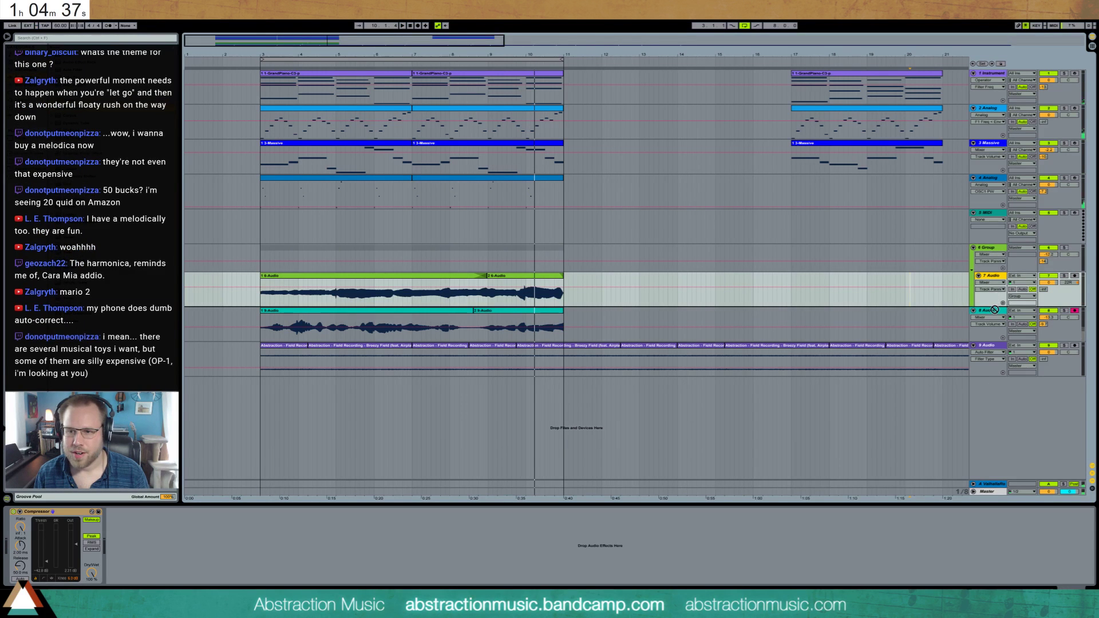
{"action": "right_click", "coordinate": [996, 278]}
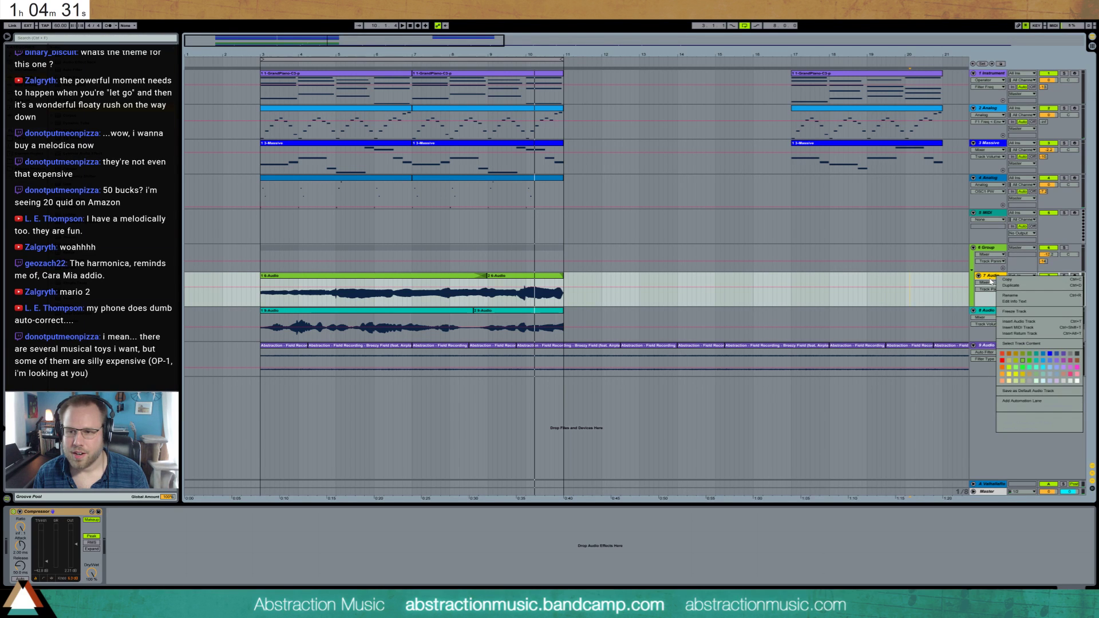
{"action": "right_click", "coordinate": [990, 252]}
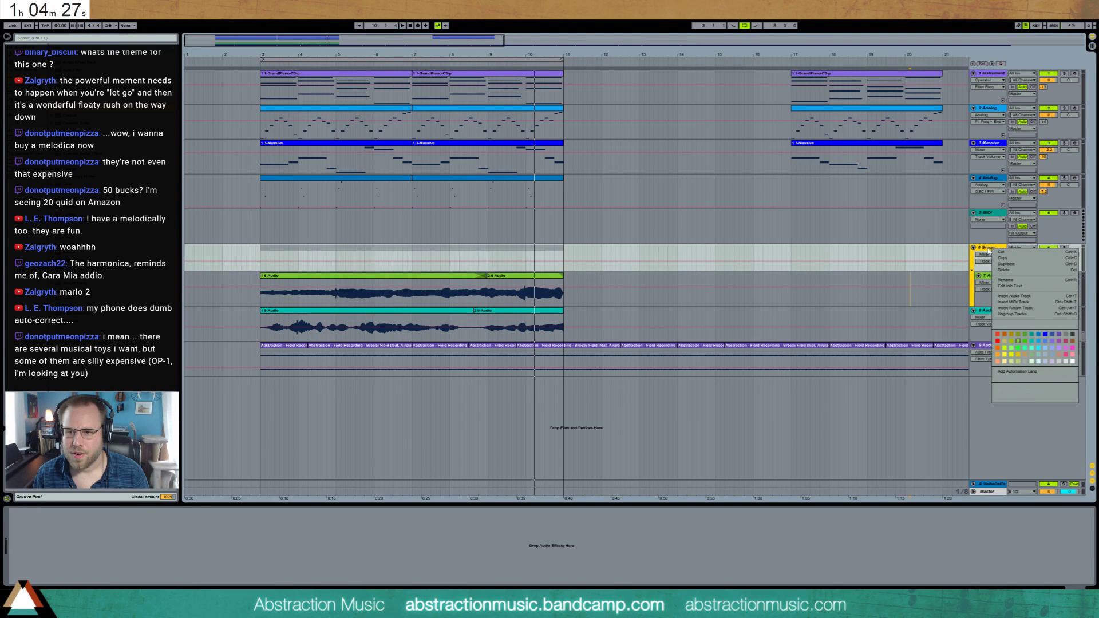
{"action": "right_click", "coordinate": [988, 250]}
{"action": "right_click", "coordinate": [984, 250]}
{"action": "left_click", "coordinate": [1008, 314]}
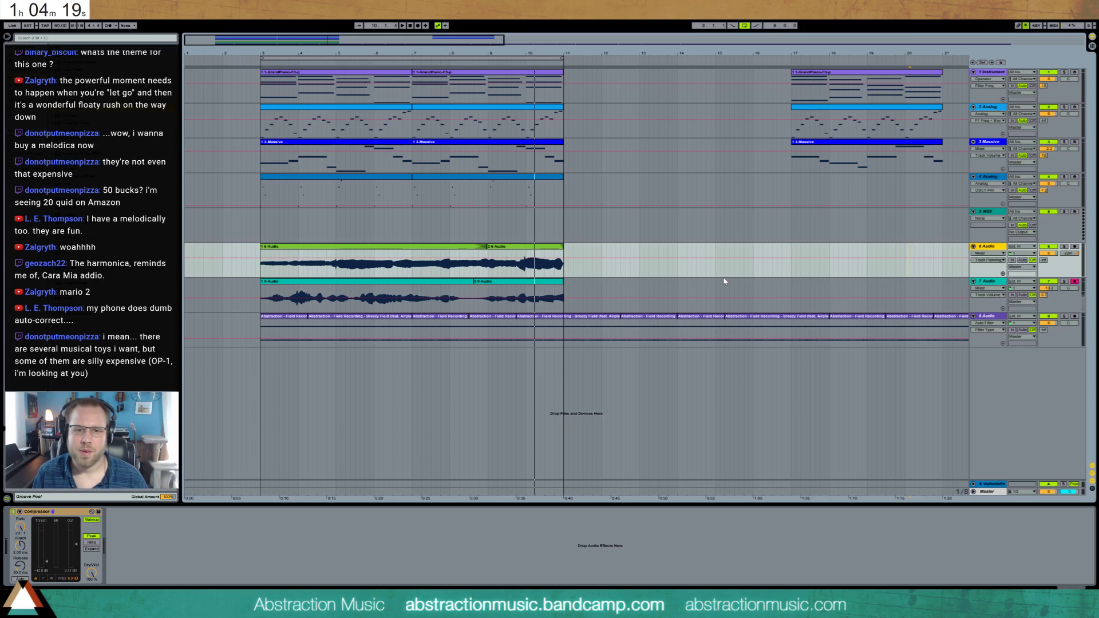
- Move the isolated block of piano, Analog and Massive clips from bar 17 to bar 25
{"action": "left_click_drag", "start_coordinate": [580, 45], "coordinate": [580, 38]}
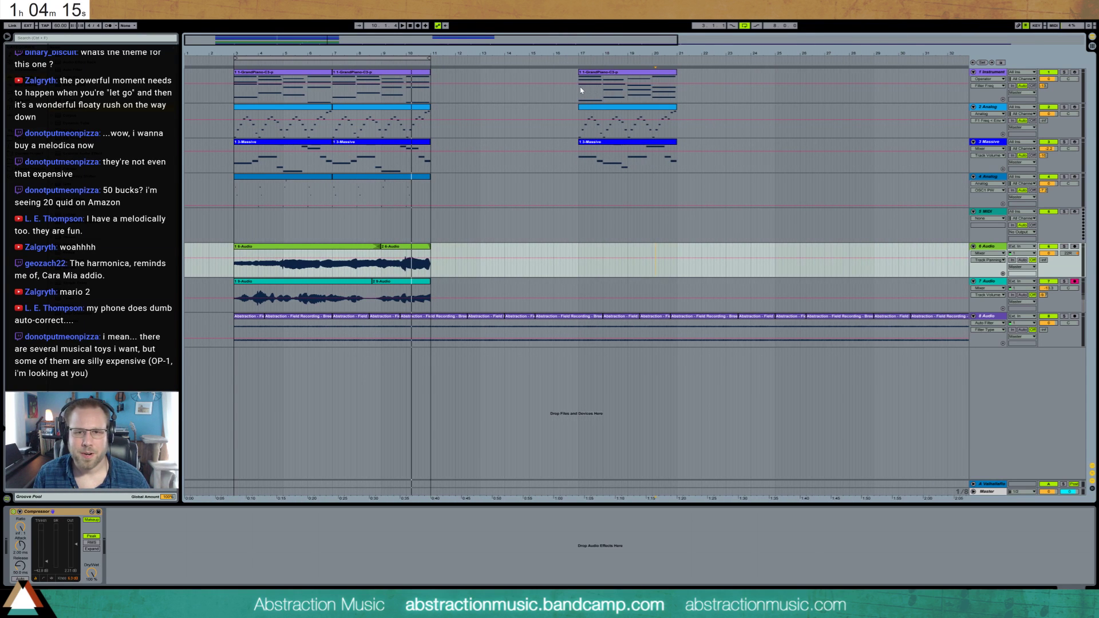
{"action": "left_click_drag", "start_coordinate": [581, 90], "coordinate": [682, 164]}
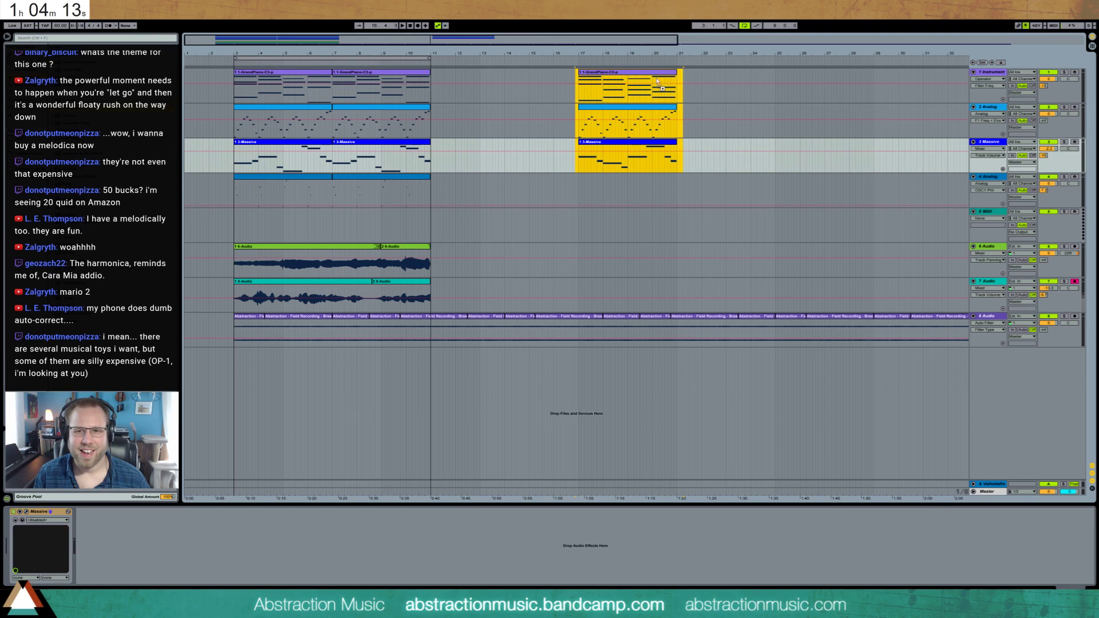
{"action": "left_click_drag", "start_coordinate": [657, 81], "coordinate": [853, 83]}
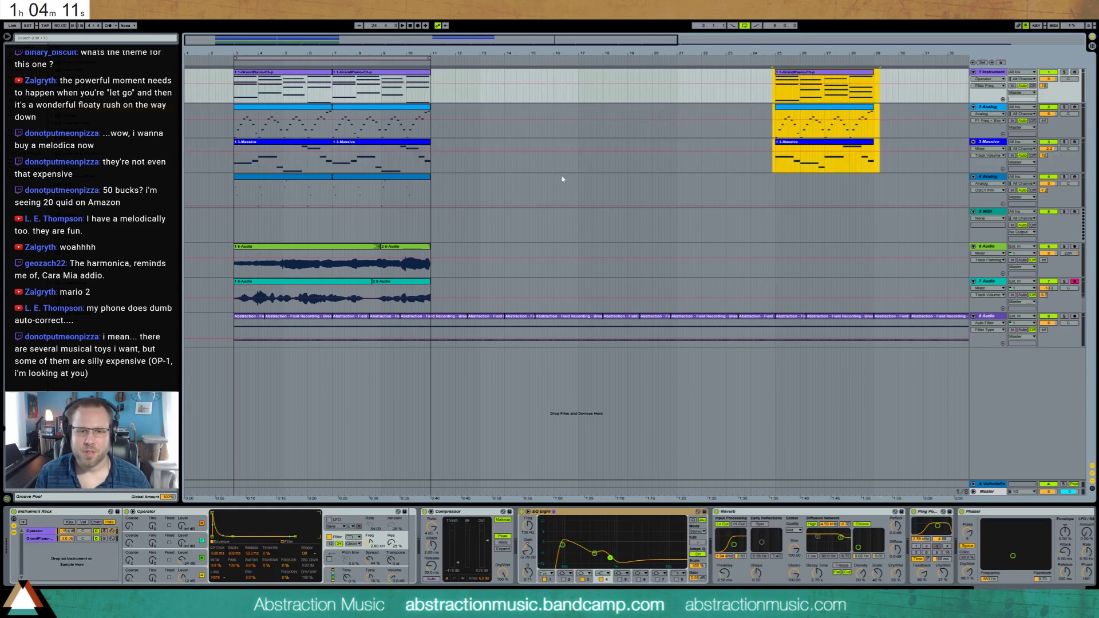
- Play the section from bar 3 and lower the volume of the green recorded audio track
{"action": "left_click", "coordinate": [235, 98]}
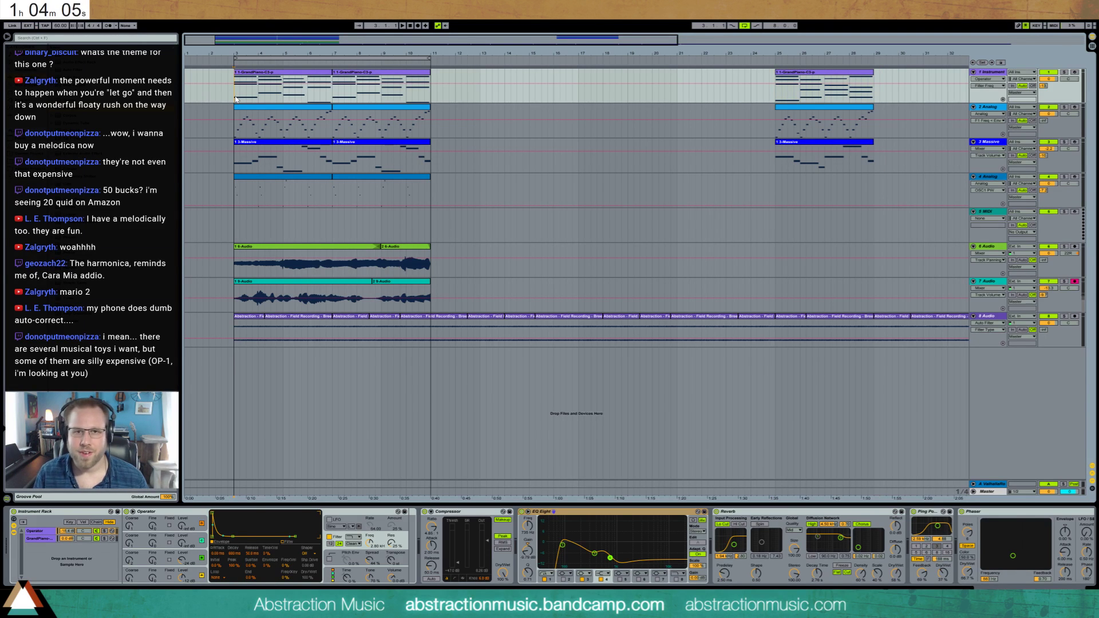
{"action": "key", "text": "space"}
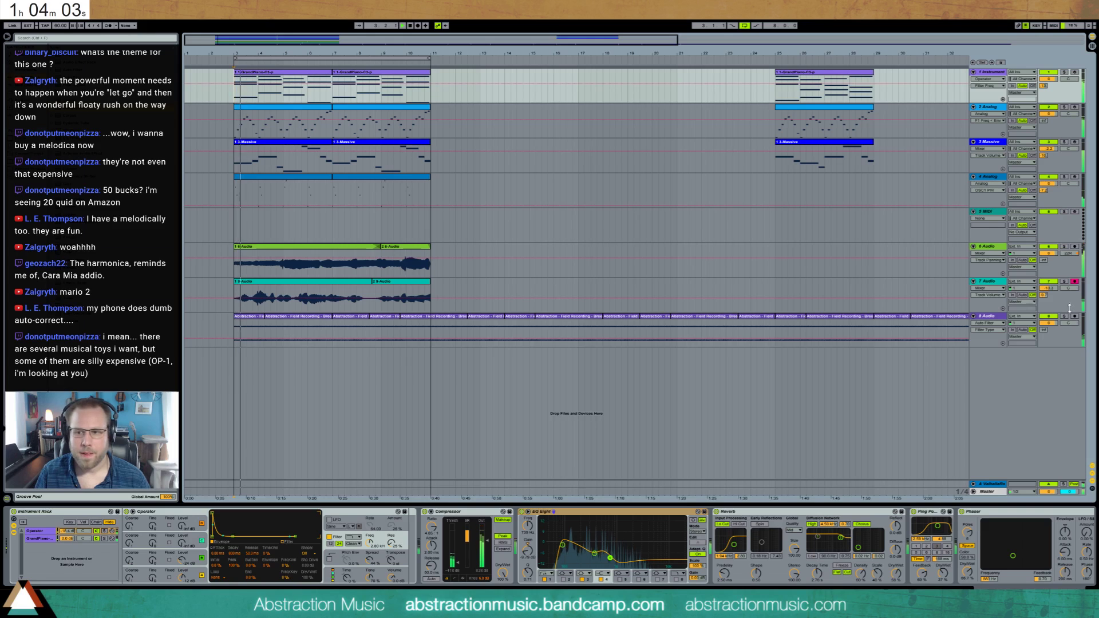
{"action": "left_click_drag", "start_coordinate": [1048, 252], "coordinate": [1044, 272]}
{"action": "left_click", "coordinate": [1068, 253]}
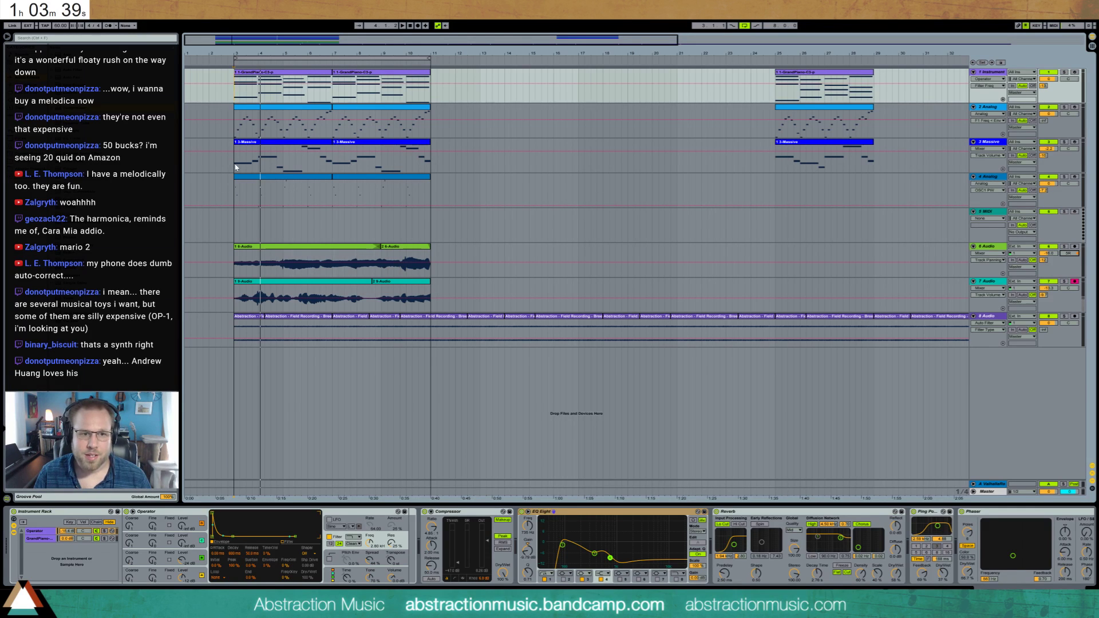
{"action": "left_click", "coordinate": [236, 166]}
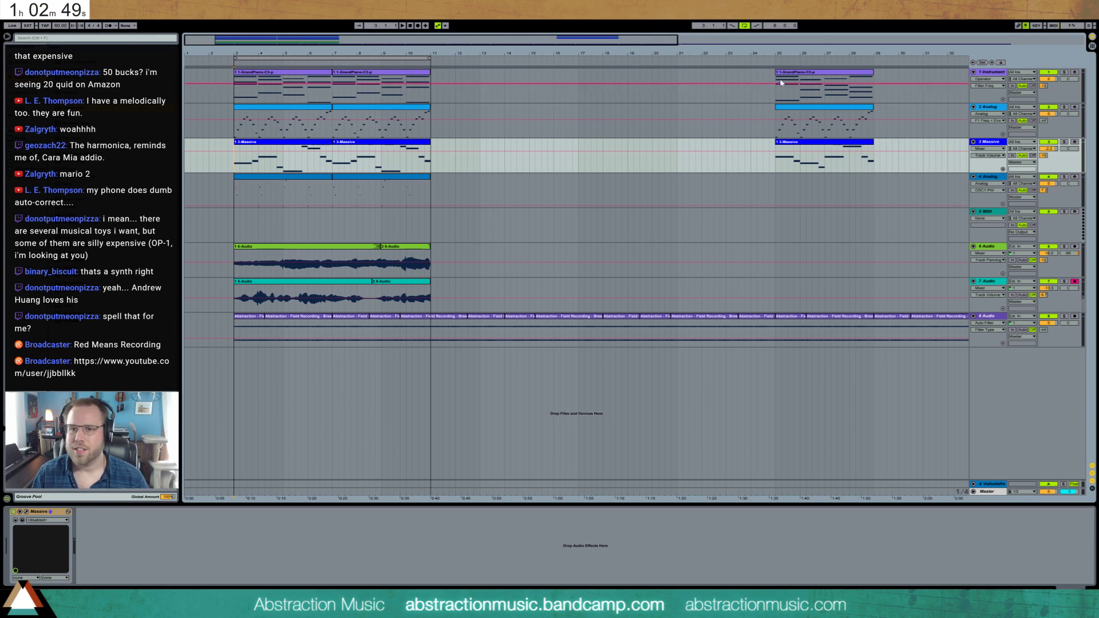
- Move the isolated block of piano, Analog and Massive clips further back, to bar 37
{"action": "left_click_drag", "start_coordinate": [780, 83], "coordinate": [873, 149]}
{"action": "left_click_drag", "start_coordinate": [861, 83], "coordinate": [962, 84]}
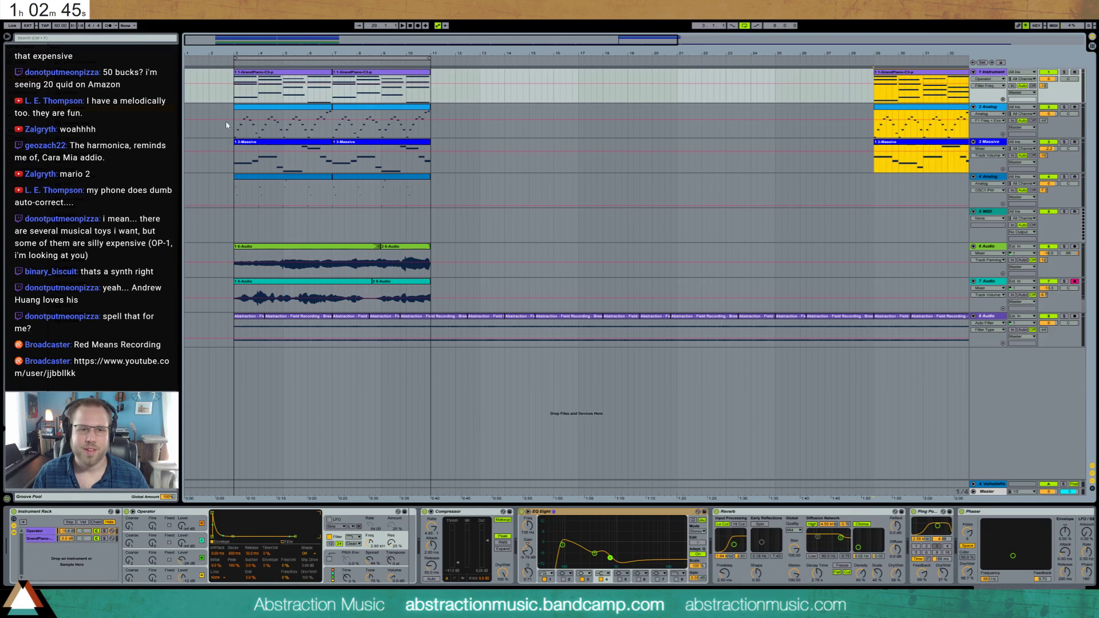
{"action": "left_click", "coordinate": [234, 91]}
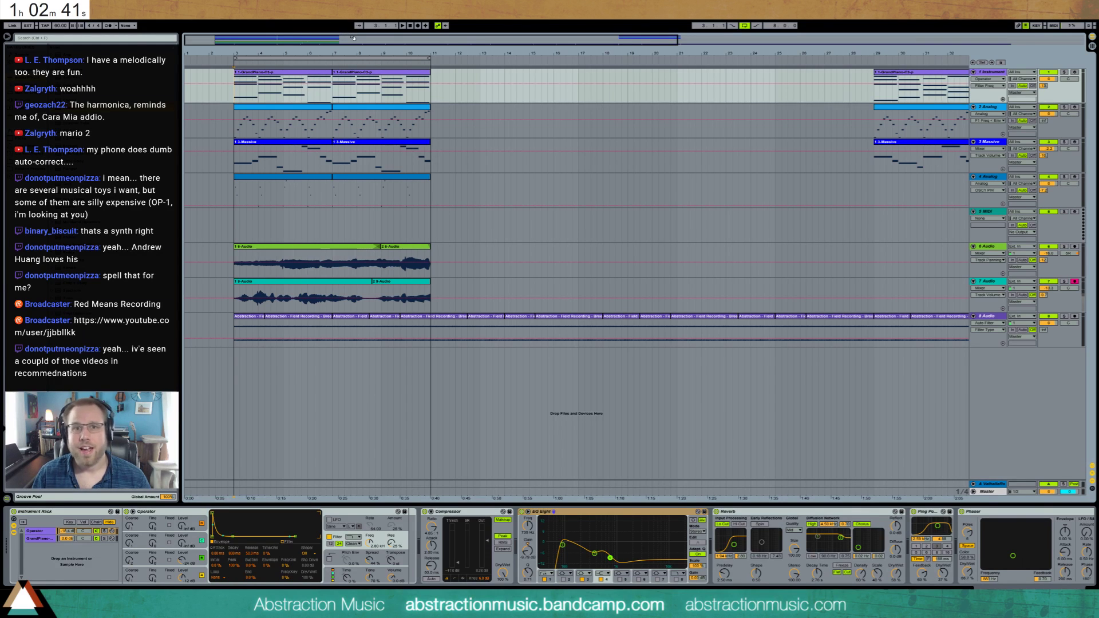
{"action": "left_click_drag", "start_coordinate": [352, 37], "coordinate": [700, 154]}
{"action": "left_click_drag", "start_coordinate": [670, 77], "coordinate": [795, 76]}
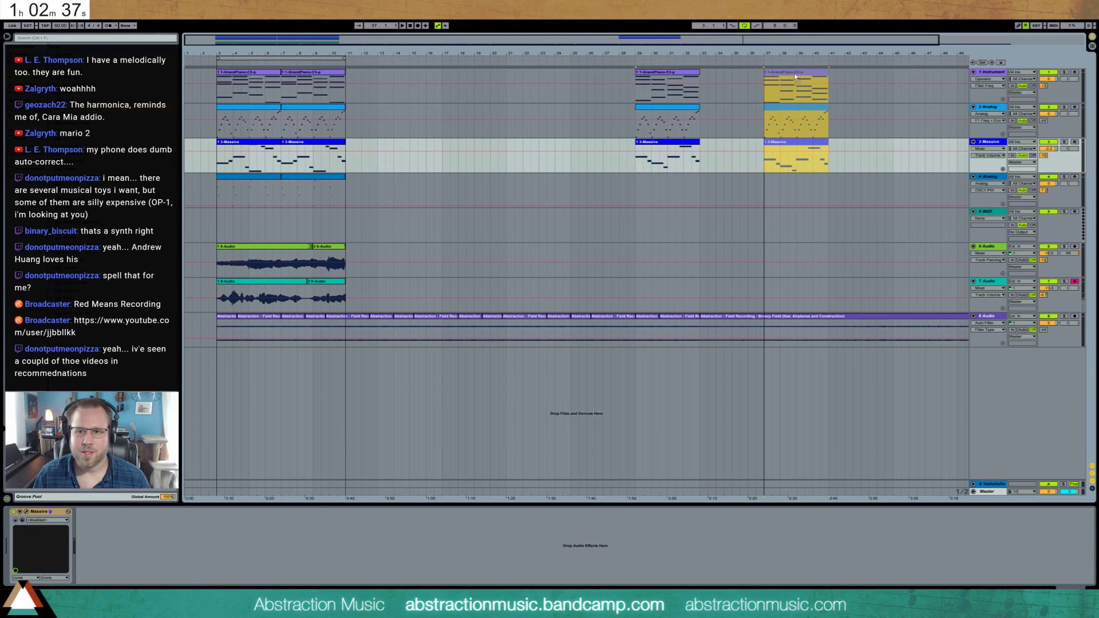
{"action": "left_click_drag", "start_coordinate": [711, 96], "coordinate": [711, 96]}
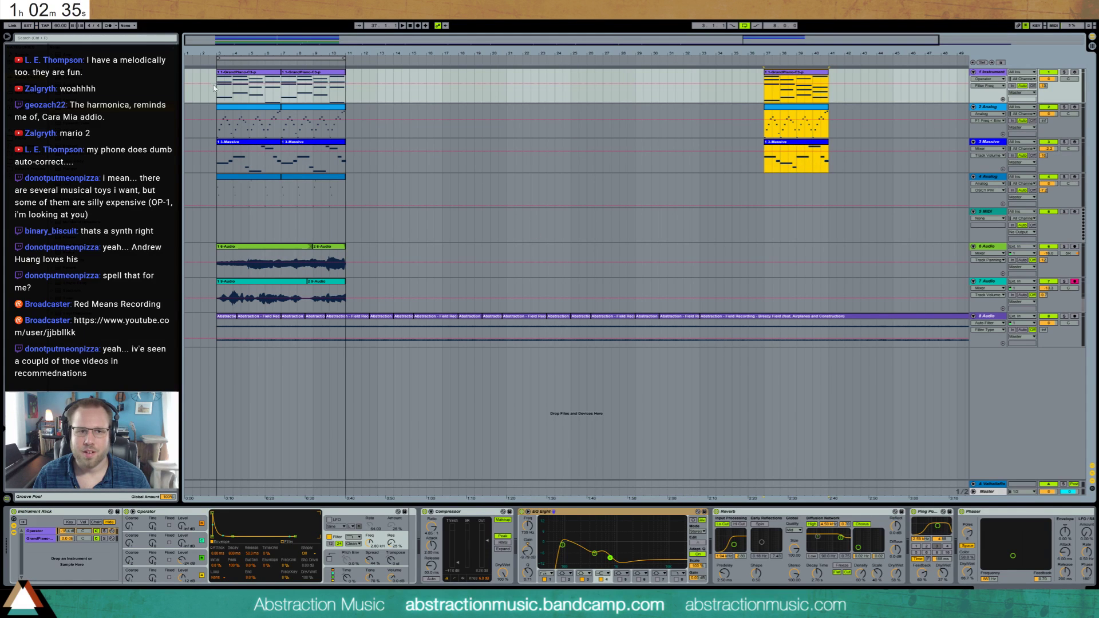
{"action": "left_click_drag", "start_coordinate": [213, 88], "coordinate": [346, 104]}
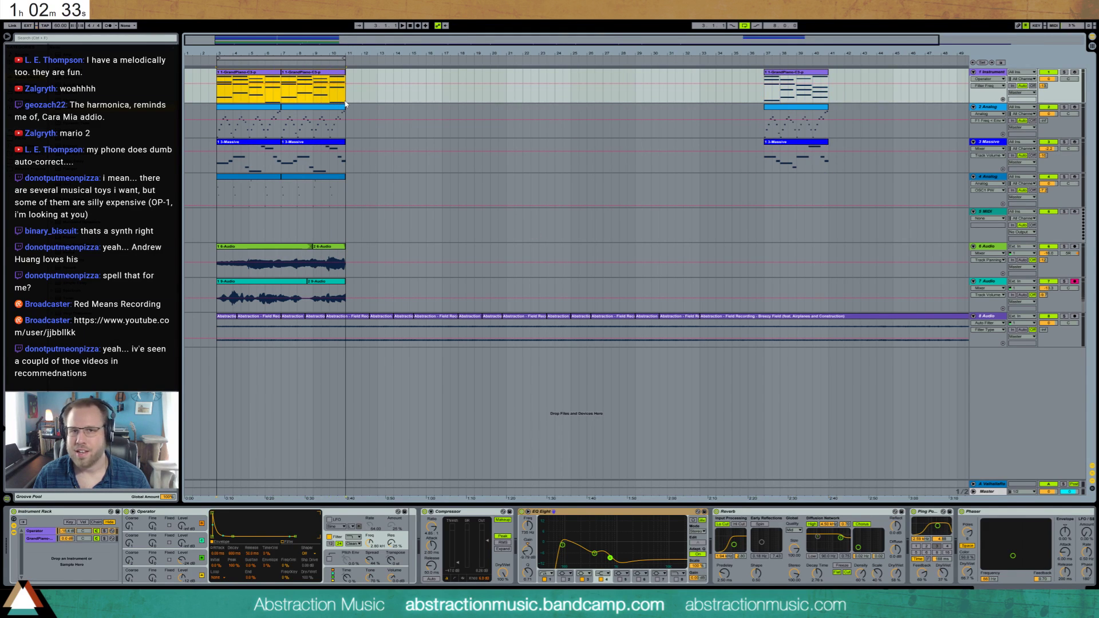
{"action": "left_click", "coordinate": [216, 133]}
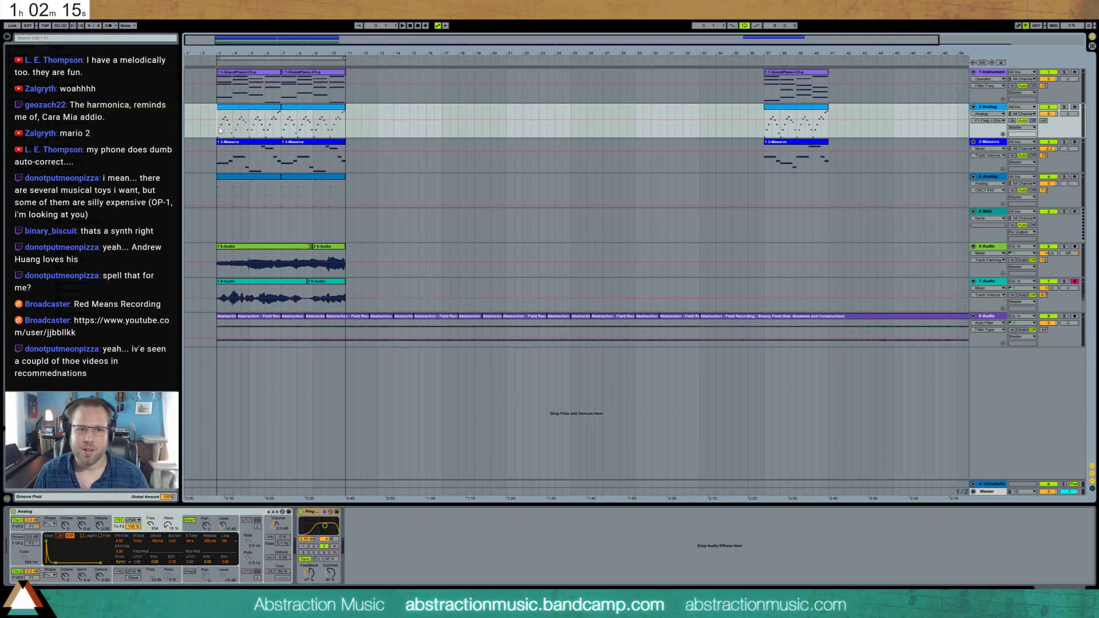
{"action": "left_click", "coordinate": [218, 96]}
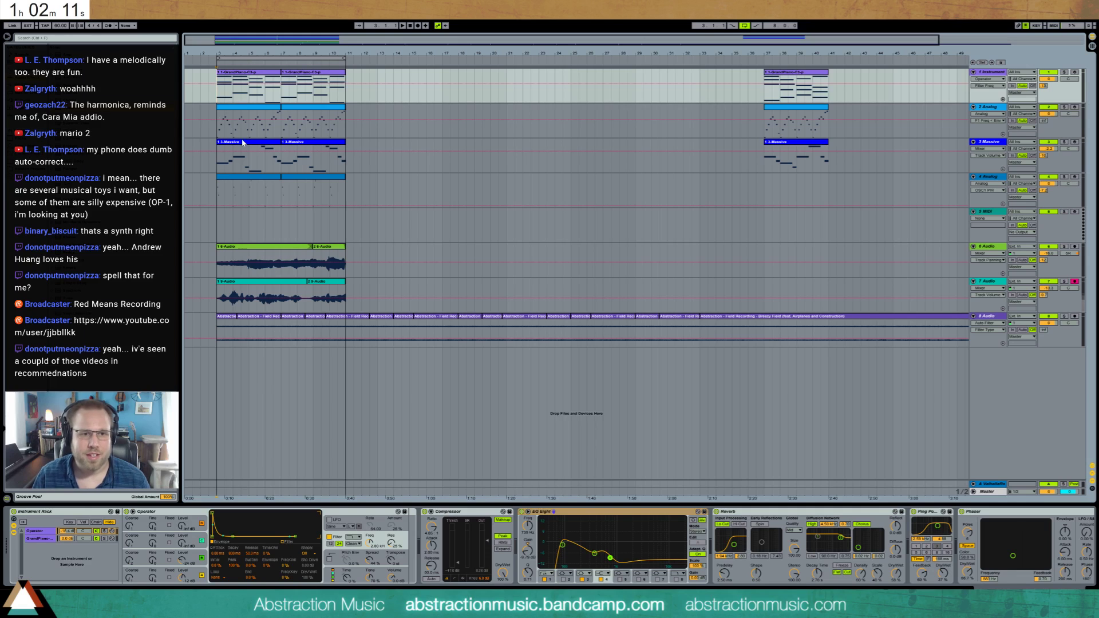
{"action": "left_click", "coordinate": [226, 111]}
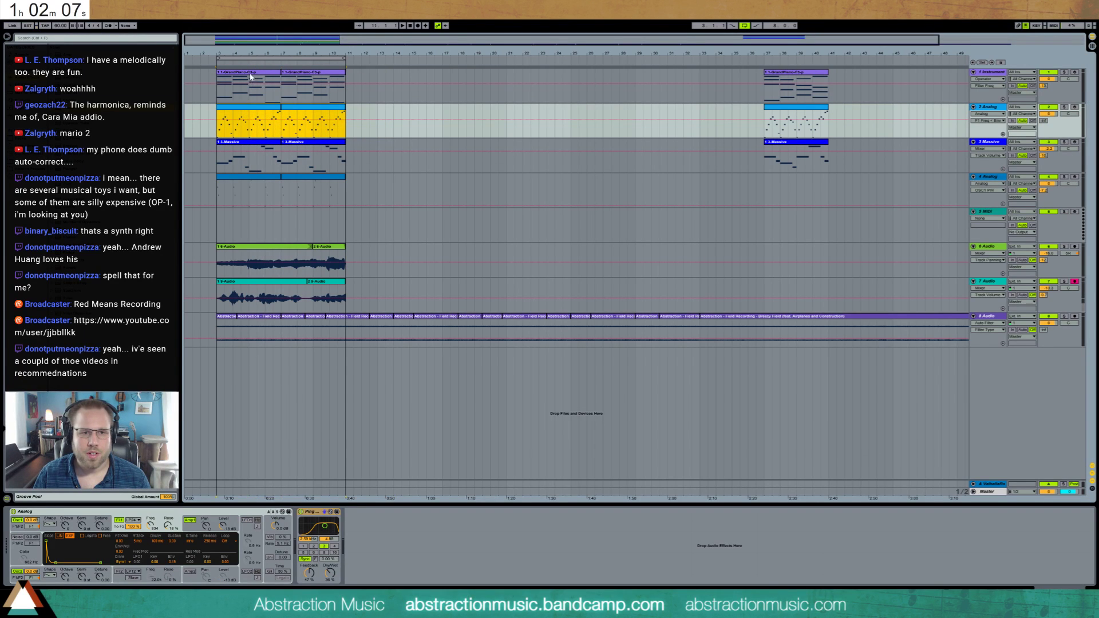
- Move the first section's Massive, second Analog and both recorded audio tracks' clips from bar 3 to bar 11
{"action": "left_click", "coordinate": [285, 167]}
{"action": "key", "text": "shift+Down"}
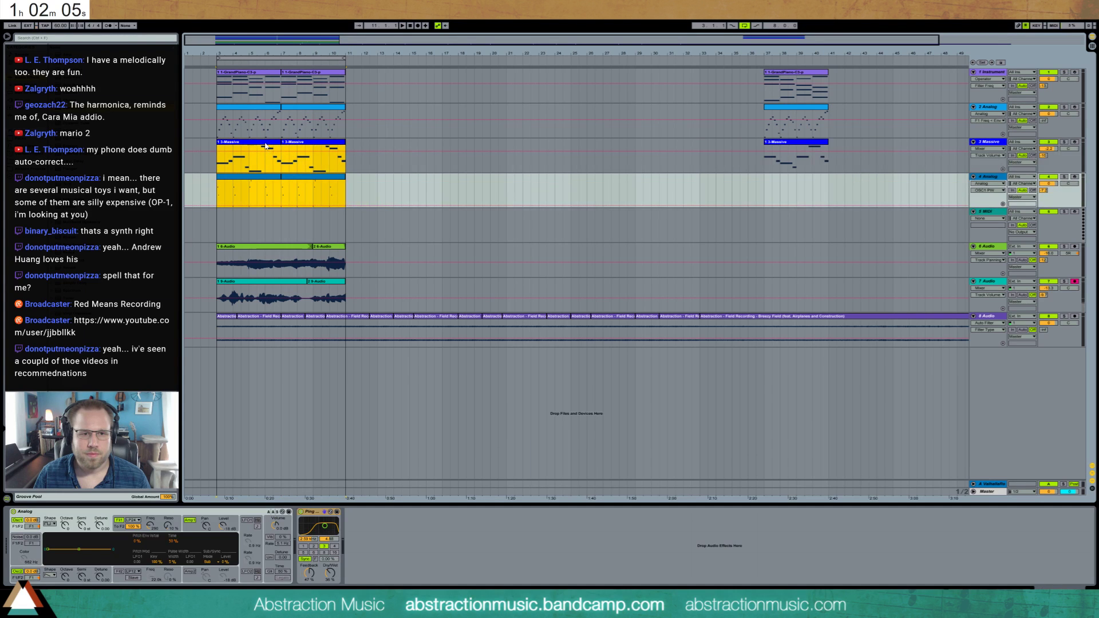
{"action": "left_click_drag", "start_coordinate": [265, 145], "coordinate": [394, 145]}
{"action": "left_click", "coordinate": [289, 273]}
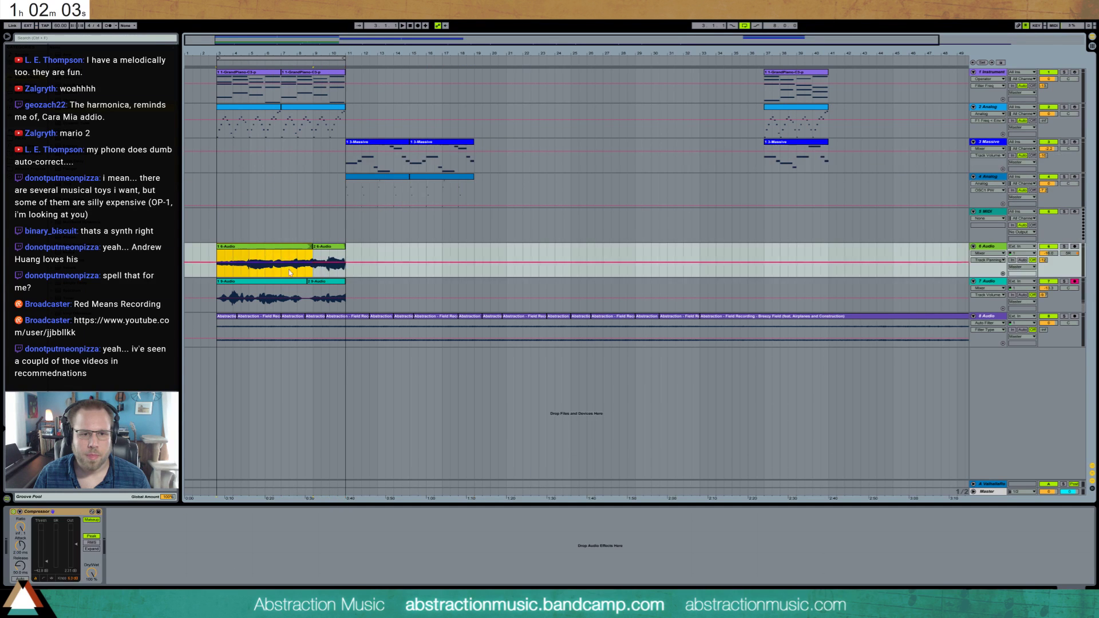
{"action": "key", "text": "shift+Down"}
{"action": "left_click_drag", "start_coordinate": [289, 287], "coordinate": [408, 285]}
- Add an Auto Filter at the end of the Instrument track's effect chain and lower its cutoff frequency
{"action": "left_click", "coordinate": [314, 140]}
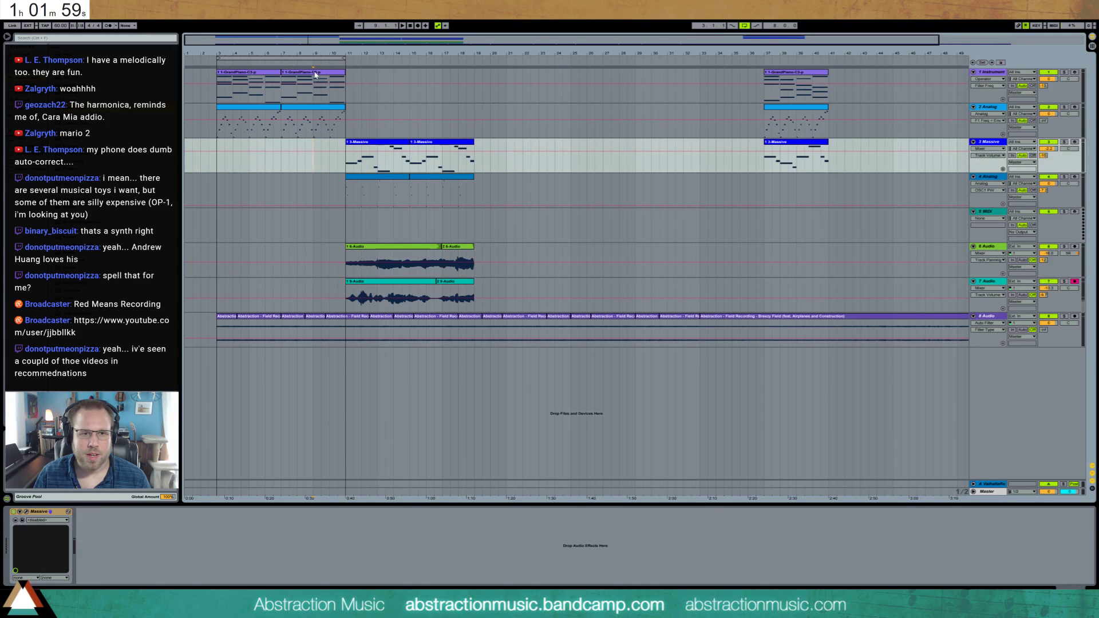
{"action": "left_click", "coordinate": [314, 74]}
{"action": "left_click", "coordinate": [1052, 594]}
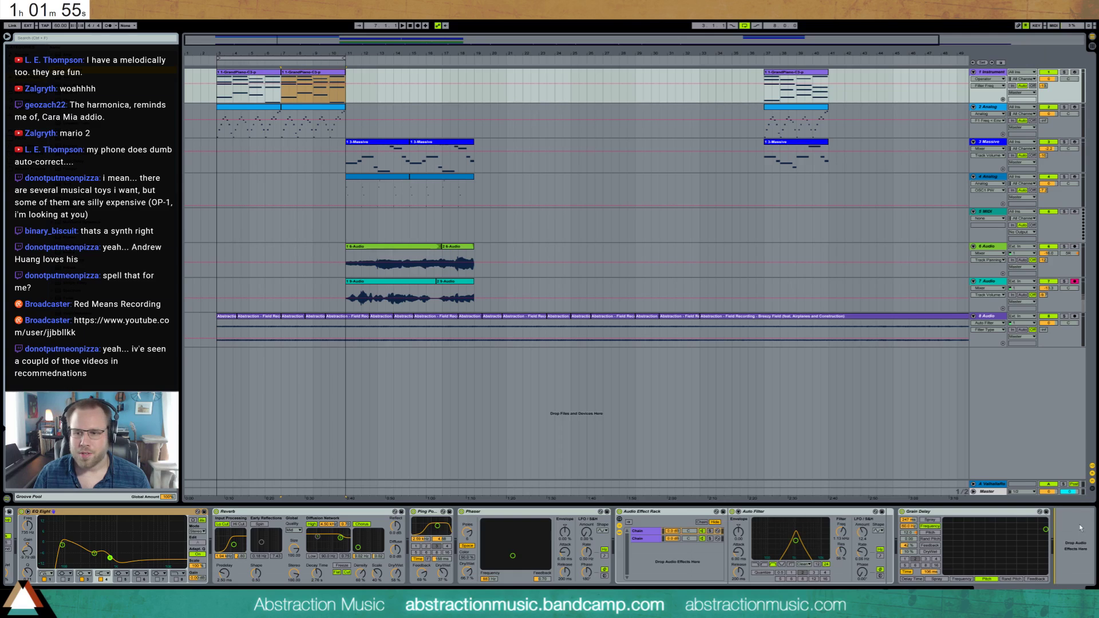
{"action": "left_click_drag", "start_coordinate": [991, 367], "coordinate": [1075, 530]}
{"action": "left_click_drag", "start_coordinate": [1010, 551], "coordinate": [980, 553]}
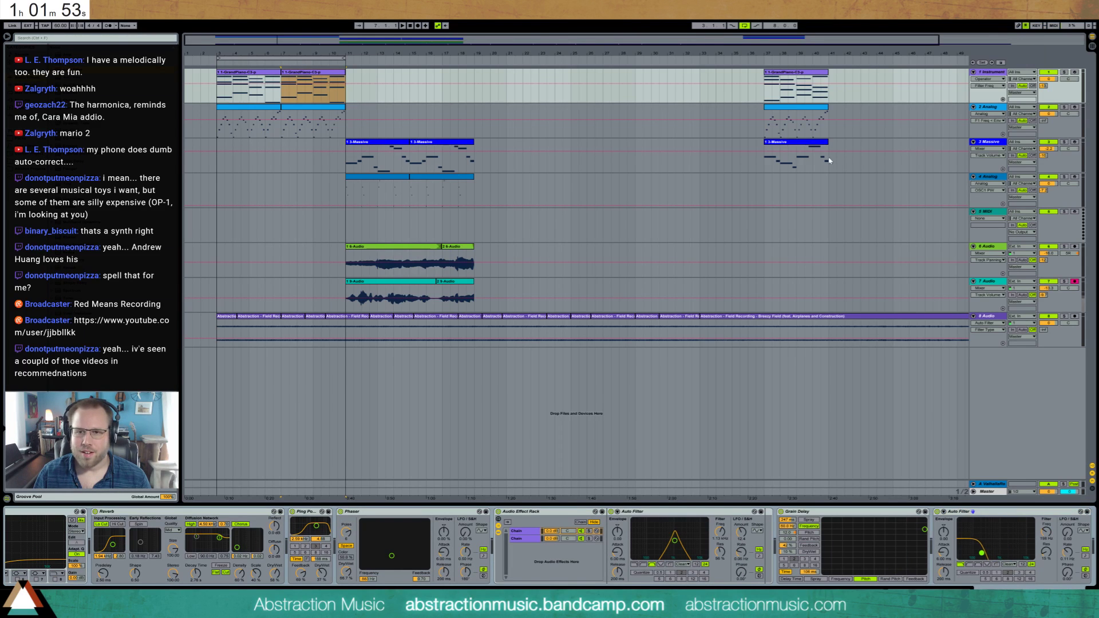
- Move the isolated piano clip from bar 37 to bar 19
{"action": "left_click", "coordinate": [815, 82]}
{"action": "left_click_drag", "start_coordinate": [815, 82], "coordinate": [523, 92]}
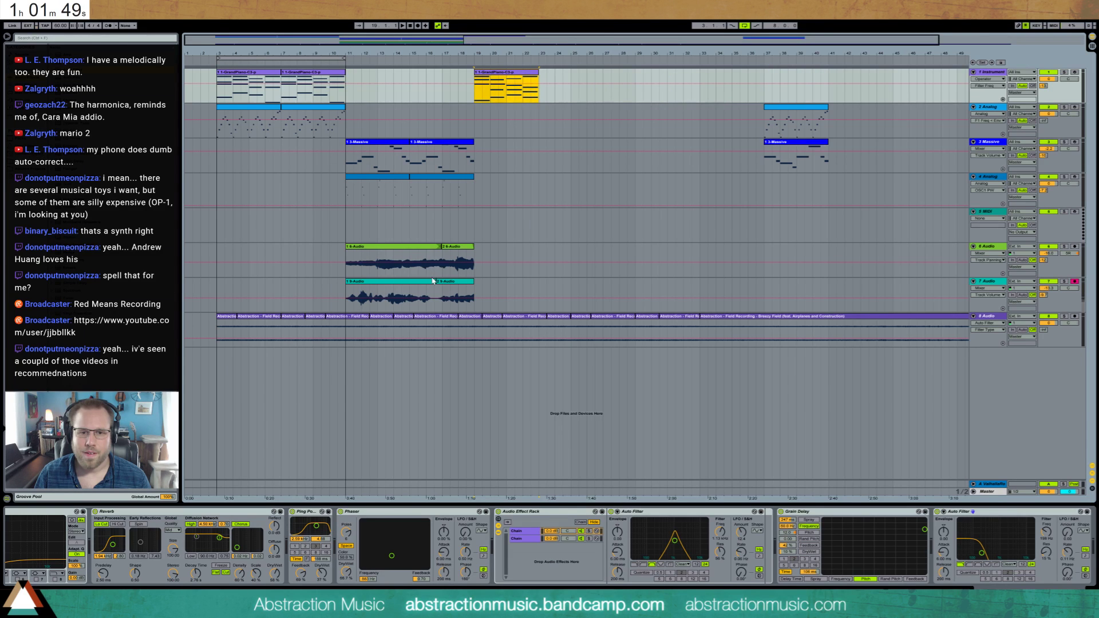
- Delete the melodica track's second clip and move its first clip to bar 15
{"action": "left_click", "coordinate": [449, 284]}
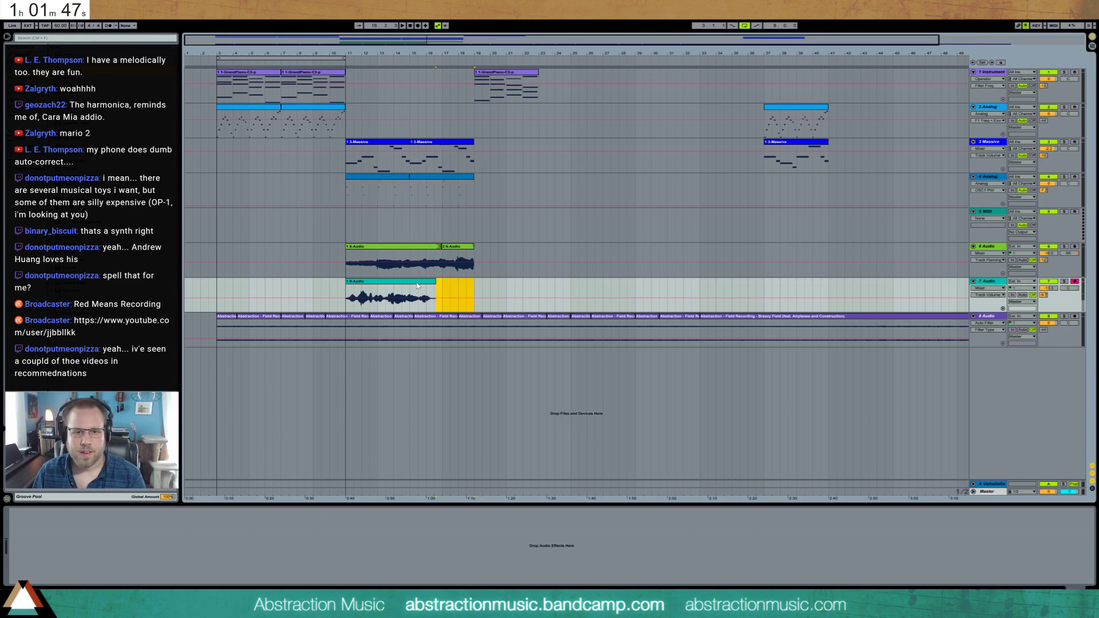
{"action": "left_click_drag", "start_coordinate": [426, 289], "coordinate": [476, 287]}
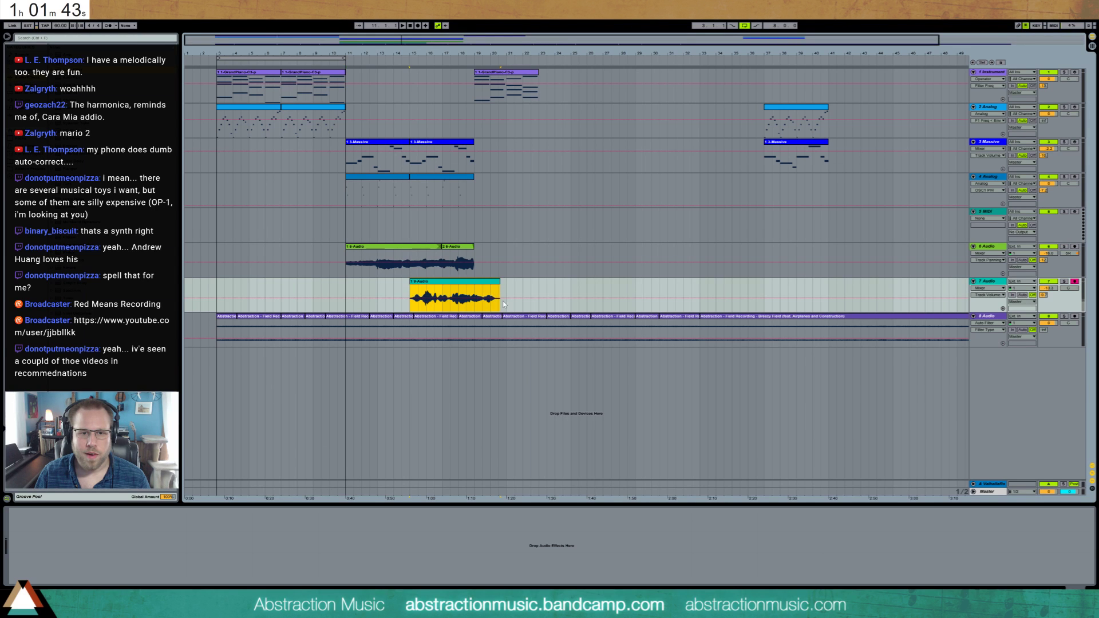
{"action": "left_click", "coordinate": [422, 247]}
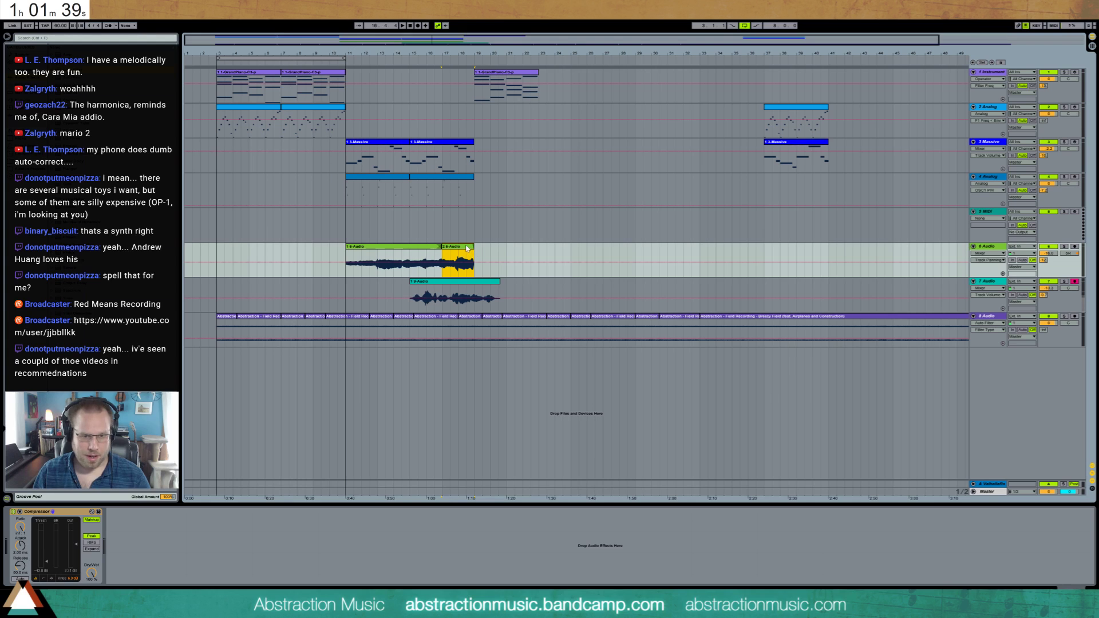
{"action": "key", "text": "Delete"}
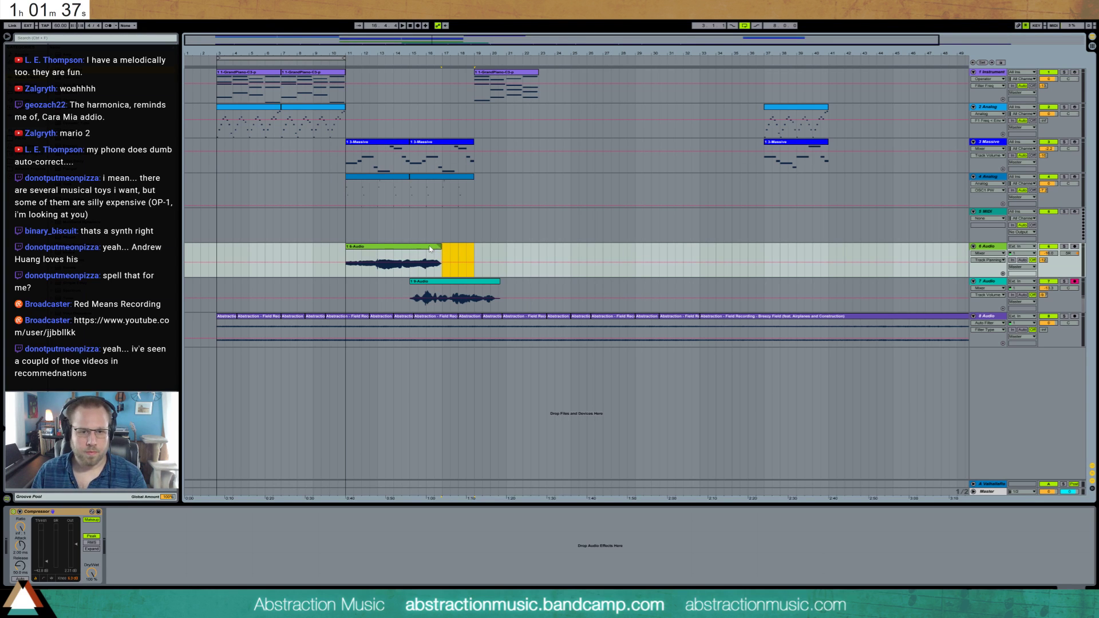
{"action": "left_click", "coordinate": [433, 252]}
{"action": "key", "text": "ctrl+z"}
{"action": "key", "text": "ctrl+z"}
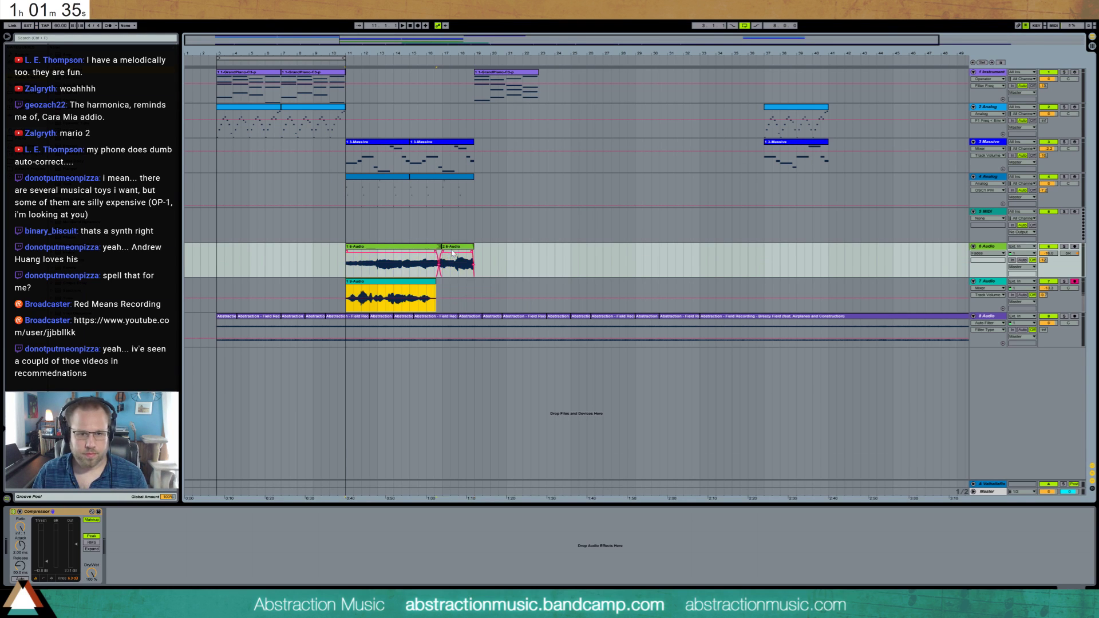
{"action": "key", "text": "ctrl+y"}
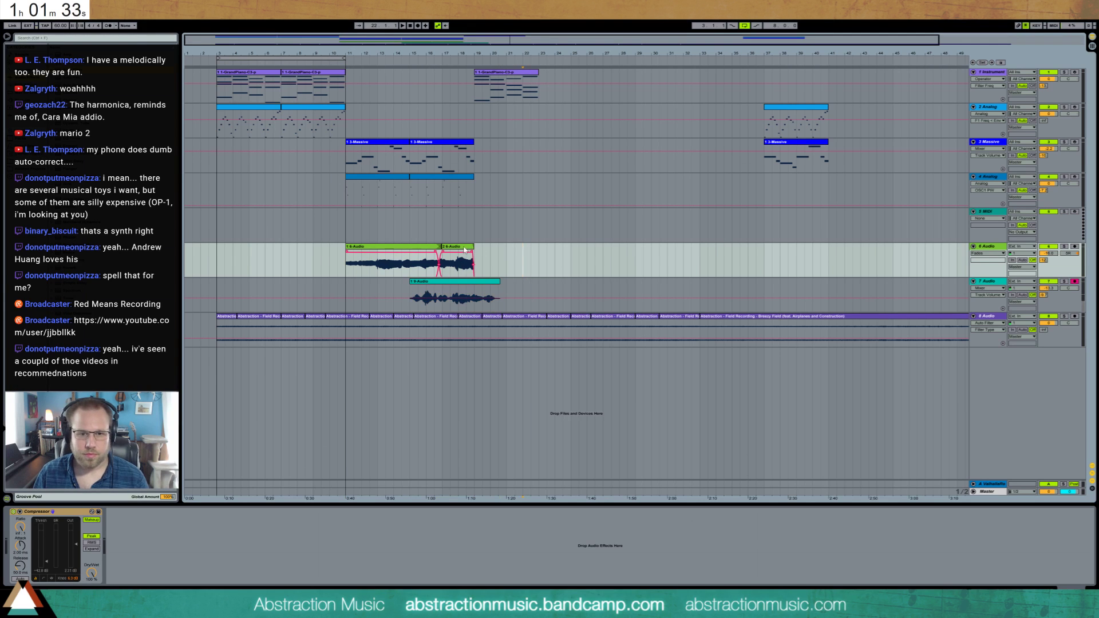
- Move the second clip on the 6 Audio track to bar 37 and lengthen the fade-out of its first clip
{"action": "left_click_drag", "start_coordinate": [465, 247], "coordinate": [787, 248]}
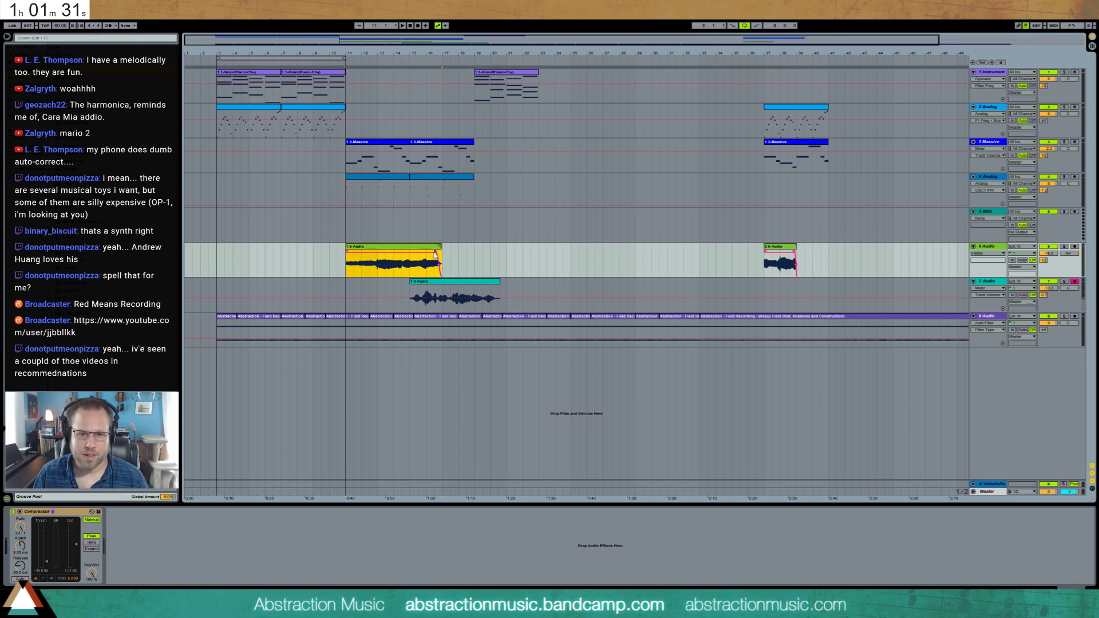
{"action": "left_click_drag", "start_coordinate": [436, 251], "coordinate": [421, 252]}
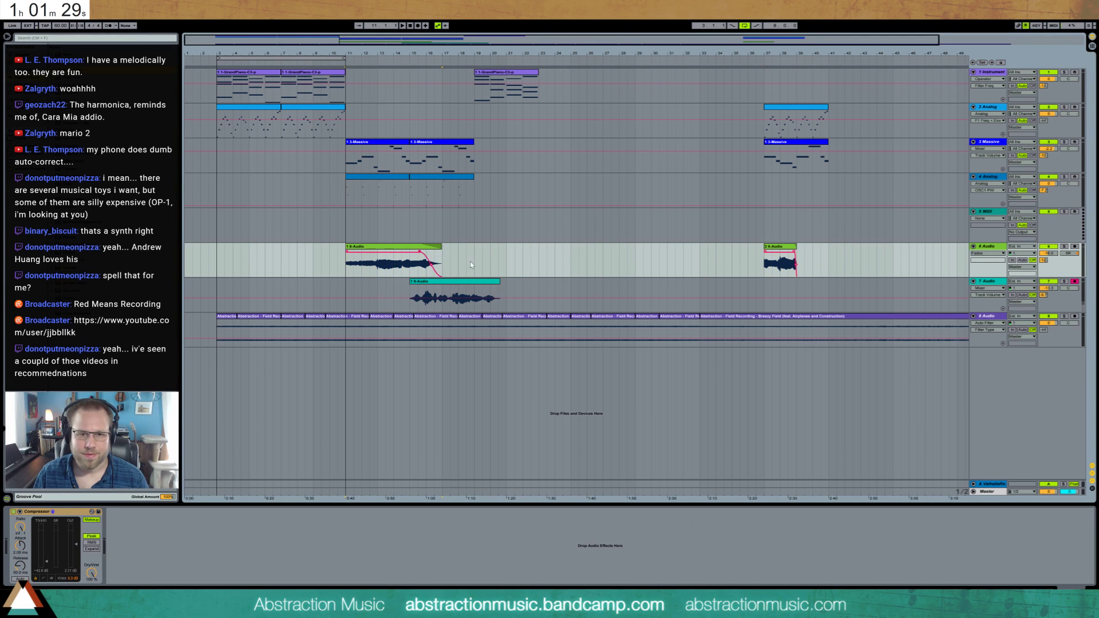
- Extend the Massive and both Analog tracks at bar 19 by duplicating the bar 15 clips and moving the bar 37 clips there
{"action": "left_click", "coordinate": [441, 142]}
{"action": "left_click", "coordinate": [440, 176], "text": "shift"}
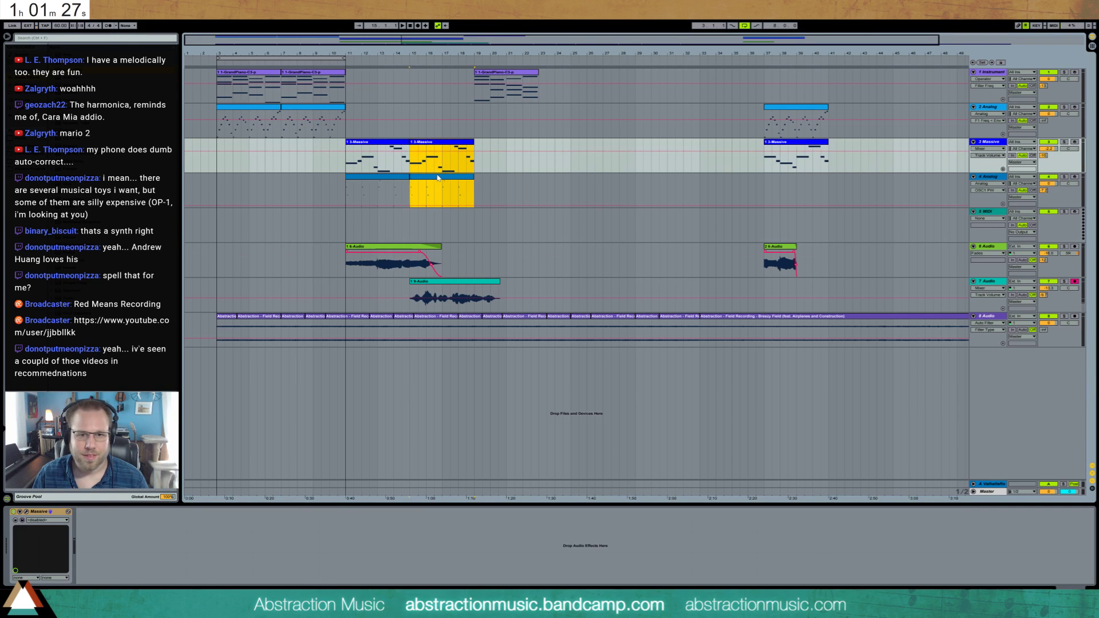
{"action": "key", "text": "ctrl+d"}
{"action": "left_click", "coordinate": [785, 144]}
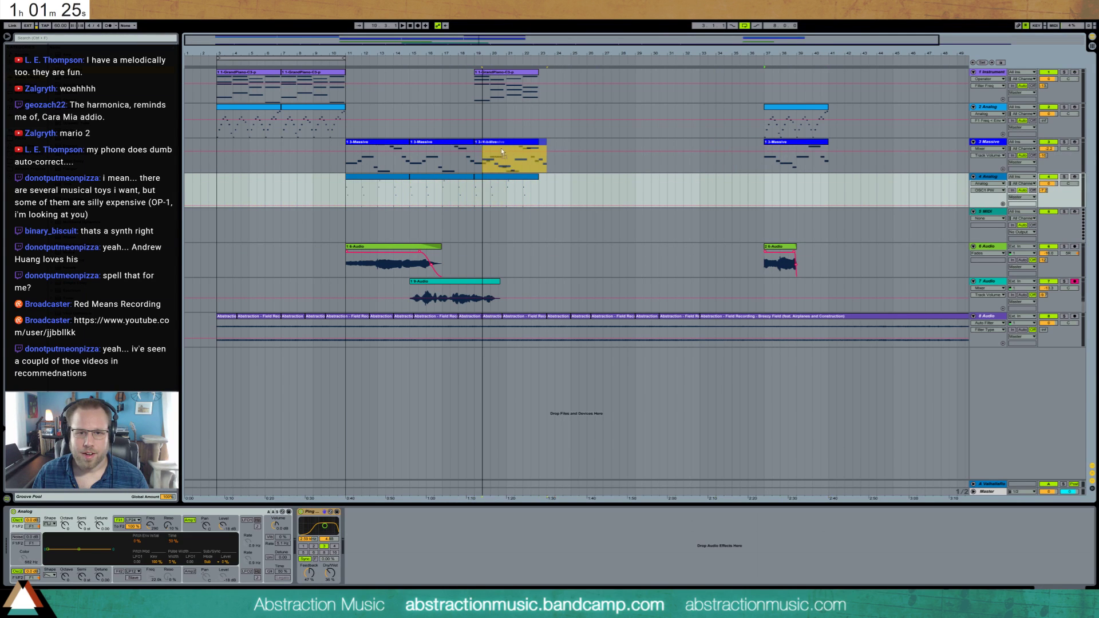
{"action": "key", "text": "Delete"}
{"action": "left_click_drag", "start_coordinate": [796, 110], "coordinate": [506, 126]}
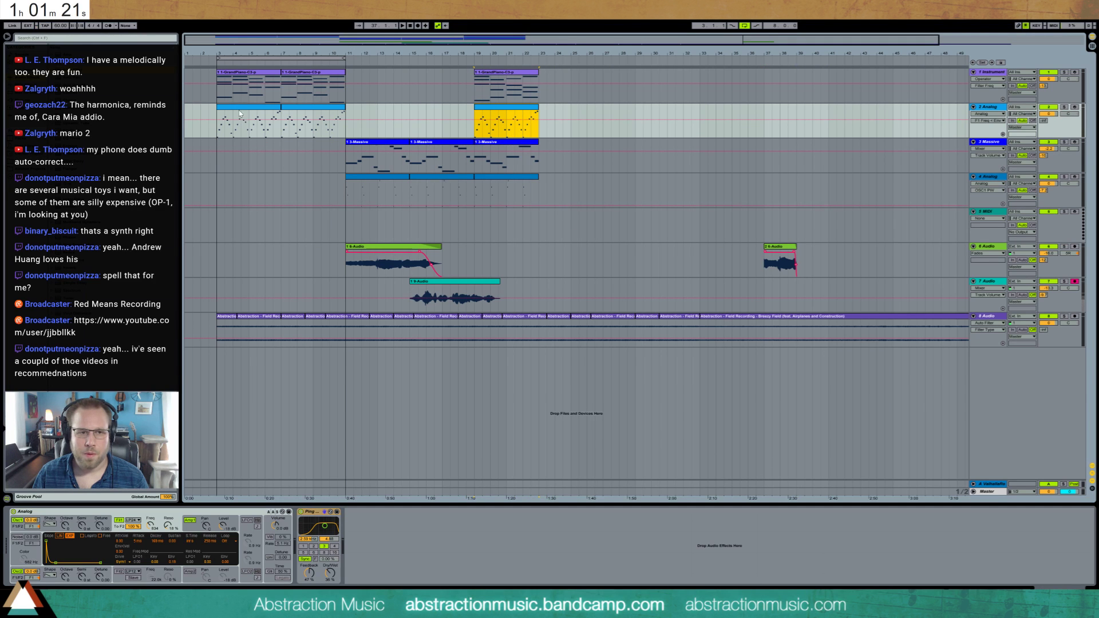
- Duplicate the piano and first Analog track's clips from bars 3 to 11 so they continue from bar 11 to bar 19
{"action": "left_click_drag", "start_coordinate": [217, 92], "coordinate": [547, 286]}
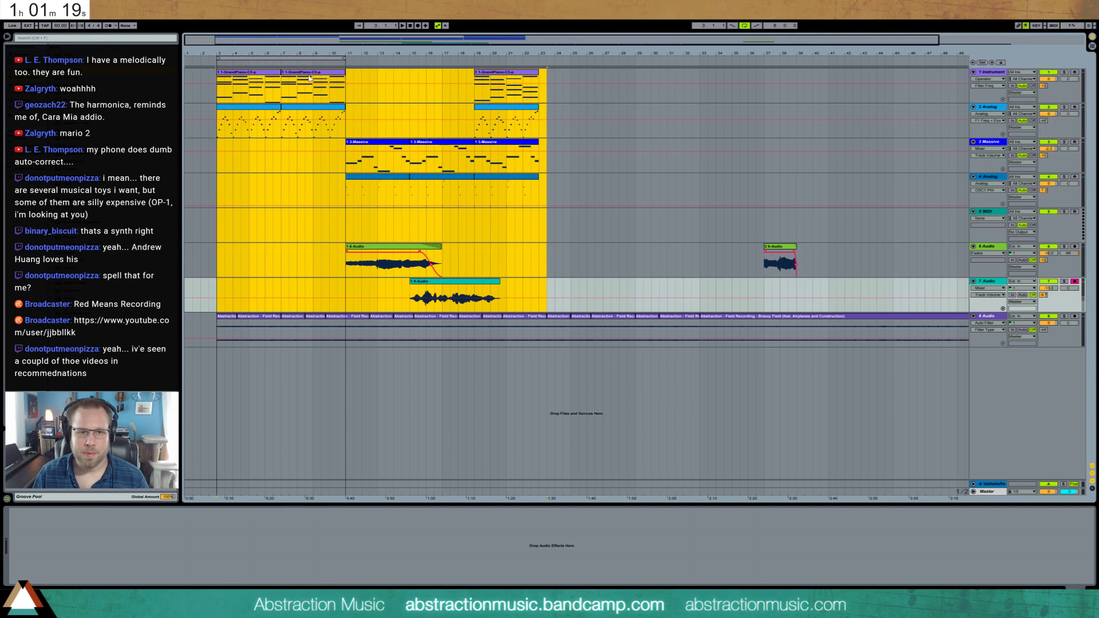
{"action": "left_click_drag", "start_coordinate": [217, 85], "coordinate": [345, 86]}
{"action": "key", "text": "ctrl+d"}
{"action": "key", "text": "Down"}
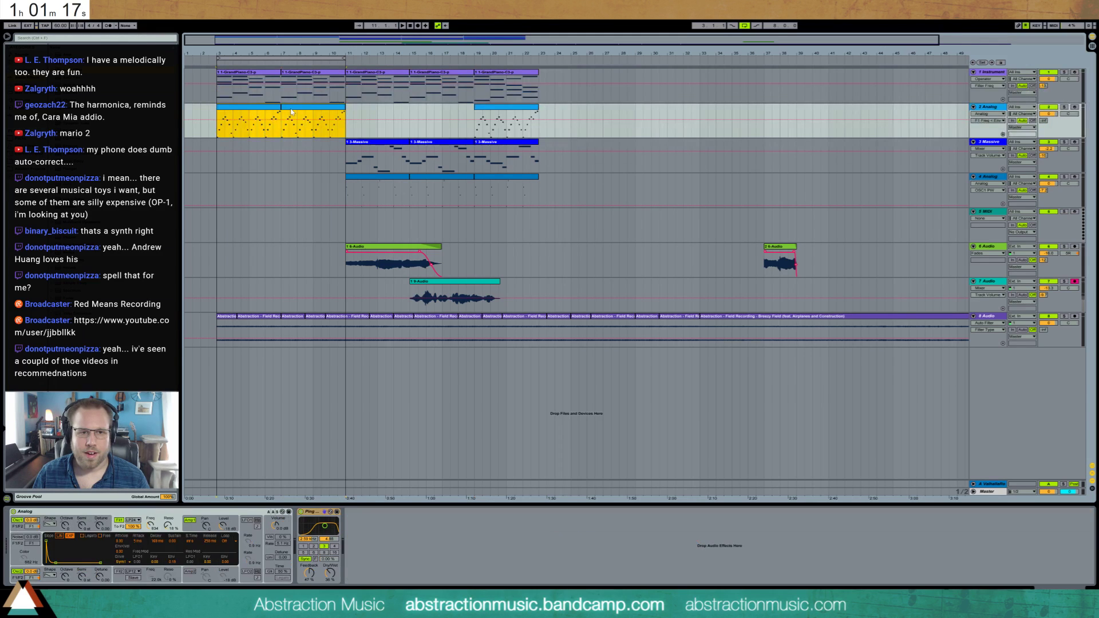
- Play the arrangement from bar 3 with looping turned off
{"action": "left_click_drag", "start_coordinate": [541, 90], "coordinate": [570, 98]}
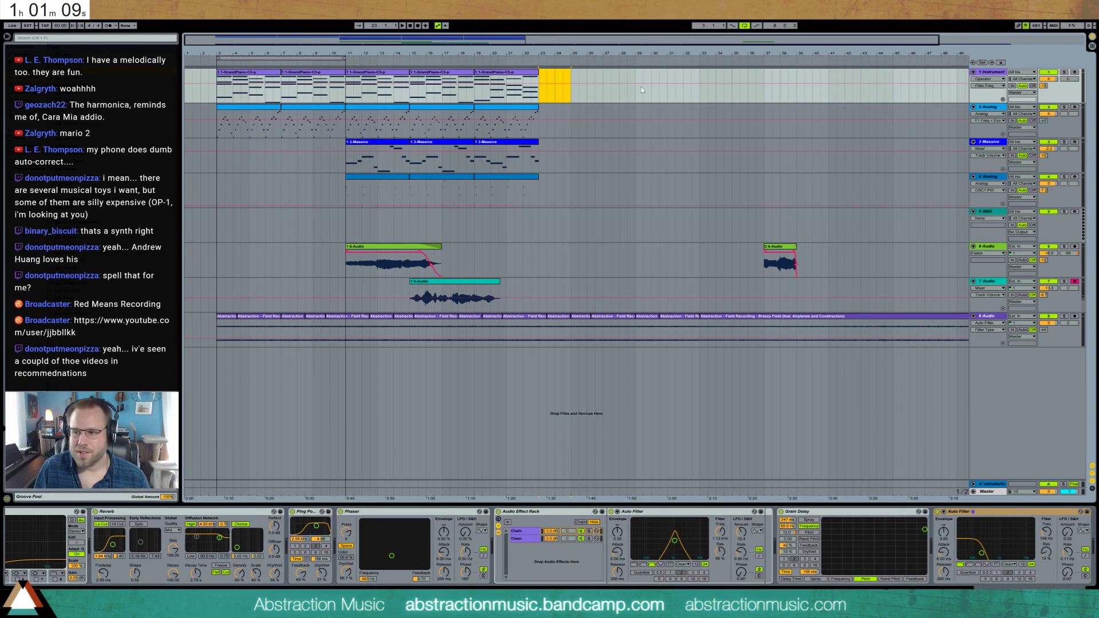
{"action": "left_click", "coordinate": [778, 247]}
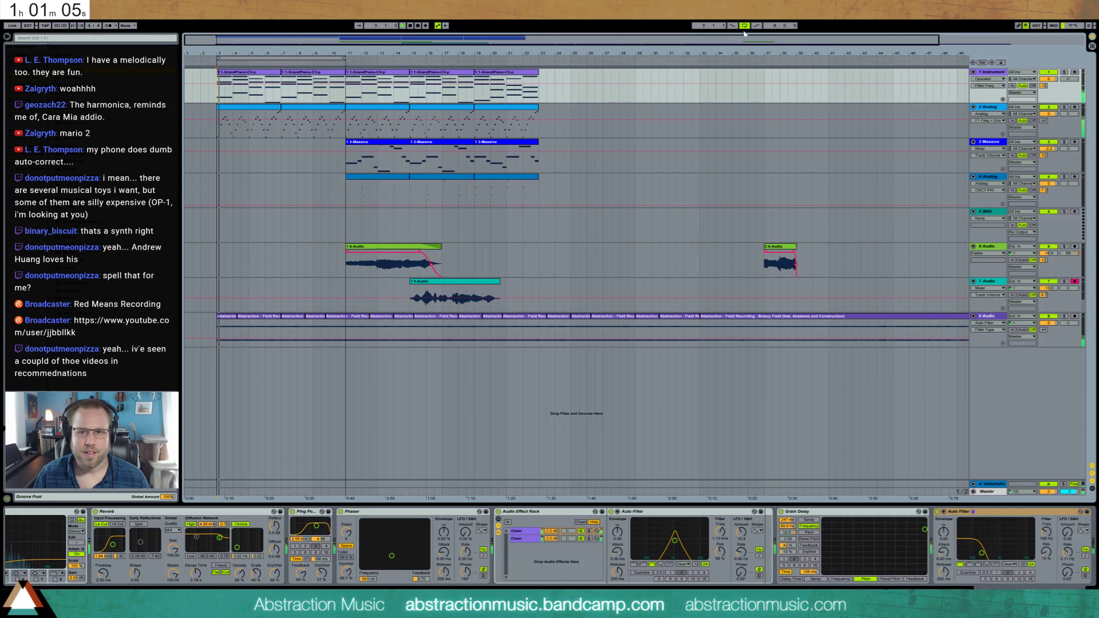
{"action": "left_click", "coordinate": [744, 27]}
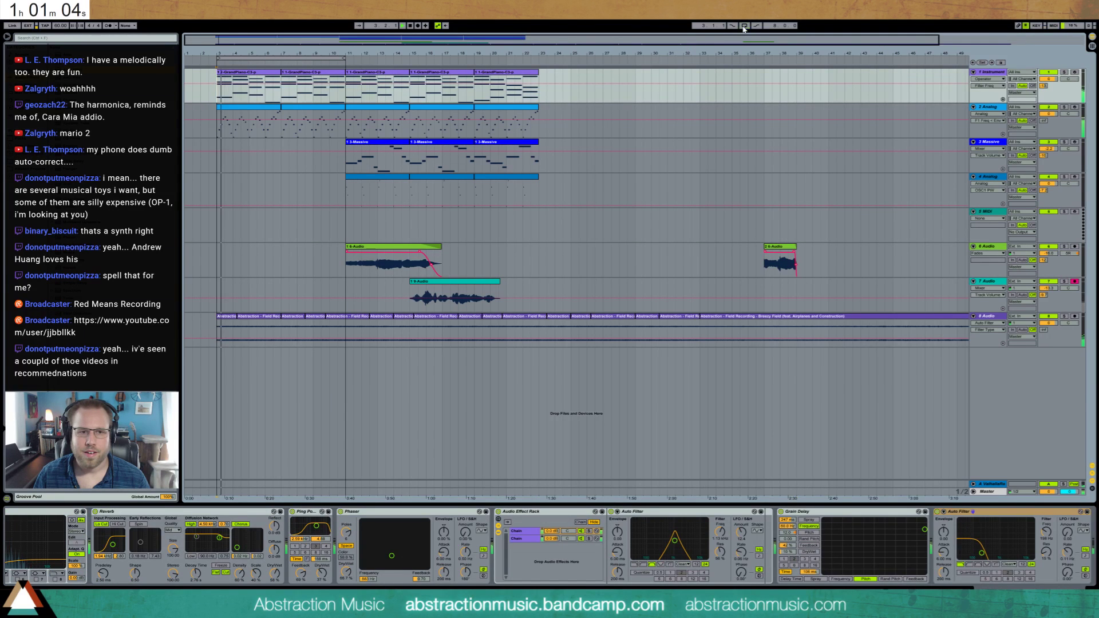
- Automate the last Auto Filter's frequency on the Instrument track to rise steadily from bar 3 to bar 11
{"action": "left_click", "coordinate": [264, 91]}
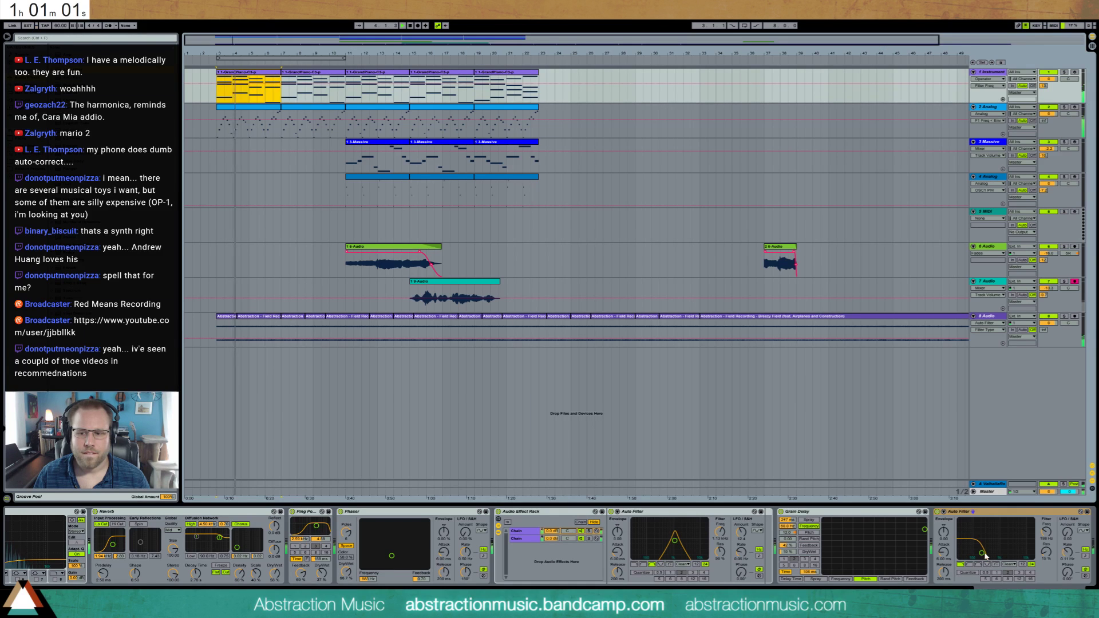
{"action": "left_click_drag", "start_coordinate": [984, 553], "coordinate": [986, 552]}
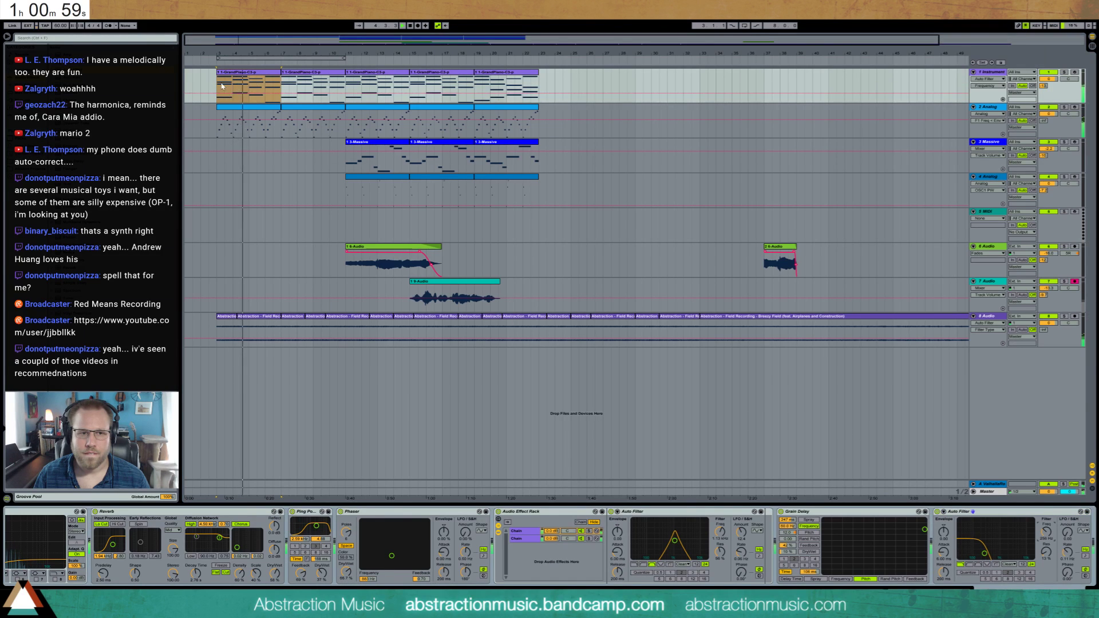
{"action": "left_click", "coordinate": [222, 86]}
{"action": "left_click", "coordinate": [347, 95]}
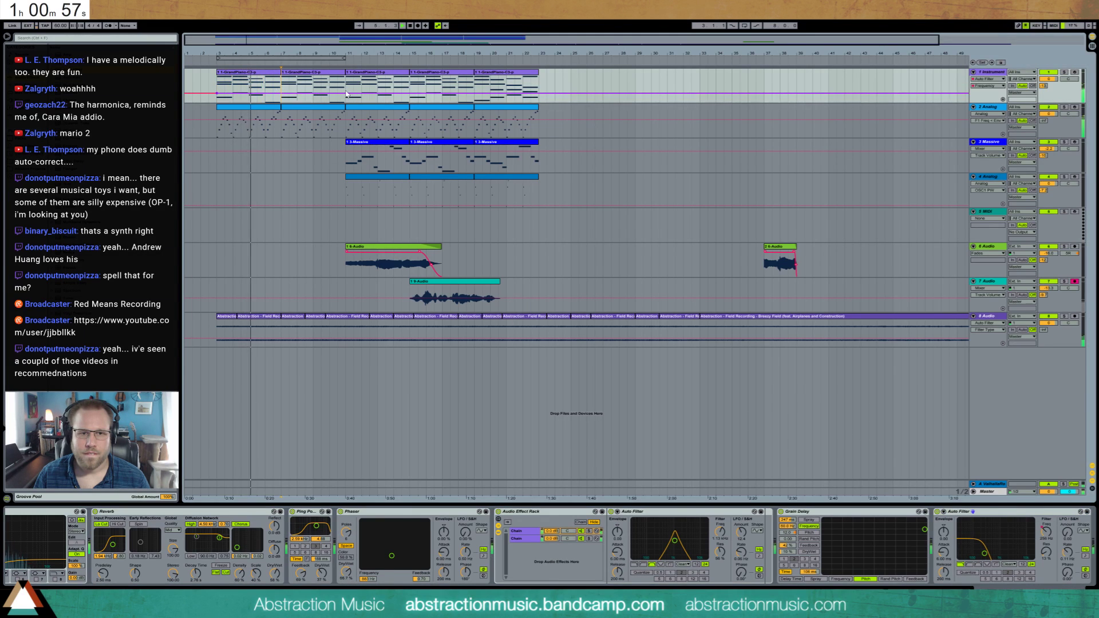
{"action": "left_click_drag", "start_coordinate": [347, 94], "coordinate": [347, 78]}
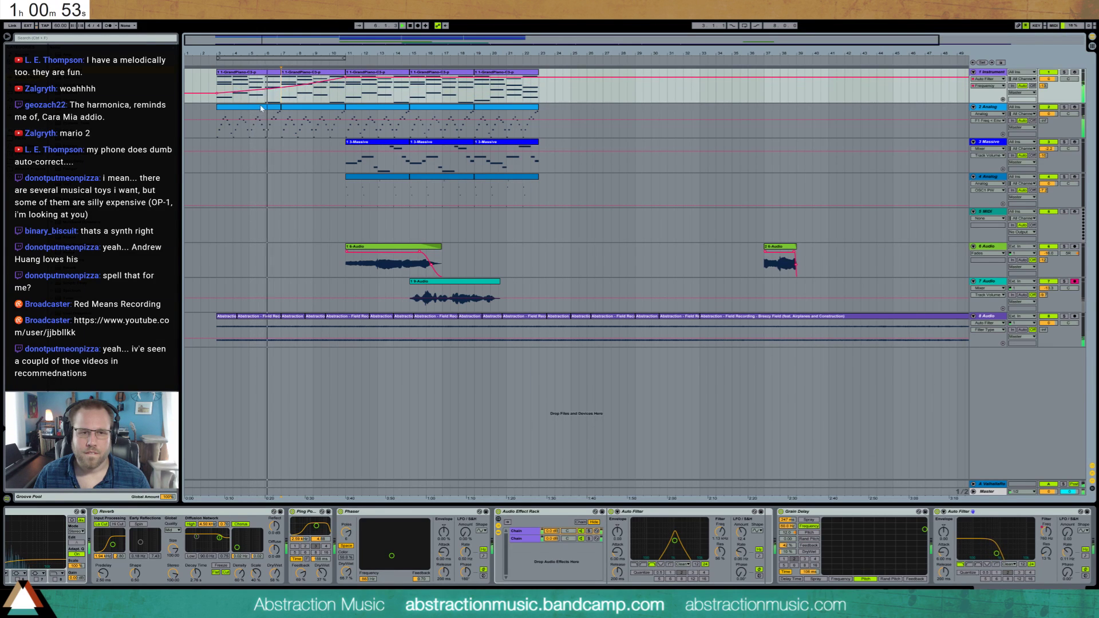
- In the piano clip at bar 7, shorten the last chord's top note by half and add two notes over the second half
{"action": "double_click", "coordinate": [286, 91]}
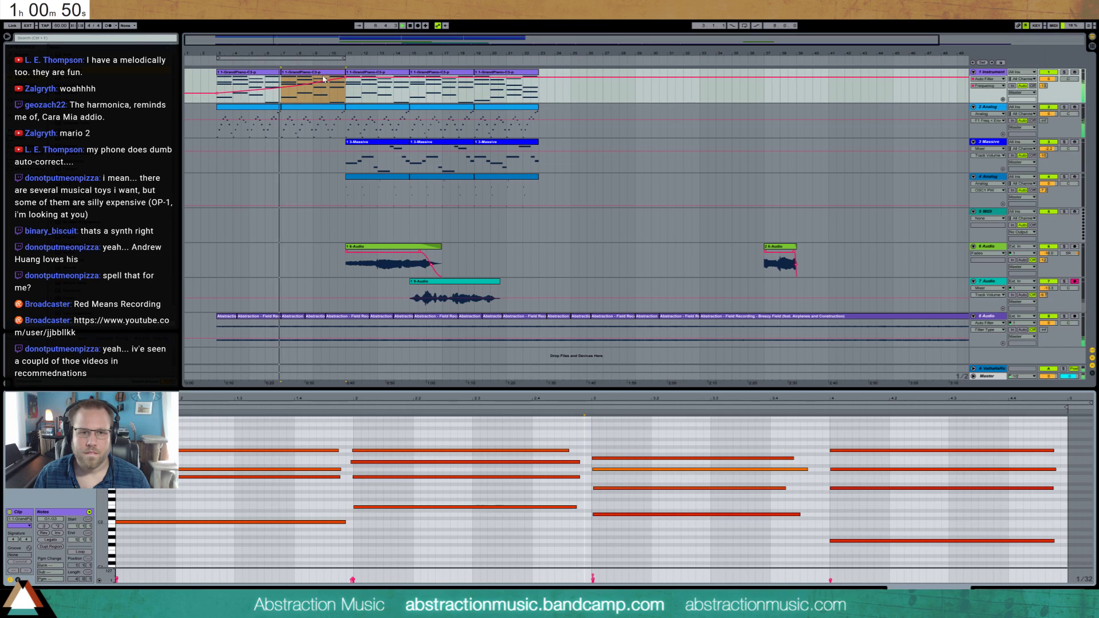
{"action": "left_click", "coordinate": [1007, 440]}
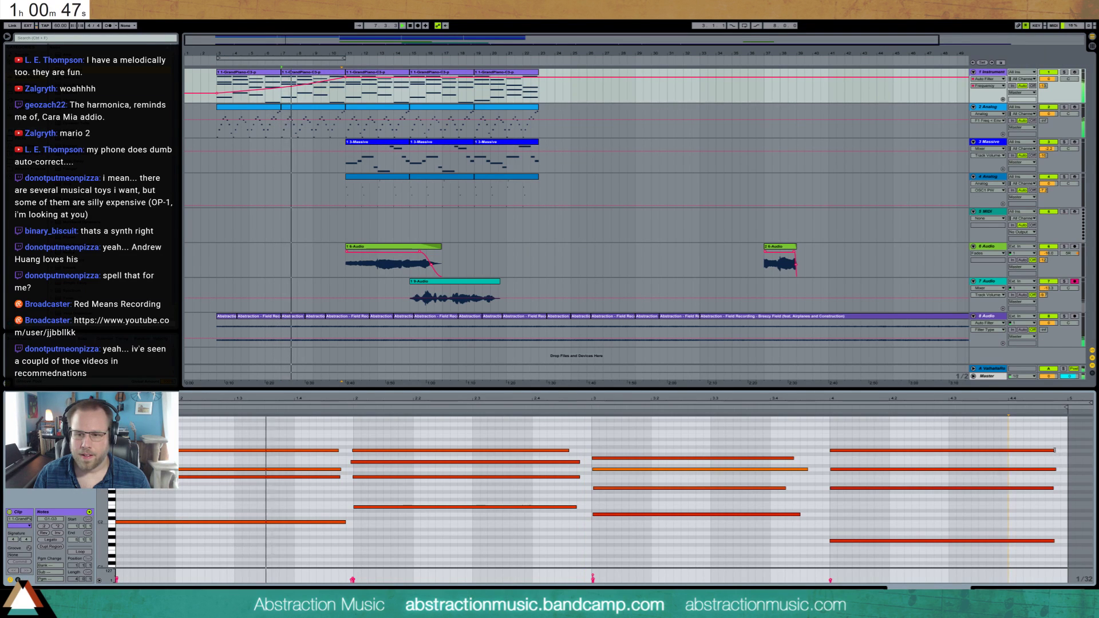
{"action": "mouse_move", "coordinate": [1055, 450]}
{"action": "left_mouse_down"}
{"action": "mouse_move", "coordinate": [948, 450]}
{"action": "mouse_move", "coordinate": [1053, 457]}
{"action": "left_mouse_up"}
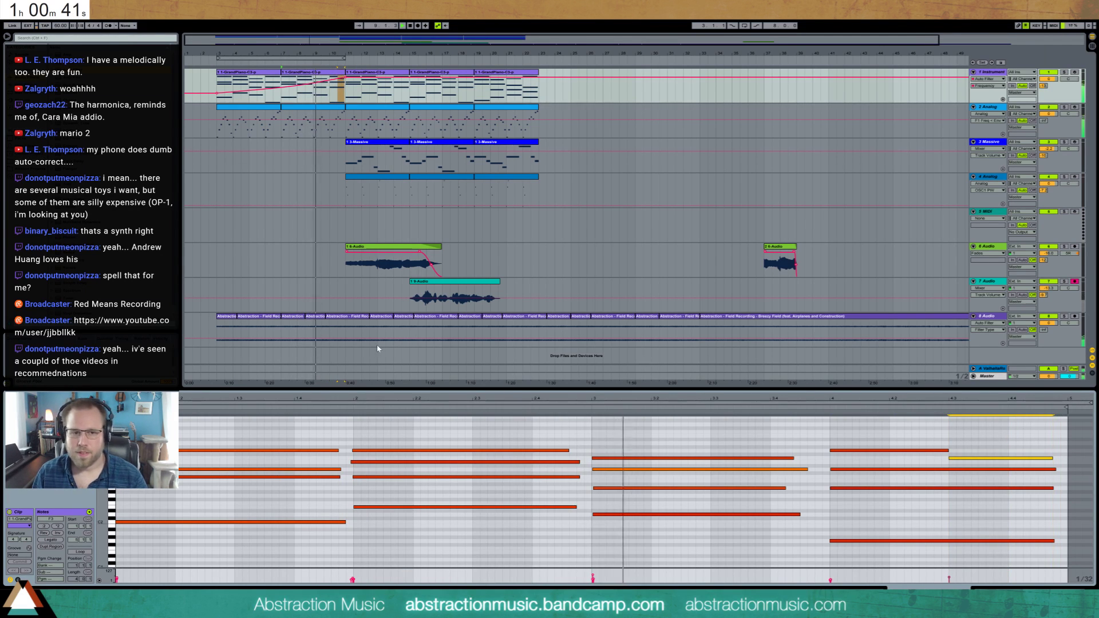
- Extend the field recording clip at bar 7 and widen the crossfades between the first field recording clips
{"action": "left_click", "coordinate": [293, 333]}
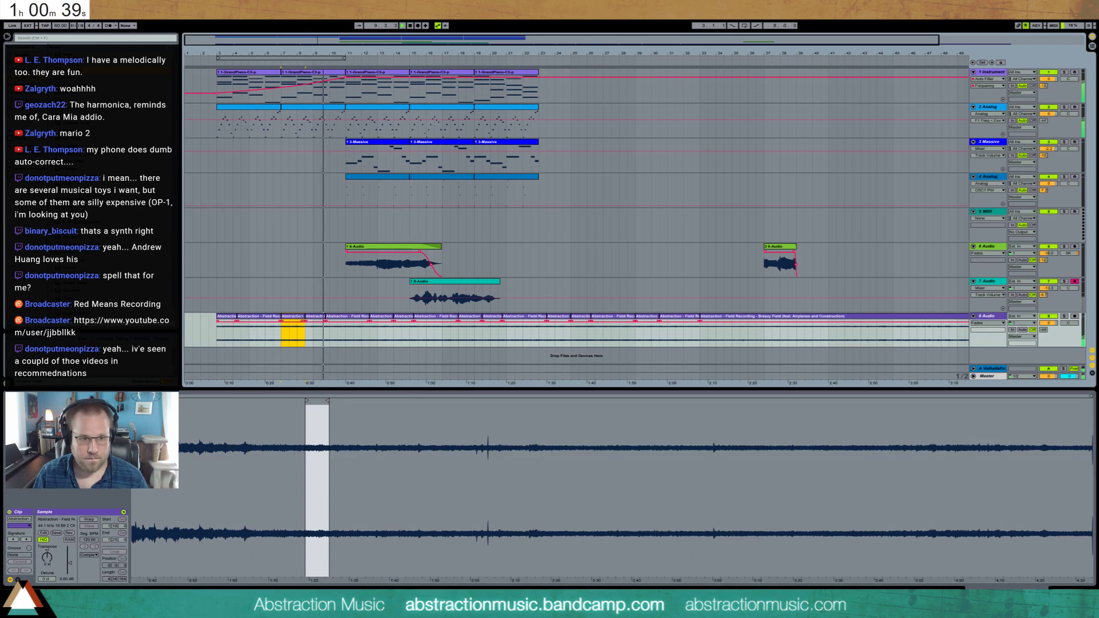
{"action": "left_click_drag", "start_coordinate": [329, 400], "coordinate": [335, 401]}
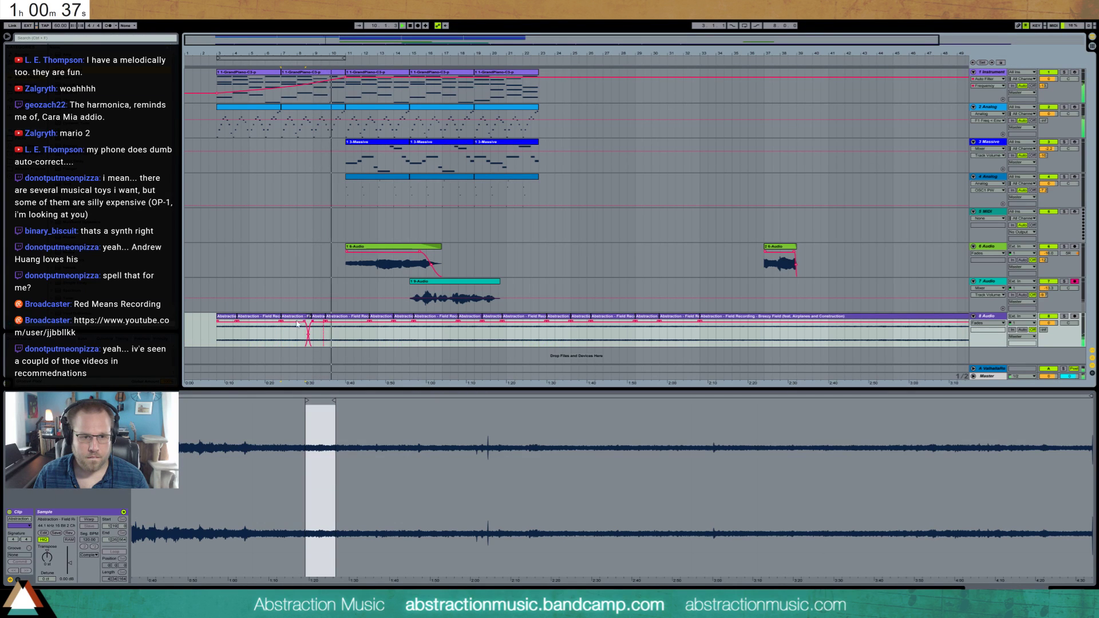
{"action": "left_click_drag", "start_coordinate": [305, 323], "coordinate": [243, 323]}
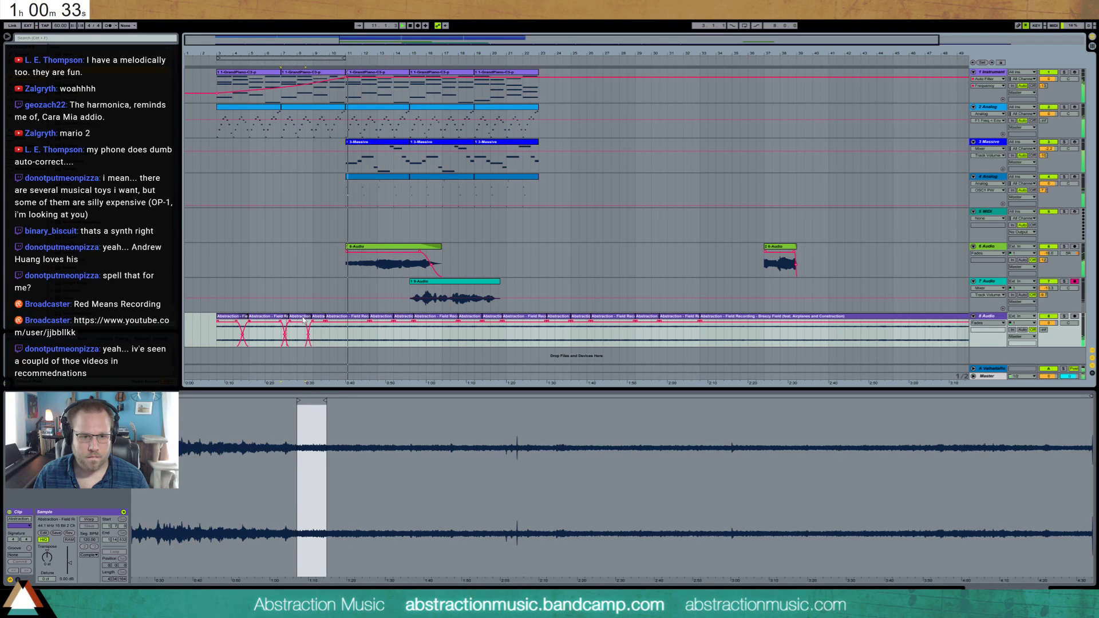
- Duplicate the first three crossfaded field recording clips five times in a row along the 8 Audio track
{"action": "left_click", "coordinate": [229, 320], "text": "shift"}
{"action": "key", "text": "ctrl+d"}
{"action": "key", "text": "ctrl+d"}
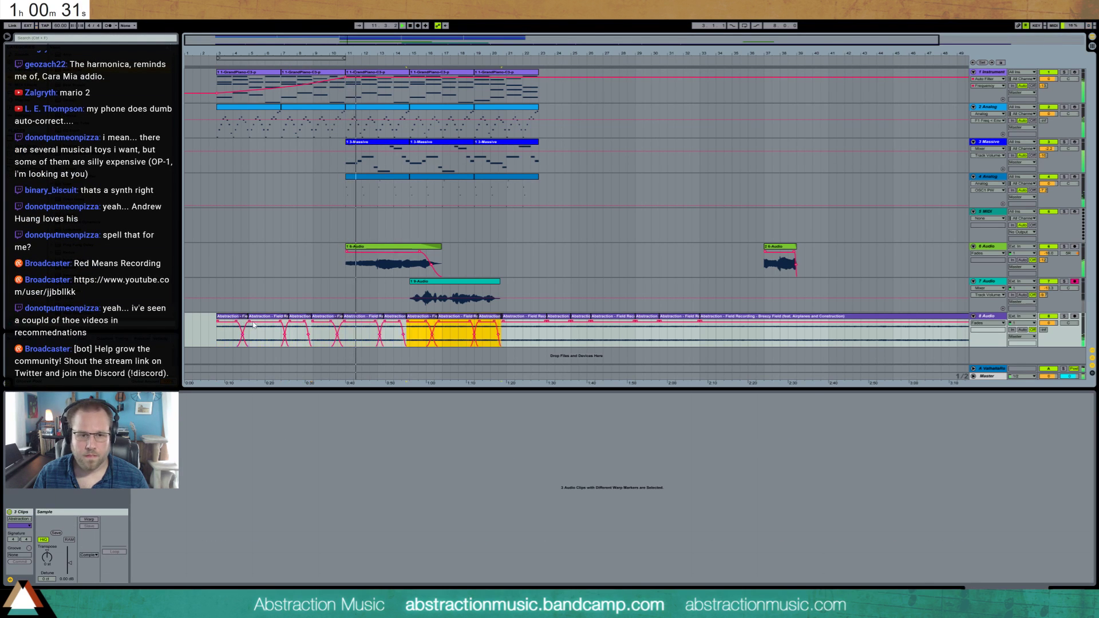
{"action": "key", "text": "ctrl+d"}
{"action": "key", "text": "ctrl+d"}
{"action": "key", "text": "ctrl+d"}
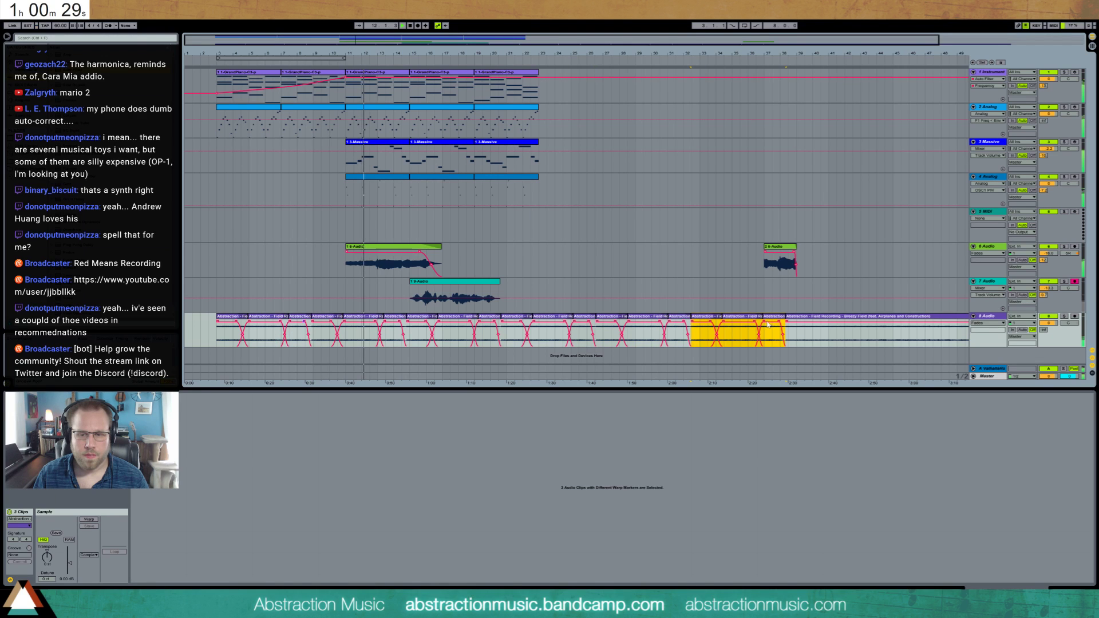
- Create crossfades at the joins between the duplicated groups of field recording clips
{"action": "left_click", "coordinate": [396, 322]}
{"action": "left_click_drag", "start_coordinate": [305, 323], "coordinate": [320, 324]}
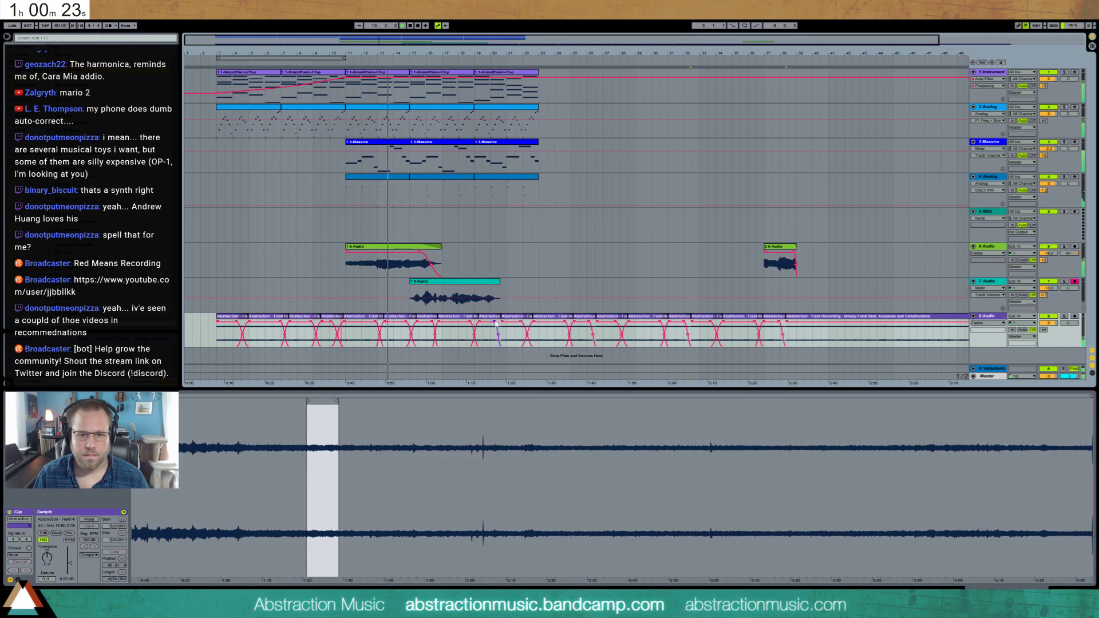
{"action": "left_click_drag", "start_coordinate": [495, 323], "coordinate": [511, 325]}
{"action": "left_click_drag", "start_coordinate": [597, 324], "coordinate": [608, 324]}
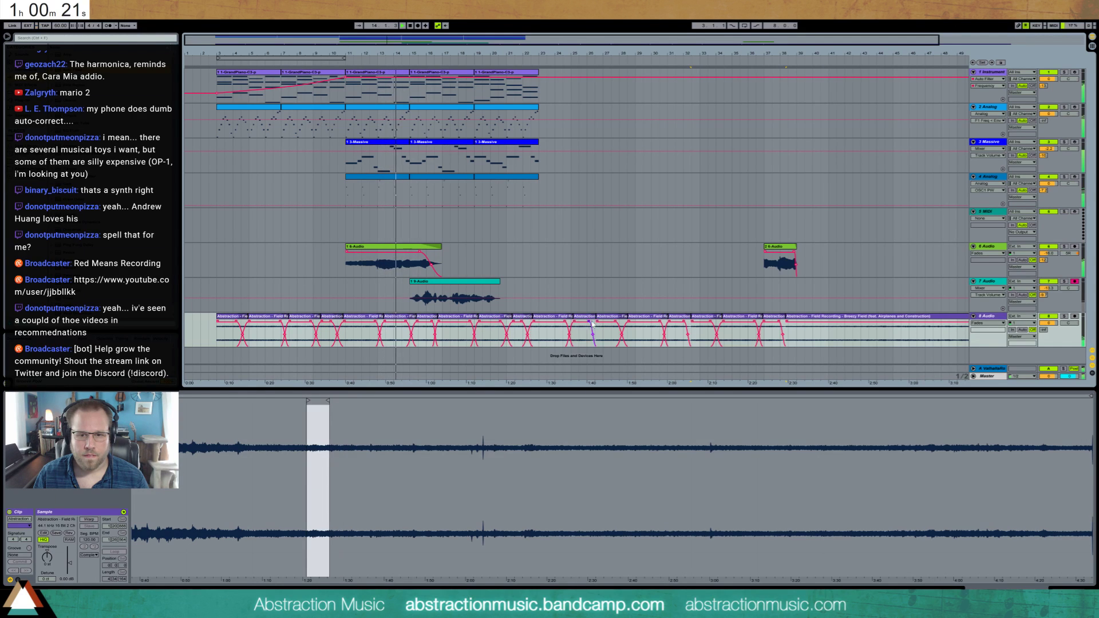
{"action": "left_click_drag", "start_coordinate": [685, 323], "coordinate": [699, 325]}
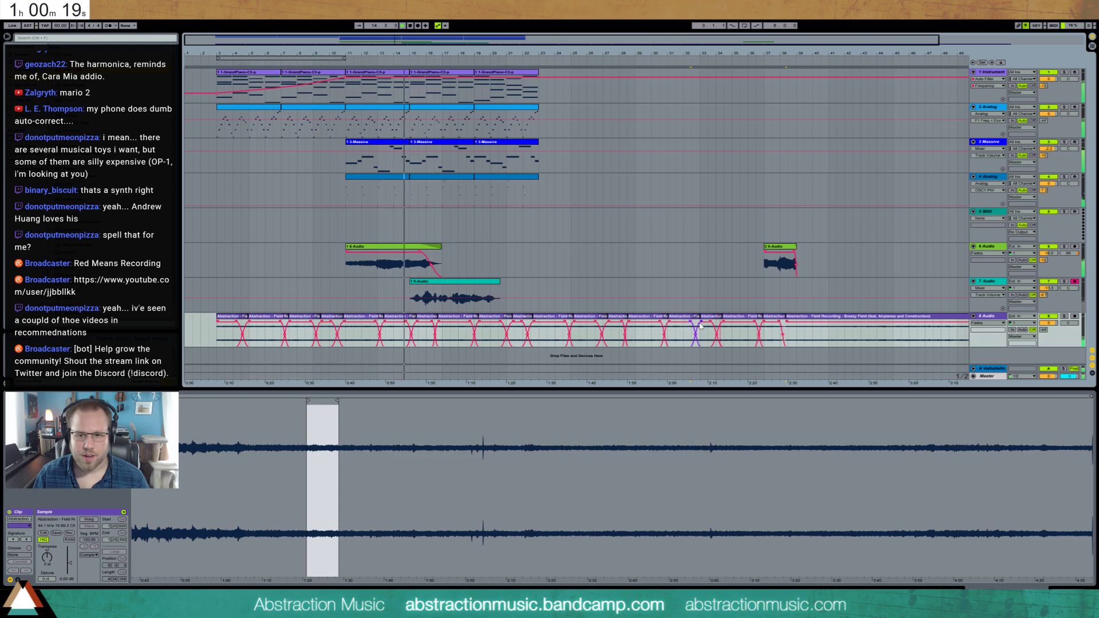
{"action": "left_click_drag", "start_coordinate": [796, 325], "coordinate": [800, 325]}
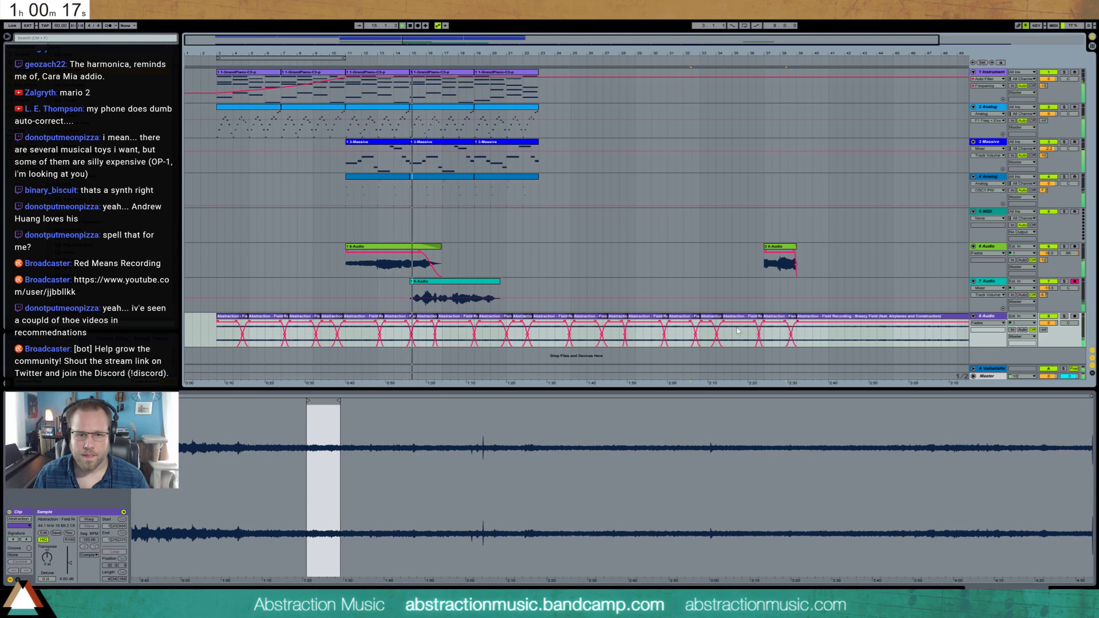
- Automate the first Analog track's F1 Freq to rise gradually up to about bar 17
{"action": "key", "text": "shift+Tab"}
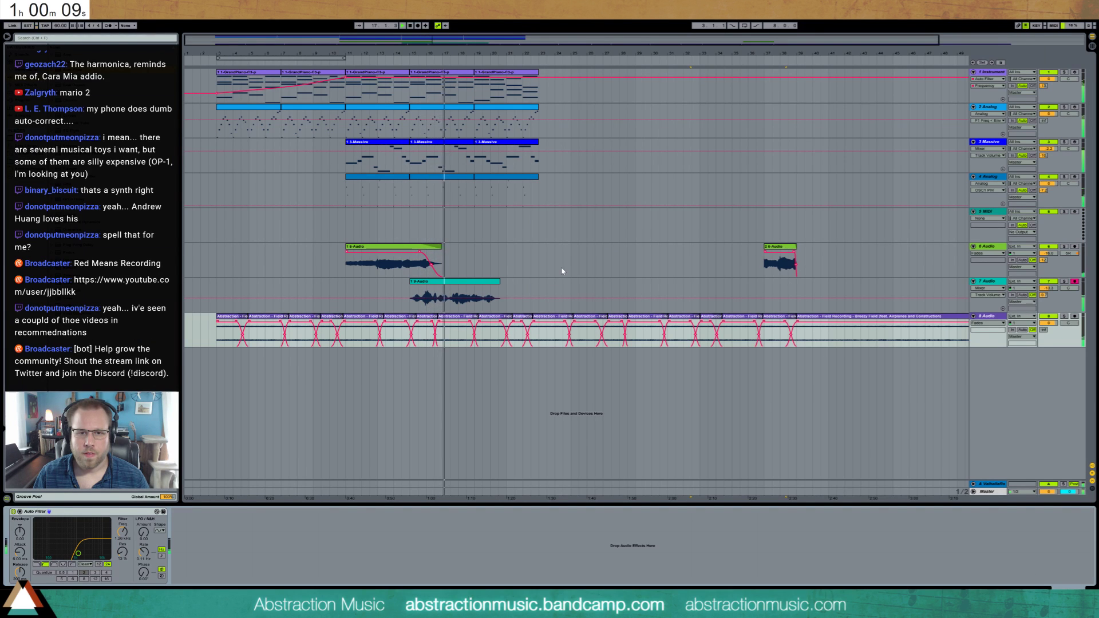
{"action": "left_click", "coordinate": [440, 123]}
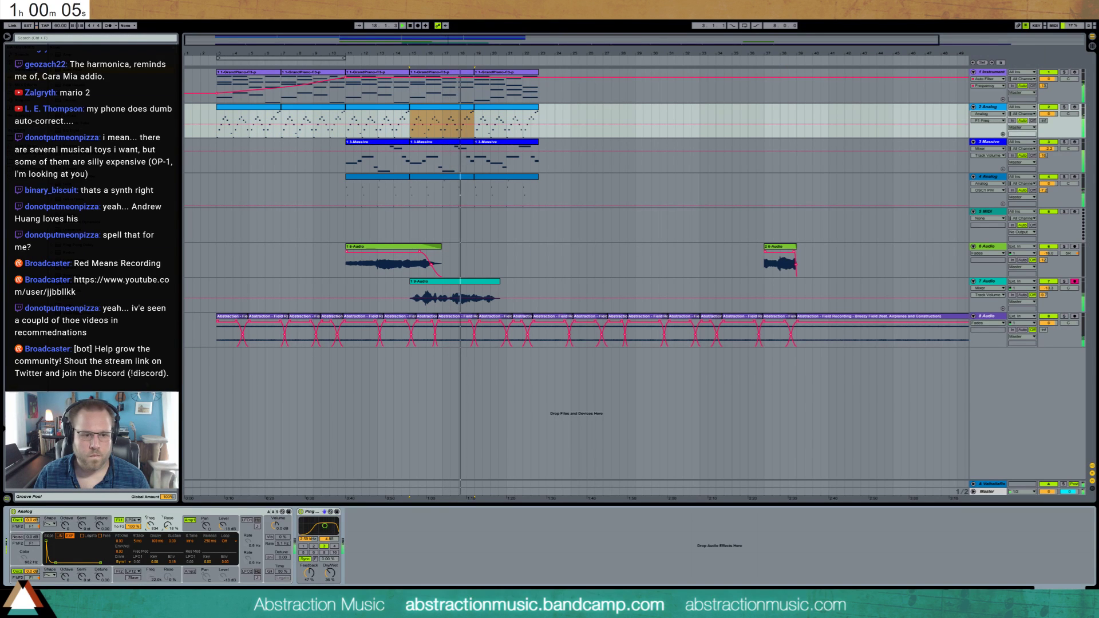
{"action": "left_click", "coordinate": [320, 112]}
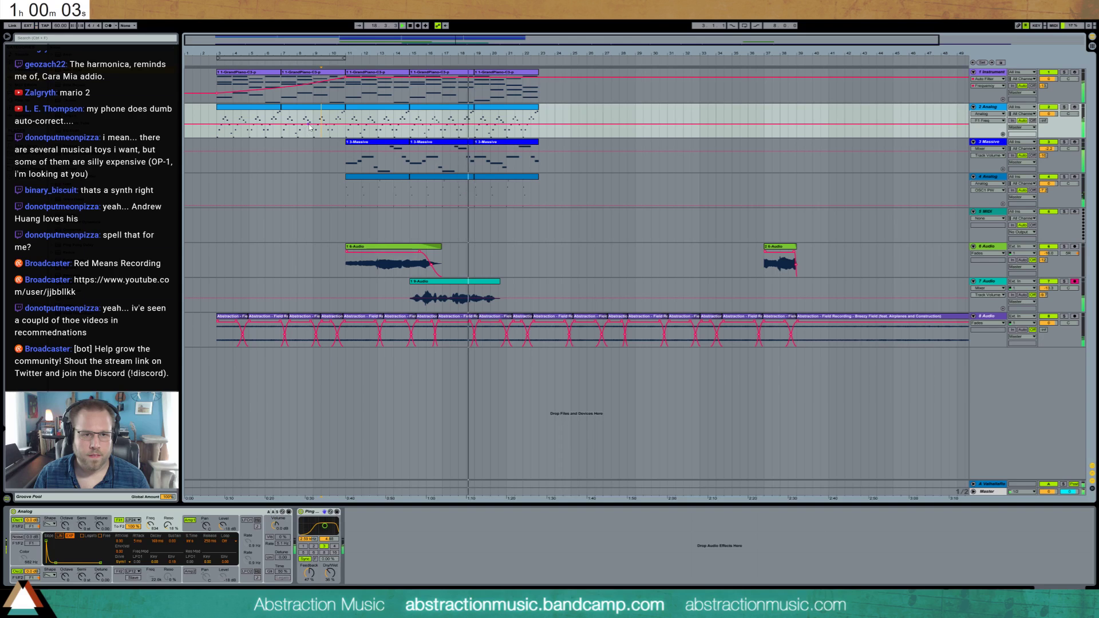
{"action": "left_click_drag", "start_coordinate": [450, 124], "coordinate": [447, 121]}
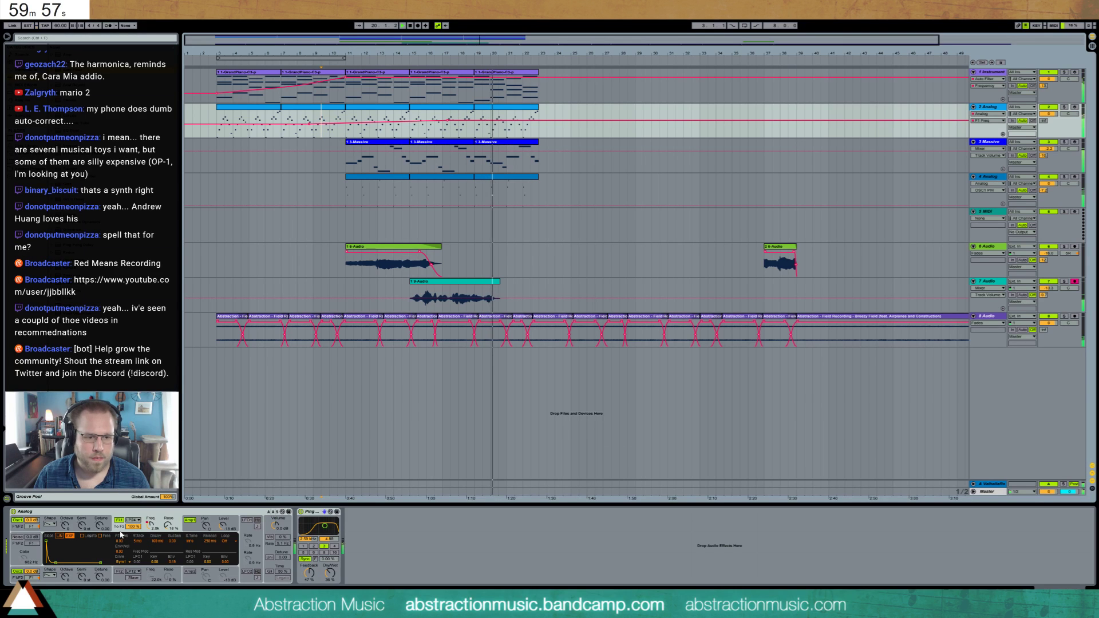
{"action": "left_click", "coordinate": [190, 519]}
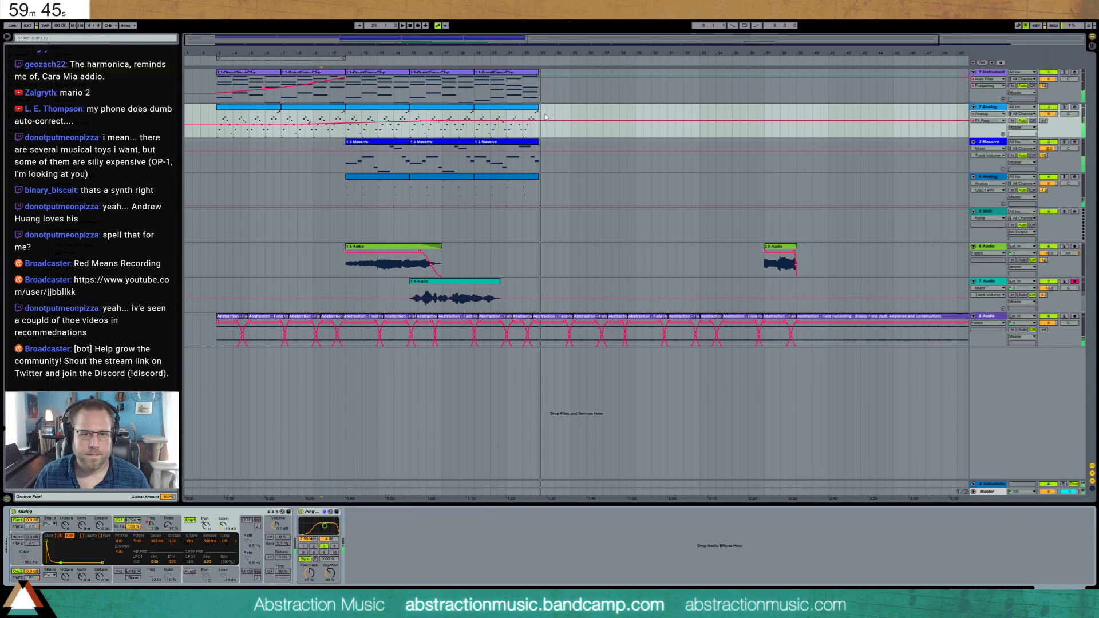
- Restart playback from bar 3 and add a fade-in to the start of the first field recording clip
{"action": "left_click", "coordinate": [513, 79]}
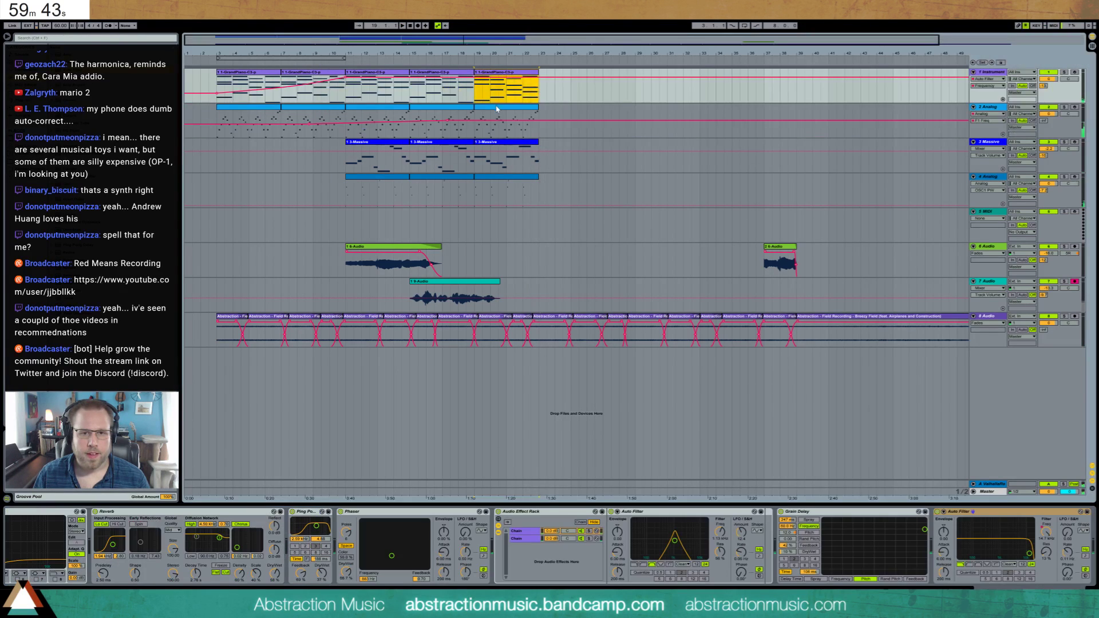
{"action": "left_click", "coordinate": [217, 80]}
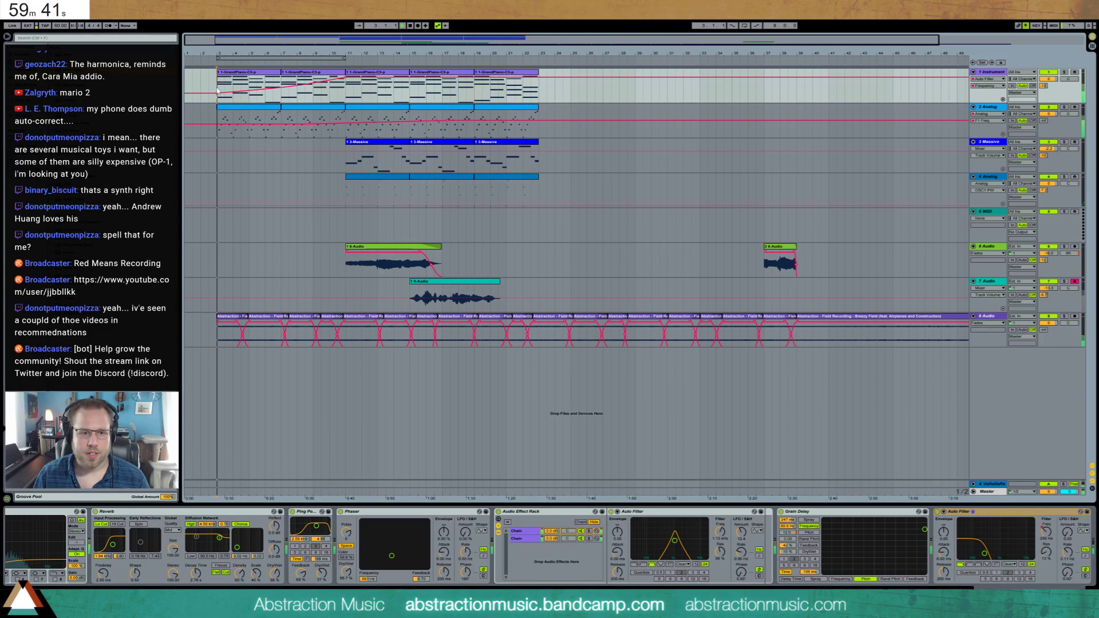
{"action": "key", "text": "space"}
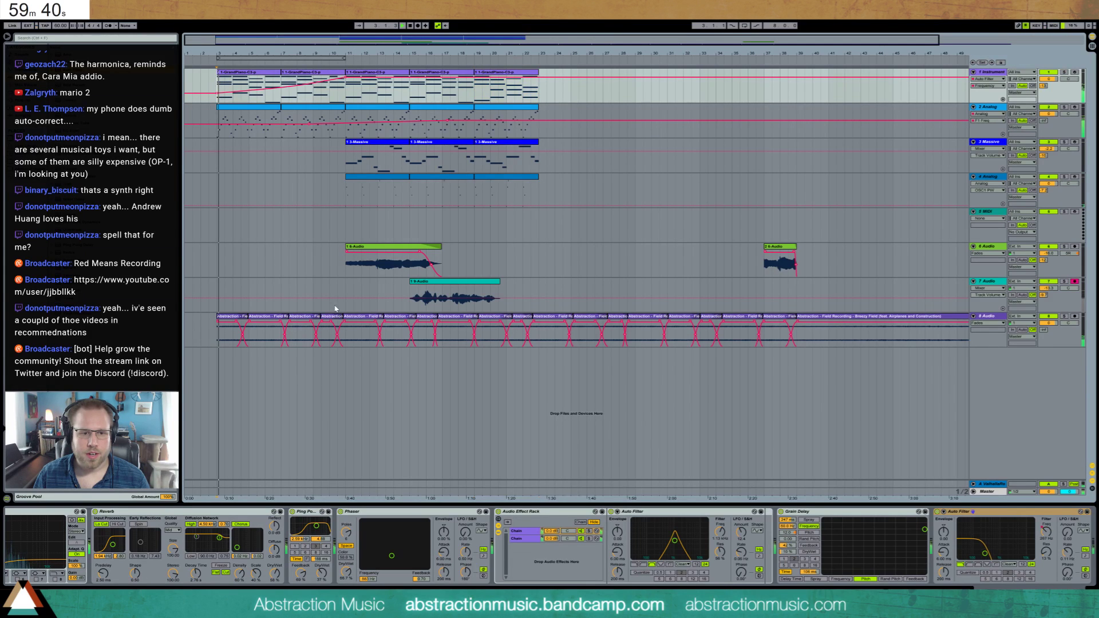
{"action": "left_click", "coordinate": [216, 325]}
{"action": "left_click", "coordinate": [286, 146]}
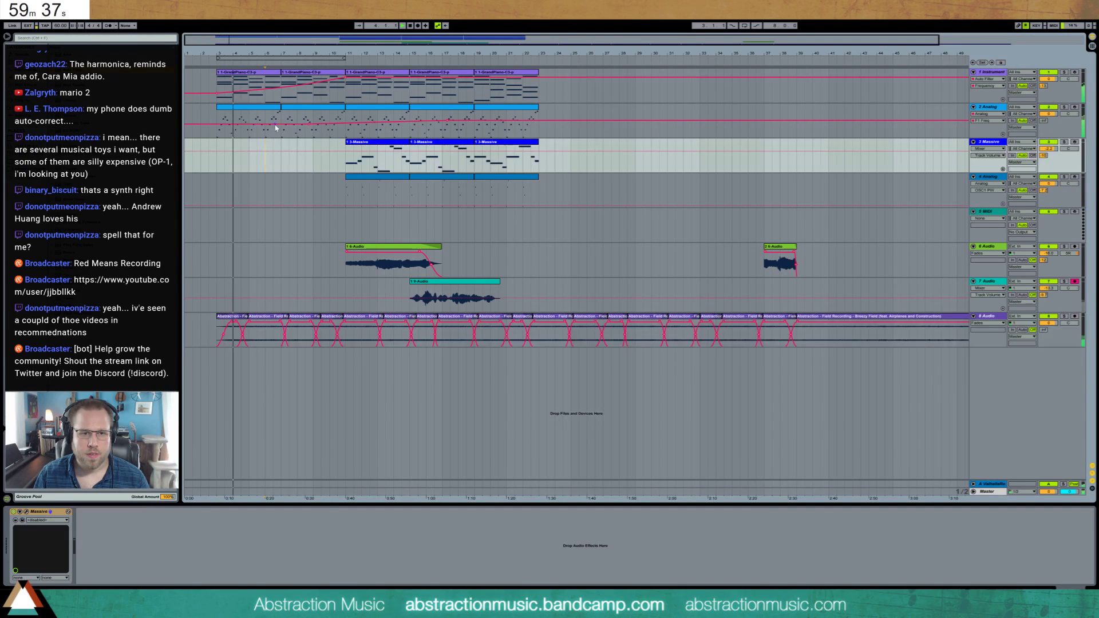
- Replace the part of the field recording between about bars 8.3 and 9 with a copied piece of the clip and audition the patch
{"action": "left_click", "coordinate": [280, 131]}
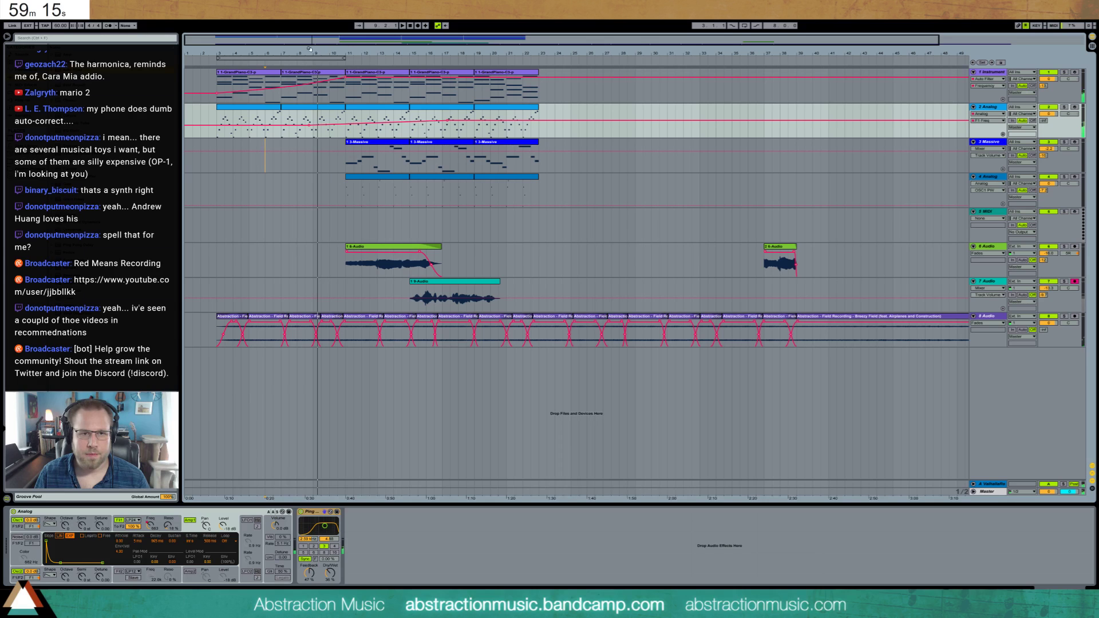
{"action": "key", "text": "plus"}
{"action": "key", "text": "plus"}
{"action": "key", "text": "plus"}
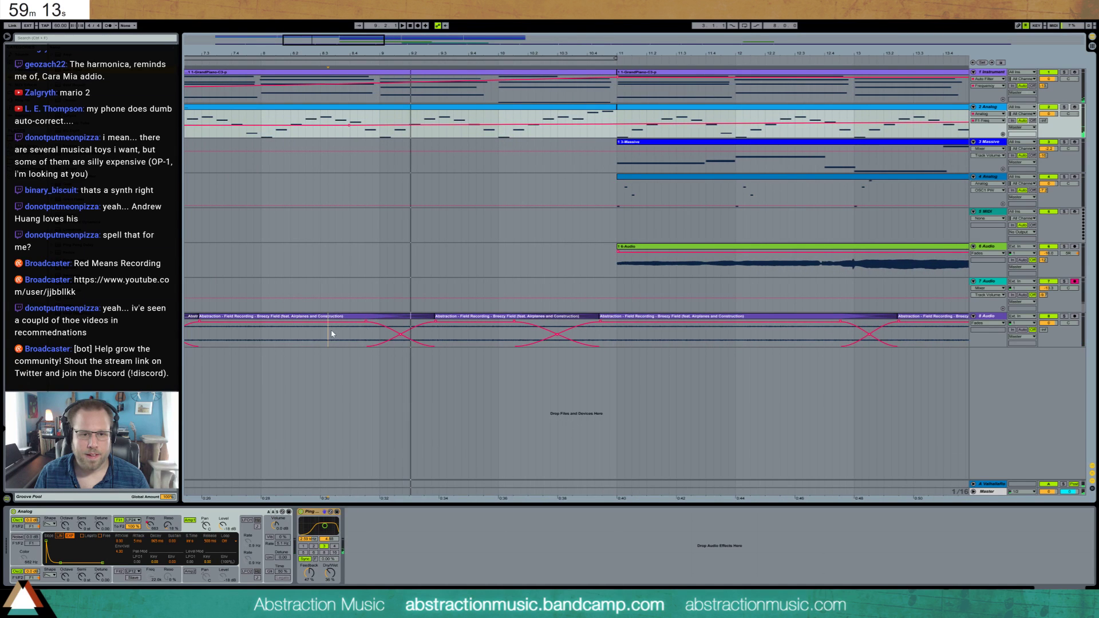
{"action": "left_click", "coordinate": [331, 333]}
{"action": "left_click_drag", "start_coordinate": [349, 336], "coordinate": [378, 316]}
{"action": "key", "text": "Delete"}
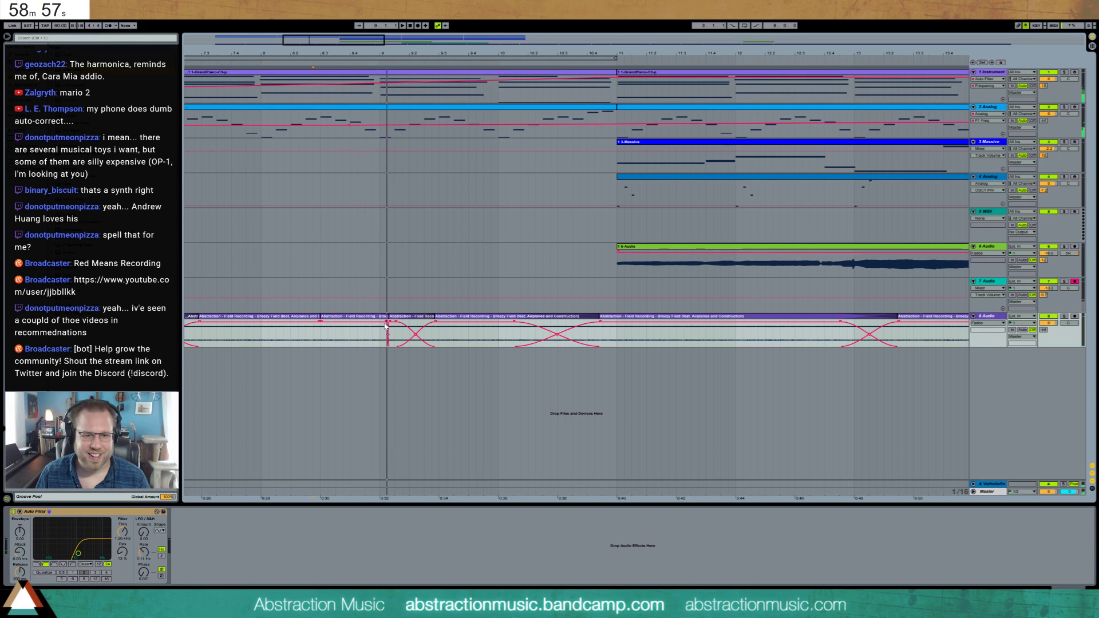
{"action": "left_click", "coordinate": [350, 336]}
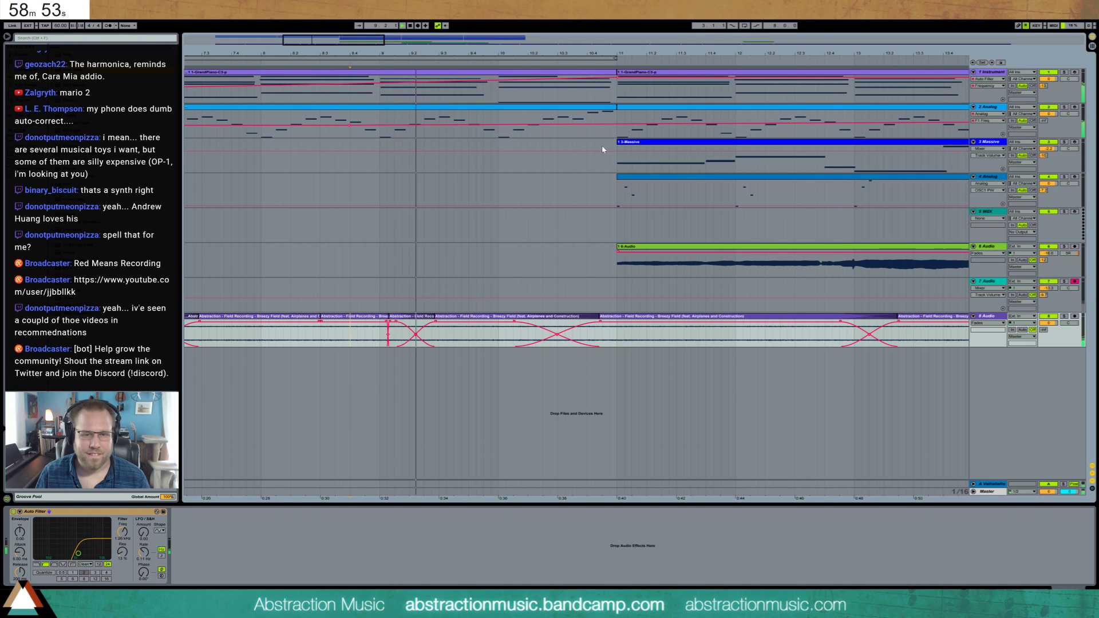
- Lower the Compressor's output gain on the 6 Audio track and adjust that track's A-ValhallaRoom send
{"action": "key", "text": "minus"}
{"action": "key", "text": "minus"}
{"action": "key", "text": "minus"}
{"action": "key", "text": "minus"}
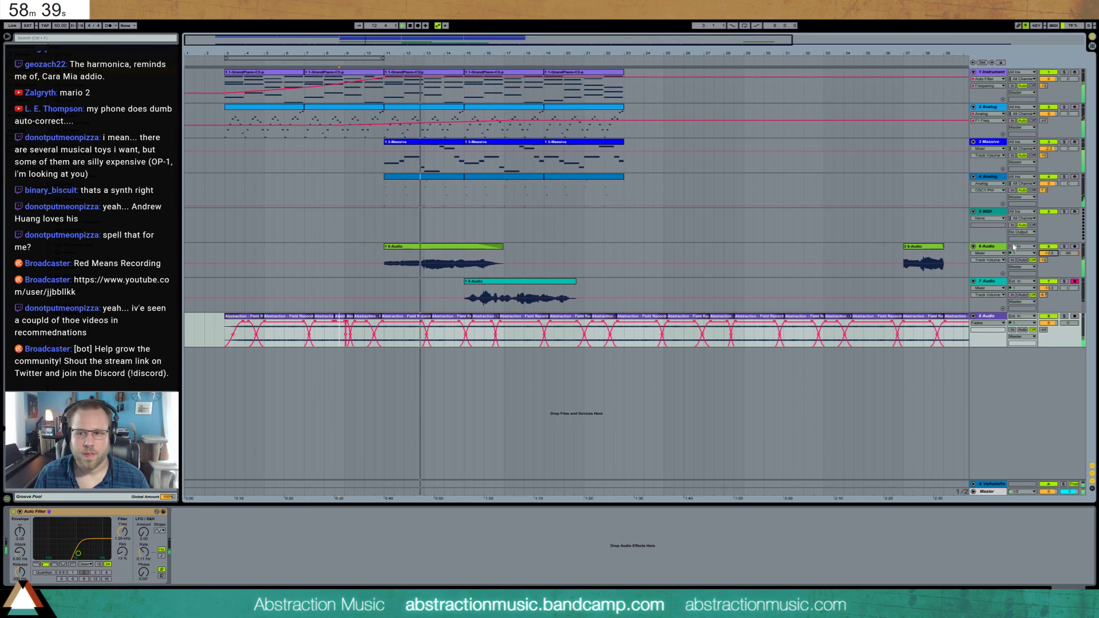
{"action": "left_click", "coordinate": [995, 246]}
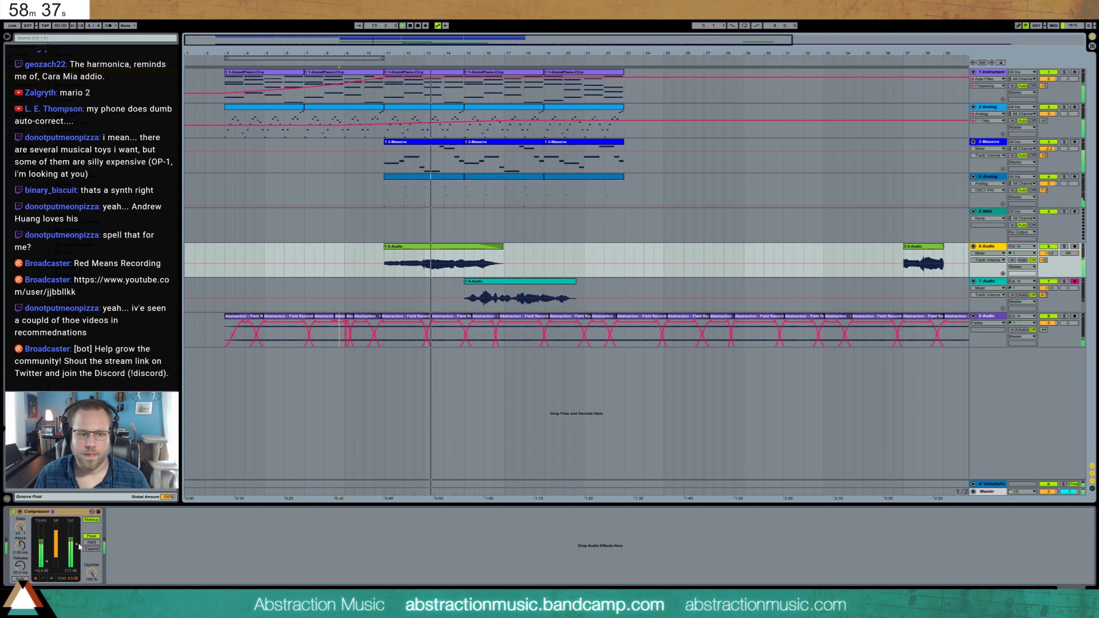
{"action": "left_click_drag", "start_coordinate": [79, 546], "coordinate": [79, 558]}
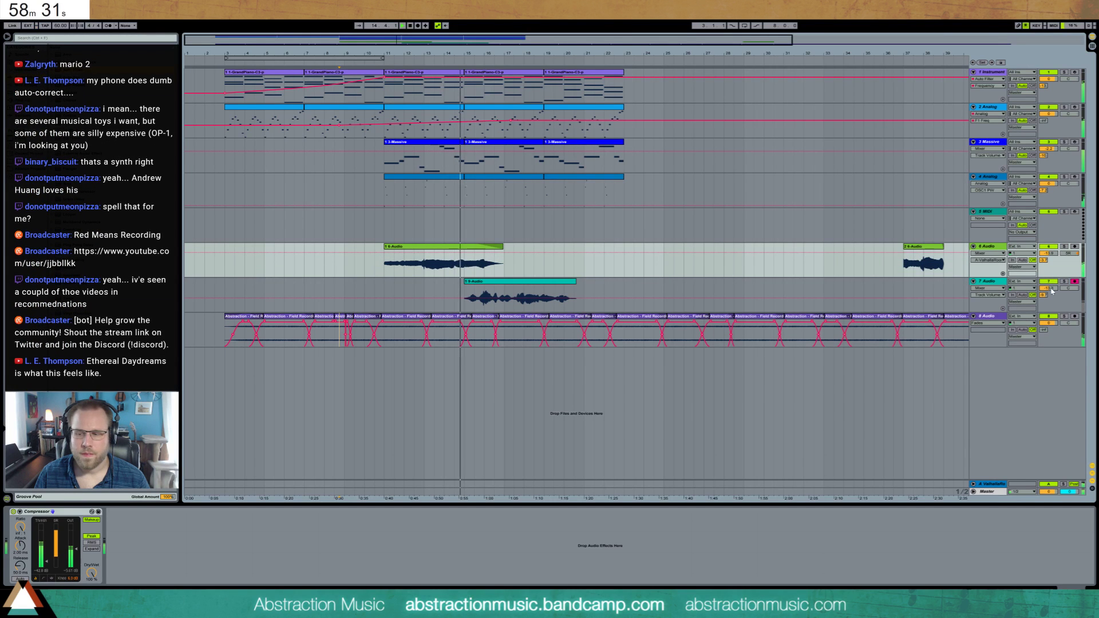
{"action": "left_click_drag", "start_coordinate": [1043, 261], "coordinate": [1044, 269]}
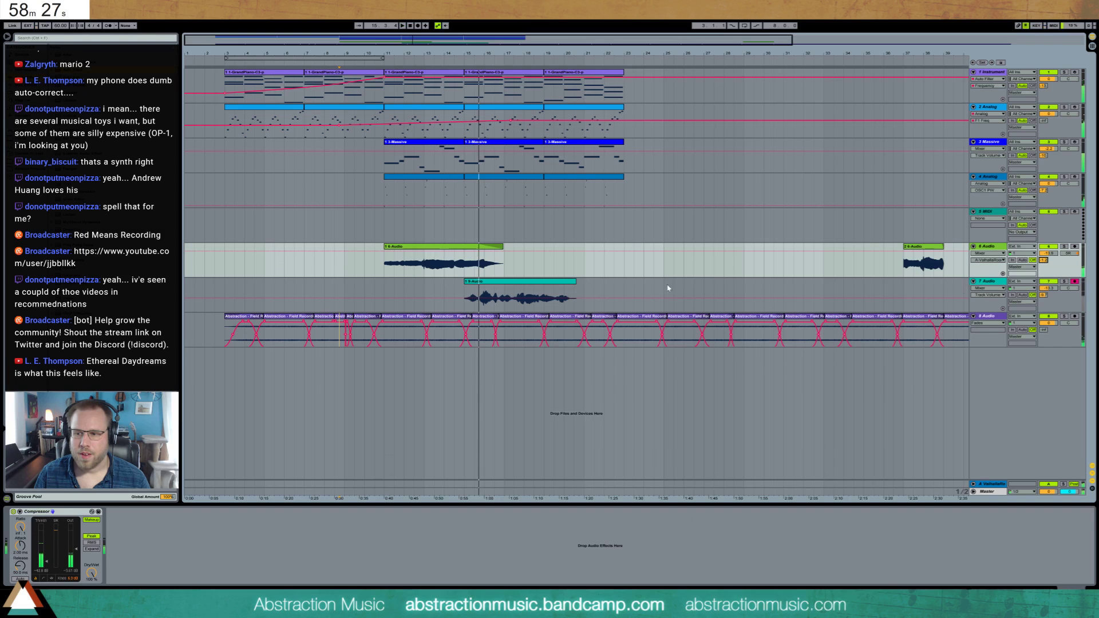
- Duplicate the patched field recording clips spanning bar 3 to about bar 13 over the section directly following them
{"action": "left_click", "coordinate": [239, 320]}
{"action": "key", "text": "space"}
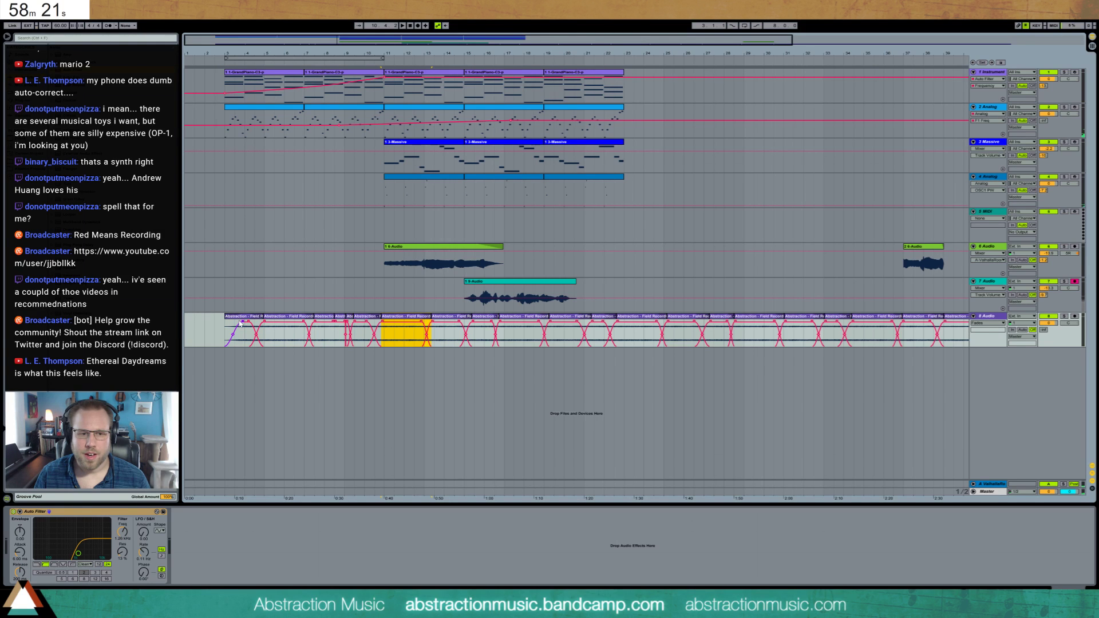
{"action": "key", "text": "ctrl+d"}
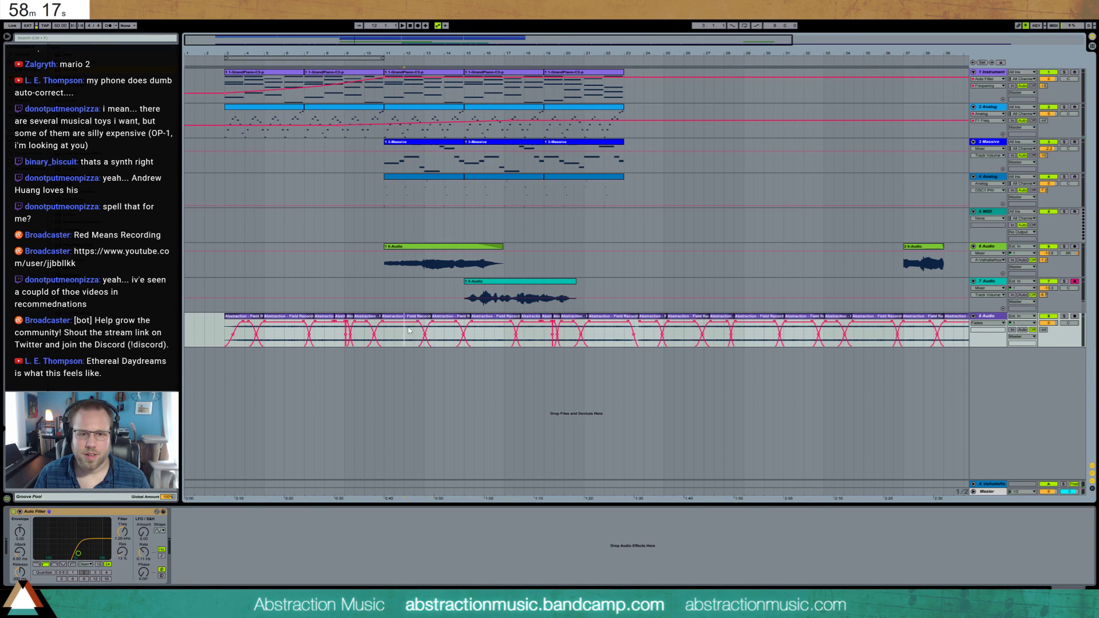
- Add a Reverb before the Auto Filter on the 8 Audio track and adjust its Dry/Wet and Decay Time during playback
{"action": "key", "text": "space"}
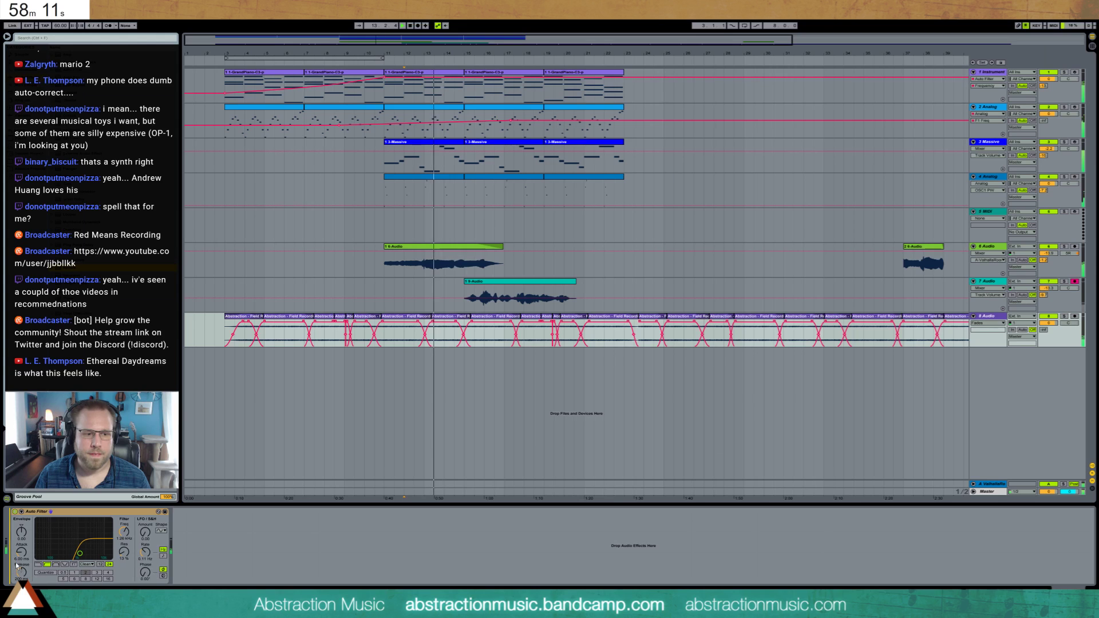
{"action": "key", "text": "Return"}
{"action": "left_click_drag", "start_coordinate": [193, 572], "coordinate": [194, 548]}
{"action": "left_click_drag", "start_coordinate": [114, 573], "coordinate": [119, 579]}
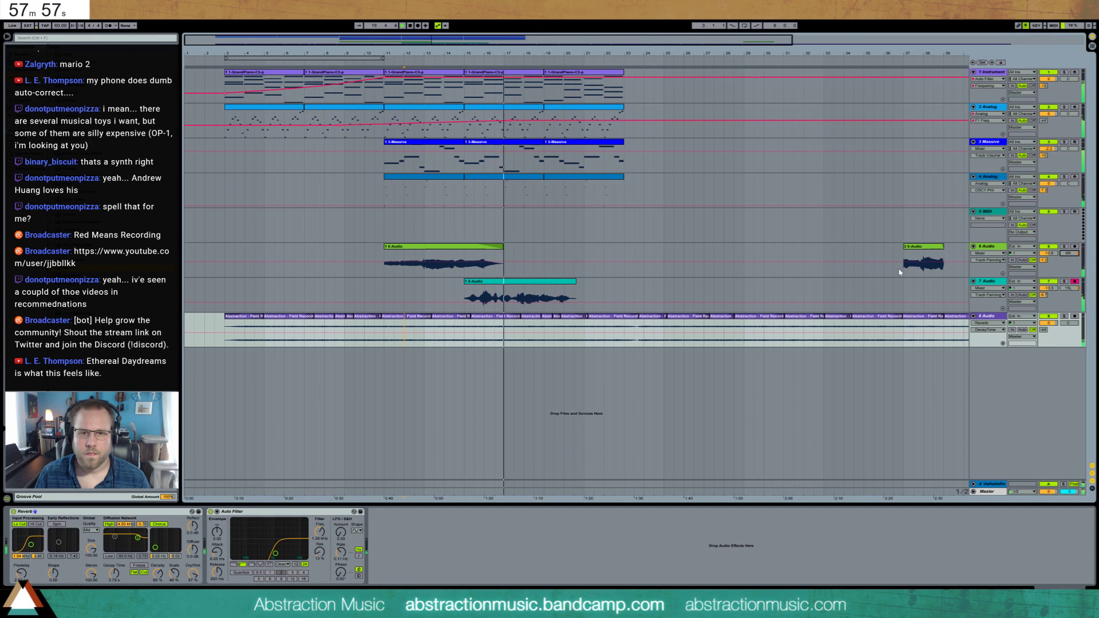
- Extend the rising F1 Freq automation on the 2 Analog track up to about bar 19
{"action": "left_click", "coordinate": [516, 119]}
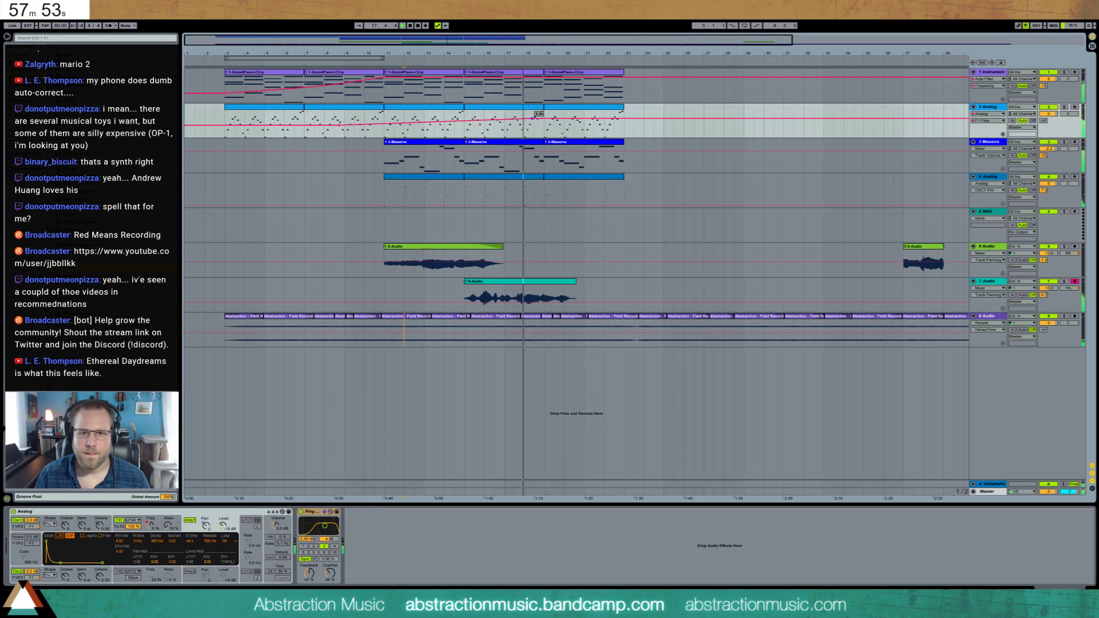
{"action": "left_click_drag", "start_coordinate": [544, 118], "coordinate": [546, 116]}
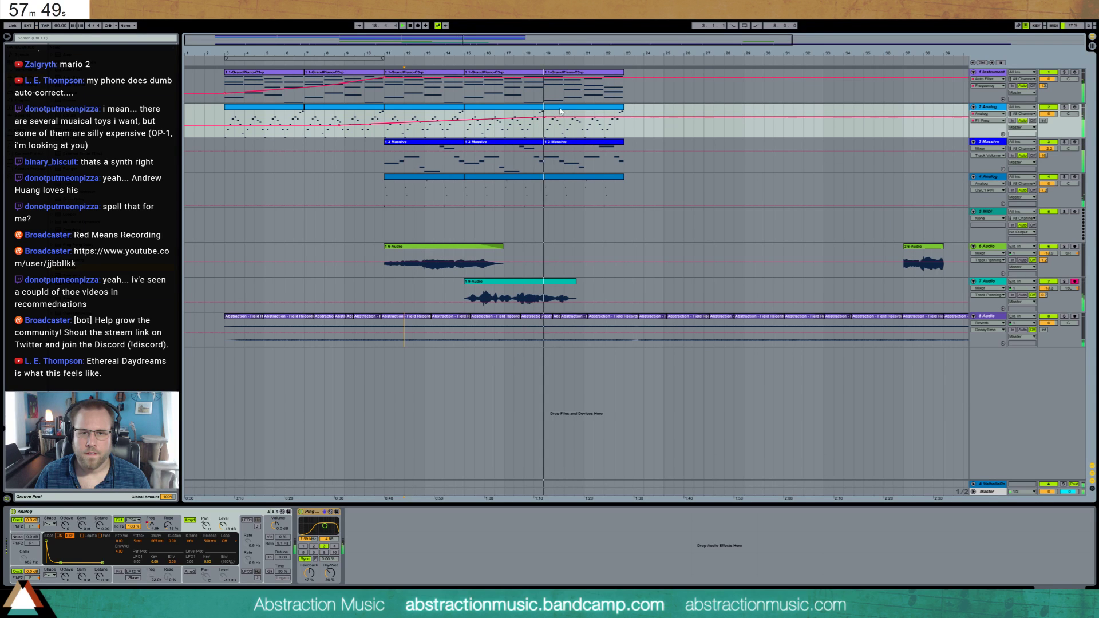
{"action": "left_click", "coordinate": [561, 110]}
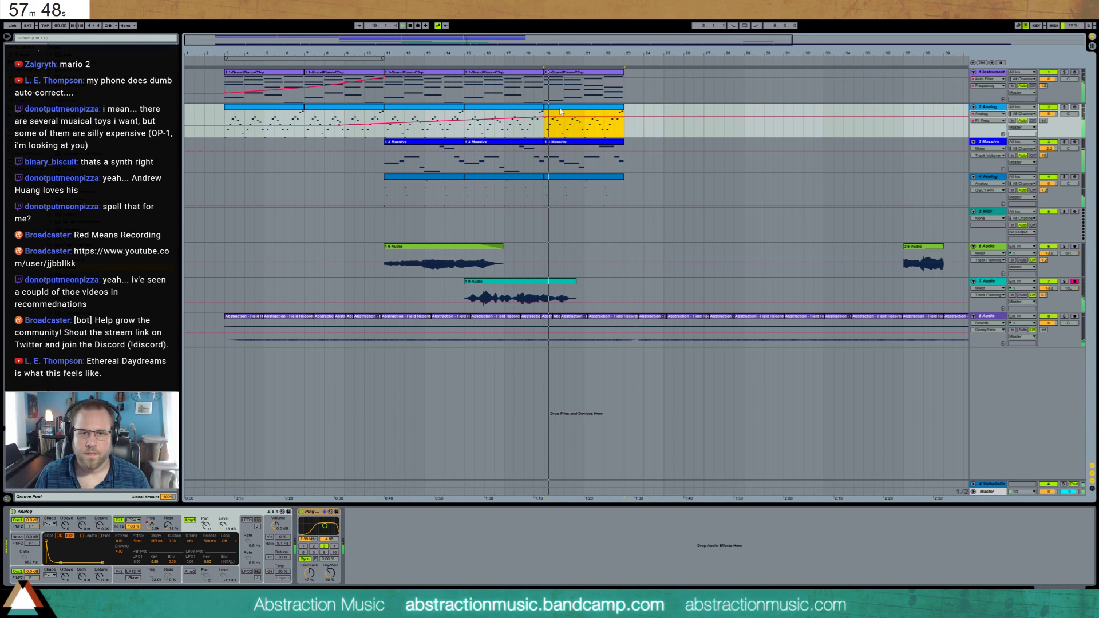
- Reshape the final chord in the last GrandPiano clip to match the preceding chord, lowering its top note and raising the three lower notes
{"action": "double_click", "coordinate": [580, 72]}
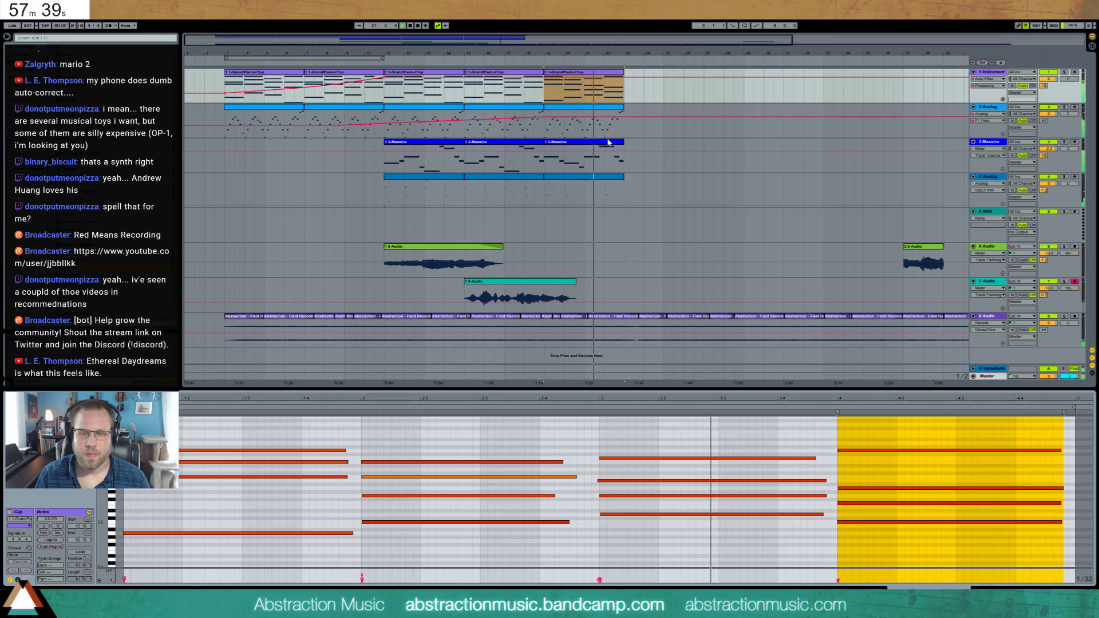
{"action": "left_click", "coordinate": [850, 451]}
{"action": "key", "text": "Down"}
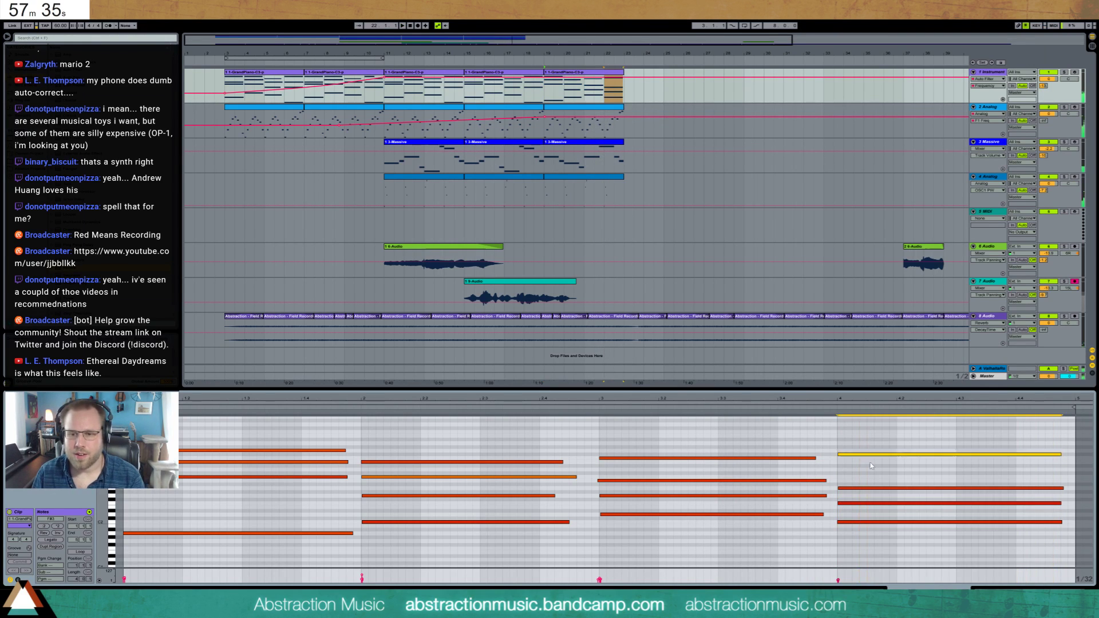
{"action": "key", "text": "Down"}
{"action": "left_click_drag", "start_coordinate": [871, 471], "coordinate": [880, 531]}
{"action": "key", "text": "Up"}
{"action": "key", "text": "Up"}
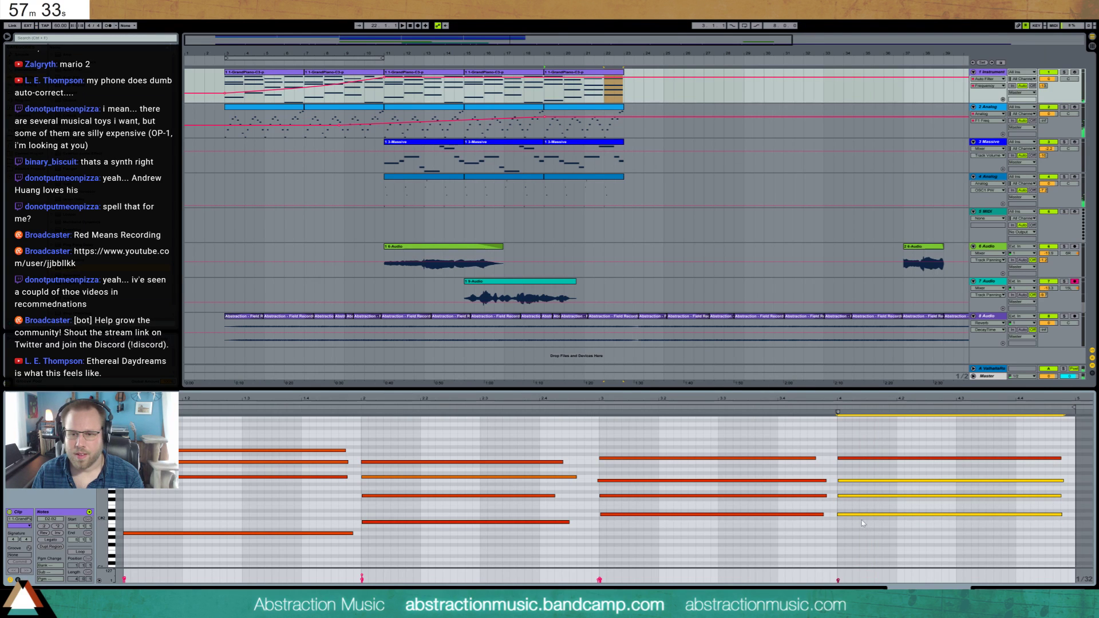
{"action": "key", "text": "shift+Tab"}
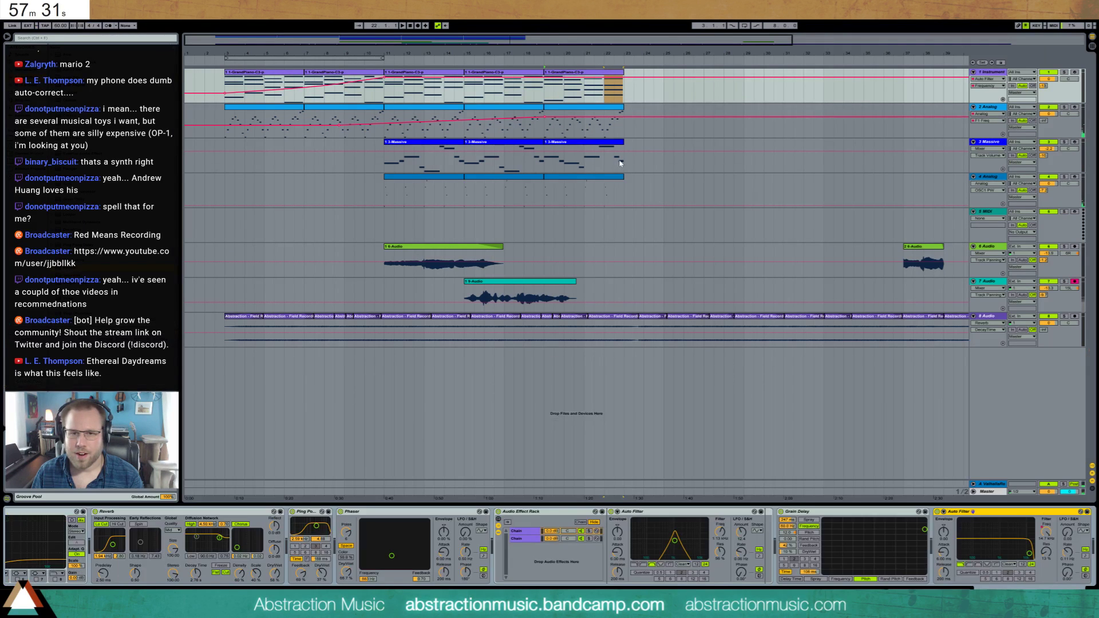
- Automate the 2 Analog track's F1 Freq to fall from bar 19 to its minimum at about bar 21
{"action": "left_click", "coordinate": [610, 165]}
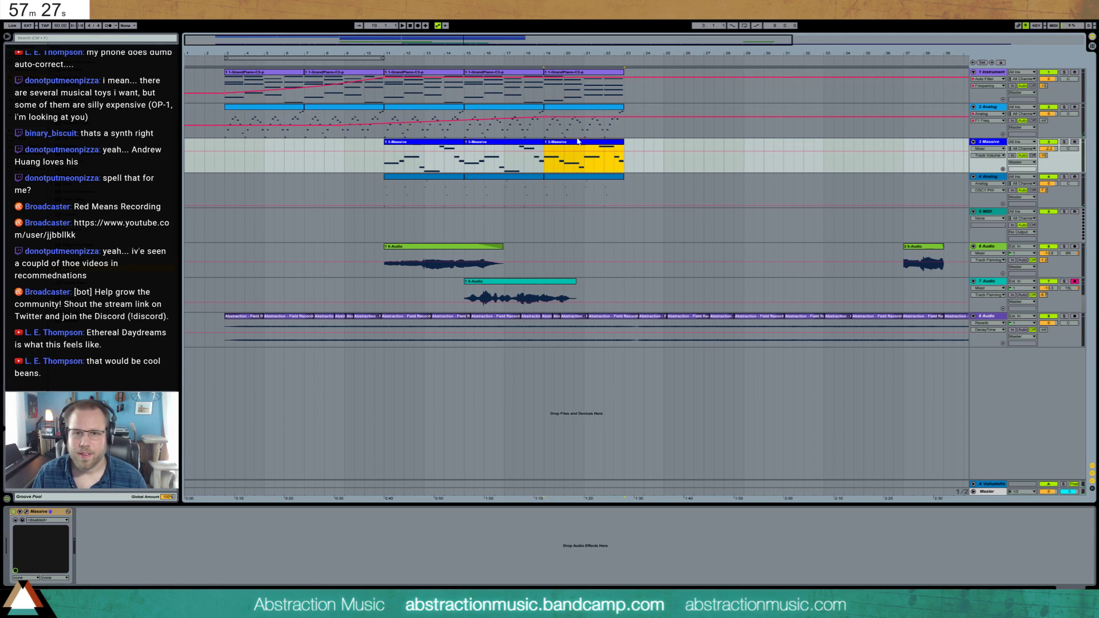
{"action": "left_click", "coordinate": [583, 117]}
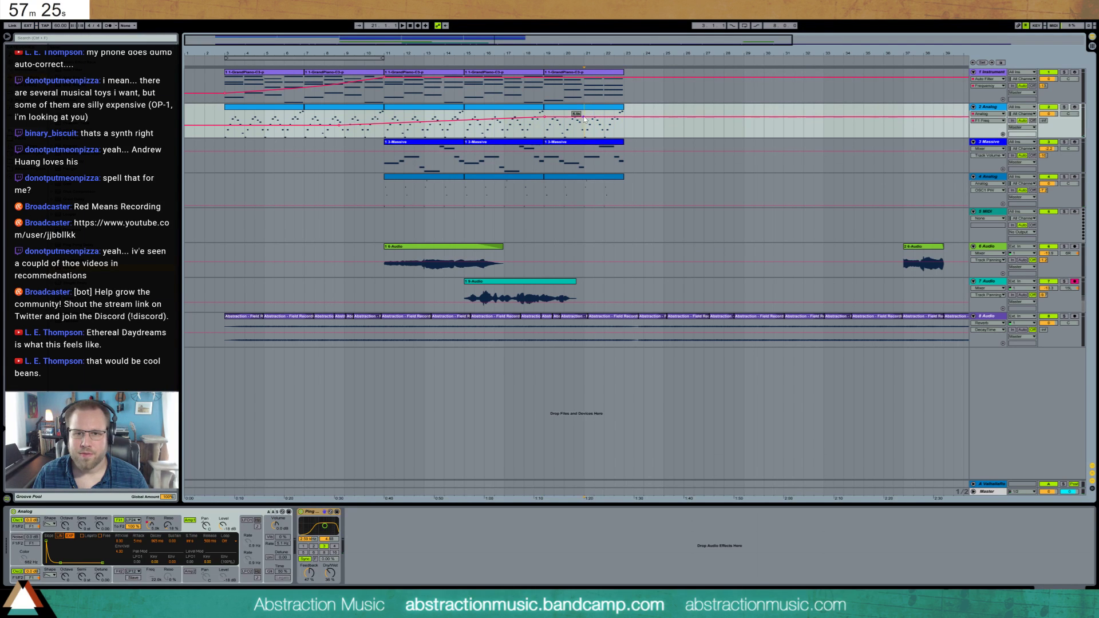
{"action": "left_click_drag", "start_coordinate": [623, 117], "coordinate": [623, 137]}
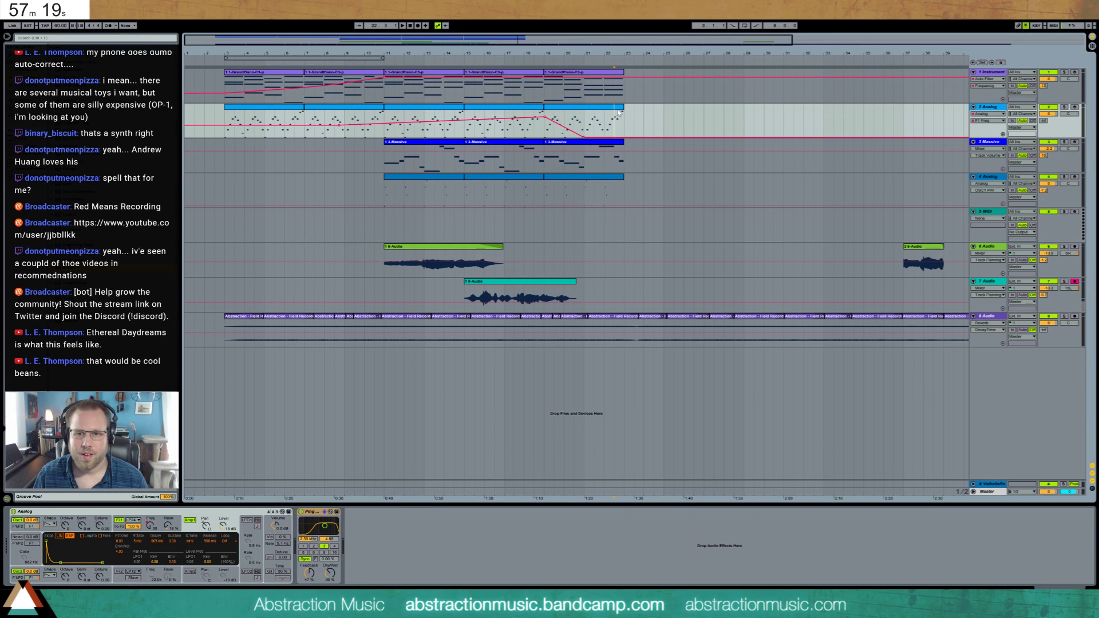
- Shorten the last 2 Analog clip to end at bar 21 and the last 4 Analog clip to end at bar 22
{"action": "left_click_drag", "start_coordinate": [623, 109], "coordinate": [585, 113]}
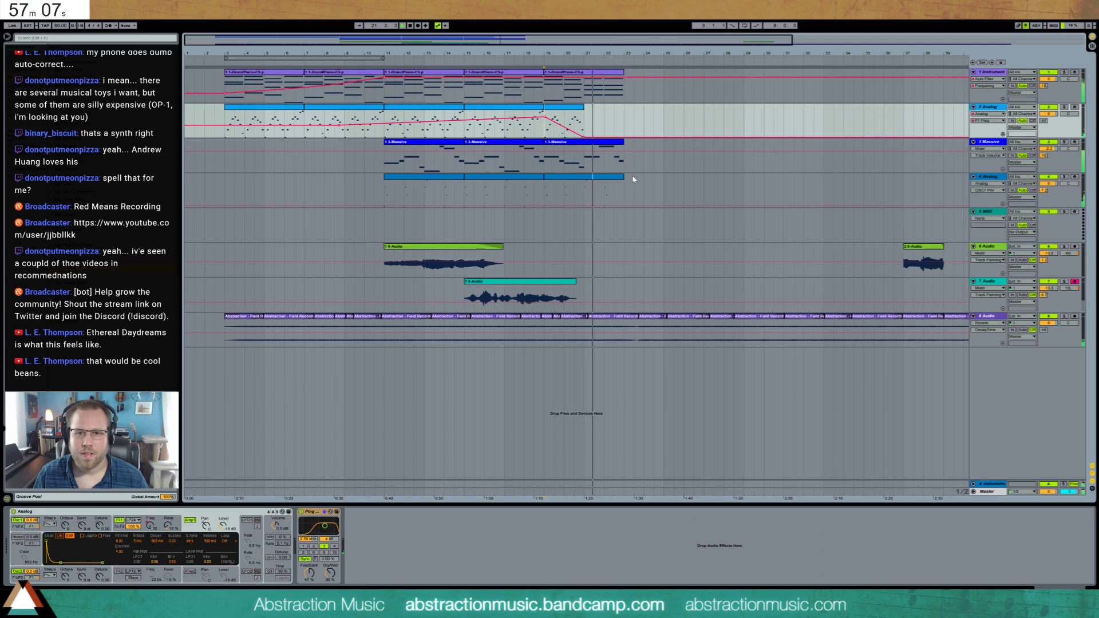
{"action": "left_click_drag", "start_coordinate": [544, 189], "coordinate": [603, 188]}
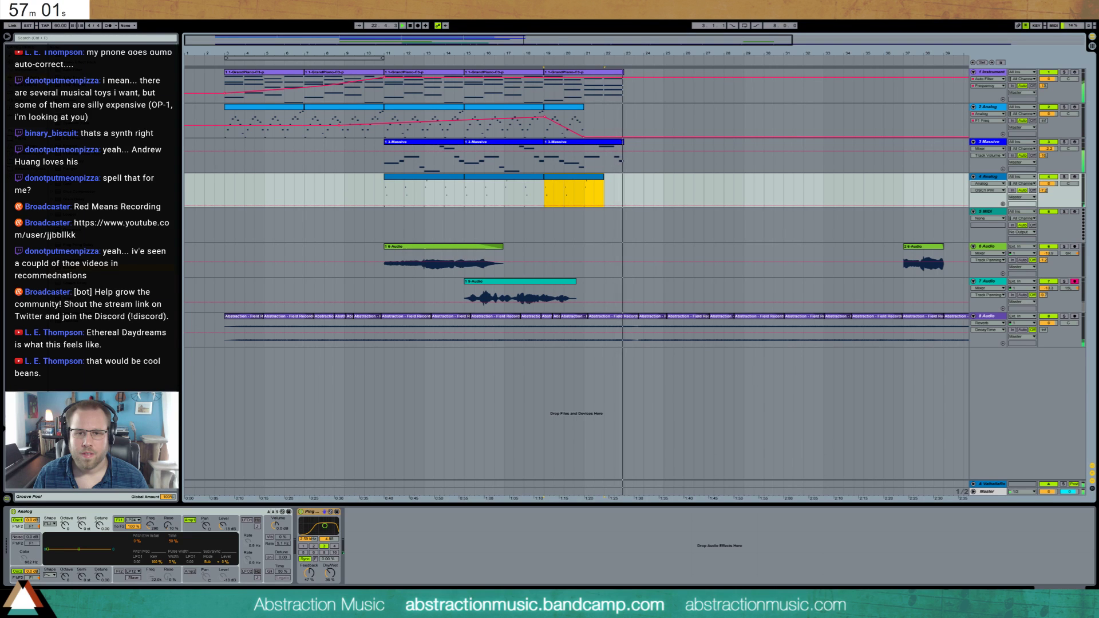
{"action": "key", "text": "space"}
- In the last Massive clip, halve the final high note, duplicate it one step lower, and extend the duplicate over the closing notes
{"action": "left_click", "coordinate": [617, 147]}
{"action": "double_click", "coordinate": [617, 147]}
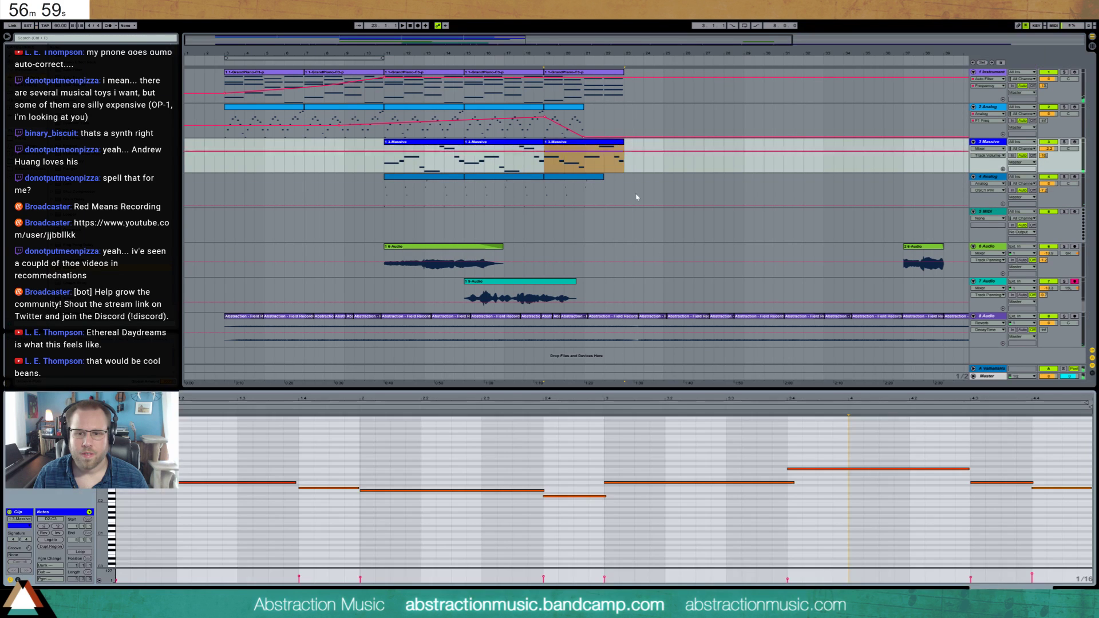
{"action": "left_click", "coordinate": [910, 471]}
{"action": "left_click_drag", "start_coordinate": [969, 470], "coordinate": [858, 474]}
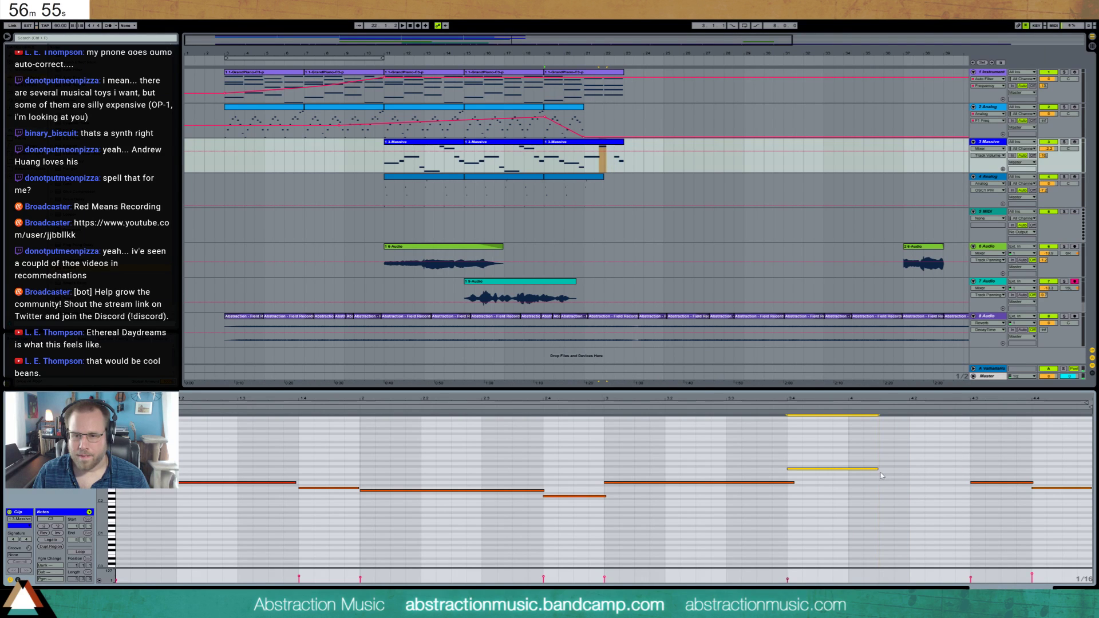
{"action": "key", "text": "ctrl+d"}
{"action": "key", "text": "Down"}
{"action": "left_click", "coordinate": [1011, 473]}
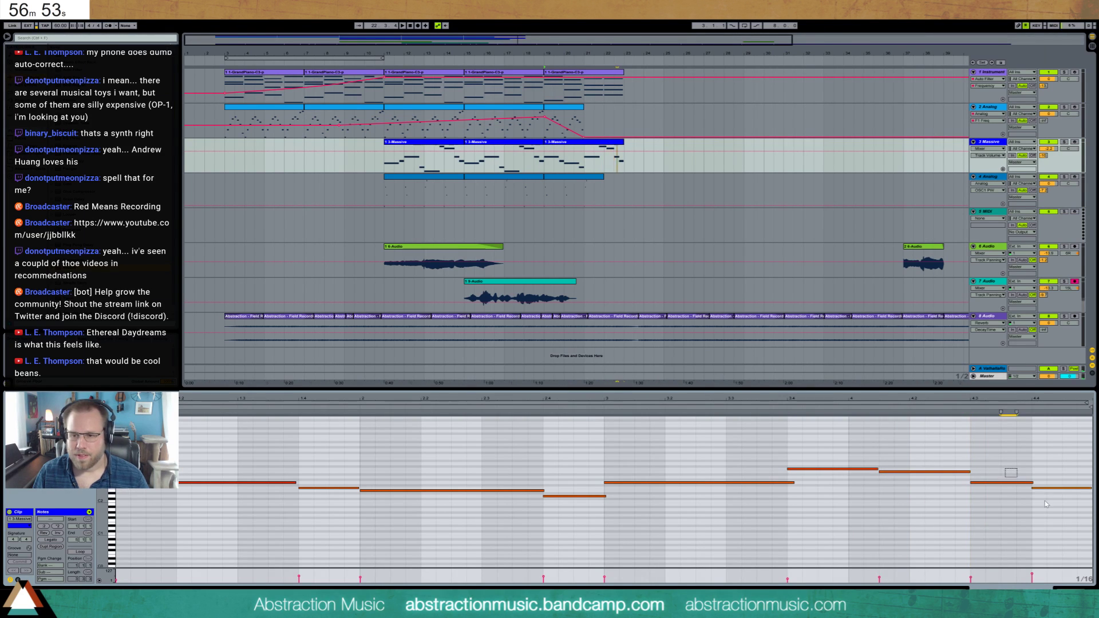
{"action": "left_click_drag", "start_coordinate": [970, 472], "coordinate": [1077, 471]}
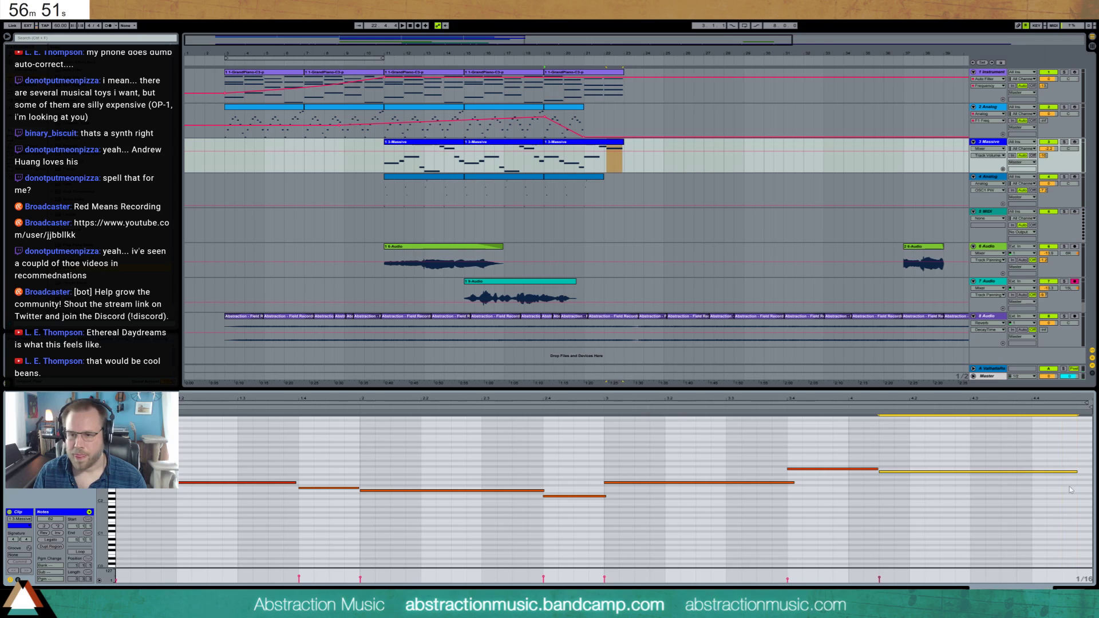
- Play the arrangement from about bar 19, then delete the empty 5 MIDI track and the stray green audio clip near bar 37
{"action": "key", "text": "shift+Tab"}
{"action": "left_click", "coordinate": [542, 61]}
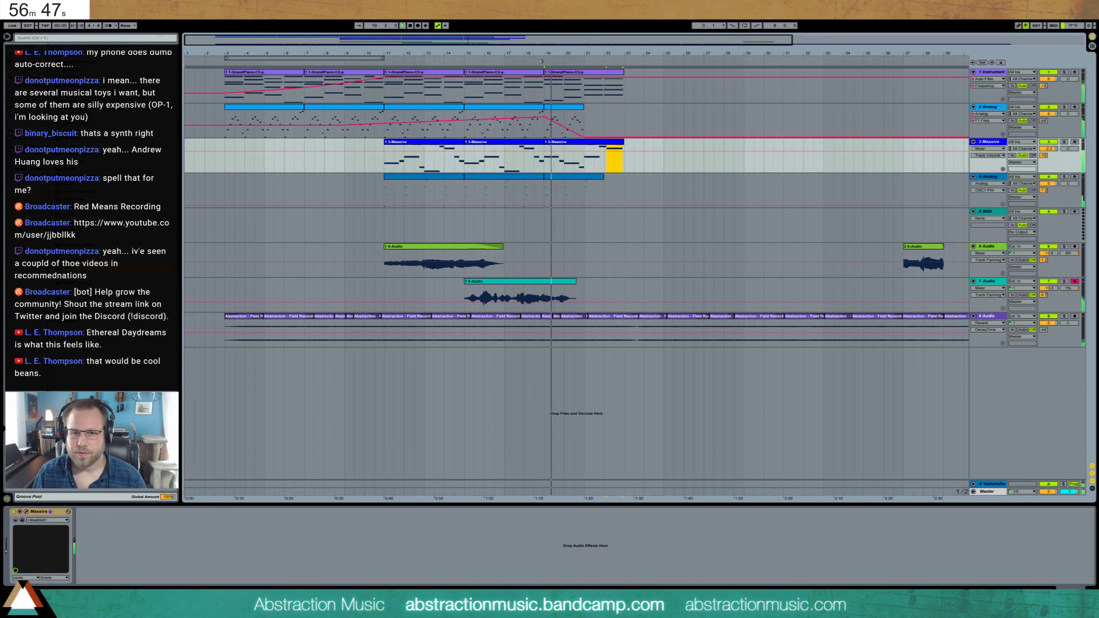
{"action": "left_click", "coordinate": [899, 217]}
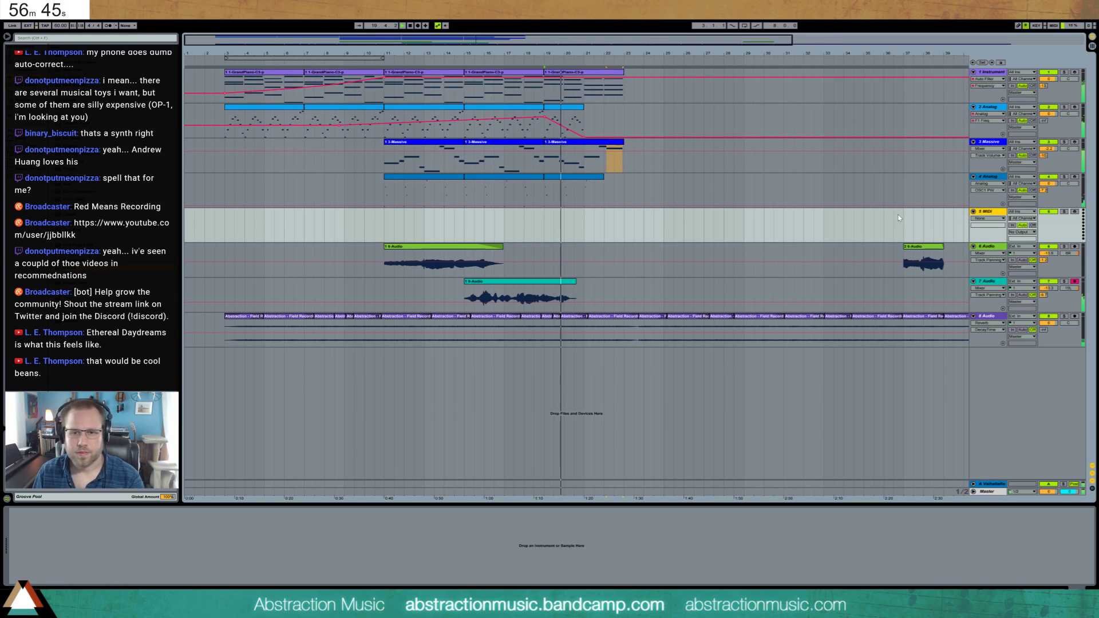
{"action": "key", "text": "minus"}
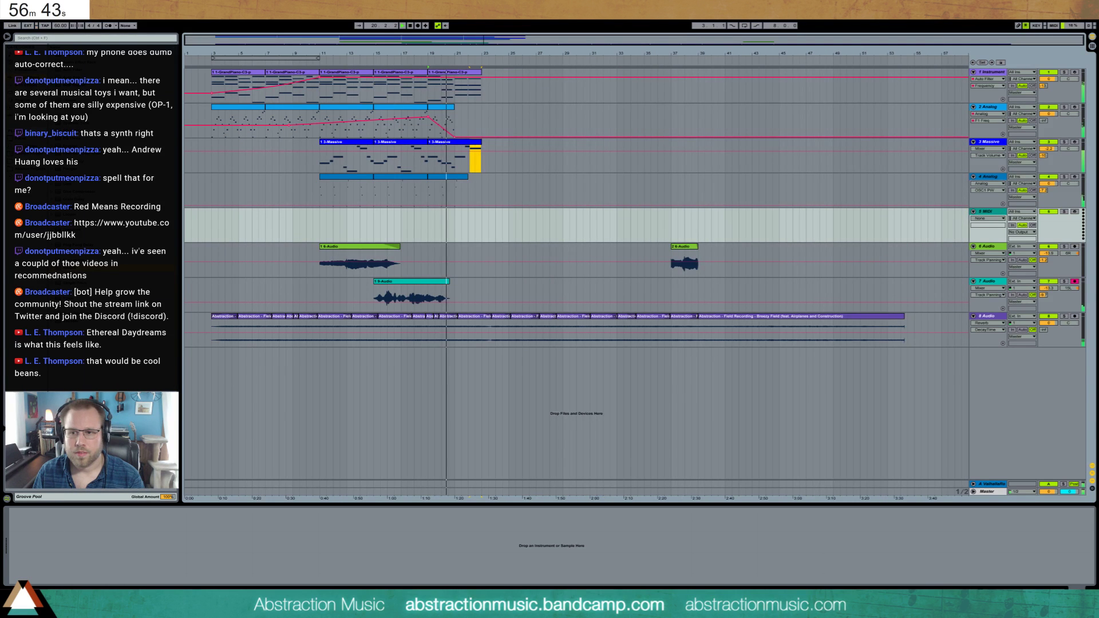
{"action": "left_click", "coordinate": [978, 212]}
{"action": "key", "text": "Delete"}
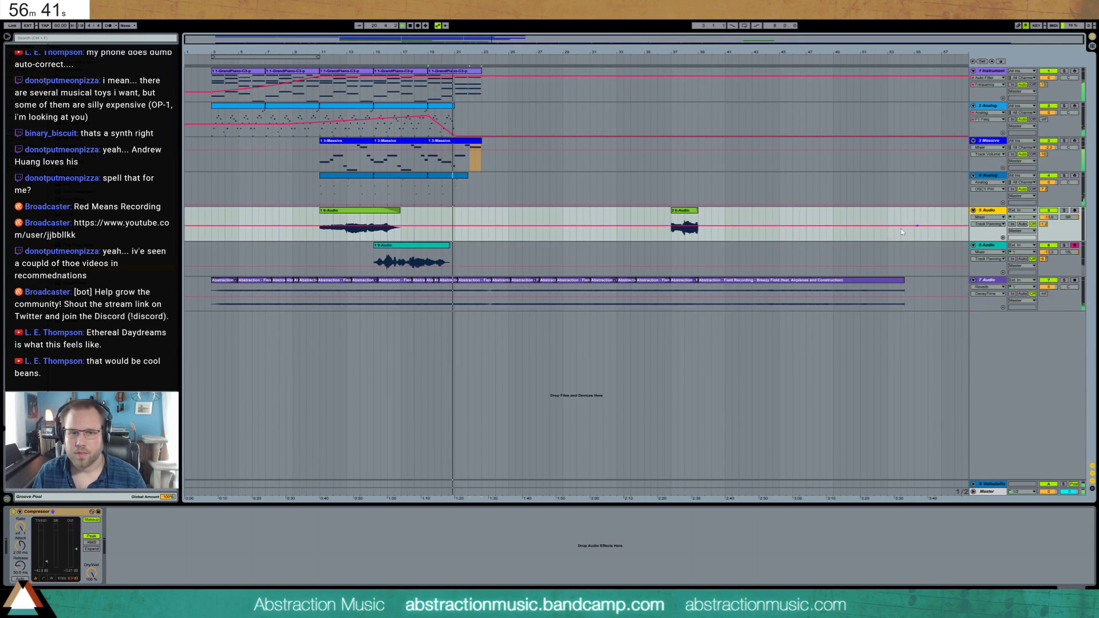
{"action": "left_click", "coordinate": [691, 217]}
{"action": "key", "text": "Delete"}
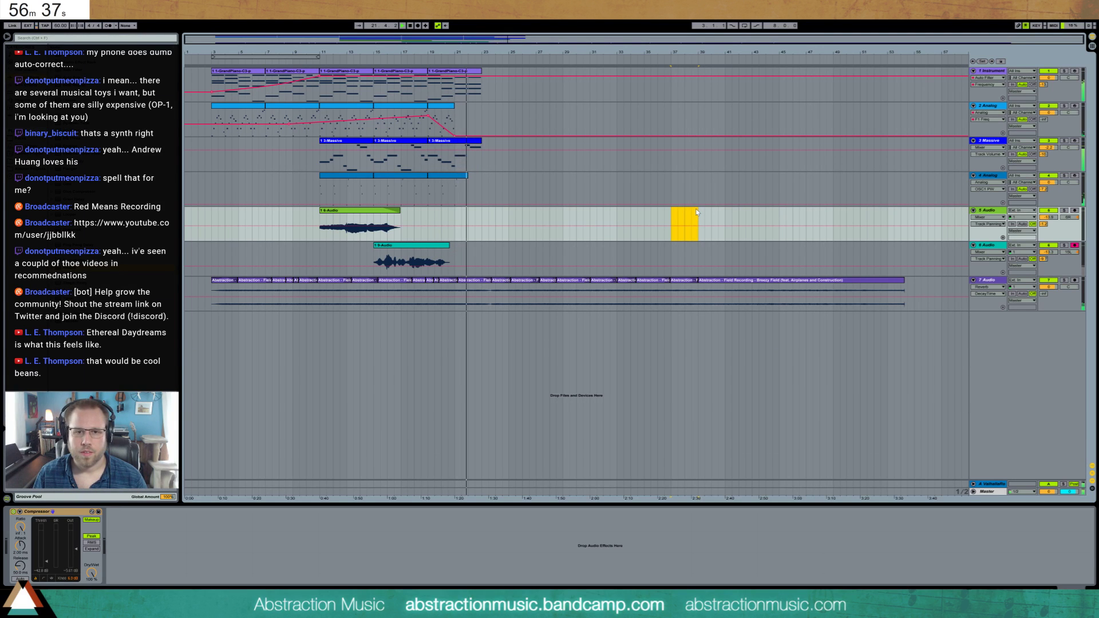
- Shorten the second-to-last note in the final Massive clip so it ends before the last note begins
{"action": "double_click", "coordinate": [475, 154]}
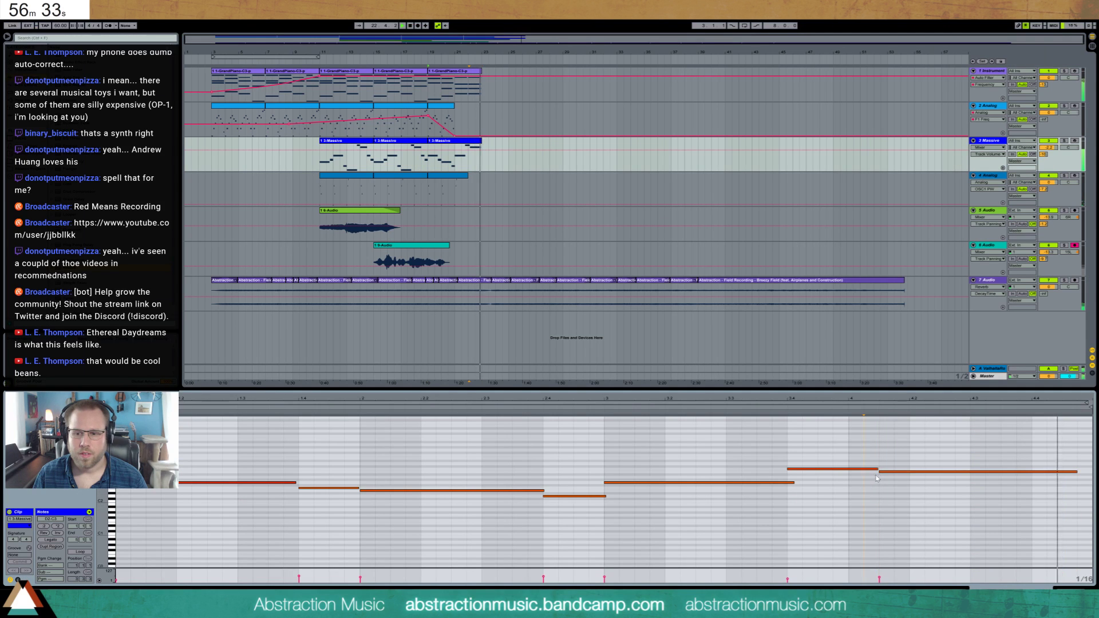
{"action": "left_click_drag", "start_coordinate": [880, 472], "coordinate": [850, 468]}
{"action": "key", "text": "shift+Tab"}
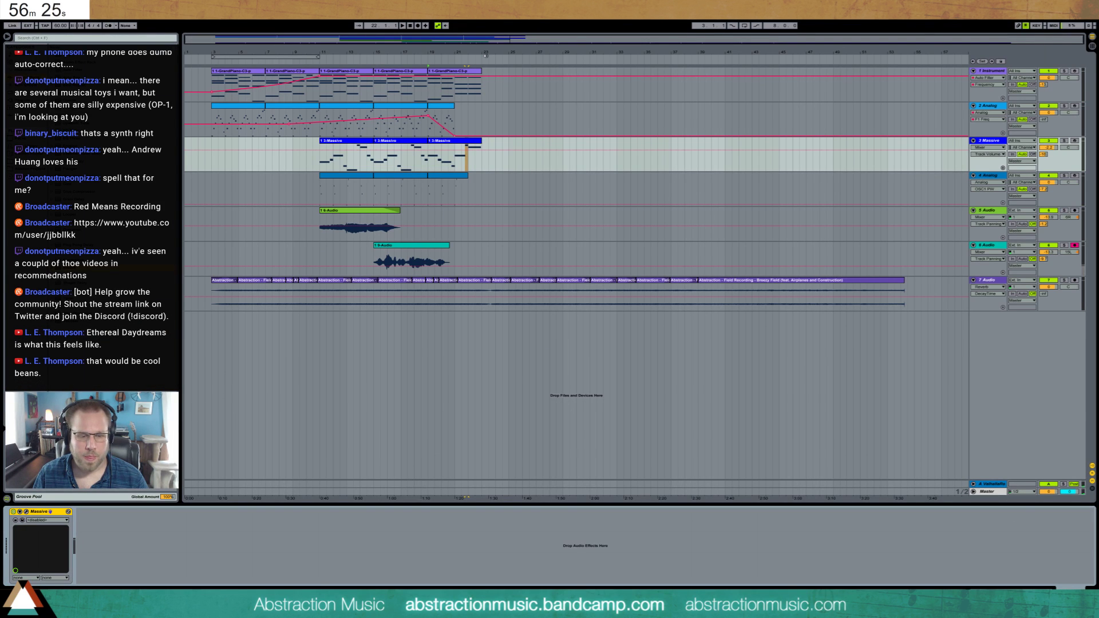
{"action": "left_click", "coordinate": [488, 165]}
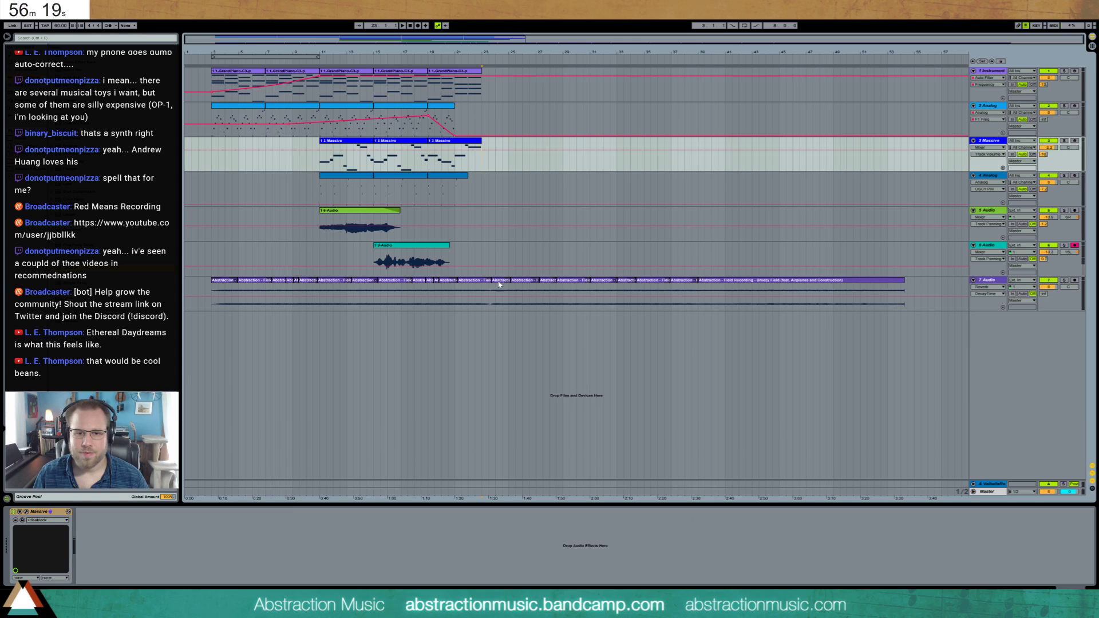
- Delete the field recording clips after about bar 23 and create fades on the last remaining ones
{"action": "left_click_drag", "start_coordinate": [499, 284], "coordinate": [506, 283]}
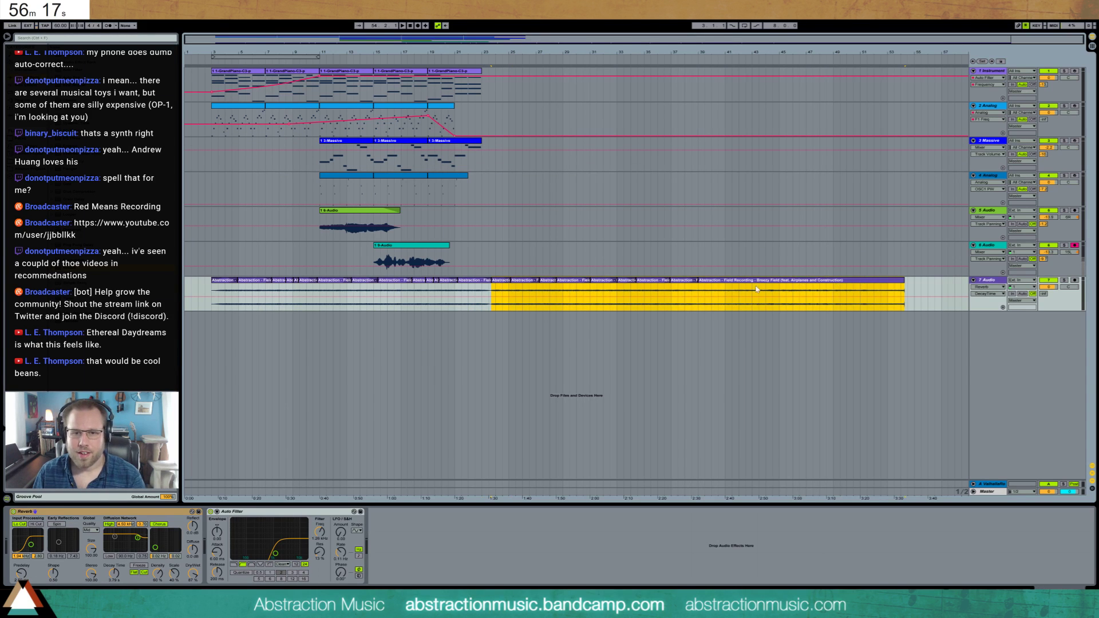
{"action": "key", "text": "Delete"}
{"action": "left_click_drag", "start_coordinate": [491, 295], "coordinate": [458, 294]}
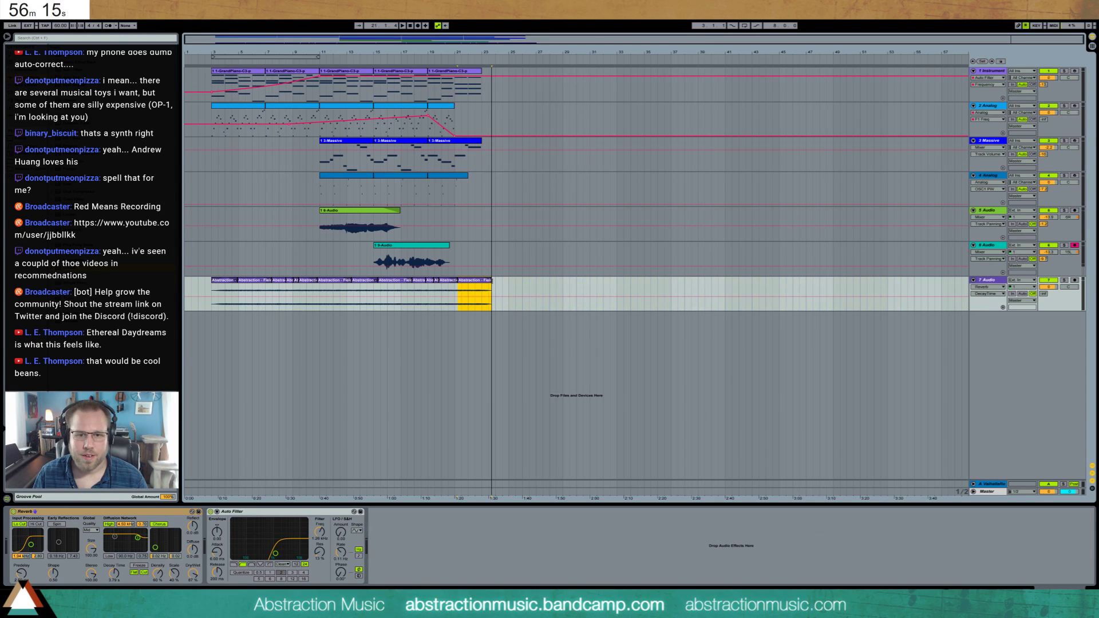
{"action": "key", "text": "ctrl+alt+f"}
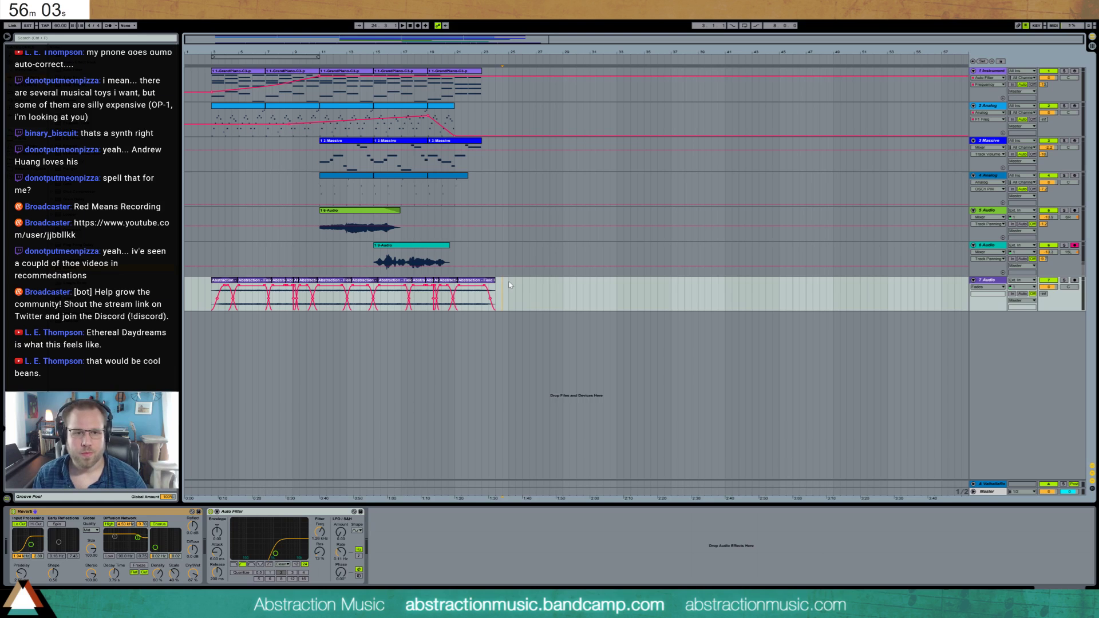
- Insert a new MIDI track below the 6 Audio track and load the Analog instrument on it
{"action": "left_click", "coordinate": [497, 253]}
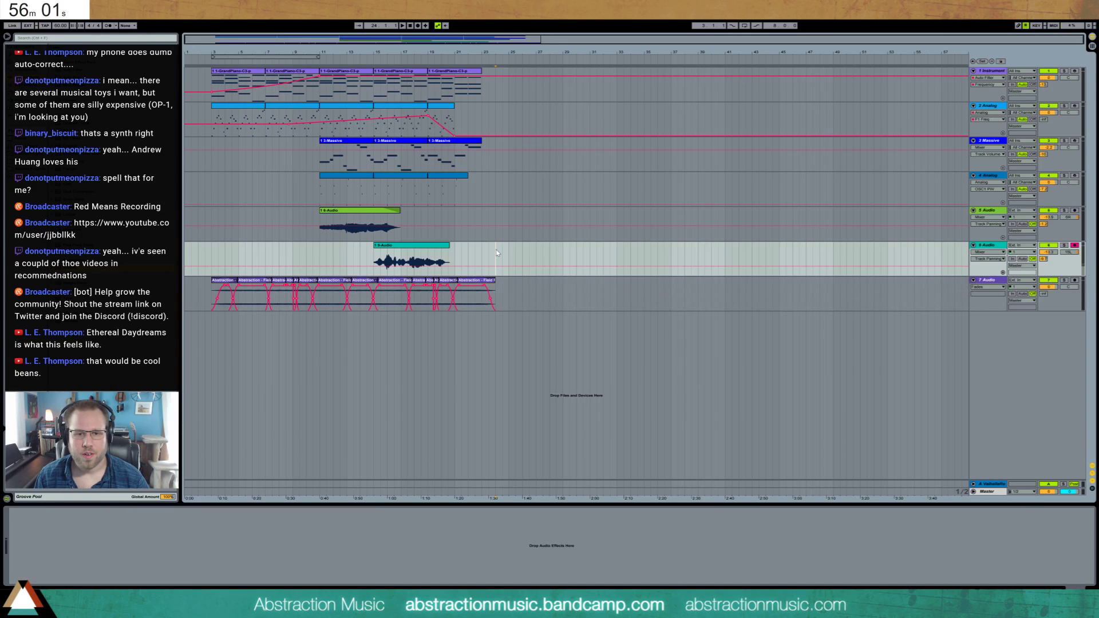
{"action": "left_click", "coordinate": [993, 247]}
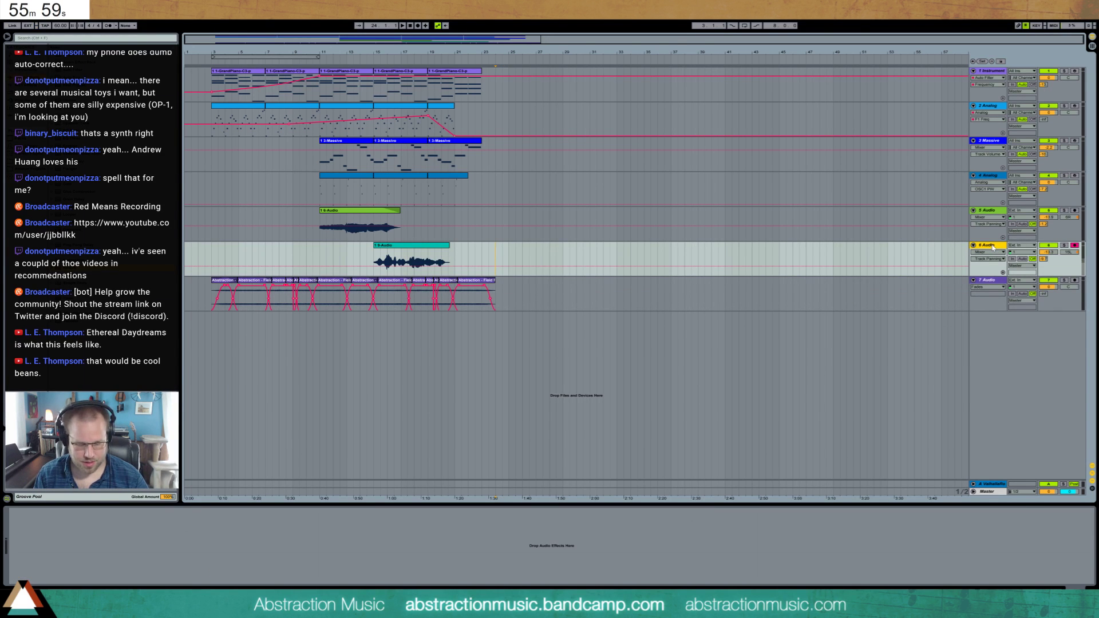
{"action": "key", "text": "ctrl+shift+t"}
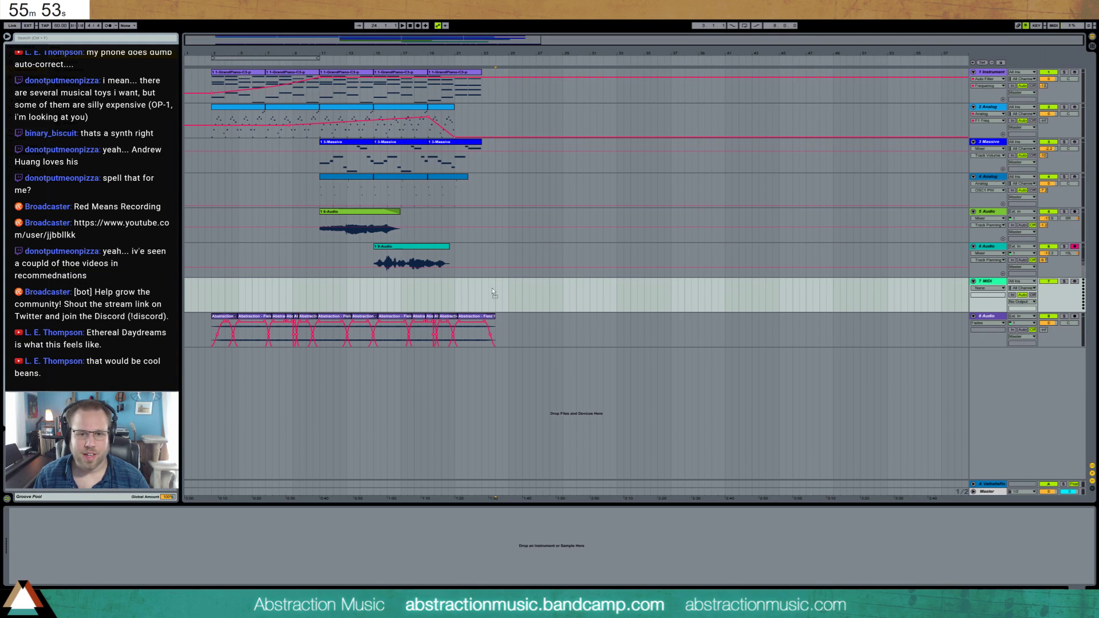
{"action": "key", "text": "Return"}
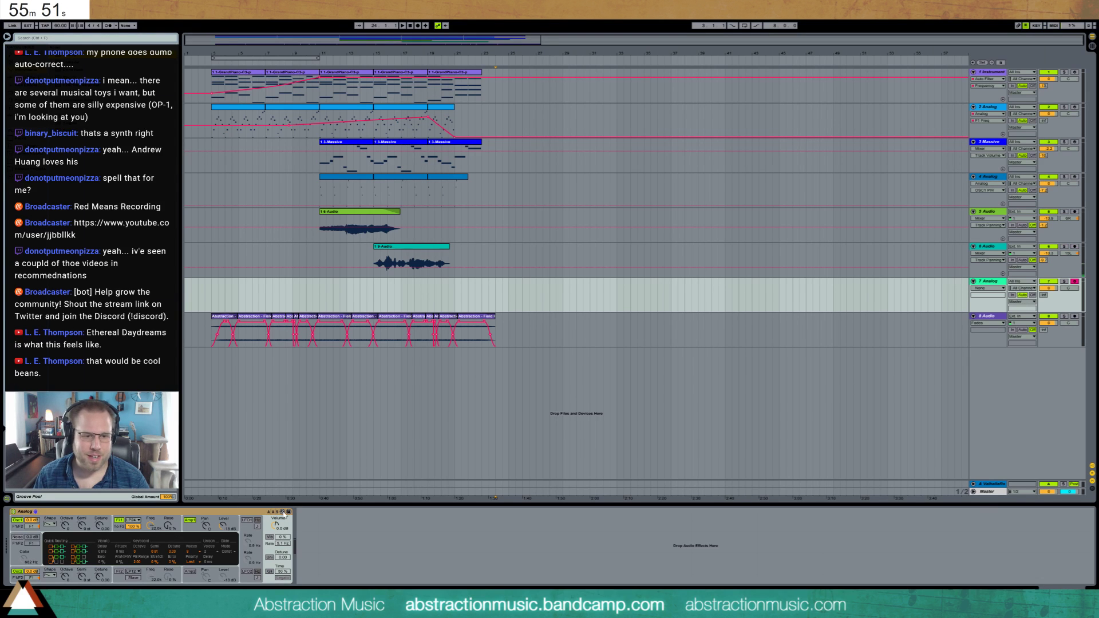
- Adjust the new Analog's unison switch and its first filter's frequency and resonance
{"action": "left_click", "coordinate": [270, 557]}
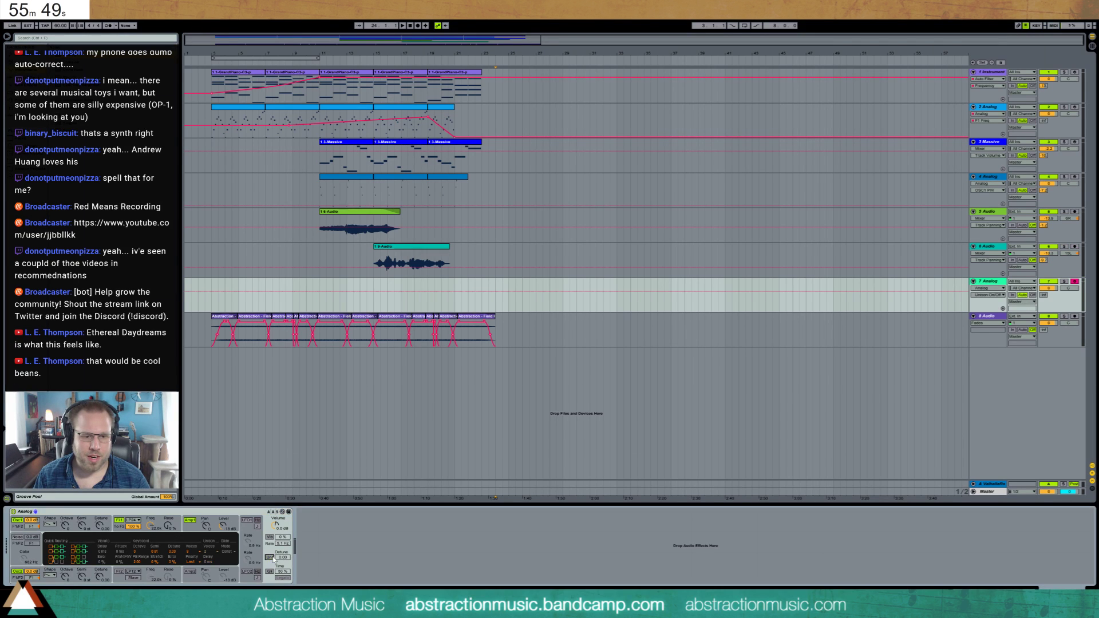
{"action": "left_click", "coordinate": [272, 559]}
{"action": "mouse_move", "coordinate": [150, 527]}
{"action": "left_mouse_down"}
{"action": "mouse_move", "coordinate": [151, 546]}
{"action": "mouse_move", "coordinate": [169, 529]}
{"action": "left_mouse_up"}
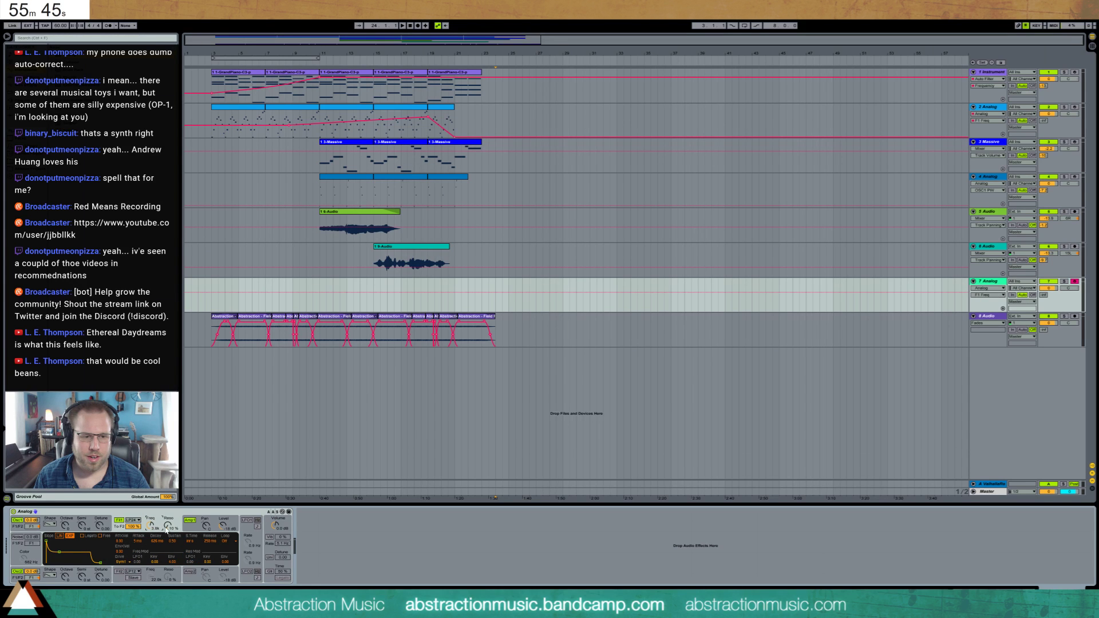
- Copy the 2 Analog clip at bar 11 to bar 24 of the 7 Analog track, and copy its Ping Pong Delay there too
{"action": "left_click", "coordinate": [348, 110]}
{"action": "left_click", "coordinate": [494, 301]}
{"action": "key", "text": "ctrl+v"}
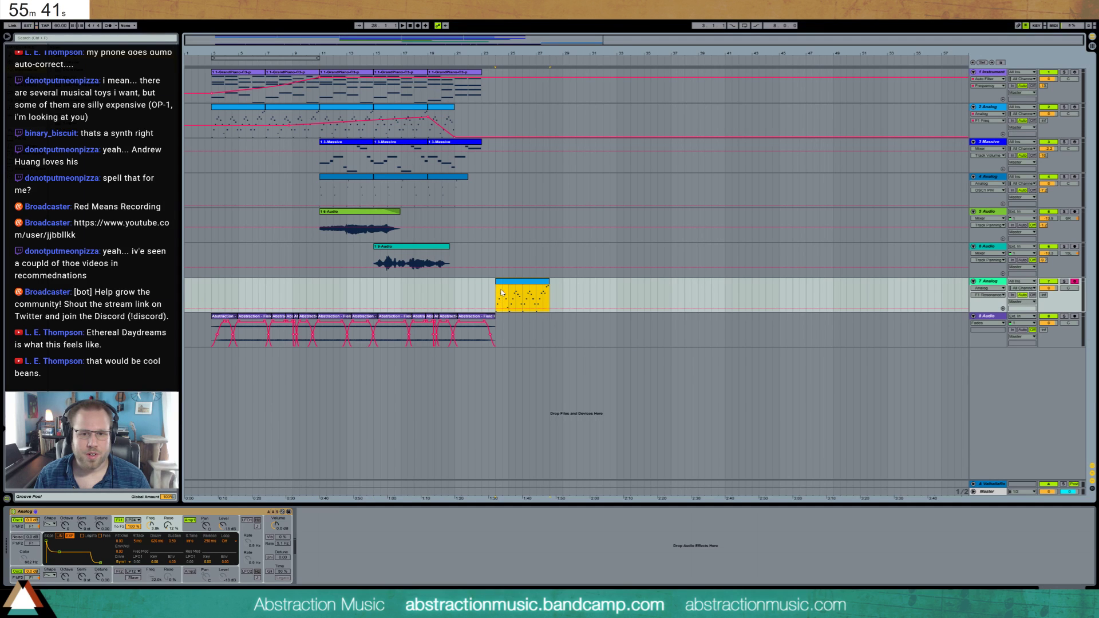
{"action": "left_click", "coordinate": [389, 111]}
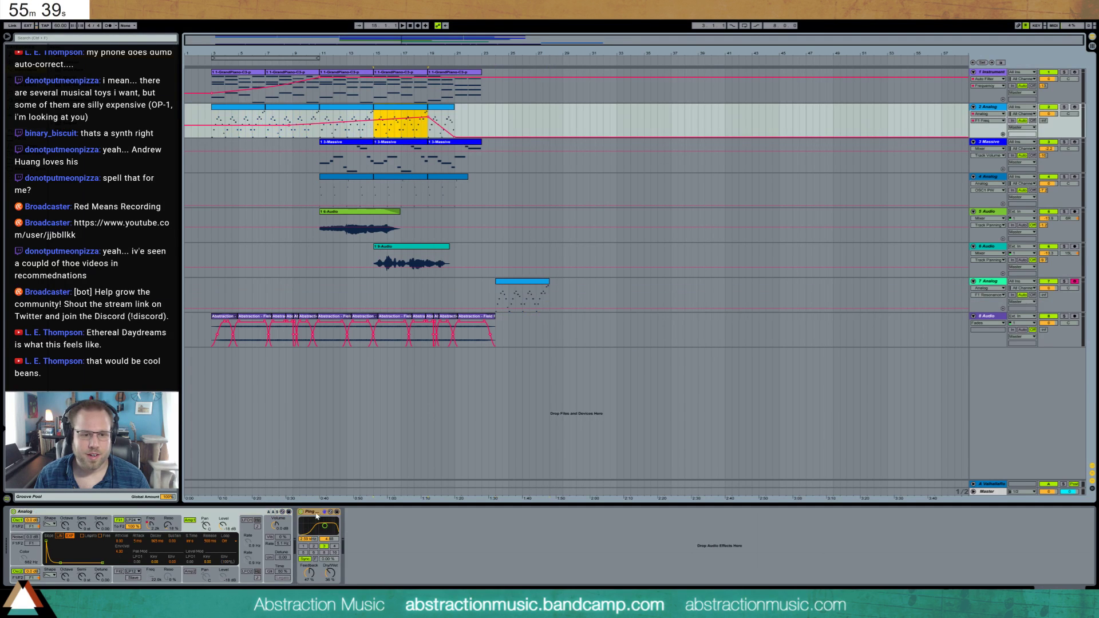
{"action": "left_click", "coordinate": [555, 296]}
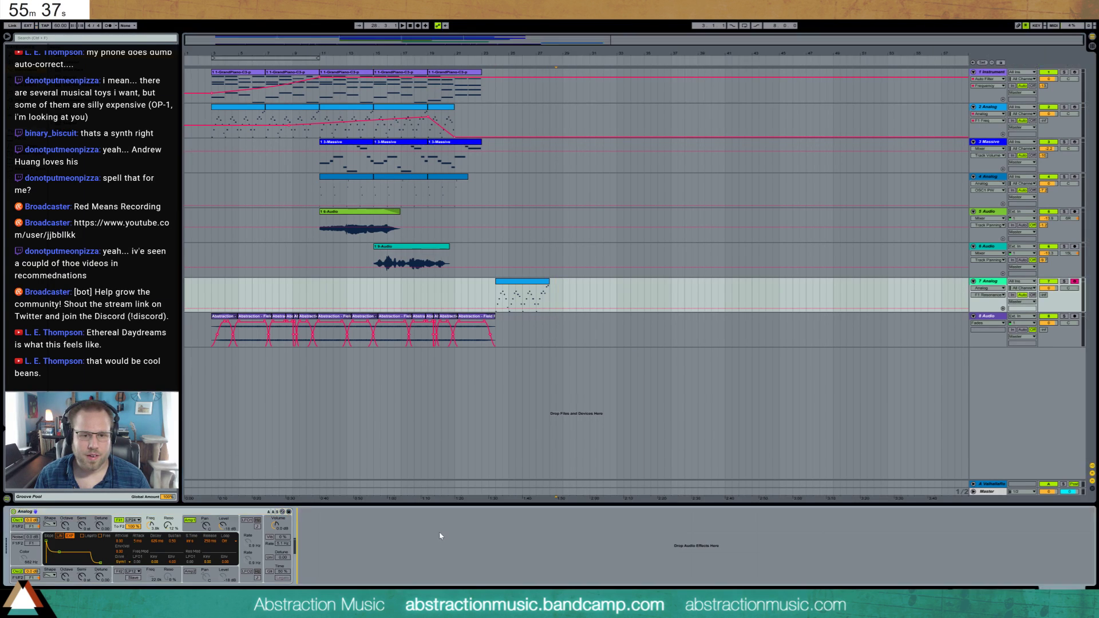
- Compress the notes of the pasted bar 24 clip to half their length and play the result
{"action": "double_click", "coordinate": [536, 283]}
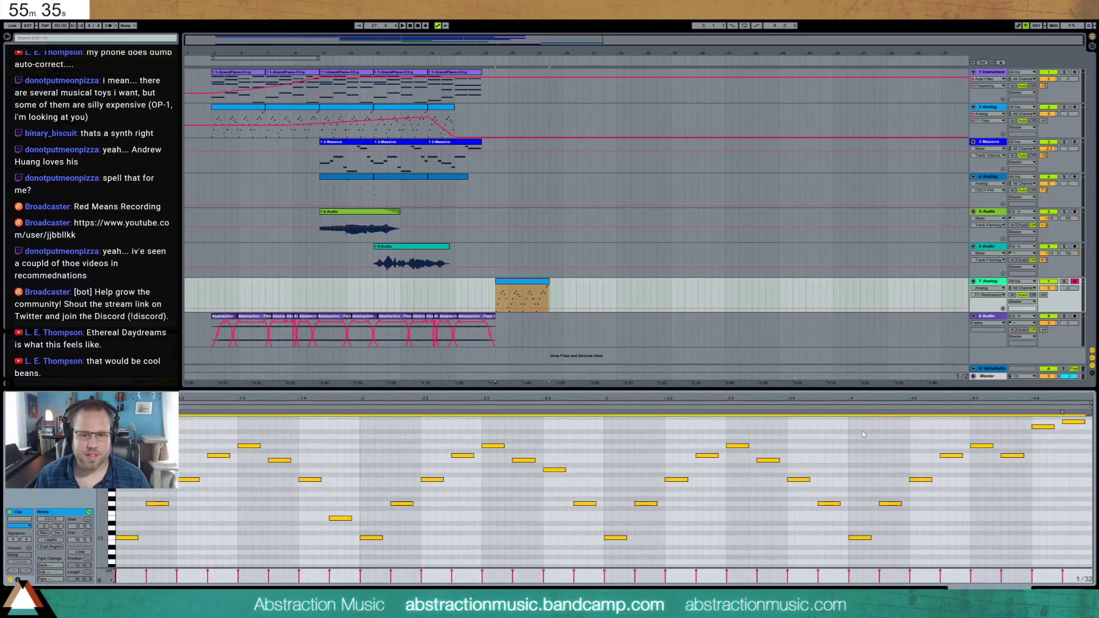
{"action": "left_click_drag", "start_coordinate": [1062, 412], "coordinate": [587, 437]}
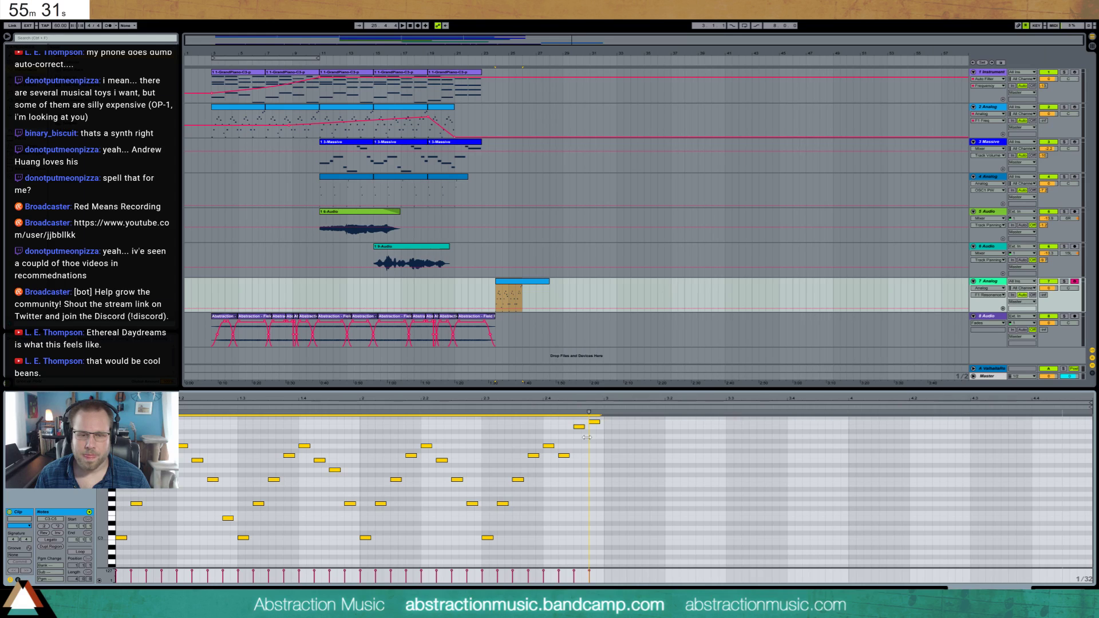
{"action": "key", "text": "space"}
{"action": "key", "text": "shift+Tab"}
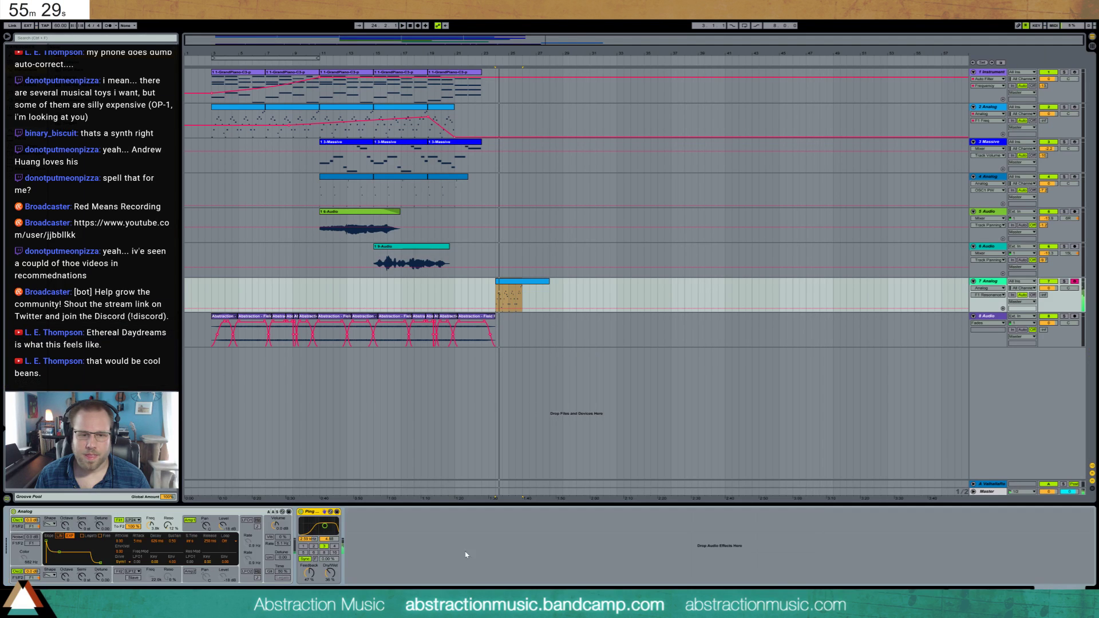
- Lower the 7 Analog track's filter frequency, adjust its envelopes, and set the Ping Pong Delay's beat division to 1
{"action": "mouse_move", "coordinate": [153, 526]}
{"action": "left_mouse_down"}
{"action": "mouse_move", "coordinate": [152, 516]}
{"action": "mouse_move", "coordinate": [155, 527]}
{"action": "left_mouse_up"}
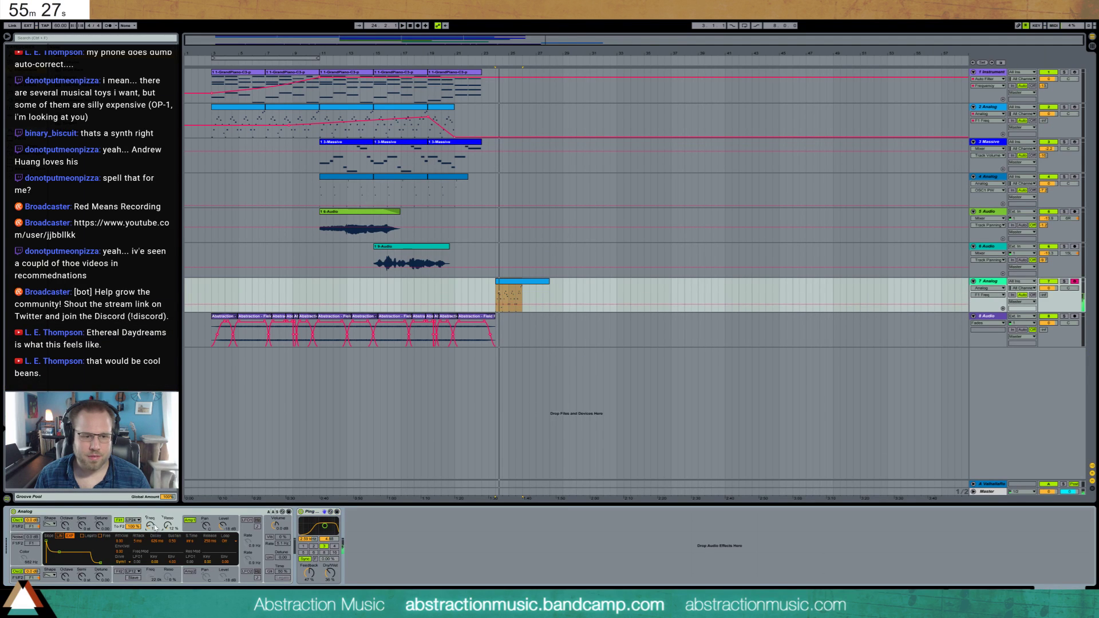
{"action": "left_click", "coordinate": [169, 526]}
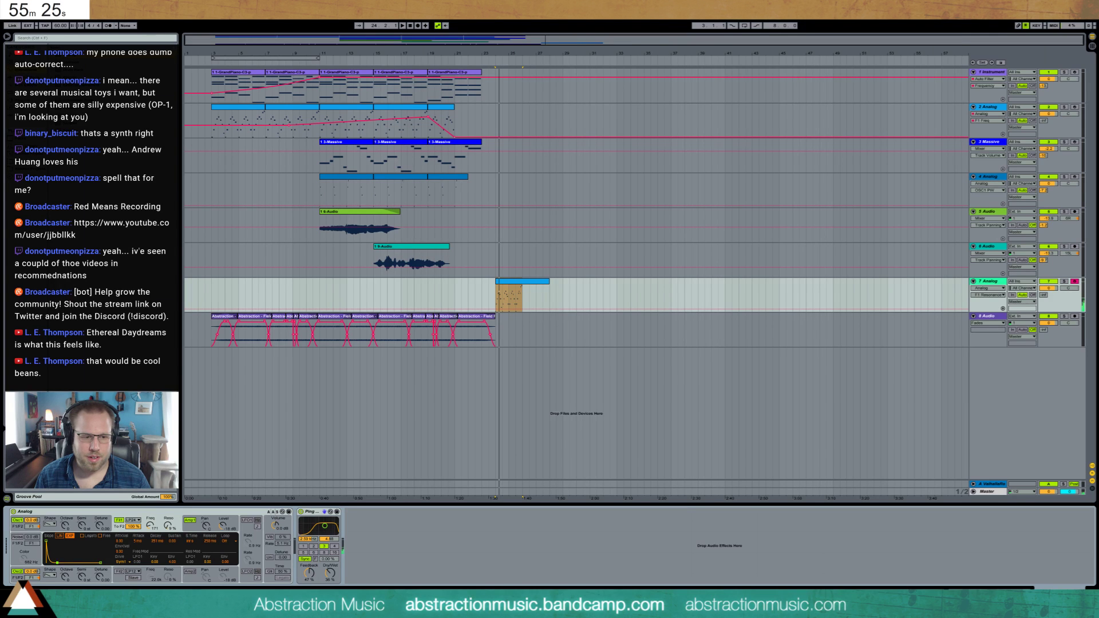
{"action": "left_click", "coordinate": [189, 531]}
{"action": "left_click_drag", "start_coordinate": [60, 555], "coordinate": [57, 562]}
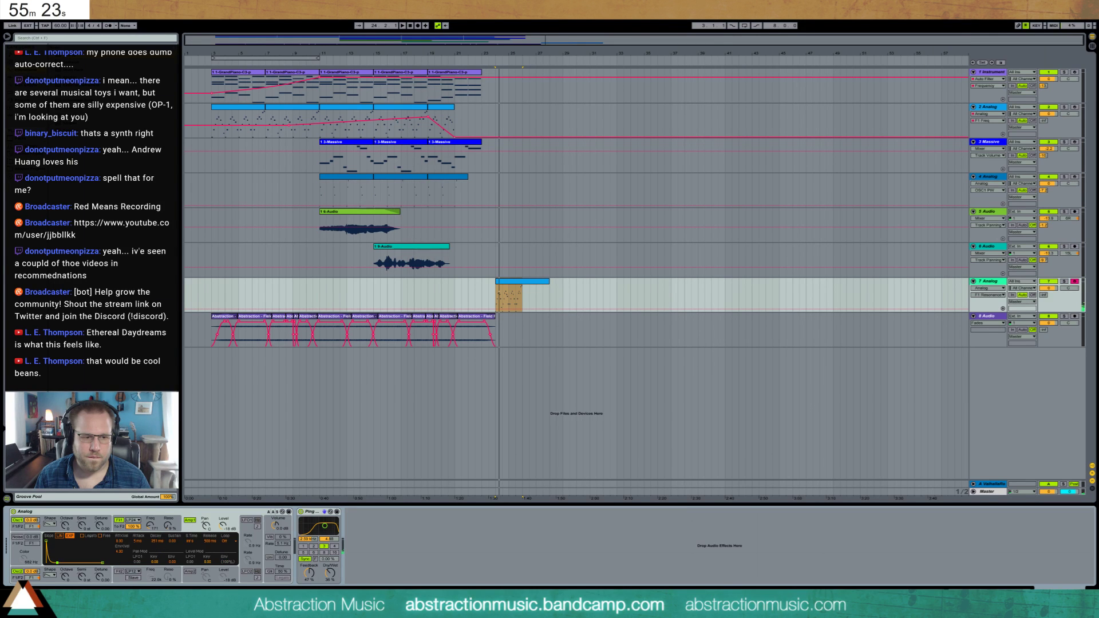
{"action": "left_click", "coordinate": [303, 546]}
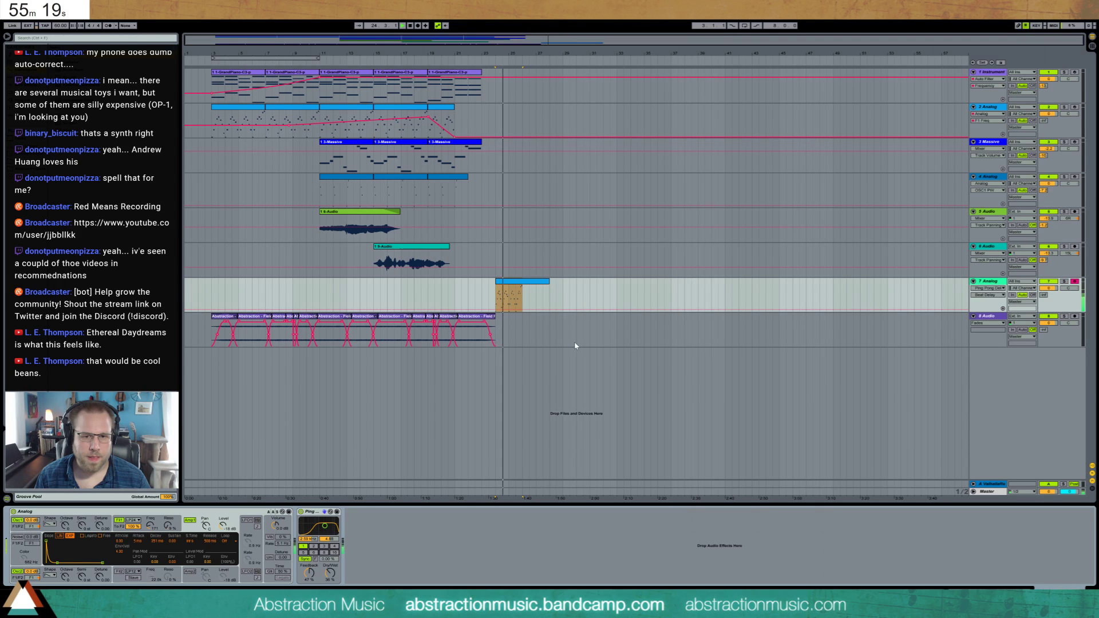
{"action": "double_click", "coordinate": [525, 287]}
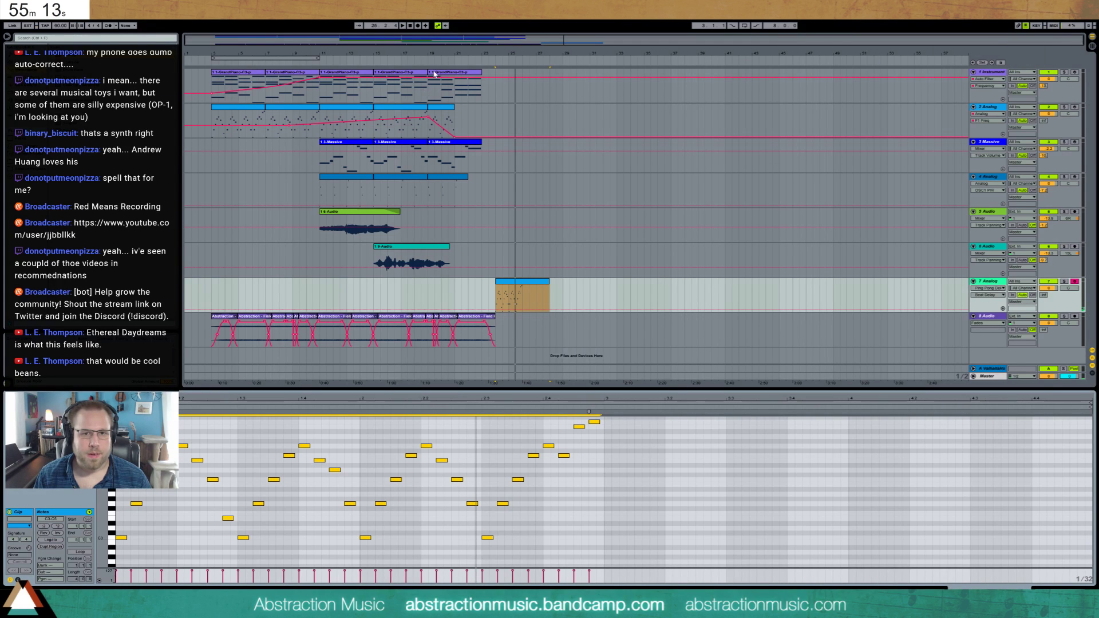
{"action": "left_click", "coordinate": [495, 71]}
{"action": "right_click", "coordinate": [496, 68]}
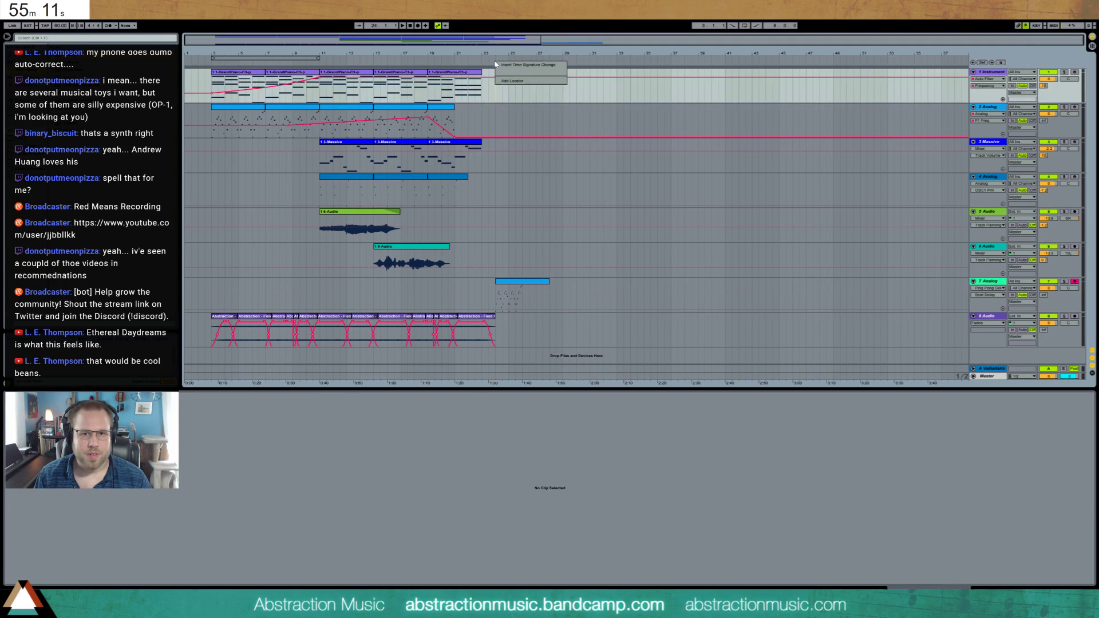
{"action": "key", "text": "Escape"}
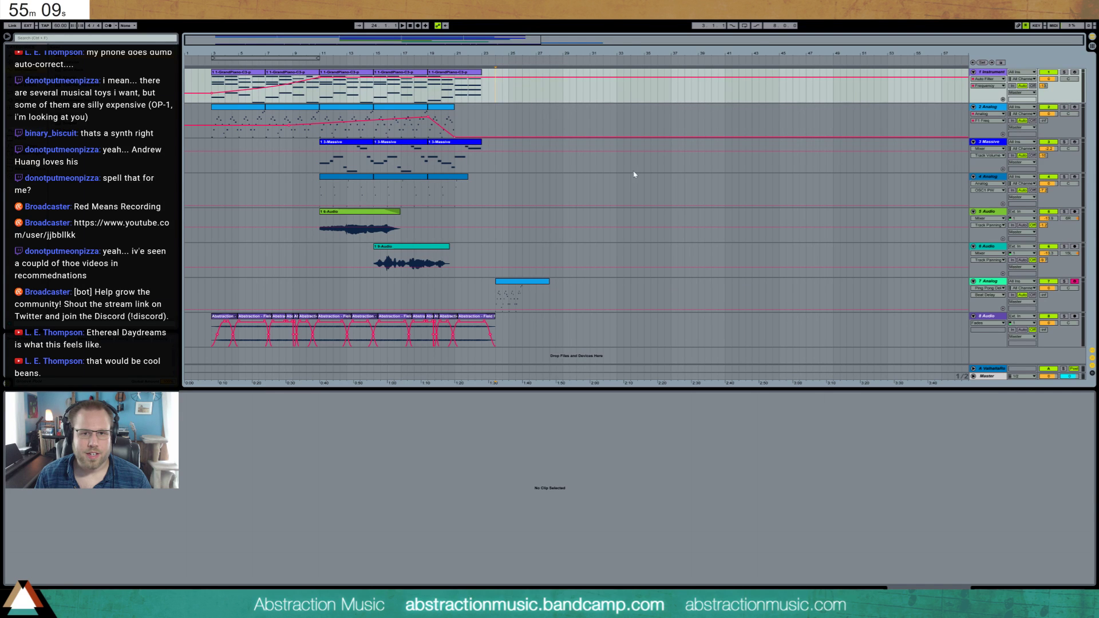
- Unfold the Master track's Song Tempo automation and draw an abrupt tempo increase at bar 24
{"action": "left_click", "coordinate": [973, 375]}
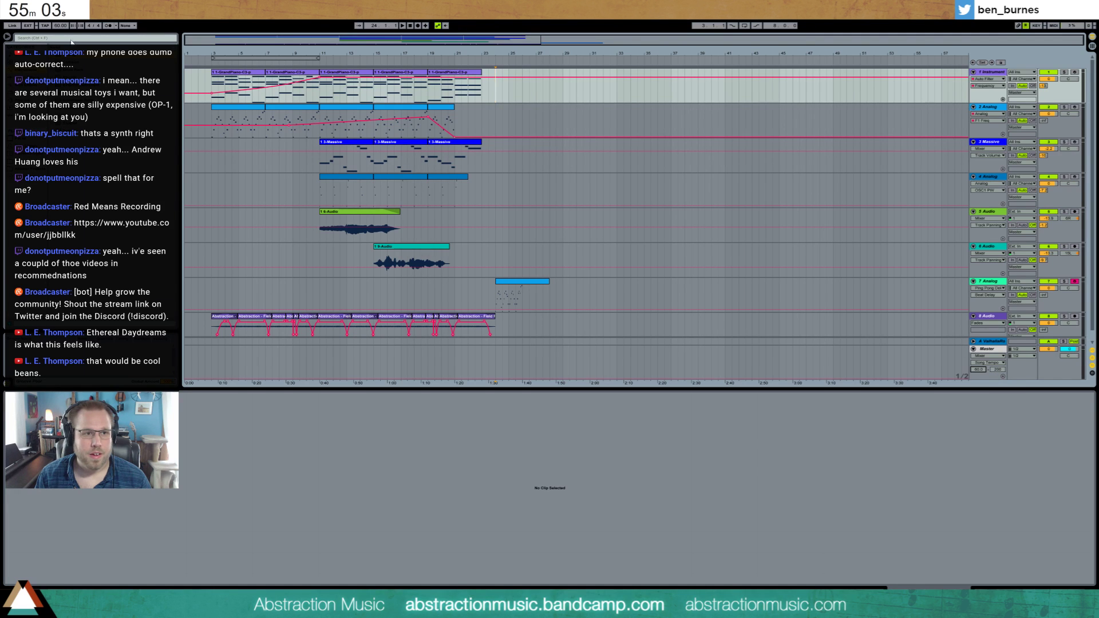
{"action": "right_click", "coordinate": [495, 63]}
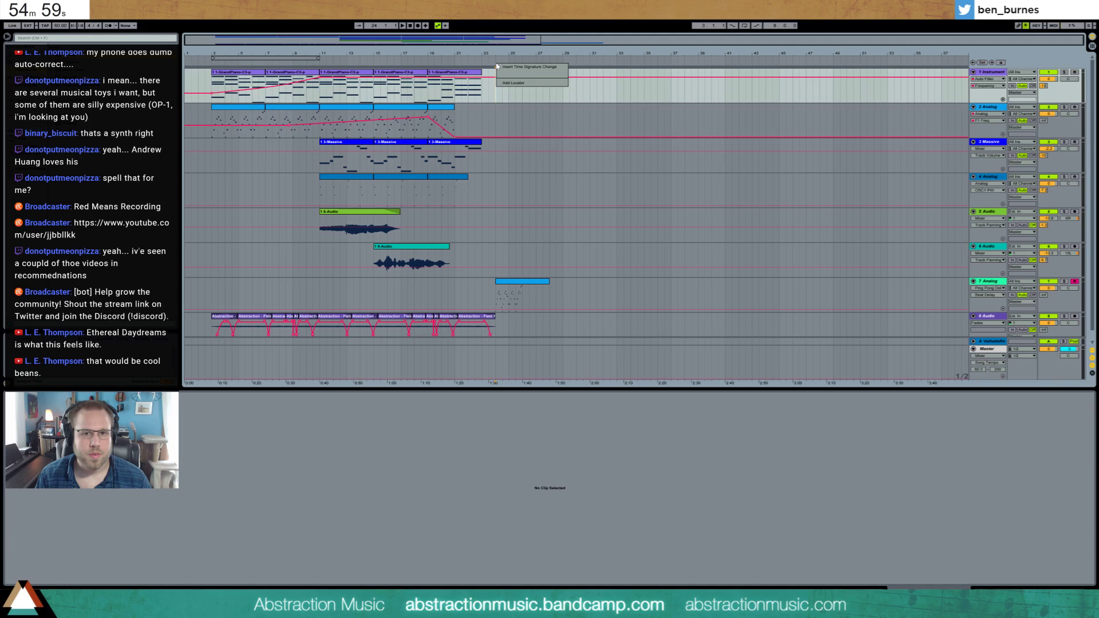
{"action": "left_click", "coordinate": [495, 74]}
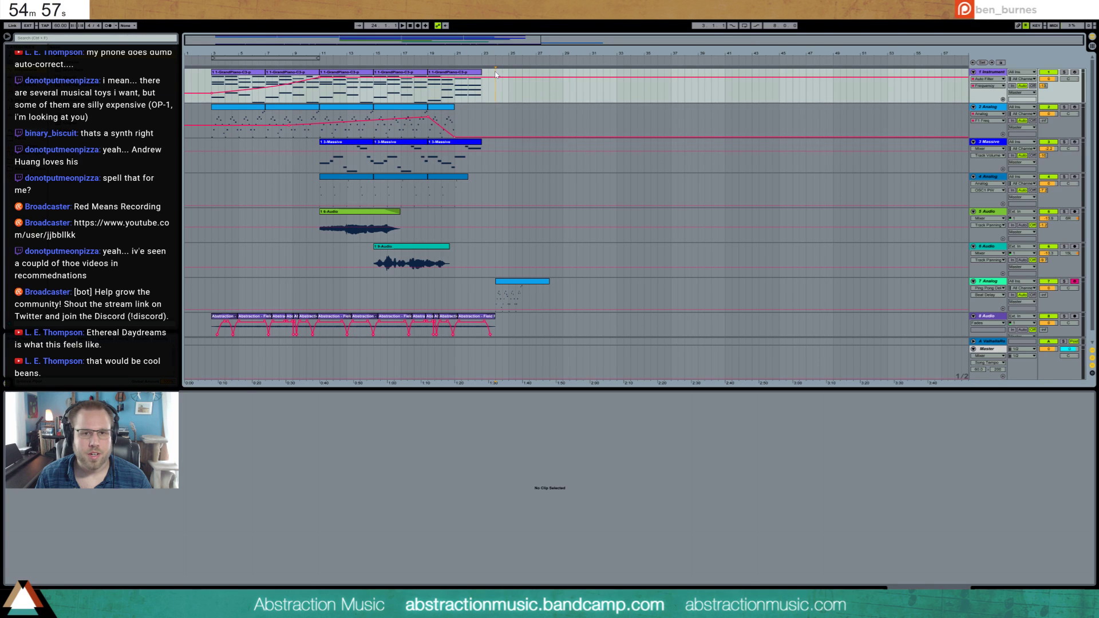
{"action": "left_click", "coordinate": [506, 374]}
{"action": "mouse_move", "coordinate": [508, 377]}
{"action": "left_mouse_down"}
{"action": "mouse_move", "coordinate": [508, 363]}
{"action": "mouse_move", "coordinate": [522, 371]}
{"action": "mouse_move", "coordinate": [496, 364]}
{"action": "left_mouse_up"}
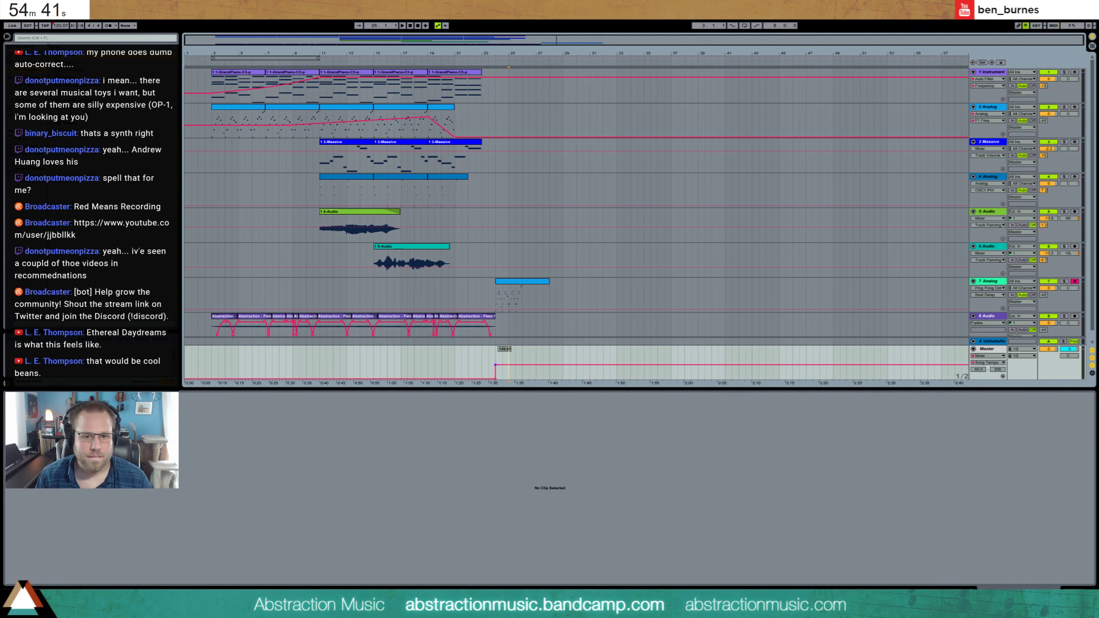
- Stretch all notes of the 7 Analog clip at bar 24 to twice their length and play the result
{"action": "left_click", "coordinate": [522, 282]}
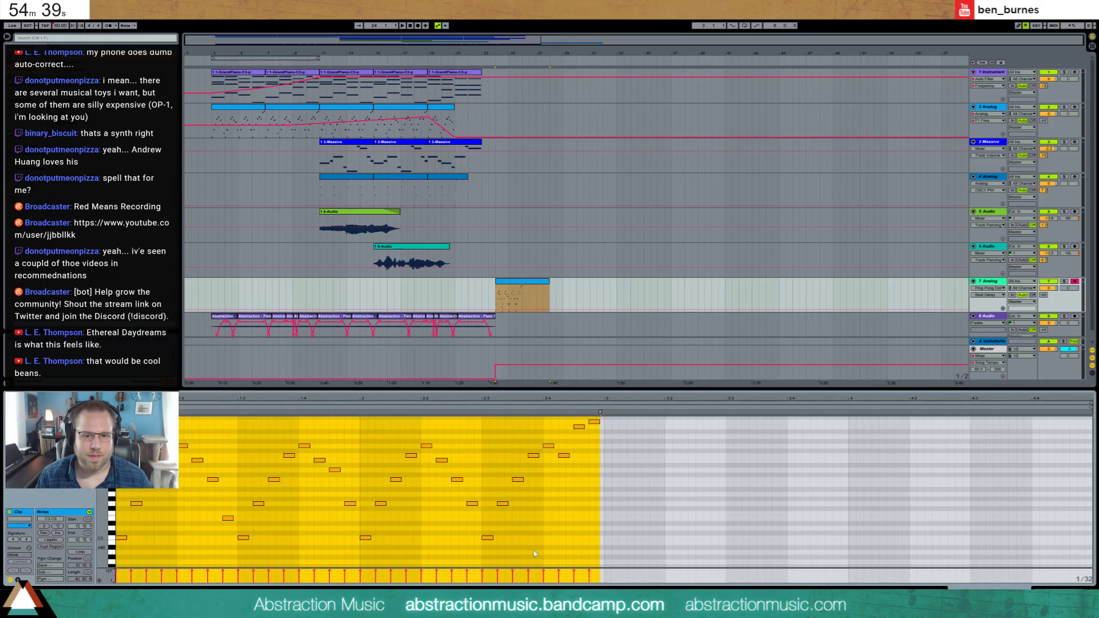
{"action": "left_click", "coordinate": [553, 556]}
{"action": "key", "text": "ctrl+a"}
{"action": "left_click_drag", "start_coordinate": [594, 413], "coordinate": [1058, 427]}
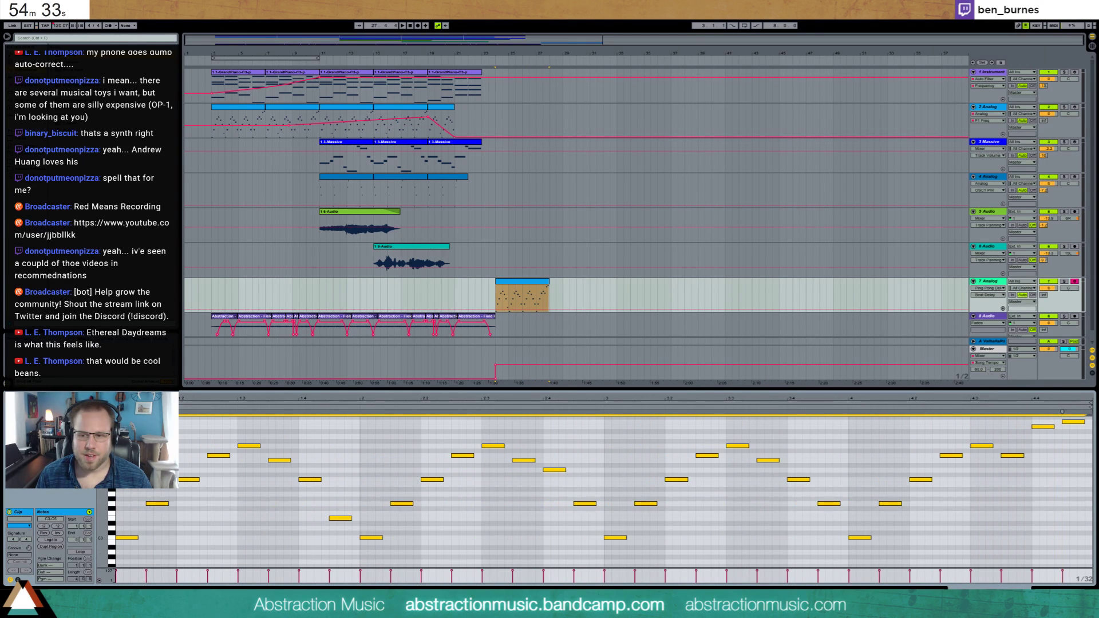
{"action": "key", "text": "shift+Tab"}
{"action": "key", "text": "space"}
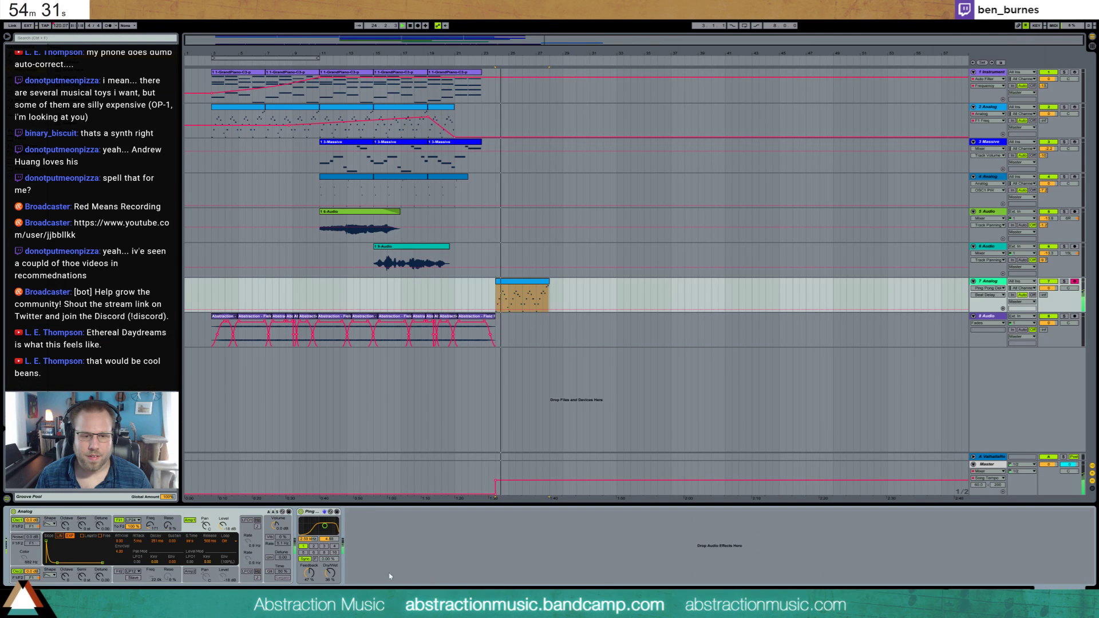
{"action": "key", "text": "shift+Tab"}
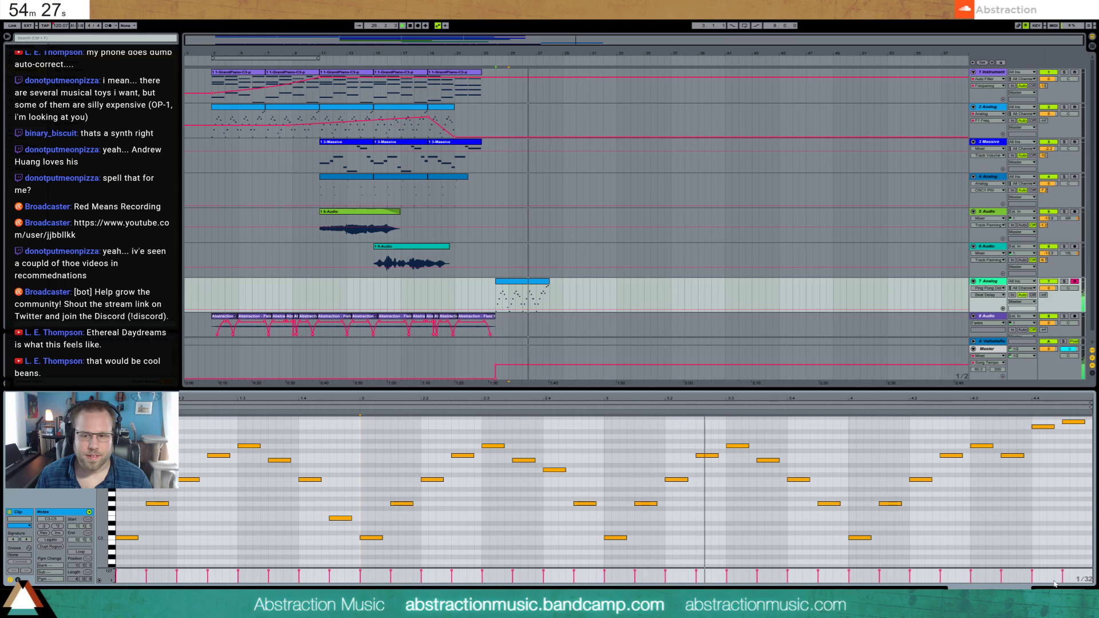
{"action": "key", "text": "shift+Tab"}
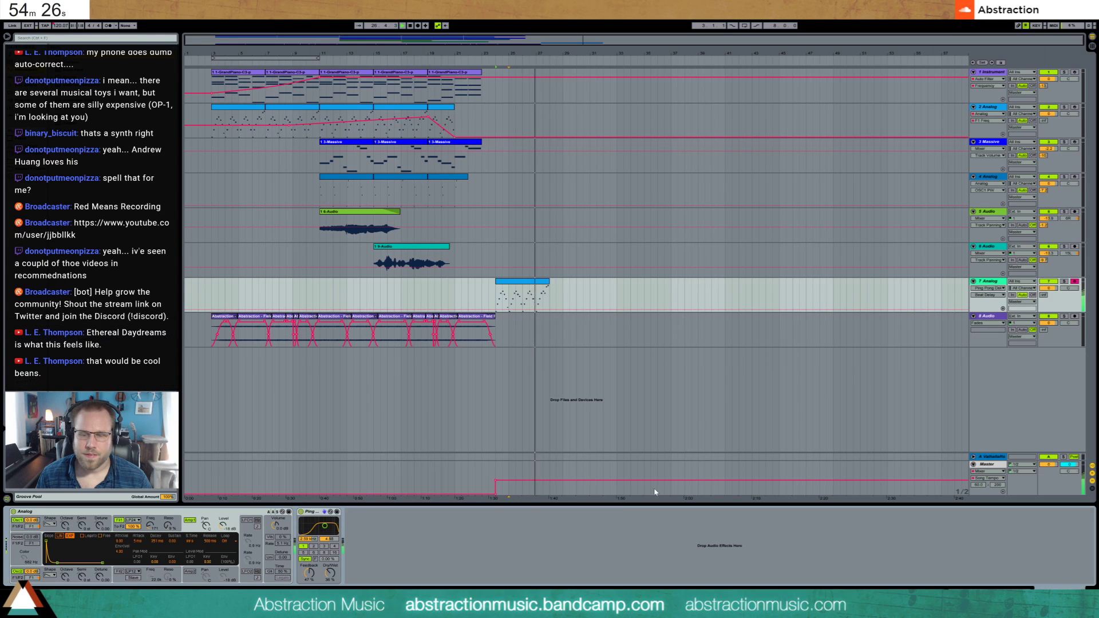
- Adjust the 7 Analog track's filter resonance and Ping Pong Delay feedback while looping the clip at bar 24
{"action": "left_click", "coordinate": [154, 527]}
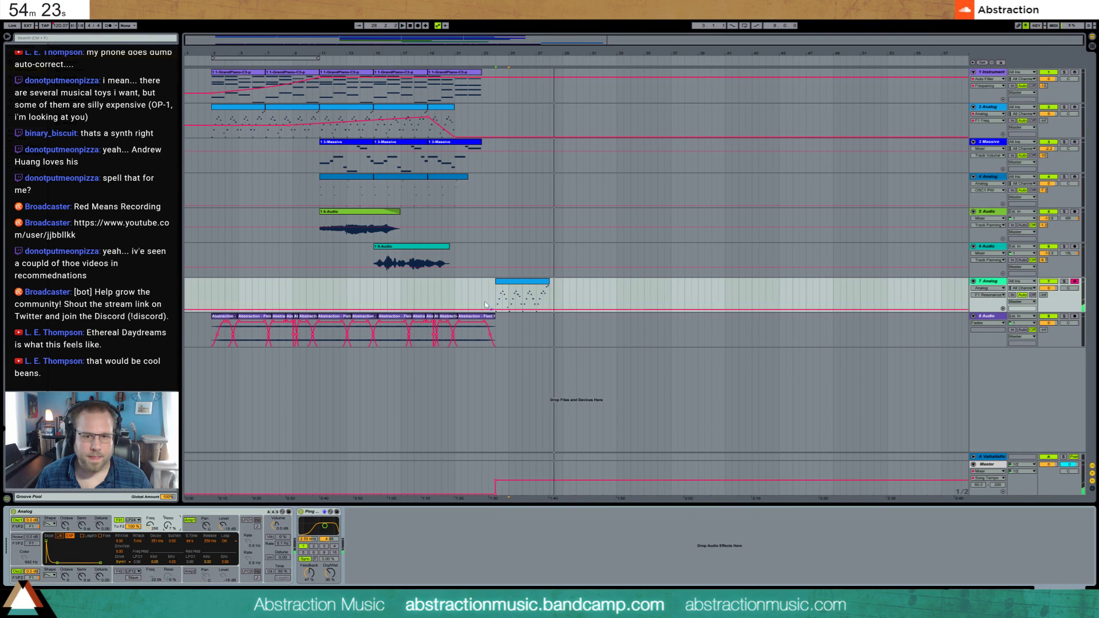
{"action": "left_click", "coordinate": [522, 292]}
{"action": "key", "text": "ctrl+l"}
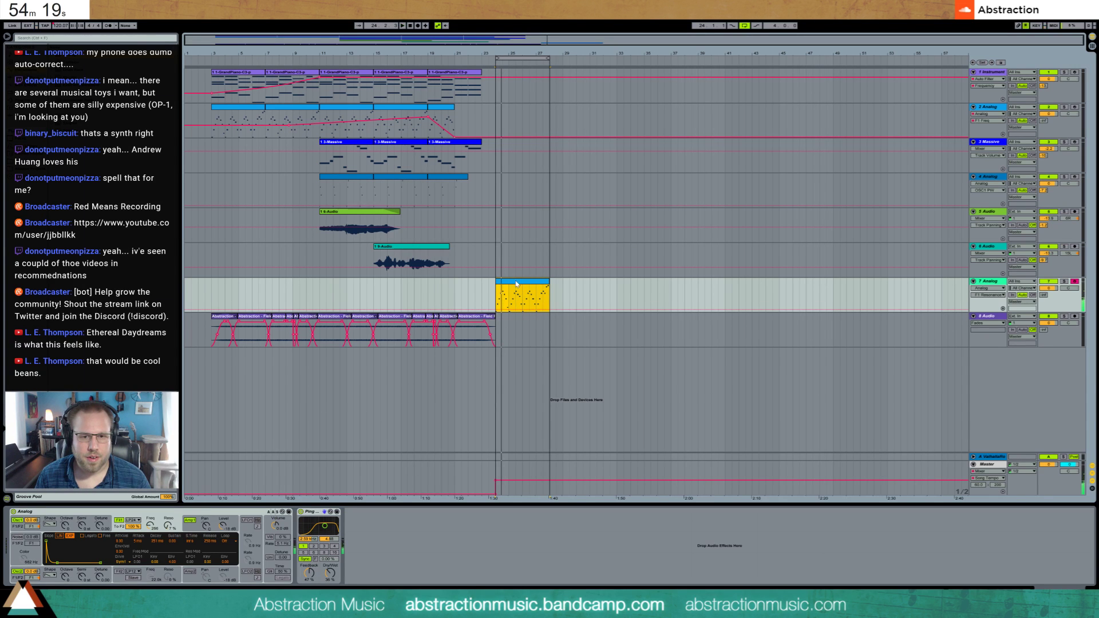
{"action": "left_click", "coordinate": [310, 573]}
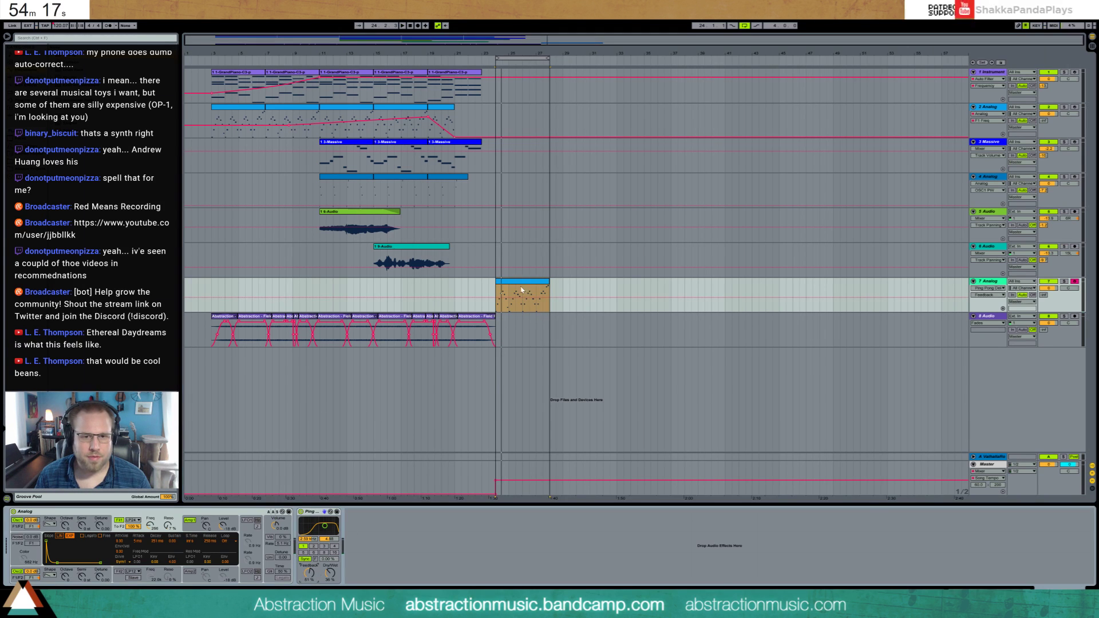
- Show the notes of the looped 7 Analog clip and audition the loop from bar 24
{"action": "key", "text": "shift+Tab"}
{"action": "left_click", "coordinate": [148, 538]}
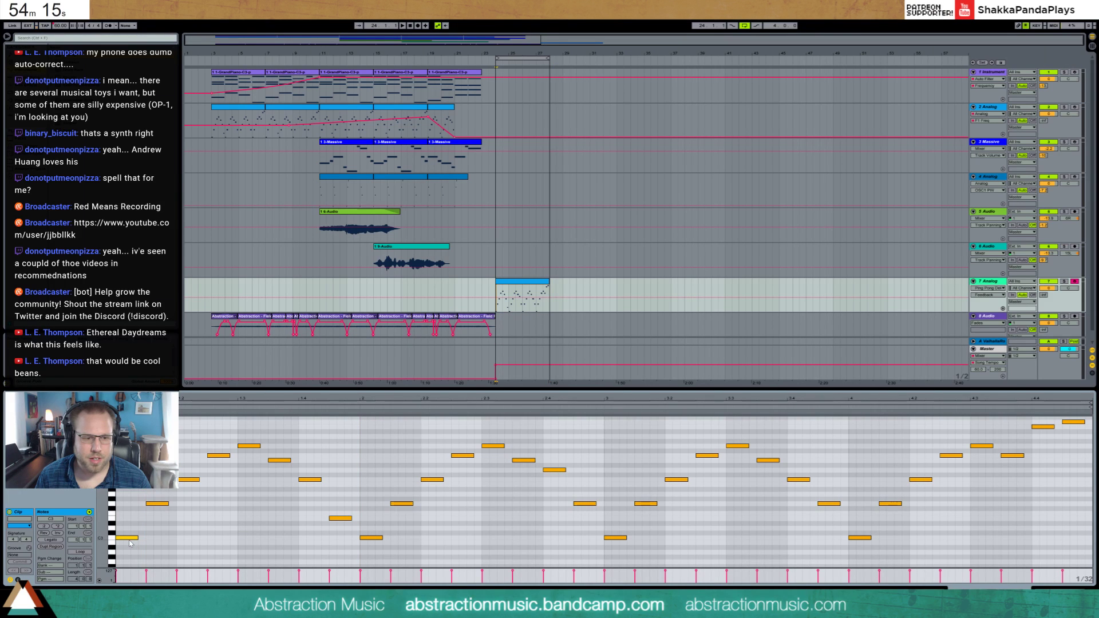
{"action": "key", "text": "space"}
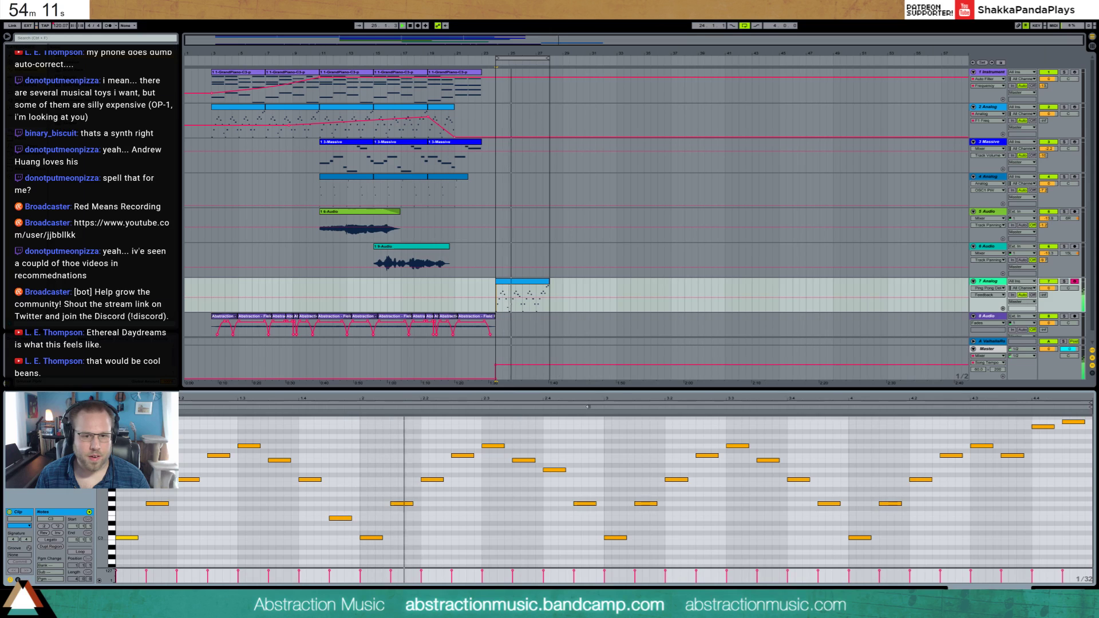
{"action": "key", "text": "space"}
{"action": "key", "text": "space"}
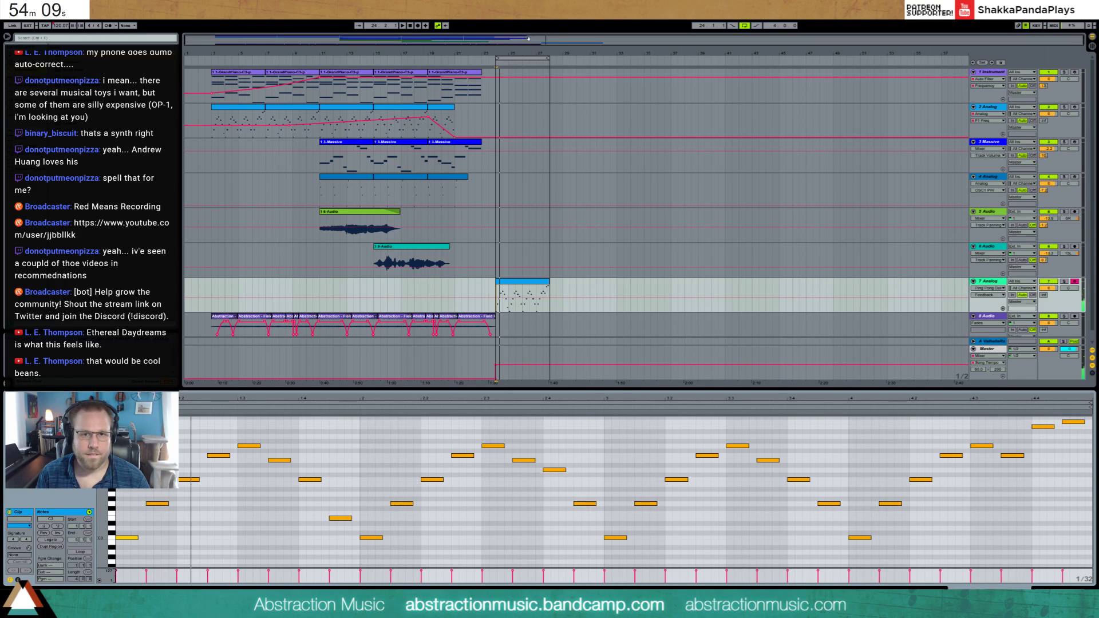
- Nudge the Master track's Song Tempo breakpoint into line with the start of bar 24 and play the loop
{"action": "left_click_drag", "start_coordinate": [528, 39], "coordinate": [541, 364]}
{"action": "left_click", "coordinate": [542, 379]}
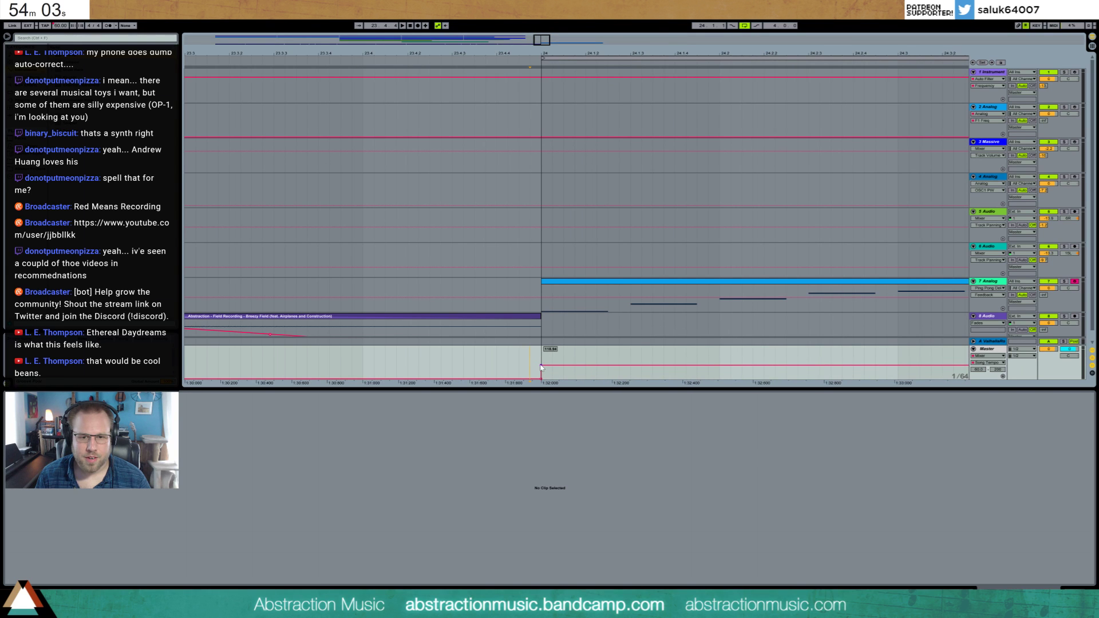
{"action": "left_click_drag", "start_coordinate": [541, 365], "coordinate": [540, 365]}
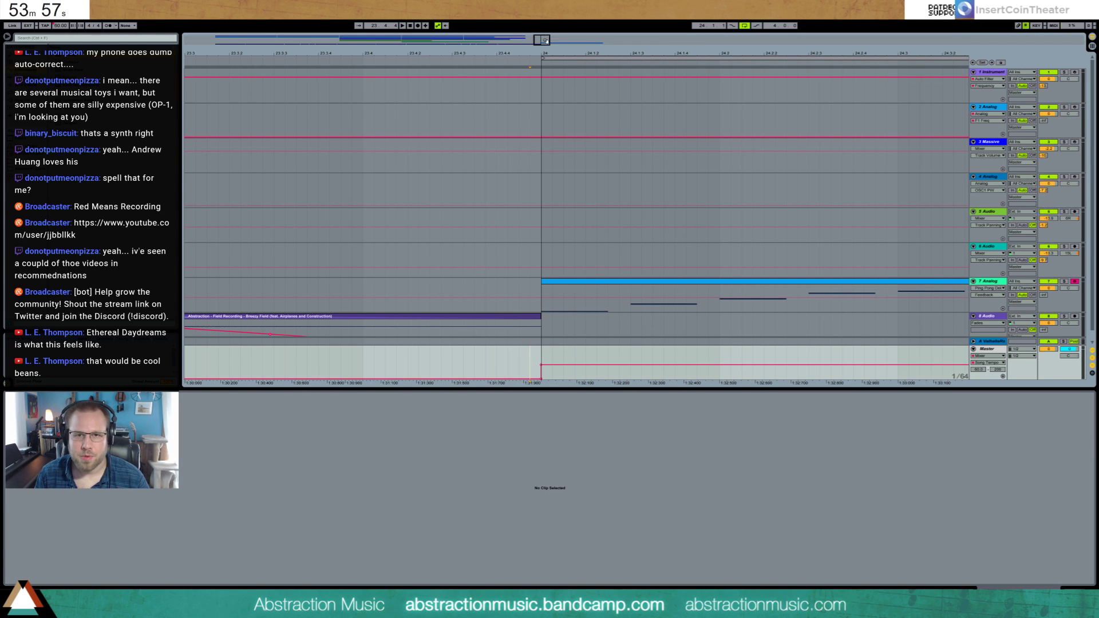
{"action": "key", "text": "minus"}
{"action": "key", "text": "minus"}
{"action": "key", "text": "minus"}
{"action": "key", "text": "minus"}
{"action": "key", "text": "minus"}
{"action": "key", "text": "space"}
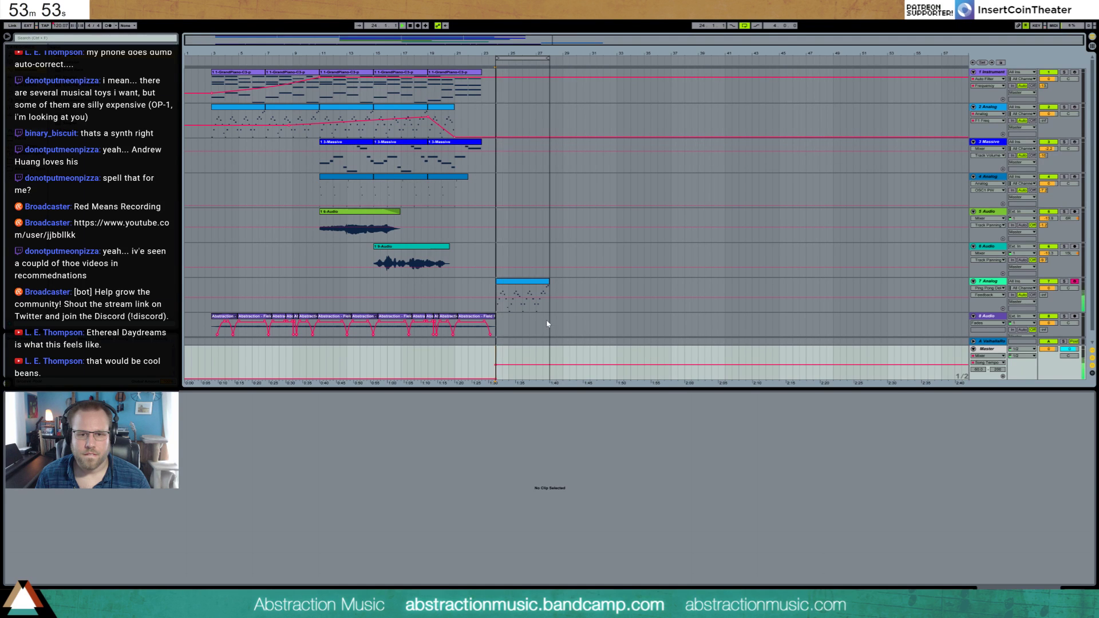
- Add a BB_DefaultPiano MIDI track below 7 Analog and move its Kontakt window clear of the bar 24 clip
{"action": "key", "text": "shift+Tab"}
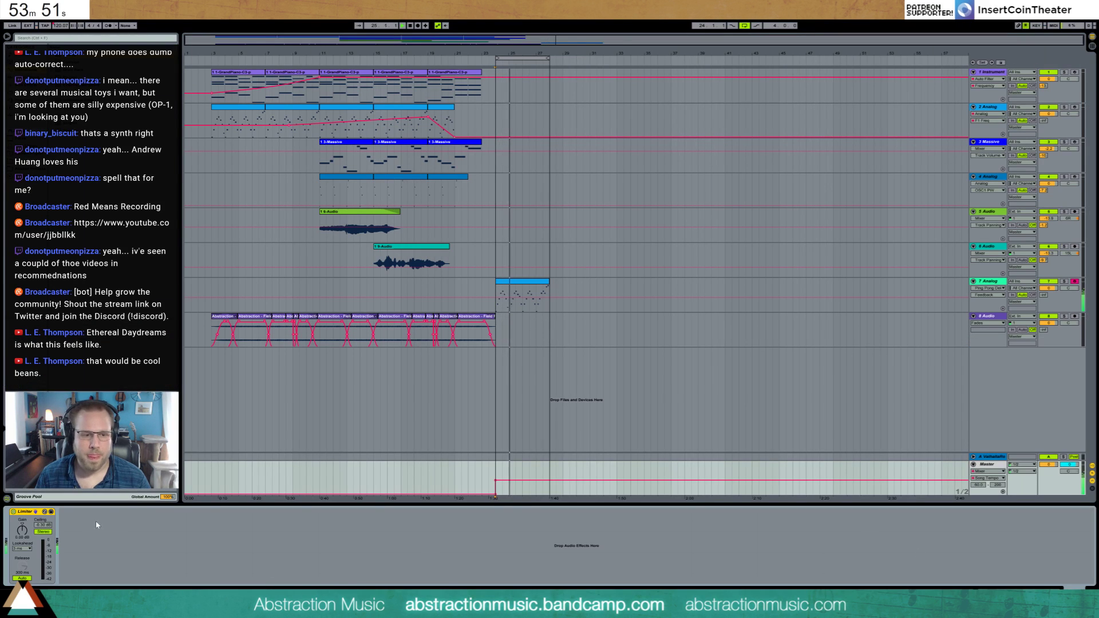
{"action": "left_click", "coordinate": [577, 292]}
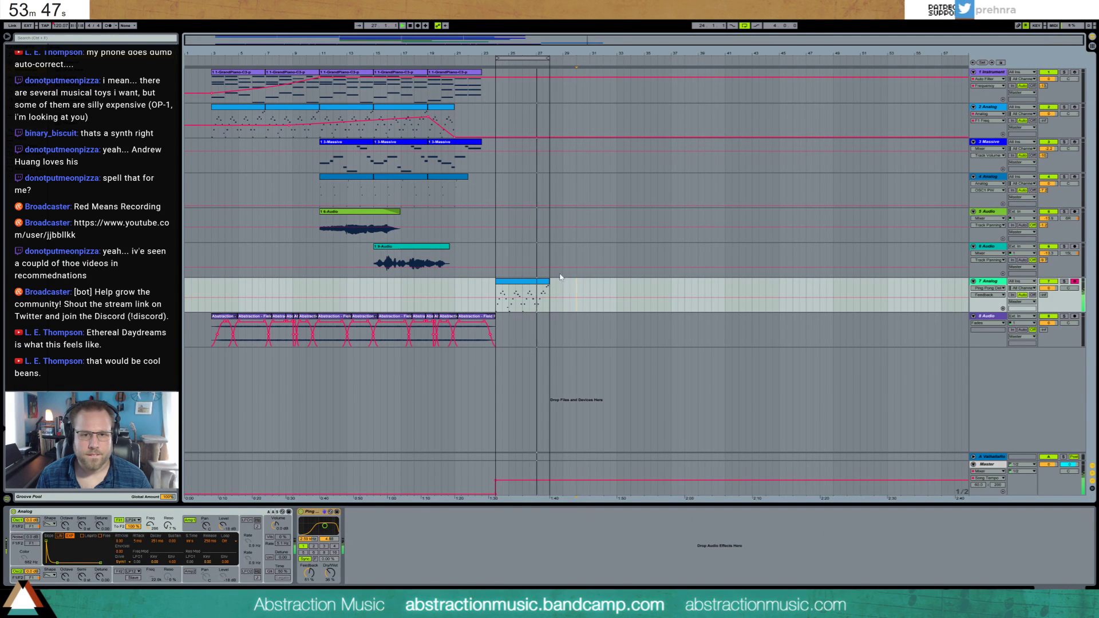
{"action": "left_click", "coordinate": [996, 73]}
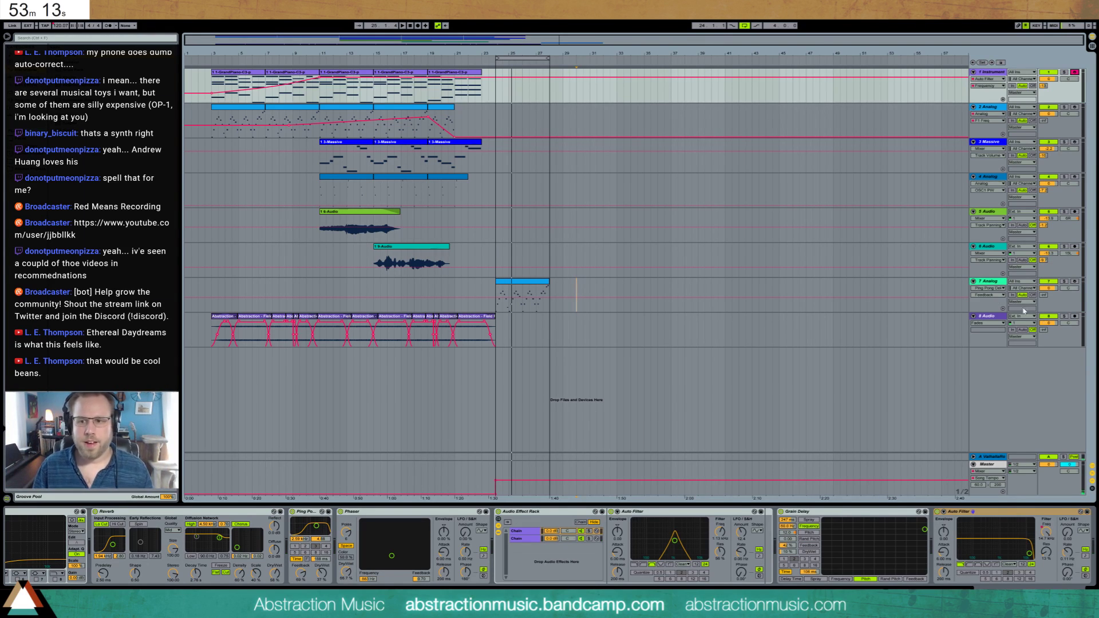
{"action": "left_click", "coordinate": [996, 288]}
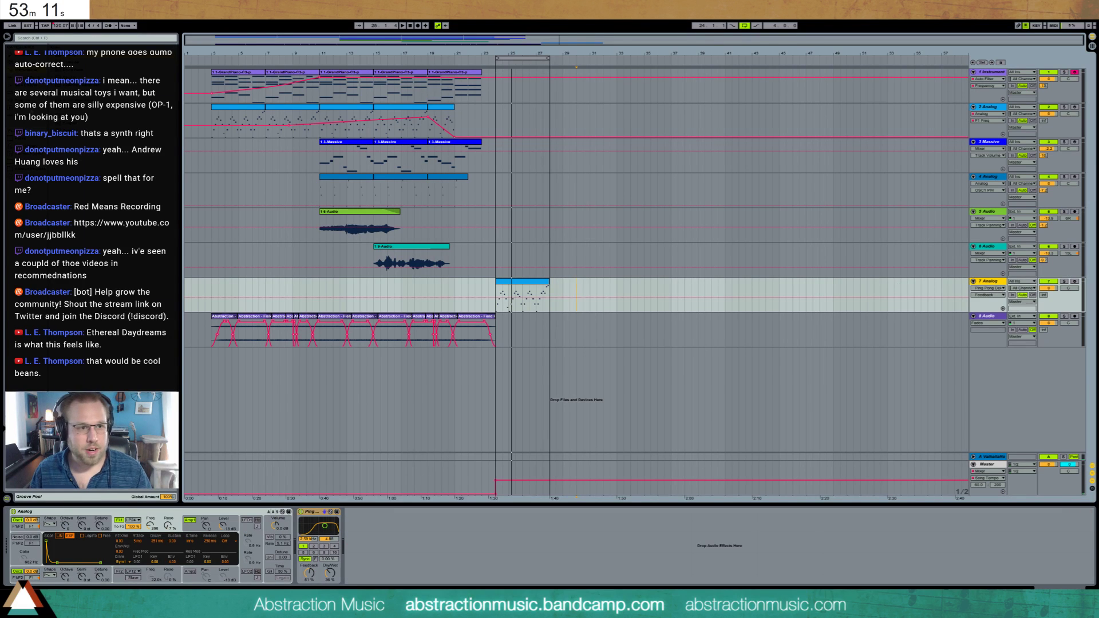
{"action": "key", "text": "ctrl+shift+t"}
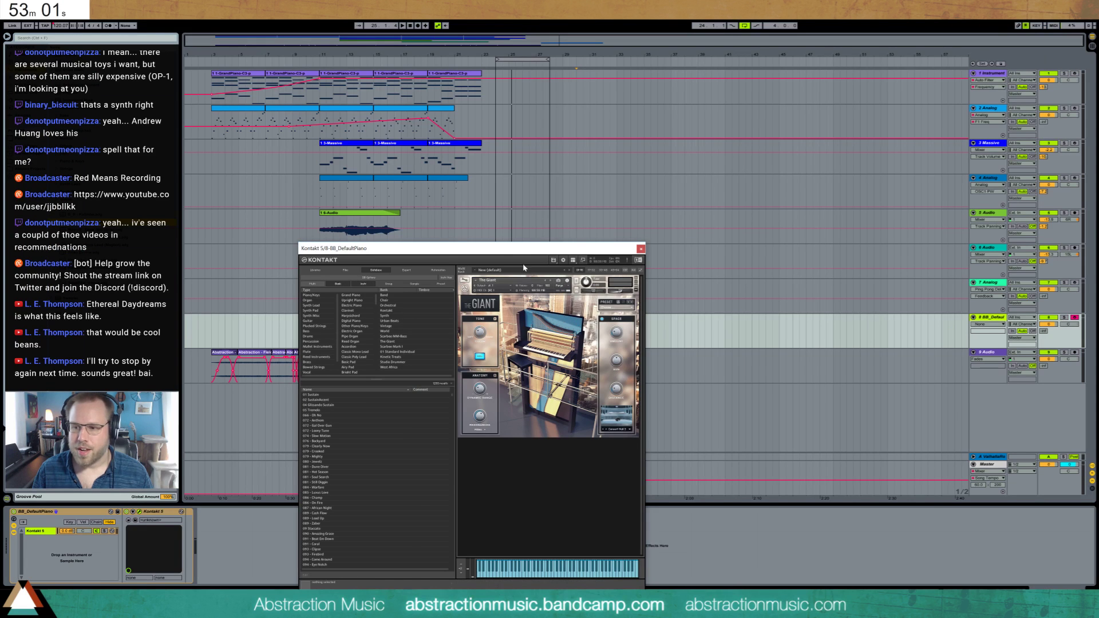
{"action": "left_click_drag", "start_coordinate": [515, 259], "coordinate": [769, 118]}
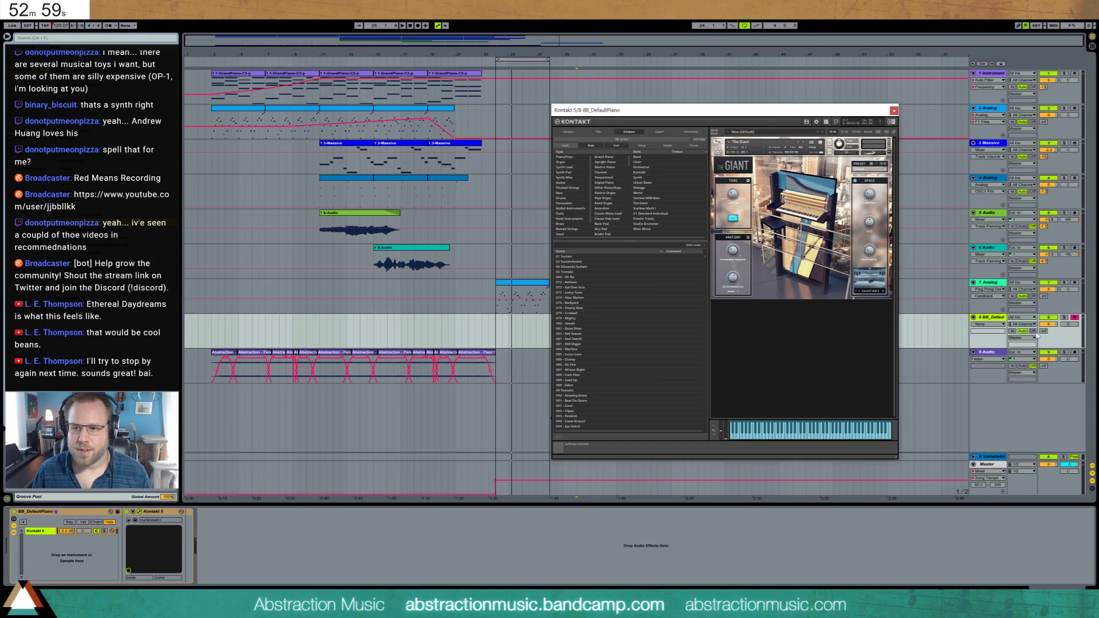
- Raise the piano track's send to the Valhalla reverb return and adjust The Giant's Color setting
{"action": "left_click_drag", "start_coordinate": [1042, 331], "coordinate": [1042, 314]}
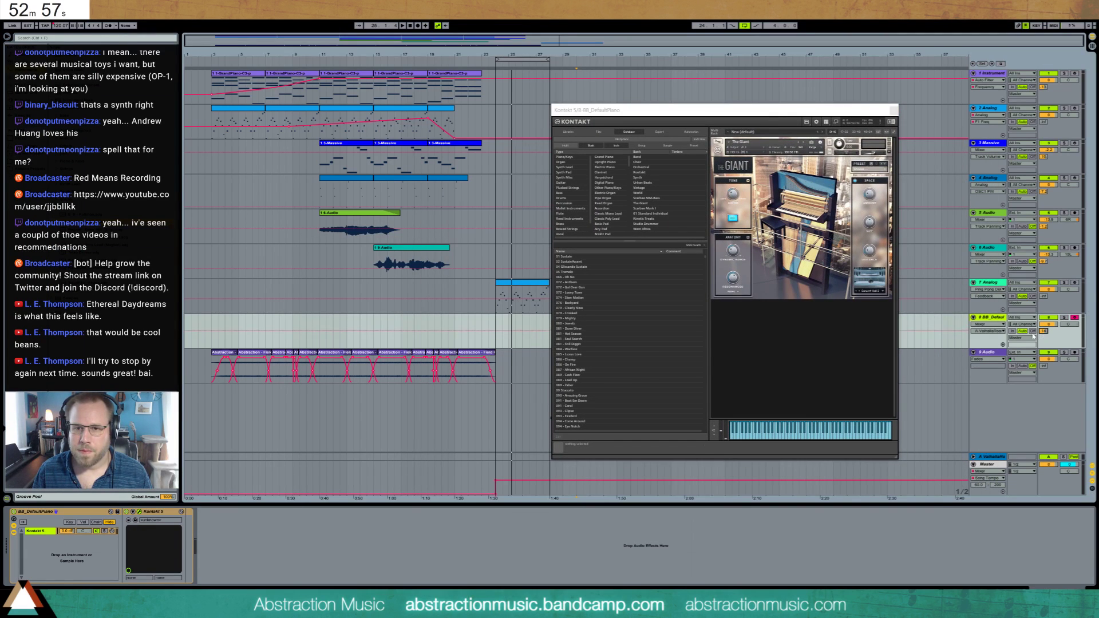
{"action": "left_click", "coordinate": [737, 195]}
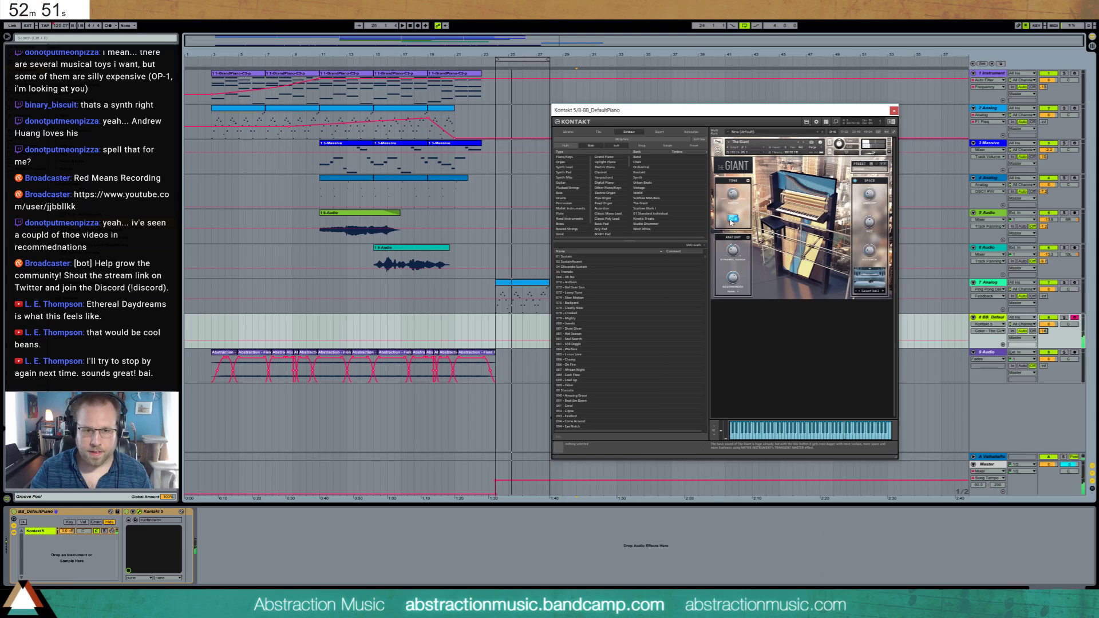
{"action": "left_click_drag", "start_coordinate": [673, 110], "coordinate": [737, 79]}
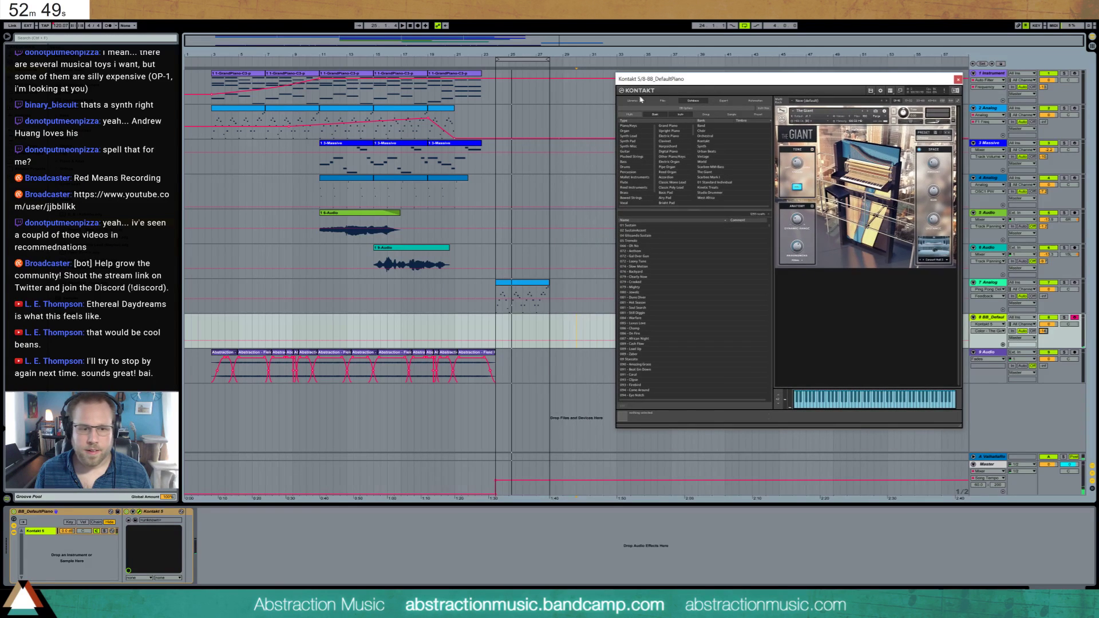
- Copy the Ping Pong Delay from the 7 Analog track onto the piano track
{"action": "left_click", "coordinate": [584, 292]}
{"action": "left_click", "coordinate": [309, 518]}
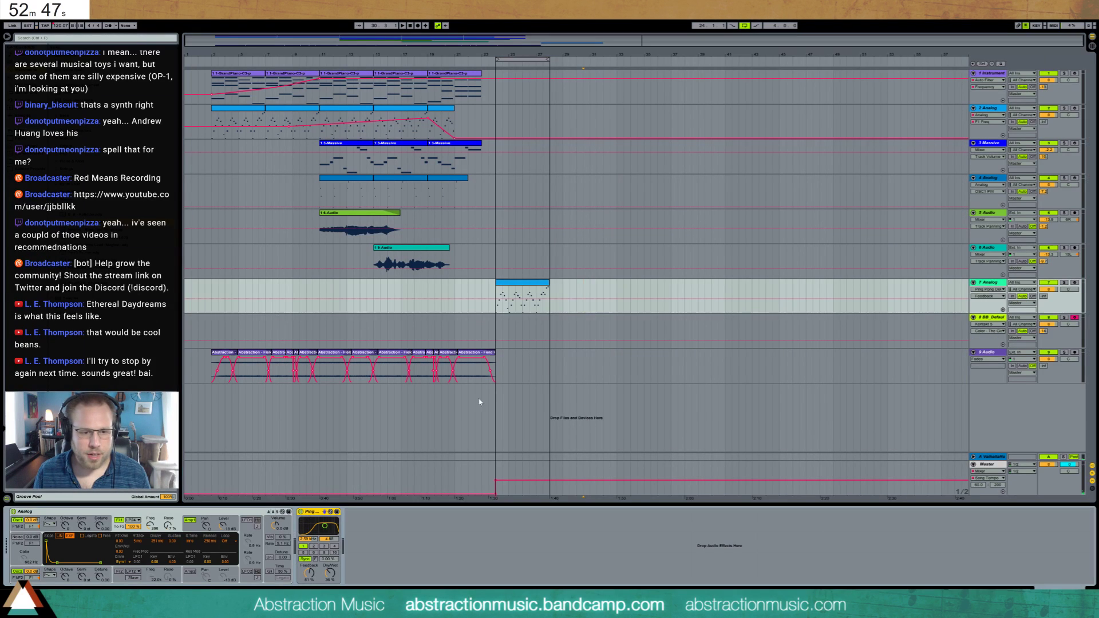
{"action": "left_click", "coordinate": [578, 327]}
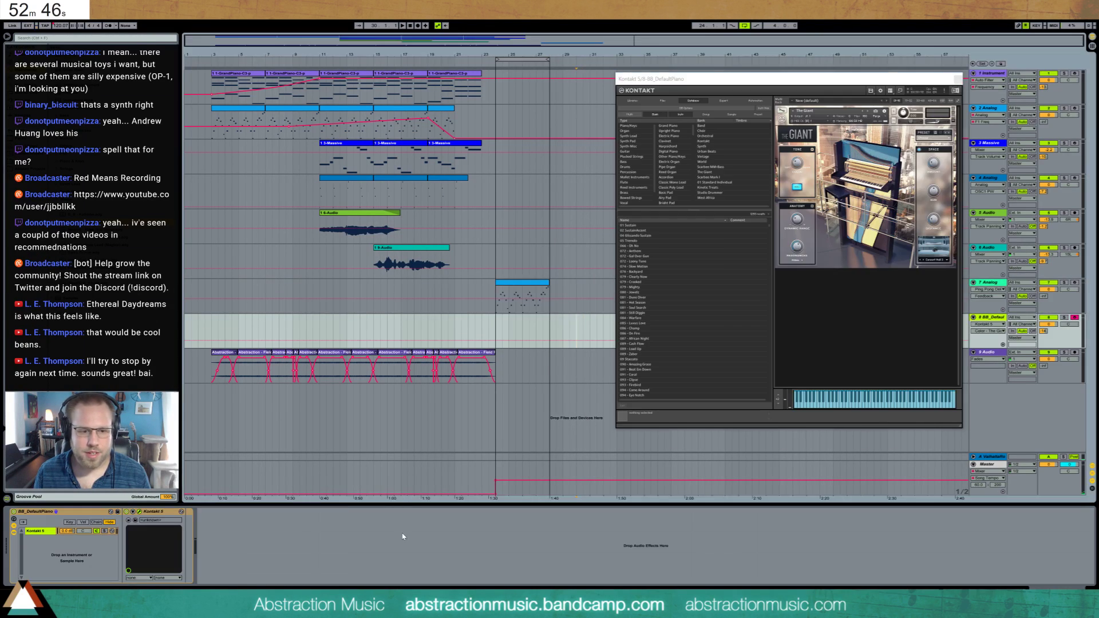
- Record a four-bar piano part on the BB_DefaultPiano track from bar 24 and play it back
{"action": "left_click", "coordinate": [496, 328]}
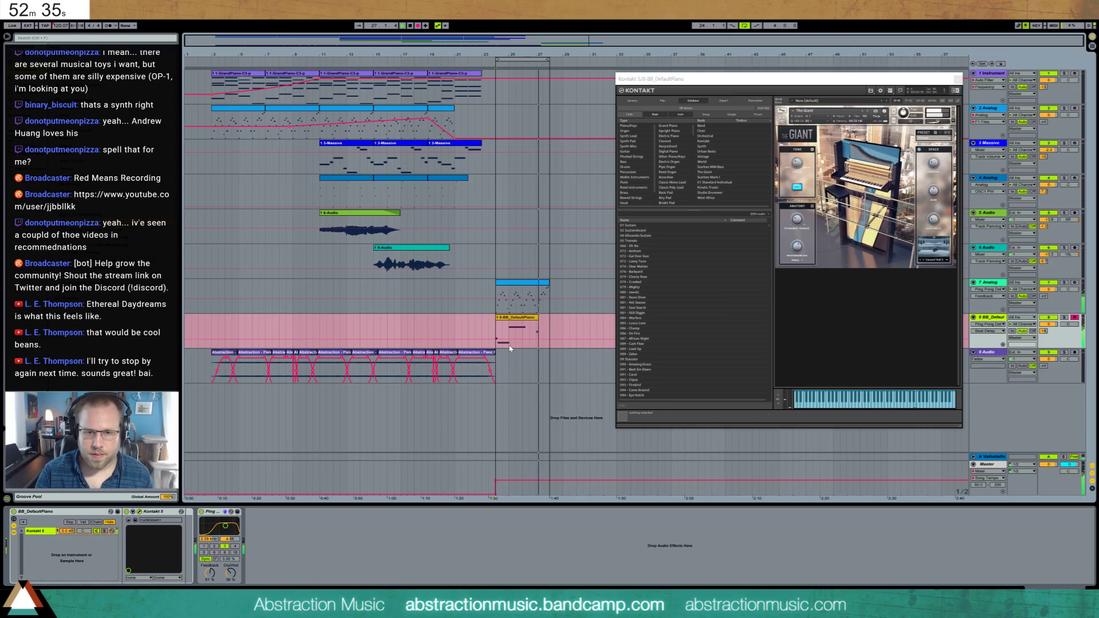
{"action": "key", "text": "space"}
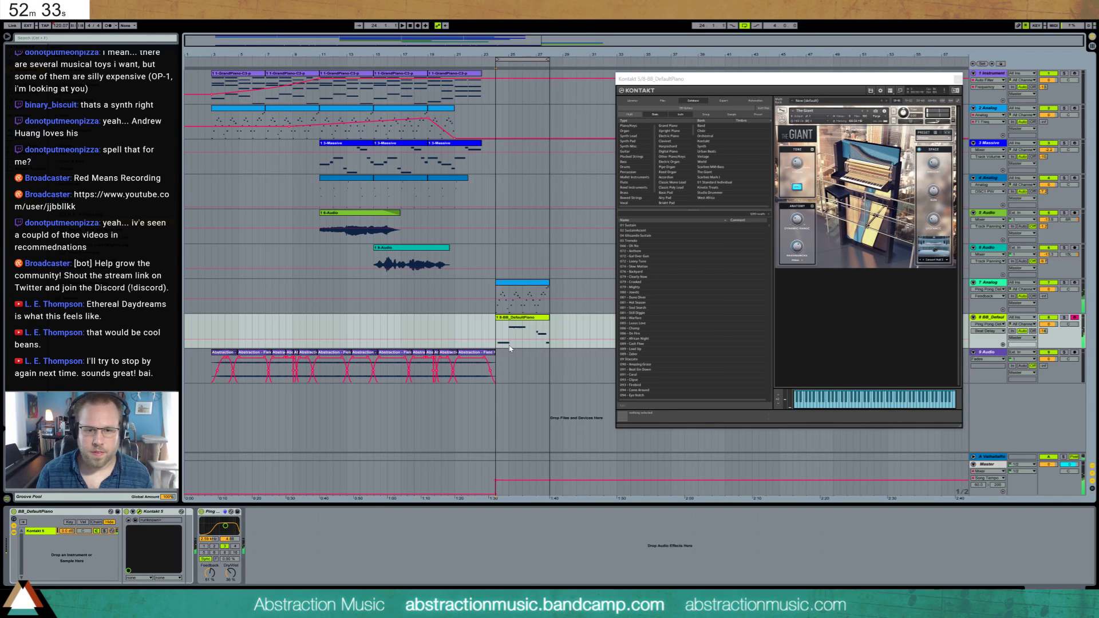
{"action": "key", "text": "space"}
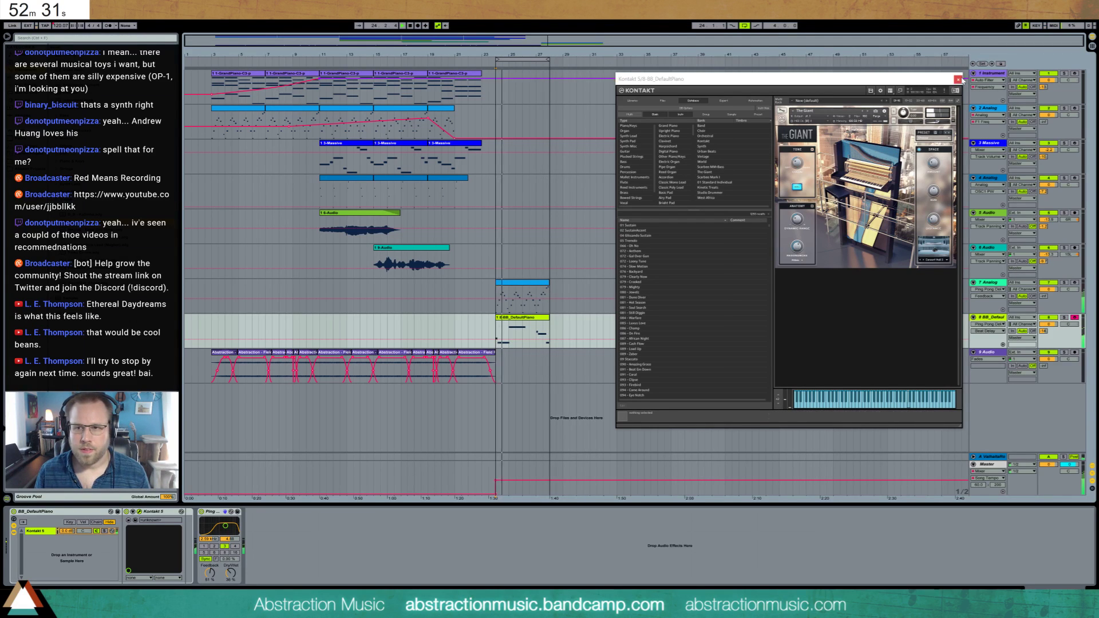
- Open the recorded piano clip's notes and shift its last three notes slightly earlier
{"action": "key", "text": "ctrl+alt+p"}
{"action": "double_click", "coordinate": [538, 326]}
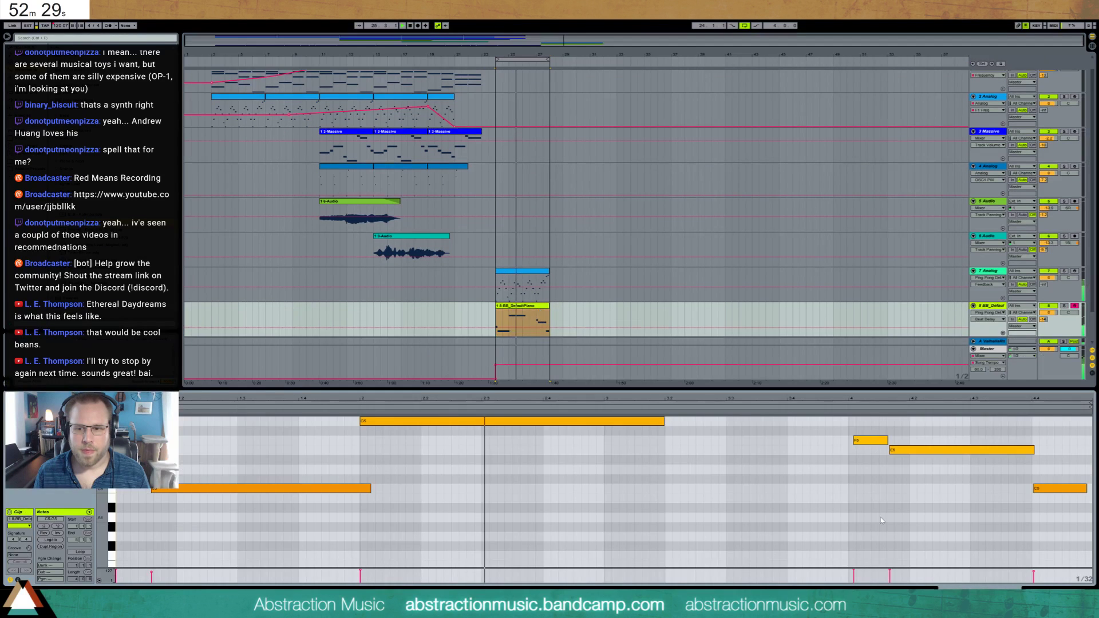
{"action": "left_click_drag", "start_coordinate": [1036, 454], "coordinate": [1034, 453]}
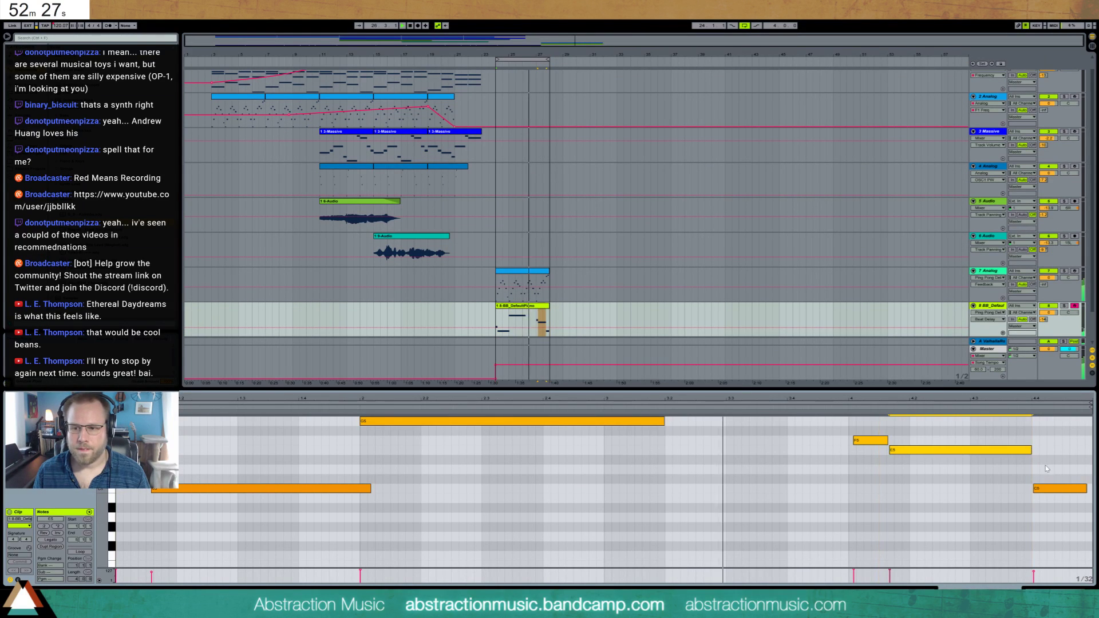
{"action": "left_click", "coordinate": [1055, 488]}
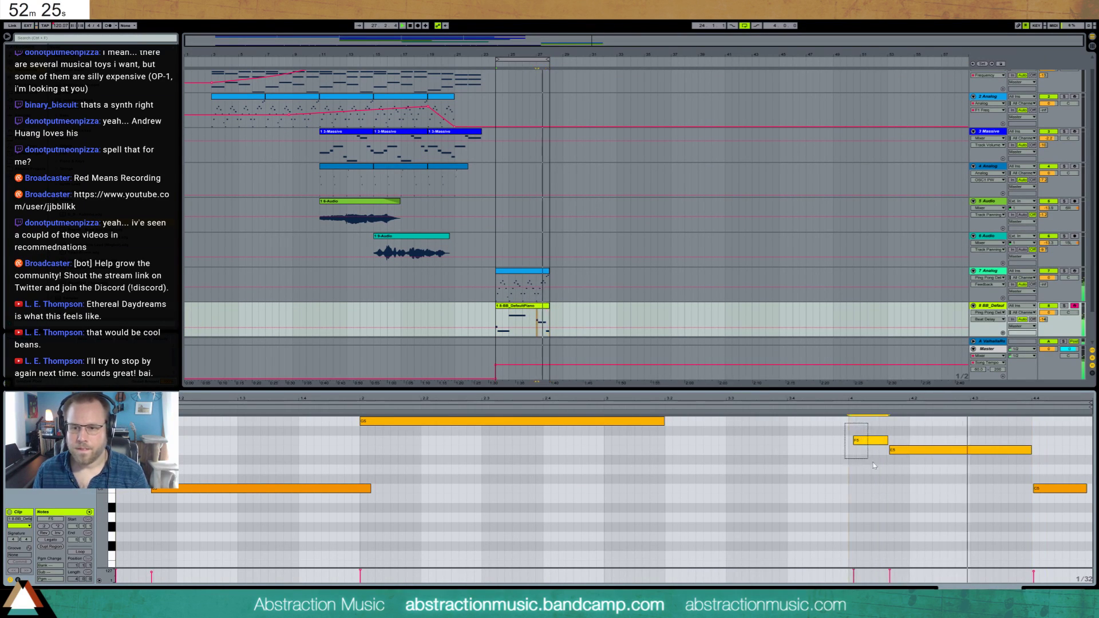
{"action": "left_click_drag", "start_coordinate": [886, 460], "coordinate": [843, 422]}
{"action": "left_click_drag", "start_coordinate": [927, 450], "coordinate": [922, 450]}
{"action": "left_click_drag", "start_coordinate": [1043, 465], "coordinate": [1058, 504]}
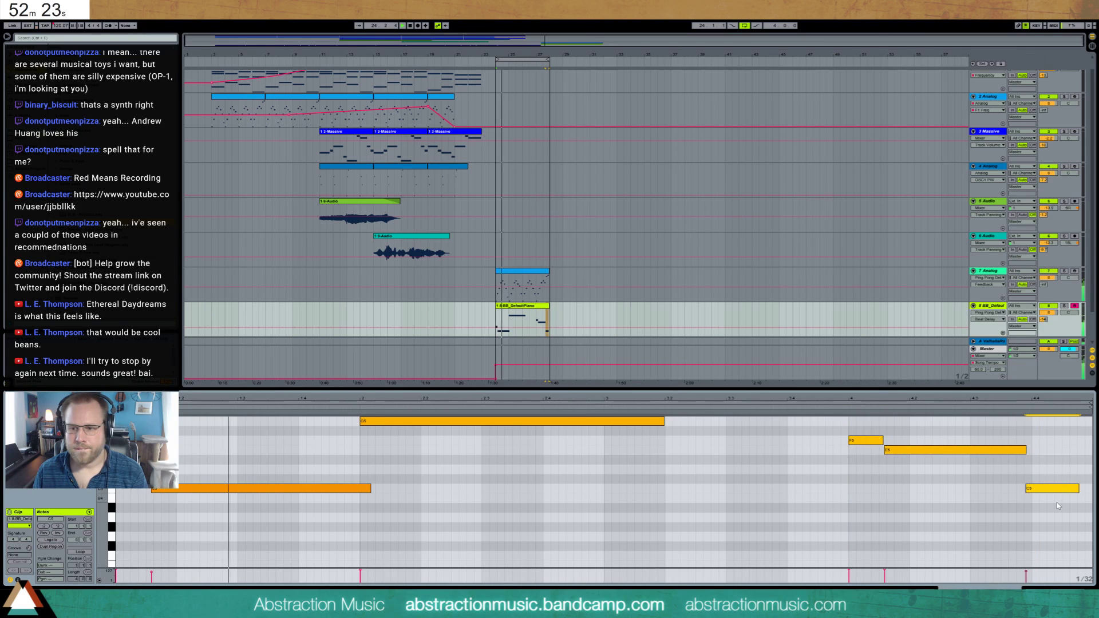
- Start the piano clip's last note earlier, extend its end, and shorten the preceding note to end before it
{"action": "key", "text": "Left"}
{"action": "key", "text": "shift+Right"}
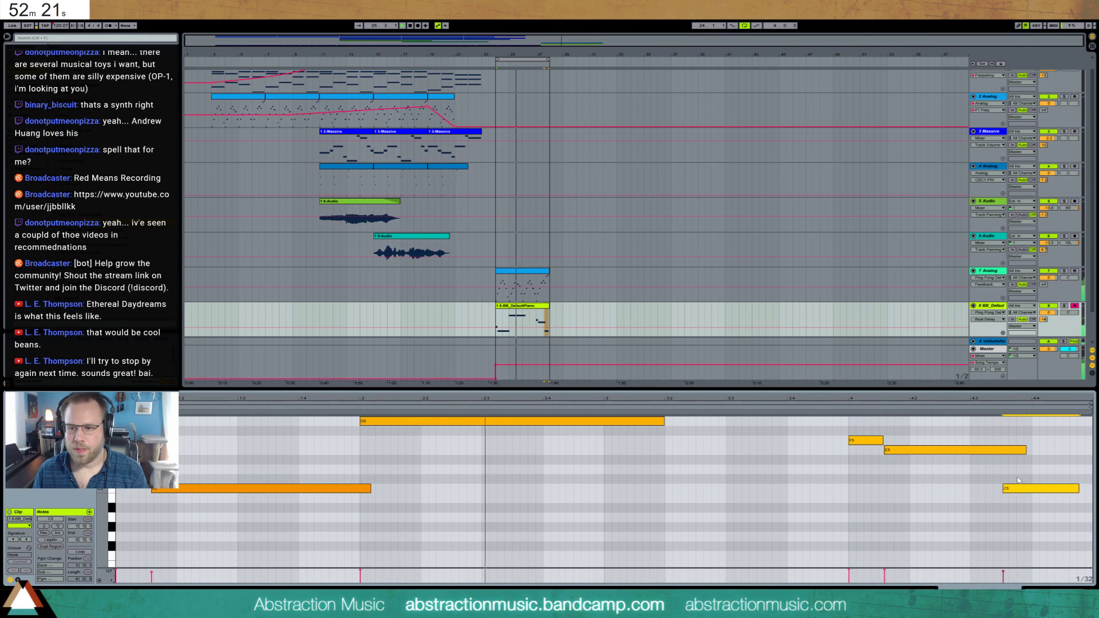
{"action": "left_click", "coordinate": [1018, 449]}
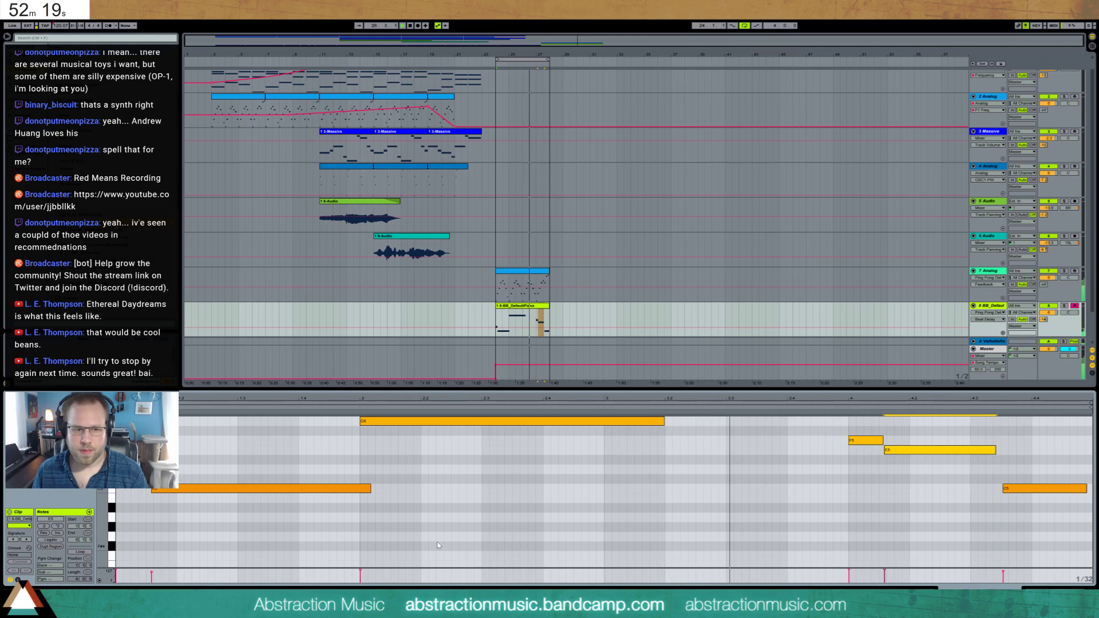
{"action": "key", "text": "shift+Left"}
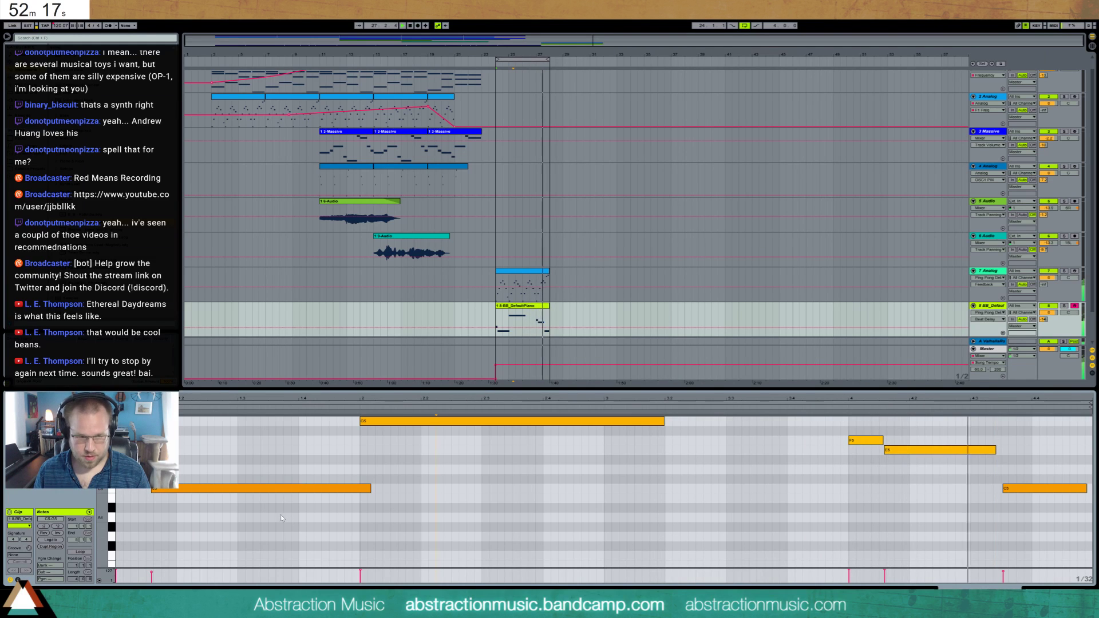
- Adjust the velocities of the piano clip's first note and its last three notes, and play the arrangement from bar 15
{"action": "left_click", "coordinate": [280, 488]}
{"action": "left_click_drag", "start_coordinate": [279, 488], "coordinate": [278, 466]}
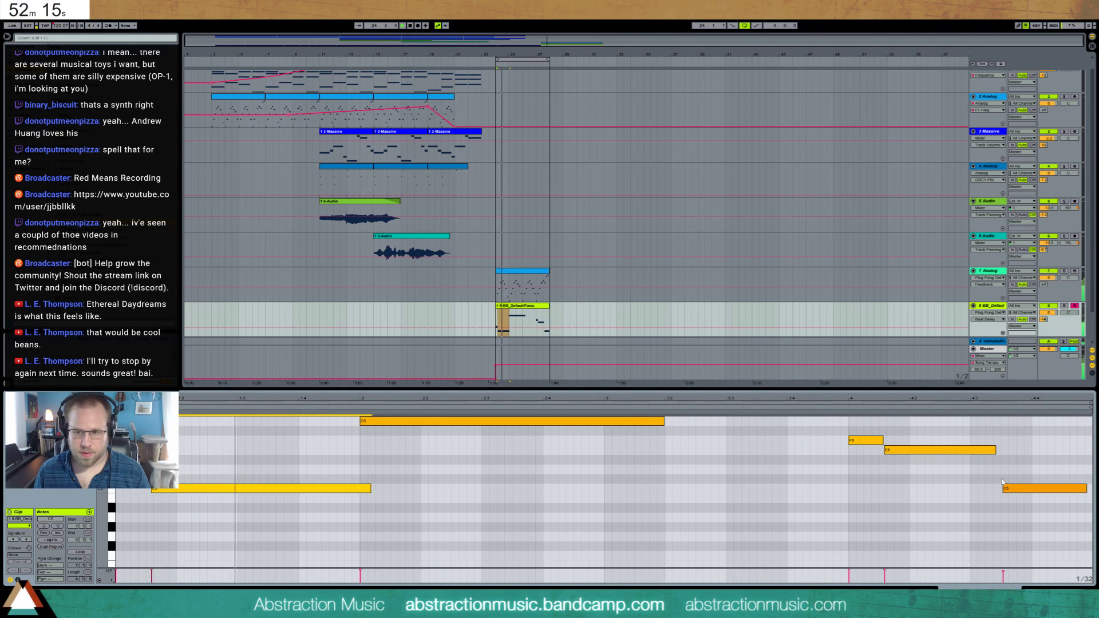
{"action": "left_click_drag", "start_coordinate": [1031, 488], "coordinate": [1031, 472]}
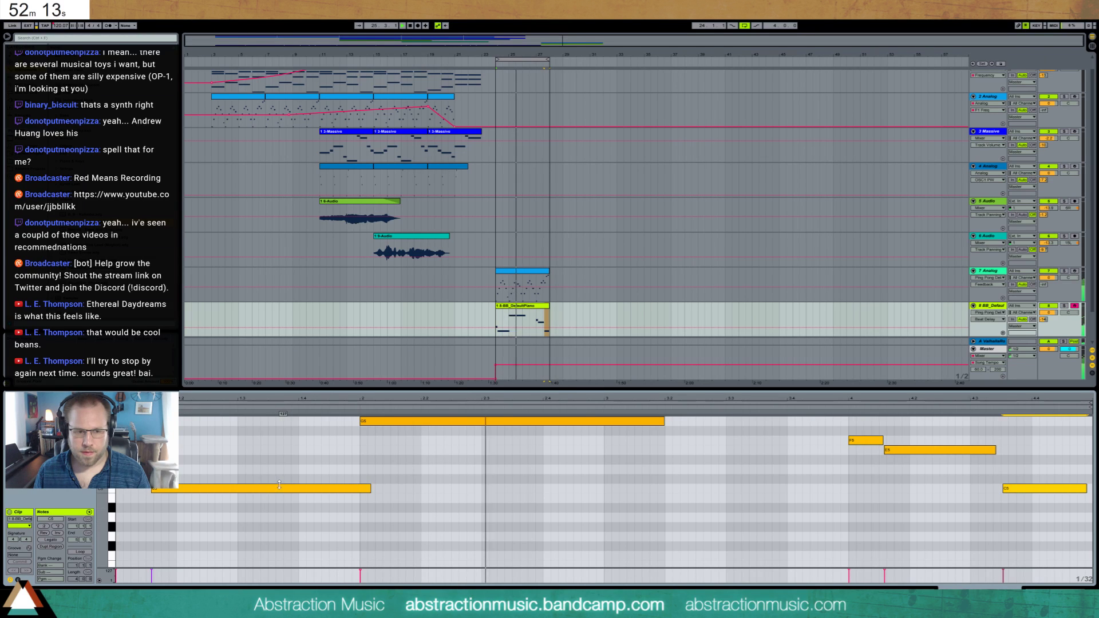
{"action": "left_click_drag", "start_coordinate": [316, 488], "coordinate": [316, 500]}
{"action": "left_click_drag", "start_coordinate": [898, 453], "coordinate": [904, 472]}
{"action": "left_click_drag", "start_coordinate": [866, 440], "coordinate": [865, 475]}
{"action": "key", "text": "shift+Tab"}
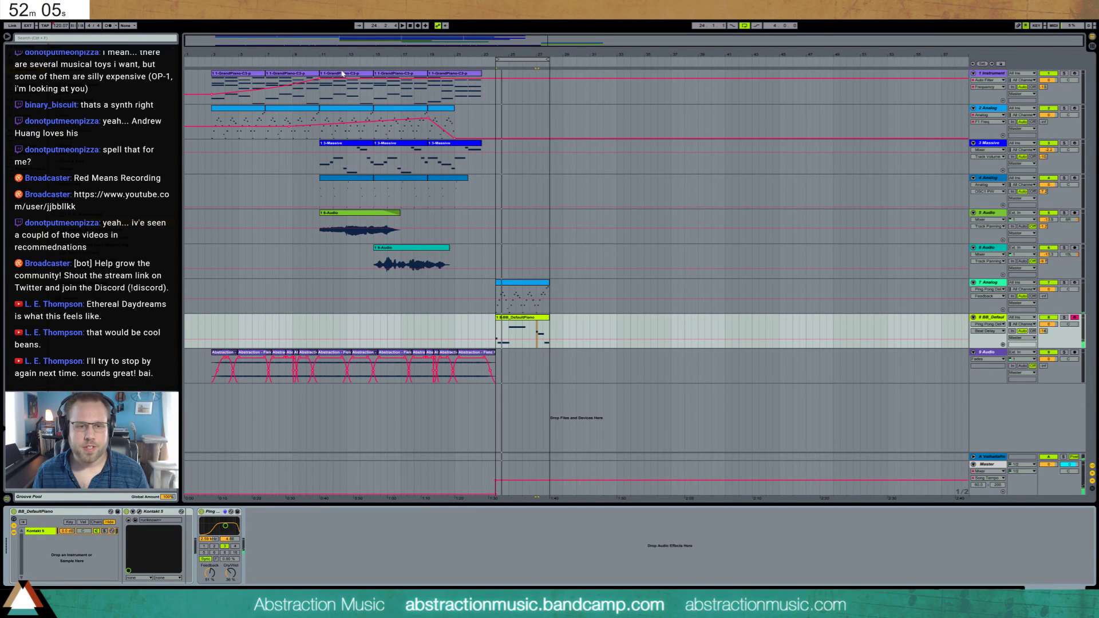
{"action": "left_click", "coordinate": [371, 64]}
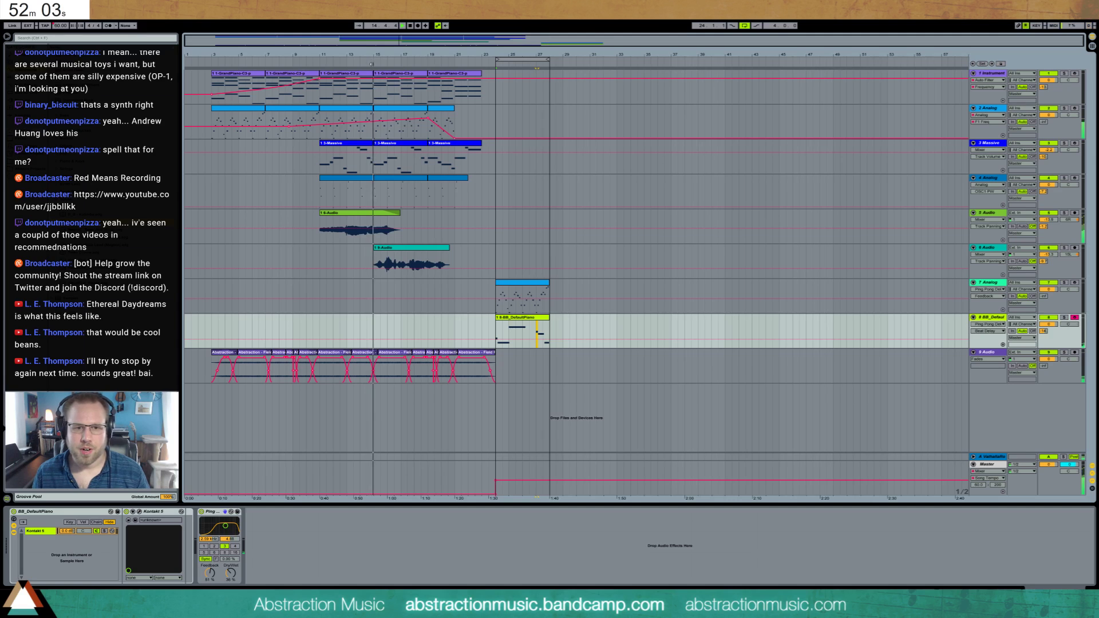
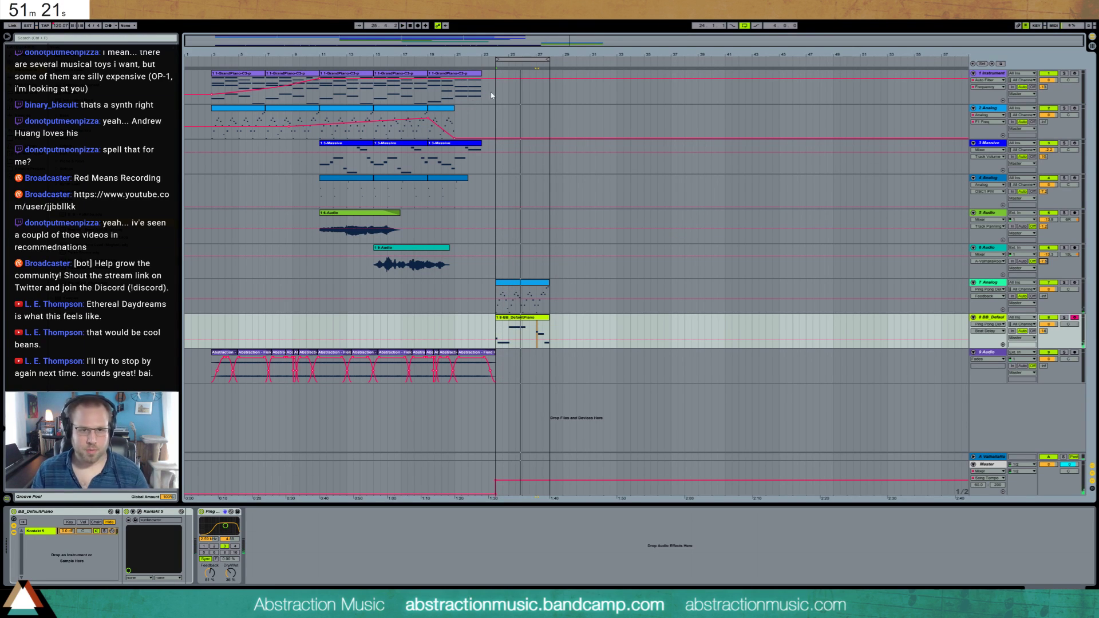
- Extend the last GrandPiano clip to bar 24, lengthen the two lower notes of its final chord, and play back its ending
{"action": "left_click_drag", "start_coordinate": [481, 73], "coordinate": [492, 74]}
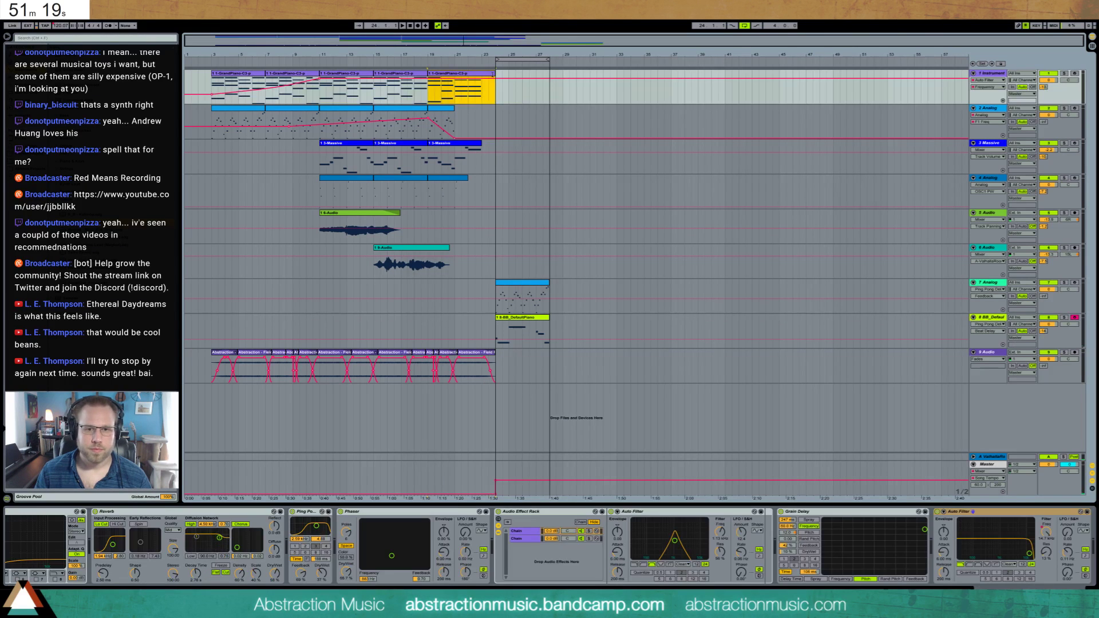
{"action": "double_click", "coordinate": [489, 78]}
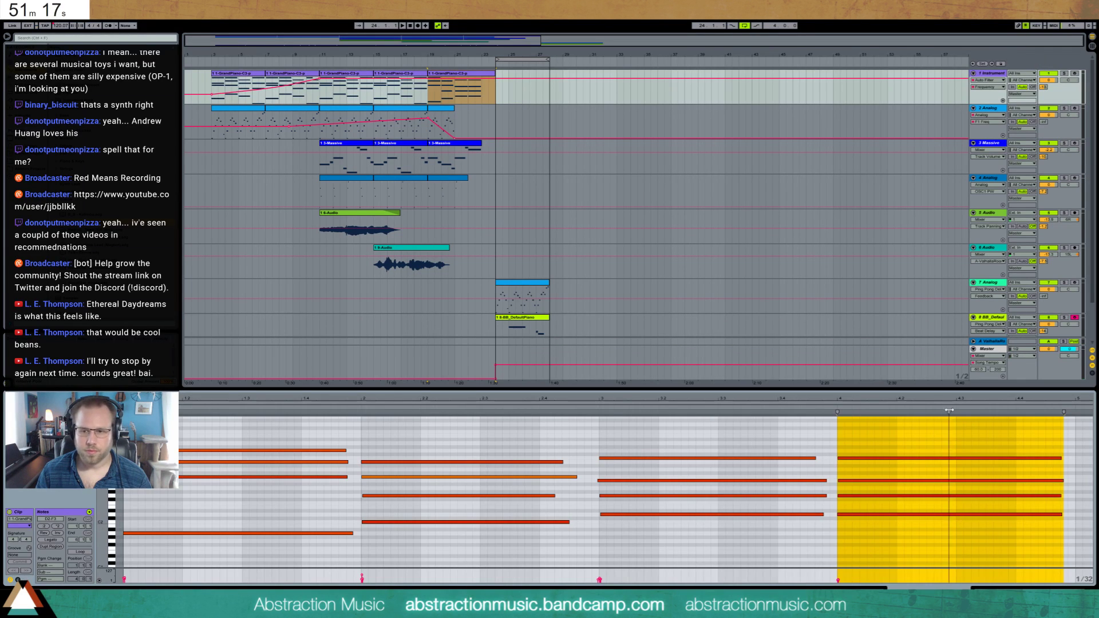
{"action": "left_click", "coordinate": [886, 455]}
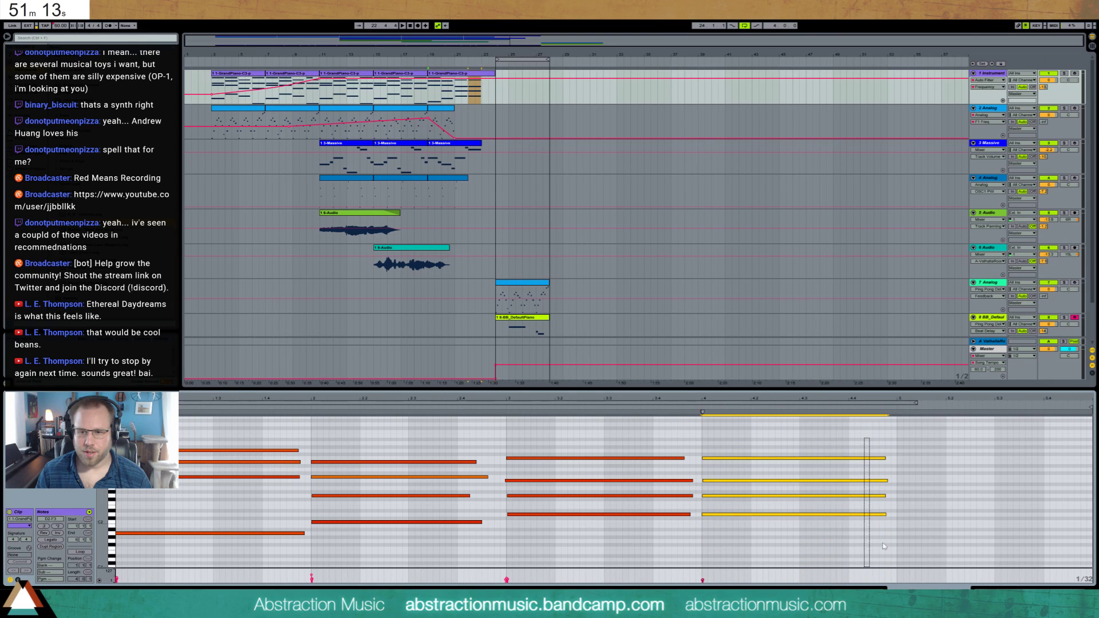
{"action": "left_click_drag", "start_coordinate": [877, 488], "coordinate": [977, 504]}
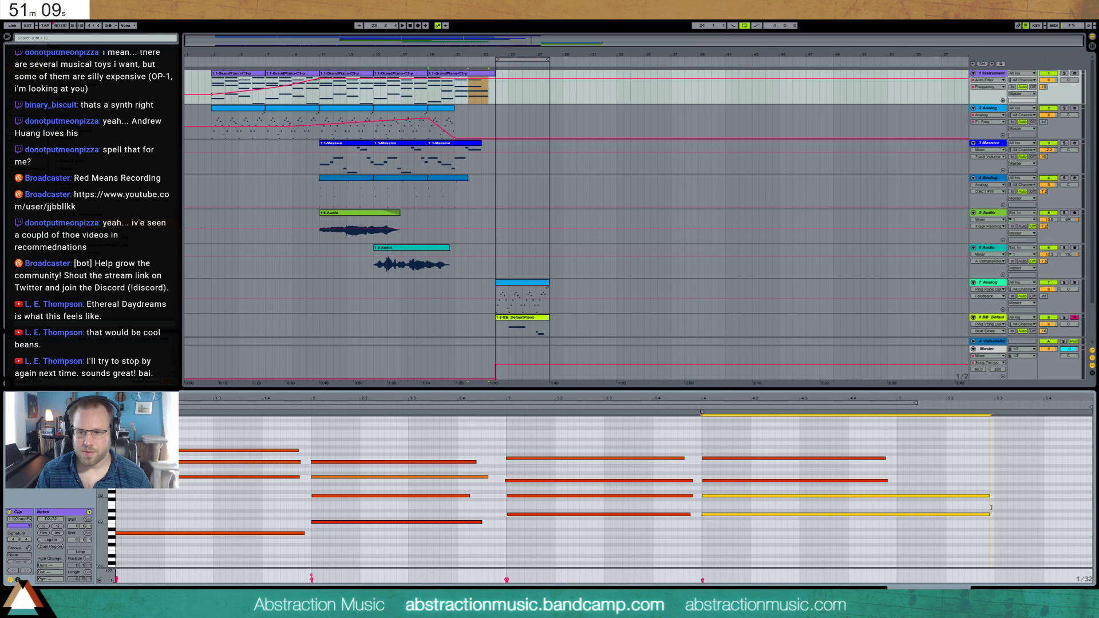
{"action": "left_click", "coordinate": [468, 96]}
{"action": "key", "text": "space"}
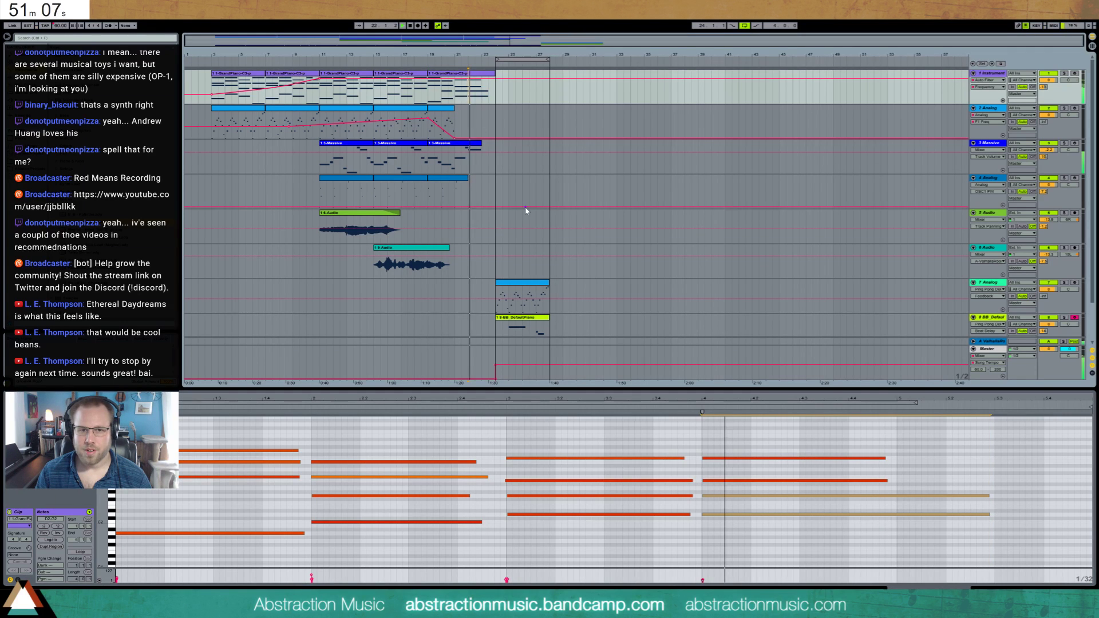
- Add a Drum Rack MIDI track below the piano with semi-open and closed hi-hat samples, and insert an empty one-bar clip at bar 24
{"action": "key", "text": "shift+Tab"}
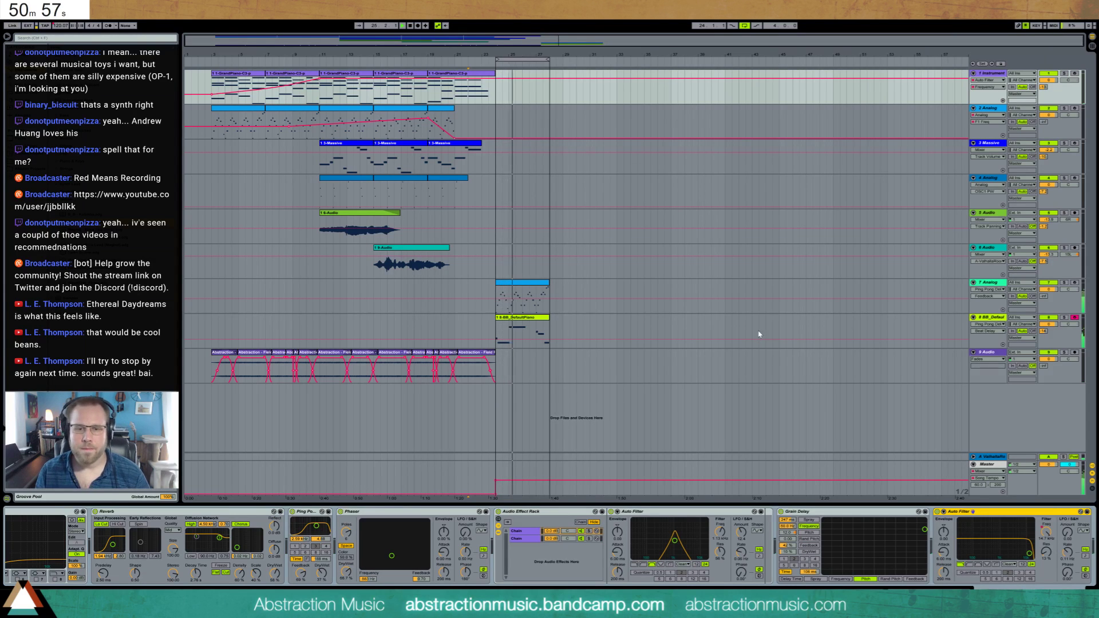
{"action": "left_click", "coordinate": [993, 320]}
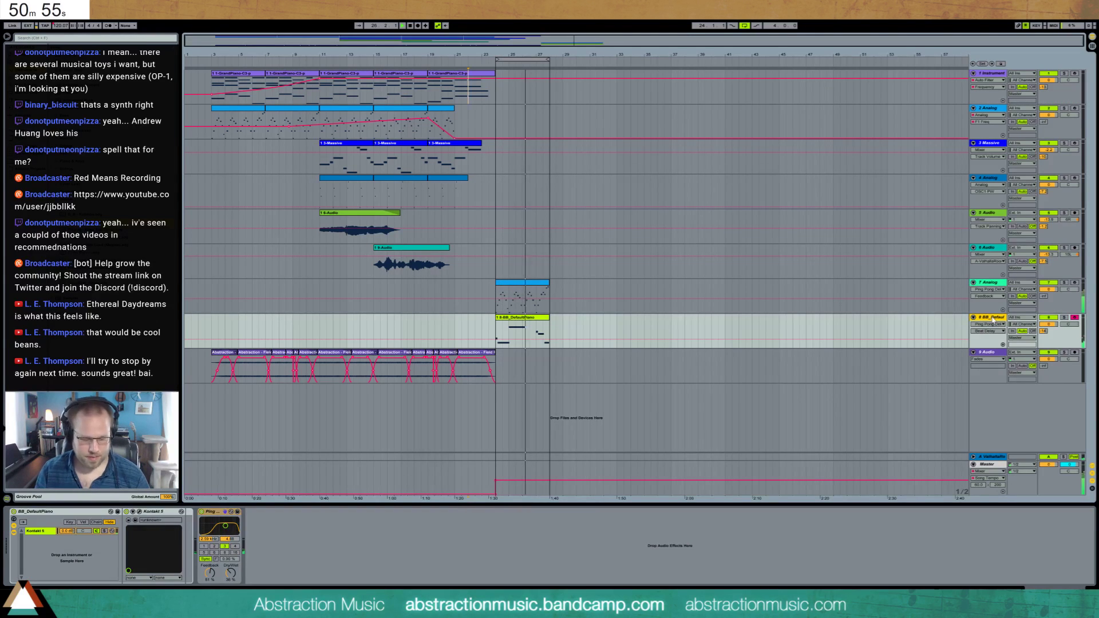
{"action": "key", "text": "ctrl+shift+t"}
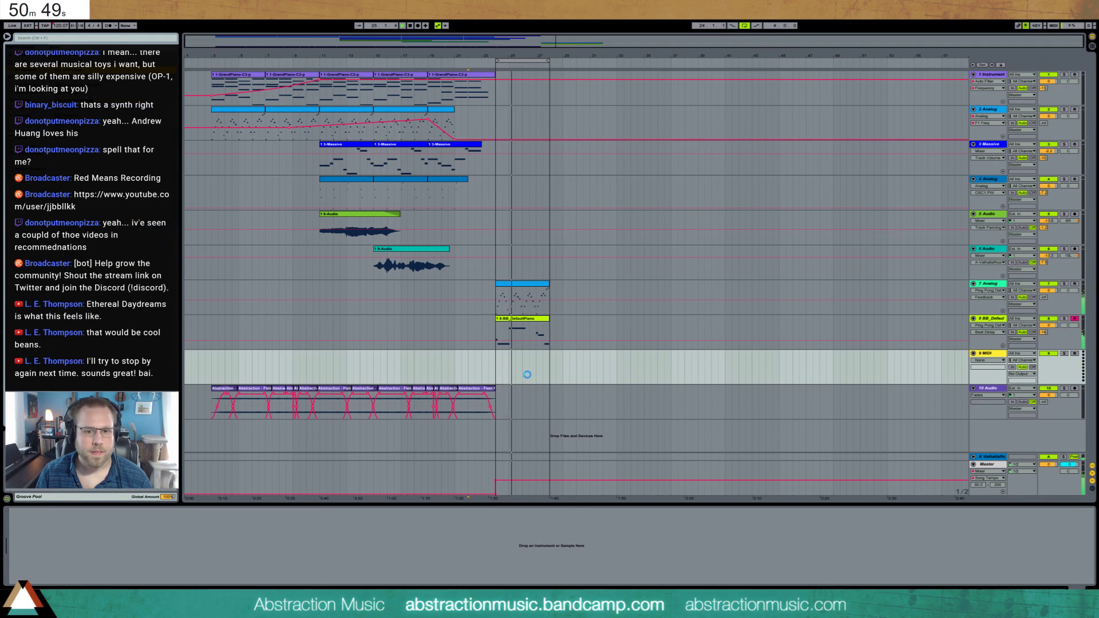
{"action": "left_click_drag", "start_coordinate": [522, 372], "coordinate": [17, 546]}
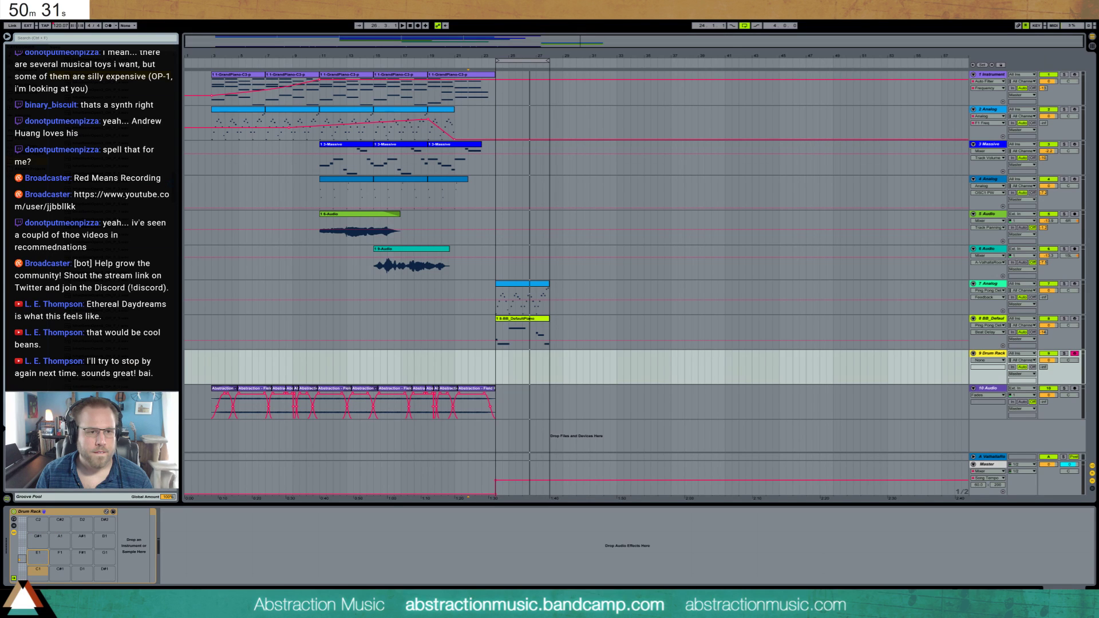
{"action": "left_click_drag", "start_coordinate": [69, 515], "coordinate": [38, 553]}
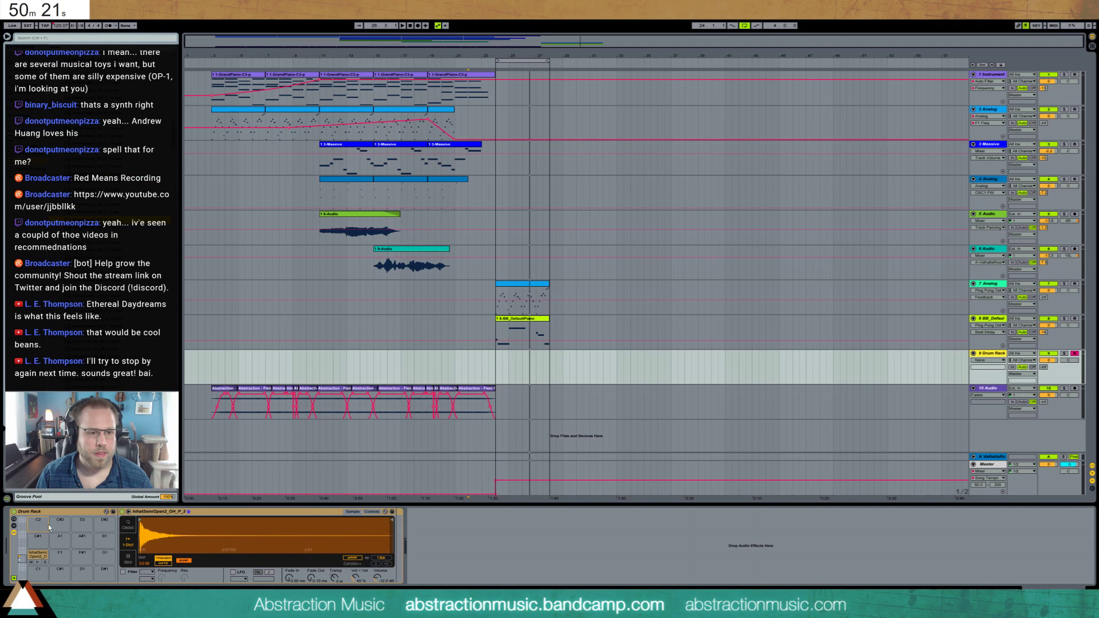
{"action": "left_click", "coordinate": [497, 360]}
{"action": "key", "text": "ctrl+shift+m"}
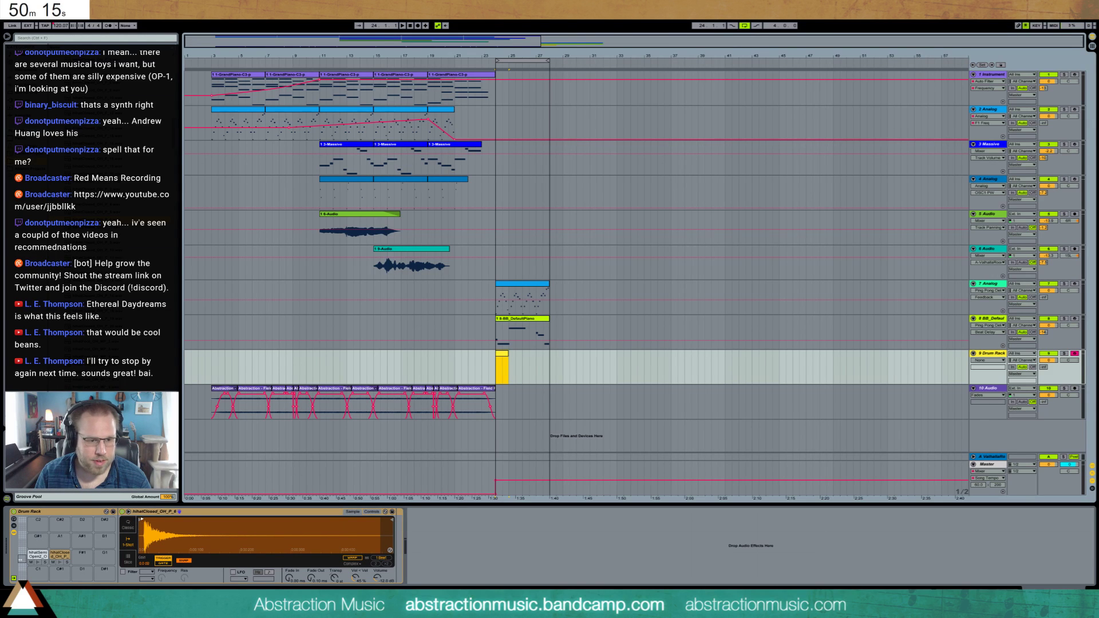
- Switch the semi-open hi-hat's Simpler to Classic mode, shorten its release, and audition the pad
{"action": "left_click", "coordinate": [143, 521]}
{"action": "left_click", "coordinate": [33, 561]}
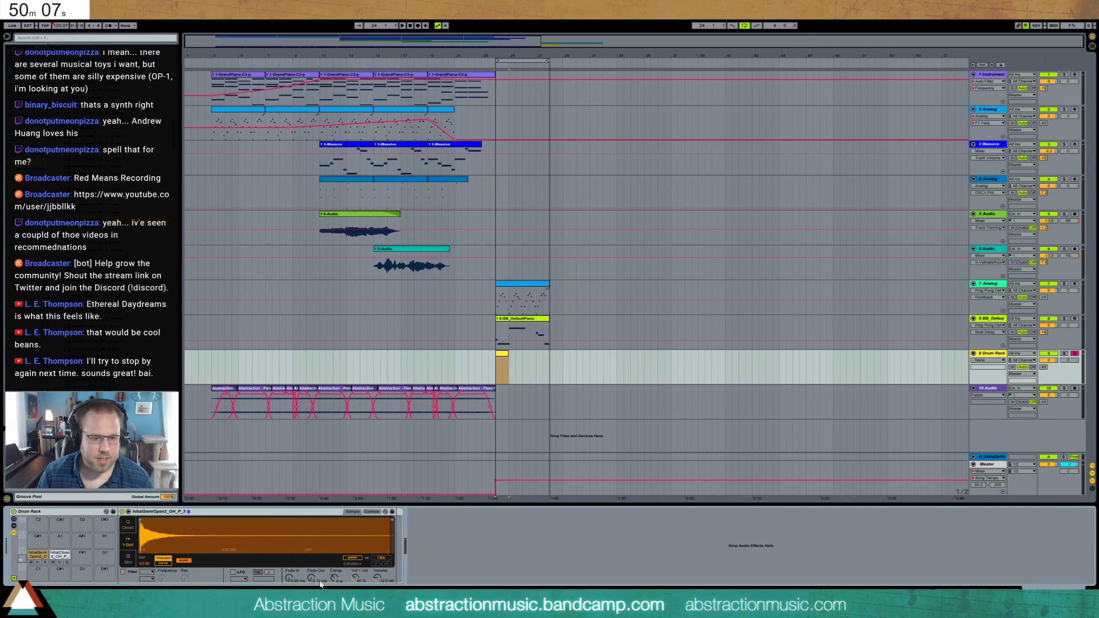
{"action": "left_click_drag", "start_coordinate": [311, 578], "coordinate": [347, 538]}
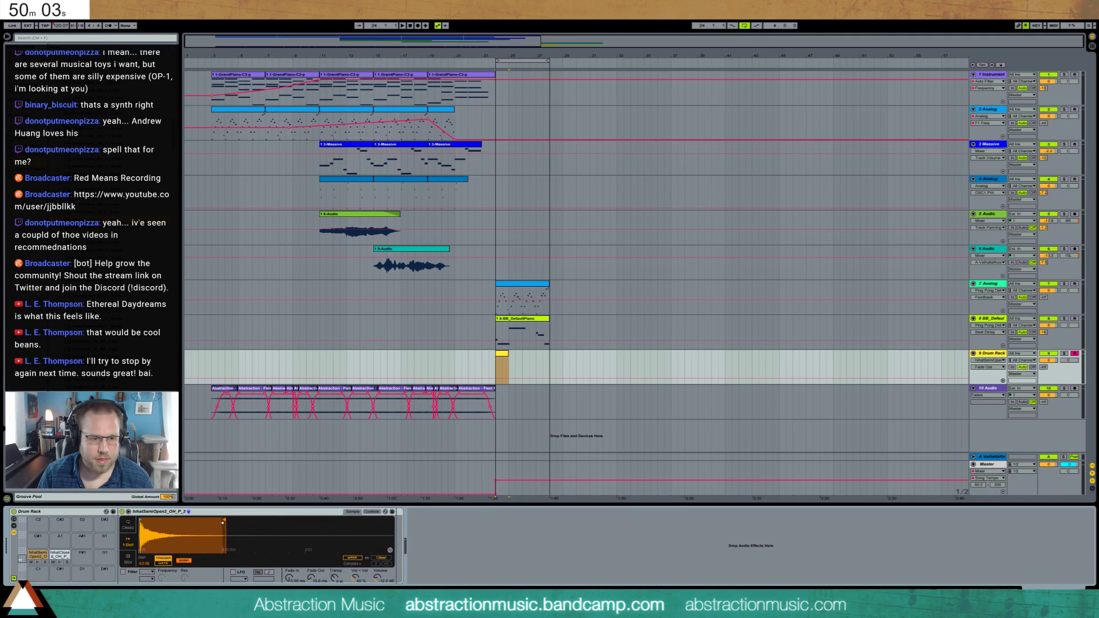
{"action": "left_click", "coordinate": [129, 524]}
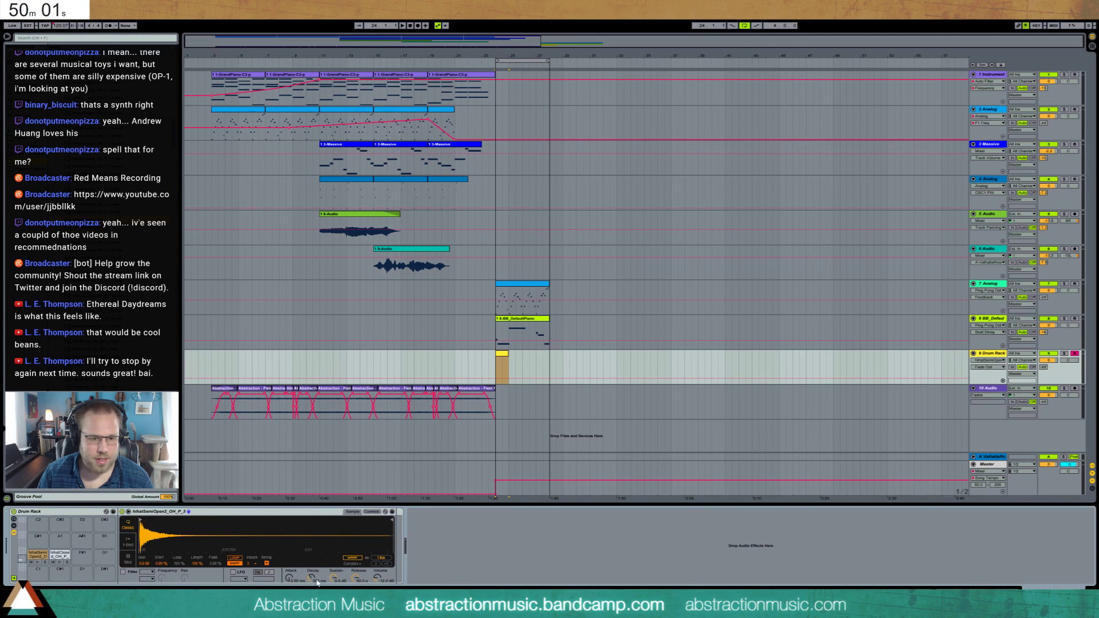
{"action": "left_click", "coordinate": [38, 562]}
{"action": "left_click_drag", "start_coordinate": [356, 578], "coordinate": [355, 601]}
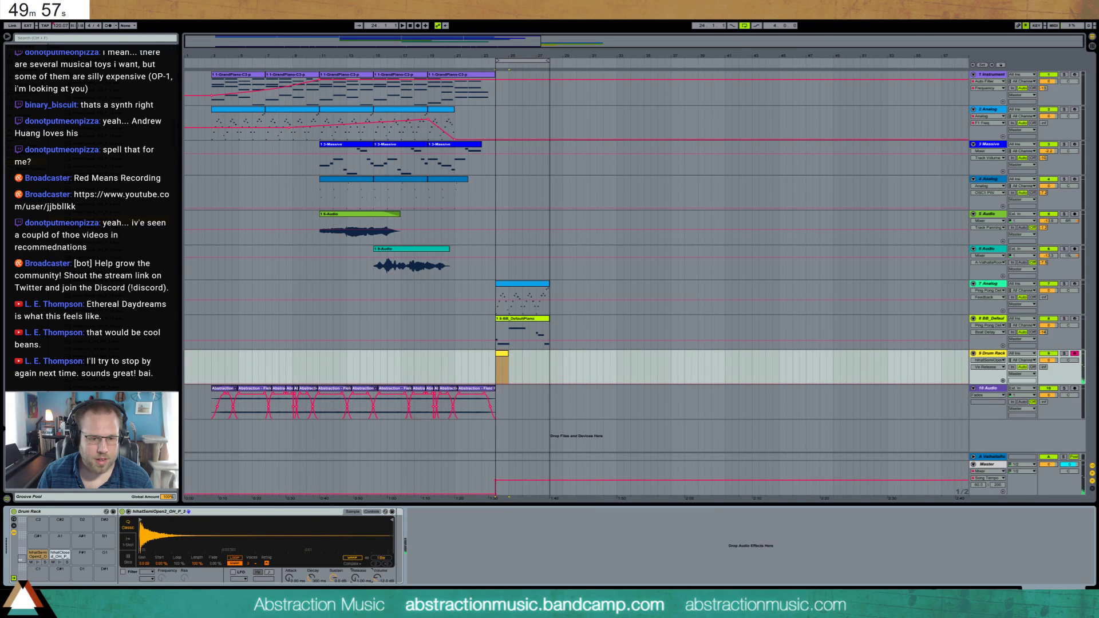
{"action": "left_click", "coordinate": [39, 562]}
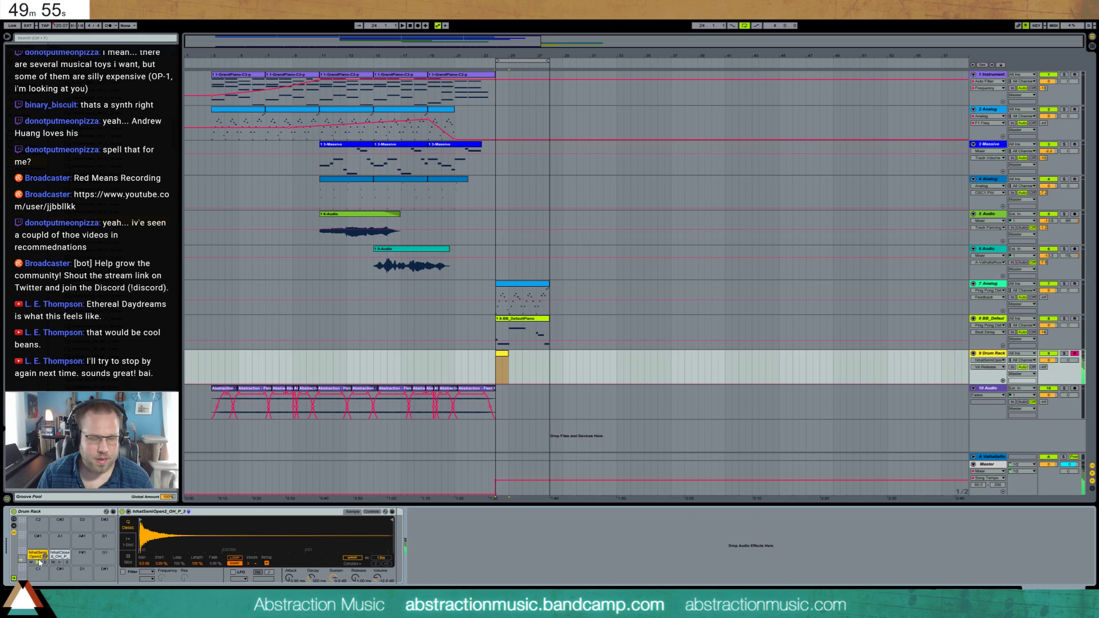
- Place an eighth-note semi-open hi-hat at the start of the drum clip, followed by a shorter closed hi-hat note
{"action": "double_click", "coordinate": [501, 359]}
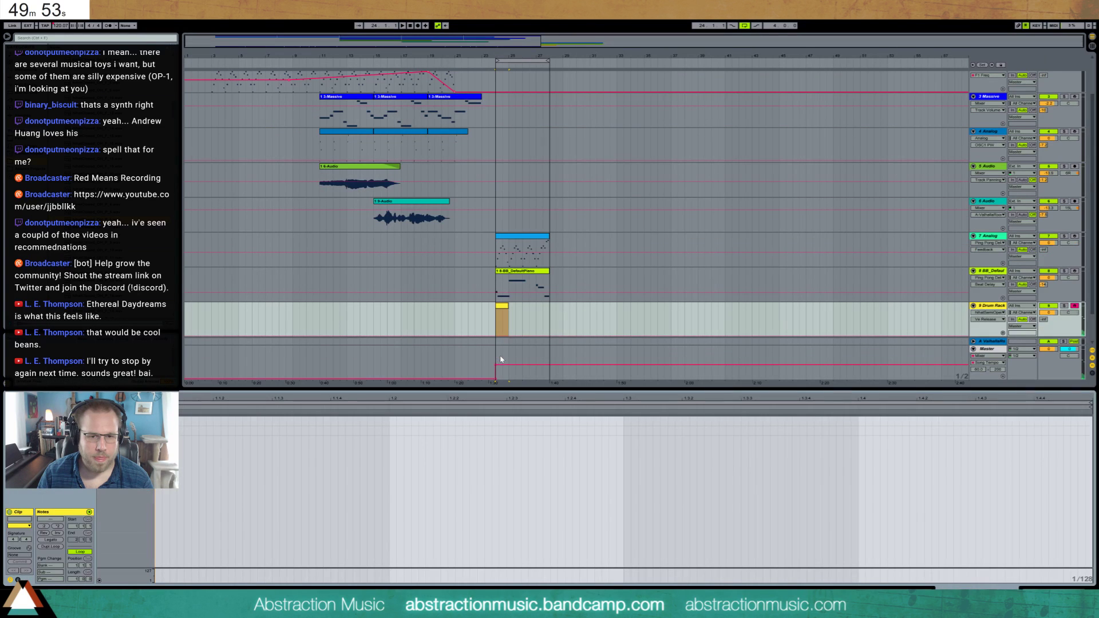
{"action": "double_click", "coordinate": [194, 421]}
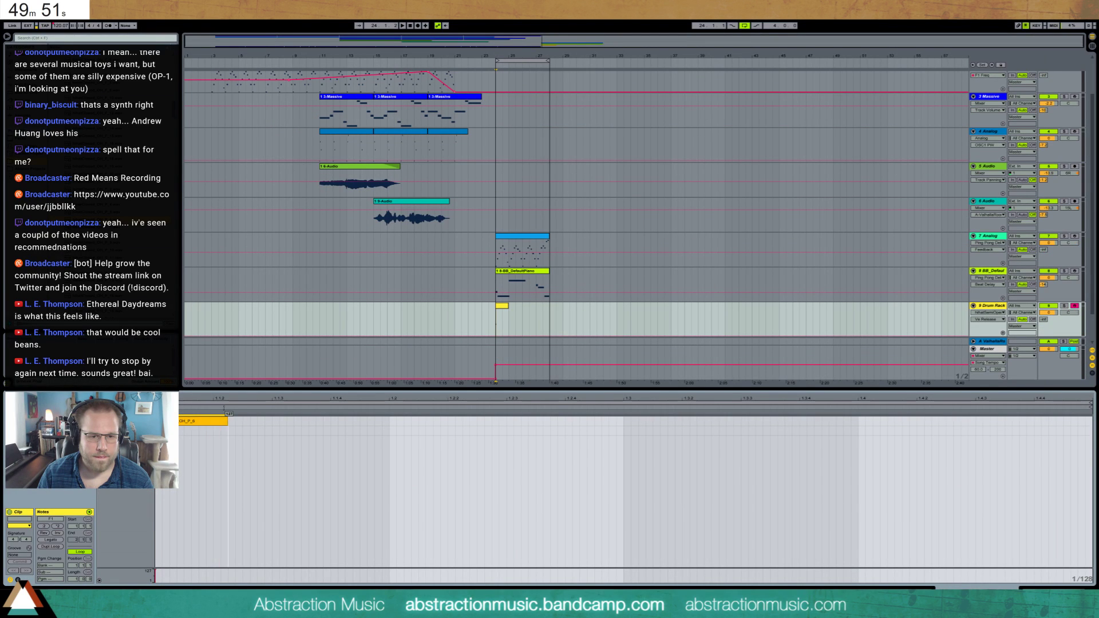
{"action": "left_click_drag", "start_coordinate": [213, 420], "coordinate": [263, 432]}
{"action": "double_click", "coordinate": [275, 430]}
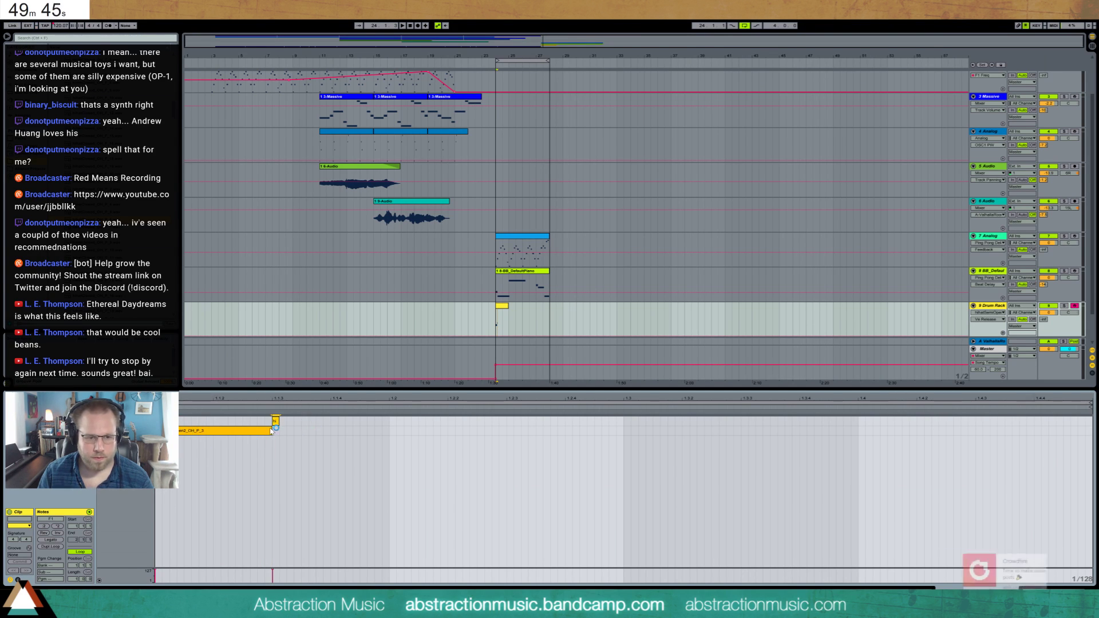
{"action": "left_click_drag", "start_coordinate": [280, 421], "coordinate": [360, 421]}
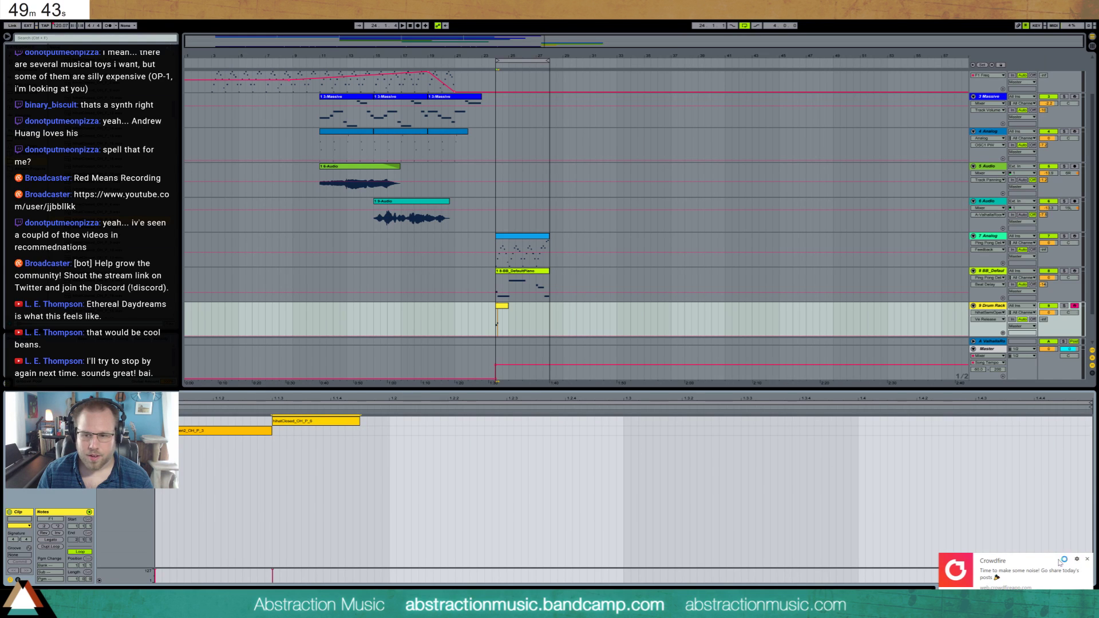
{"action": "left_click", "coordinate": [1087, 559]}
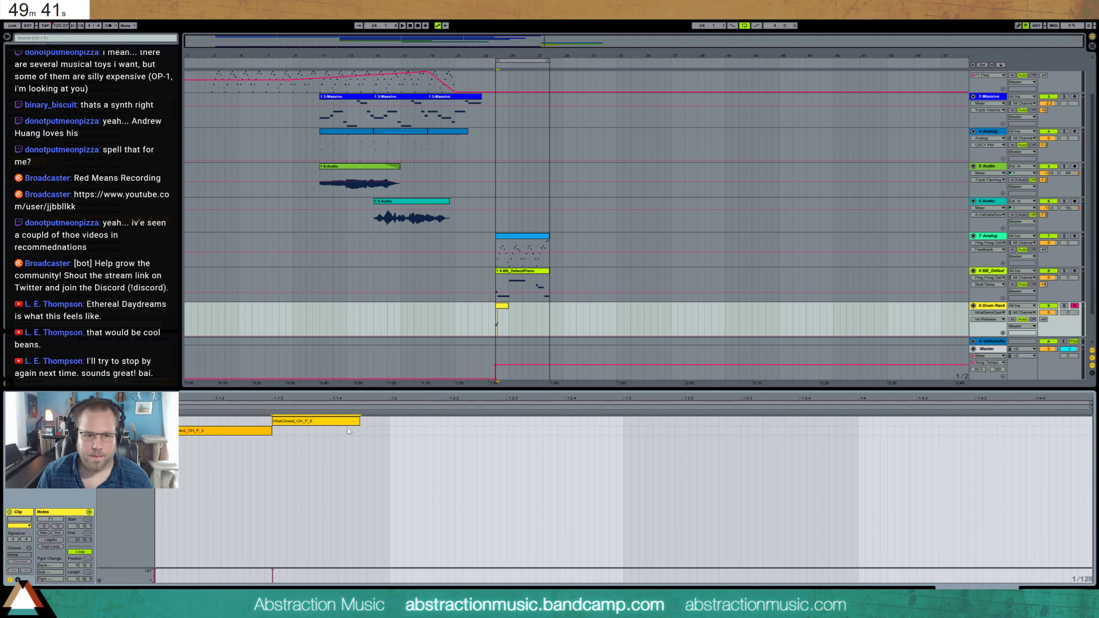
{"action": "left_click_drag", "start_coordinate": [358, 421], "coordinate": [332, 421]}
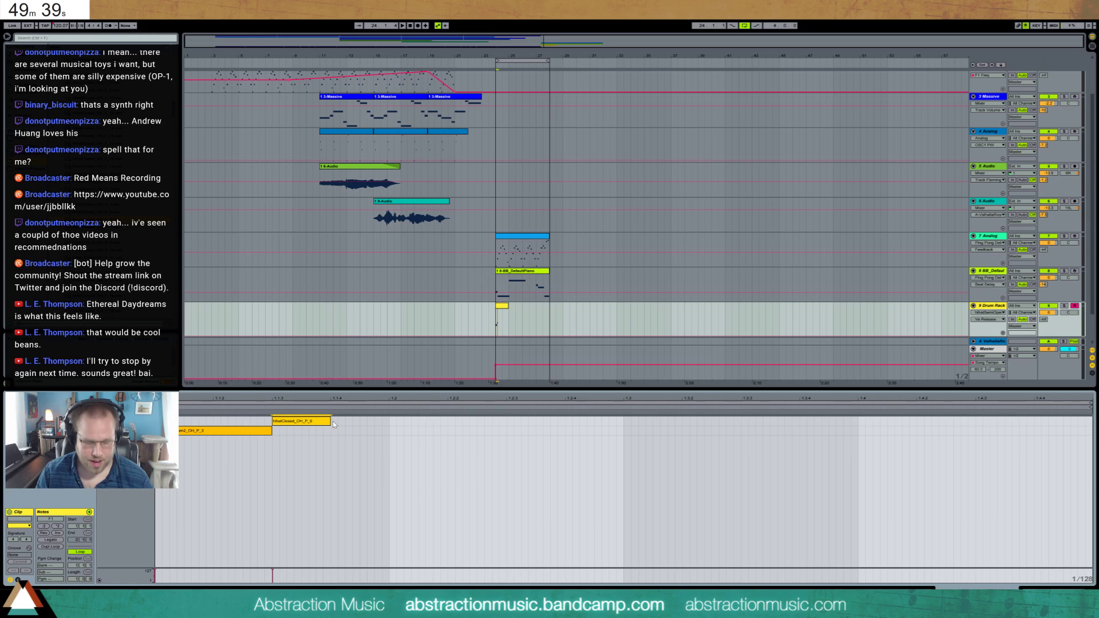
{"action": "key", "text": "ctrl+d"}
{"action": "key", "text": "ctrl+d"}
{"action": "key", "text": "space"}
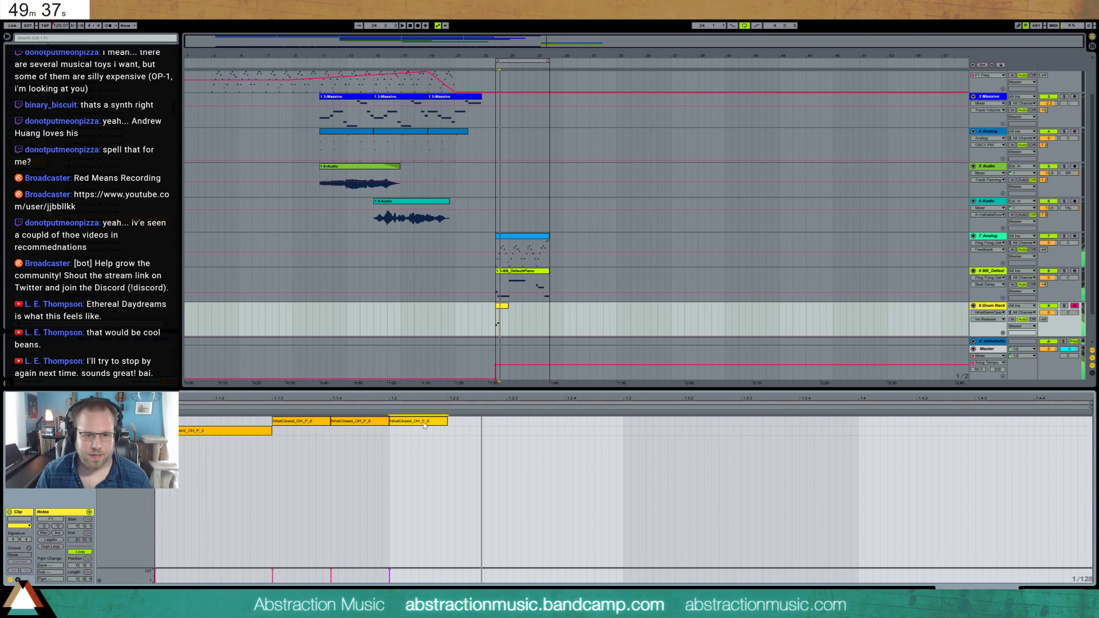
{"action": "key", "text": "ctrl+z"}
{"action": "key", "text": "ctrl+z"}
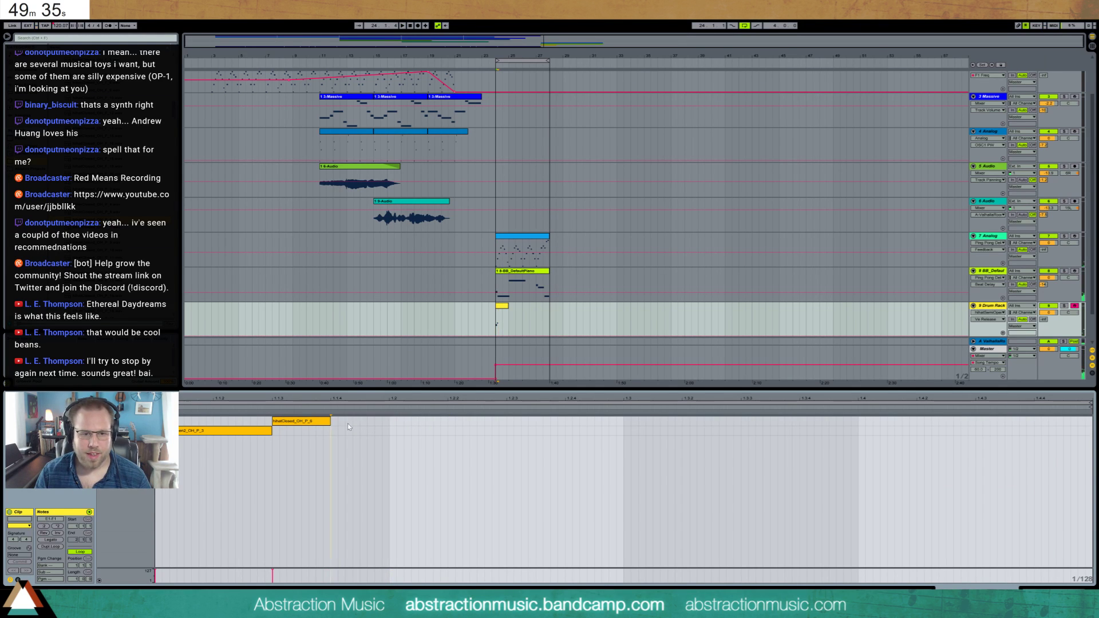
- Lengthen the closed hi-hat note to an eighth note and duplicate it six times to fill the bar
{"action": "left_click_drag", "start_coordinate": [330, 422], "coordinate": [388, 421]}
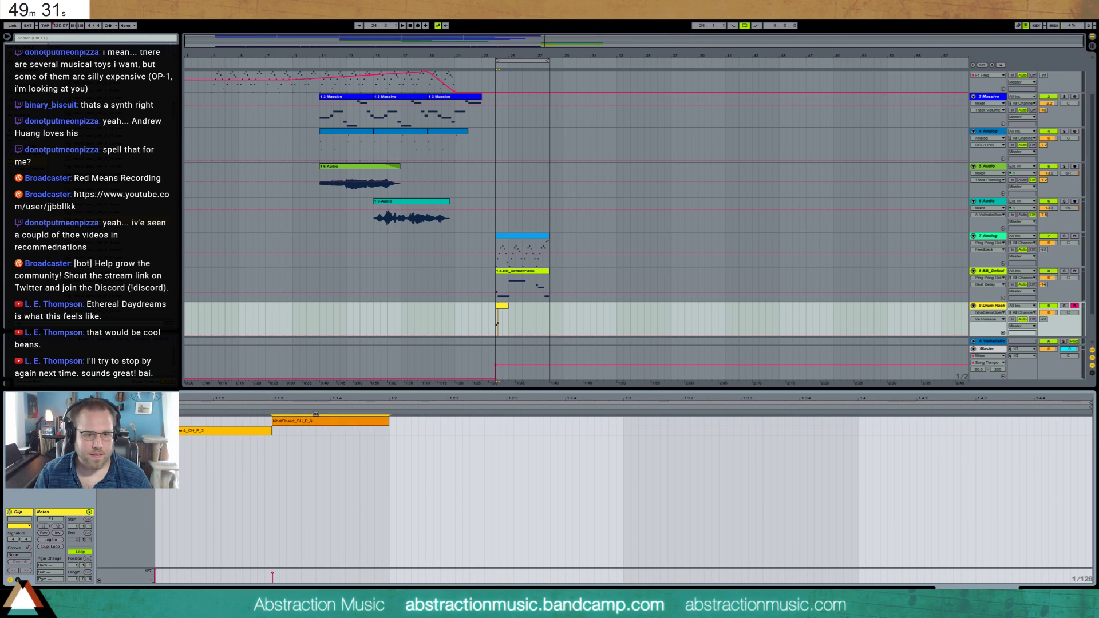
{"action": "left_click", "coordinate": [312, 422]}
{"action": "key", "text": "ctrl+a"}
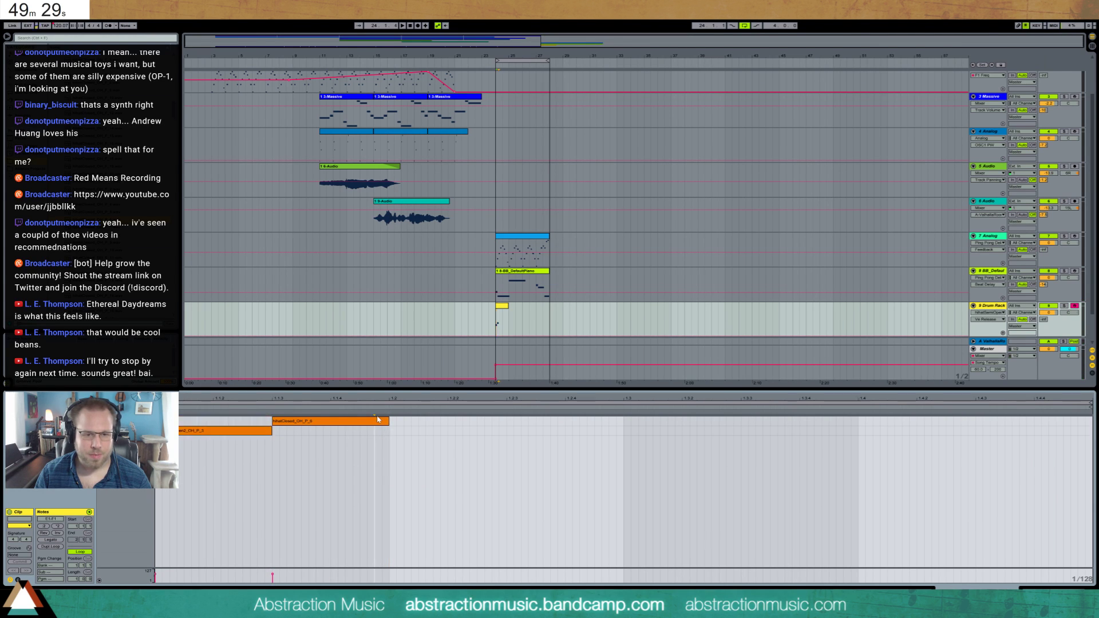
{"action": "left_click", "coordinate": [378, 421]}
{"action": "key", "text": "ctrl+d"}
{"action": "key", "text": "ctrl+d"}
{"action": "key", "text": "ctrl+d"}
{"action": "key", "text": "ctrl+d"}
{"action": "key", "text": "ctrl+d"}
{"action": "key", "text": "ctrl+d"}
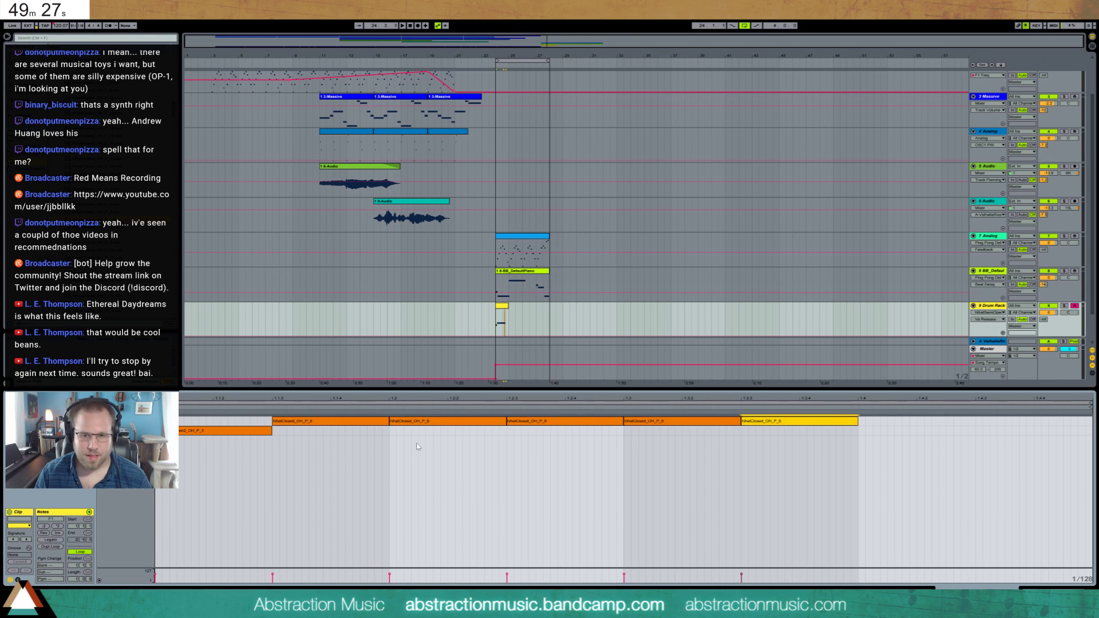
- Vary the hi-hat velocities in the drum clip, accenting beats 2, 3 and 4 and softening the offbeats and the opening semi-open hit
{"action": "left_click", "coordinate": [424, 455]}
{"action": "left_click", "coordinate": [425, 423]}
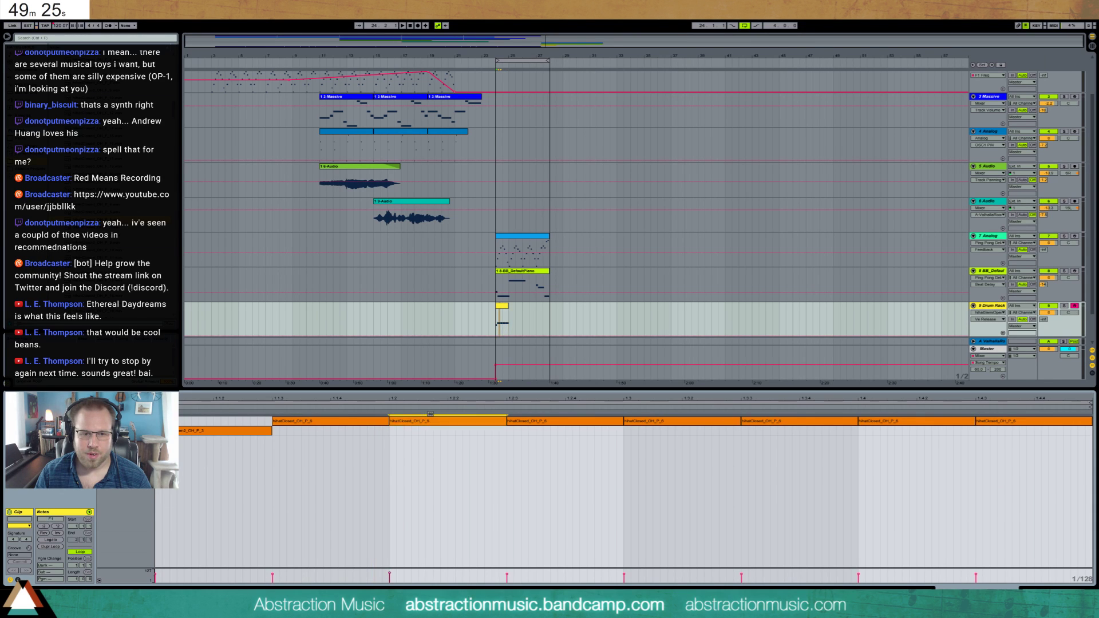
{"action": "left_click", "coordinate": [658, 422]}
{"action": "left_click", "coordinate": [608, 424]}
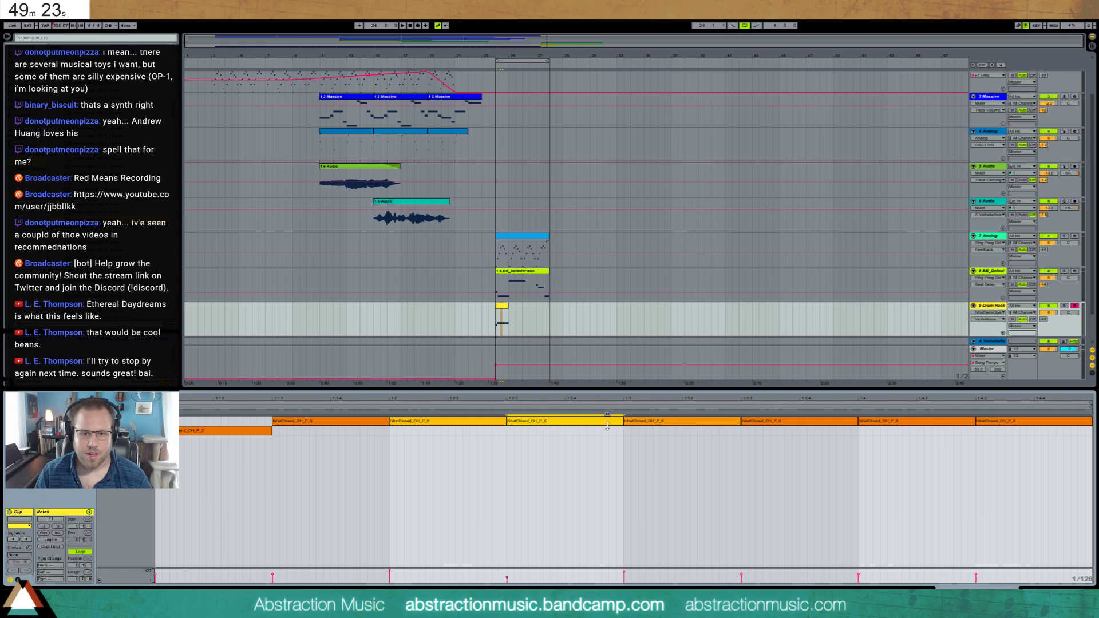
{"action": "left_click", "coordinate": [801, 421]}
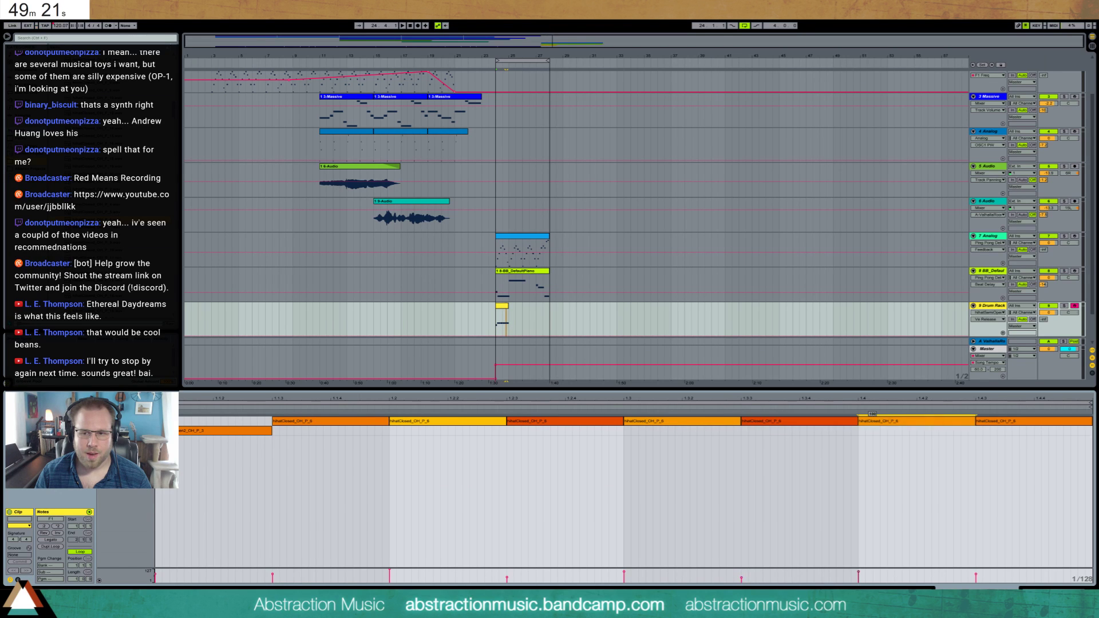
{"action": "left_click", "coordinate": [916, 421]}
{"action": "left_click", "coordinate": [1023, 422]}
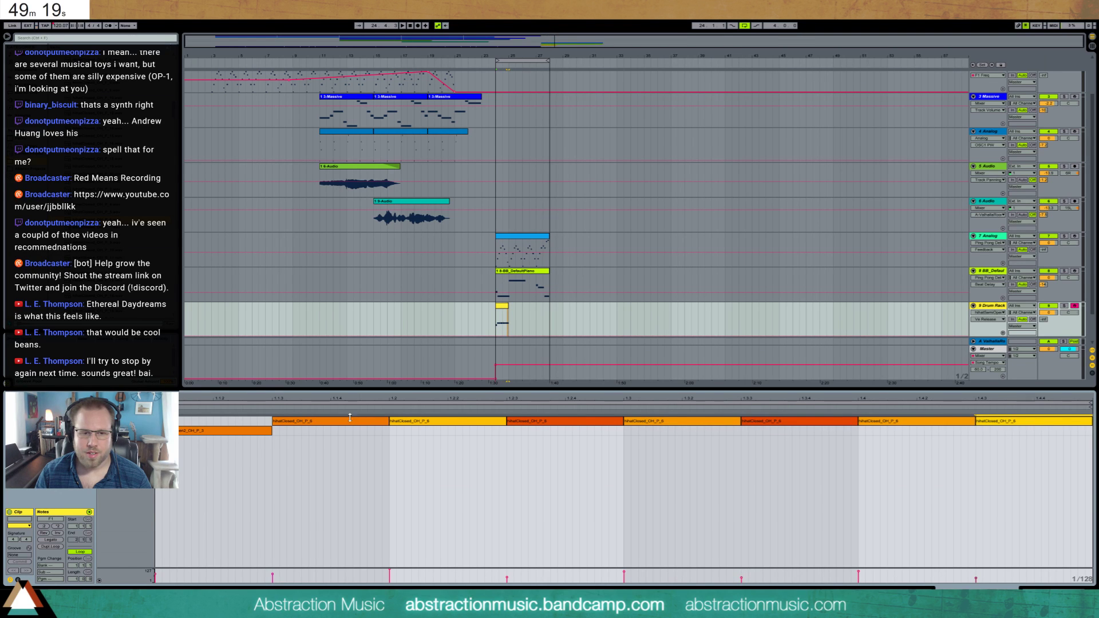
{"action": "left_click_drag", "start_coordinate": [349, 417], "coordinate": [349, 452]}
{"action": "left_click_drag", "start_coordinate": [251, 431], "coordinate": [251, 431]}
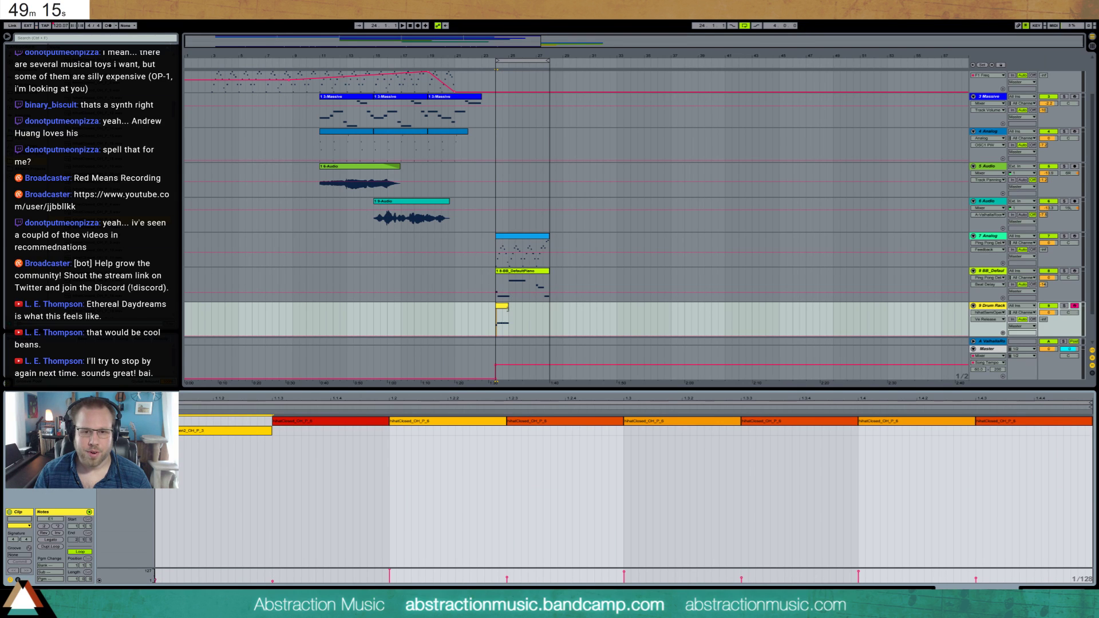
- Extend the one-bar hi-hat clip so it loops from bar 24 to bar 28, and play the section
{"action": "left_click", "coordinate": [509, 311]}
{"action": "left_click_drag", "start_coordinate": [507, 307], "coordinate": [547, 309]}
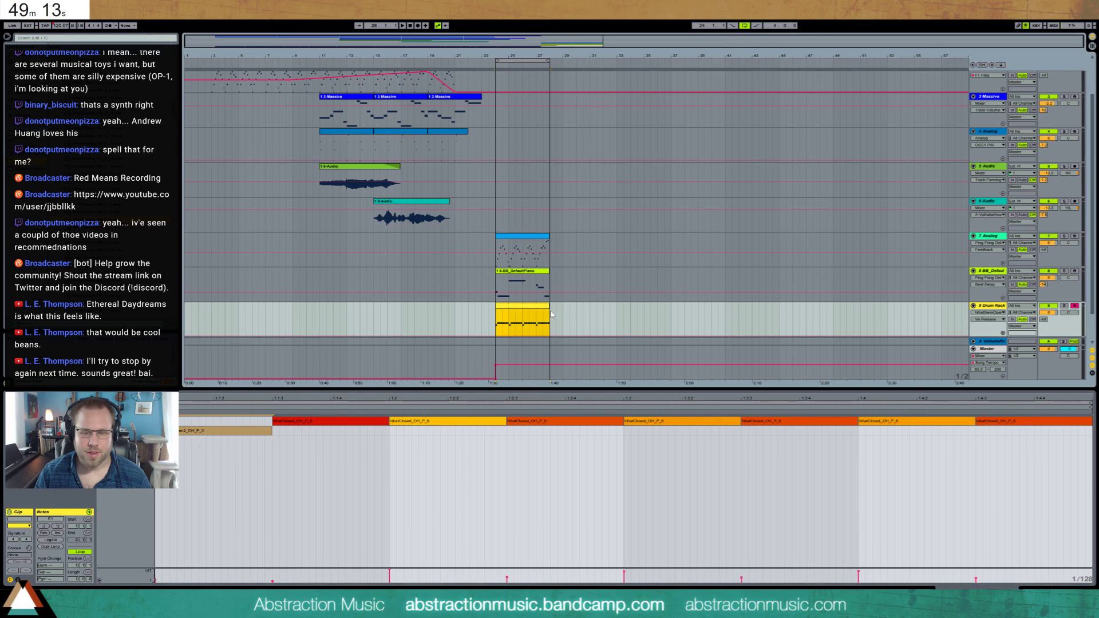
{"action": "key", "text": "space"}
- Lower the velocities of the accented closed hi-hat notes on beats 2, 3 and 4 during playback
{"action": "left_click", "coordinate": [678, 421]}
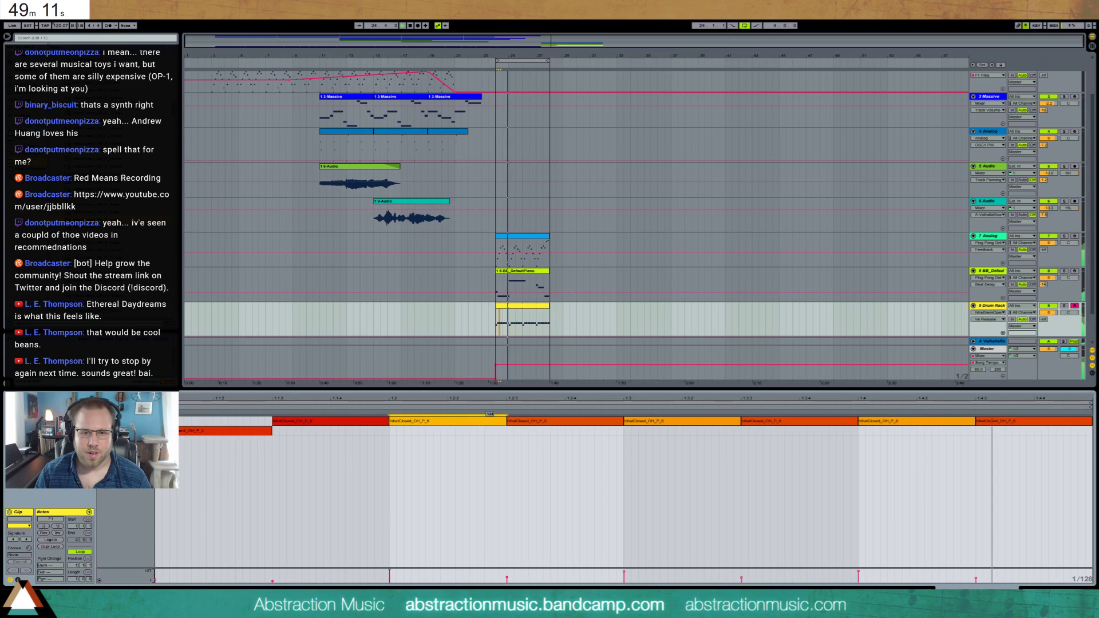
{"action": "left_click", "coordinate": [678, 421]}
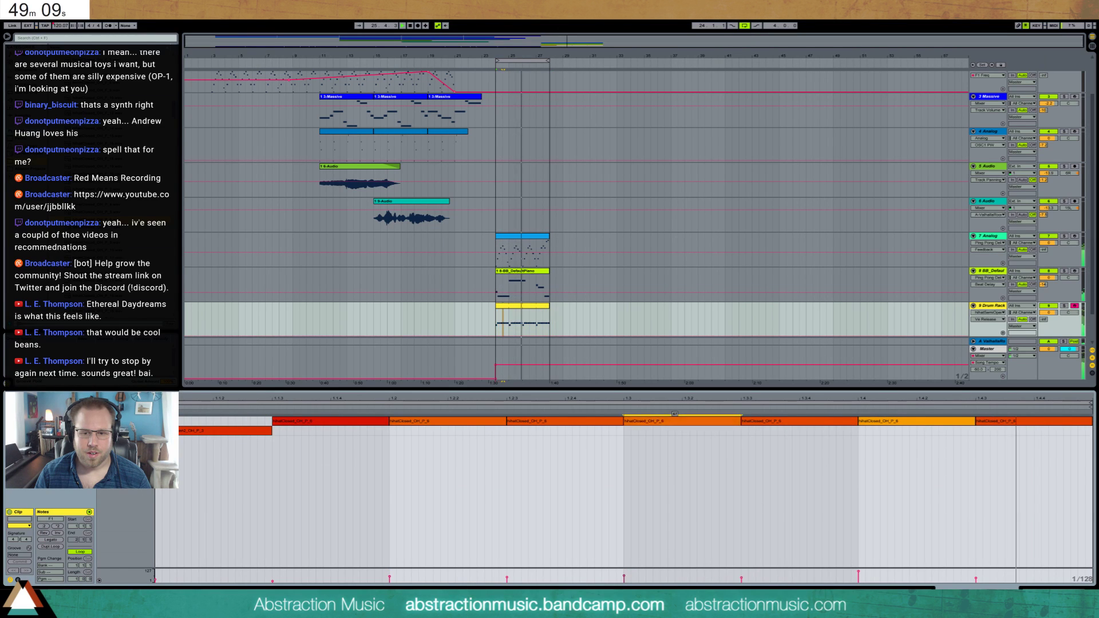
{"action": "left_click", "coordinate": [899, 421]}
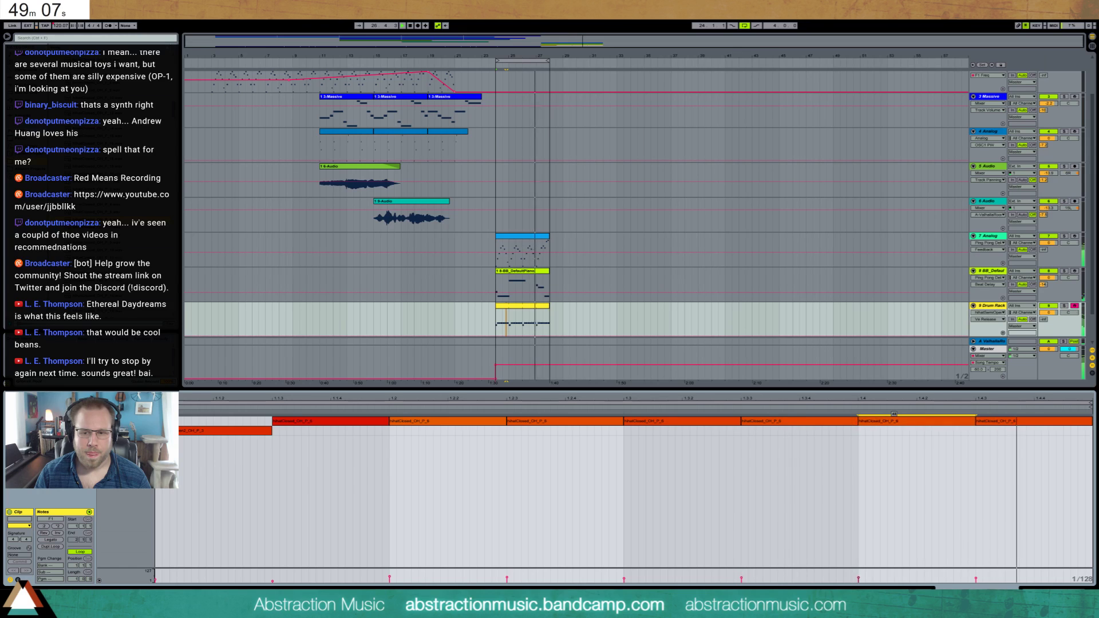
- Move the first hi-hat note to the closed sample and the last note of the bar to the semi-open sample, then stop playback
{"action": "left_click_drag", "start_coordinate": [249, 434], "coordinate": [250, 422]}
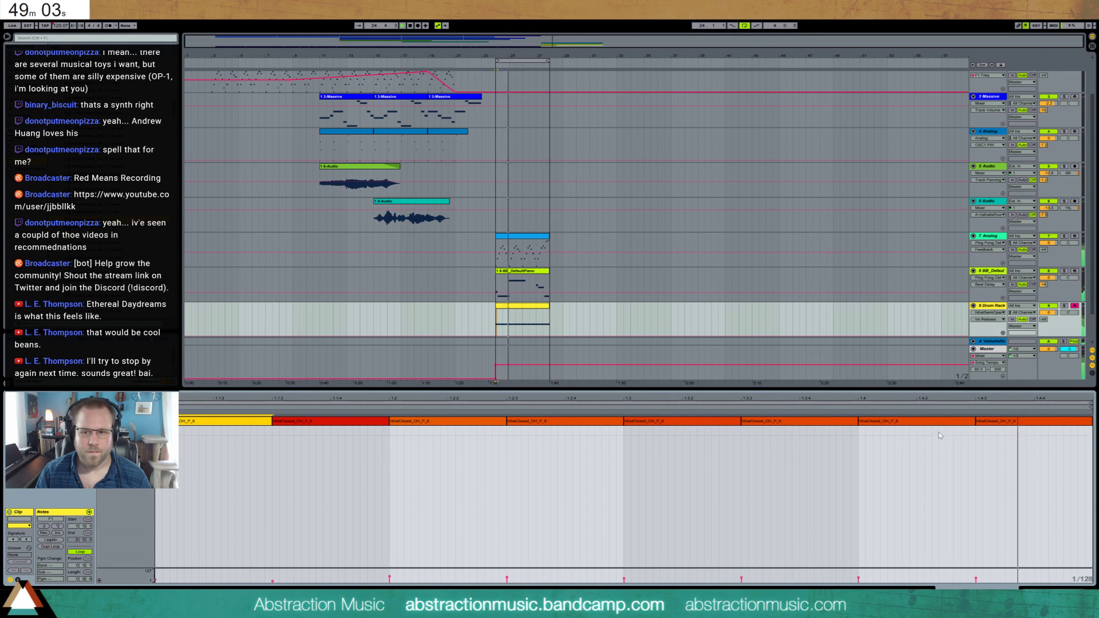
{"action": "left_click_drag", "start_coordinate": [983, 421], "coordinate": [983, 431]}
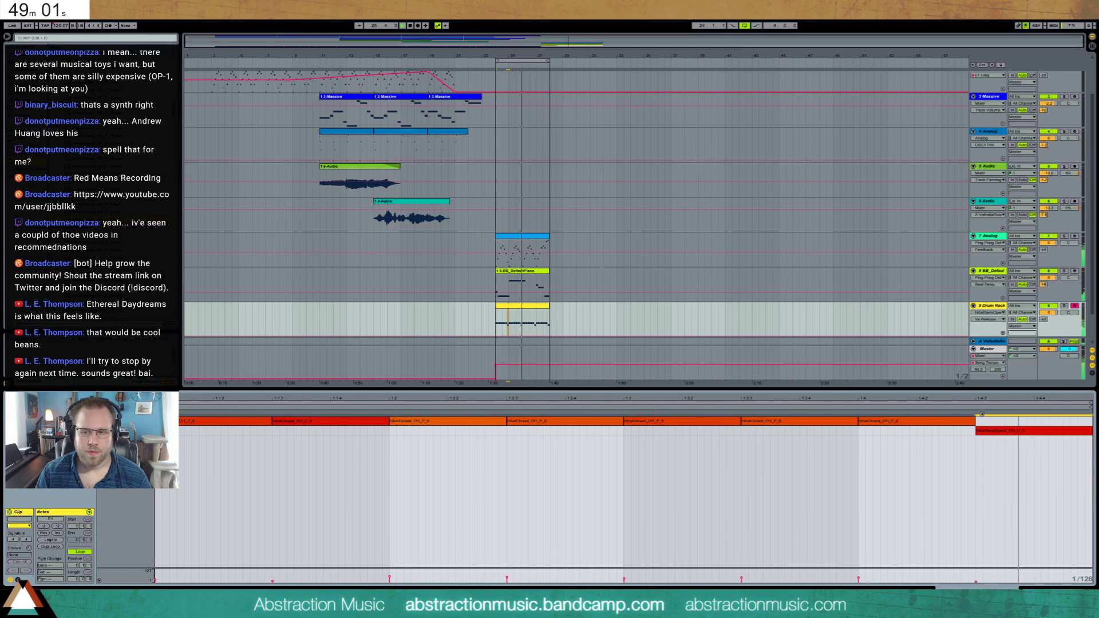
{"action": "left_click", "coordinate": [430, 422]}
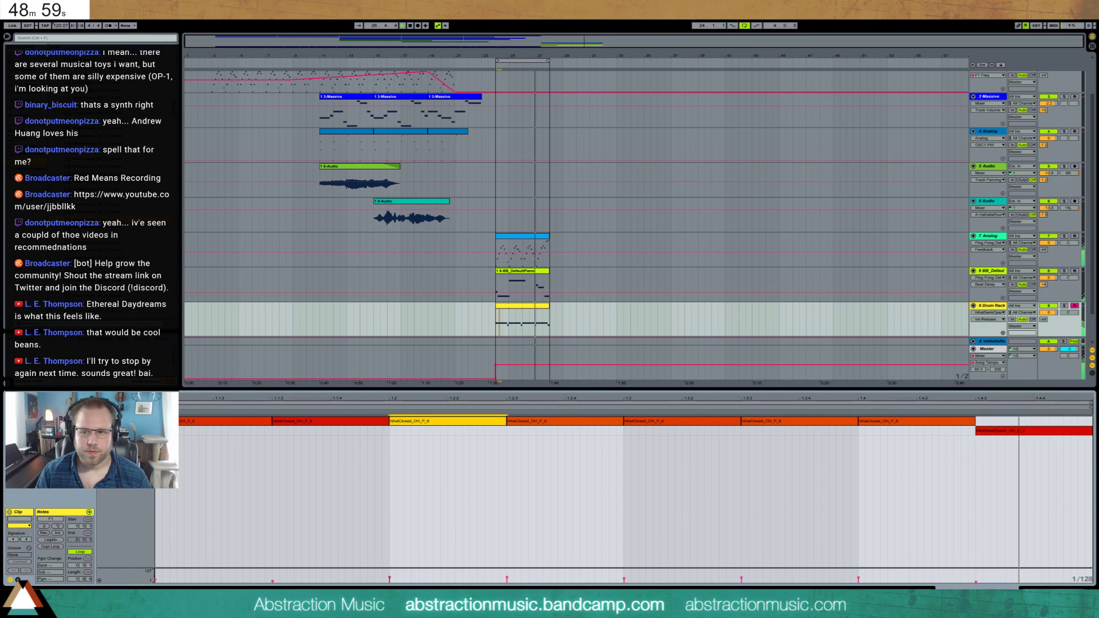
{"action": "key", "text": "space"}
- Adjust the Drum Rack track's volume in the mixer and play the section from bar 24
{"action": "key", "text": "shift+Tab"}
{"action": "left_click_drag", "start_coordinate": [1048, 369], "coordinate": [1048, 353]}
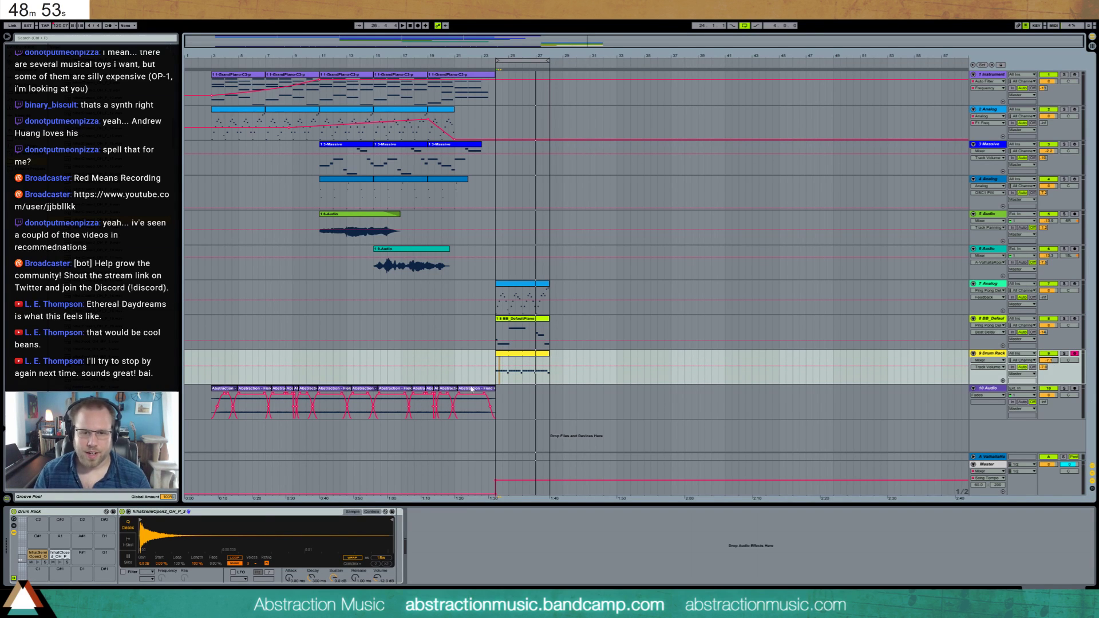
{"action": "left_click", "coordinate": [496, 380]}
{"action": "key", "text": "space"}
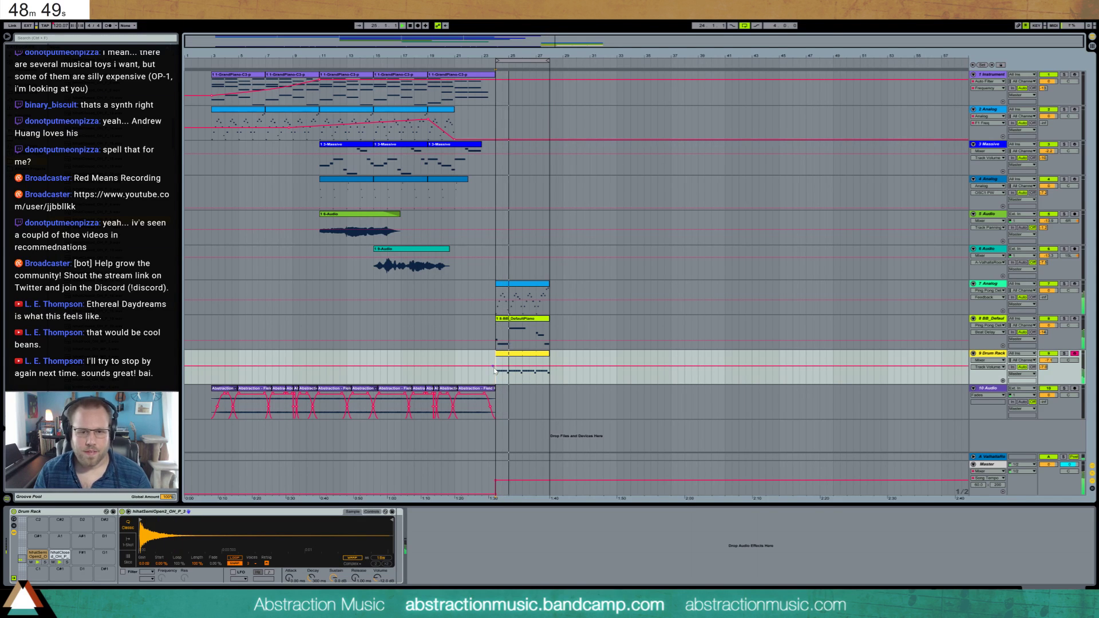
- Raise the velocity of the semi-open hi-hat note at the end of the drum pattern and return playback to bar 24
{"action": "double_click", "coordinate": [522, 354]}
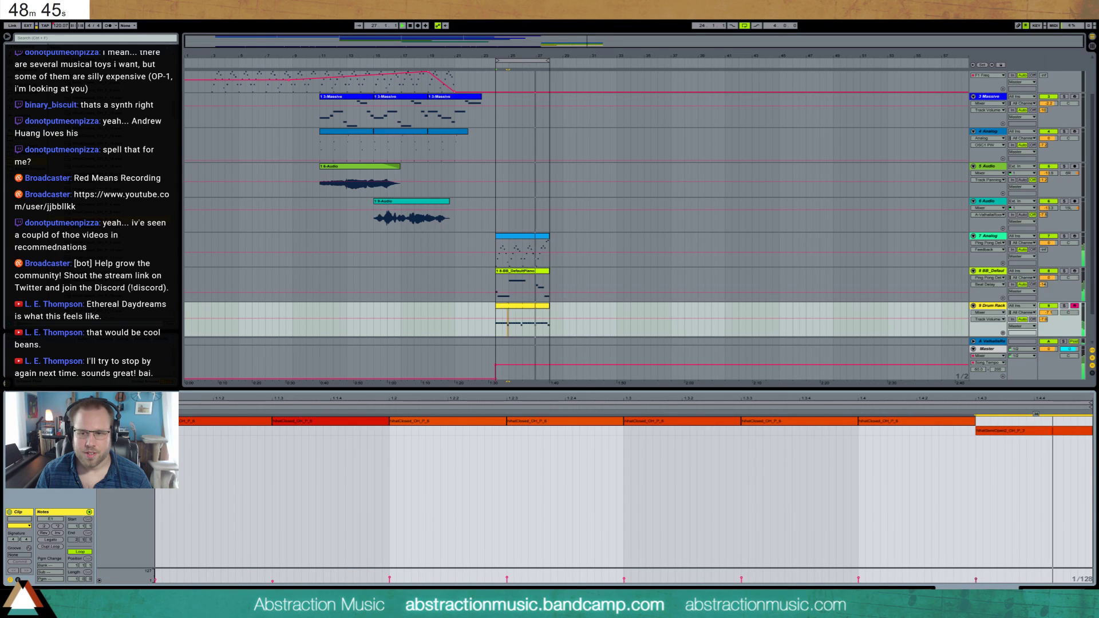
{"action": "left_click", "coordinate": [494, 325]}
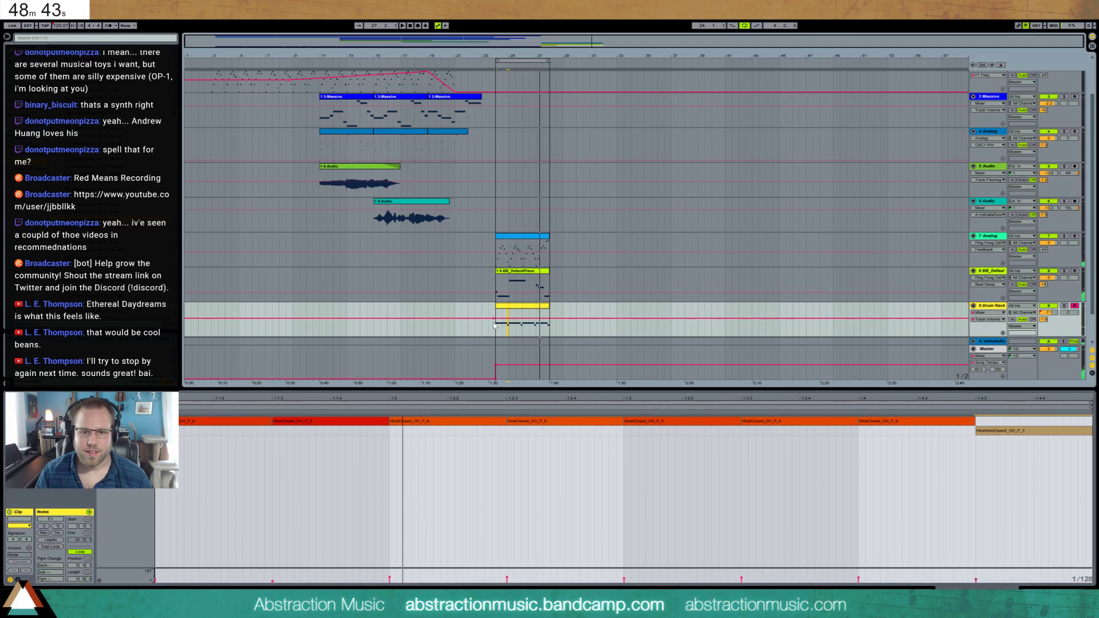
{"action": "key", "text": "space"}
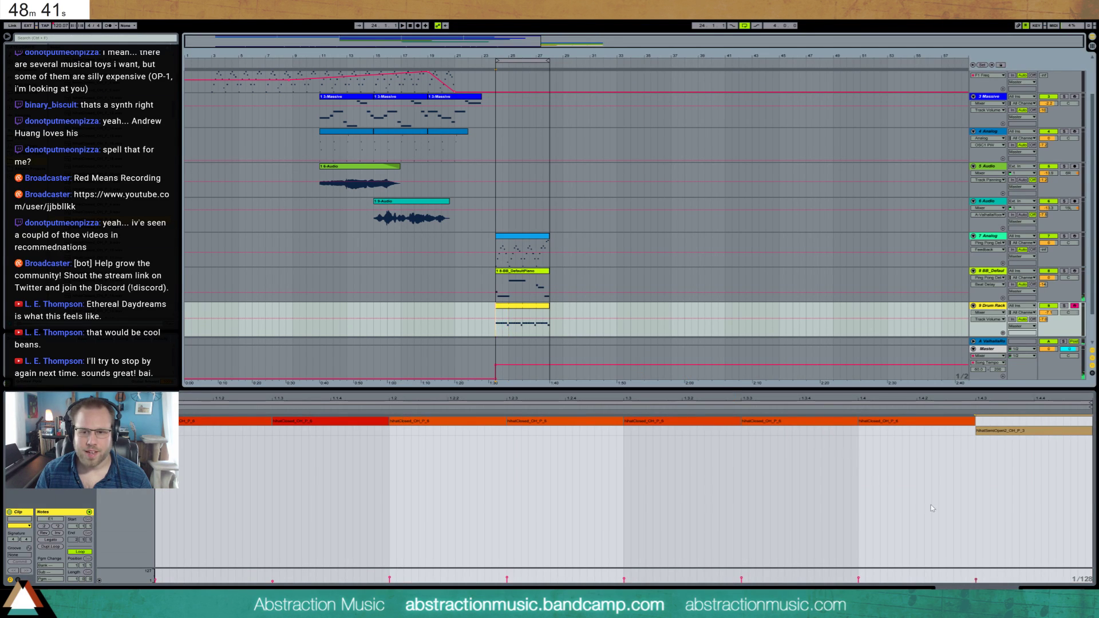
- Record a new part on the Instrument Rack track from bar 24 to bar 28
{"action": "key", "text": "shift+Tab"}
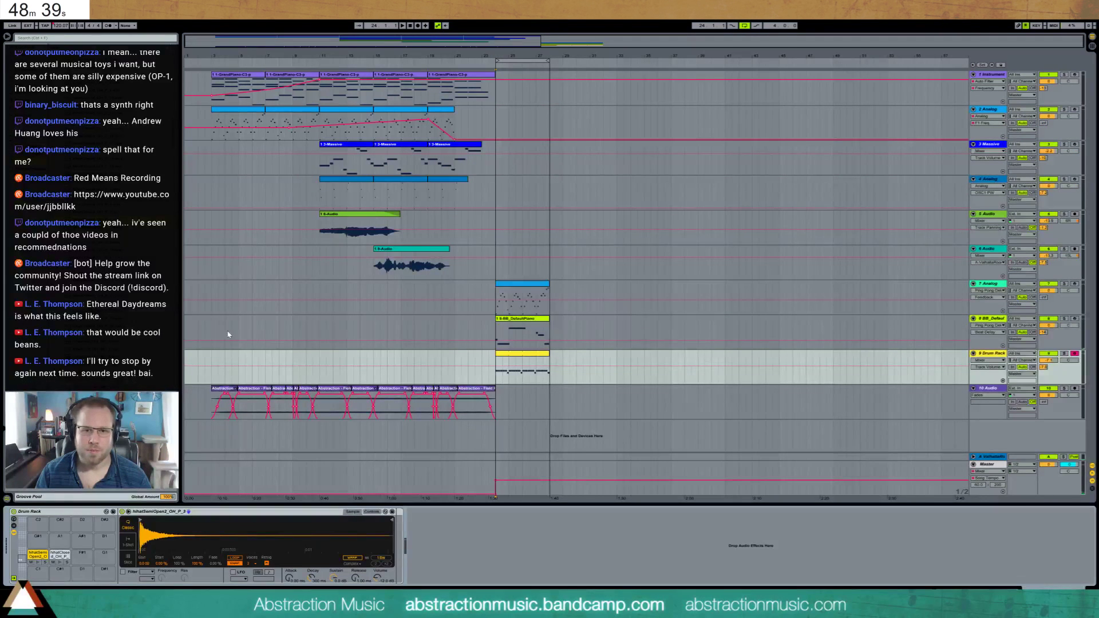
{"action": "left_click", "coordinate": [597, 91]}
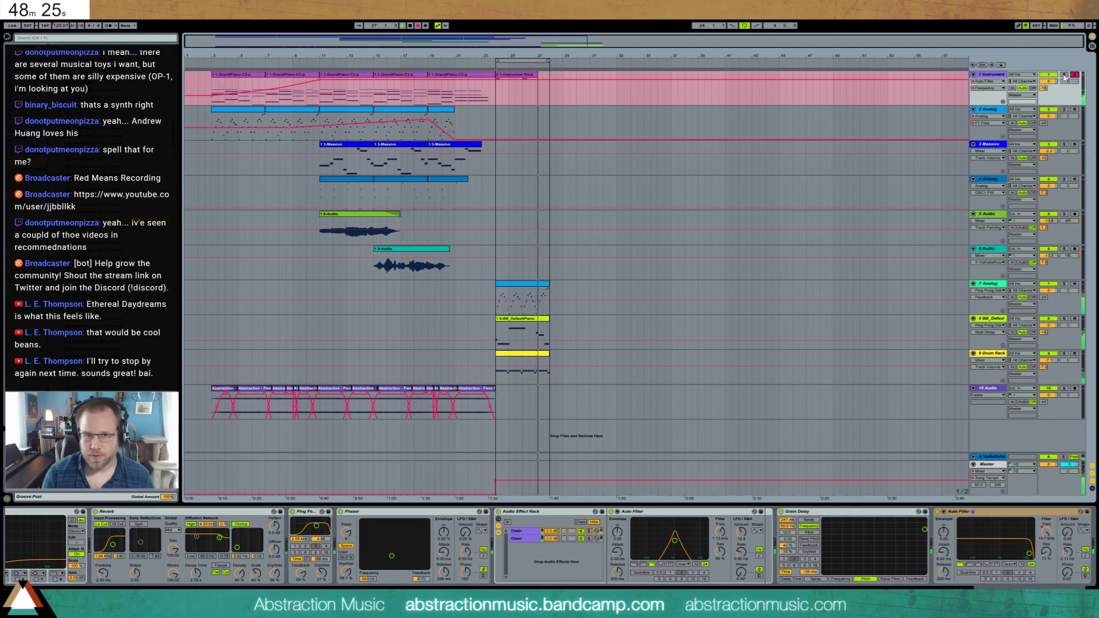
{"action": "key", "text": "space"}
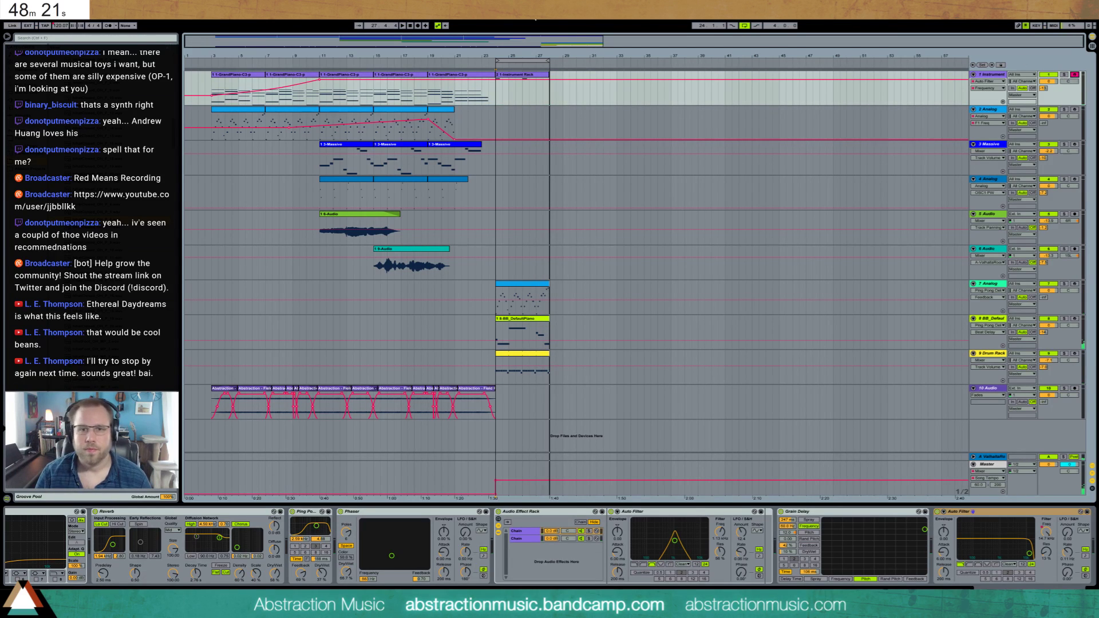
- Duplicate the four-bar Instrument Rack, Analog, piano and Drum Rack clips from bar 24 so they repeat from bar 28
{"action": "left_click", "coordinate": [549, 80]}
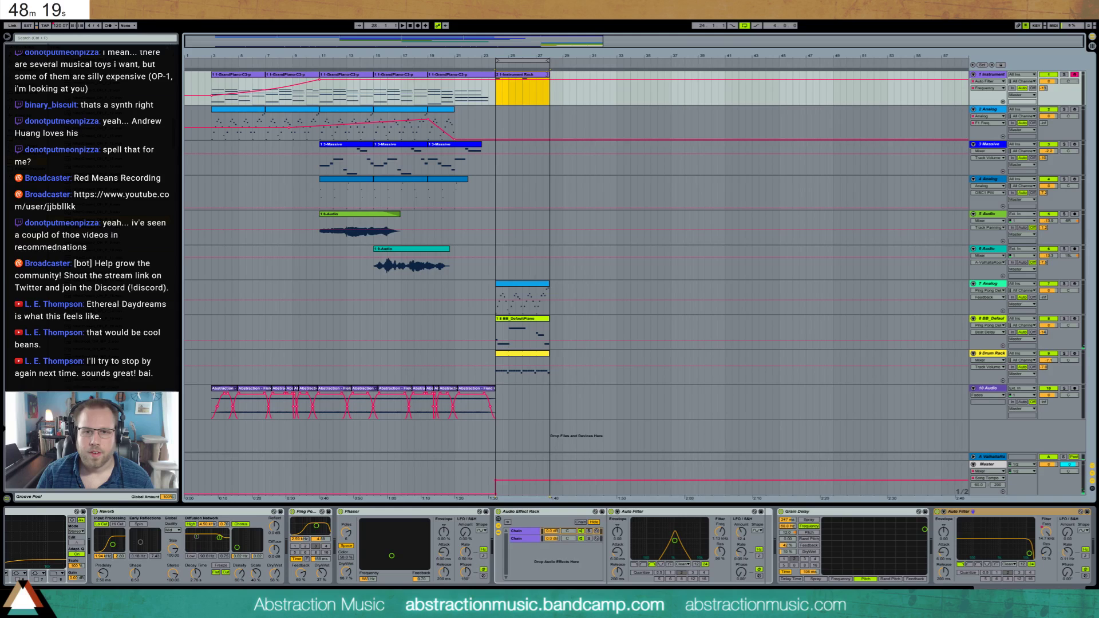
{"action": "key", "text": "ctrl+d"}
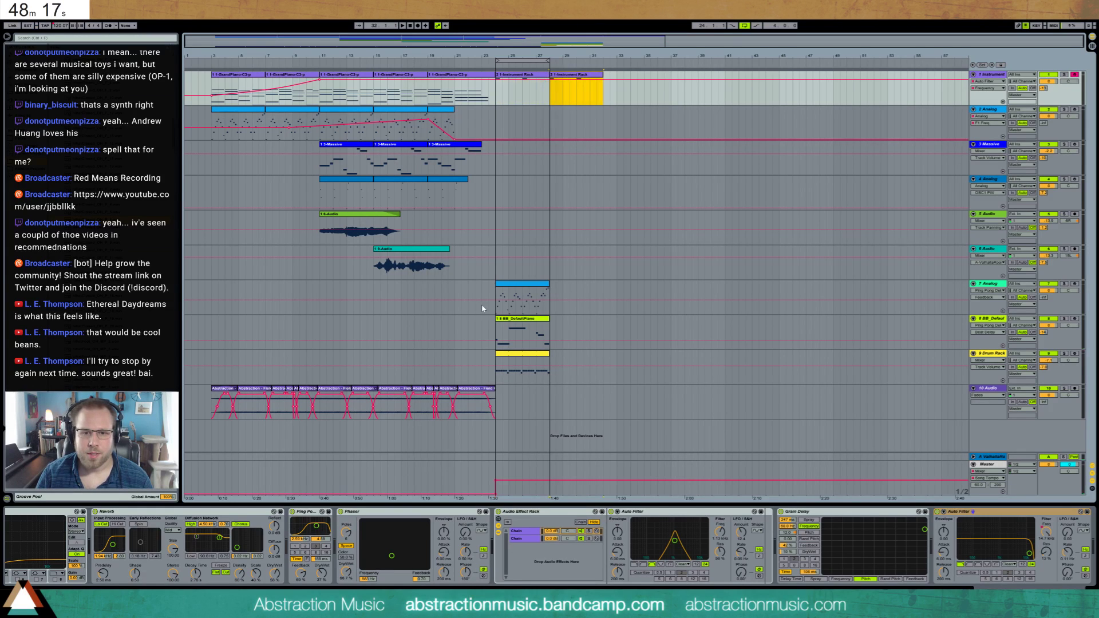
{"action": "left_click_drag", "start_coordinate": [497, 283], "coordinate": [543, 356]}
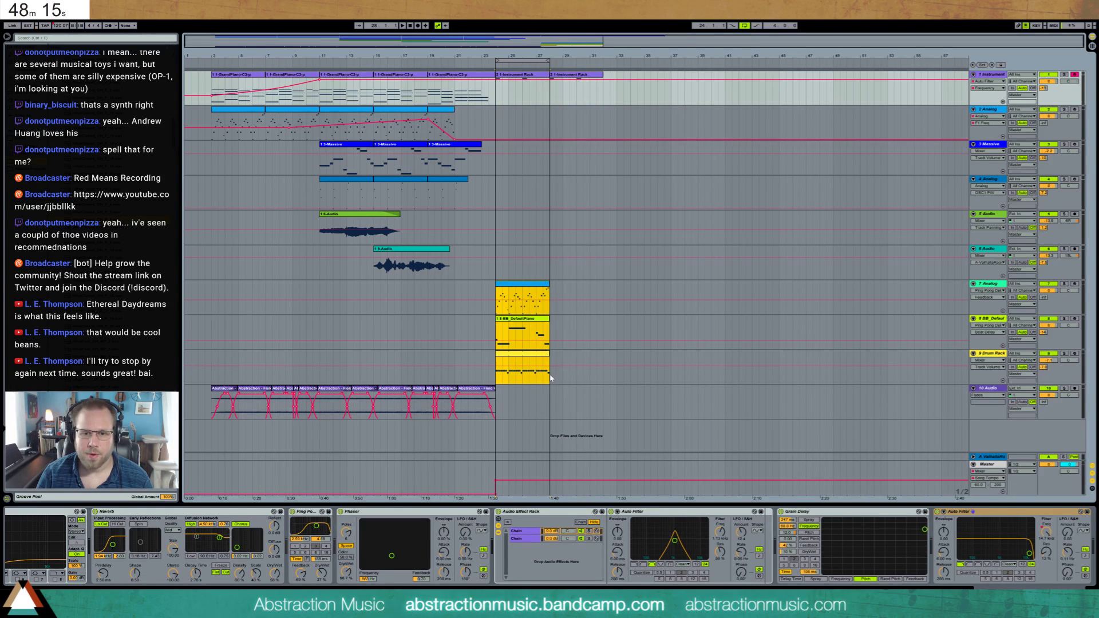
{"action": "key", "text": "ctrl+d"}
- Consolidate the drum clip at bar 24 into a single four-bar pattern
{"action": "left_click", "coordinate": [544, 356]}
{"action": "left_click", "coordinate": [545, 310]}
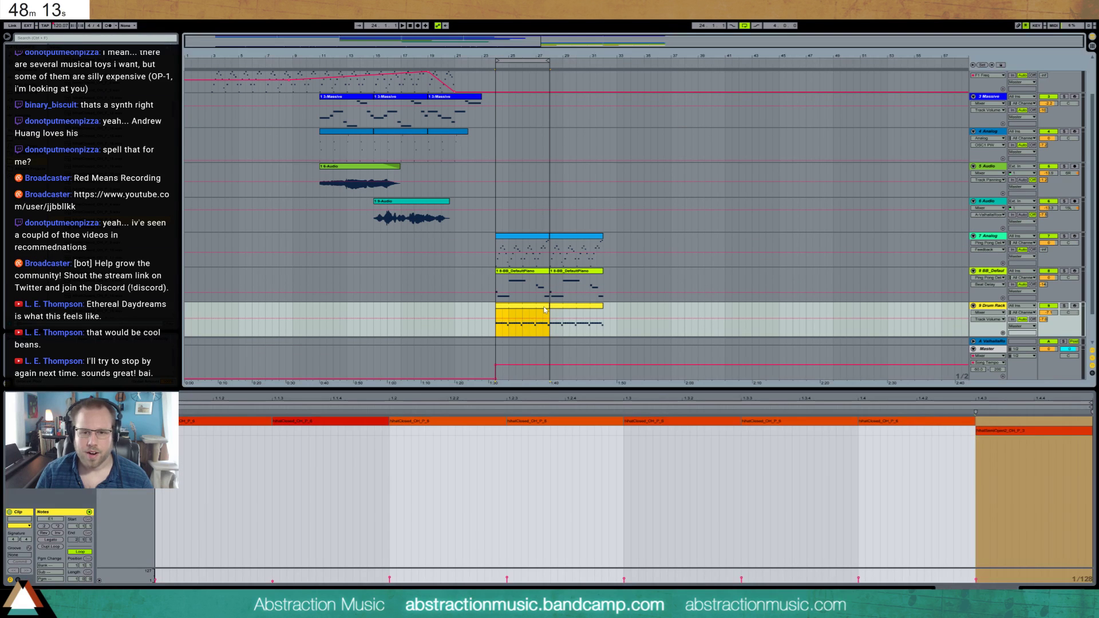
{"action": "left_click", "coordinate": [438, 420]}
{"action": "left_click", "coordinate": [449, 484]}
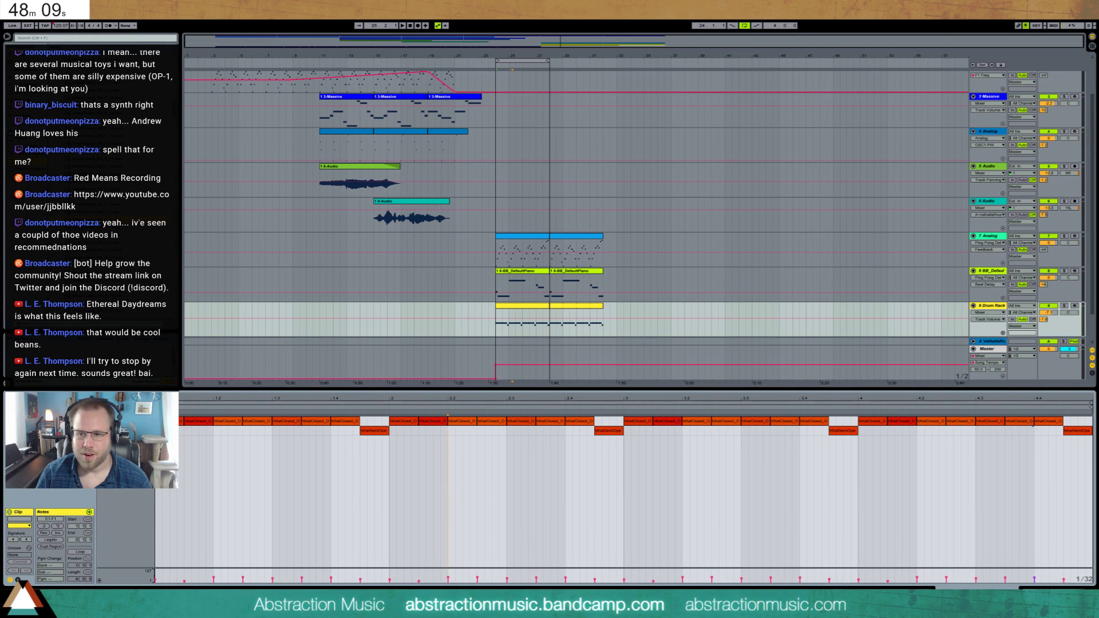
- Split the last two closed hi-hat notes before the final semi-open hit into sixteenth-note pairs, vary their velocities and play the fill
{"action": "left_click", "coordinate": [1022, 421]}
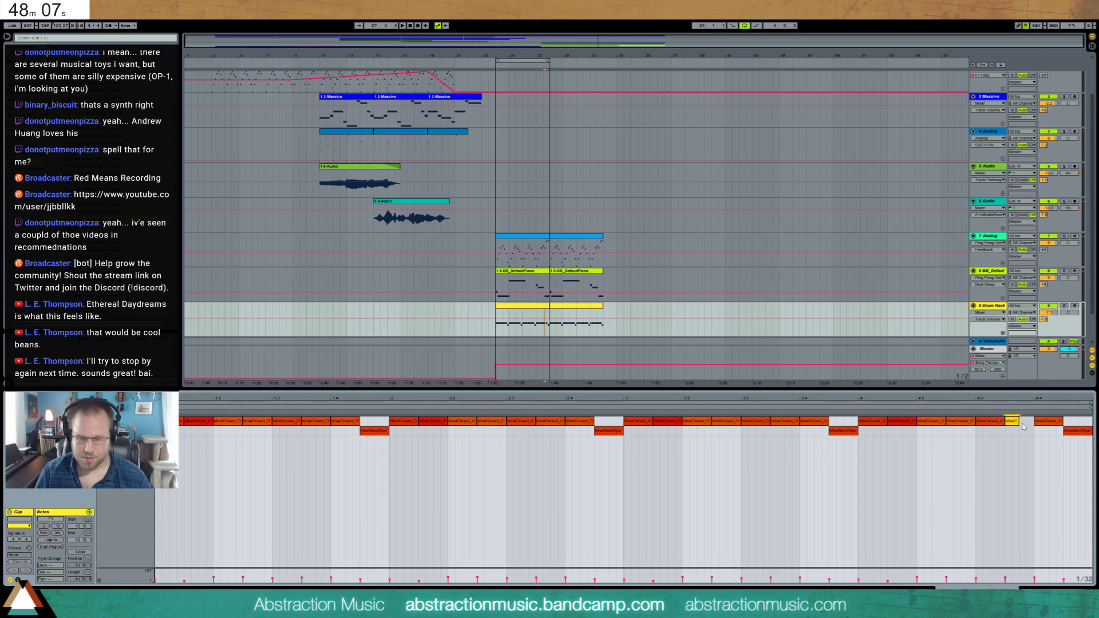
{"action": "double_click", "coordinate": [1022, 423]}
{"action": "left_click", "coordinate": [1061, 423]}
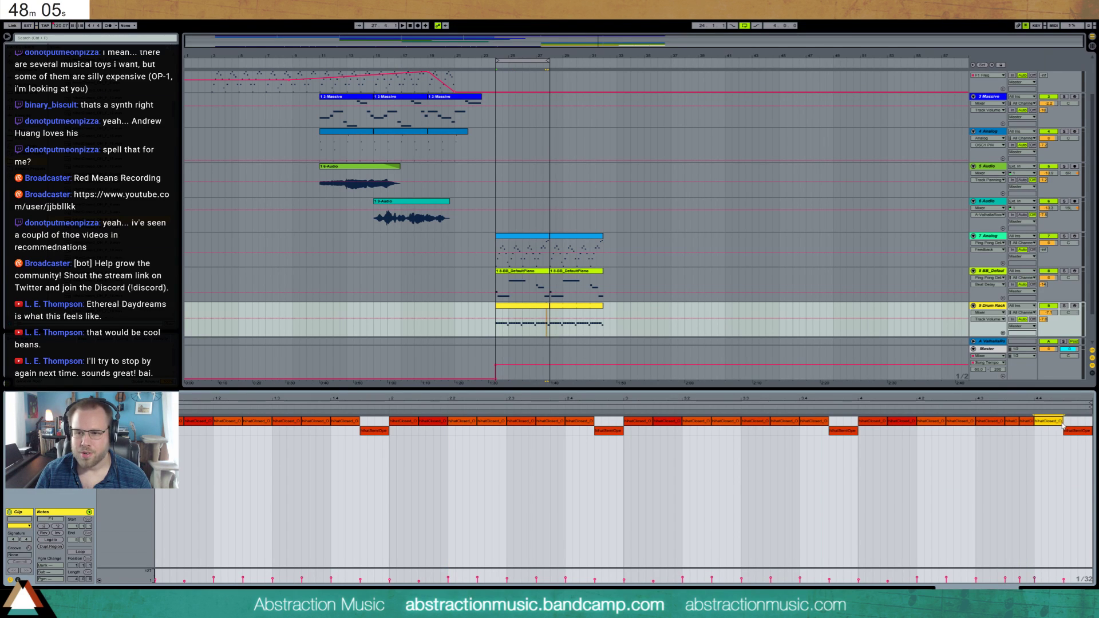
{"action": "double_click", "coordinate": [1051, 421]}
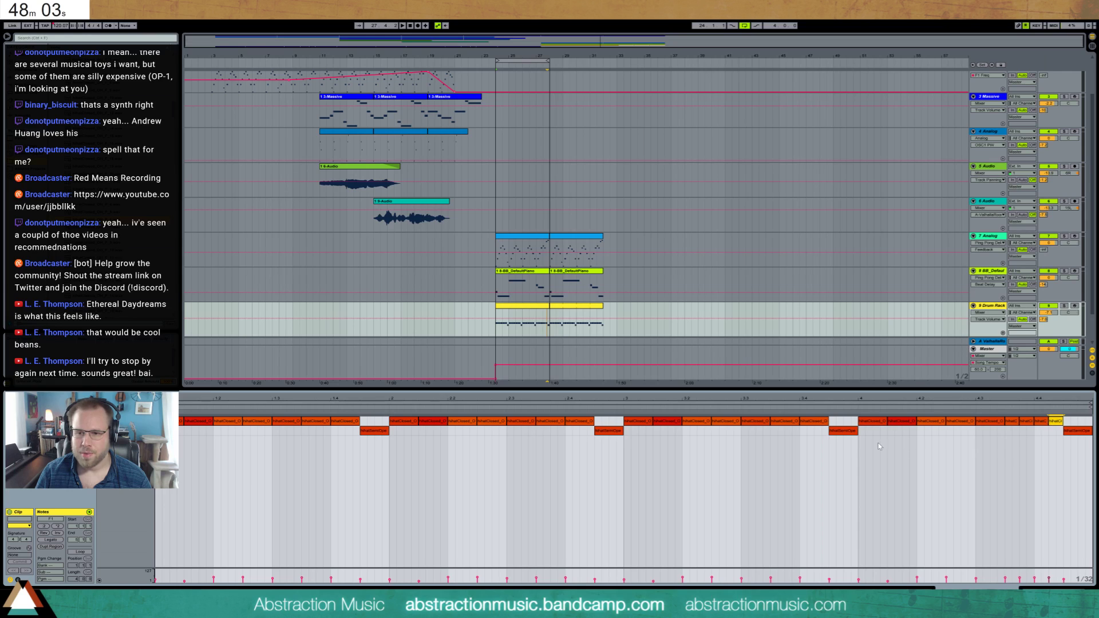
{"action": "left_click", "coordinate": [1028, 423]}
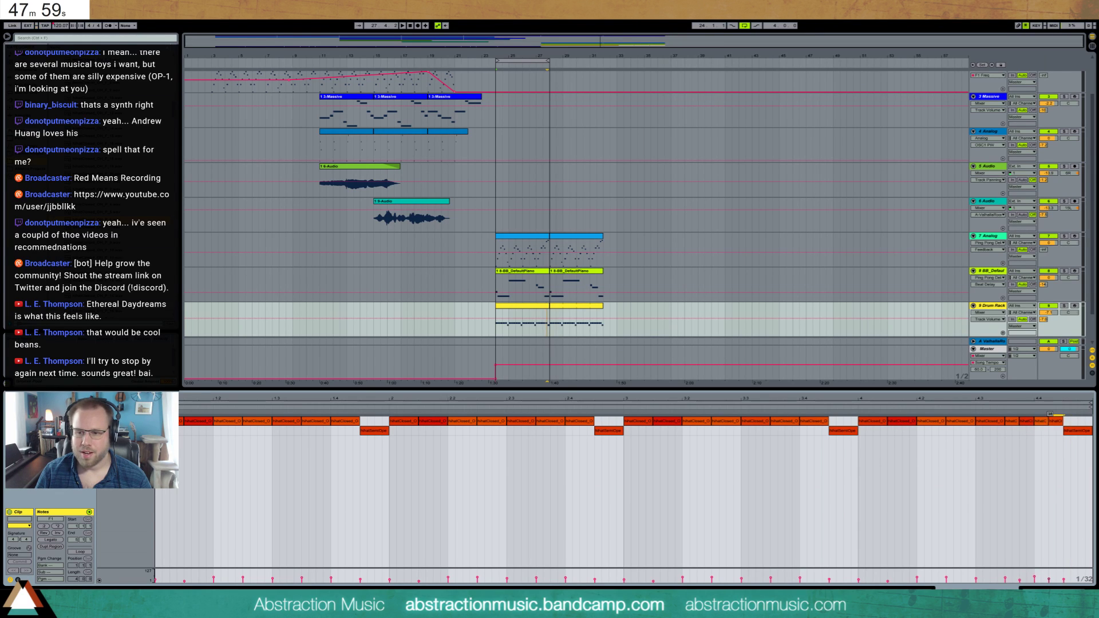
{"action": "left_click", "coordinate": [866, 464]}
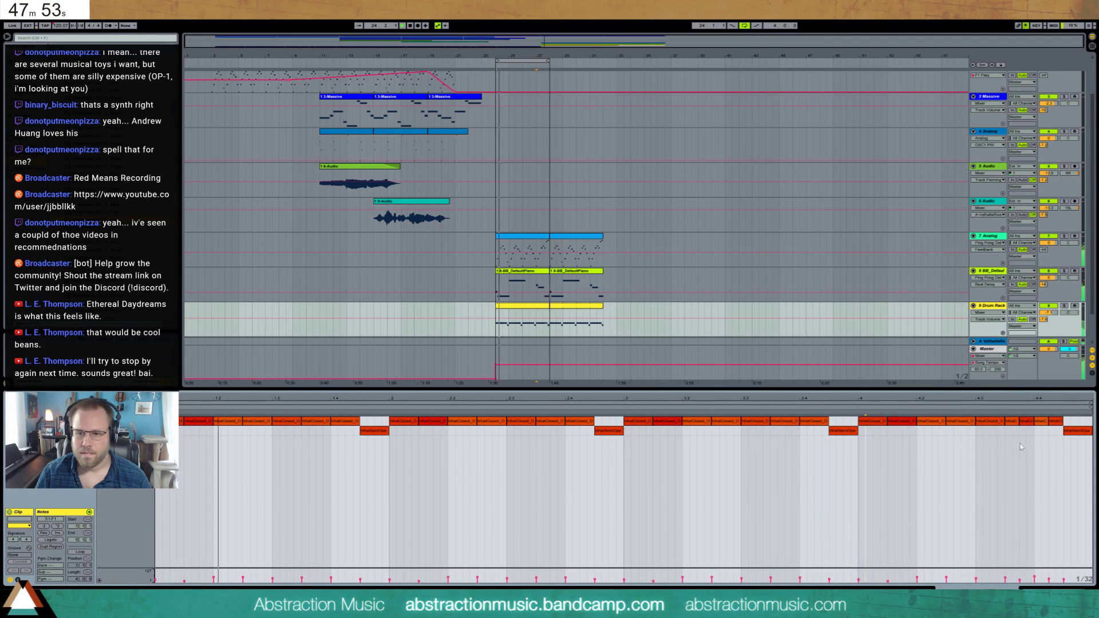
- Adjust the velocities of the semi-open hi-hat hits at the end of each bar in the four-bar drum clip
{"action": "left_click", "coordinate": [1077, 430]}
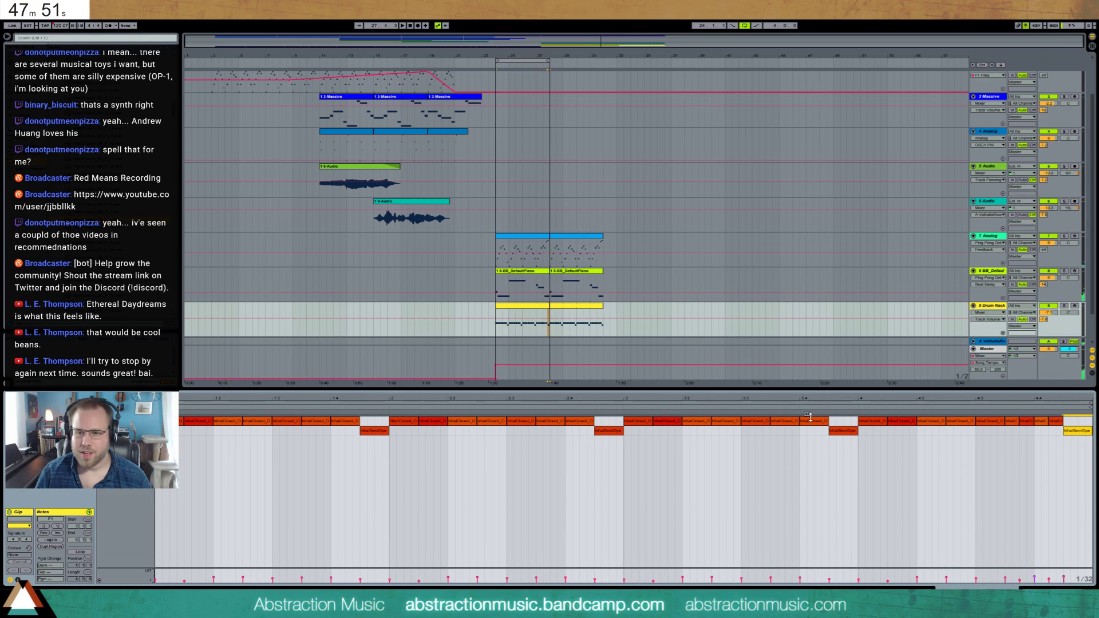
{"action": "left_click", "coordinate": [839, 431]}
{"action": "left_click", "coordinate": [843, 431]}
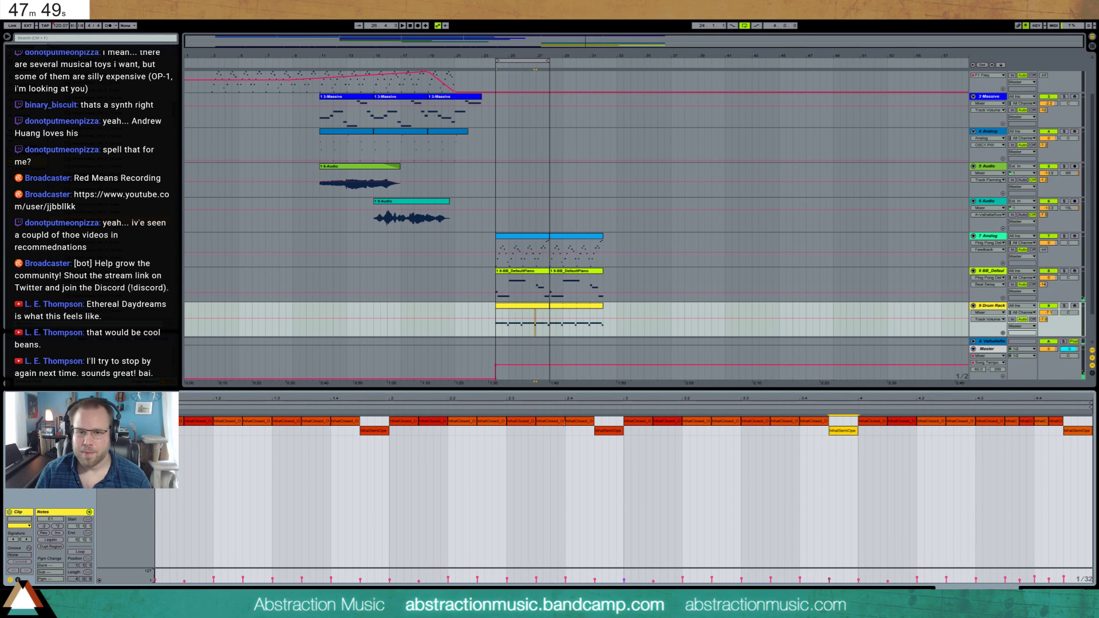
{"action": "left_click", "coordinate": [602, 430]}
{"action": "left_click", "coordinate": [378, 424]}
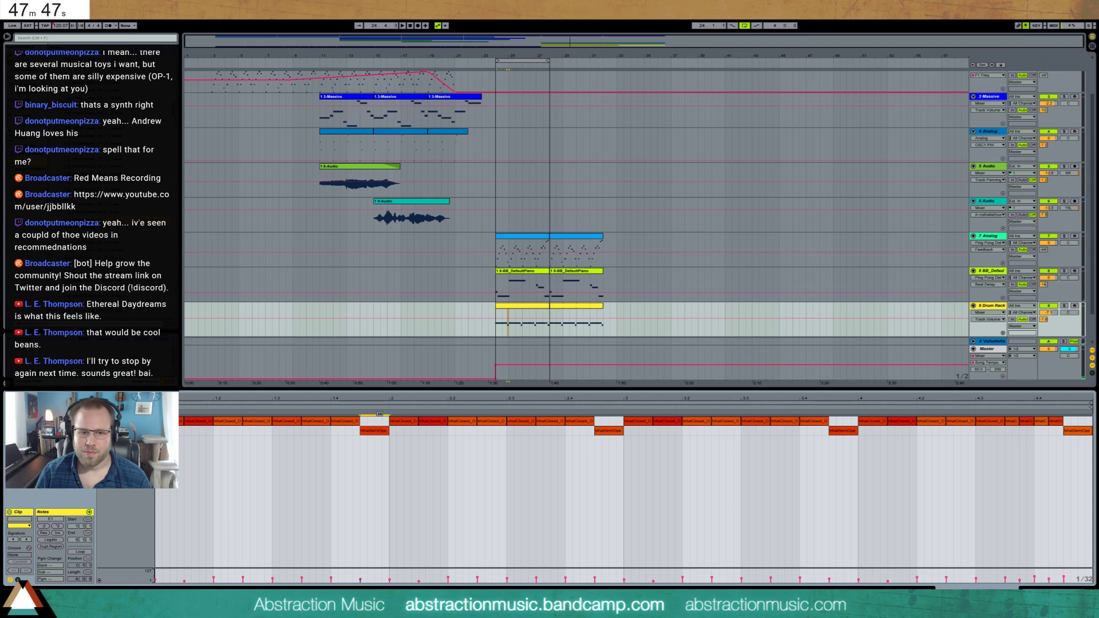
{"action": "left_click", "coordinate": [374, 430]}
- Extend the arrangement loop's end to bar 32 so it covers the duplicated clips
{"action": "key", "text": "shift+Tab"}
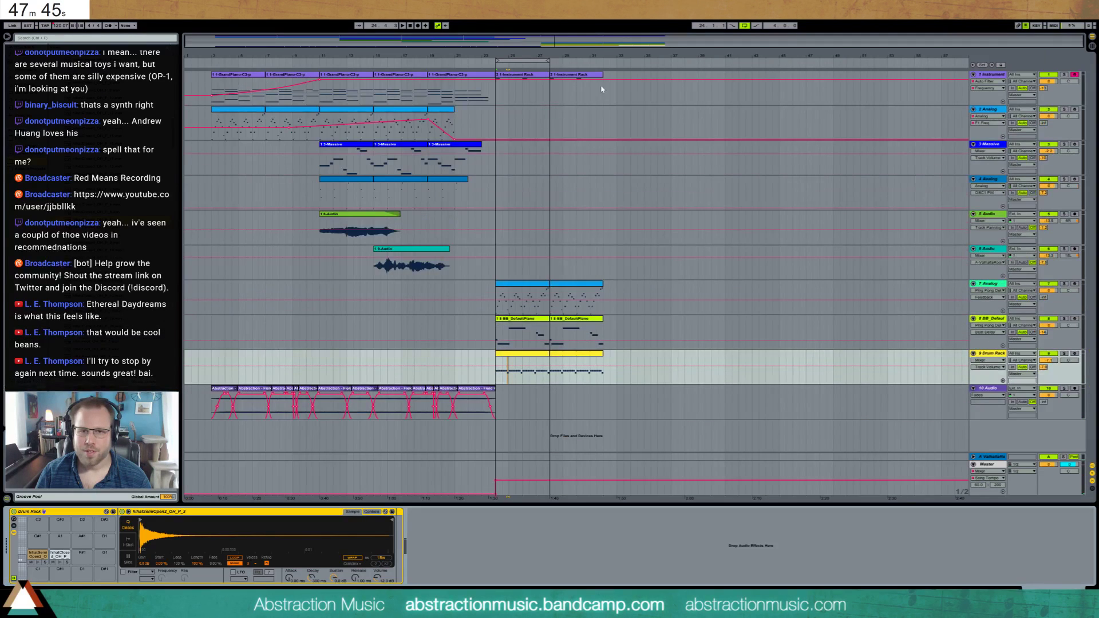
{"action": "left_click_drag", "start_coordinate": [553, 63], "coordinate": [598, 75]}
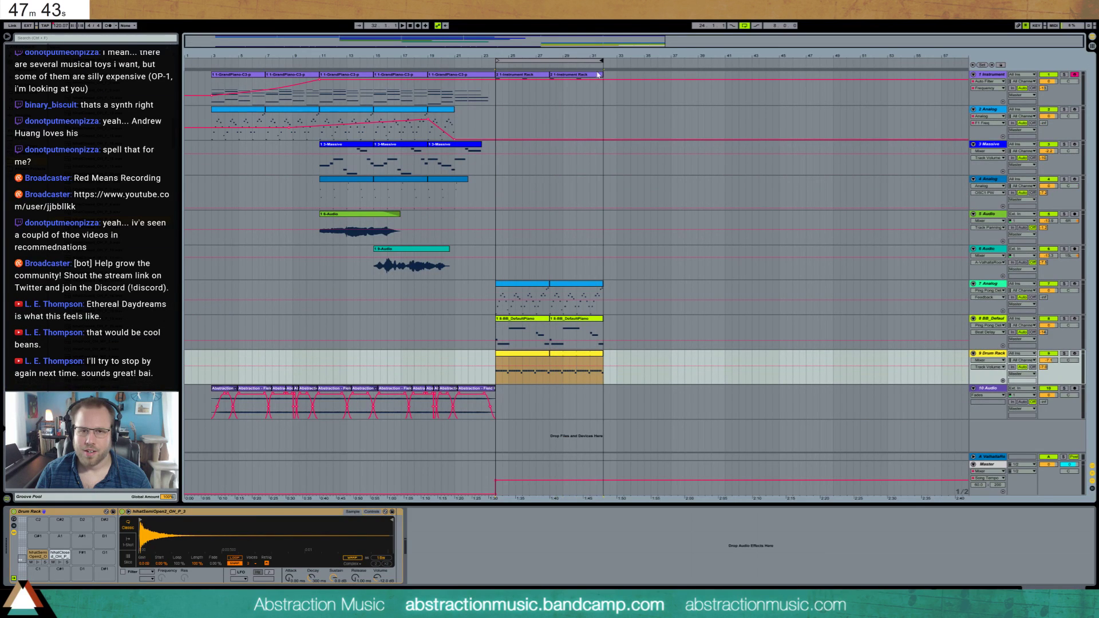
- Insert a new MIDI track below the Drum Rack track and adjust the piano track's reverb send while the section plays from bar 24
{"action": "left_click", "coordinate": [495, 96]}
{"action": "key", "text": "space"}
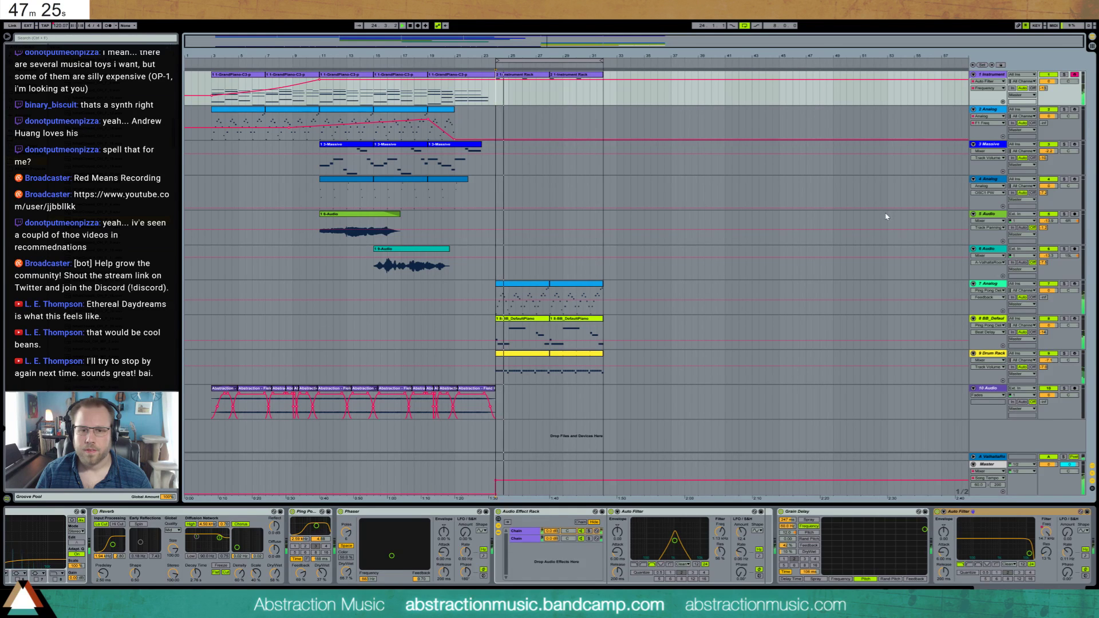
{"action": "left_click", "coordinate": [990, 355]}
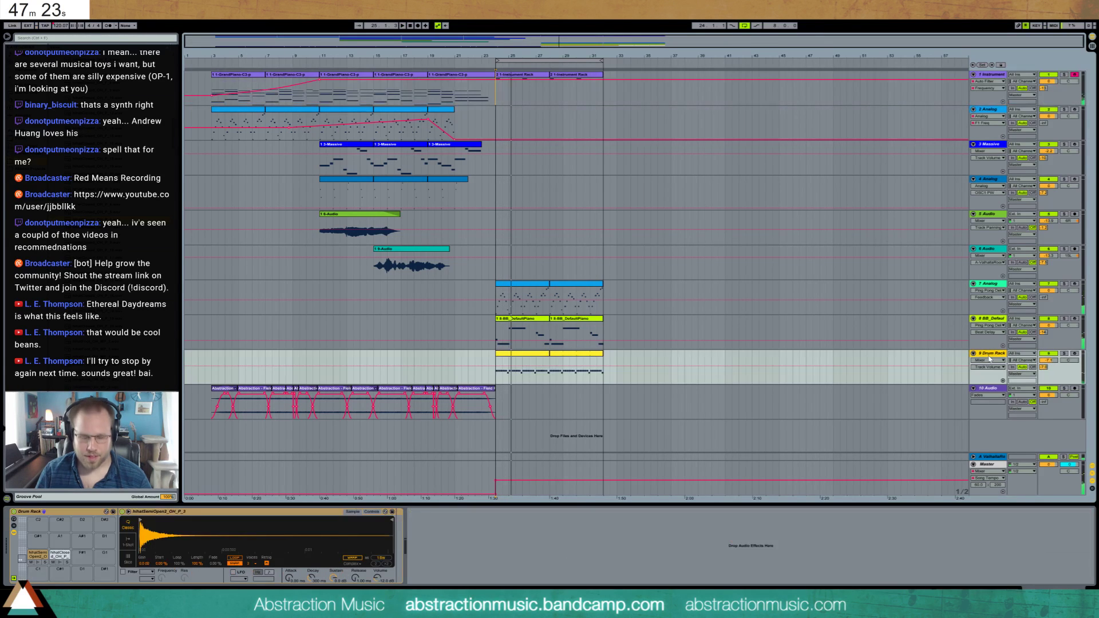
{"action": "key", "text": "ctrl+shift+t"}
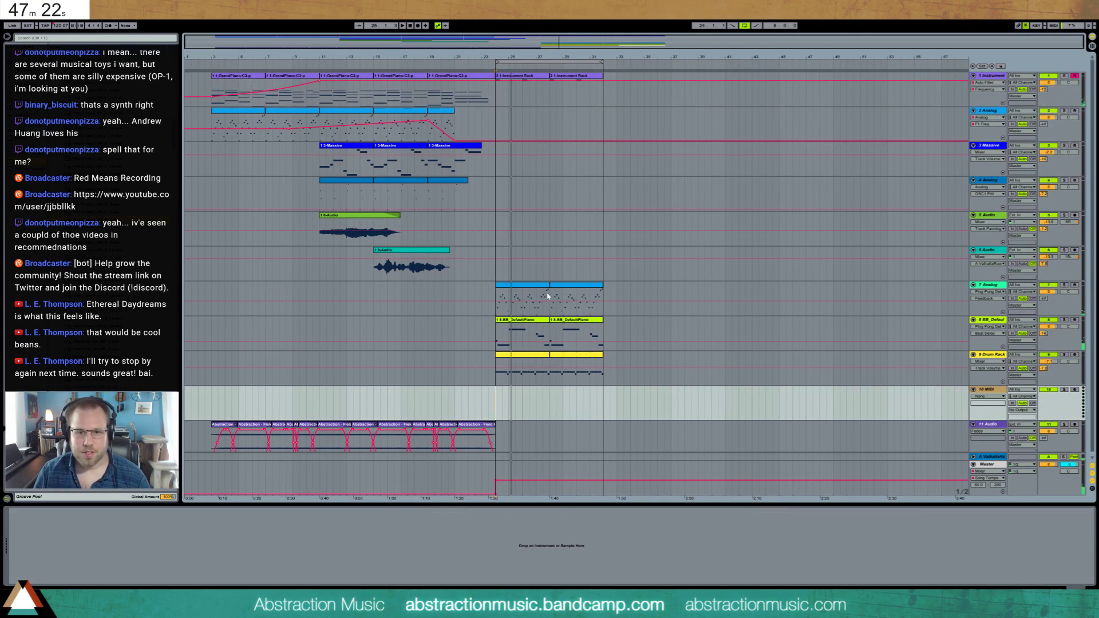
{"action": "left_click", "coordinate": [1044, 334]}
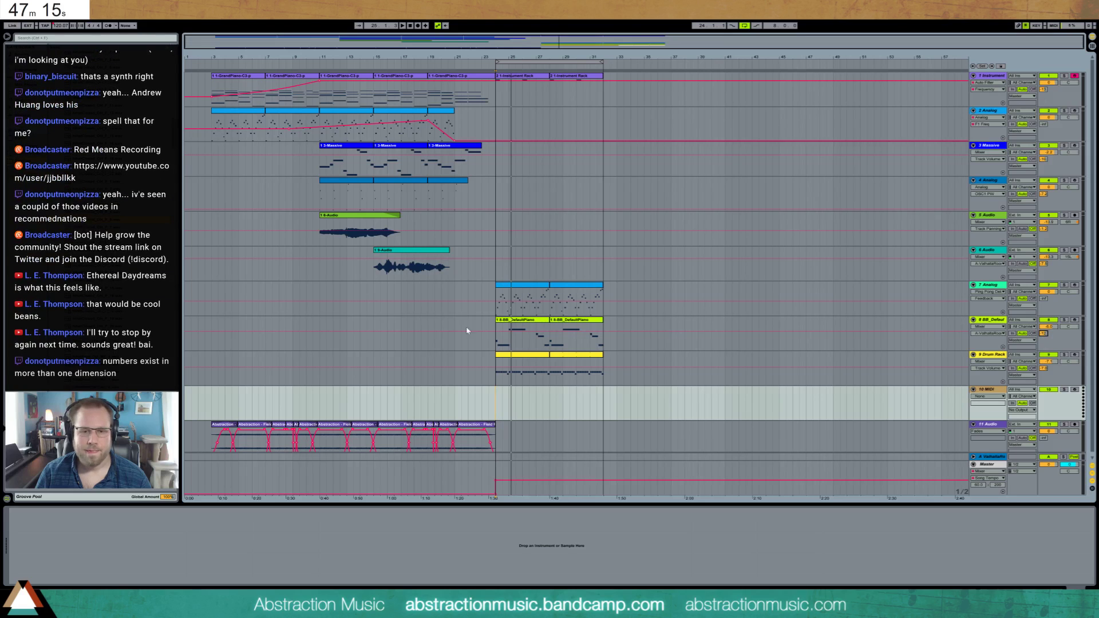
{"action": "left_click", "coordinate": [526, 395]}
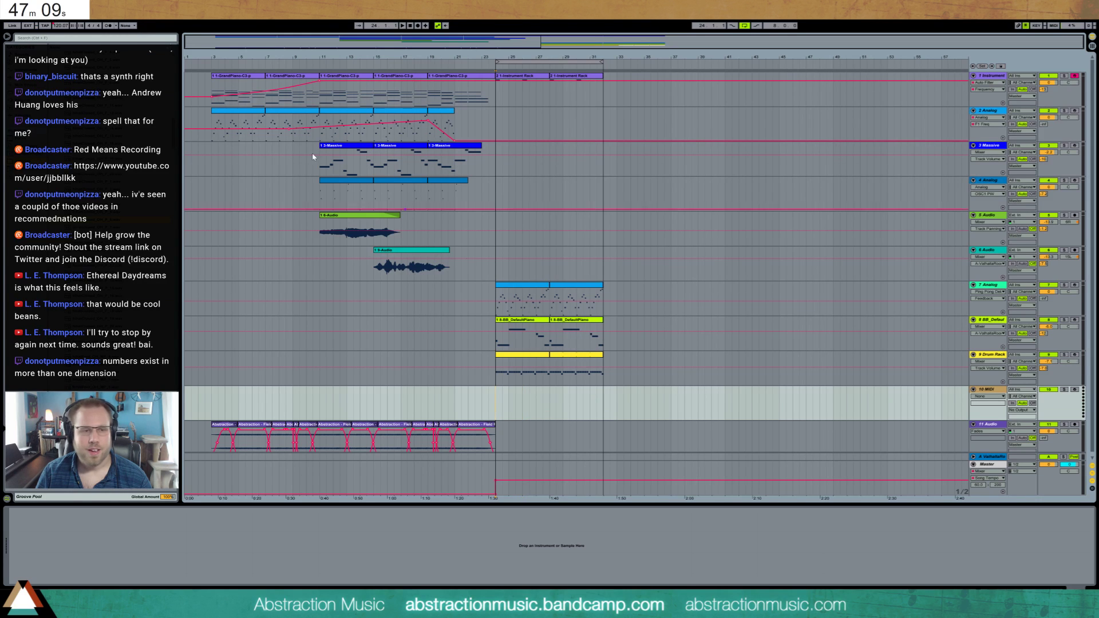
- Show the fade curves on the first audio clip in the 5 Audio track
{"action": "left_click", "coordinate": [326, 220]}
{"action": "key", "text": "ctrl+alt+f"}
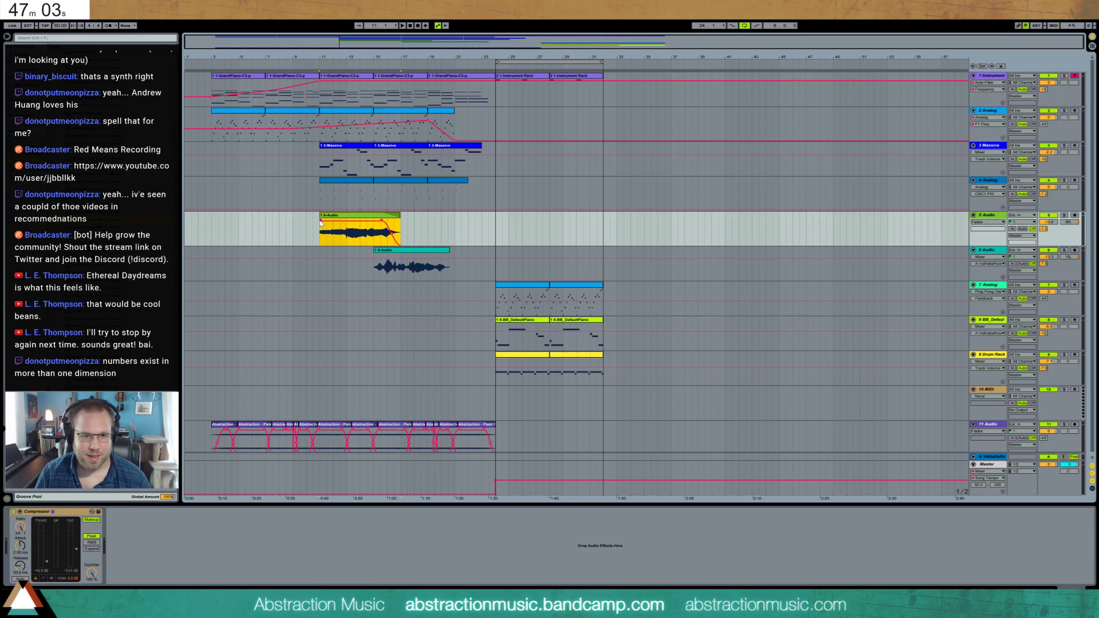
{"action": "left_click", "coordinate": [335, 229]}
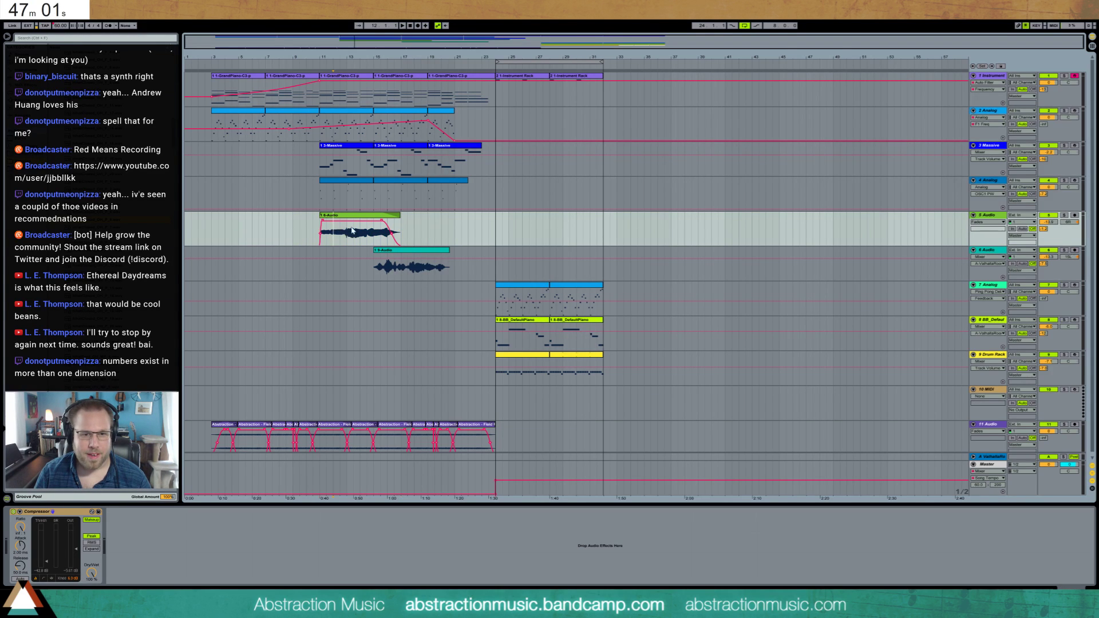
- Load Reaktor5 on the new MIDI track in place of Massive and open its Monark instrument
{"action": "left_click", "coordinate": [498, 397]}
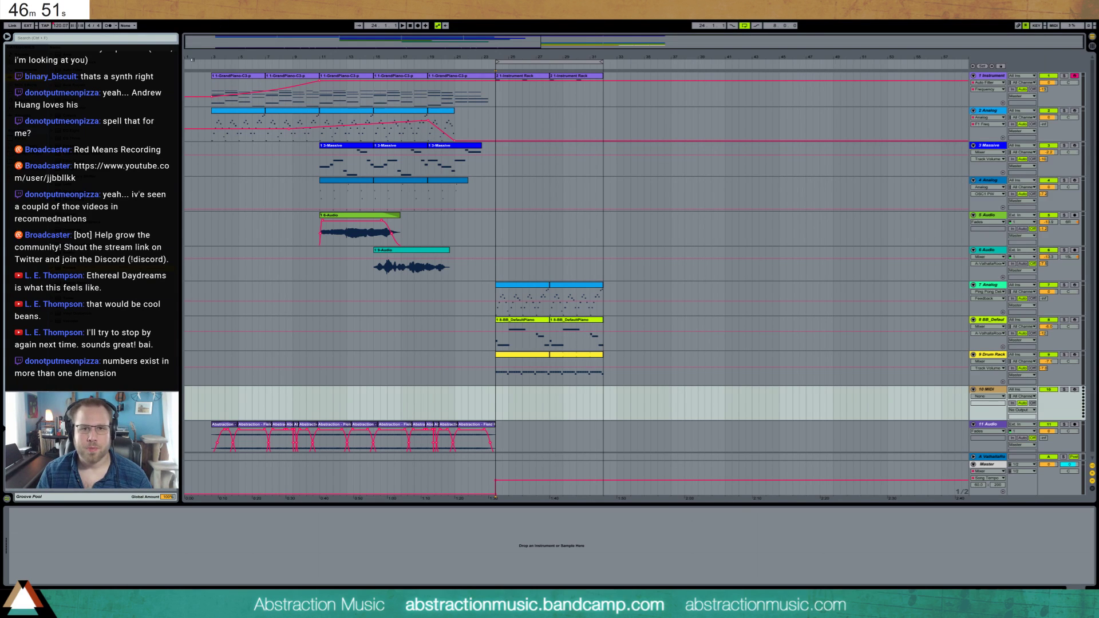
{"action": "left_click", "coordinate": [214, 87]}
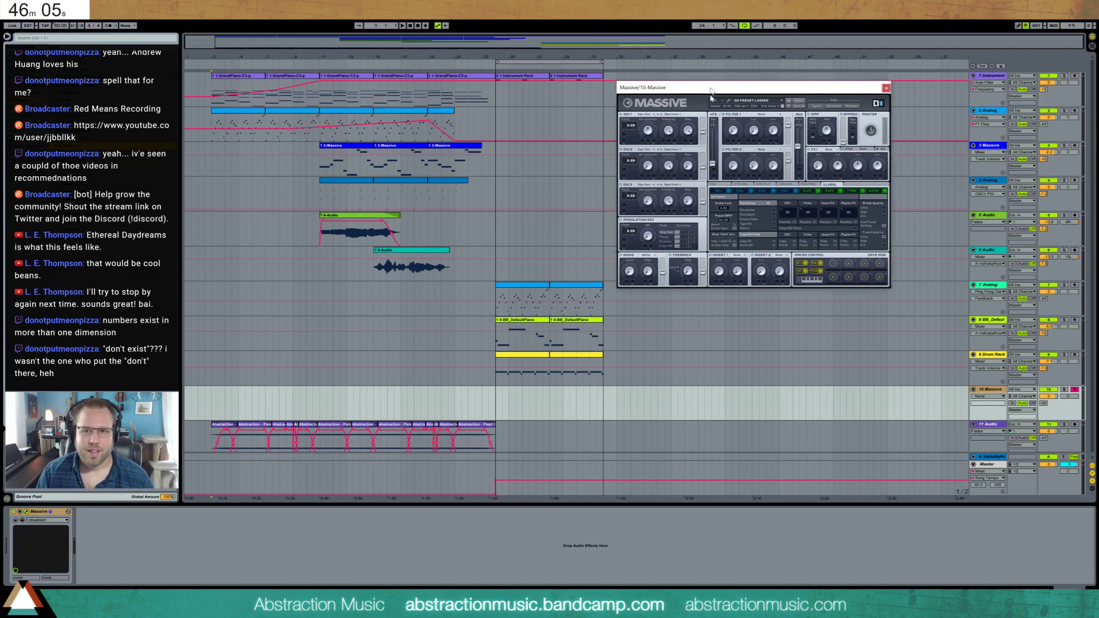
{"action": "left_click", "coordinate": [877, 179]}
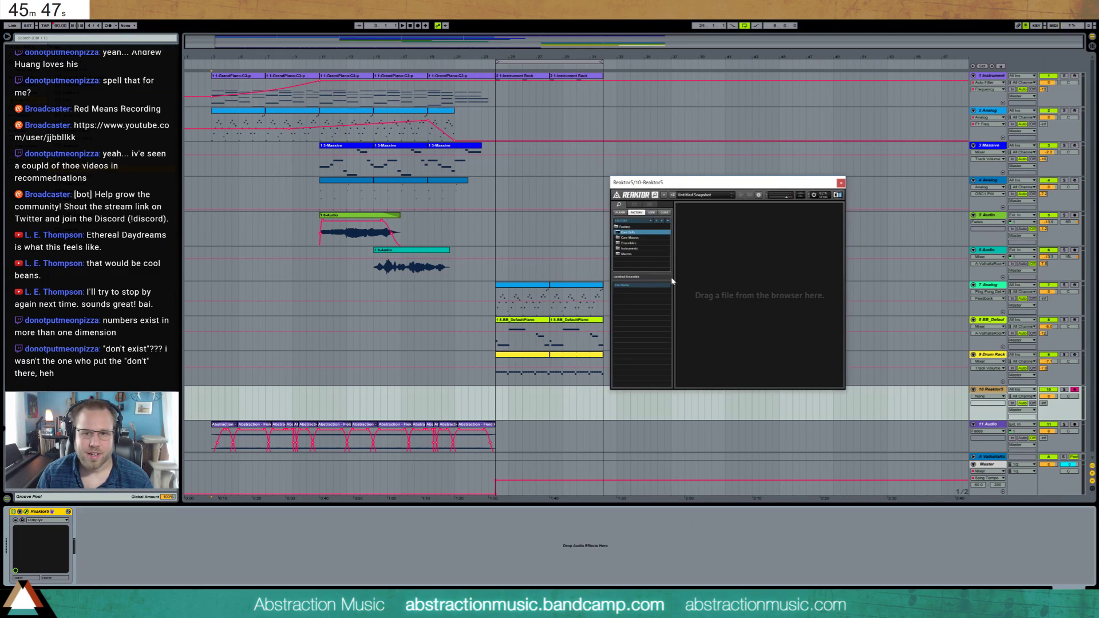
{"action": "left_click", "coordinate": [628, 243]}
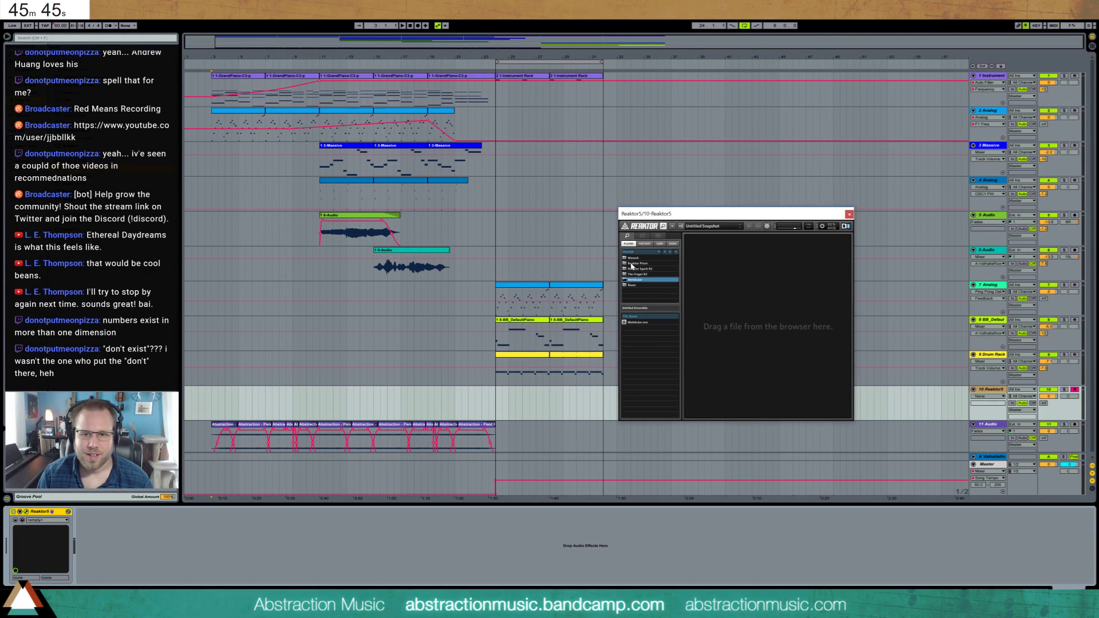
{"action": "double_click", "coordinate": [633, 258]}
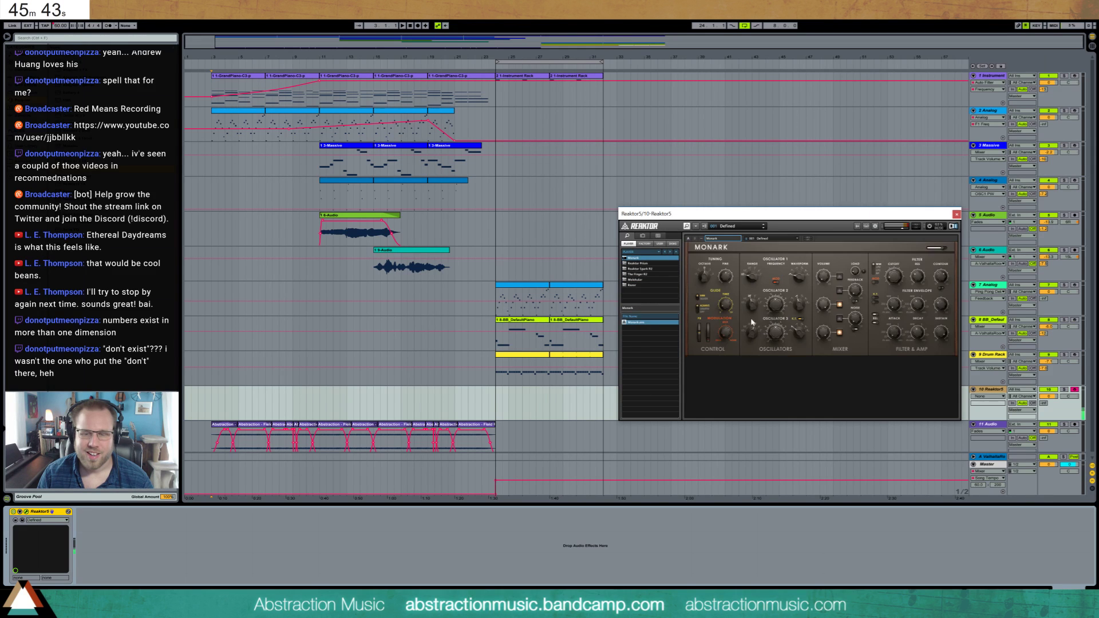
- Audition Monark's bass presets Dutch Sub, Hollow and Supportive
{"action": "left_click", "coordinate": [767, 226]}
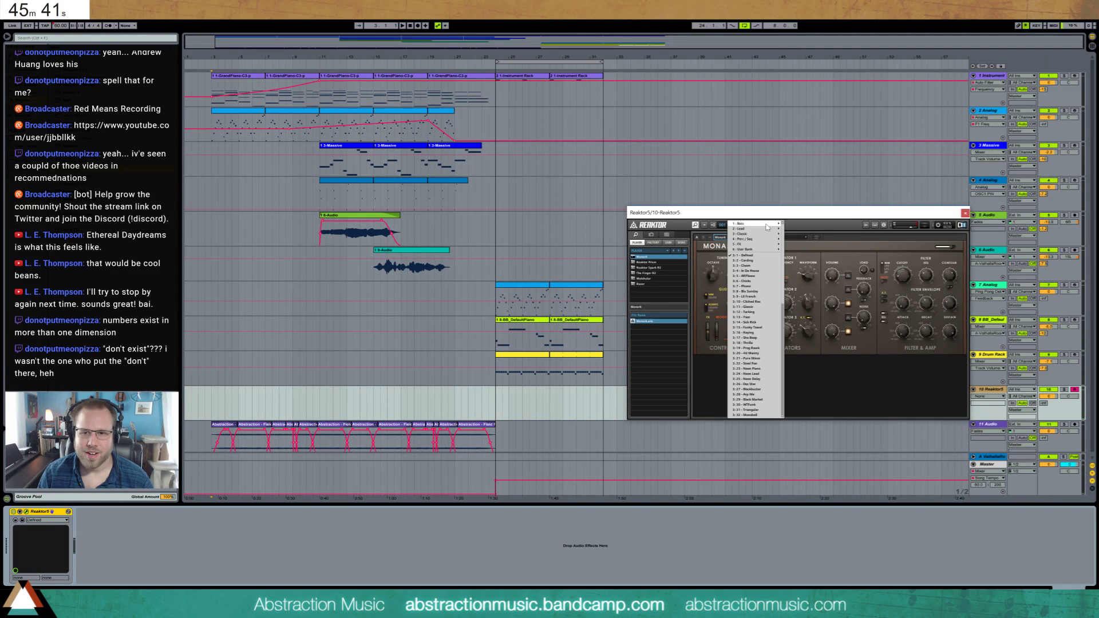
{"action": "mouse_move", "coordinate": [767, 227]}
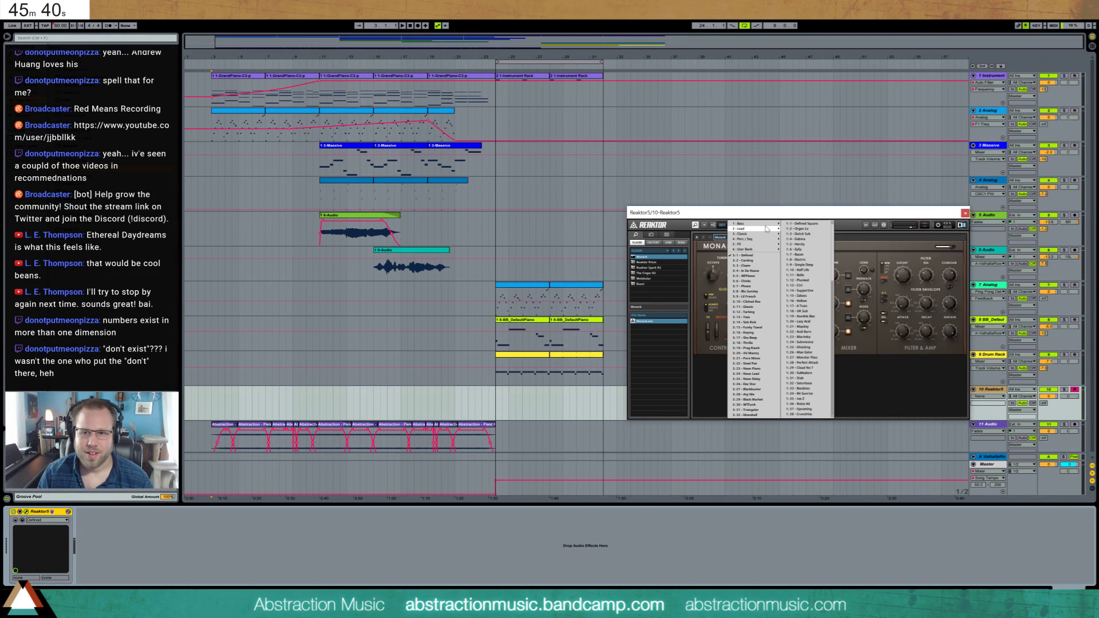
{"action": "left_click", "coordinate": [820, 235]}
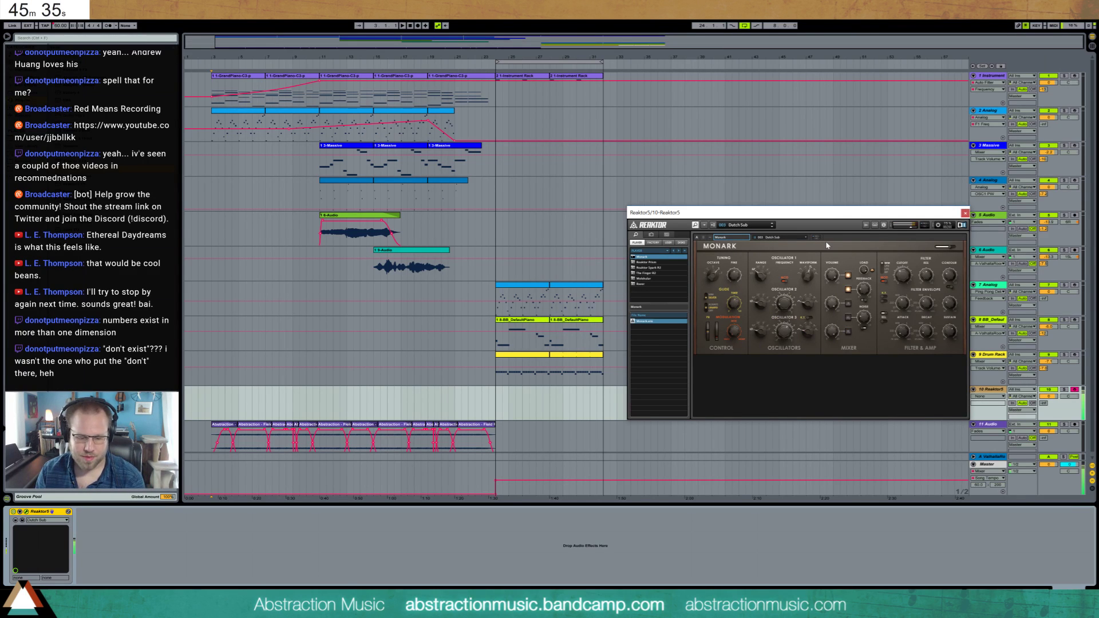
{"action": "left_click", "coordinate": [762, 226]}
{"action": "mouse_move", "coordinate": [762, 229]}
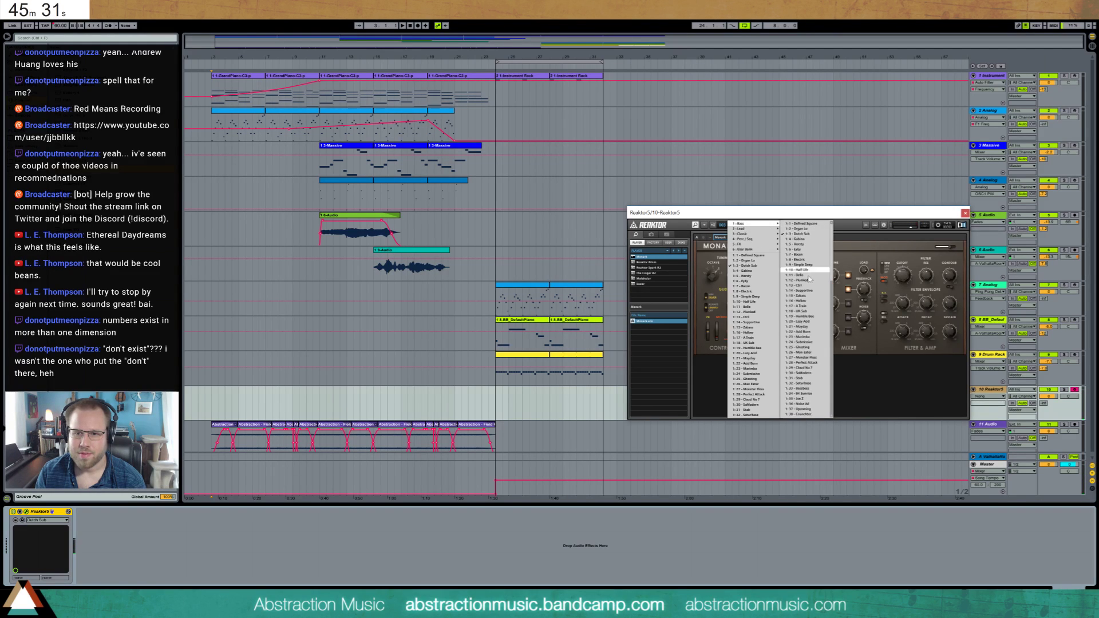
{"action": "left_click", "coordinate": [808, 304]}
{"action": "left_click", "coordinate": [750, 226]}
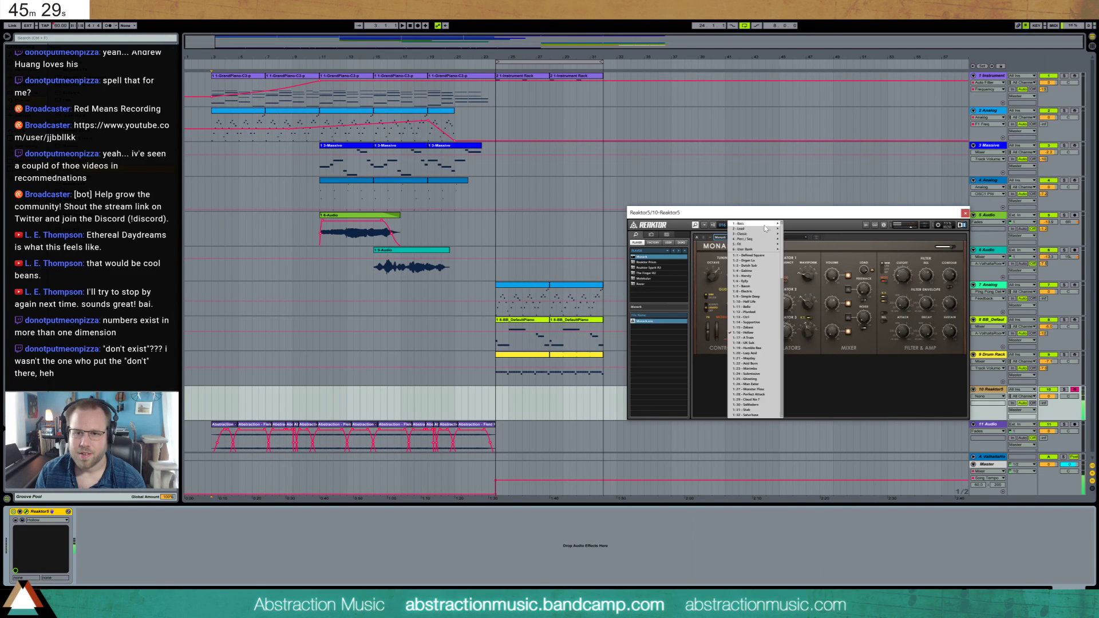
{"action": "mouse_move", "coordinate": [767, 225]}
{"action": "left_click", "coordinate": [801, 290]}
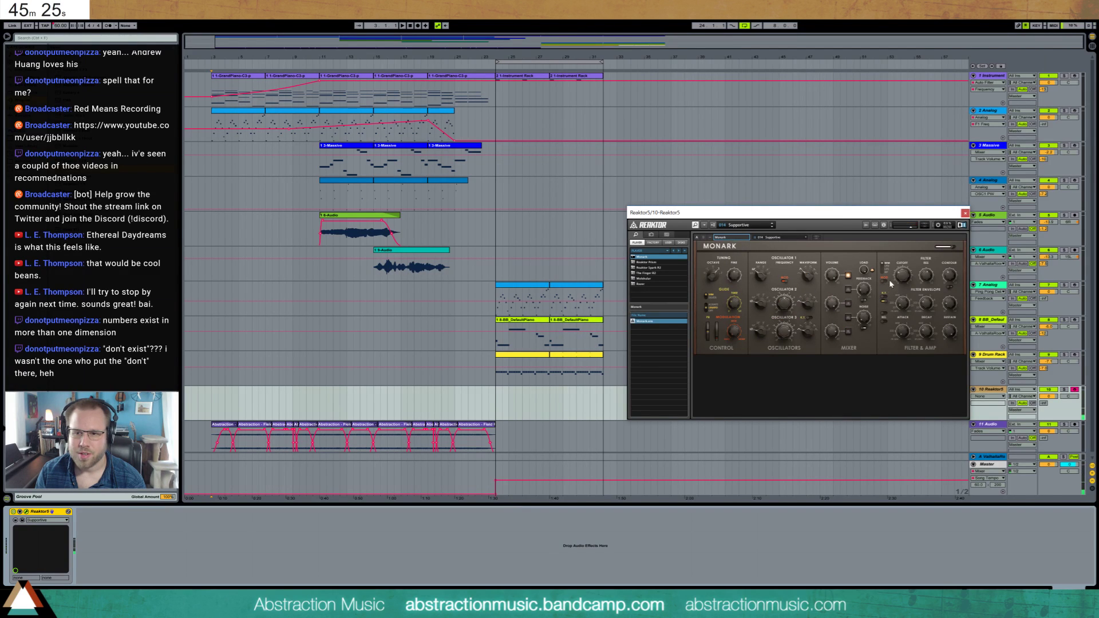
- Adjust the filter cutoff of the Supportive preset, then audition it against the section from bar 24 and close the instrument window
{"action": "left_click_drag", "start_coordinate": [890, 284], "coordinate": [904, 290]}
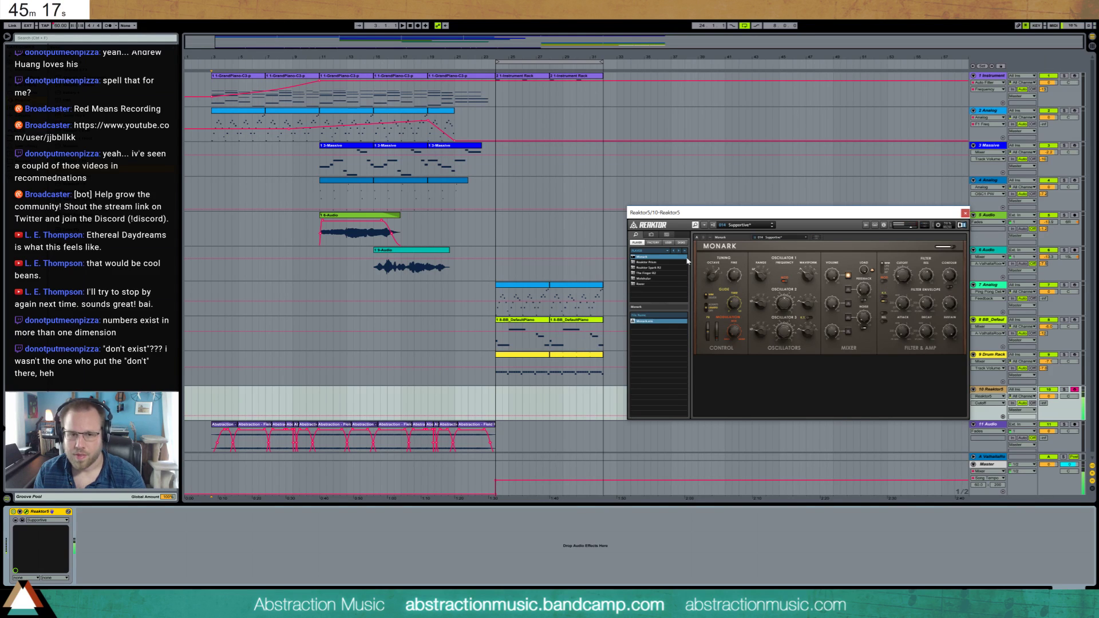
{"action": "key", "text": "space"}
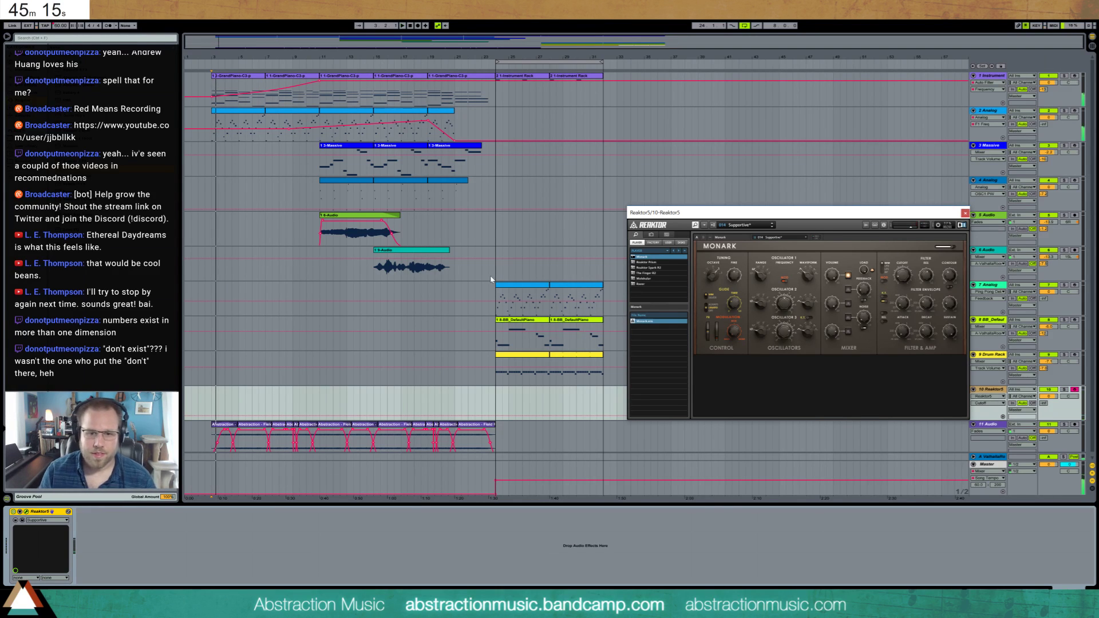
{"action": "left_click", "coordinate": [497, 402]}
{"action": "key", "text": "space"}
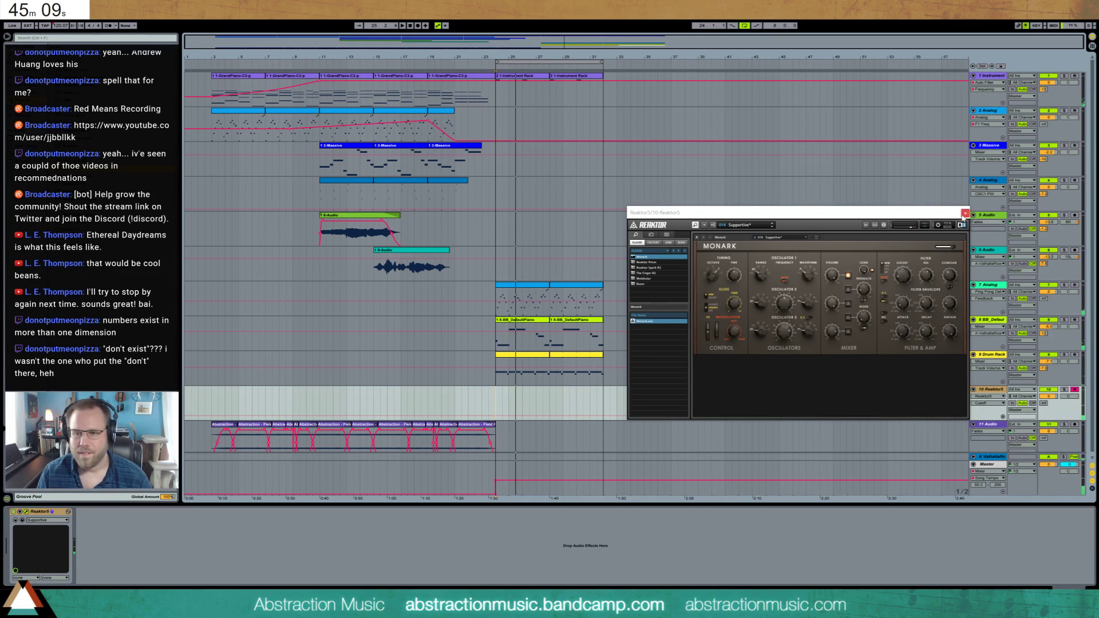
{"action": "left_click", "coordinate": [964, 213]}
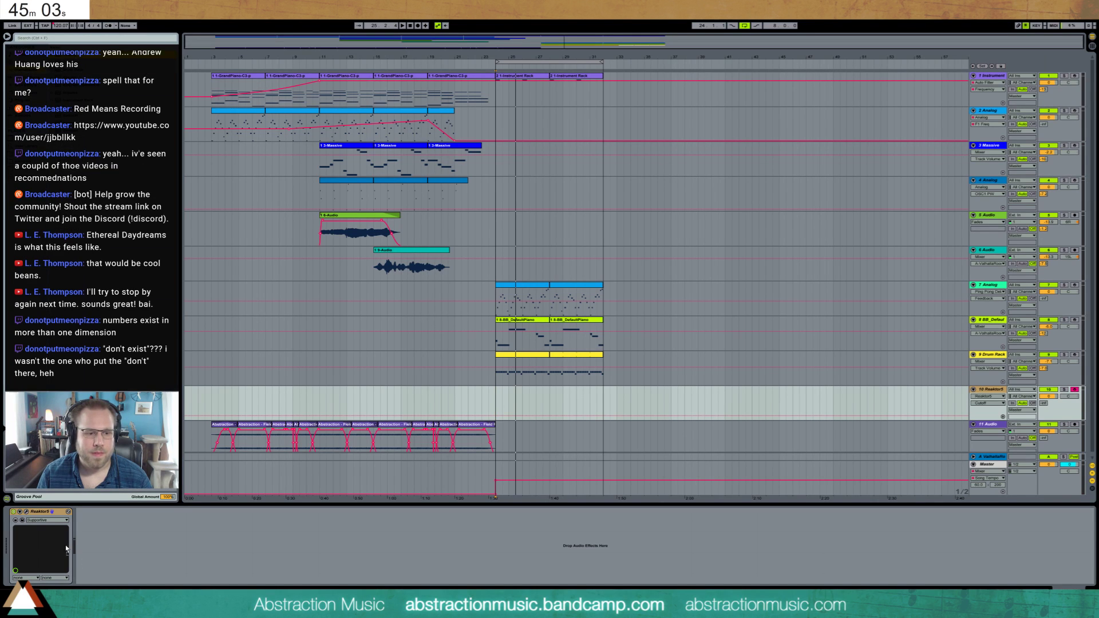
- Replace Reaktor5 on track 10 with Analog and play the section from bar 24
{"action": "left_click_drag", "start_coordinate": [92, 171], "coordinate": [510, 395]}
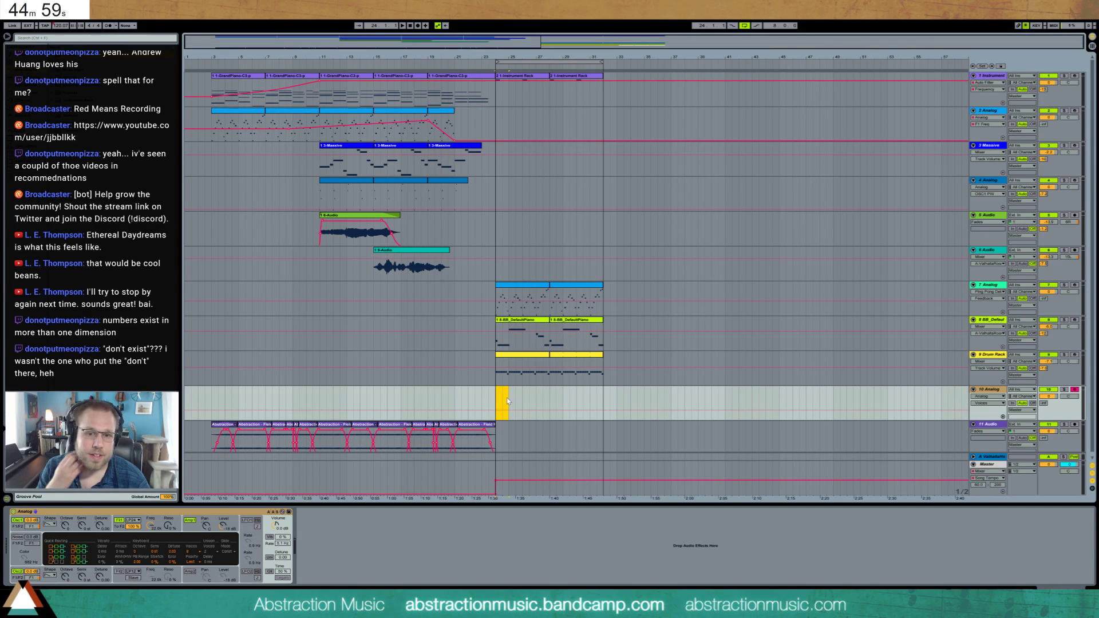
{"action": "left_click", "coordinate": [508, 399]}
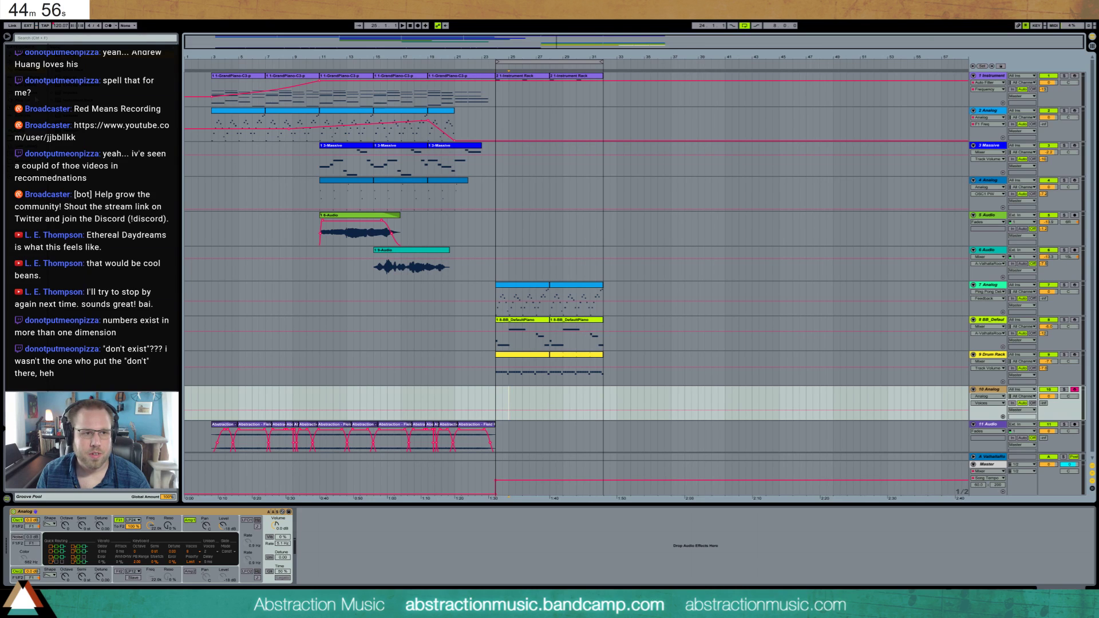
{"action": "left_click", "coordinate": [496, 400]}
{"action": "key", "text": "space"}
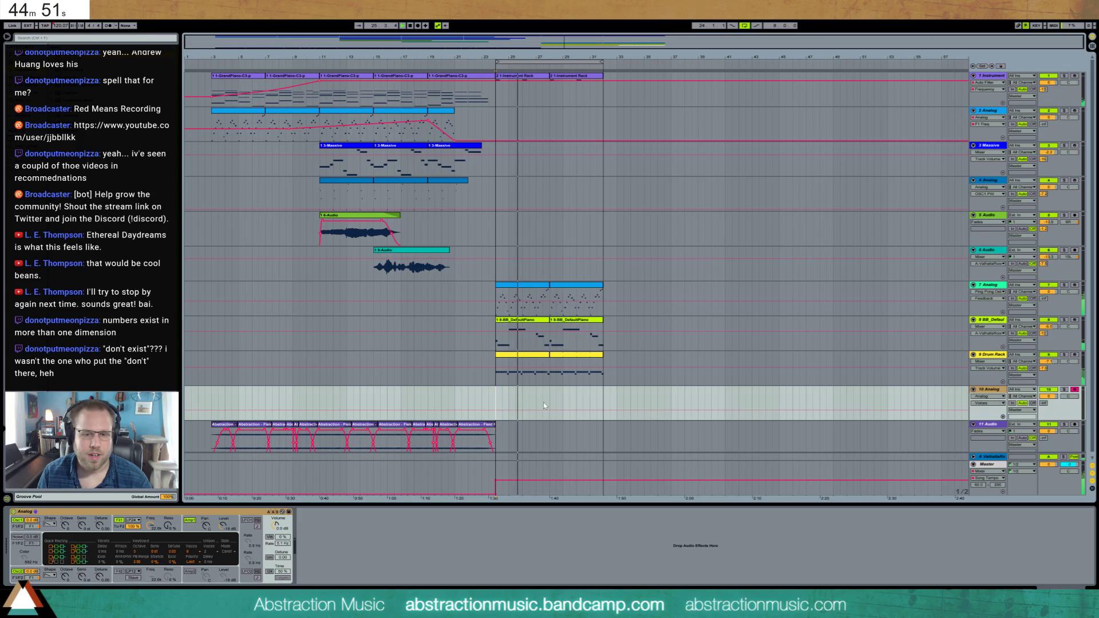
{"action": "key", "text": "space"}
- Create an empty two-bar MIDI clip at bar 24 on track 10 and replace the track's instrument with Massive
{"action": "left_click_drag", "start_coordinate": [500, 398], "coordinate": [520, 400]}
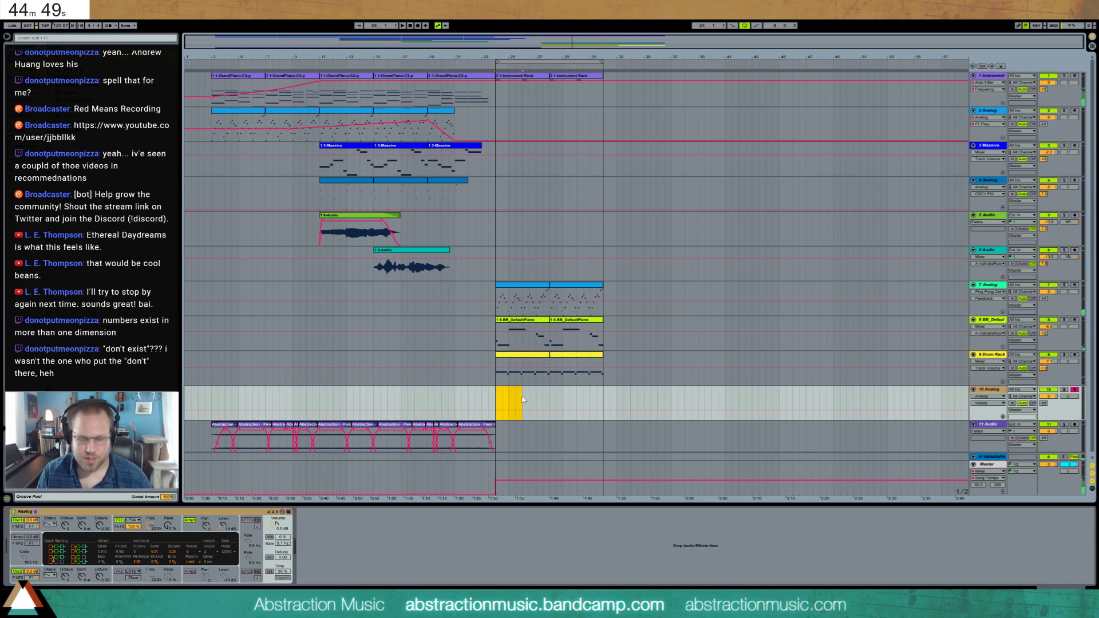
{"action": "key", "text": "ctrl+shift+m"}
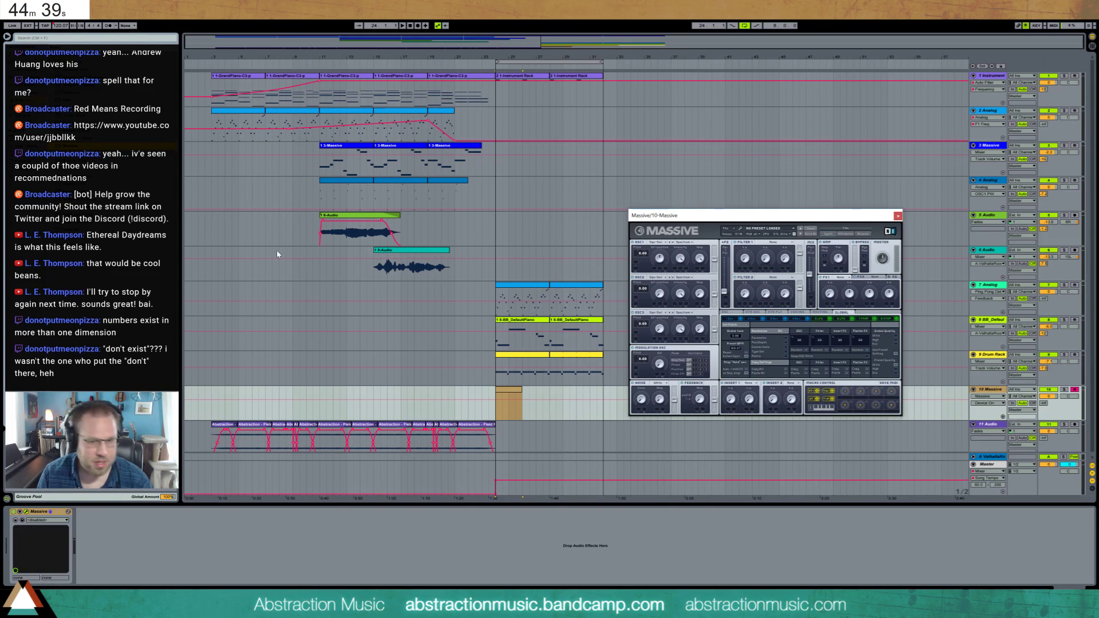
{"action": "key", "text": "shift+Tab"}
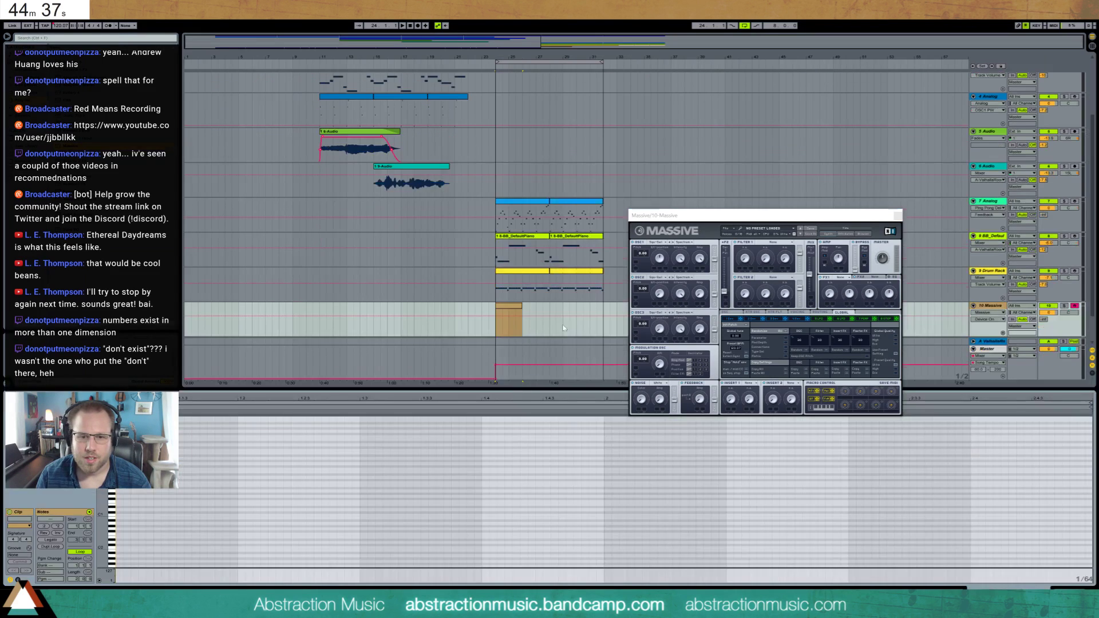
{"action": "left_click_drag", "start_coordinate": [699, 217], "coordinate": [737, 110]}
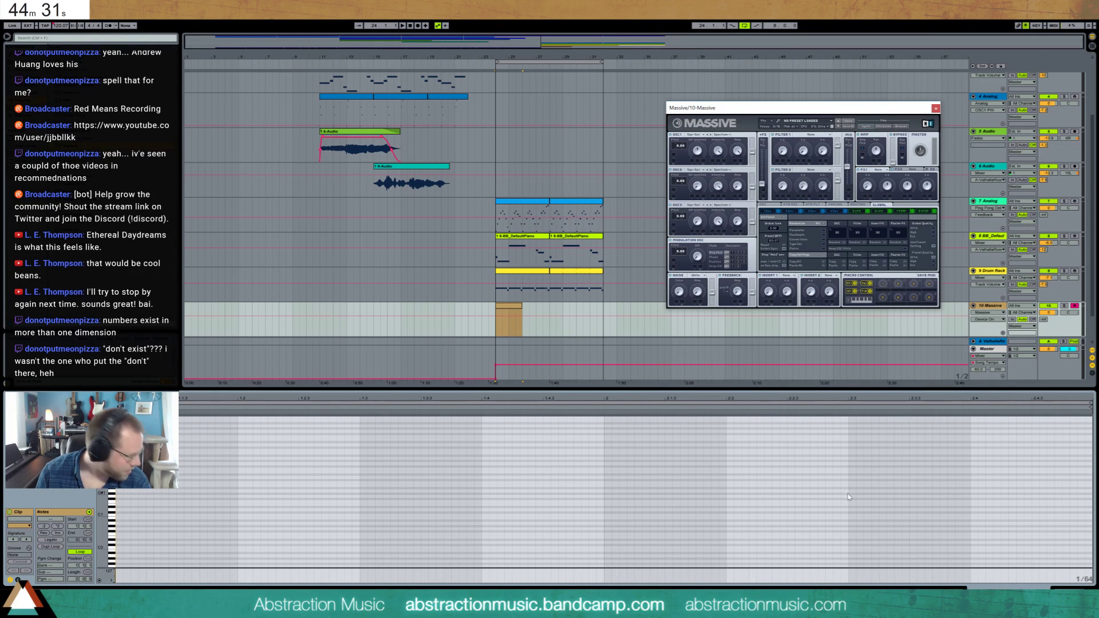
- Draw two stacked eighth-note-long notes at beat 3 of the clip's second bar
{"action": "left_click_drag", "start_coordinate": [103, 526], "coordinate": [148, 543]}
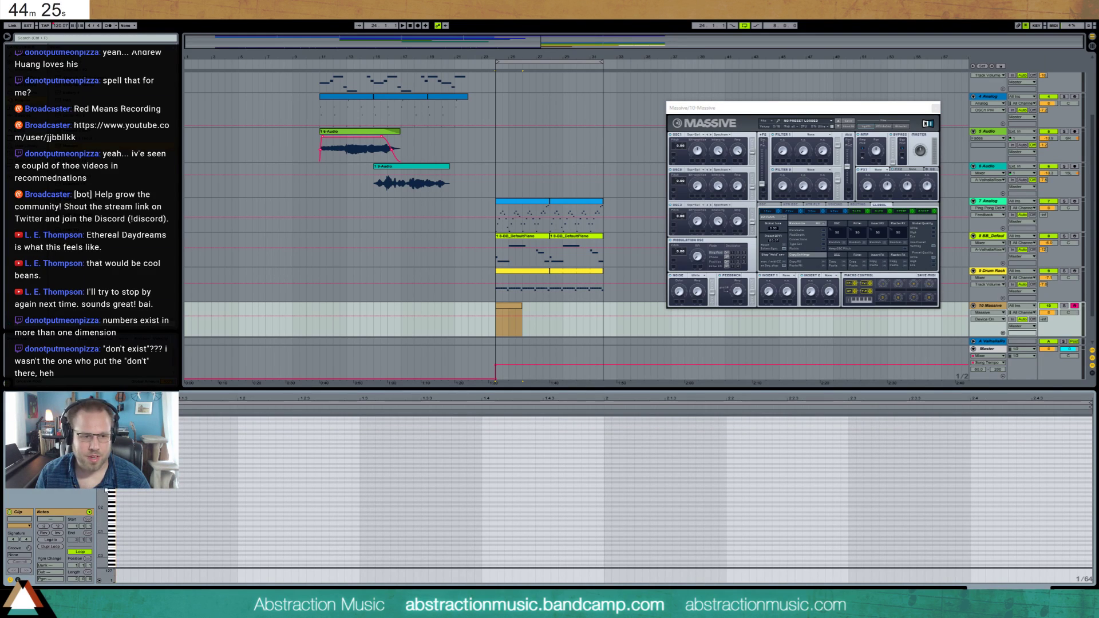
{"action": "left_click_drag", "start_coordinate": [106, 490], "coordinate": [138, 491]}
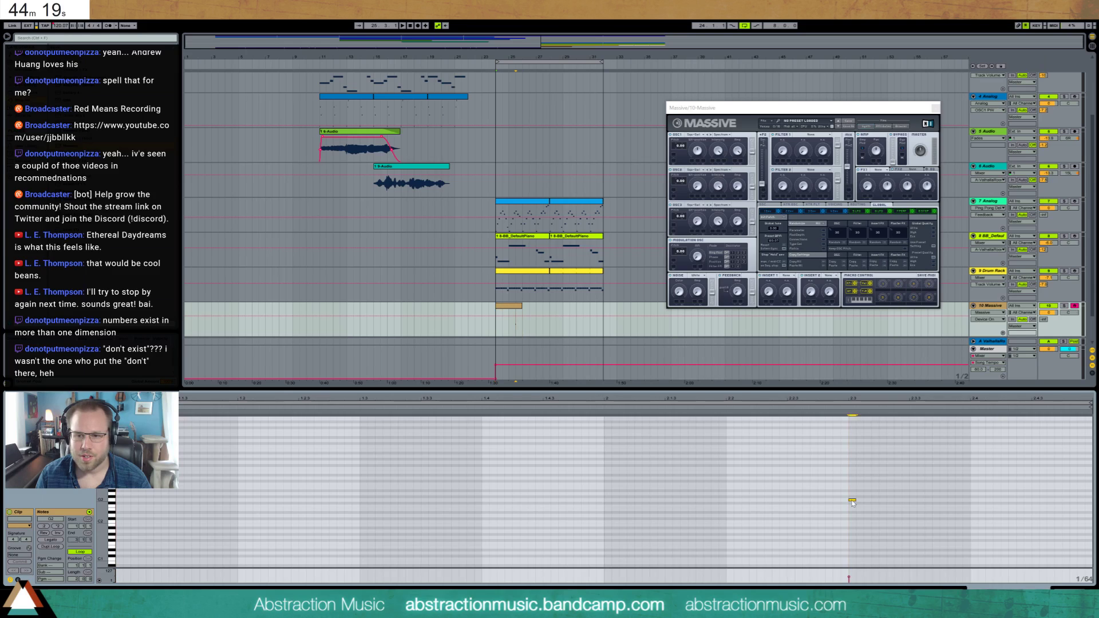
{"action": "left_click_drag", "start_coordinate": [850, 500], "coordinate": [910, 499]}
{"action": "left_click", "coordinate": [913, 484]}
{"action": "left_click_drag", "start_coordinate": [853, 463], "coordinate": [909, 463]}
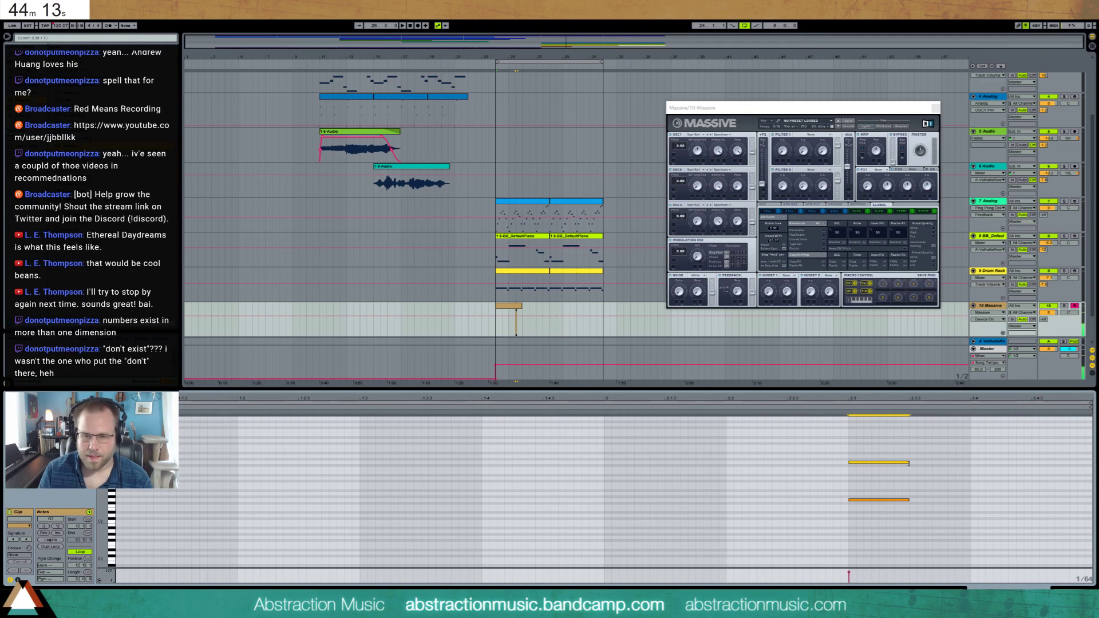
- Load a reverb into Massive's first master effect slot and adjust its dry/wet amount
{"action": "left_click", "coordinate": [884, 174]}
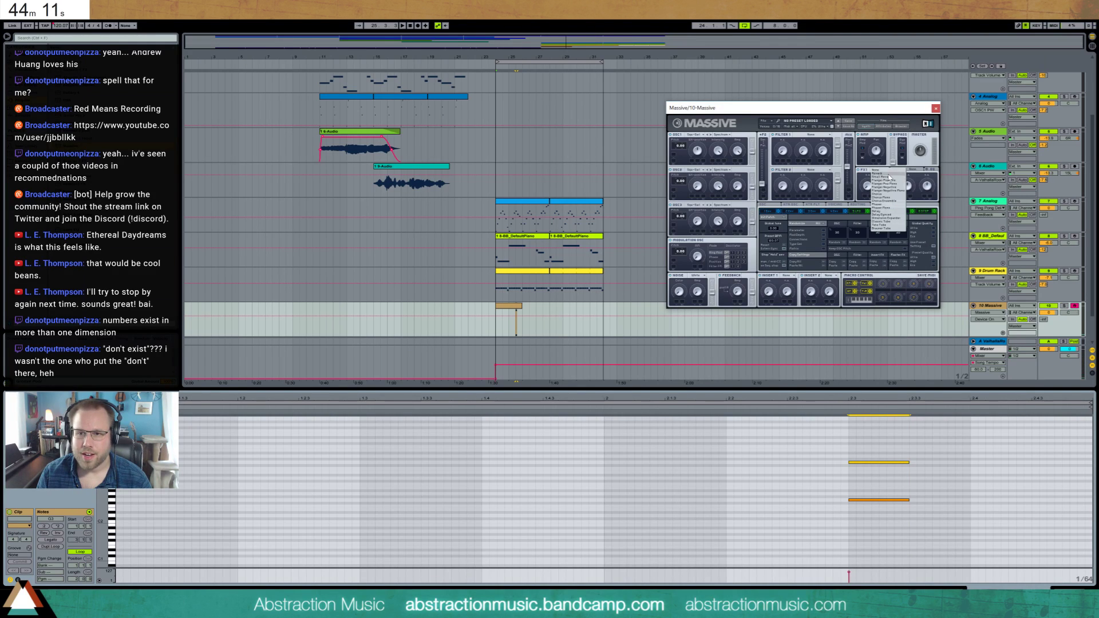
{"action": "left_click", "coordinate": [886, 179]}
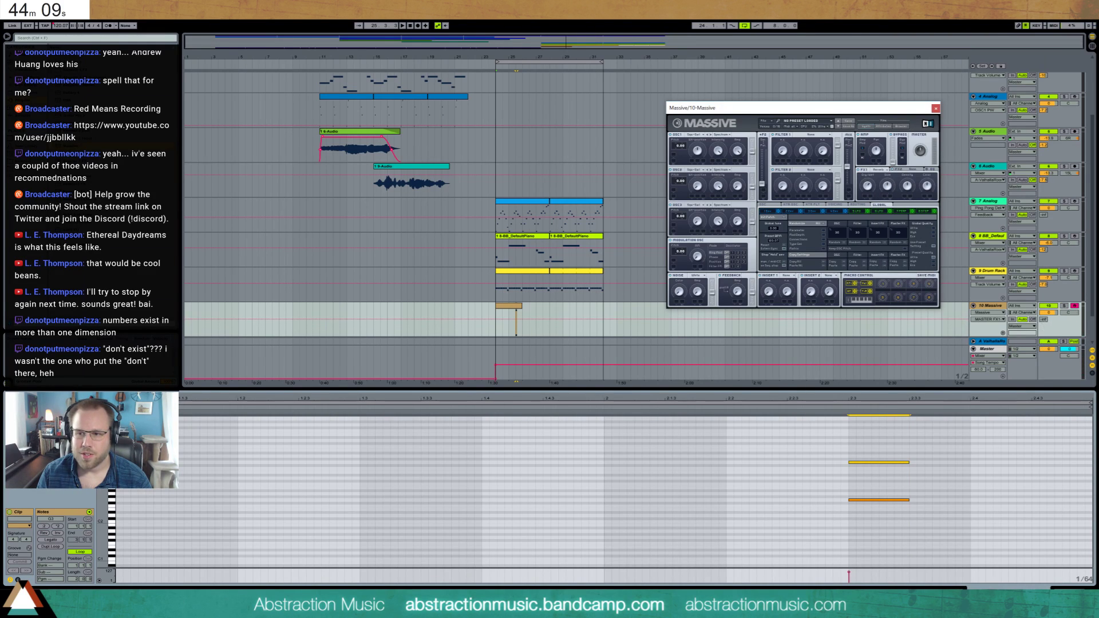
{"action": "left_click", "coordinate": [871, 187]}
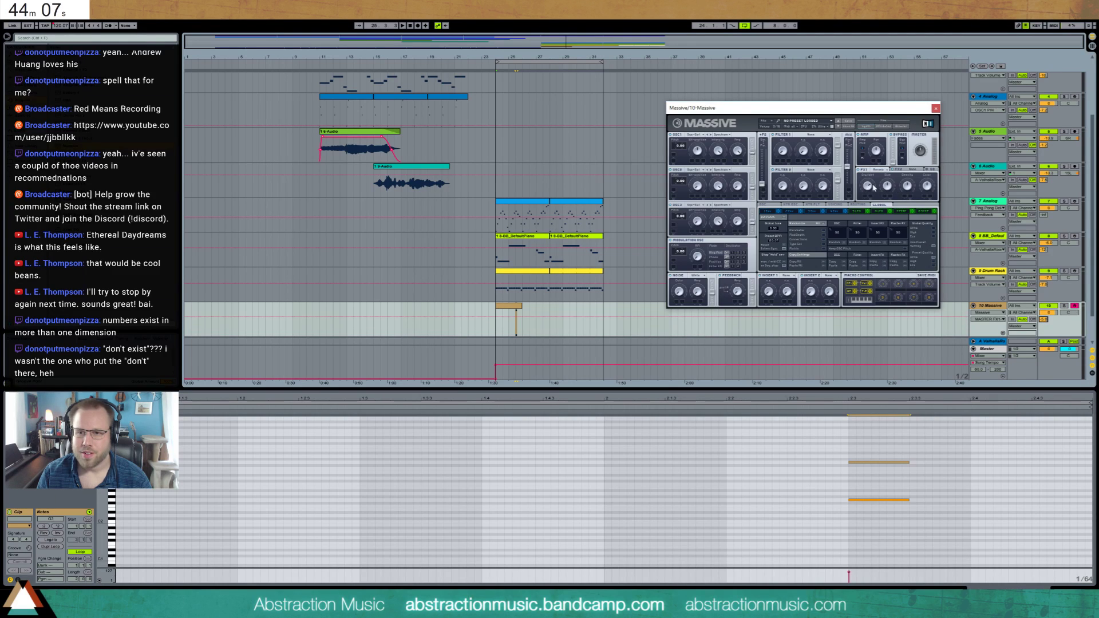
- Shape Massive's amplitude envelope with a short attack and a decay that falls away to no sustain
{"action": "left_click", "coordinate": [821, 213]}
{"action": "left_click_drag", "start_coordinate": [795, 224], "coordinate": [787, 222]}
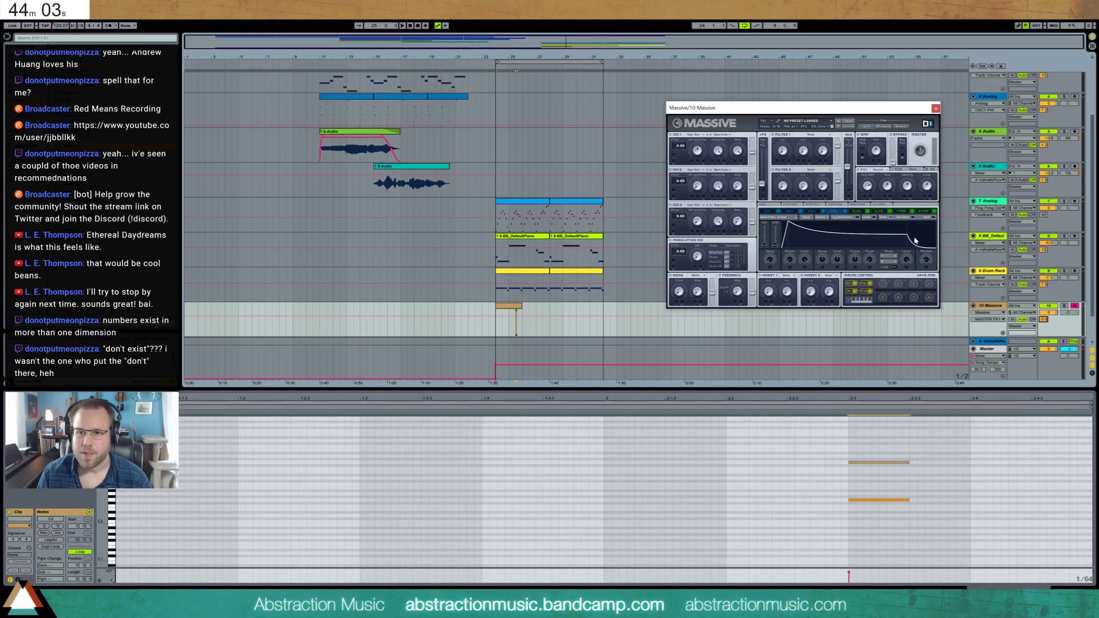
{"action": "left_click_drag", "start_coordinate": [914, 241], "coordinate": [918, 254]}
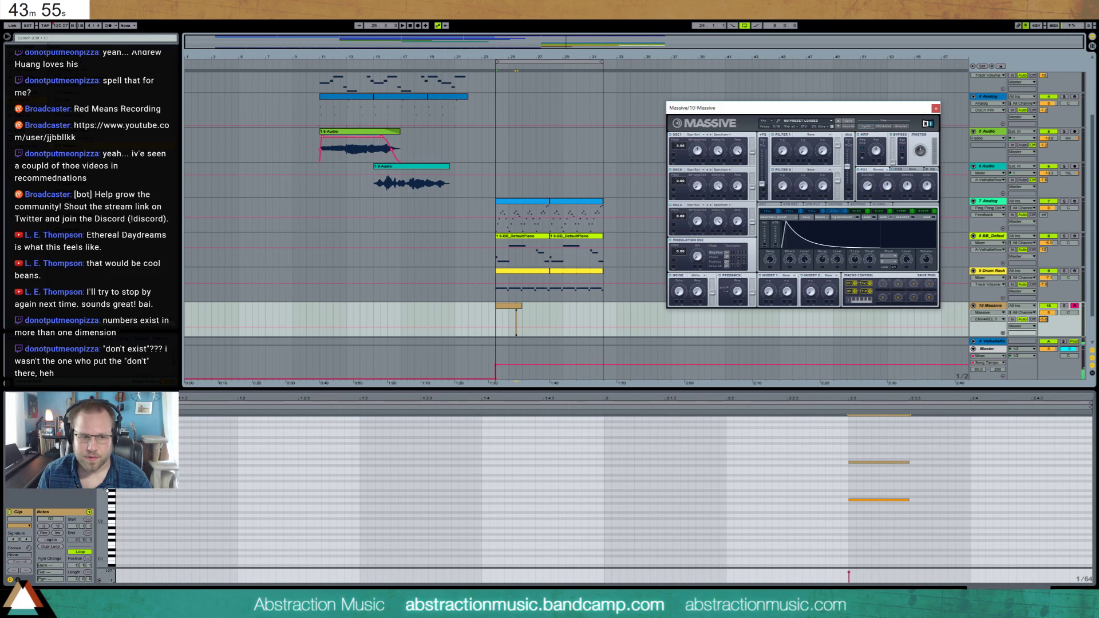
- Add a third note between the two stacked notes at beat 3 of the second bar, matching their length
{"action": "left_click_drag", "start_coordinate": [106, 490], "coordinate": [140, 489]}
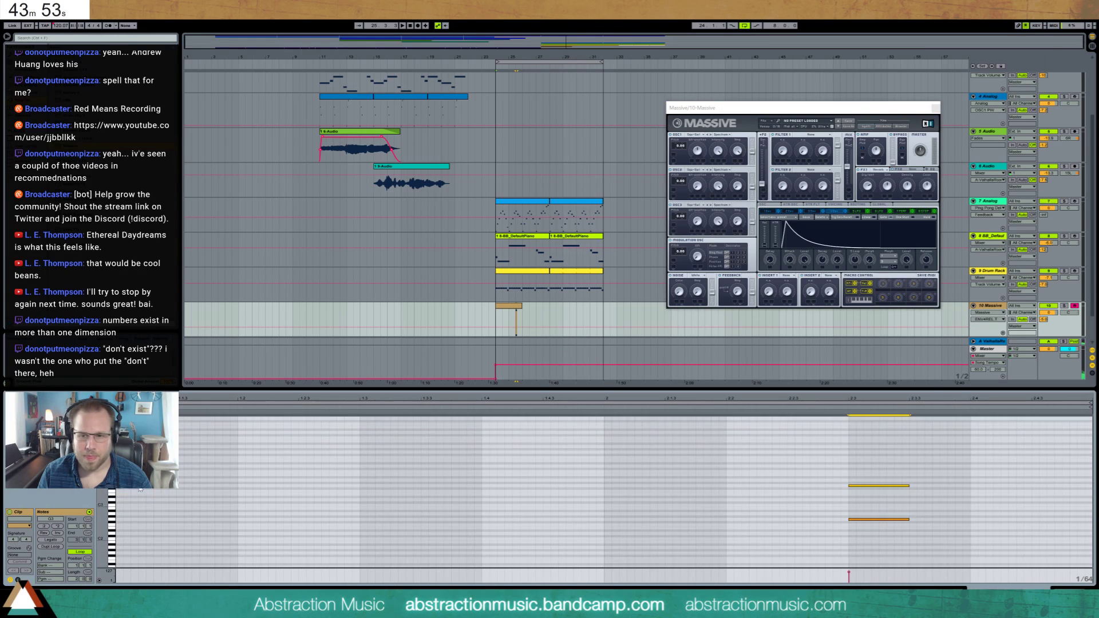
{"action": "double_click", "coordinate": [853, 500]}
{"action": "left_click_drag", "start_coordinate": [863, 500], "coordinate": [909, 505]}
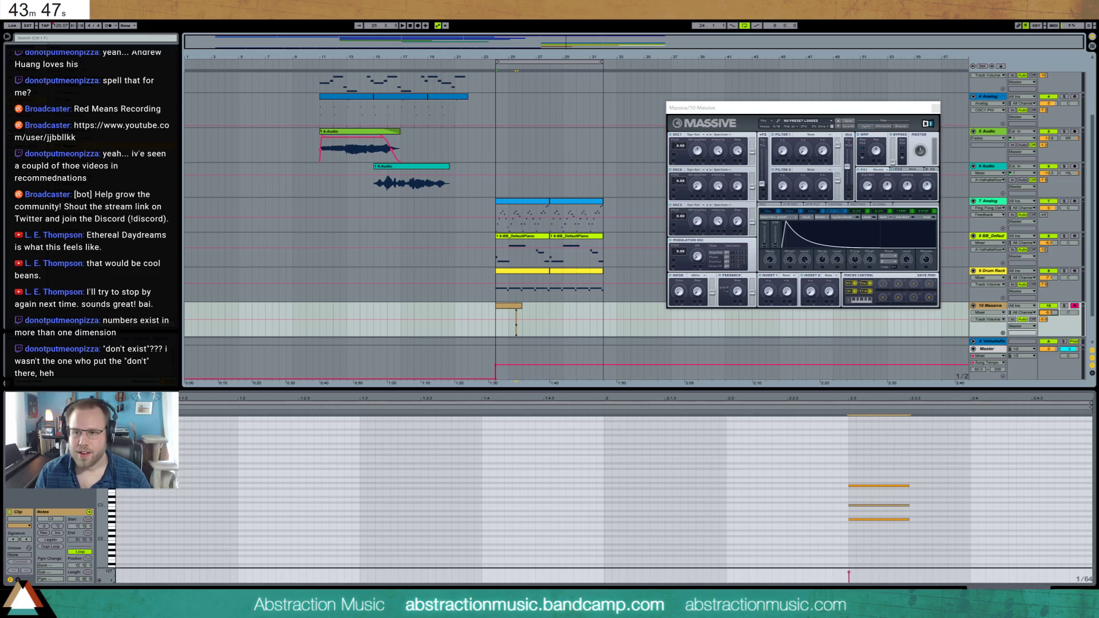
- Display the ValhallaRoom send on Massive track 10 and audition the section from bar 24
{"action": "left_click", "coordinate": [497, 315]}
{"action": "left_click", "coordinate": [989, 319]}
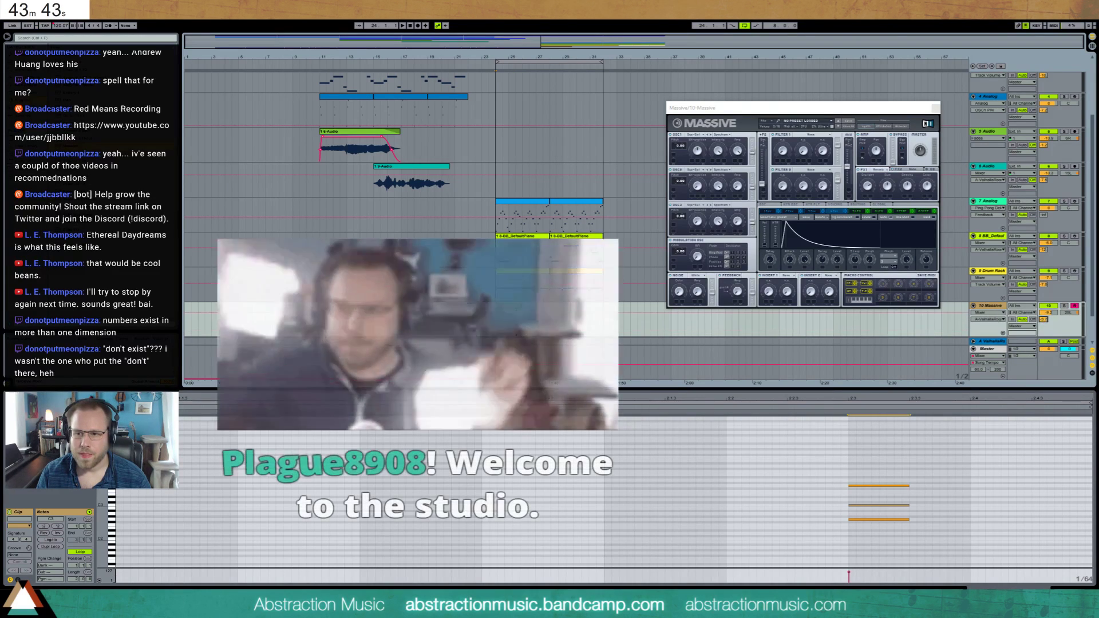
{"action": "left_click", "coordinate": [1002, 342]}
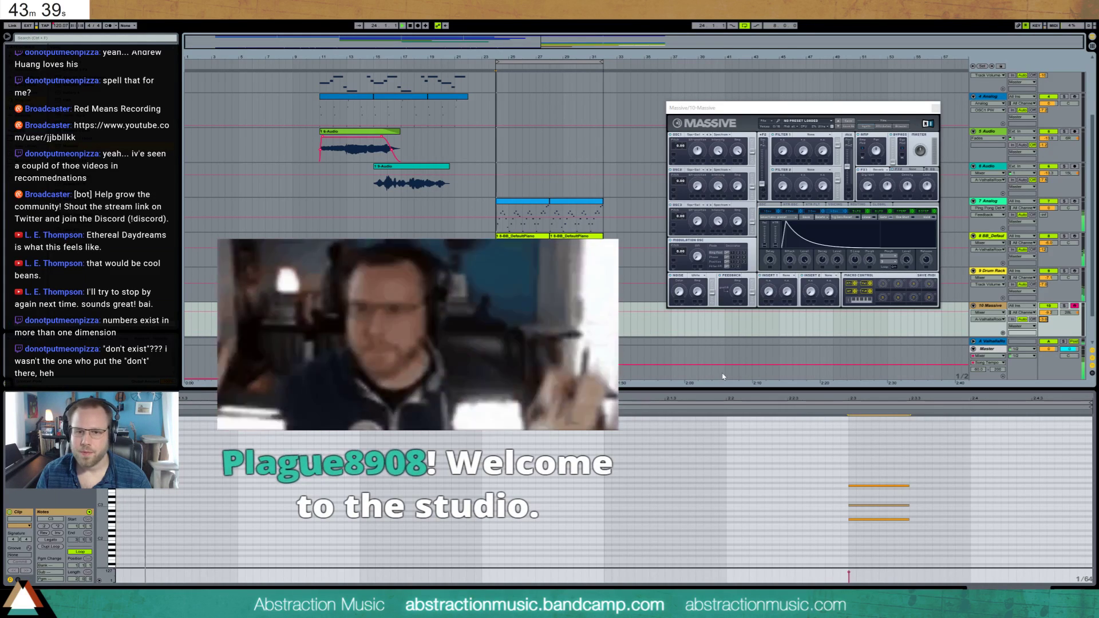
{"action": "key", "text": "space"}
{"action": "key", "text": "space"}
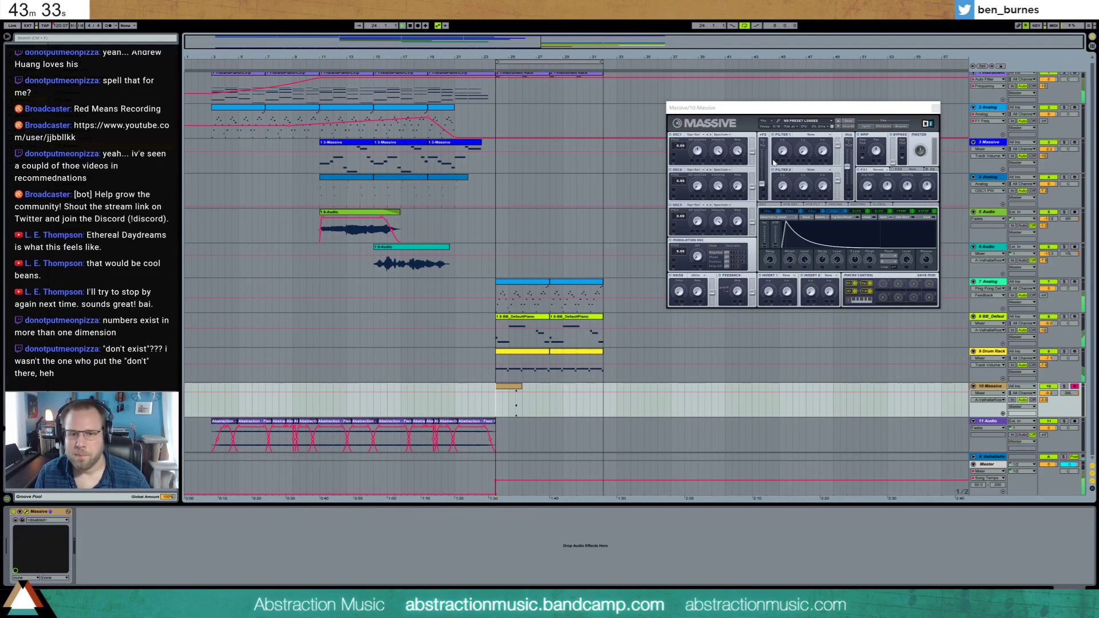
{"action": "key", "text": "space"}
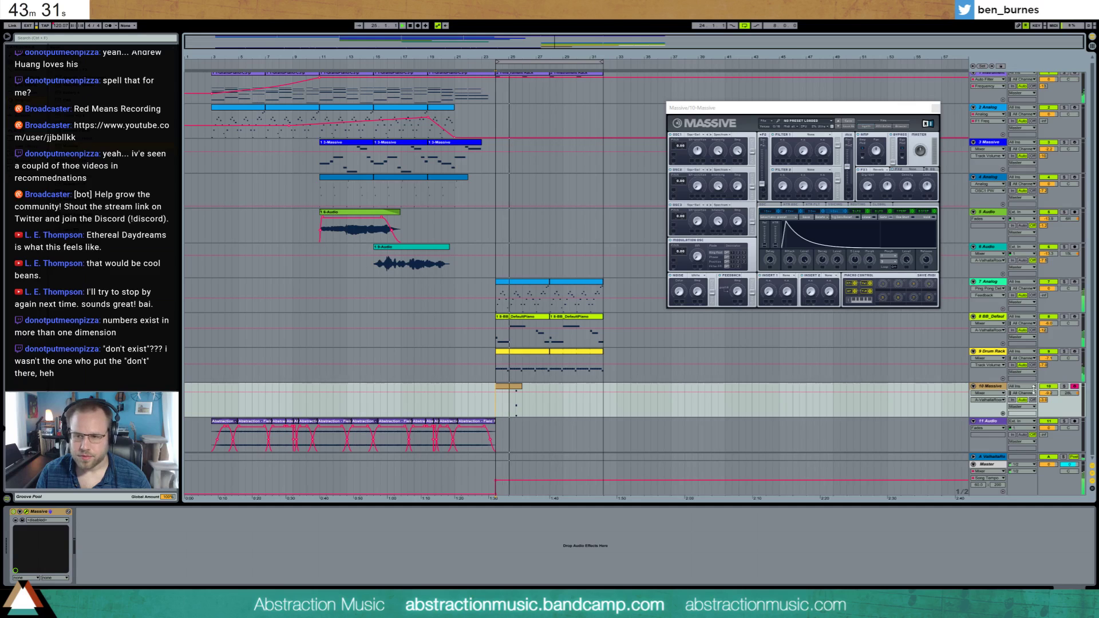
- Transpose the three chord notes in the Massive clip up one octave
{"action": "double_click", "coordinate": [515, 387]}
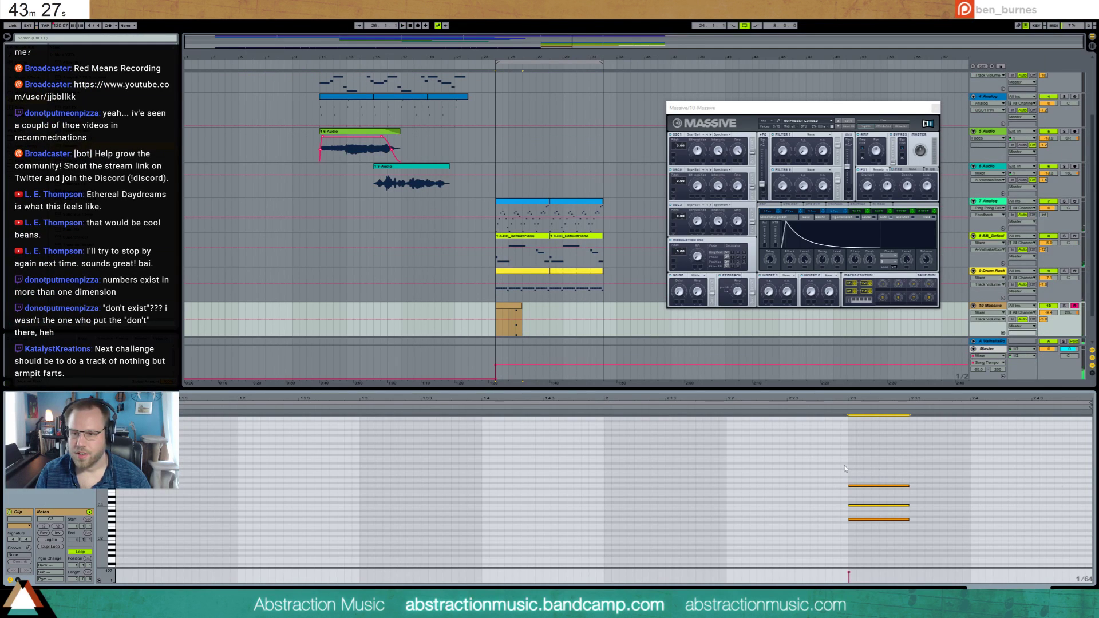
{"action": "left_click_drag", "start_coordinate": [846, 470], "coordinate": [912, 532]}
{"action": "key", "text": "shift+Up"}
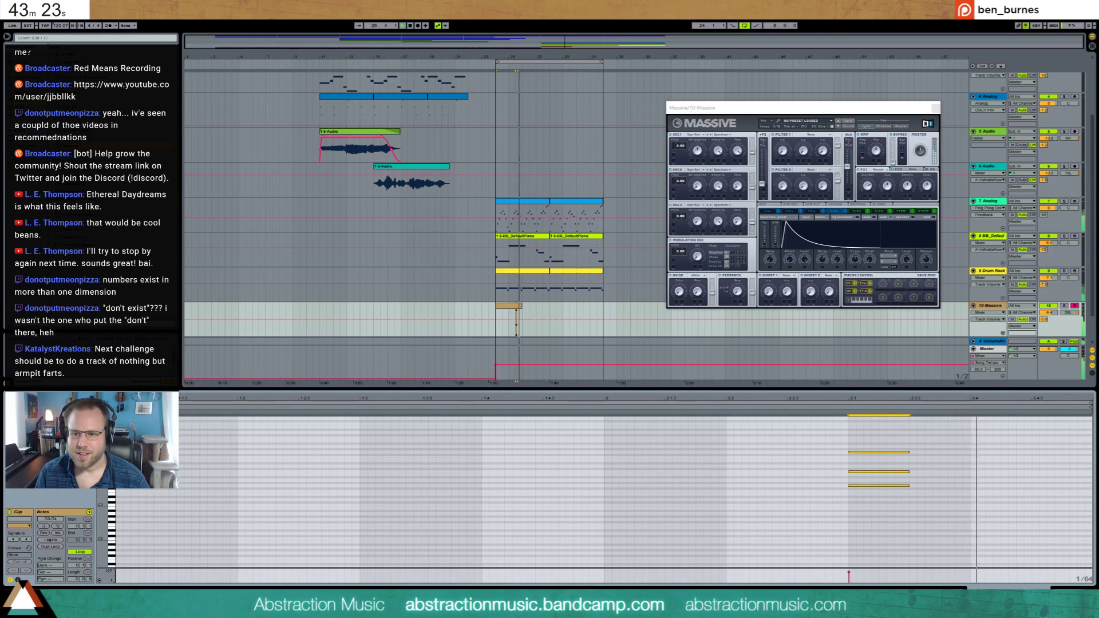
- Lengthen the attack of Massive's amplitude envelope into a slow swell and audition the section from bar 24
{"action": "left_click", "coordinate": [797, 221]}
{"action": "left_click_drag", "start_coordinate": [800, 225], "coordinate": [828, 224]}
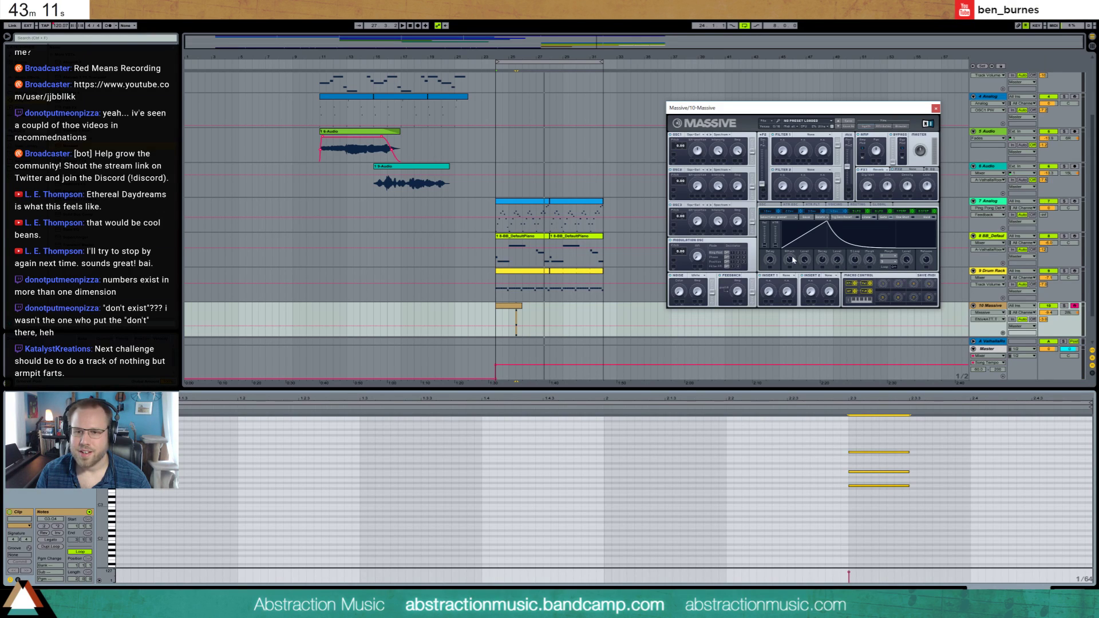
{"action": "left_click_drag", "start_coordinate": [827, 222], "coordinate": [814, 260]}
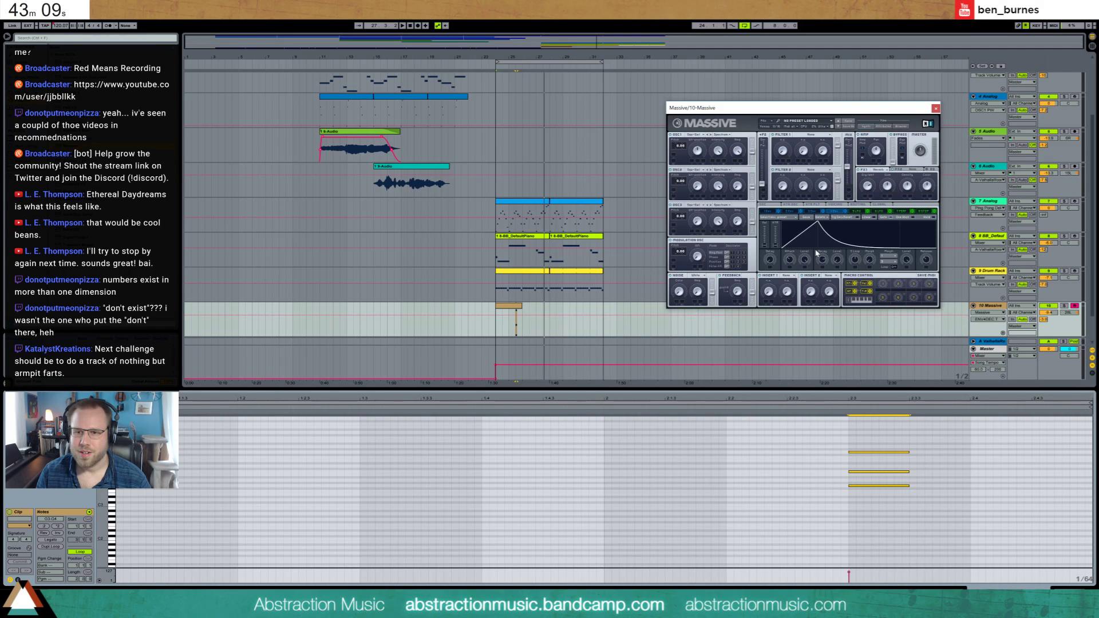
{"action": "key", "text": "space"}
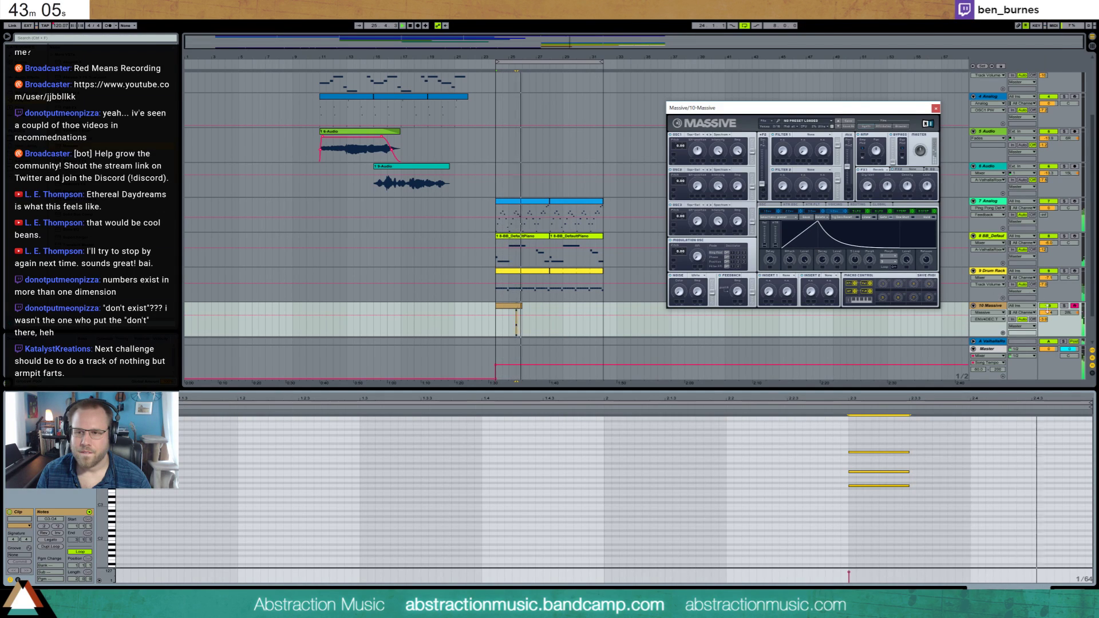
{"action": "left_click", "coordinate": [830, 375]}
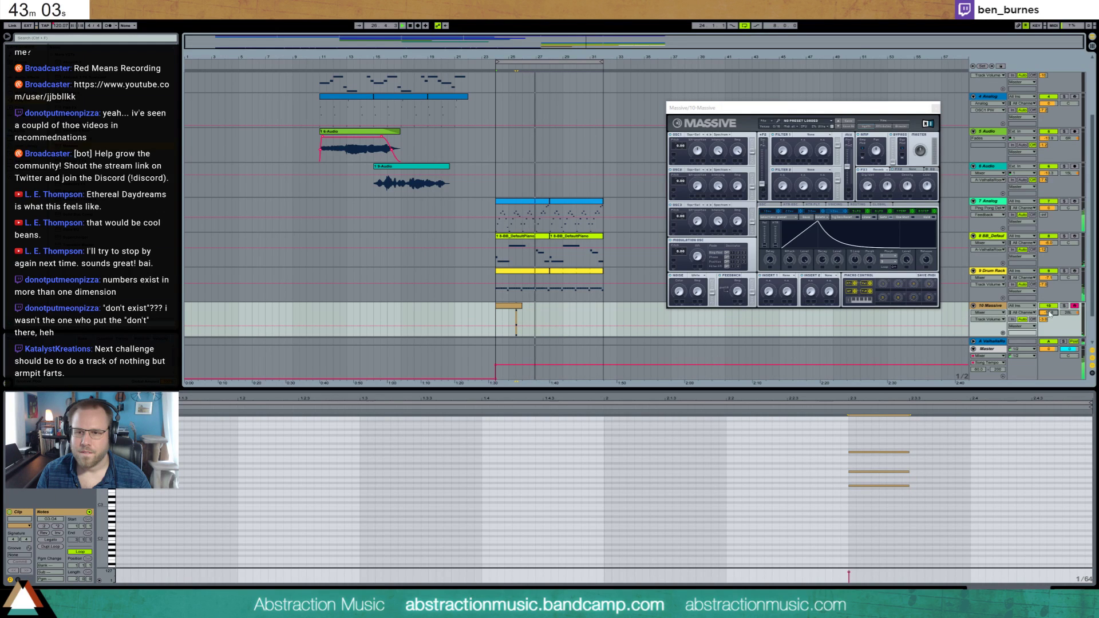
- Duplicate the two-bar Massive clip to bar 28 and close the Massive window
{"action": "left_click", "coordinate": [513, 307]}
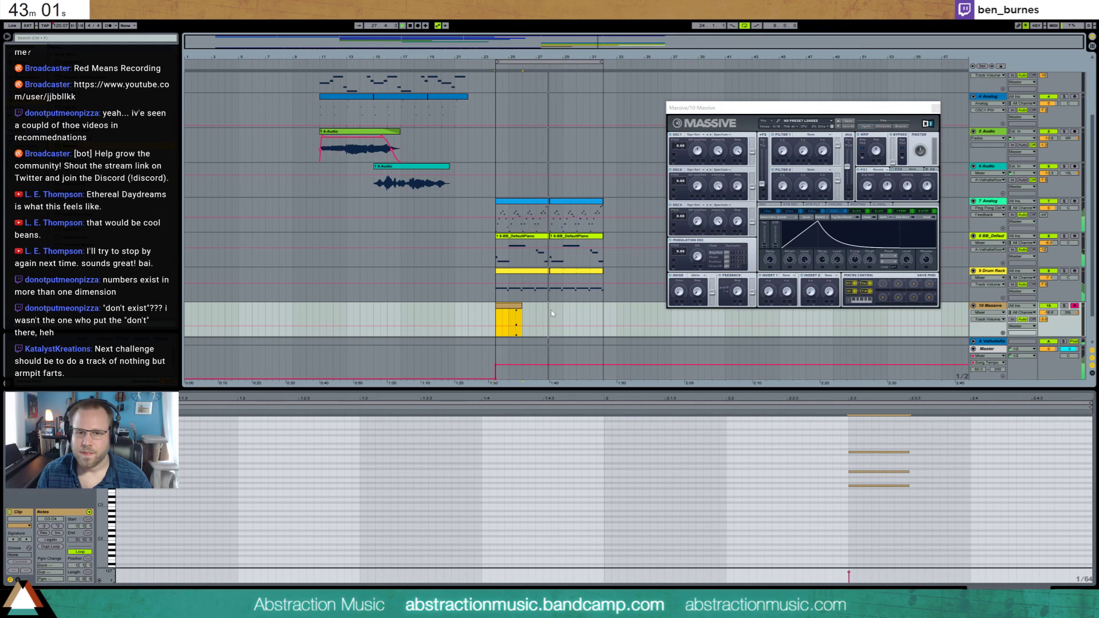
{"action": "key", "text": "ctrl+d"}
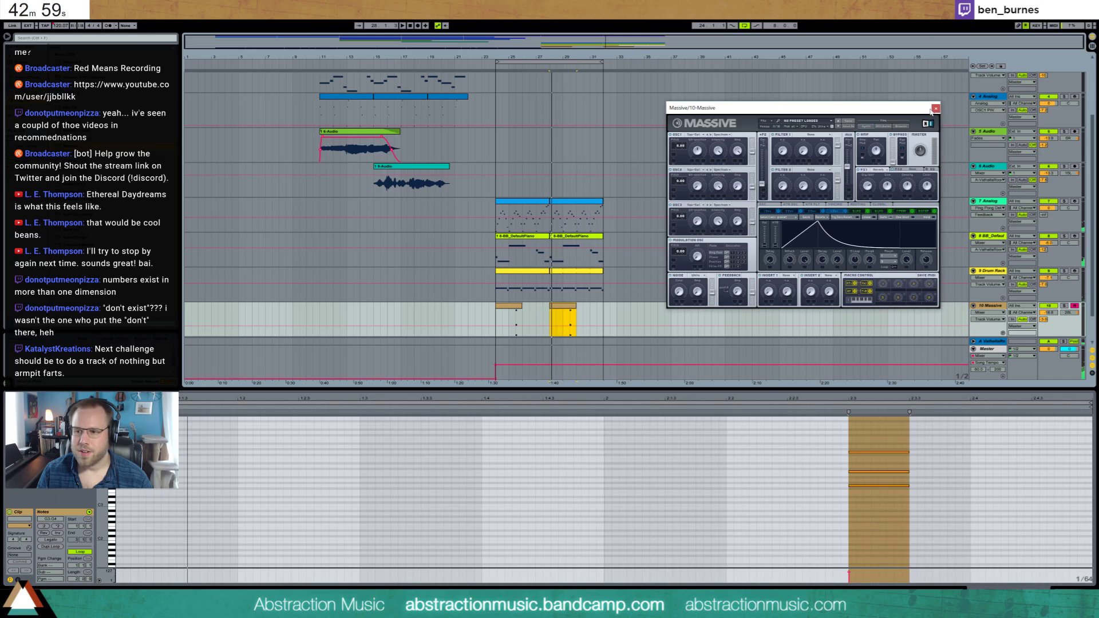
{"action": "left_click", "coordinate": [934, 109]}
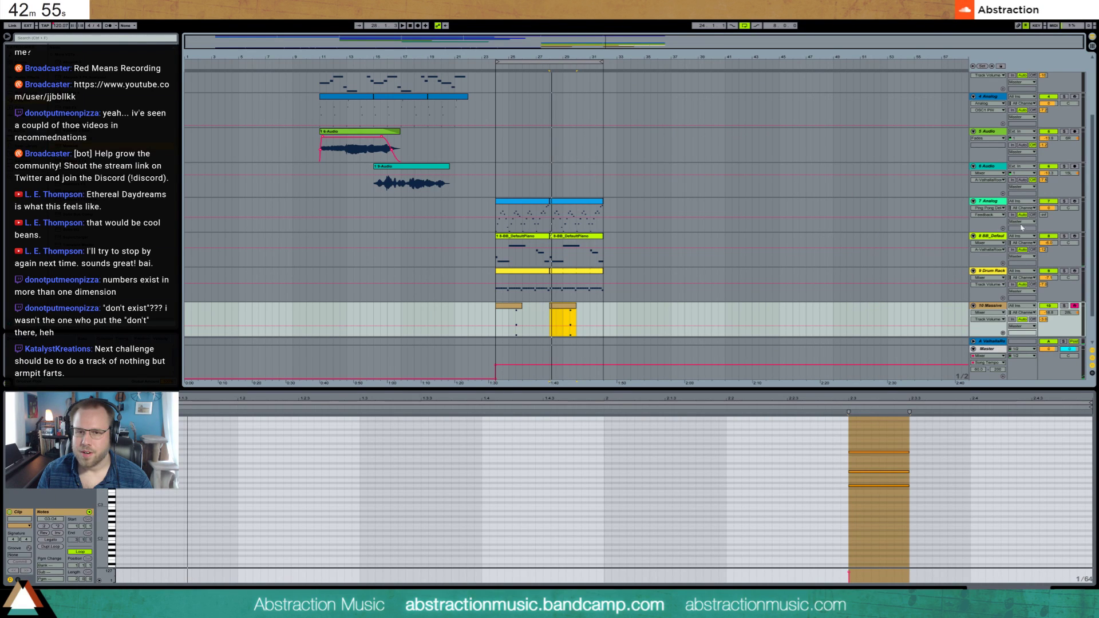
- Arm the piano on track 8 and adjust its track volume
{"action": "left_click", "coordinate": [1074, 236]}
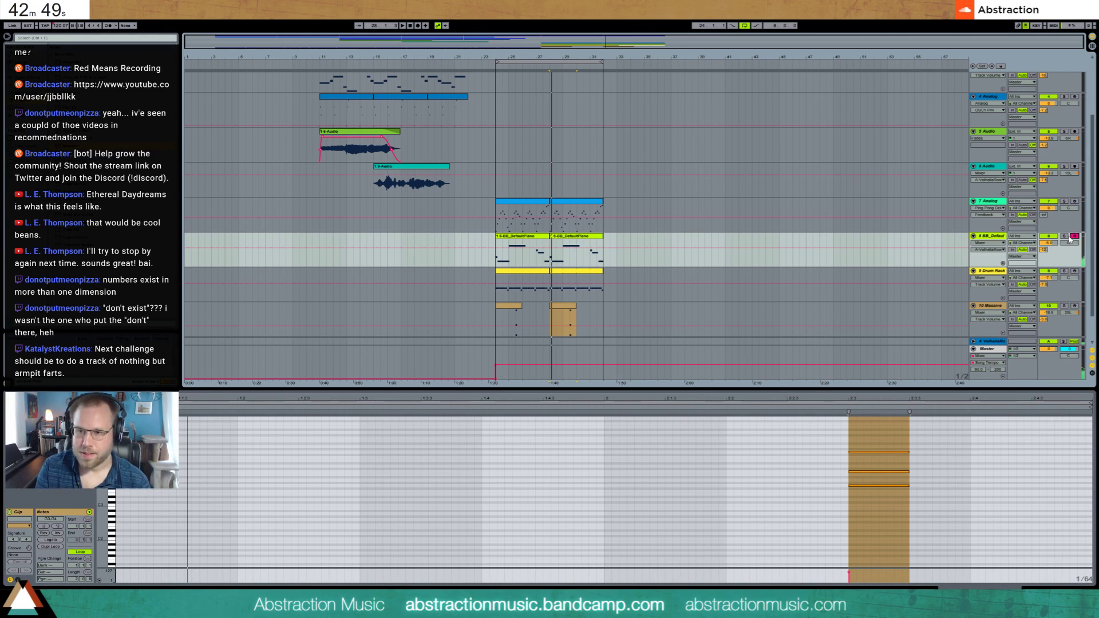
{"action": "key", "text": "Delete"}
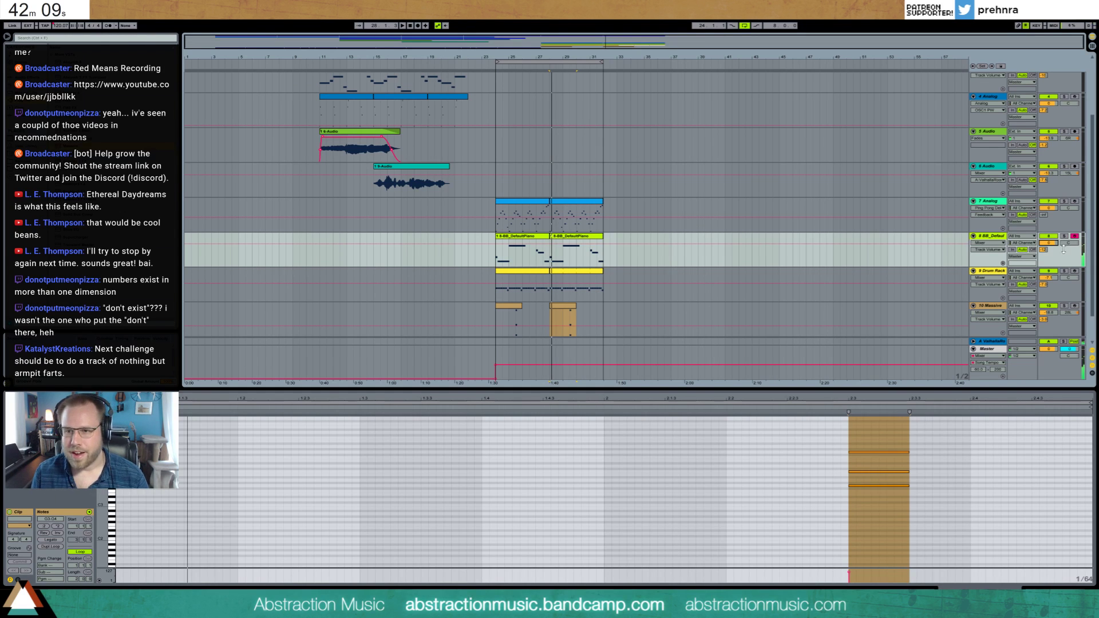
{"action": "left_click", "coordinate": [1056, 246]}
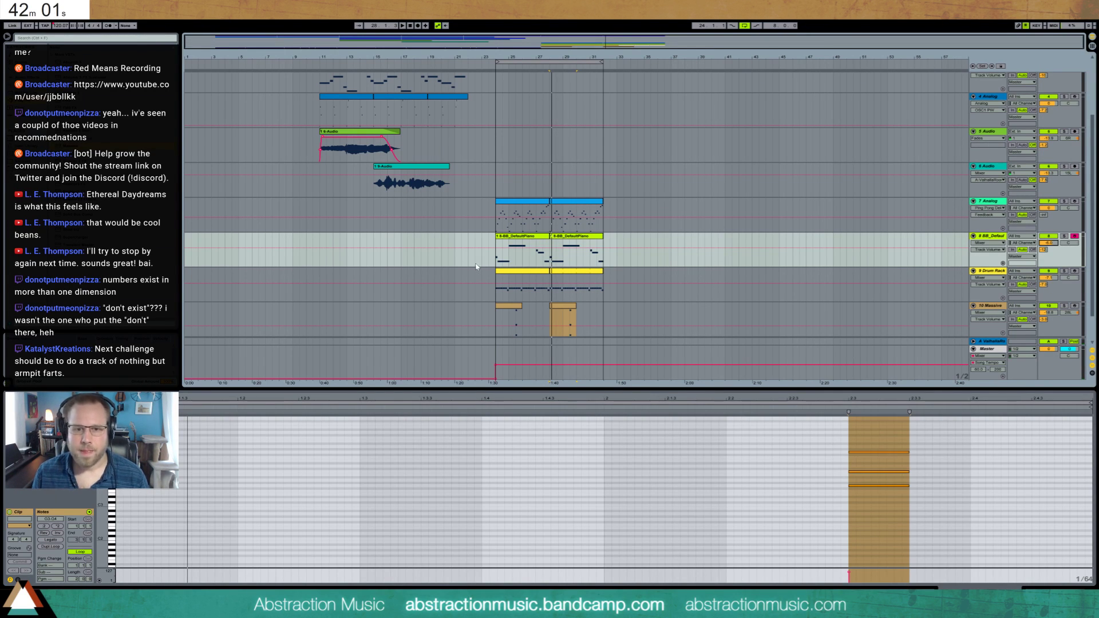
- Play the section from bar 24 to check both Massive clips against the other parts
{"action": "left_click", "coordinate": [497, 258]}
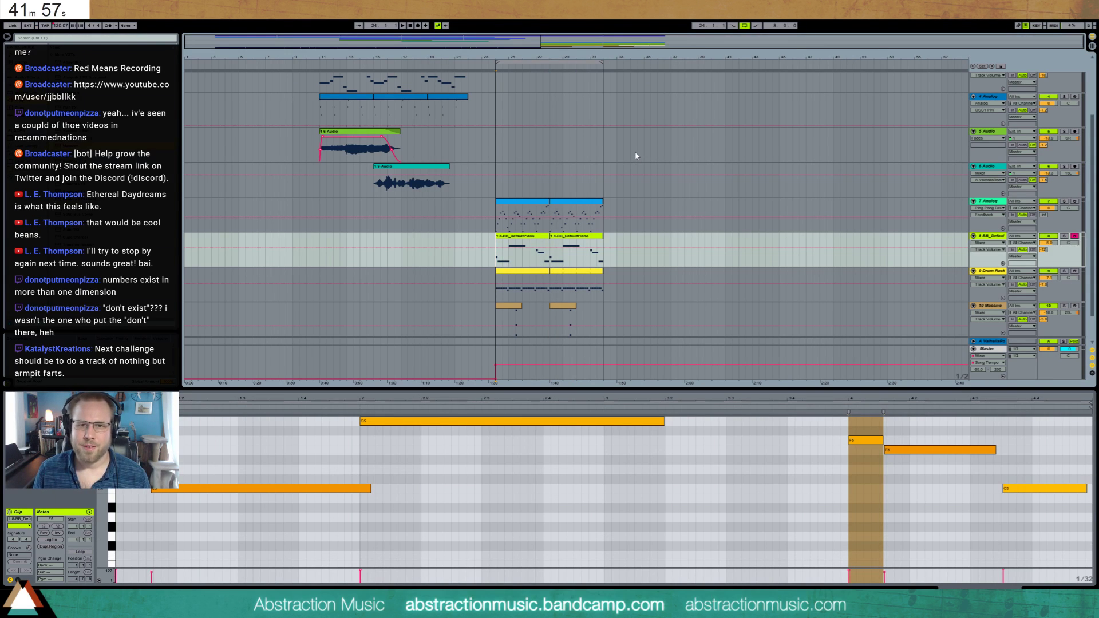
{"action": "left_click", "coordinate": [495, 321]}
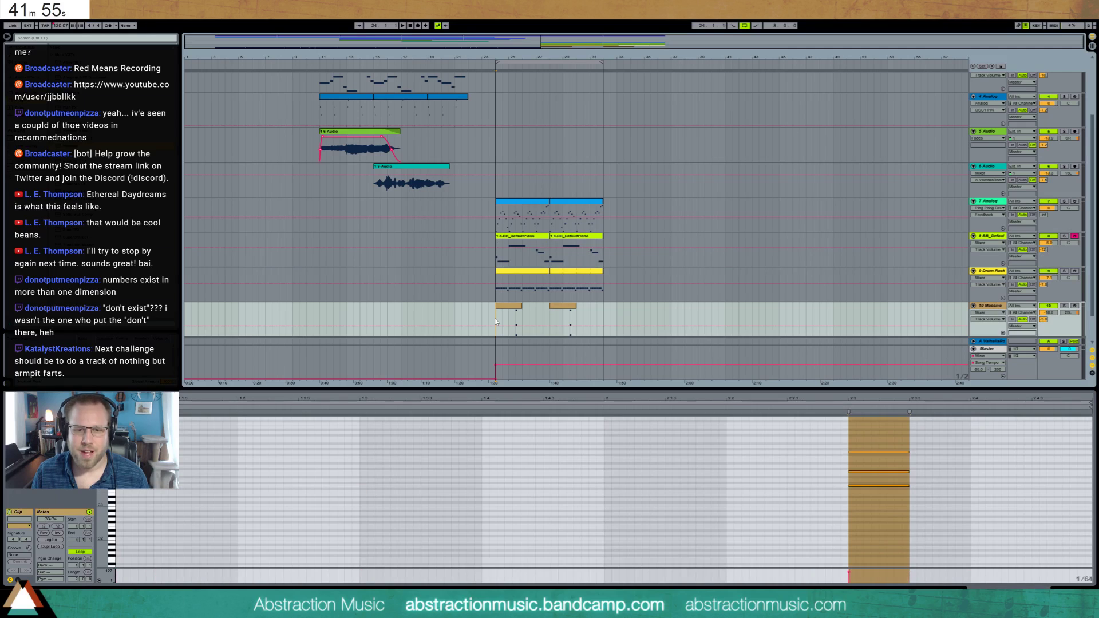
{"action": "key", "text": "space"}
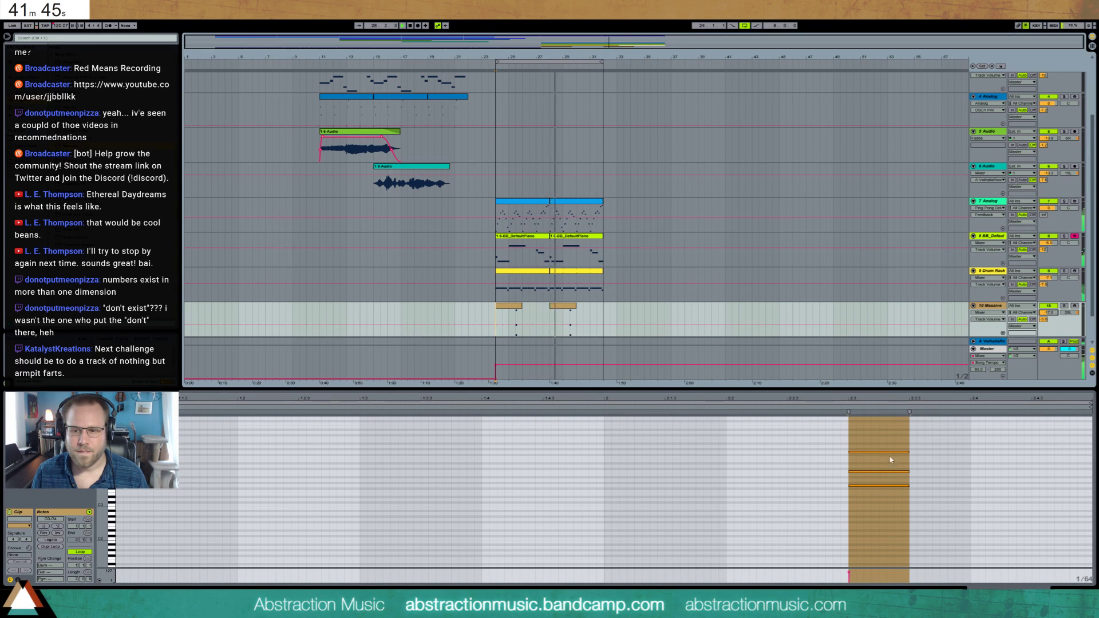
{"action": "key", "text": "shift+Tab"}
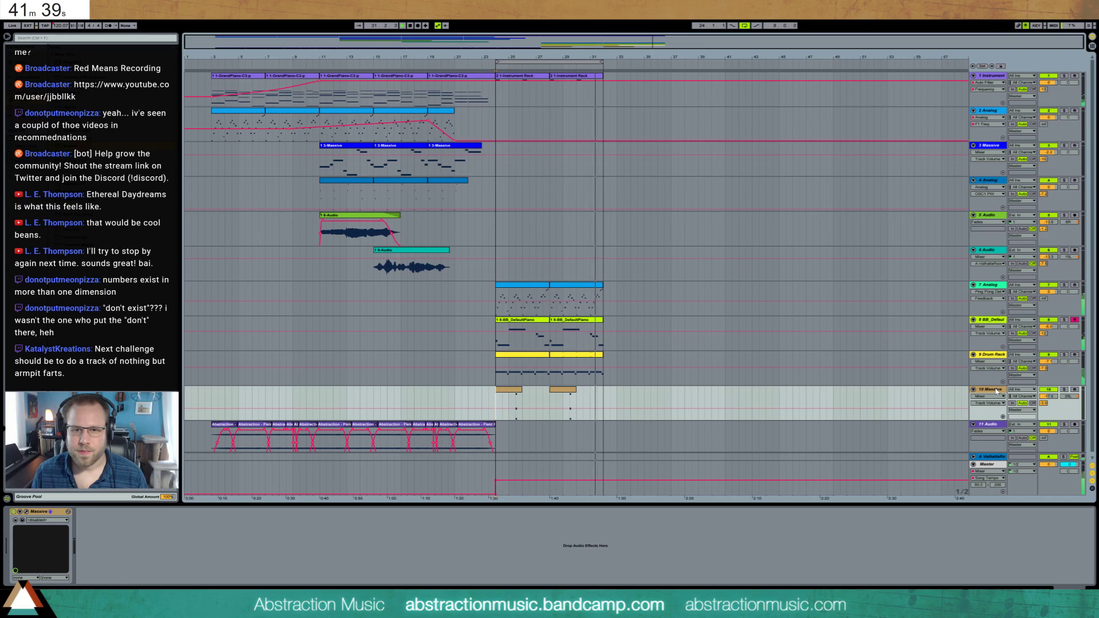
{"action": "key", "text": "space"}
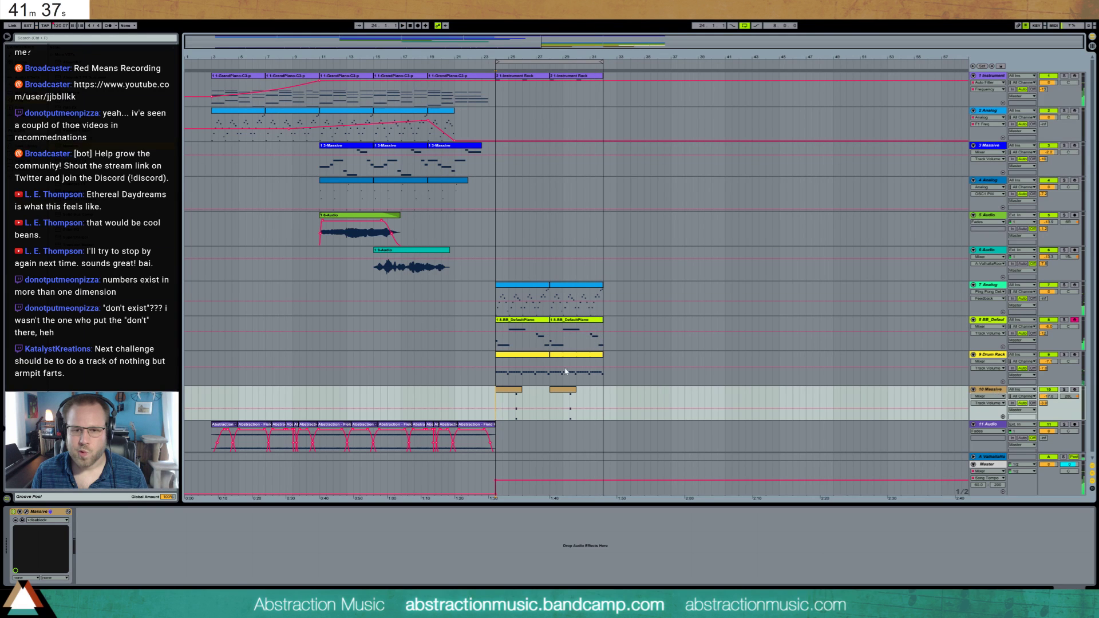
- Show the F1 Freq automation on Analog track 7 and lower its level across the eight-bar section from bar 24
{"action": "left_click", "coordinate": [562, 306]}
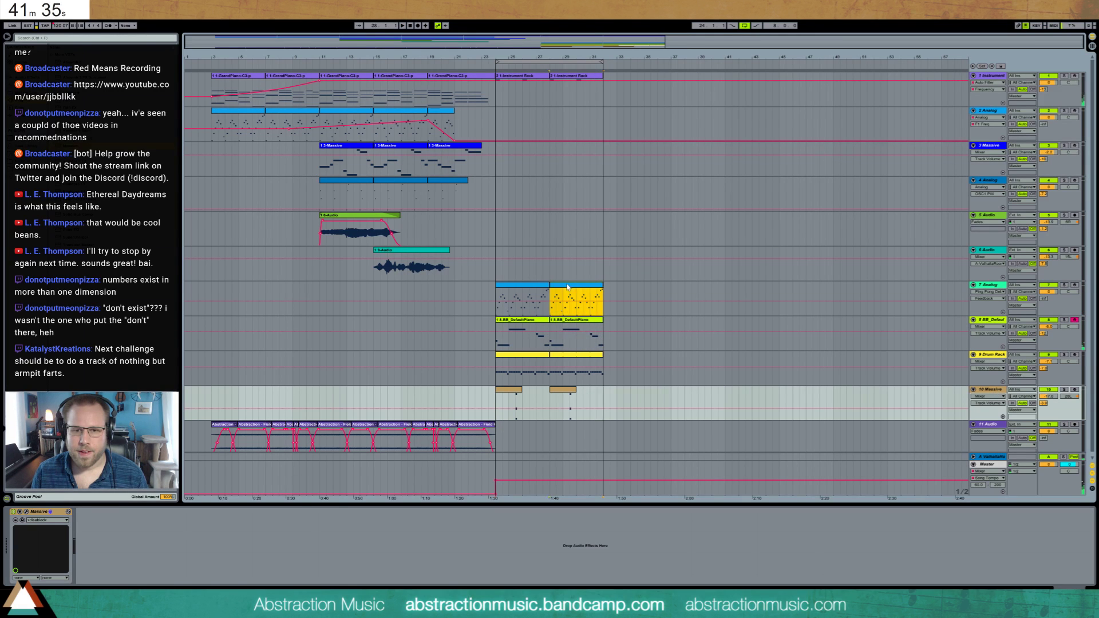
{"action": "left_click", "coordinate": [138, 536]}
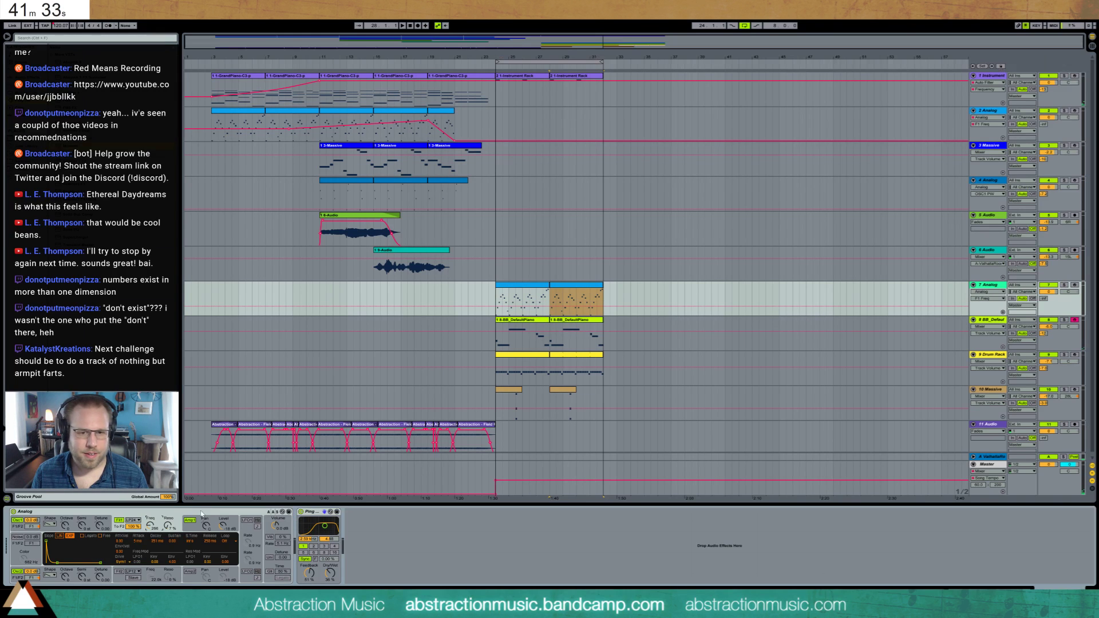
{"action": "left_click", "coordinate": [568, 308]}
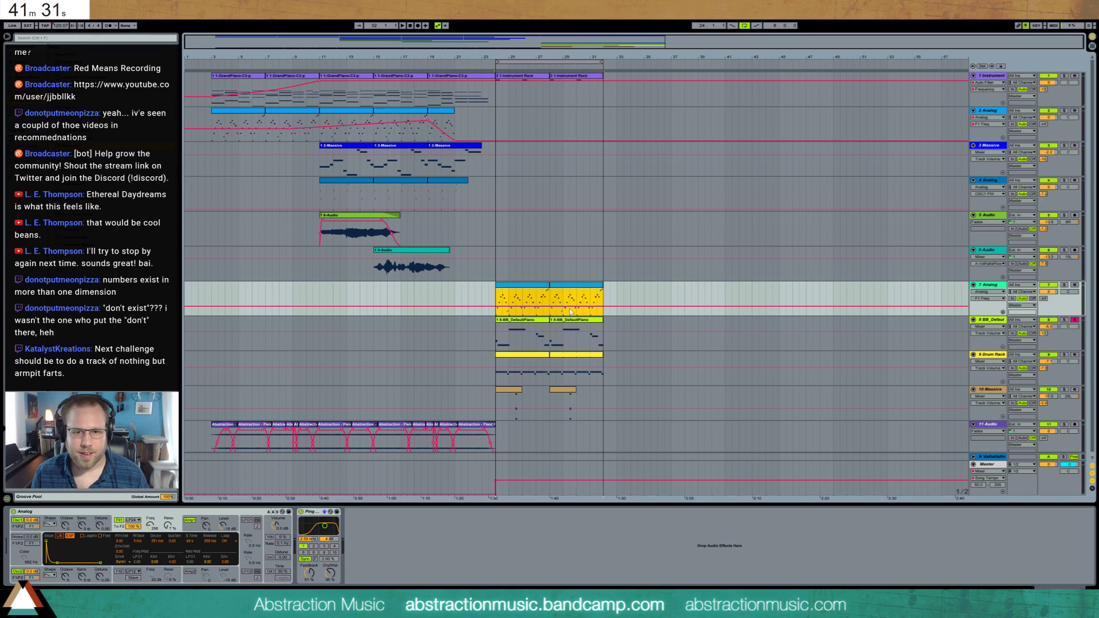
{"action": "left_click_drag", "start_coordinate": [496, 306], "coordinate": [496, 310]}
{"action": "left_click", "coordinate": [530, 310]}
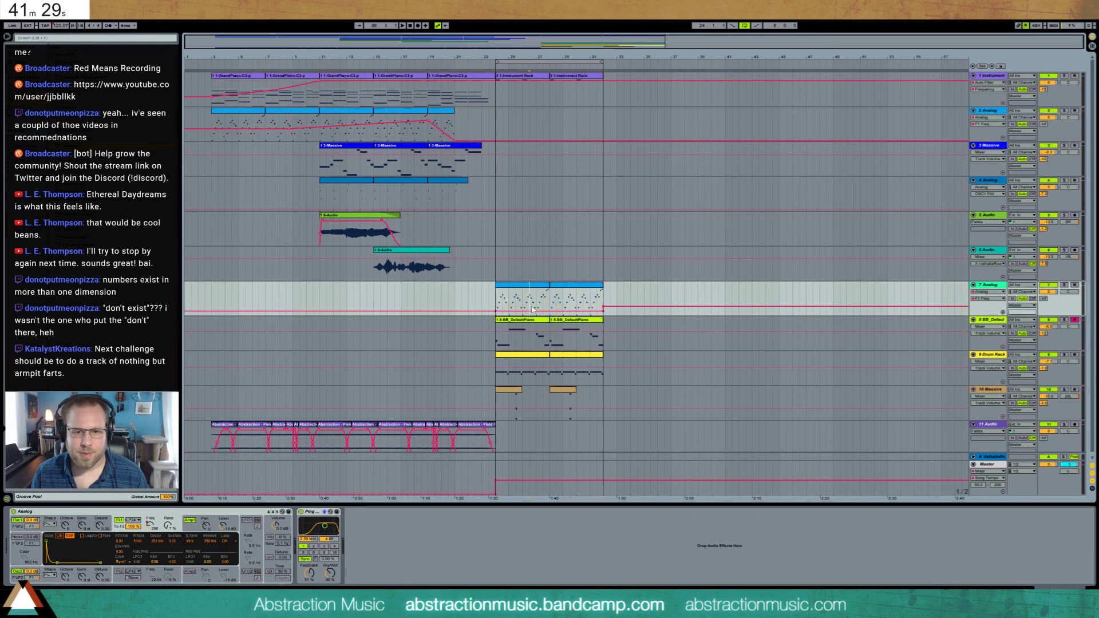
{"action": "left_click_drag", "start_coordinate": [603, 309], "coordinate": [602, 312]}
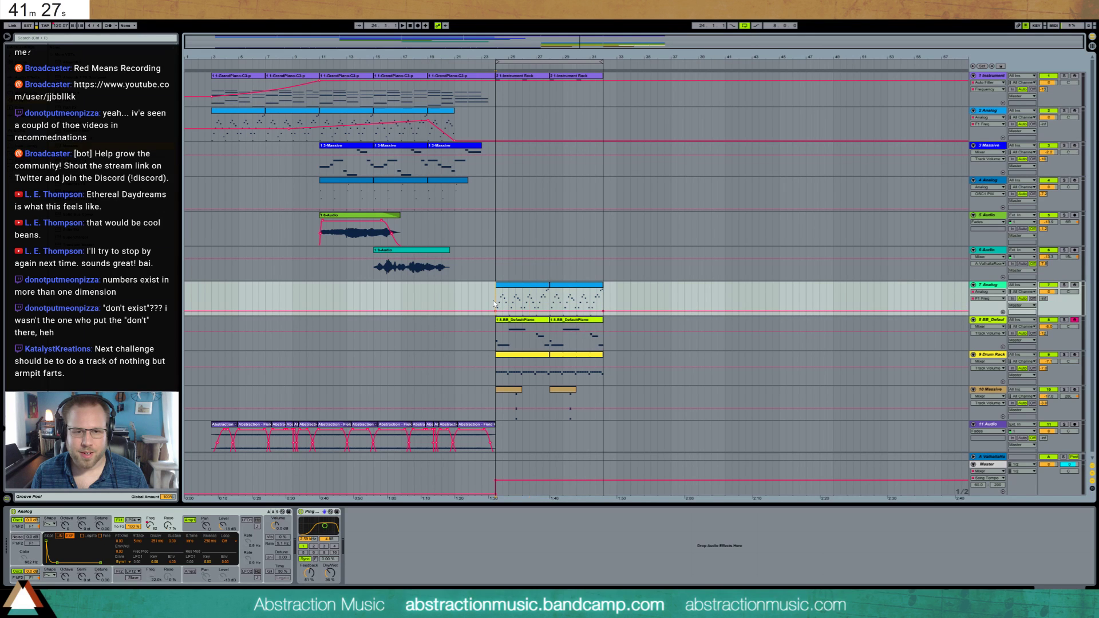
- Audition the section from bar 24 with the changed Analog filter frequency
{"action": "key", "text": "space"}
{"action": "left_click", "coordinate": [611, 308]}
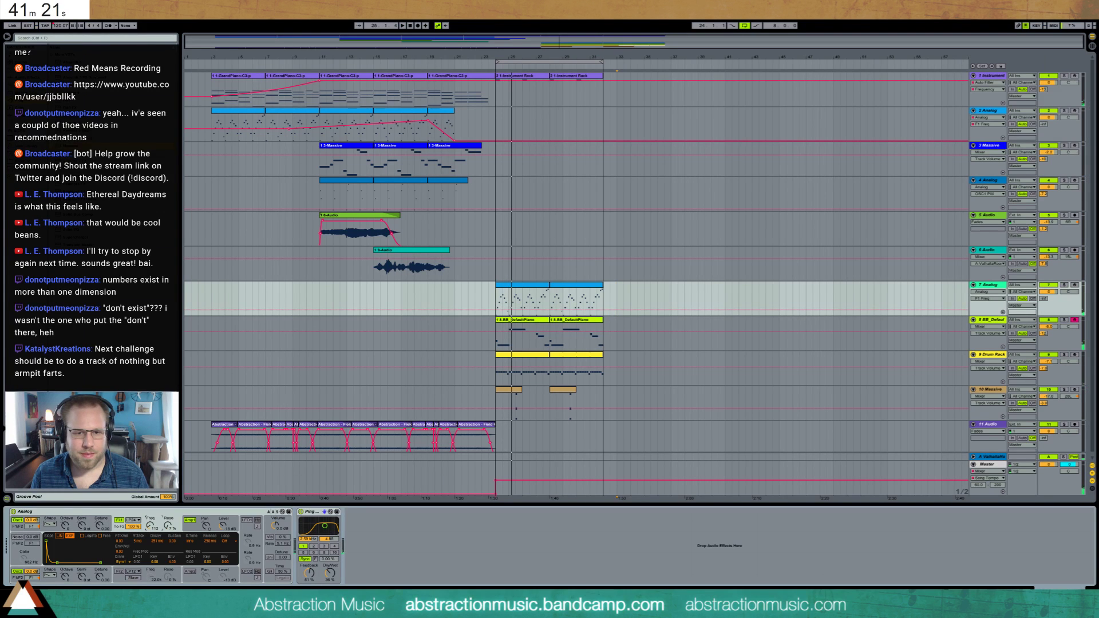
{"action": "left_click", "coordinate": [504, 327]}
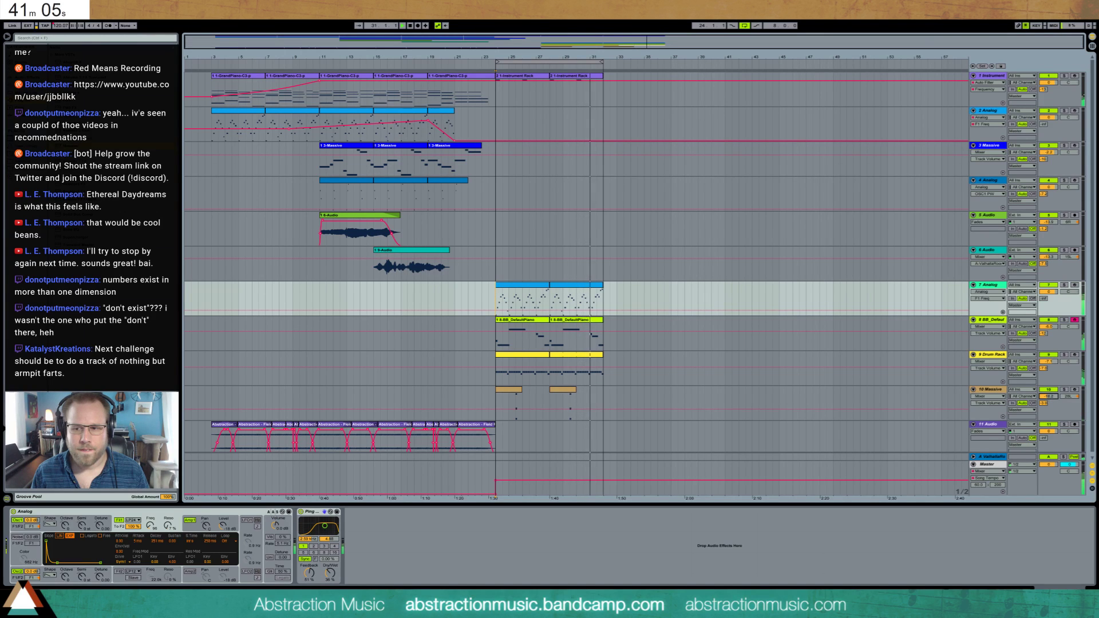
- Adjust the Valhalla reverb send of Massive track 10 and stop playback
{"action": "left_click_drag", "start_coordinate": [1044, 395], "coordinate": [1044, 404]}
{"action": "key", "text": "space"}
- Try several pitches for the last note of the second piano clip during playback and settle on the high C
{"action": "double_click", "coordinate": [576, 332]}
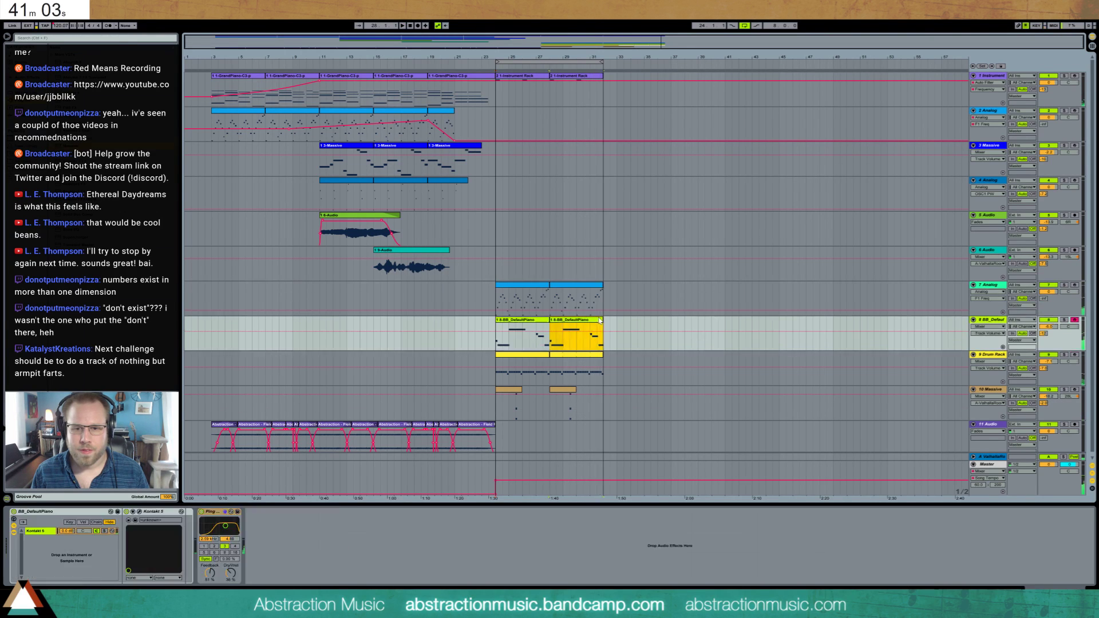
{"action": "left_click", "coordinate": [1044, 480]}
{"action": "scroll", "coordinate": [1051, 501], "scroll_direction": "up", "scroll_amount": 3}
{"action": "left_click", "coordinate": [851, 417]}
{"action": "key", "text": "space"}
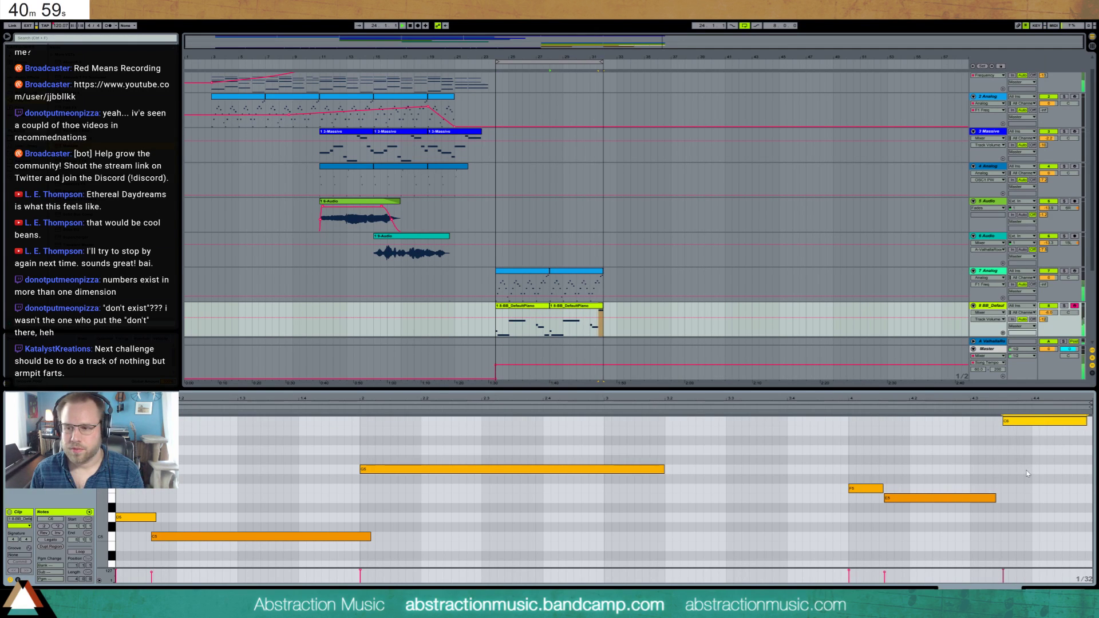
{"action": "key", "text": "Down"}
{"action": "key", "text": "Down"}
{"action": "key", "text": "Down"}
{"action": "key", "text": "Down"}
{"action": "key", "text": "Down"}
{"action": "key", "text": "Down"}
{"action": "key", "text": "Down"}
{"action": "key", "text": "Down"}
{"action": "key", "text": "Down"}
{"action": "key", "text": "Down"}
{"action": "key", "text": "Up"}
{"action": "key", "text": "Up"}
{"action": "key", "text": "Up"}
{"action": "key", "text": "Up"}
{"action": "key", "text": "Up"}
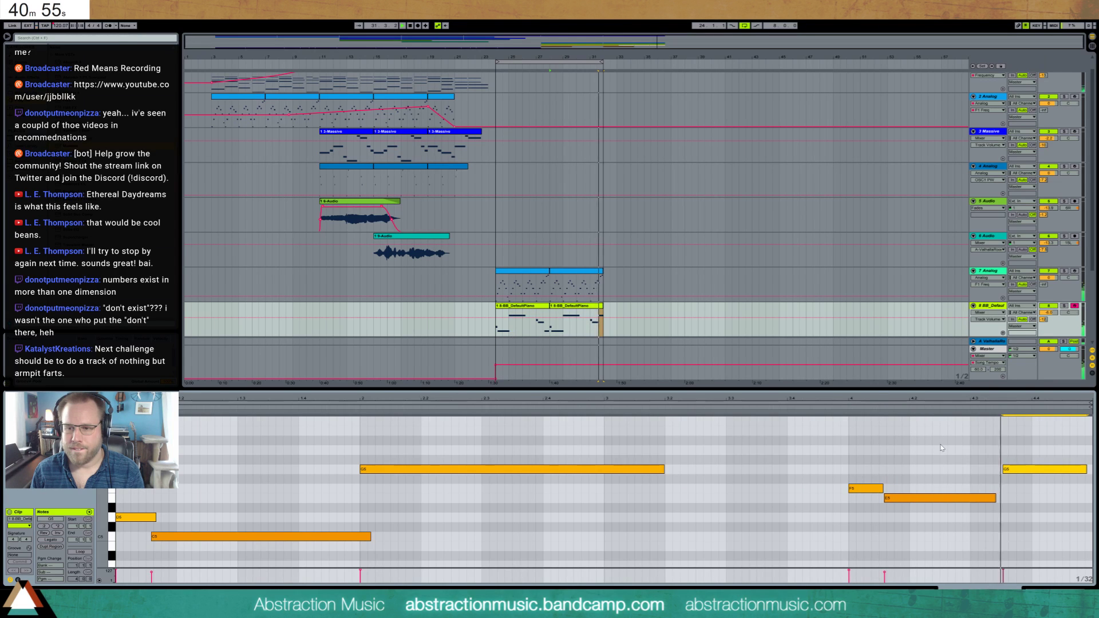
{"action": "key", "text": "Up"}
{"action": "key", "text": "Up"}
{"action": "key", "text": "Up"}
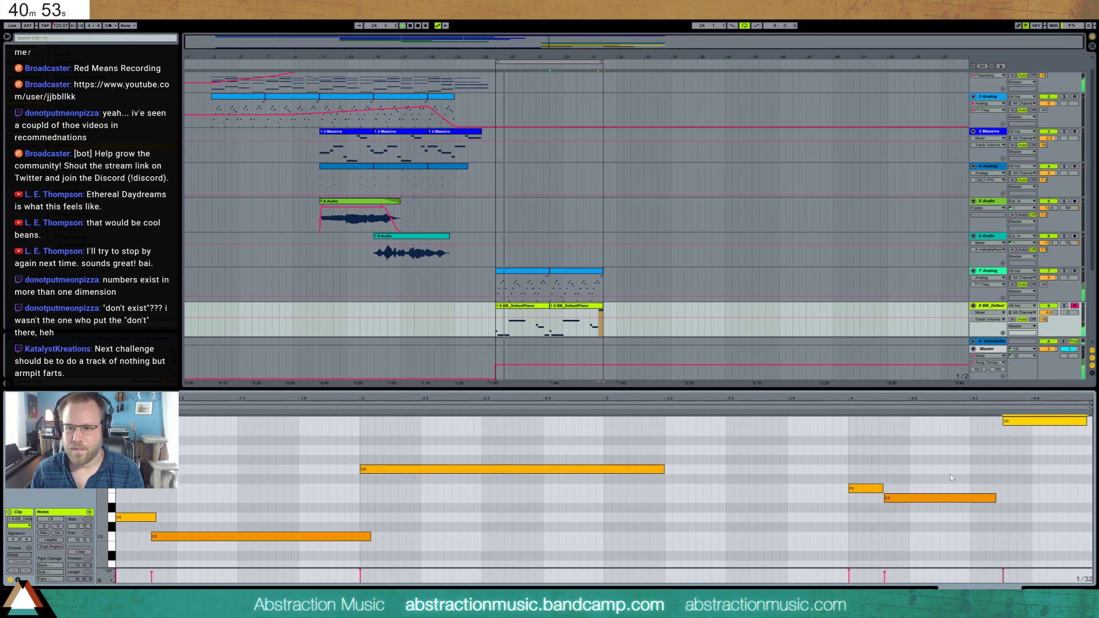
- Play the earlier part of the song from the start and arm Massive track 3 to try its sound
{"action": "key", "text": "shift+Tab"}
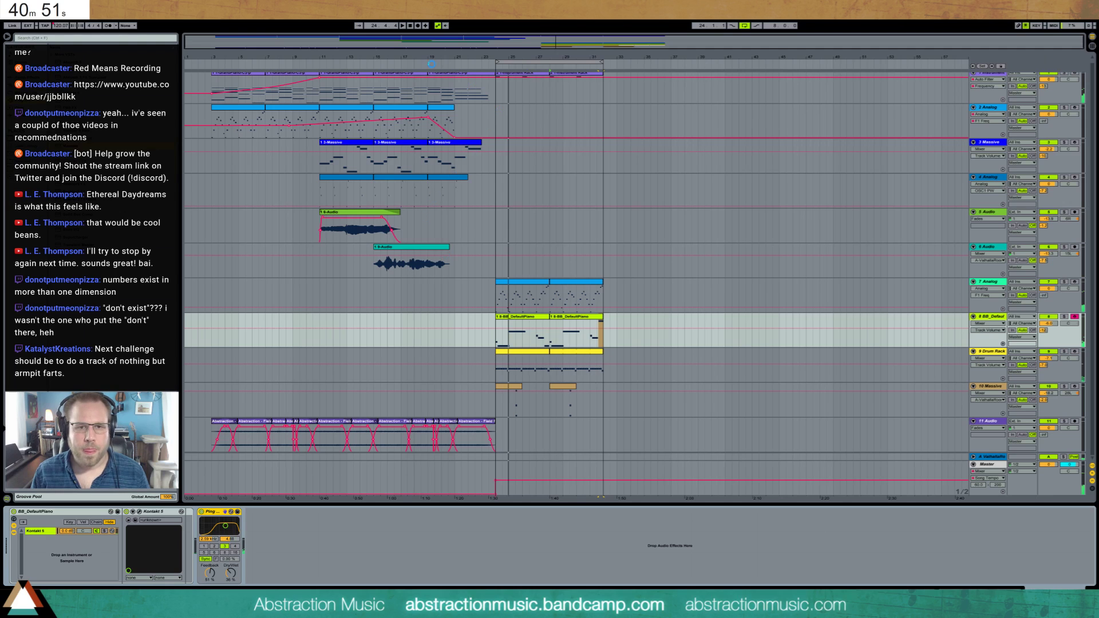
{"action": "left_click", "coordinate": [208, 64]}
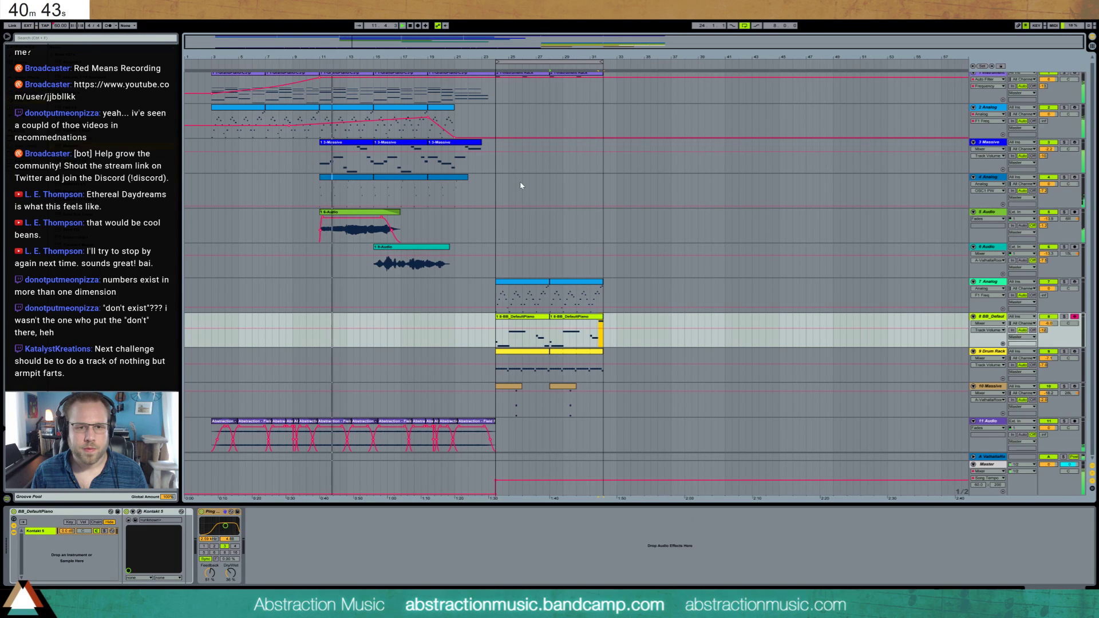
{"action": "left_click", "coordinate": [1074, 142]}
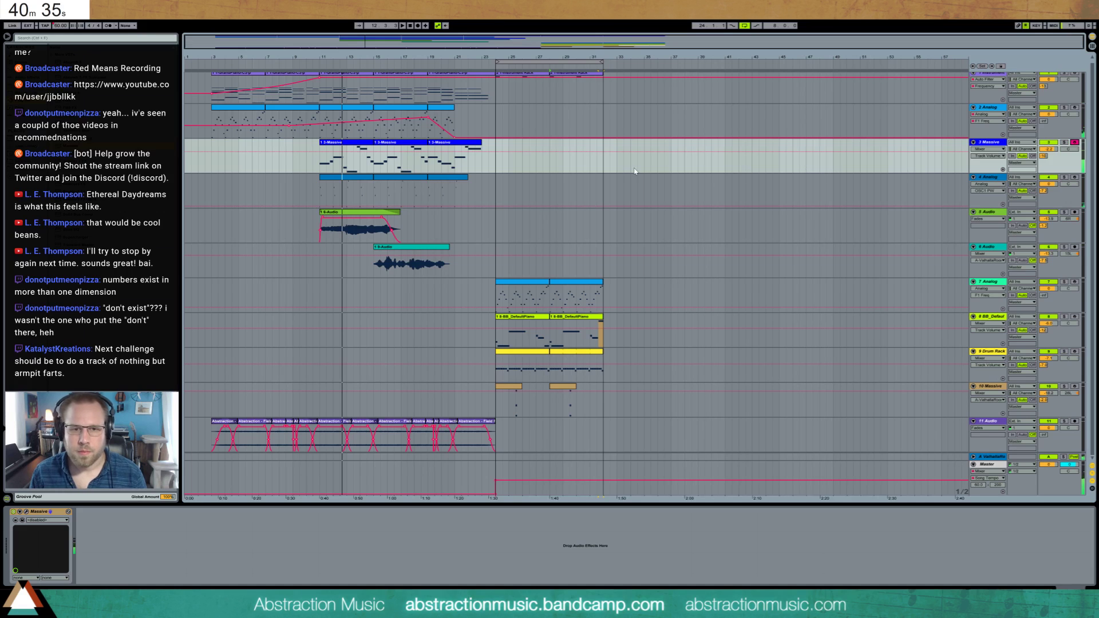
- Duplicate Massive track 3 and move the copy directly below Massive track 10
{"action": "left_click", "coordinate": [996, 143]}
{"action": "key", "text": "ctrl+d"}
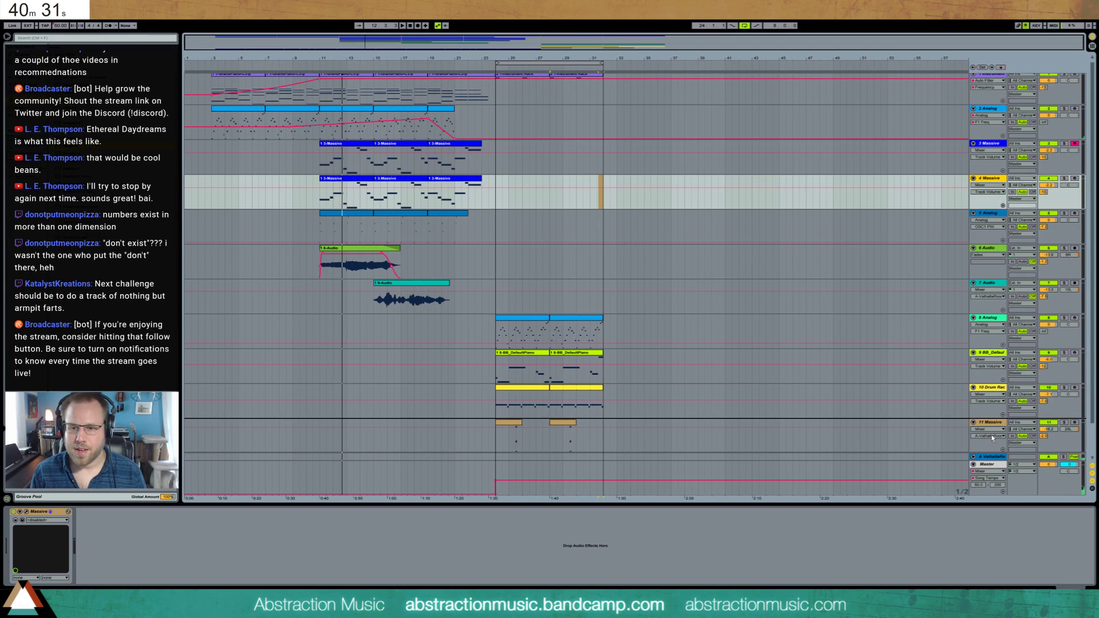
{"action": "left_click_drag", "start_coordinate": [989, 178], "coordinate": [988, 449]}
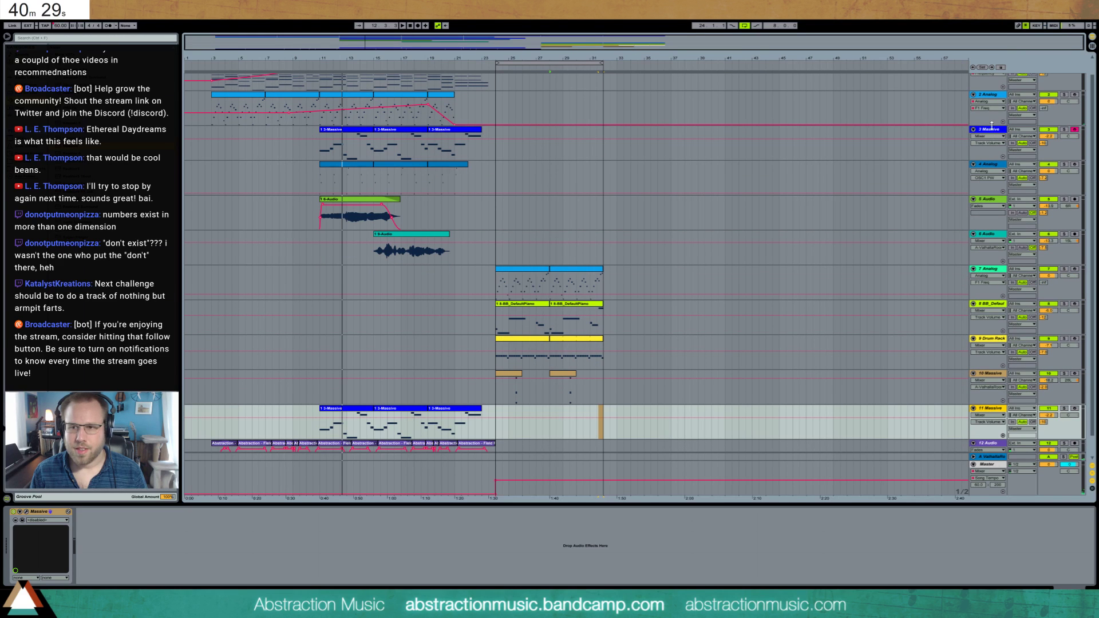
- Delete the three copied clips from Massive track 11 and arm the track for recording
{"action": "scroll", "coordinate": [854, 300], "scroll_direction": "down", "scroll_amount": 2}
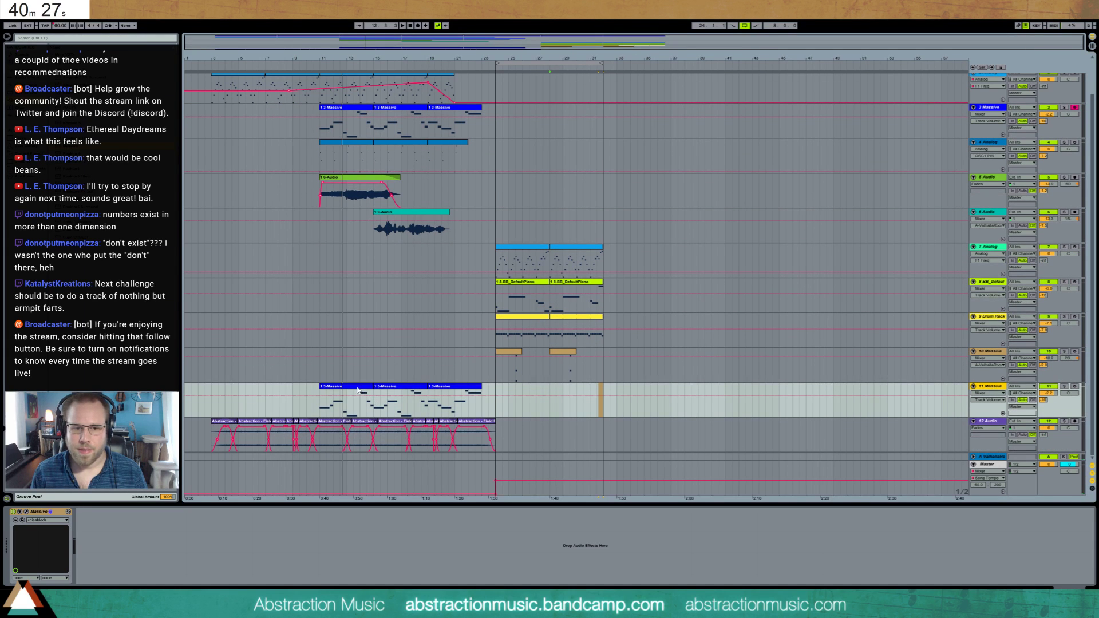
{"action": "key", "text": "ctrl+j"}
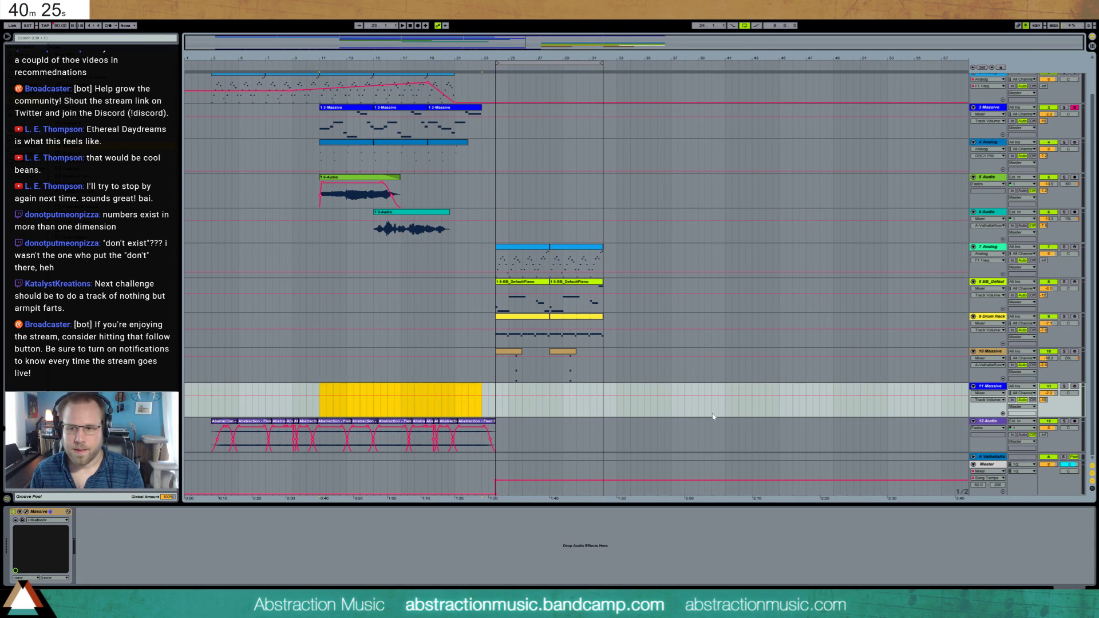
{"action": "left_click", "coordinate": [1074, 387]}
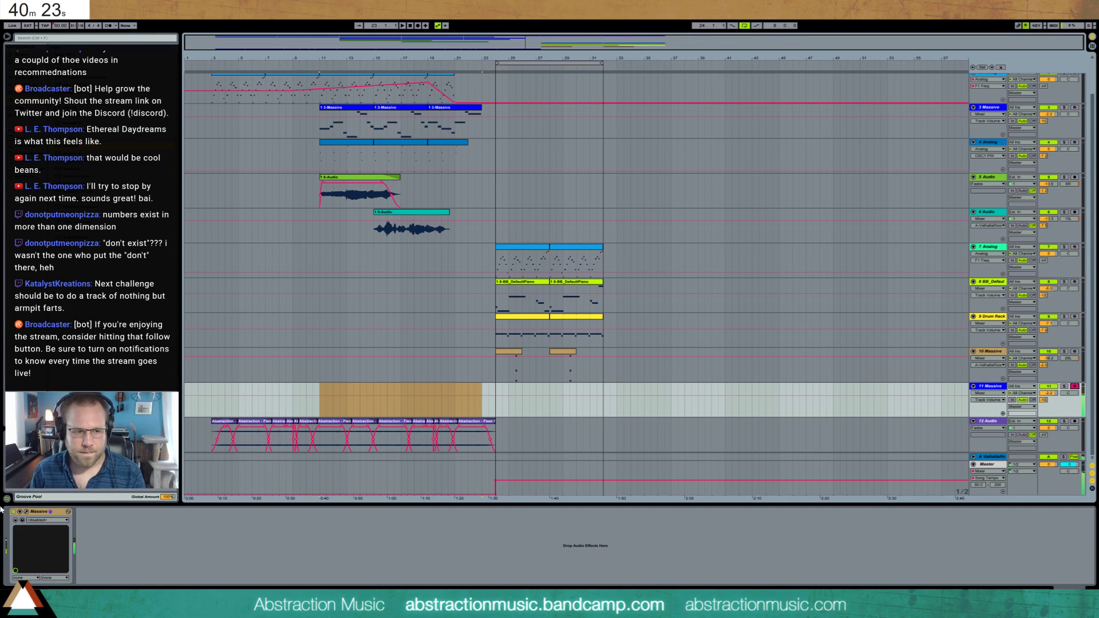
- Open Massive on track 11, then shorten the attack and adjust the release of its amplitude envelope
{"action": "left_click", "coordinate": [26, 512]}
{"action": "left_click_drag", "start_coordinate": [506, 255], "coordinate": [850, 175]}
{"action": "left_click", "coordinate": [808, 279]}
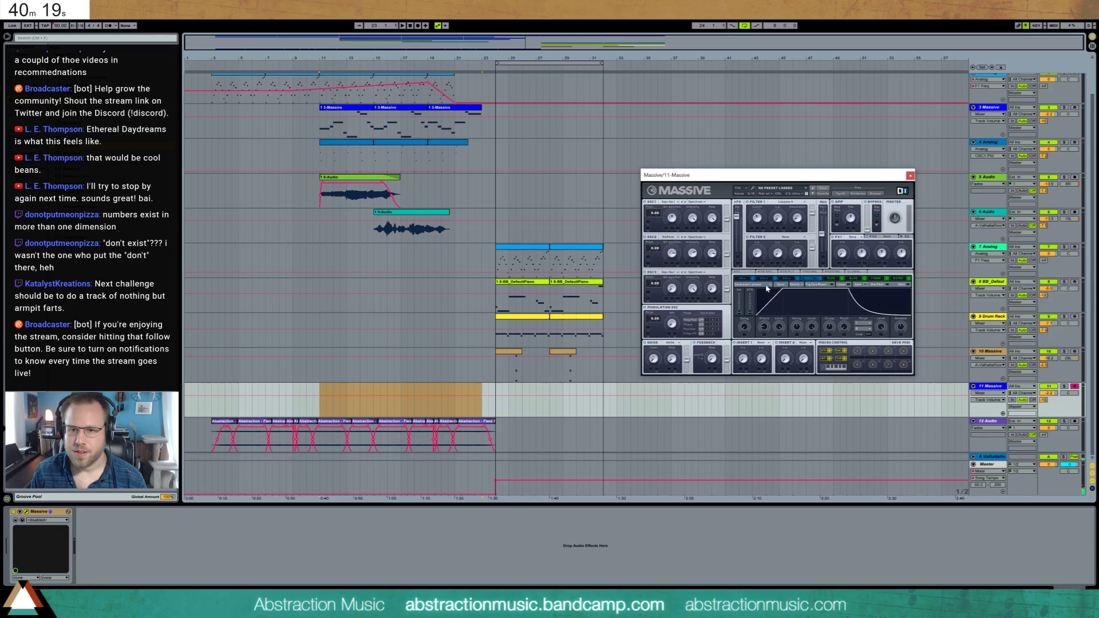
{"action": "left_click_drag", "start_coordinate": [897, 329], "coordinate": [905, 335]}
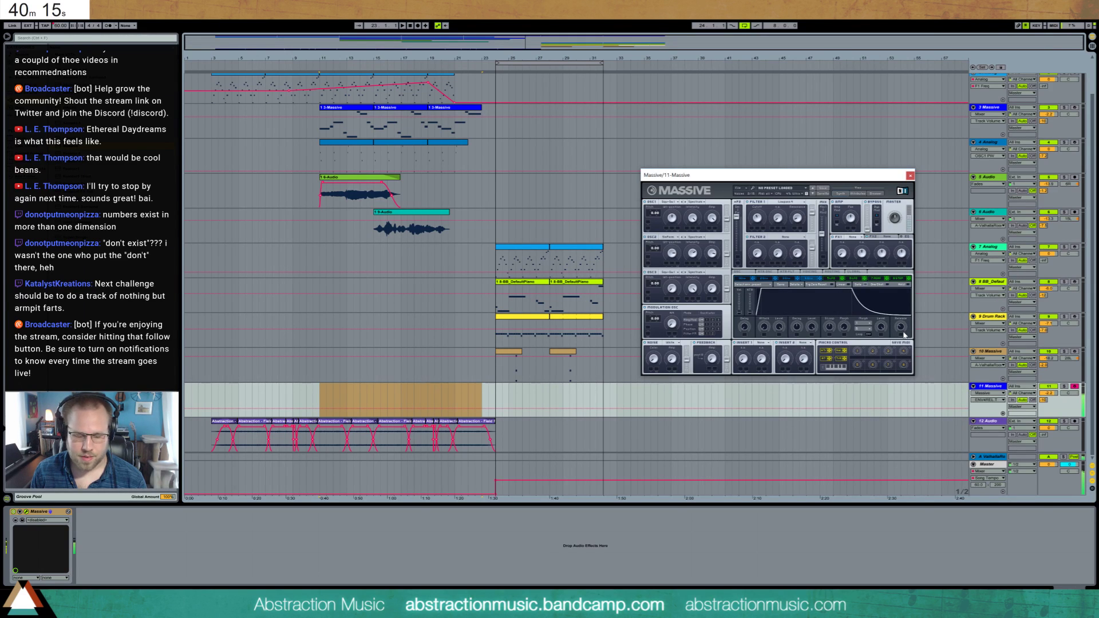
- Record an eight-bar Massive bass part on track 11 from bar 24
{"action": "left_click", "coordinate": [498, 393]}
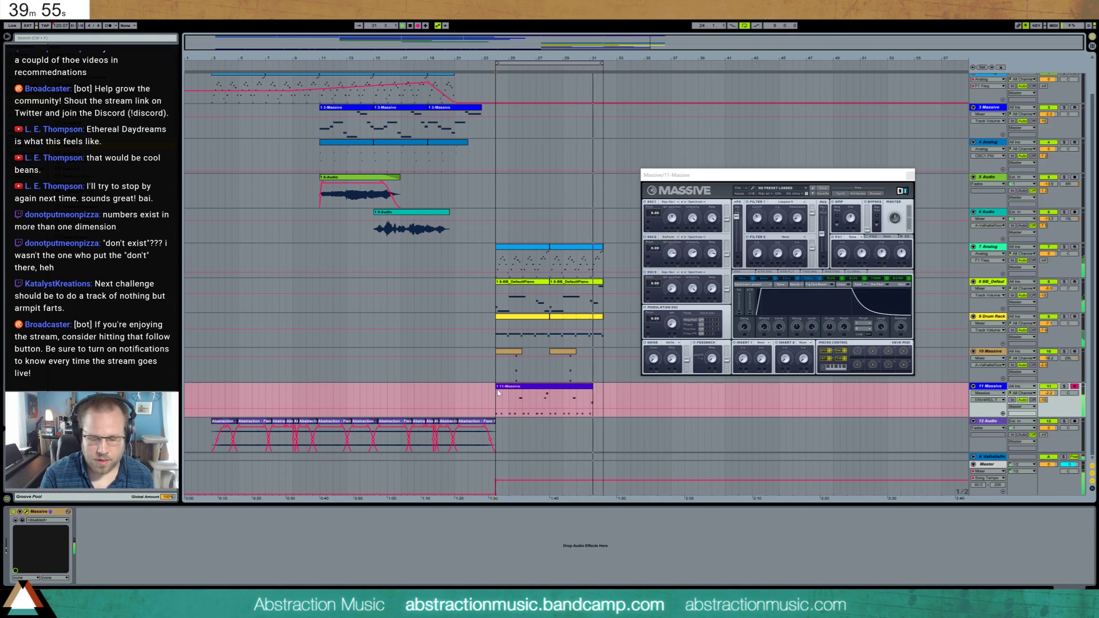
{"action": "key", "text": "space"}
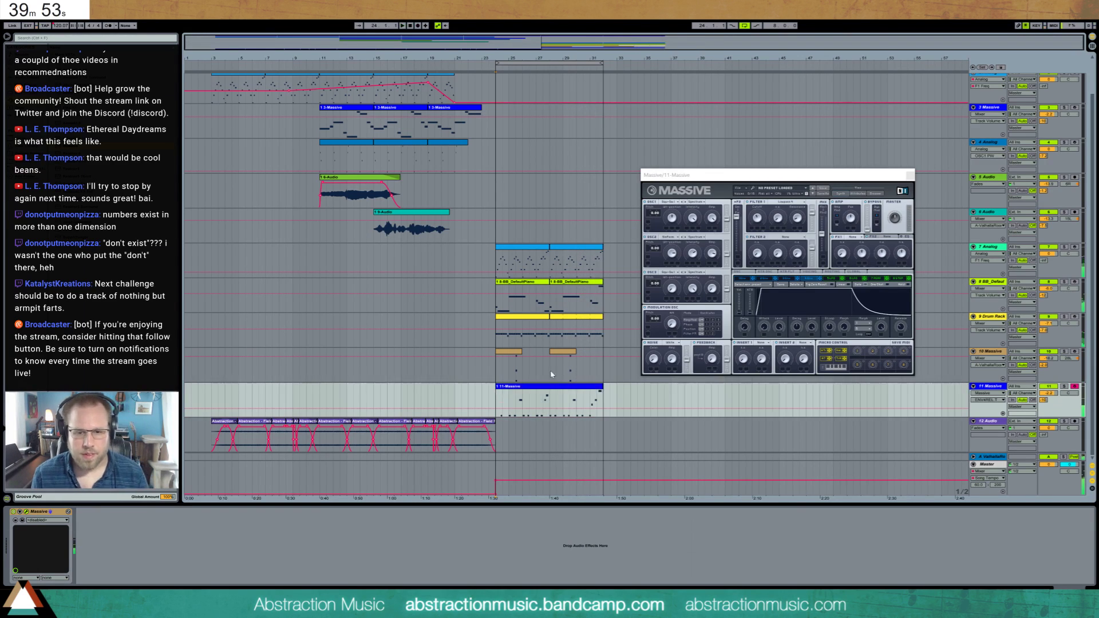
- Lower the G2 and A2 pair at the end of the recorded Massive clip's fourth bar to F2 and G2, comparing during playback
{"action": "double_click", "coordinate": [587, 388]}
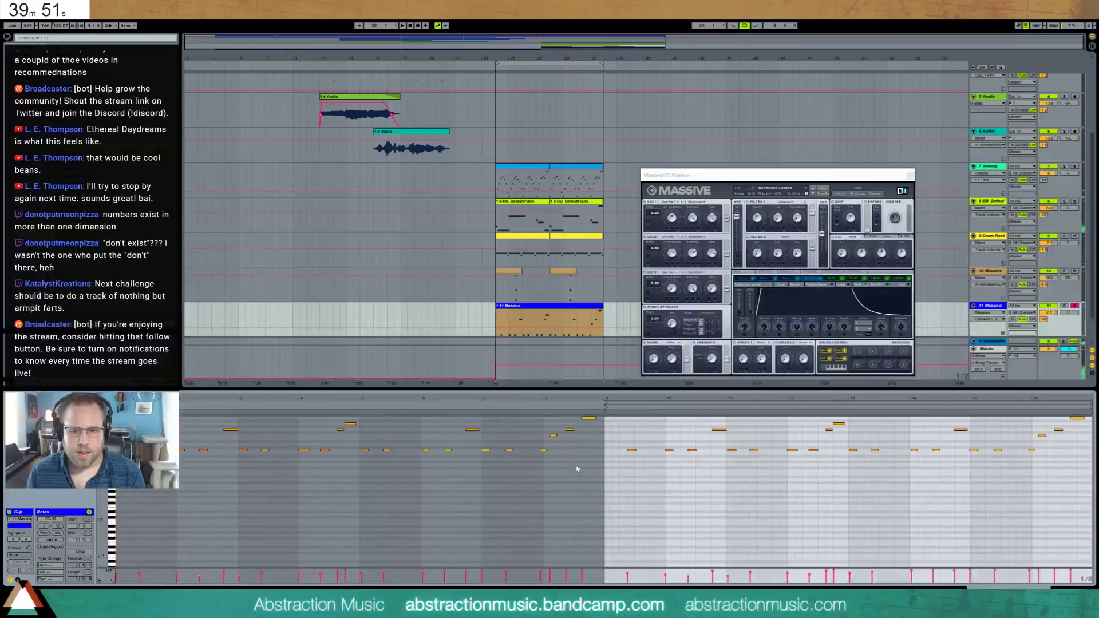
{"action": "left_click", "coordinate": [828, 429]}
{"action": "key", "text": "space"}
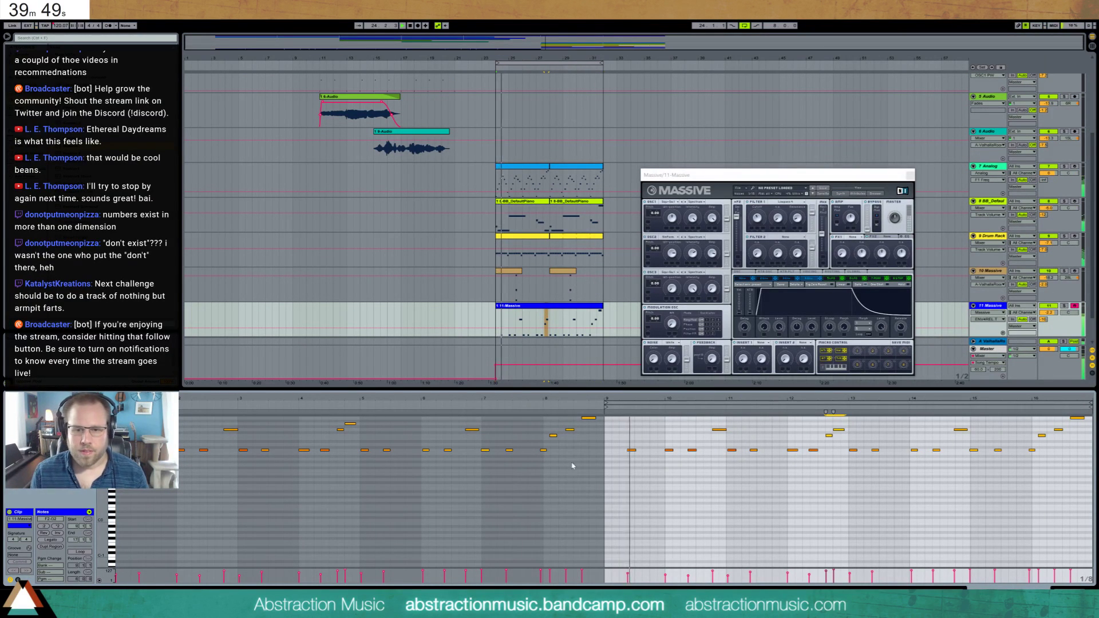
{"action": "key", "text": "Up"}
{"action": "key", "text": "space"}
{"action": "key", "text": "space"}
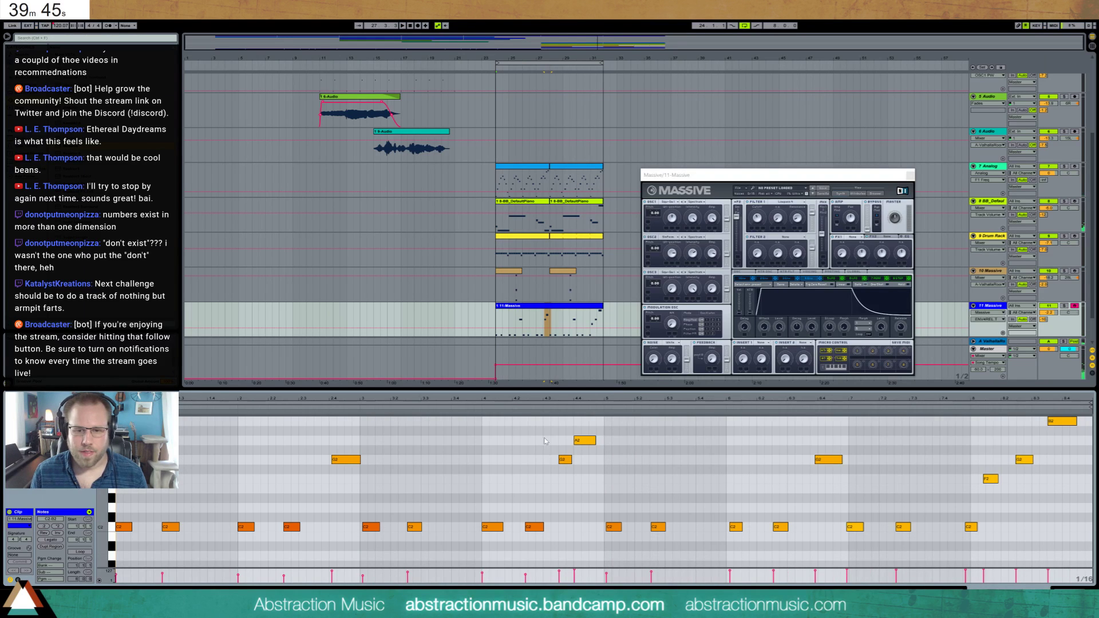
{"action": "key", "text": "space"}
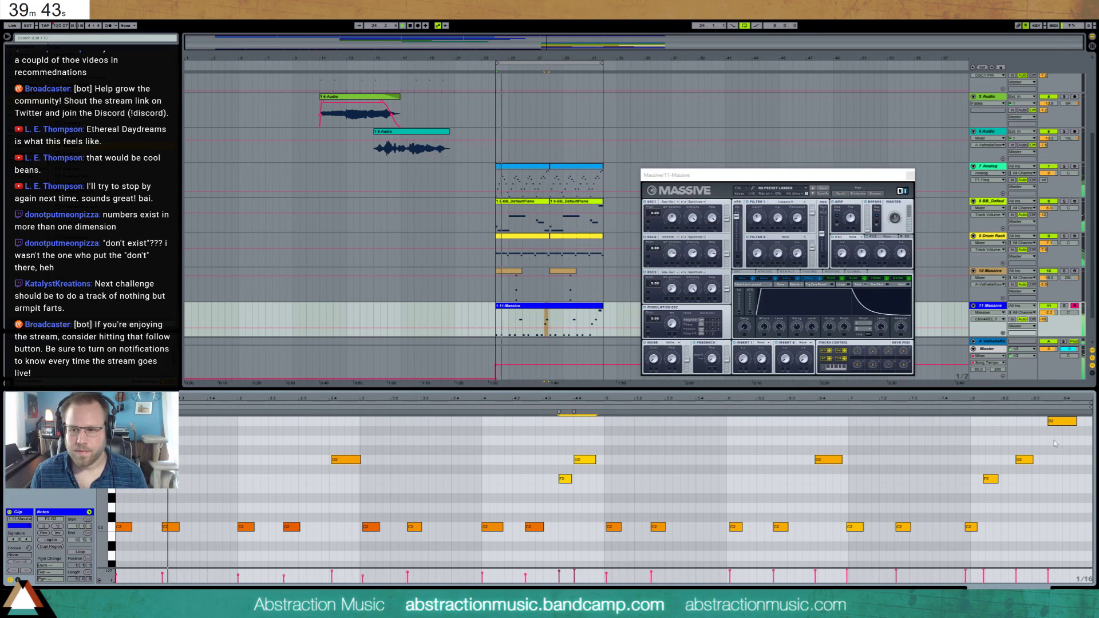
- Adjust the Valhalla reverb send of Massive track 11 and select all notes in its recorded clip
{"action": "key", "text": "shift+Tab"}
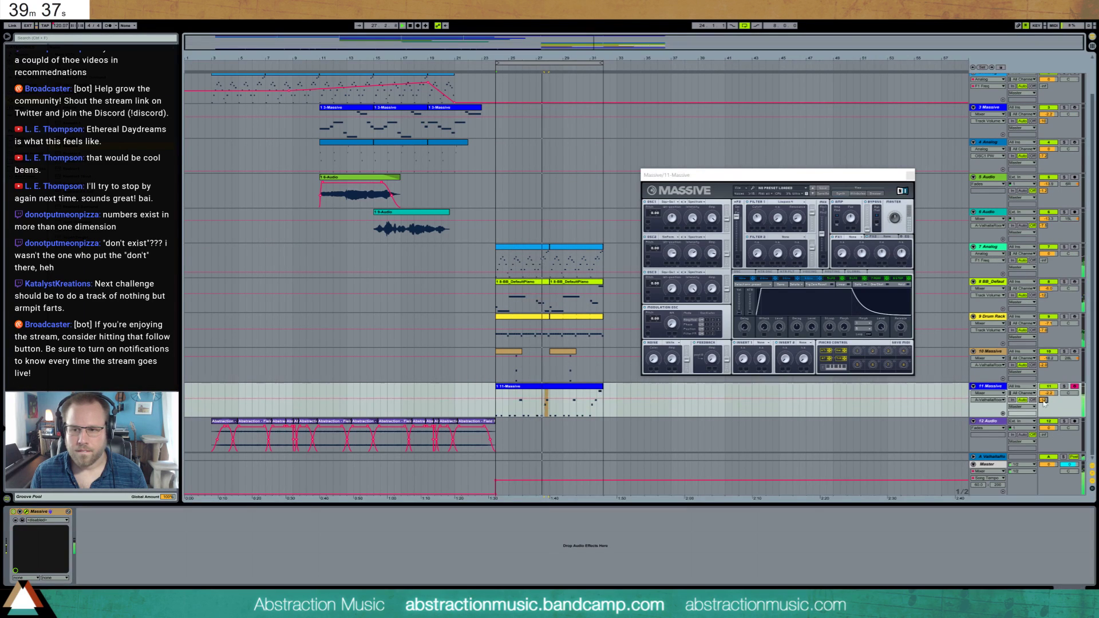
{"action": "double_click", "coordinate": [573, 400]}
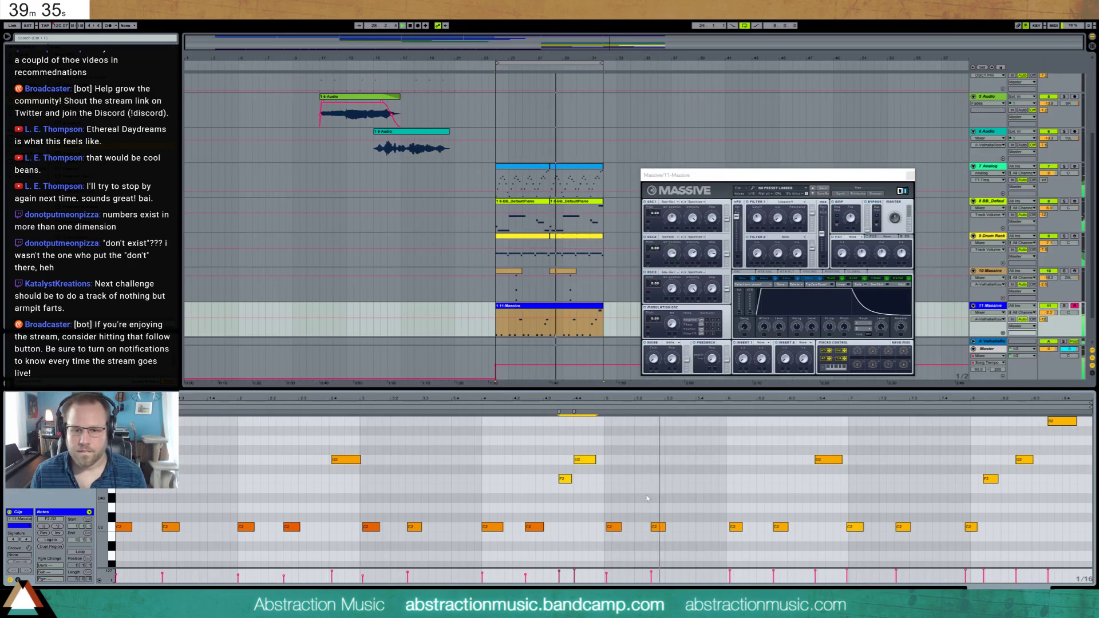
{"action": "key", "text": "ctrl+a"}
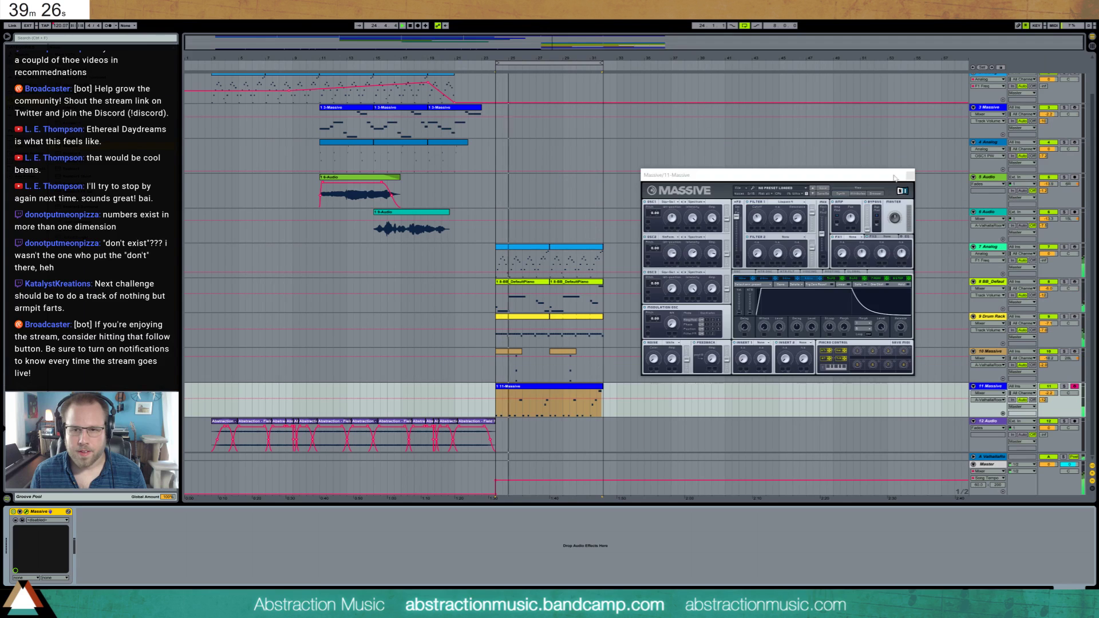
{"action": "left_click", "coordinate": [909, 175]}
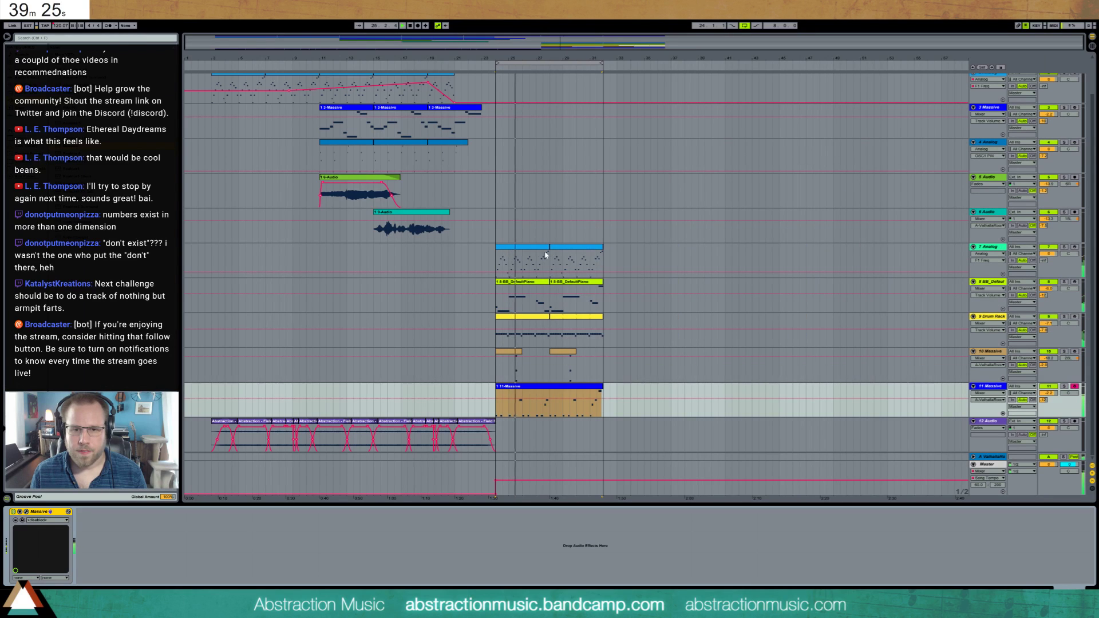
- Adjust the panning of piano track 8 while the section plays
{"action": "left_click", "coordinate": [524, 263]}
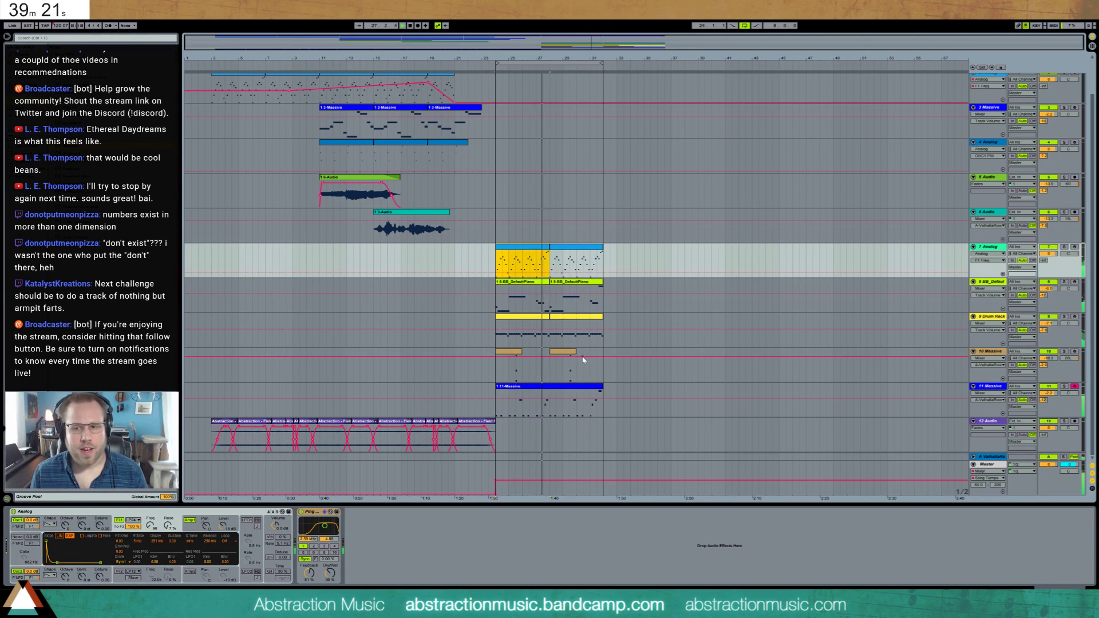
{"action": "left_click_drag", "start_coordinate": [1067, 289], "coordinate": [1067, 280]}
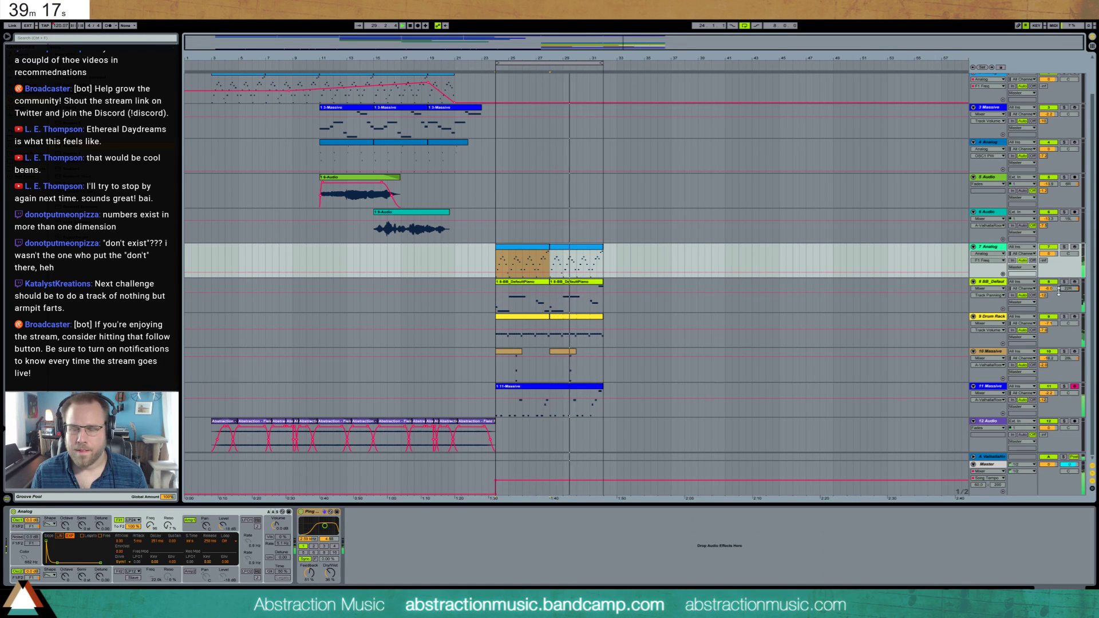
- Consolidate the two Instrument Rack clips from bar 24 into one clip and adjust the velocities of its notes
{"action": "scroll", "coordinate": [455, 145], "scroll_direction": "up", "scroll_amount": 2}
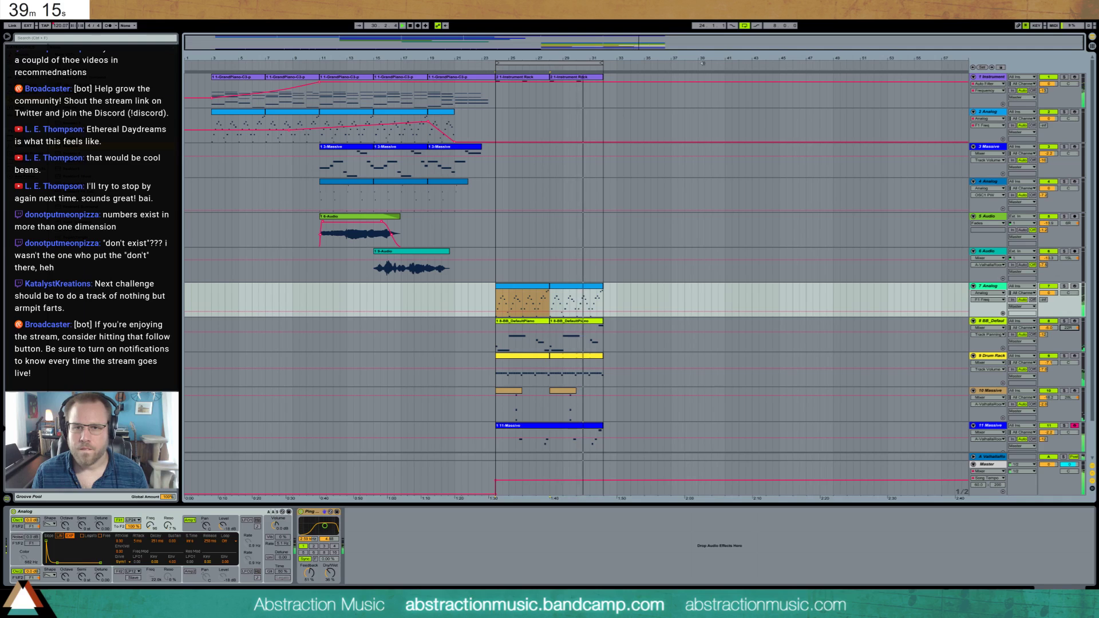
{"action": "left_click", "coordinate": [572, 86]}
{"action": "left_click", "coordinate": [527, 79], "text": "shift"}
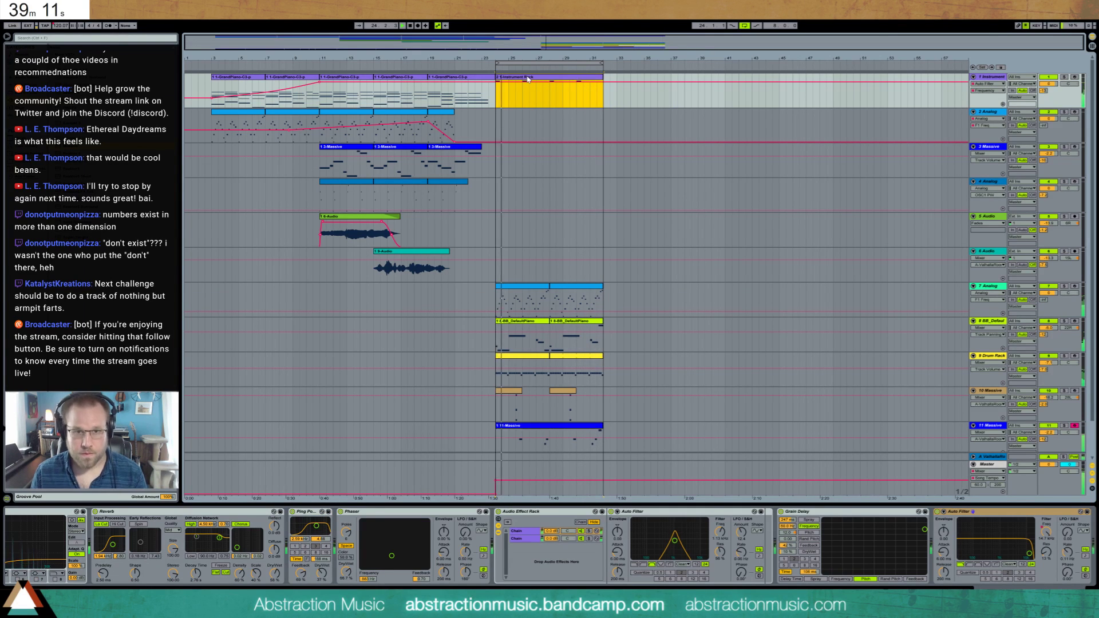
{"action": "key", "text": "ctrl+j"}
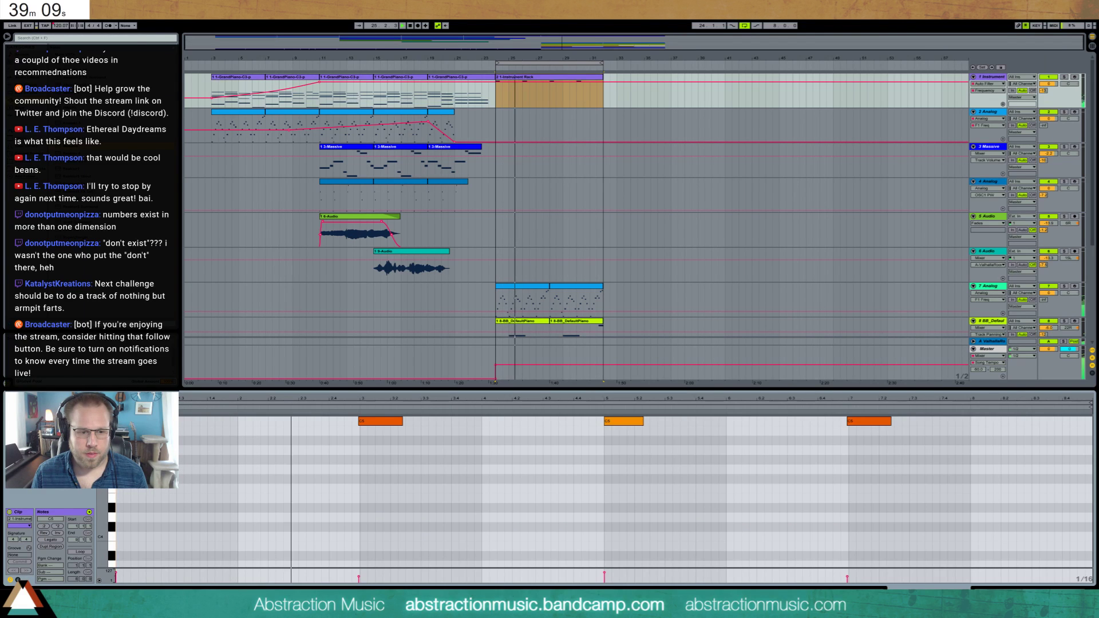
{"action": "key", "text": "ctrl+a"}
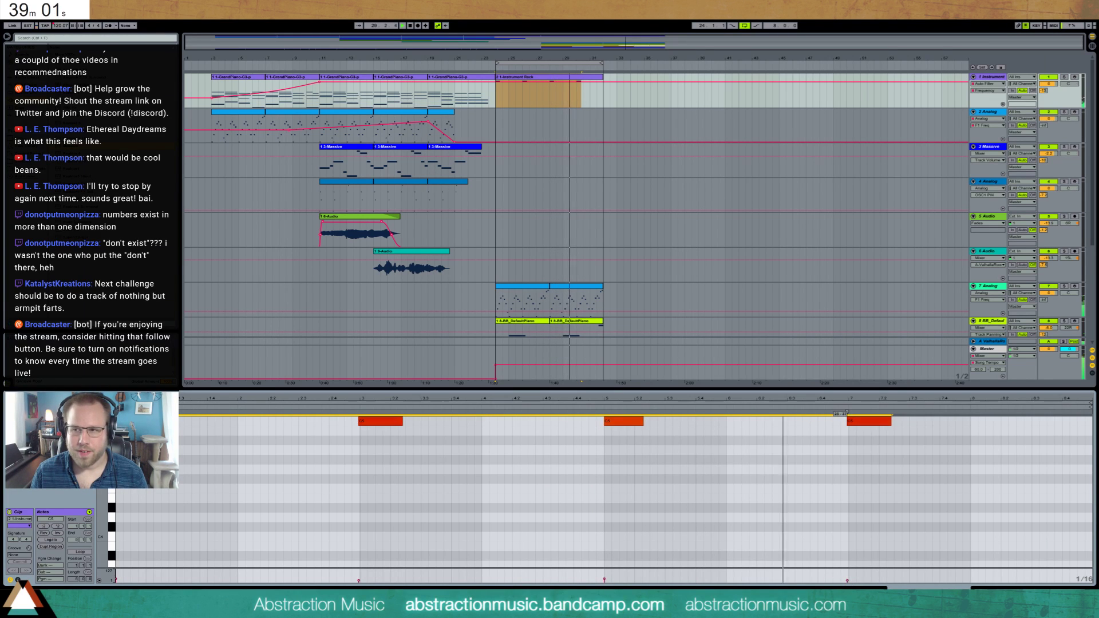
{"action": "left_click", "coordinate": [686, 314]}
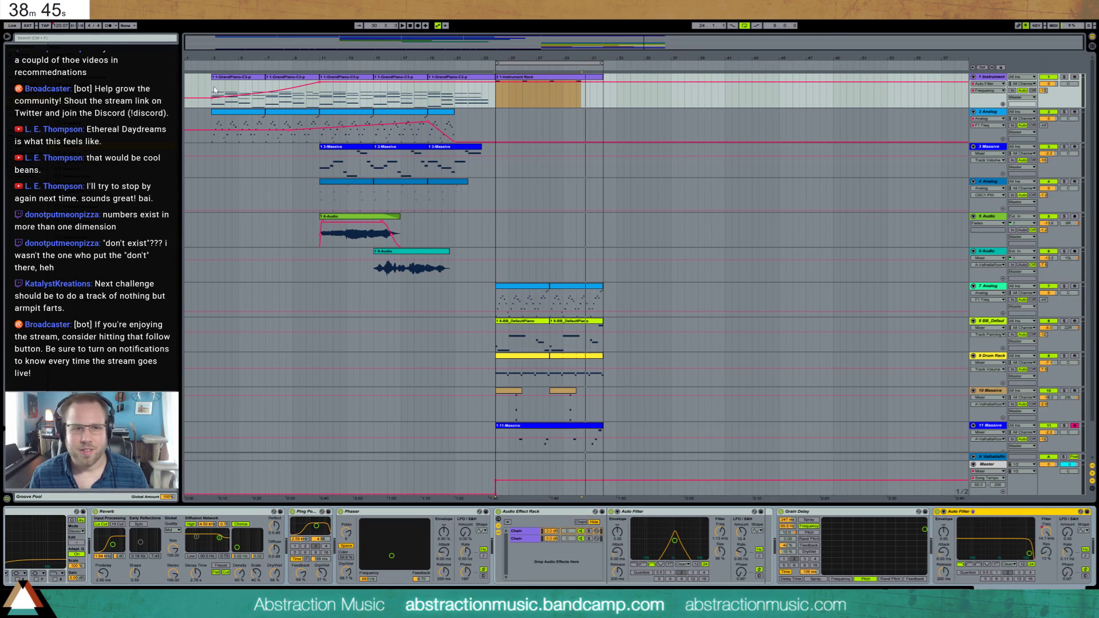
- Play the arrangement through the transition into bar 24 to check how the new section follows the earlier one
{"action": "key", "text": "space"}
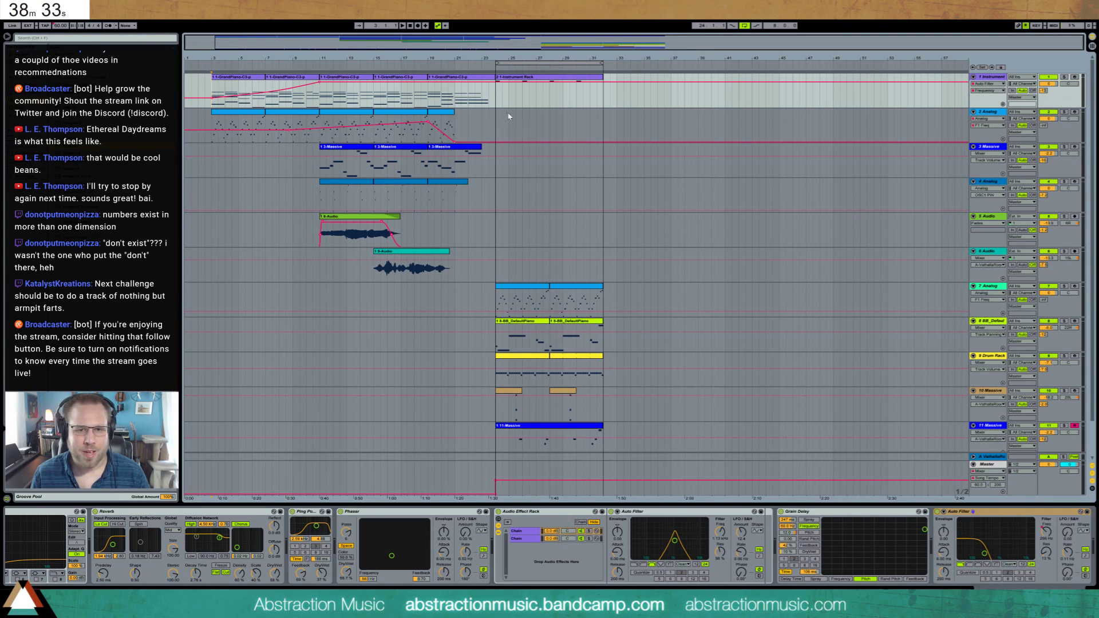
{"action": "left_click", "coordinate": [468, 66]}
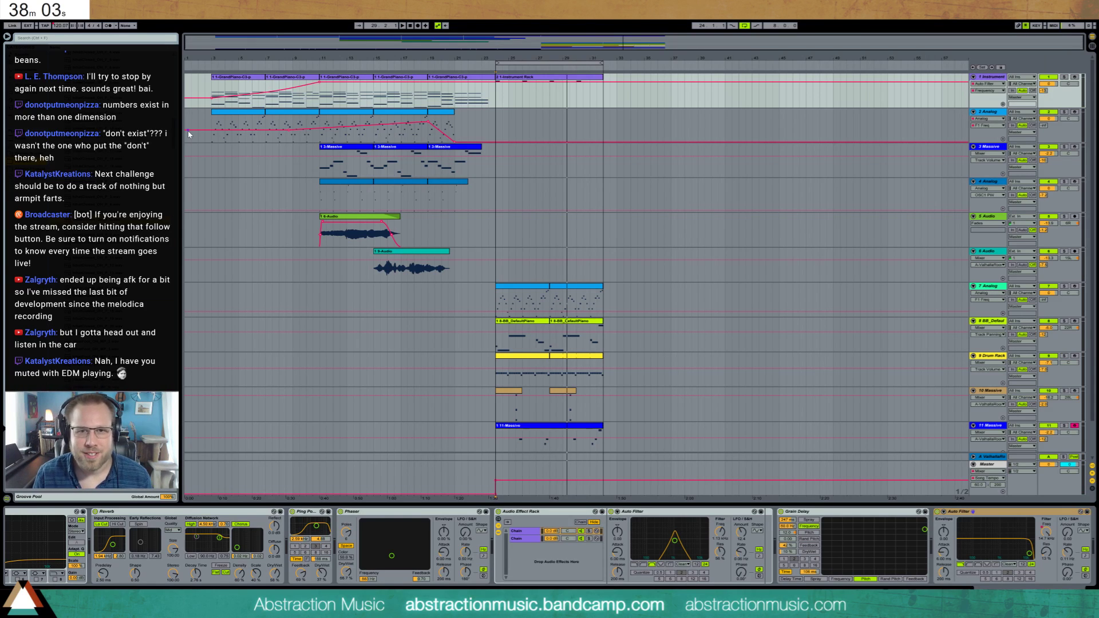
{"action": "key", "text": "space"}
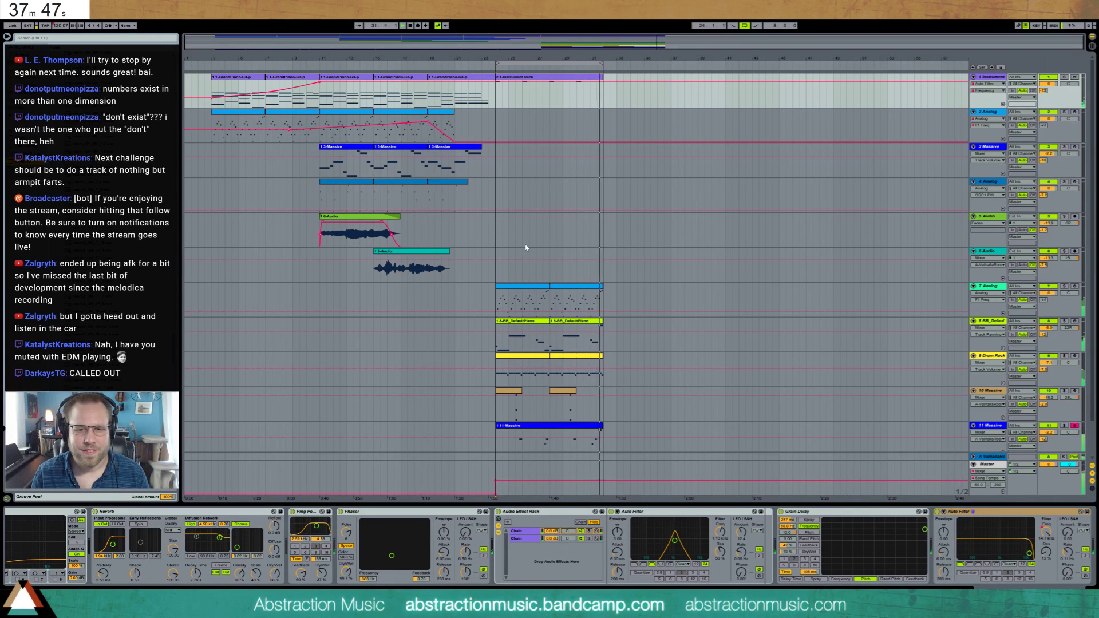
{"action": "key", "text": "space"}
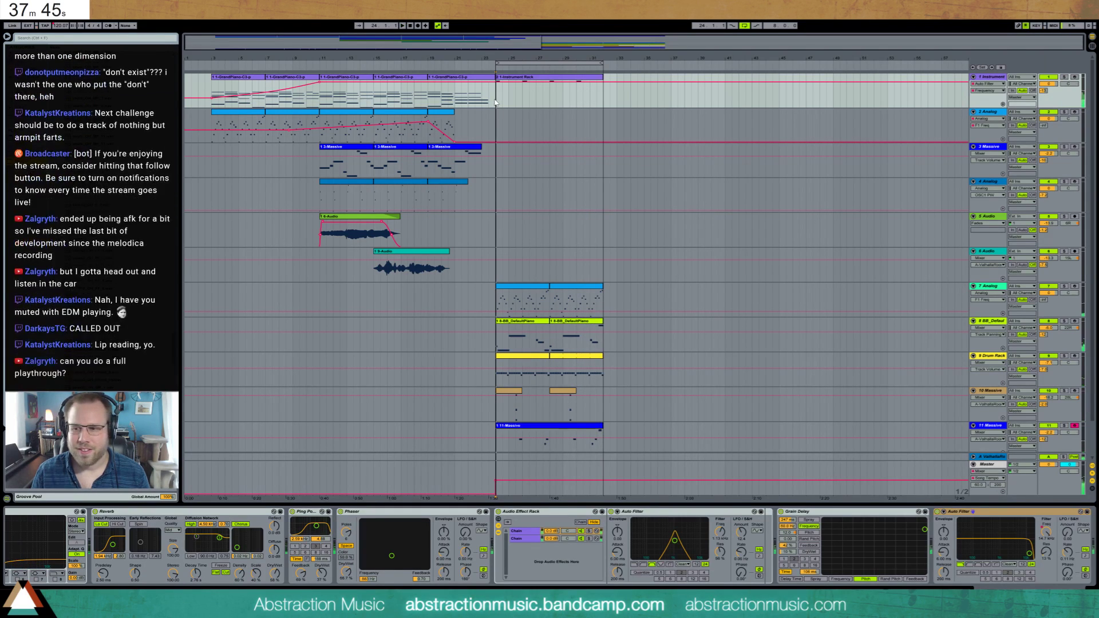
- Play the arrangement from its first clip through to the new section at bar 24 to review the whole track
{"action": "left_click", "coordinate": [209, 64]}
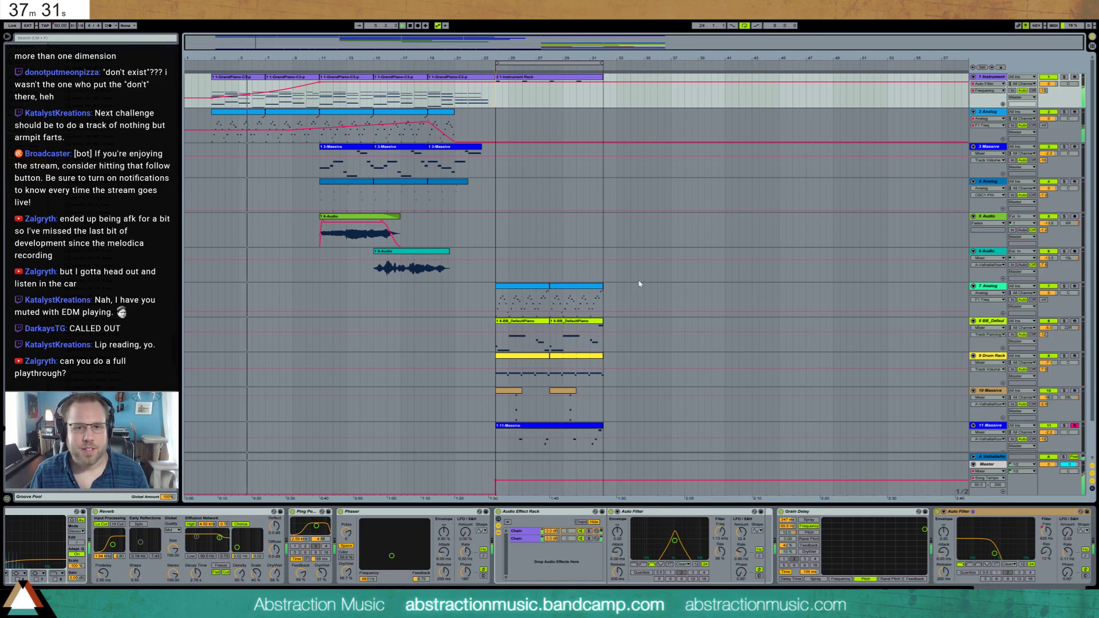
{"action": "scroll", "coordinate": [640, 284], "scroll_direction": "down", "scroll_amount": 2}
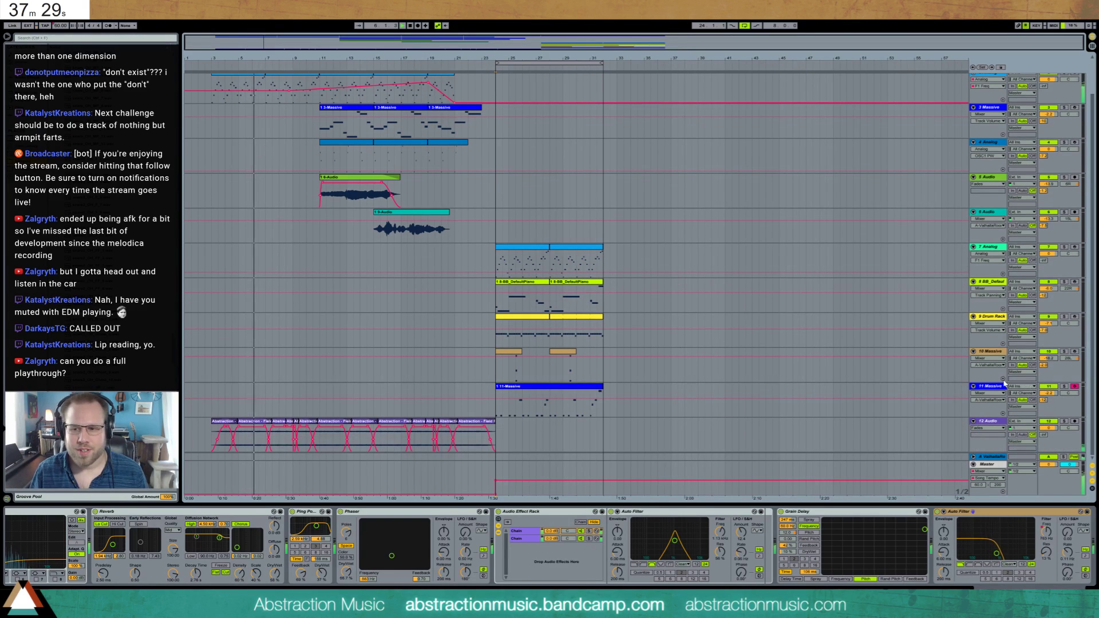
{"action": "left_click", "coordinate": [990, 389]}
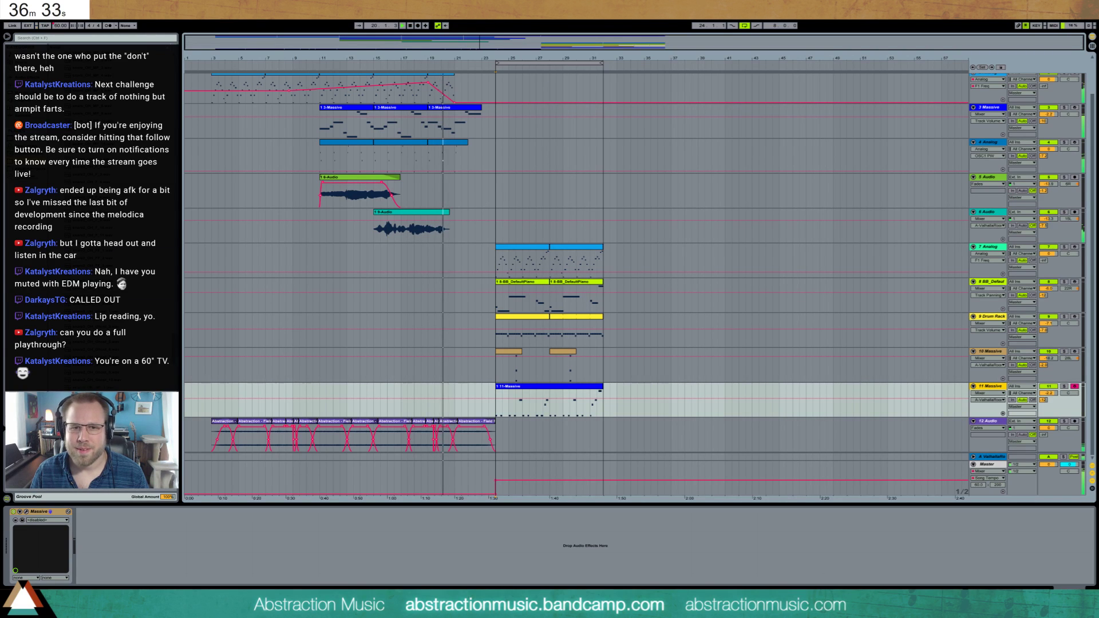
{"action": "scroll", "coordinate": [617, 163], "scroll_direction": "up", "scroll_amount": 2}
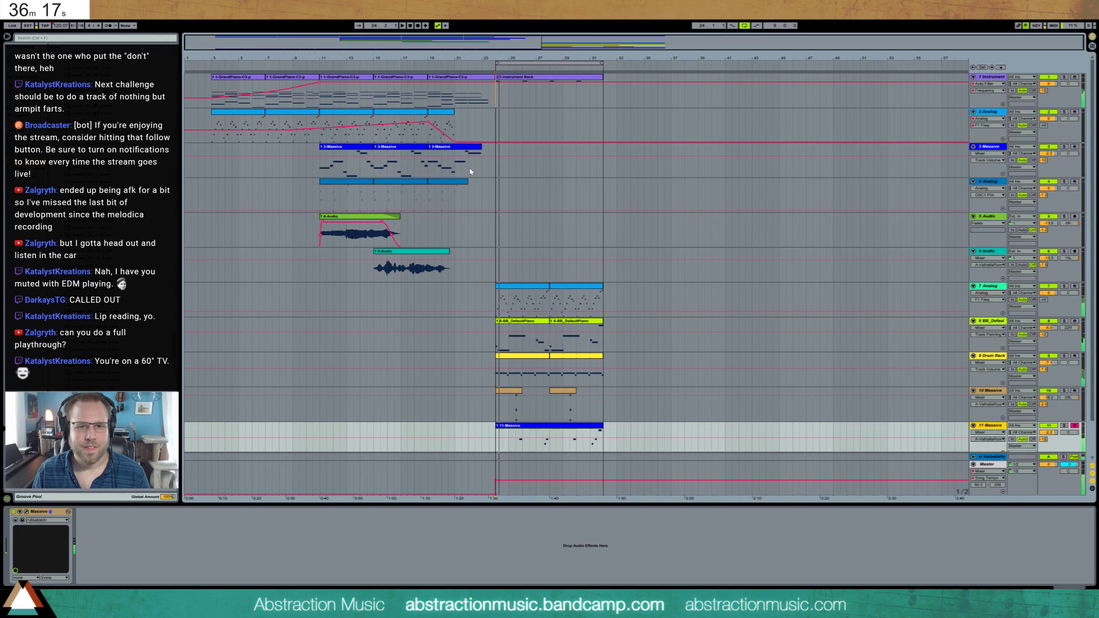
- Replay the transition from bar 22 into the new section to hear the gap before bar 24
{"action": "left_click", "coordinate": [431, 162]}
{"action": "key", "text": "space"}
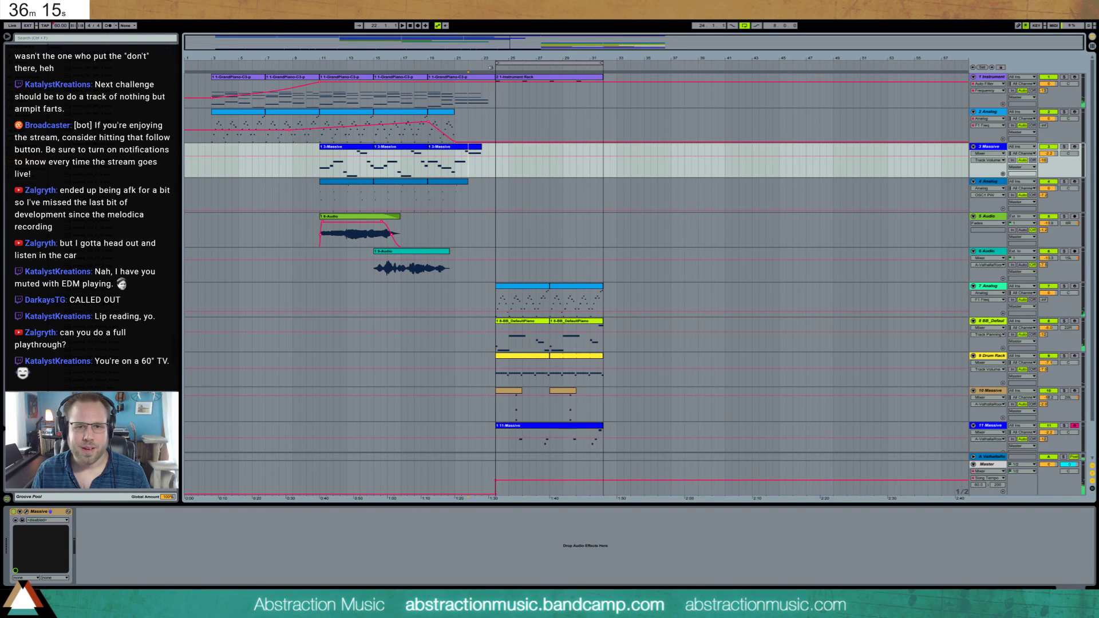
{"action": "key", "text": "space"}
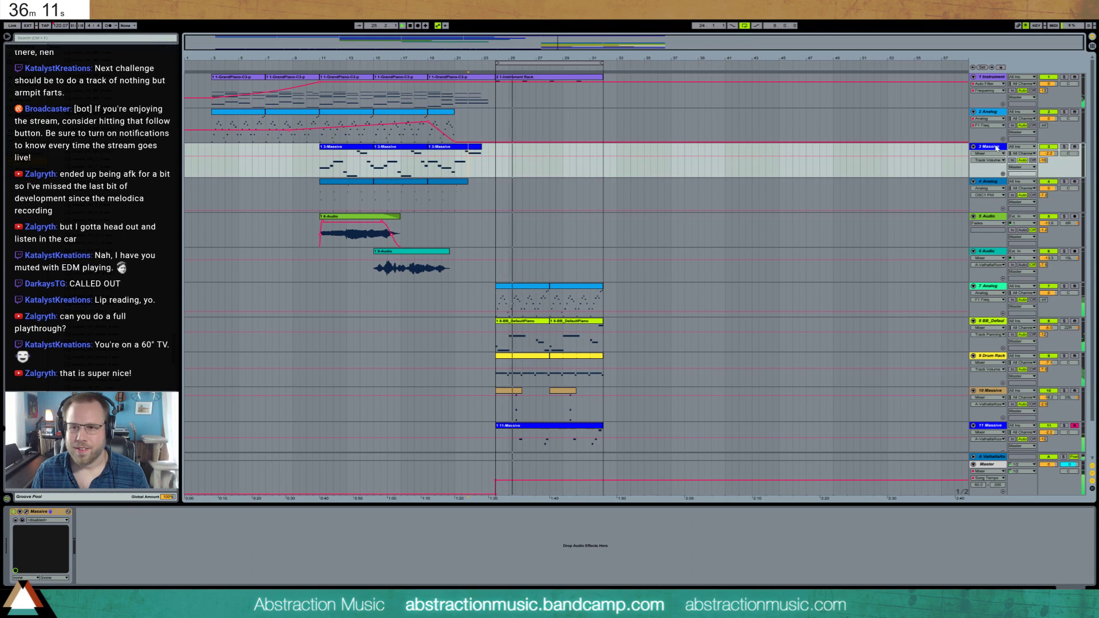
- Insert a new MIDI track and move it directly below Analog track 4
{"action": "key", "text": "ctrl+shift+t"}
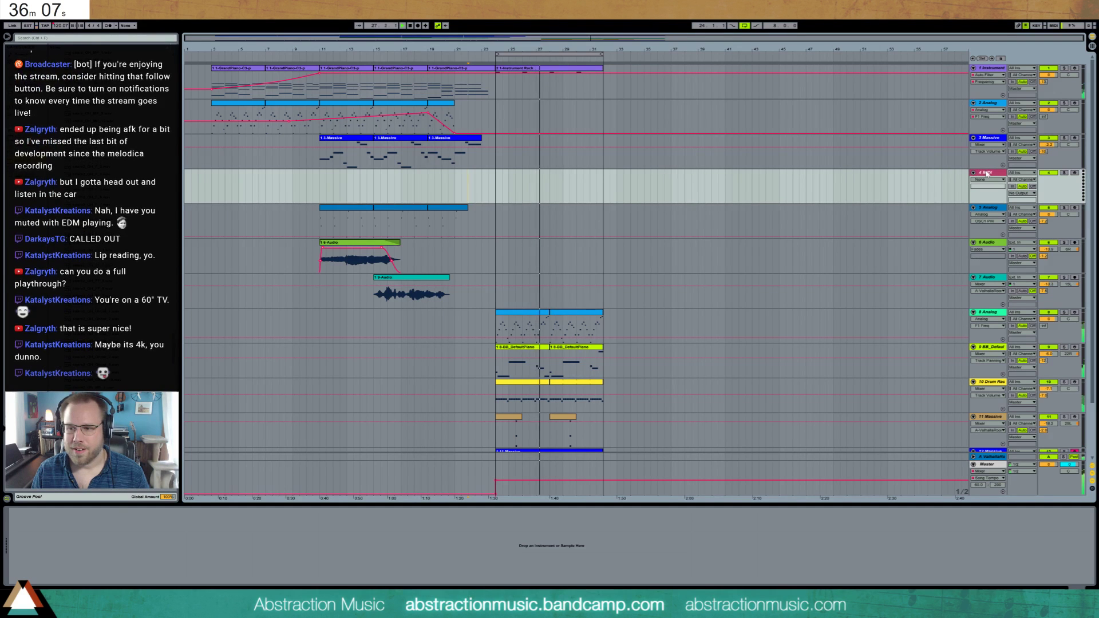
{"action": "left_click_drag", "start_coordinate": [986, 182], "coordinate": [979, 229]}
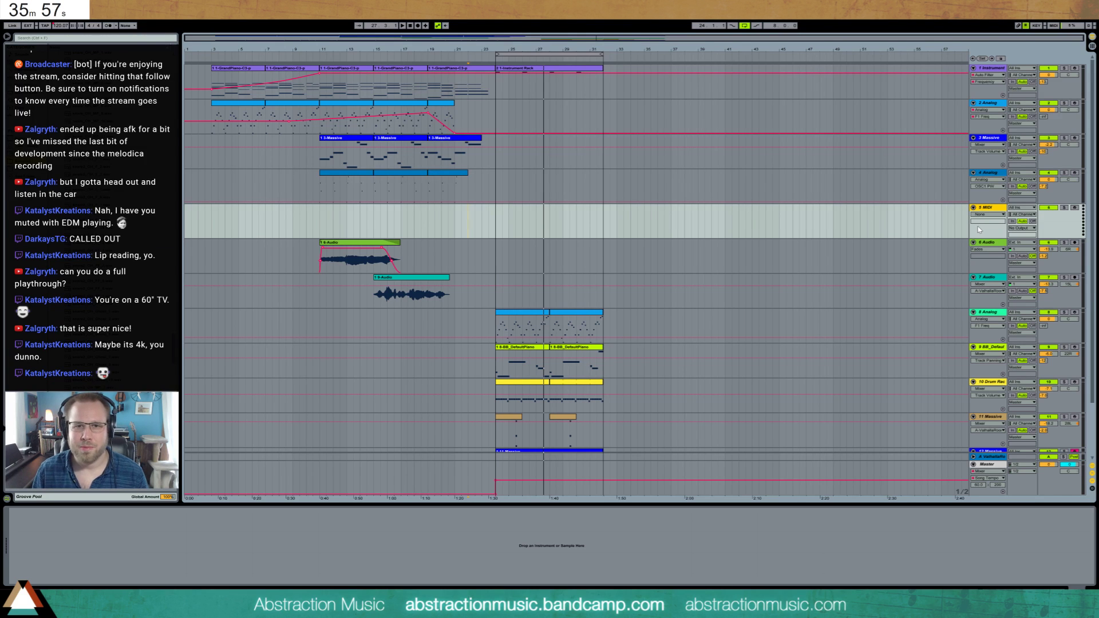
{"action": "left_click", "coordinate": [468, 219]}
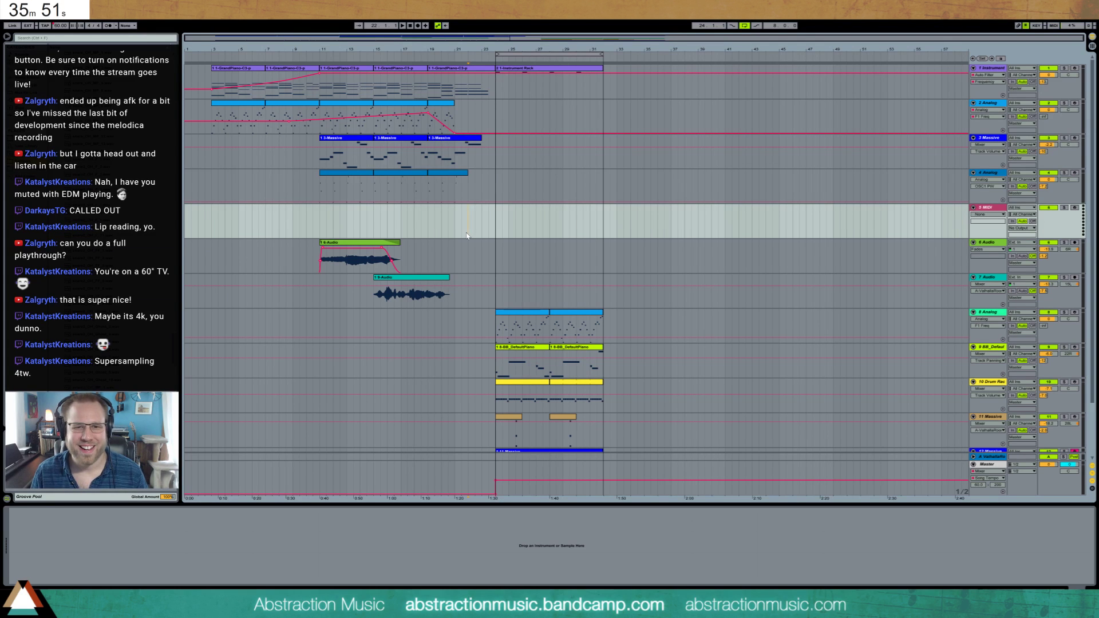
- Find an uplifter sample, place it at bar 23 on new track 5, and trim it with a fade just before bar 24
{"action": "left_click", "coordinate": [36, 39]}
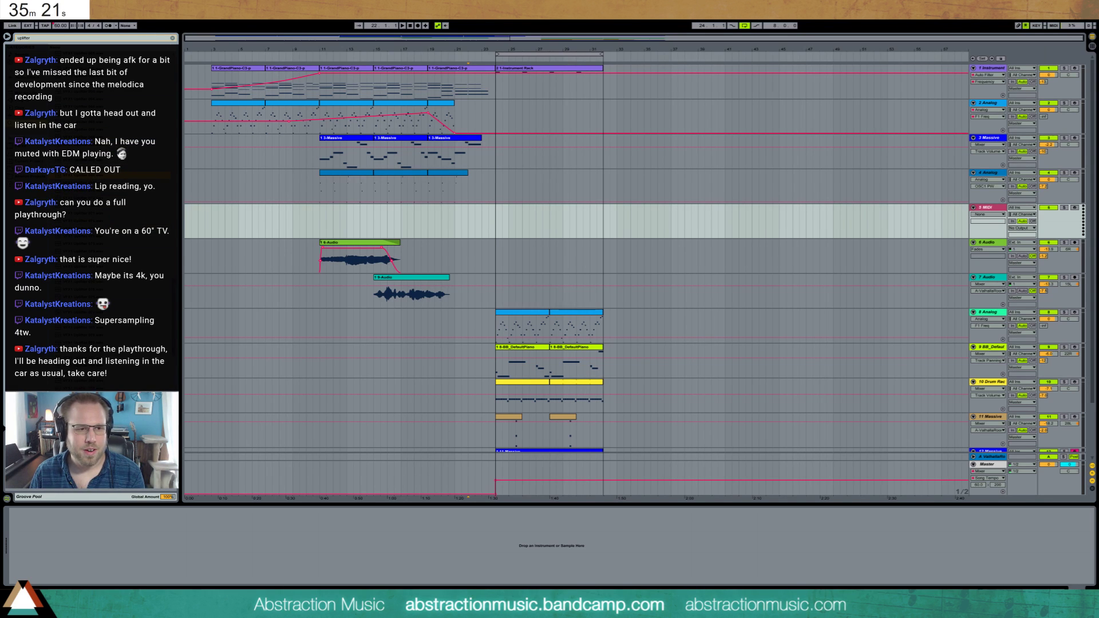
{"action": "mouse_move", "coordinate": [69, 51]}
{"action": "left_mouse_down"}
{"action": "mouse_move", "coordinate": [194, 216]}
{"action": "mouse_move", "coordinate": [482, 216]}
{"action": "left_mouse_up"}
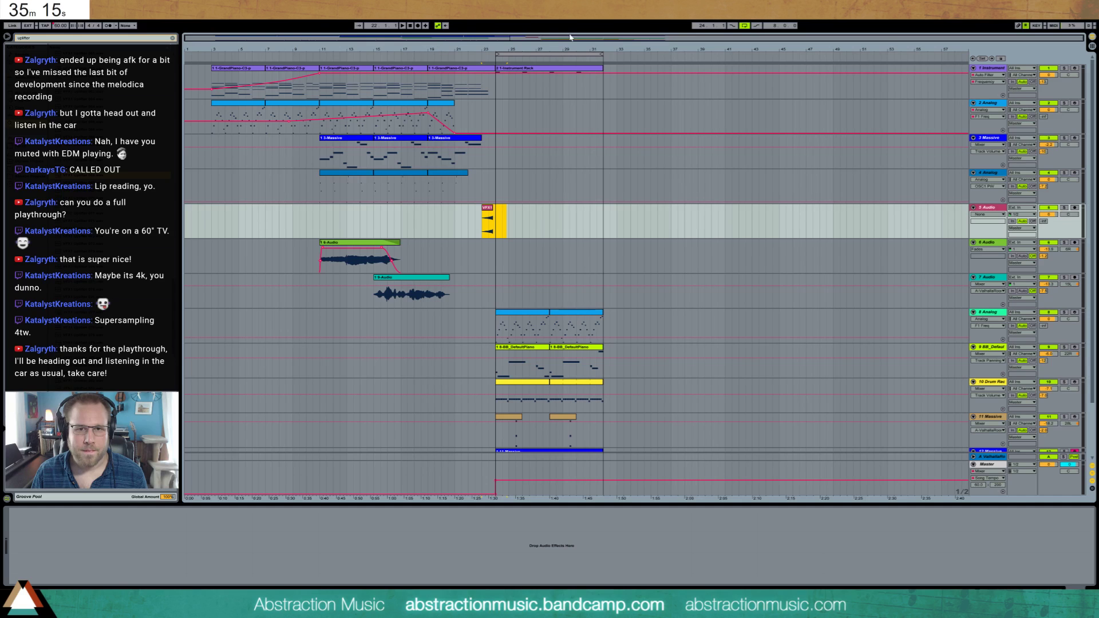
{"action": "left_click_drag", "start_coordinate": [549, 40], "coordinate": [461, 180]}
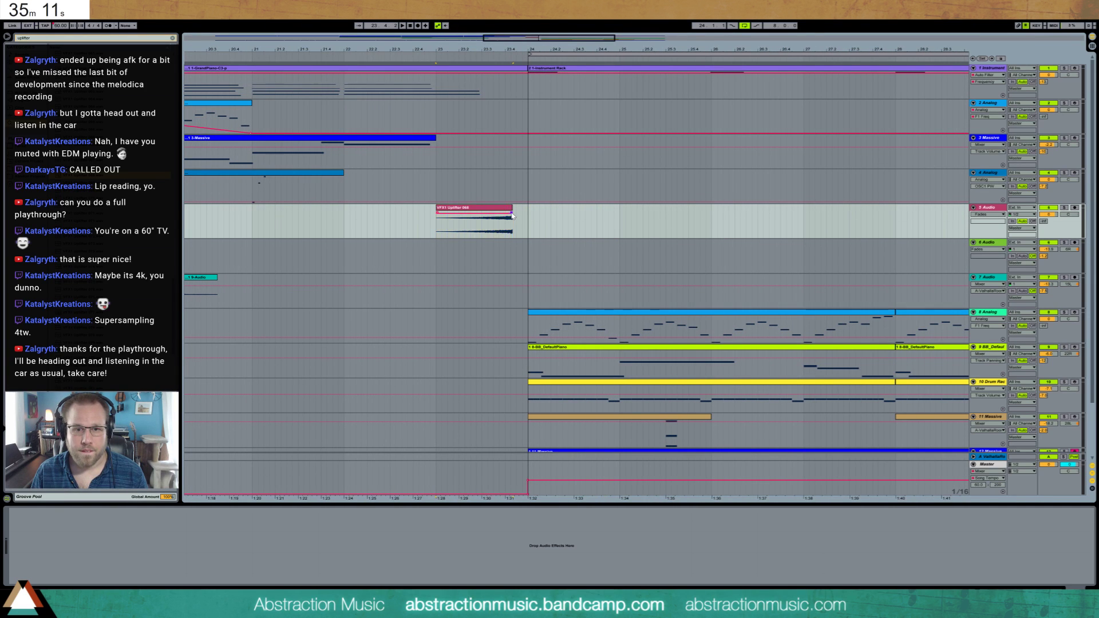
- Adjust the Valhalla reverb send and volume of uplifter track 5 while playing the transition into bar 24
{"action": "left_click", "coordinate": [1043, 222]}
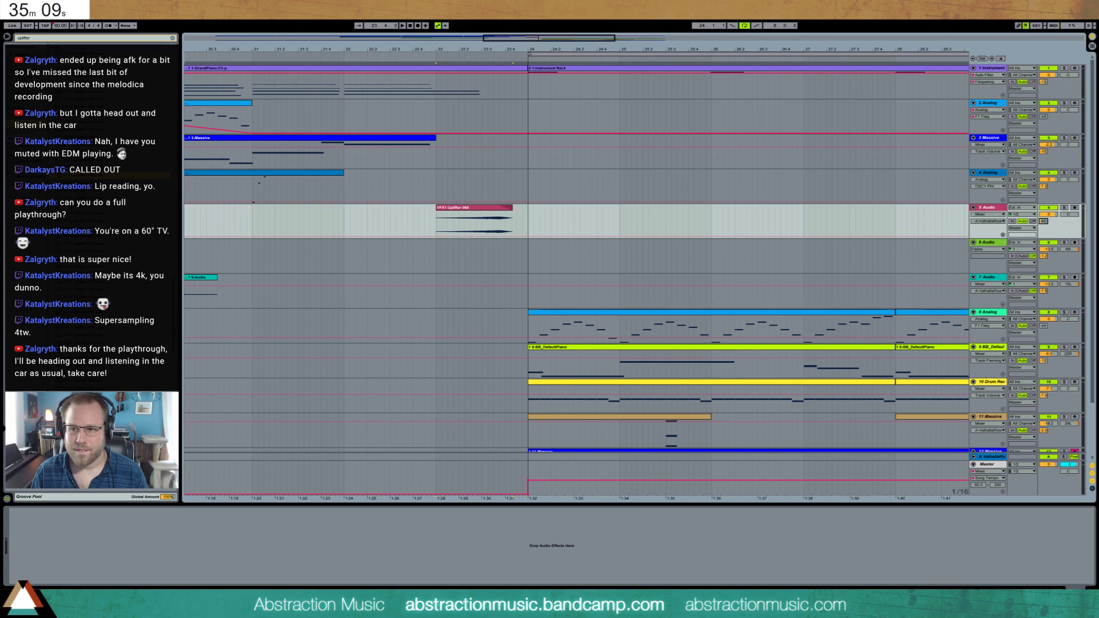
{"action": "key", "text": "space"}
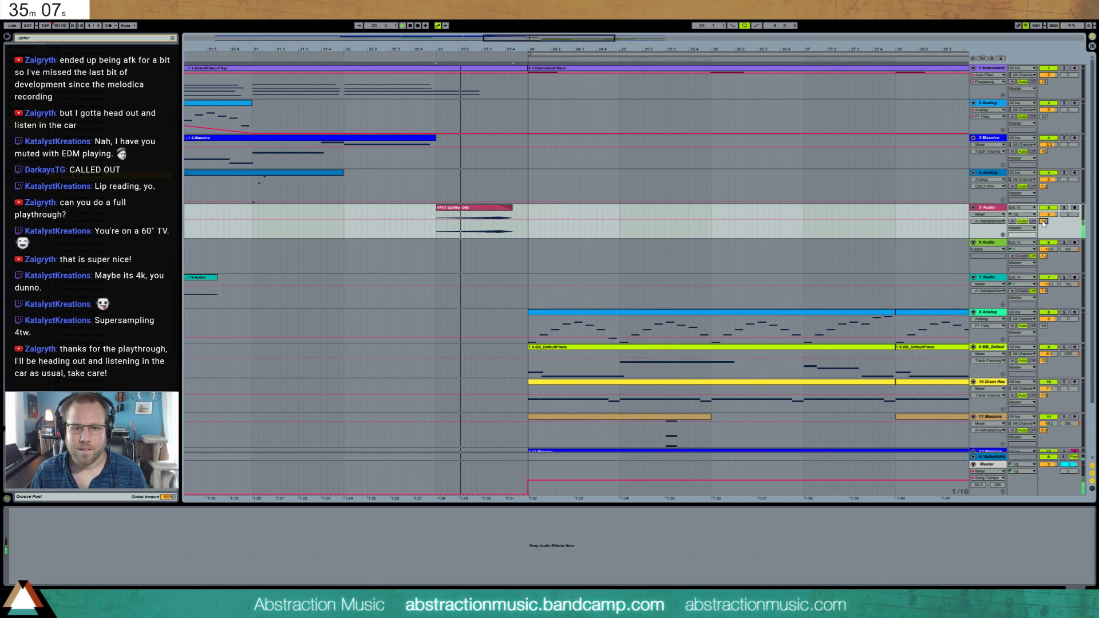
{"action": "left_click", "coordinate": [1048, 214]}
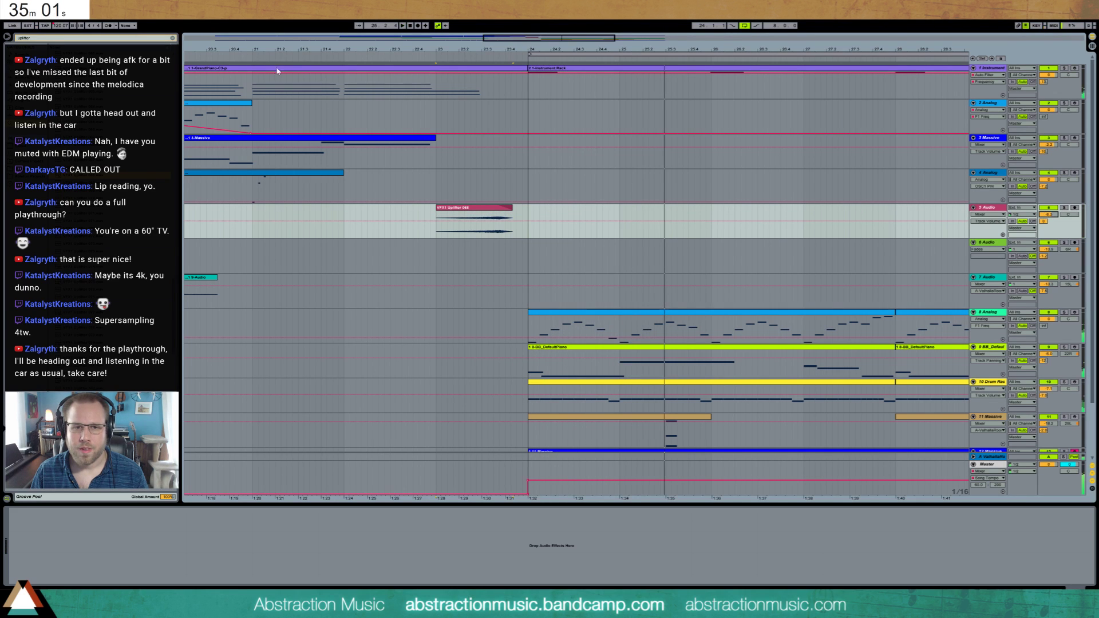
{"action": "left_click", "coordinate": [249, 55]}
- Open the uplifter clip and adjust its transposition and gain while replaying the transition
{"action": "left_click_drag", "start_coordinate": [736, 48], "coordinate": [577, 36]}
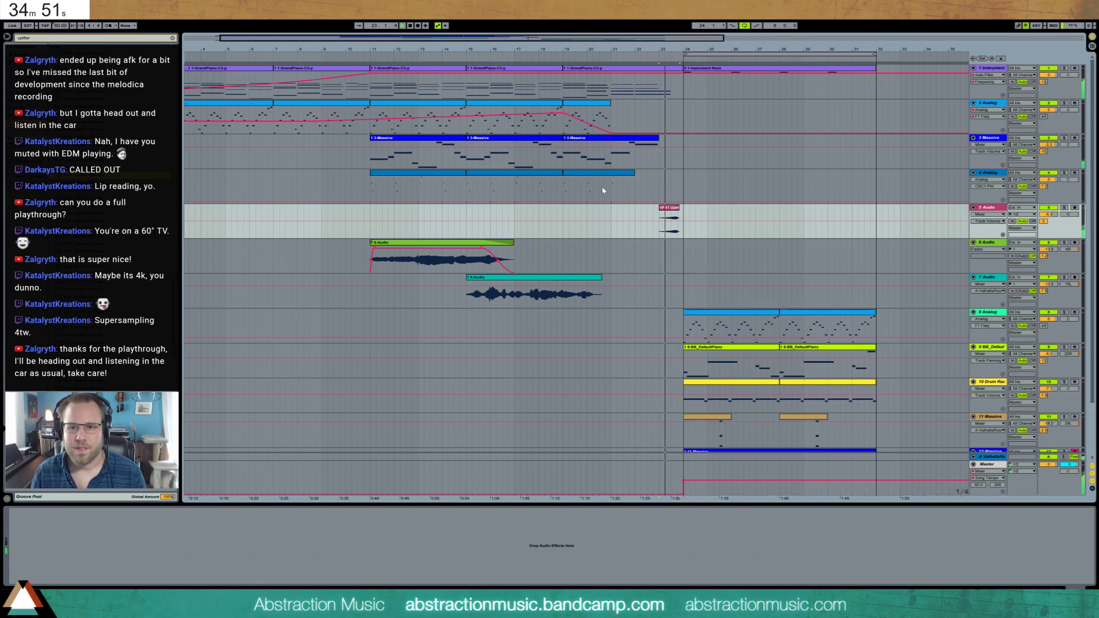
{"action": "double_click", "coordinate": [669, 209]}
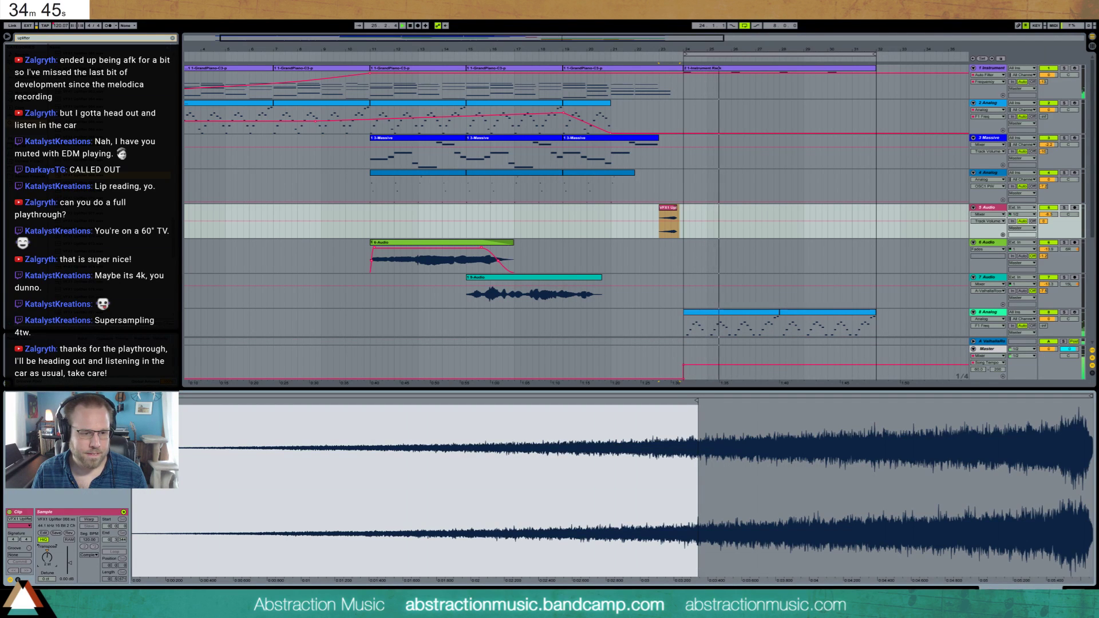
{"action": "left_click_drag", "start_coordinate": [48, 563], "coordinate": [49, 560]}
{"action": "key", "text": "space"}
{"action": "key", "text": "space"}
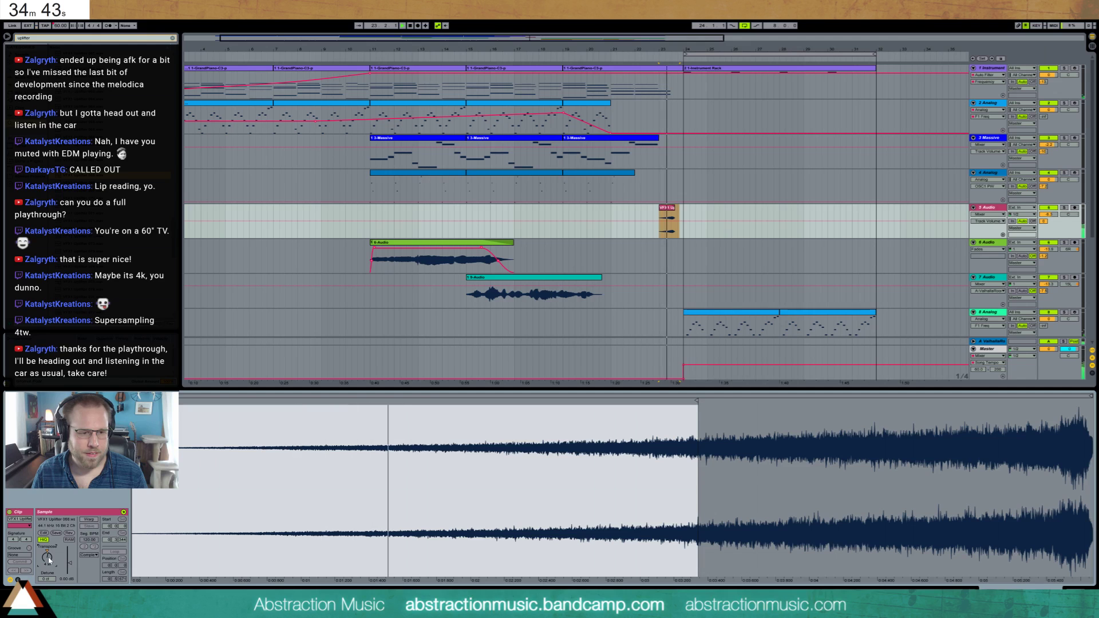
{"action": "left_click_drag", "start_coordinate": [68, 571], "coordinate": [68, 580]}
{"action": "key", "text": "shift+Tab"}
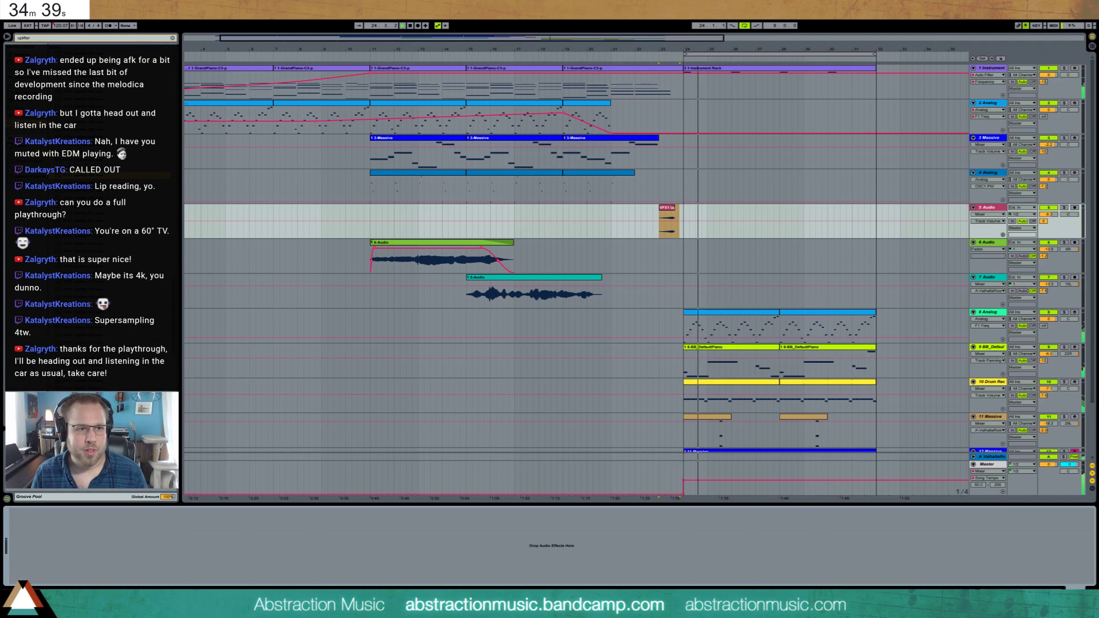
- Add an Auto Filter to uplifter track 5 and set it as a high-pass filter
{"action": "key", "text": "ctrl+f"}
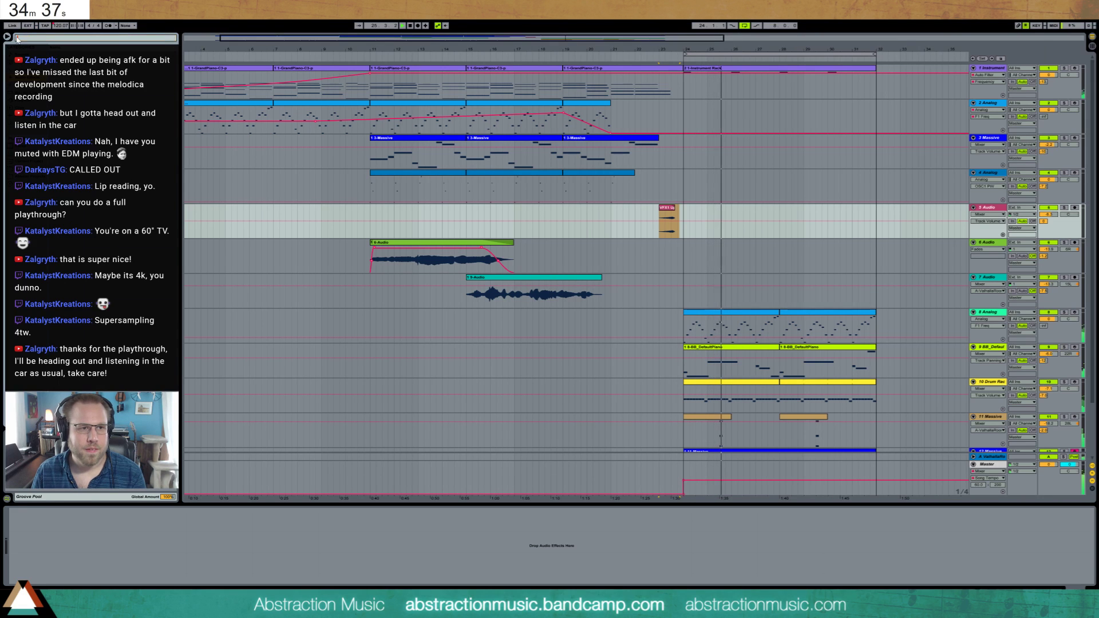
{"action": "left_click_drag", "start_coordinate": [86, 143], "coordinate": [67, 556]}
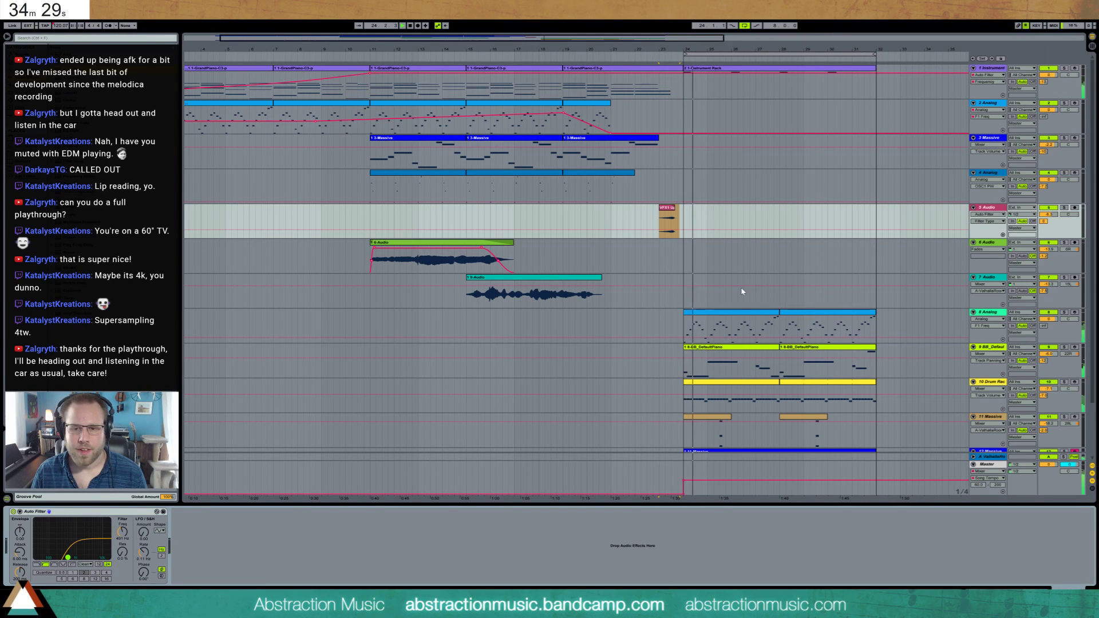
{"action": "scroll", "coordinate": [744, 258], "scroll_direction": "right", "scroll_amount": 5}
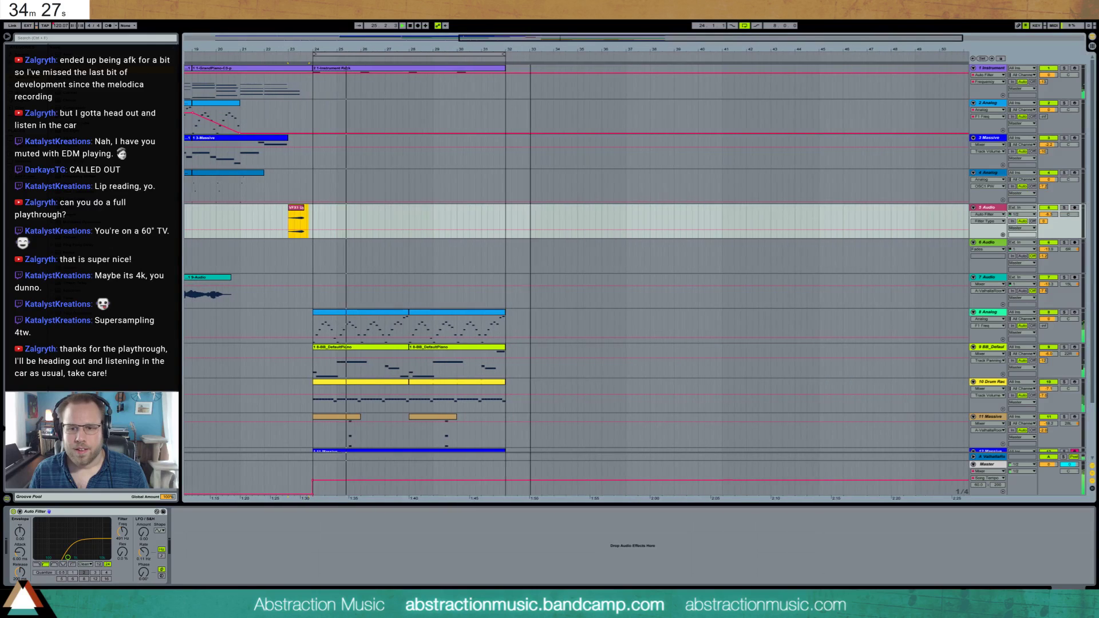
- Load the snareStick_OH_P_4 sample onto an empty pad of Drum Rack track 10
{"action": "scroll", "coordinate": [735, 240], "scroll_direction": "down", "scroll_amount": 3}
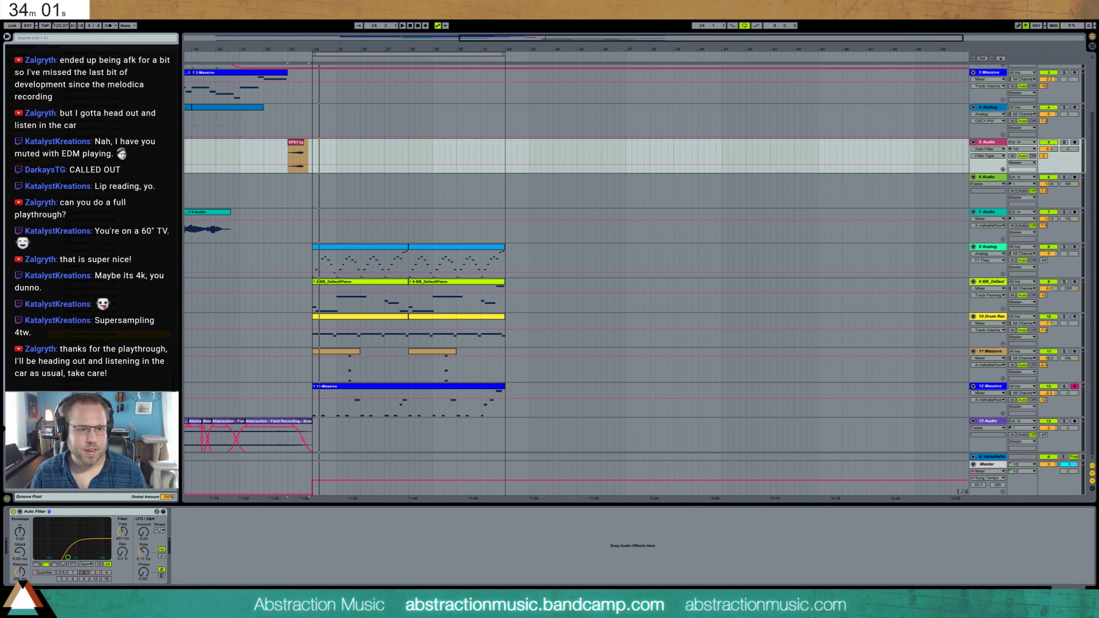
{"action": "left_click", "coordinate": [367, 318]}
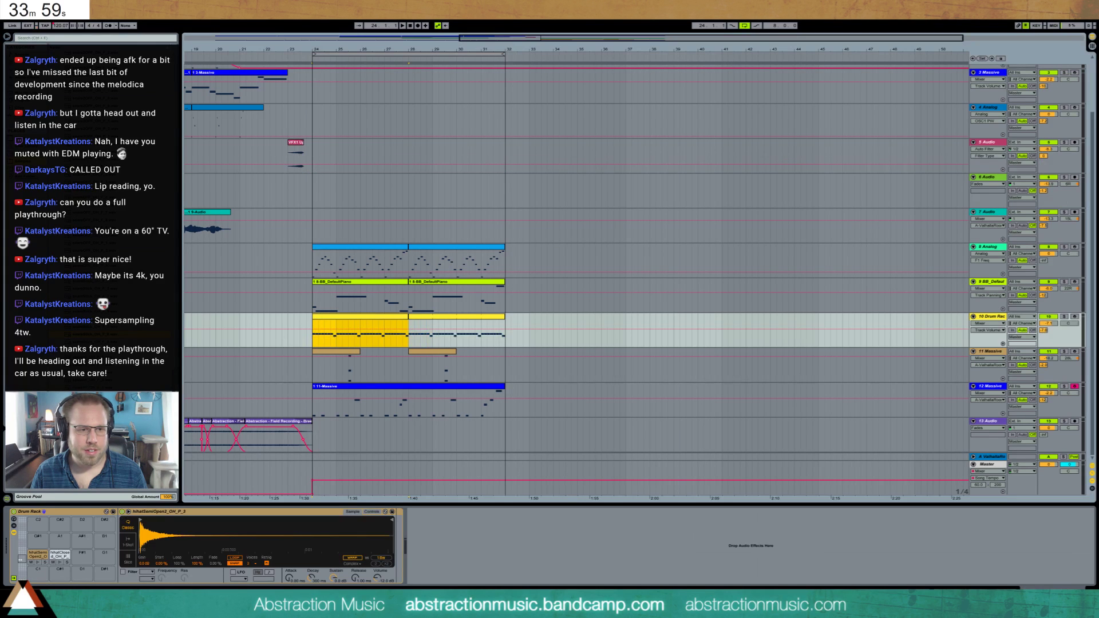
{"action": "double_click", "coordinate": [370, 330]}
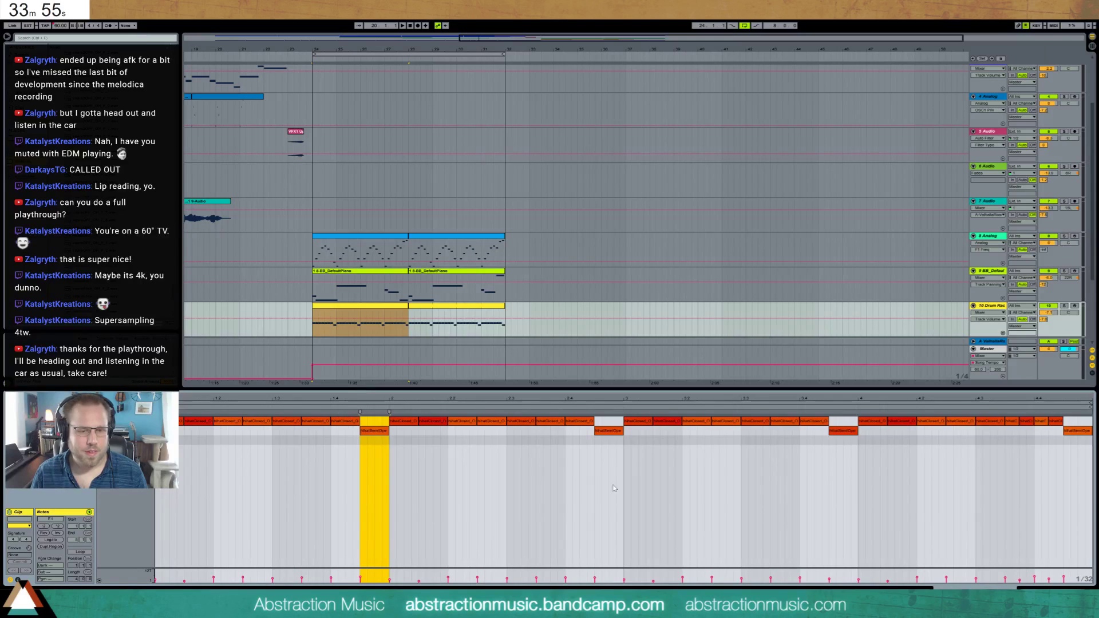
{"action": "key", "text": "shift+Tab"}
{"action": "scroll", "coordinate": [163, 540], "scroll_direction": "up", "scroll_amount": 5}
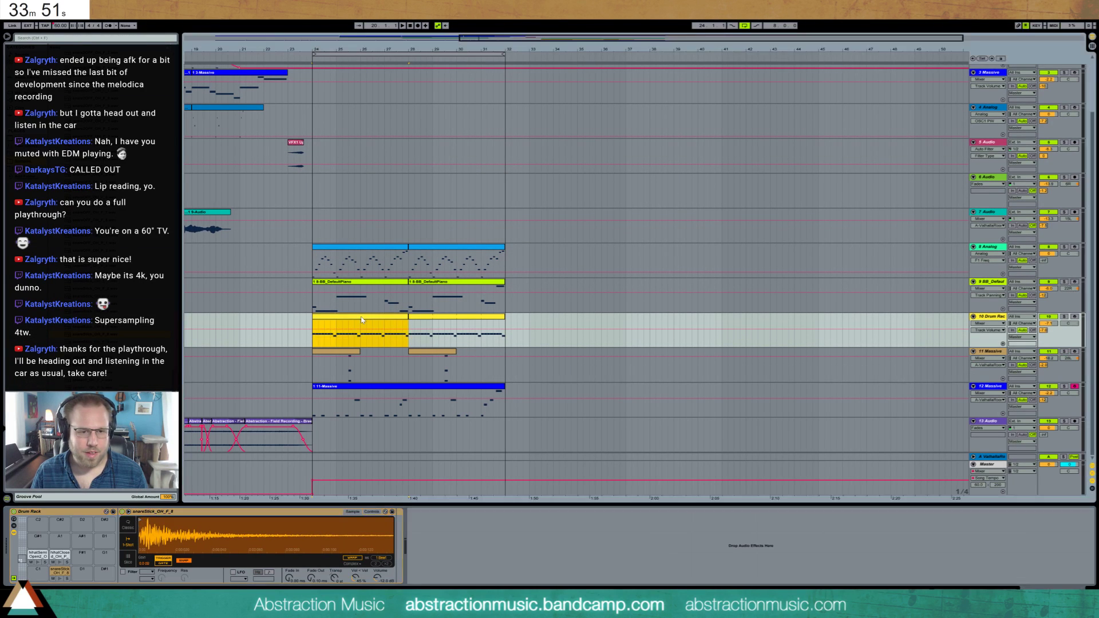
- Draw an eighth-note snare stick hit on beat 2 of the first bar in the first Drum Rack clip
{"action": "key", "text": "shift+Tab"}
{"action": "left_click", "coordinate": [215, 441]}
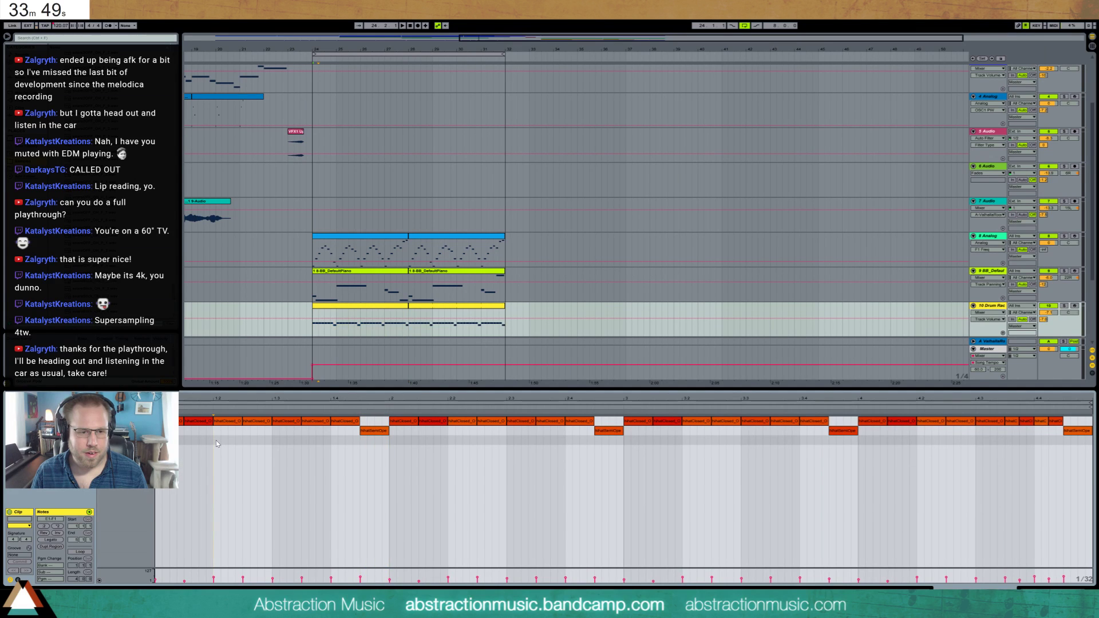
{"action": "double_click", "coordinate": [215, 440]}
{"action": "left_click_drag", "start_coordinate": [244, 439], "coordinate": [181, 452]}
- Try repeating the snare stick hit every two and a half beats, play it back, and undo the duplicates
{"action": "key", "text": "ctrl+d"}
{"action": "key", "text": "ctrl+d"}
{"action": "key", "text": "ctrl+d"}
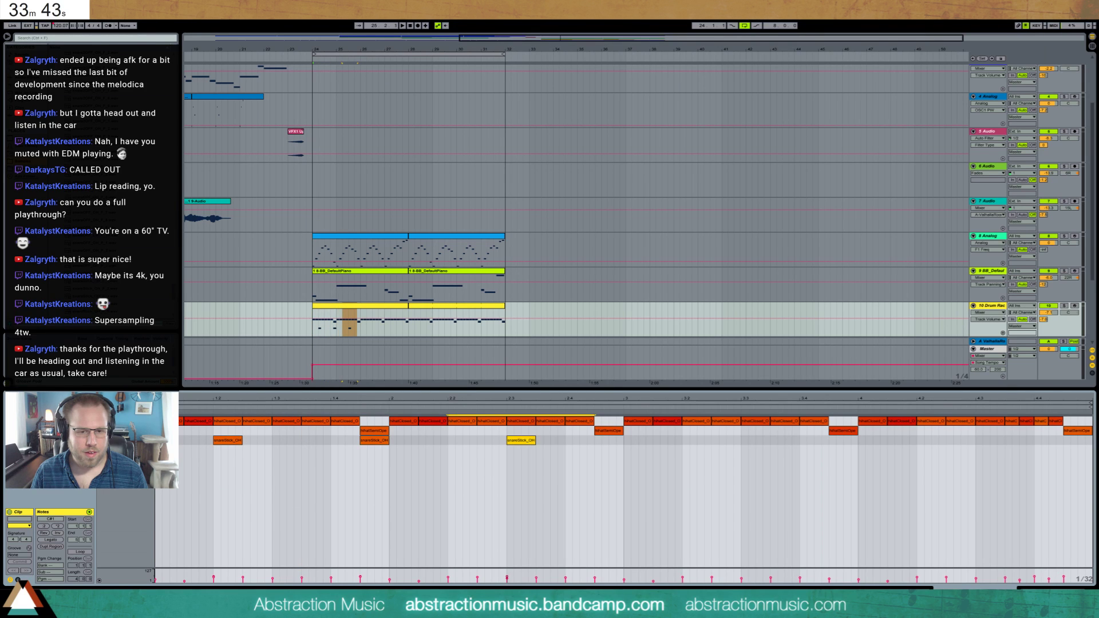
{"action": "key", "text": "space"}
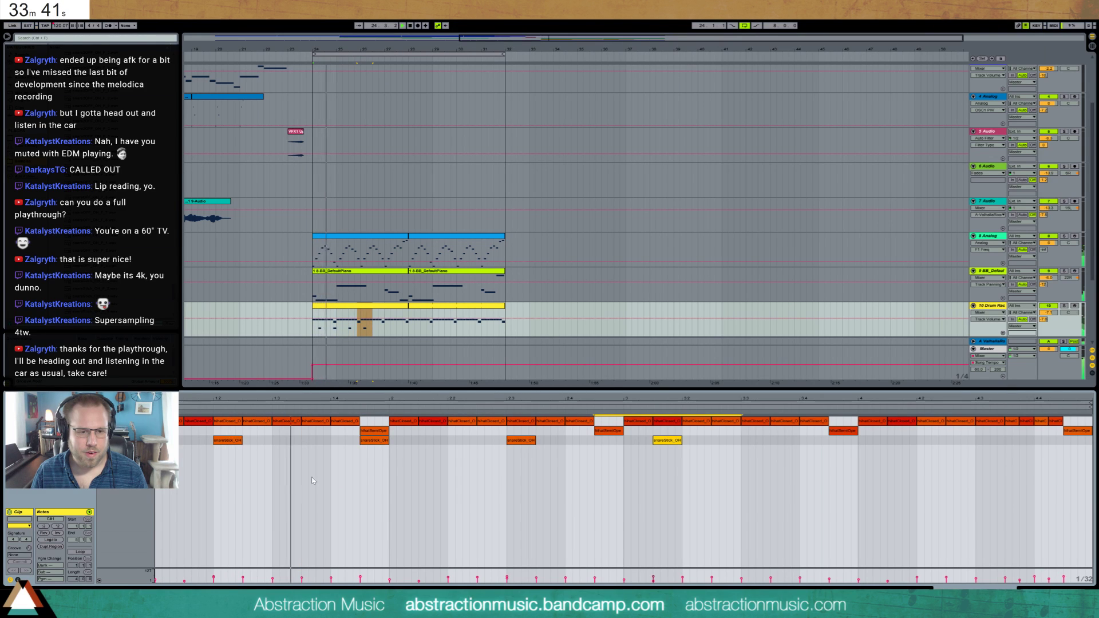
{"action": "key", "text": "ctrl+z"}
{"action": "key", "text": "ctrl+z"}
{"action": "key", "text": "ctrl+z"}
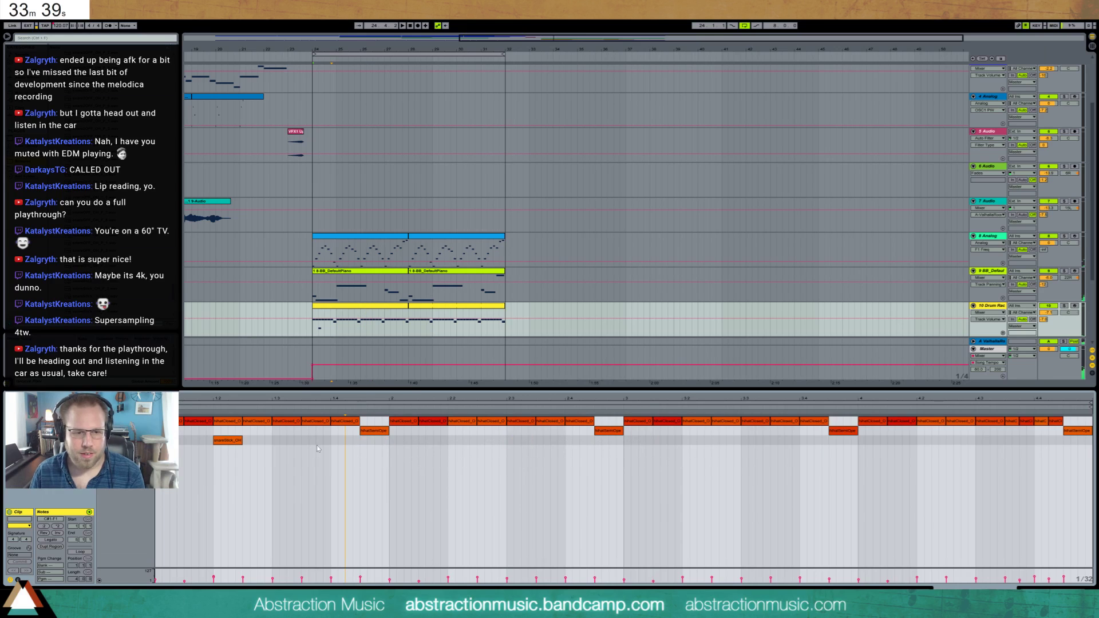
- Duplicate the snare stick hit four times at intervals of one and a half beats across the first two bars
{"action": "left_click", "coordinate": [233, 438]}
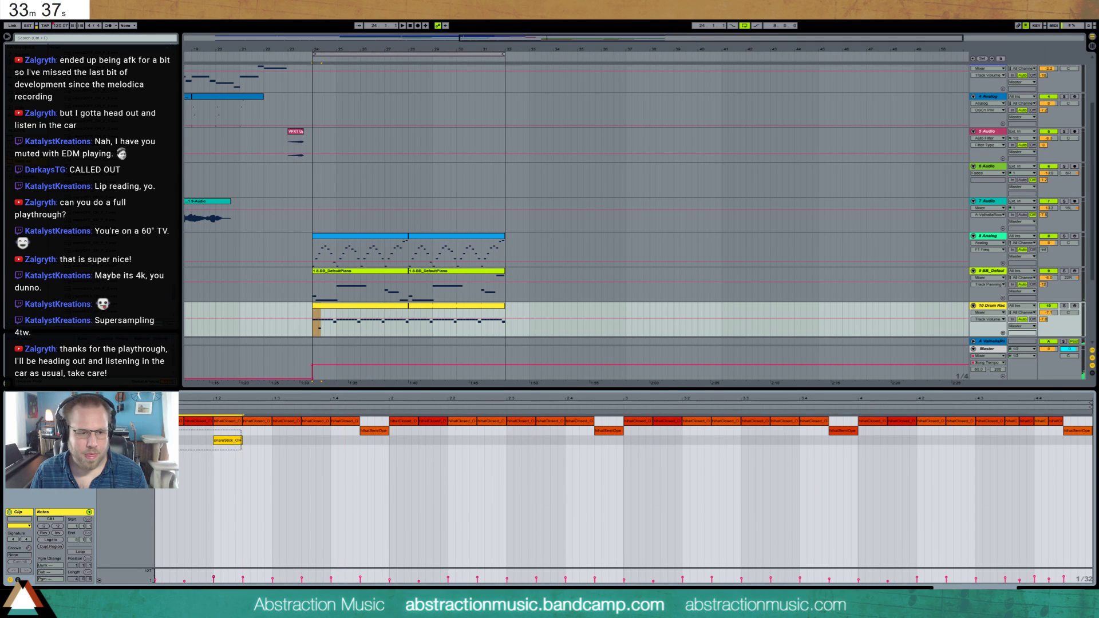
{"action": "key", "text": "ctrl+d"}
{"action": "key", "text": "ctrl+d"}
{"action": "key", "text": "ctrl+d"}
{"action": "key", "text": "ctrl+d"}
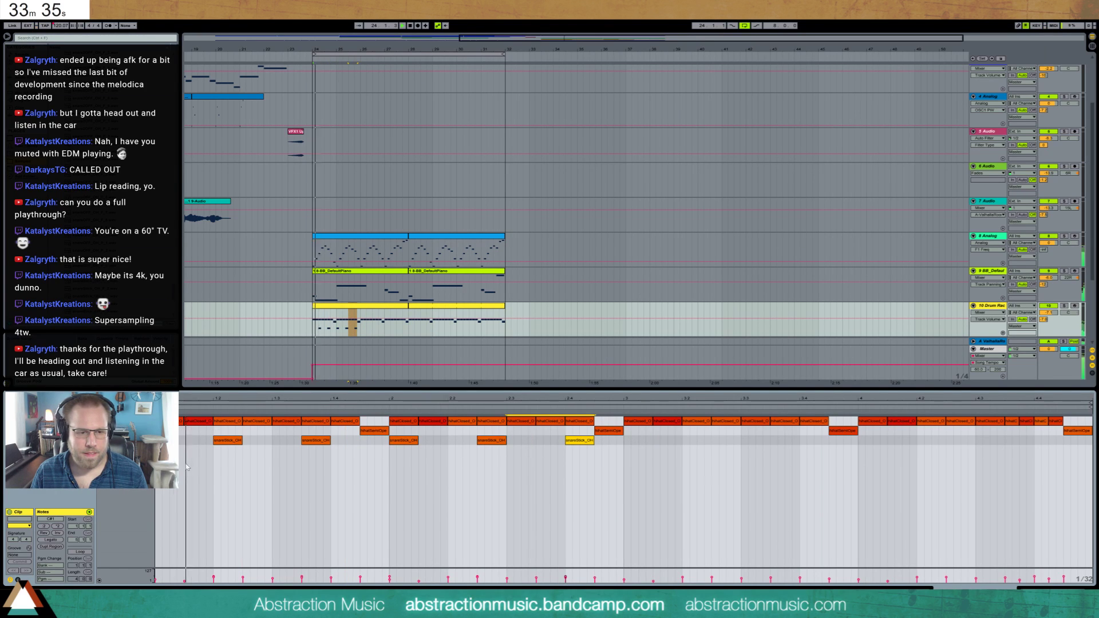
- Duplicate the two-bar snare stick pattern into bars 3 and 4 of the first Drum Rack clip
{"action": "left_click", "coordinate": [223, 440], "text": "shift"}
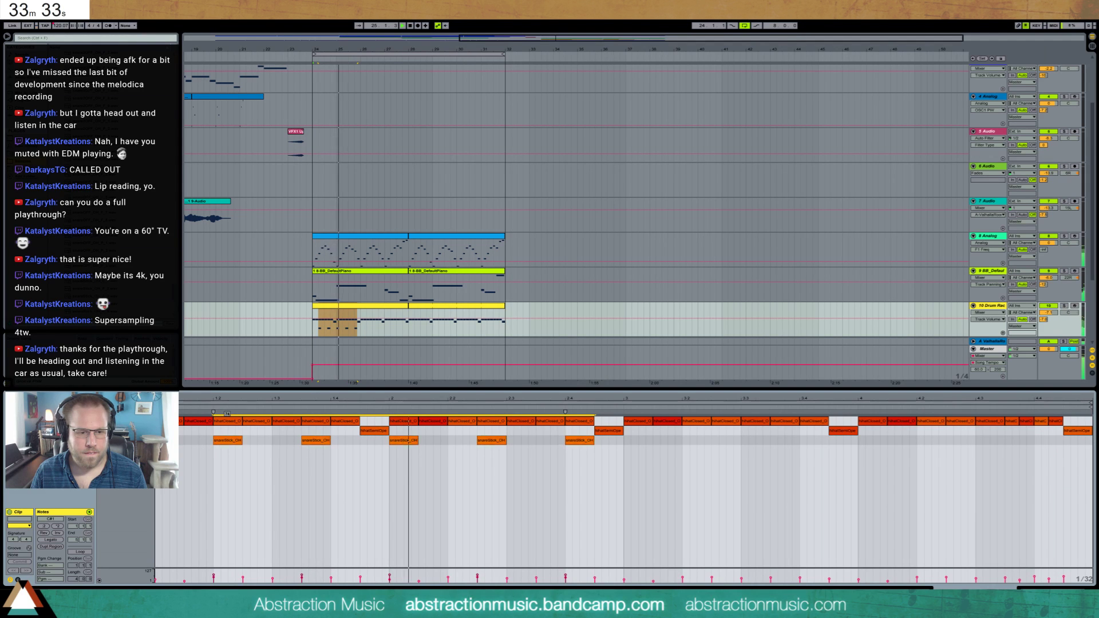
{"action": "left_click", "coordinate": [223, 440], "text": "shift"}
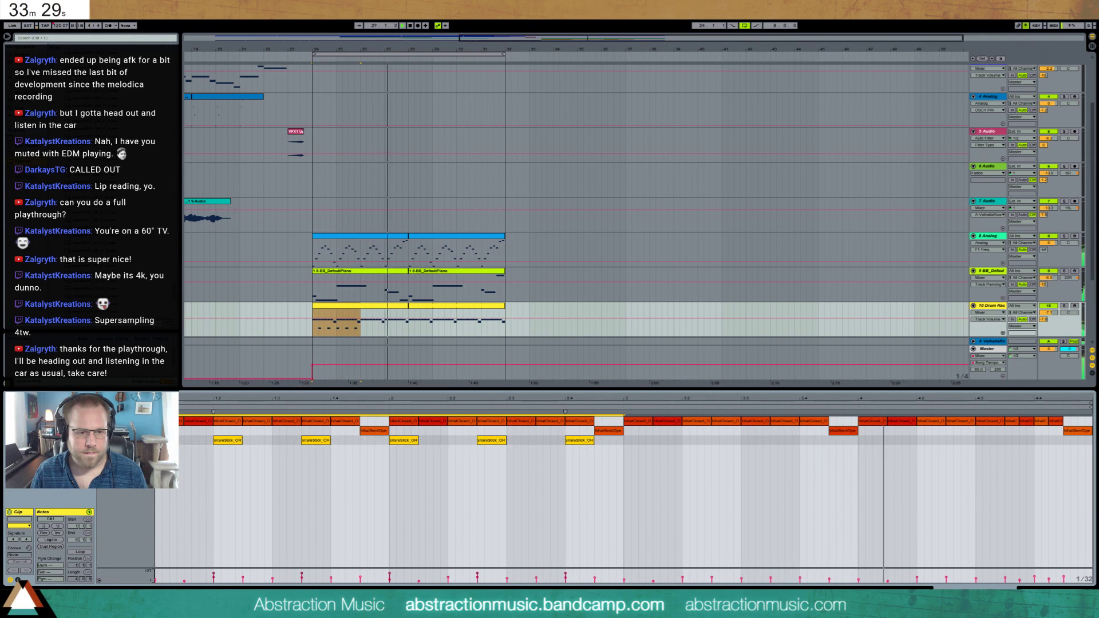
{"action": "key", "text": "ctrl+d"}
{"action": "key", "text": "Delete"}
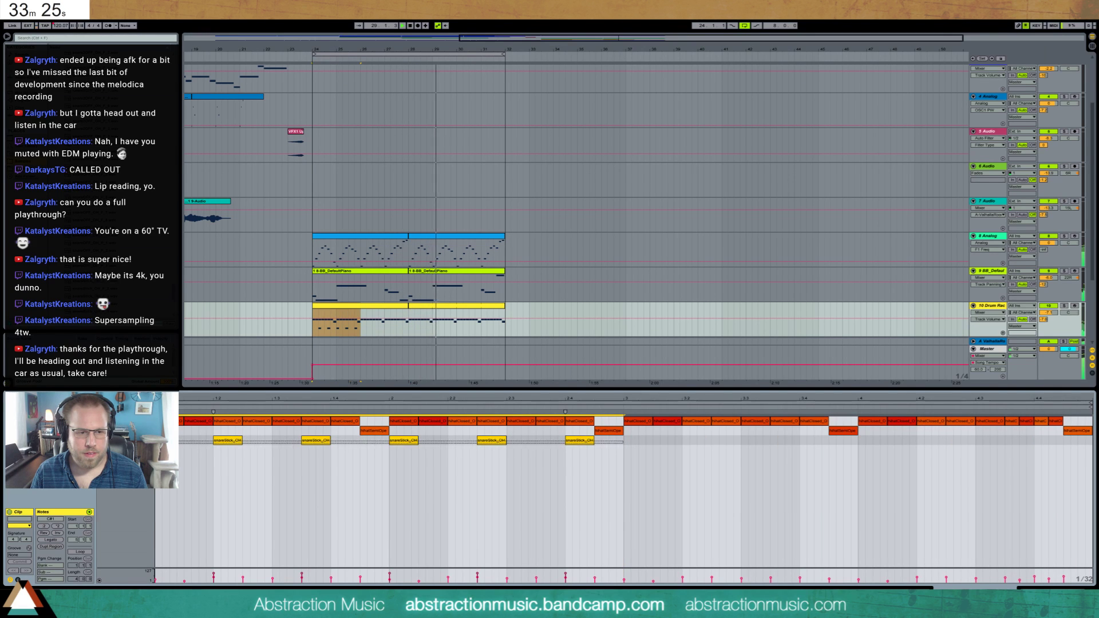
{"action": "key", "text": "ctrl+z"}
- Loop the edited drum clip across all eight bars of the section and adjust the Drum Rack track's ValhallaRoom send
{"action": "left_click", "coordinate": [358, 314]}
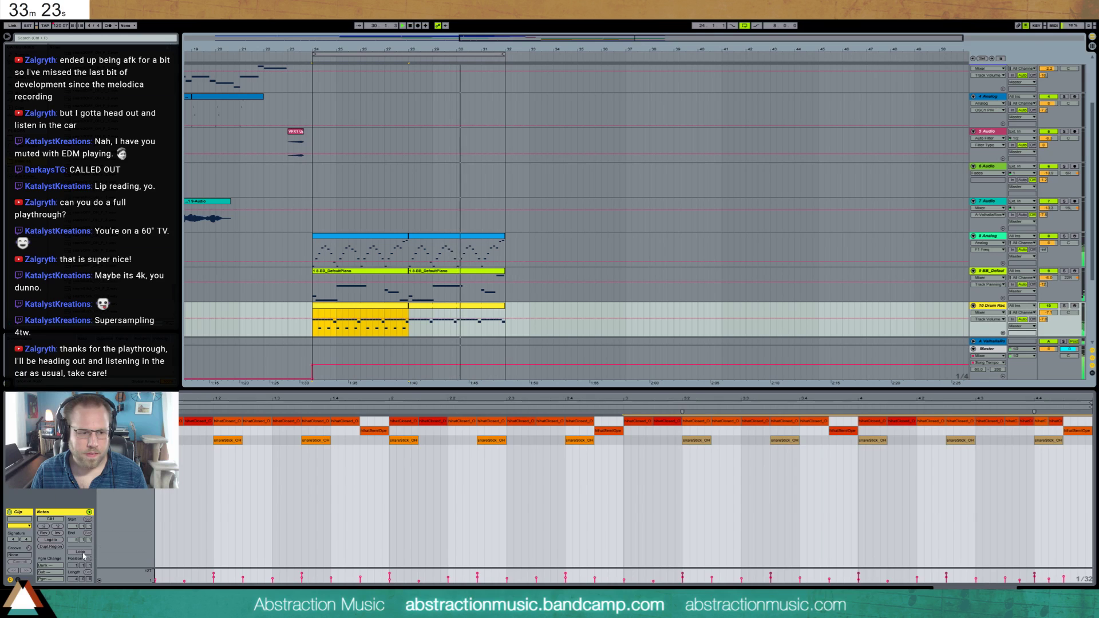
{"action": "left_click", "coordinate": [493, 323], "text": "shift"}
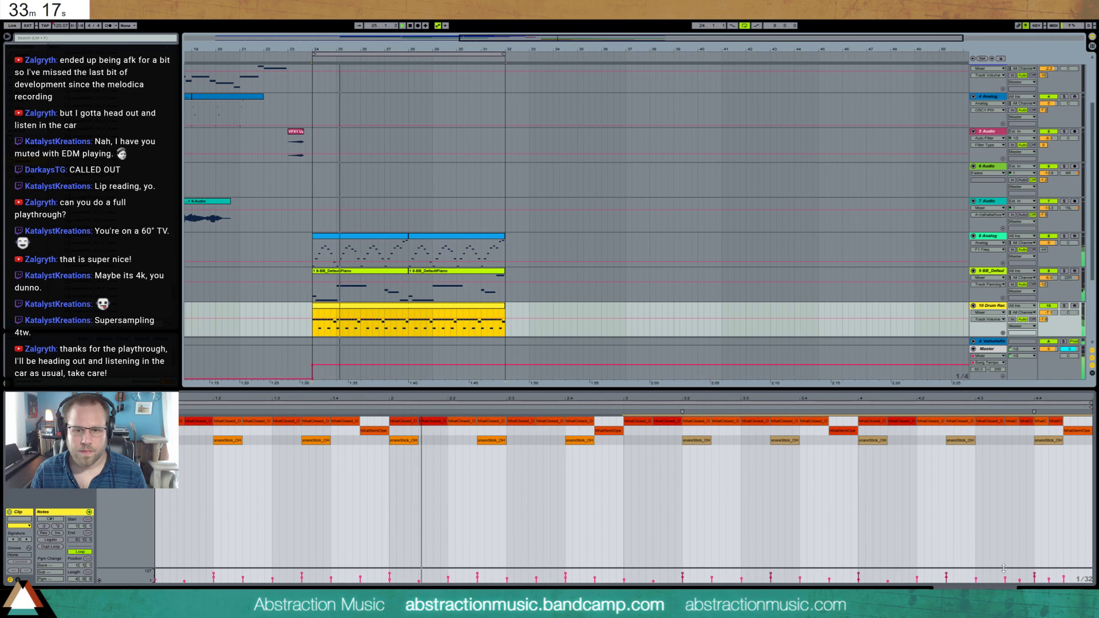
{"action": "key", "text": "shift+Tab"}
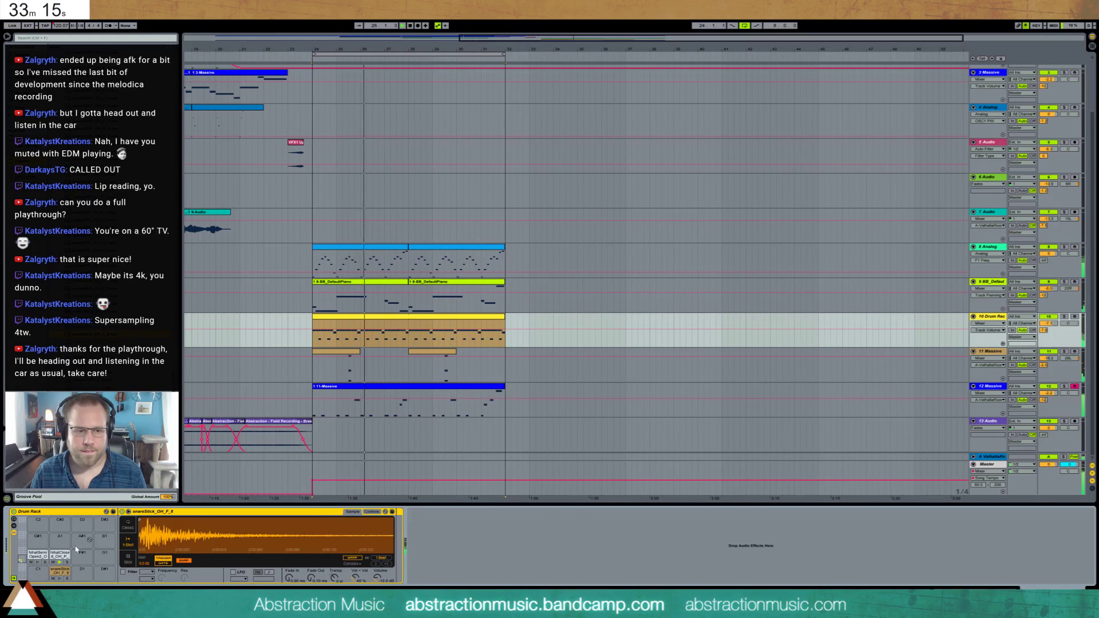
{"action": "left_click", "coordinate": [1044, 331]}
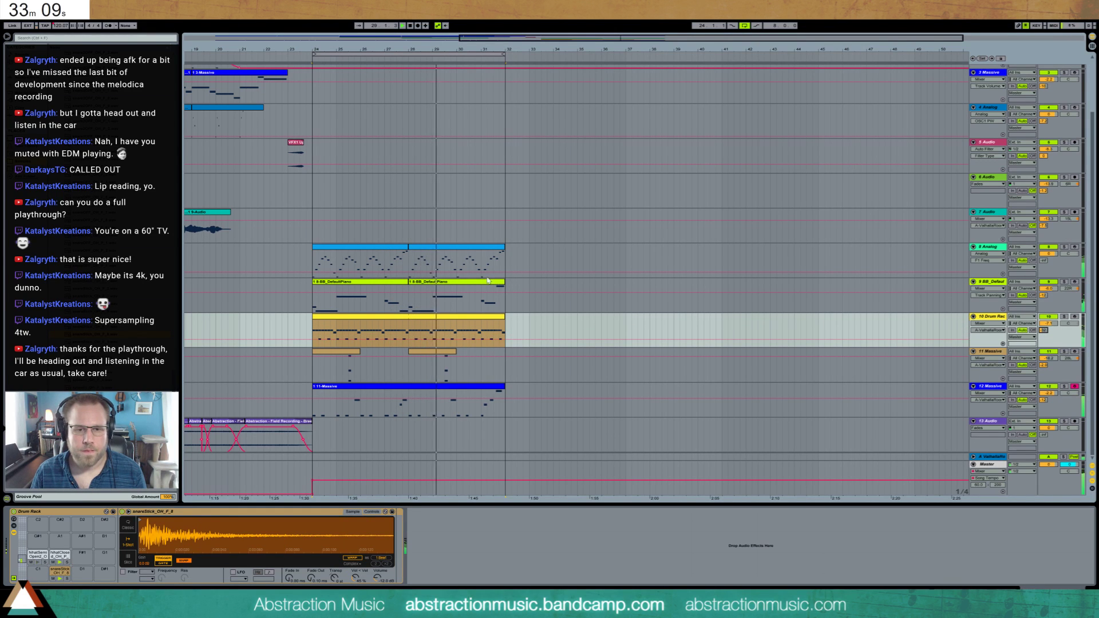
- Insert a new MIDI track directly below track 12 Massive
{"action": "left_click", "coordinate": [435, 250]}
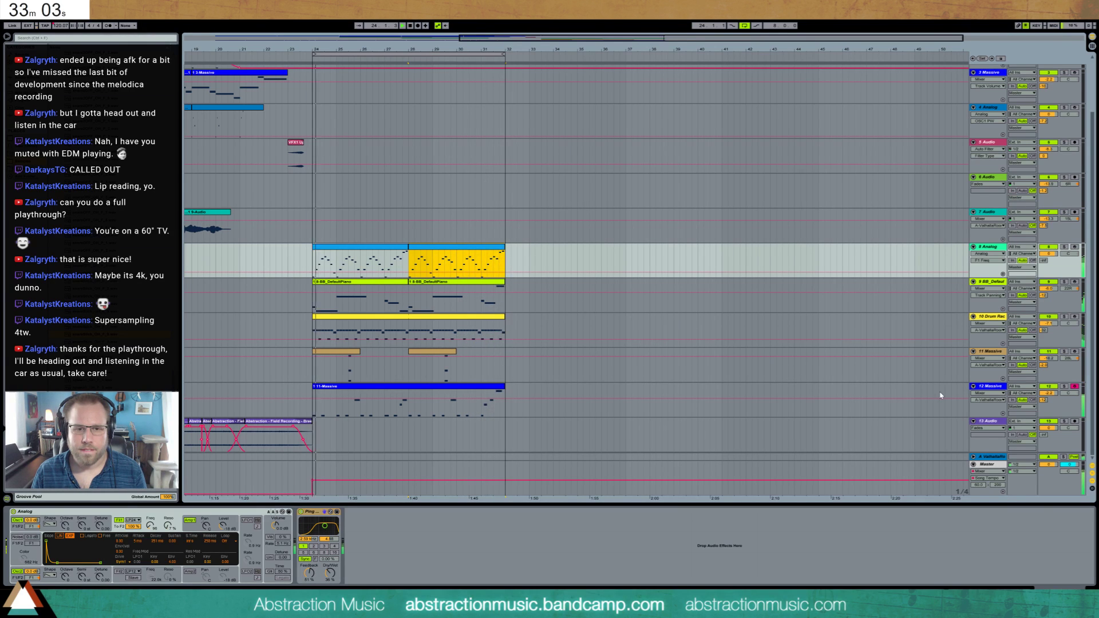
{"action": "left_click", "coordinate": [995, 391]}
{"action": "scroll", "coordinate": [523, 367], "scroll_direction": "up", "scroll_amount": 2}
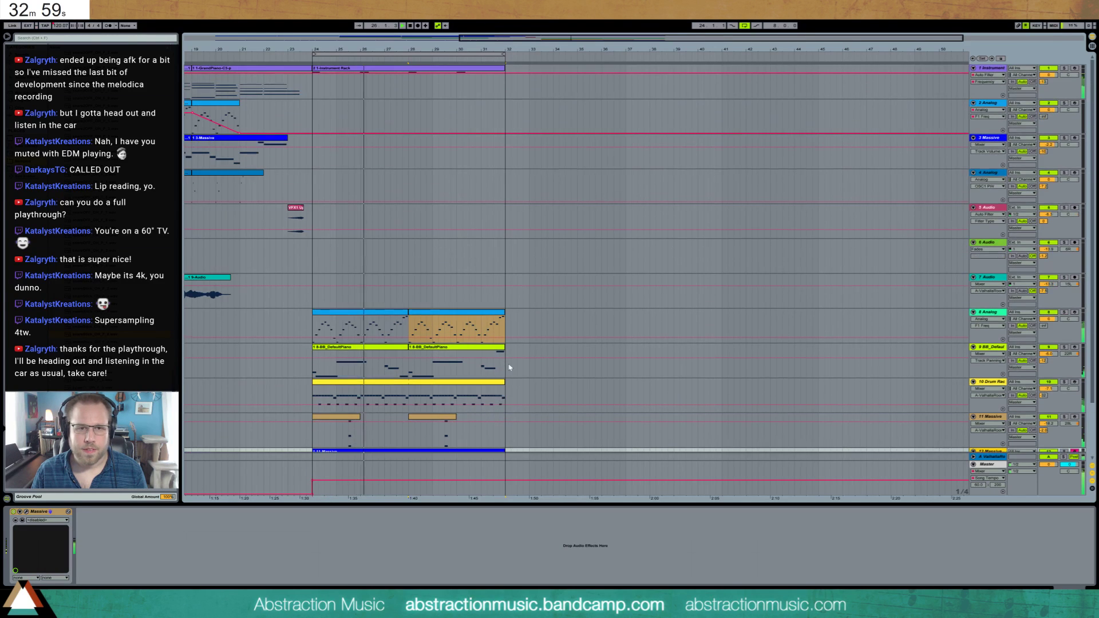
{"action": "scroll", "coordinate": [523, 367], "scroll_direction": "down", "scroll_amount": 2}
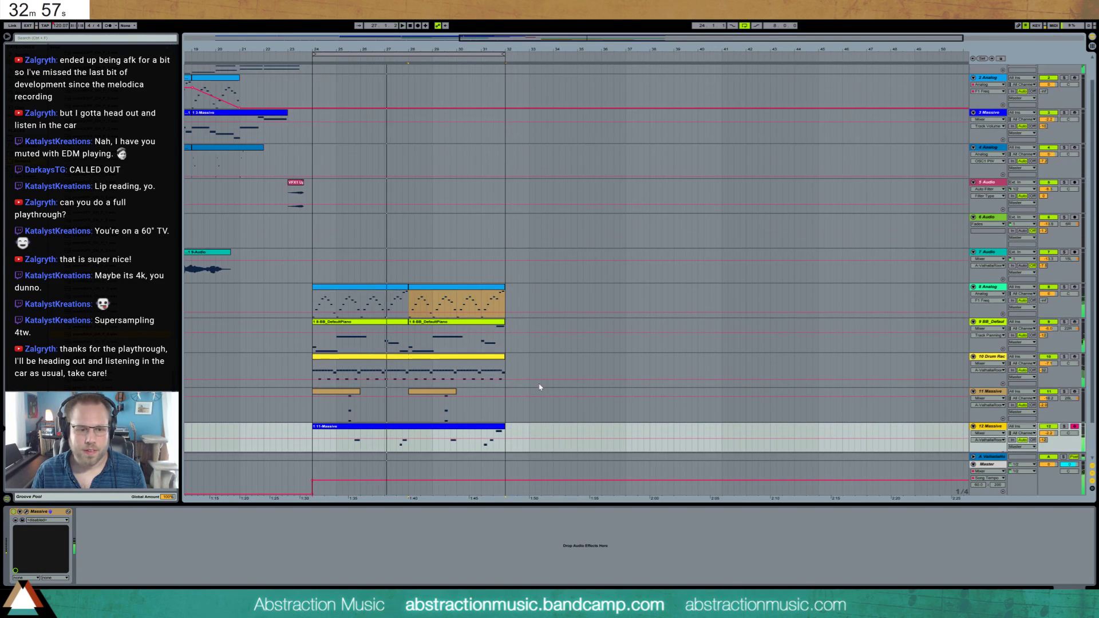
{"action": "scroll", "coordinate": [714, 367], "scroll_direction": "down", "scroll_amount": 2}
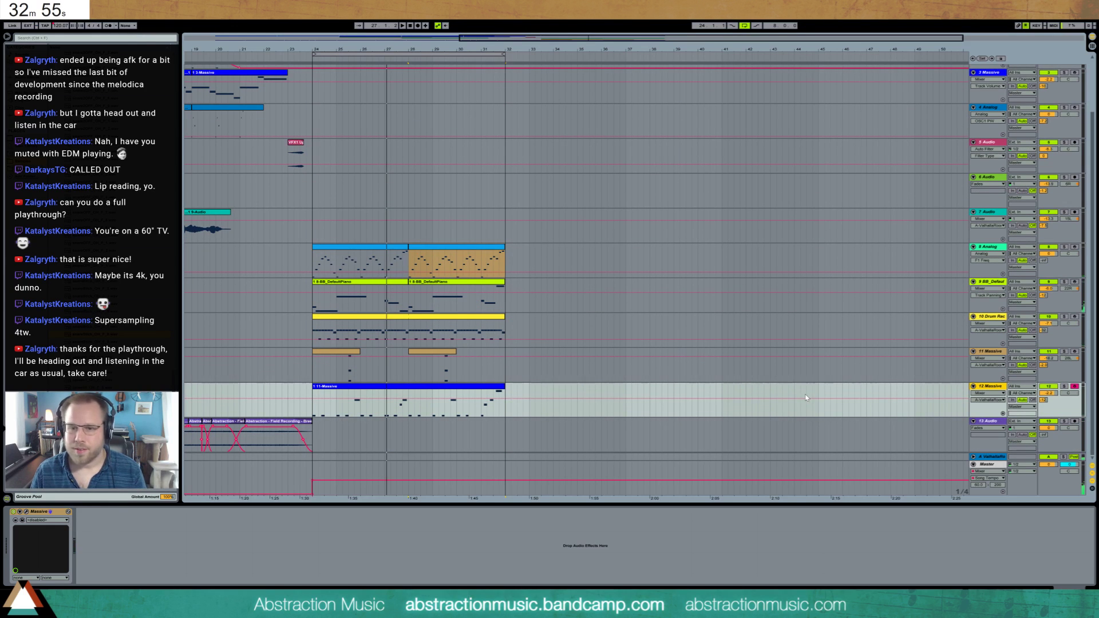
{"action": "key", "text": "ctrl+shift+t"}
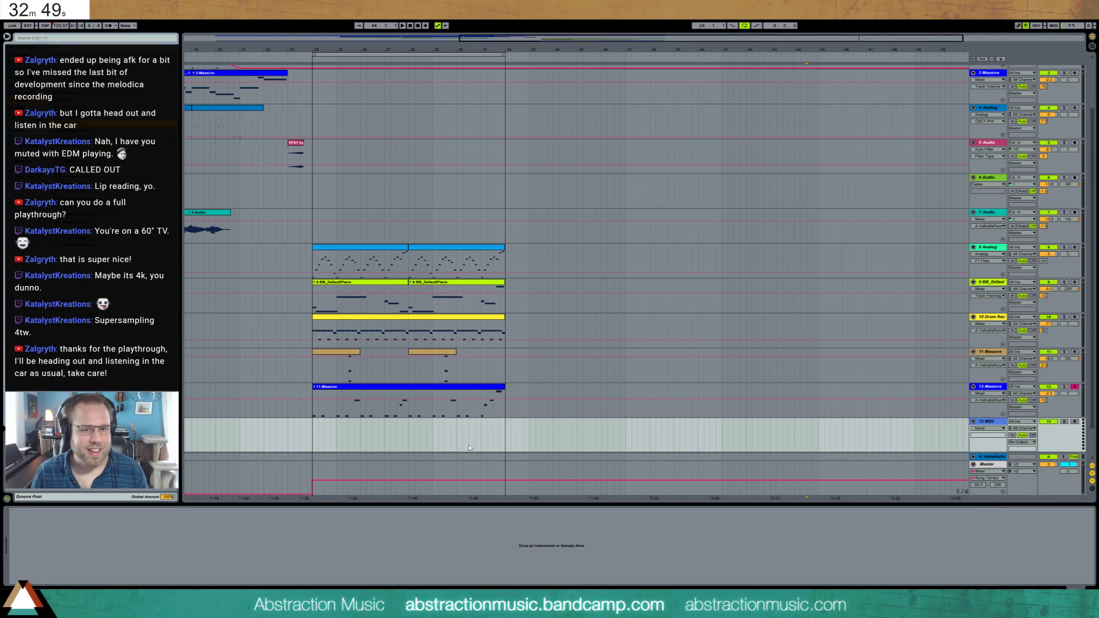
- Load Kontakt 5 with the Session Strings 01 Sustain instrument on the new MIDI track and audition it with playback
{"action": "left_click_drag", "start_coordinate": [468, 447], "coordinate": [441, 441]}
{"action": "left_click_drag", "start_coordinate": [800, 182], "coordinate": [667, 156]}
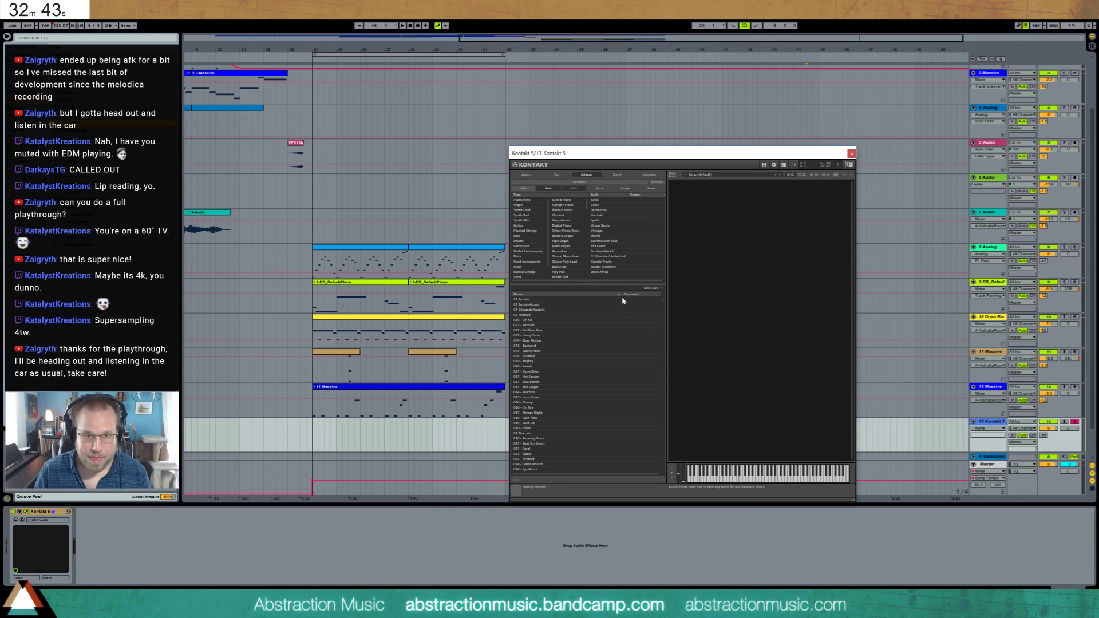
{"action": "left_click", "coordinate": [525, 175]}
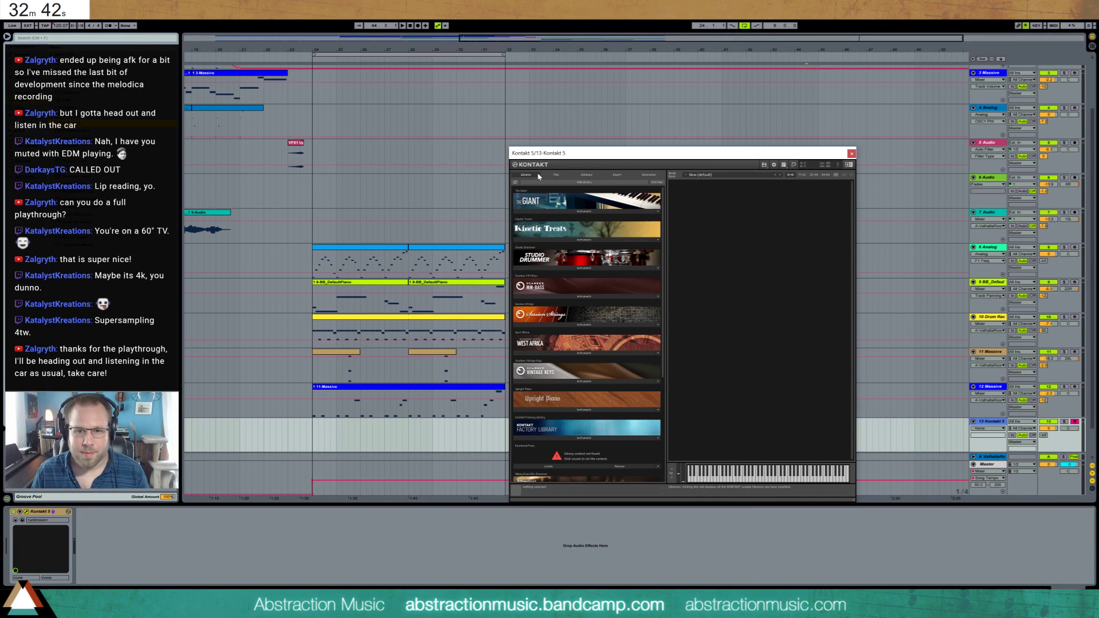
{"action": "left_click", "coordinate": [576, 324]}
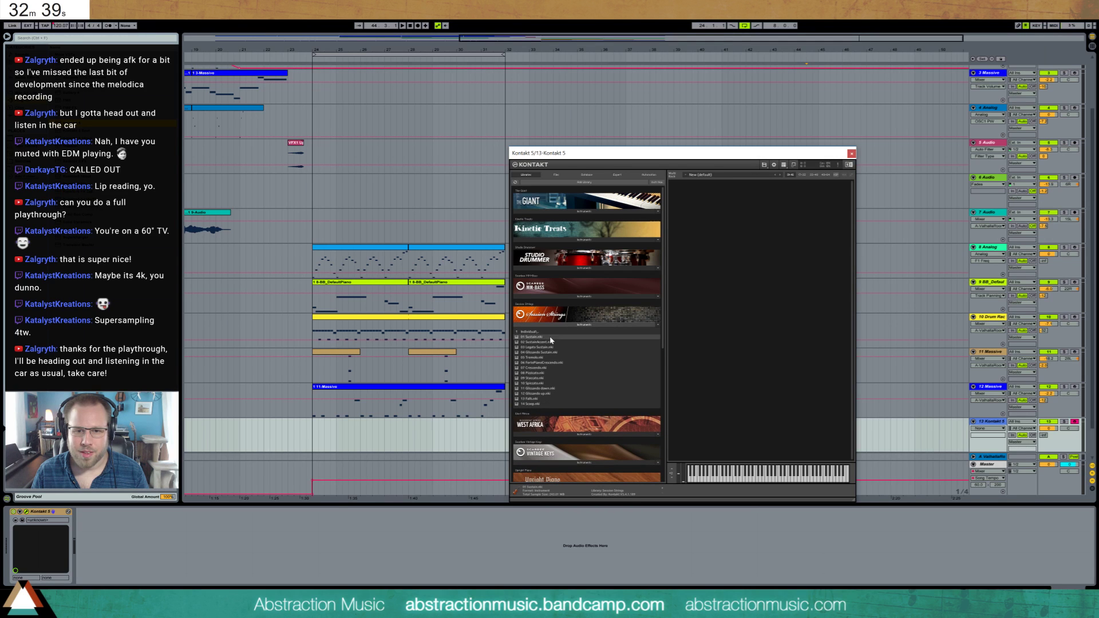
{"action": "double_click", "coordinate": [549, 336]}
{"action": "left_click_drag", "start_coordinate": [769, 155], "coordinate": [845, 164]}
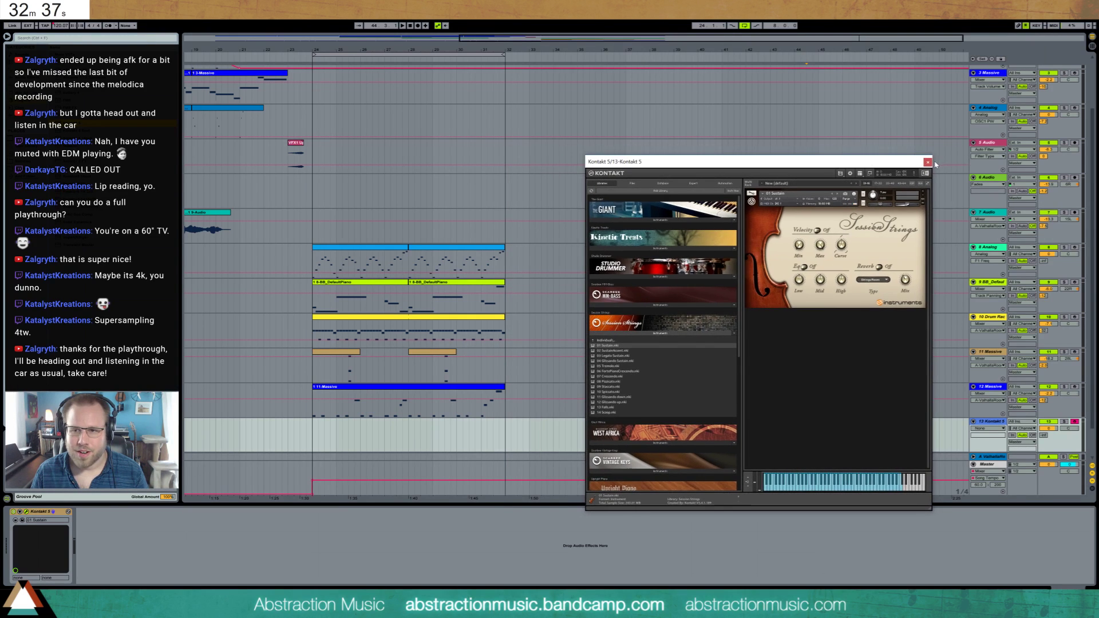
{"action": "left_click", "coordinate": [931, 163]}
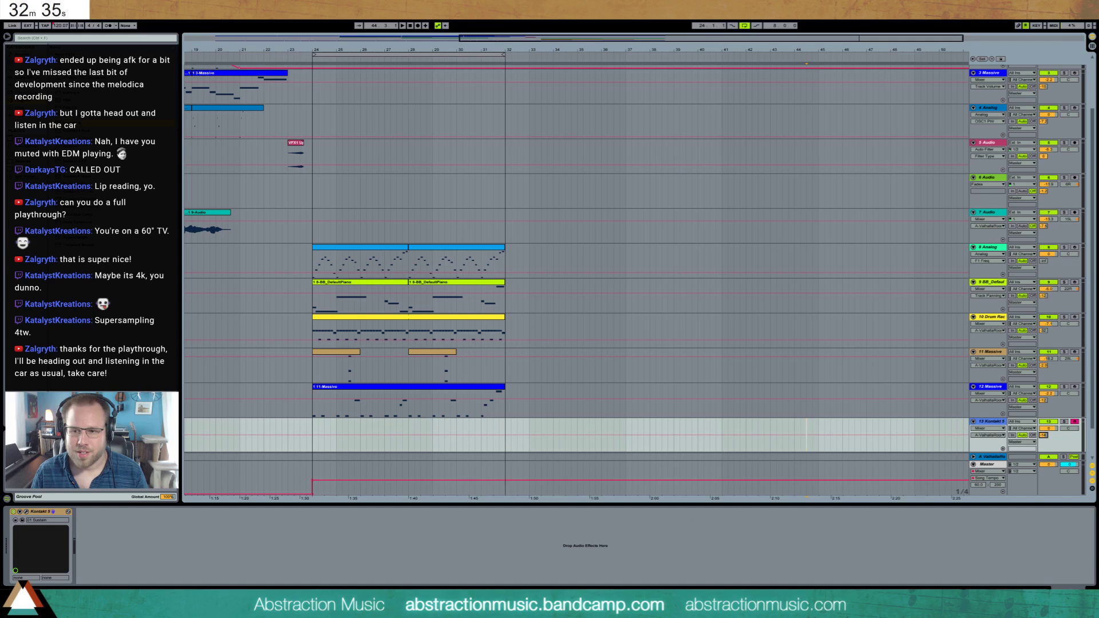
{"action": "left_click", "coordinate": [988, 423]}
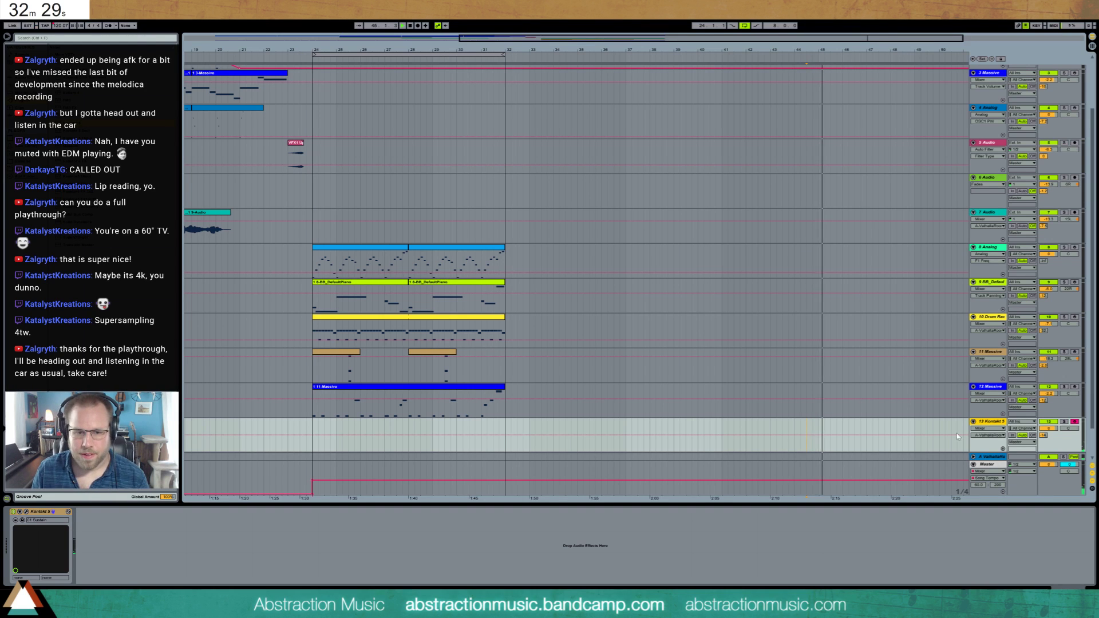
{"action": "key", "text": "space"}
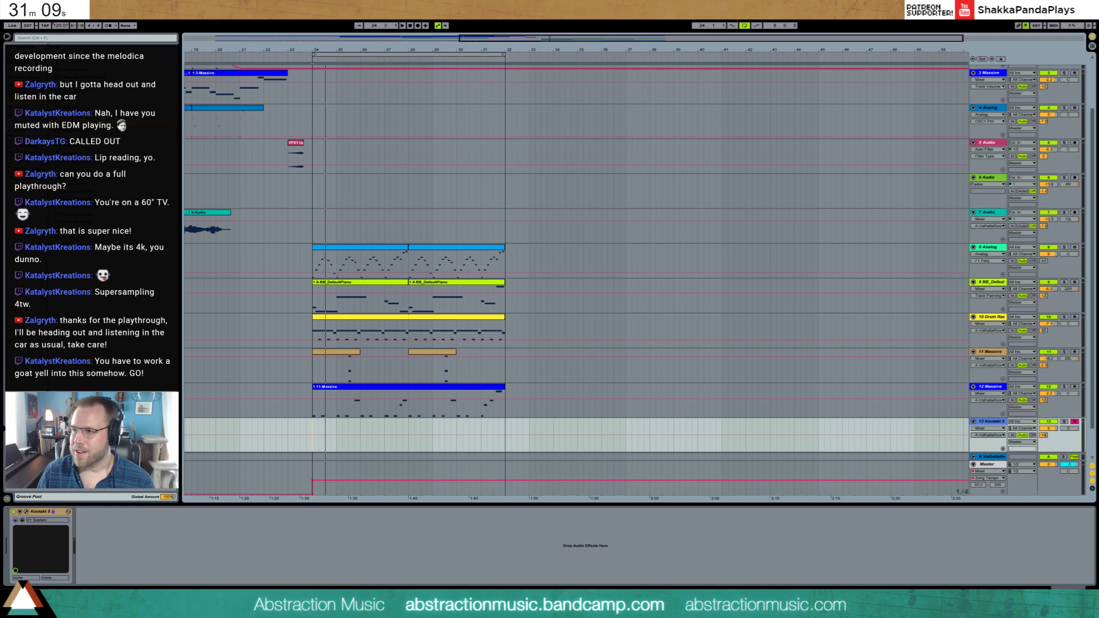
- Import the Goats Yelling Like Humans - Super Cut Compilation audio and place it on a new audio track just after bar 32
{"action": "key", "text": "alt+Tab"}
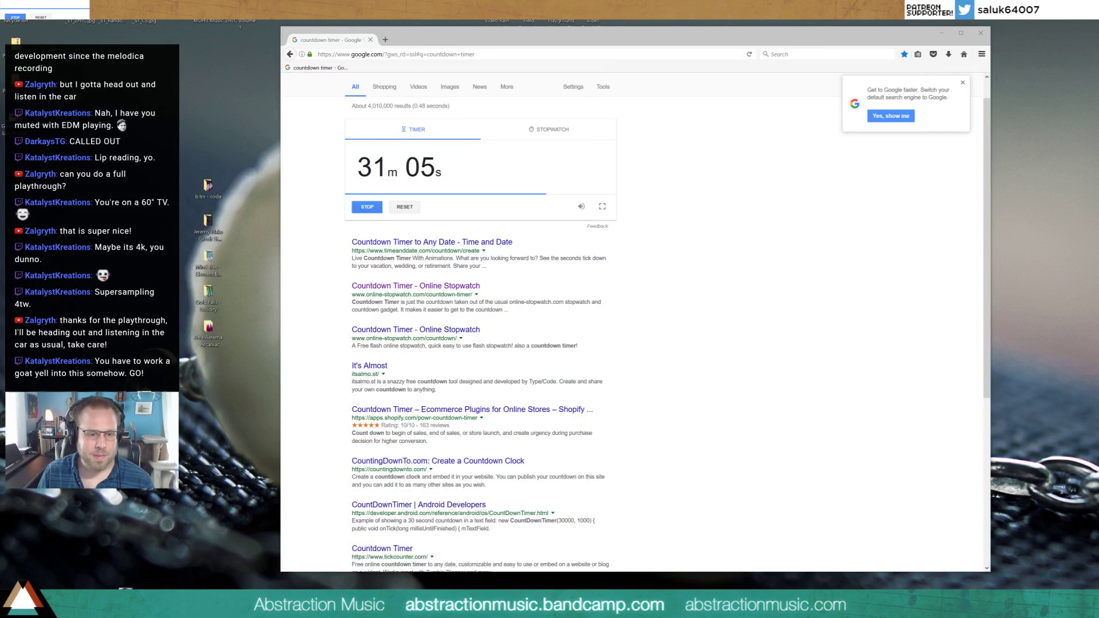
{"action": "key", "text": "alt+Tab"}
{"action": "left_click_drag", "start_coordinate": [602, 420], "coordinate": [591, 441]}
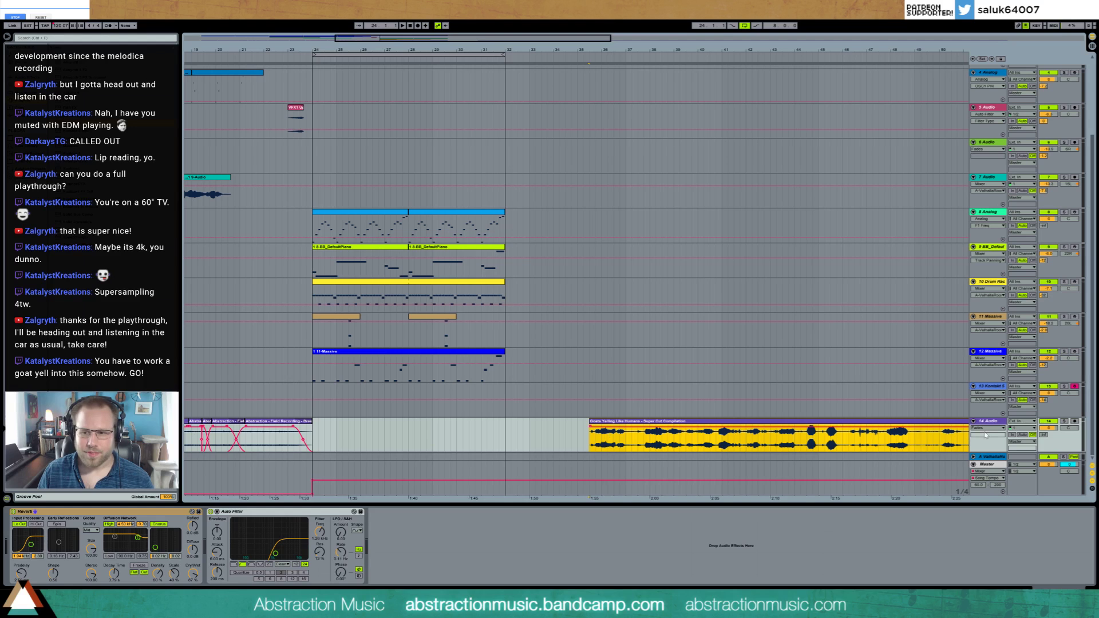
{"action": "key", "text": "ctrl+t"}
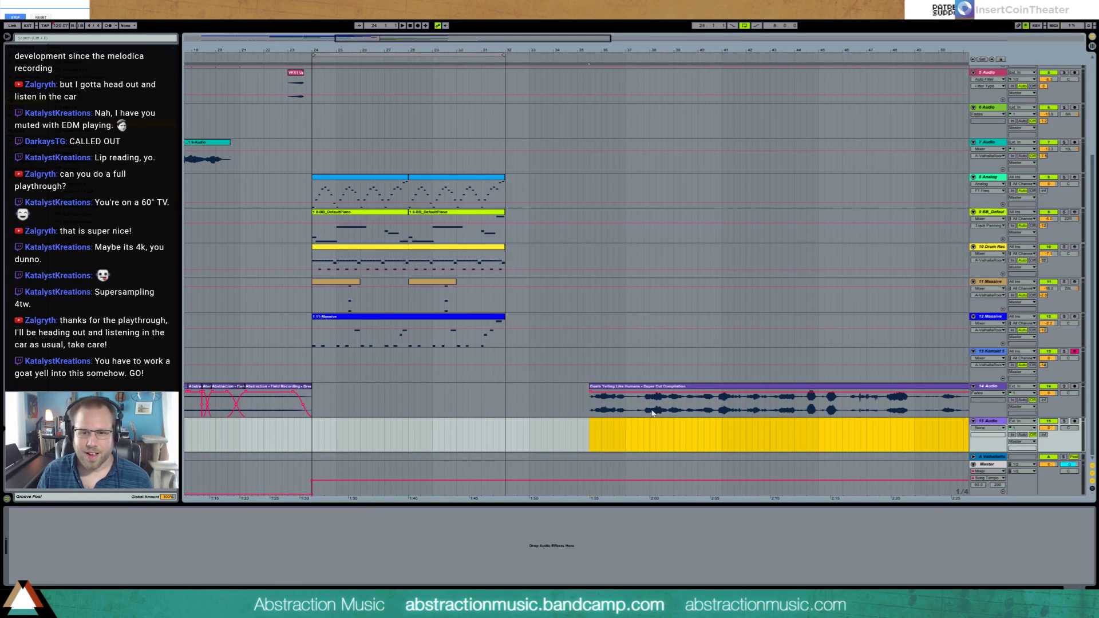
{"action": "left_click", "coordinate": [644, 409]}
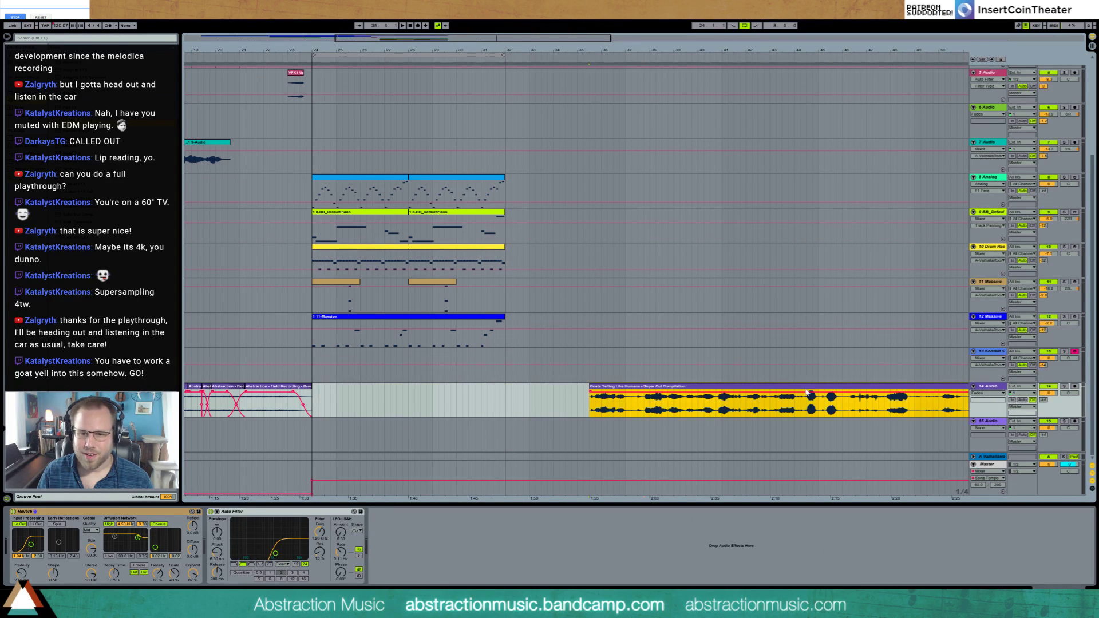
{"action": "left_click_drag", "start_coordinate": [805, 392], "coordinate": [739, 426]}
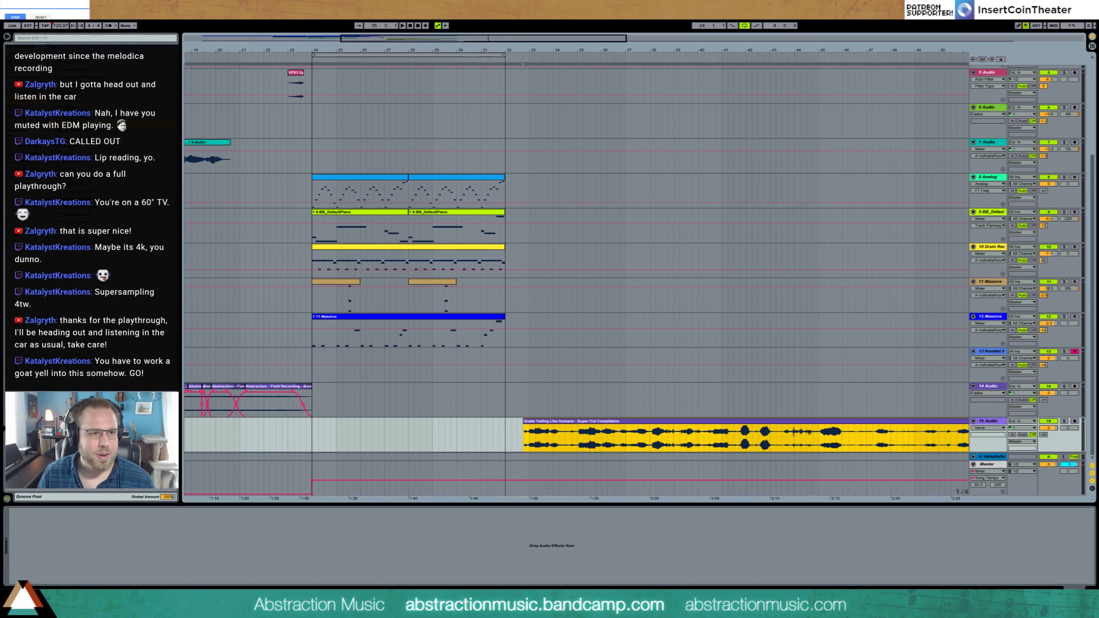
- Add a Resonators effect followed by a Reverb effect to the goat audio track
{"action": "left_click", "coordinate": [28, 78]}
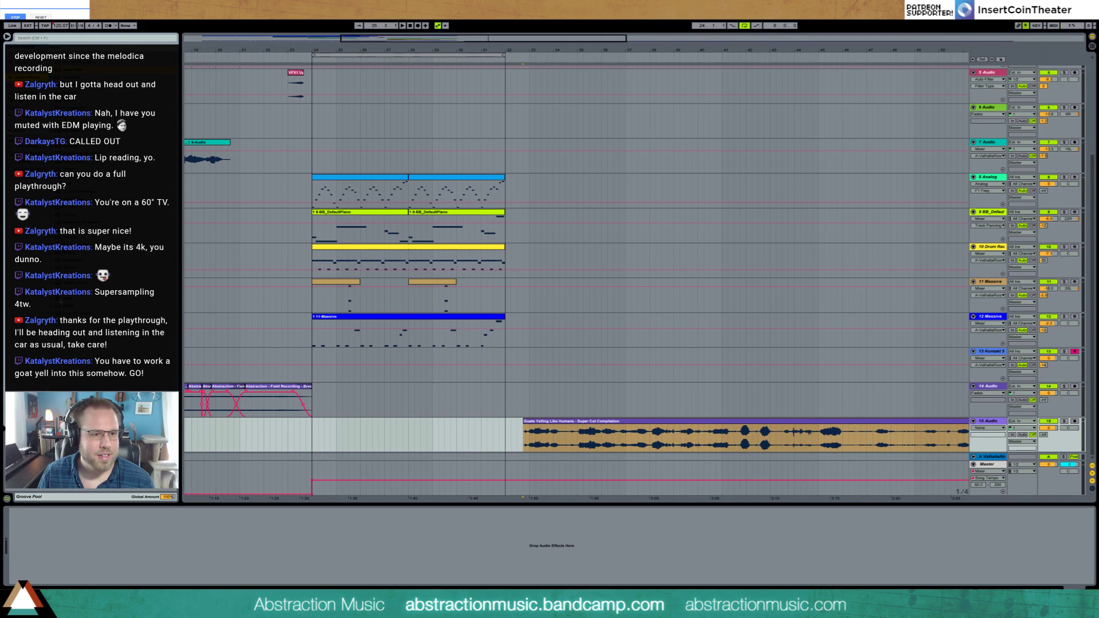
{"action": "left_click_drag", "start_coordinate": [297, 494], "coordinate": [103, 543]}
{"action": "left_click_drag", "start_coordinate": [86, 258], "coordinate": [99, 533]}
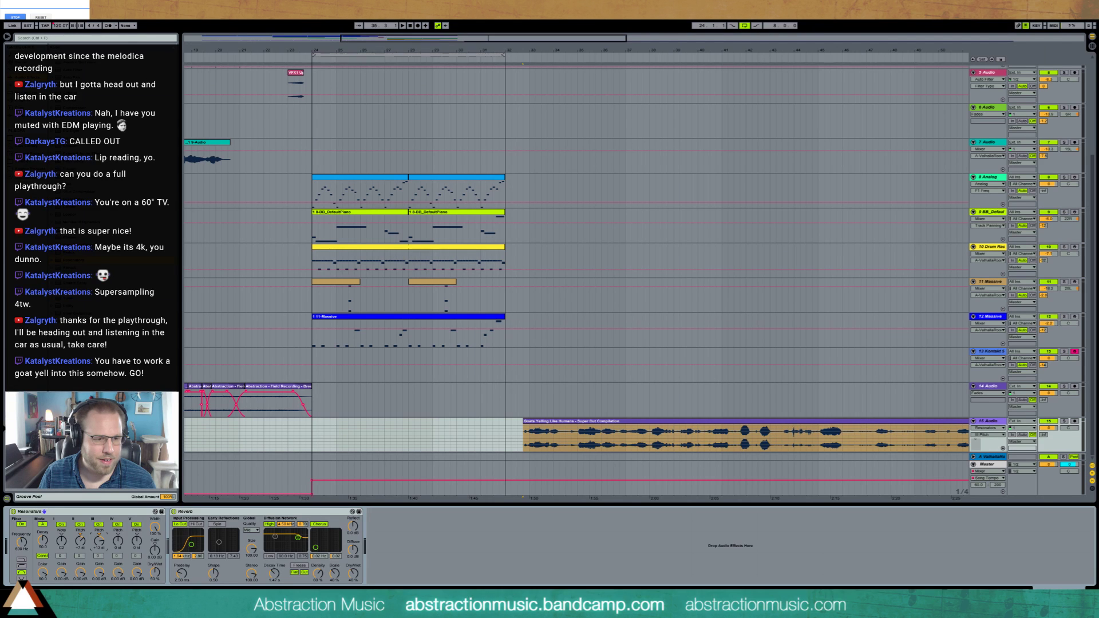
- Turn off resonators IV and V, set the Resonators' Dry/Wet to 72 %, and adjust their color, decay and filter frequency
{"action": "left_click", "coordinate": [117, 524]}
{"action": "left_click", "coordinate": [136, 524]}
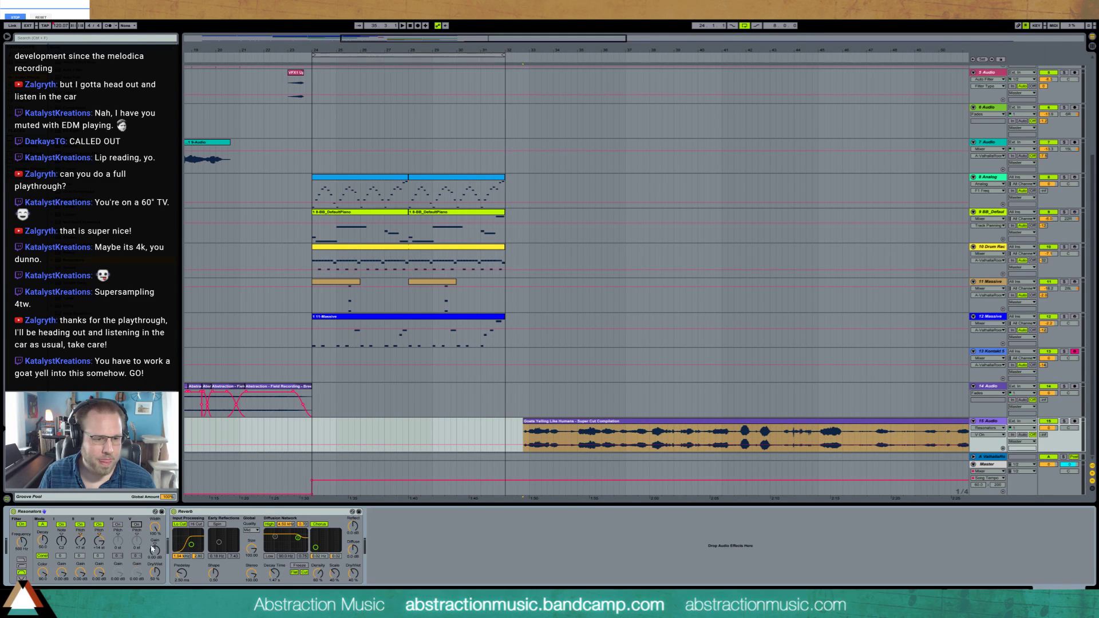
{"action": "left_click_drag", "start_coordinate": [155, 571], "coordinate": [155, 561]}
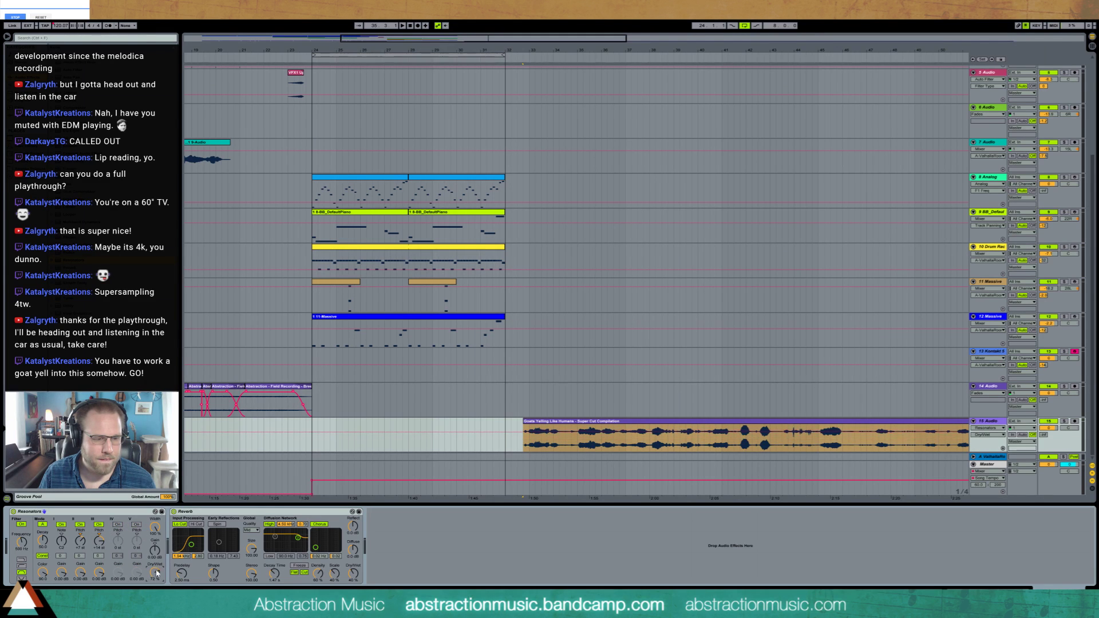
{"action": "left_click_drag", "start_coordinate": [43, 572], "coordinate": [42, 583]}
{"action": "mouse_move", "coordinate": [42, 540]}
{"action": "left_mouse_down"}
{"action": "mouse_move", "coordinate": [22, 545]}
{"action": "mouse_move", "coordinate": [22, 535]}
{"action": "left_mouse_up"}
{"action": "left_click_drag", "start_coordinate": [43, 572], "coordinate": [42, 579]}
- Adjust the Reverb's decay time and the goat track's ValhallaRoom send
{"action": "left_click", "coordinate": [271, 580]}
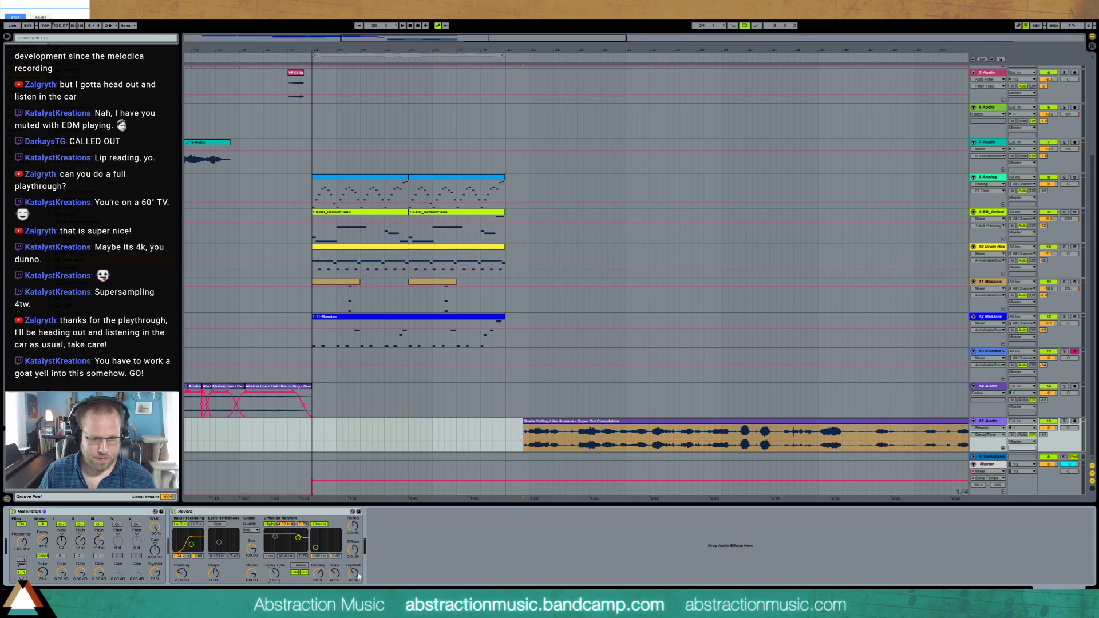
{"action": "left_click", "coordinate": [1069, 424]}
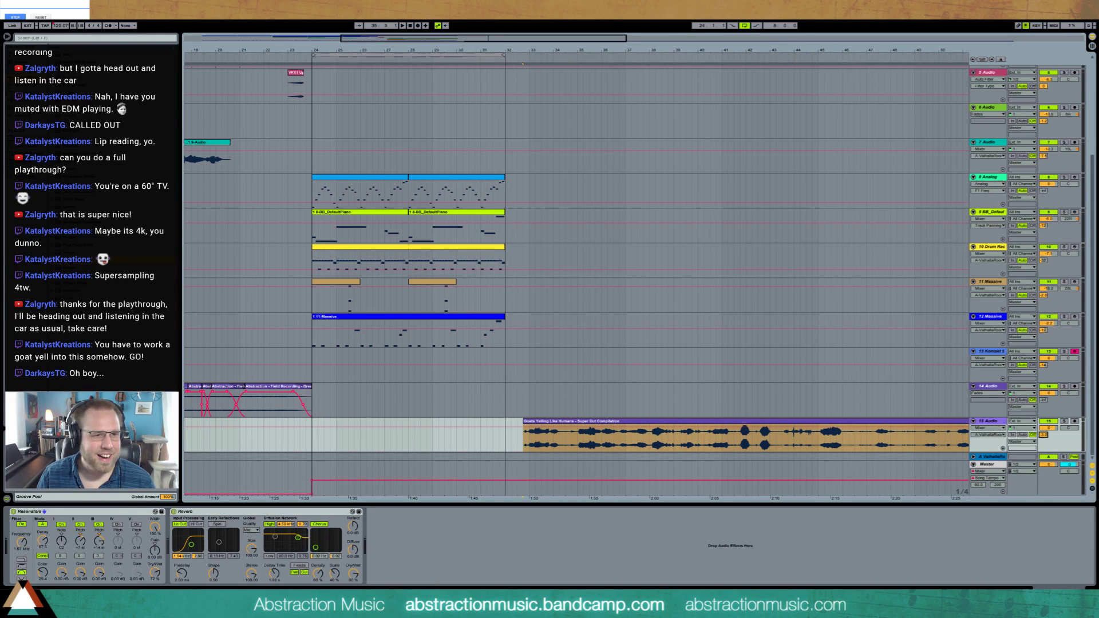
- Play the goat clip from its beginning and trim its start to about bar 35
{"action": "left_click", "coordinate": [526, 443]}
{"action": "key", "text": "space"}
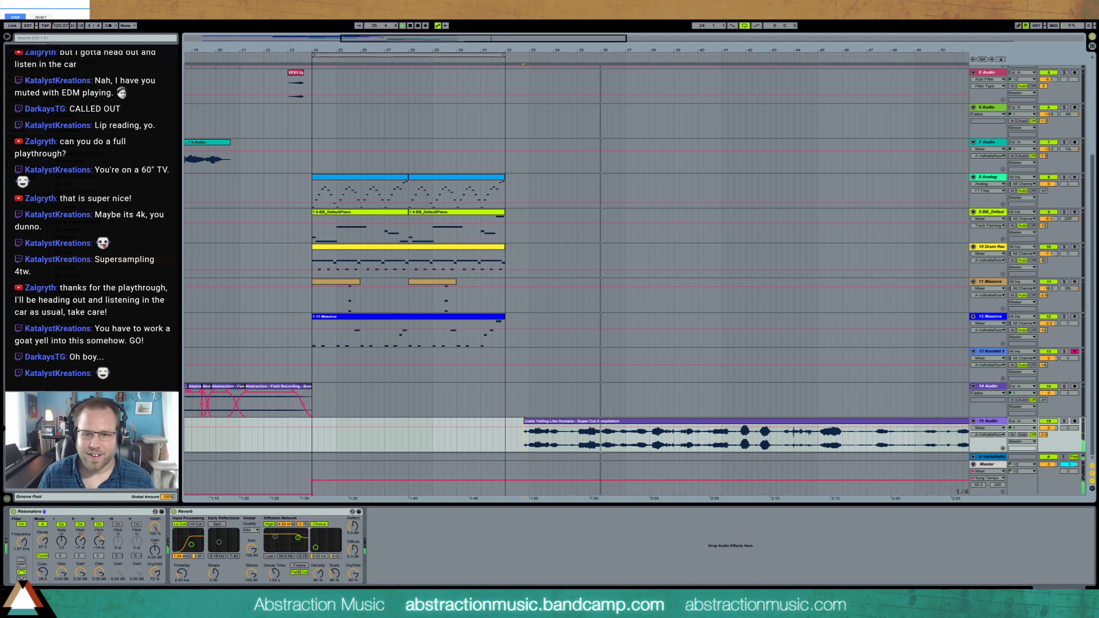
{"action": "left_click_drag", "start_coordinate": [531, 423], "coordinate": [584, 423]}
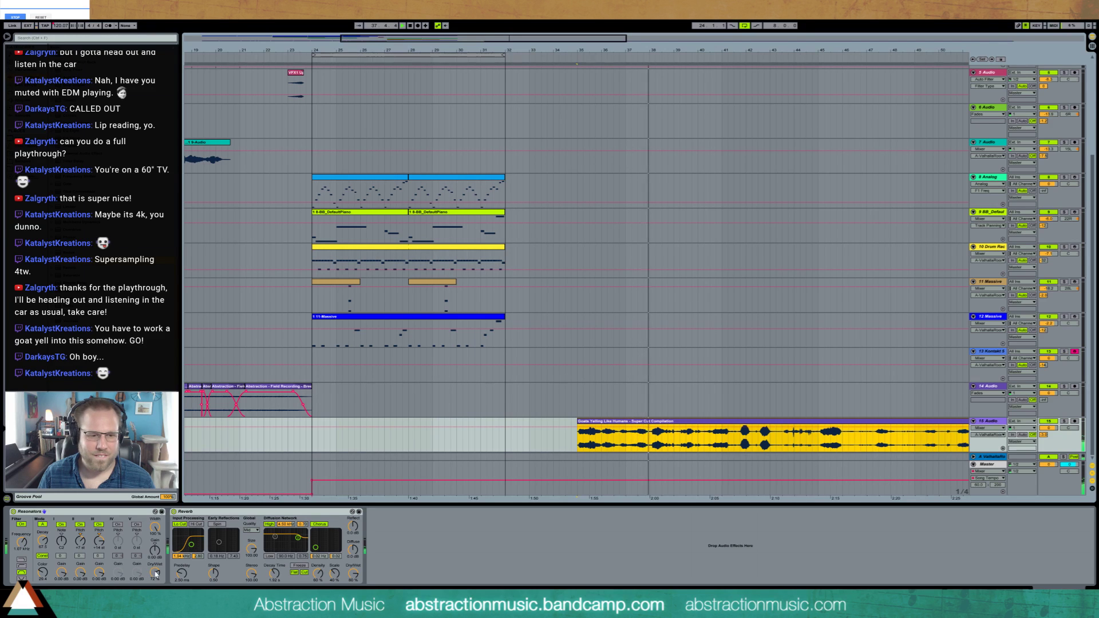
- Set the Resonators' Dry/Wet to 100 % and filter frequency to 477 Hz, and adjust their color and stereo width during playback
{"action": "left_click_drag", "start_coordinate": [154, 572], "coordinate": [155, 549]}
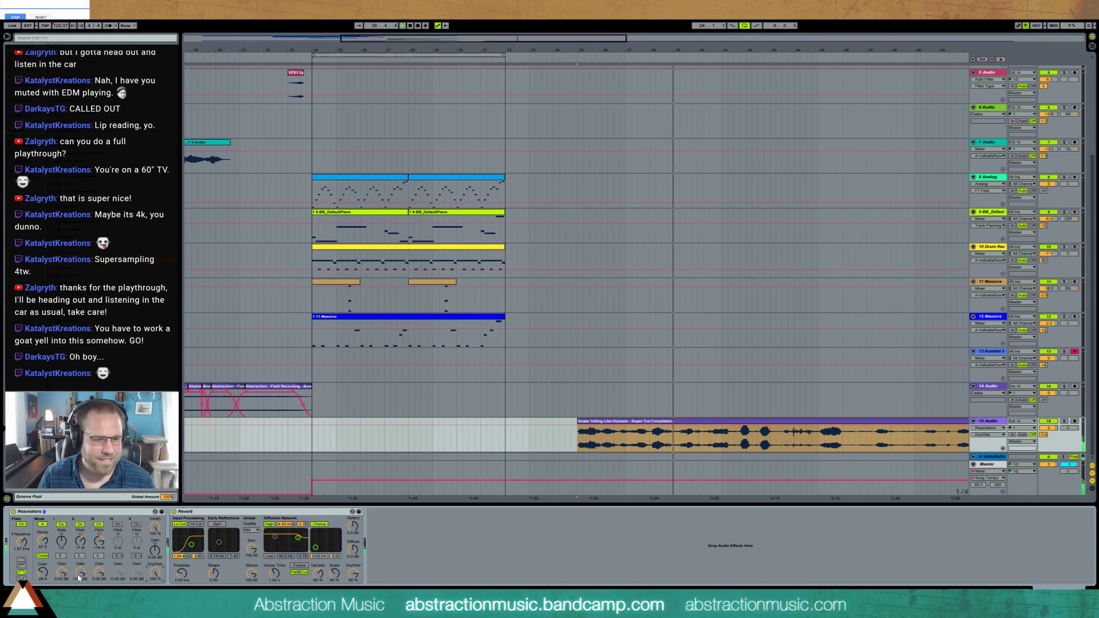
{"action": "left_click_drag", "start_coordinate": [42, 572], "coordinate": [23, 554]}
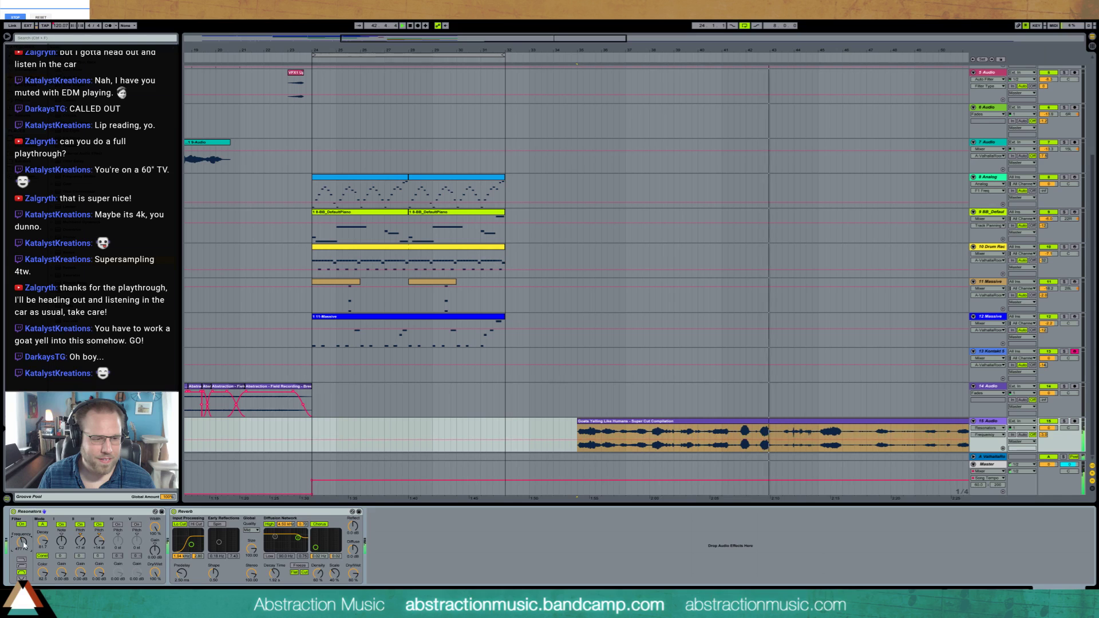
{"action": "left_click_drag", "start_coordinate": [152, 534], "coordinate": [151, 552]}
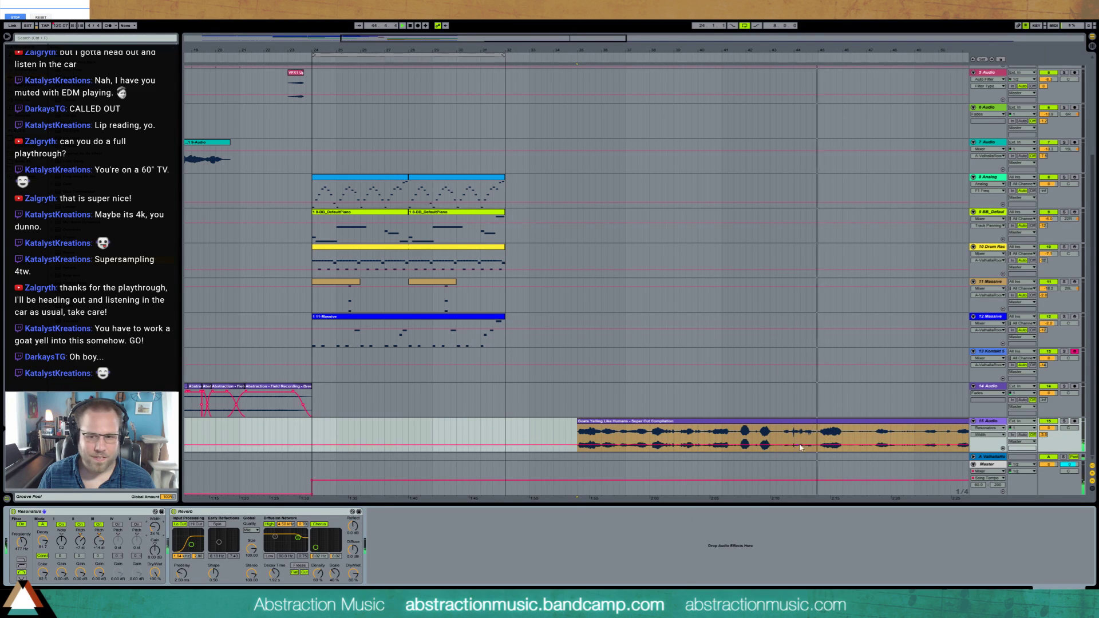
- Copy a one-bar goat snippet to bar 24 of the goat track and repeat it through bar 31, playing it back
{"action": "left_click_drag", "start_coordinate": [783, 436], "coordinate": [817, 440]}
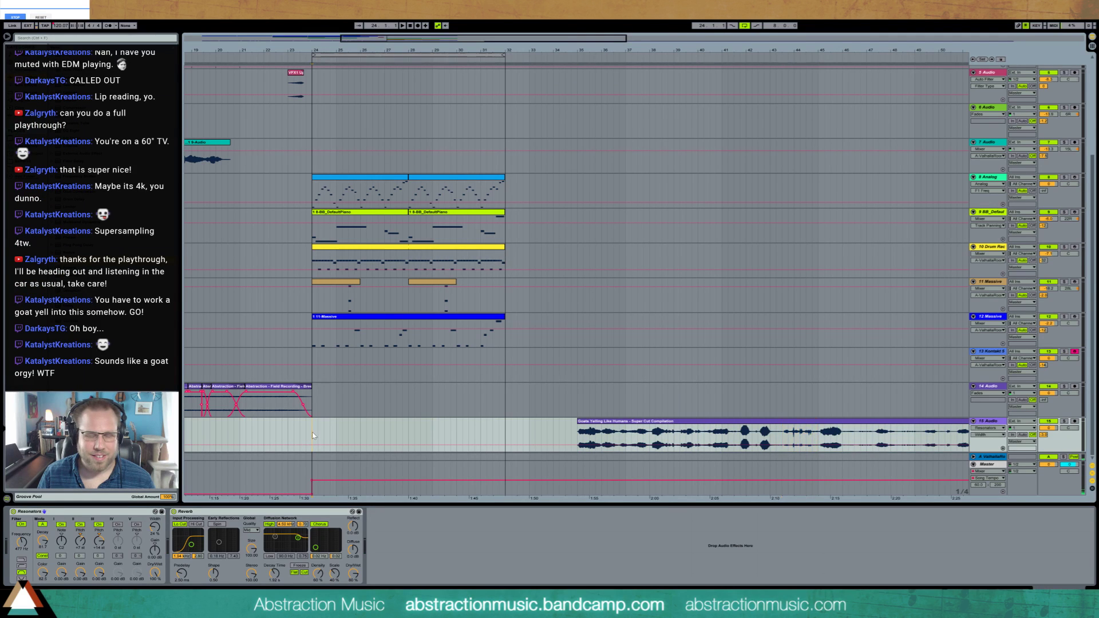
{"action": "left_click", "coordinate": [288, 431]}
{"action": "key", "text": "ctrl+v"}
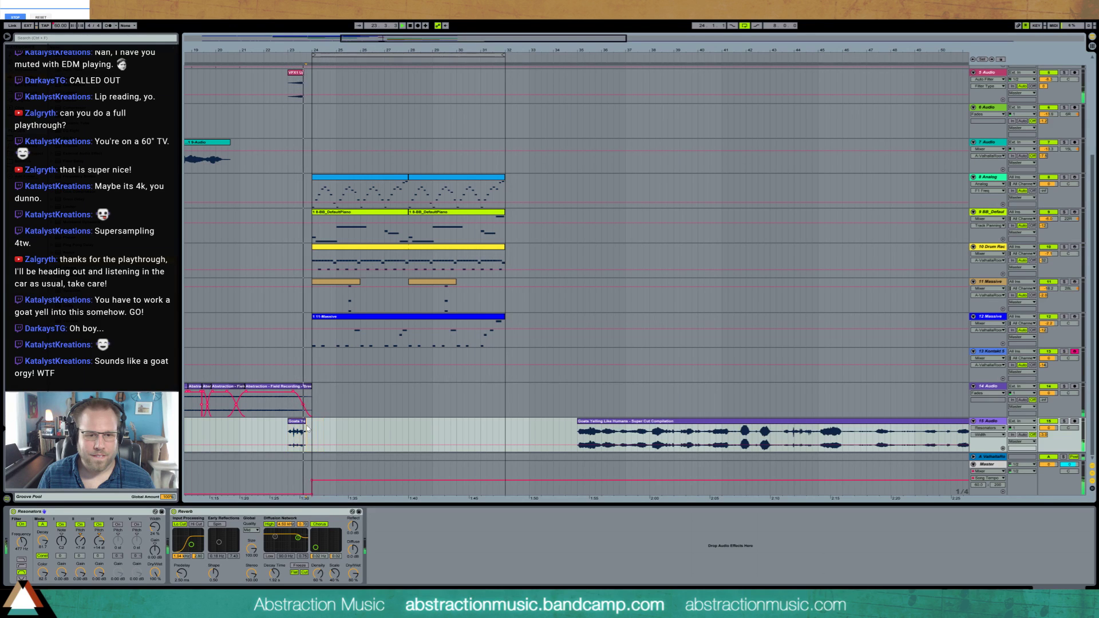
{"action": "left_click", "coordinate": [307, 430]}
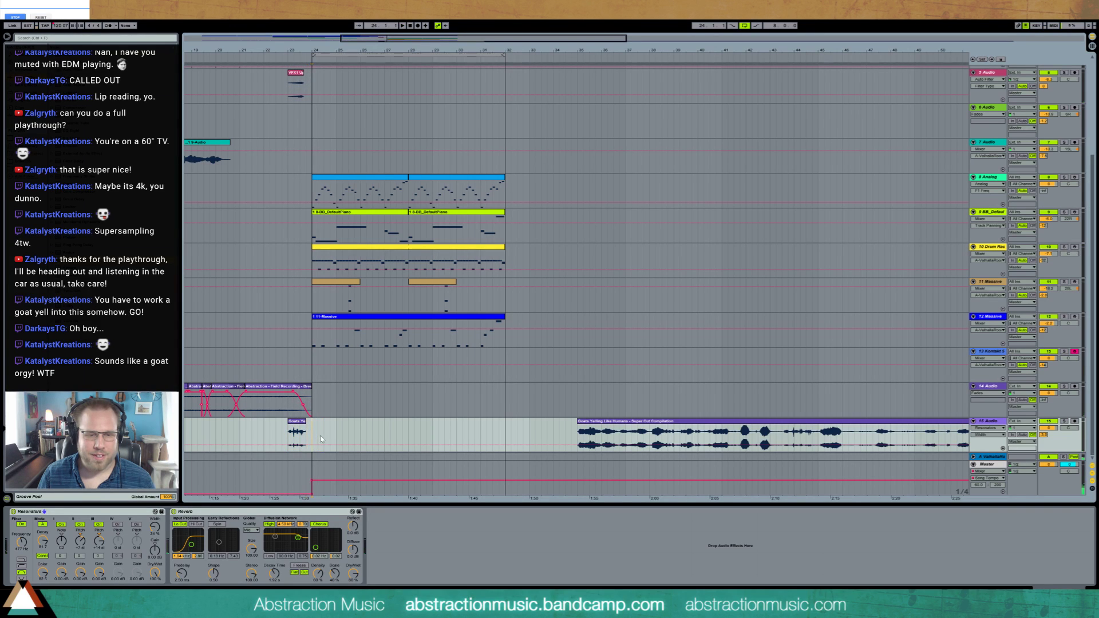
{"action": "key", "text": "ctrl+v"}
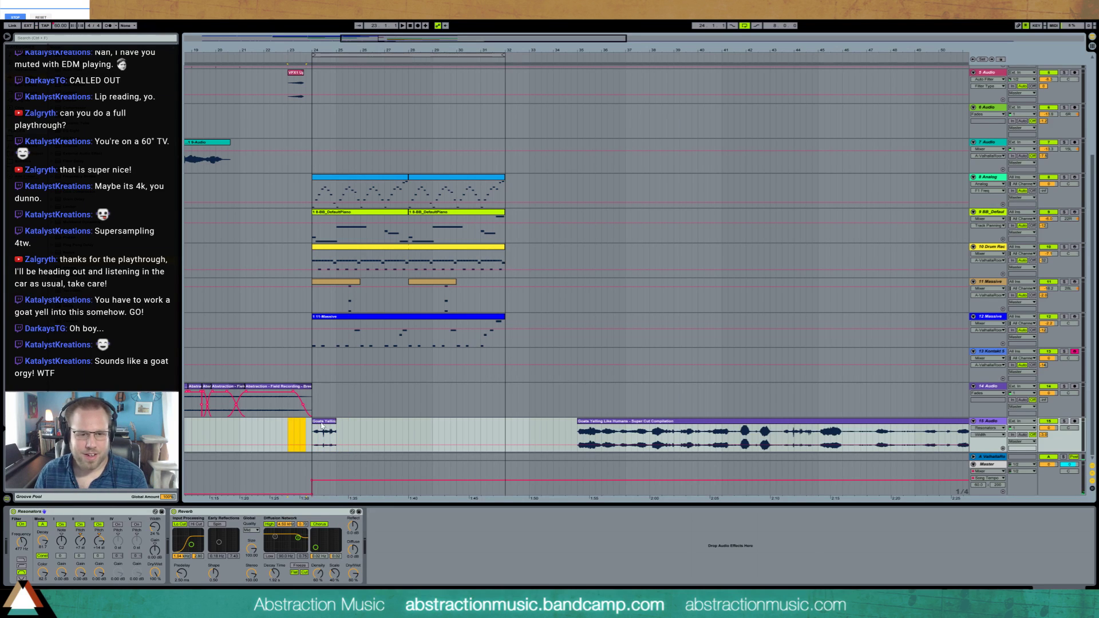
{"action": "key", "text": "Delete"}
{"action": "left_click", "coordinate": [326, 424]}
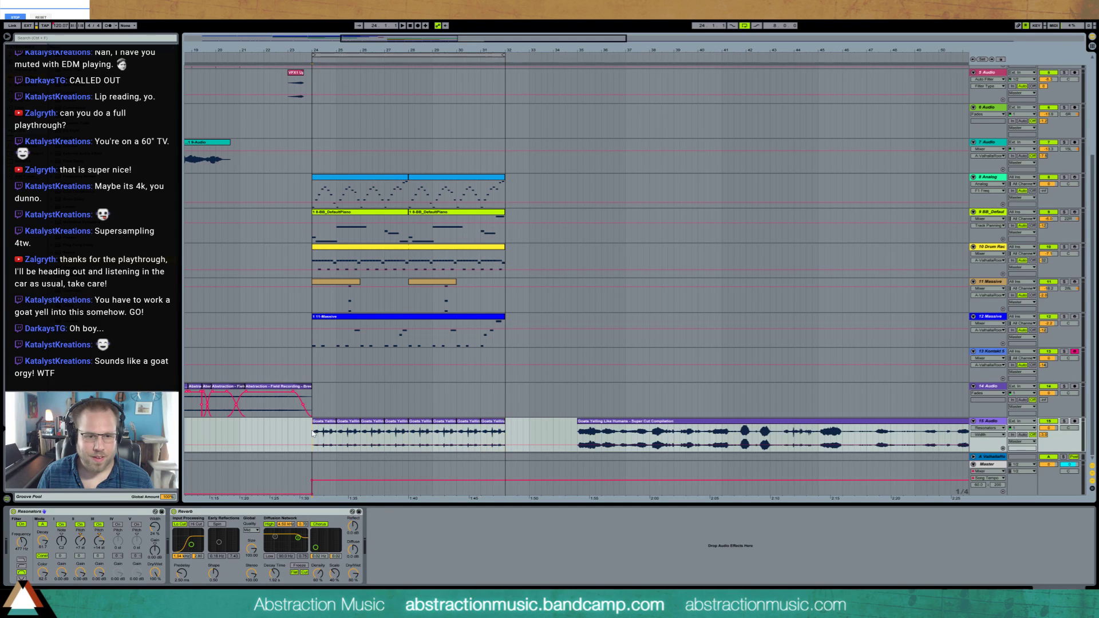
{"action": "key", "text": "space"}
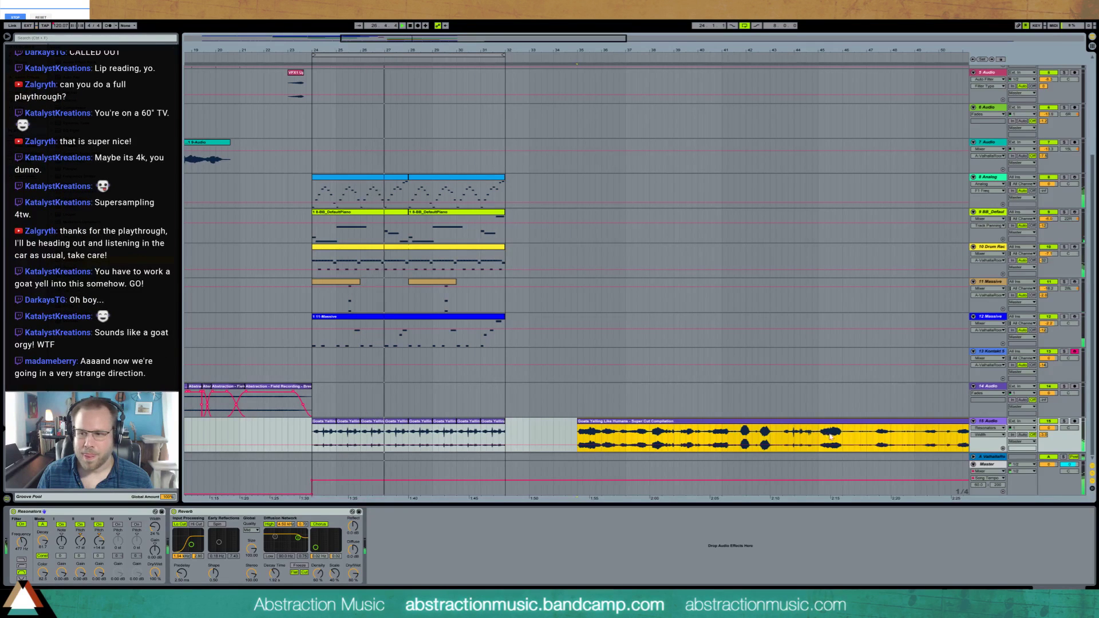
- Audition yells along the long goat clip and paste one loud yell excerpt into the goat pattern at bar 25
{"action": "left_click", "coordinate": [834, 436]}
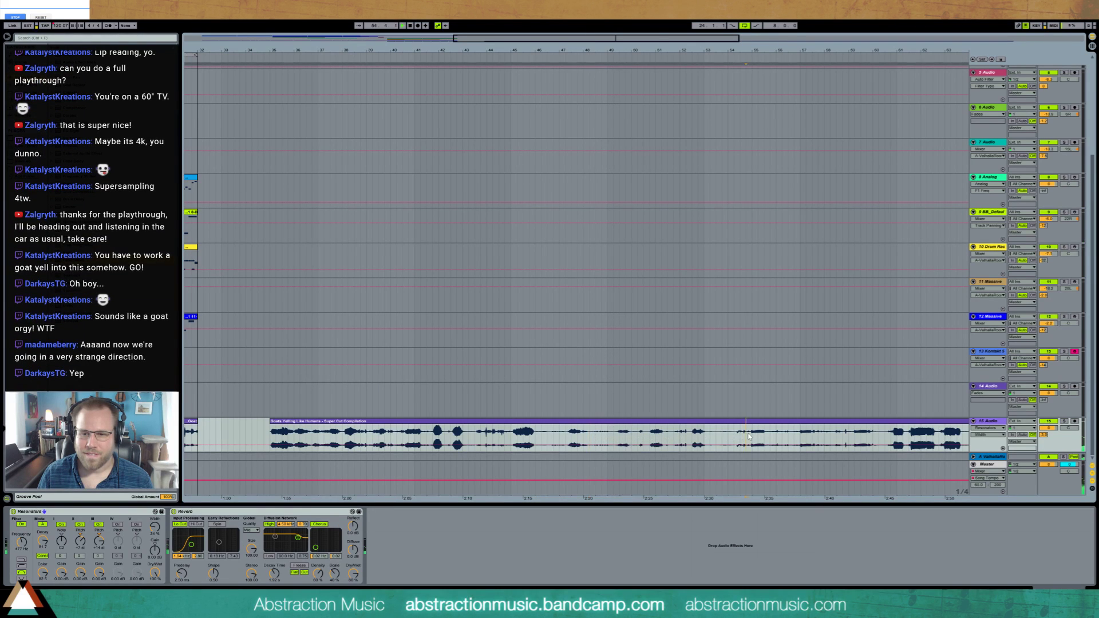
{"action": "left_click", "coordinate": [800, 437]}
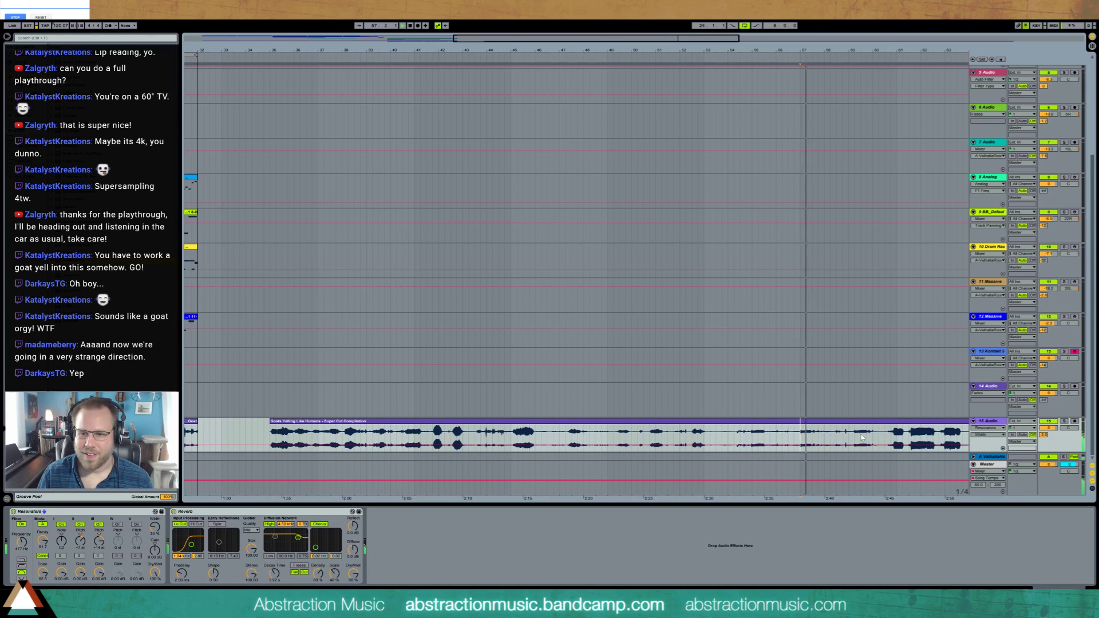
{"action": "left_click", "coordinate": [862, 438]}
{"action": "left_click", "coordinate": [897, 436]}
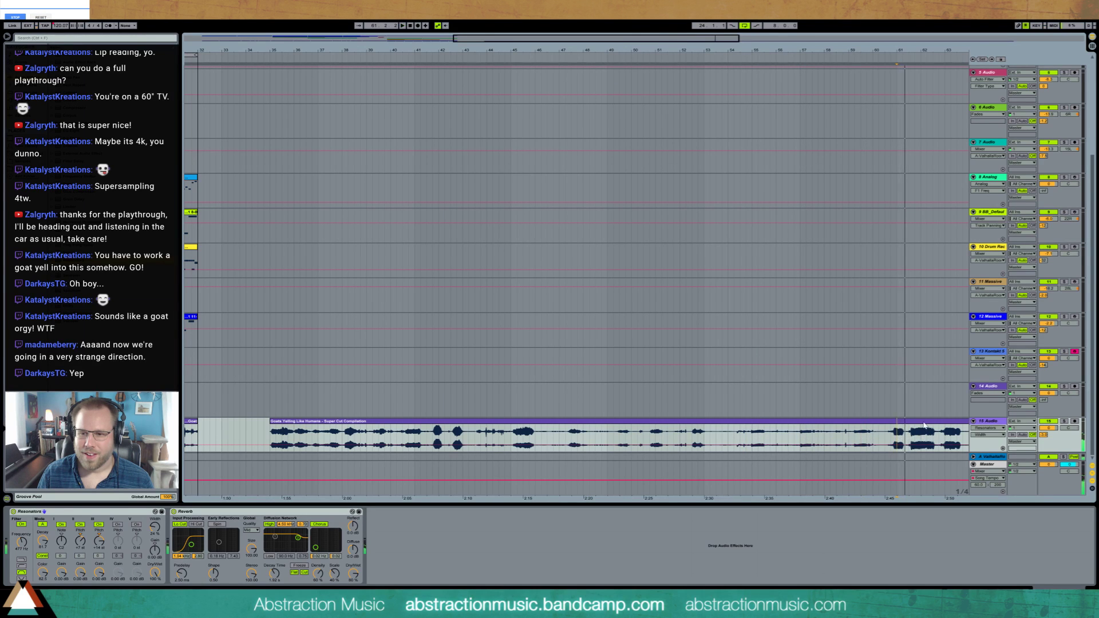
{"action": "left_click", "coordinate": [923, 424]}
{"action": "key", "text": "minus"}
{"action": "key", "text": "minus"}
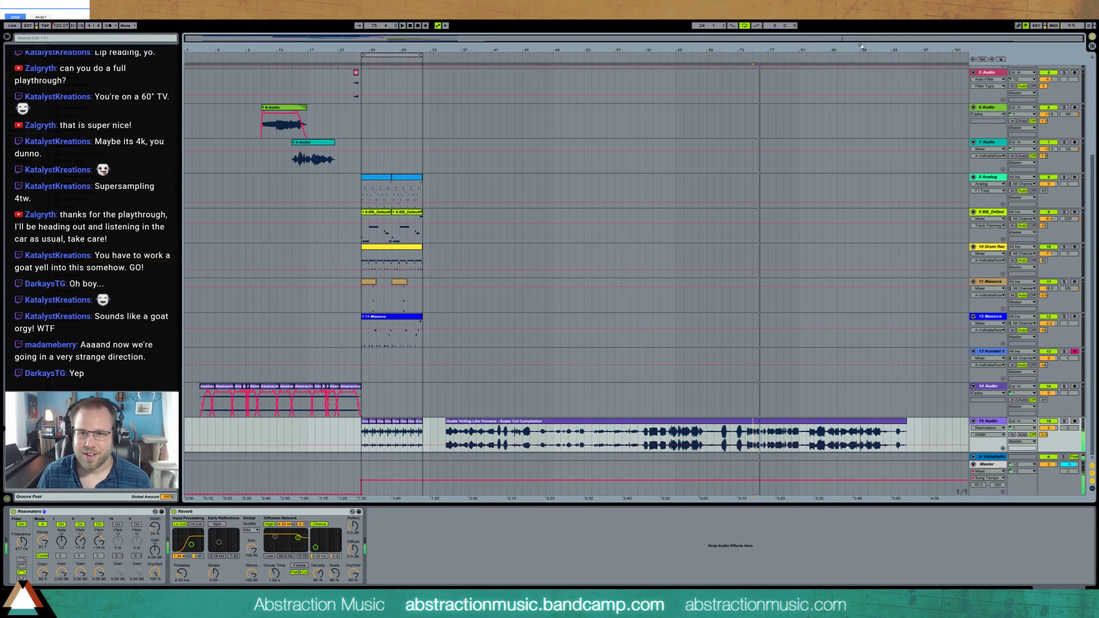
{"action": "left_click_drag", "start_coordinate": [860, 45], "coordinate": [697, 375]}
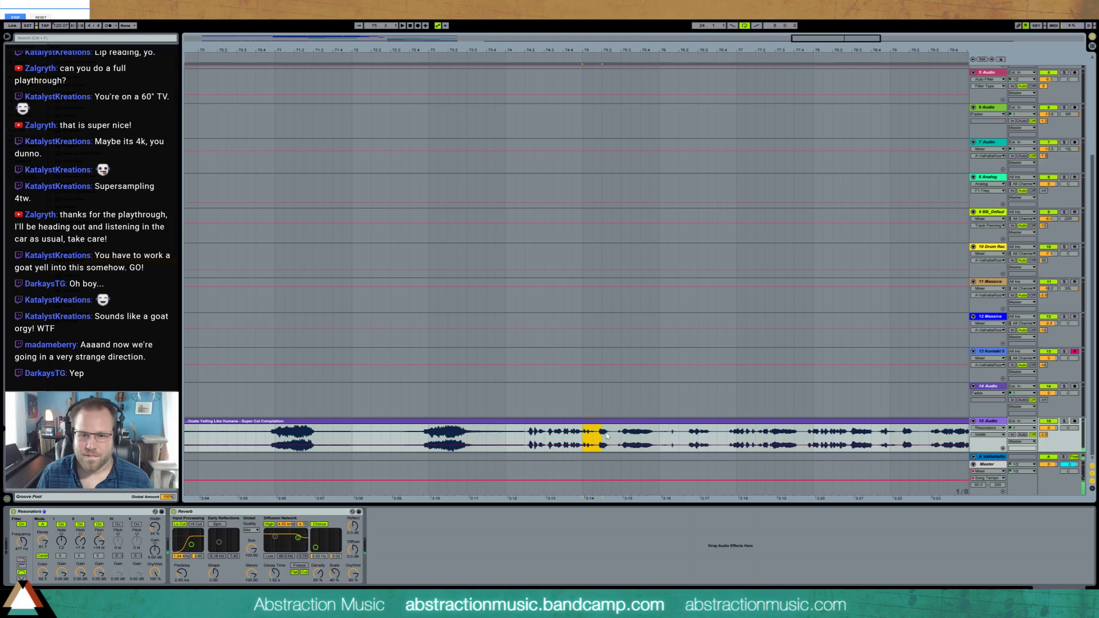
{"action": "double_click", "coordinate": [805, 40]}
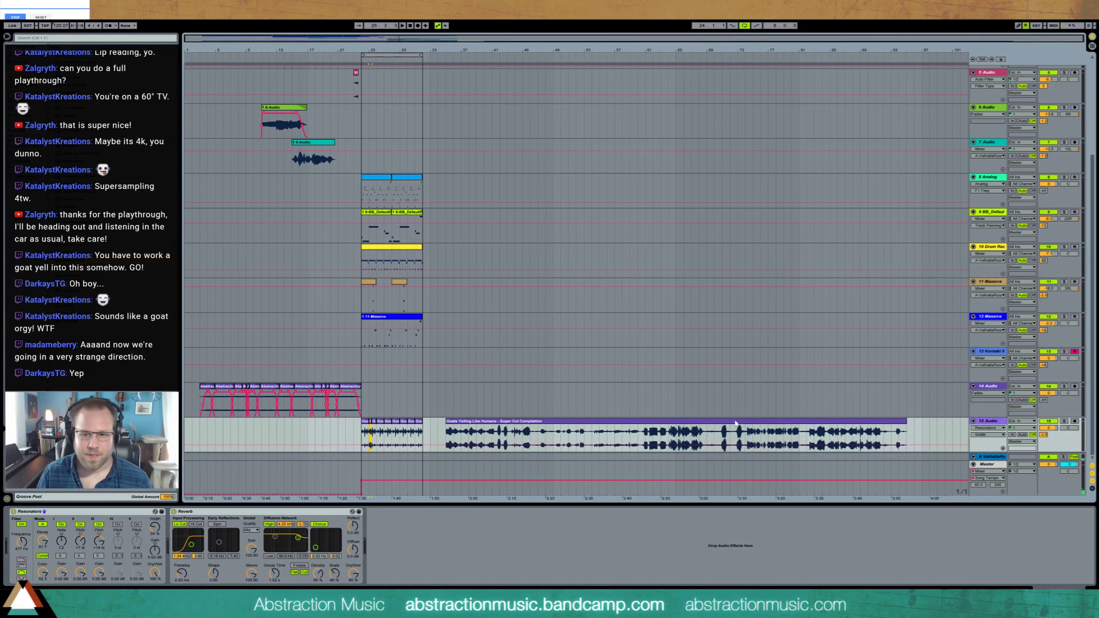
- Delete the leftover long goat compilation clip and shift the sample start and end of the goat clip at bar 24
{"action": "left_click", "coordinate": [753, 439]}
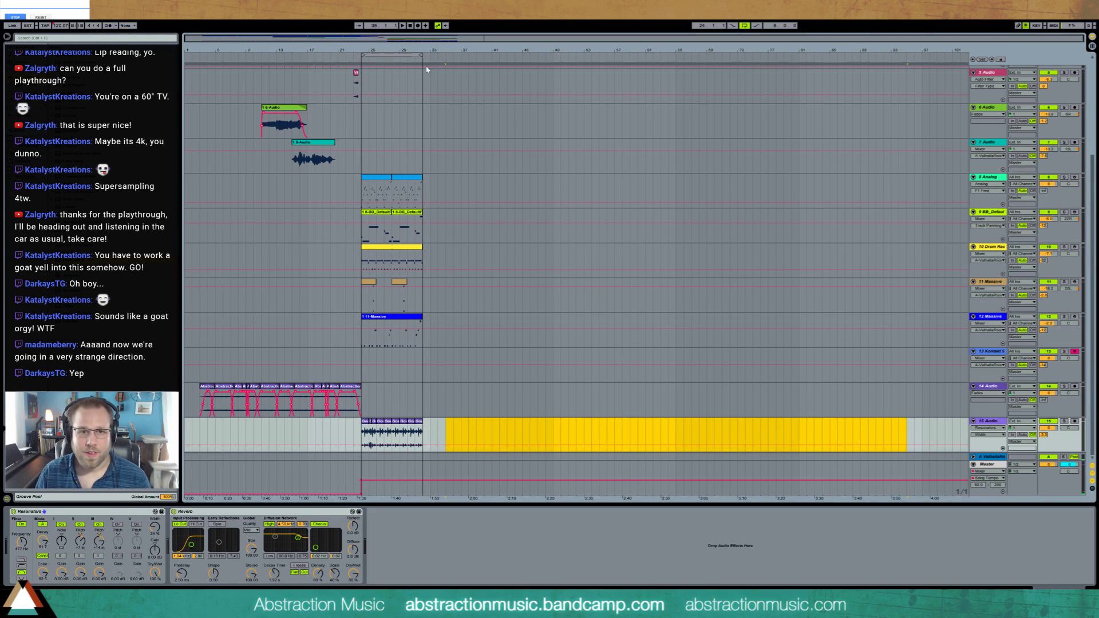
{"action": "left_click_drag", "start_coordinate": [378, 49], "coordinate": [473, 389]}
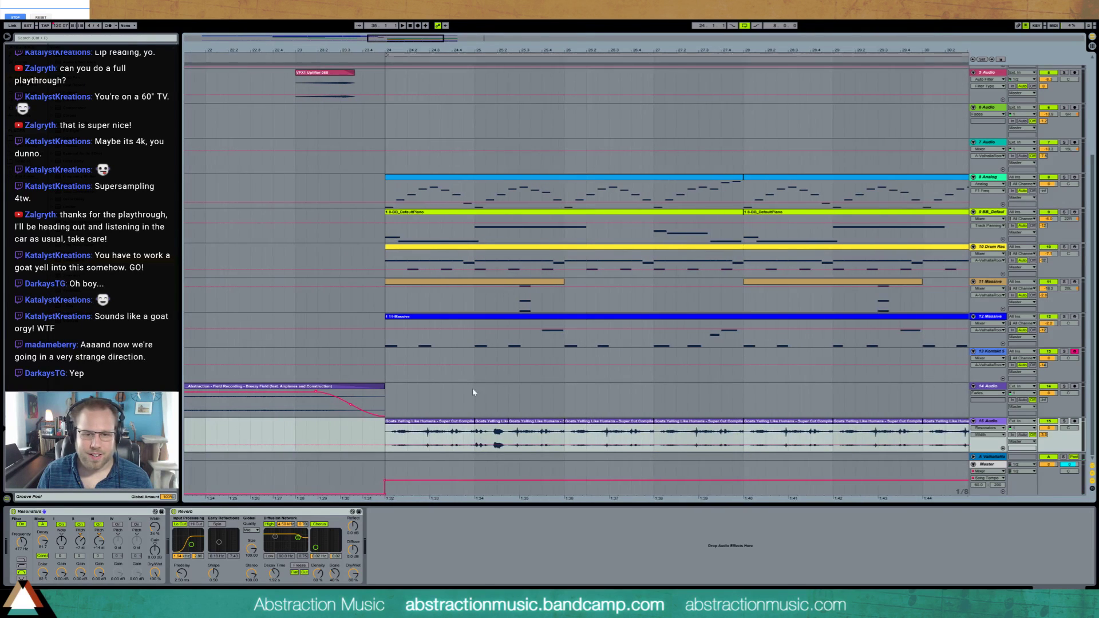
{"action": "double_click", "coordinate": [455, 422]}
{"action": "left_click_drag", "start_coordinate": [66, 564], "coordinate": [66, 551]}
{"action": "key", "text": "space"}
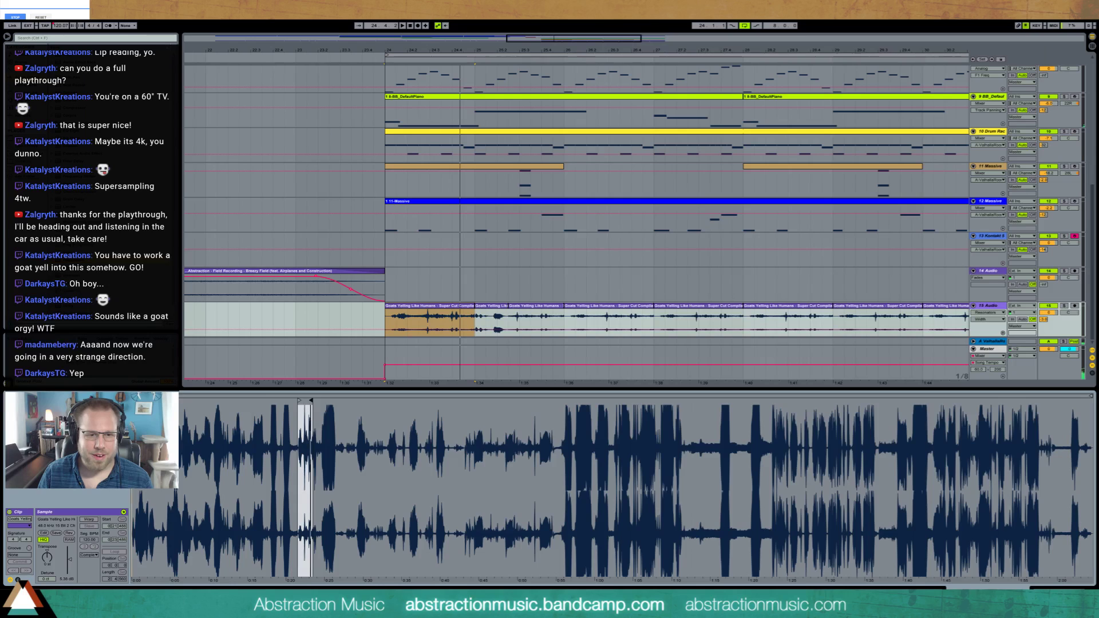
{"action": "mouse_move", "coordinate": [485, 395]}
{"action": "left_mouse_down"}
{"action": "mouse_move", "coordinate": [485, 424]}
{"action": "mouse_move", "coordinate": [485, 389]}
{"action": "left_mouse_up"}
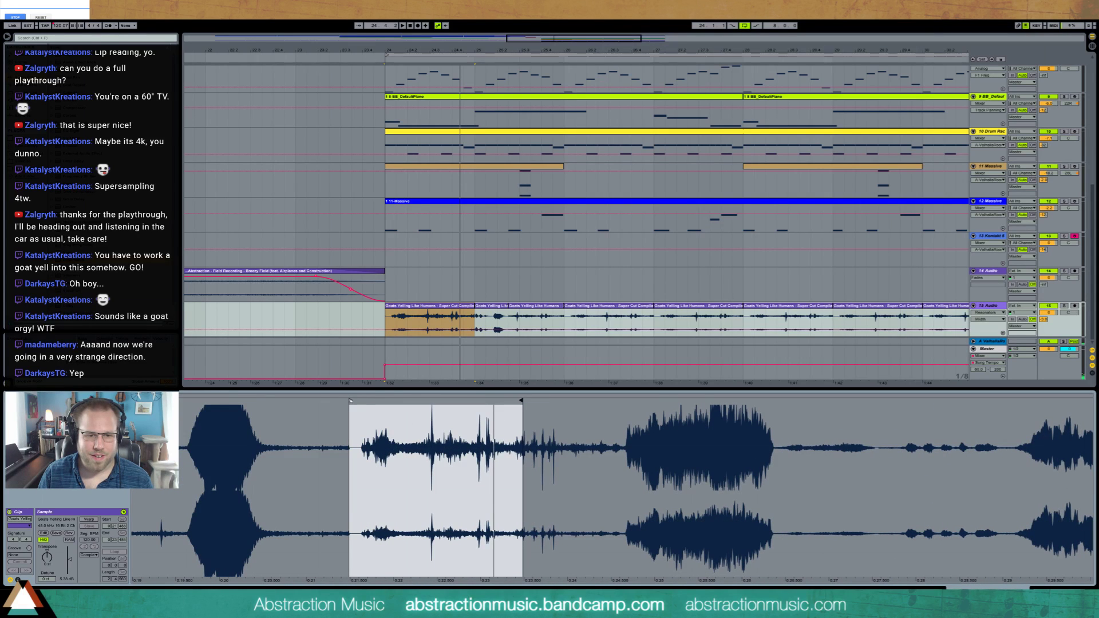
{"action": "left_click_drag", "start_coordinate": [349, 400], "coordinate": [376, 401]}
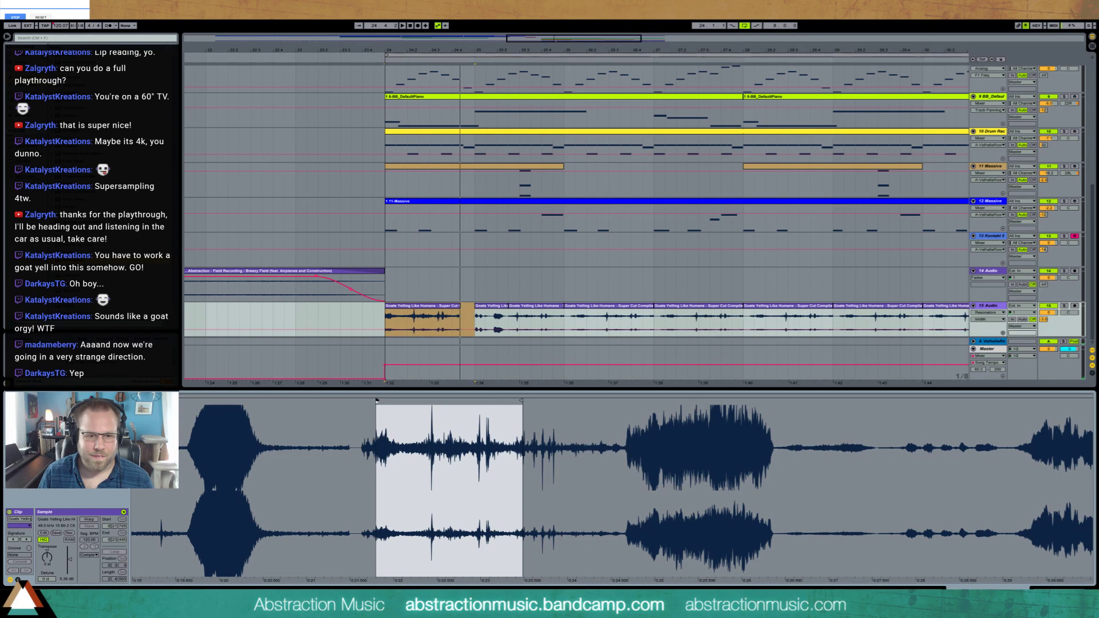
{"action": "left_click_drag", "start_coordinate": [521, 401], "coordinate": [558, 400]}
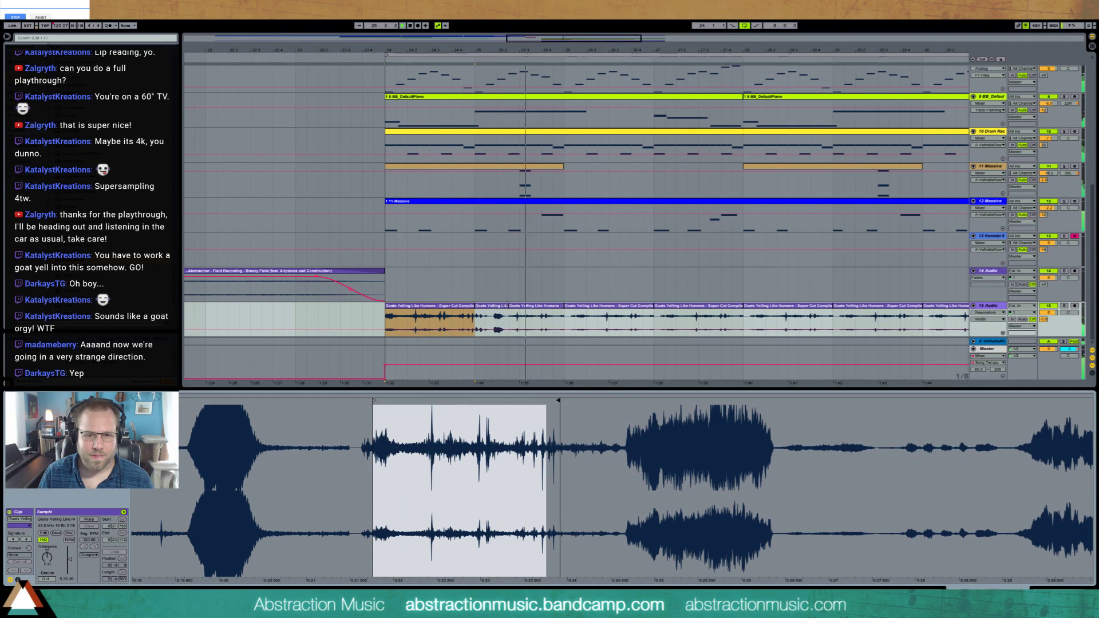
- Duplicate the two-bar goat pattern from bar 24 until it fills the section to bar 32, and play it back
{"action": "left_click", "coordinate": [524, 308]}
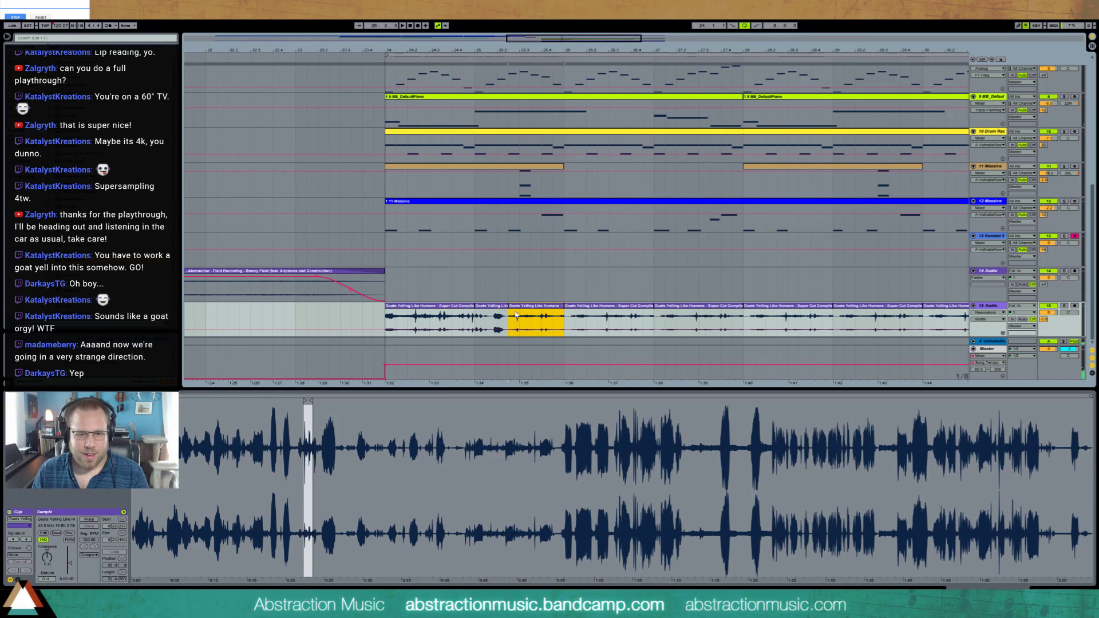
{"action": "key", "text": "ctrl+d"}
{"action": "key", "text": "ctrl+d"}
{"action": "key", "text": "ctrl+d"}
{"action": "key", "text": "ctrl+d"}
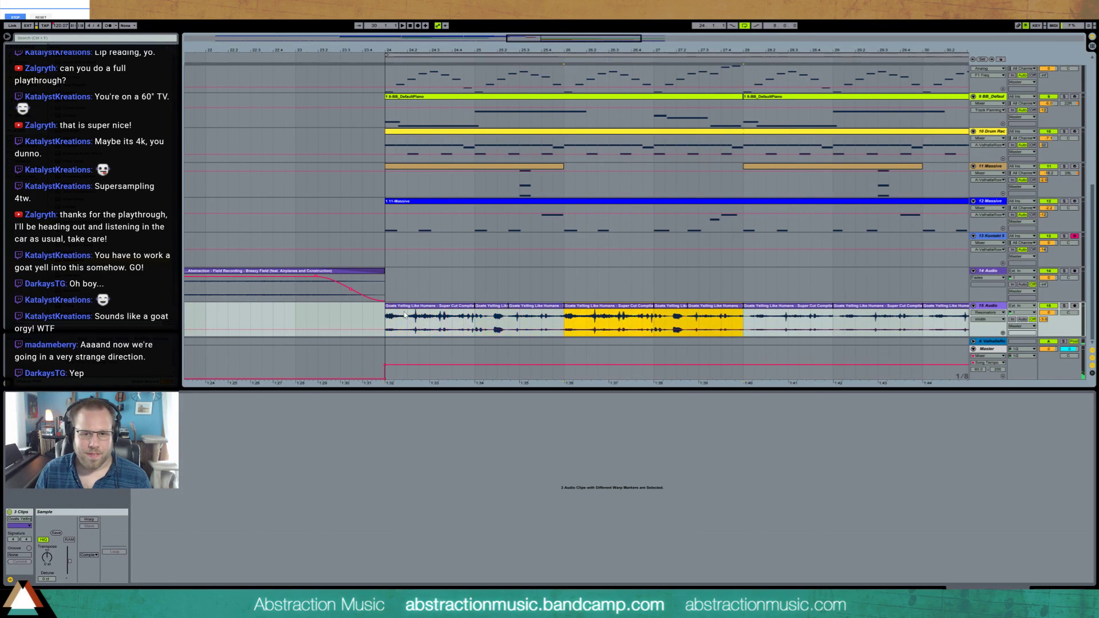
{"action": "left_click_drag", "start_coordinate": [512, 41], "coordinate": [513, 39]}
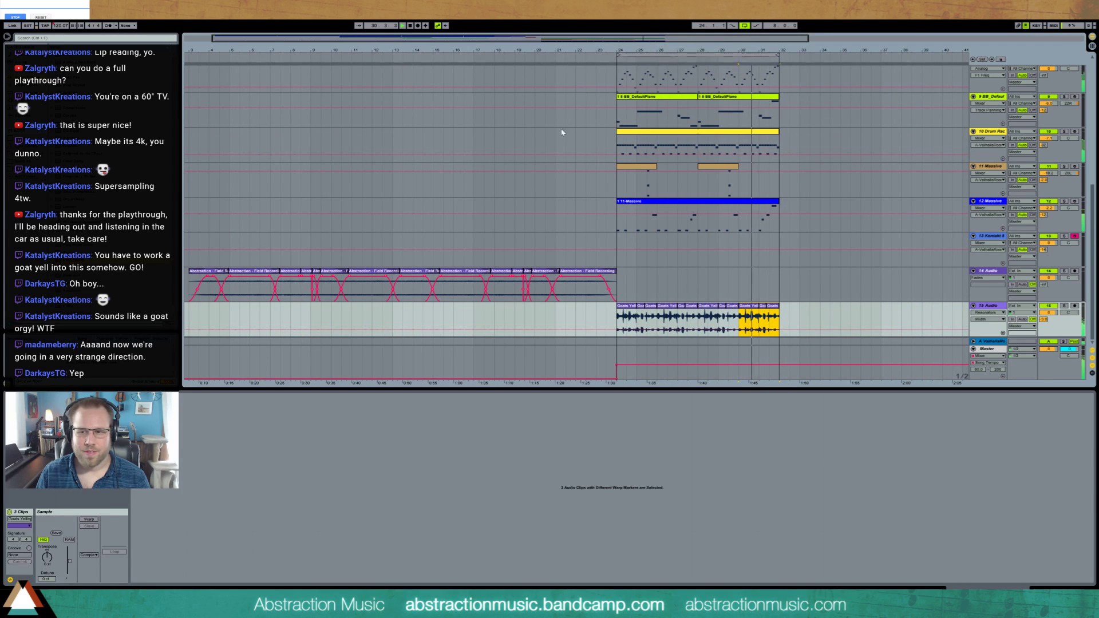
{"action": "key", "text": "shift+Tab"}
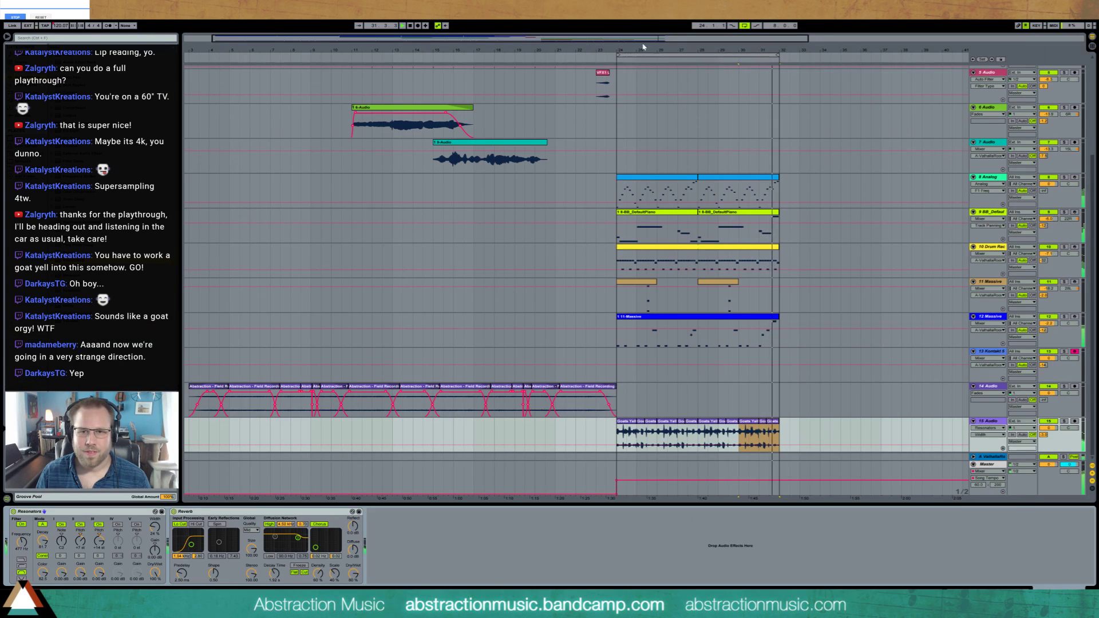
{"action": "left_click_drag", "start_coordinate": [644, 47], "coordinate": [838, 39]}
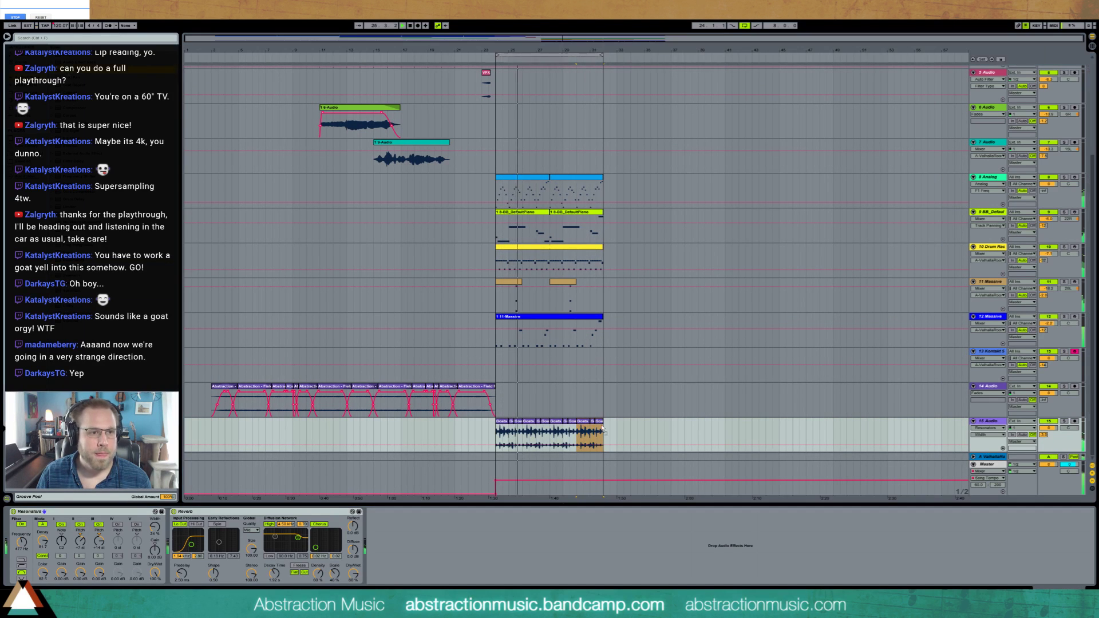
- Add an Auto Filter after the goat track's Reverb and adjust its LFO amount, and select the Kontakt track
{"action": "left_click_drag", "start_coordinate": [602, 428], "coordinate": [602, 431]}
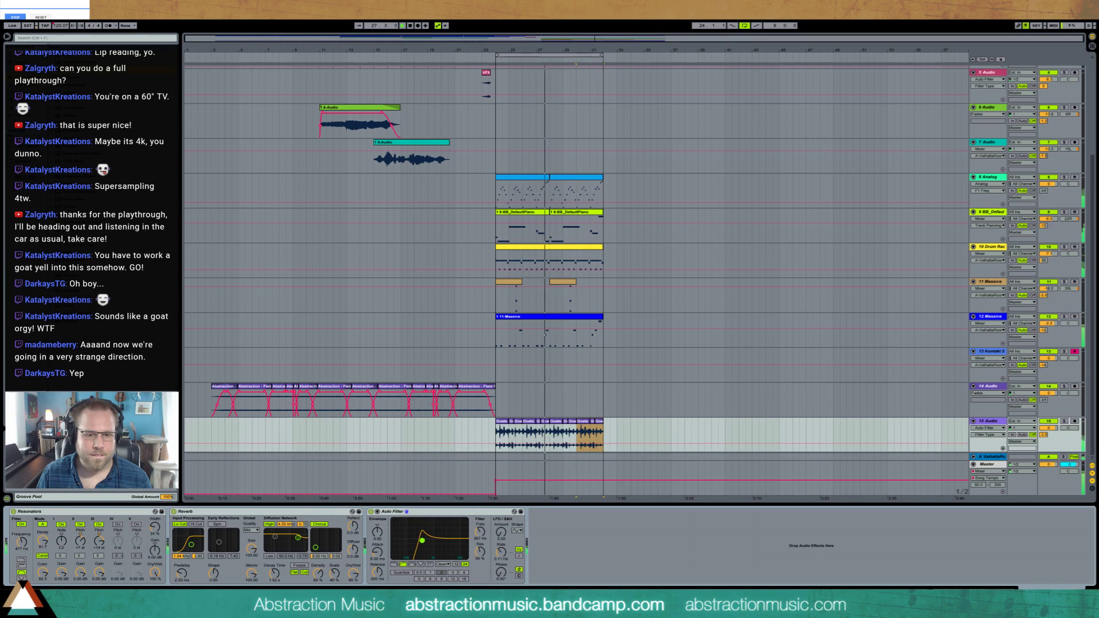
{"action": "left_click_drag", "start_coordinate": [501, 532], "coordinate": [501, 532]}
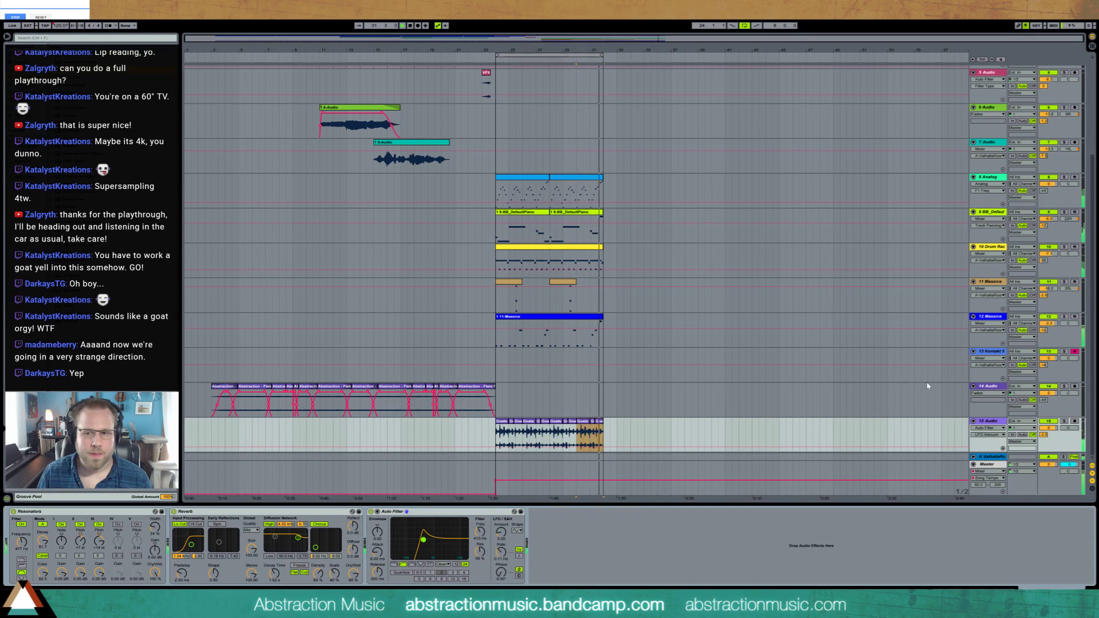
{"action": "left_click", "coordinate": [994, 352]}
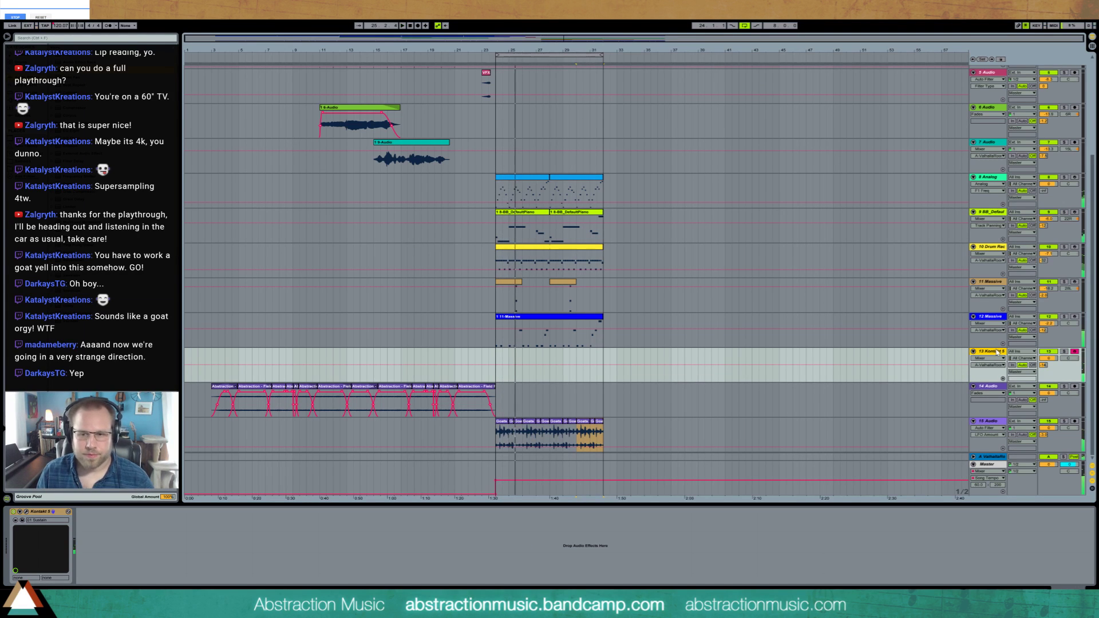
- Duplicate the bar 24 to 32 section across the synth, piano, drum, bass and goat tracks into bars 32 to 40
{"action": "scroll", "coordinate": [558, 225], "scroll_direction": "up", "scroll_amount": 5}
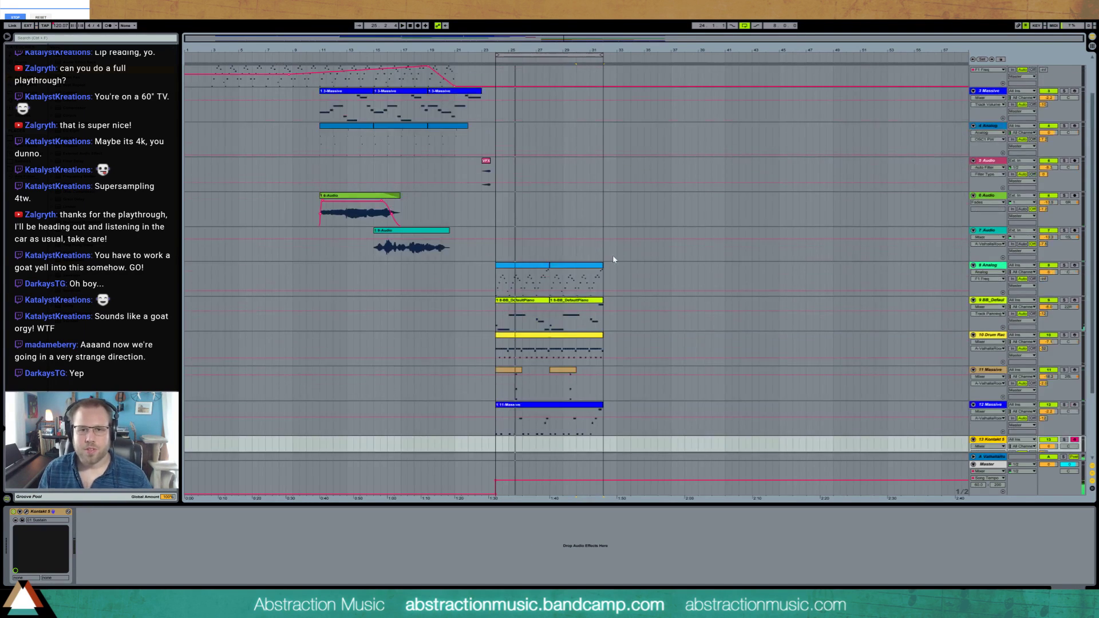
{"action": "left_click", "coordinate": [541, 72]}
{"action": "key", "text": "ctrl+d"}
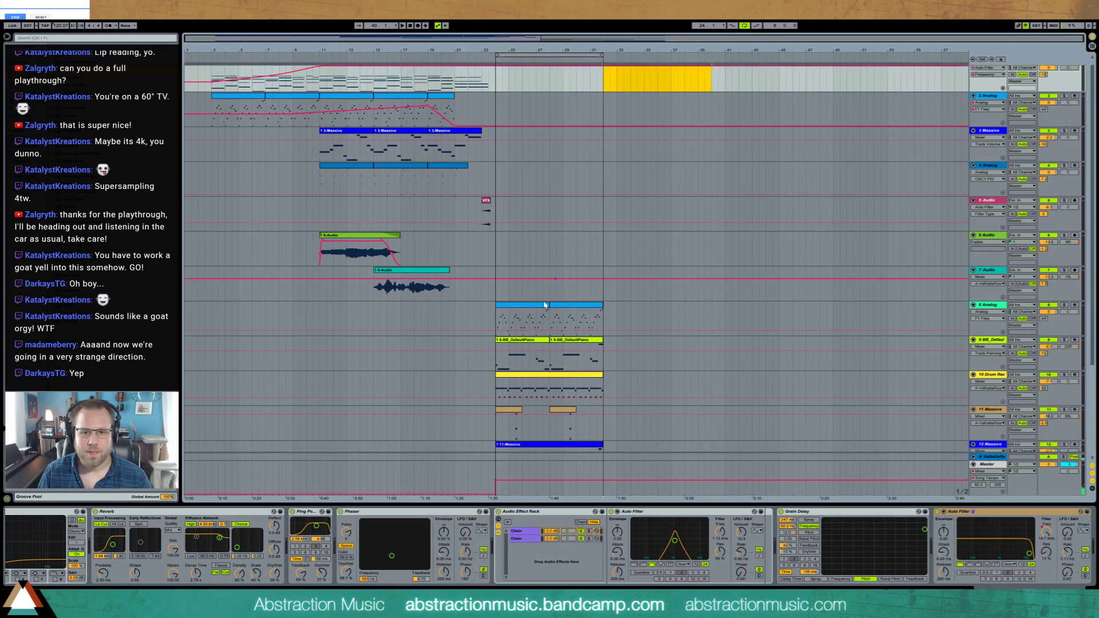
{"action": "scroll", "coordinate": [505, 230], "scroll_direction": "down", "scroll_amount": 5}
{"action": "left_click_drag", "start_coordinate": [495, 196], "coordinate": [604, 446]}
{"action": "key", "text": "ctrl+d"}
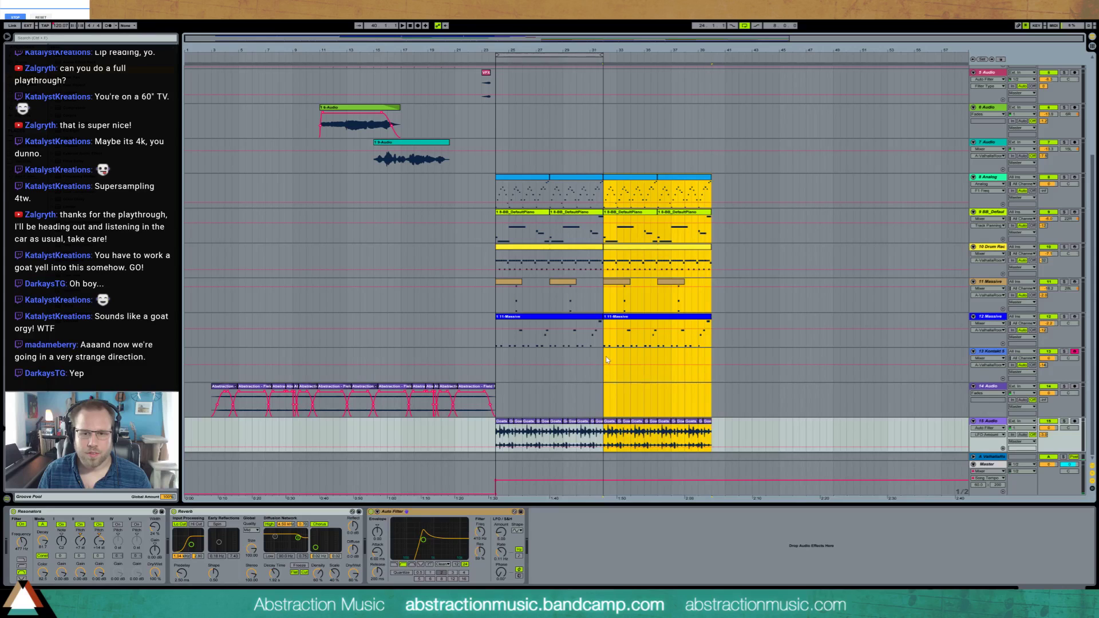
- Record a sustained chord part on the Kontakt strings track from bar 32 and trim its clip to end at bar 40
{"action": "left_click", "coordinate": [999, 349]}
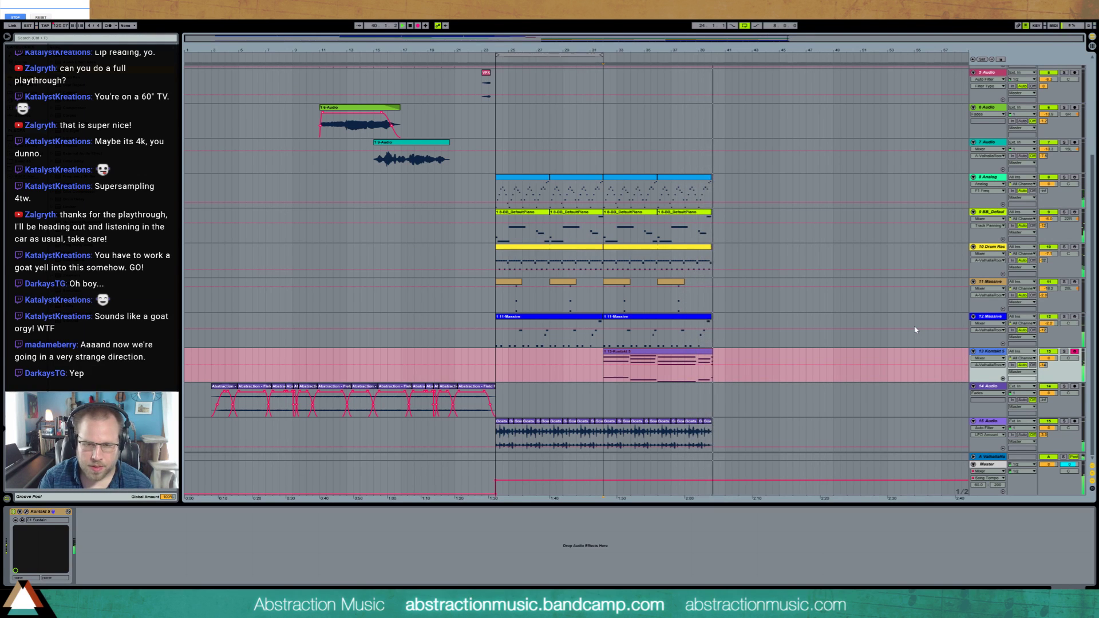
{"action": "key", "text": "F9"}
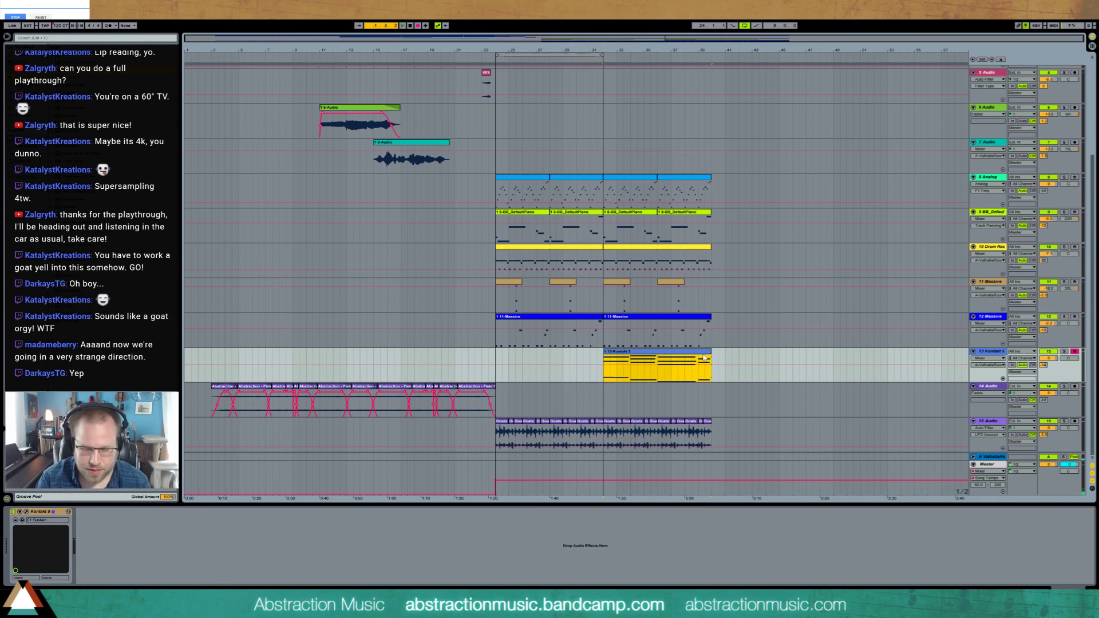
{"action": "key", "text": "F9"}
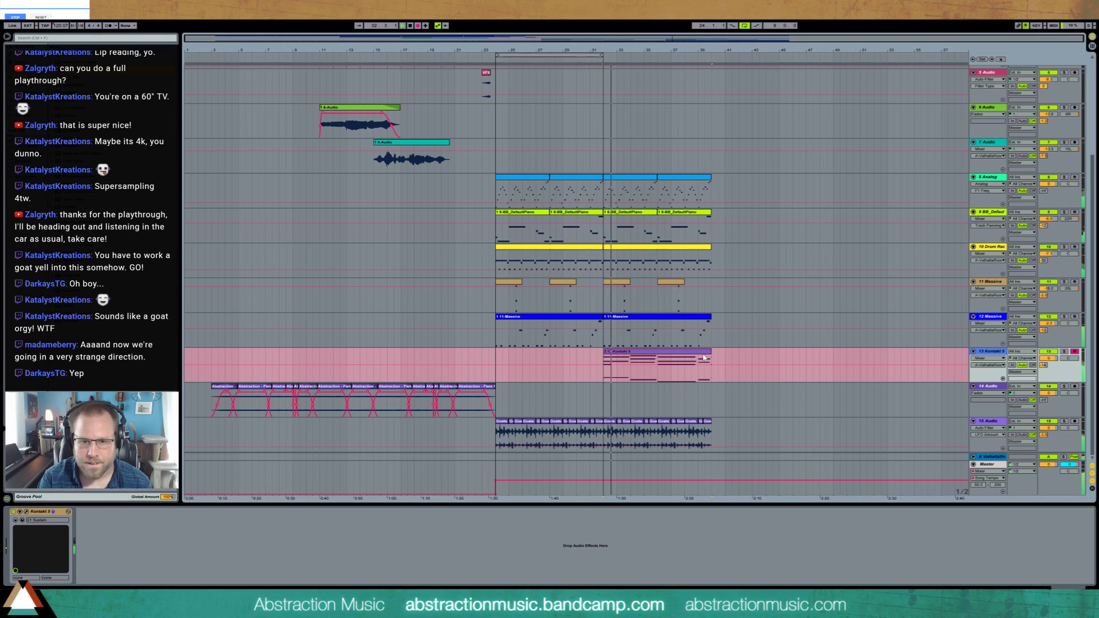
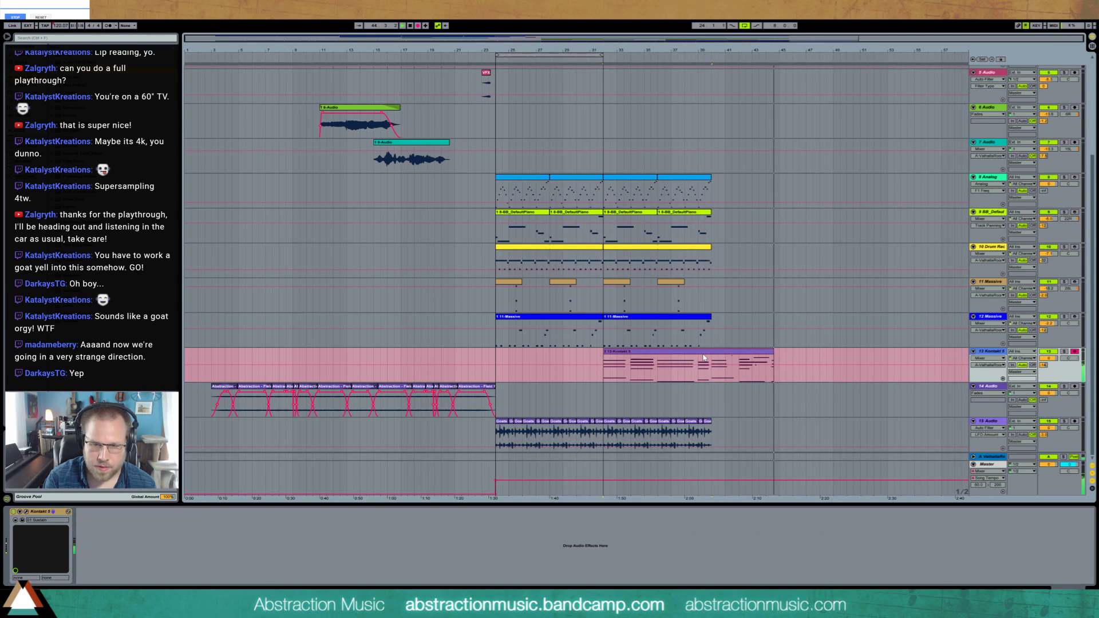
{"action": "key", "text": "space"}
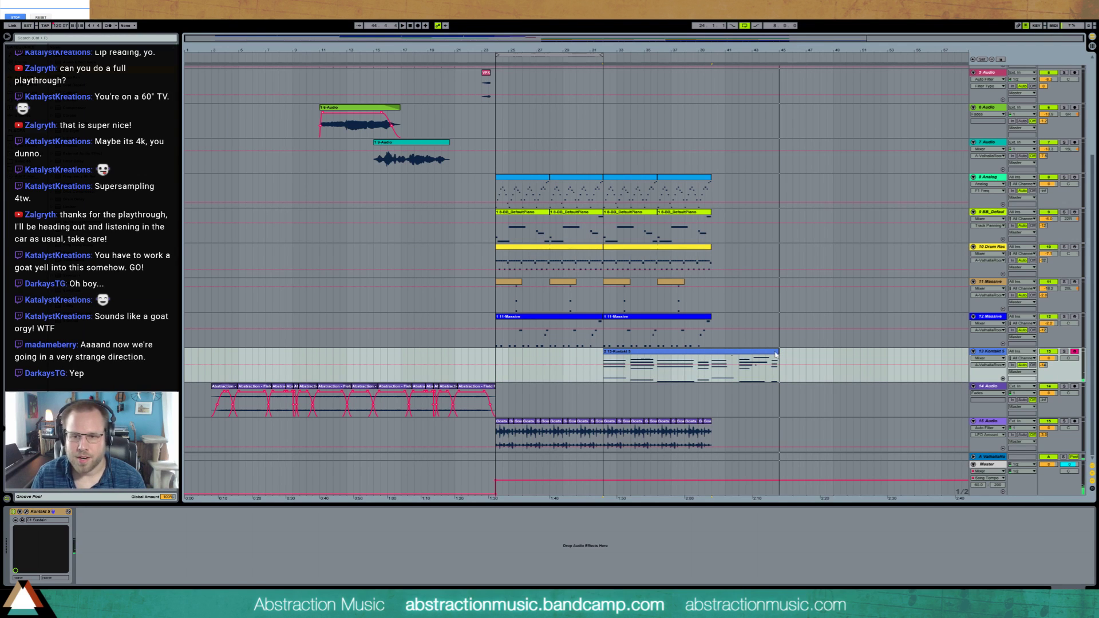
{"action": "left_click_drag", "start_coordinate": [777, 362], "coordinate": [705, 361]}
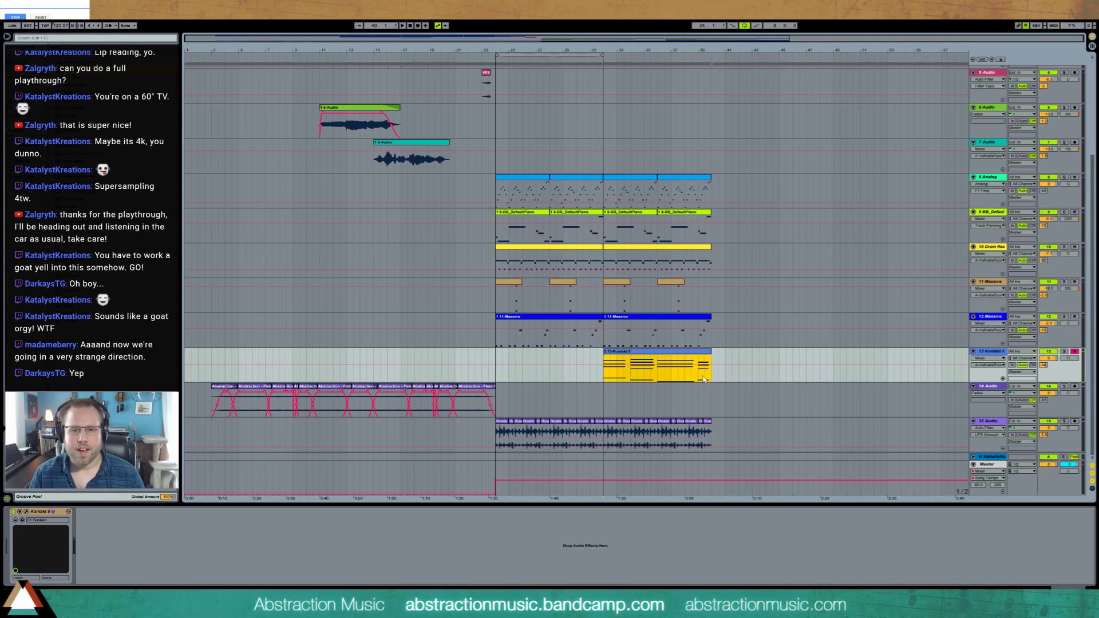
- Play the arrangement from bar 24 and move the loop region to bars 32 to 40
{"action": "left_click", "coordinate": [469, 57]}
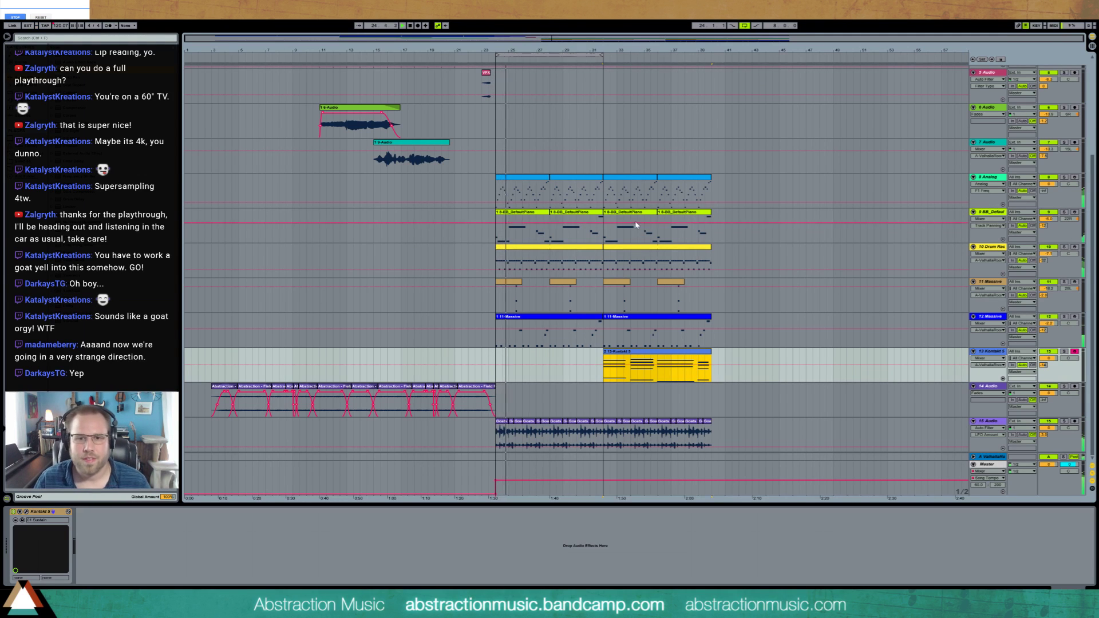
{"action": "scroll", "coordinate": [637, 225], "scroll_direction": "up", "scroll_amount": 1}
{"action": "left_click_drag", "start_coordinate": [585, 63], "coordinate": [692, 64]}
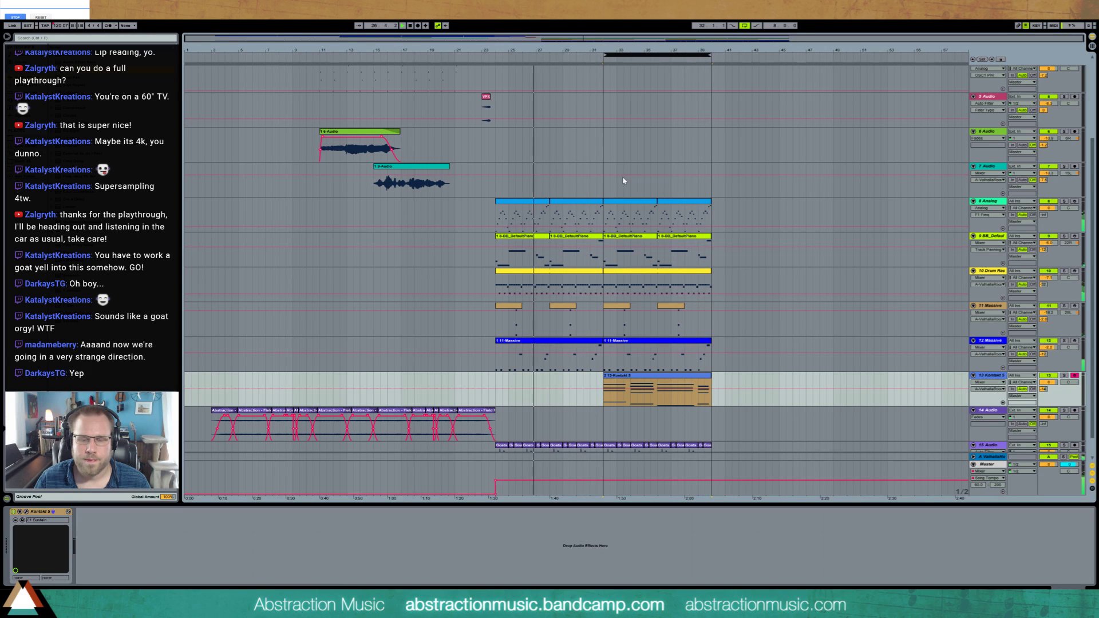
{"action": "scroll", "coordinate": [612, 189], "scroll_direction": "up", "scroll_amount": 2}
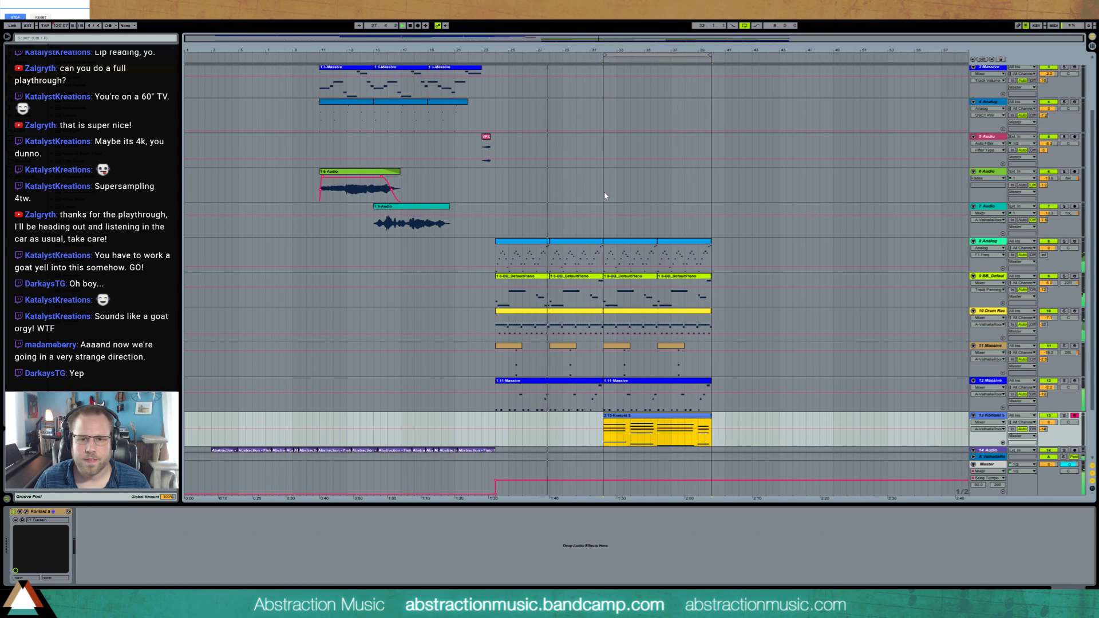
{"action": "scroll", "coordinate": [606, 196], "scroll_direction": "up", "scroll_amount": 3}
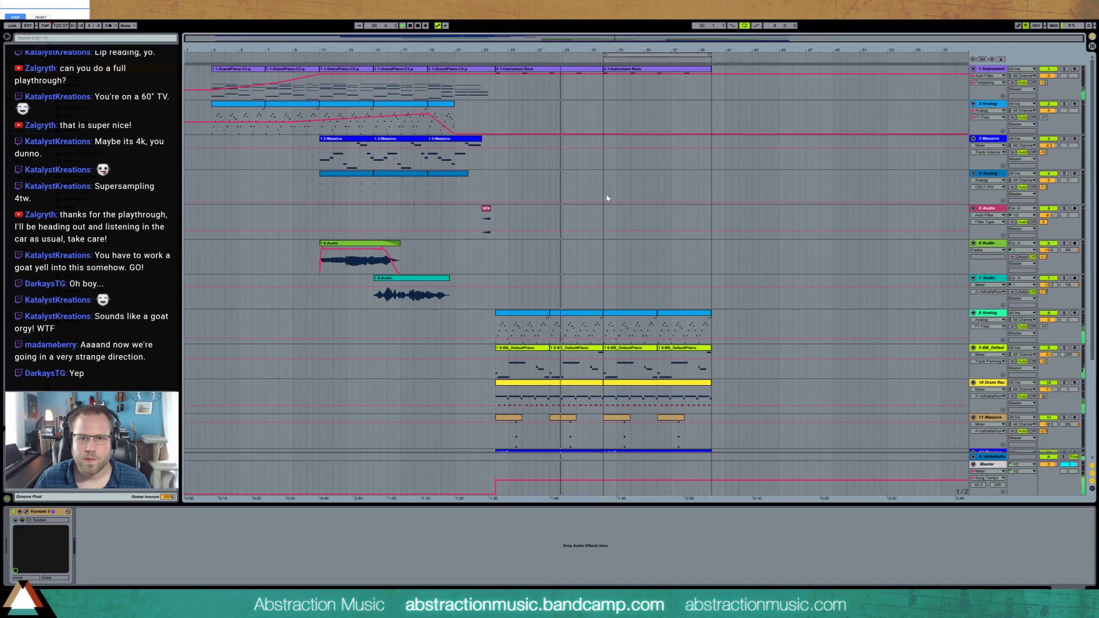
{"action": "scroll", "coordinate": [601, 220], "scroll_direction": "down", "scroll_amount": 3}
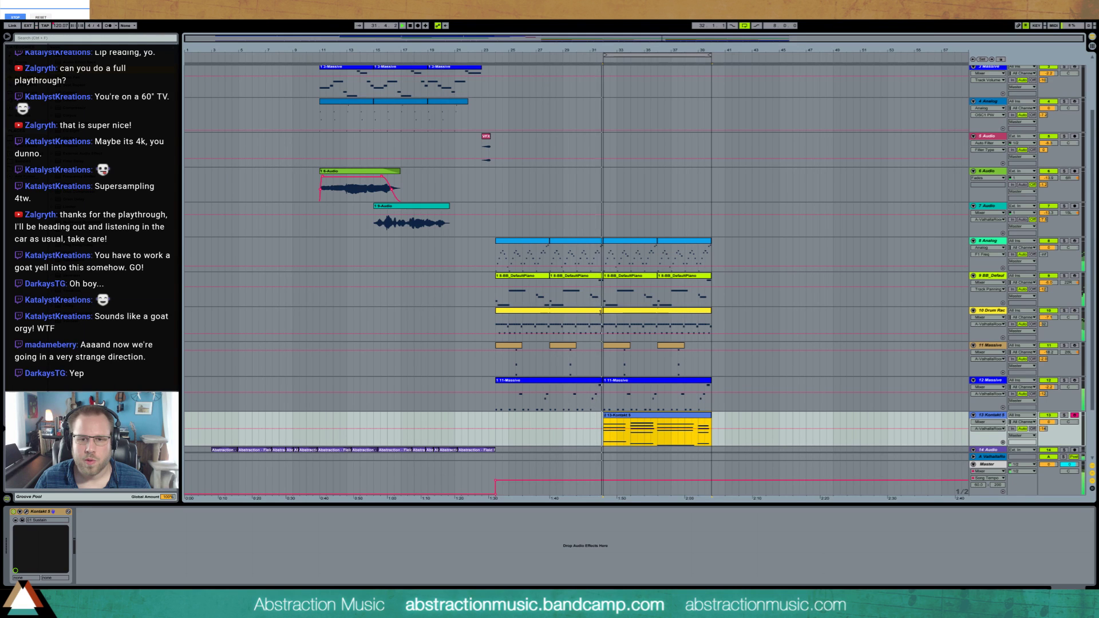
- Trim the BB_DefaultPiano and Drum Rack clips to end at bar 31, leaving a one-bar gap before bar 32
{"action": "left_click", "coordinate": [569, 292]}
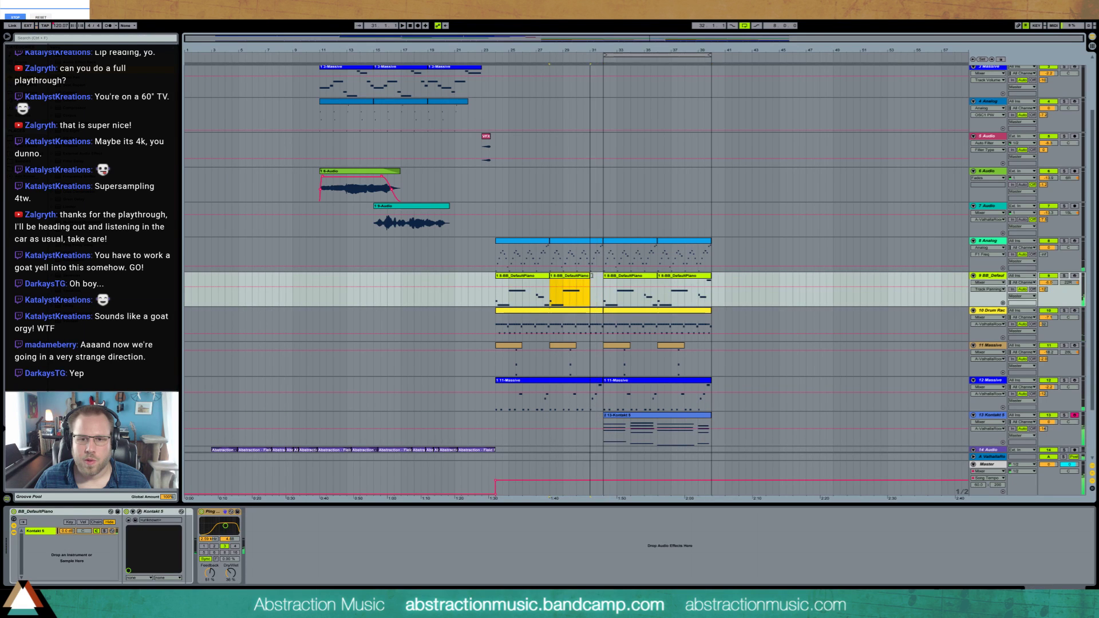
{"action": "key", "text": "space"}
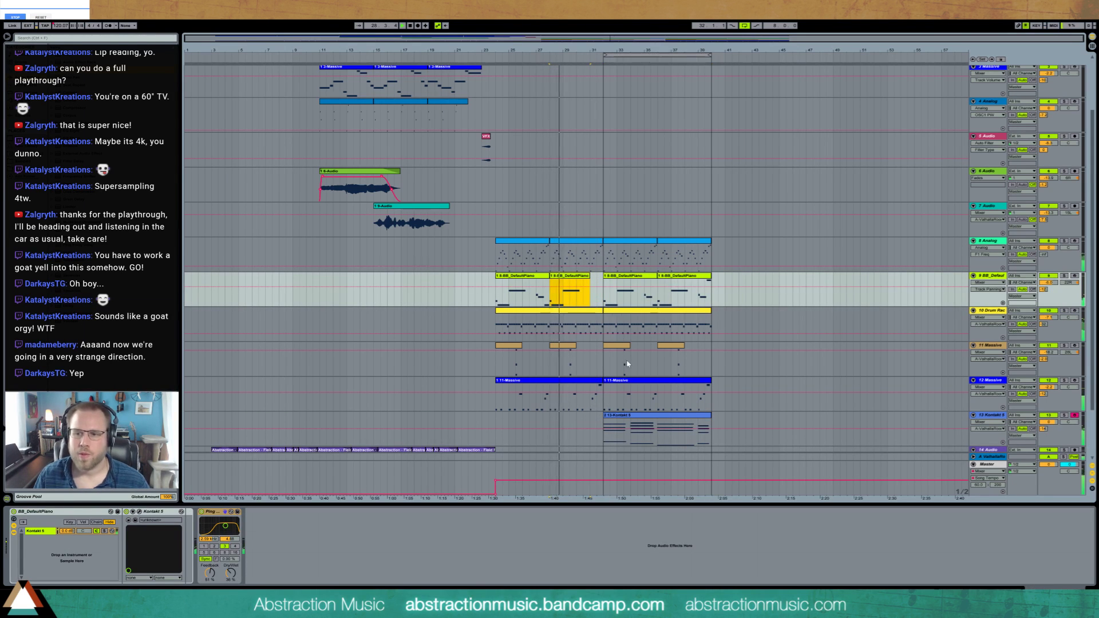
{"action": "left_click", "coordinate": [1075, 415]}
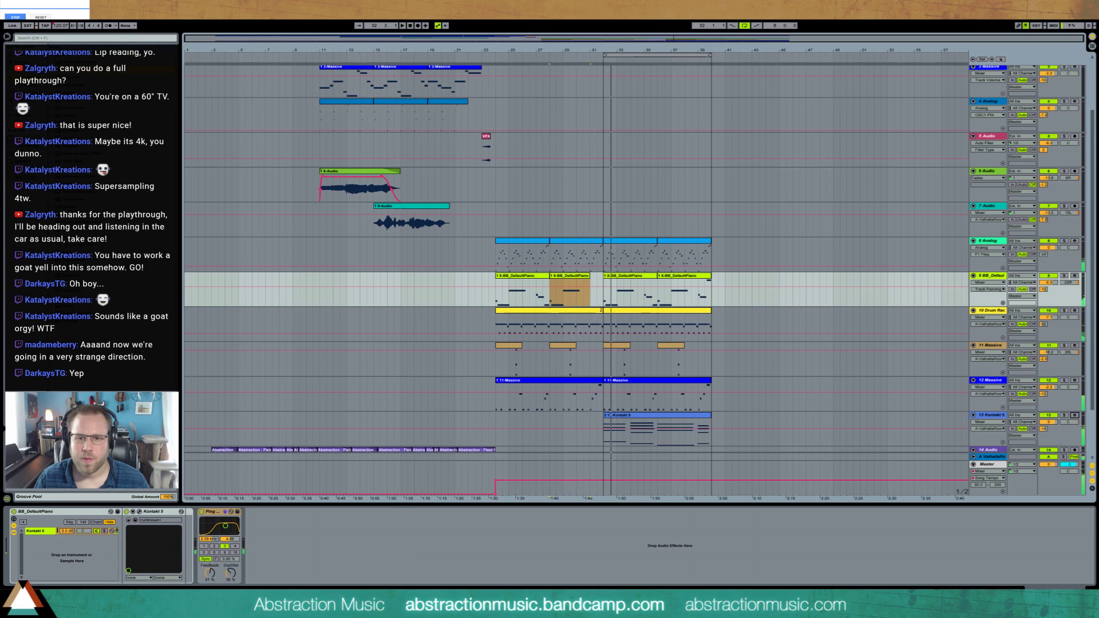
{"action": "left_click_drag", "start_coordinate": [600, 310], "coordinate": [591, 312]}
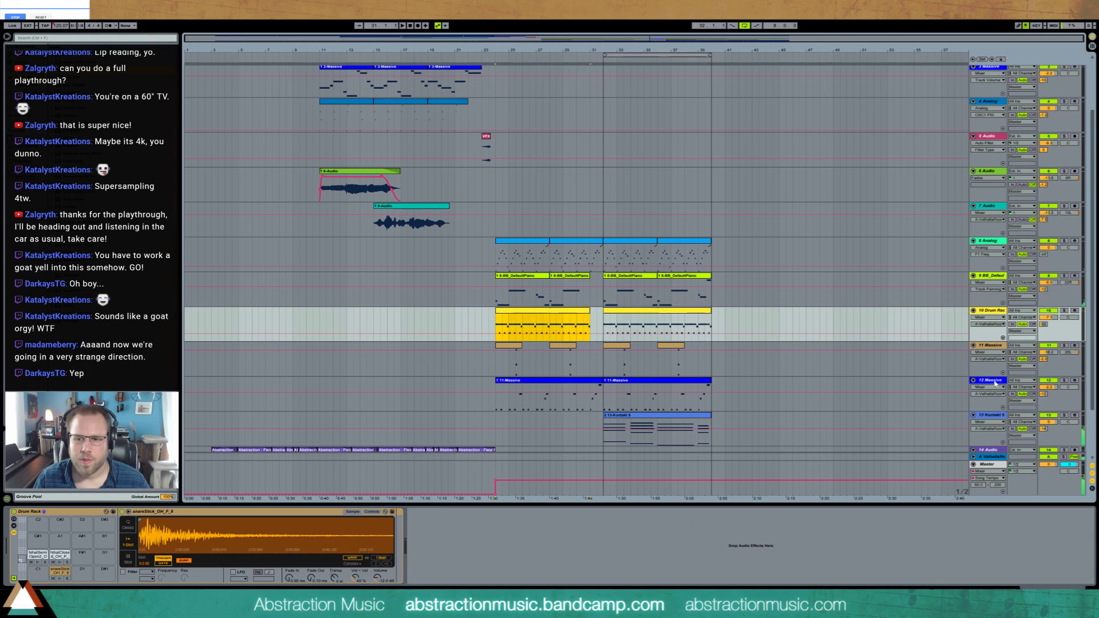
- Arm the Kontakt 5 track and check the pedal controller envelope in its clip
{"action": "left_click", "coordinate": [1073, 416]}
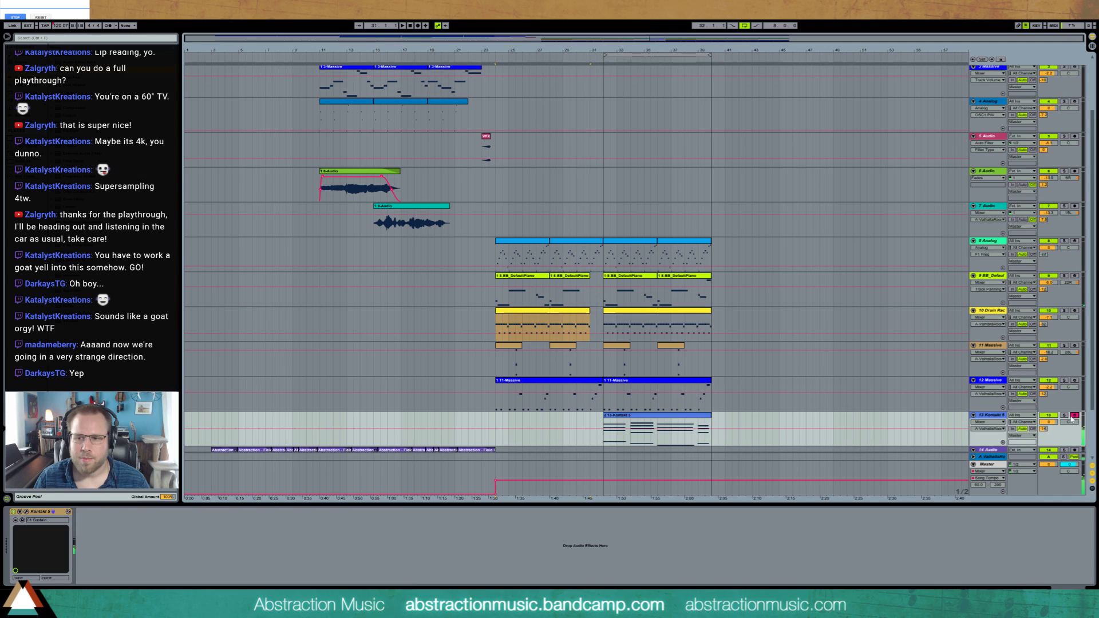
{"action": "double_click", "coordinate": [653, 422]}
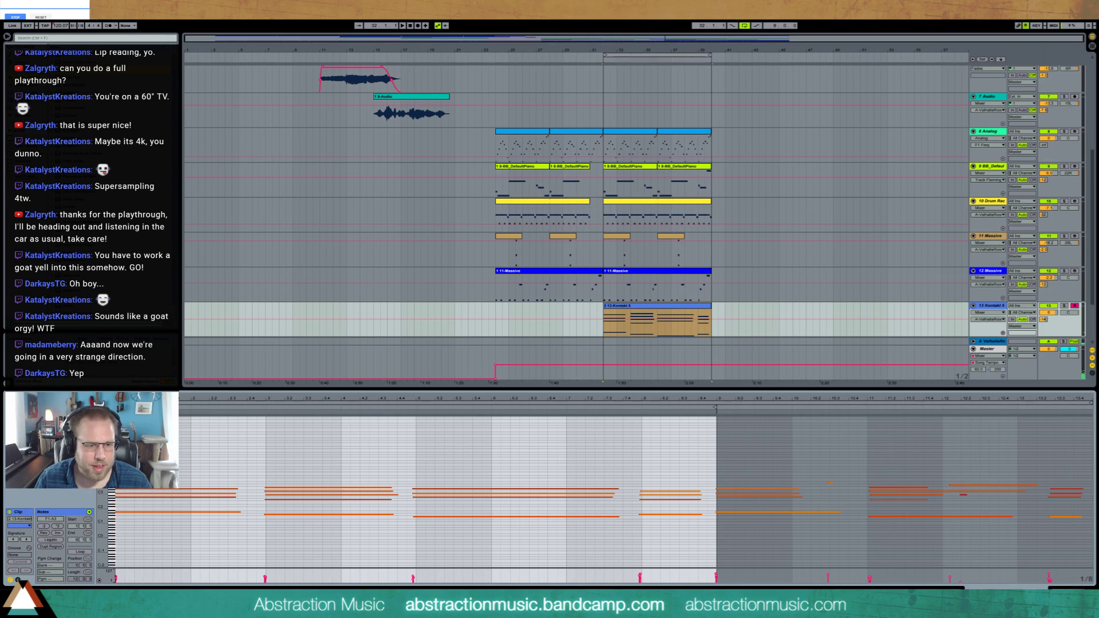
{"action": "left_click", "coordinate": [18, 579]}
{"action": "left_click", "coordinate": [109, 526]}
{"action": "left_click", "coordinate": [130, 493]}
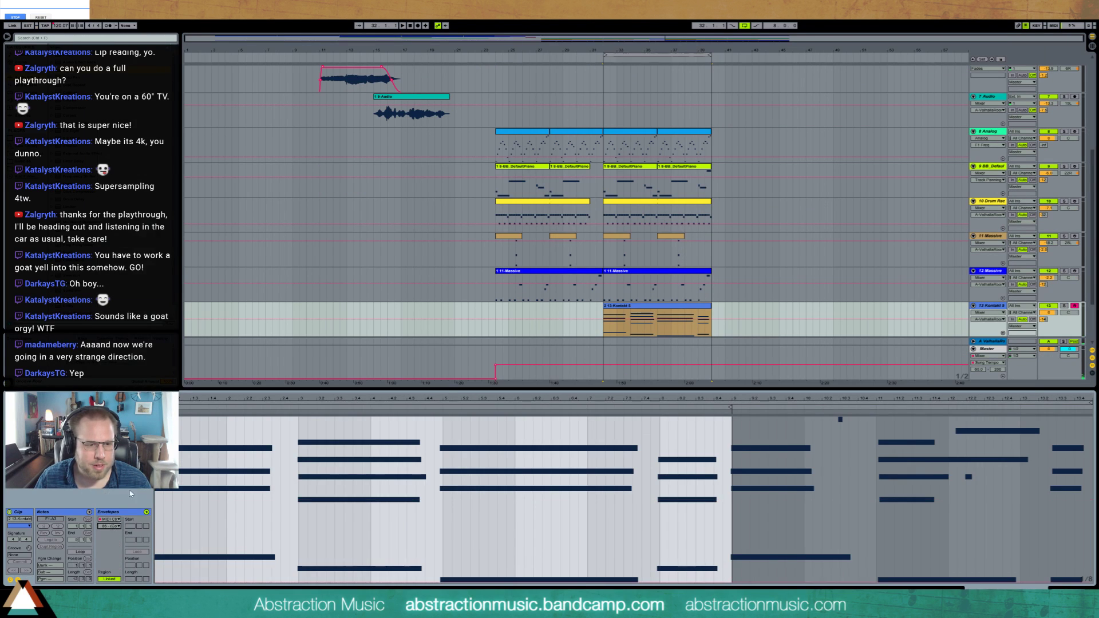
{"action": "left_click", "coordinate": [114, 530]}
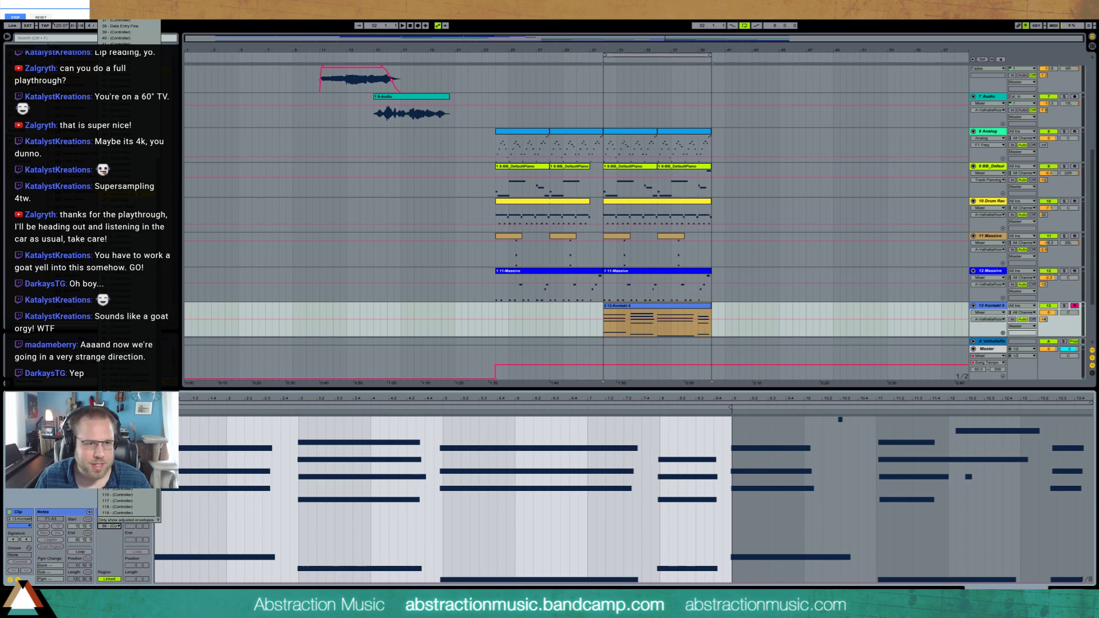
{"action": "left_click", "coordinate": [123, 183]}
{"action": "left_click_drag", "start_coordinate": [162, 562], "coordinate": [161, 581]}
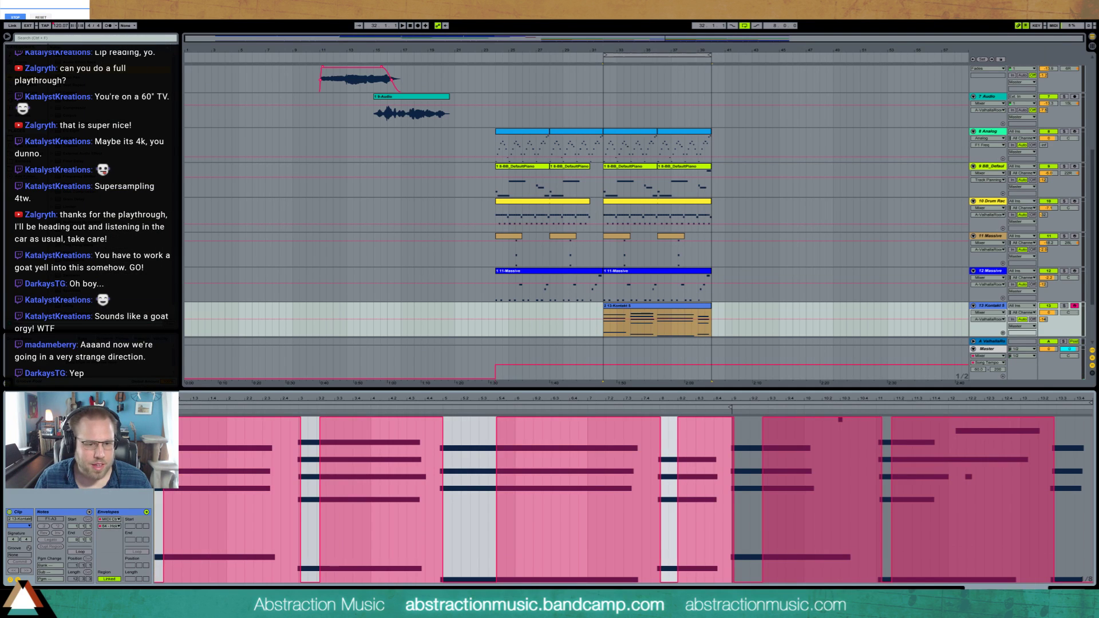
{"action": "left_click", "coordinate": [19, 578]}
- Lengthen the four chords in the Kontakt 5 clip to close the gaps between them
{"action": "left_click_drag", "start_coordinate": [209, 457], "coordinate": [372, 531]}
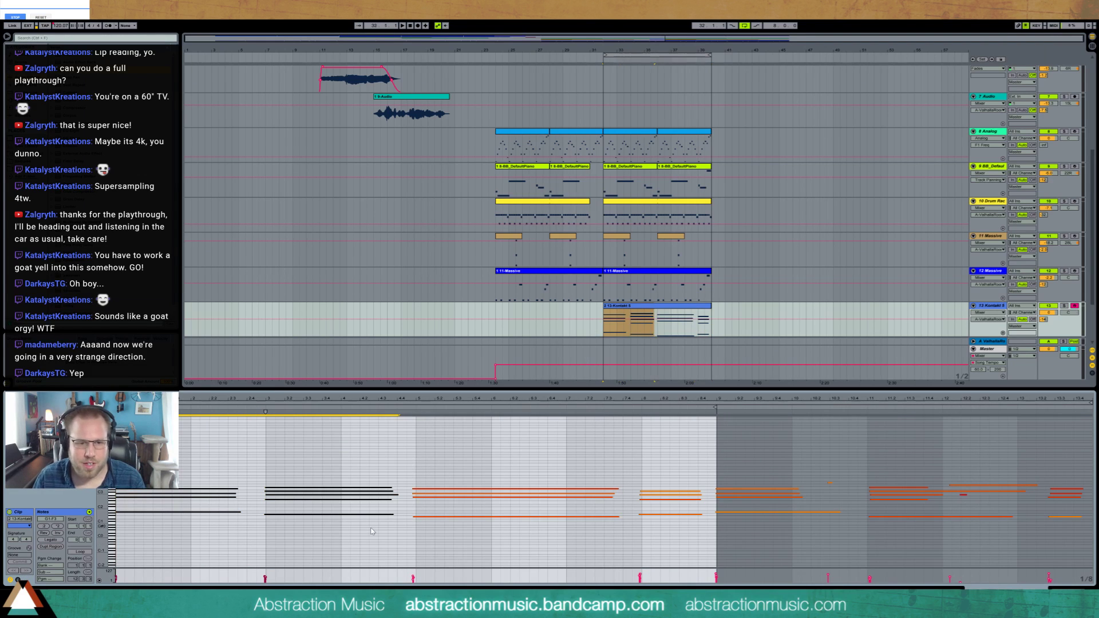
{"action": "key", "text": "shift+Right"}
{"action": "left_click_drag", "start_coordinate": [515, 455], "coordinate": [543, 552]}
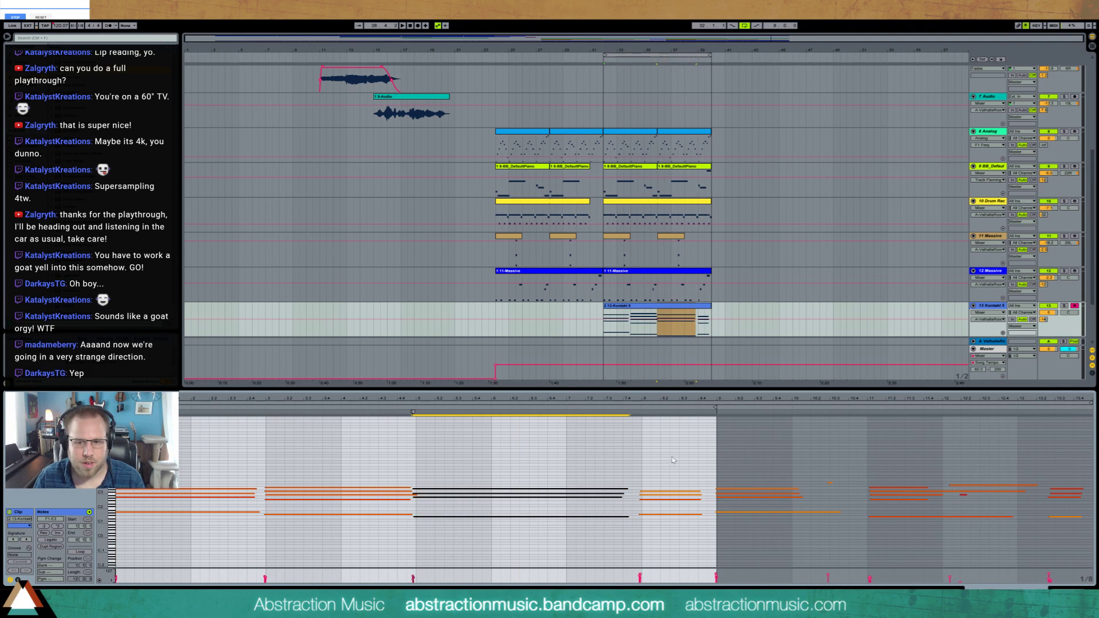
{"action": "left_click_drag", "start_coordinate": [673, 460], "coordinate": [690, 537]}
{"action": "key", "text": "shift+Right"}
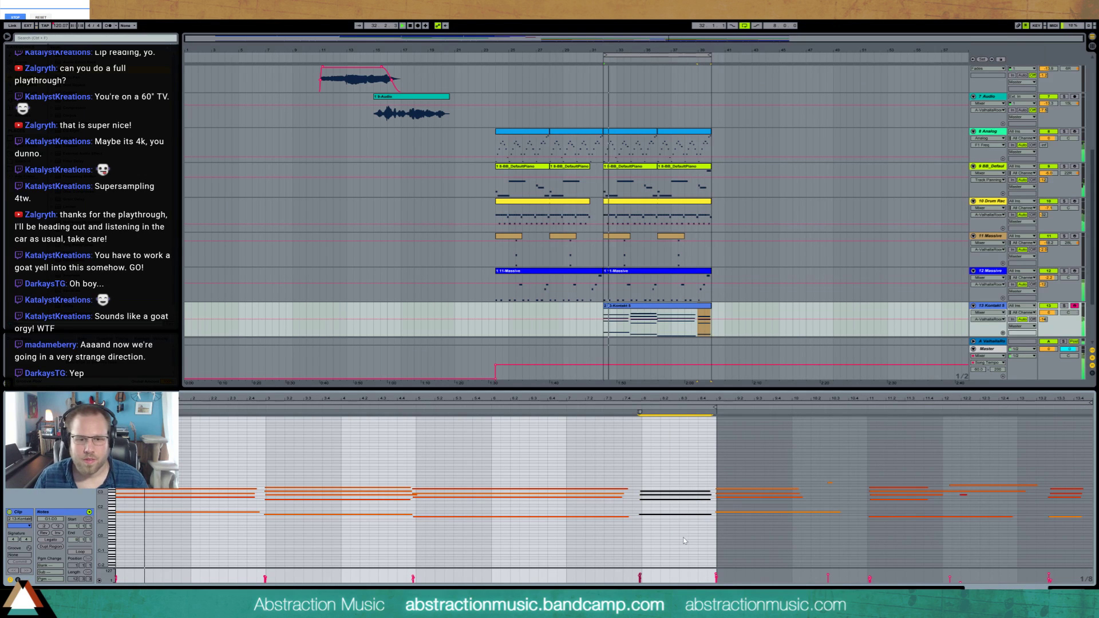
- Nudge the third and fourth chords of the Kontakt 5 clip slightly later during playback
{"action": "left_click_drag", "start_coordinate": [557, 465], "coordinate": [577, 540]}
{"action": "key", "text": "Right"}
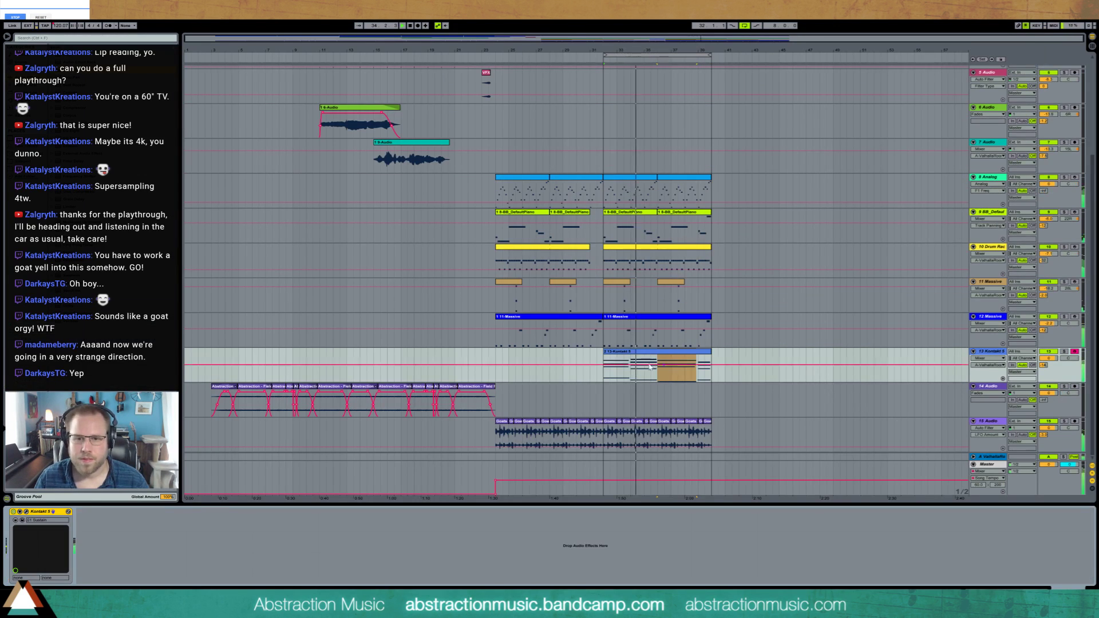
{"action": "left_click", "coordinate": [496, 415]}
{"action": "left_click", "coordinate": [496, 434]}
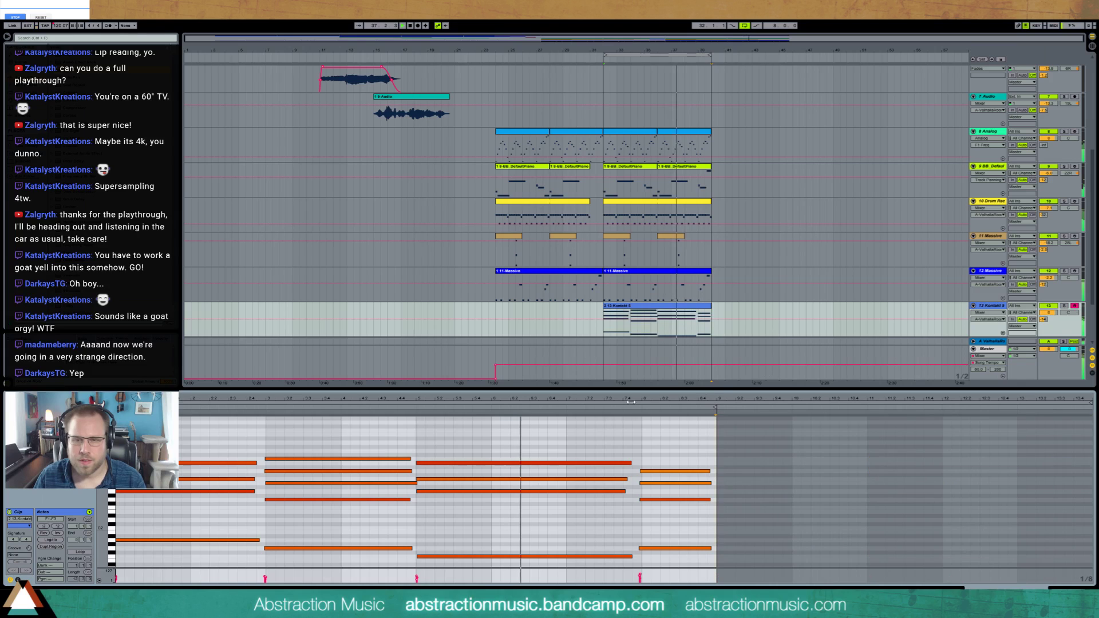
{"action": "left_click_drag", "start_coordinate": [376, 450], "coordinate": [384, 470]}
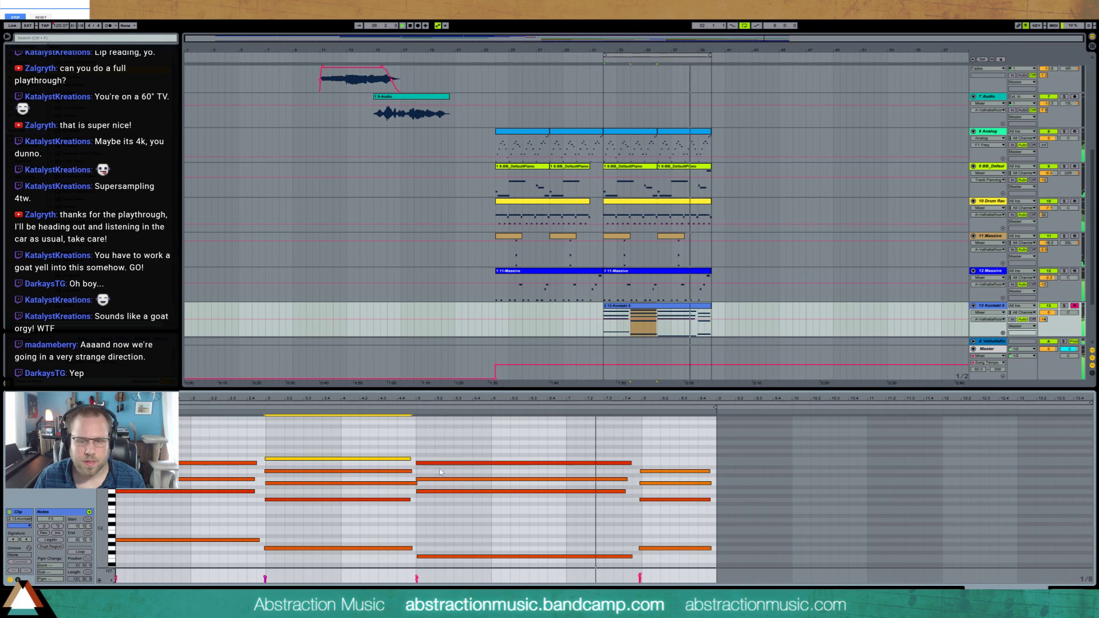
{"action": "key", "text": "Right"}
{"action": "left_click_drag", "start_coordinate": [664, 456], "coordinate": [664, 564]}
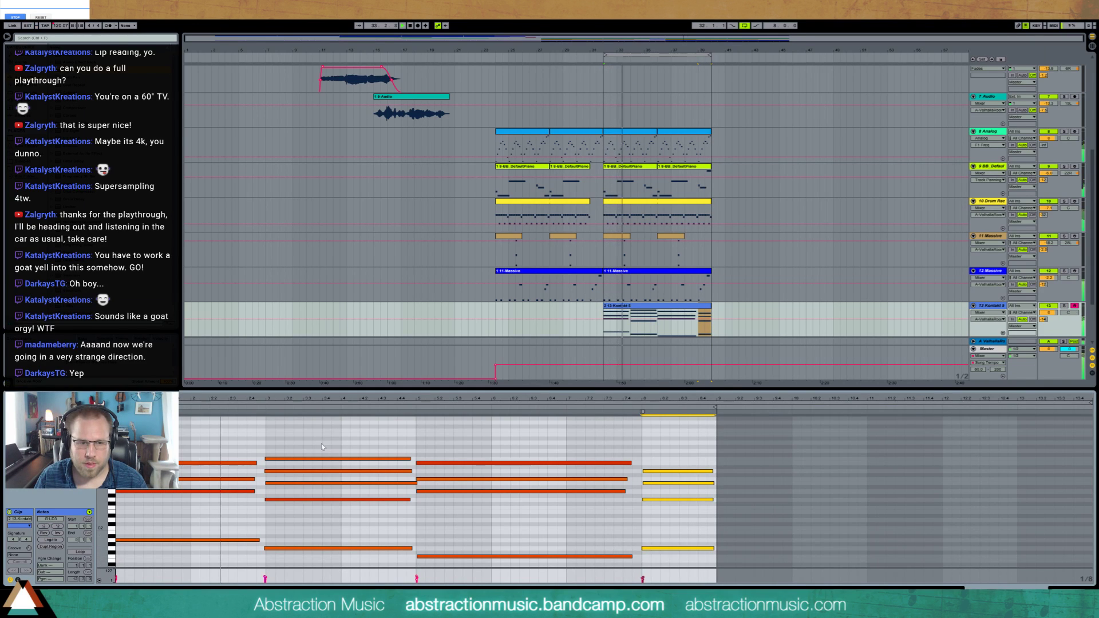
{"action": "left_click_drag", "start_coordinate": [269, 452], "coordinate": [344, 548]}
{"action": "left_click", "coordinate": [736, 552]}
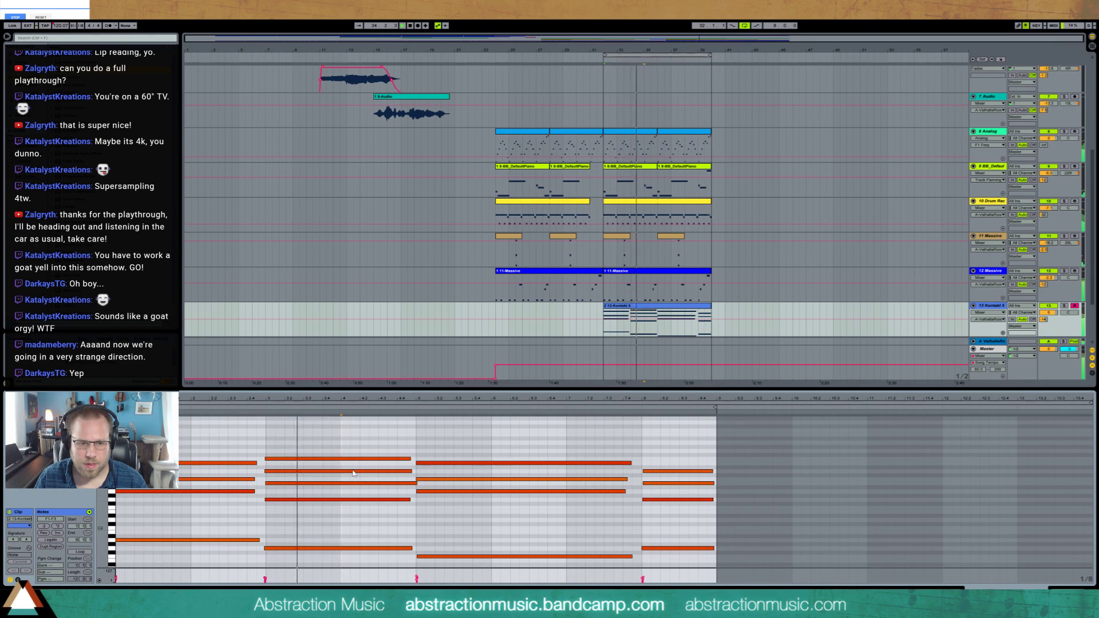
- Stop playback and duplicate the Kontakt 5 clip so the copy starts at bar 40
{"action": "key", "text": "shift+Tab"}
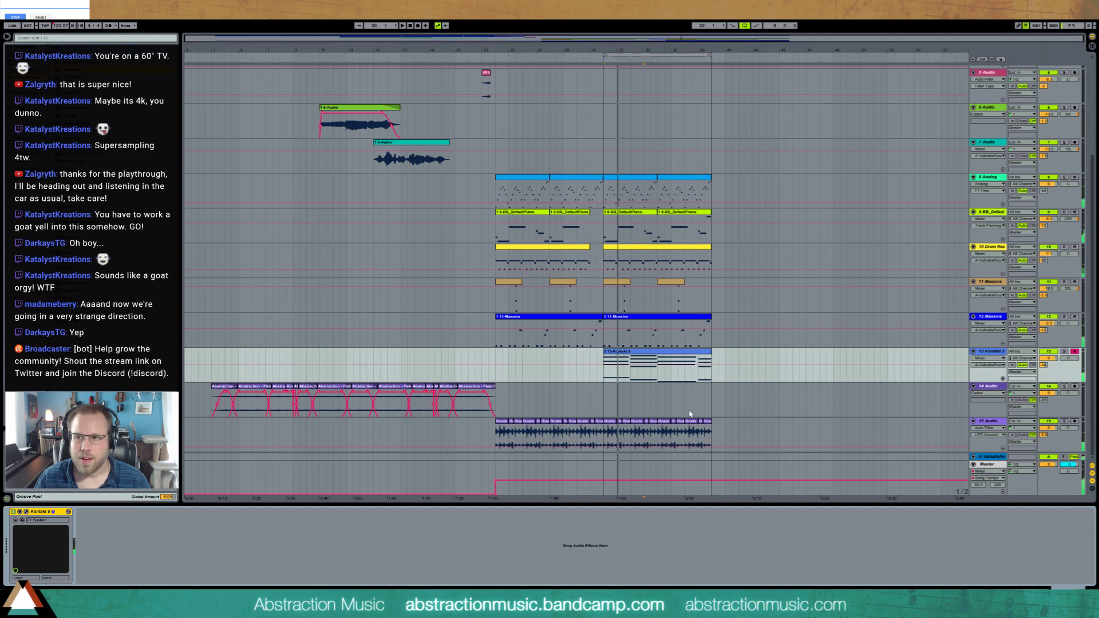
{"action": "key", "text": "space"}
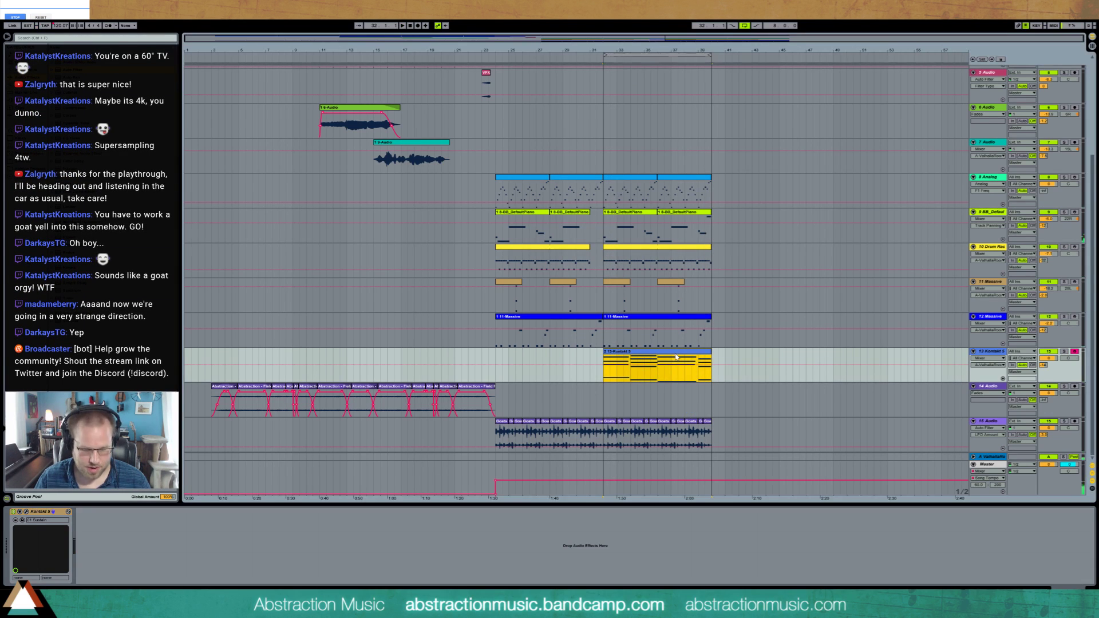
{"action": "key", "text": "ctrl+d"}
{"action": "scroll", "coordinate": [650, 257], "scroll_direction": "up", "scroll_amount": 2}
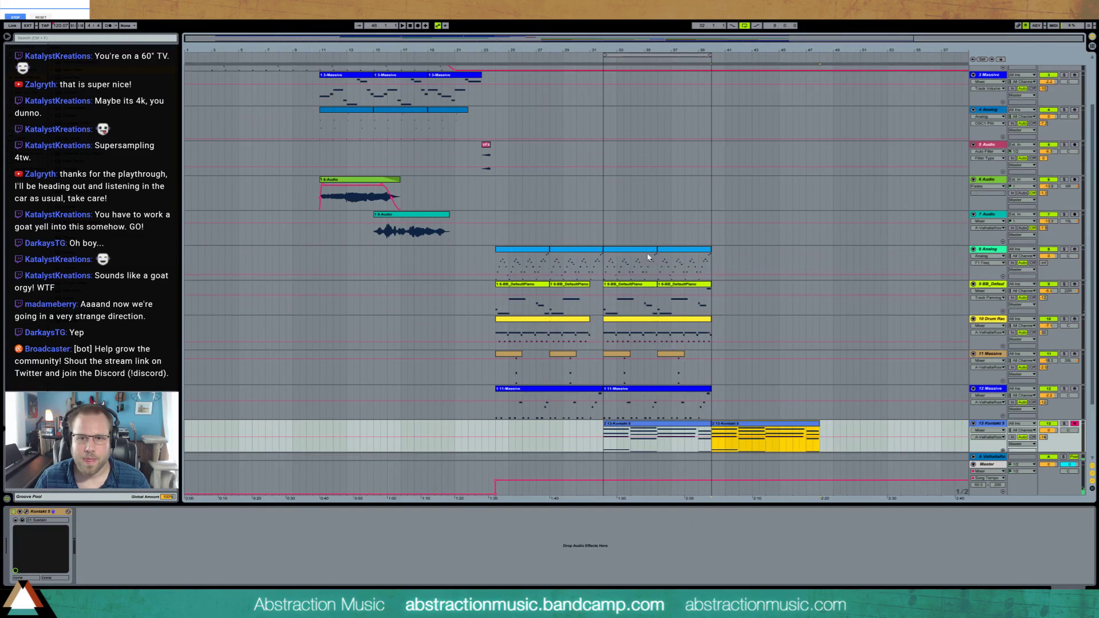
- Automate the AMP1 Level of the 8 Analog track to fade down to its minimum from bar 38 to bar 40
{"action": "left_click", "coordinate": [651, 257]}
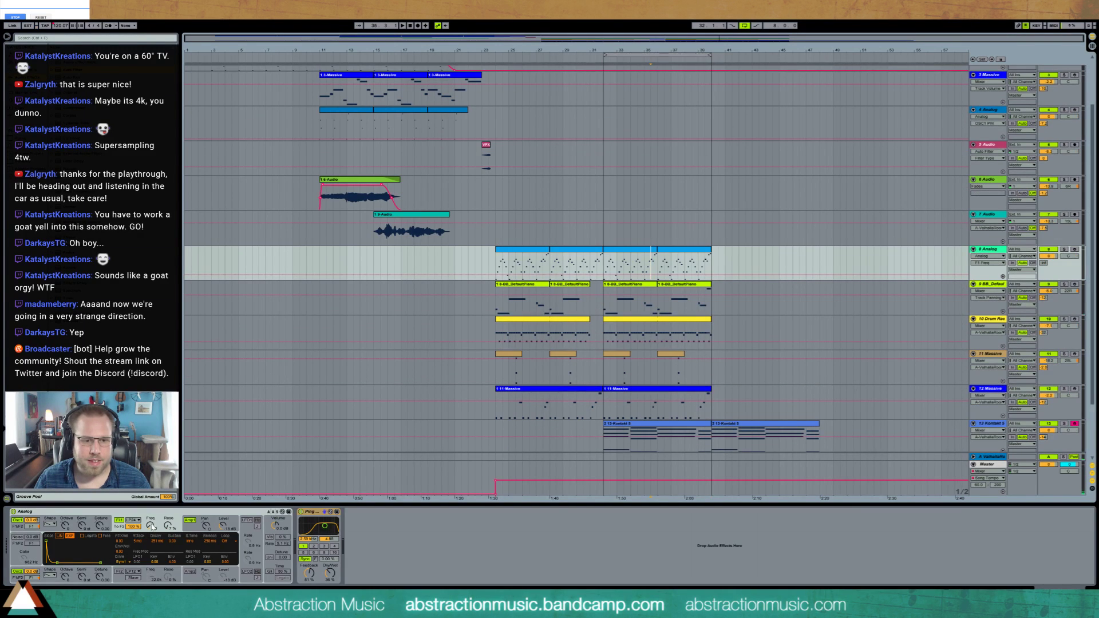
{"action": "left_click", "coordinate": [226, 528]}
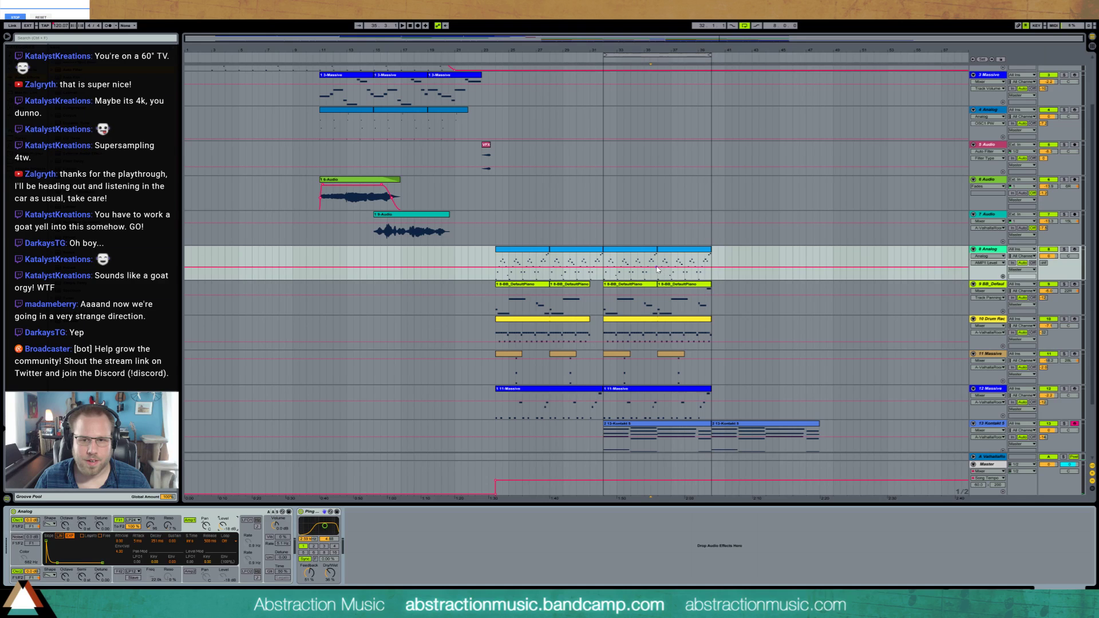
{"action": "left_click_drag", "start_coordinate": [702, 269], "coordinate": [715, 280]}
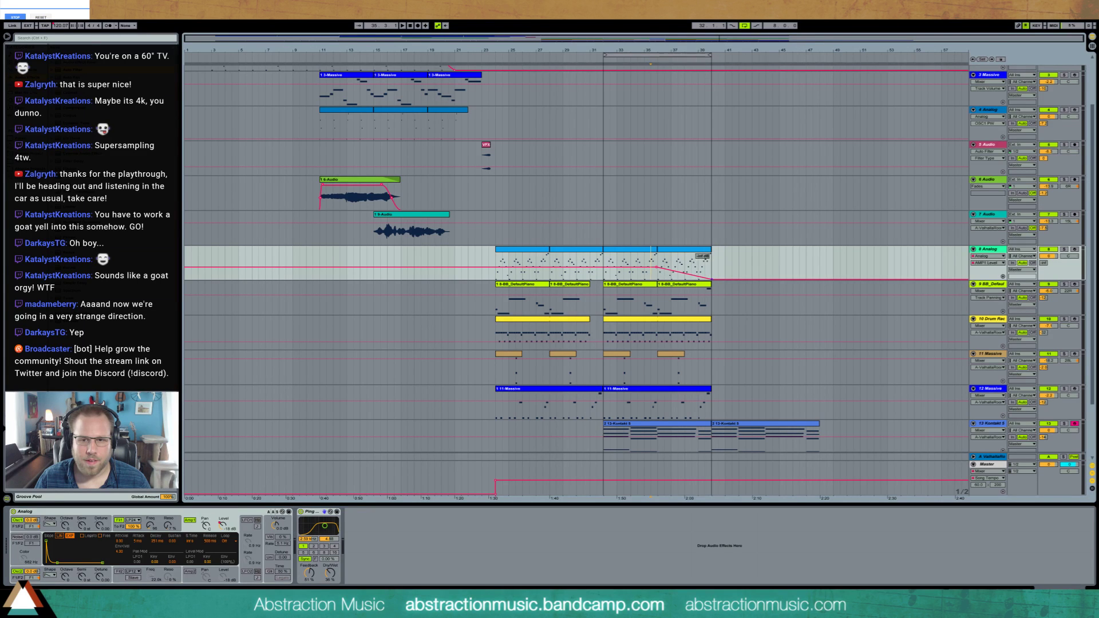
{"action": "key", "text": "ctrl+z"}
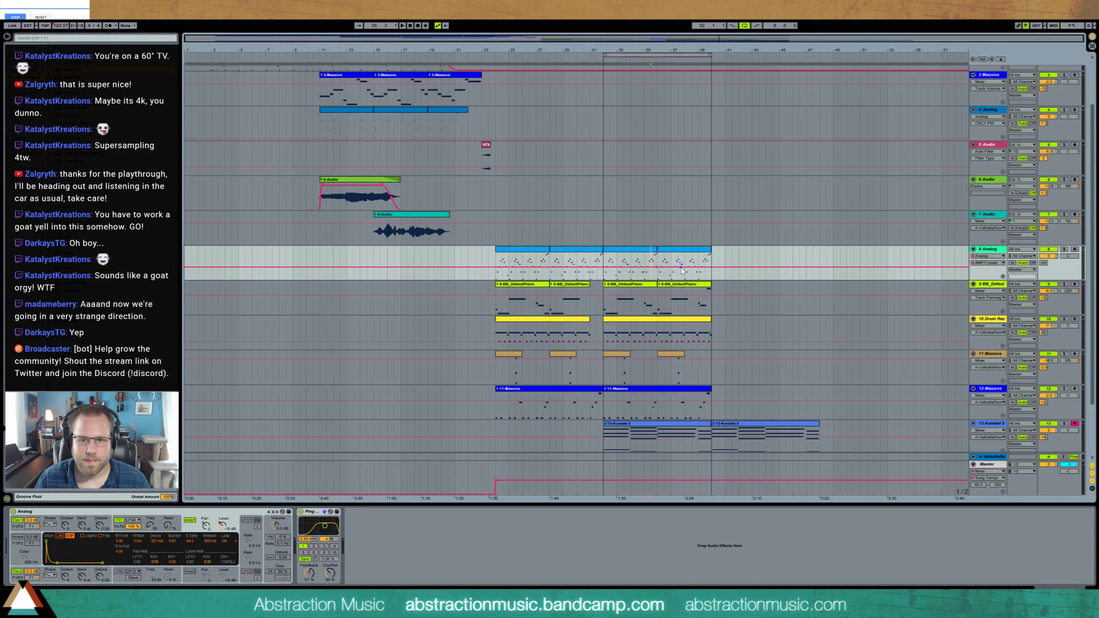
{"action": "left_click_drag", "start_coordinate": [707, 271], "coordinate": [715, 279]}
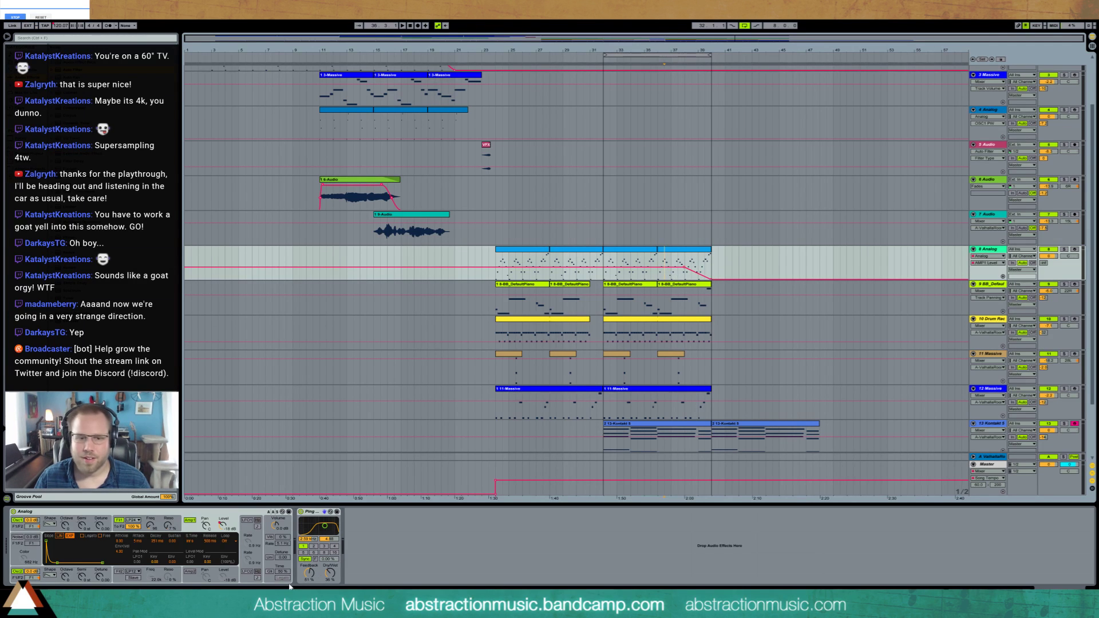
- Switch to the browser to check the countdown timer and return to Ableton Live
{"action": "key", "text": "alt+Tab"}
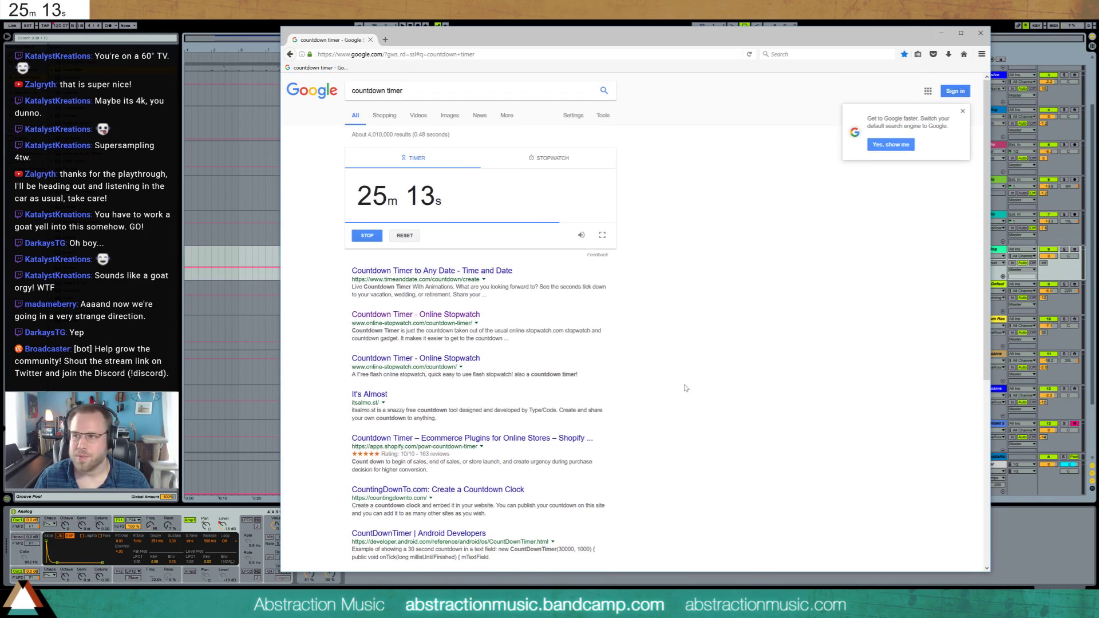
{"action": "left_click", "coordinate": [980, 32]}
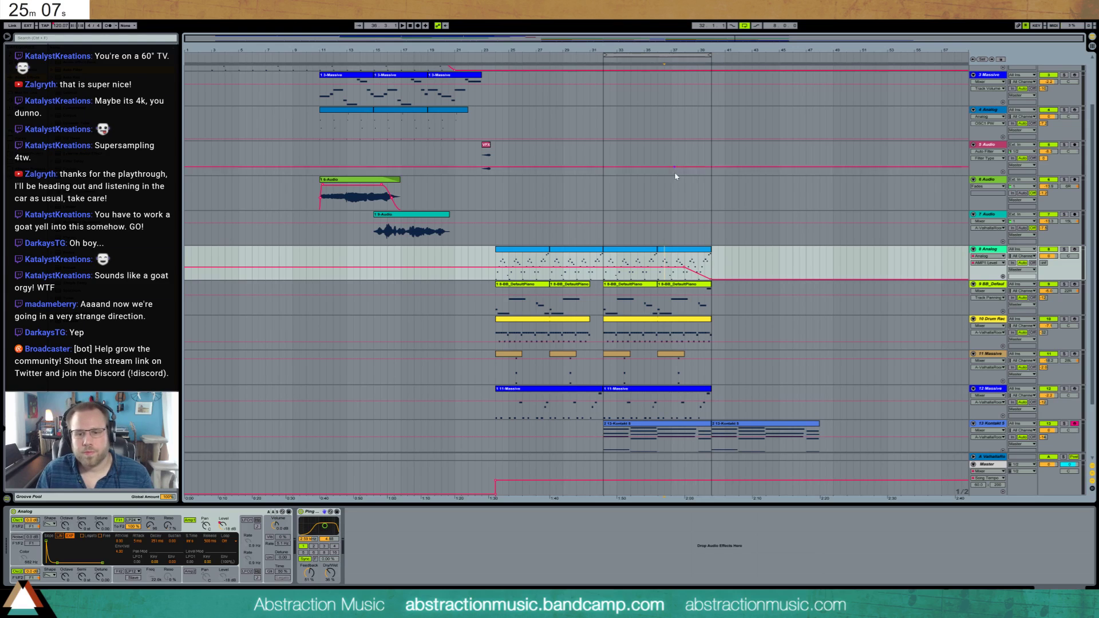
- Try recording a new piano part on the 9 BB_DefaultPiano track from bar 40, deleting the recorded takes
{"action": "left_click", "coordinate": [715, 307]}
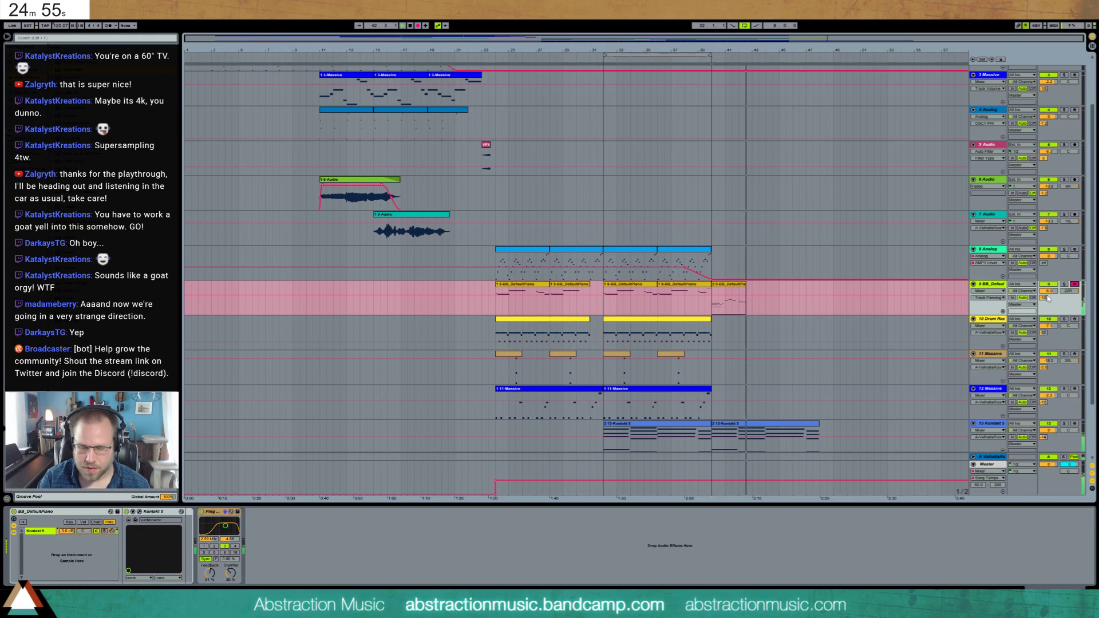
{"action": "key", "text": "space"}
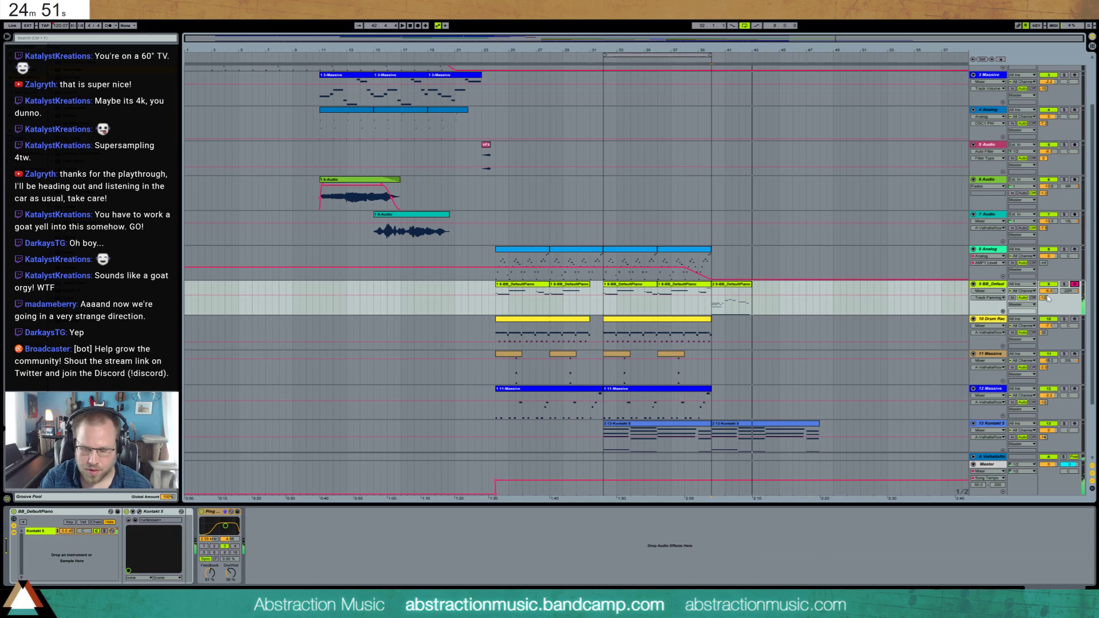
{"action": "key", "text": "F9"}
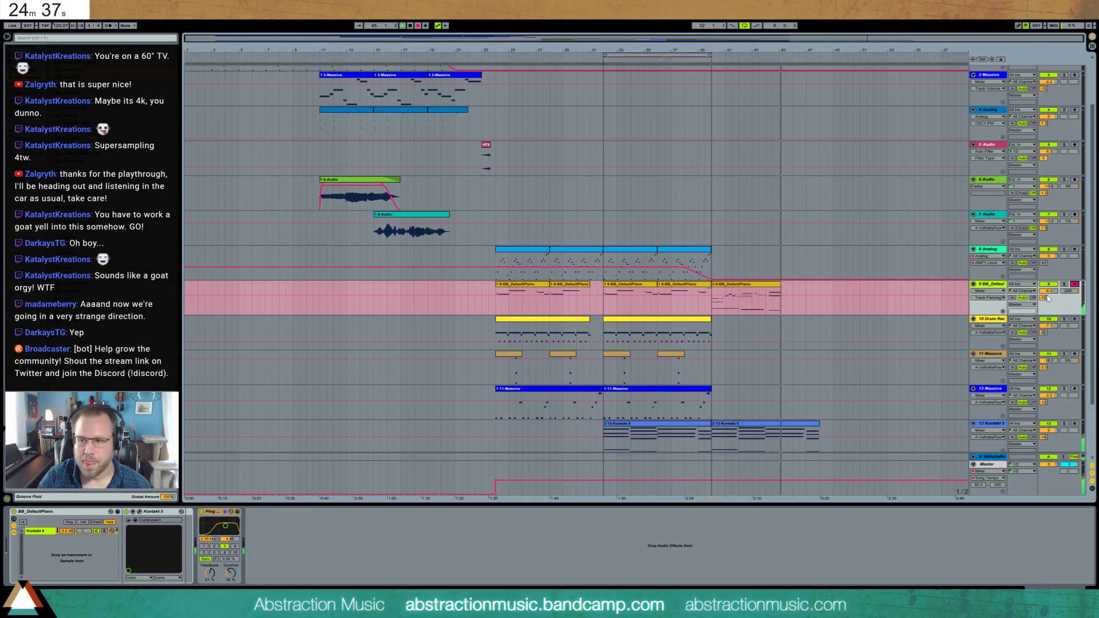
{"action": "key", "text": "F9"}
{"action": "left_click", "coordinate": [741, 287]}
{"action": "key", "text": "Delete"}
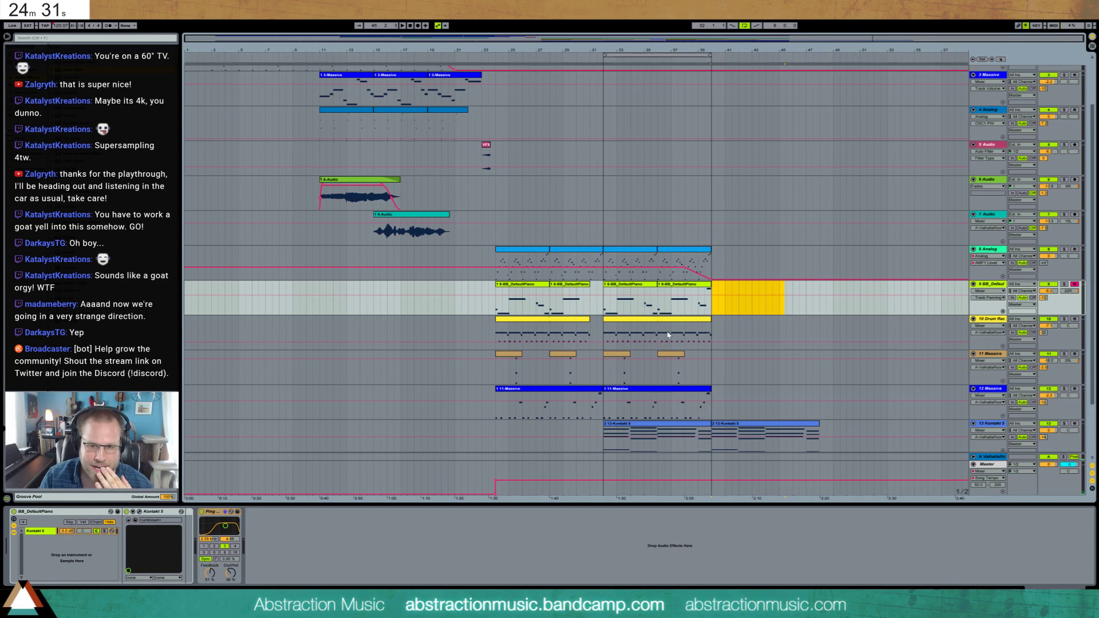
- Add a Utility effect to the 13 Kontakt 5 track and show its Gain automation in the arrangement
{"action": "scroll", "coordinate": [760, 427], "scroll_direction": "down", "scroll_amount": 1}
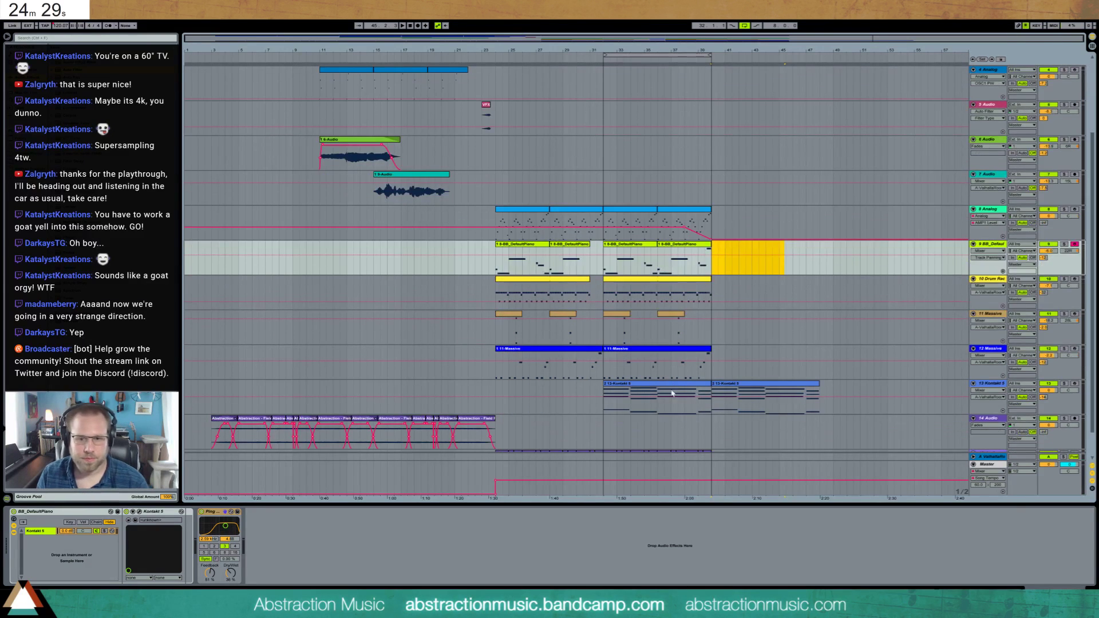
{"action": "left_click", "coordinate": [658, 400]}
{"action": "left_click_drag", "start_coordinate": [92, 229], "coordinate": [195, 559]}
{"action": "left_click", "coordinate": [96, 536]}
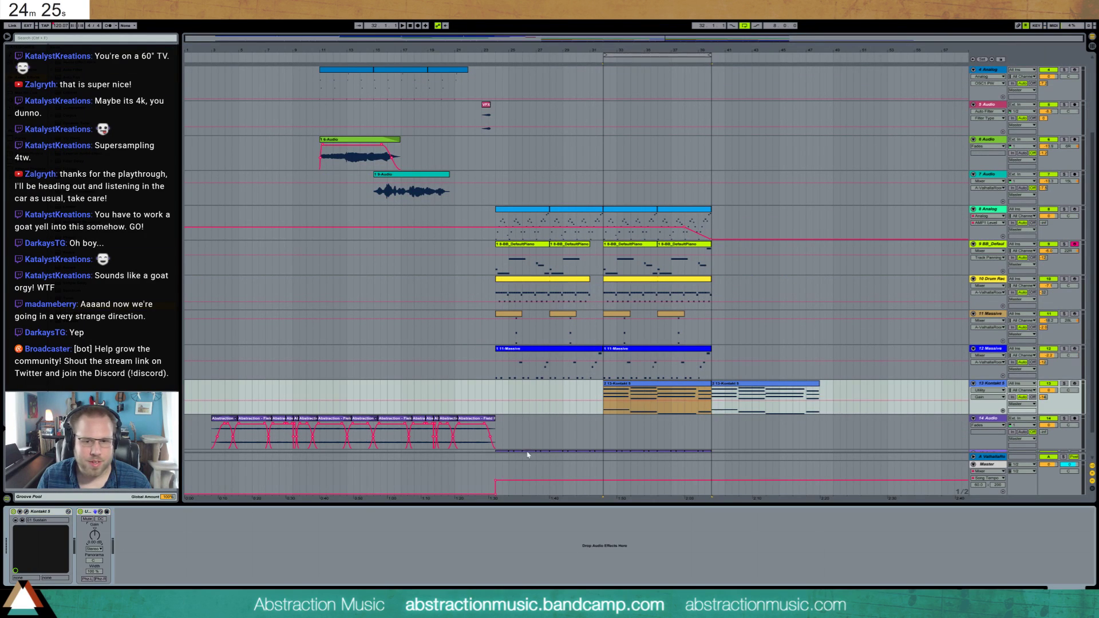
{"action": "left_click", "coordinate": [623, 402]}
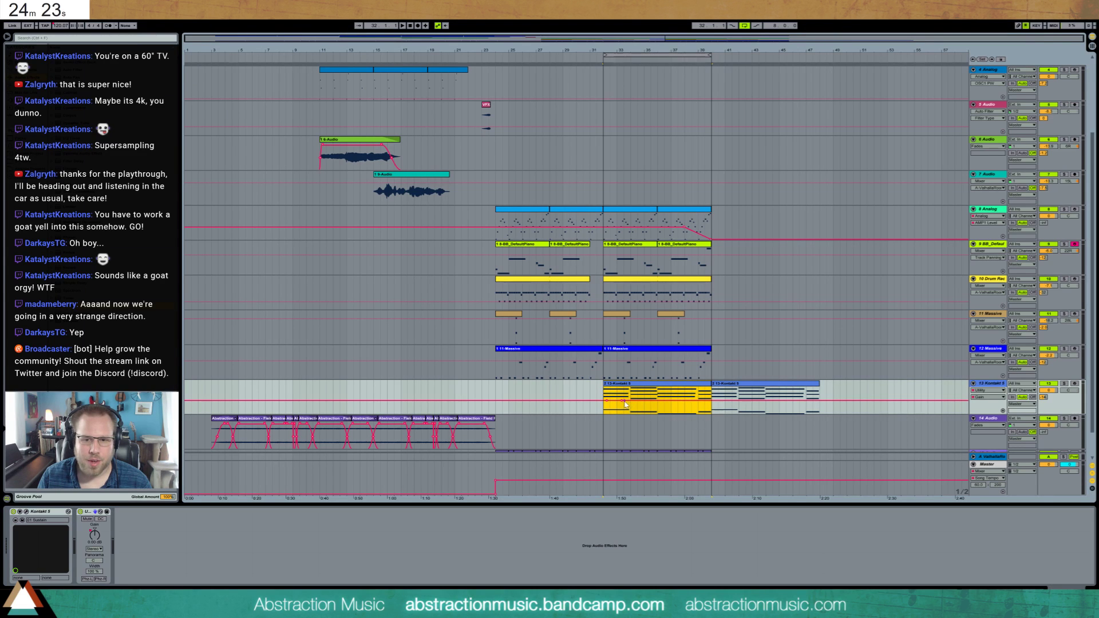
- Automate the Kontakt 5 track's Utility Gain to fade in at bar 32 and dip around the chord changes at bars 34, 36 and 39
{"action": "left_click_drag", "start_coordinate": [599, 400], "coordinate": [599, 412]}
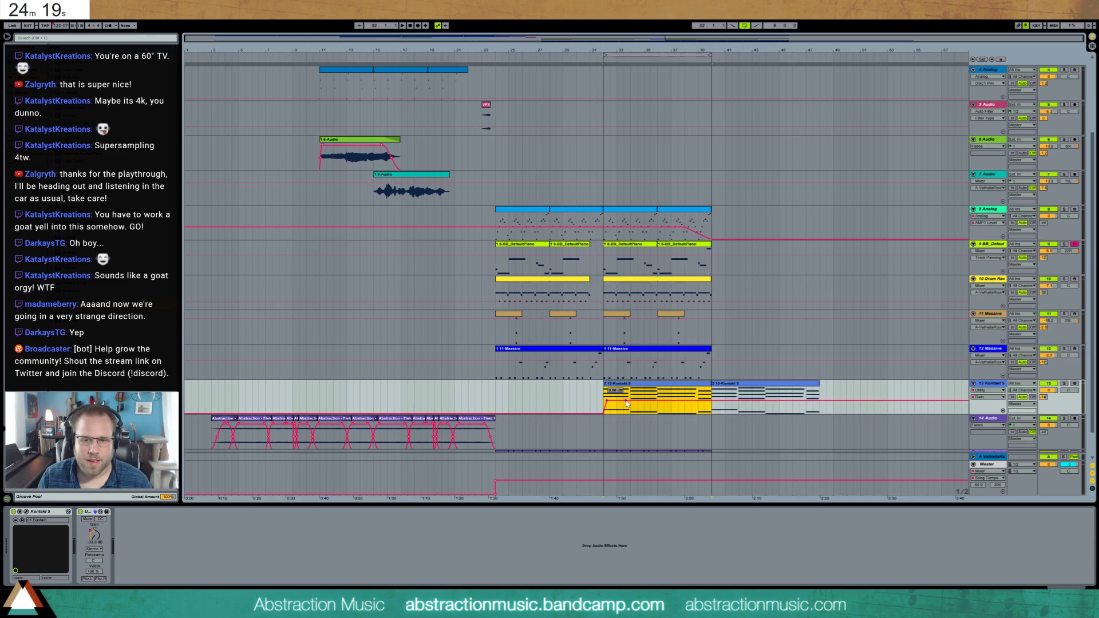
{"action": "left_click_drag", "start_coordinate": [668, 39], "coordinate": [691, 80]}
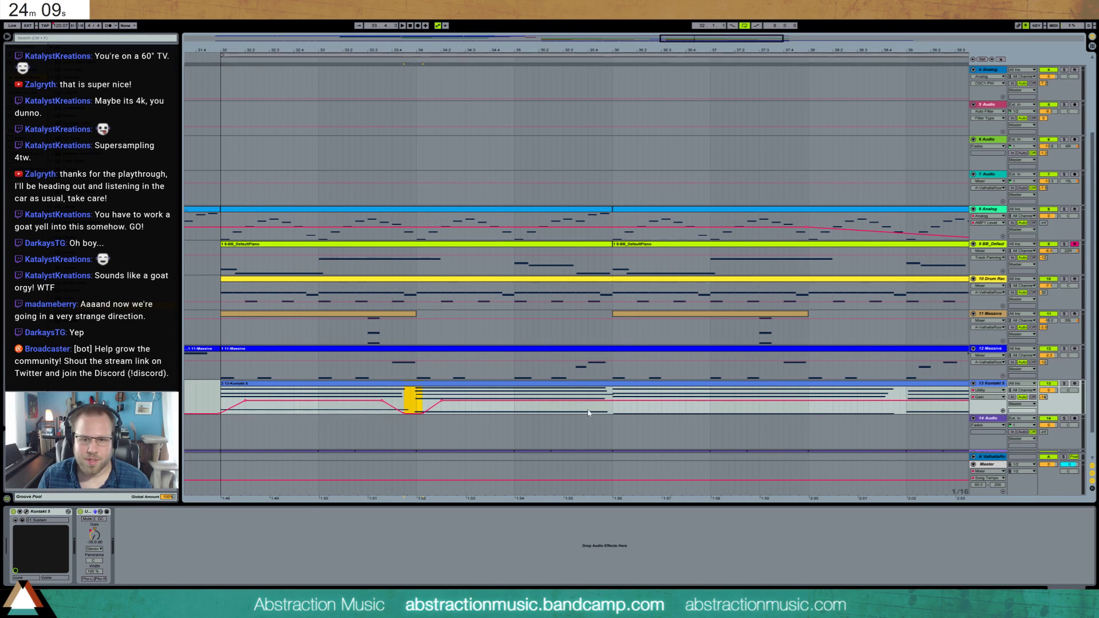
{"action": "left_click_drag", "start_coordinate": [626, 414], "coordinate": [640, 415]}
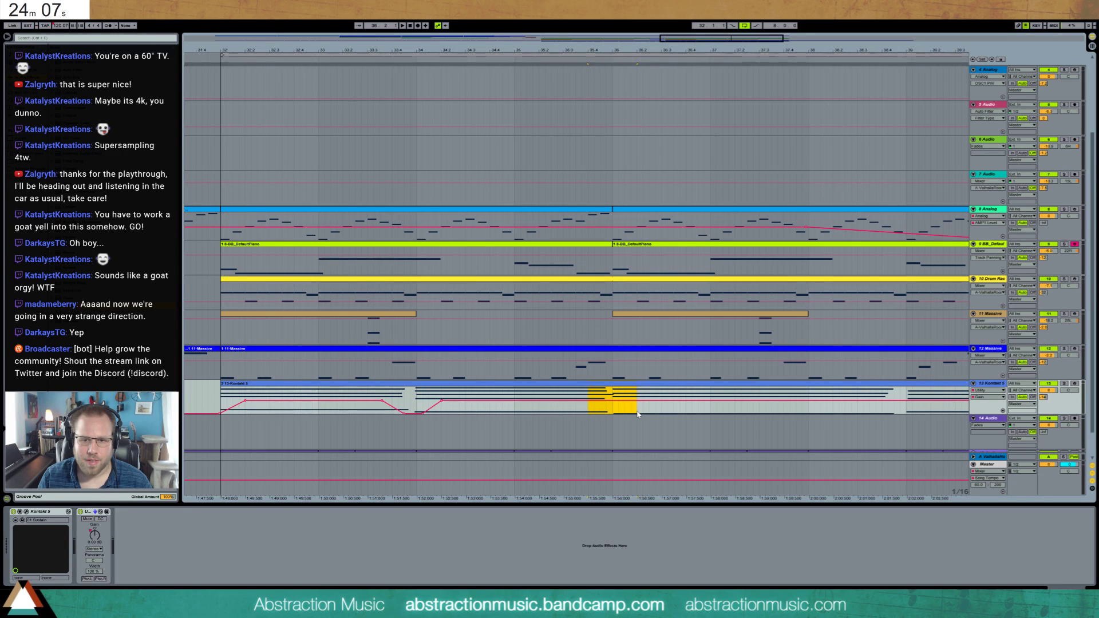
{"action": "left_click", "coordinate": [607, 412]}
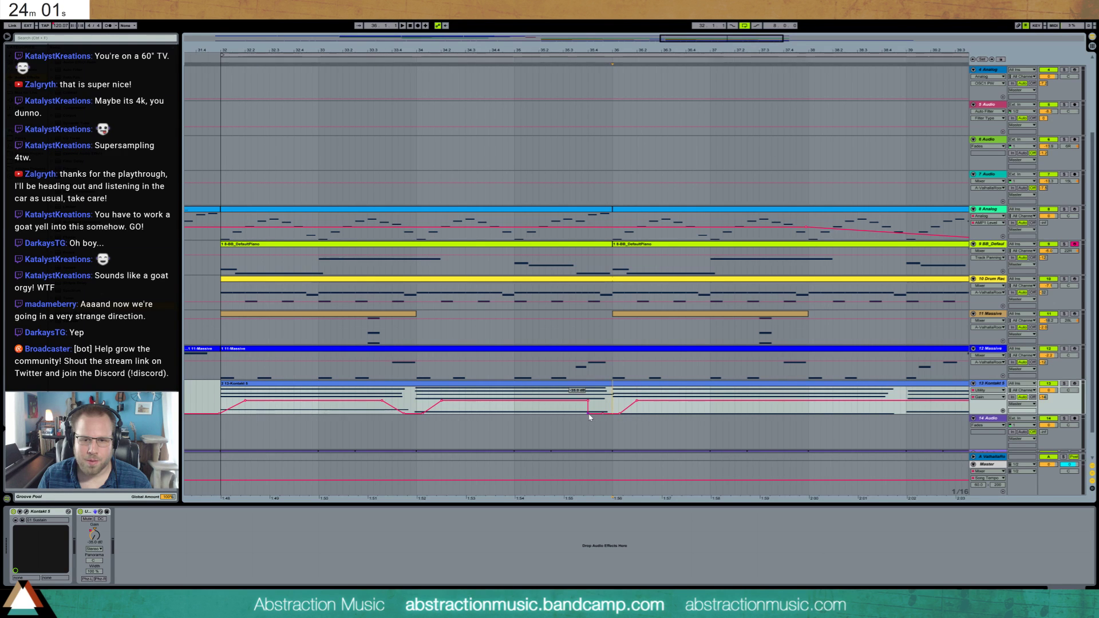
{"action": "left_click_drag", "start_coordinate": [713, 42], "coordinate": [769, 42]}
{"action": "left_click_drag", "start_coordinate": [525, 408], "coordinate": [578, 414]}
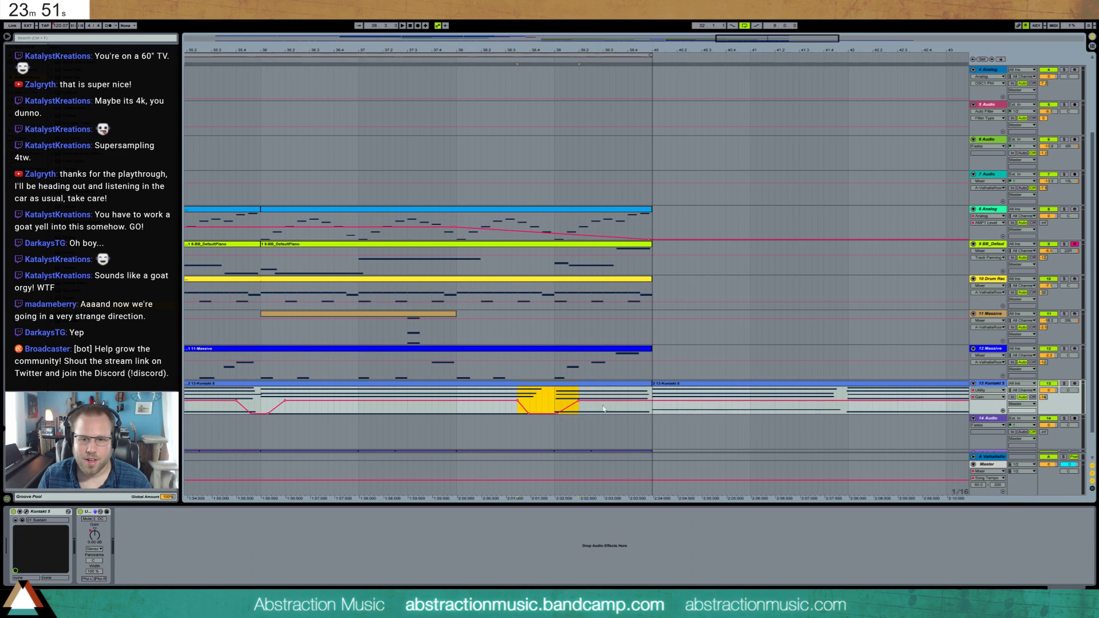
{"action": "left_click", "coordinate": [622, 407]}
- Delete the duplicate Kontakt 5 clip at bar 40 and play the arrangement from bar 32
{"action": "left_click_drag", "start_coordinate": [741, 36], "coordinate": [715, 23]}
{"action": "left_click", "coordinate": [626, 385]}
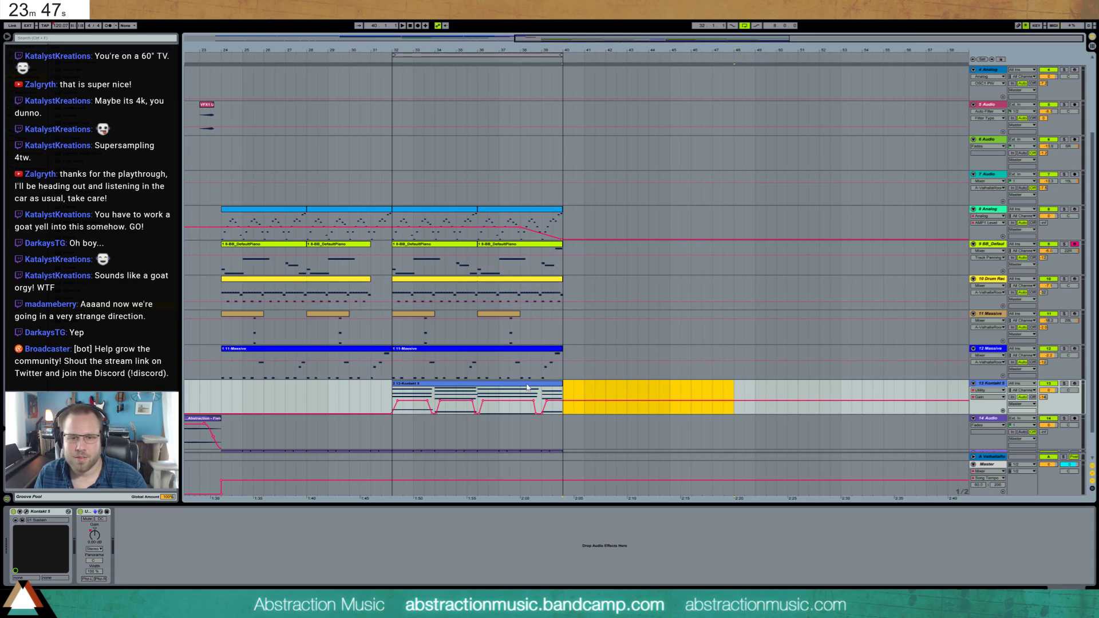
{"action": "left_click", "coordinate": [393, 391]}
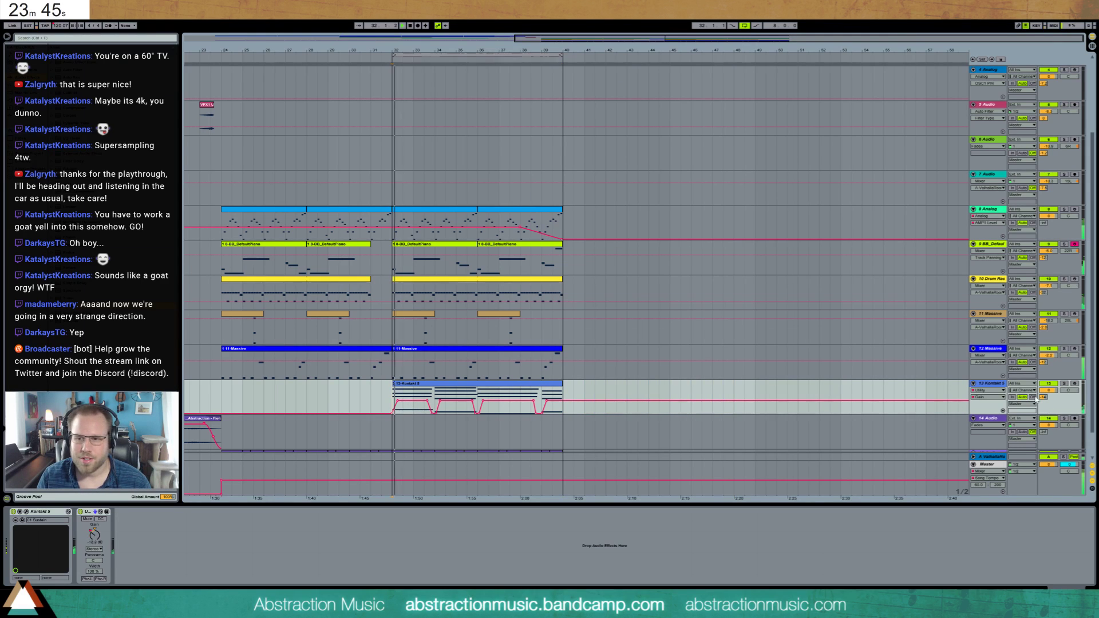
{"action": "key", "text": "space"}
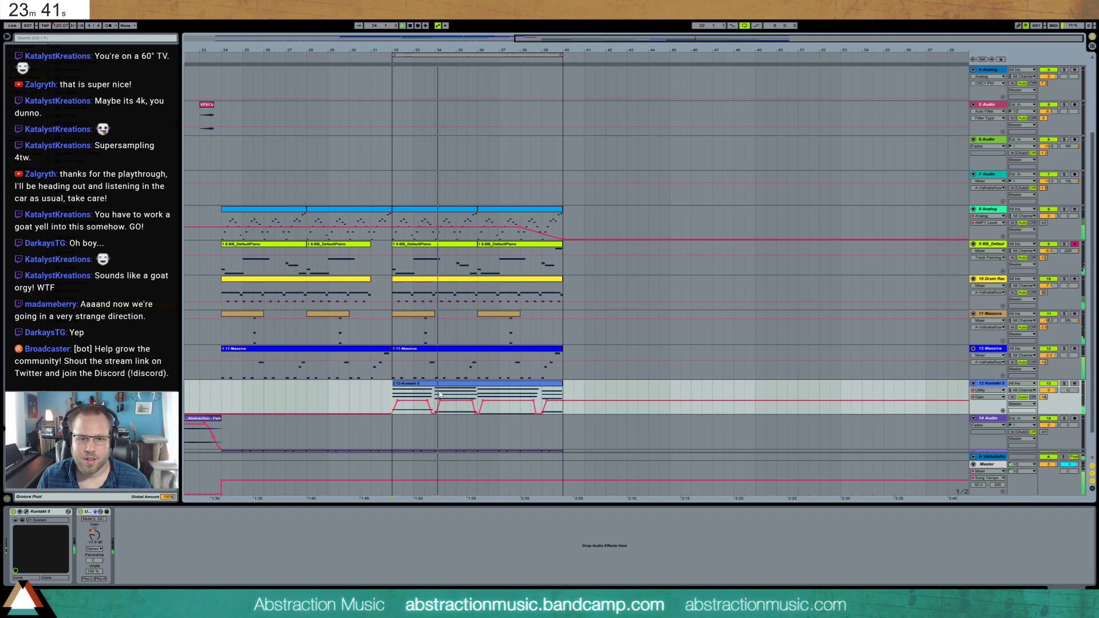
- Adjust the Kontakt 5 track's ValhallaRoom send level during playback and redisplay the Utility Gain automation
{"action": "left_click", "coordinate": [1045, 398]}
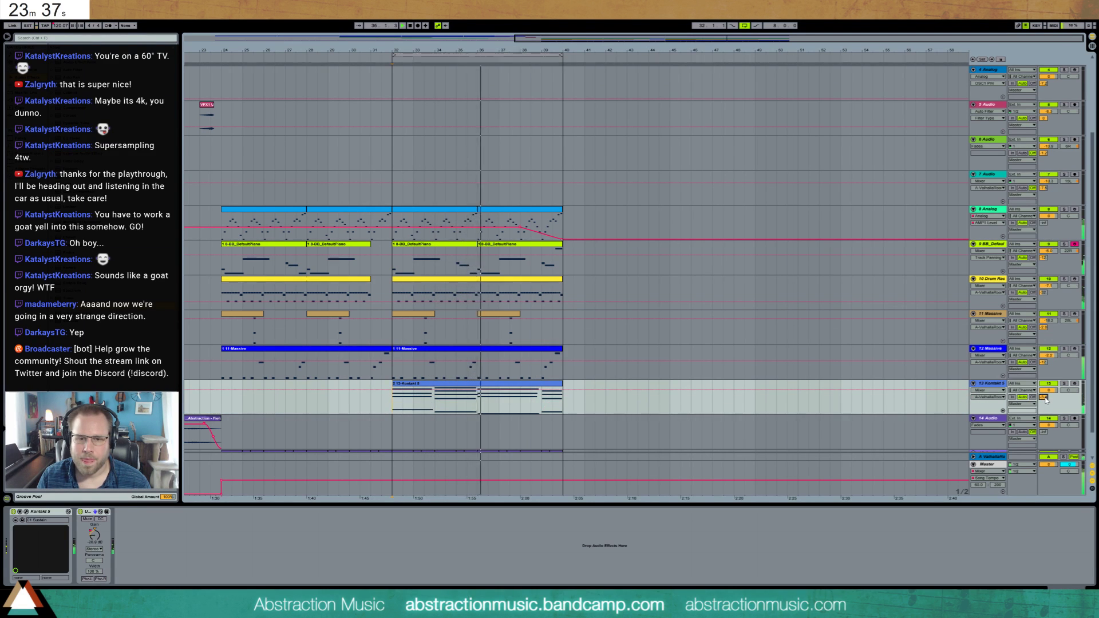
{"action": "left_click", "coordinate": [454, 390]}
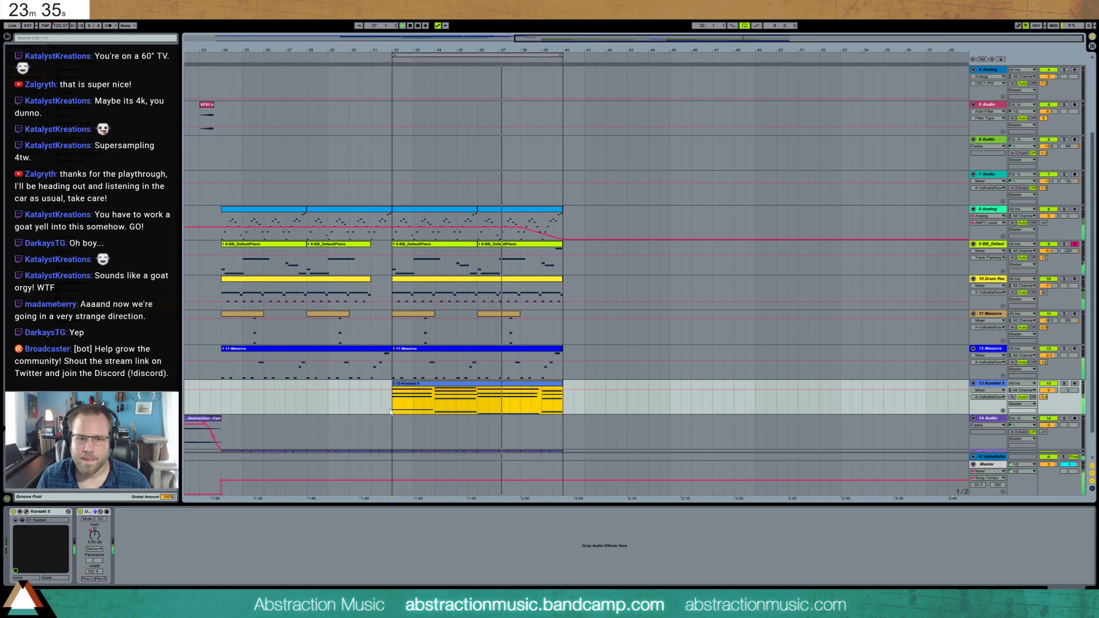
{"action": "left_click", "coordinate": [257, 534]}
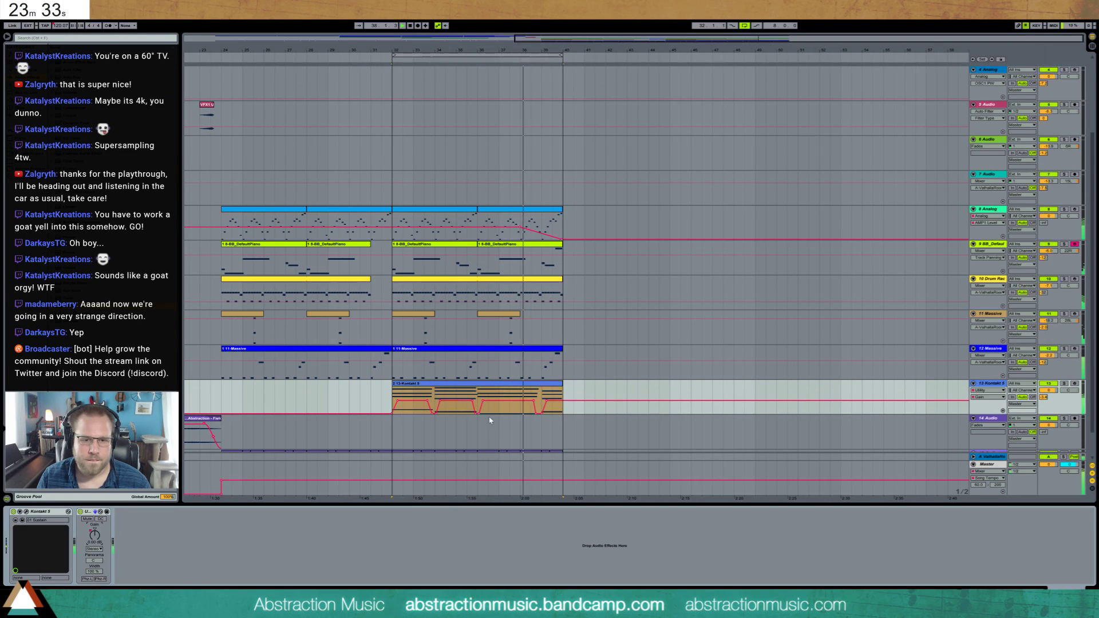
{"action": "left_click", "coordinate": [400, 403]}
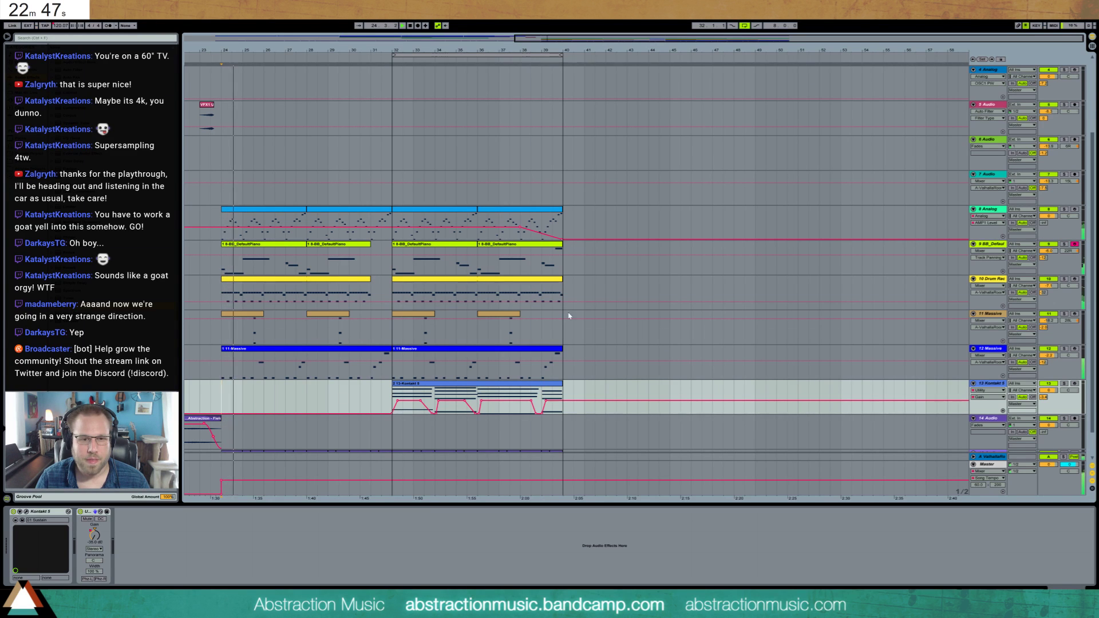
- In the 8 Analog clip at bar 32, shorten all notes to half their length and duplicate them so each note repeats
{"action": "left_click", "coordinate": [411, 214]}
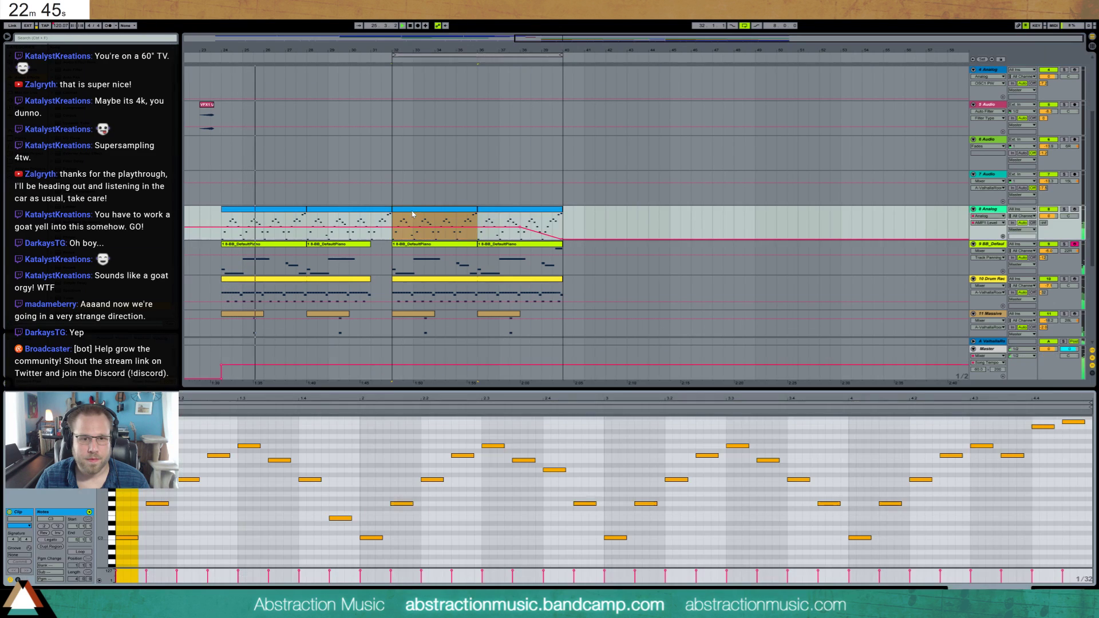
{"action": "key", "text": "ctrl+a"}
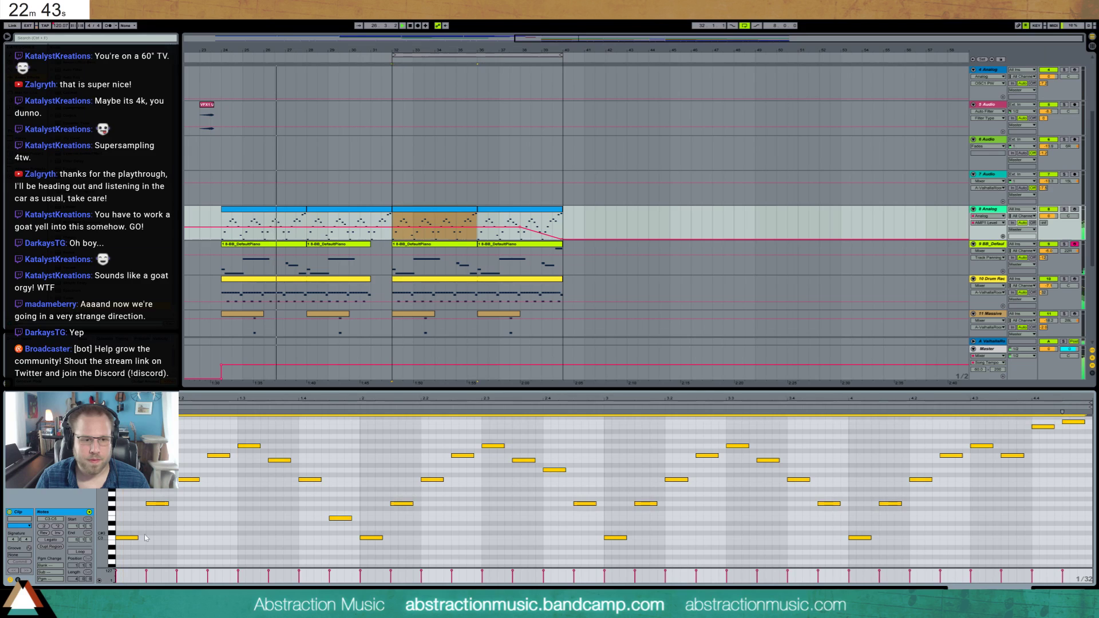
{"action": "left_click_drag", "start_coordinate": [131, 536], "coordinate": [123, 537]}
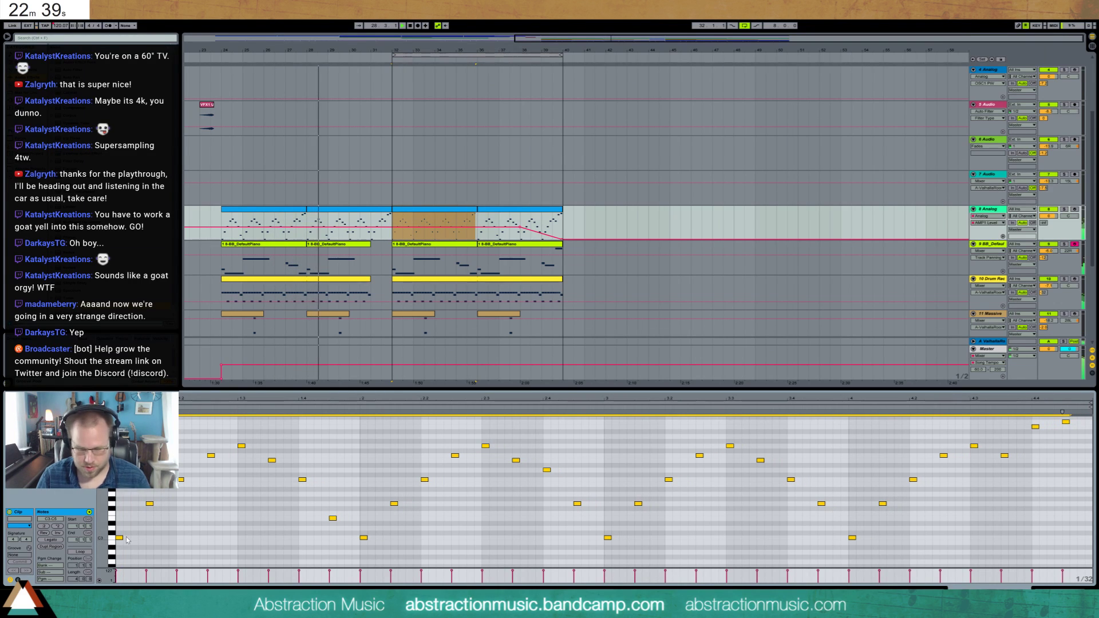
{"action": "key", "text": "ctrl+d"}
{"action": "key", "text": "ctrl+a"}
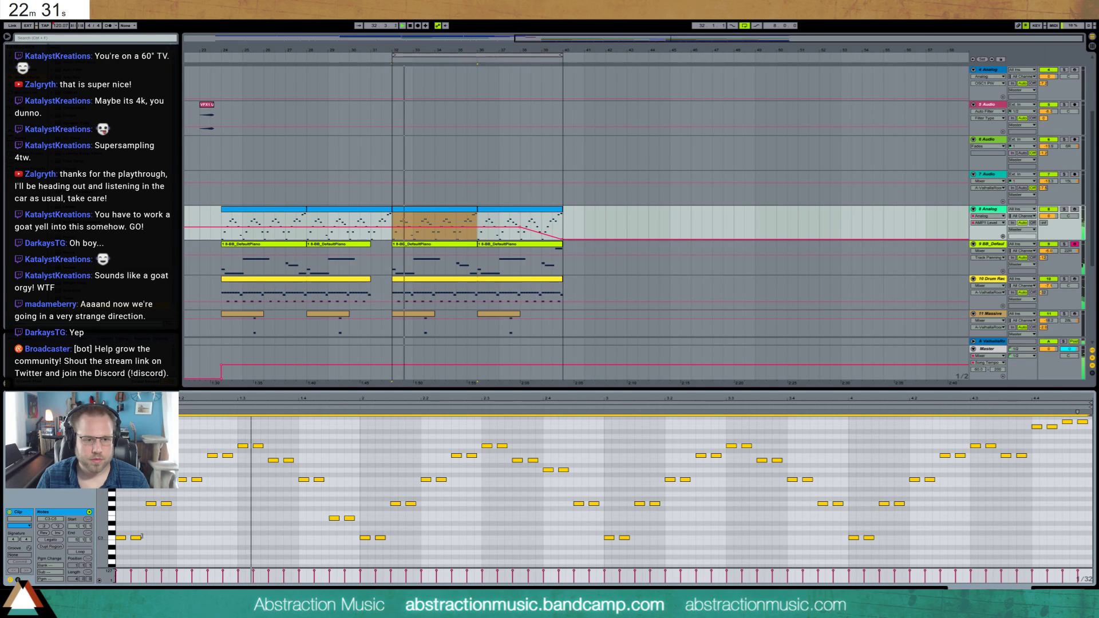
- Lower the velocity of the repeated notes, lock the envelopes and replace the 8 Analog clip at bar 36 with a copy
{"action": "left_click", "coordinate": [140, 547]}
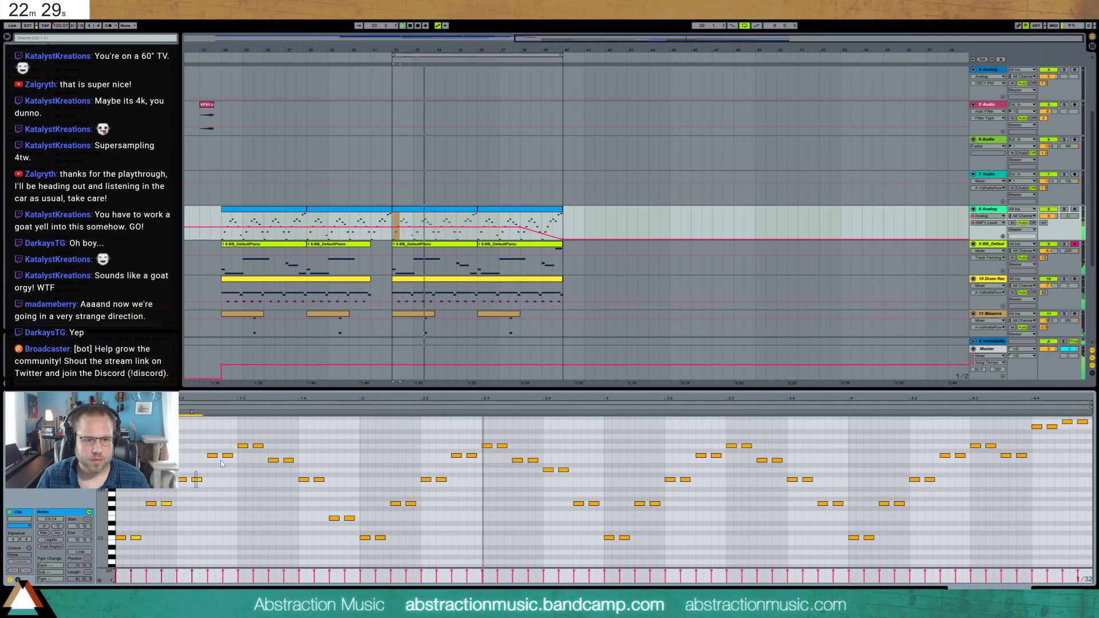
{"action": "mouse_move", "coordinate": [194, 476]}
{"action": "left_mouse_down"}
{"action": "mouse_move", "coordinate": [264, 460]}
{"action": "mouse_move", "coordinate": [311, 478]}
{"action": "mouse_move", "coordinate": [388, 544]}
{"action": "mouse_move", "coordinate": [467, 485]}
{"action": "mouse_move", "coordinate": [535, 459]}
{"action": "mouse_move", "coordinate": [609, 531]}
{"action": "mouse_move", "coordinate": [657, 499]}
{"action": "mouse_move", "coordinate": [756, 463]}
{"action": "mouse_move", "coordinate": [842, 516]}
{"action": "mouse_move", "coordinate": [903, 531]}
{"action": "mouse_move", "coordinate": [928, 475]}
{"action": "mouse_move", "coordinate": [1087, 424]}
{"action": "left_mouse_up"}
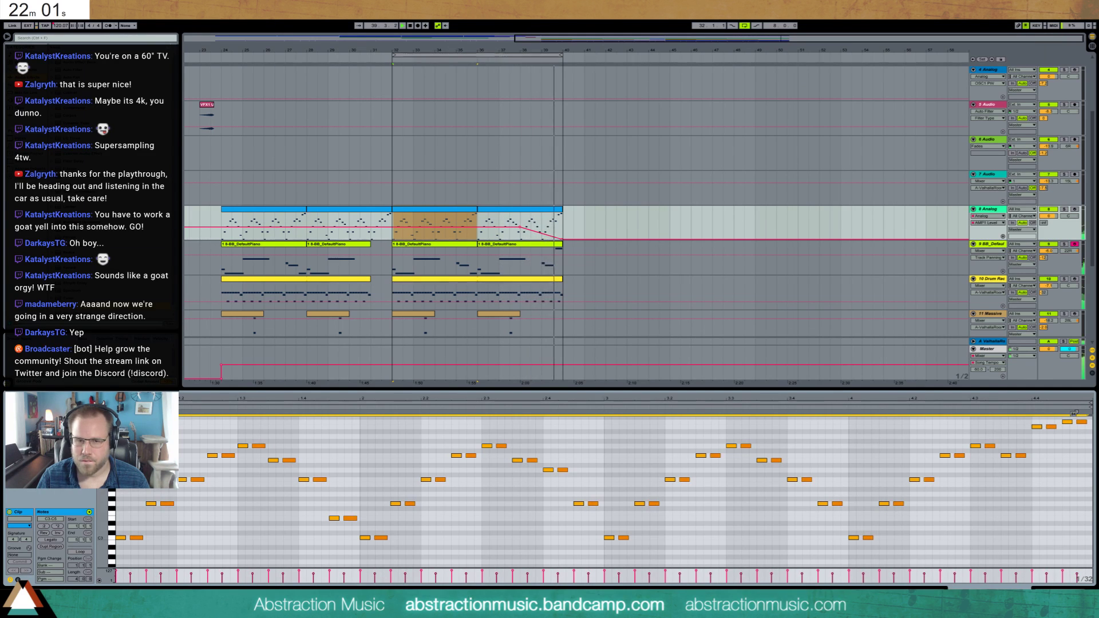
{"action": "left_click", "coordinate": [412, 192]}
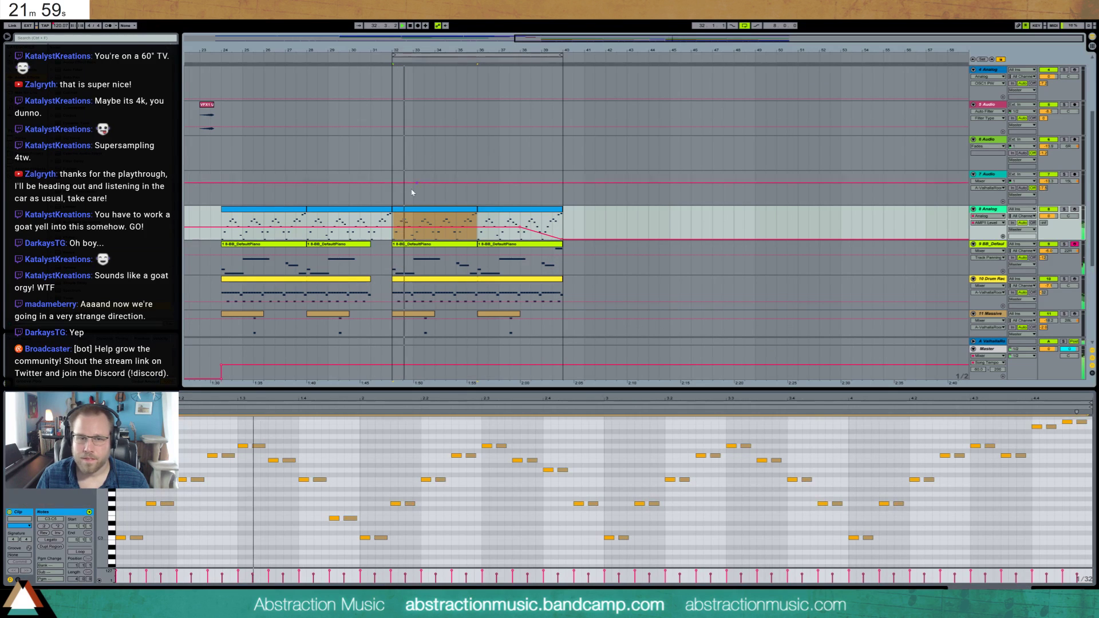
{"action": "left_click", "coordinate": [413, 226]}
{"action": "left_click", "coordinate": [517, 226]}
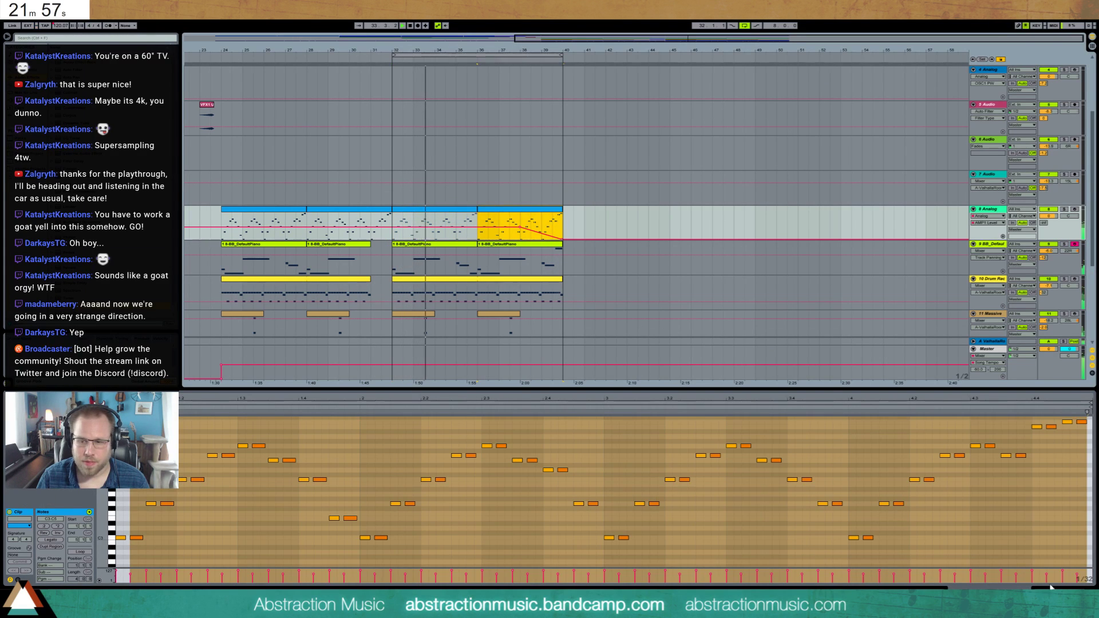
- Add a note leading into bar 5 of the Instrument Rack clip that starts at bar 32, and lengthen it
{"action": "left_click", "coordinate": [700, 265]}
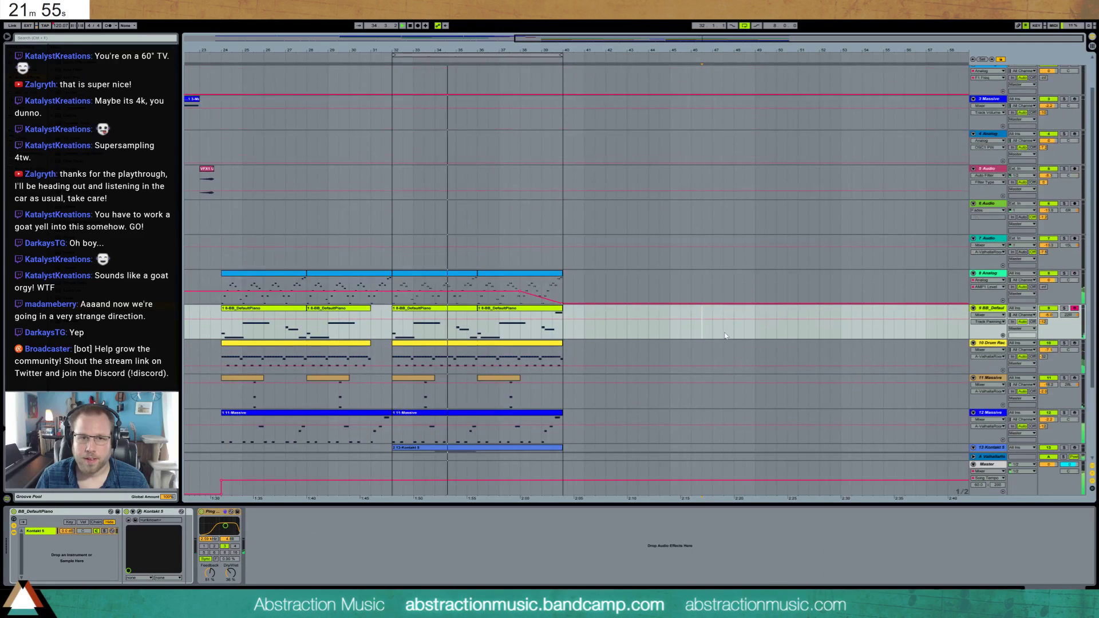
{"action": "scroll", "coordinate": [724, 336], "scroll_direction": "up", "scroll_amount": 1}
{"action": "left_click", "coordinate": [513, 75]}
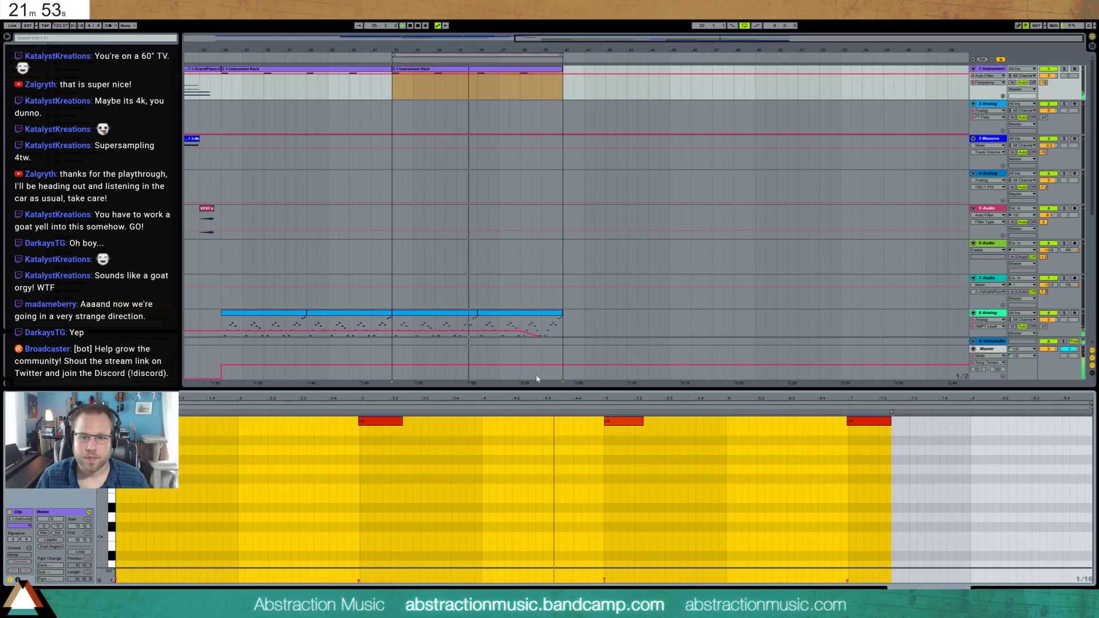
{"action": "left_click", "coordinate": [562, 434]}
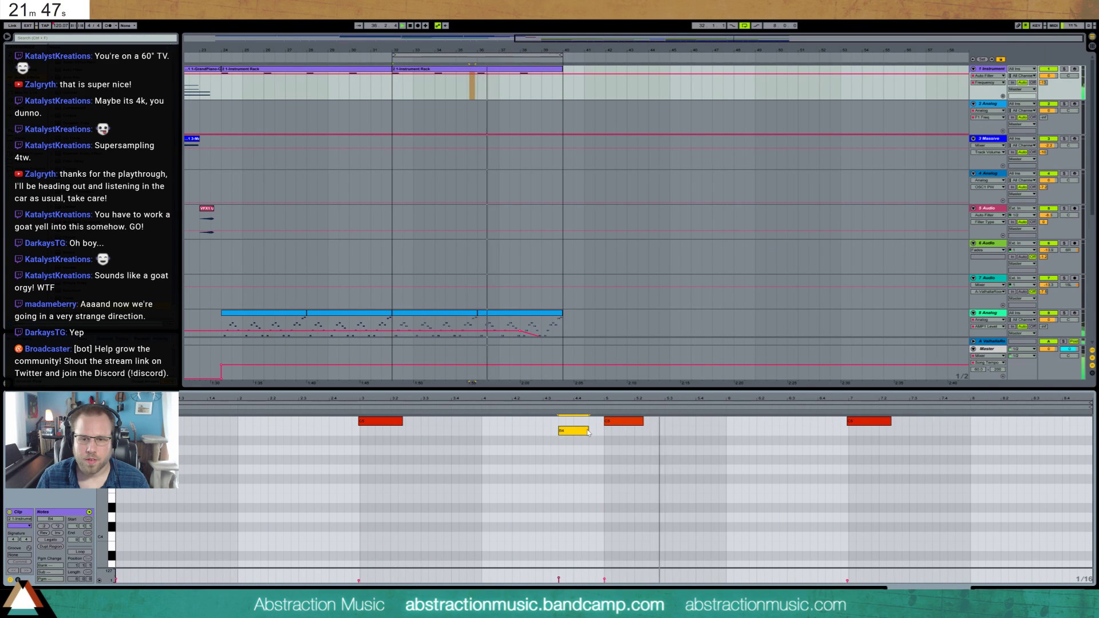
{"action": "key", "text": "shift+Right"}
{"action": "key", "text": "shift+Right"}
{"action": "key", "text": "shift+Tab"}
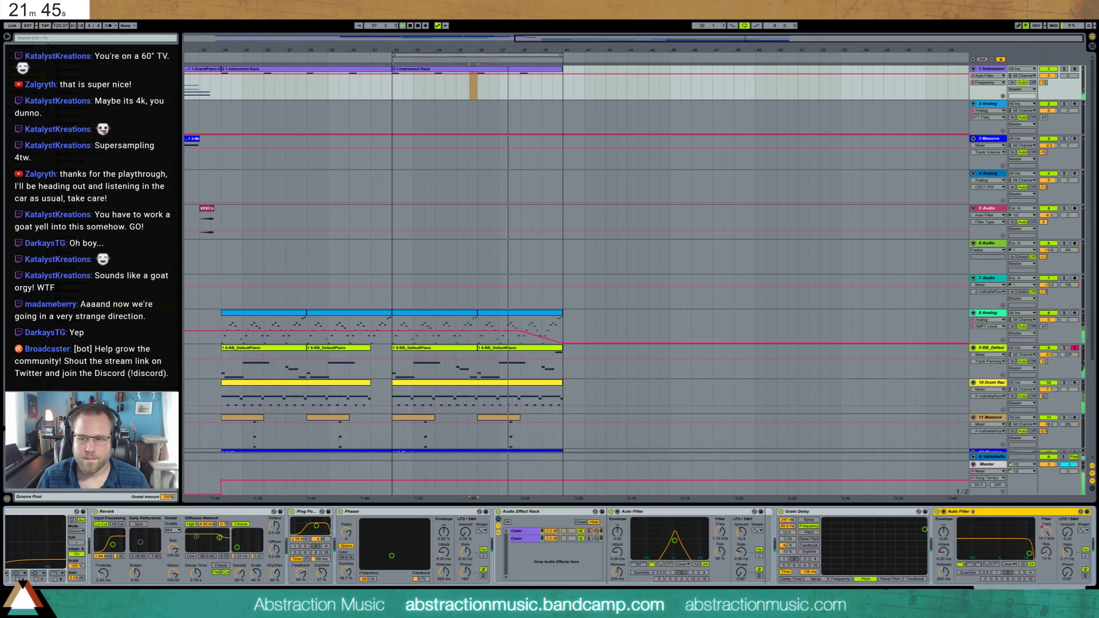
{"action": "left_click", "coordinate": [456, 86]}
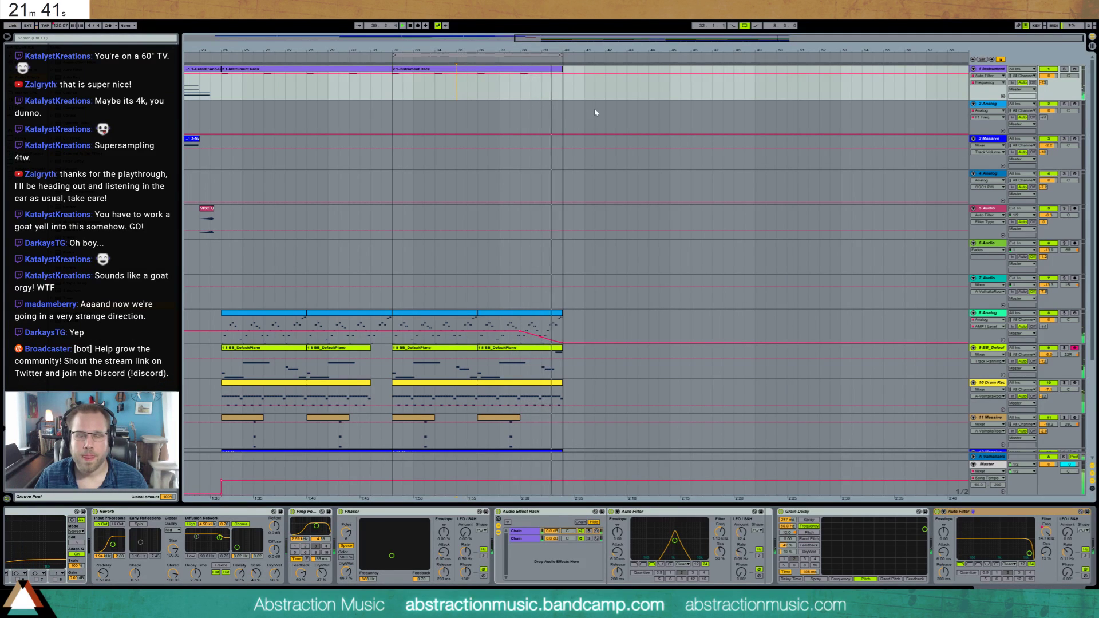
- Duplicate the 12 Massive and 13 Kontakt 5 clips from bar 32 to bar 40
{"action": "key", "text": "minus"}
{"action": "key", "text": "minus"}
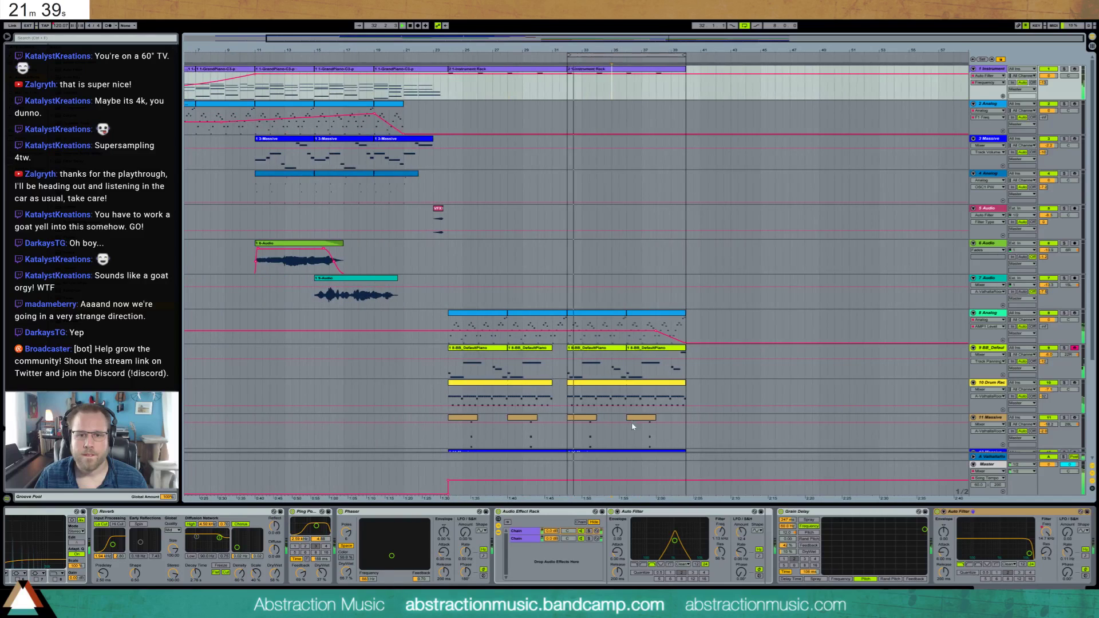
{"action": "scroll", "coordinate": [634, 364], "scroll_direction": "down", "scroll_amount": 3}
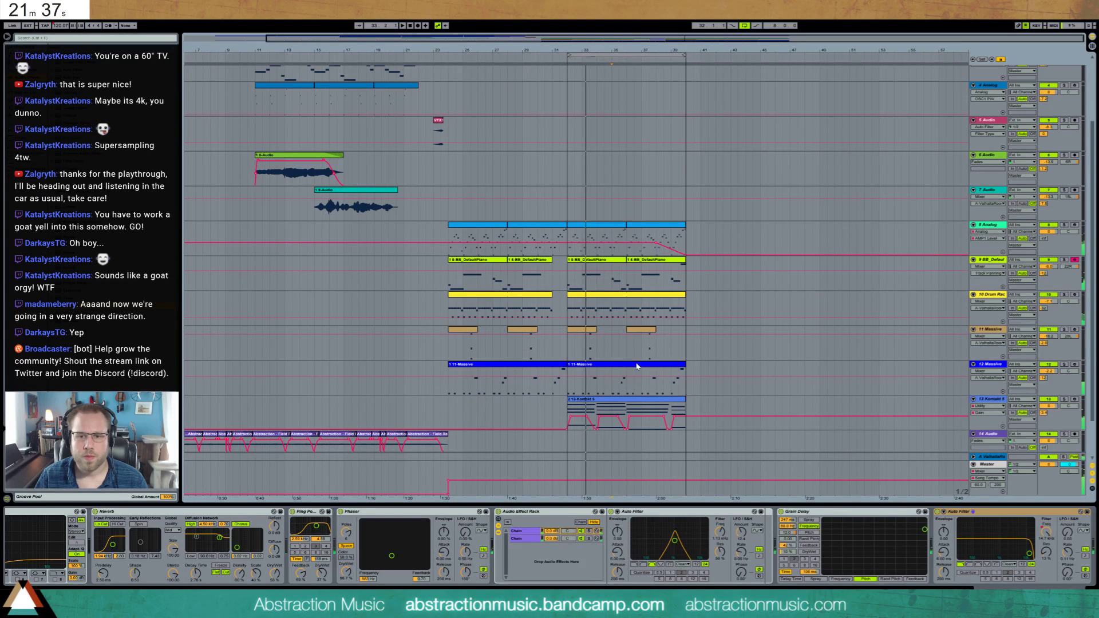
{"action": "left_click", "coordinate": [635, 365]}
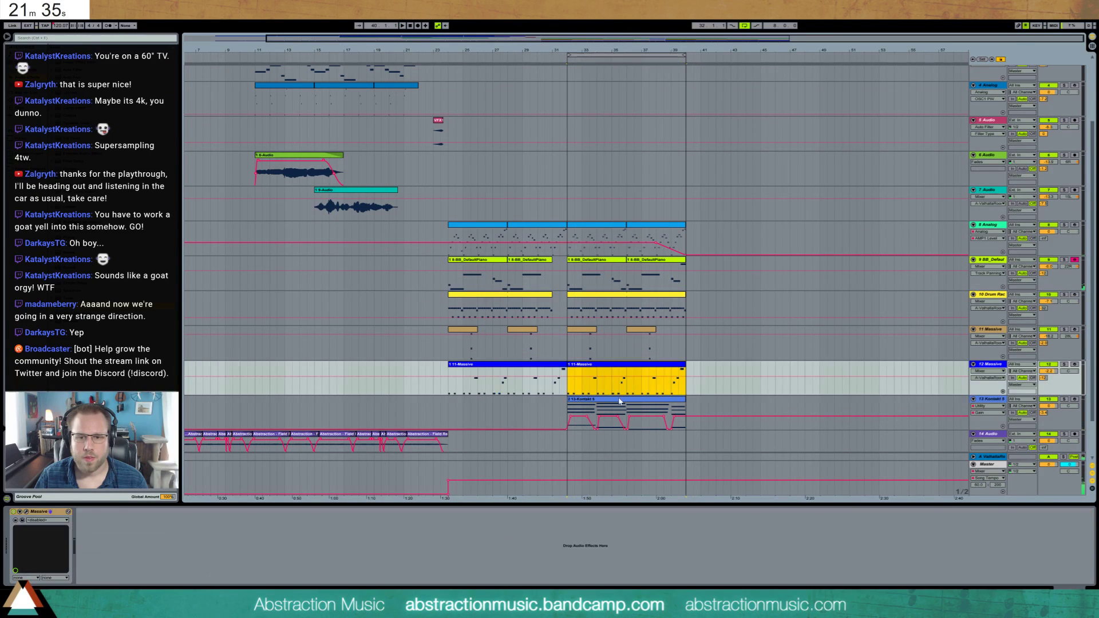
{"action": "left_click", "coordinate": [621, 404], "text": "shift"}
{"action": "left_click_drag", "start_coordinate": [621, 403], "coordinate": [737, 406]}
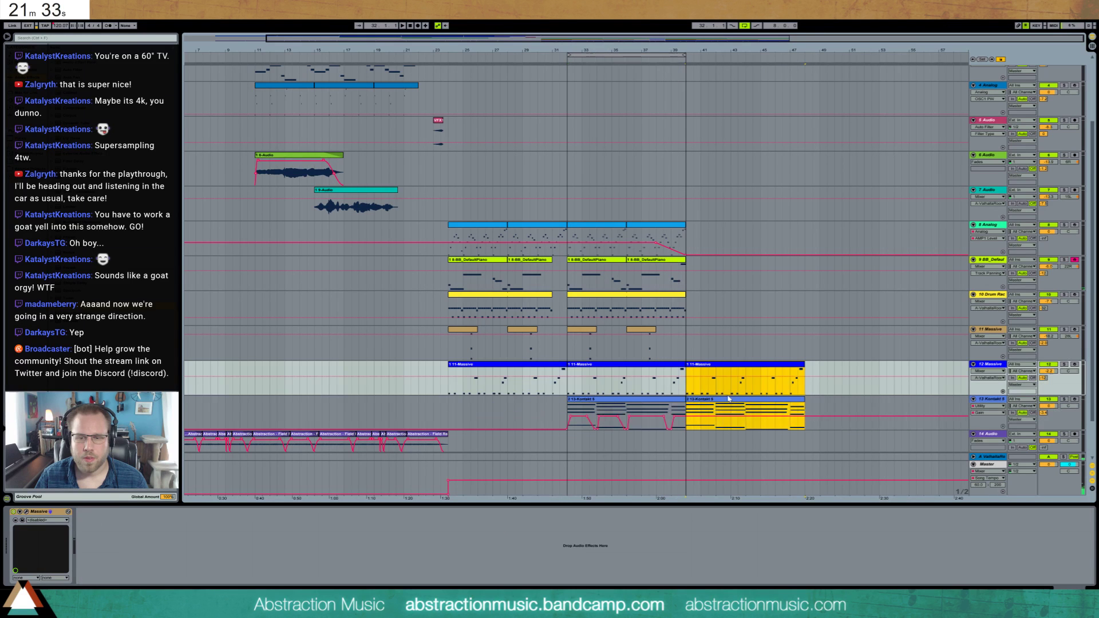
- In the 12 Massive clip at bar 40, delete all notes above the C2 line
{"action": "left_click", "coordinate": [721, 373]}
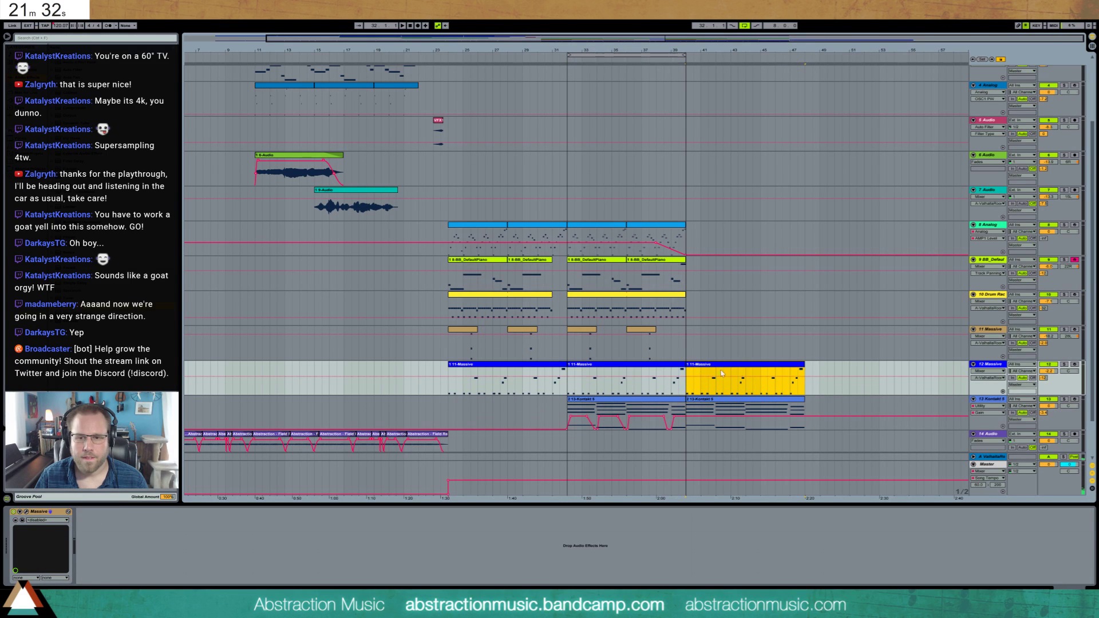
{"action": "double_click", "coordinate": [800, 366]}
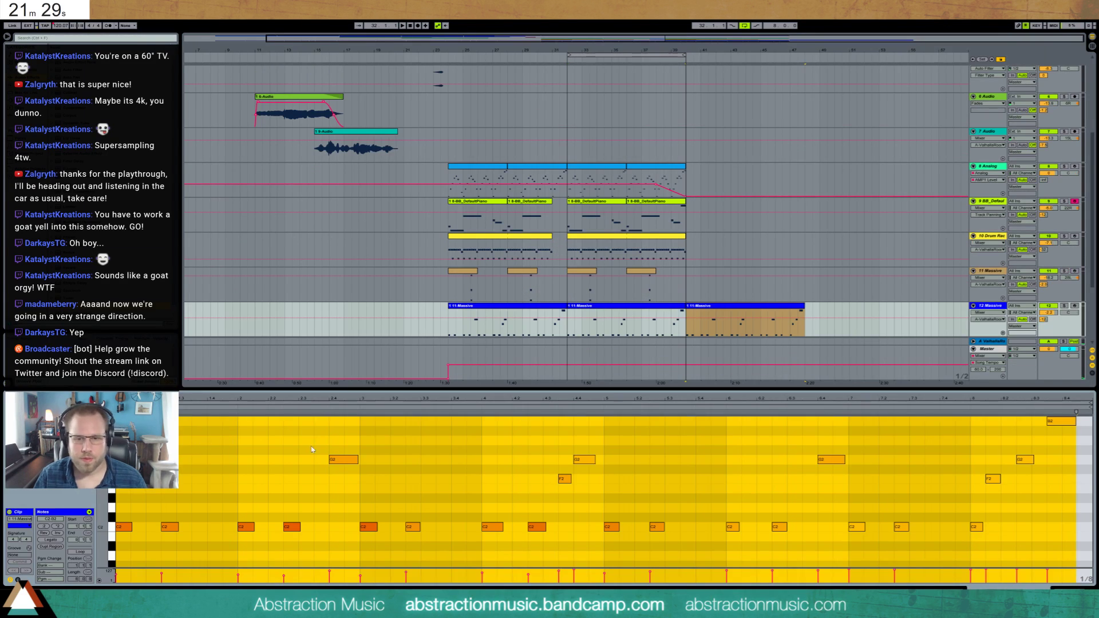
{"action": "left_click_drag", "start_coordinate": [312, 449], "coordinate": [1033, 493]}
{"action": "key", "text": "Delete"}
{"action": "left_click_drag", "start_coordinate": [1047, 416], "coordinate": [1070, 456]}
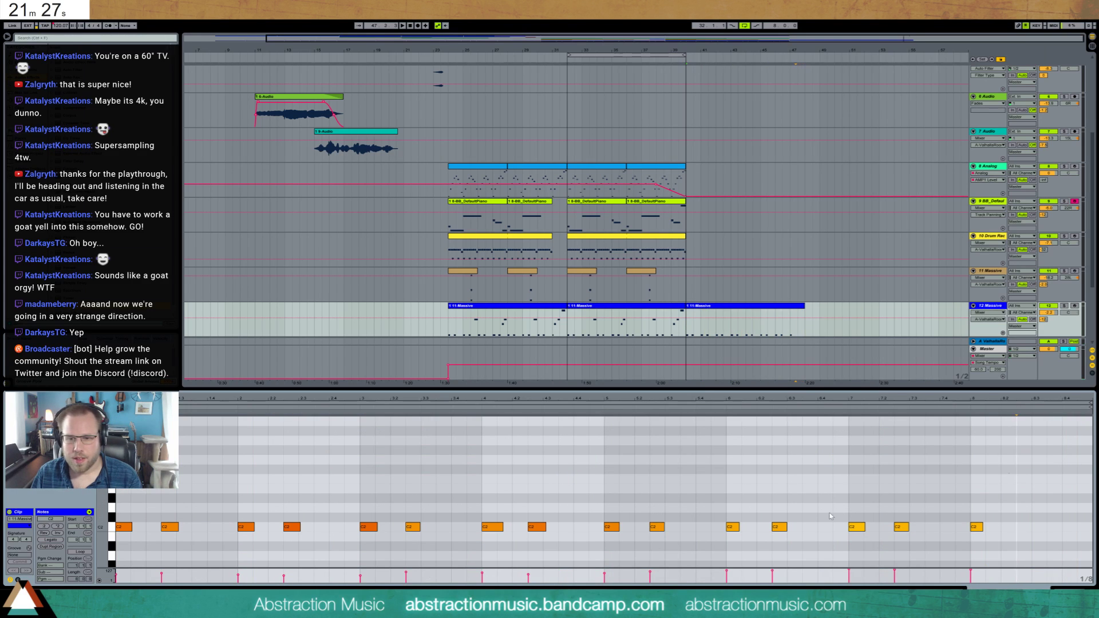
- Delete all C2 notes from bar 5 onward in the 12 Massive clip at bar 40
{"action": "key", "text": "ctrl+a"}
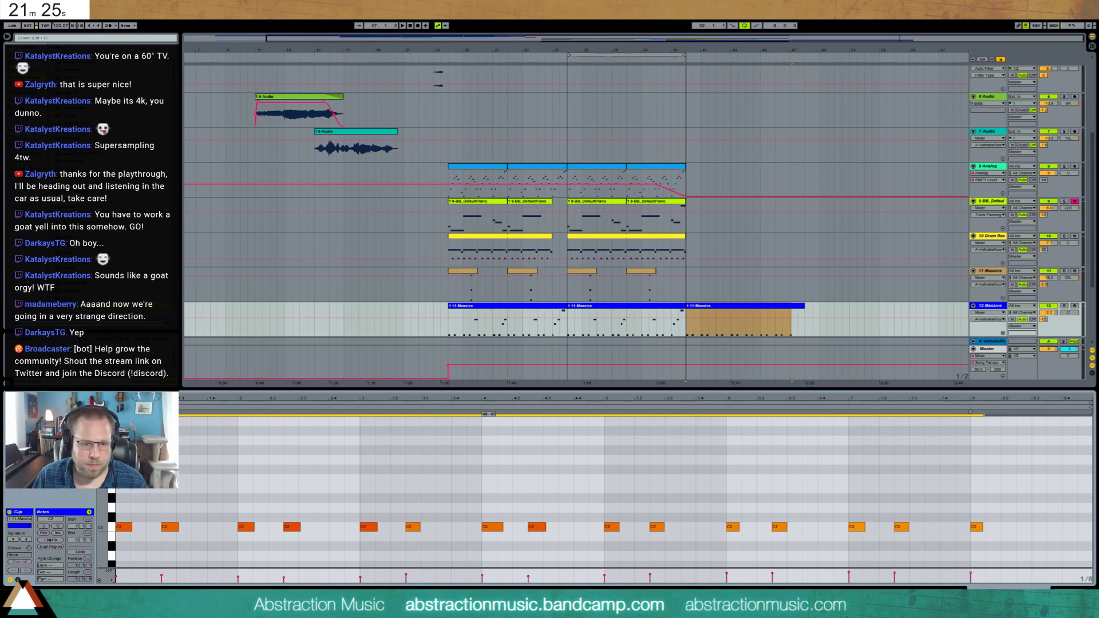
{"action": "left_click", "coordinate": [575, 466]}
{"action": "key", "text": "shift+End"}
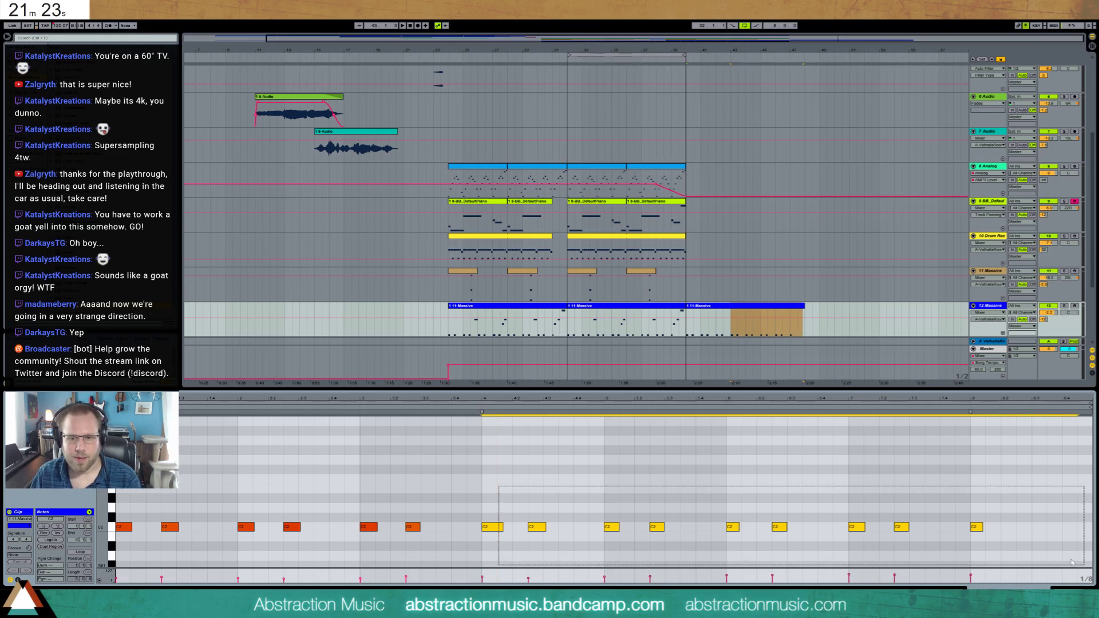
{"action": "key", "text": "Right"}
{"action": "key", "text": "shift+End"}
{"action": "key", "text": "Delete"}
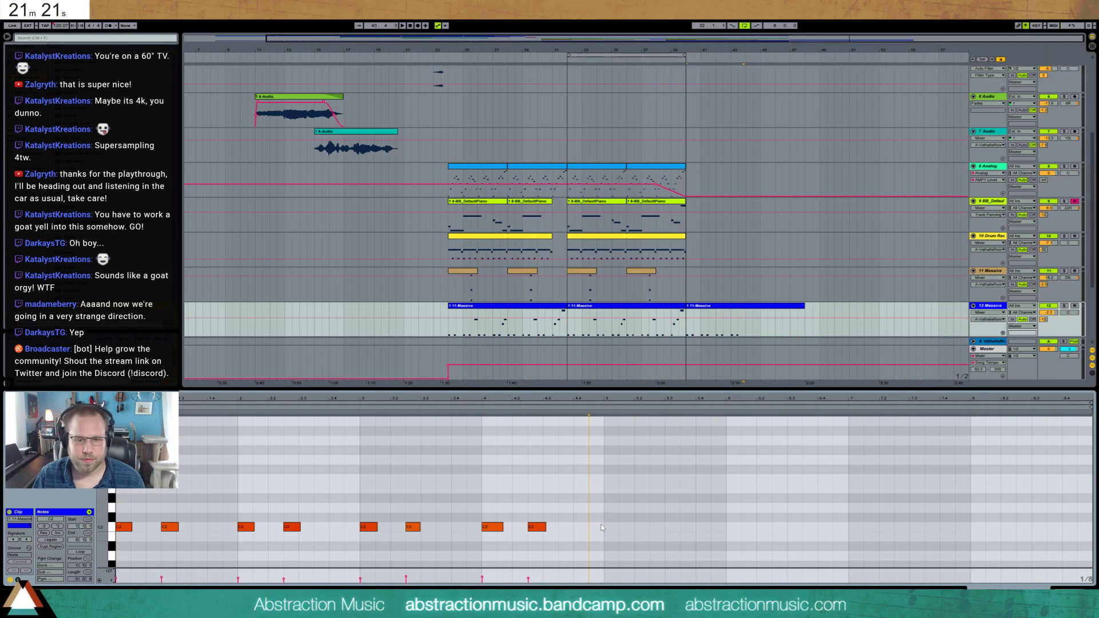
- Lower the velocity of the remaining C2 notes and shorten the 12 Massive clip at bar 40 to four bars
{"action": "key", "text": "ctrl+a"}
{"action": "left_click", "coordinate": [238, 582]}
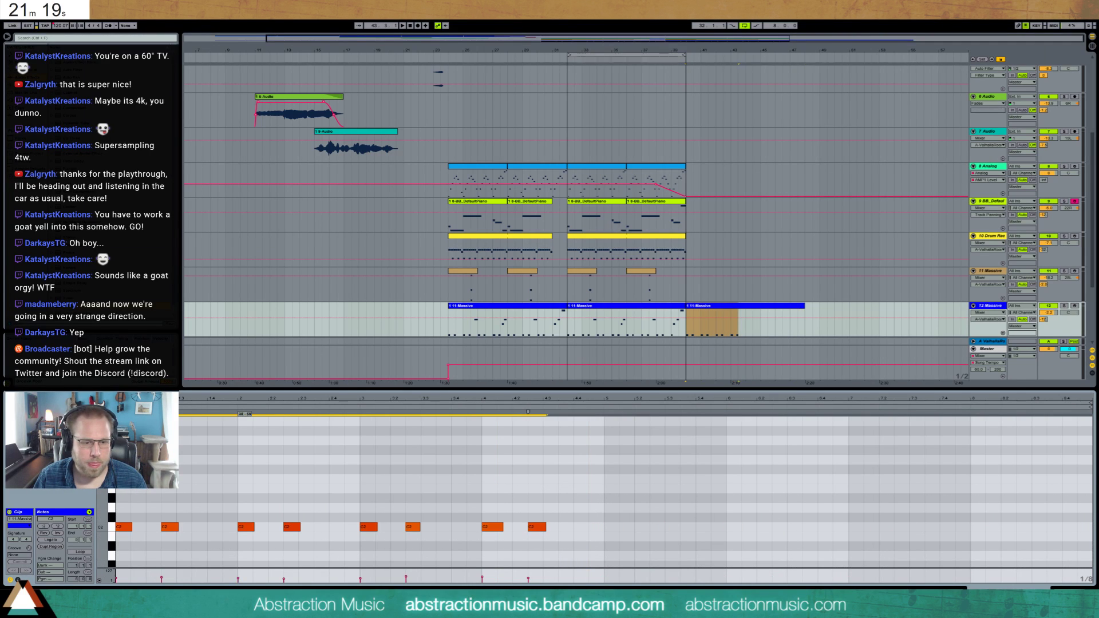
{"action": "left_click", "coordinate": [406, 537]}
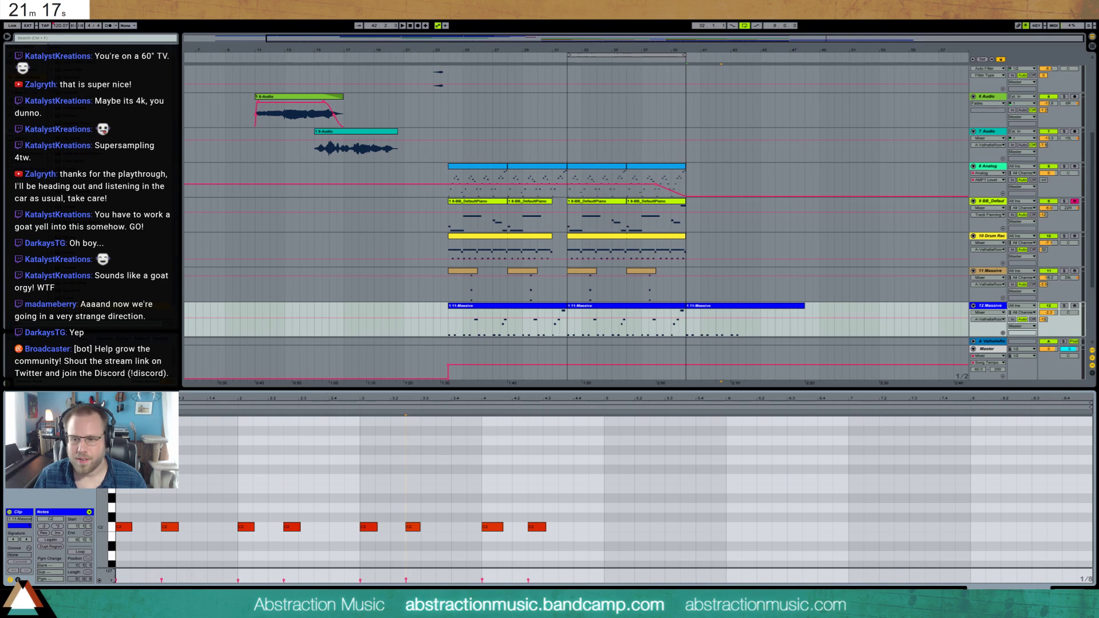
{"action": "key", "text": "shift+Tab"}
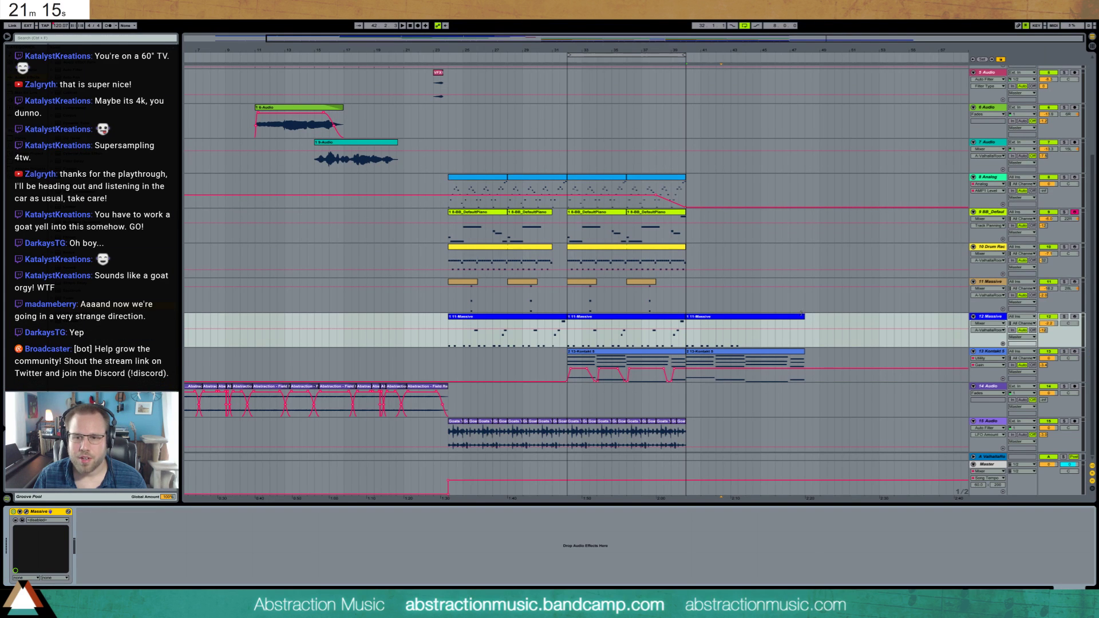
{"action": "left_click_drag", "start_coordinate": [801, 314], "coordinate": [742, 320]}
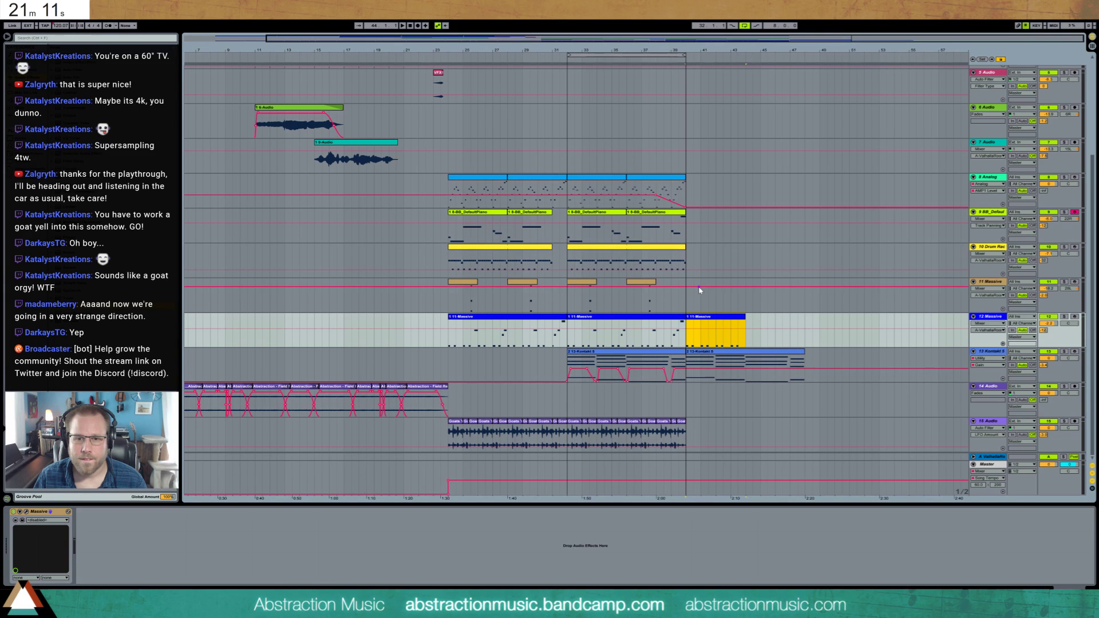
- Duplicate the Instrument Rack clips at bars 24 and 32 so the copies start at bar 40
{"action": "scroll", "coordinate": [699, 290], "scroll_direction": "up", "scroll_amount": 5}
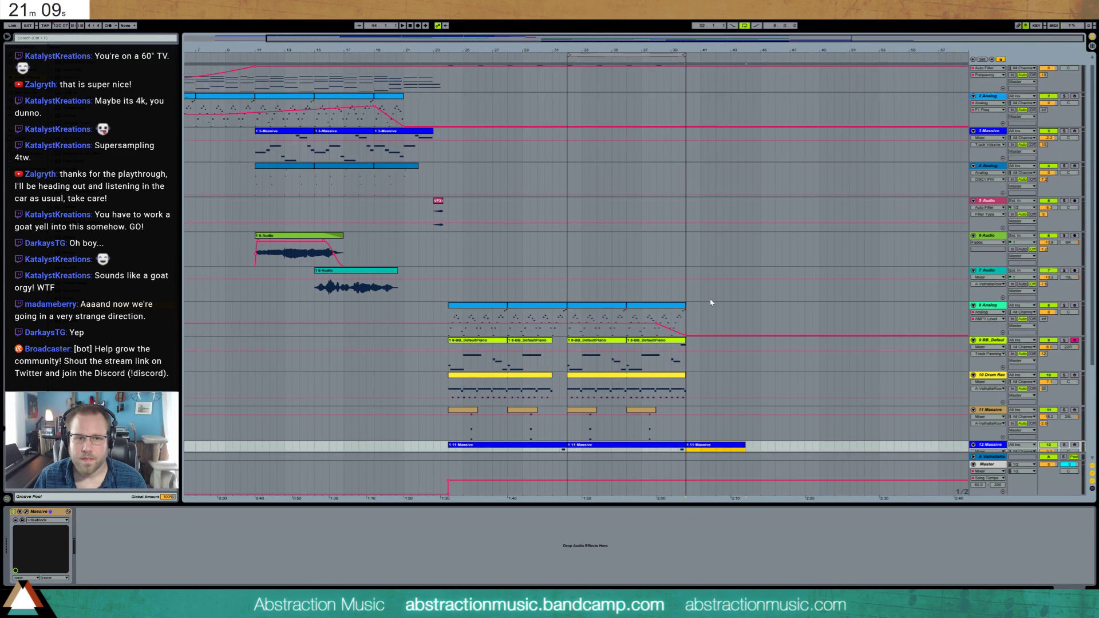
{"action": "scroll", "coordinate": [710, 302], "scroll_direction": "up", "scroll_amount": 1}
{"action": "left_click", "coordinate": [686, 297]}
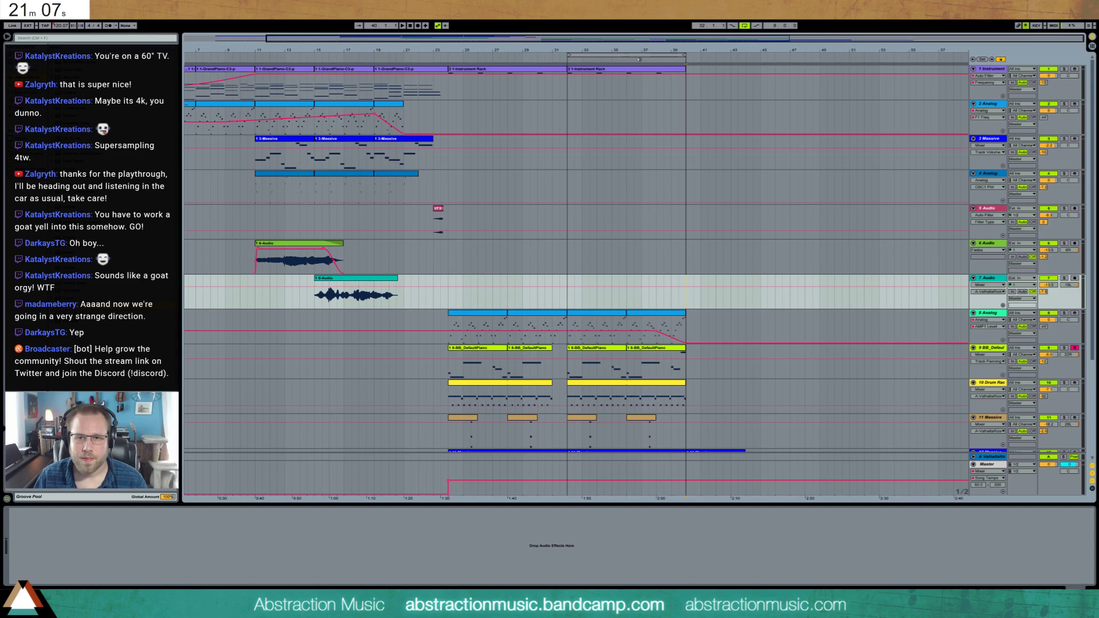
{"action": "left_click", "coordinate": [560, 73]}
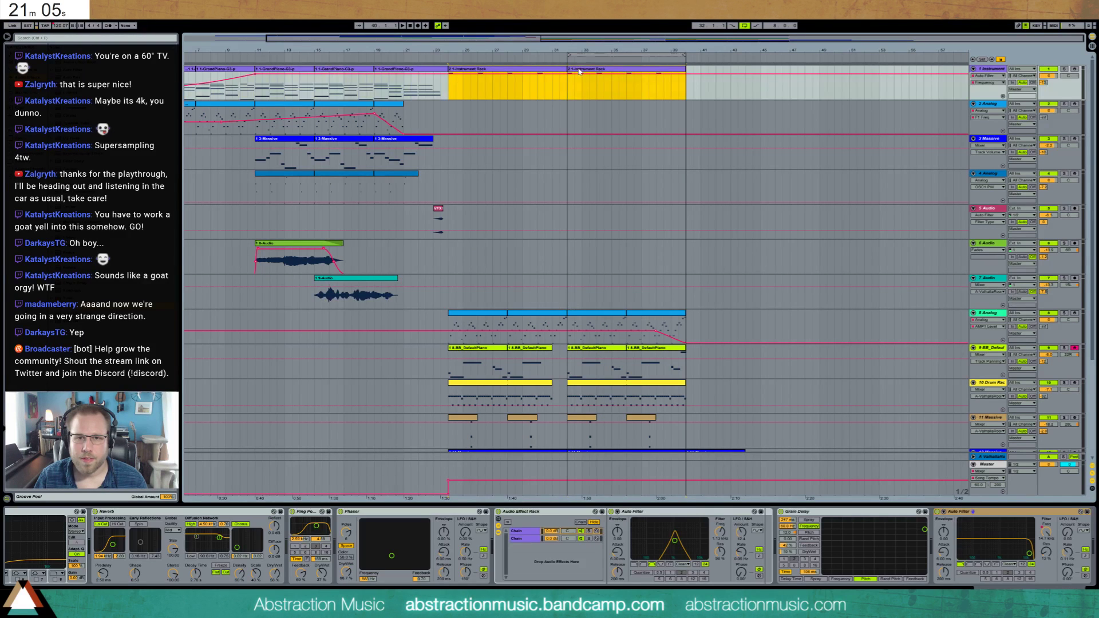
{"action": "key", "text": "ctrl+d"}
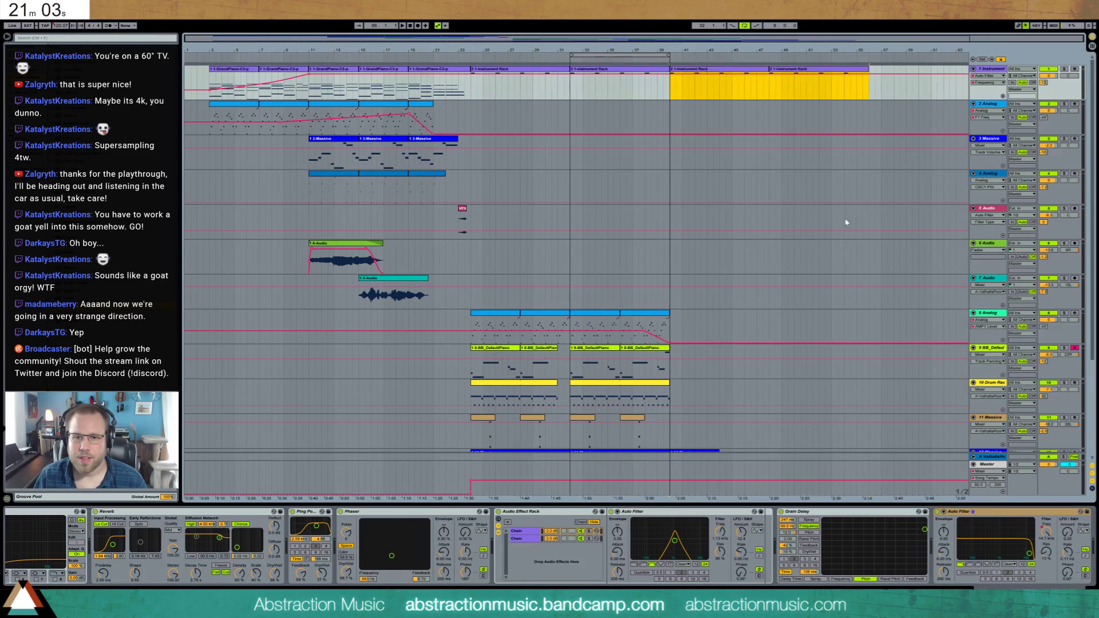
- Duplicate the two BB_DefaultPiano clips at bars 32 and 36 so the copies start at bar 40
{"action": "scroll", "coordinate": [829, 270], "scroll_direction": "down", "scroll_amount": 3}
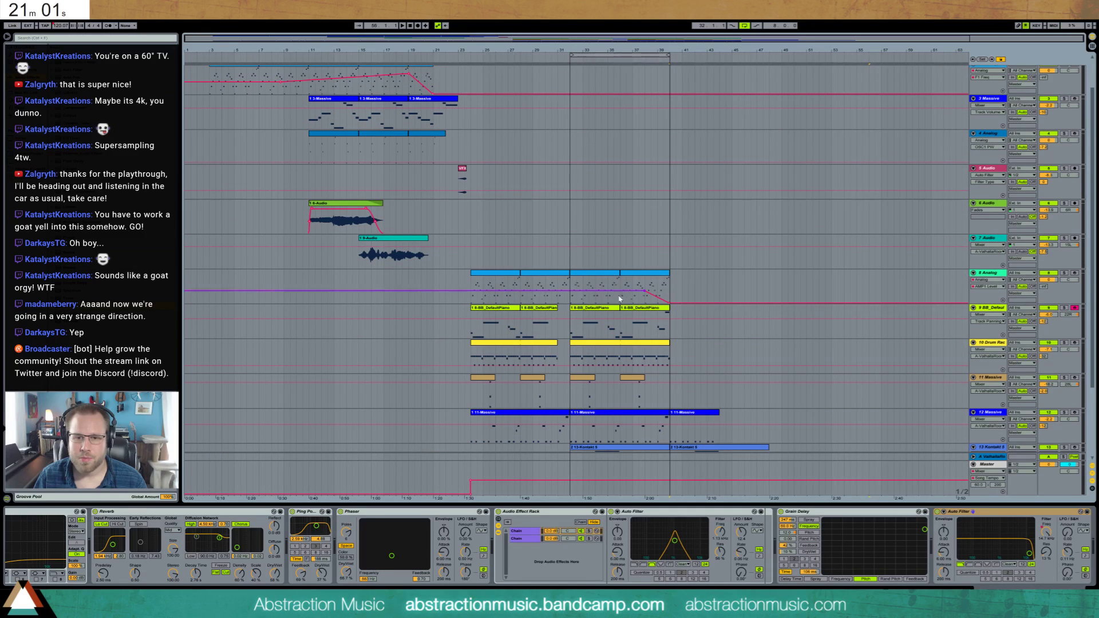
{"action": "left_click", "coordinate": [587, 312]}
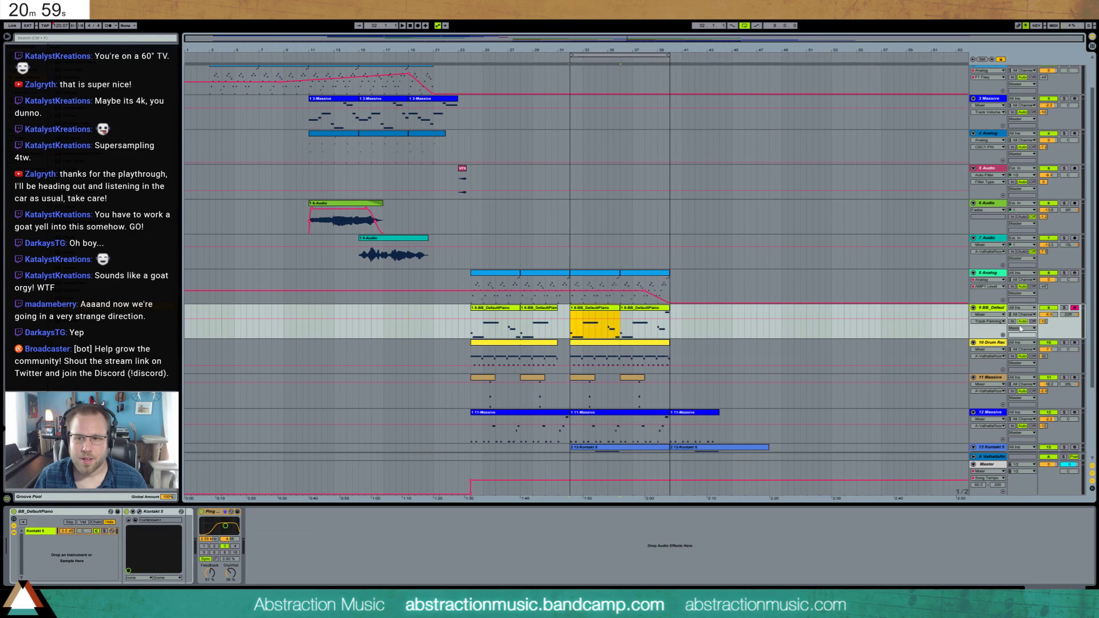
{"action": "left_click", "coordinate": [1064, 309]}
{"action": "key", "text": "space"}
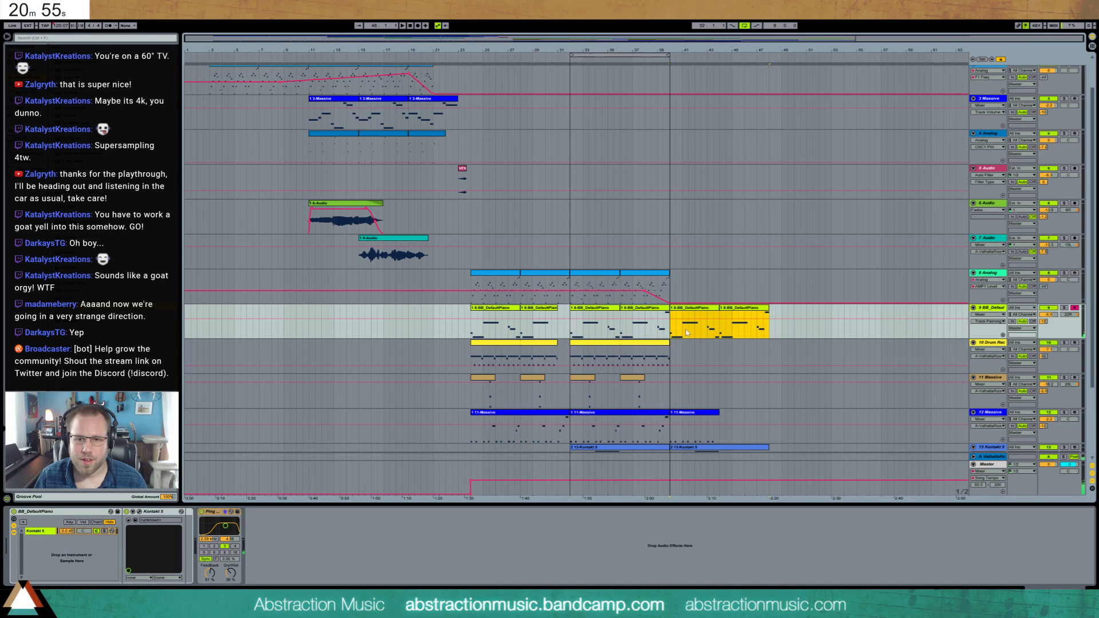
- Solo the 10 Drum Rack track and extend its clip at bar 32 to end at bar 48
{"action": "left_click", "coordinate": [1063, 345]}
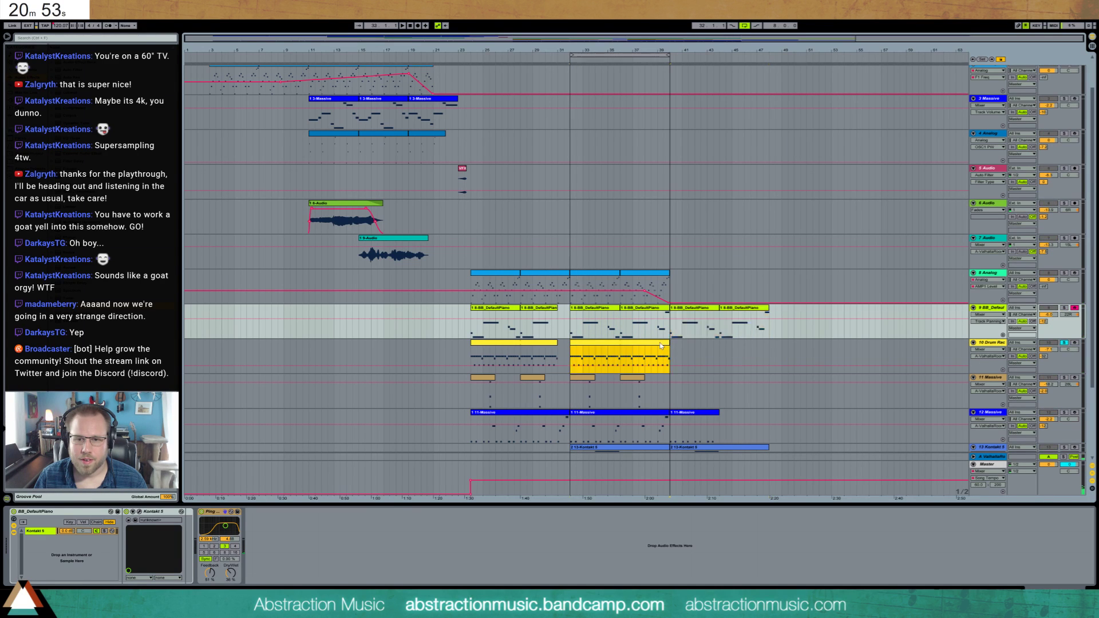
{"action": "left_click", "coordinate": [705, 353]}
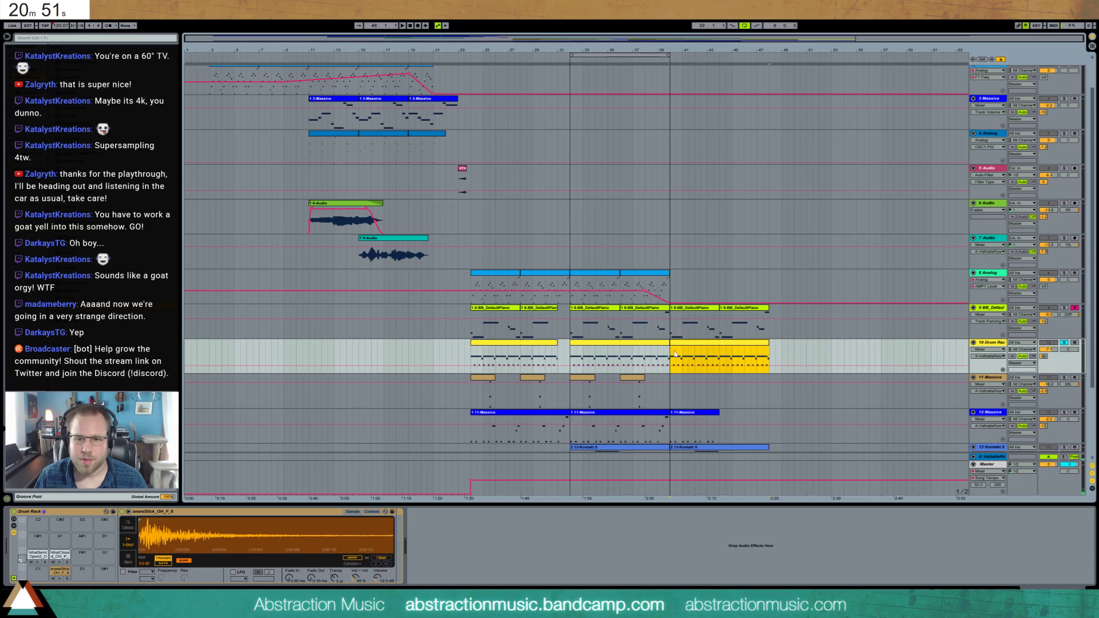
{"action": "left_click_drag", "start_coordinate": [668, 343], "coordinate": [757, 347]}
- In bar 1 of the extended drum clip, halve the closed hi-hat notes and duplicate them so each hit repeats
{"action": "double_click", "coordinate": [756, 348]}
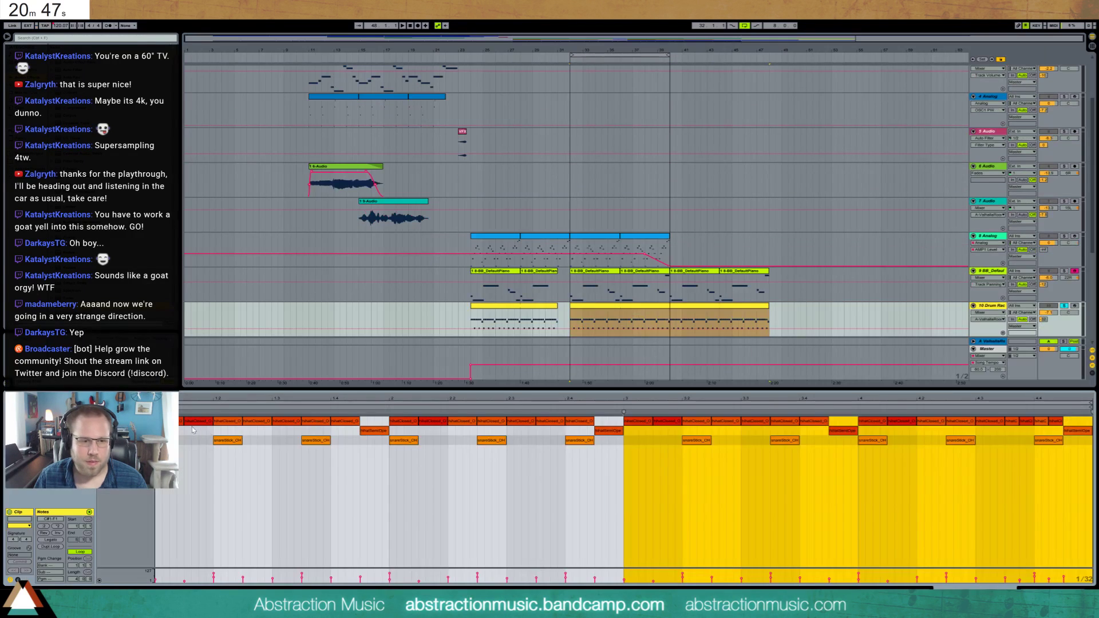
{"action": "left_click", "coordinate": [340, 424]}
{"action": "left_click_drag", "start_coordinate": [184, 433], "coordinate": [324, 412]}
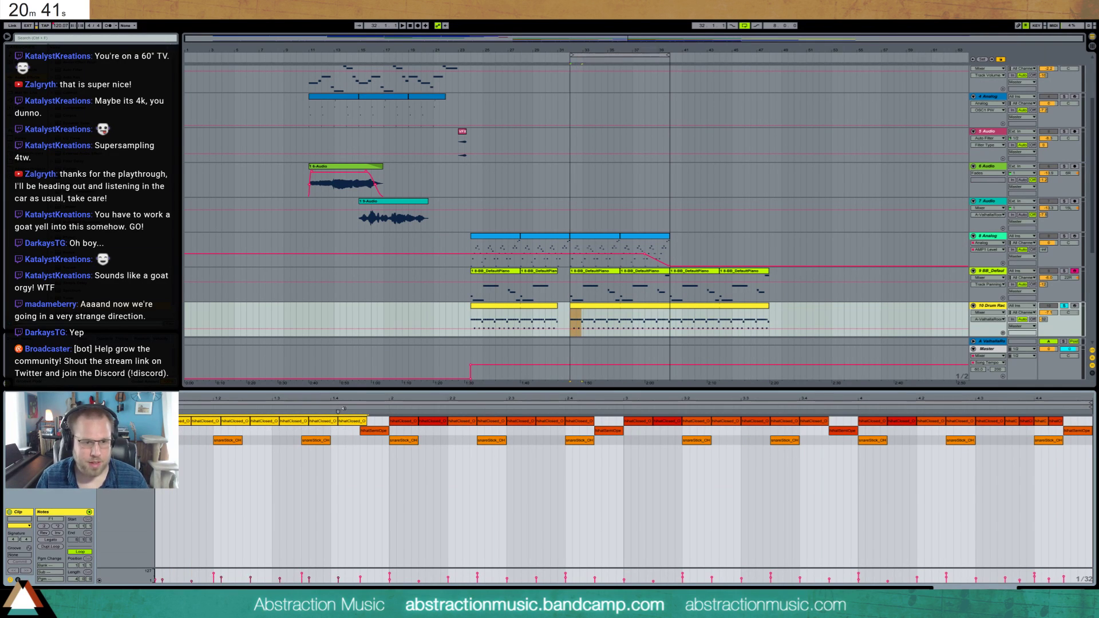
{"action": "key", "text": "ctrl+d"}
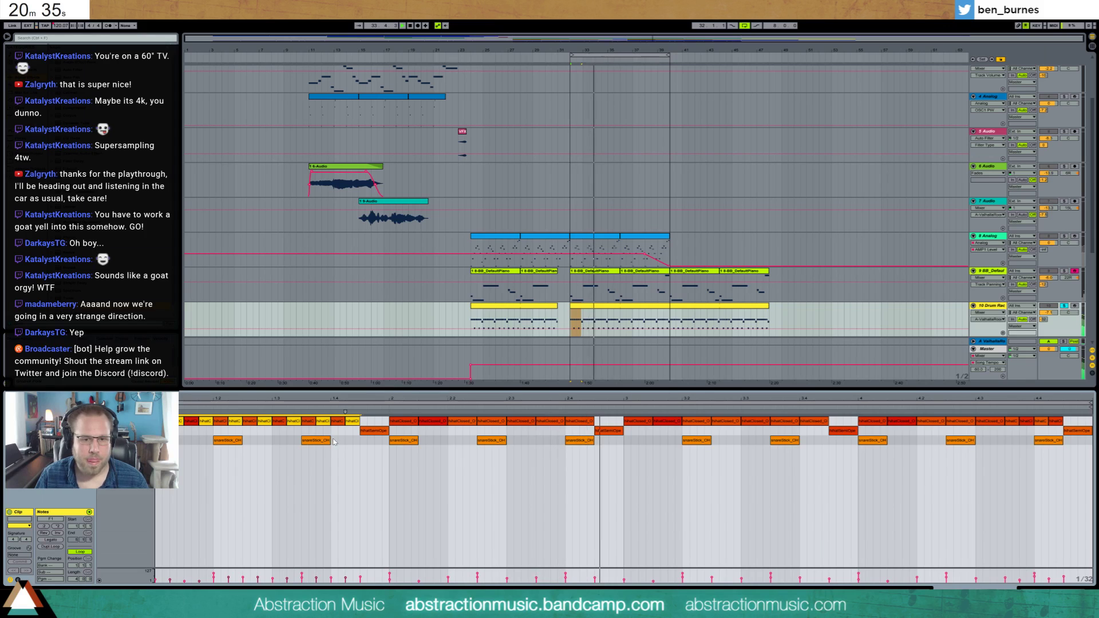
- Duplicate the first bar's closed and open hi-hat pattern across bars 2 to 4 of the drum clip
{"action": "left_click_drag", "start_coordinate": [387, 426], "coordinate": [181, 438]}
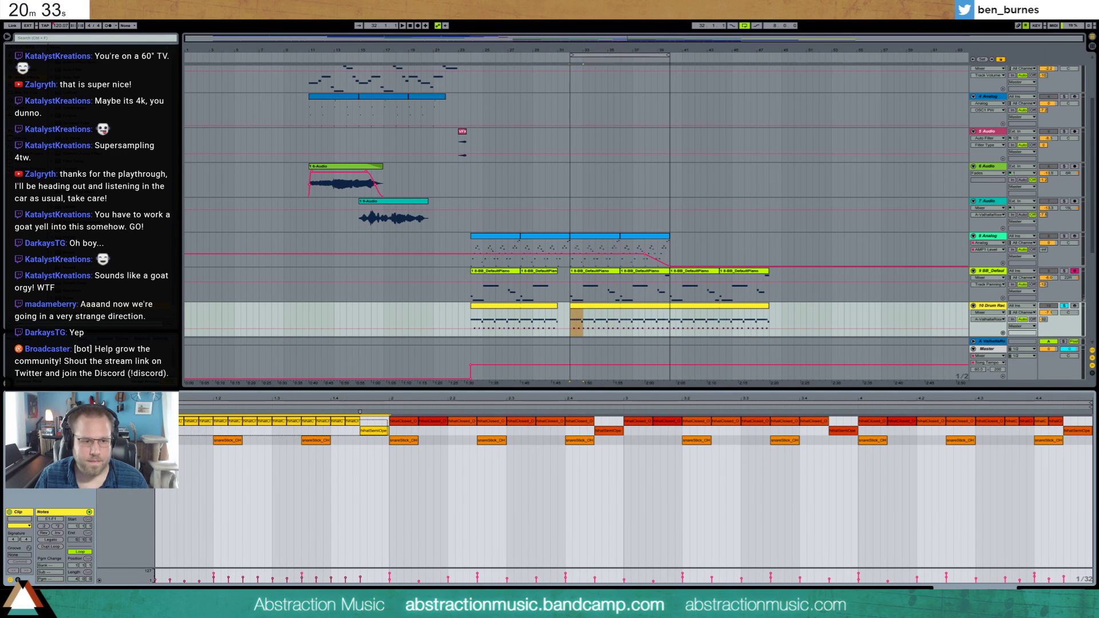
{"action": "key", "text": "ctrl+d"}
{"action": "key", "text": "ctrl+d"}
{"action": "key", "text": "ctrl+d"}
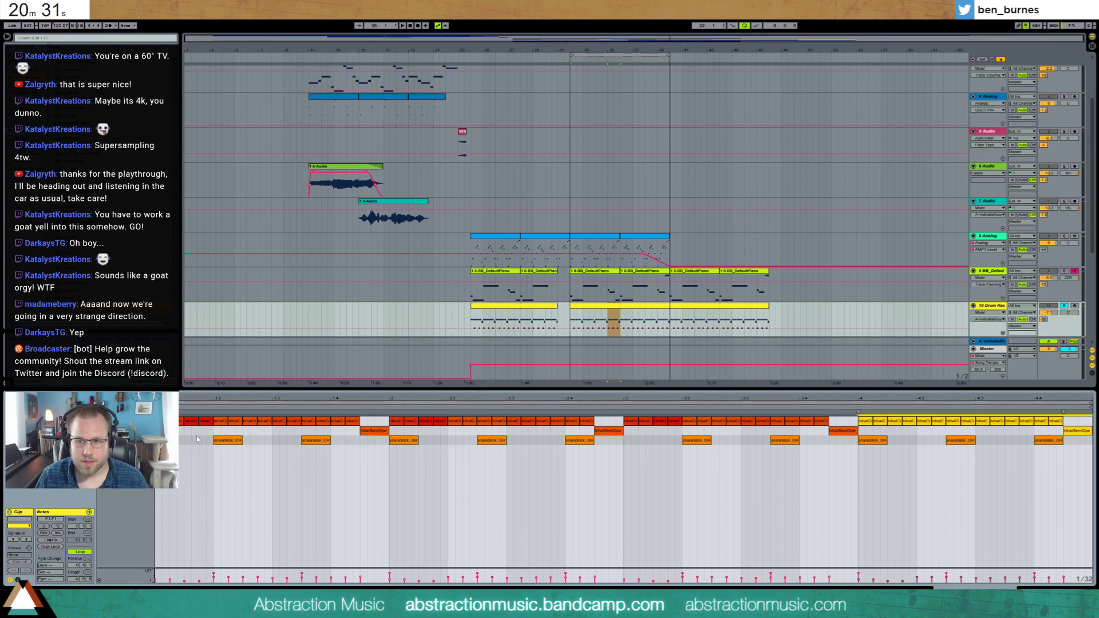
{"action": "key", "text": "shift+Tab"}
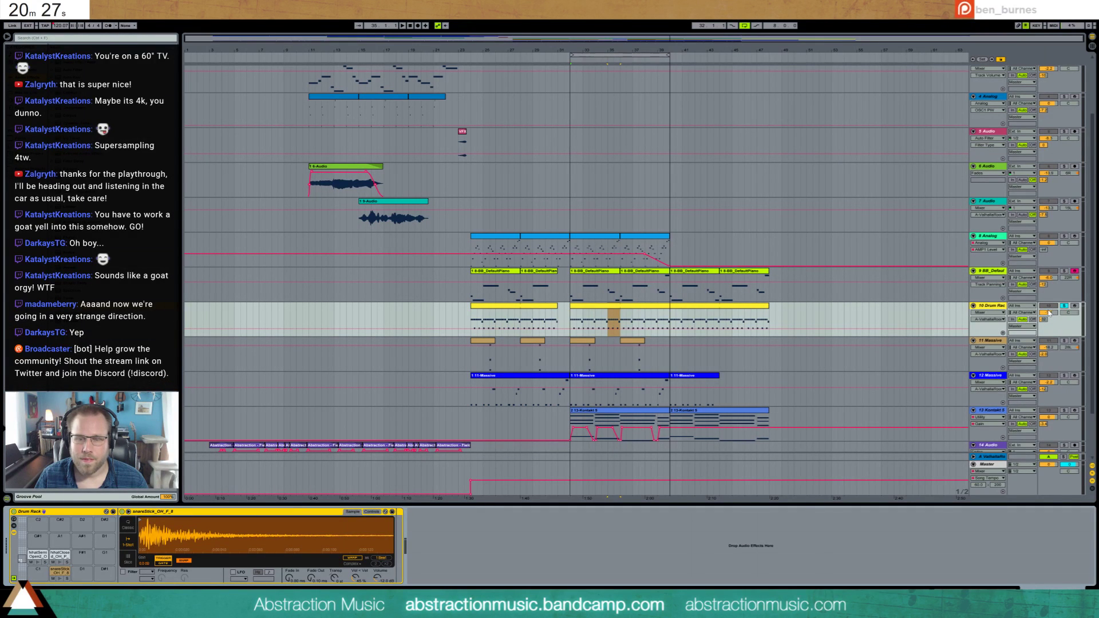
- Play the arrangement from about bar 29 and unsolo the 10 Drum Rack track
{"action": "left_click", "coordinate": [532, 321]}
{"action": "key", "text": "space"}
{"action": "left_click", "coordinate": [1064, 305]}
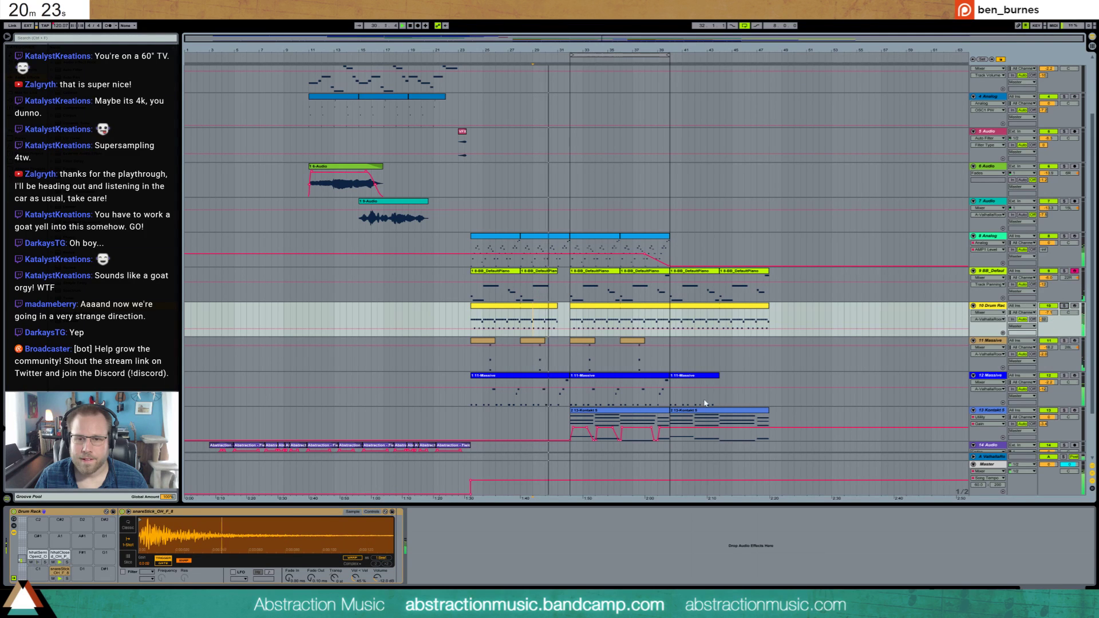
- Open the Massive synth on track 12 and adjust its oscillator 2 pitch and filter 1 cutoff during playback
{"action": "left_click", "coordinate": [644, 378]}
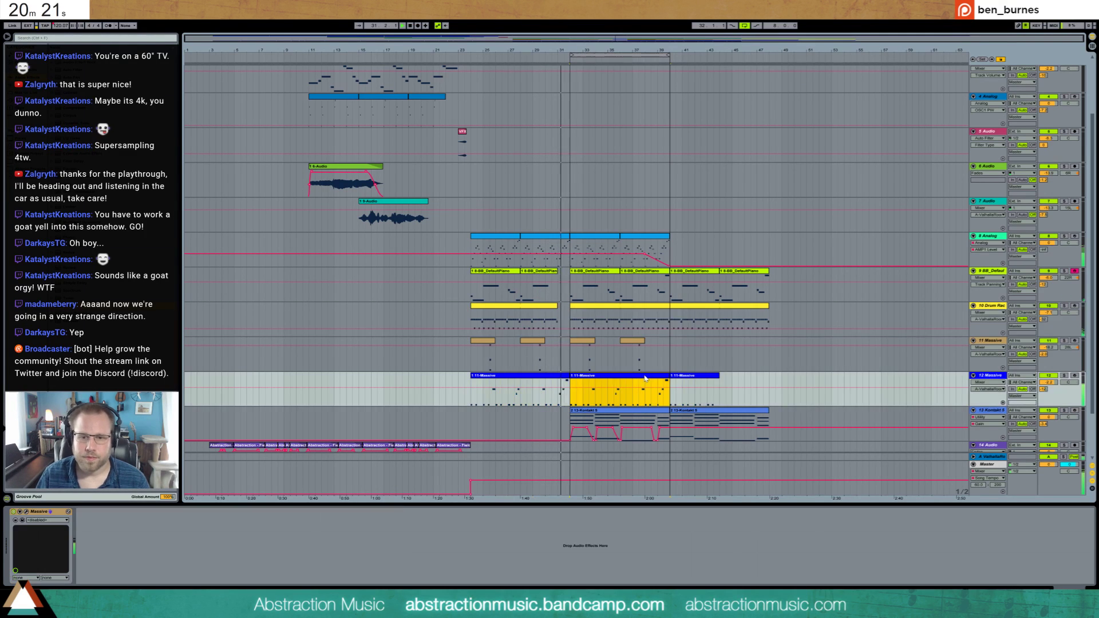
{"action": "left_click", "coordinate": [25, 510]}
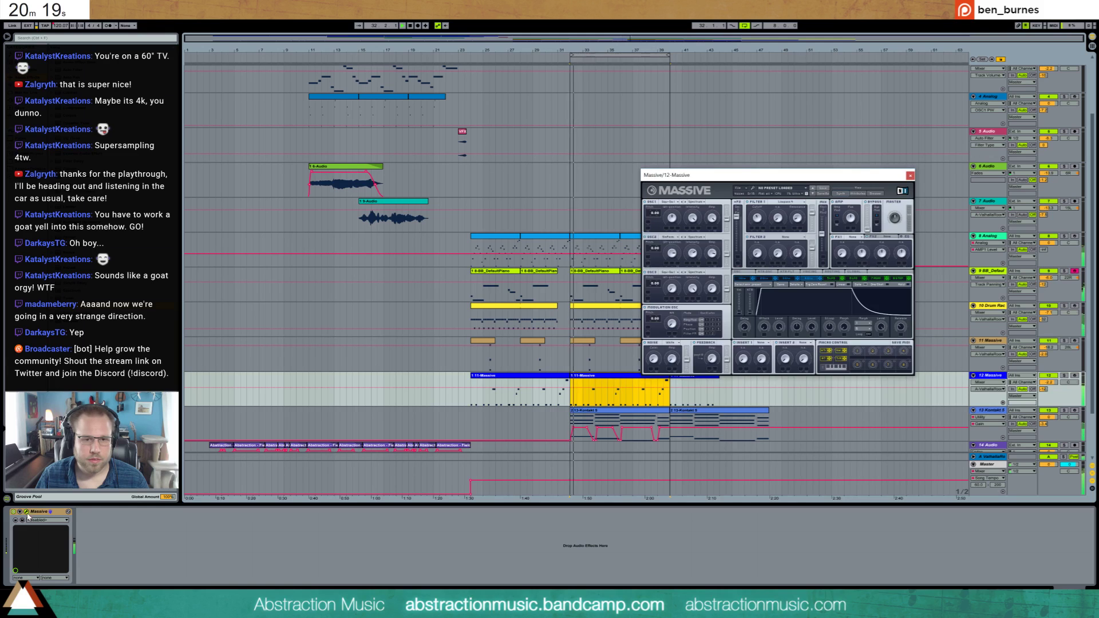
{"action": "left_click", "coordinate": [757, 220]}
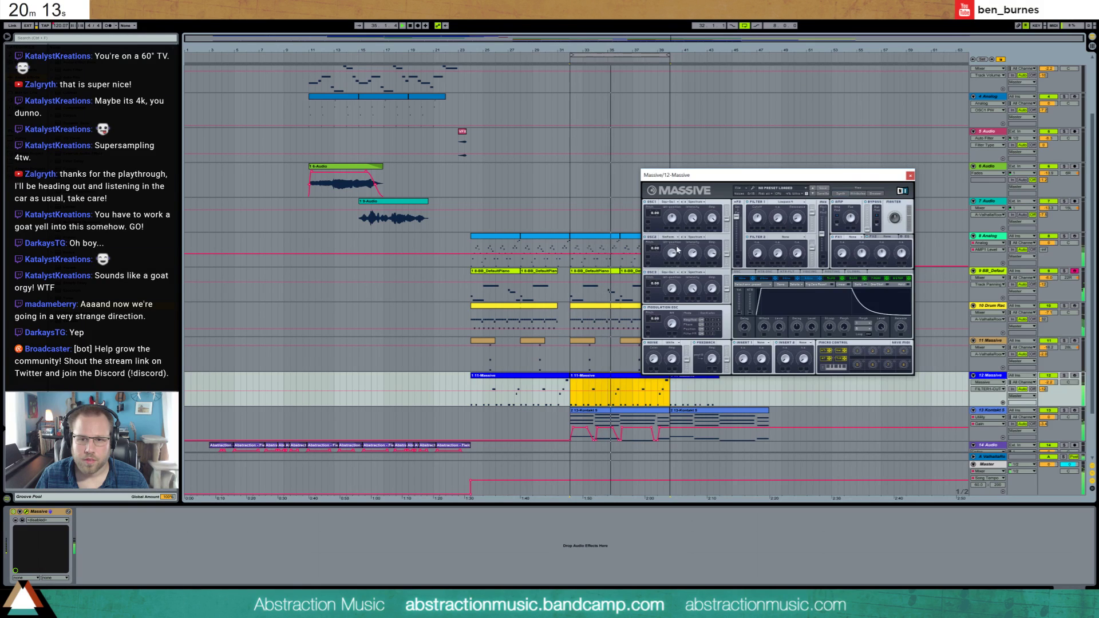
{"action": "left_click_drag", "start_coordinate": [647, 243], "coordinate": [717, 264]}
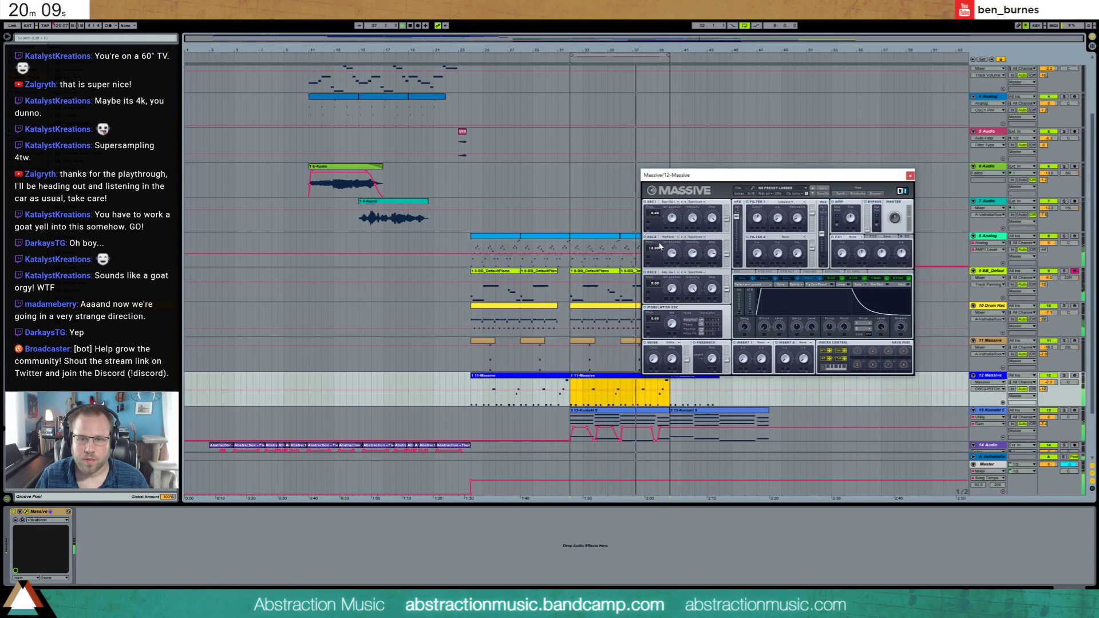
{"action": "left_click", "coordinate": [758, 220]}
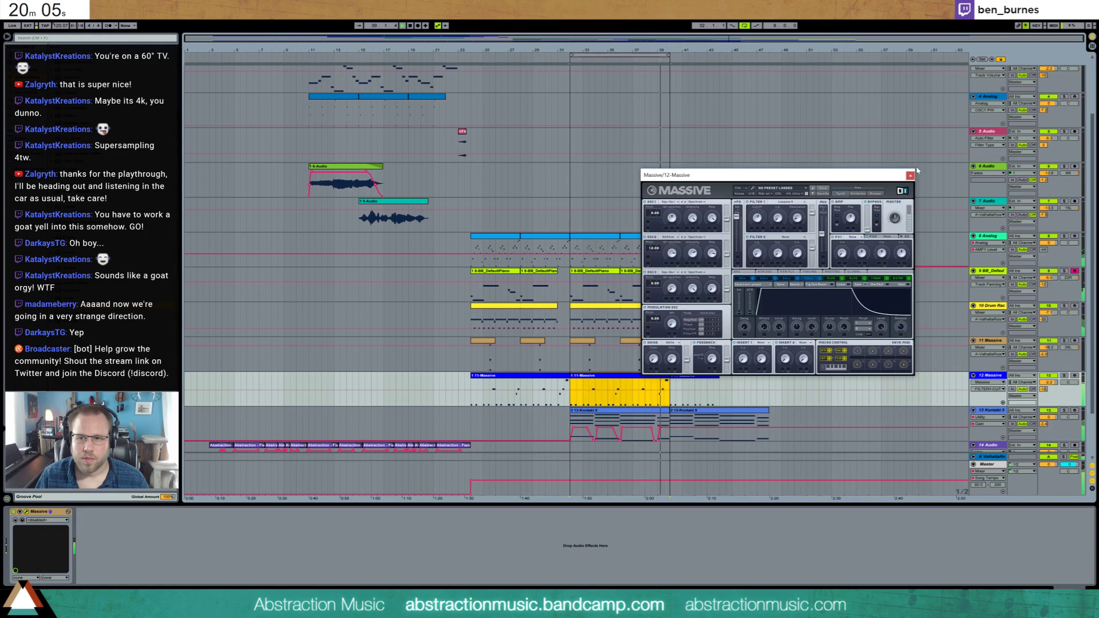
- Close the Massive window, stop playback and play the arrangement from bar 40 on track 7
{"action": "left_click", "coordinate": [911, 175]}
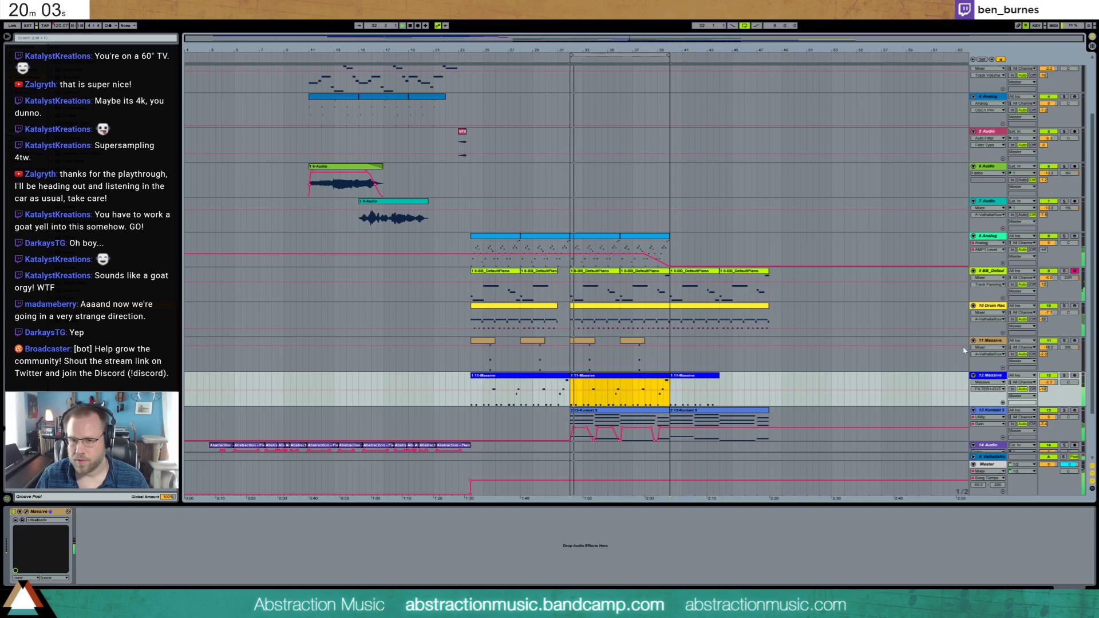
{"action": "left_click", "coordinate": [682, 366]}
{"action": "key", "text": "space"}
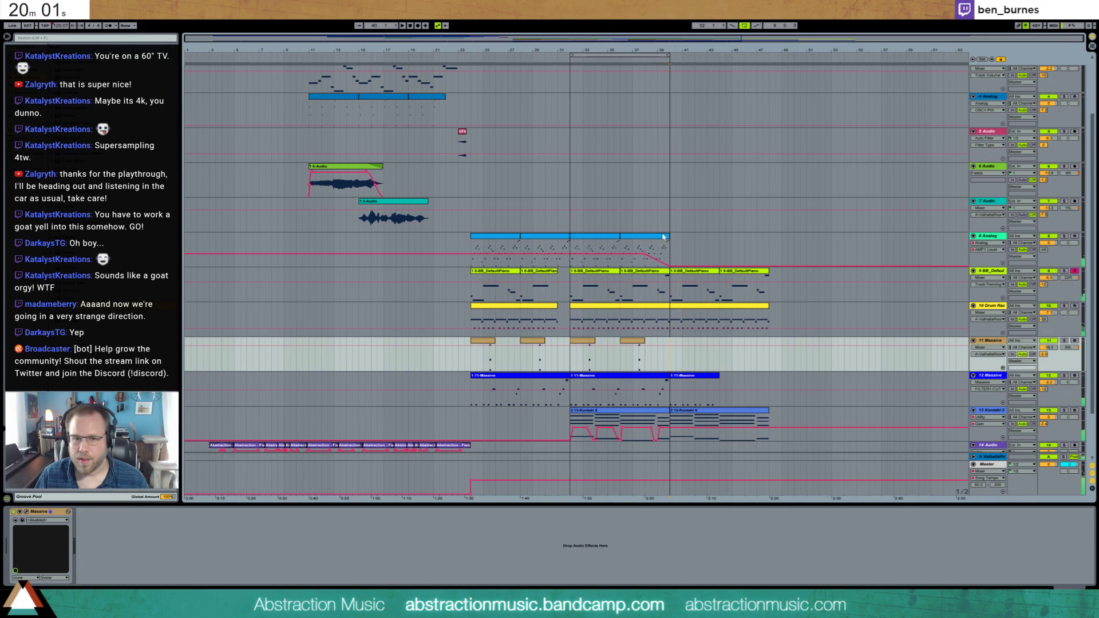
{"action": "left_click", "coordinate": [674, 203]}
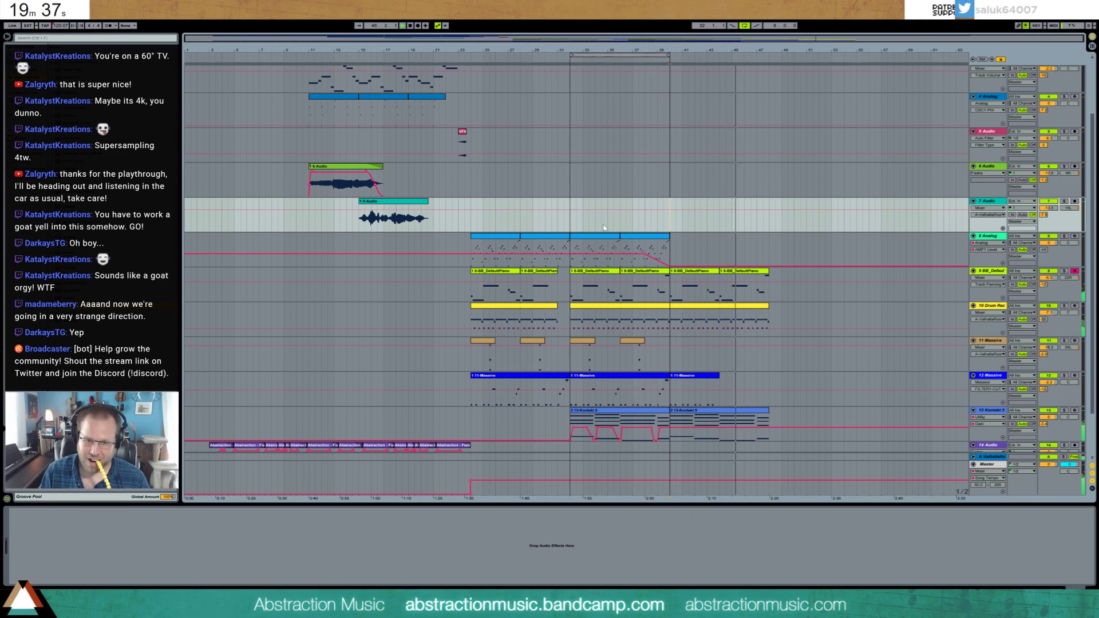
- Add a Utility to track 12 Massive and automate its gain to fade out across the last clip, bars 40 to 44
{"action": "left_click", "coordinate": [696, 375]}
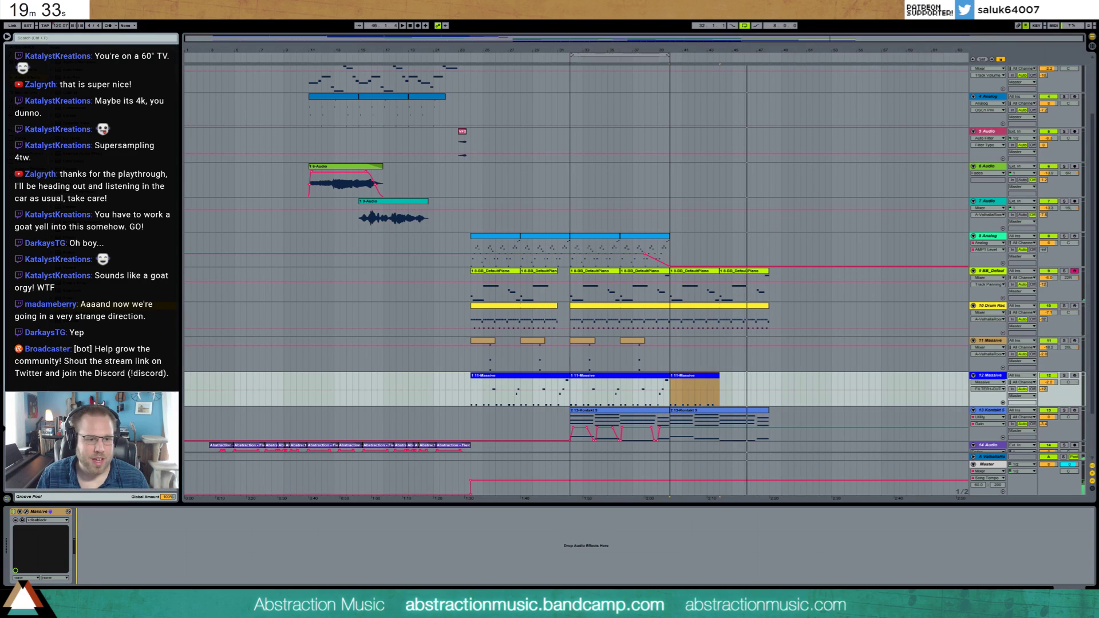
{"action": "left_click_drag", "start_coordinate": [99, 552], "coordinate": [96, 537]}
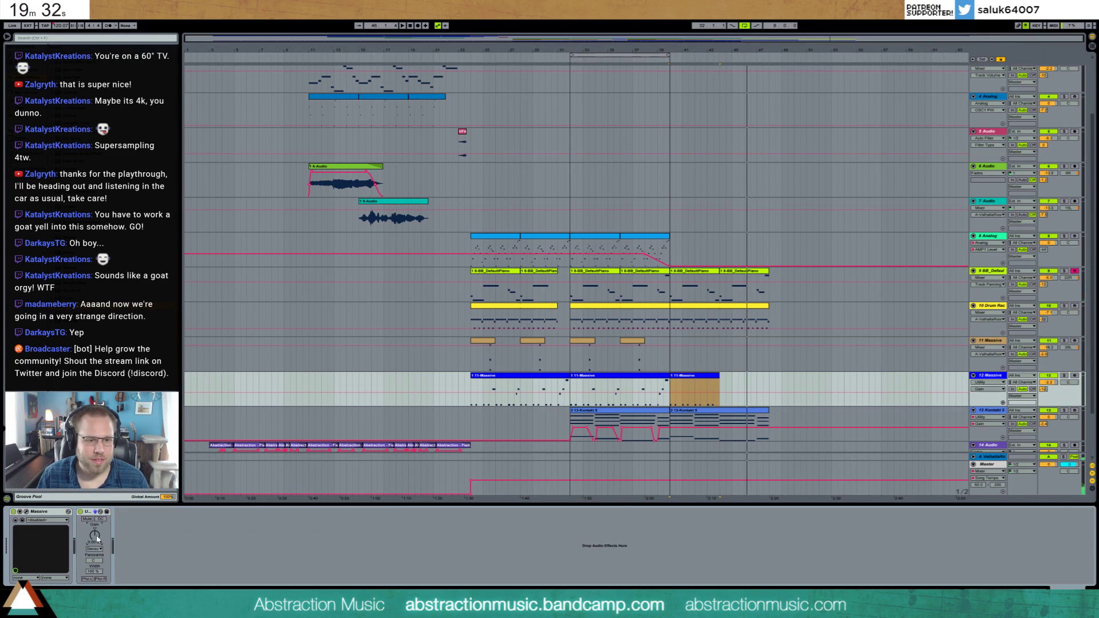
{"action": "left_click", "coordinate": [686, 406]}
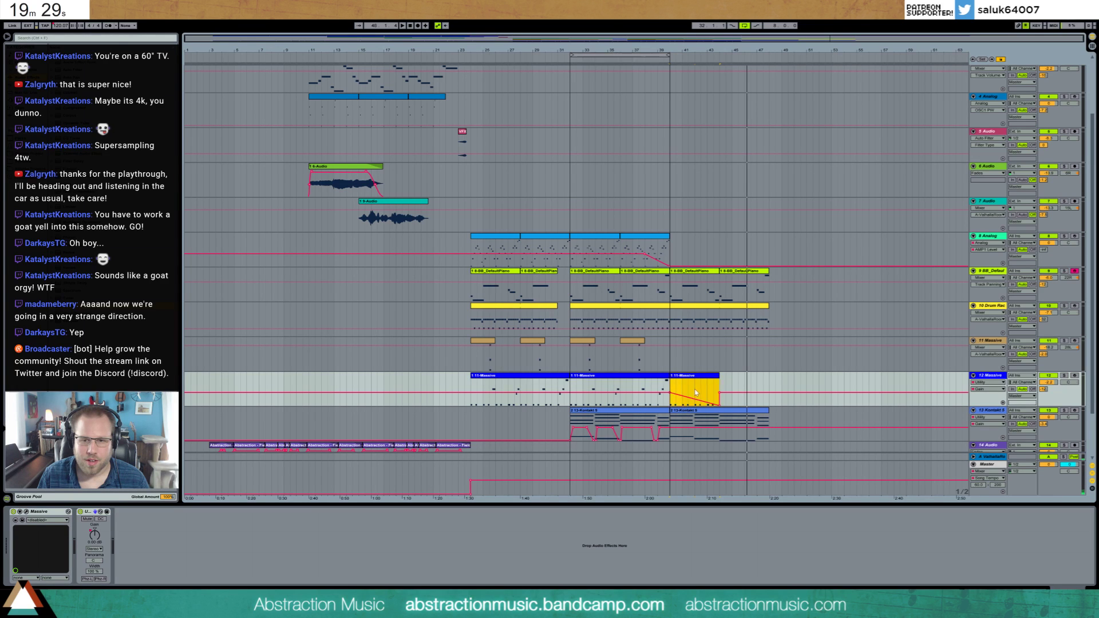
{"action": "left_click", "coordinate": [696, 392]}
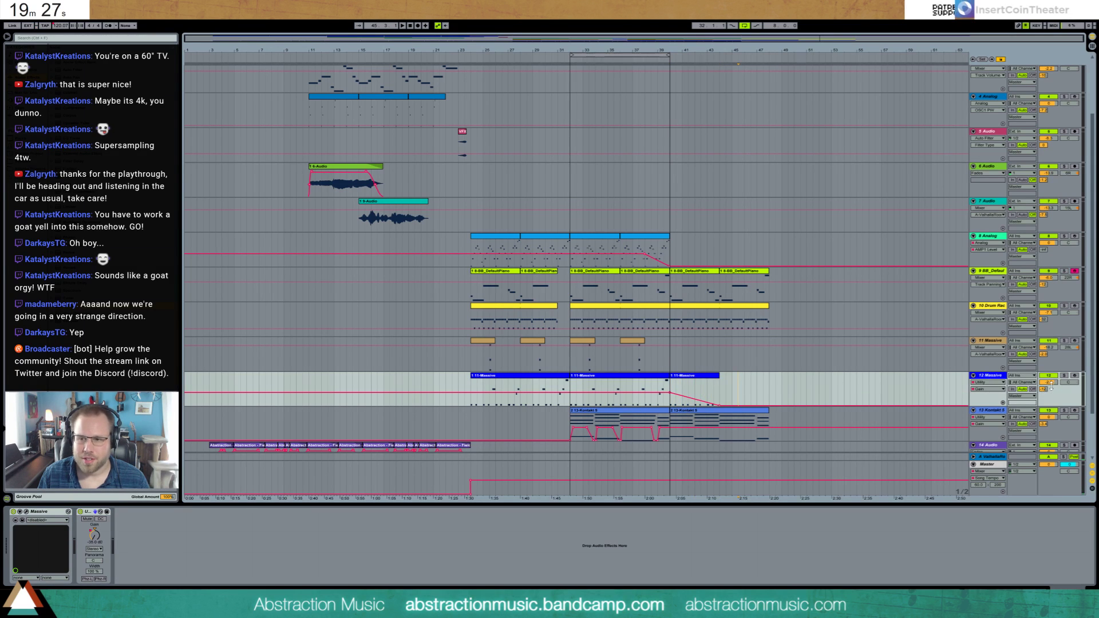
{"action": "key", "text": "ctrl+z"}
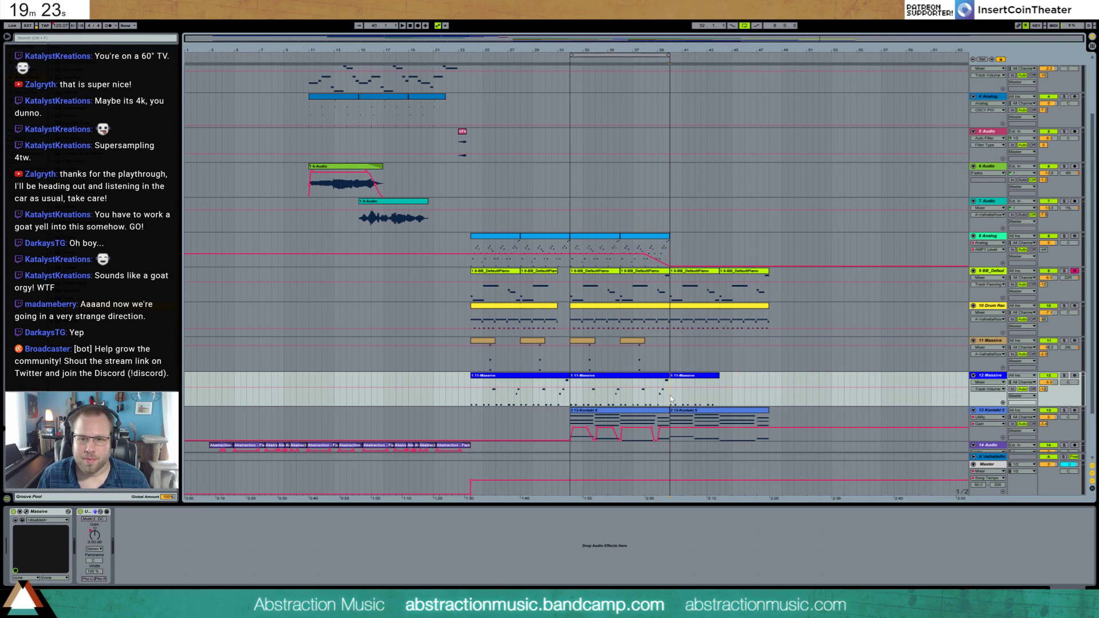
- Duplicate the bar 40 to 48 clips on the Kontakt, BB_DefaultPiano and Drum Rack tracks into bars 48 to 56
{"action": "left_click", "coordinate": [766, 411]}
{"action": "key", "text": "ctrl+d"}
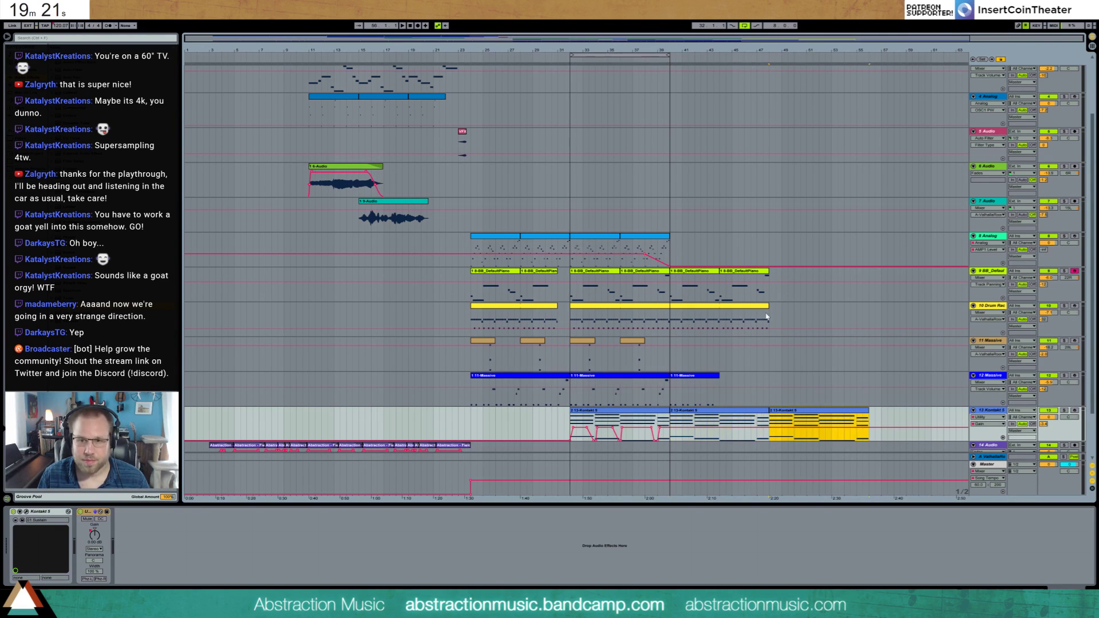
{"action": "left_click_drag", "start_coordinate": [768, 321], "coordinate": [671, 289]}
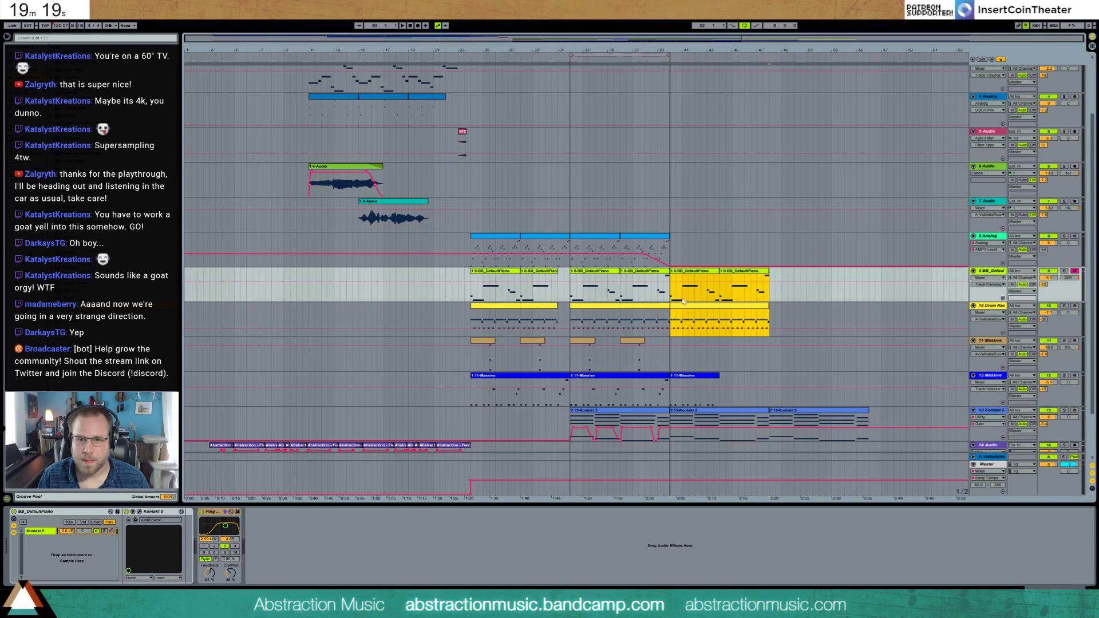
{"action": "key", "text": "ctrl+d"}
{"action": "scroll", "coordinate": [688, 300], "scroll_direction": "up", "scroll_amount": 3}
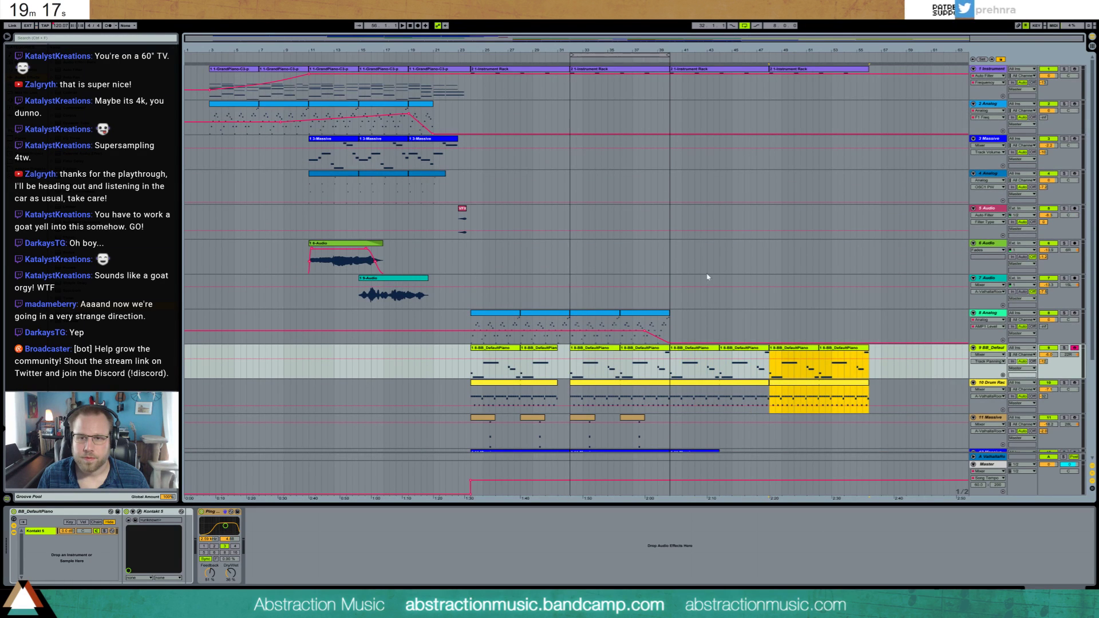
- Replace the duplicated drum clip at bar 48 with a four-bar copy of the drum pattern and open its notes
{"action": "scroll", "coordinate": [696, 325], "scroll_direction": "down", "scroll_amount": 1}
{"action": "scroll", "coordinate": [695, 325], "scroll_direction": "down", "scroll_amount": 3}
{"action": "left_click", "coordinate": [791, 318]}
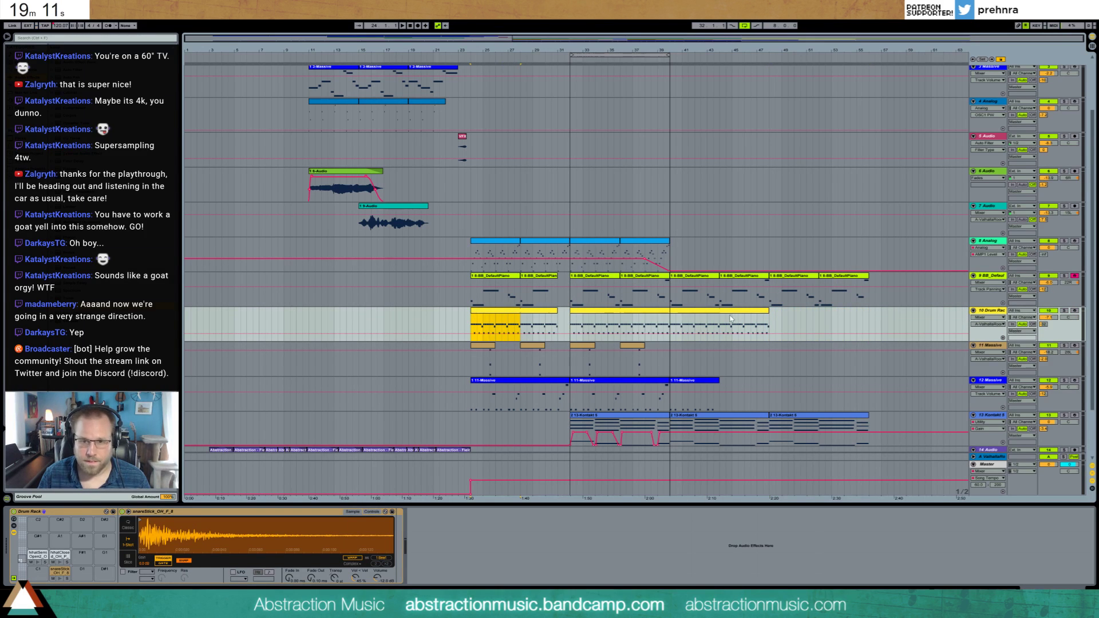
{"action": "double_click", "coordinate": [792, 314]}
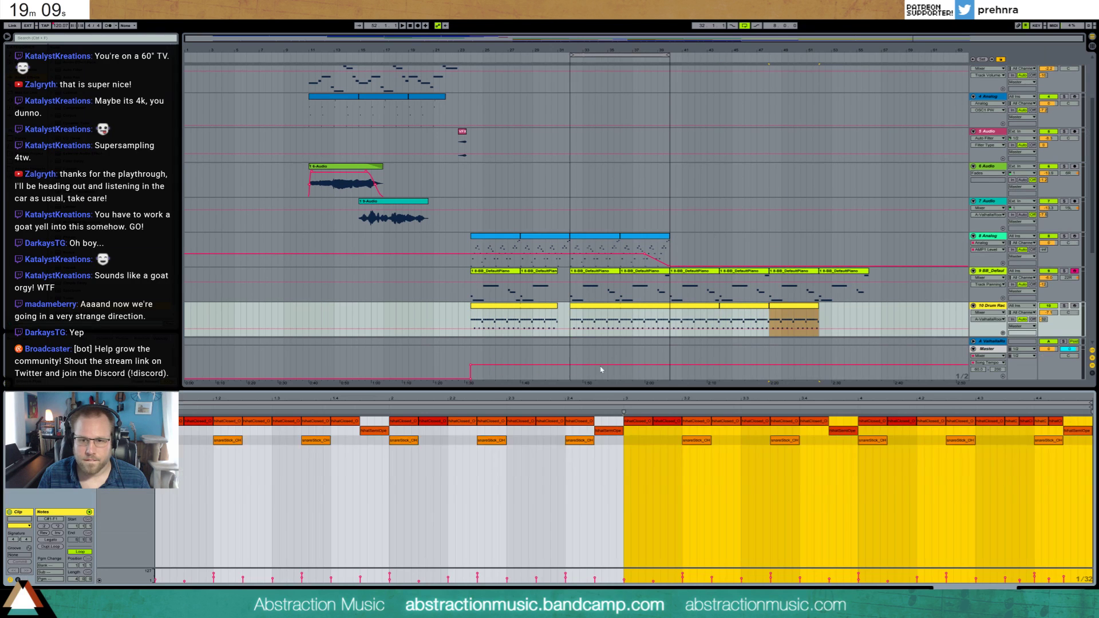
- Deactivate the closed and open hi-hat notes in the bar 48 drum clip and extend the clip to bar 56
{"action": "left_click", "coordinate": [809, 307]}
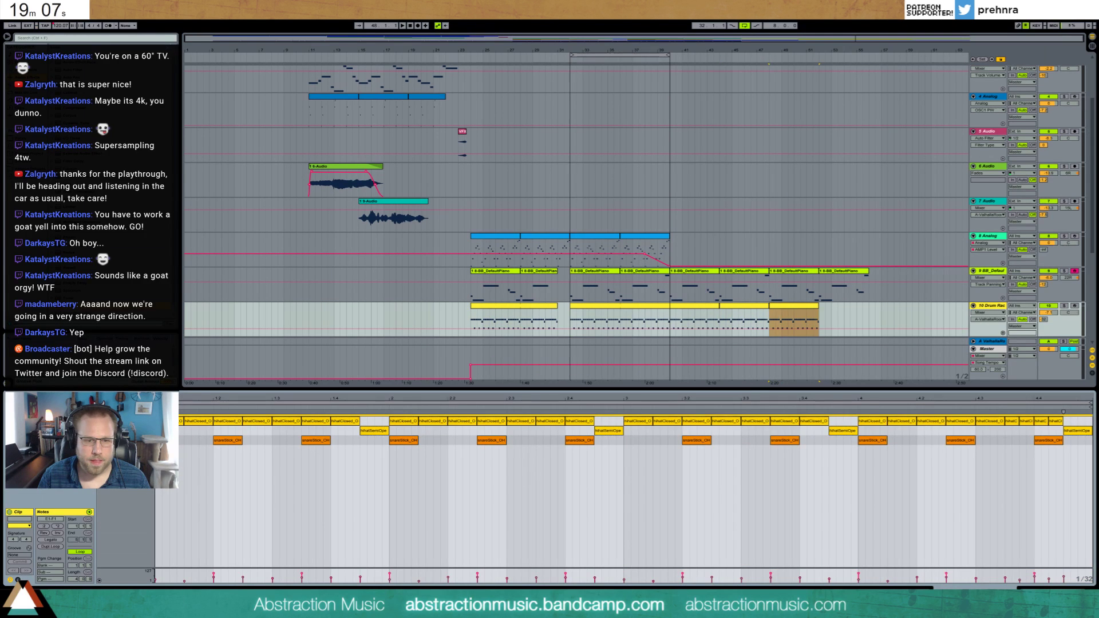
{"action": "left_click", "coordinate": [814, 308]}
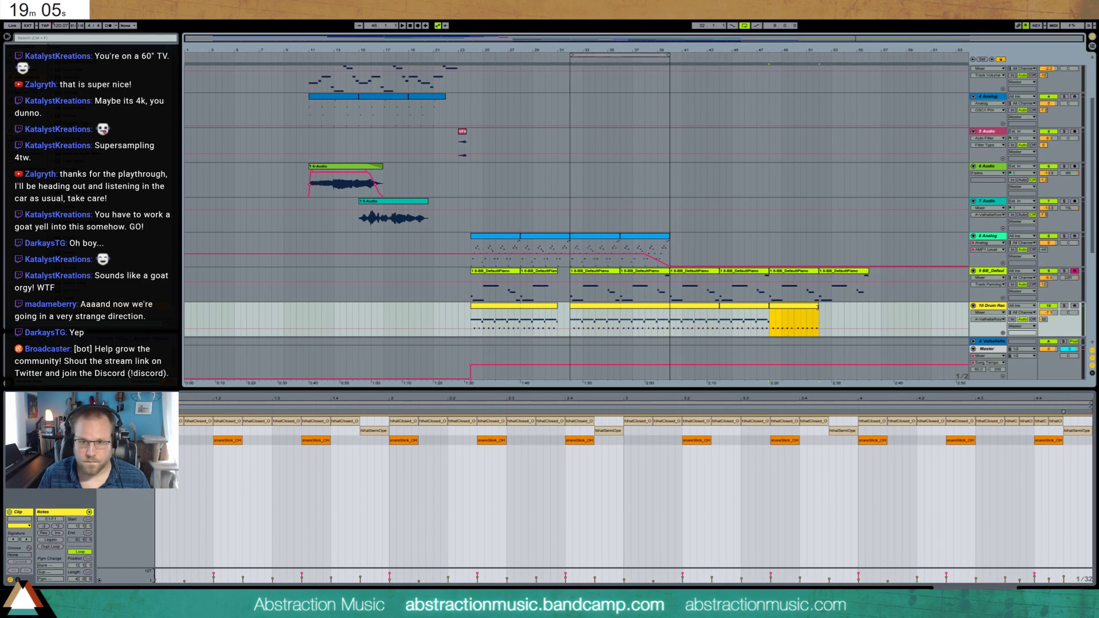
{"action": "left_click_drag", "start_coordinate": [818, 312], "coordinate": [872, 347]}
{"action": "key", "text": "shift+Tab"}
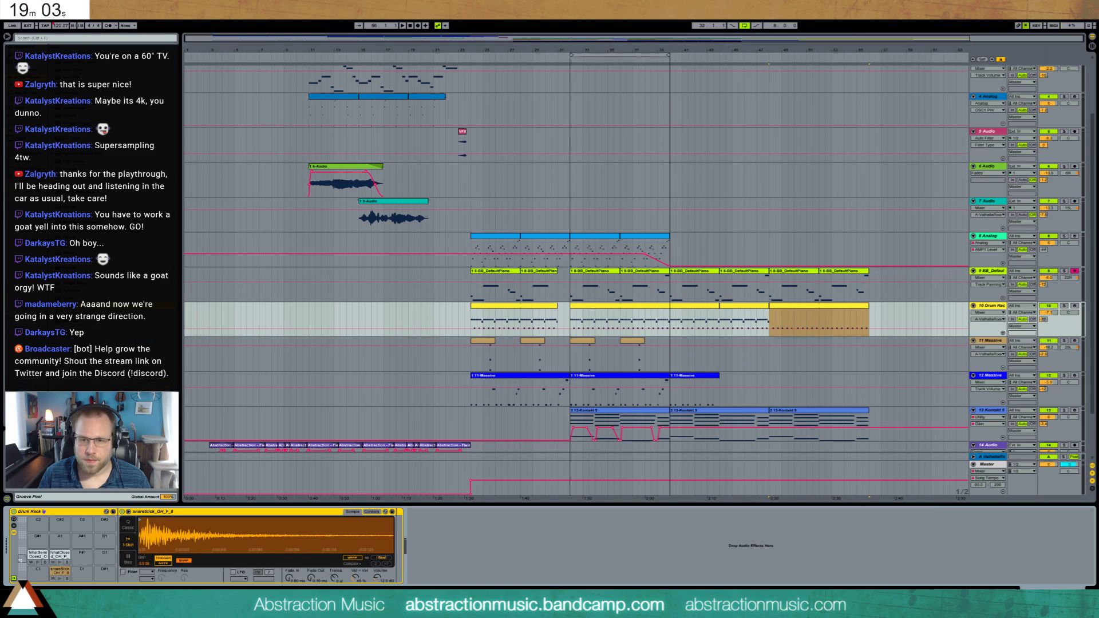
- Arm the 7 Audio track and record a live take from bar 40 to about bar 60
{"action": "left_click", "coordinate": [659, 369]}
{"action": "left_click", "coordinate": [670, 215]}
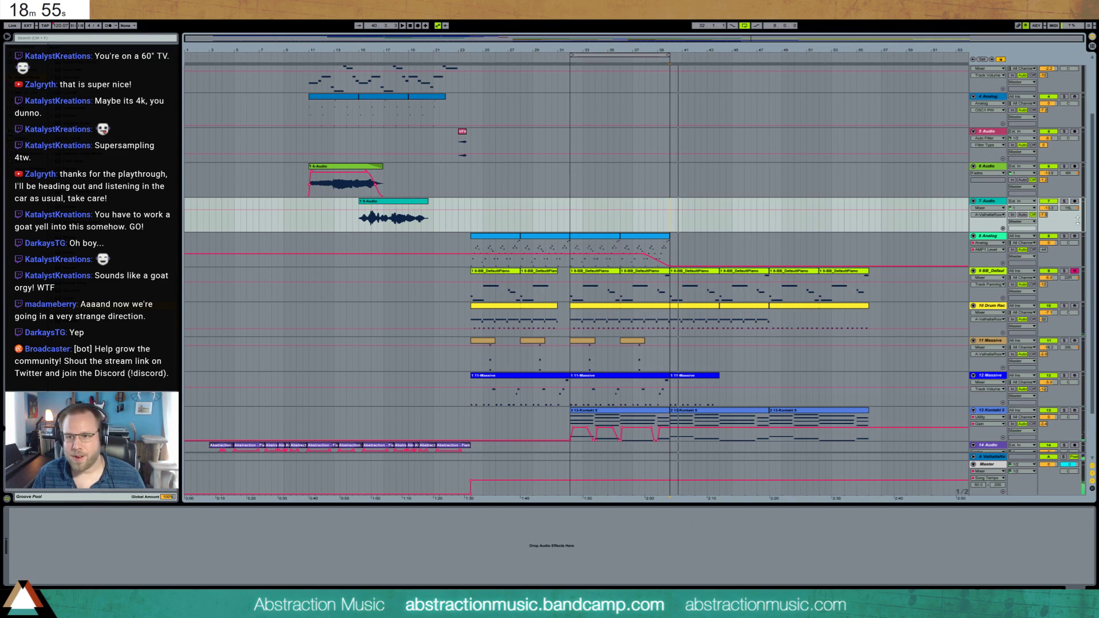
{"action": "key", "text": "F9"}
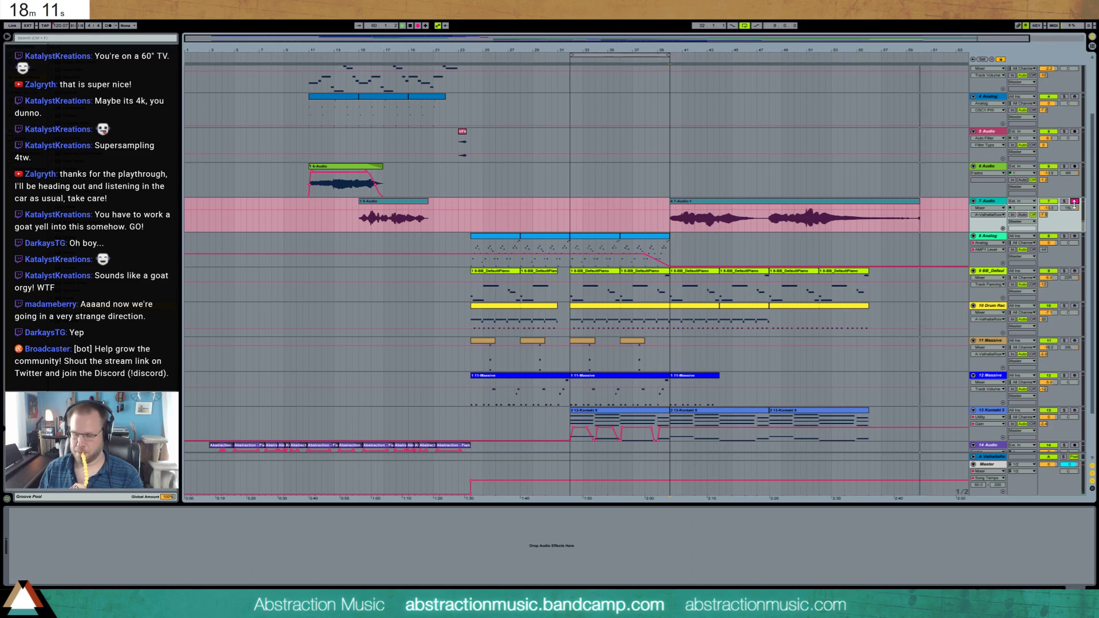
{"action": "key", "text": "space"}
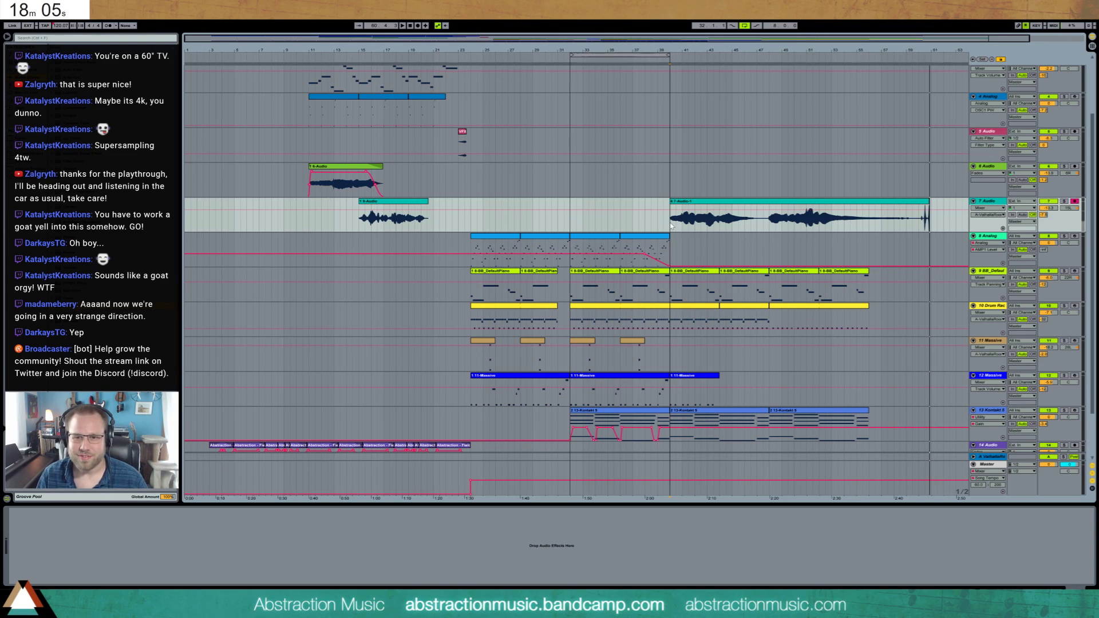
- Play back the new take on track 7 and shift its clip slightly later than bar 40
{"action": "key", "text": "space"}
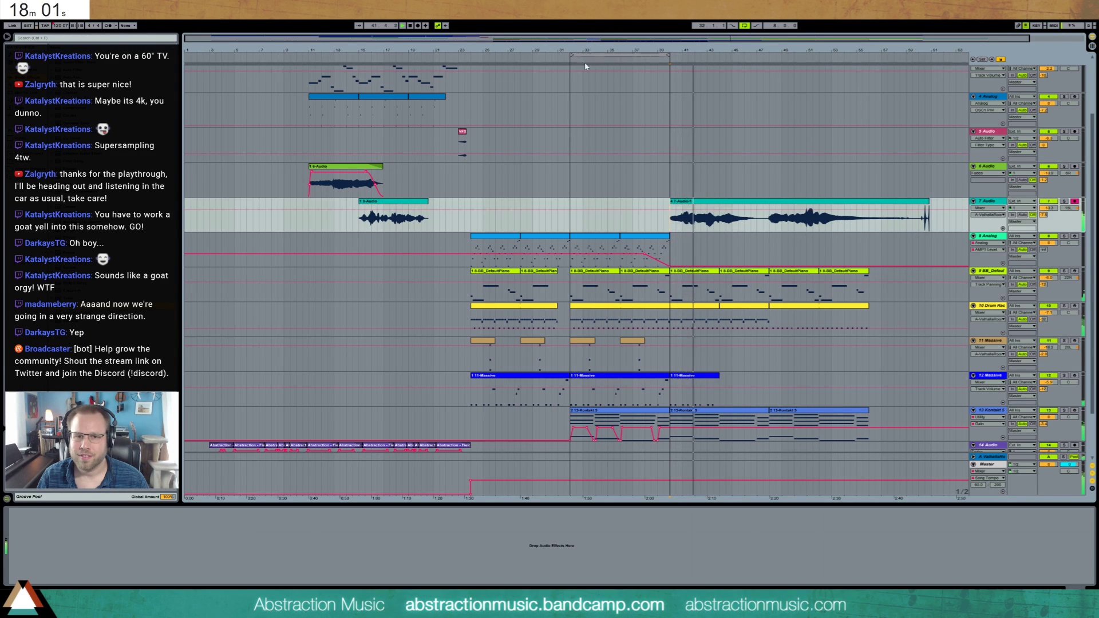
{"action": "key", "text": "plus"}
{"action": "key", "text": "plus"}
{"action": "key", "text": "plus"}
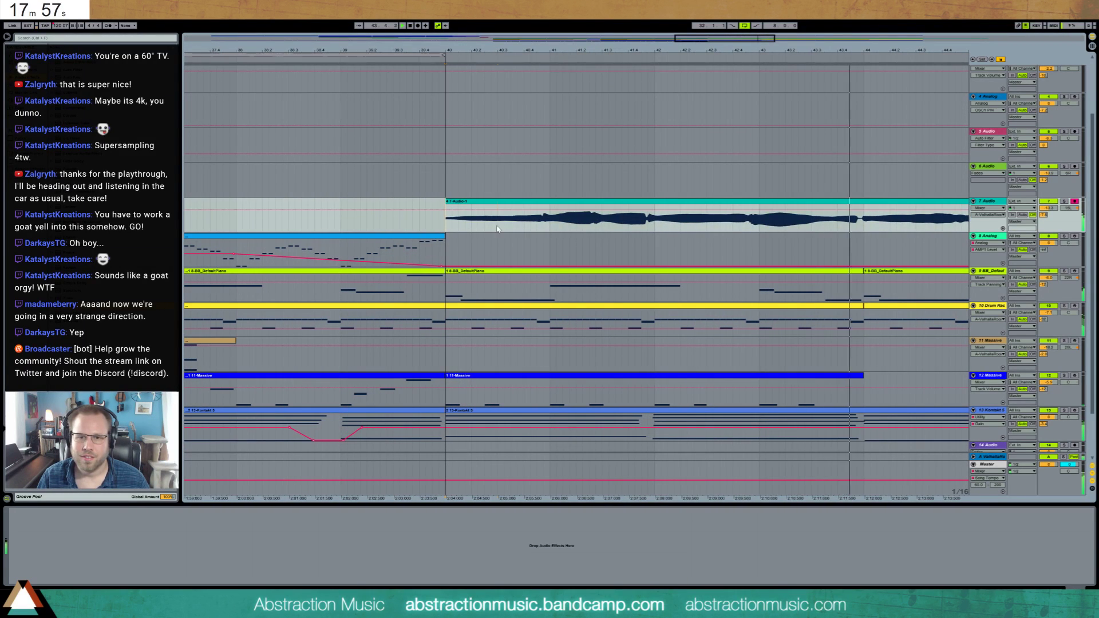
{"action": "left_click", "coordinate": [534, 202]}
{"action": "left_click_drag", "start_coordinate": [535, 202], "coordinate": [536, 202]}
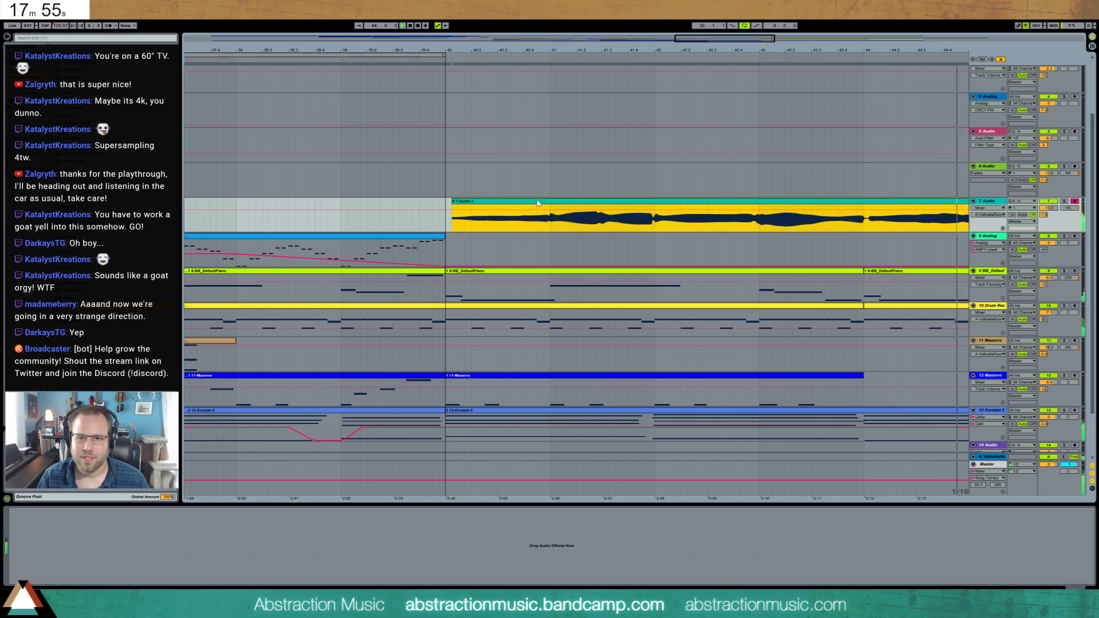
- Add a short fade-in to the recorded clip on track 7 and trim its end to about bar 59
{"action": "left_click_drag", "start_coordinate": [690, 40], "coordinate": [623, 68]}
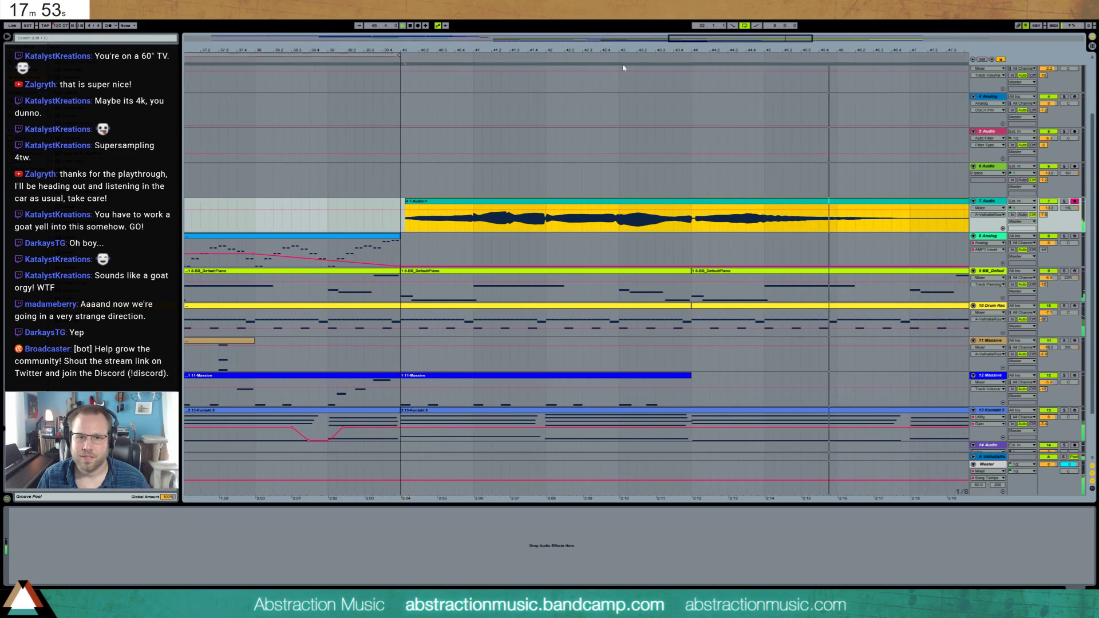
{"action": "left_click", "coordinate": [408, 208]}
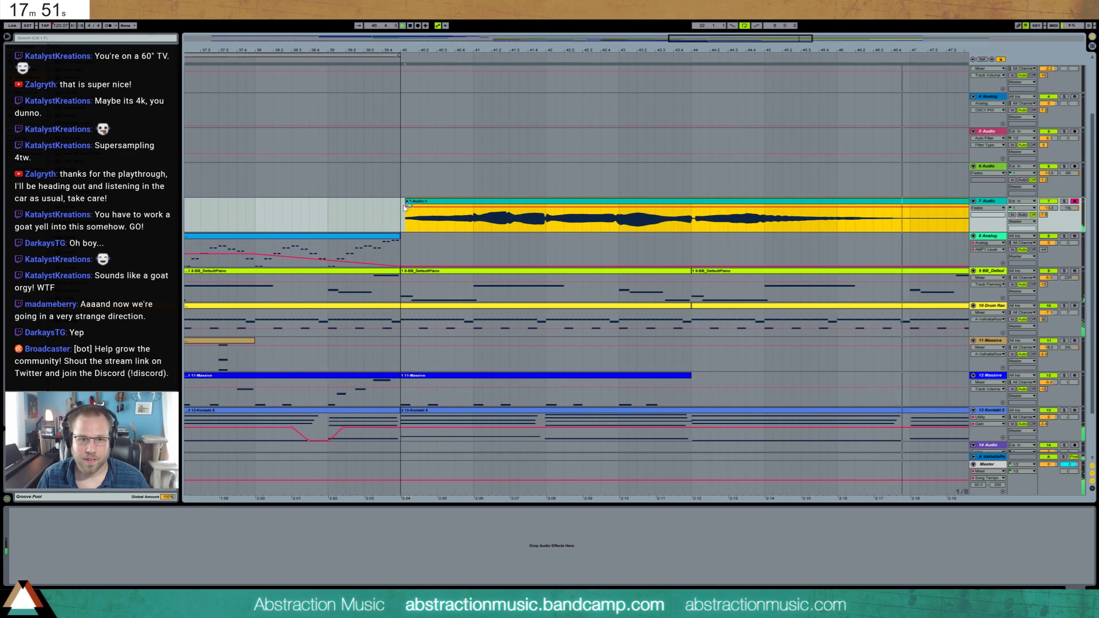
{"action": "left_click_drag", "start_coordinate": [409, 205], "coordinate": [428, 205]}
{"action": "left_click", "coordinate": [427, 183]}
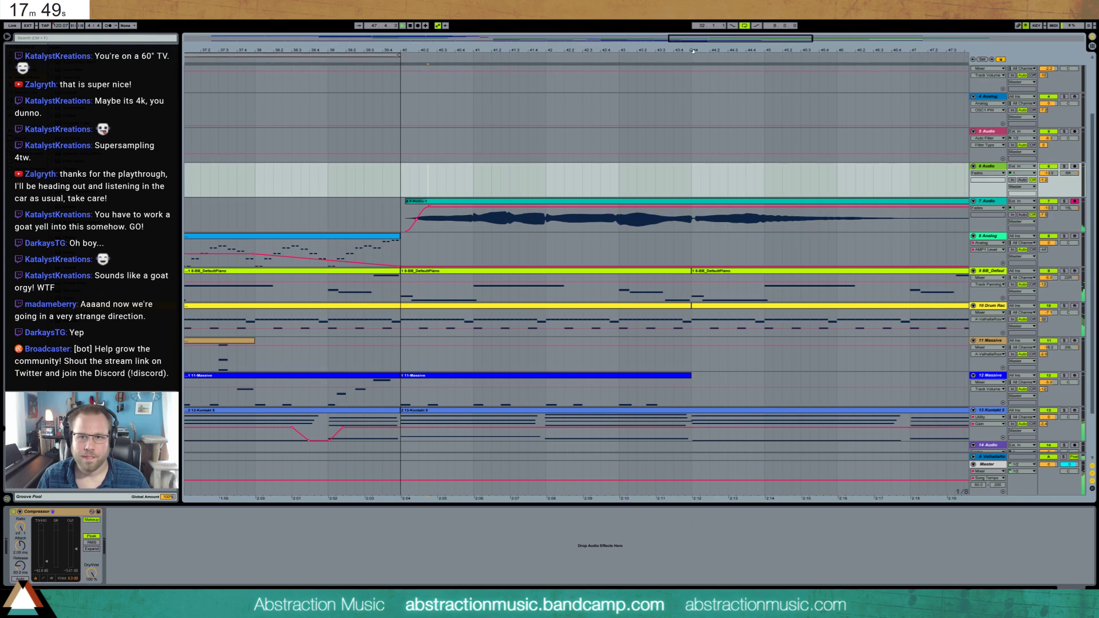
{"action": "left_click_drag", "start_coordinate": [443, 50], "coordinate": [438, 20]}
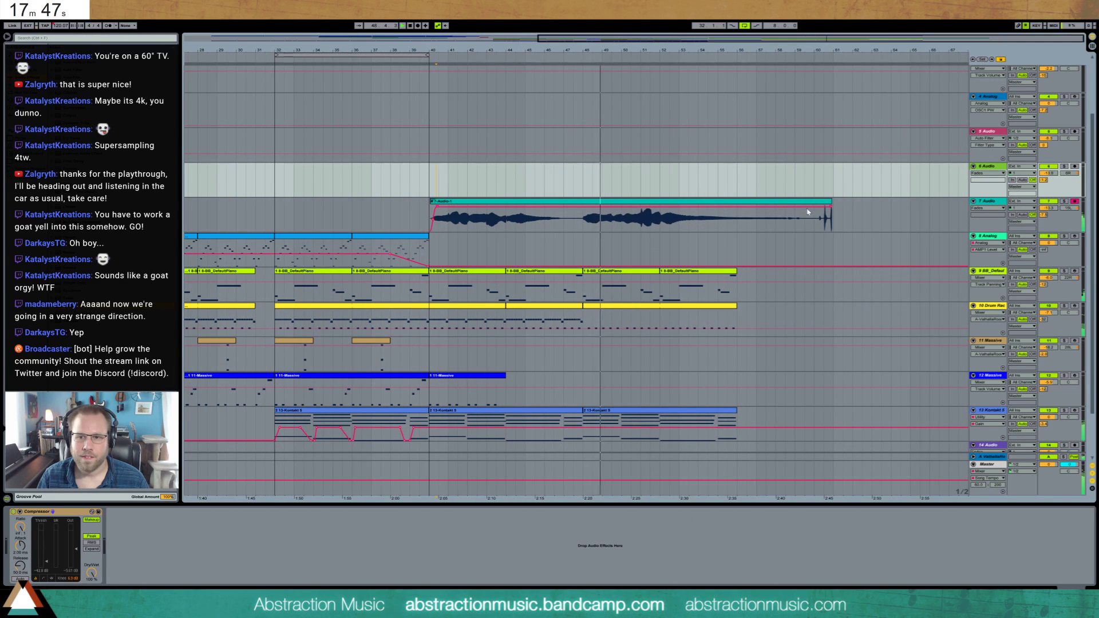
{"action": "left_click_drag", "start_coordinate": [833, 206], "coordinate": [804, 206]}
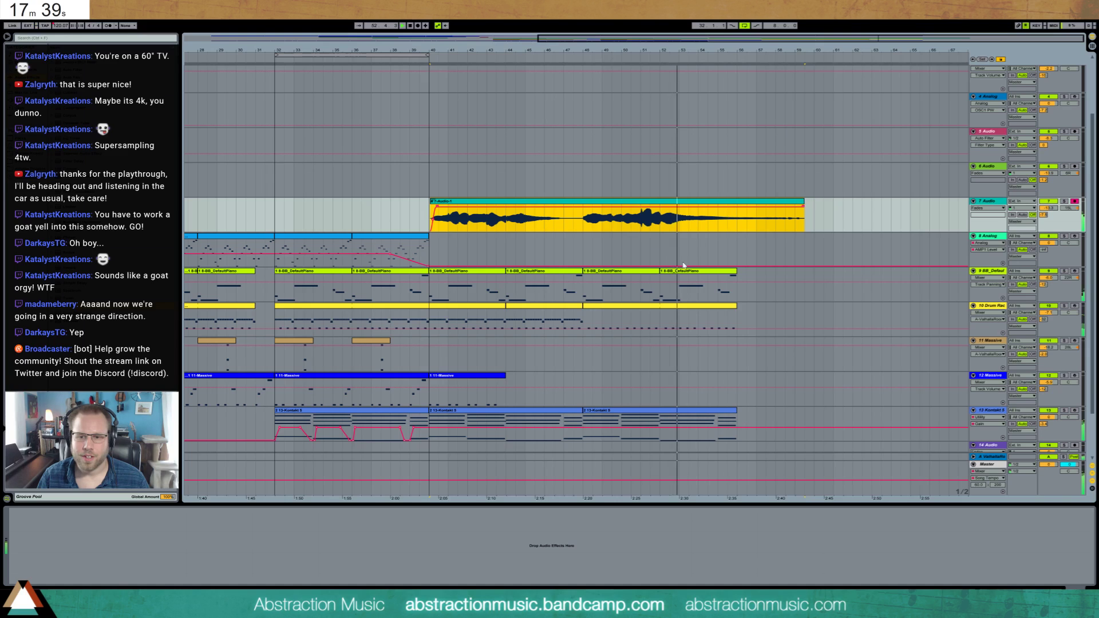
- Shorten the last Kontakt clip on track 13 to bar 55 and lower the final BB_DefaultPiano clip's last note by one octave
{"action": "left_click_drag", "start_coordinate": [583, 426], "coordinate": [718, 427]}
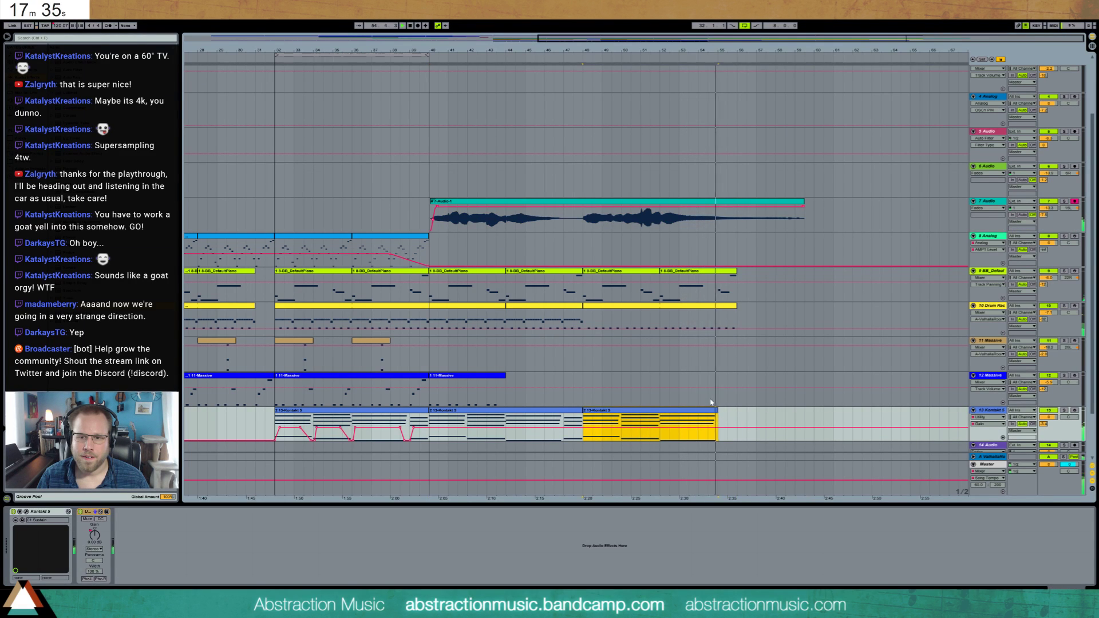
{"action": "double_click", "coordinate": [731, 276]}
{"action": "left_click", "coordinate": [1010, 421]}
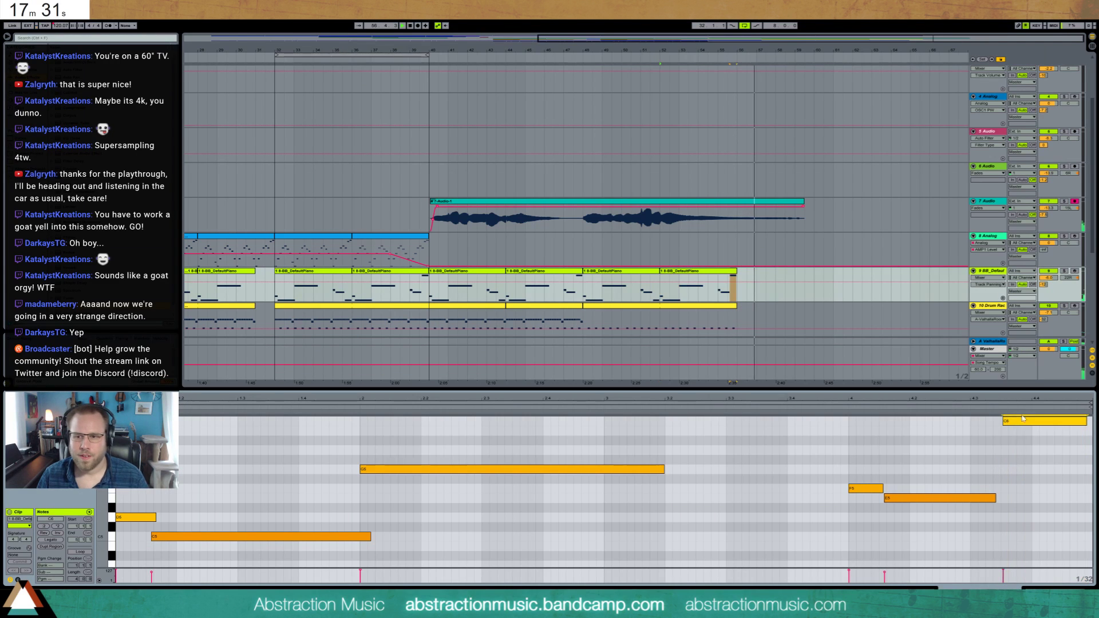
{"action": "key", "text": "shift+Down"}
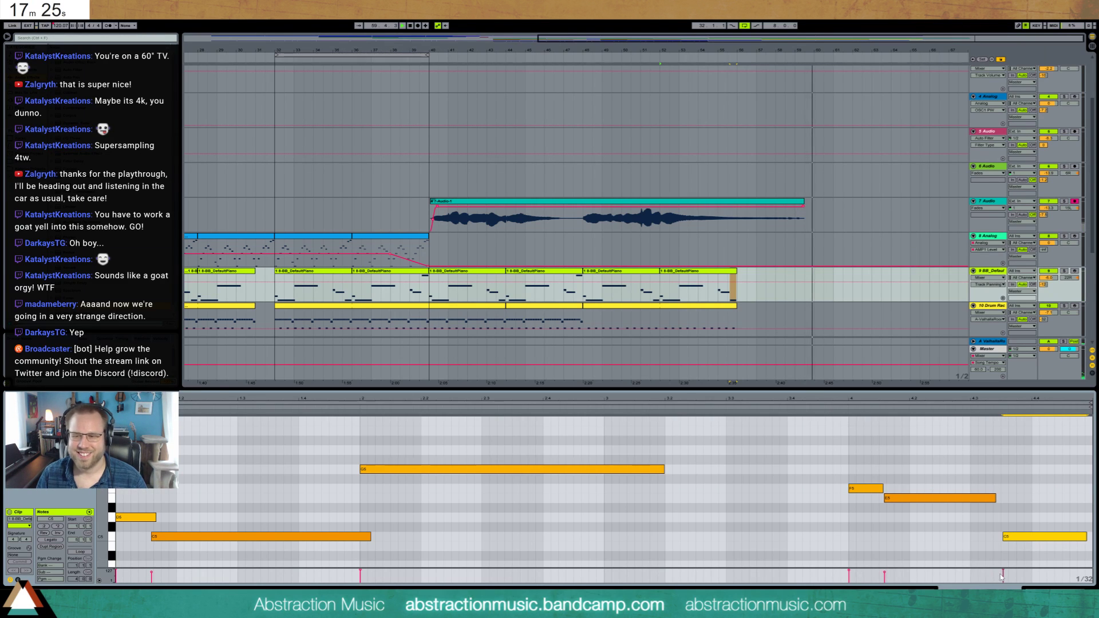
{"action": "left_click", "coordinate": [1042, 588]}
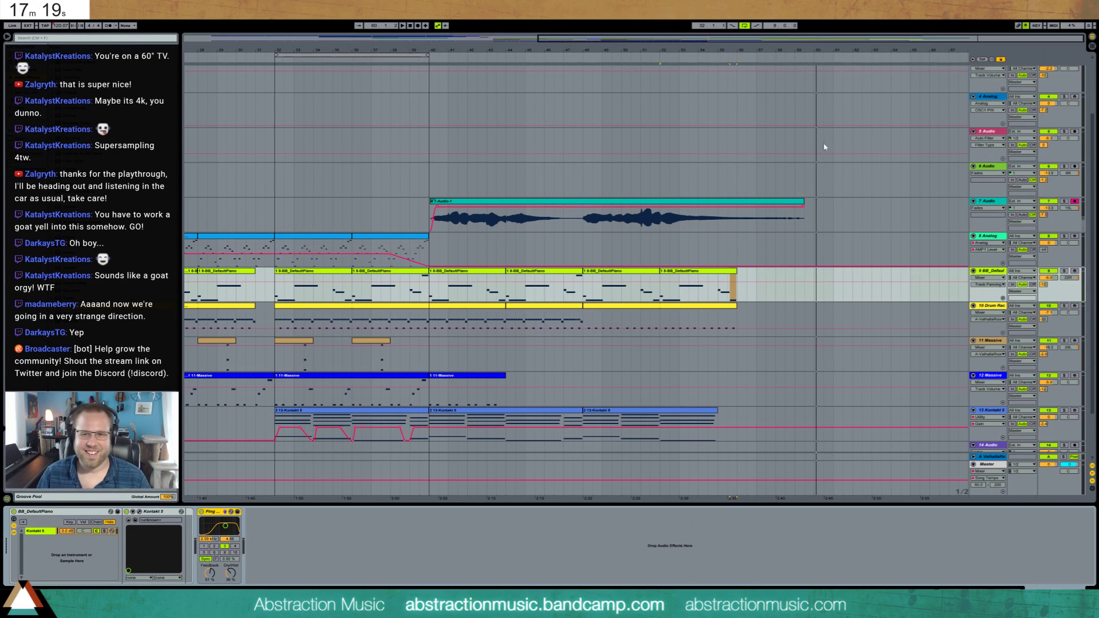
- Unlock the automation envelopes and move track 8's last Analog clip with its fade-out to bar 44, filling bars 36 to 44 with copied clips
{"action": "left_click_drag", "start_coordinate": [626, 38], "coordinate": [635, 86]}
{"action": "scroll", "coordinate": [667, 331], "scroll_direction": "up", "scroll_amount": 3}
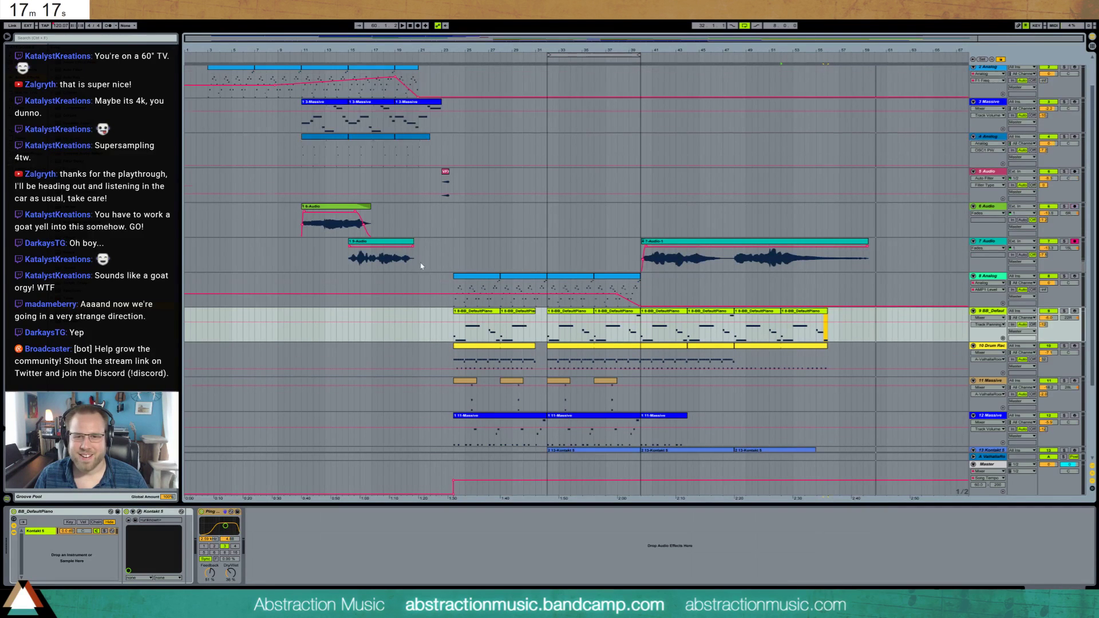
{"action": "left_click_drag", "start_coordinate": [620, 311], "coordinate": [712, 313]}
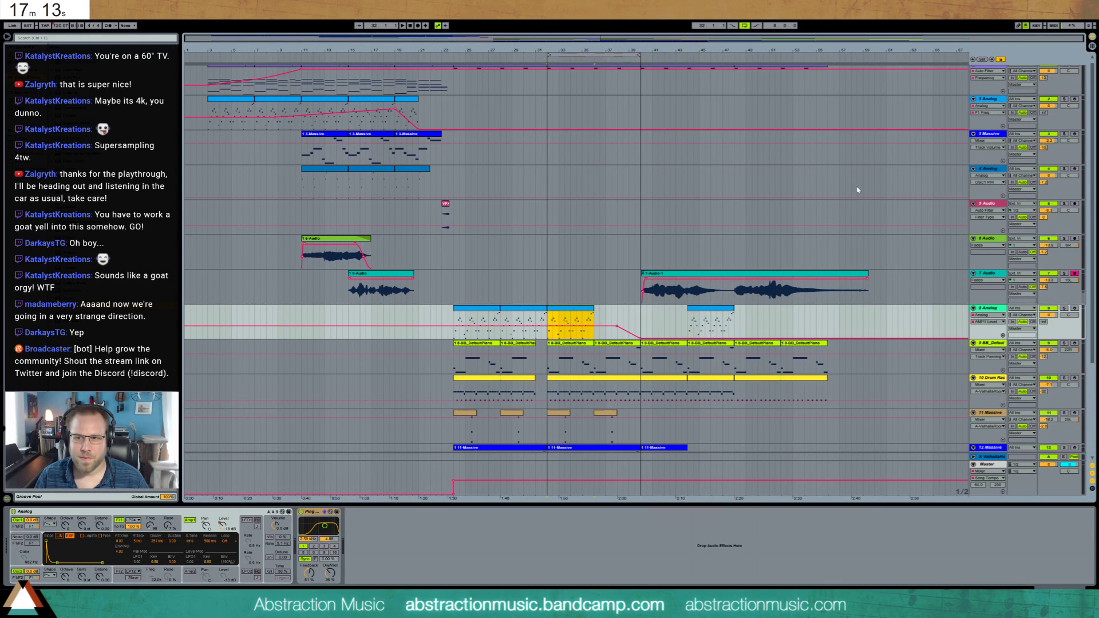
{"action": "left_click", "coordinate": [1000, 59]}
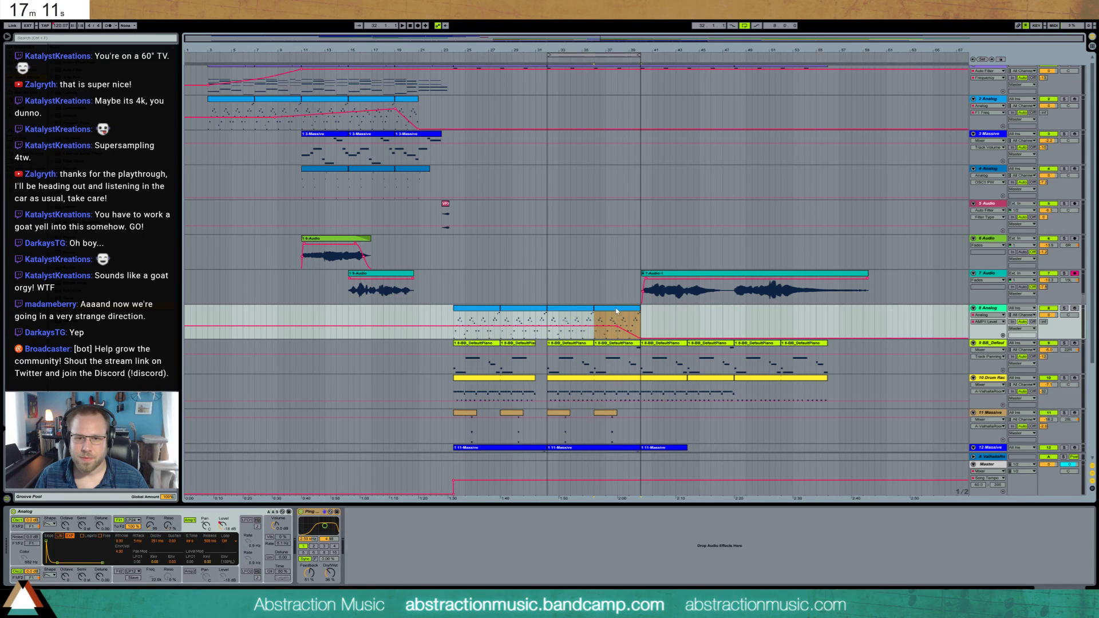
{"action": "mouse_move", "coordinate": [616, 310]}
{"action": "left_mouse_down"}
{"action": "mouse_move", "coordinate": [708, 312]}
{"action": "mouse_move", "coordinate": [720, 327]}
{"action": "left_mouse_up"}
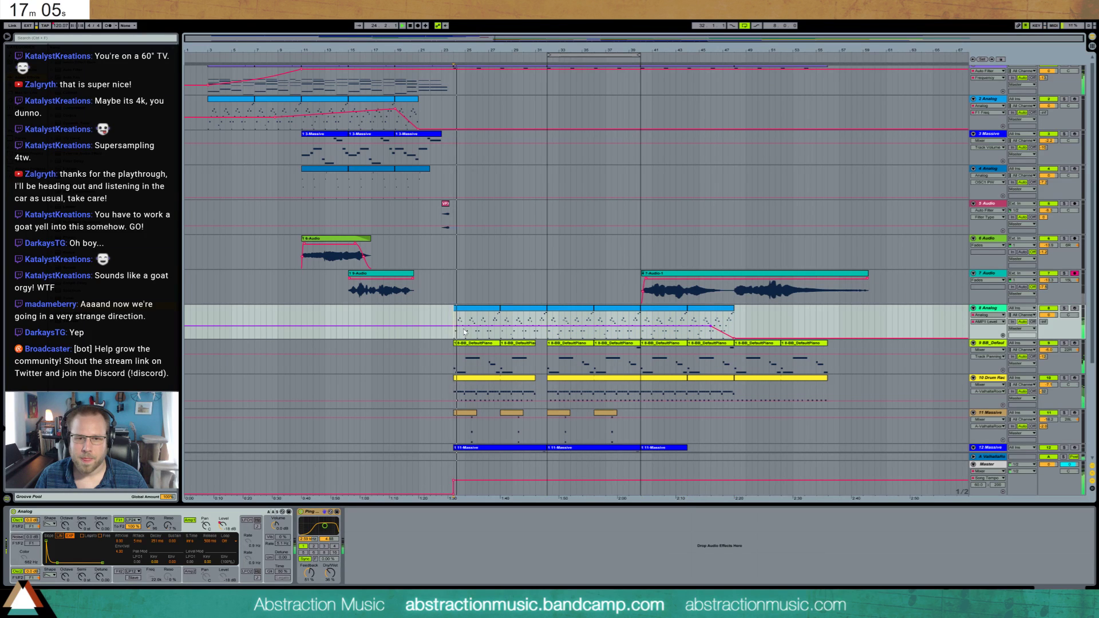
- Duplicate the last seven bars of audio clips on track 15 so they continue from bar 40 to bar 47
{"action": "scroll", "coordinate": [572, 258], "scroll_direction": "up", "scroll_amount": 1}
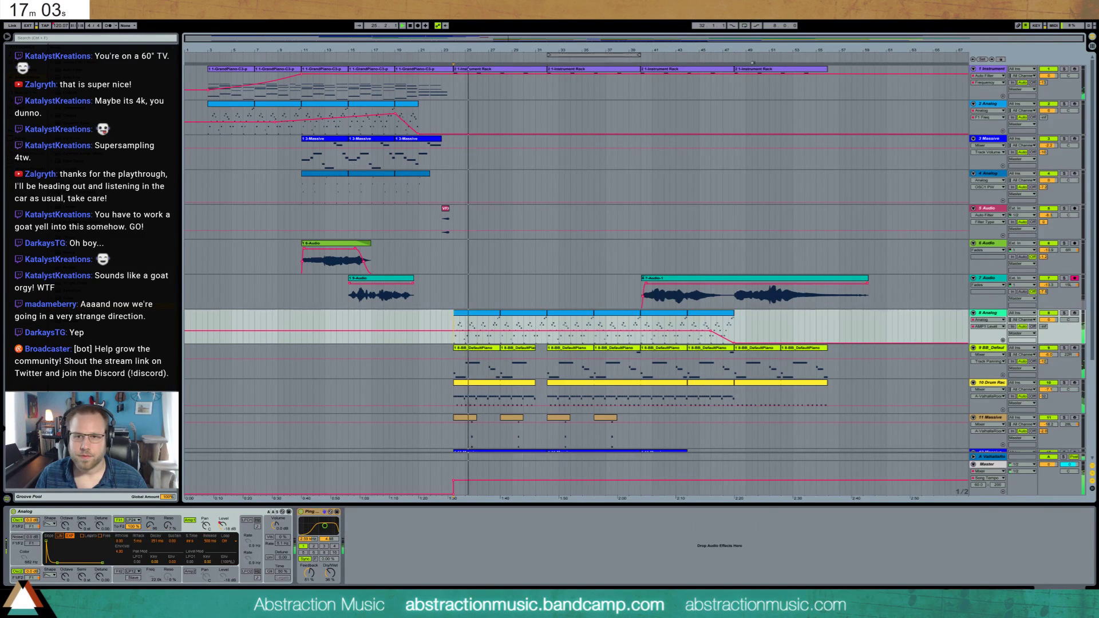
{"action": "scroll", "coordinate": [754, 332], "scroll_direction": "down", "scroll_amount": 2}
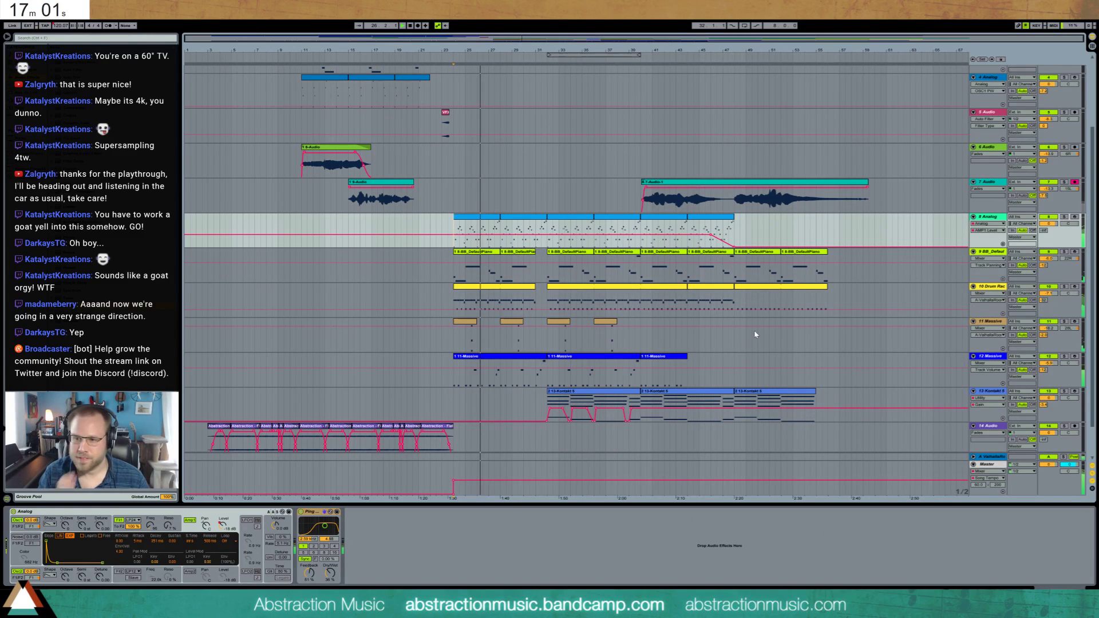
{"action": "scroll", "coordinate": [754, 332], "scroll_direction": "down", "scroll_amount": 1}
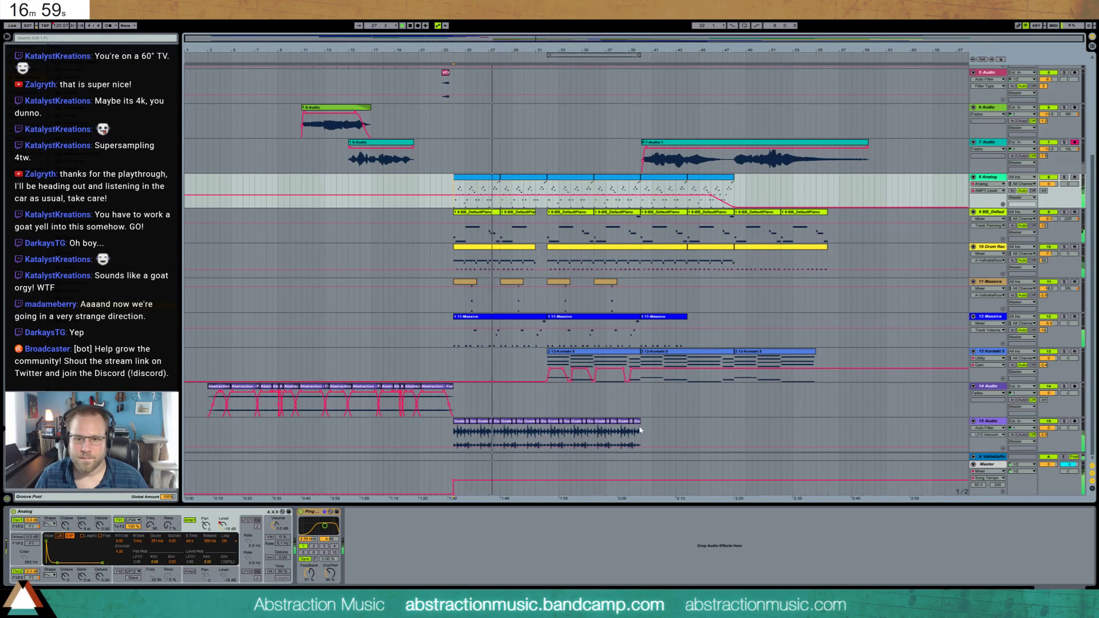
{"action": "left_click_drag", "start_coordinate": [638, 434], "coordinate": [561, 433]}
{"action": "key", "text": "ctrl+d"}
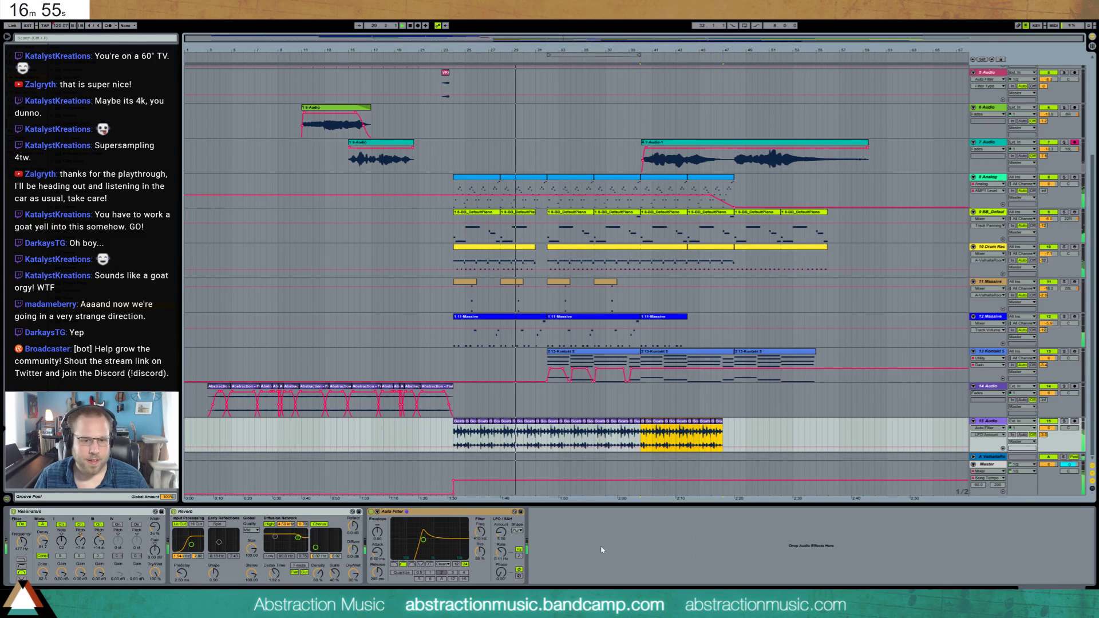
- Draw a rising Auto Filter frequency automation ramp over the duplicated clips on track 15, from bar 40 to bar 47
{"action": "left_click", "coordinate": [423, 539]}
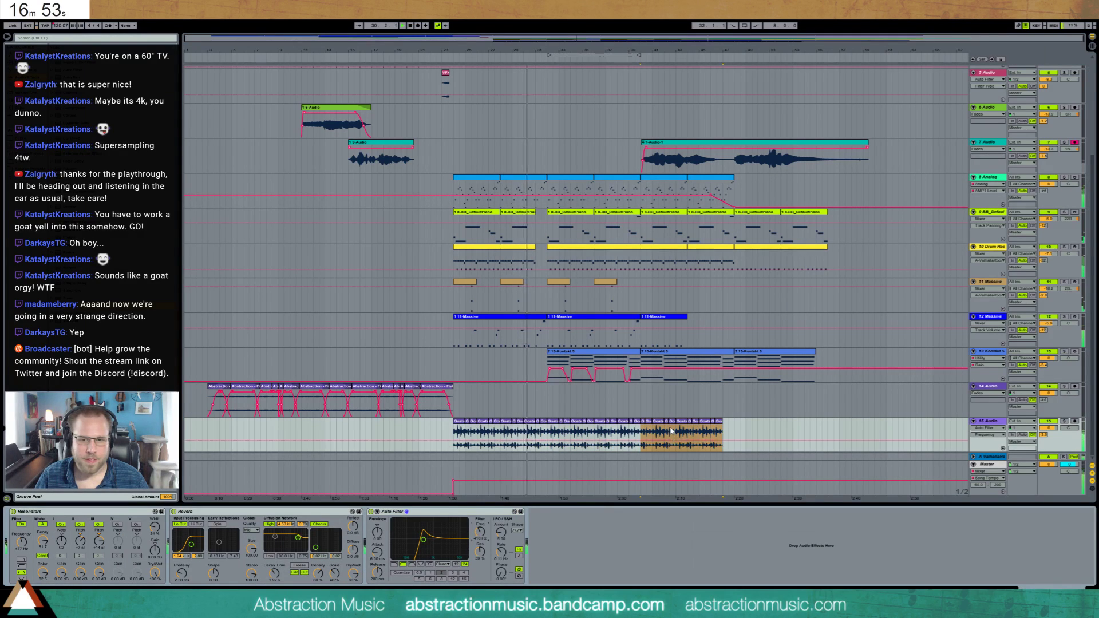
{"action": "left_click", "coordinate": [657, 442]}
{"action": "left_click_drag", "start_coordinate": [657, 441], "coordinate": [691, 439]}
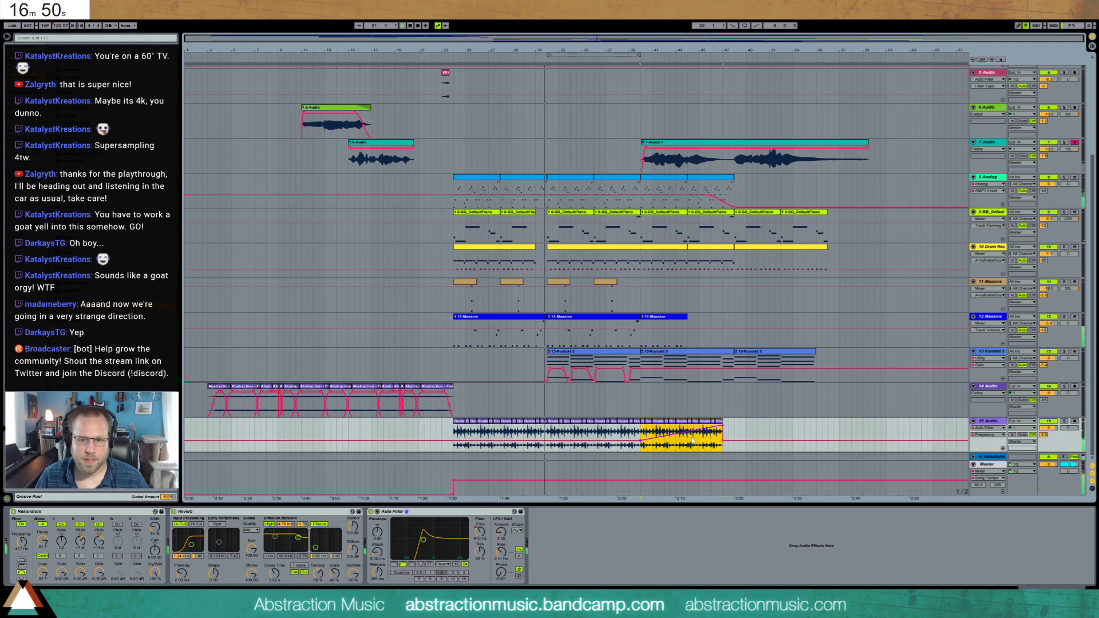
{"action": "left_click", "coordinate": [738, 446]}
{"action": "scroll", "coordinate": [723, 444], "scroll_direction": "up", "scroll_amount": 5}
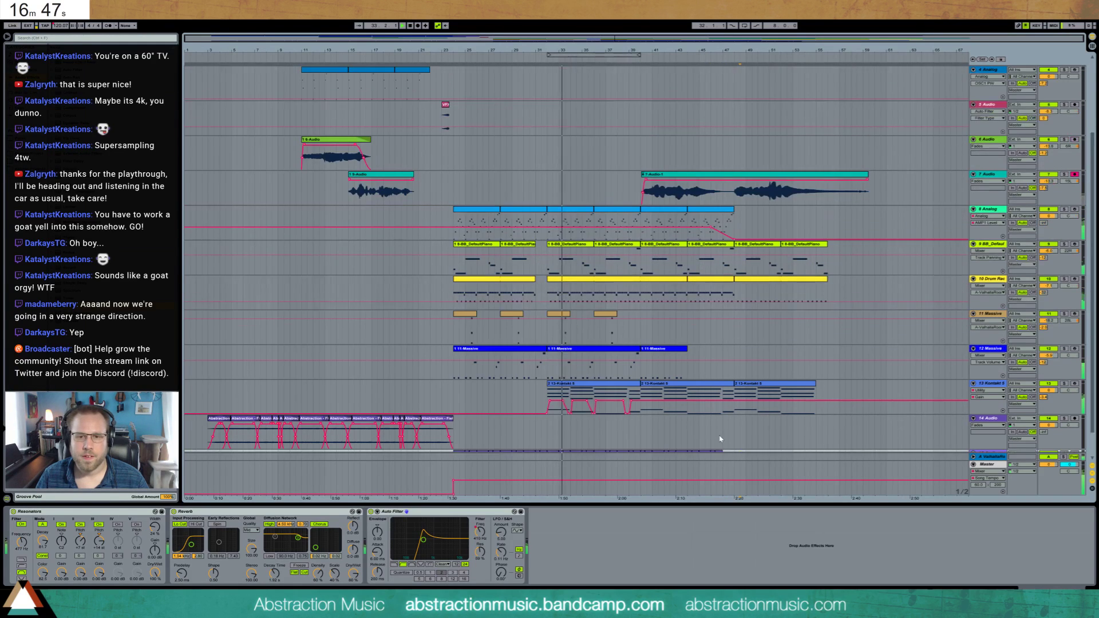
- Copy track 4's first Analog clip to bar 40, repeat it back to back five times, and shorten the last copy to bar 57
{"action": "scroll", "coordinate": [719, 439], "scroll_direction": "up", "scroll_amount": 4}
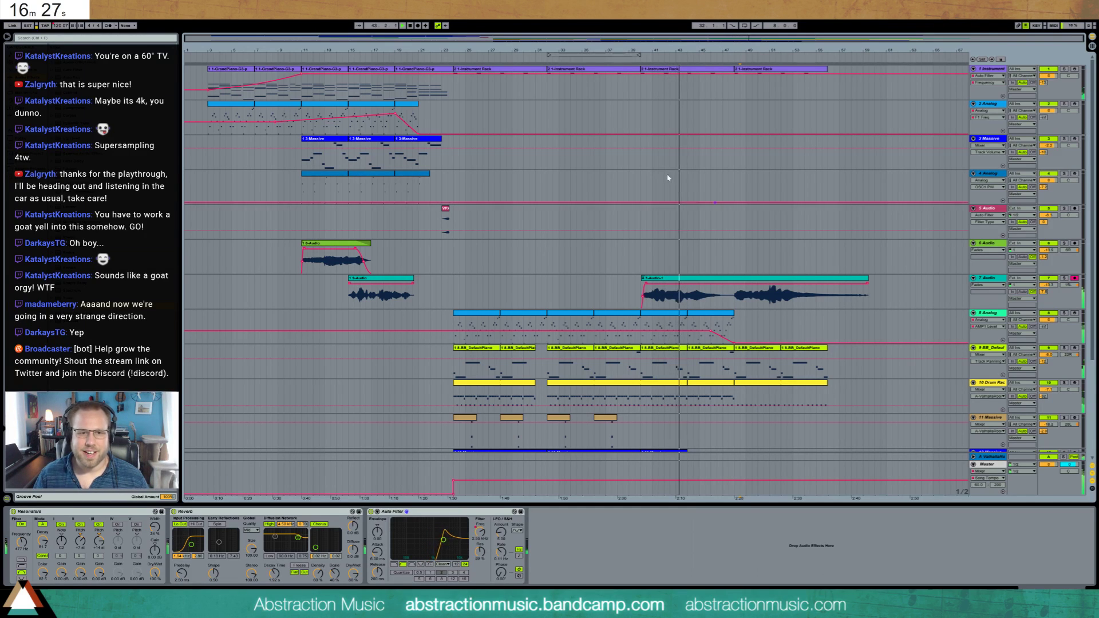
{"action": "left_click", "coordinate": [339, 180]}
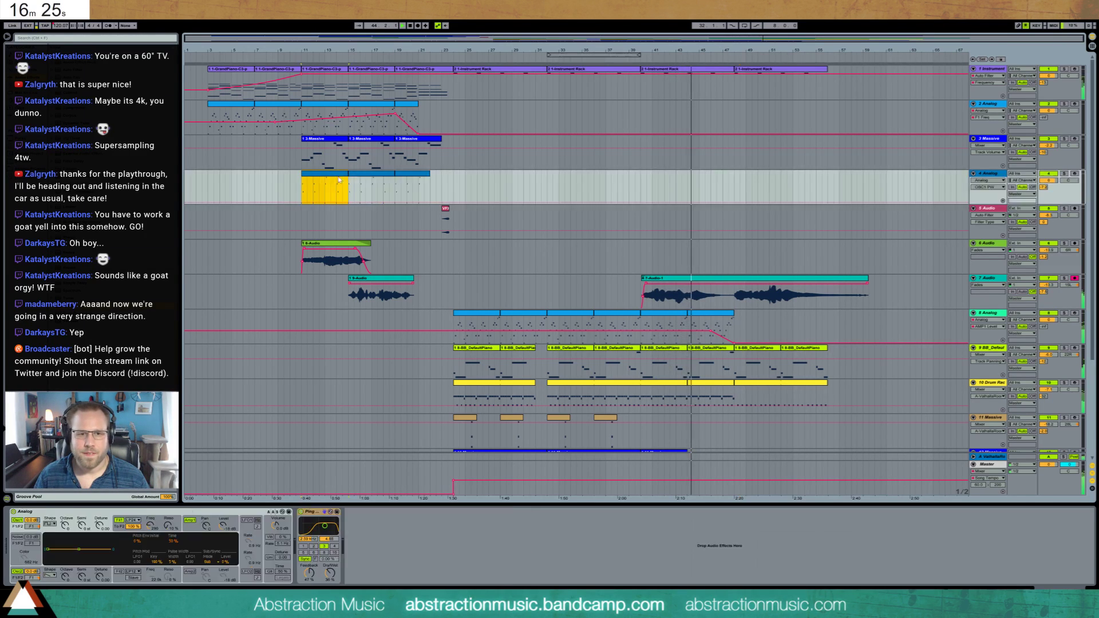
{"action": "left_click", "coordinate": [643, 185]}
{"action": "key", "text": "ctrl+v"}
{"action": "key", "text": "ctrl+v"}
{"action": "key", "text": "ctrl+v"}
{"action": "key", "text": "ctrl+v"}
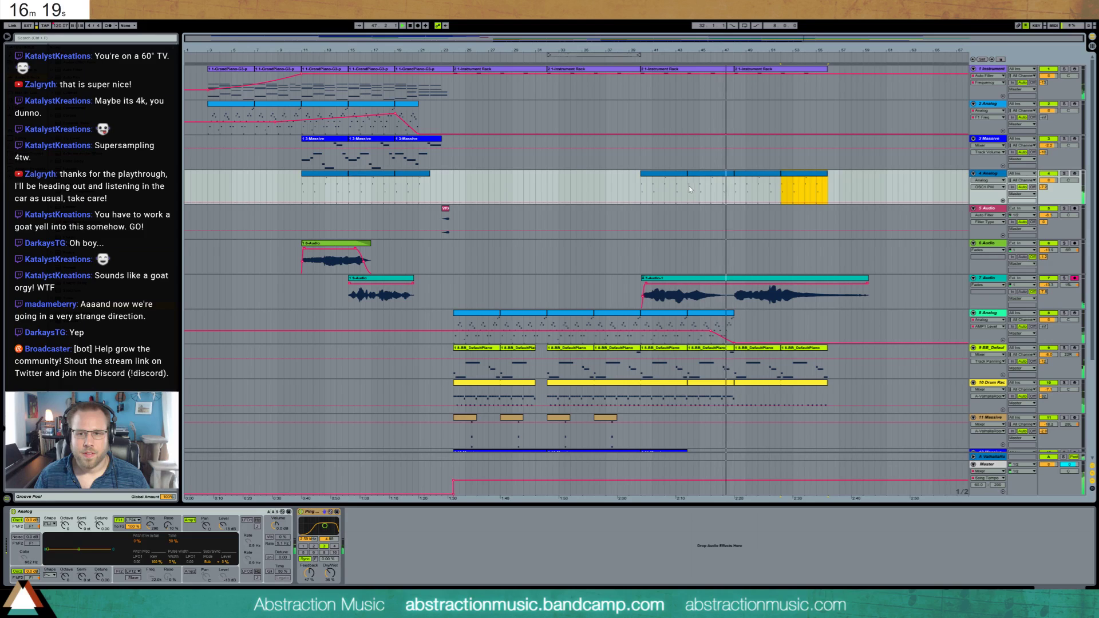
{"action": "key", "text": "ctrl+v"}
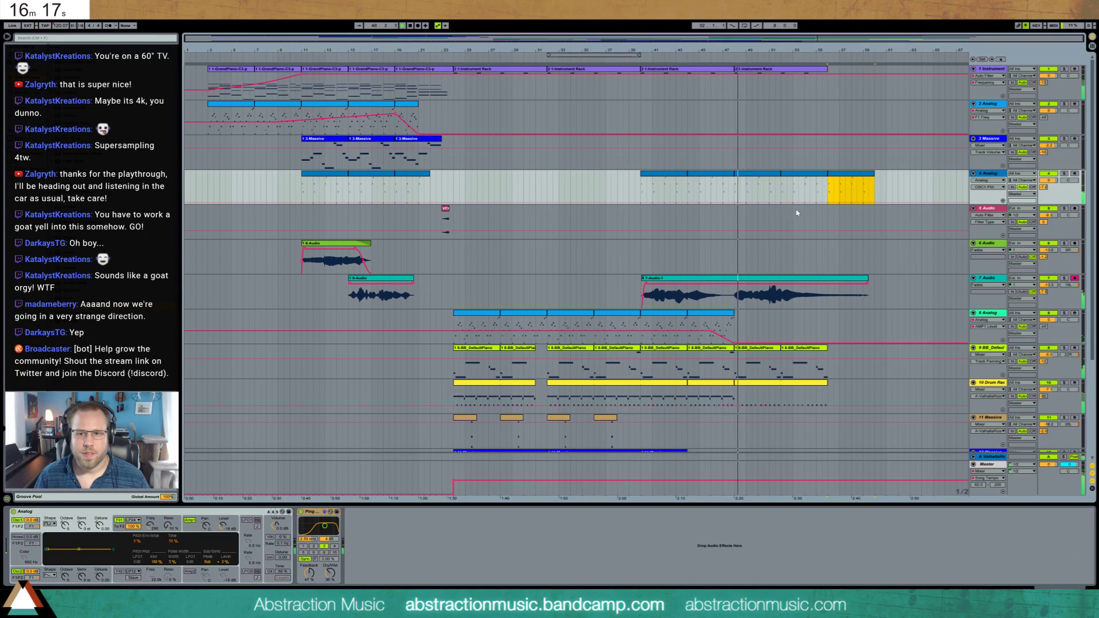
{"action": "left_click_drag", "start_coordinate": [874, 183], "coordinate": [839, 183]}
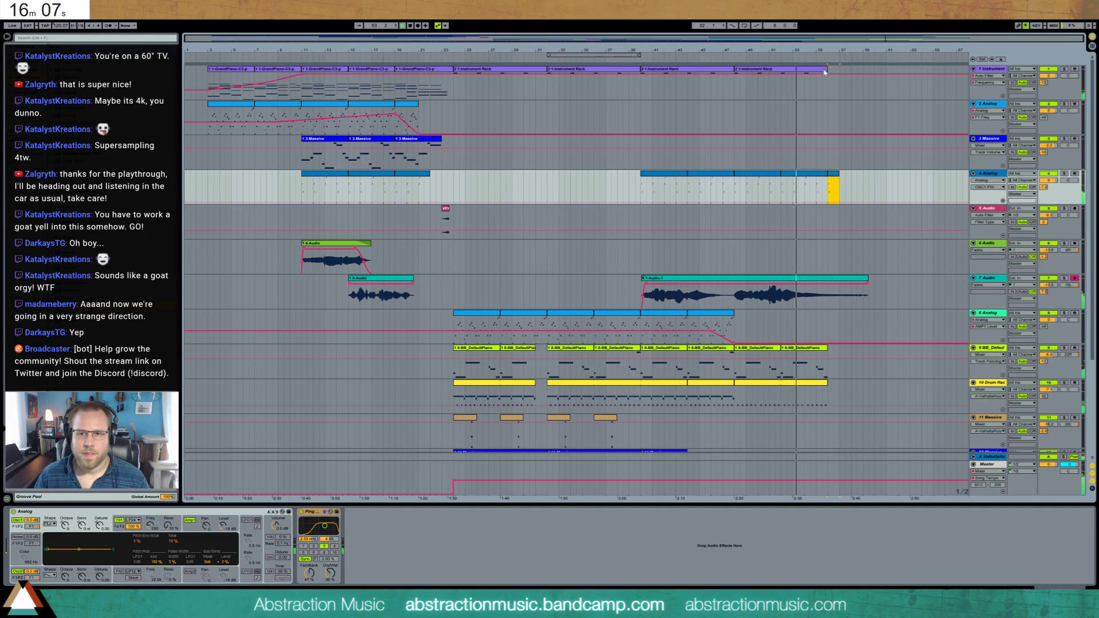
- Duplicate the last two bars of the final Instrument Rack clip on track 1 to extend it to bar 58
{"action": "left_click_drag", "start_coordinate": [804, 85], "coordinate": [827, 95]}
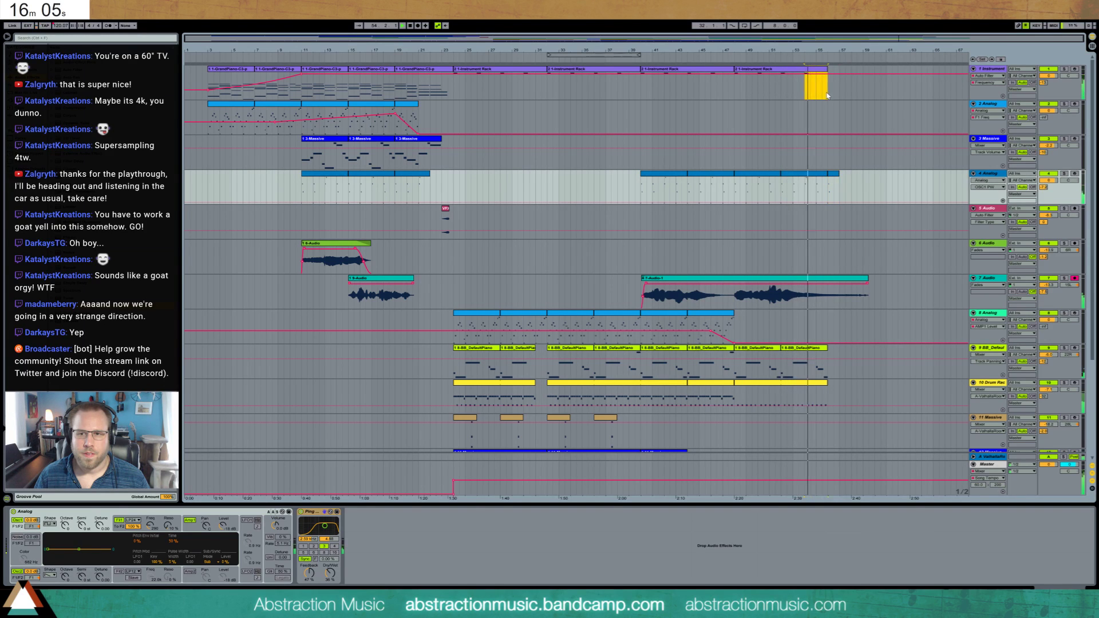
{"action": "key", "text": "ctrl+d"}
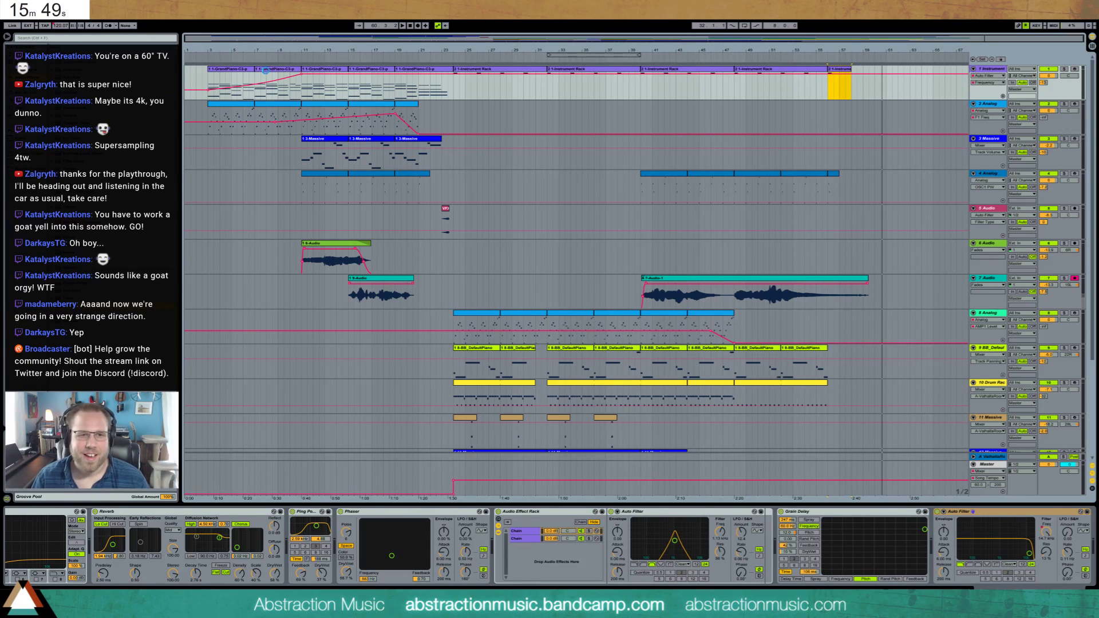
- Play back the song from the first GrandPiano clip on track 1 and check the opening clips on tracks 1 and 2
{"action": "left_click", "coordinate": [209, 79]}
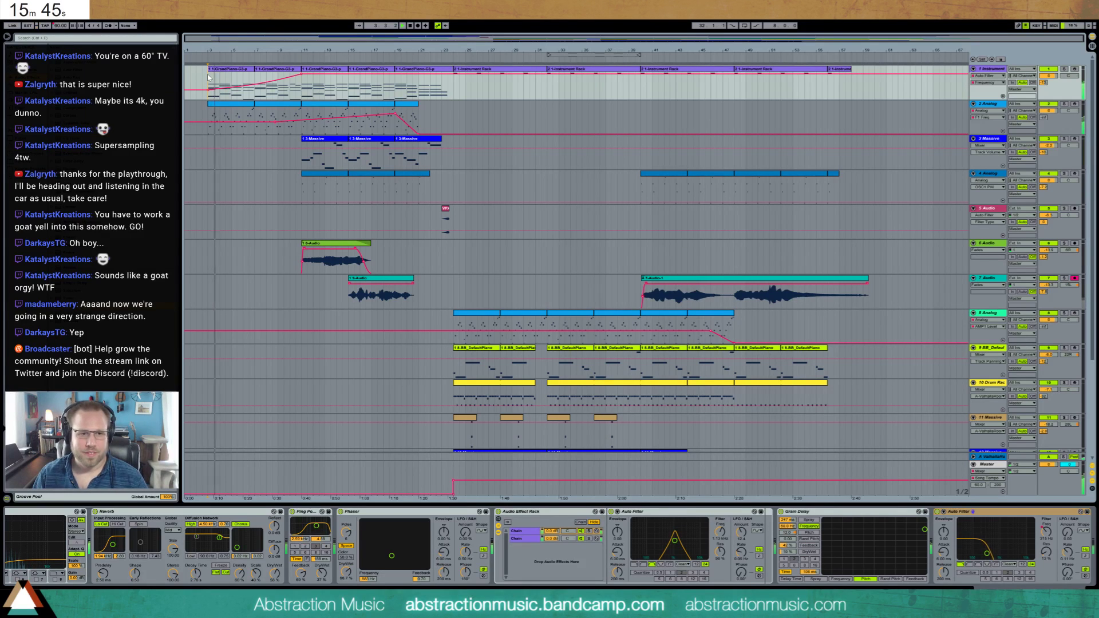
{"action": "left_click", "coordinate": [227, 132]}
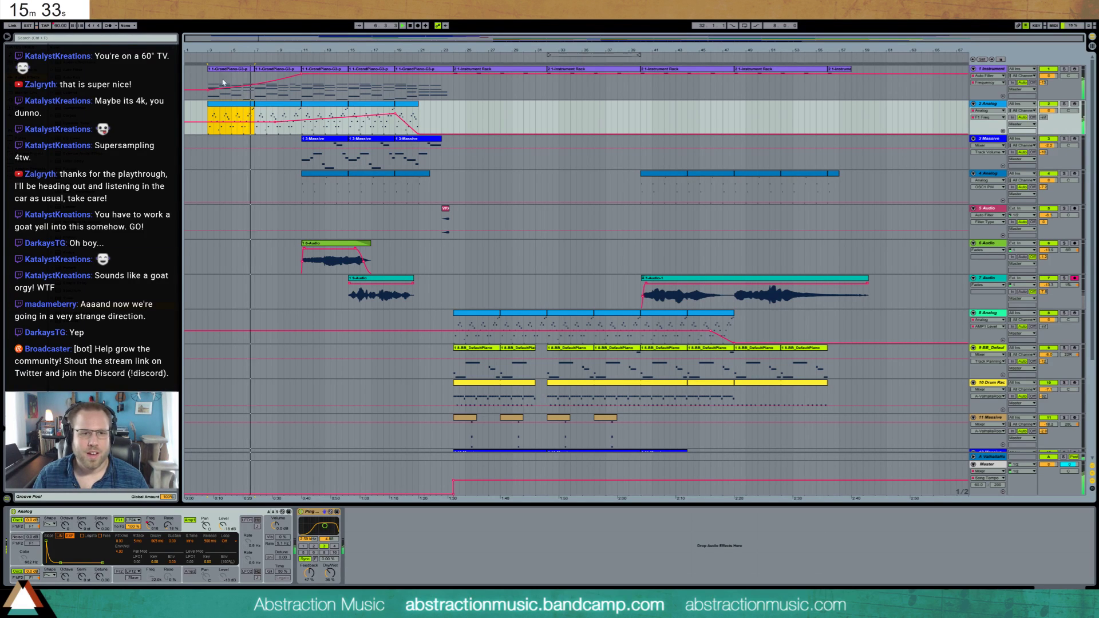
{"action": "mouse_move", "coordinate": [209, 81]}
{"action": "left_mouse_down"}
{"action": "mouse_move", "coordinate": [336, 343]}
{"action": "mouse_move", "coordinate": [861, 401]}
{"action": "mouse_move", "coordinate": [326, 309]}
{"action": "mouse_move", "coordinate": [302, 119]}
{"action": "left_mouse_up"}
{"action": "left_click", "coordinate": [289, 114]}
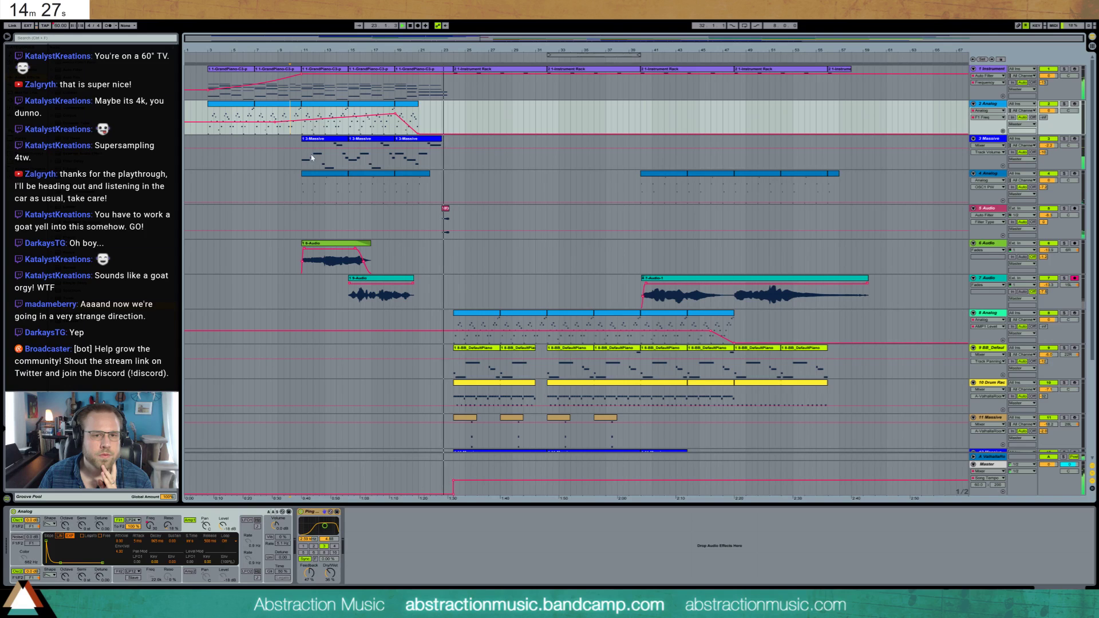
- Add a Utility device to track 3 and automate its gain to fade out at the end of the last Massive clip
{"action": "left_click", "coordinate": [434, 149]}
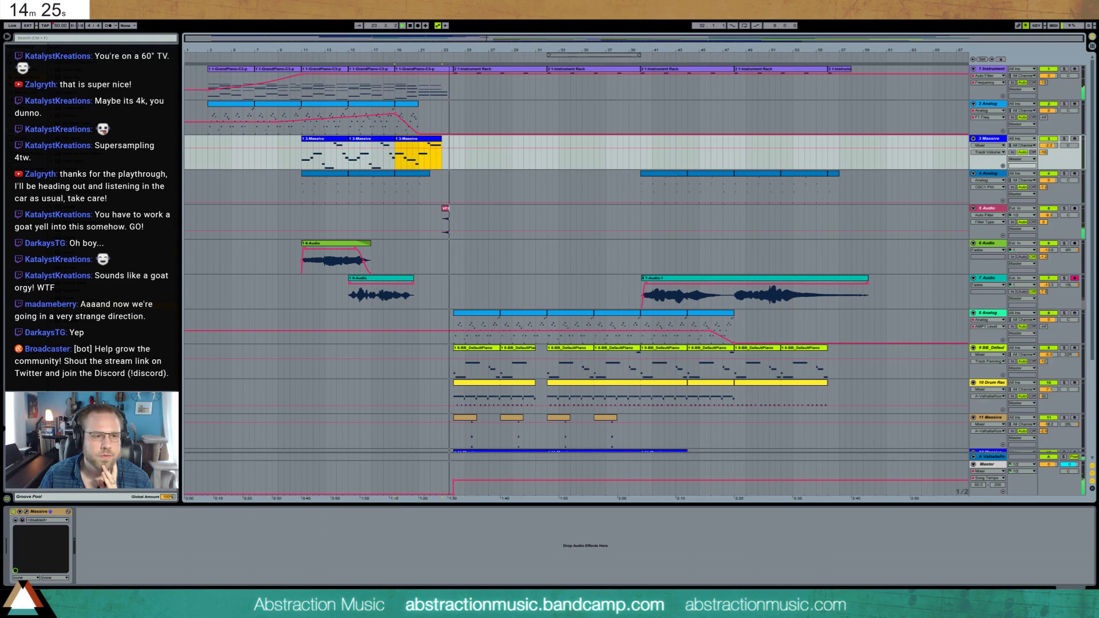
{"action": "left_click_drag", "start_coordinate": [92, 229], "coordinate": [108, 543]}
{"action": "left_click", "coordinate": [106, 537]}
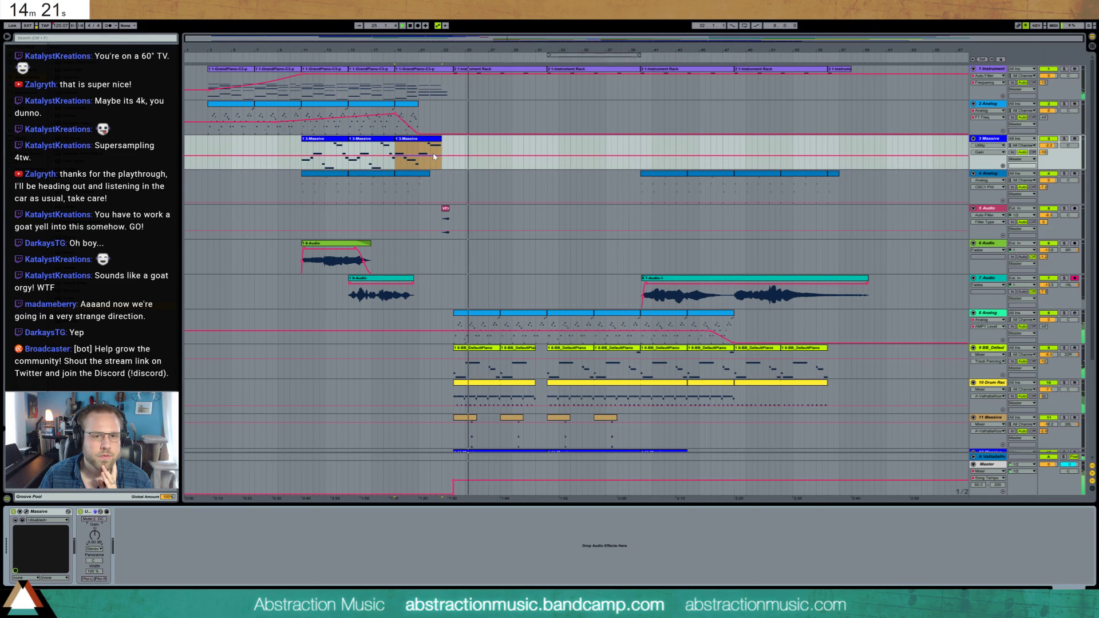
{"action": "left_click_drag", "start_coordinate": [441, 155], "coordinate": [442, 171]}
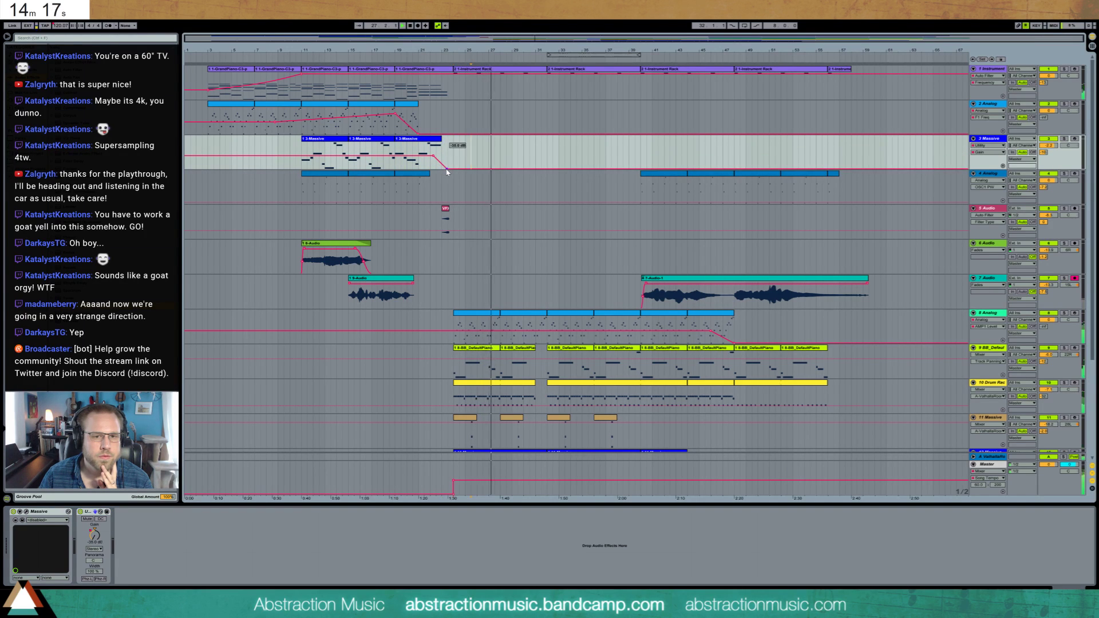
- Draw a rising Filter 1 cutoff automation ramp for Massive on track 12 over about bars 24 to 26, and close the plug-in window
{"action": "scroll", "coordinate": [495, 234], "scroll_direction": "down", "scroll_amount": 3}
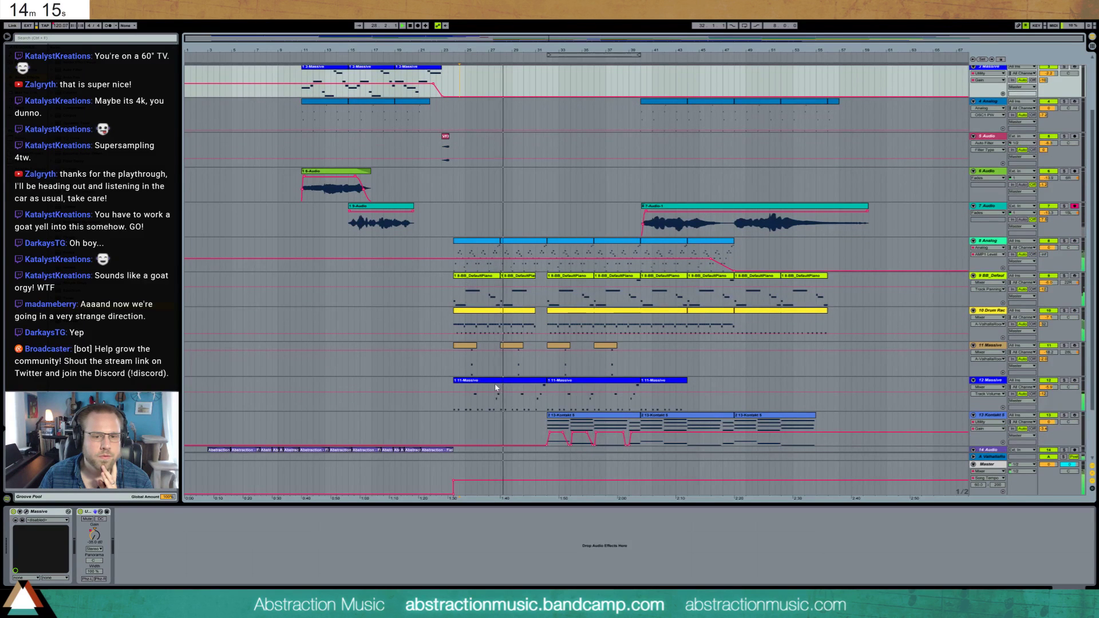
{"action": "left_click_drag", "start_coordinate": [546, 398], "coordinate": [453, 397]}
{"action": "double_click", "coordinate": [36, 530]}
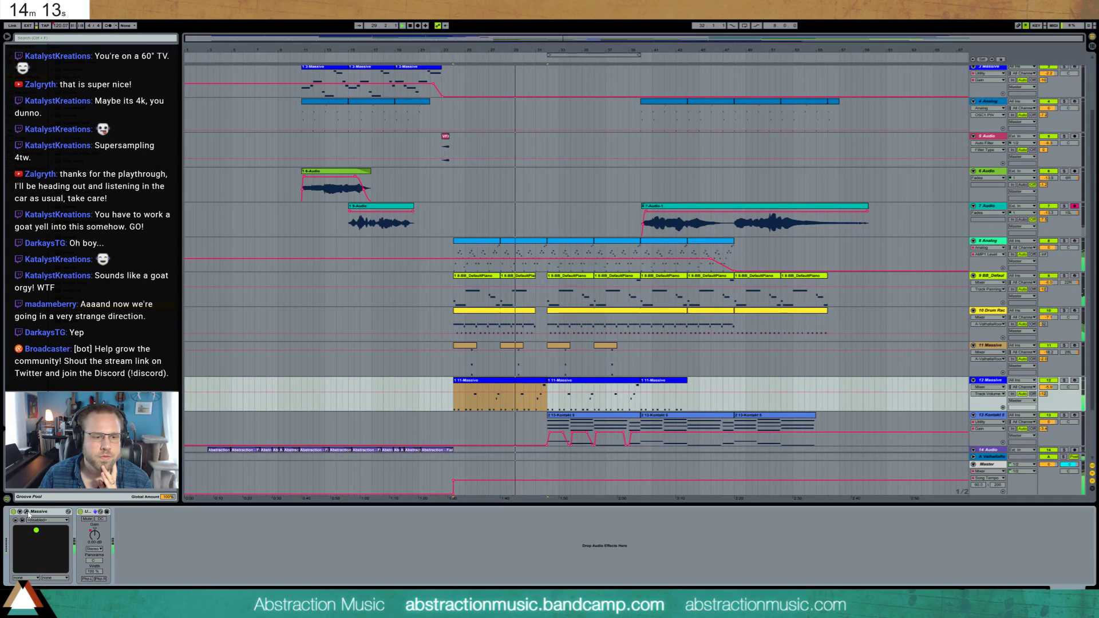
{"action": "left_click", "coordinate": [755, 218]}
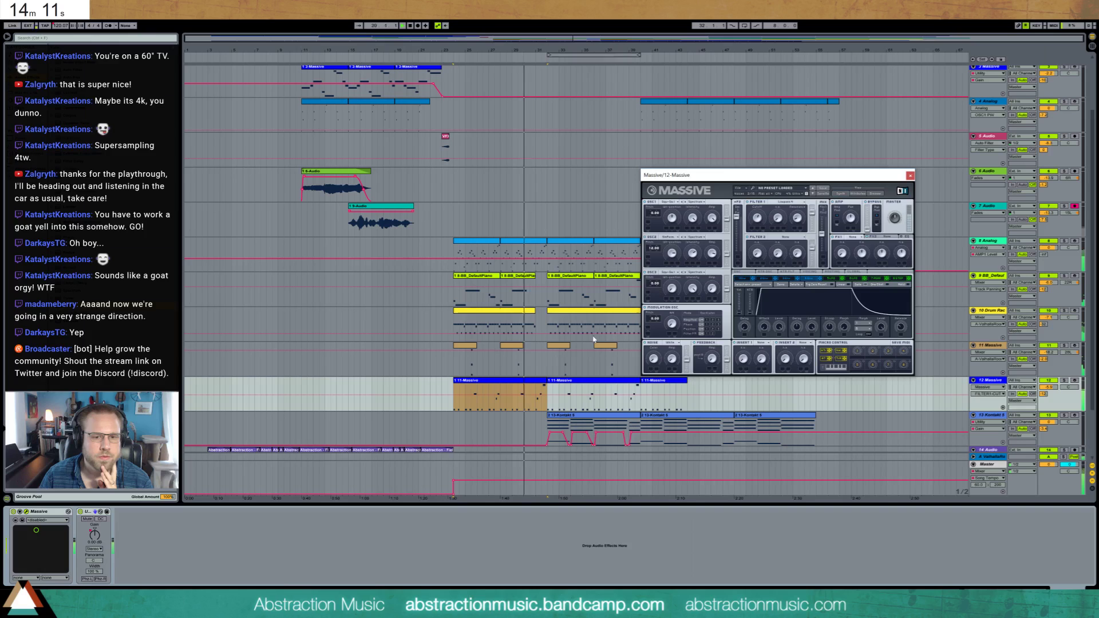
{"action": "left_click", "coordinate": [477, 397]}
{"action": "left_click", "coordinate": [426, 395]}
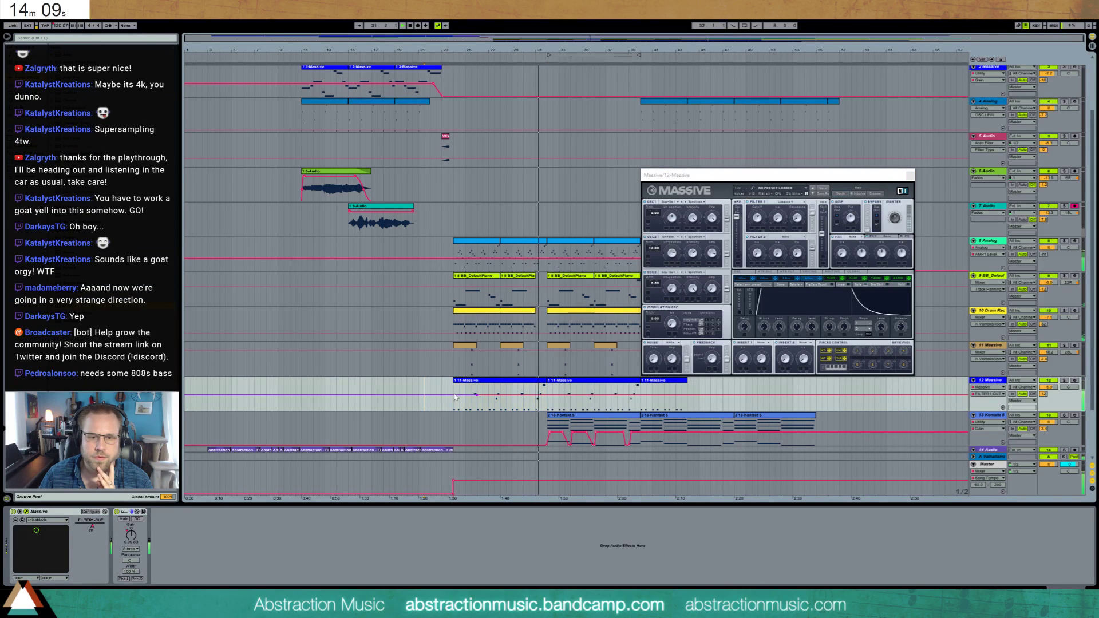
{"action": "left_click_drag", "start_coordinate": [454, 398], "coordinate": [453, 394]}
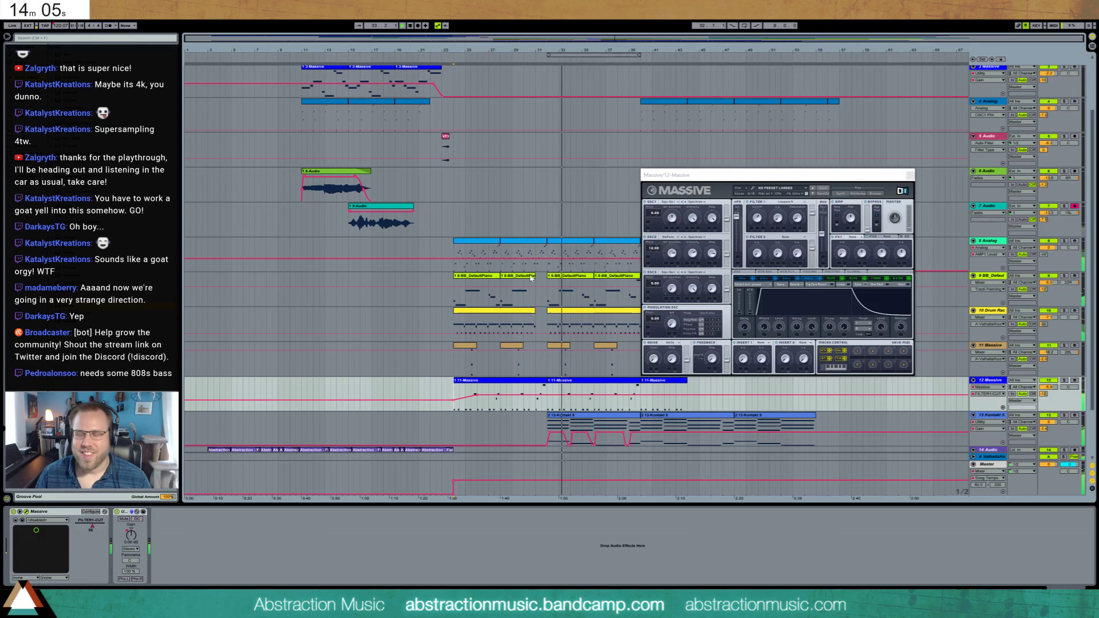
{"action": "left_click_drag", "start_coordinate": [777, 175], "coordinate": [315, 91]}
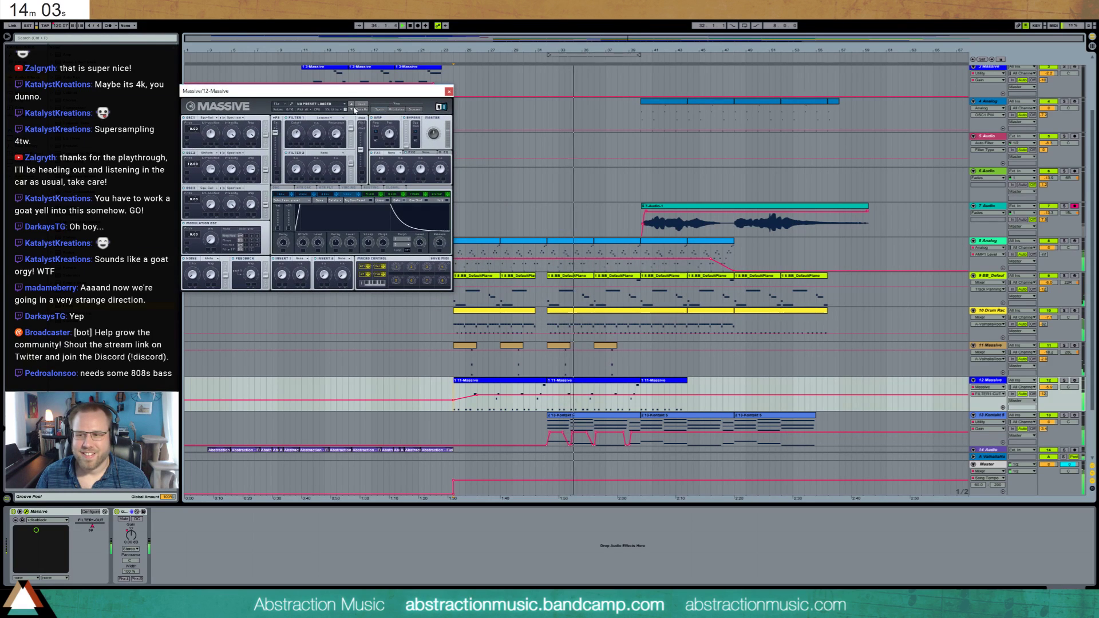
{"action": "left_click", "coordinate": [448, 92]}
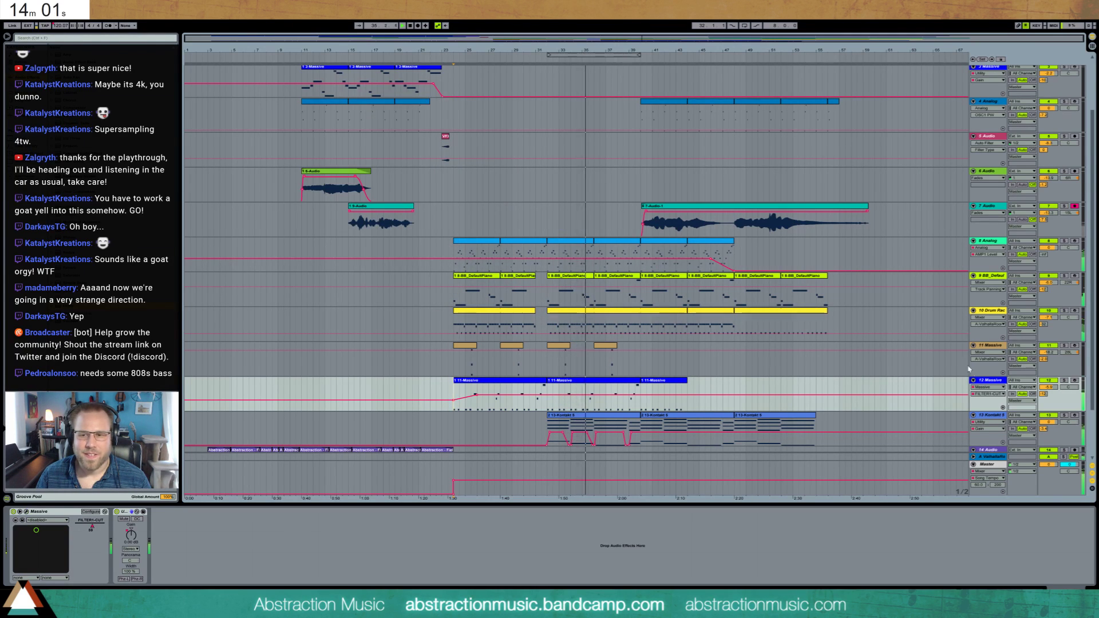
- Insert a new MIDI track below track 12 and search the browser for 808
{"action": "left_click", "coordinate": [988, 381]}
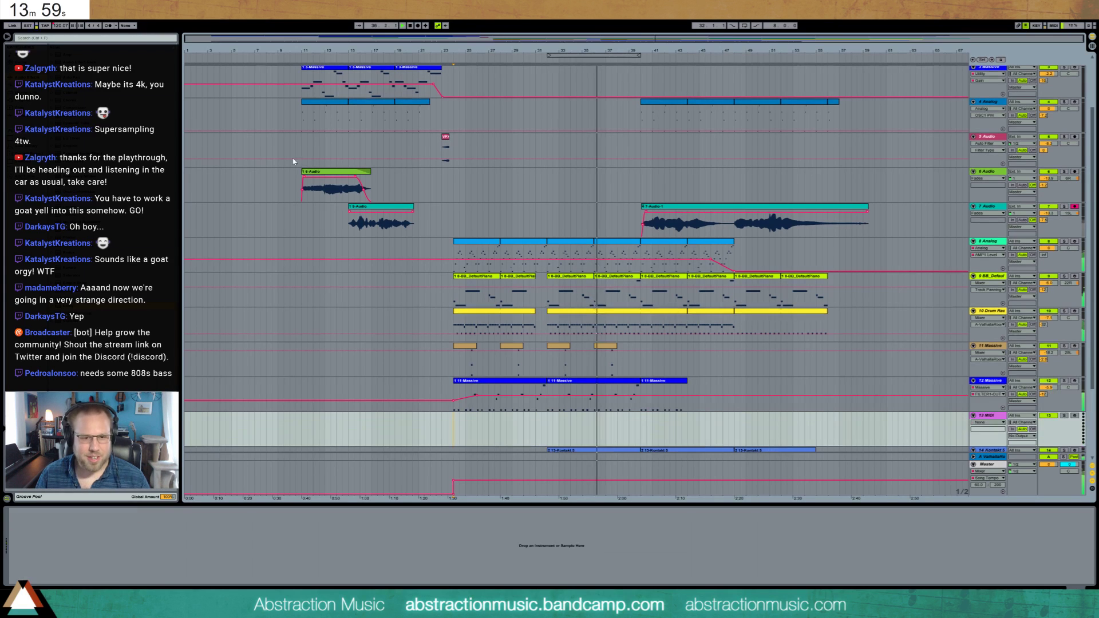
{"action": "key", "text": "ctrl+shift+t"}
{"action": "left_click", "coordinate": [49, 38]}
{"action": "type", "text": "808"}
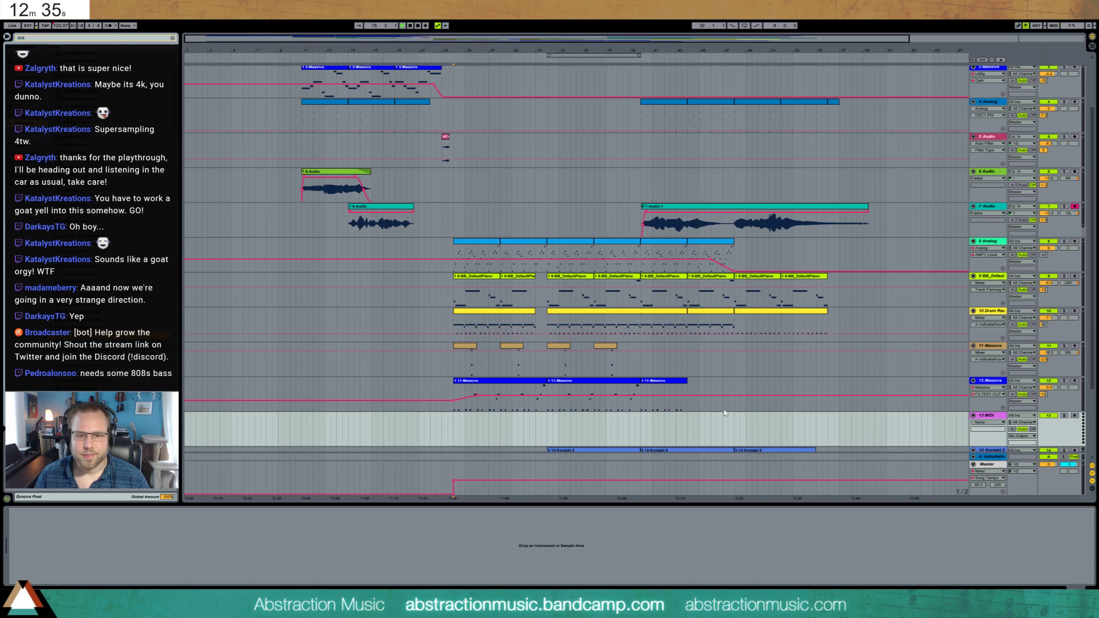
- Group track 12's Massive into an Instrument Rack and add the dry_808_bass_02 sample as a second chain
{"action": "left_click", "coordinate": [456, 388]}
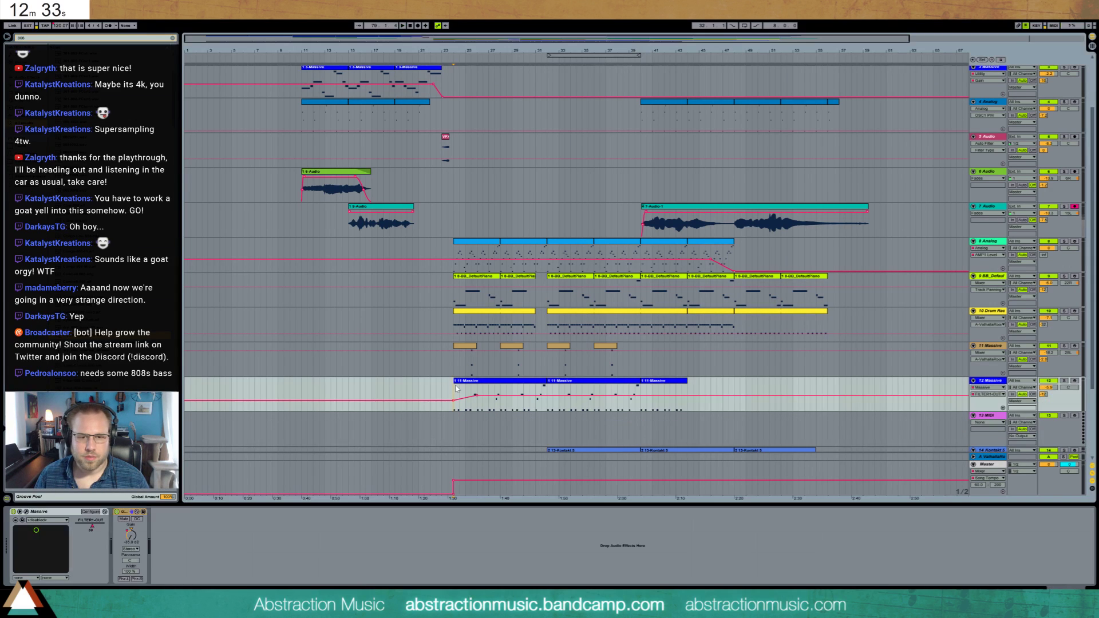
{"action": "left_click", "coordinate": [70, 516]}
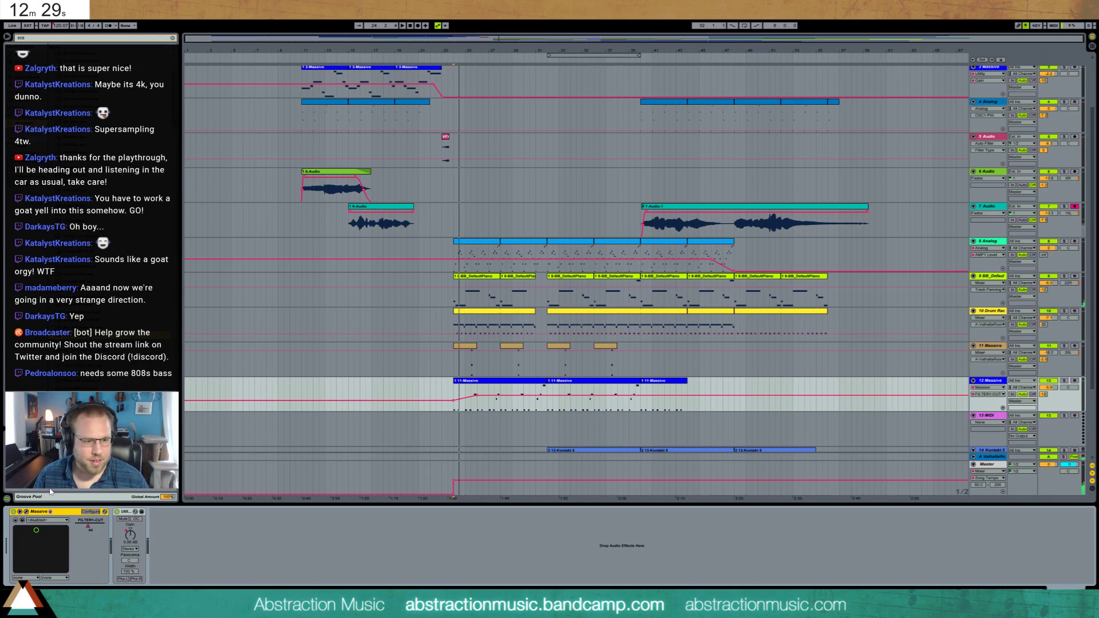
{"action": "key", "text": "ctrl+g"}
{"action": "left_click", "coordinate": [14, 530]}
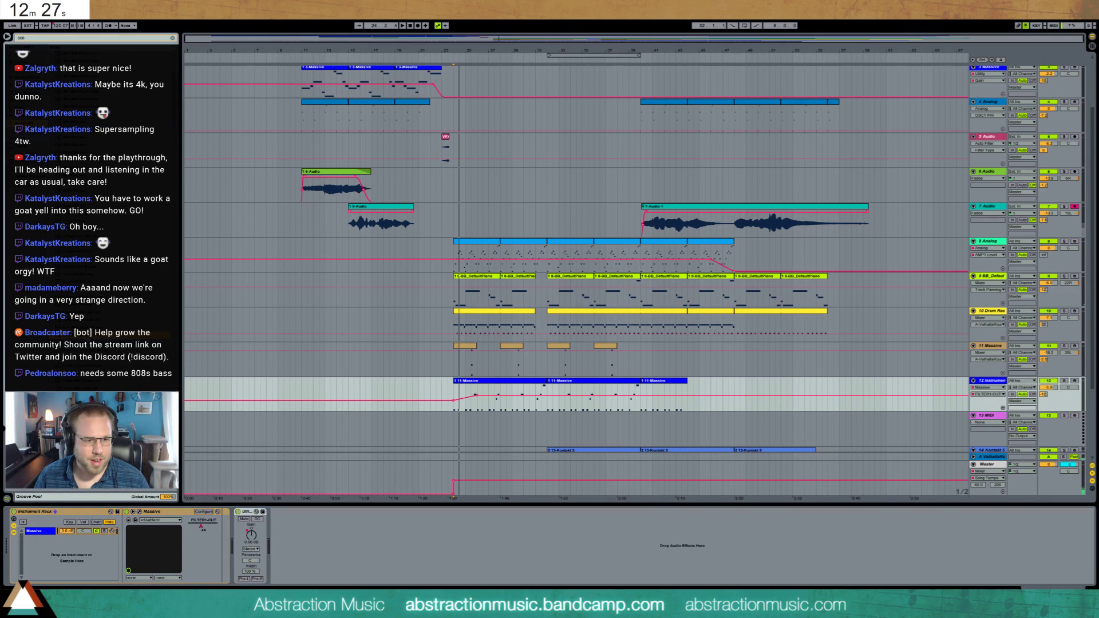
{"action": "left_click_drag", "start_coordinate": [45, 558], "coordinate": [56, 545]}
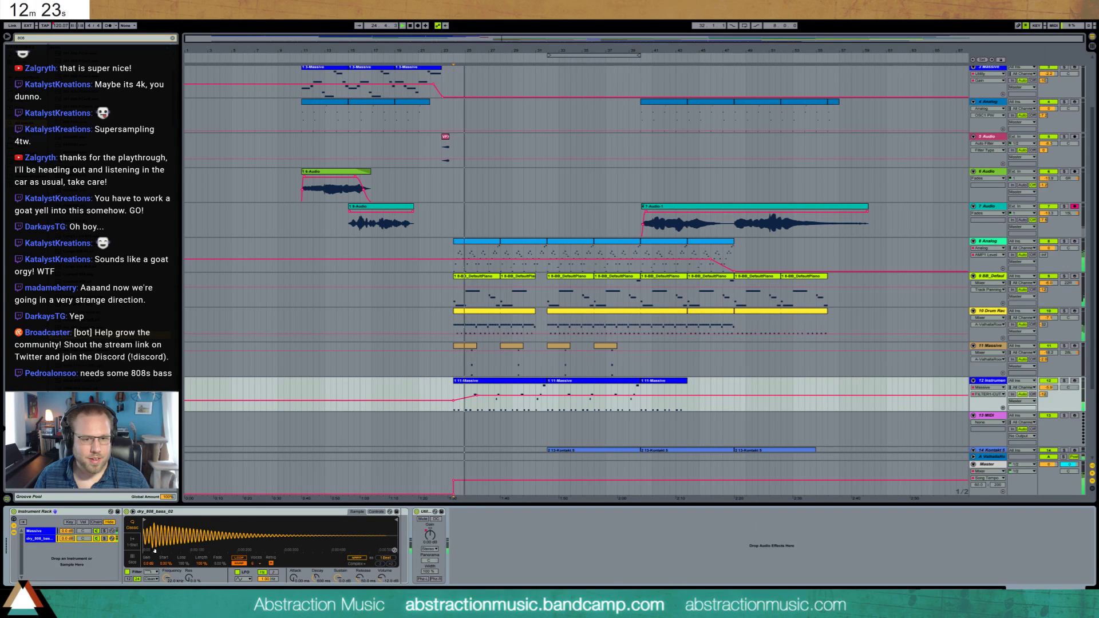
- Toggle the dry_808_bass_02 chain's activator and play back from track 12's last clip at bar 40
{"action": "left_click", "coordinate": [96, 539]}
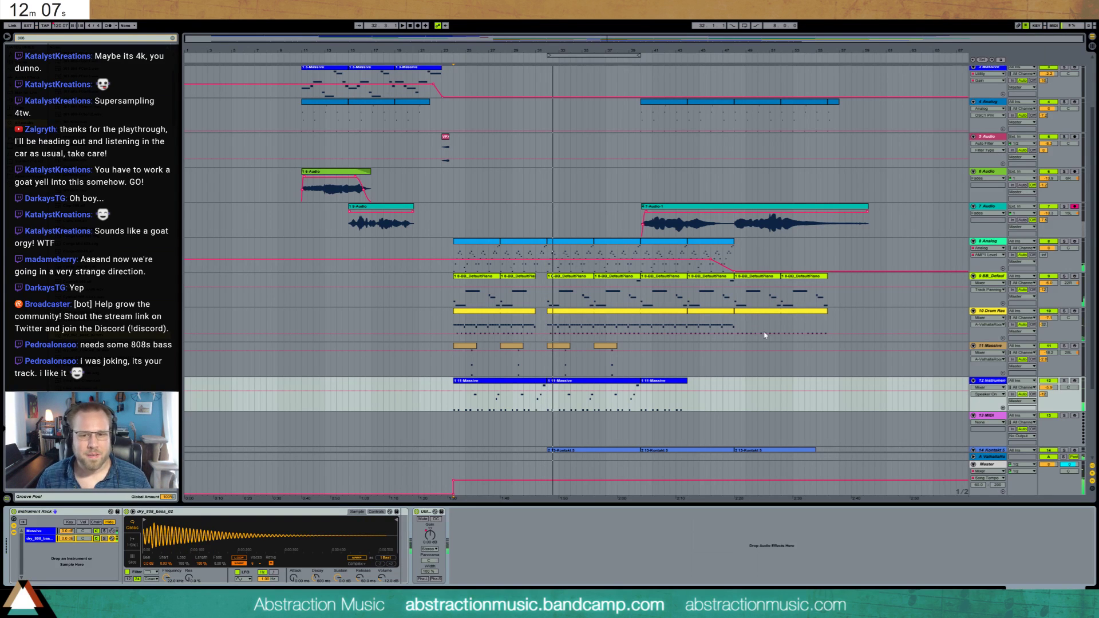
{"action": "left_click", "coordinate": [662, 381]}
{"action": "key", "text": "space"}
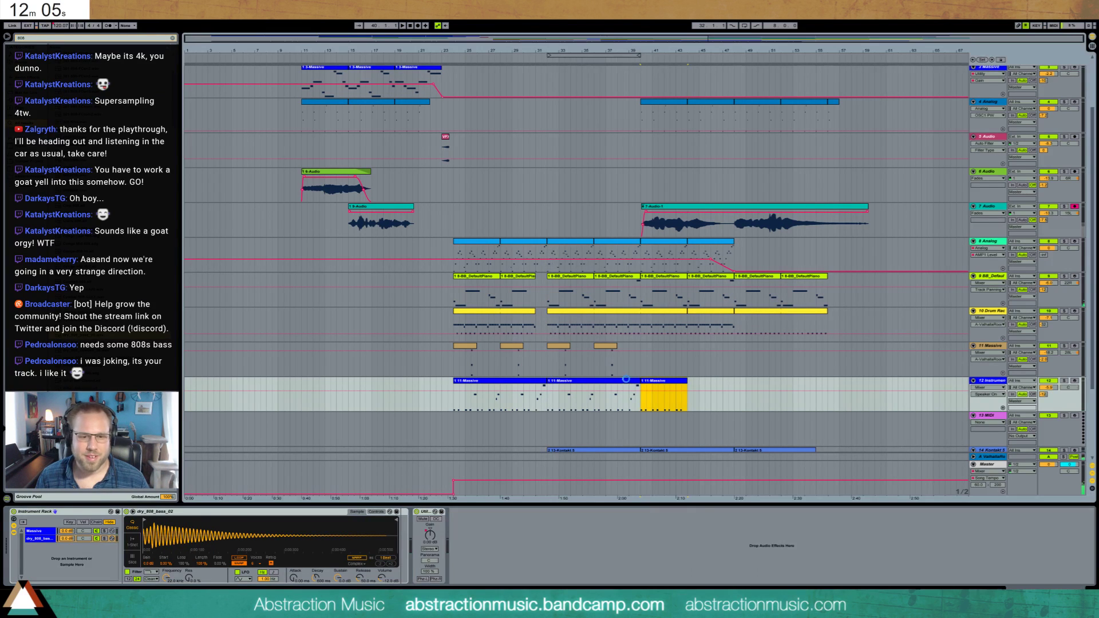
- Play audio track 16's goat samples from bar 24 with the track soloed
{"action": "scroll", "coordinate": [645, 402], "scroll_direction": "down", "scroll_amount": 3}
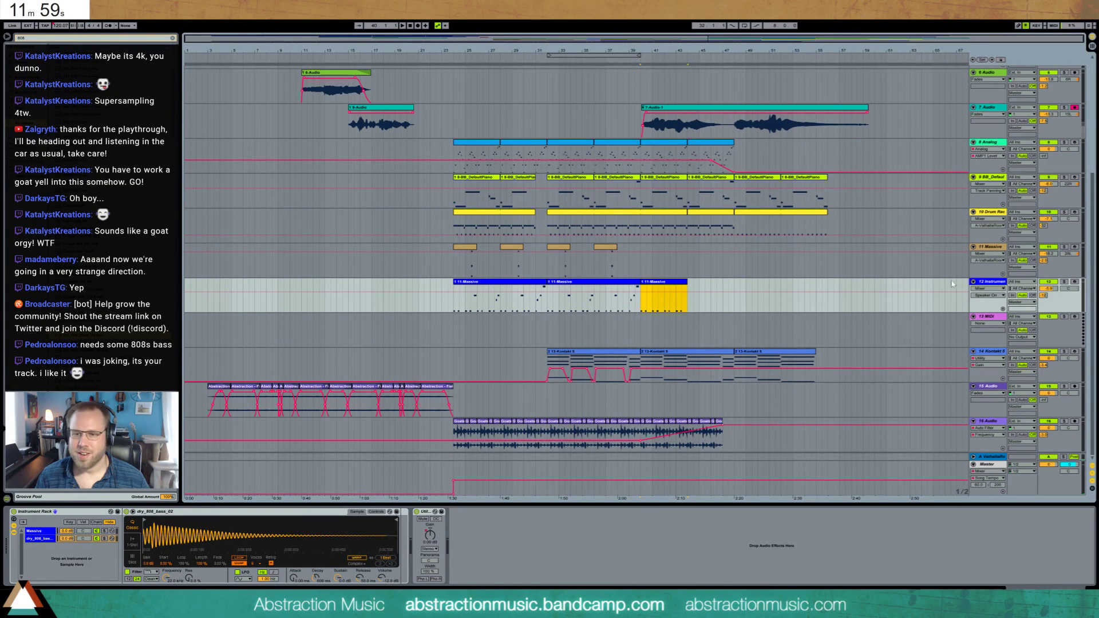
{"action": "left_click", "coordinate": [988, 422]}
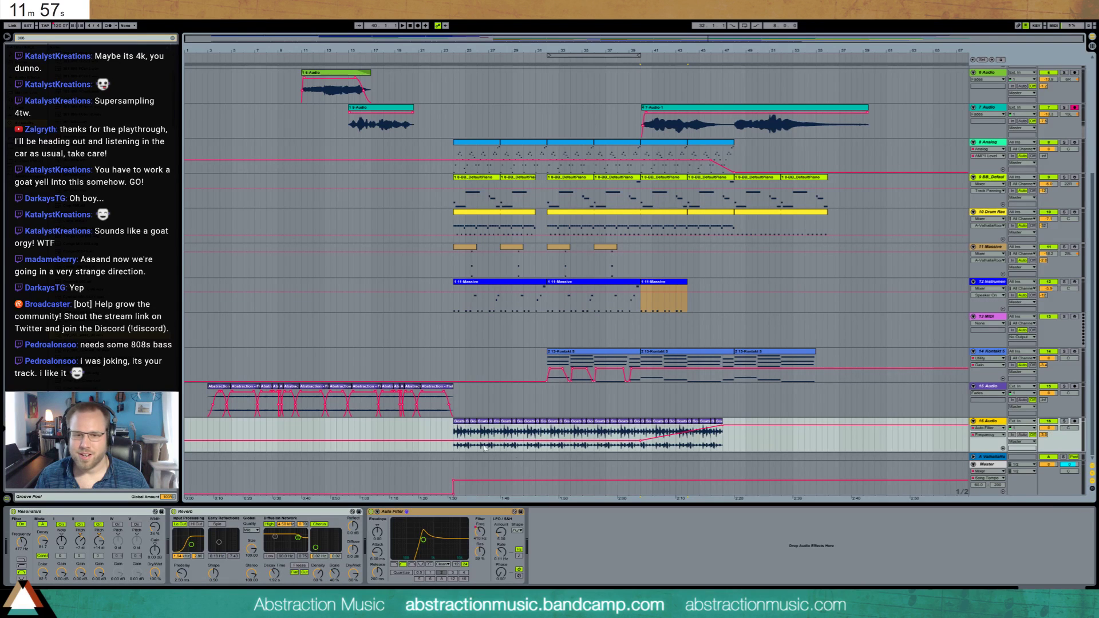
{"action": "left_click", "coordinate": [458, 430]}
{"action": "key", "text": "space"}
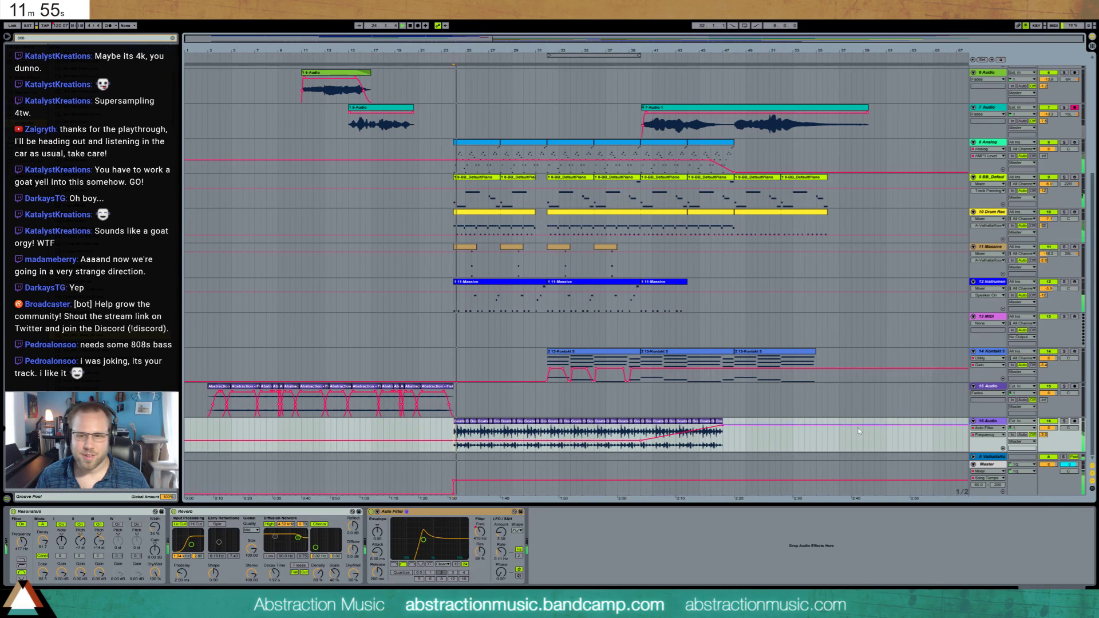
{"action": "left_click", "coordinate": [1063, 422]}
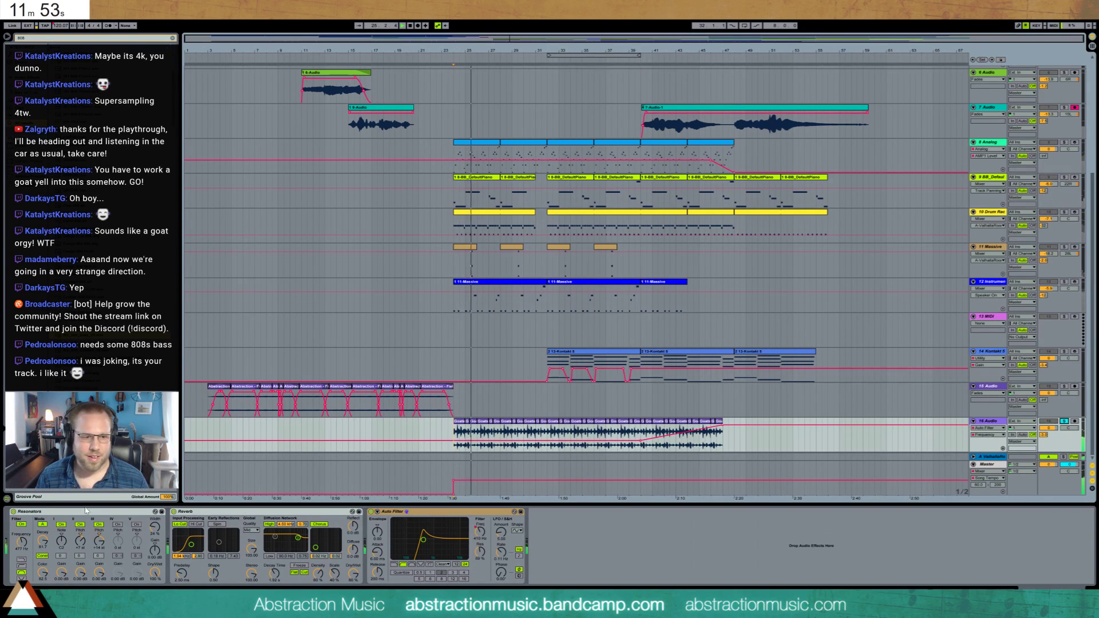
- Bypass and re-enable Resonators on track 16 during playback to compare the sound, and end the track's solo
{"action": "left_click", "coordinate": [386, 526]}
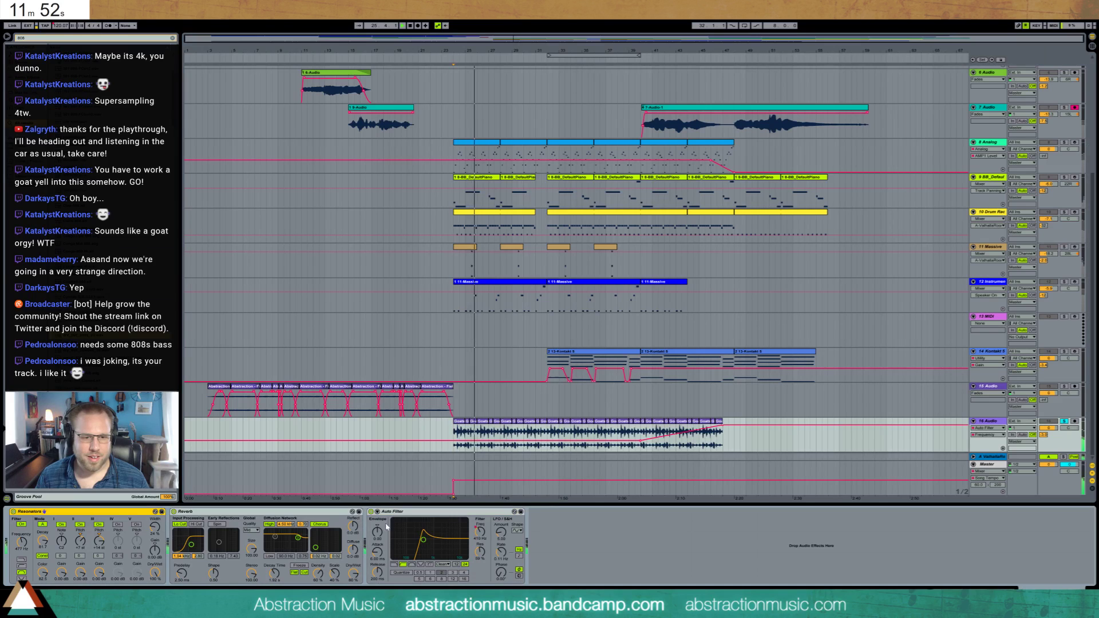
{"action": "left_click", "coordinate": [13, 512]}
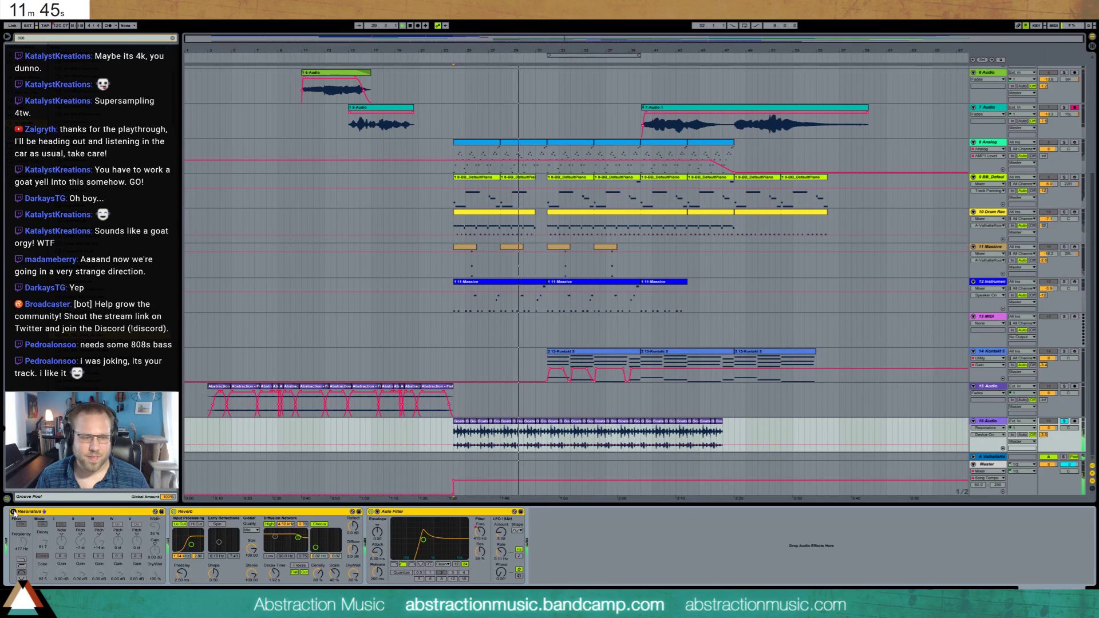
{"action": "left_click", "coordinate": [13, 512]}
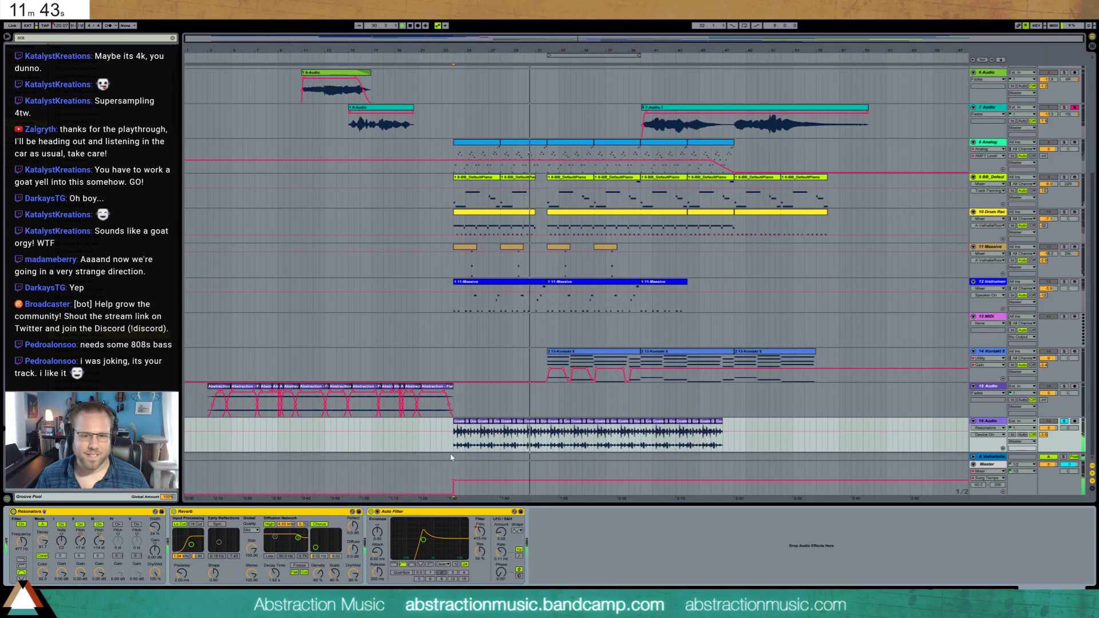
{"action": "scroll", "coordinate": [1079, 436], "scroll_direction": "up", "scroll_amount": 2}
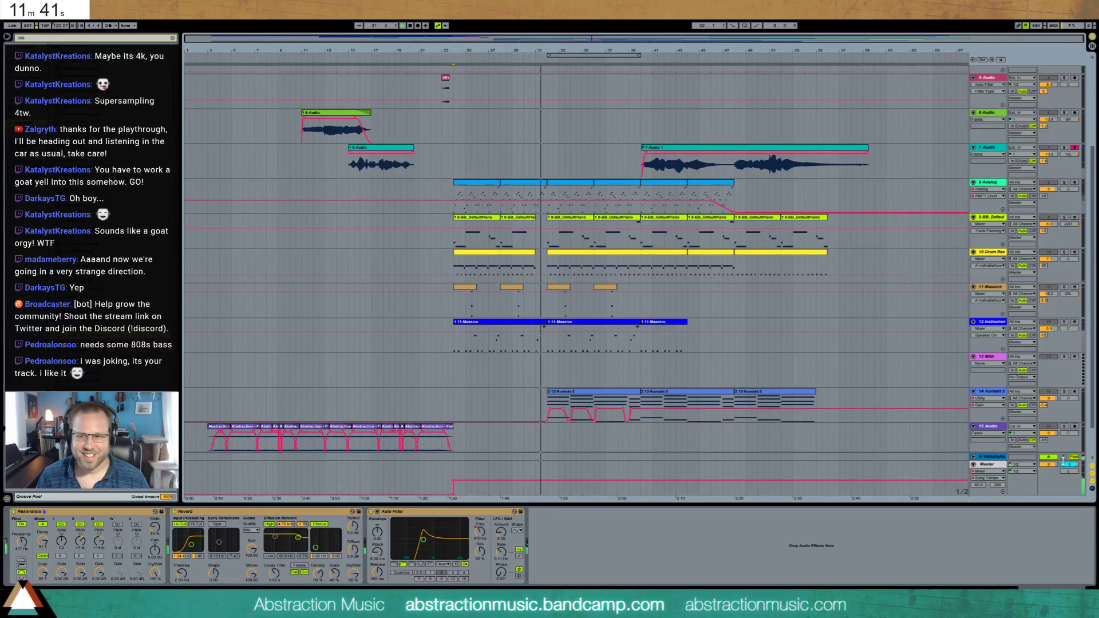
{"action": "scroll", "coordinate": [1078, 436], "scroll_direction": "down", "scroll_amount": 2}
{"action": "left_click", "coordinate": [1064, 423]}
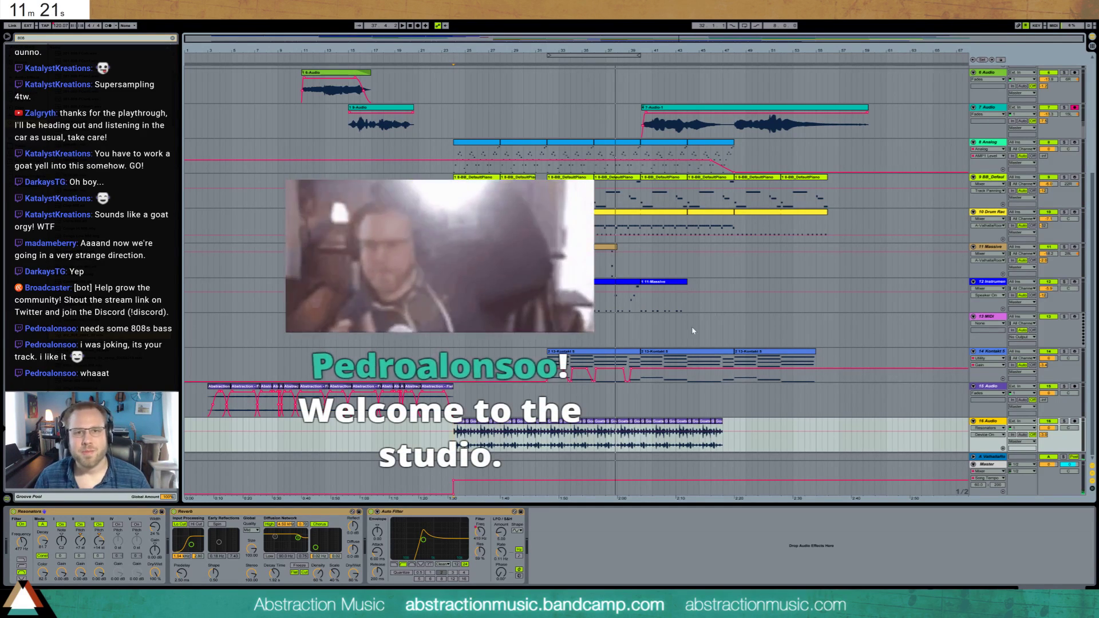
- Try layering a duplicate of the BB_DefaultPiano track 9 with its Ping Pong Delay switched off, and undo the duplicate
{"action": "scroll", "coordinate": [973, 229], "scroll_direction": "up", "scroll_amount": 2}
{"action": "left_click", "coordinate": [1042, 216]}
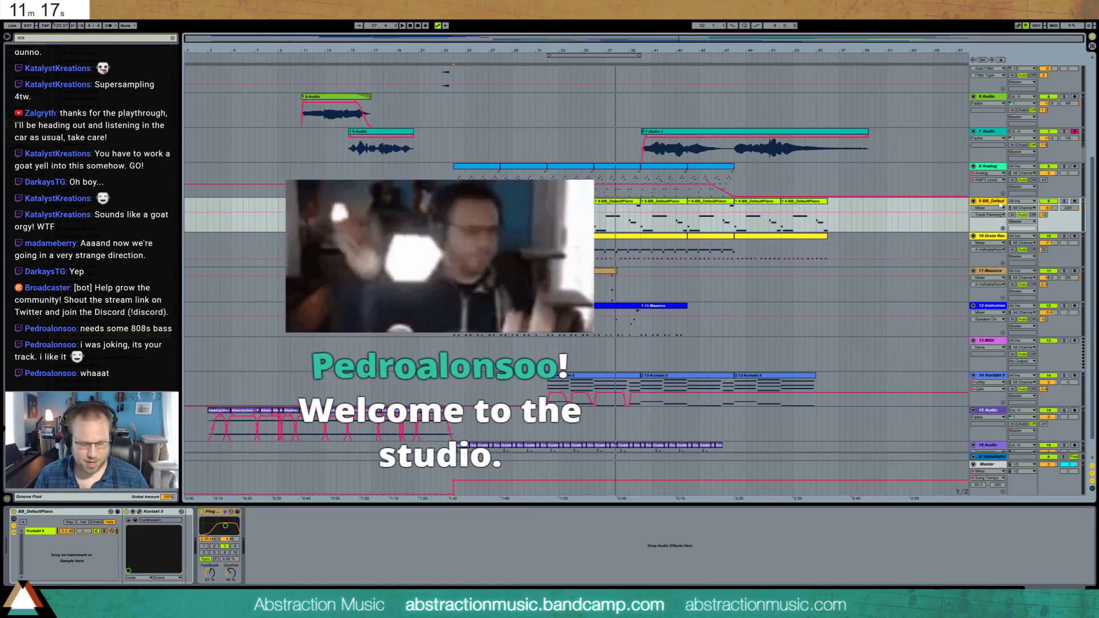
{"action": "key", "text": "ctrl+d"}
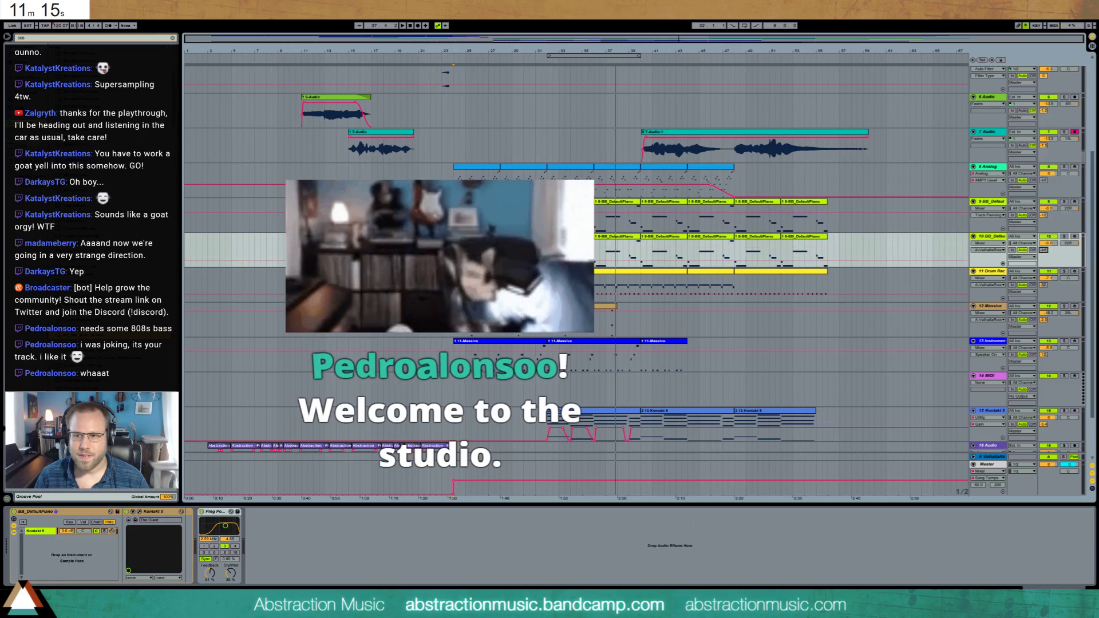
{"action": "left_click", "coordinate": [201, 512]}
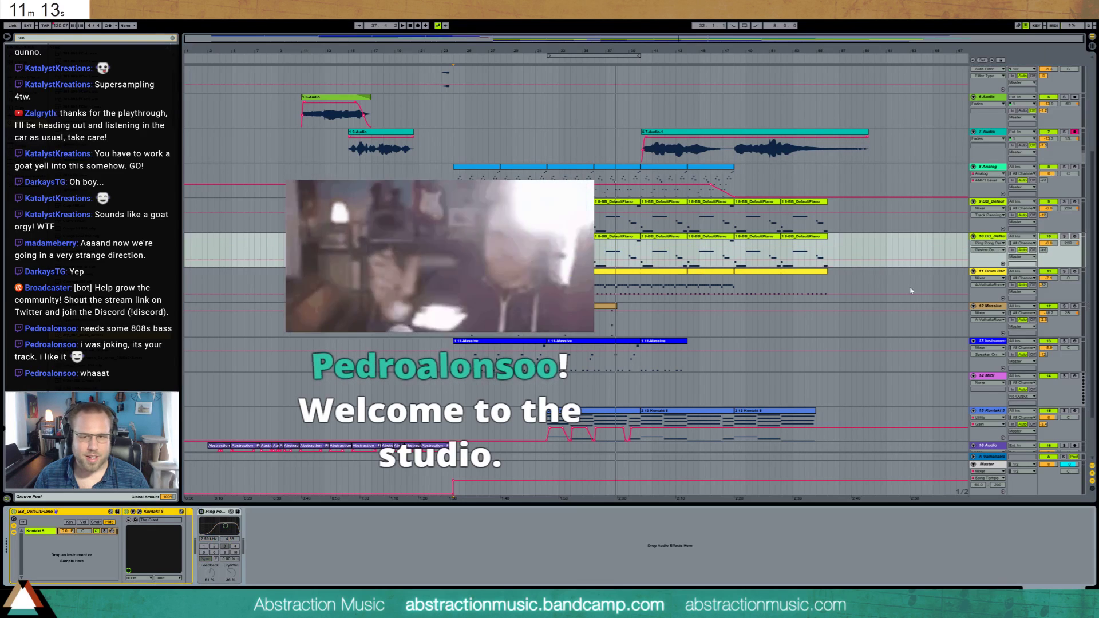
{"action": "left_click", "coordinate": [1044, 245]}
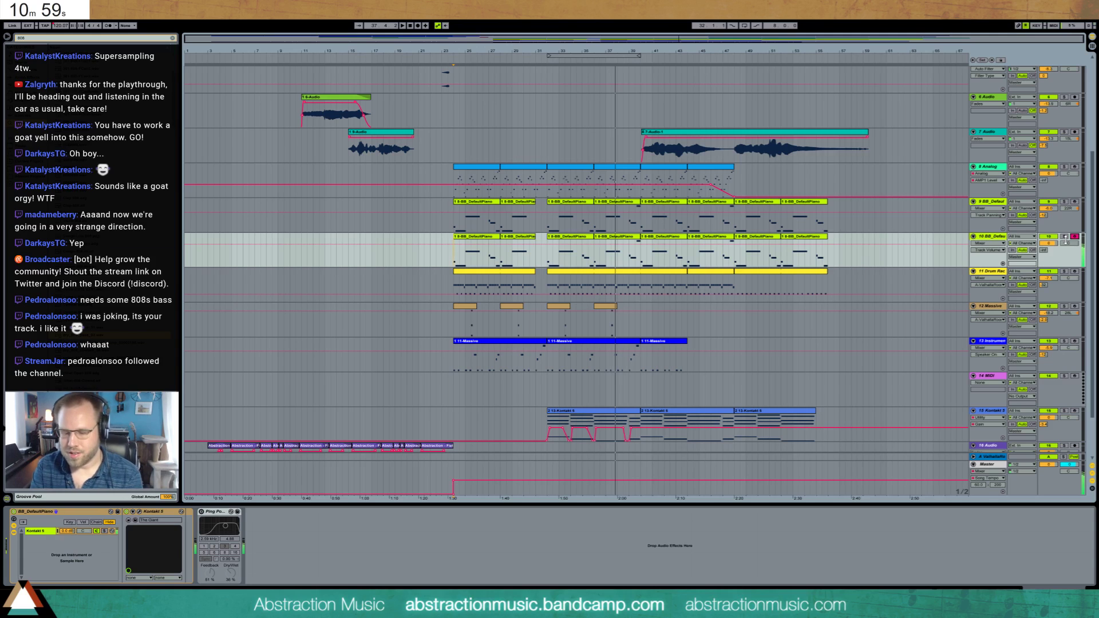
{"action": "left_click", "coordinate": [1042, 253]}
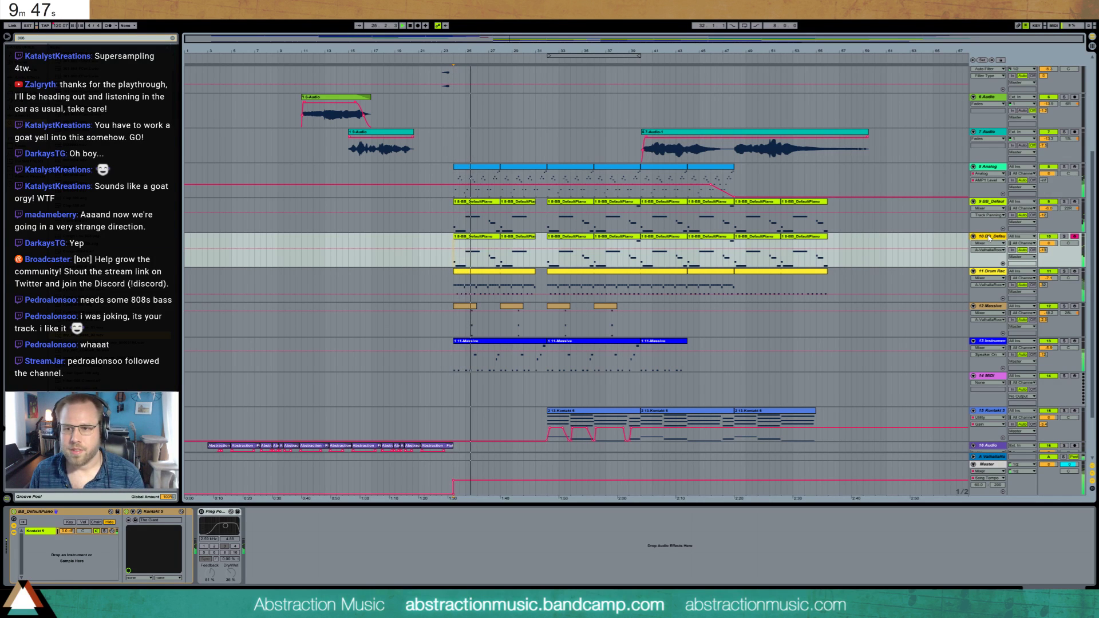
{"action": "key", "text": "ctrl+z"}
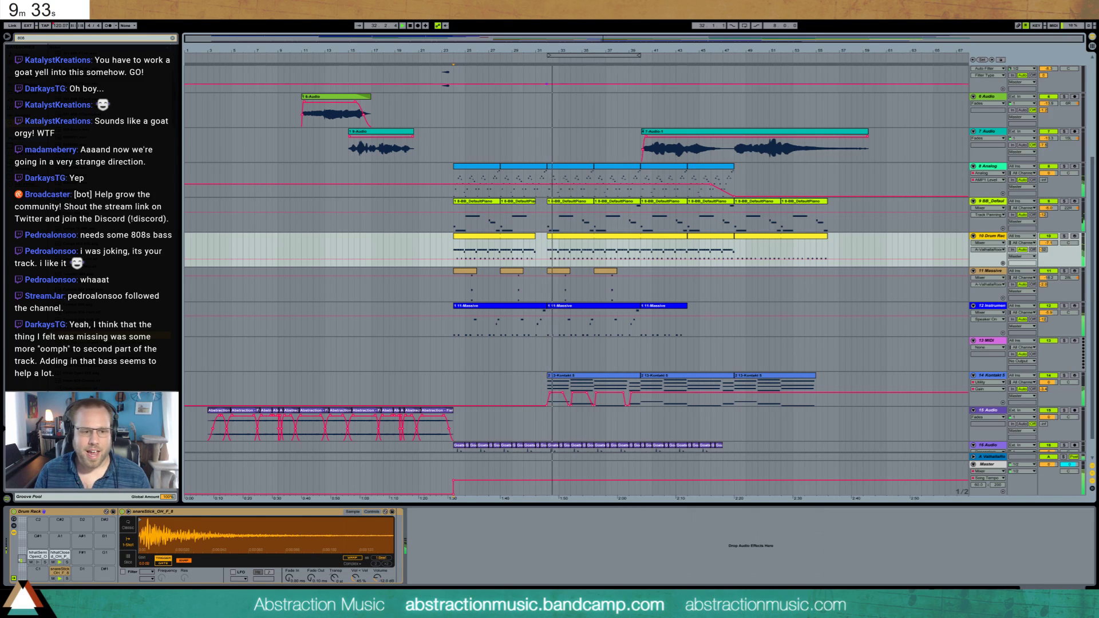
- Open the Massive chain's plug-in window in track 12's Instrument Rack, adjust the envelope release, and close the window
{"action": "key", "text": "Down"}
{"action": "key", "text": "Down"}
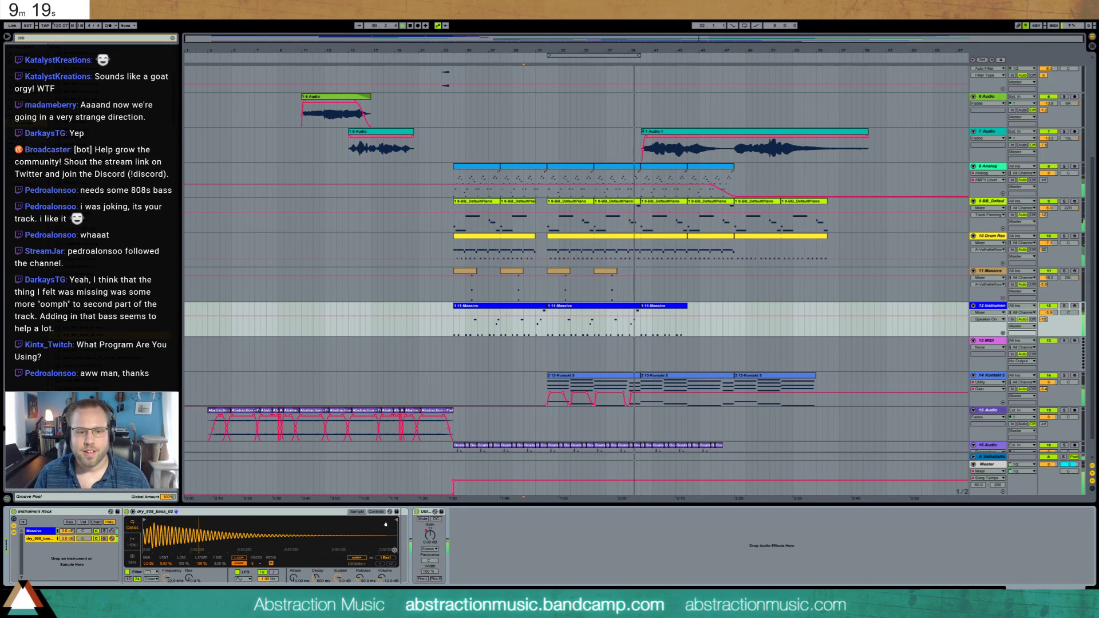
{"action": "left_click", "coordinate": [36, 530]}
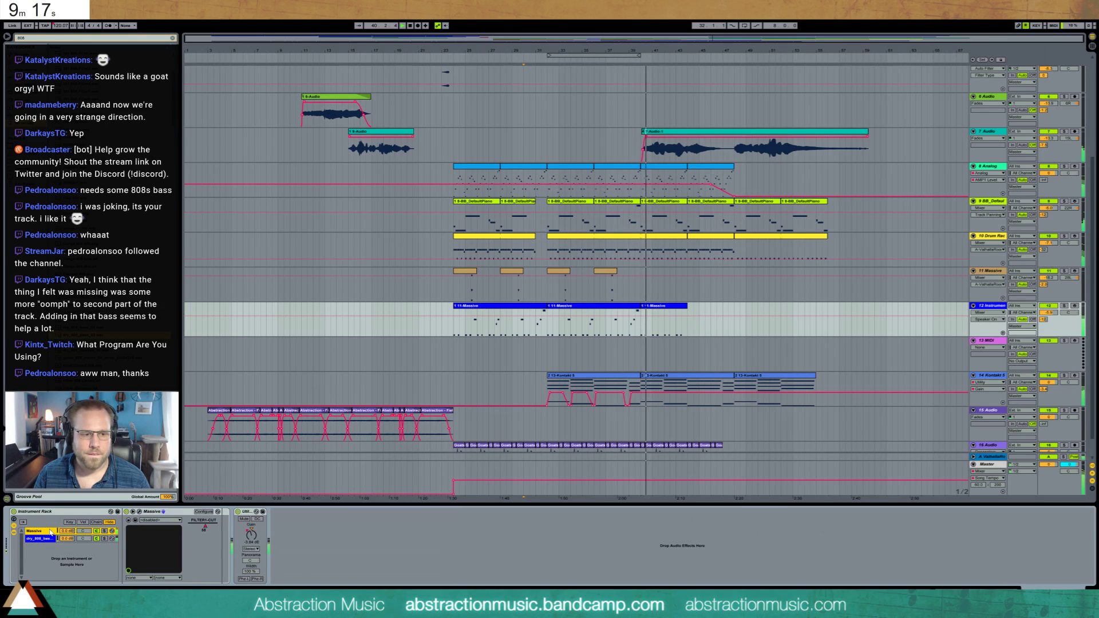
{"action": "left_click", "coordinate": [139, 513]}
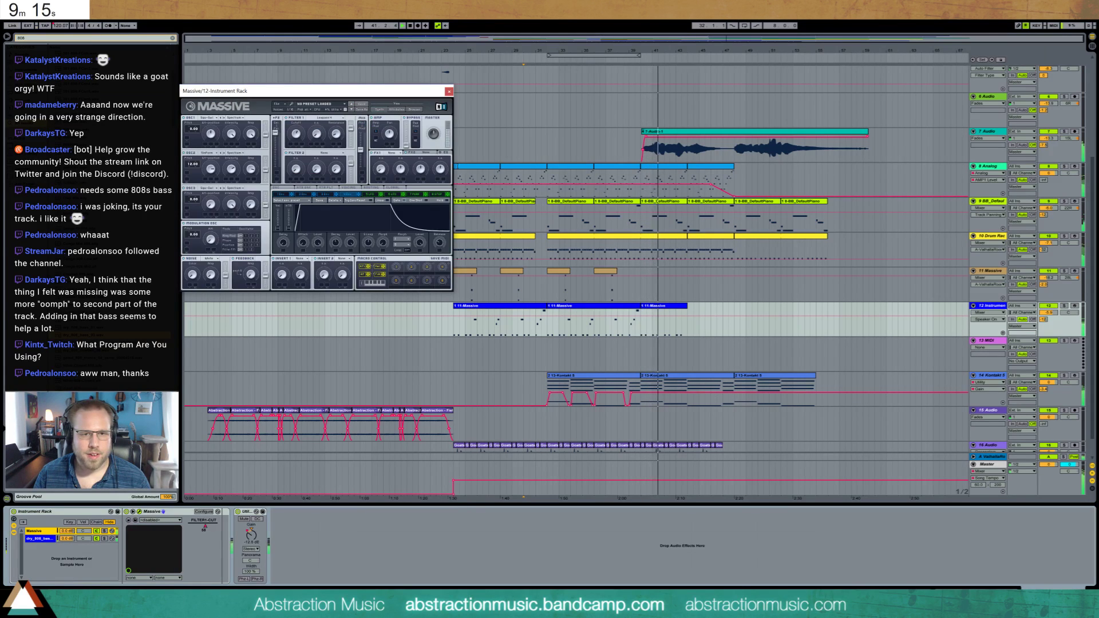
{"action": "left_click", "coordinate": [439, 243]}
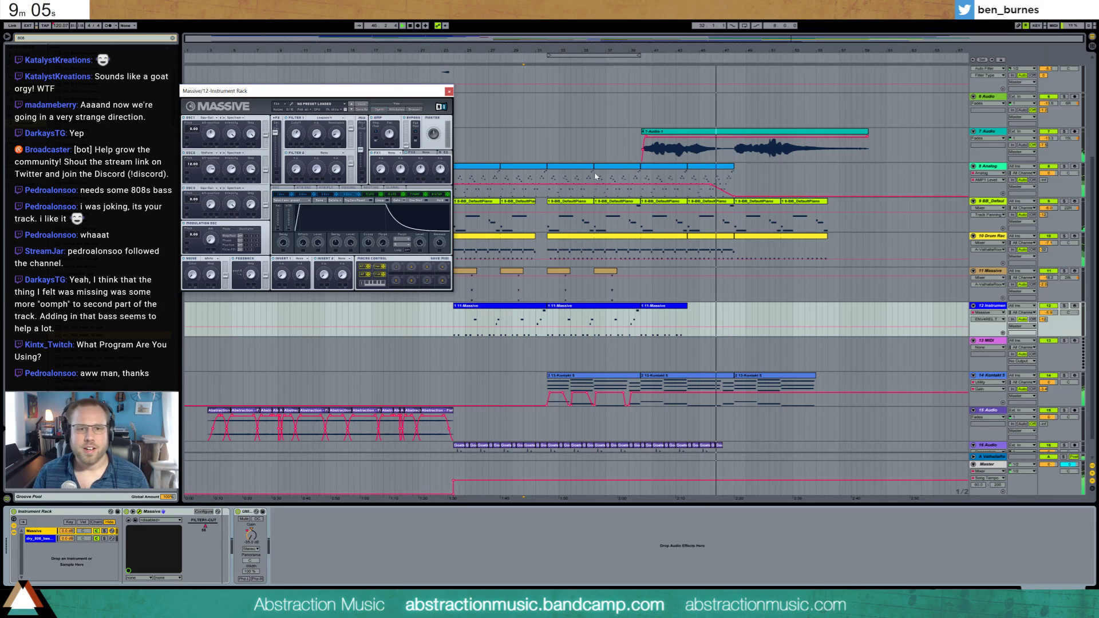
{"action": "left_click", "coordinate": [449, 91]}
{"action": "scroll", "coordinate": [730, 392], "scroll_direction": "up", "scroll_amount": 5}
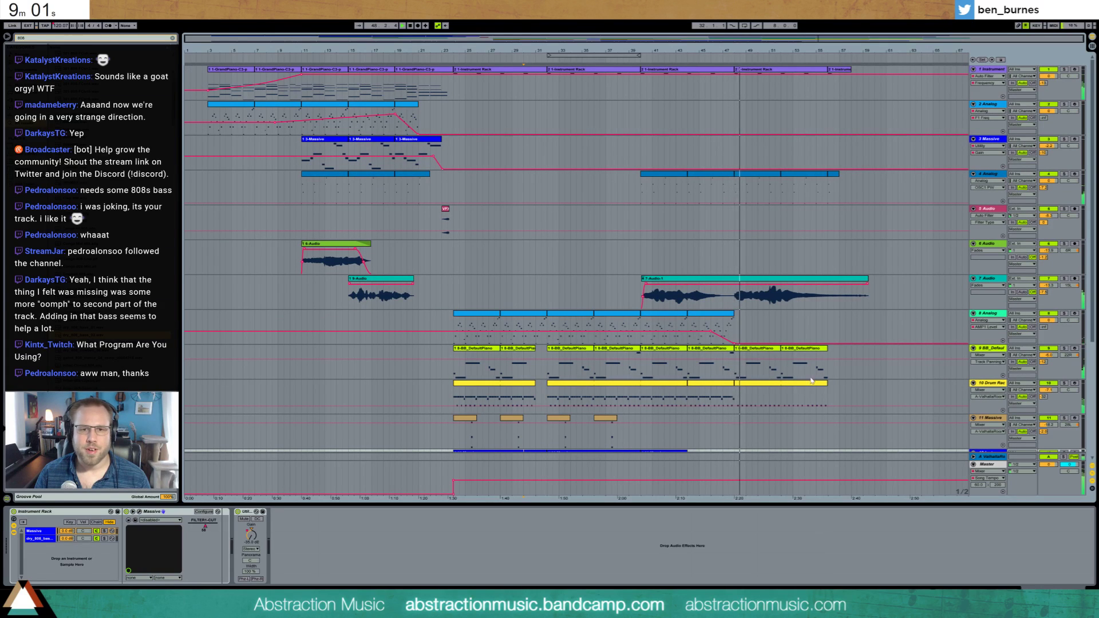
{"action": "left_click_drag", "start_coordinate": [208, 77], "coordinate": [874, 453]}
{"action": "left_click", "coordinate": [870, 190]}
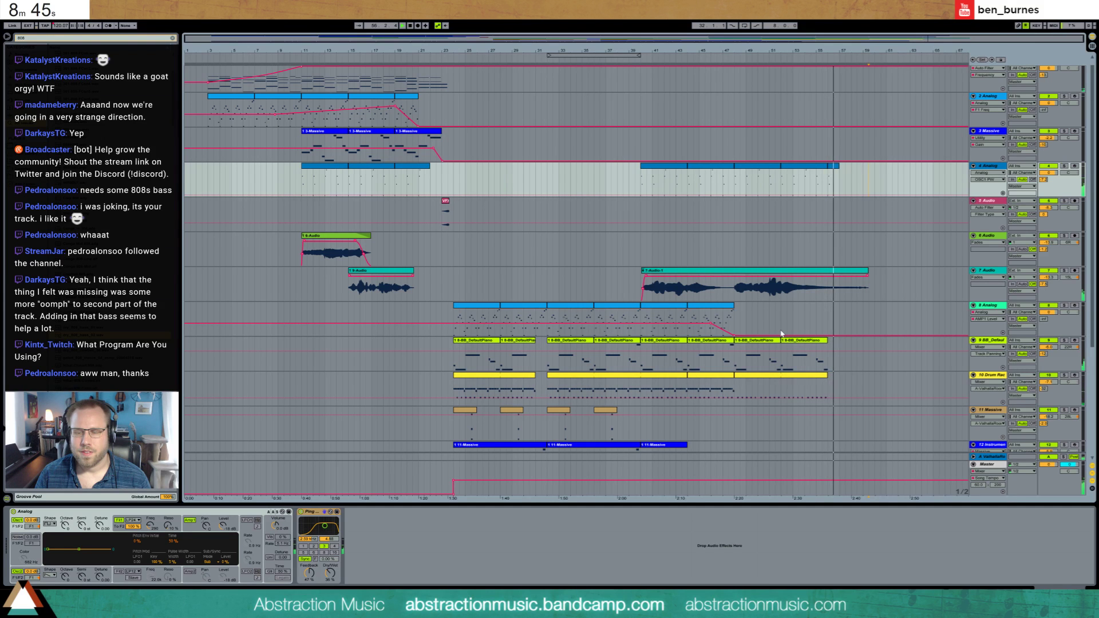
- Show track 14's Utility Gain automation in its own lane, repeat the bars 32–40 shape twice up to bar 56, and remove the final rise
{"action": "scroll", "coordinate": [783, 332], "scroll_direction": "down", "scroll_amount": 5}
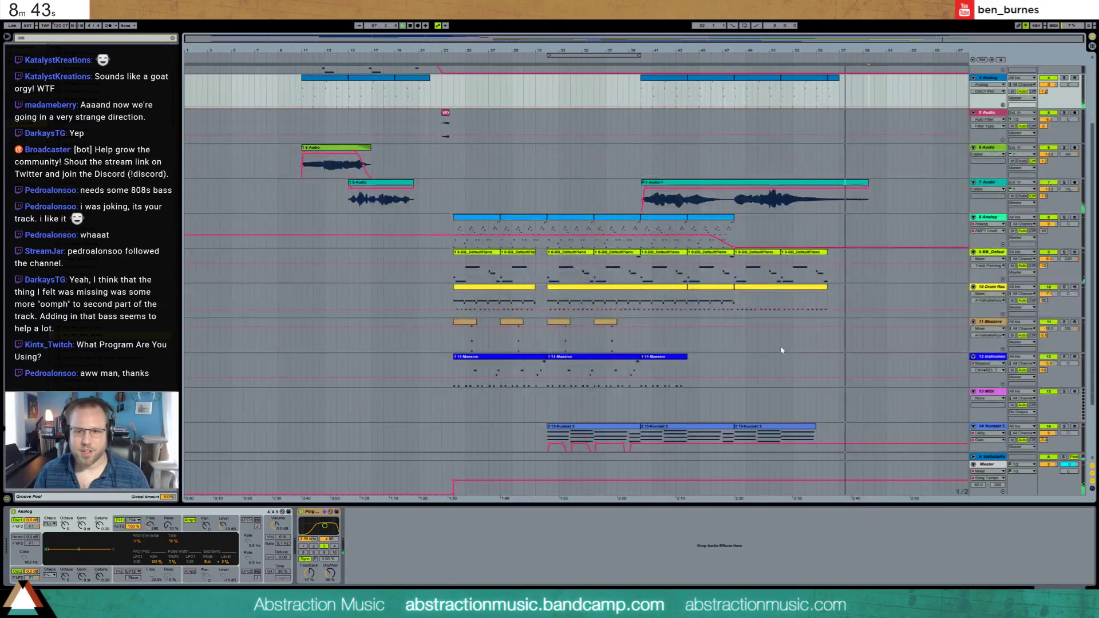
{"action": "scroll", "coordinate": [781, 349], "scroll_direction": "down", "scroll_amount": 4}
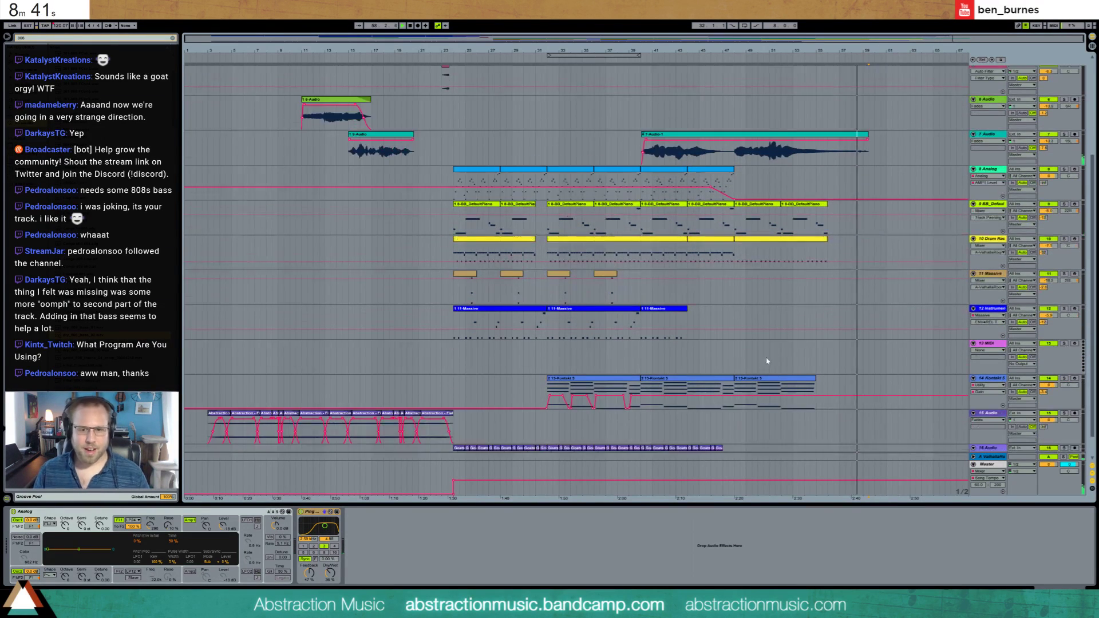
{"action": "left_click", "coordinate": [1003, 382]}
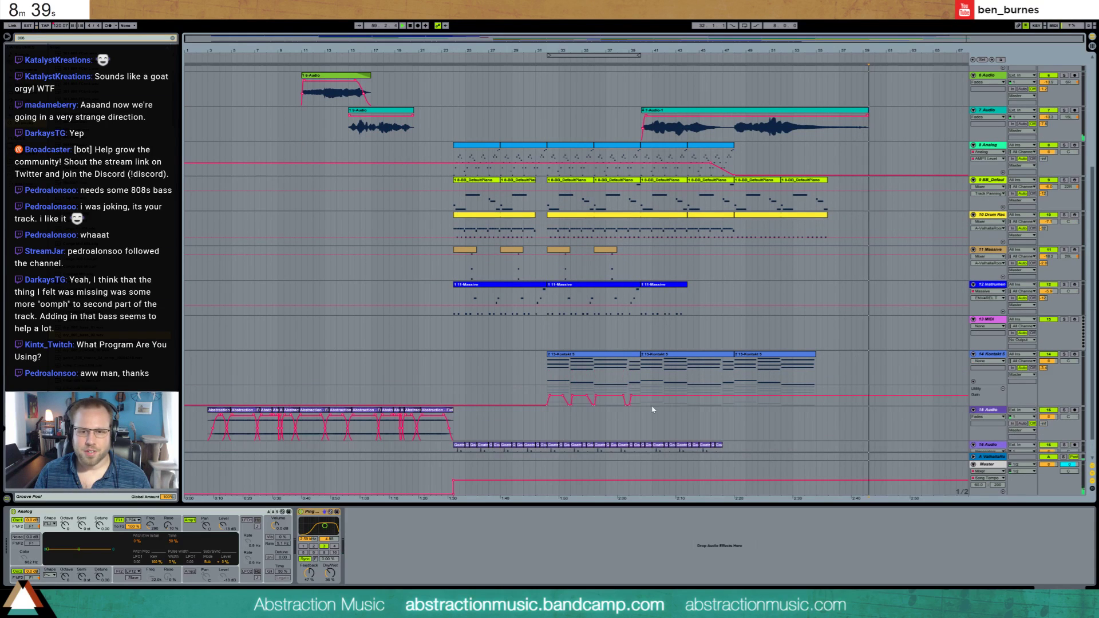
{"action": "left_click_drag", "start_coordinate": [640, 391], "coordinate": [548, 394]}
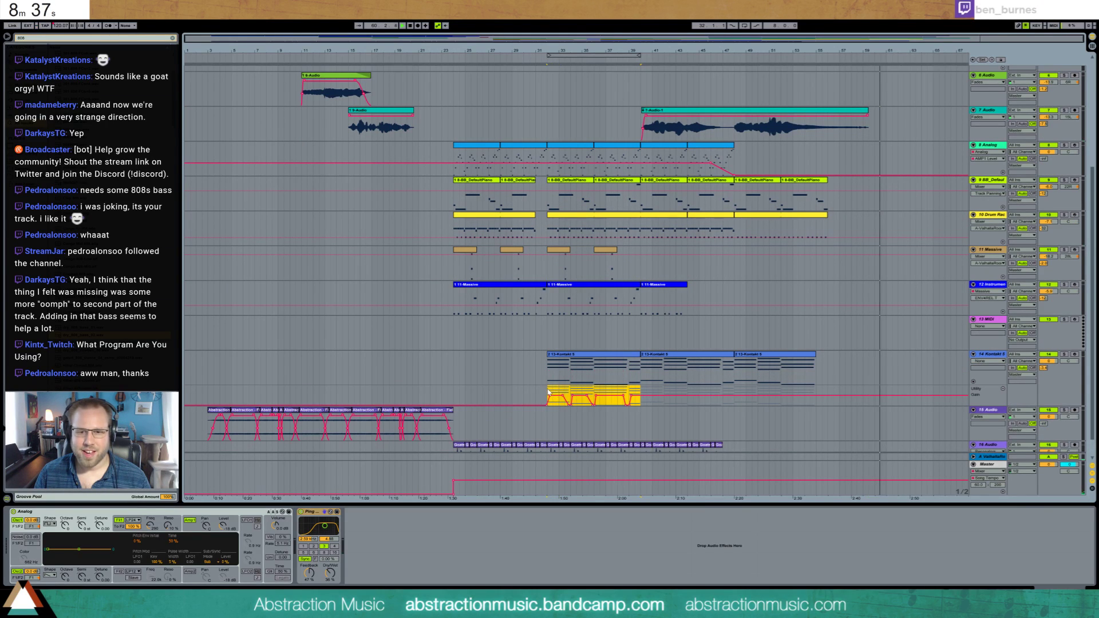
{"action": "key", "text": "ctrl+d"}
{"action": "key", "text": "ctrl+d"}
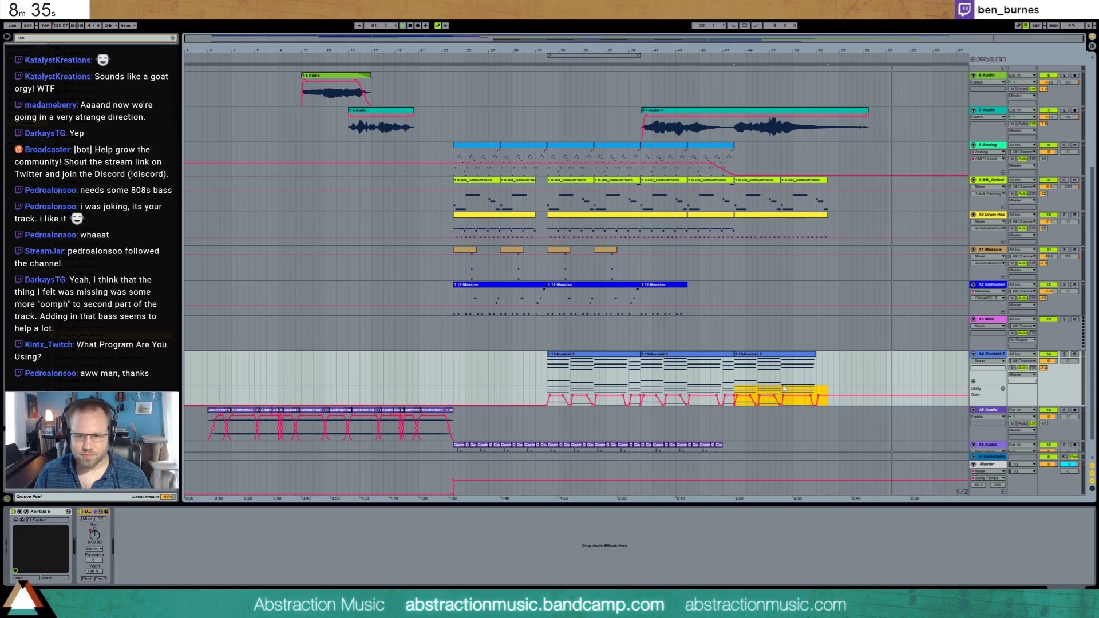
{"action": "left_click", "coordinate": [817, 396]}
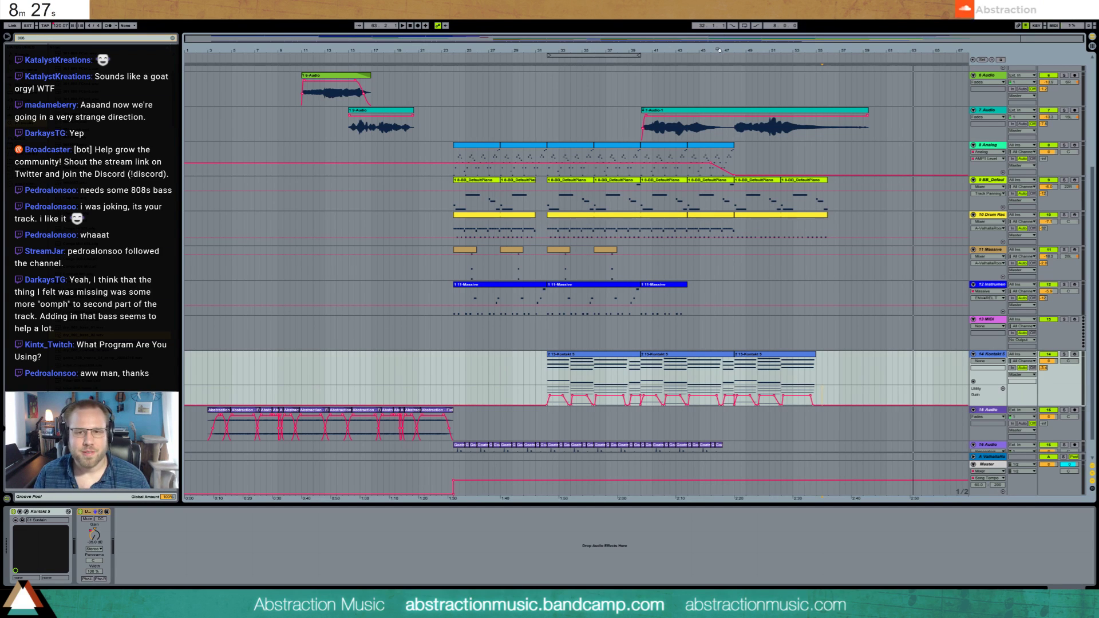
- Switch off the Auto Filter on goat-sample audio track 16
{"action": "scroll", "coordinate": [636, 219], "scroll_direction": "up", "scroll_amount": 5}
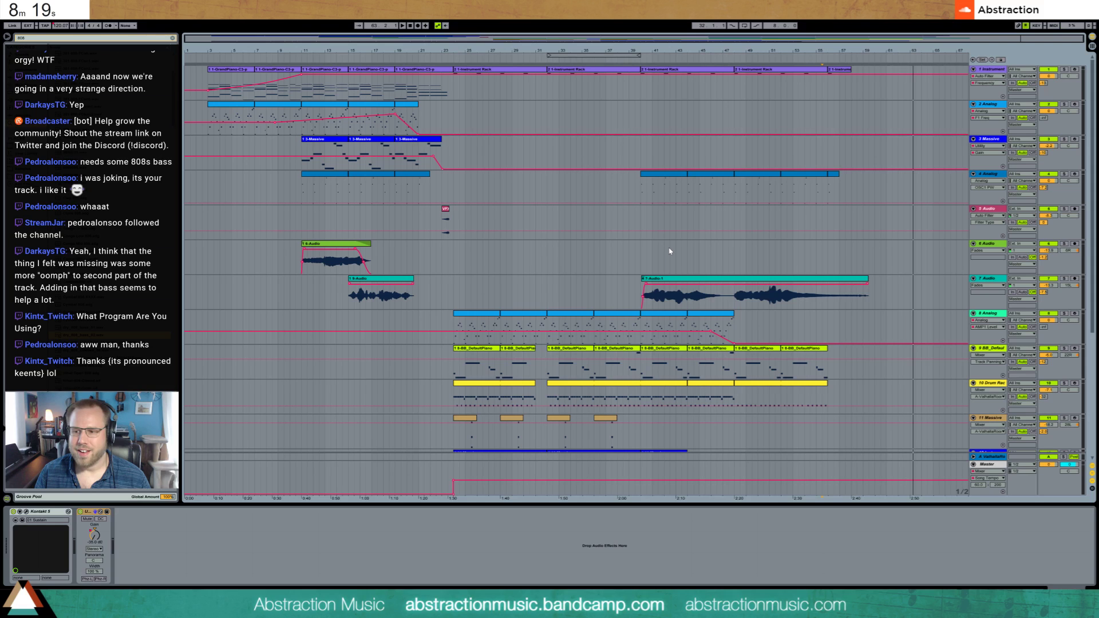
{"action": "left_click", "coordinate": [642, 222]}
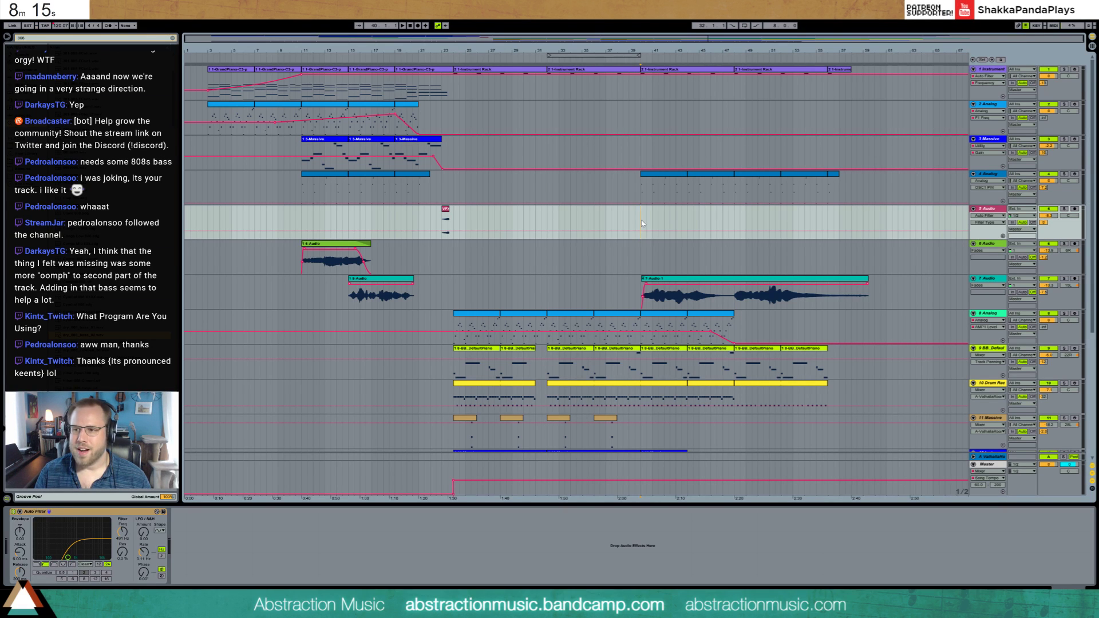
{"action": "scroll", "coordinate": [642, 223], "scroll_direction": "down", "scroll_amount": 8}
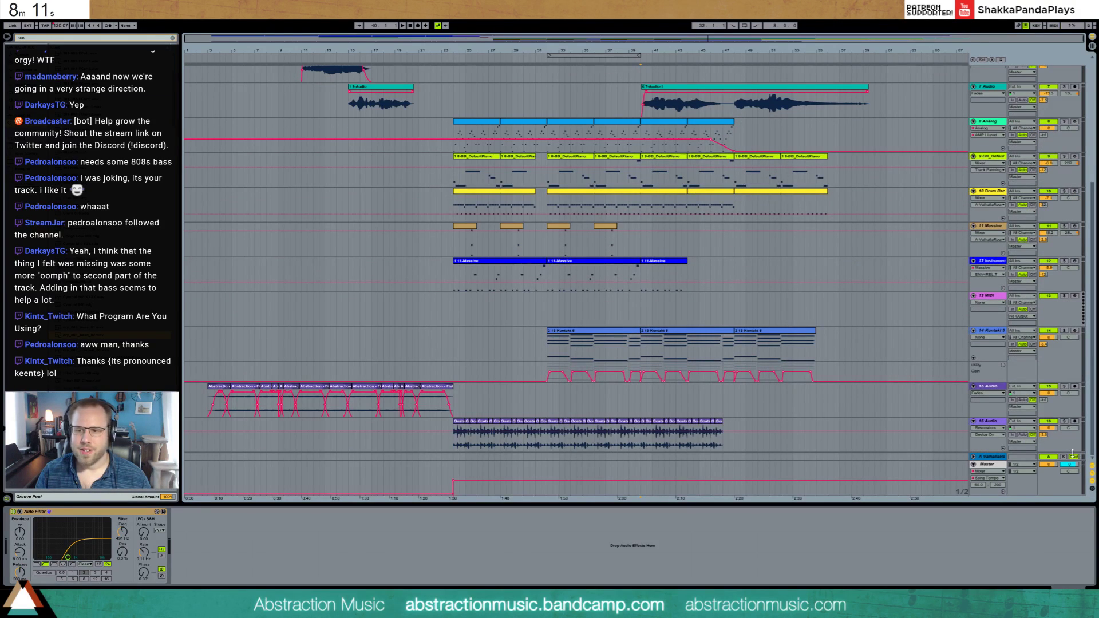
{"action": "left_click", "coordinate": [1000, 422]}
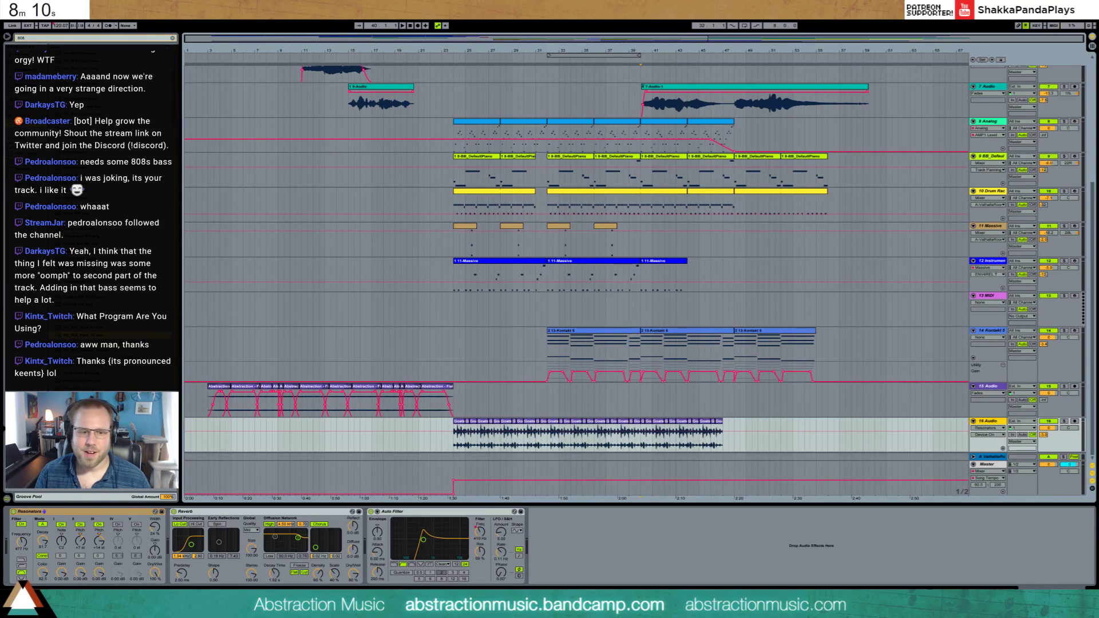
{"action": "left_click", "coordinate": [72, 511]}
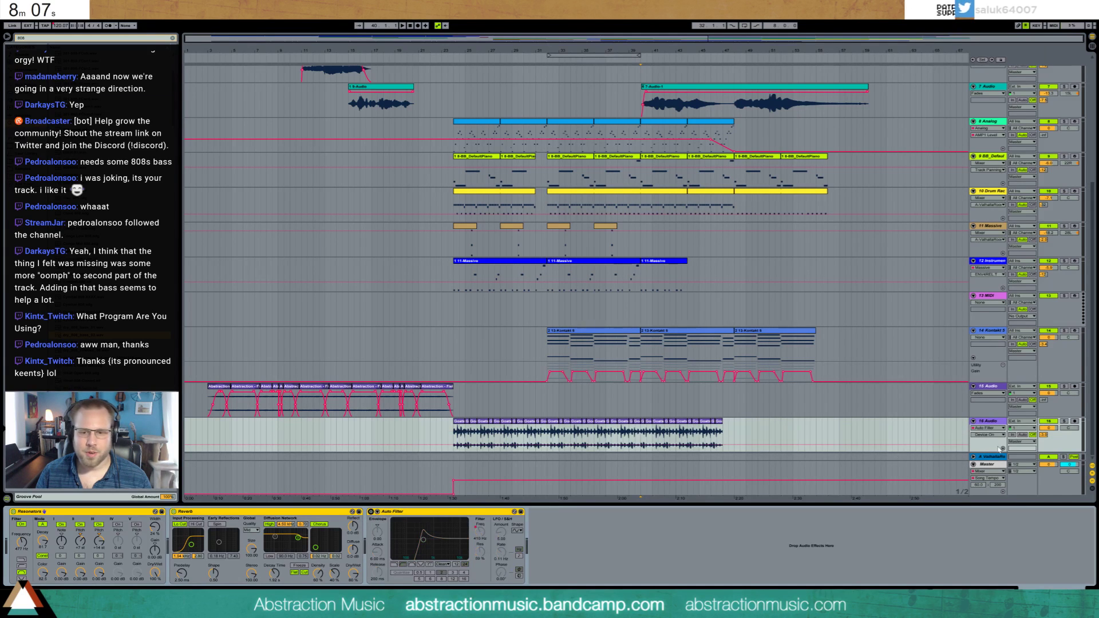
- Solo track 16 for playback from bar 24, and compare it with Resonators switched off and back on
{"action": "left_click", "coordinate": [1064, 422]}
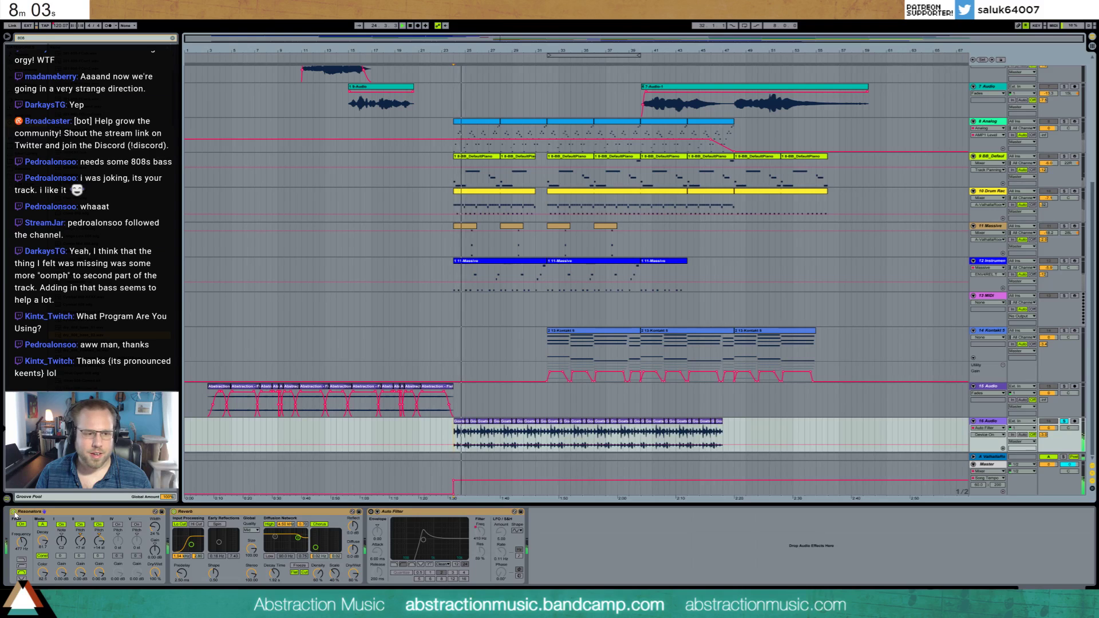
{"action": "left_click", "coordinate": [14, 512]}
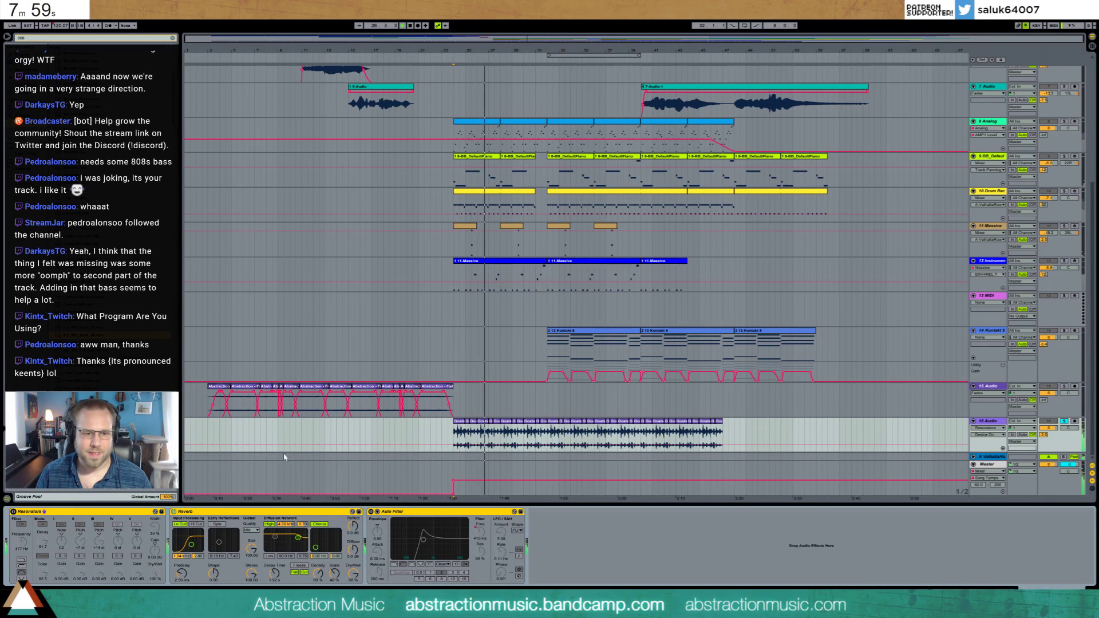
{"action": "left_click", "coordinate": [13, 512]}
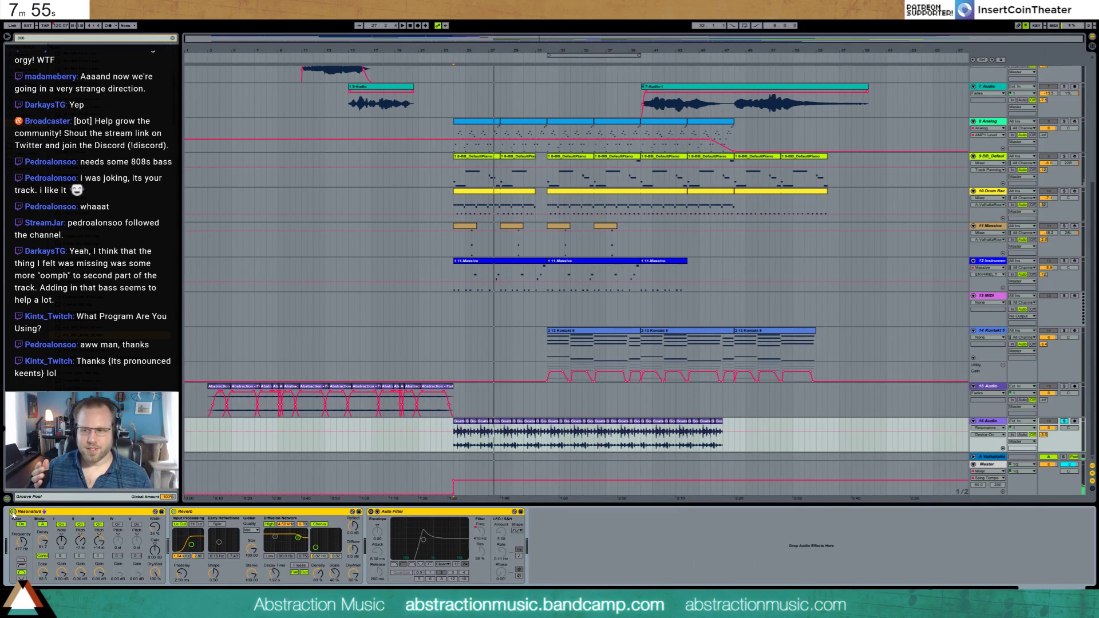
- Arm piano track 9 for recording and turn off the solo on audio track 16
{"action": "left_click", "coordinate": [1074, 157]}
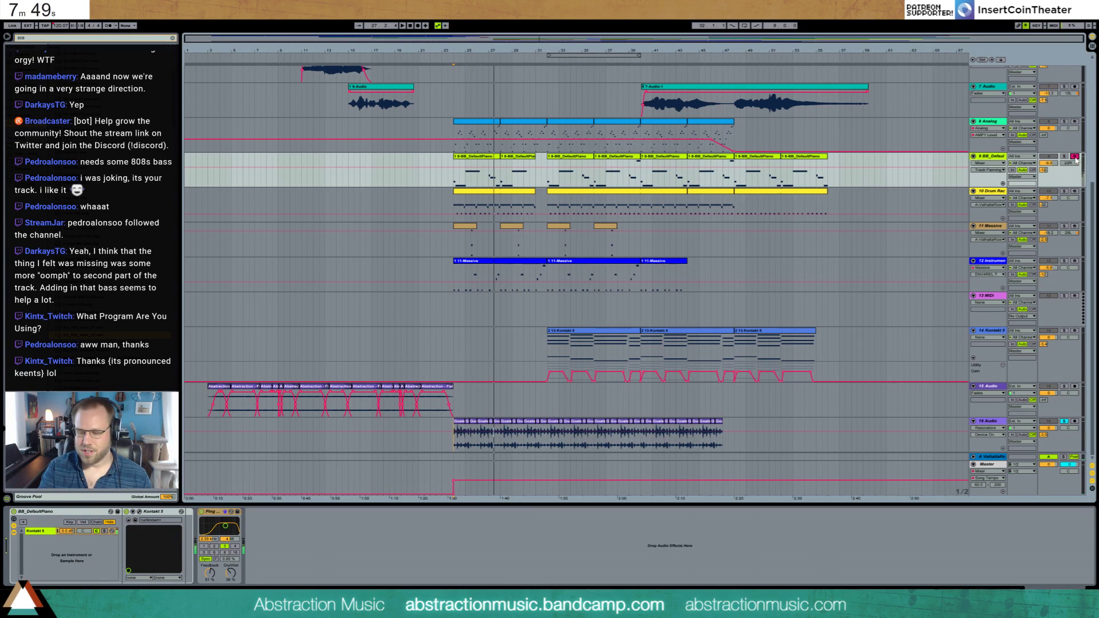
{"action": "left_click", "coordinate": [1063, 421]}
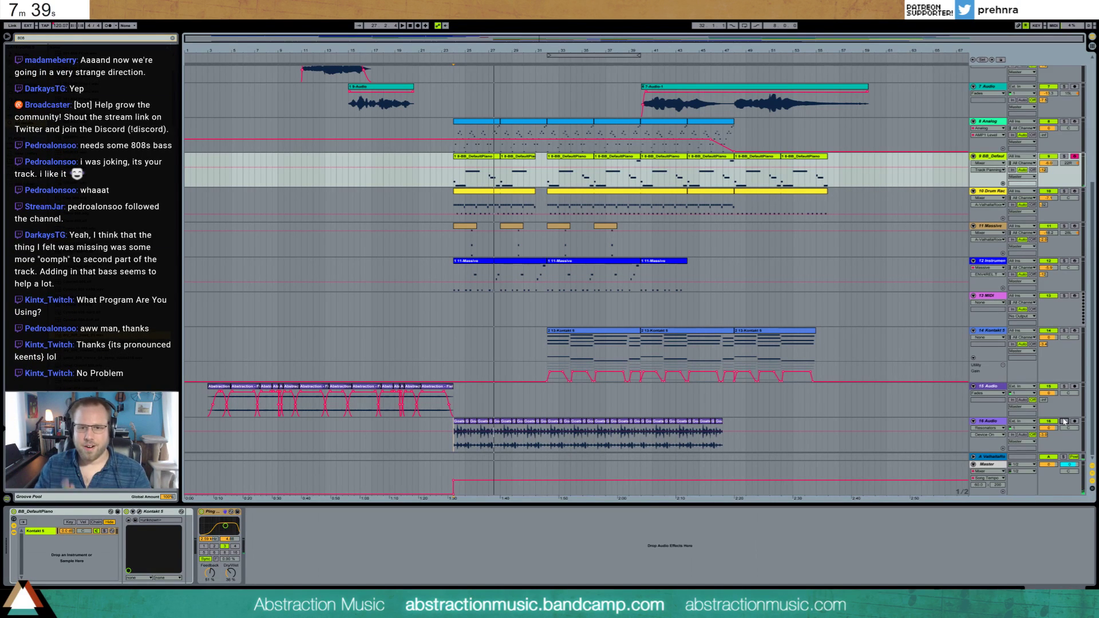
- Solo track 16 from about bar 39, switch its Auto Filter back on, and bring up the filter's Frequency automation
{"action": "left_click", "coordinate": [635, 446]}
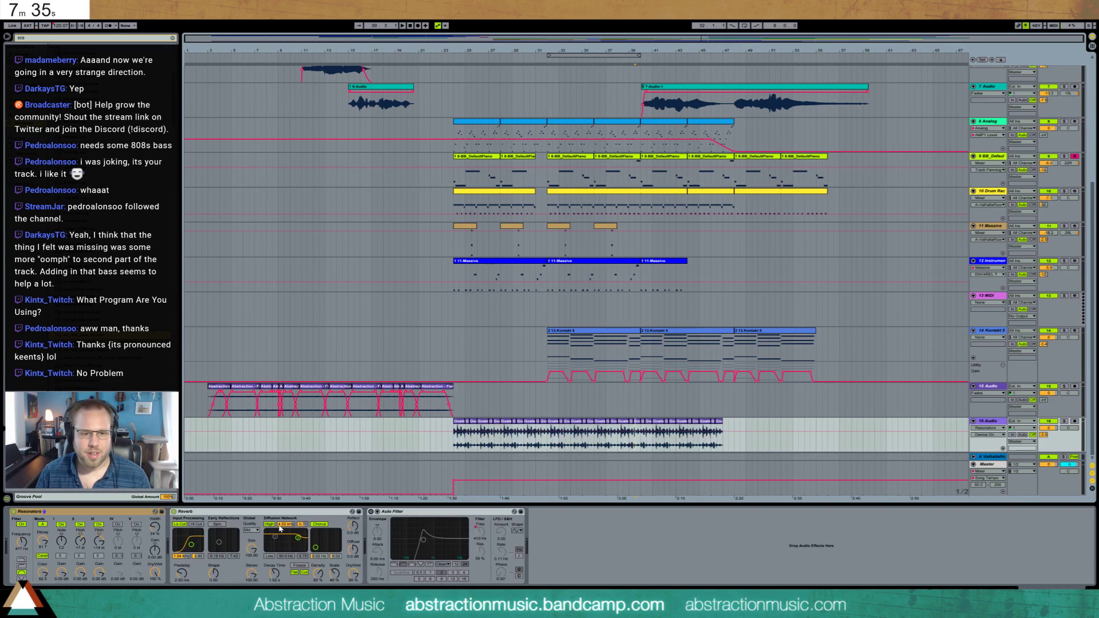
{"action": "left_click", "coordinate": [1064, 422]}
{"action": "key", "text": "space"}
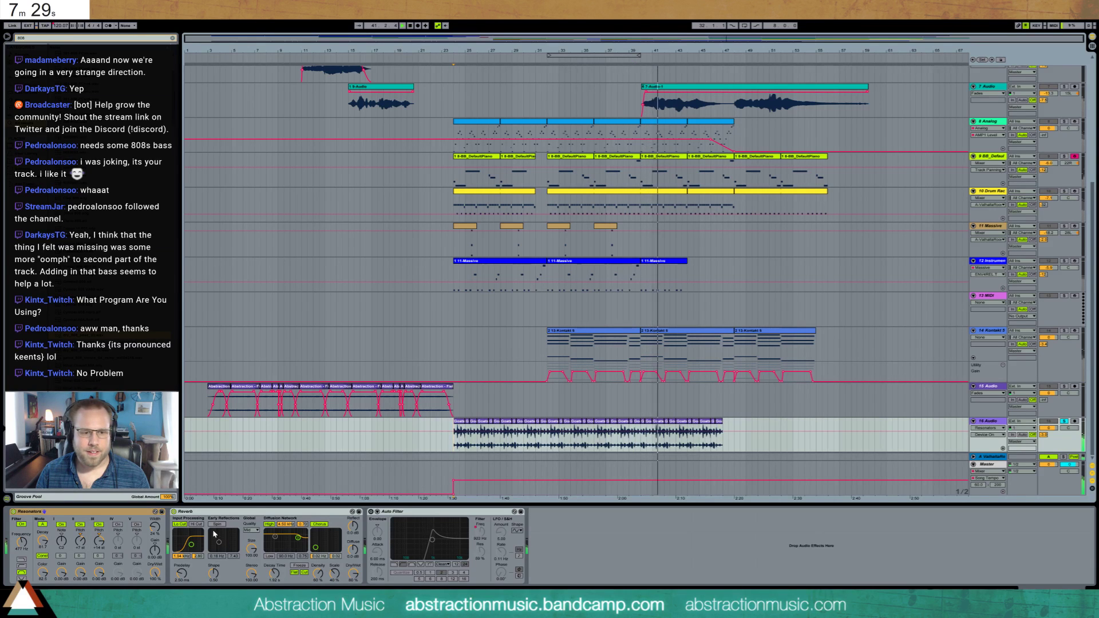
{"action": "left_click", "coordinate": [370, 518]}
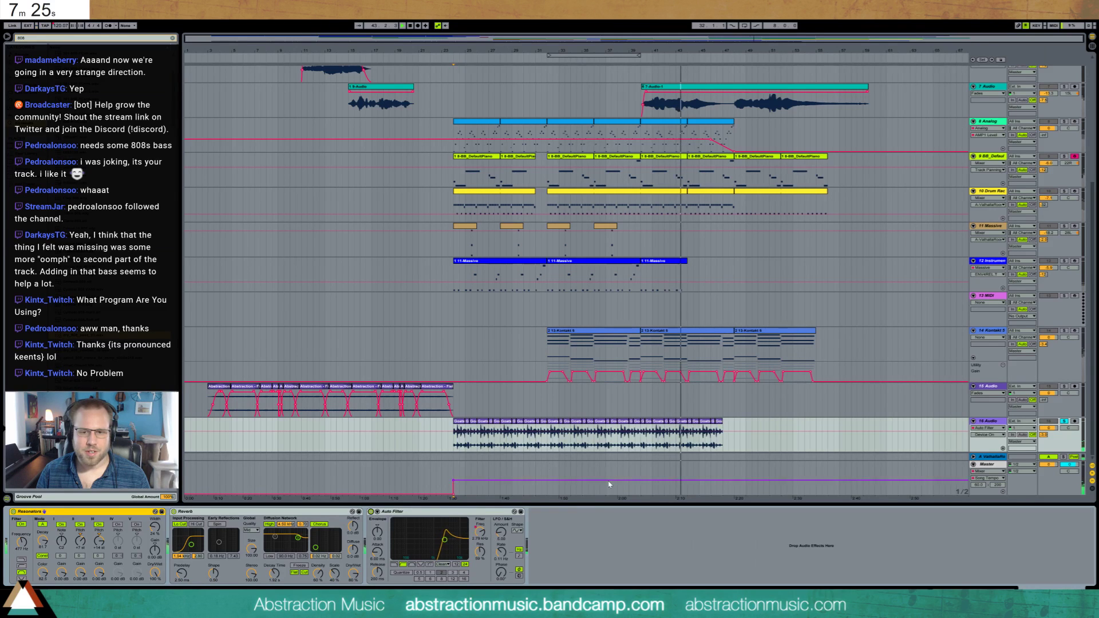
{"action": "mouse_move", "coordinate": [484, 536]}
{"action": "left_mouse_down"}
{"action": "mouse_move", "coordinate": [484, 523]}
{"action": "mouse_move", "coordinate": [481, 535]}
{"action": "left_mouse_up"}
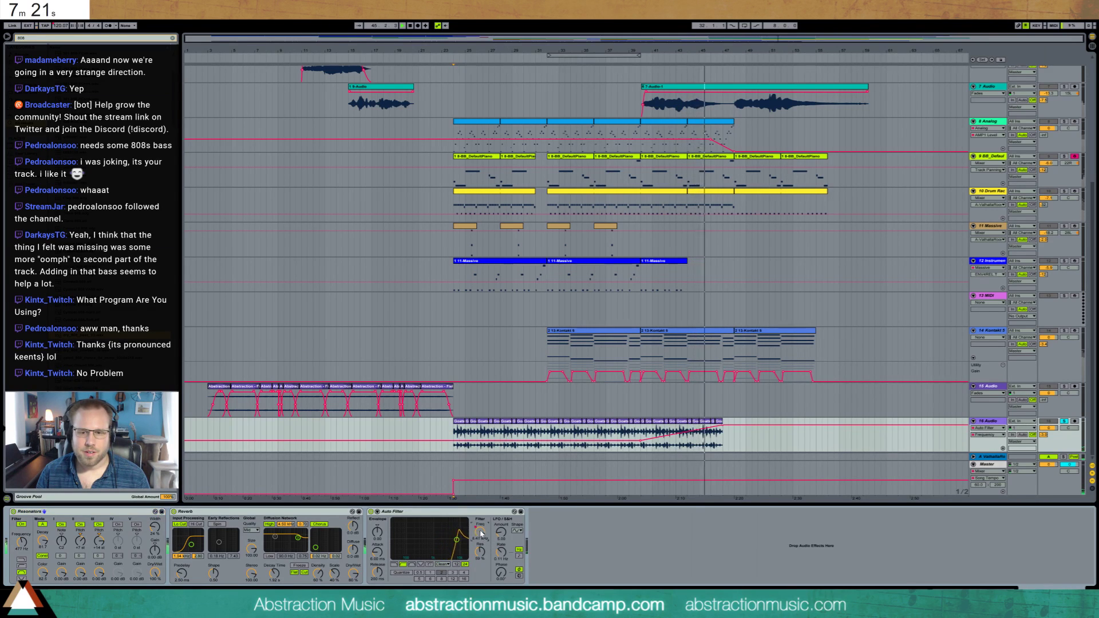
{"action": "left_click", "coordinate": [465, 498]}
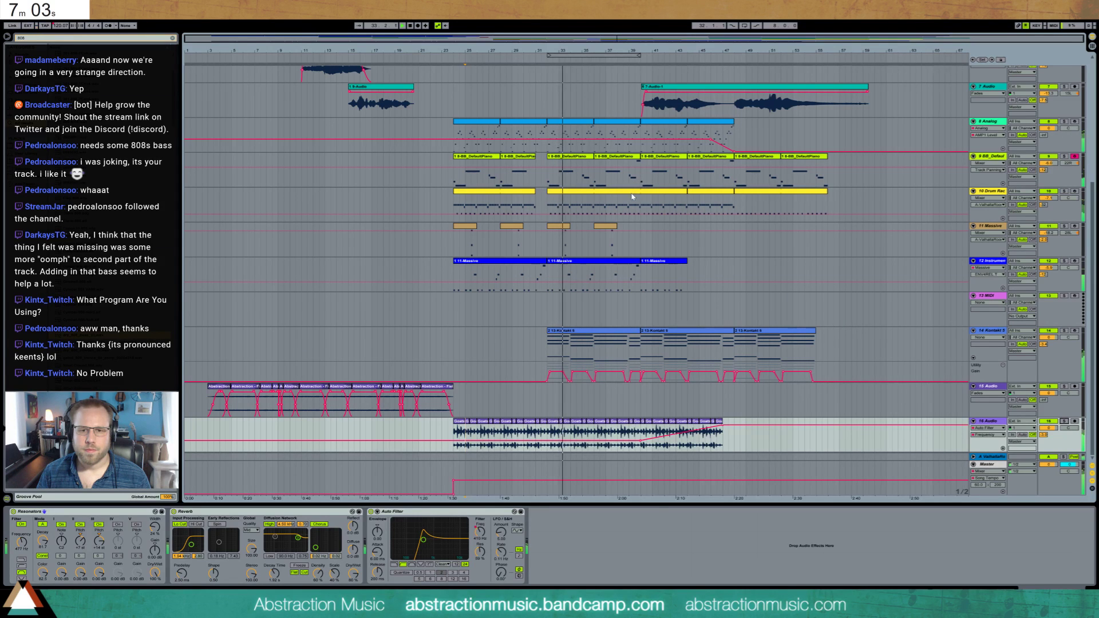
- In track 10's drum clip from bar 32, halve the open hi-hat notes ending clip bars 2 and 4 and fill the gaps with closed hi-hats
{"action": "left_click", "coordinate": [605, 193]}
{"action": "double_click", "coordinate": [605, 193]}
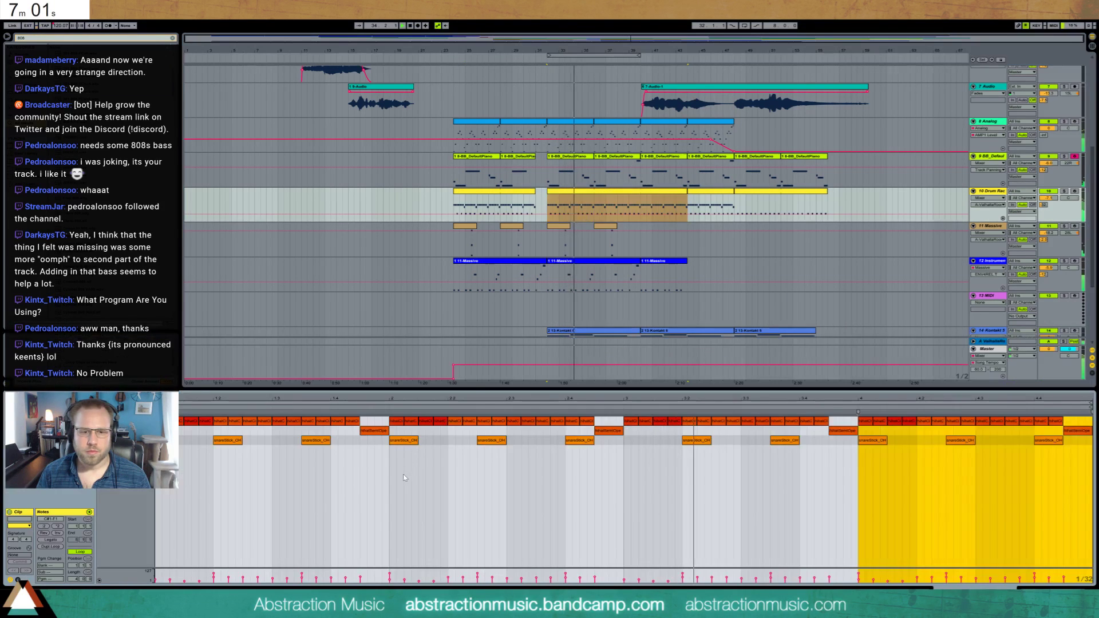
{"action": "left_click", "coordinate": [618, 432]}
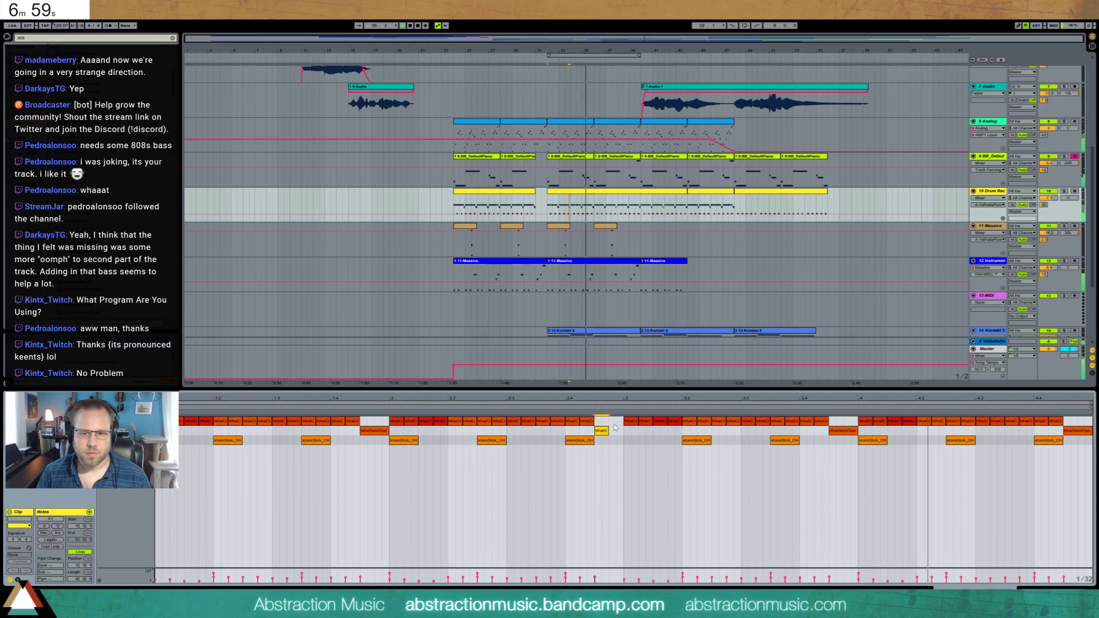
{"action": "left_click_drag", "start_coordinate": [618, 432], "coordinate": [621, 425]}
{"action": "key", "text": "space"}
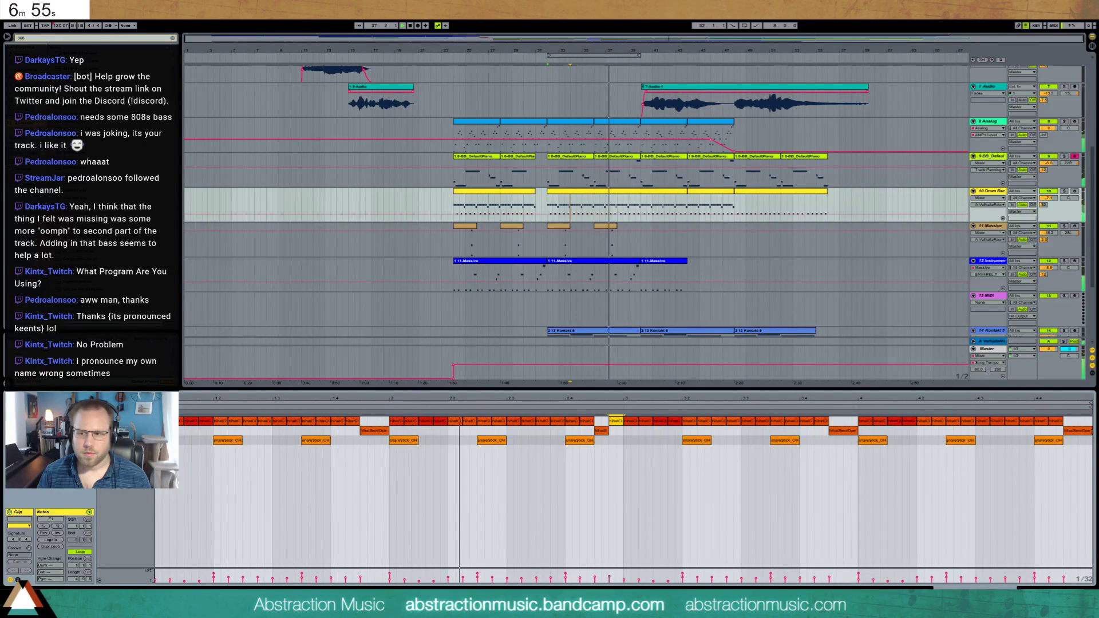
{"action": "left_click_drag", "start_coordinate": [1091, 435], "coordinate": [1083, 421]}
{"action": "left_click", "coordinate": [1084, 421]}
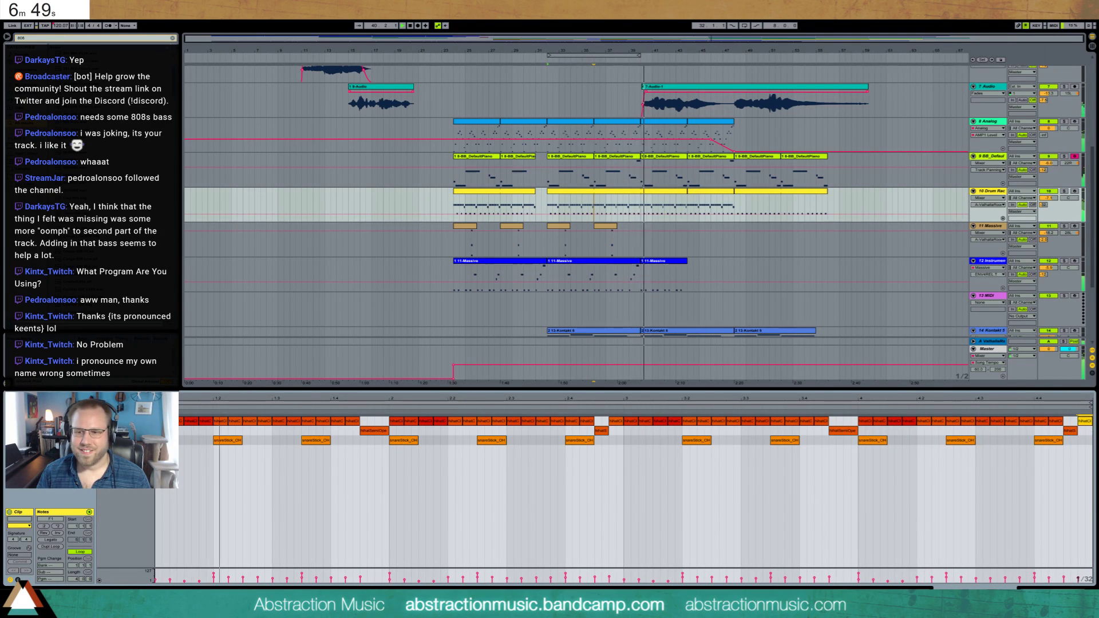
{"action": "key", "text": "shift+Tab"}
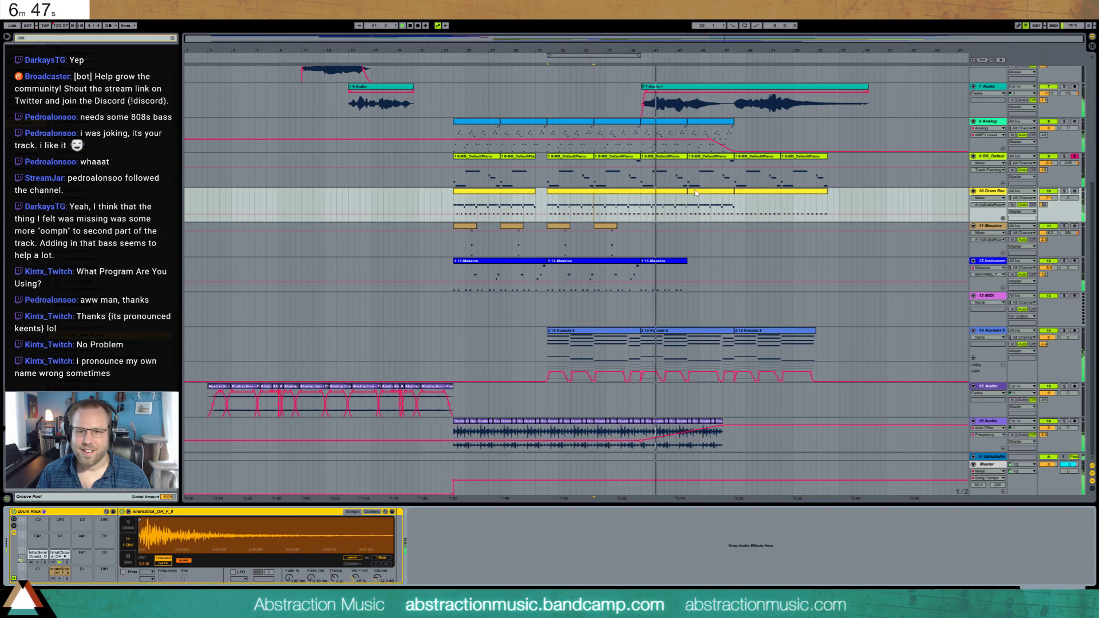
- Try raising the velocities of the hi-hat notes in track 10's drum clips starting at bars 32 and 44
{"action": "double_click", "coordinate": [694, 191]}
{"action": "left_click", "coordinate": [571, 206]}
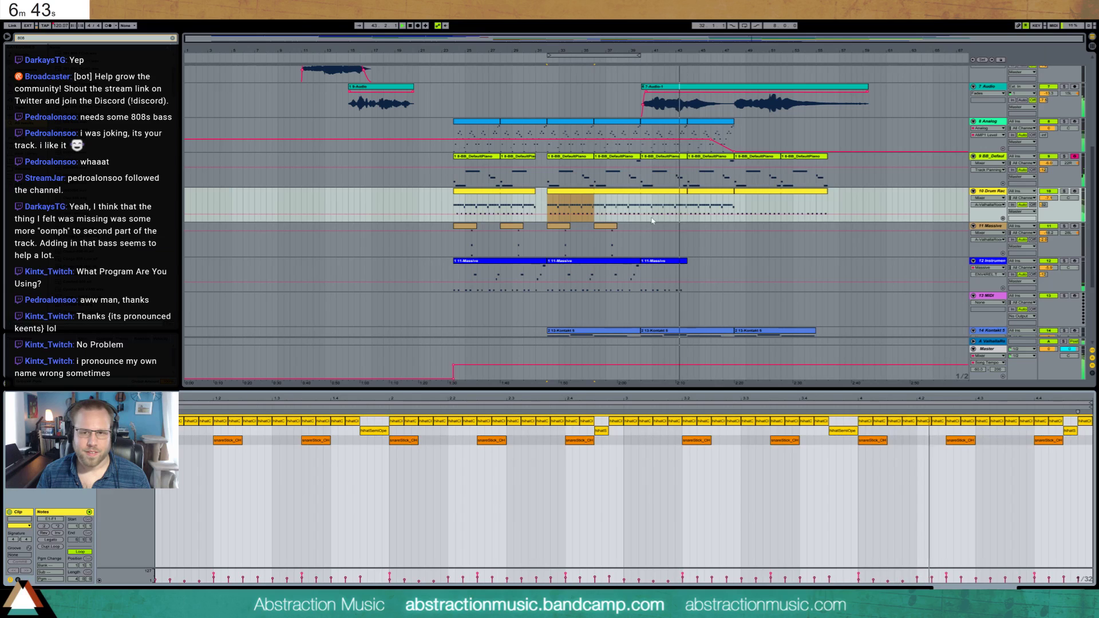
{"action": "key", "text": "ctrl+z"}
{"action": "key", "text": "ctrl+z"}
{"action": "key", "text": "space"}
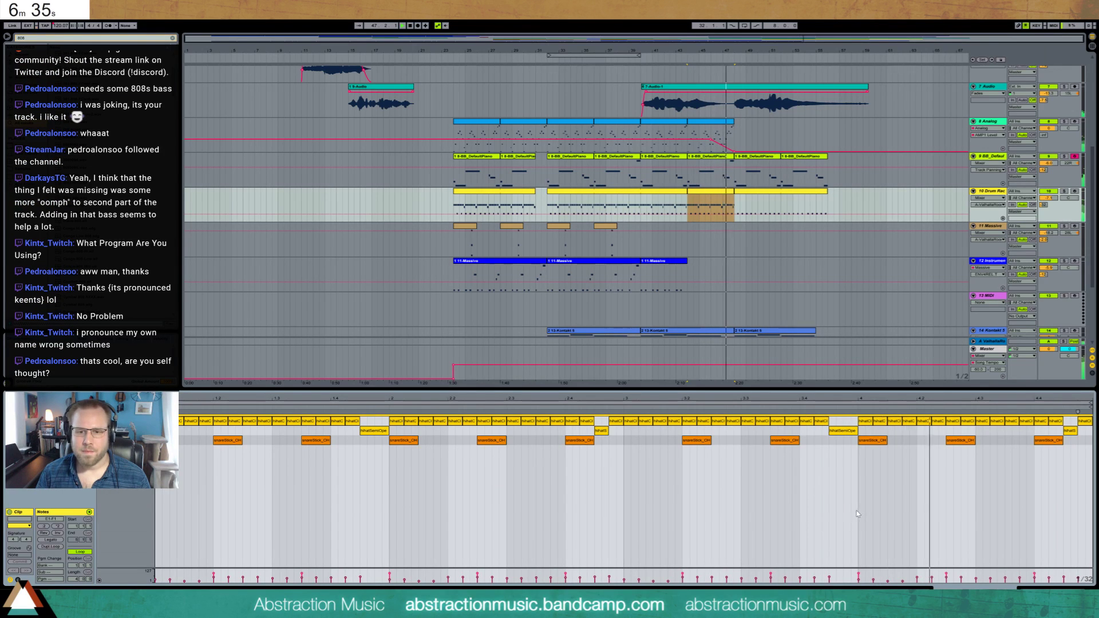
{"action": "key", "text": "ctrl+a"}
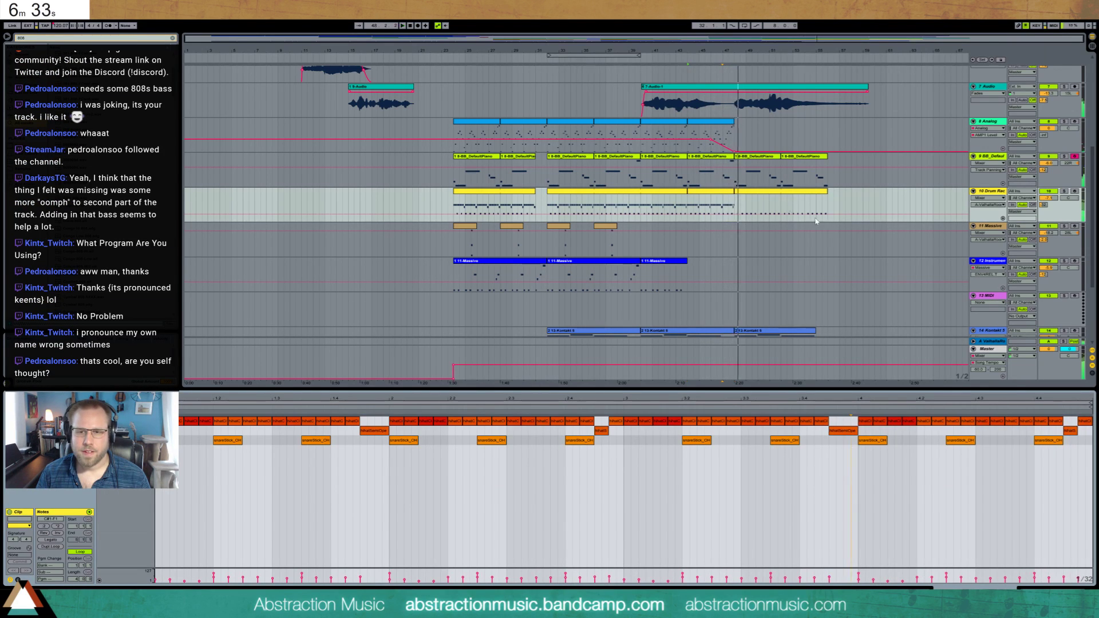
{"action": "left_click", "coordinate": [730, 193]}
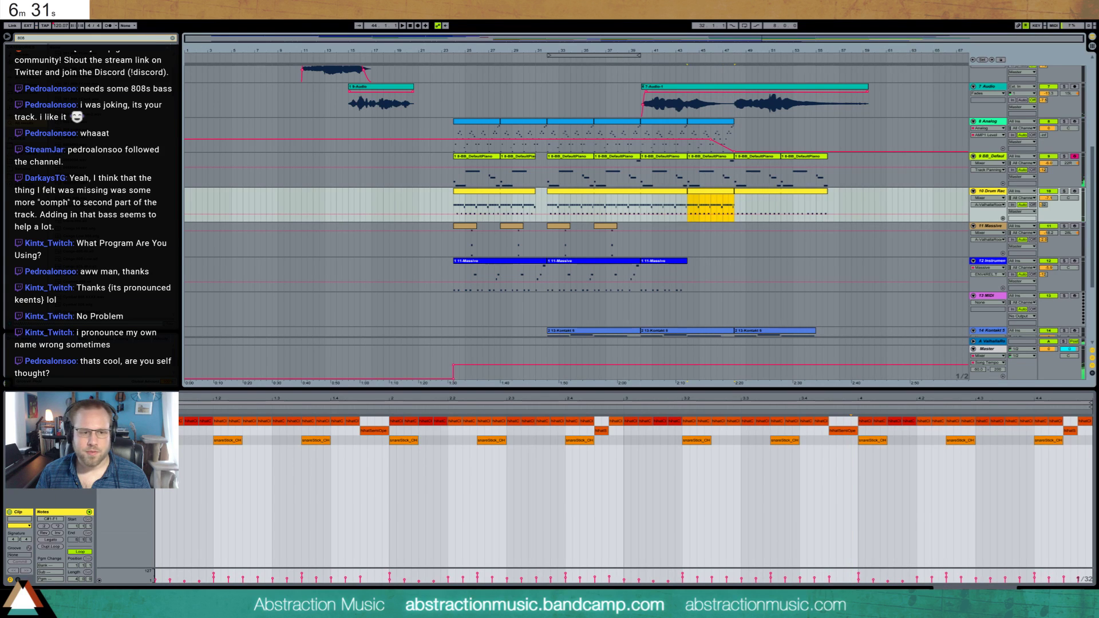
{"action": "left_click", "coordinate": [467, 588]}
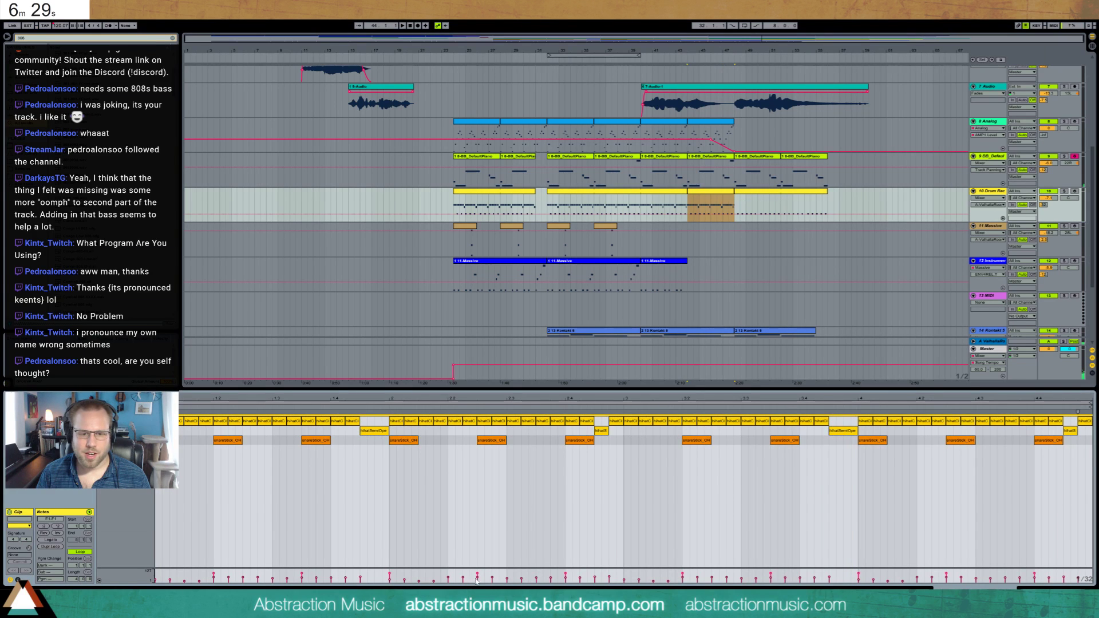
{"action": "key", "text": "ctrl+a"}
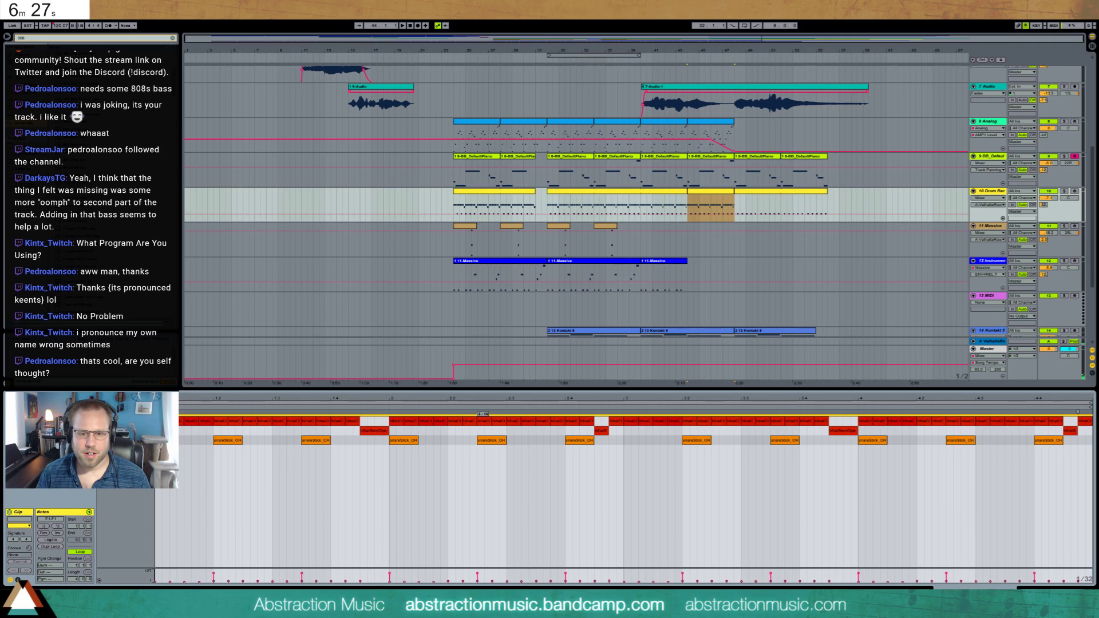
{"action": "left_click", "coordinate": [756, 518]}
{"action": "key", "text": "shift+Tab"}
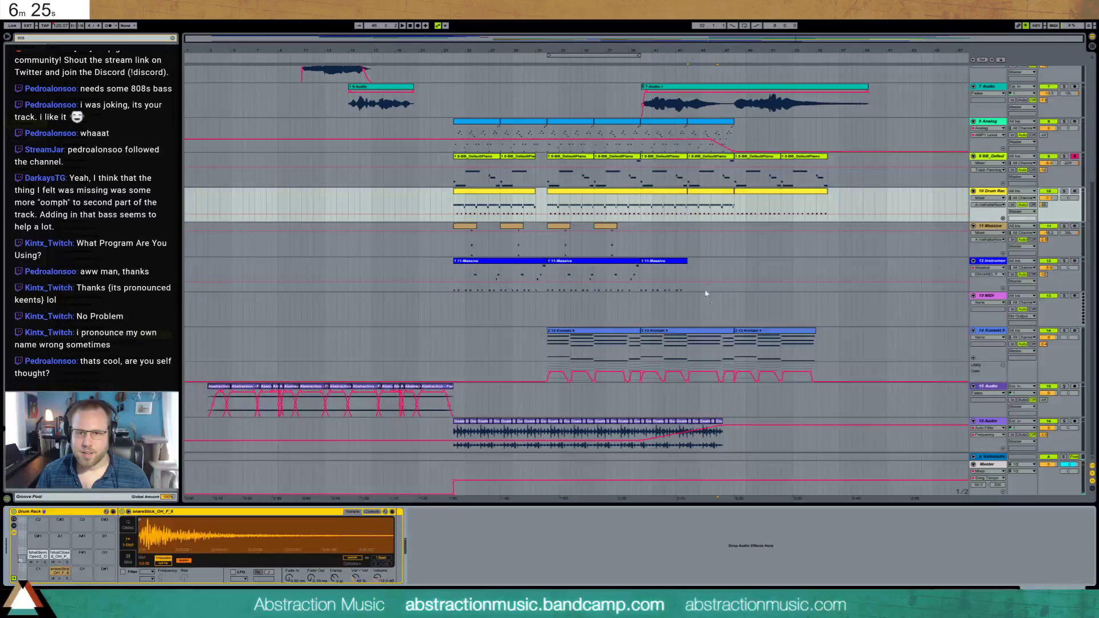
- Replace track 10's drum clip at bars 44–48 with the sparser hi-hat pattern and remove the hi-hat fill at its end
{"action": "left_click", "coordinate": [688, 203]}
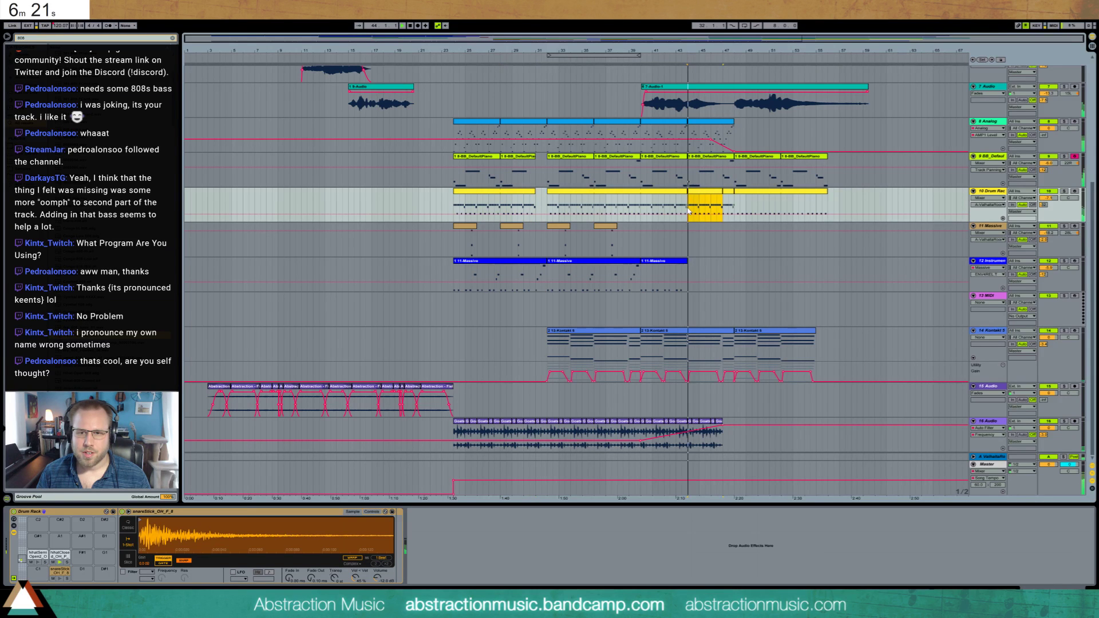
{"action": "left_click_drag", "start_coordinate": [688, 210], "coordinate": [733, 200]}
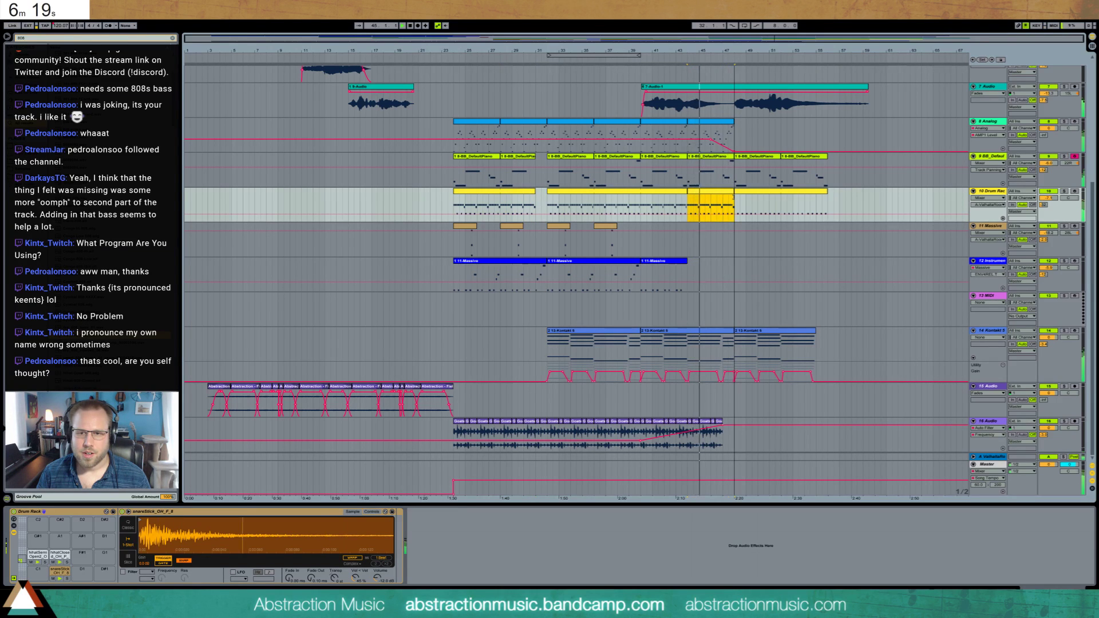
{"action": "double_click", "coordinate": [733, 201]}
{"action": "left_click", "coordinate": [1086, 435]}
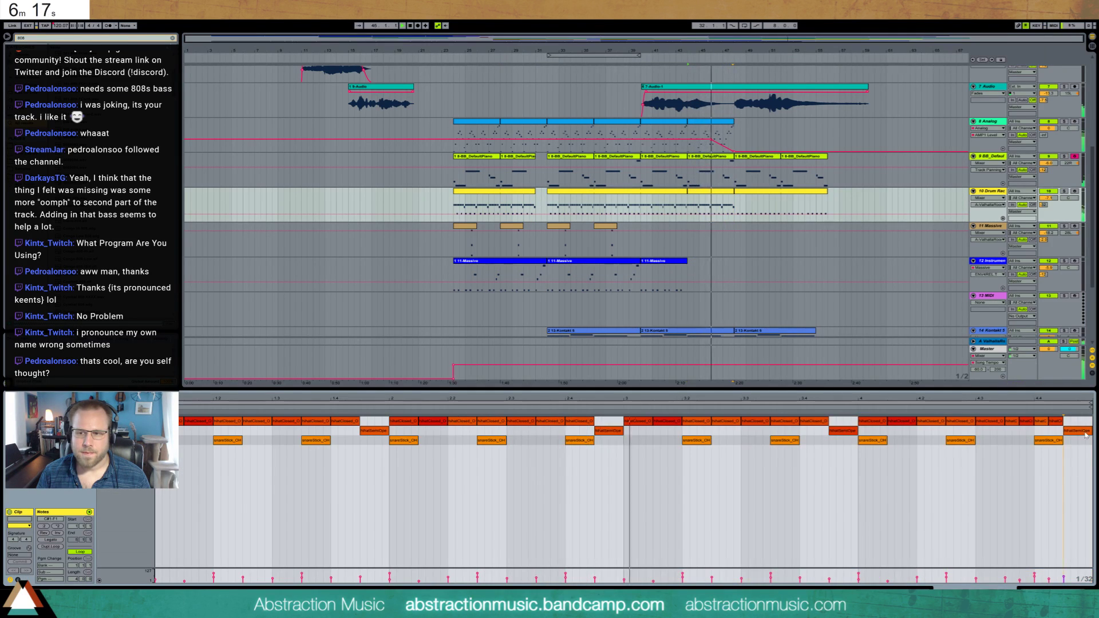
{"action": "key", "text": "Delete"}
{"action": "left_click_drag", "start_coordinate": [1072, 429], "coordinate": [1014, 422]}
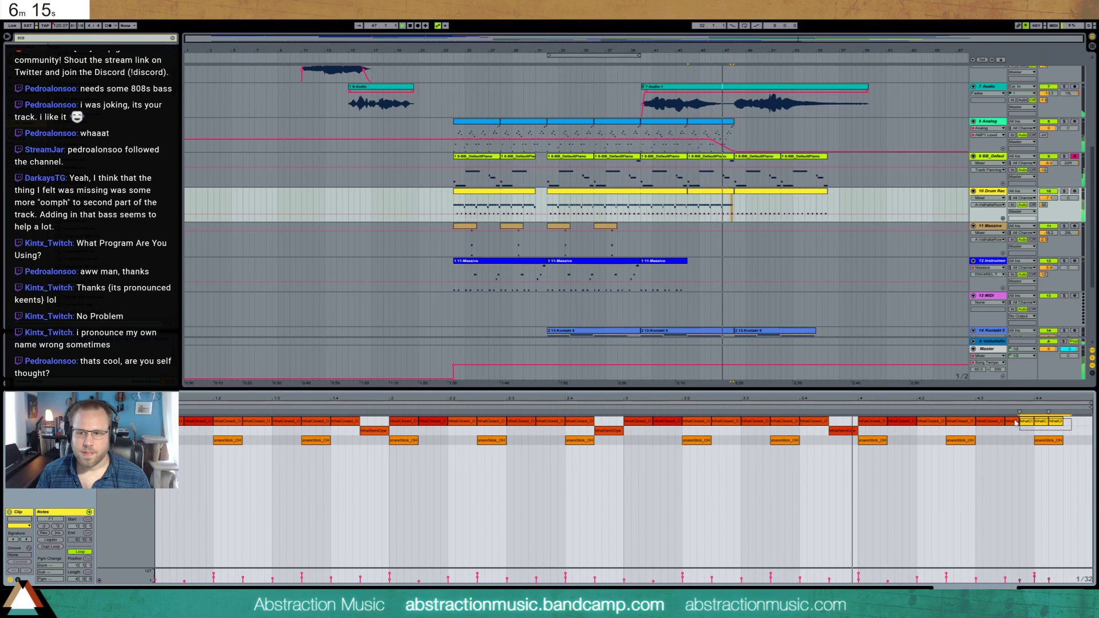
{"action": "key", "text": "0"}
{"action": "left_click", "coordinate": [990, 422]}
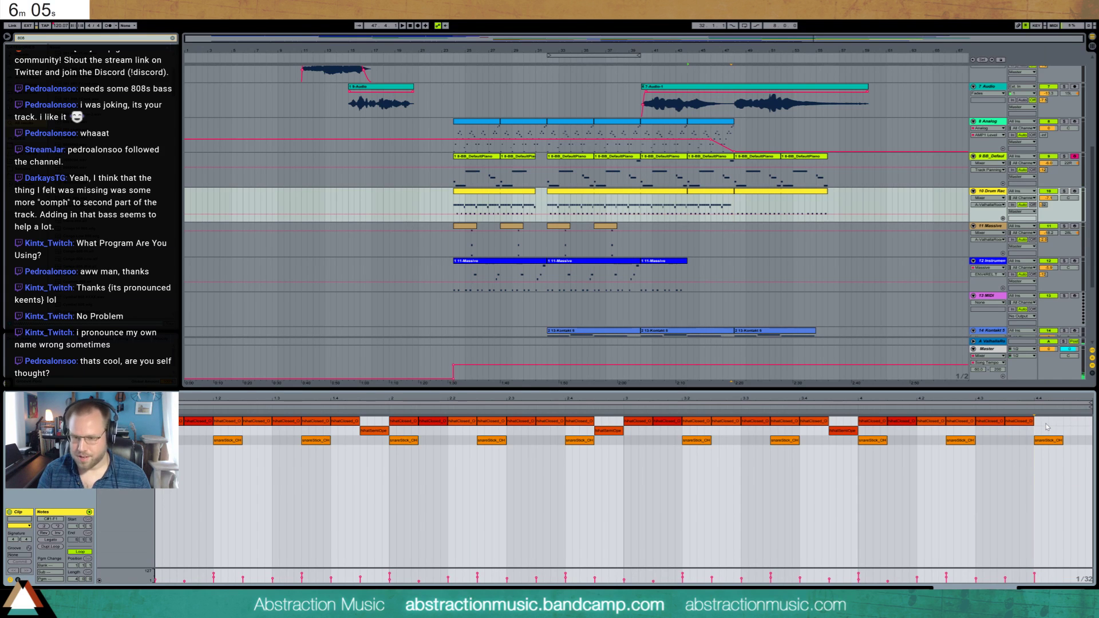
{"action": "key", "text": "shift+Tab"}
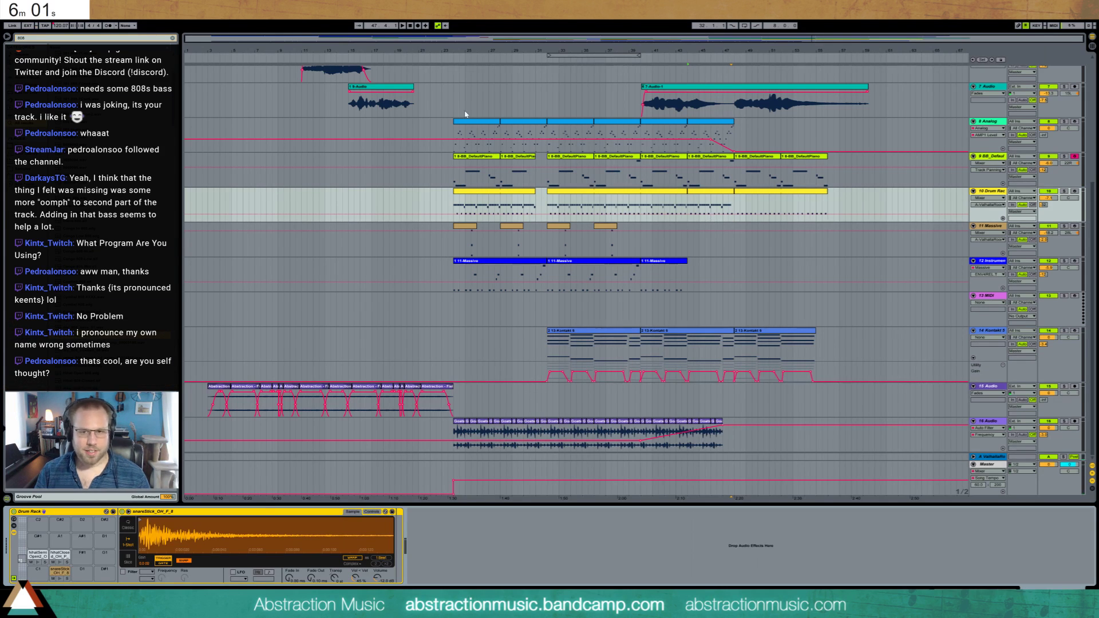
{"action": "left_click", "coordinate": [690, 202]}
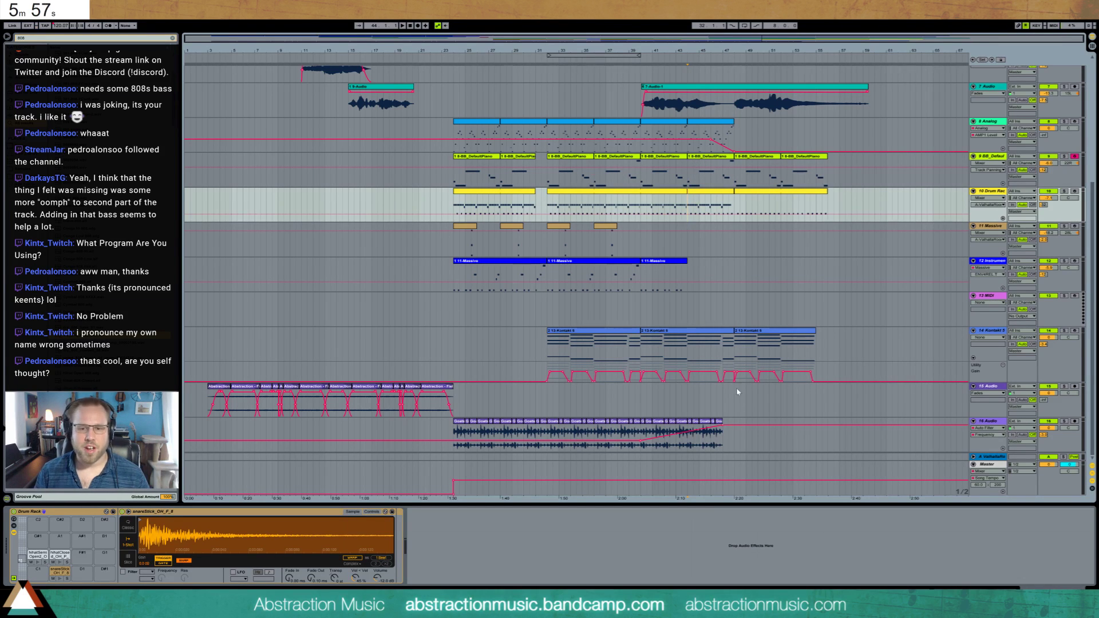
- Select the Master track and clear the browser's search text
{"action": "left_click", "coordinate": [982, 463]}
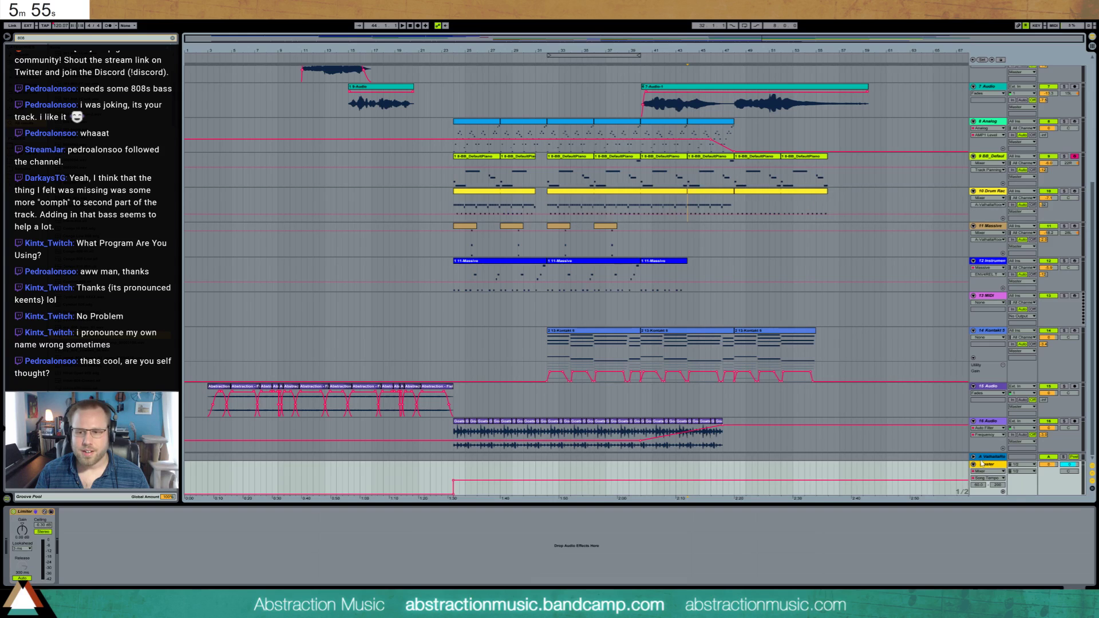
{"action": "left_click", "coordinate": [59, 38]}
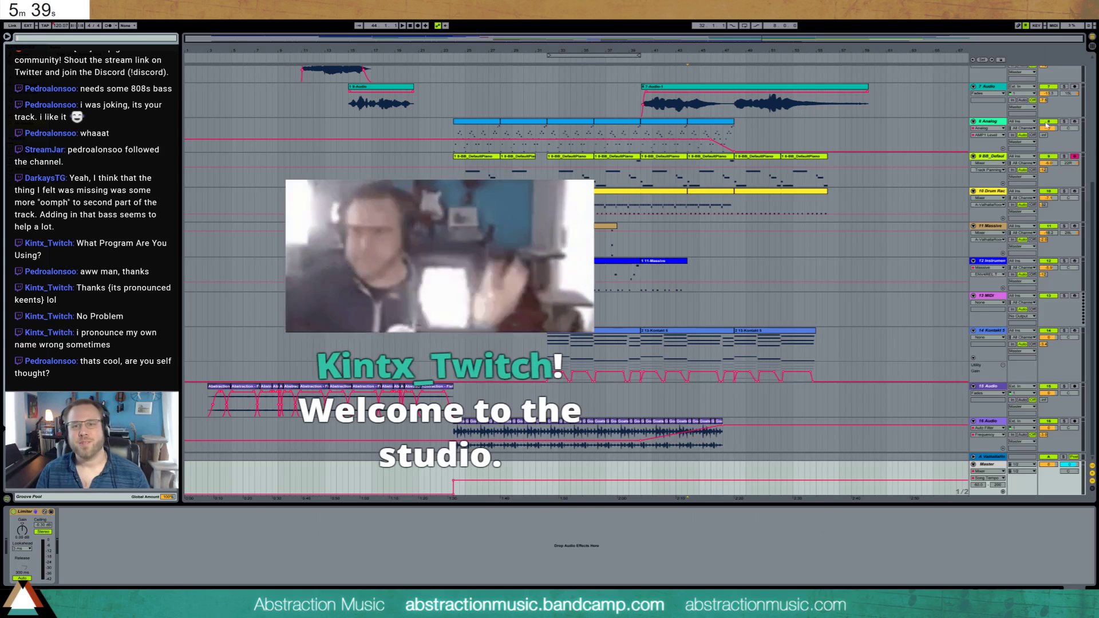
- Duplicate piano track 9 and delete all the clips from the copy
{"action": "left_click", "coordinate": [990, 172]}
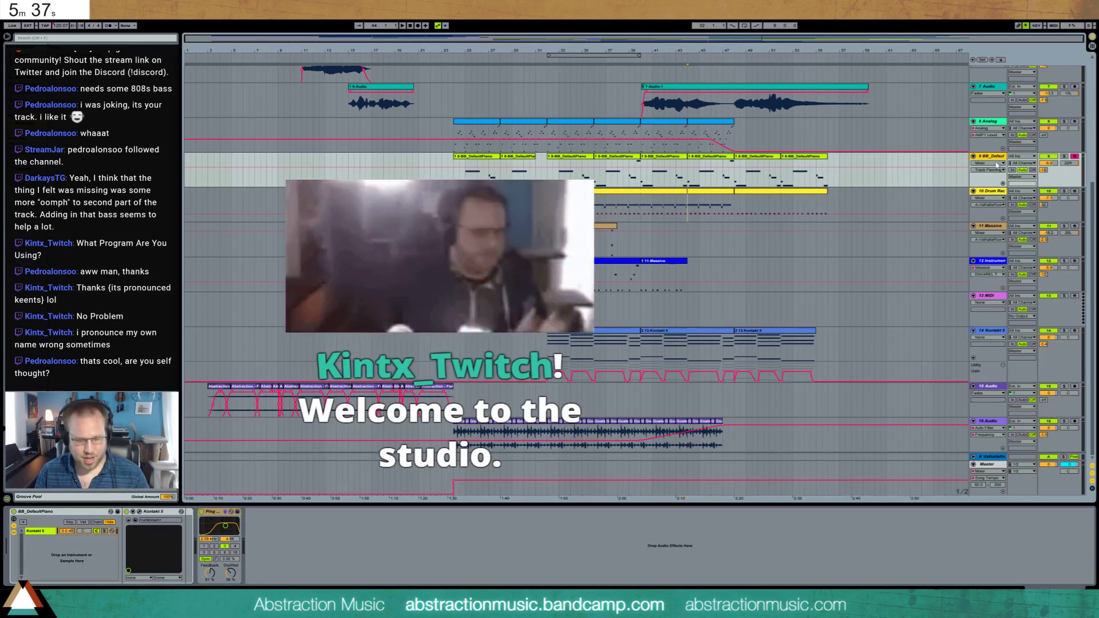
{"action": "key", "text": "ctrl+d"}
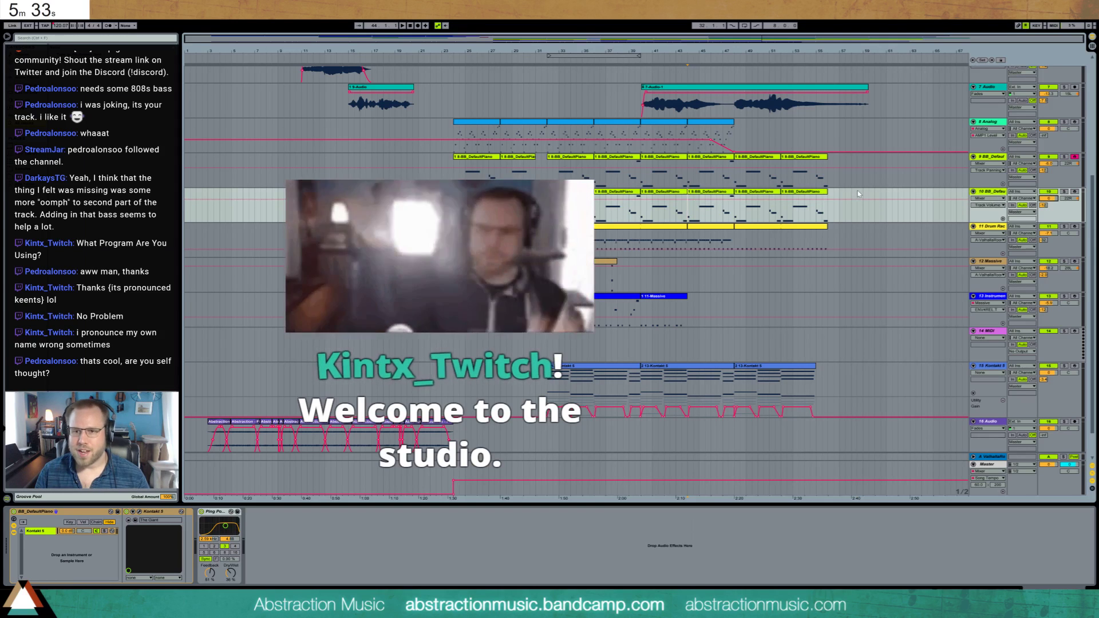
{"action": "key", "text": "Delete"}
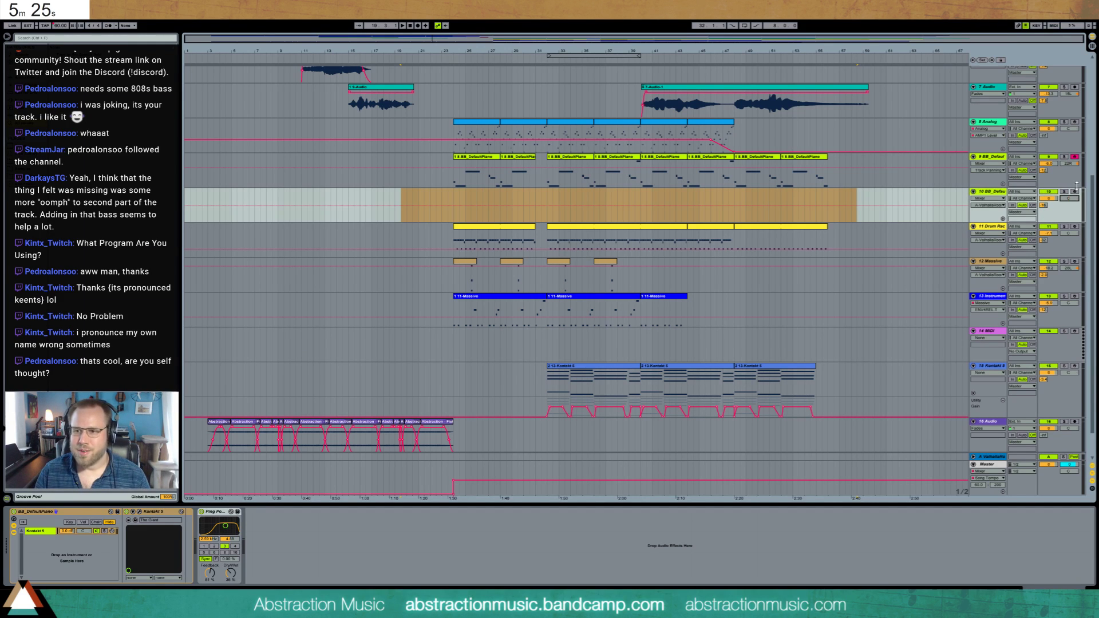
- Load the BB-Simple Mastering rack on the Master track, and adjust its EQ Eight bands and Glue Compressor threshold and makeup during playback
{"action": "left_click", "coordinate": [988, 466]}
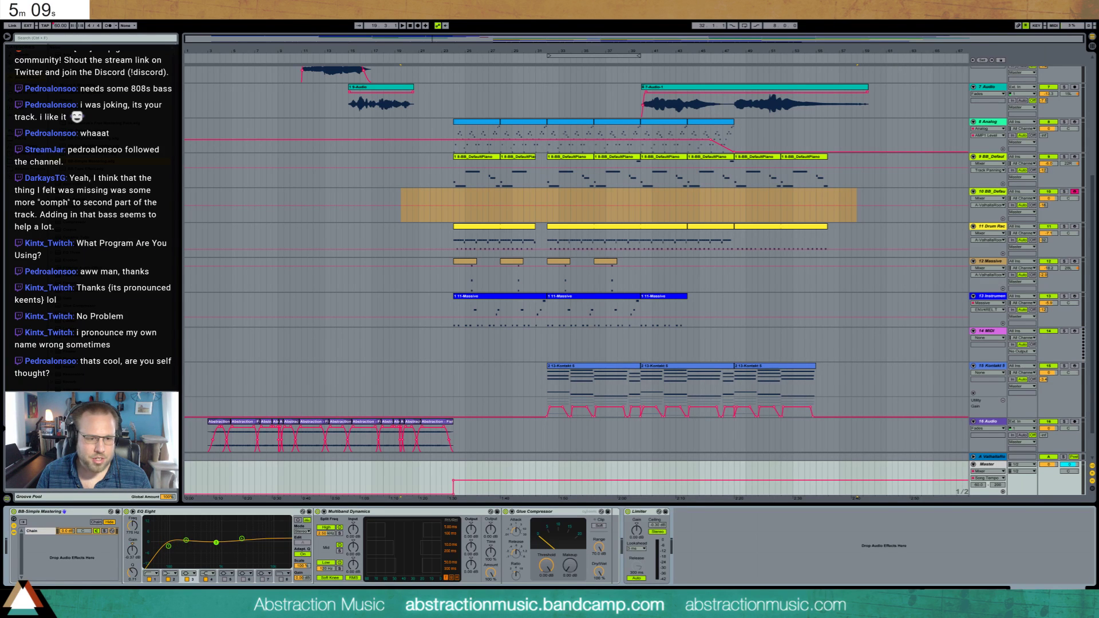
{"action": "left_click", "coordinate": [171, 546]}
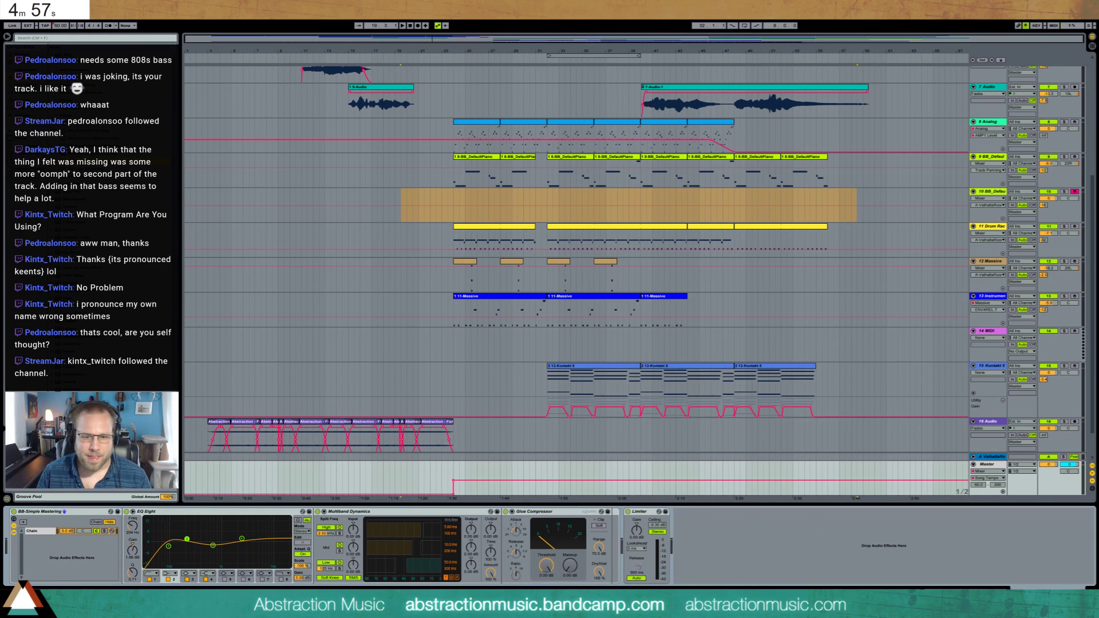
{"action": "left_click_drag", "start_coordinate": [547, 565], "coordinate": [570, 543]}
{"action": "left_click", "coordinate": [258, 51]}
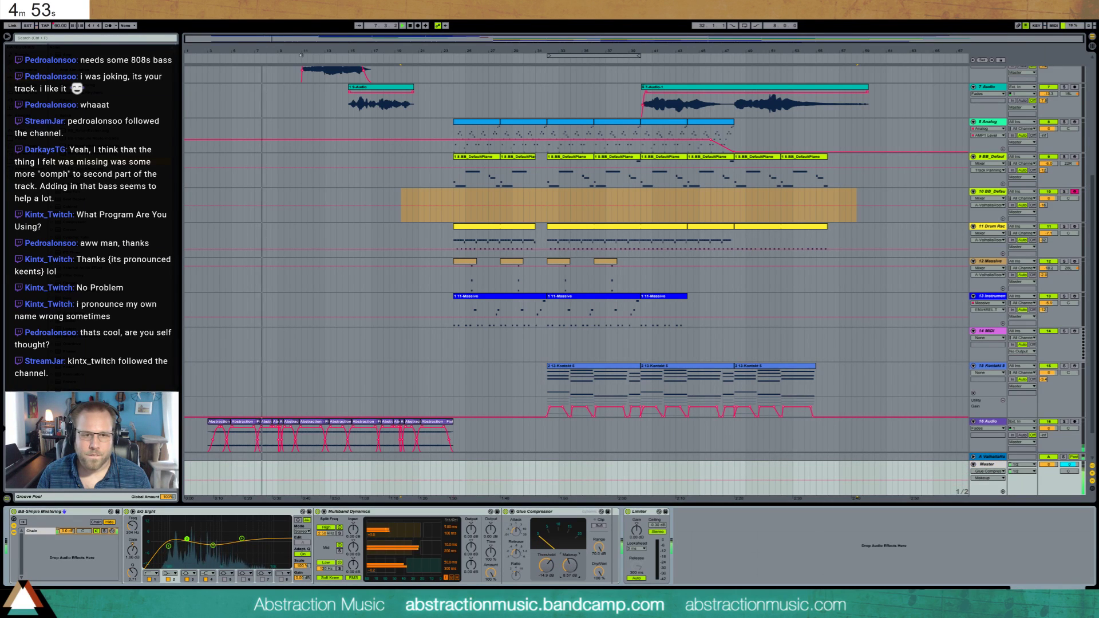
{"action": "left_click", "coordinate": [319, 54]}
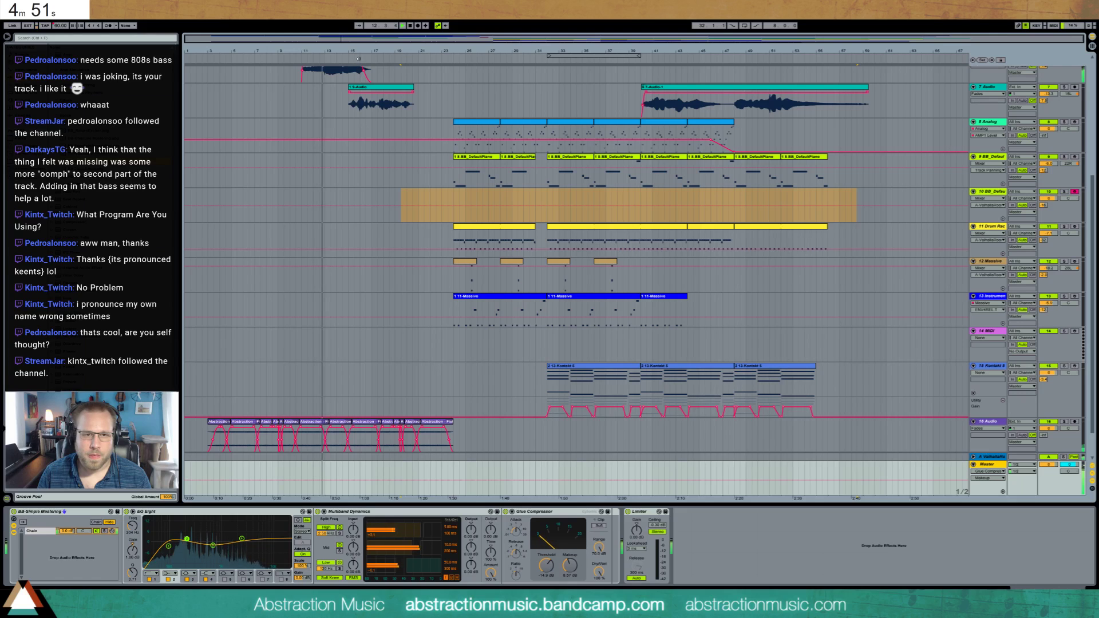
- Adjust the Master's Glue Compressor threshold and makeup, and audition the mix from about bars 21 and 25
{"action": "left_click_drag", "start_coordinate": [547, 565], "coordinate": [570, 574]}
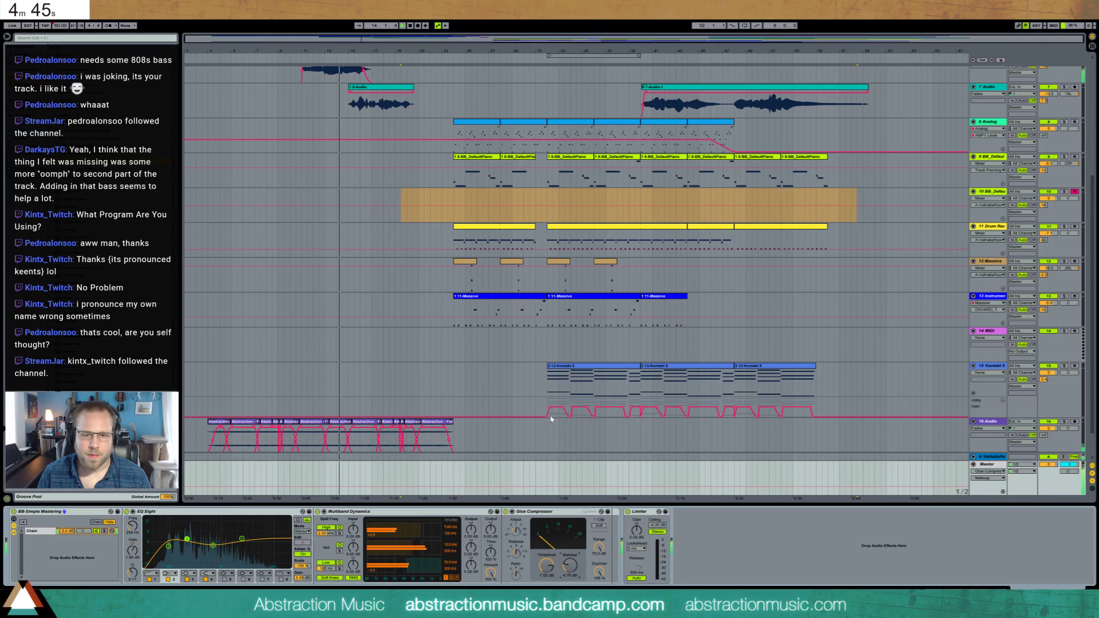
{"action": "left_click", "coordinate": [418, 62]}
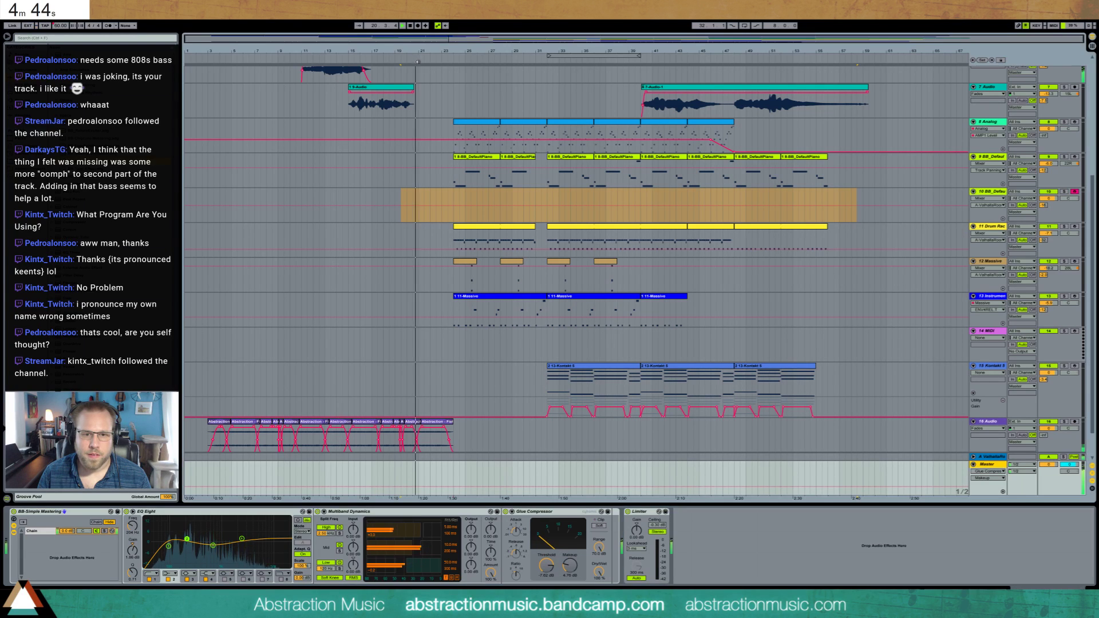
{"action": "left_click", "coordinate": [472, 58]}
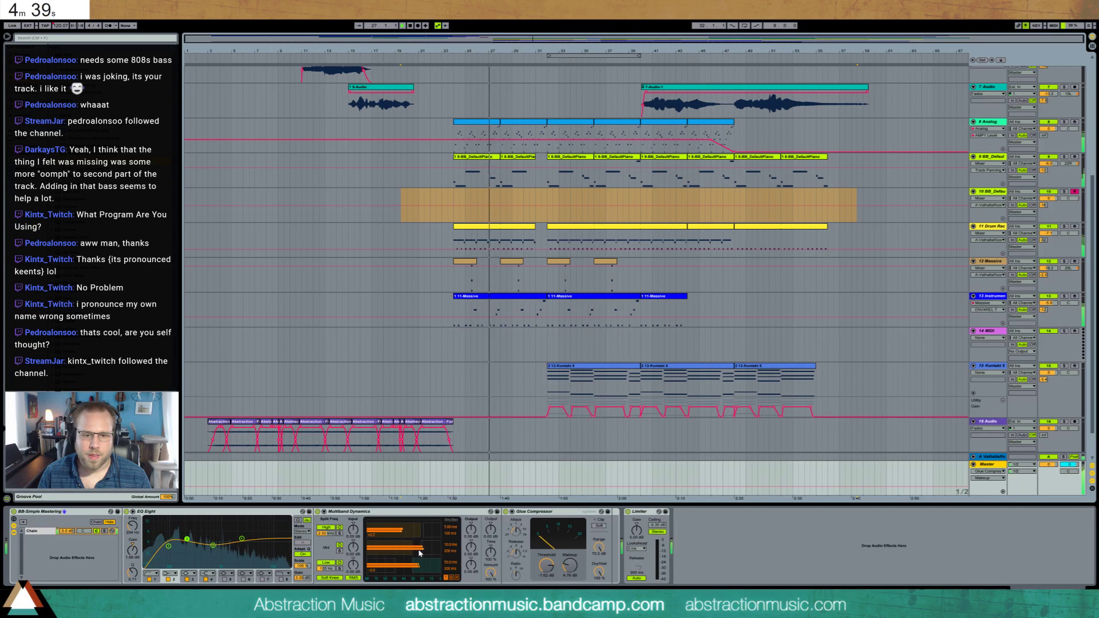
- Arm Massive track 3 and replay the arrangement from about bar 23
{"action": "scroll", "coordinate": [531, 234], "scroll_direction": "up", "scroll_amount": 6}
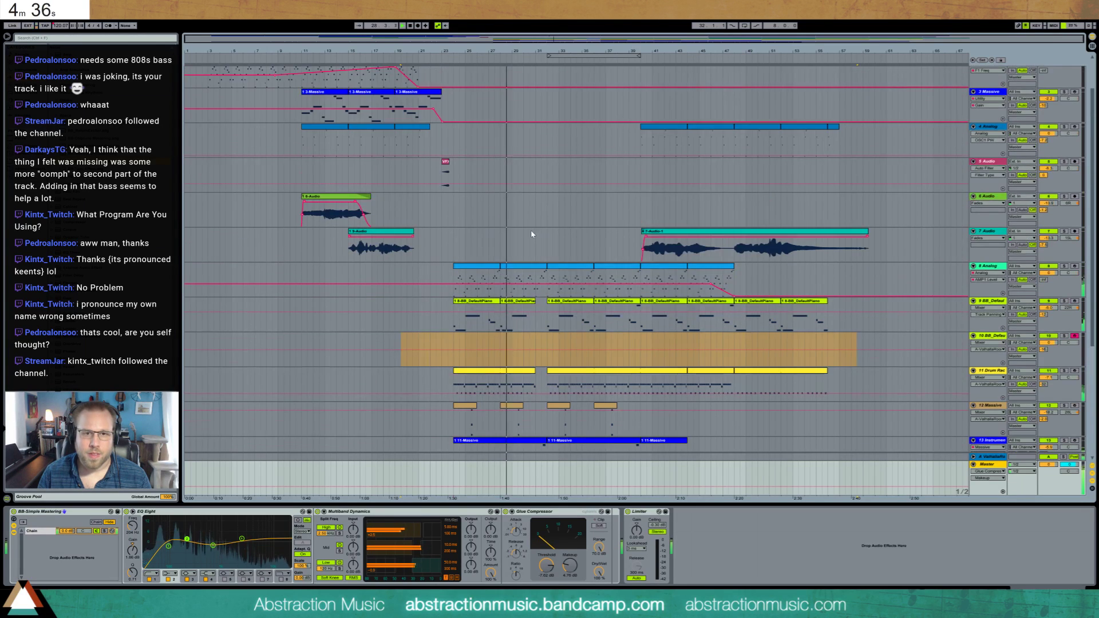
{"action": "left_click", "coordinate": [1075, 94]}
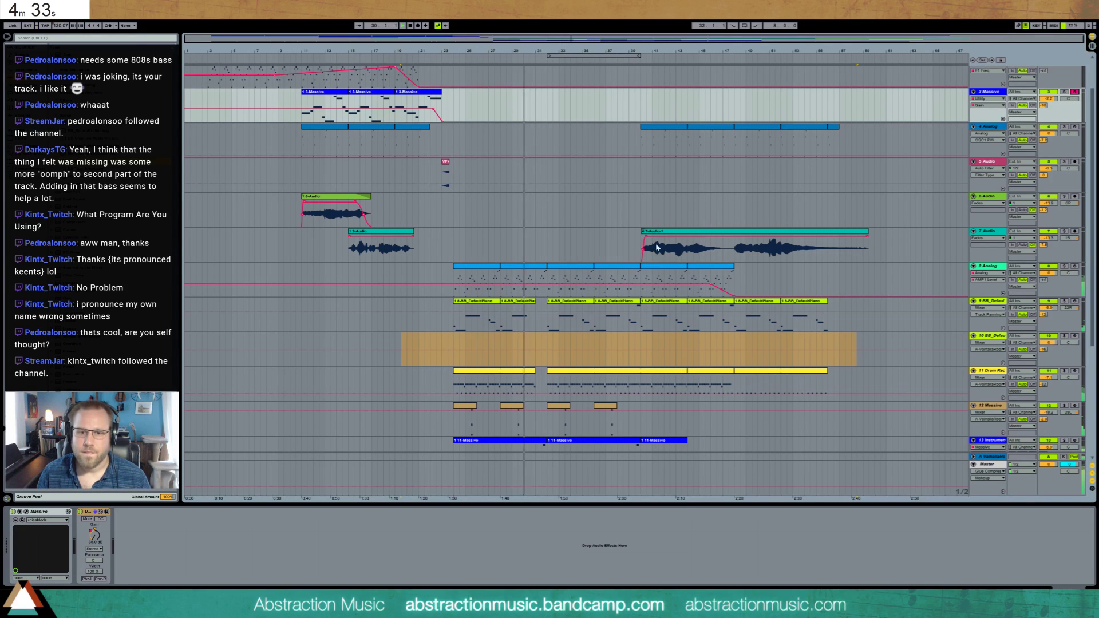
{"action": "scroll", "coordinate": [673, 226], "scroll_direction": "up", "scroll_amount": 2}
{"action": "scroll", "coordinate": [629, 225], "scroll_direction": "down", "scroll_amount": 3}
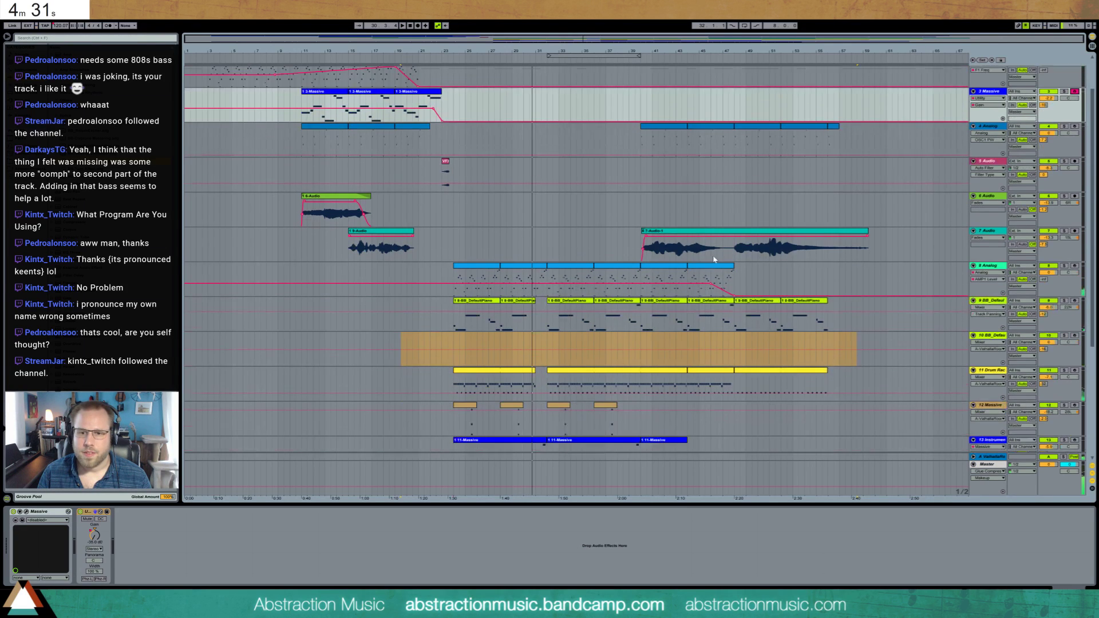
{"action": "left_click", "coordinate": [446, 60]}
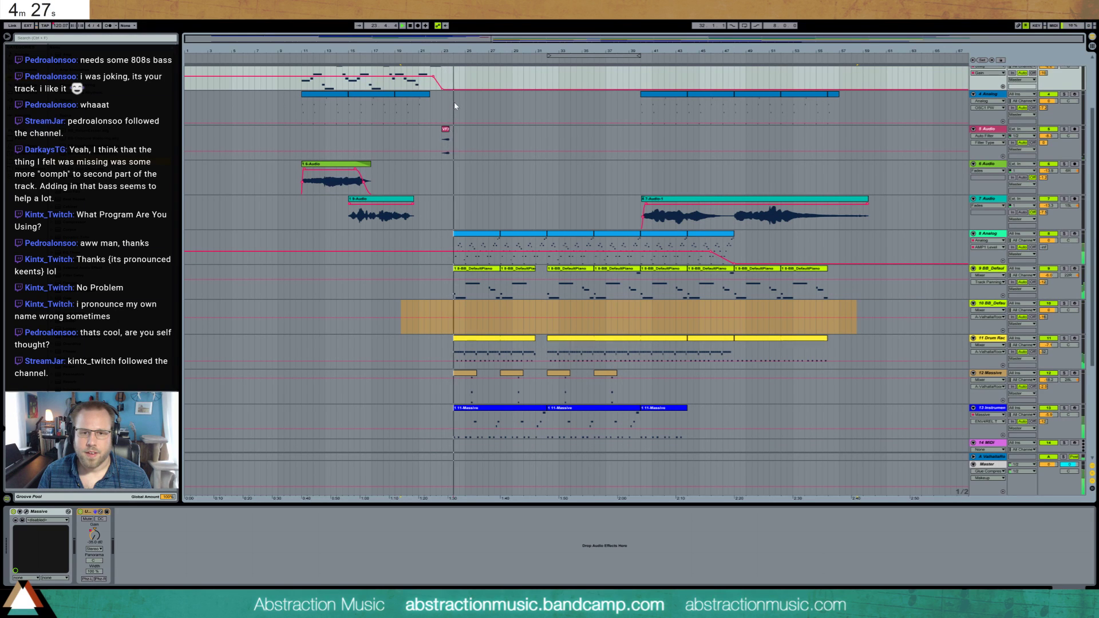
- Adjust the volume of audio track 17 during playback
{"action": "scroll", "coordinate": [567, 234], "scroll_direction": "down", "scroll_amount": 1}
{"action": "scroll", "coordinate": [566, 234], "scroll_direction": "down", "scroll_amount": 5}
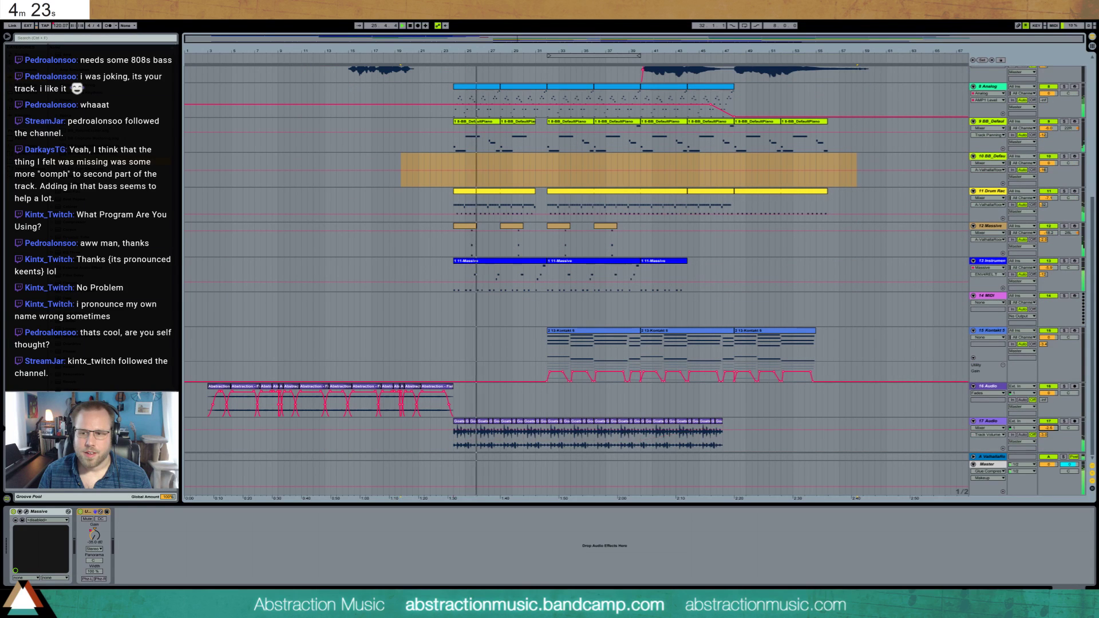
{"action": "left_click", "coordinate": [1042, 430]}
- Arm instrument track 1 and inspect the envelopes and notes of its Instrument Rack clip at bar 24
{"action": "scroll", "coordinate": [895, 357], "scroll_direction": "up", "scroll_amount": 8}
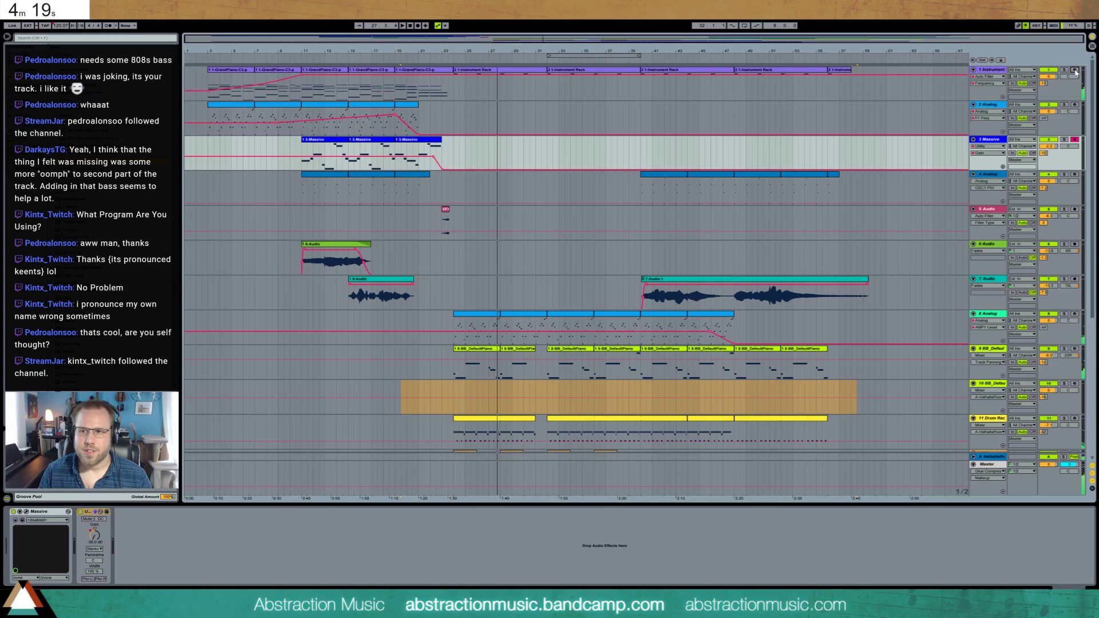
{"action": "left_click", "coordinate": [983, 71]}
{"action": "double_click", "coordinate": [544, 69]}
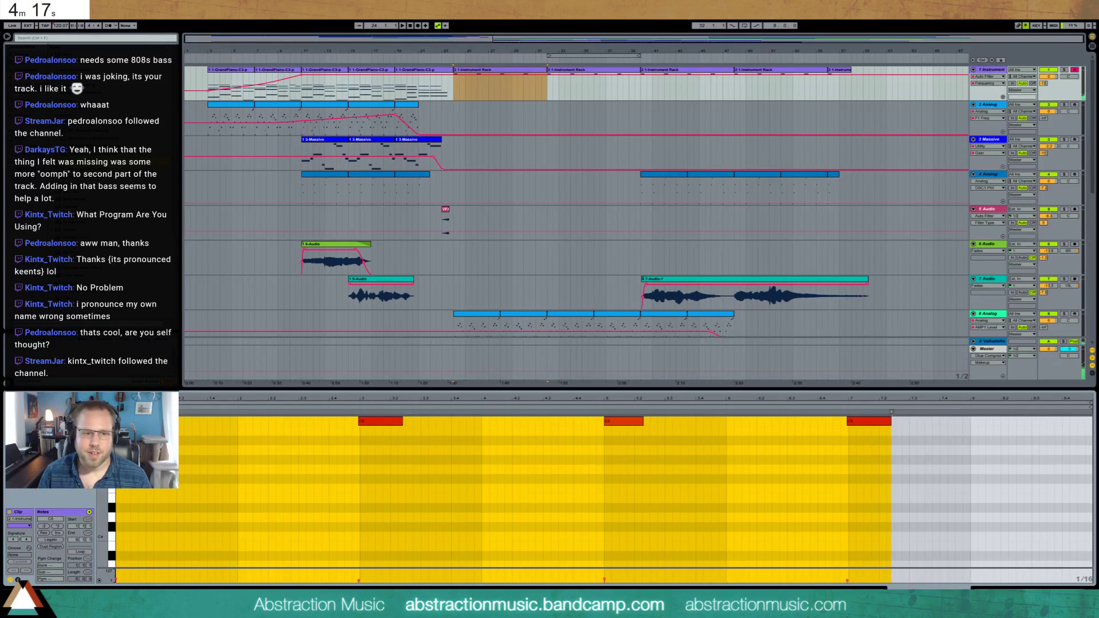
{"action": "left_click", "coordinate": [17, 579]}
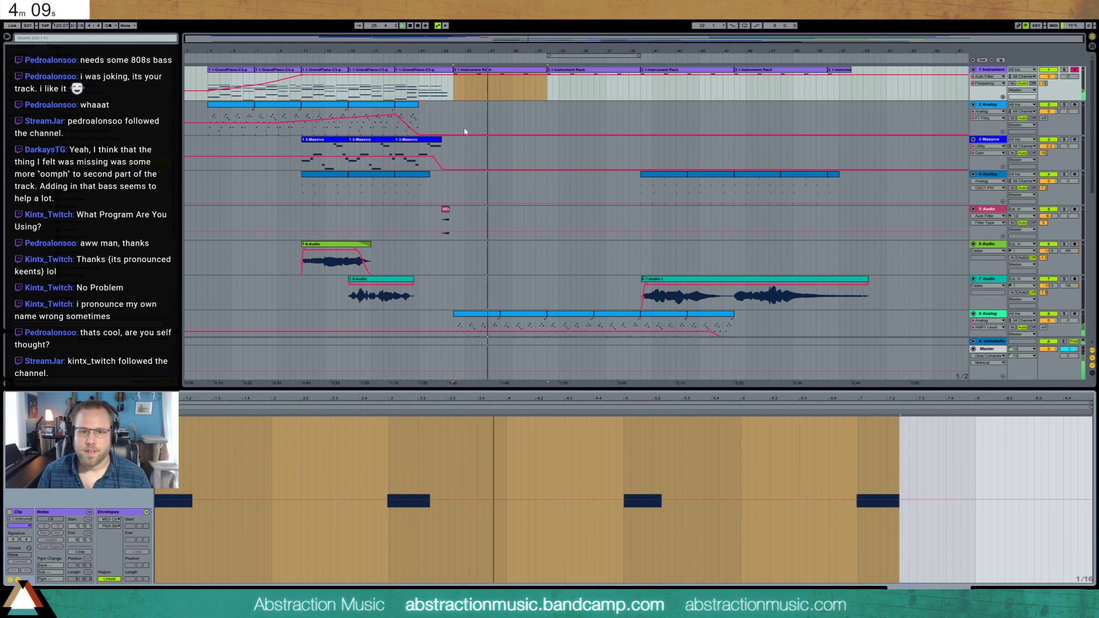
{"action": "left_click", "coordinate": [18, 580]}
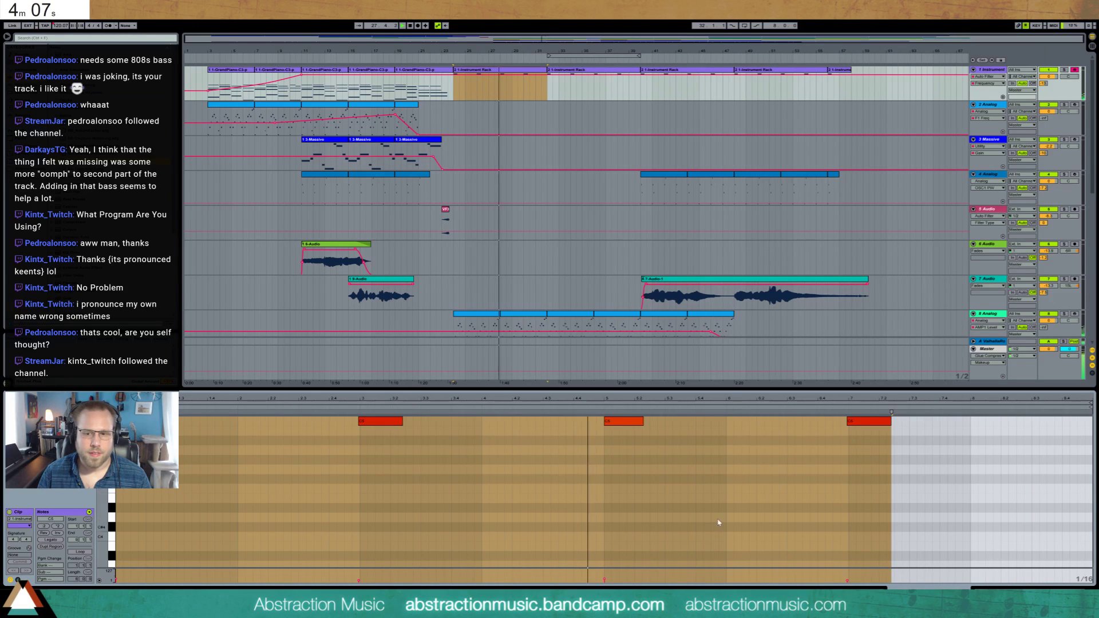
{"action": "left_click", "coordinate": [815, 449]}
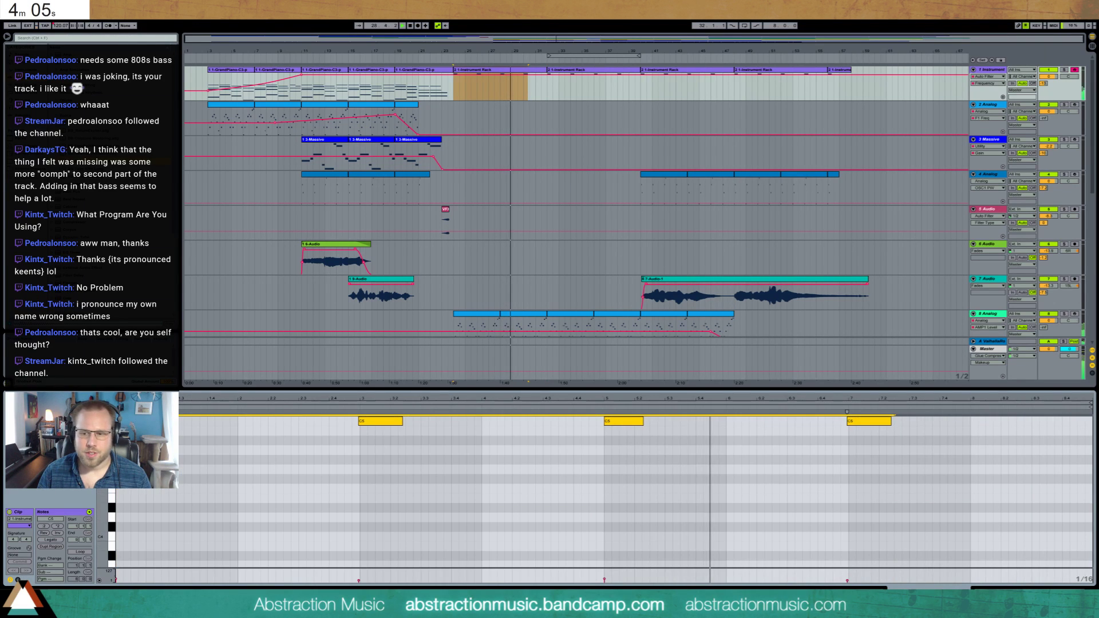
- Automate track 1's Compressor output gain slightly lower across the Instrument Rack clips from bar 24 to their end, fine-tuning the level during playback
{"action": "key", "text": "shift+Tab"}
{"action": "scroll", "coordinate": [550, 547], "scroll_direction": "left", "scroll_amount": 5}
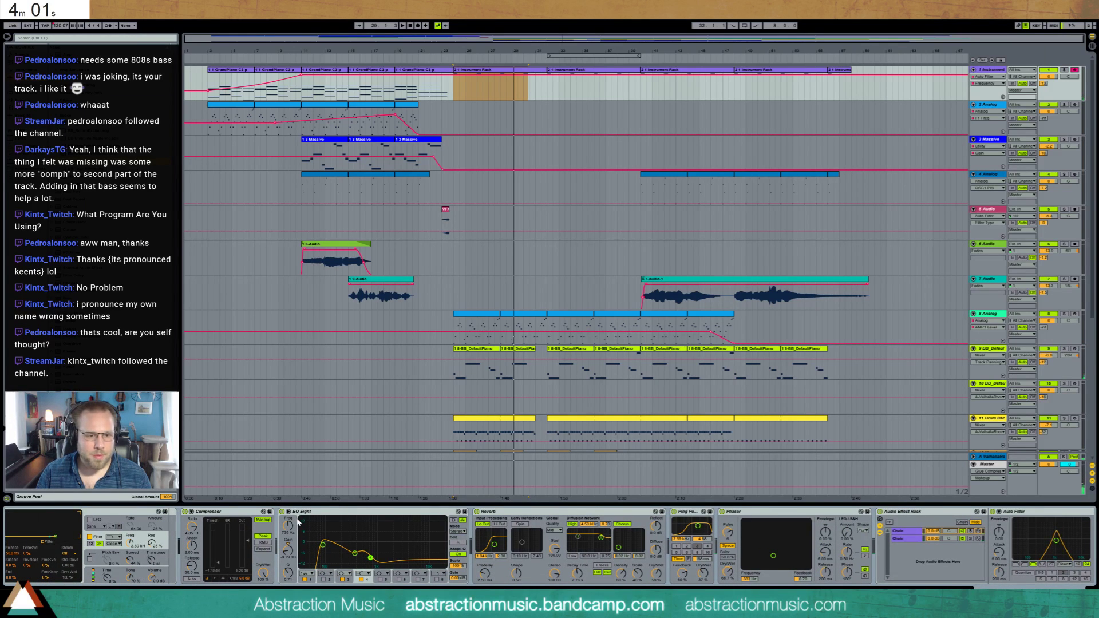
{"action": "left_click", "coordinate": [249, 543]}
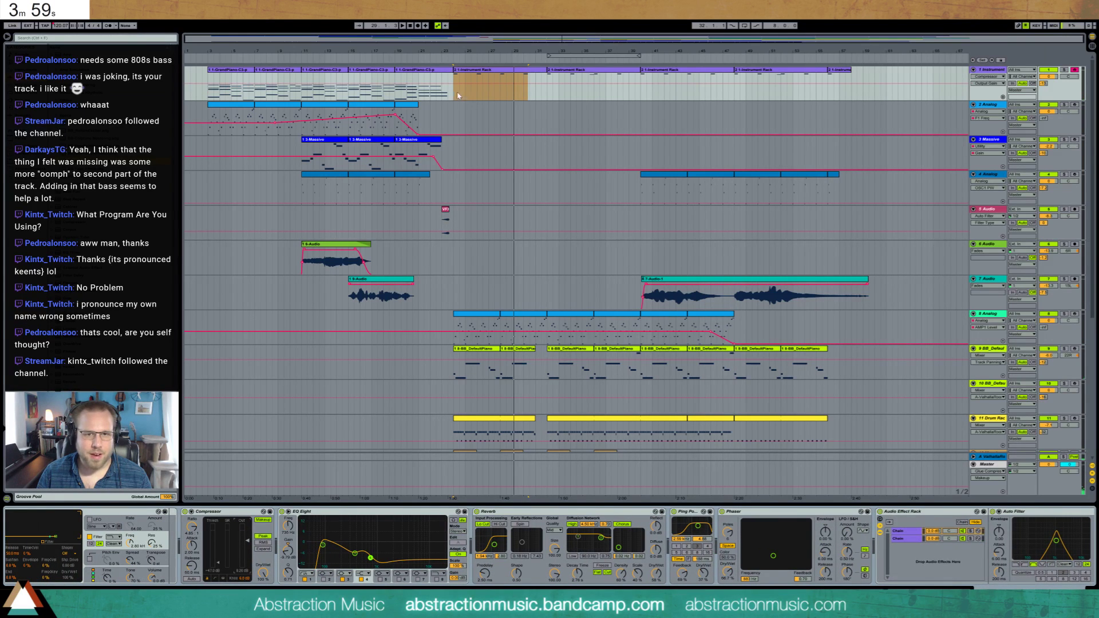
{"action": "left_click_drag", "start_coordinate": [458, 96], "coordinate": [833, 92]}
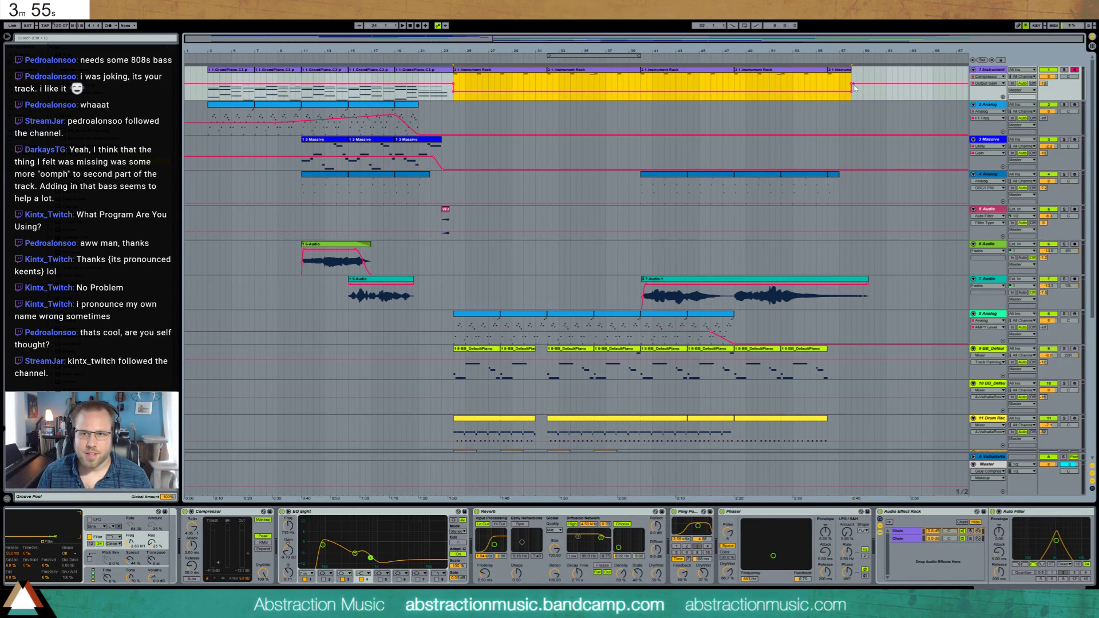
{"action": "key", "text": "space"}
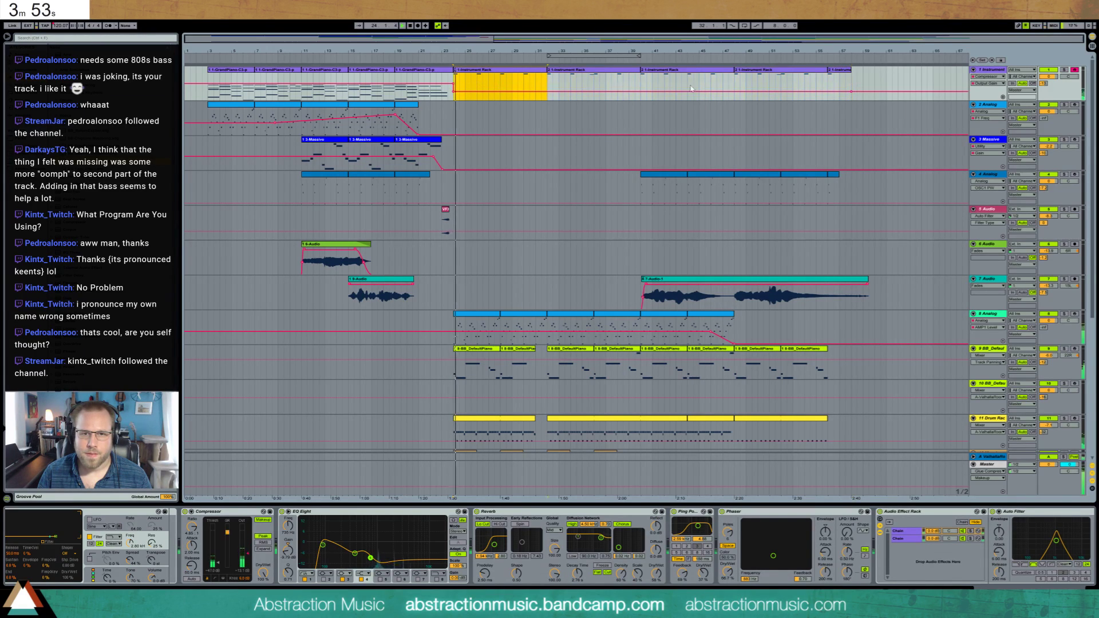
{"action": "left_click", "coordinate": [849, 92]}
{"action": "left_click_drag", "start_coordinate": [849, 92], "coordinate": [849, 87]}
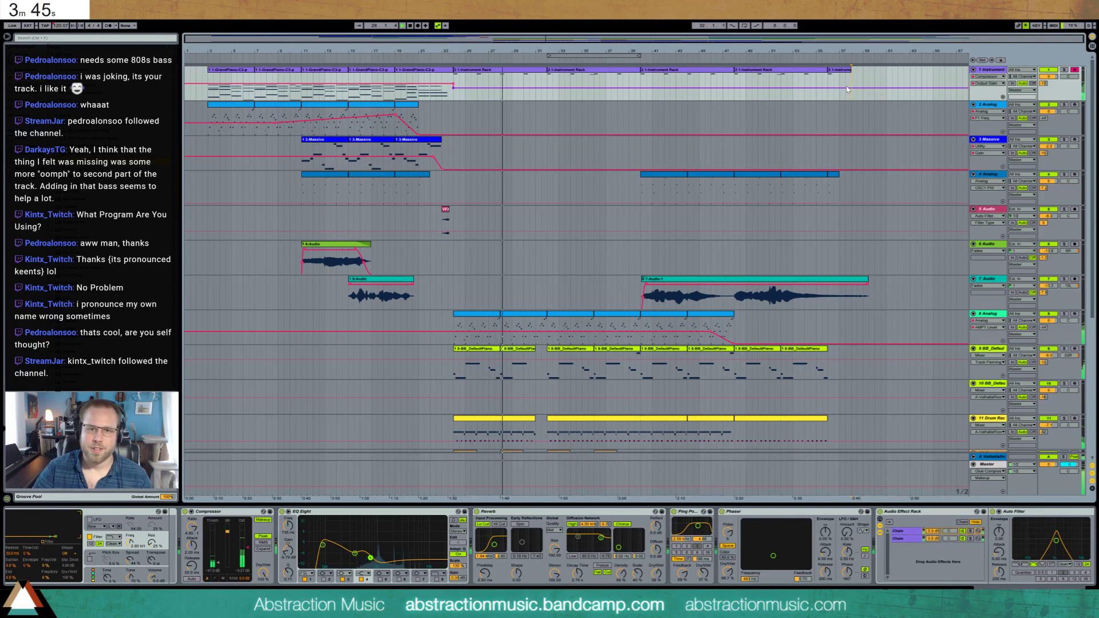
- Shorten the envelope decay and raise the filter 1 frequency of the Analog synth on track 8
{"action": "scroll", "coordinate": [625, 284], "scroll_direction": "down", "scroll_amount": 3}
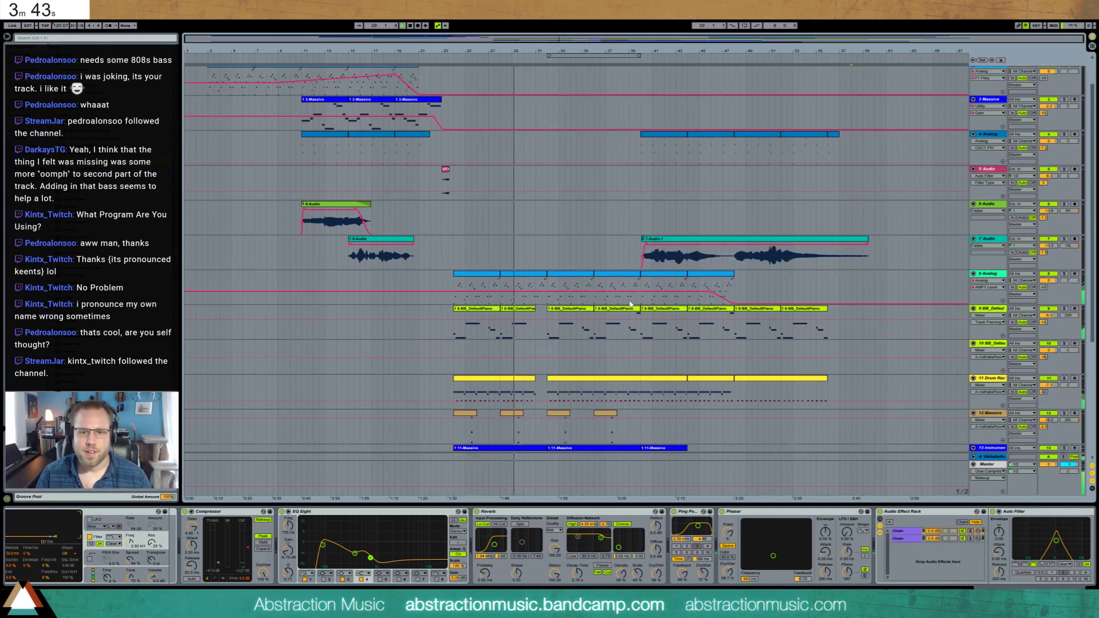
{"action": "left_click", "coordinate": [932, 247]}
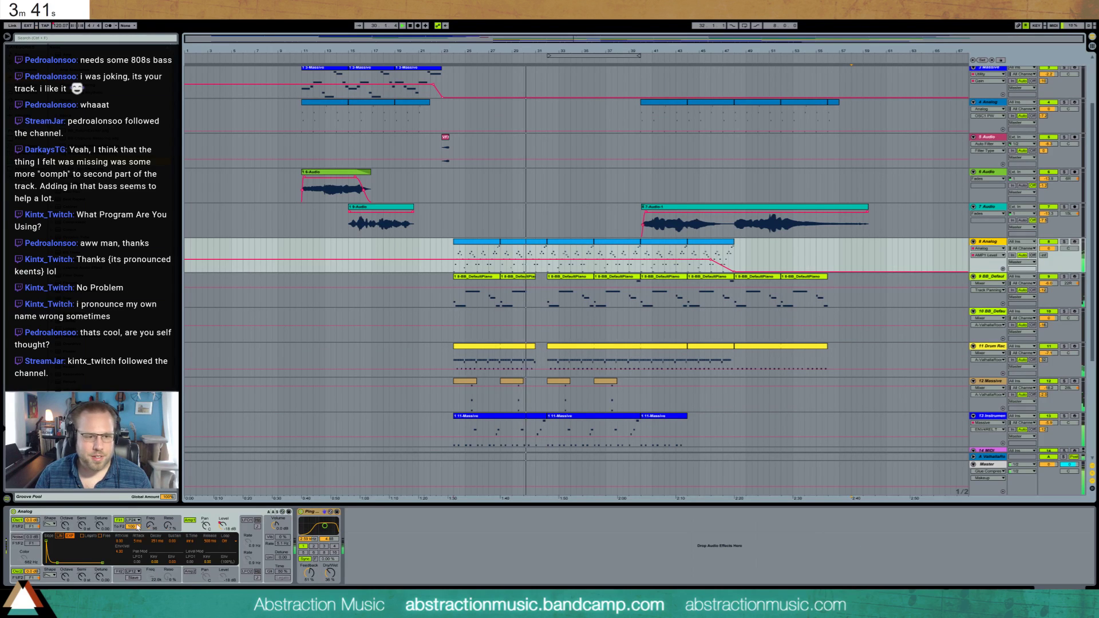
{"action": "left_click", "coordinate": [122, 531]}
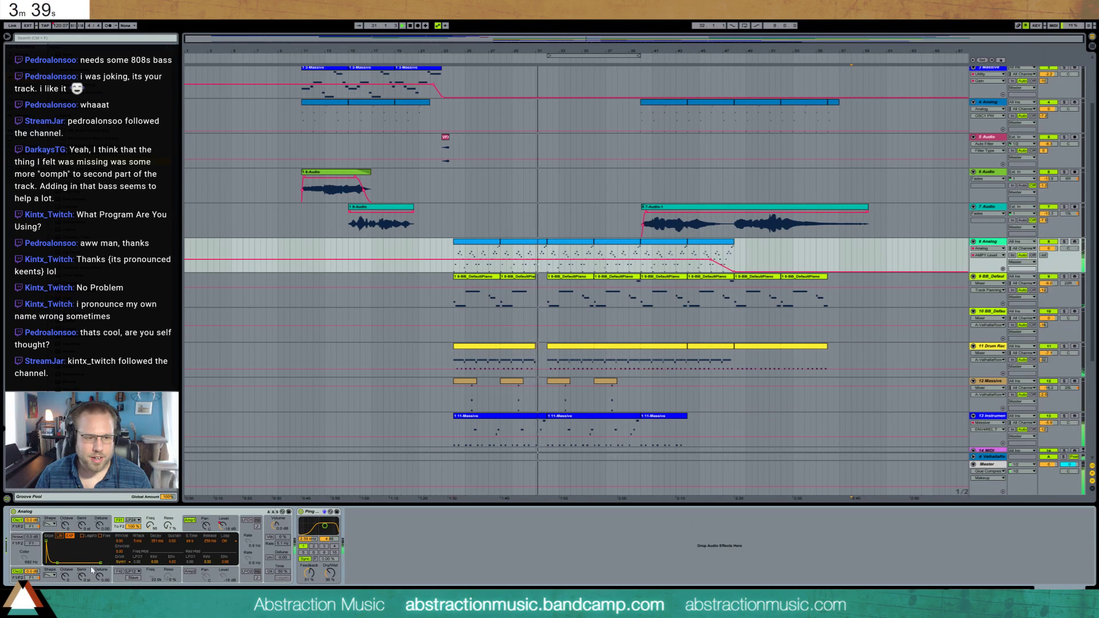
{"action": "left_click_drag", "start_coordinate": [157, 540], "coordinate": [156, 558]}
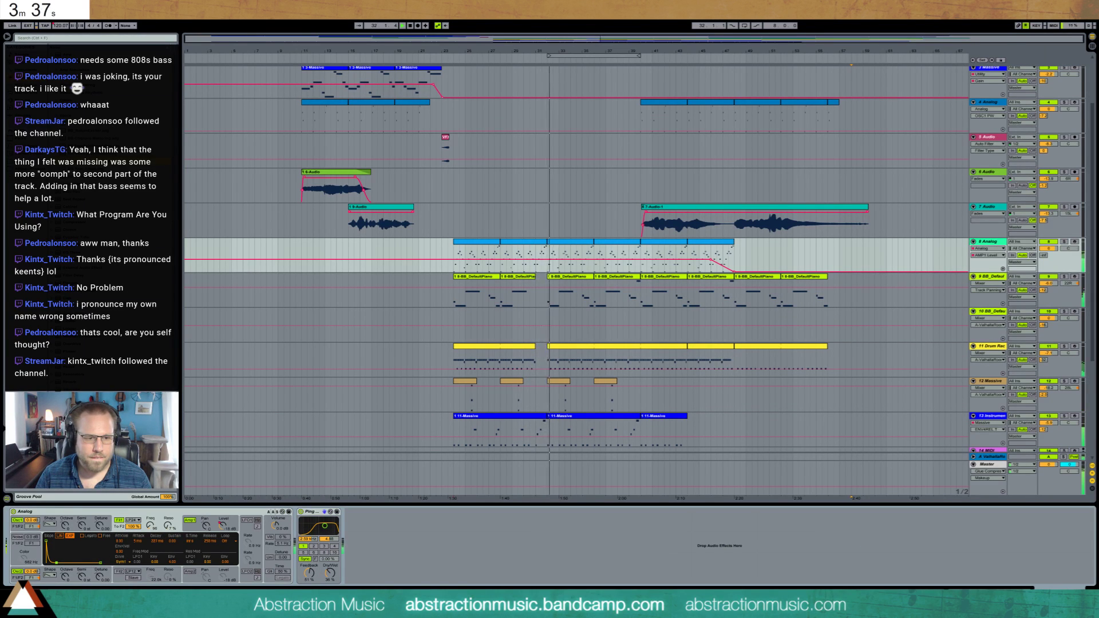
{"action": "left_click", "coordinate": [190, 520]}
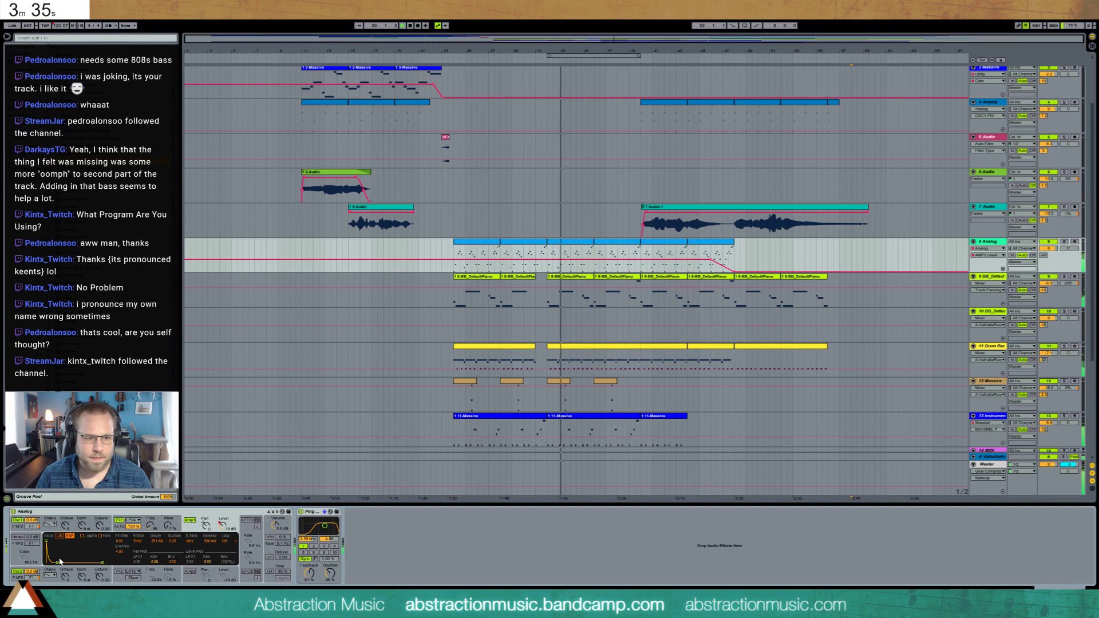
{"action": "left_click_drag", "start_coordinate": [157, 540], "coordinate": [157, 552]}
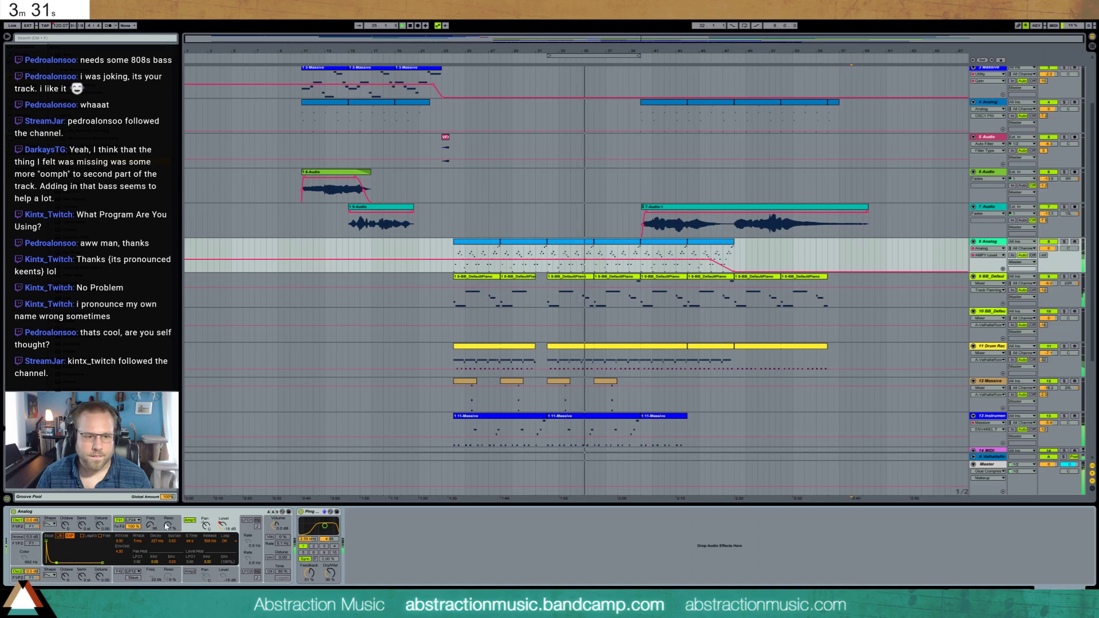
{"action": "left_click_drag", "start_coordinate": [150, 525], "coordinate": [150, 517]}
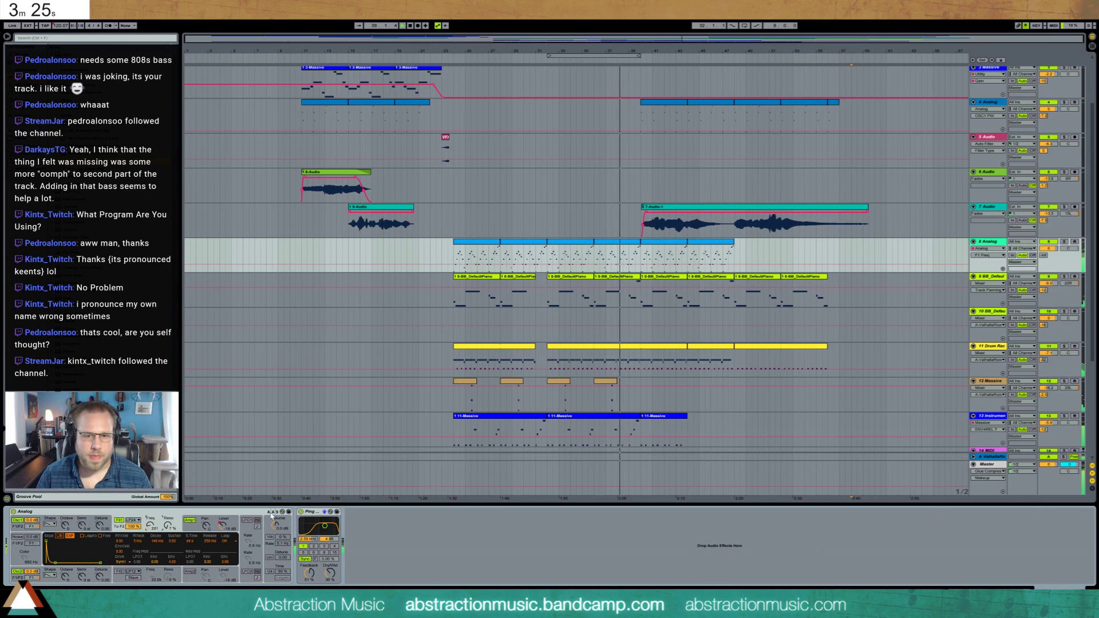
- Delete the Utility gain automation dips on Kontakt 5 track 15 from bar 40 to the end of its clips
{"action": "scroll", "coordinate": [744, 412], "scroll_direction": "down", "scroll_amount": 3}
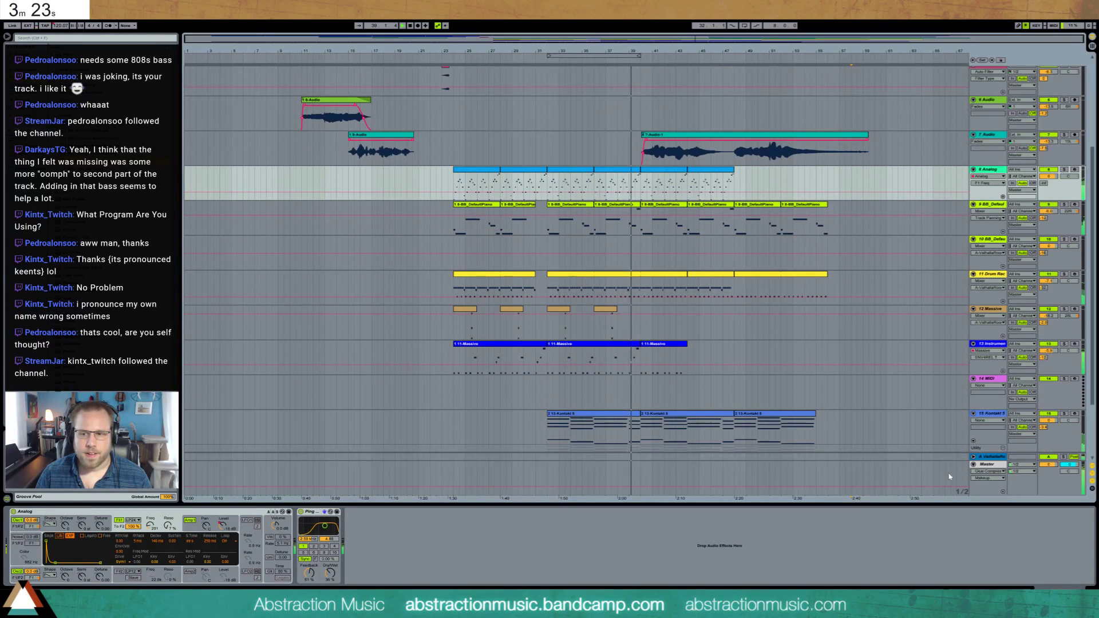
{"action": "left_click", "coordinate": [986, 463]}
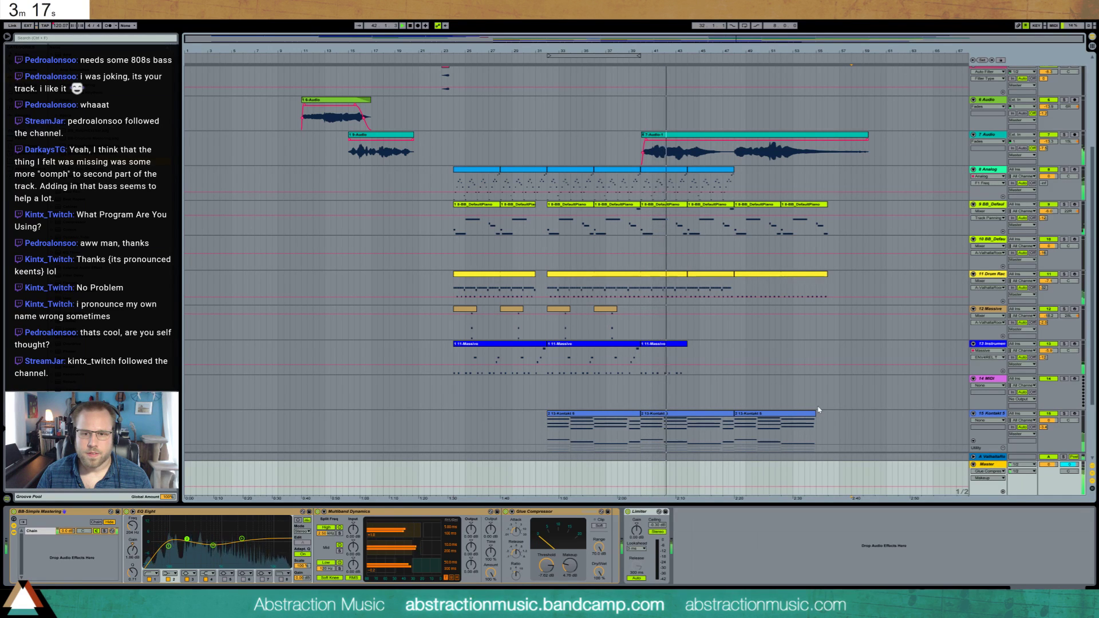
{"action": "left_click", "coordinate": [665, 415]}
{"action": "scroll", "coordinate": [663, 257], "scroll_direction": "down", "scroll_amount": 3}
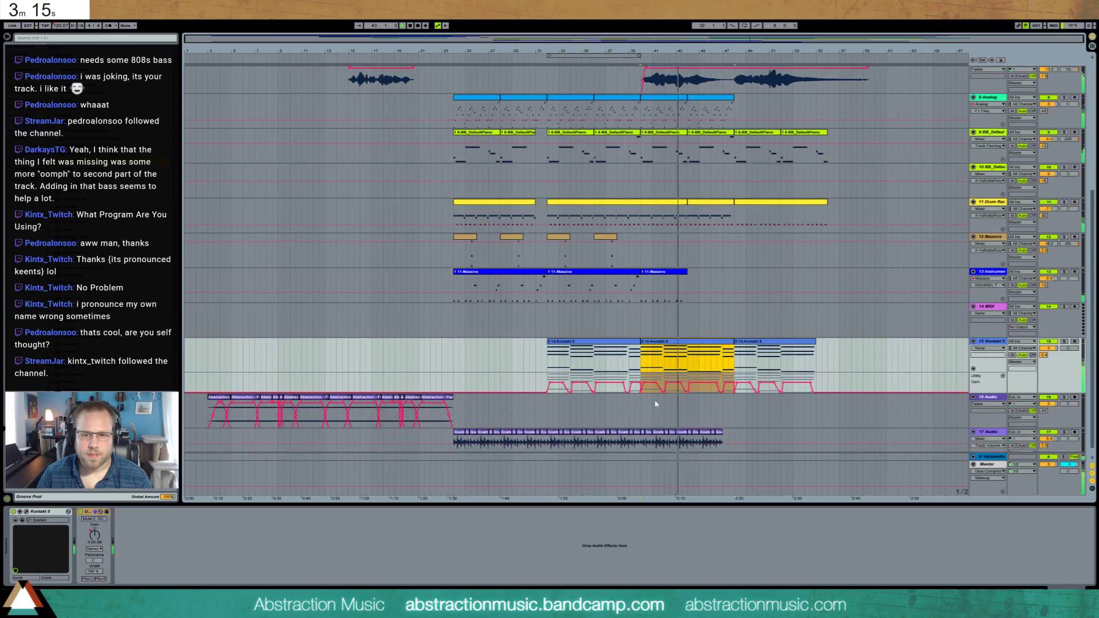
{"action": "left_click_drag", "start_coordinate": [657, 35], "coordinate": [496, 392]}
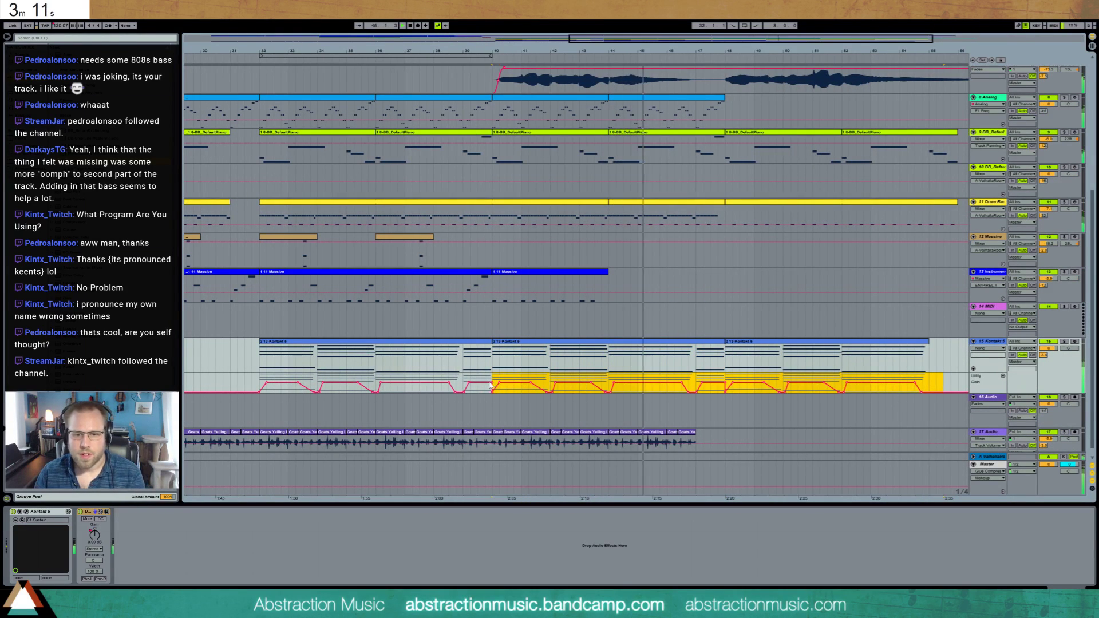
{"action": "key", "text": "Delete"}
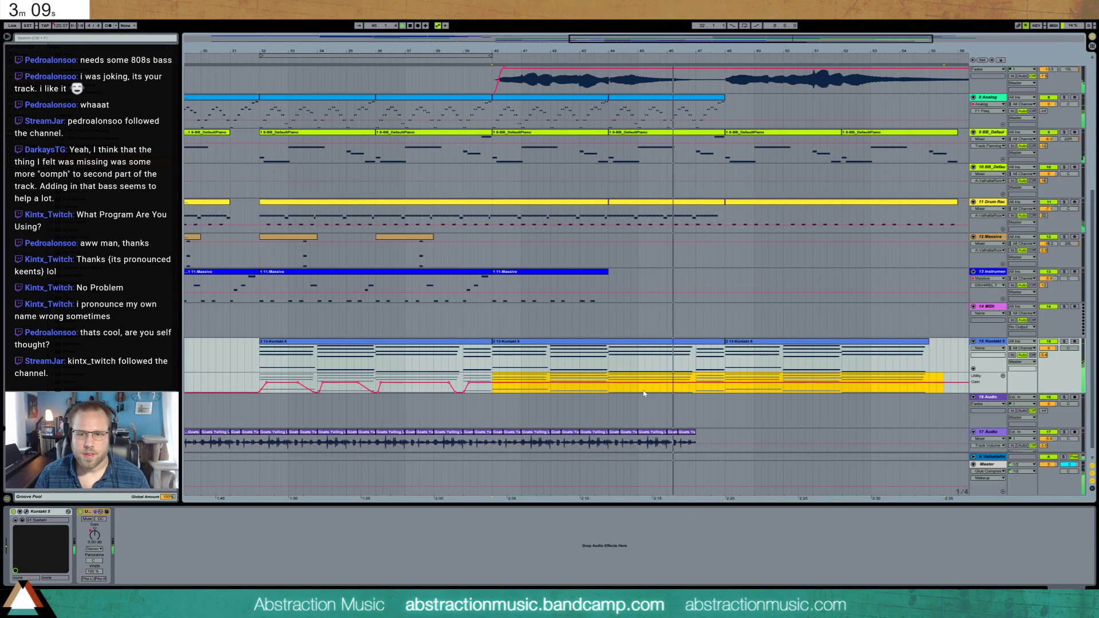
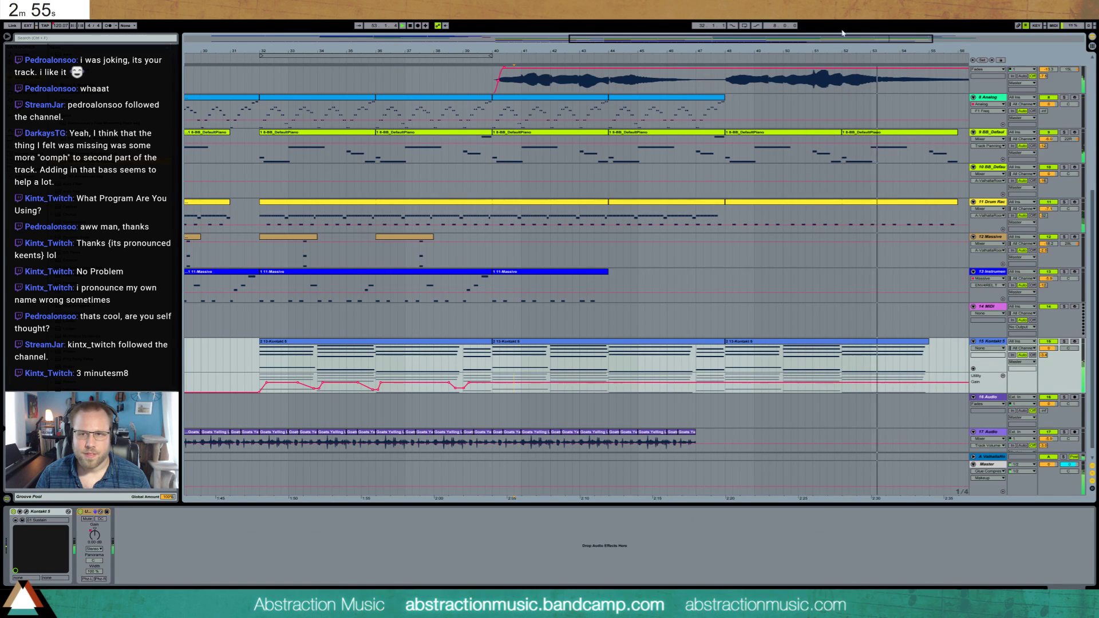
- Automate the snareStick volume on Drum Rack track 11 to fade down at the end of its last clip, around bar 56
{"action": "left_click_drag", "start_coordinate": [842, 33], "coordinate": [825, 210]}
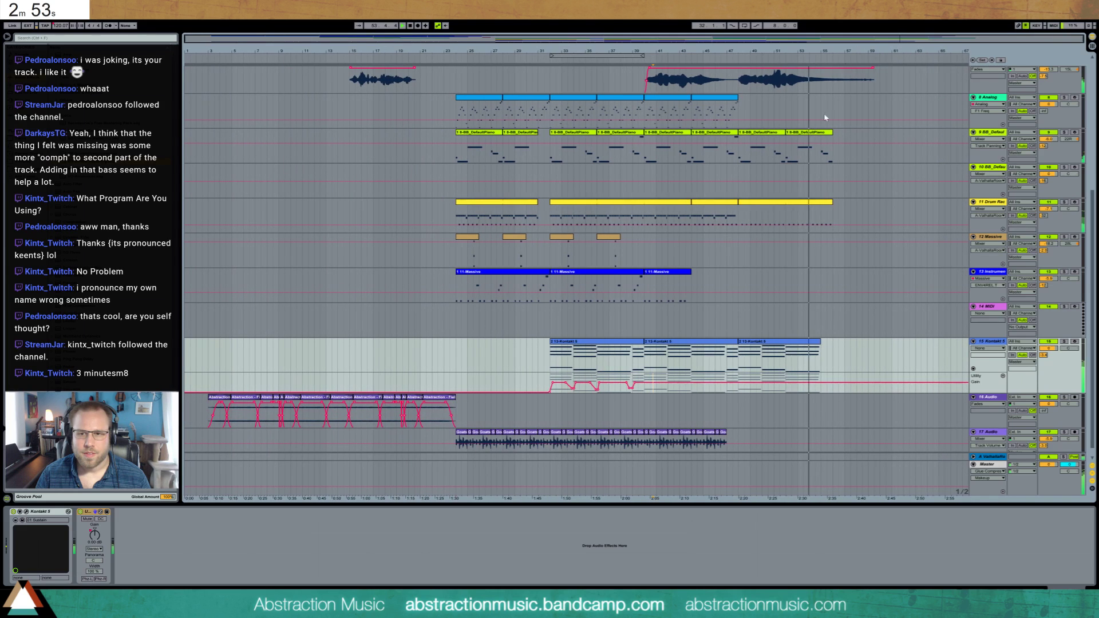
{"action": "left_click", "coordinate": [824, 211]}
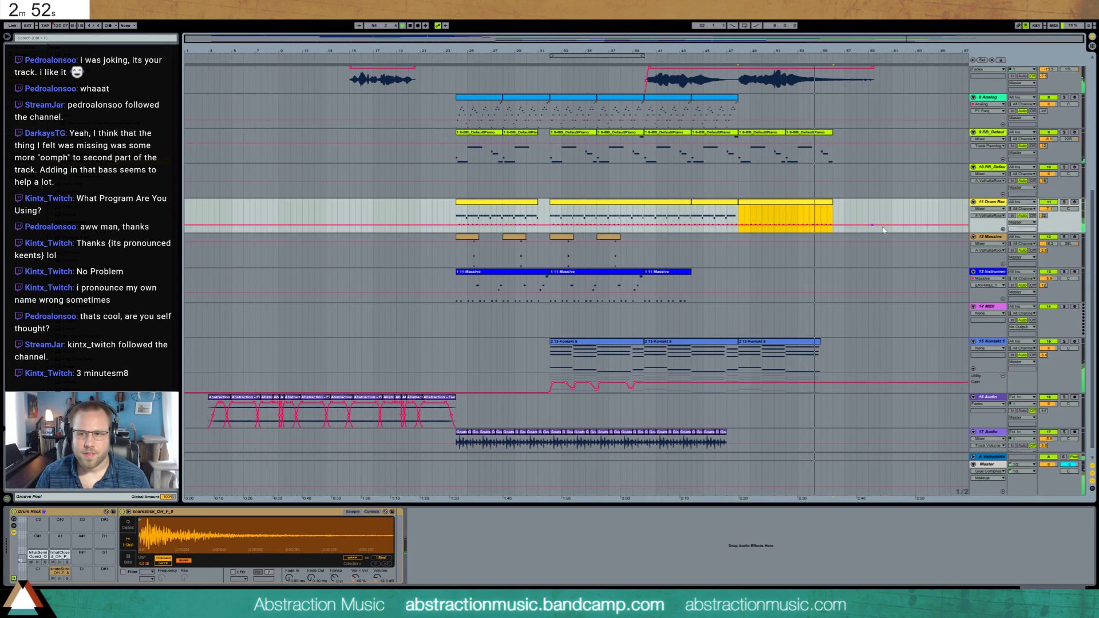
{"action": "left_click", "coordinate": [62, 569]}
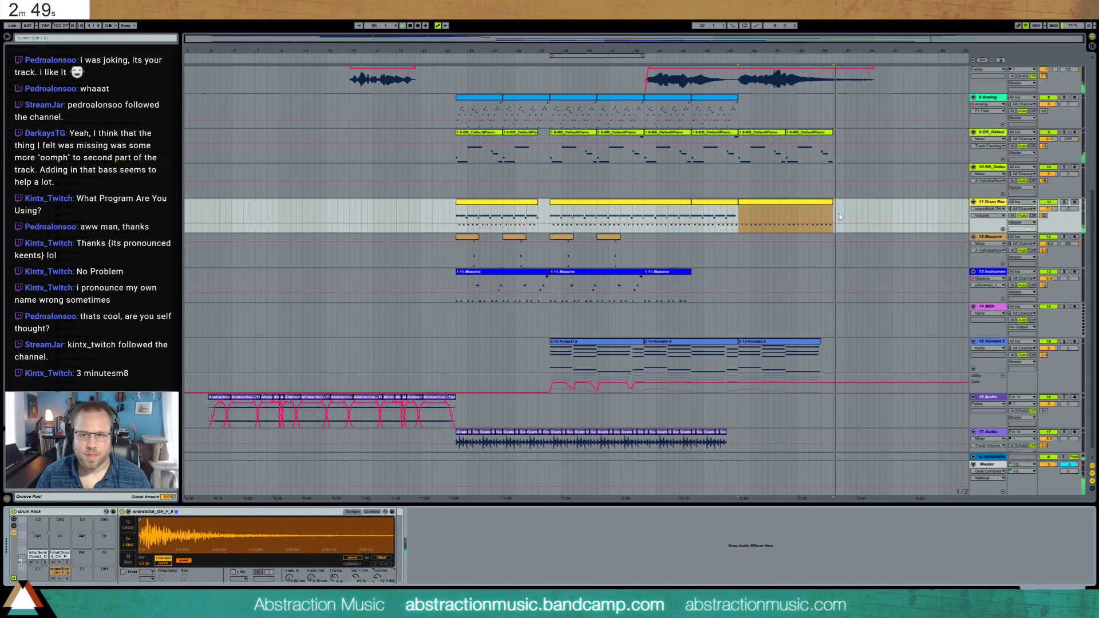
{"action": "left_click_drag", "start_coordinate": [834, 224], "coordinate": [833, 230]}
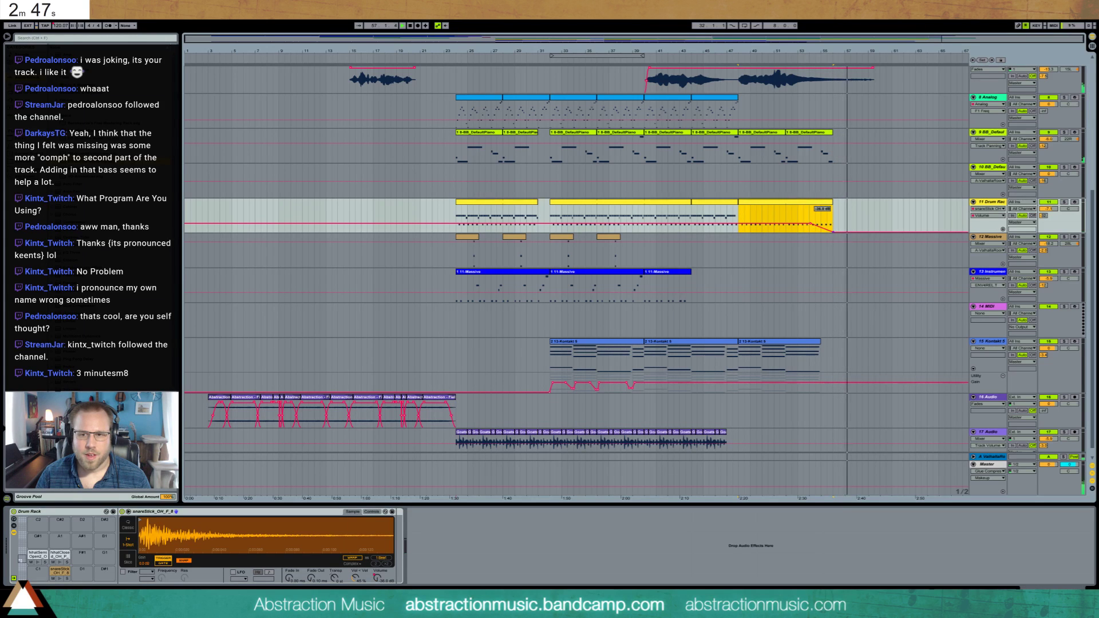
- Play back the song's ending from about bar 53 to check the snare's fade-out
{"action": "left_click", "coordinate": [836, 223]}
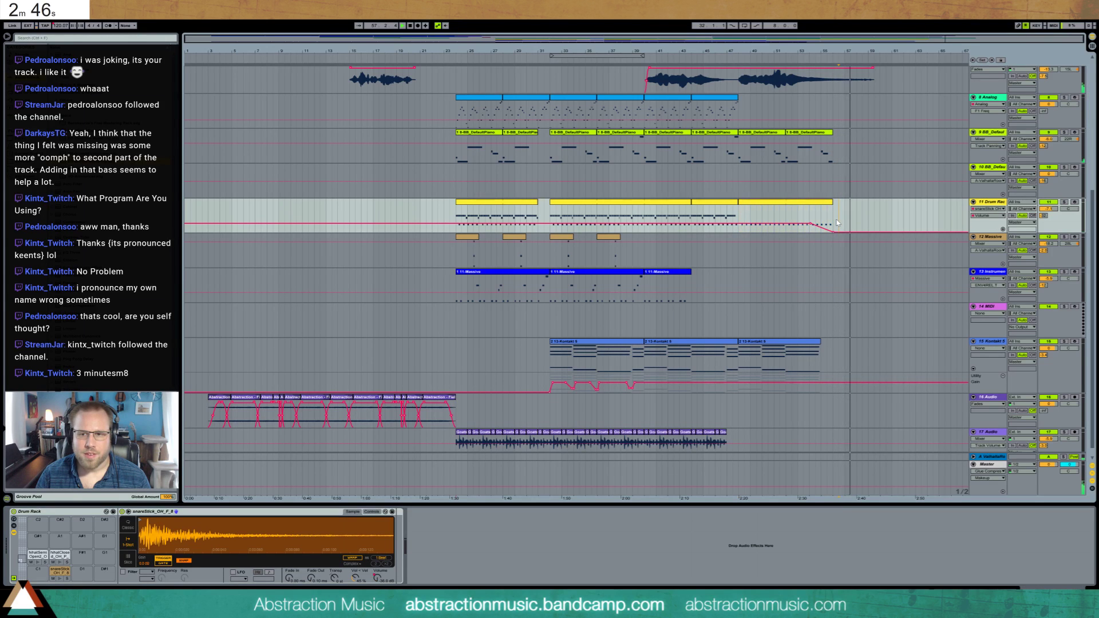
{"action": "left_click", "coordinate": [793, 55]}
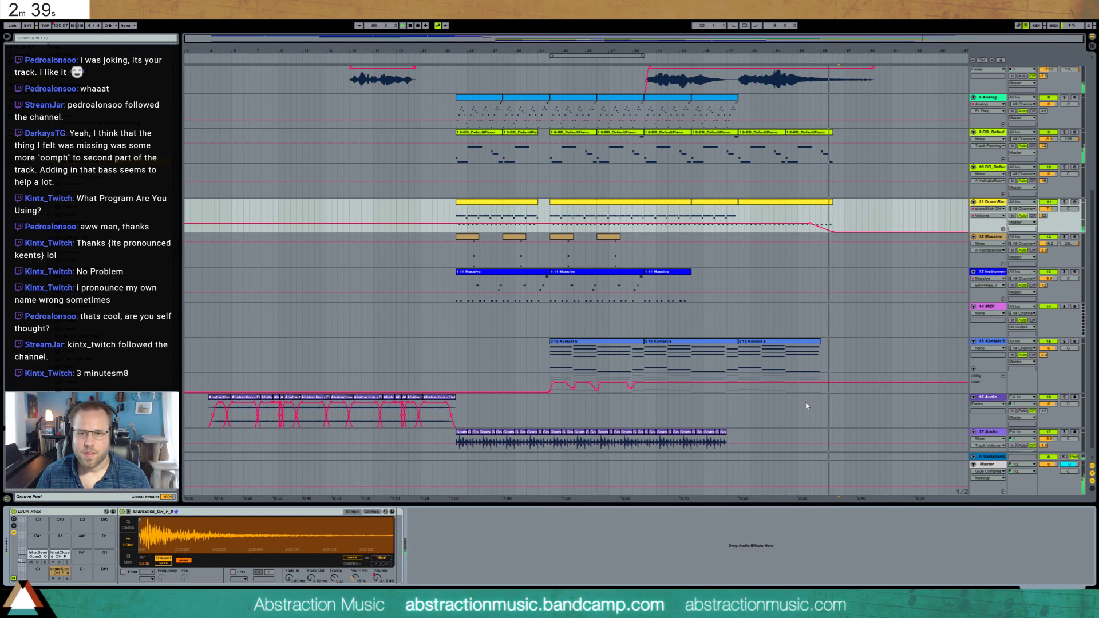
{"action": "scroll", "coordinate": [807, 407], "scroll_direction": "up", "scroll_amount": 5}
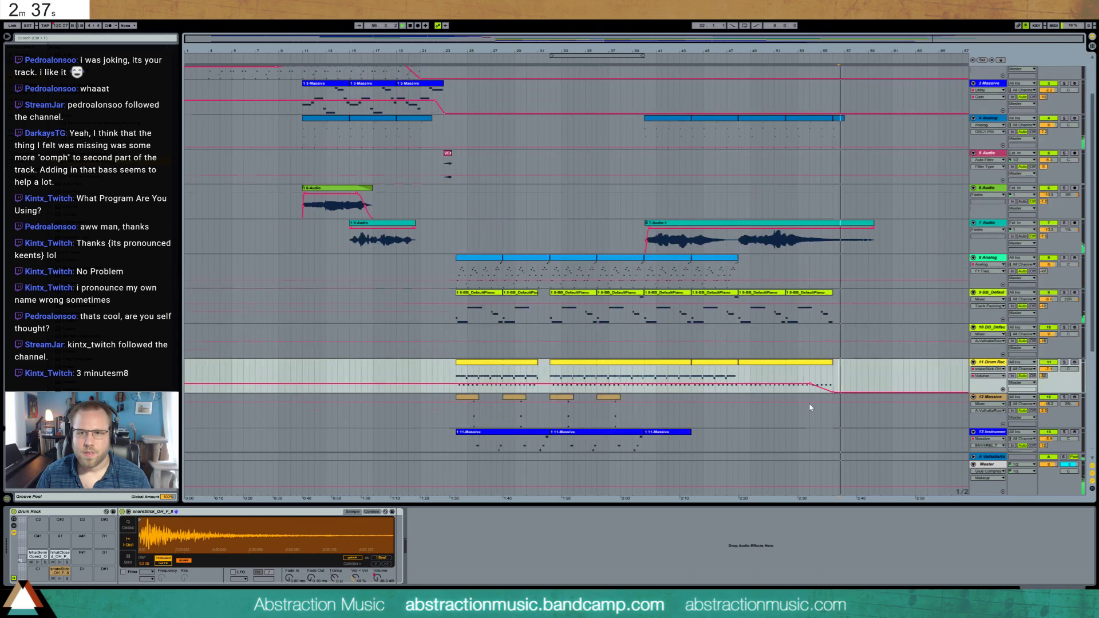
{"action": "scroll", "coordinate": [809, 407], "scroll_direction": "up", "scroll_amount": 1}
- Add an EQ Eight after the Ping Pong Delay on piano track 9 and play the song from about bar 47
{"action": "left_click", "coordinate": [822, 326]}
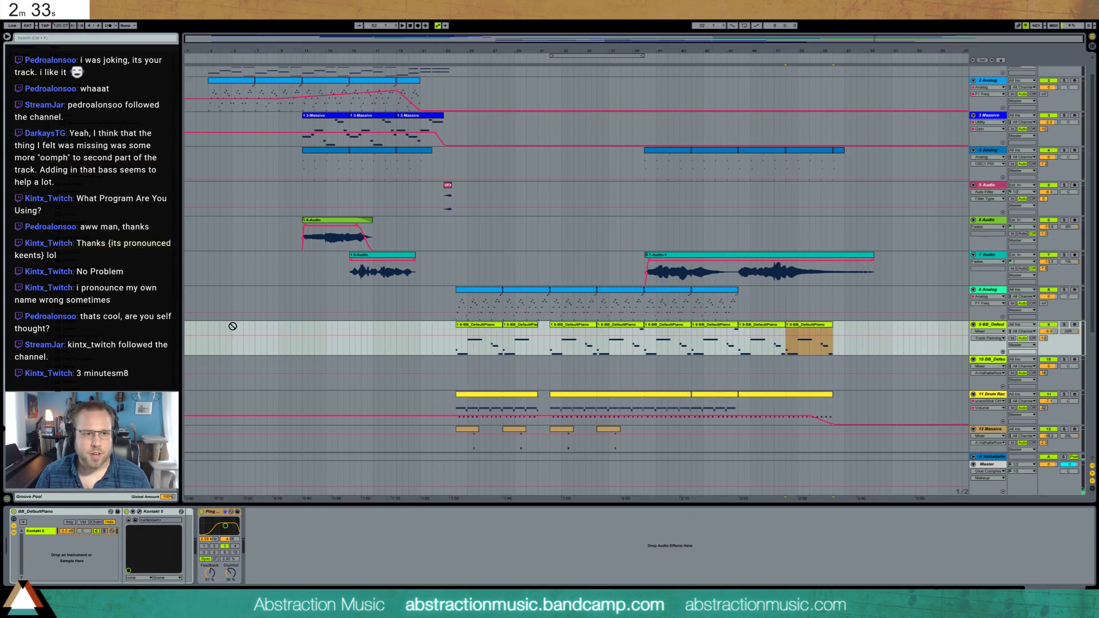
{"action": "left_click_drag", "start_coordinate": [295, 553], "coordinate": [408, 534]}
{"action": "key", "text": "space"}
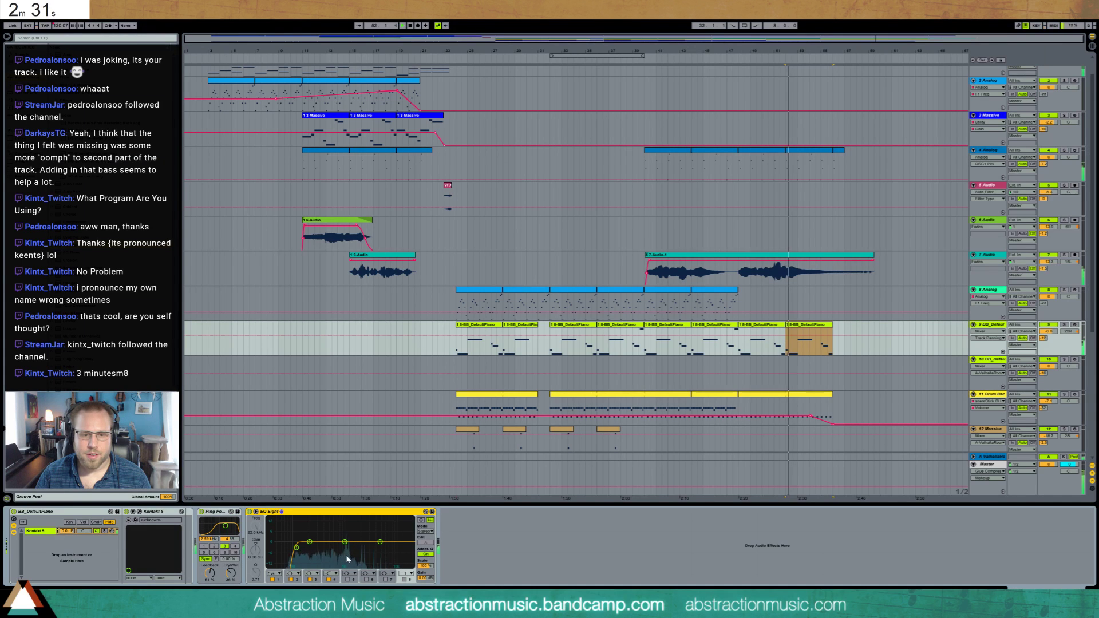
{"action": "left_click", "coordinate": [728, 344]}
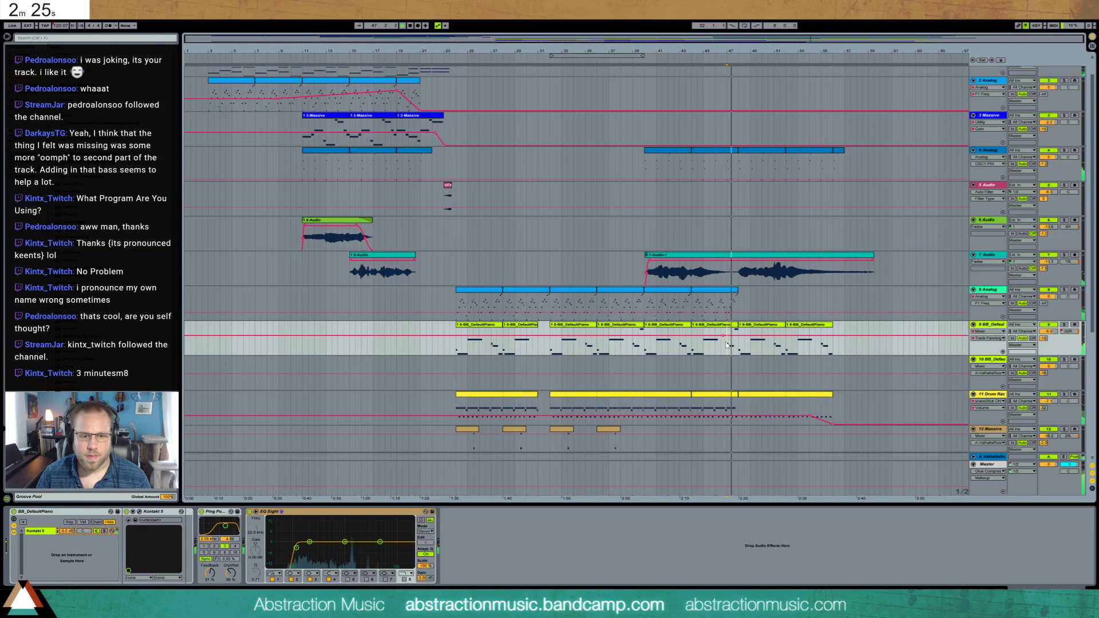
- Shape the EQ Eight into a single mid-range dip using band 3, with the other bands switched off
{"action": "left_click", "coordinate": [341, 556]}
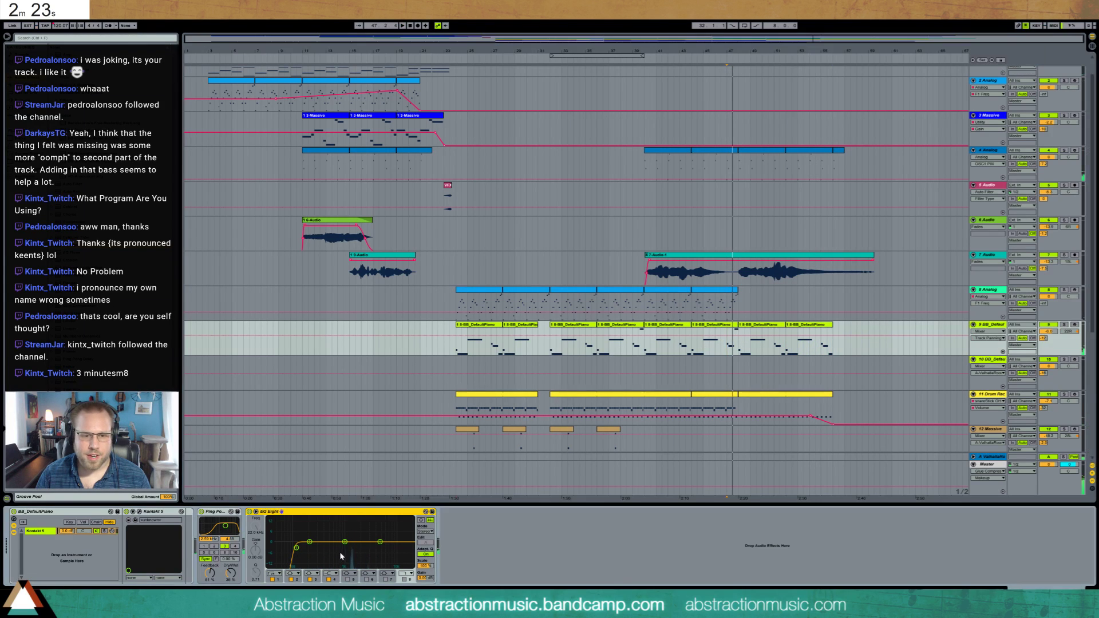
{"action": "left_click", "coordinate": [271, 579]}
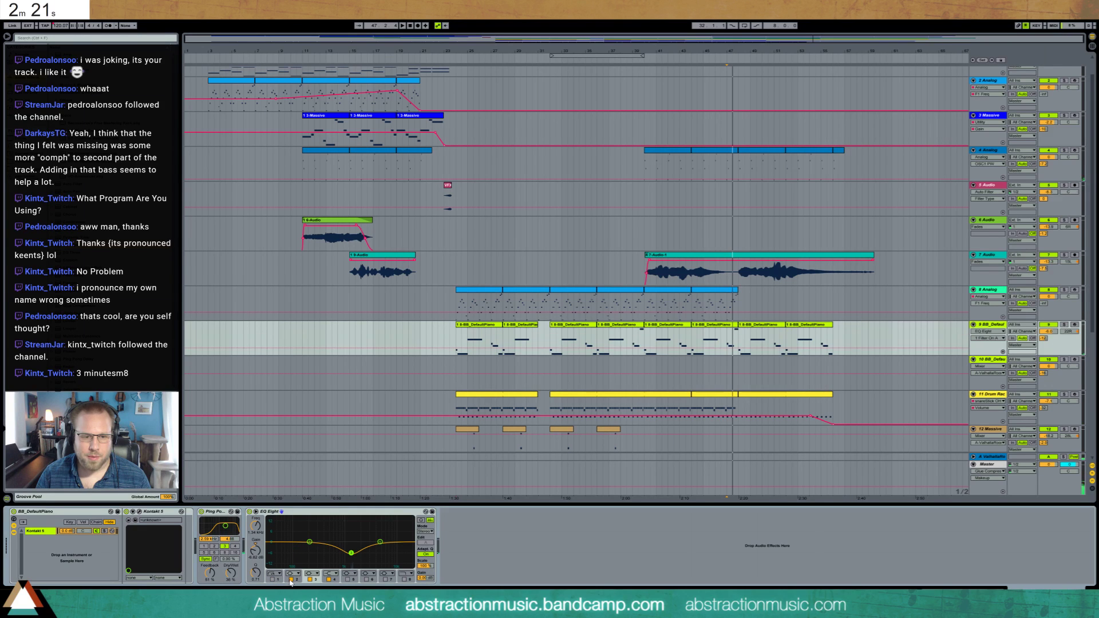
{"action": "left_click", "coordinate": [291, 580]}
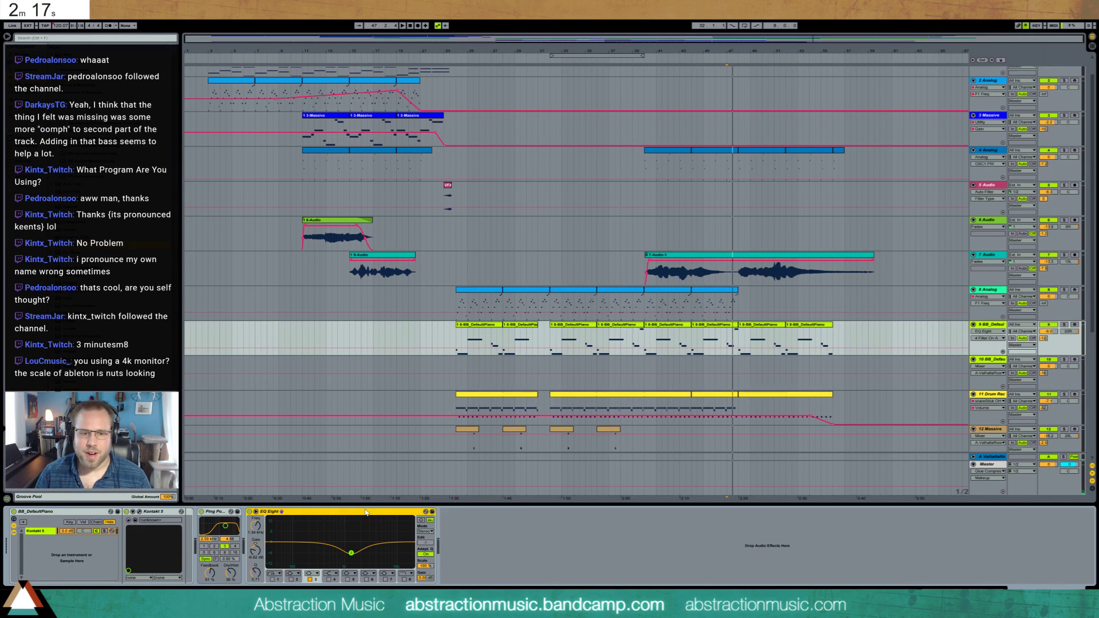
- Move the EQ Eight from piano track 9 to audio track 7
{"action": "key", "text": "Delete"}
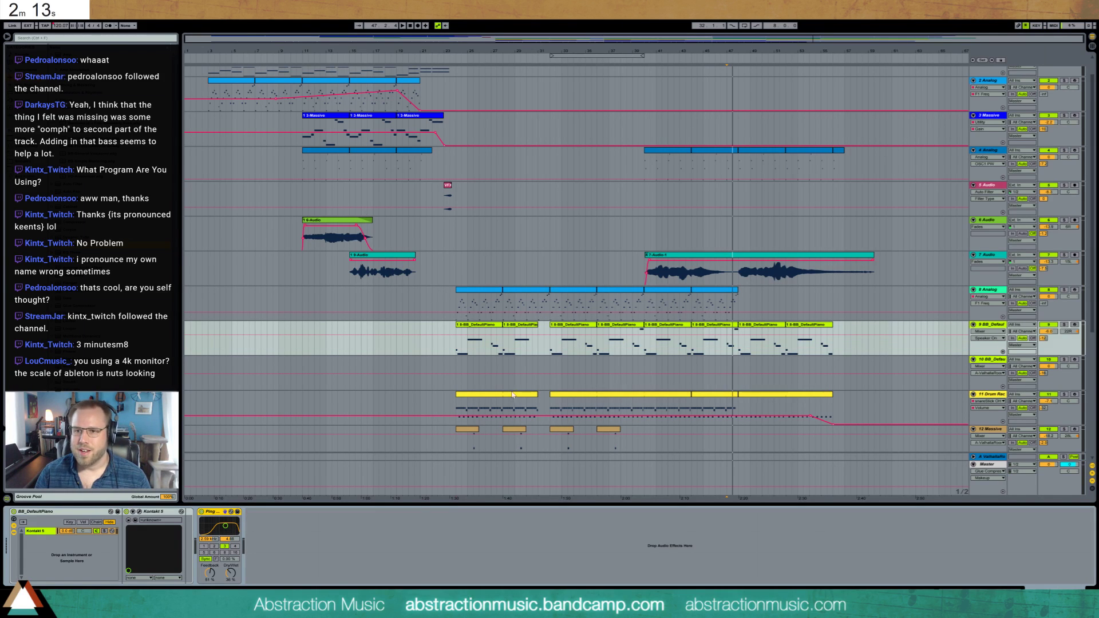
{"action": "left_click", "coordinate": [687, 280]}
{"action": "key", "text": "ctrl+v"}
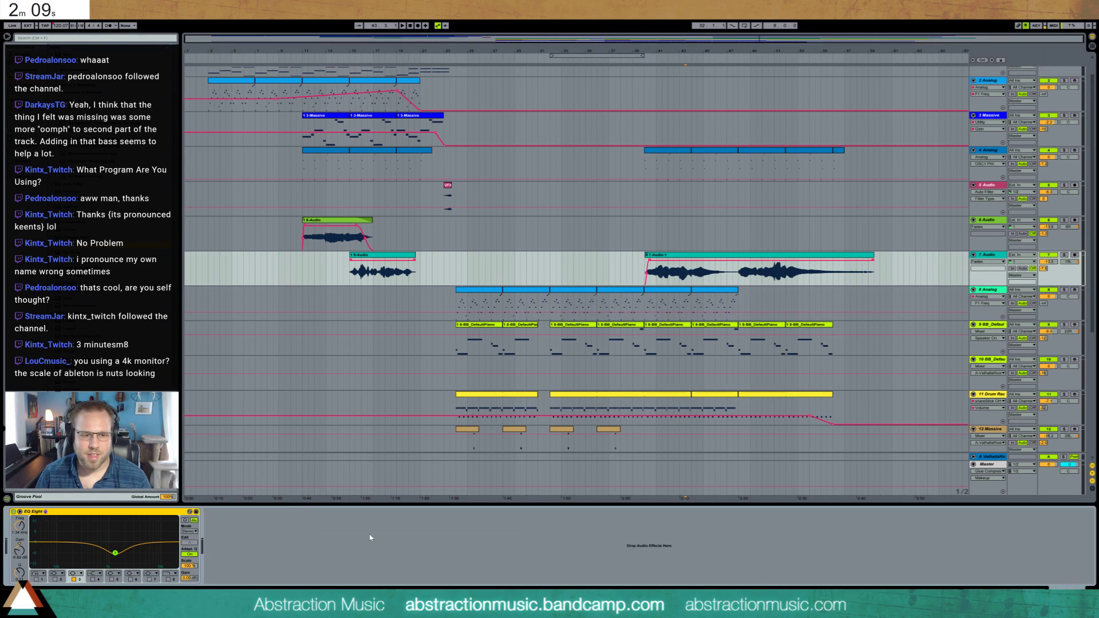
- Automate the EQ Eight's Device On on track 7 to stay off until about bar 38 and on for the second clip
{"action": "left_click", "coordinate": [12, 512]}
{"action": "left_click", "coordinate": [679, 273]}
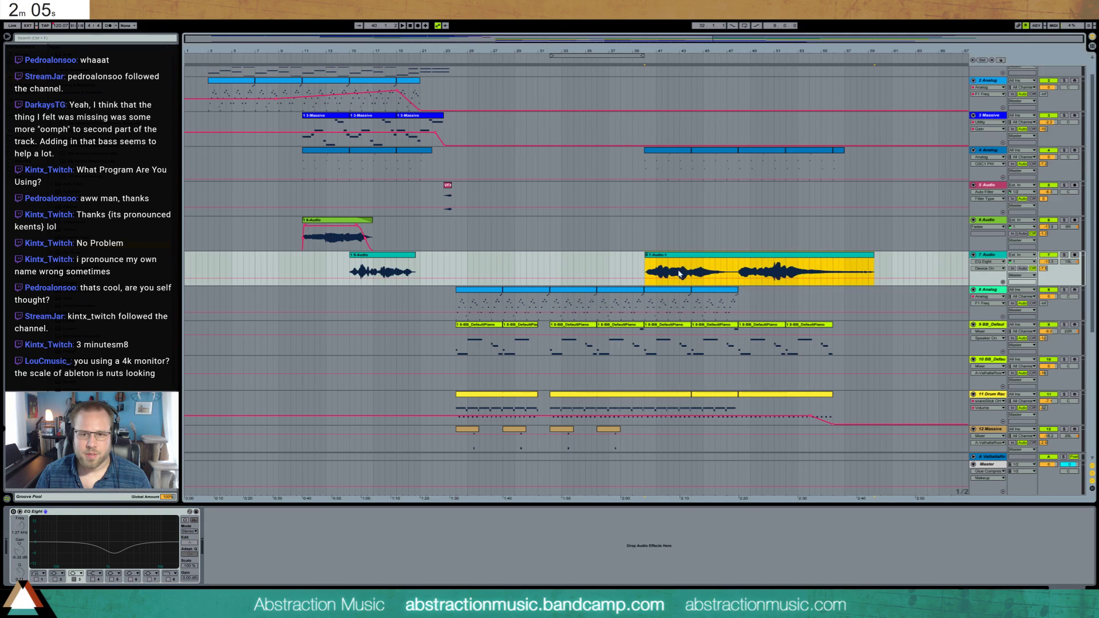
{"action": "left_click_drag", "start_coordinate": [681, 277], "coordinate": [645, 267]}
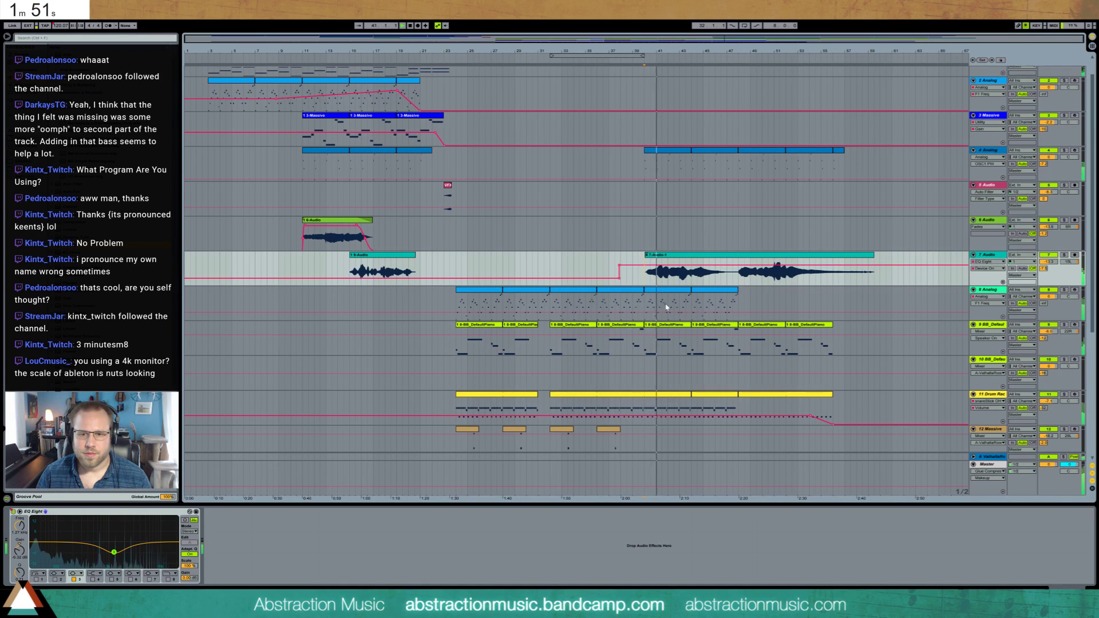
- Copy the EQ Eight from track 7 to Analog track 8 and deepen its mid-range dip
{"action": "left_click", "coordinate": [117, 514]}
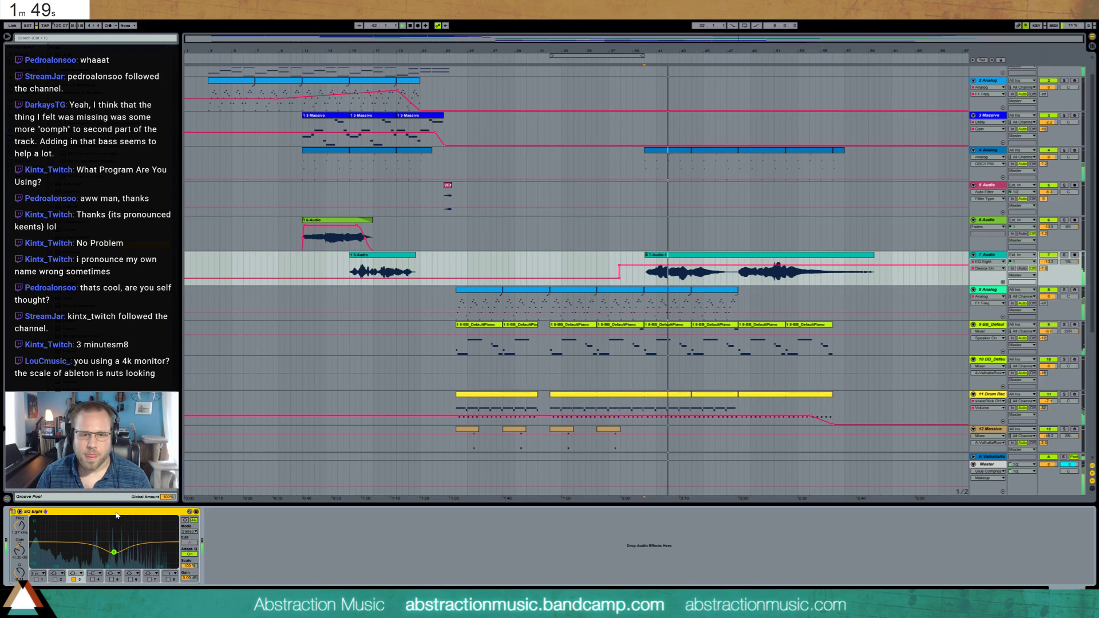
{"action": "left_click", "coordinate": [344, 303]}
{"action": "left_click", "coordinate": [392, 548]}
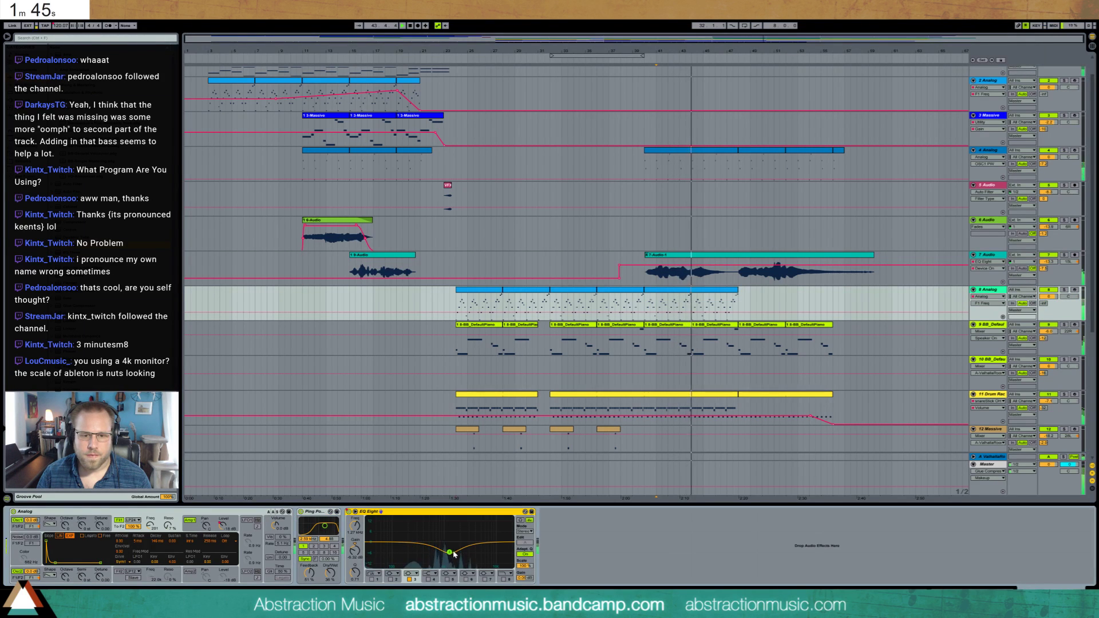
{"action": "left_click_drag", "start_coordinate": [454, 553], "coordinate": [453, 559]}
- Paste the mid-dip EQ Eight at the end of the device chain on Kontakt 5 track 15
{"action": "scroll", "coordinate": [726, 393], "scroll_direction": "down", "scroll_amount": 1}
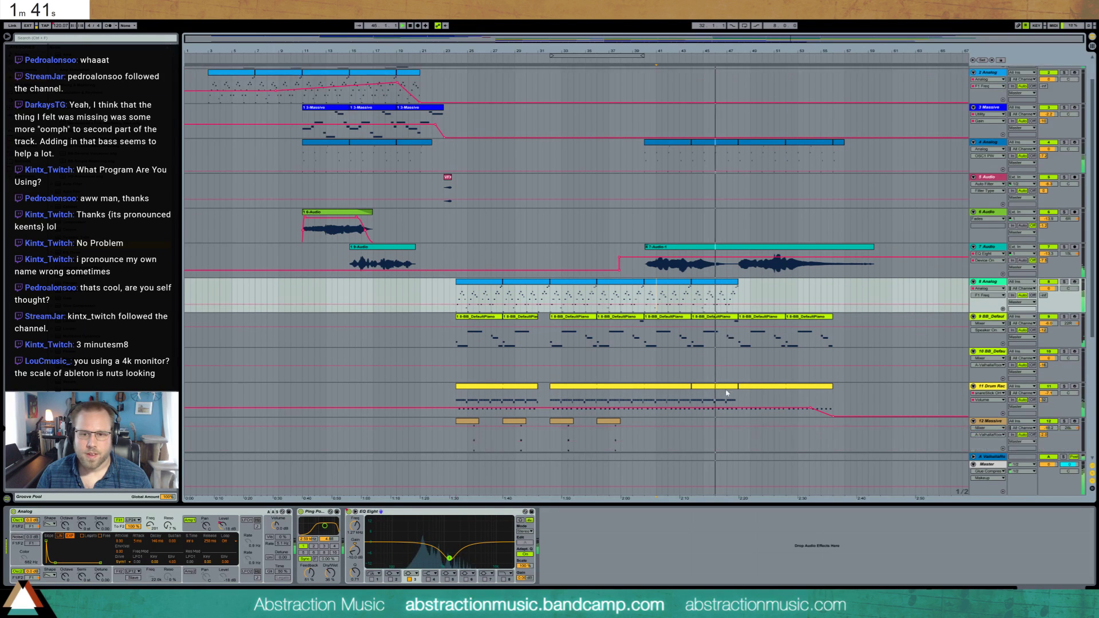
{"action": "scroll", "coordinate": [725, 392], "scroll_direction": "down", "scroll_amount": 5}
{"action": "left_click", "coordinate": [839, 401]}
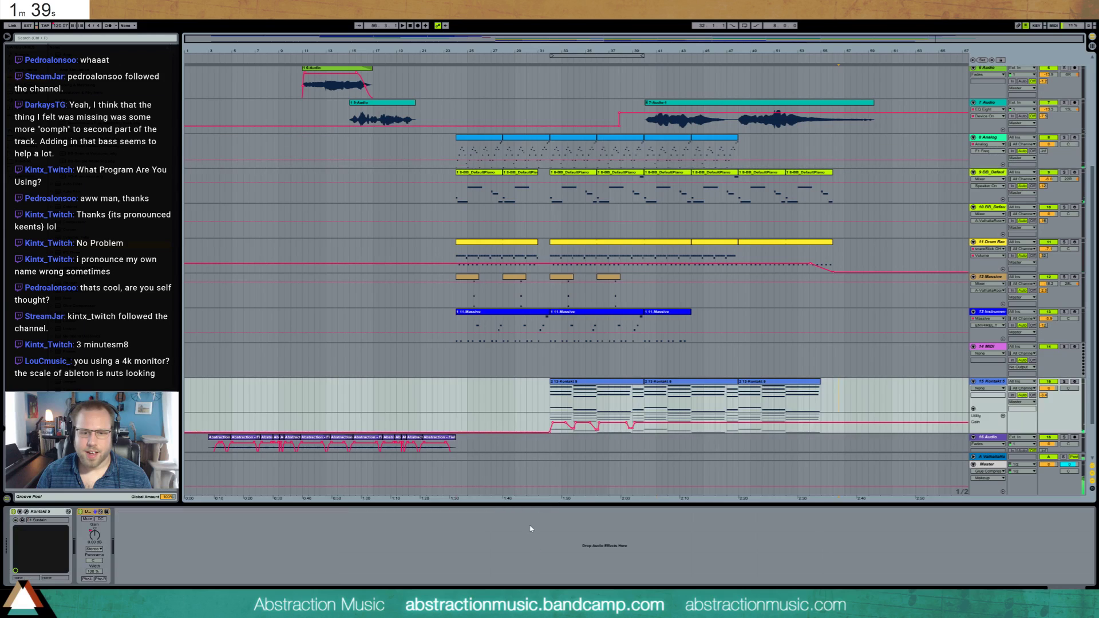
{"action": "left_click", "coordinate": [531, 528]}
{"action": "key", "text": "ctrl+v"}
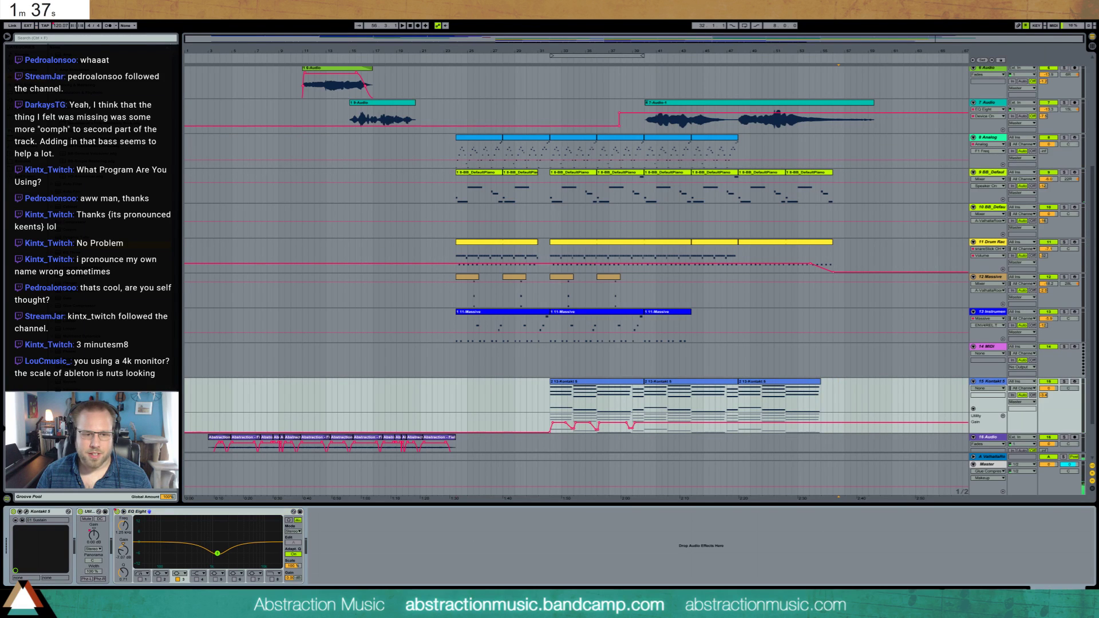
- Play from bar 32 and compare Kontakt 5 track 15 with its EQ Eight bypassed and switched on
{"action": "left_click", "coordinate": [553, 395]}
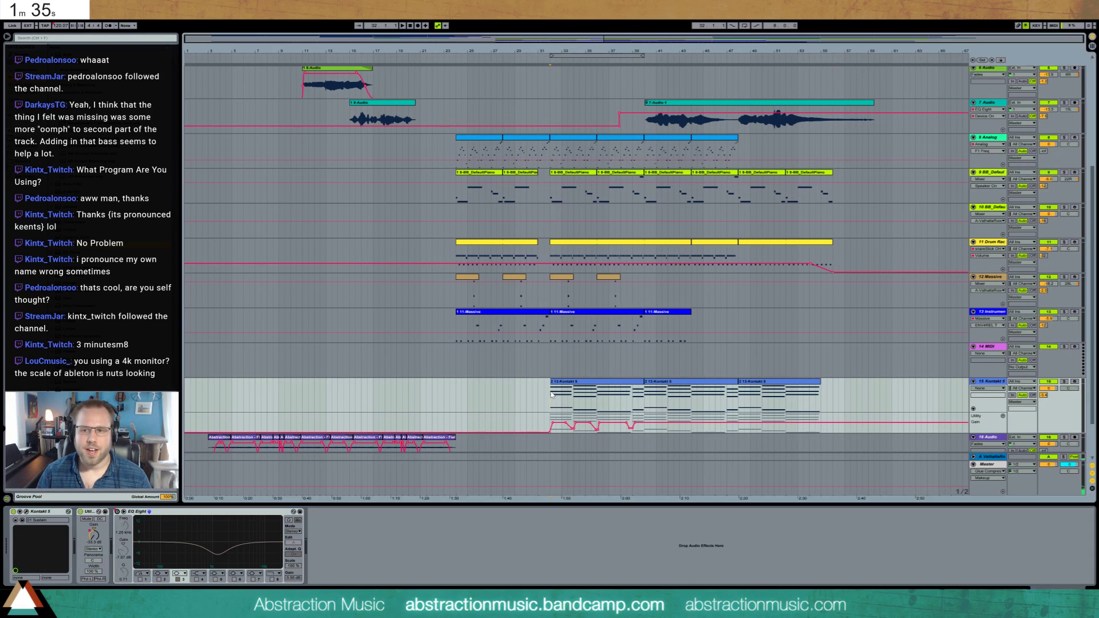
{"action": "scroll", "coordinate": [573, 316], "scroll_direction": "down", "scroll_amount": 1}
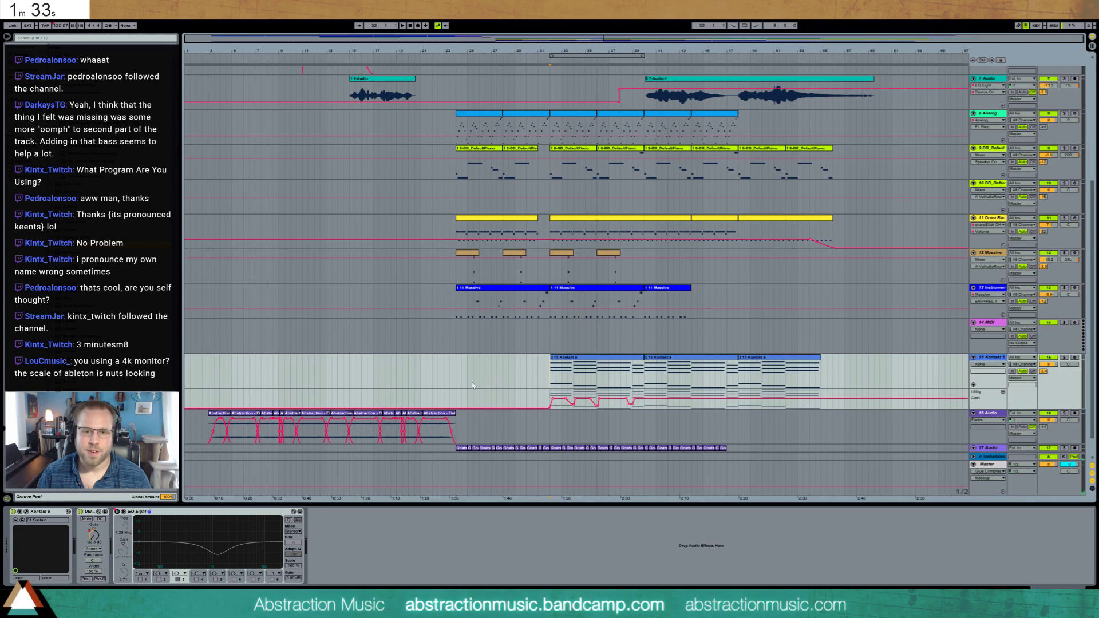
{"action": "left_click", "coordinate": [174, 514]}
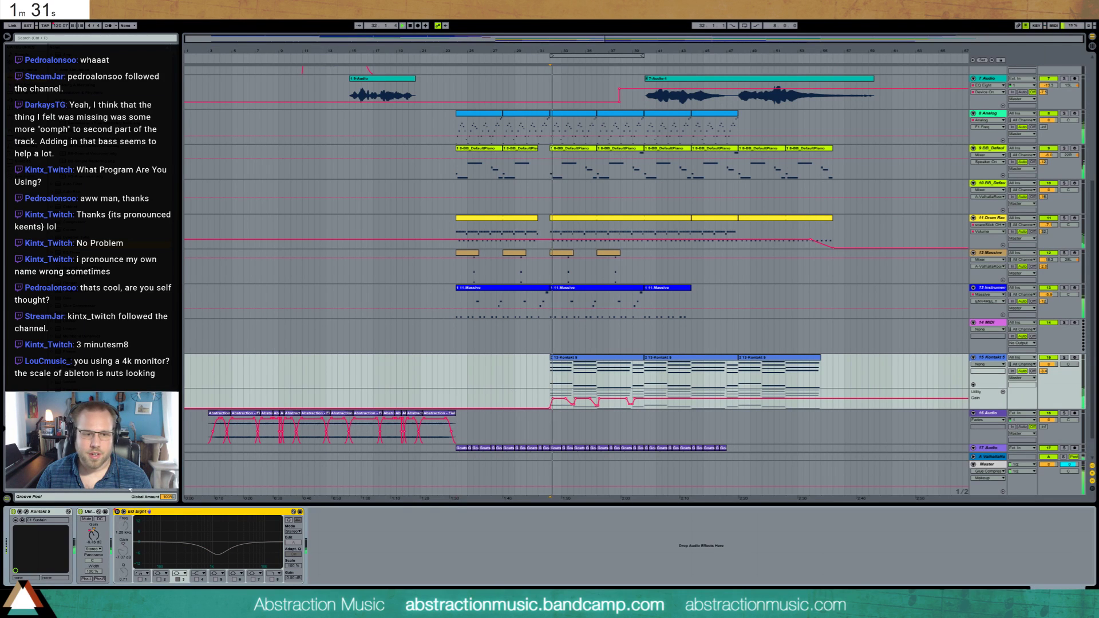
{"action": "left_click", "coordinate": [117, 512]}
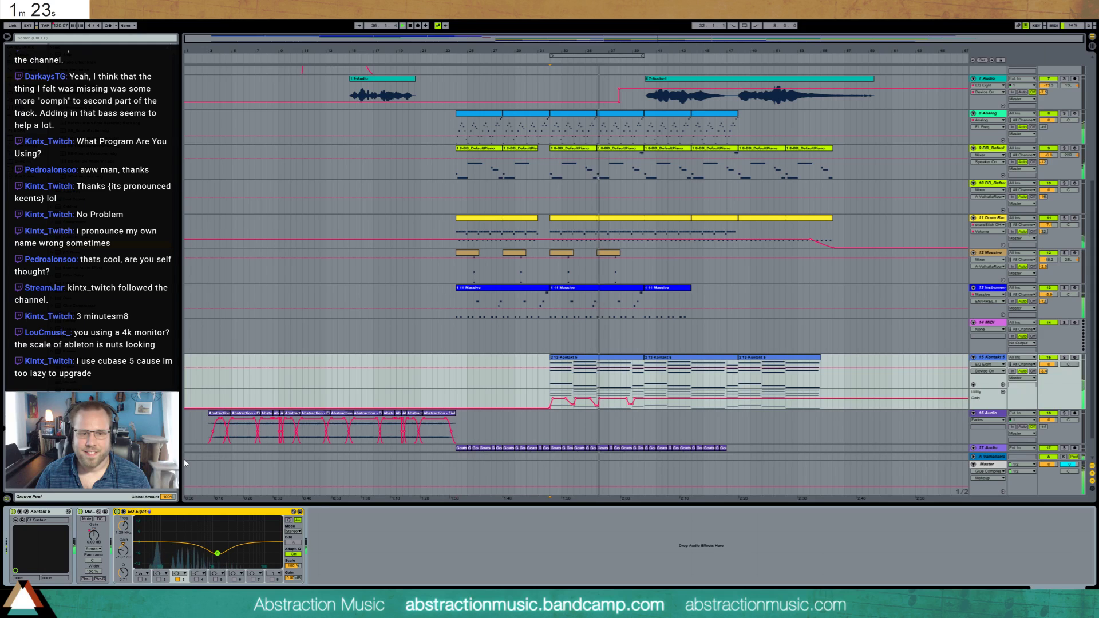
- Look over the long second clip and EQ Eight of audio track 7, and delete the empty MIDI track 14
{"action": "scroll", "coordinate": [668, 282], "scroll_direction": "up", "scroll_amount": 2}
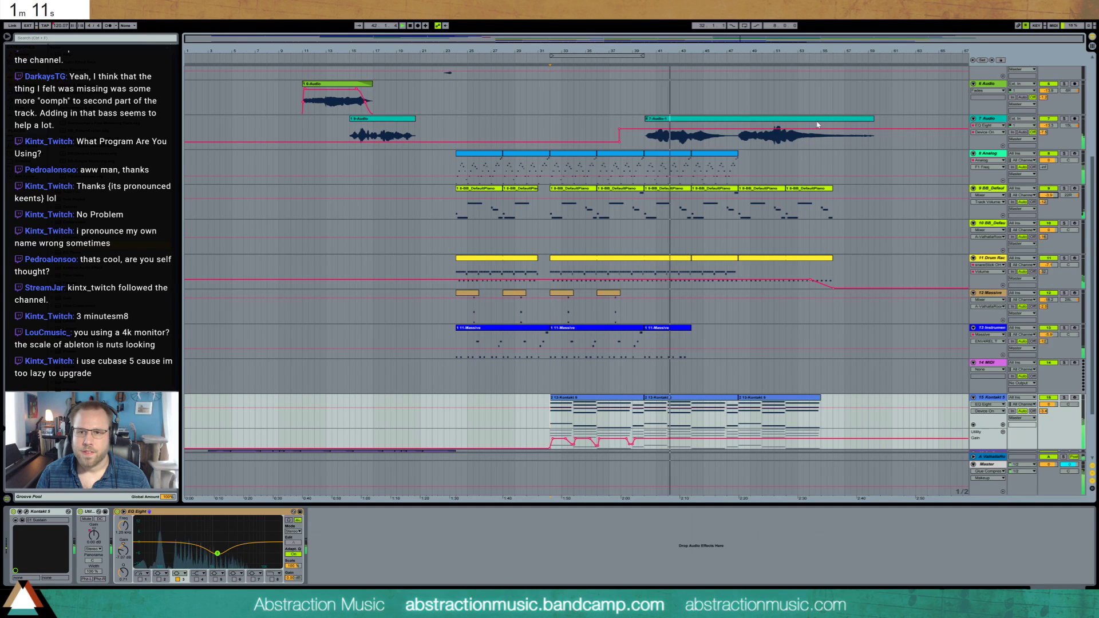
{"action": "double_click", "coordinate": [807, 136]}
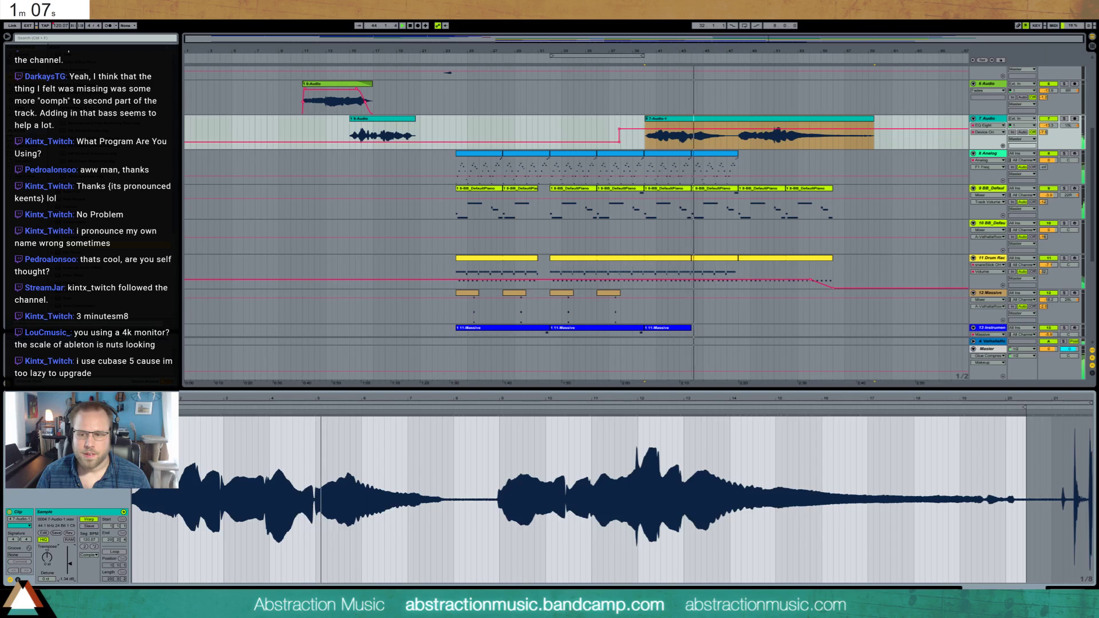
{"action": "key", "text": "shift+Tab"}
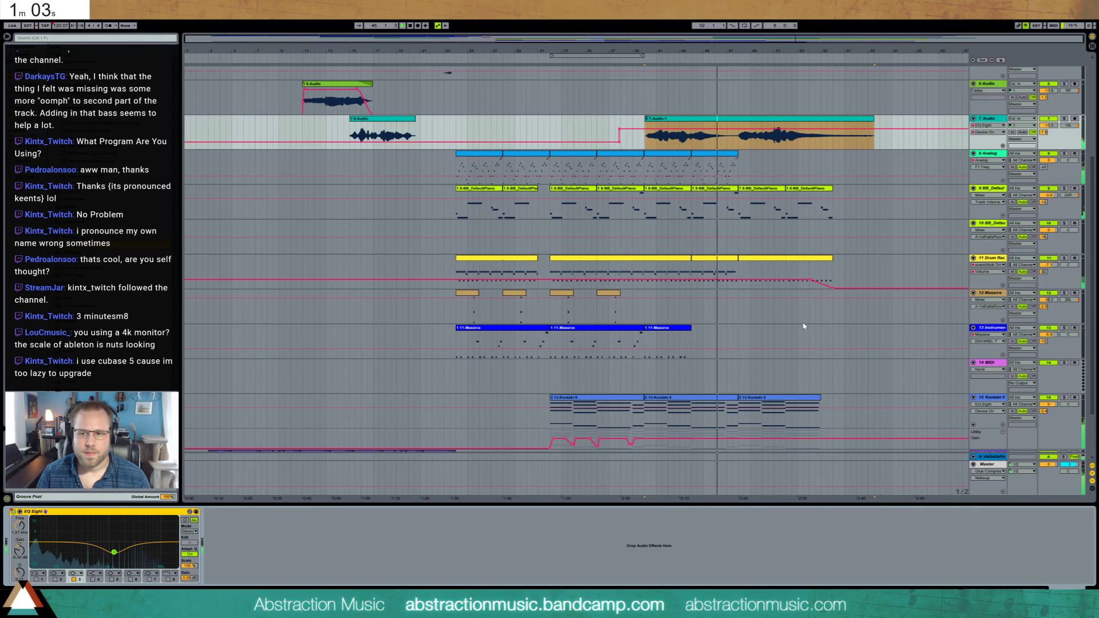
{"action": "left_click", "coordinate": [994, 369]}
{"action": "key", "text": "Delete"}
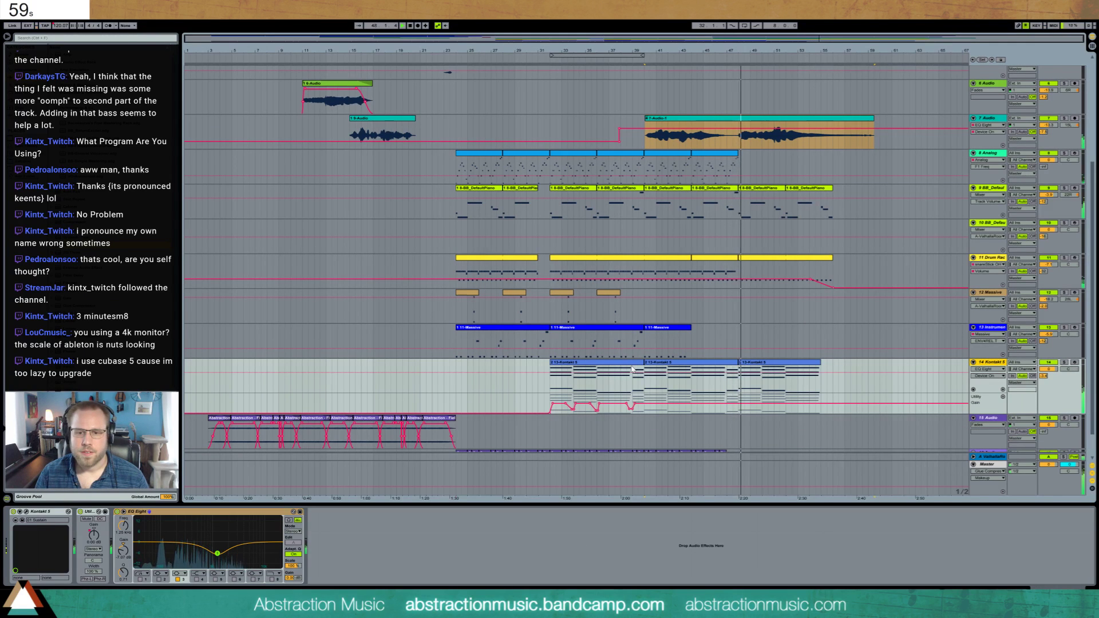
- Search the browser for a crash, add an audio track below track 10, and place the SABIAN crash sample on it at bar 24
{"action": "left_click", "coordinate": [39, 38]}
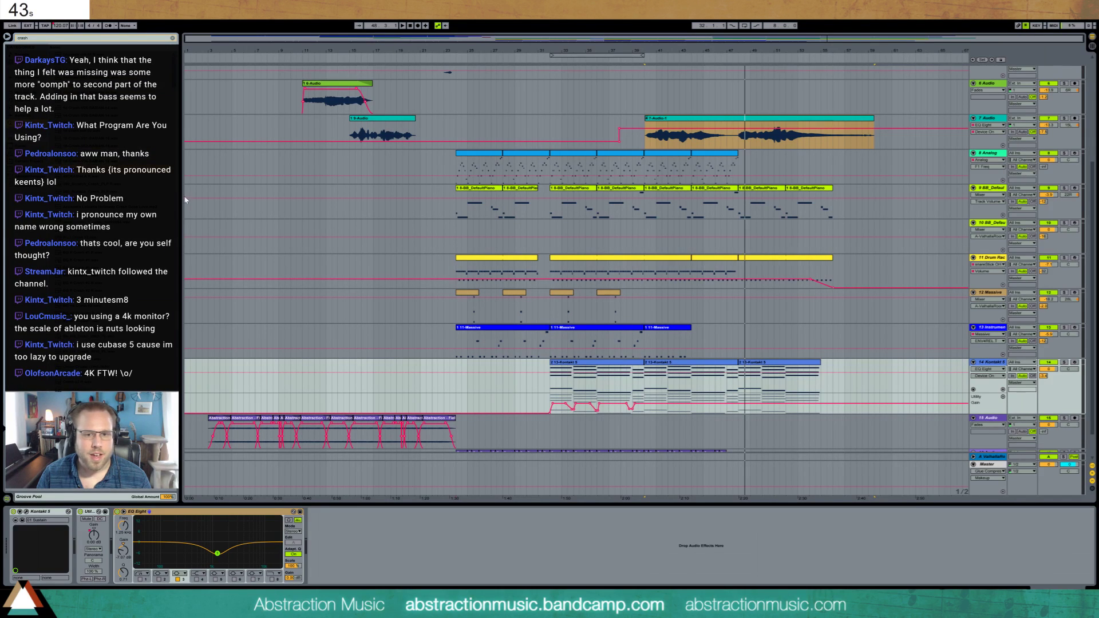
{"action": "left_click", "coordinate": [829, 248]}
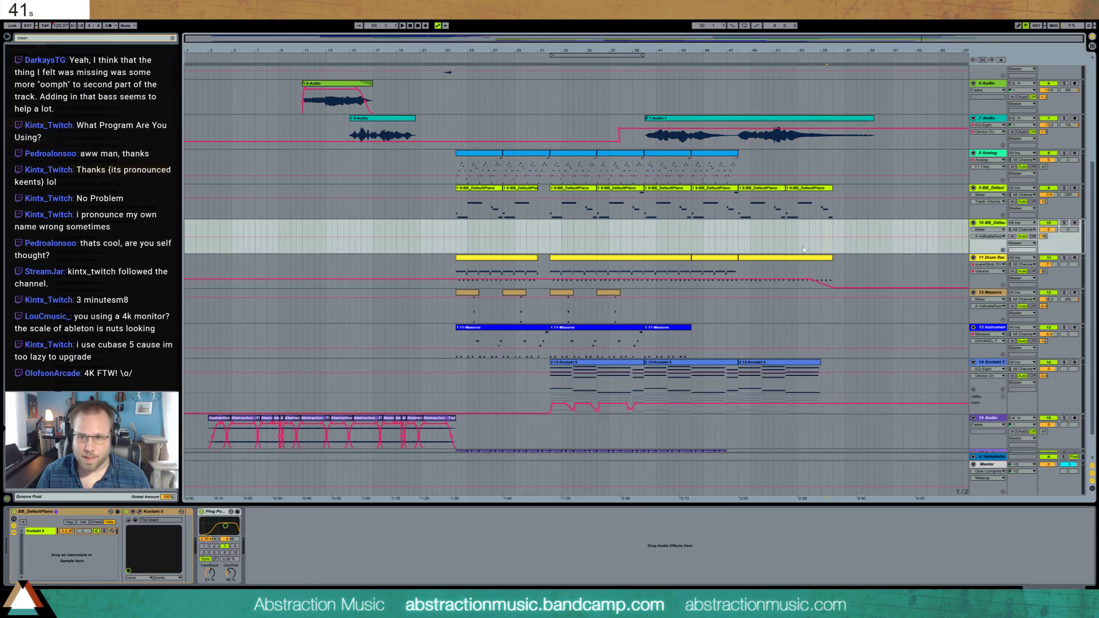
{"action": "key", "text": "ctrl+t"}
{"action": "left_click_drag", "start_coordinate": [103, 200], "coordinate": [457, 270]}
- Raise the crash clip's gain and balance track 11's volume and reverb send during playback from bar 24
{"action": "double_click", "coordinate": [459, 266]}
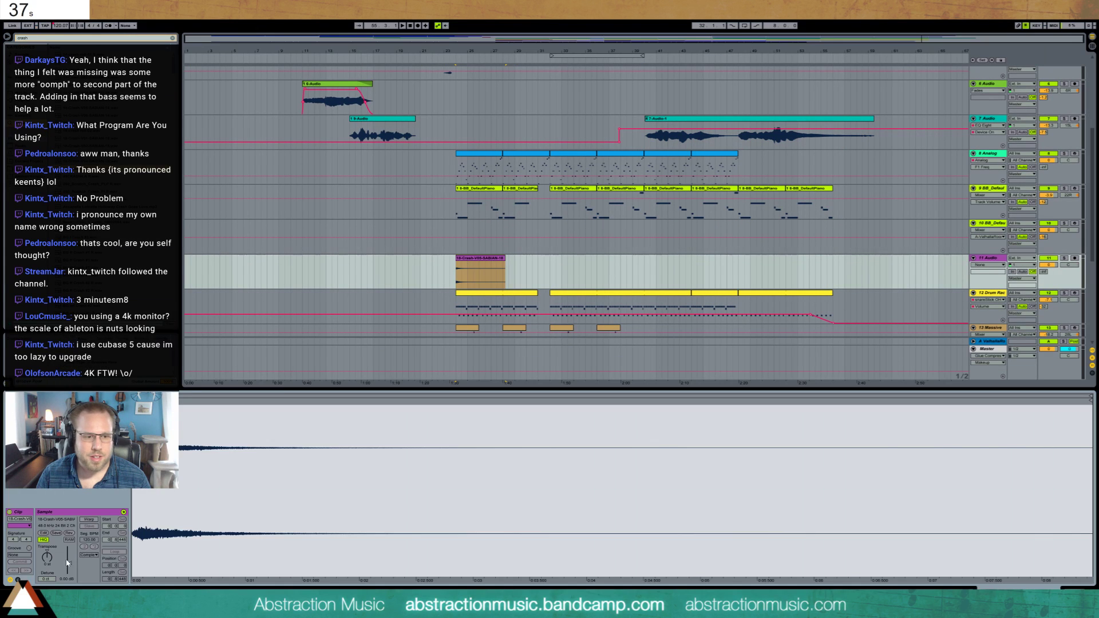
{"action": "left_click_drag", "start_coordinate": [67, 563], "coordinate": [69, 549]}
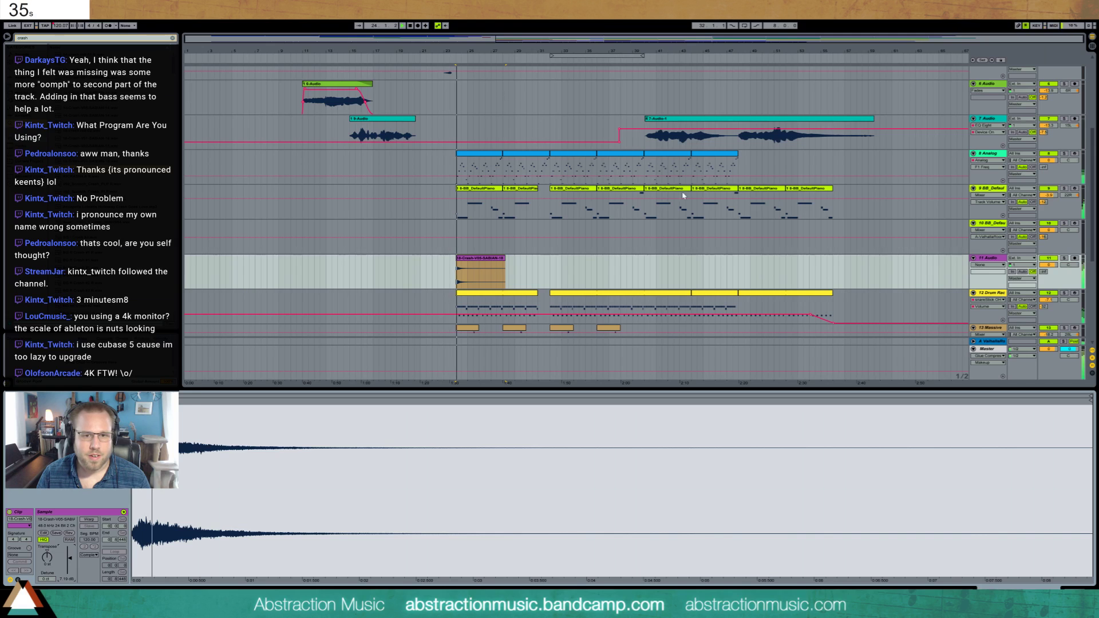
{"action": "left_click_drag", "start_coordinate": [1048, 264], "coordinate": [1048, 272]}
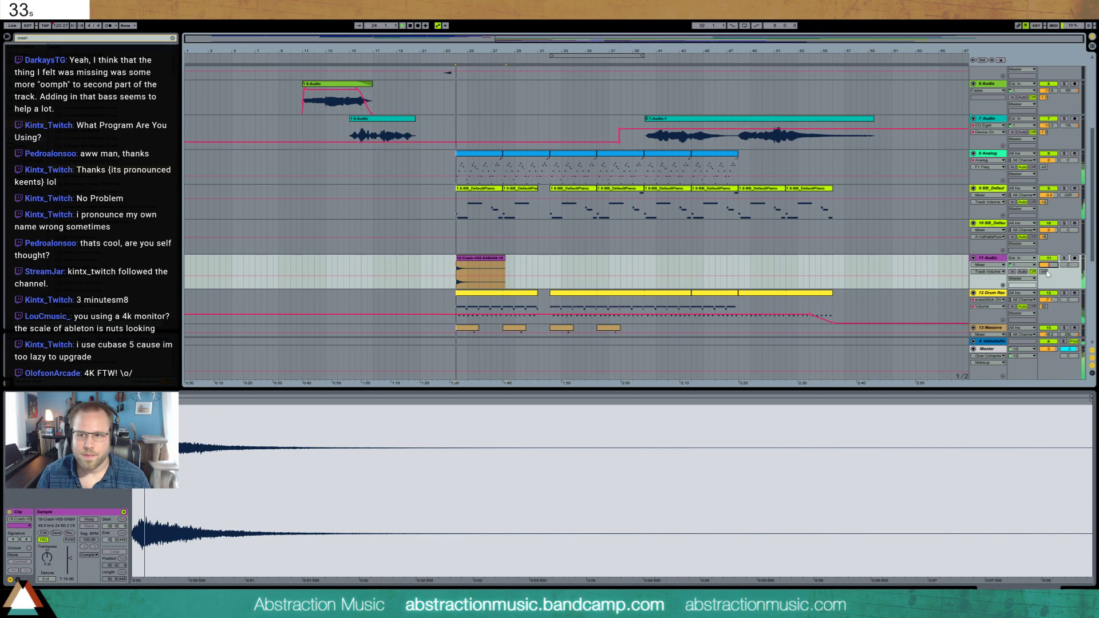
{"action": "left_click_drag", "start_coordinate": [1069, 271], "coordinate": [1068, 273]}
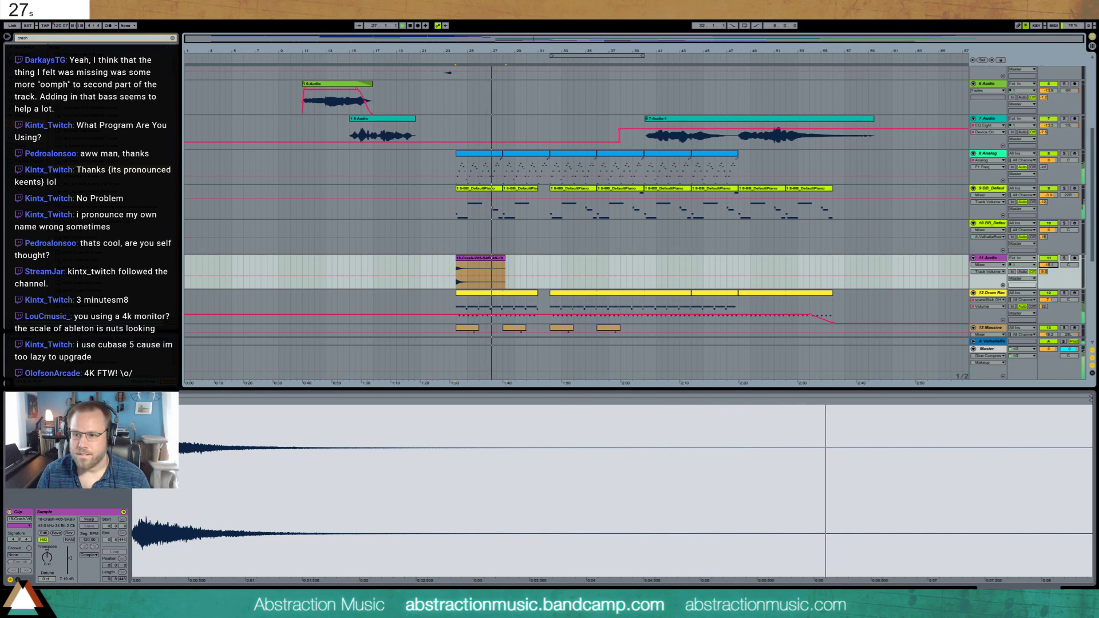
{"action": "key", "text": "space"}
{"action": "key", "text": "space"}
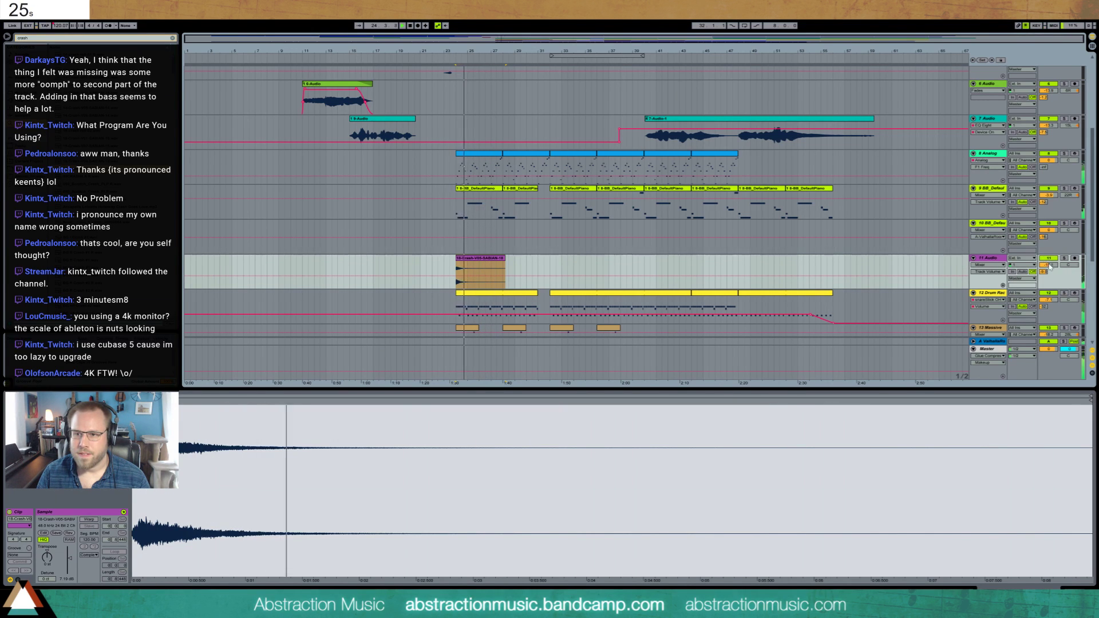
- Add a fade-in about one beat long to the crash clip at bar 24 and fine-tune track 11's volume during playback
{"action": "key", "text": "z"}
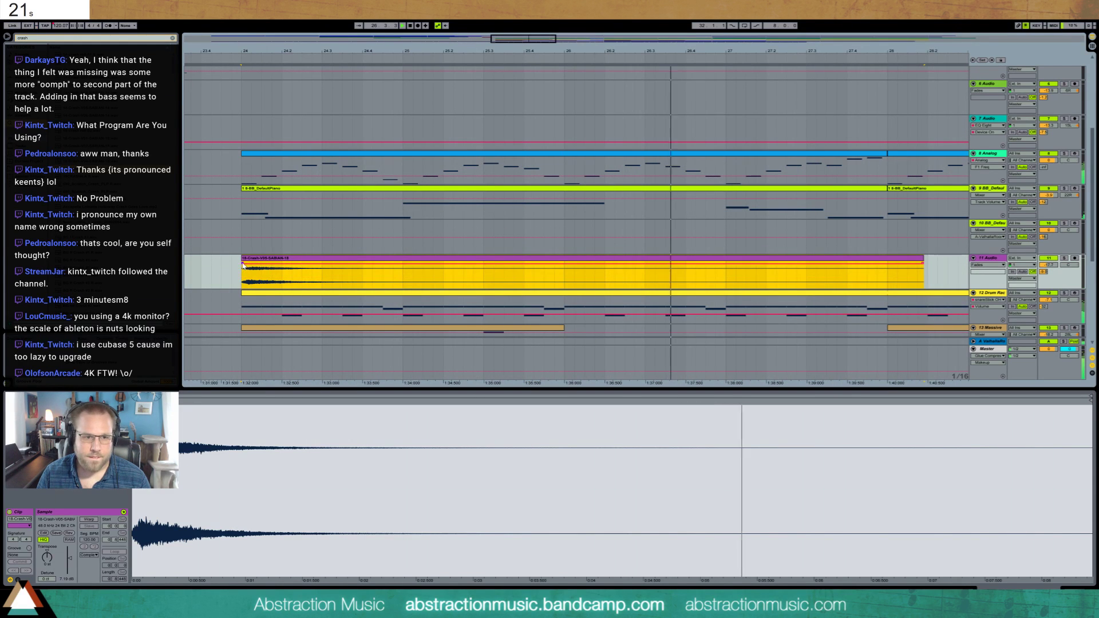
{"action": "left_click_drag", "start_coordinate": [242, 263], "coordinate": [281, 263]}
{"action": "key", "text": "space"}
{"action": "key", "text": "space"}
{"action": "left_click_drag", "start_coordinate": [1041, 262], "coordinate": [1041, 265]}
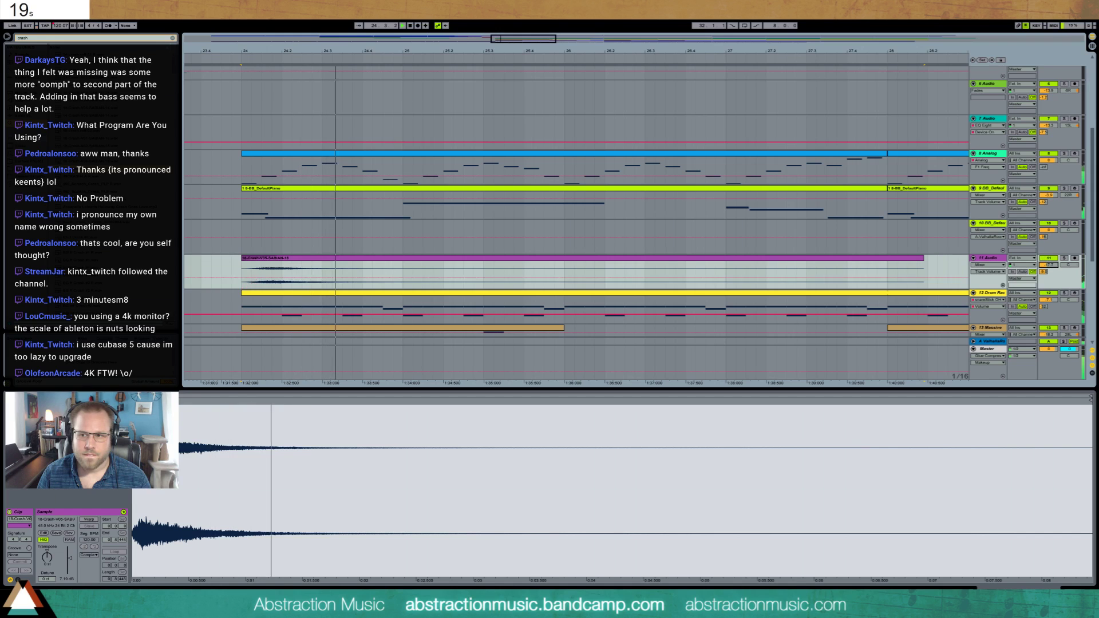
- Copy the crash clip from bar 24 and paste it on track 11 at bar 40
{"action": "key", "text": "shift+Tab"}
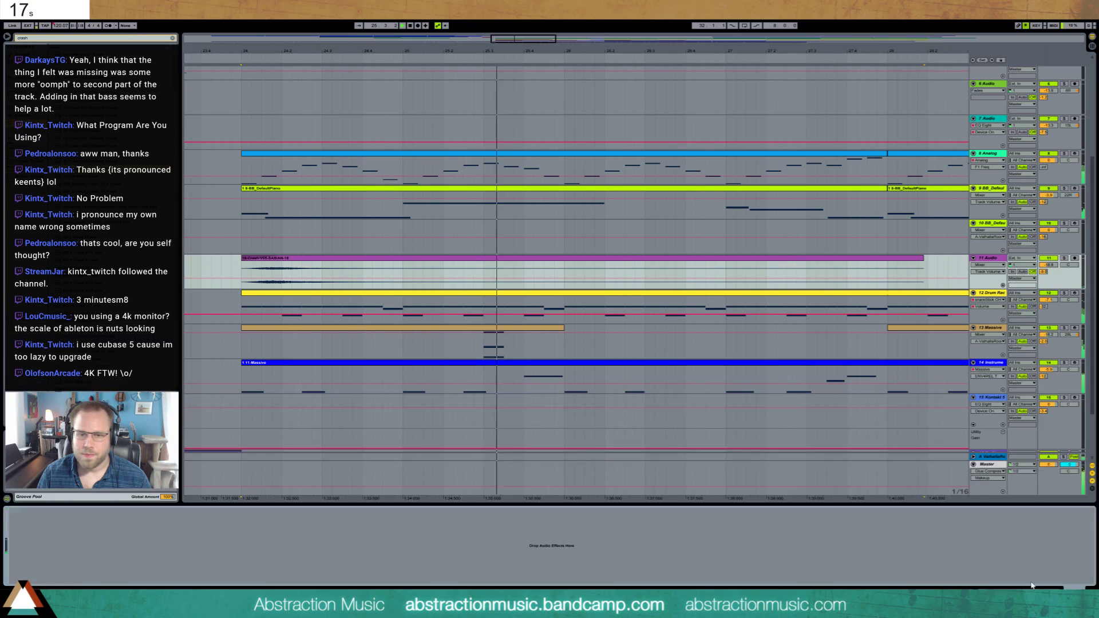
{"action": "left_click_drag", "start_coordinate": [514, 41], "coordinate": [564, 272]}
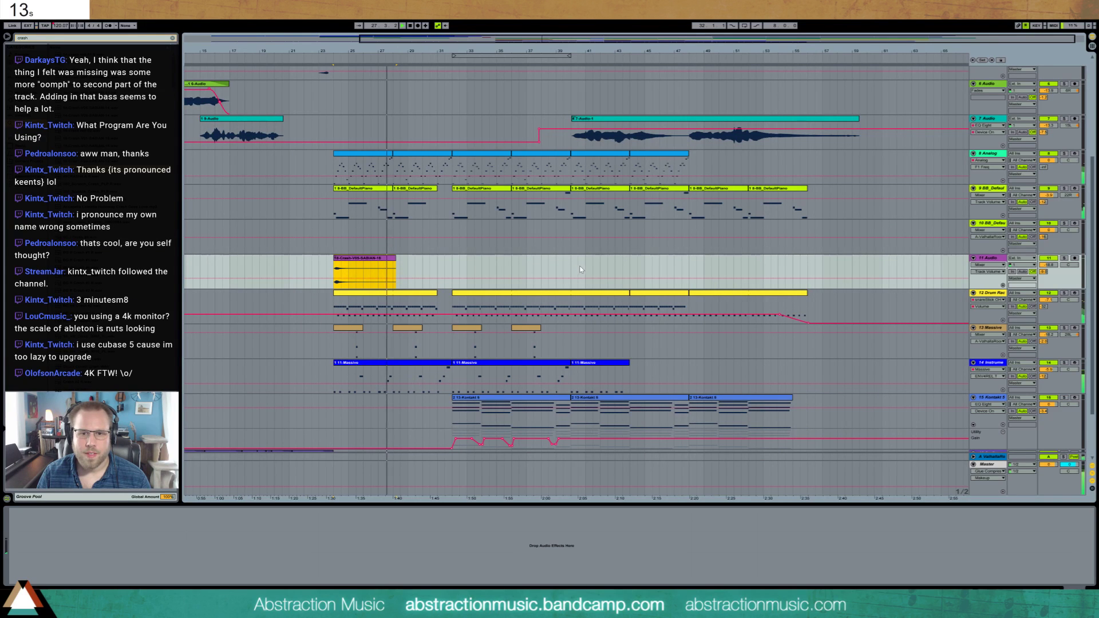
{"action": "left_click", "coordinate": [565, 272]}
{"action": "key", "text": "ctrl+v"}
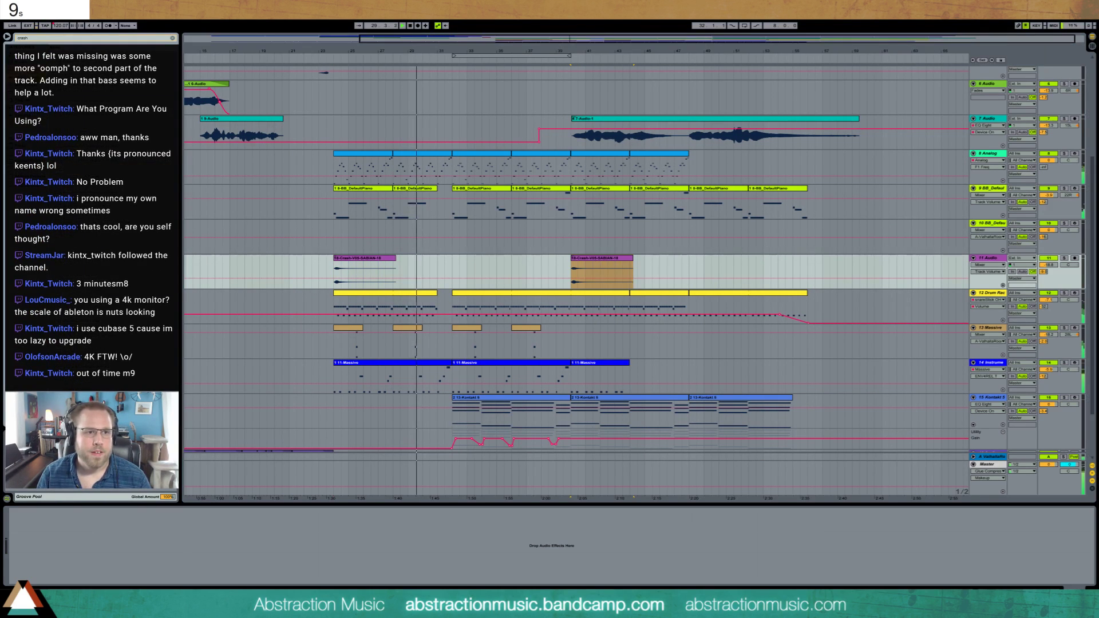
- Clear the browser search and add a high-pass Auto Filter to crash track 11
{"action": "key", "text": "Escape"}
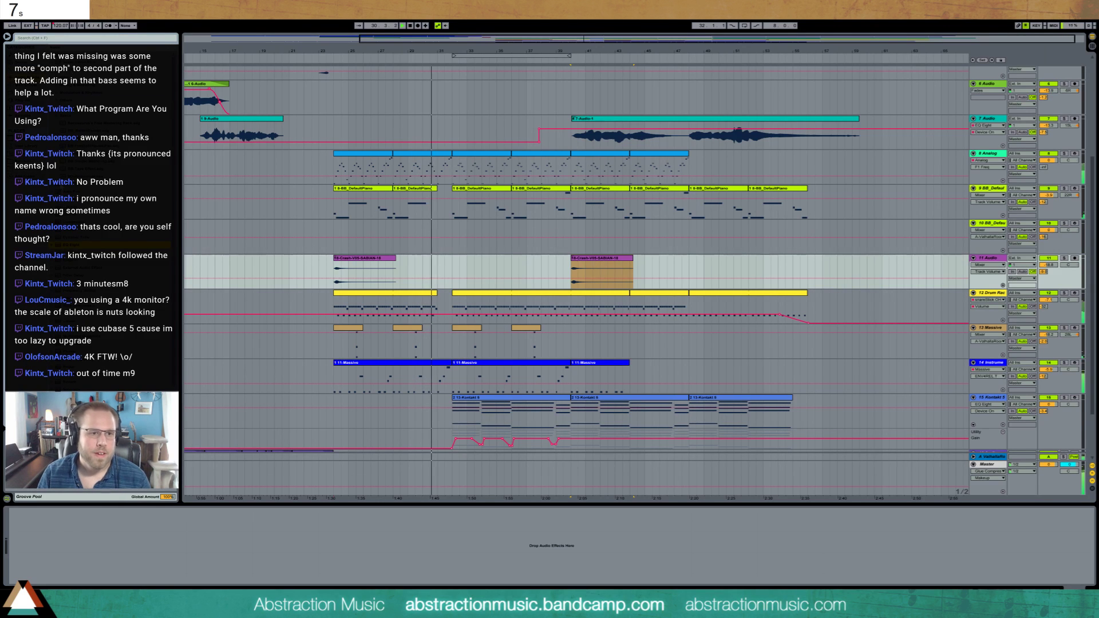
{"action": "left_click_drag", "start_coordinate": [86, 228], "coordinate": [70, 557]}
{"action": "left_click", "coordinate": [45, 564]}
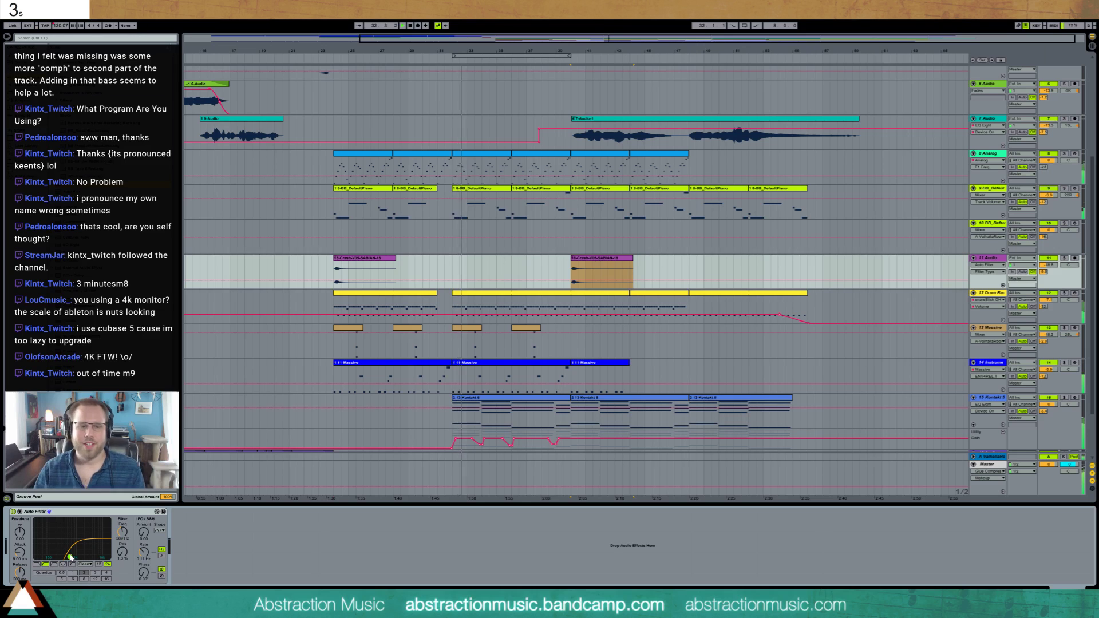
- Switch to the web browser to stop the Google countdown timer, and return to Ableton Live
{"action": "key", "text": "alt+Tab"}
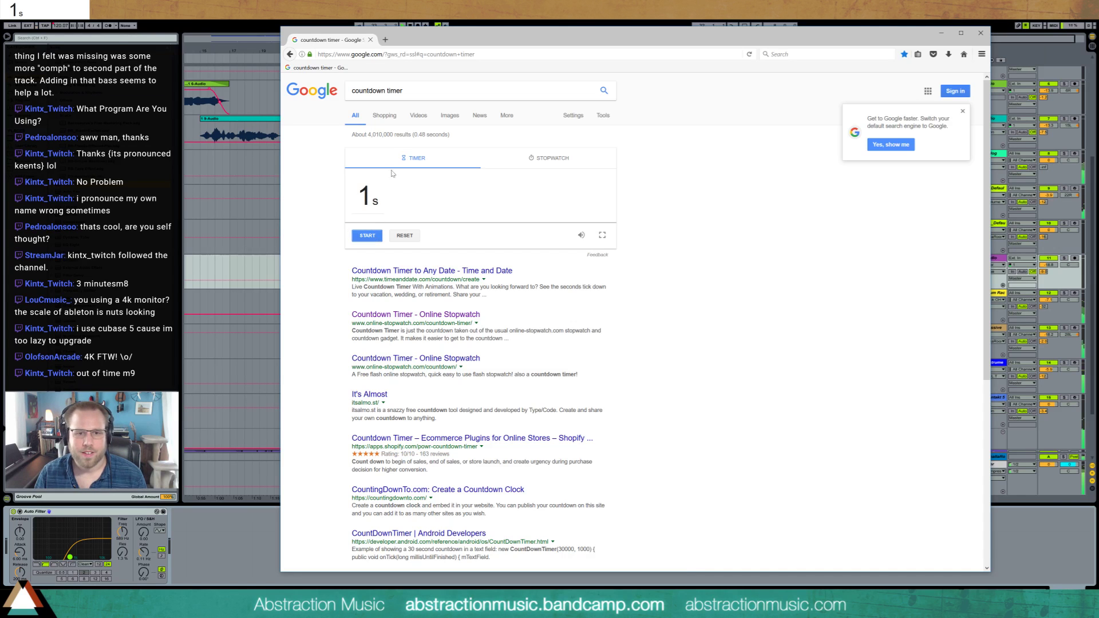
{"action": "key", "text": "alt+Tab"}
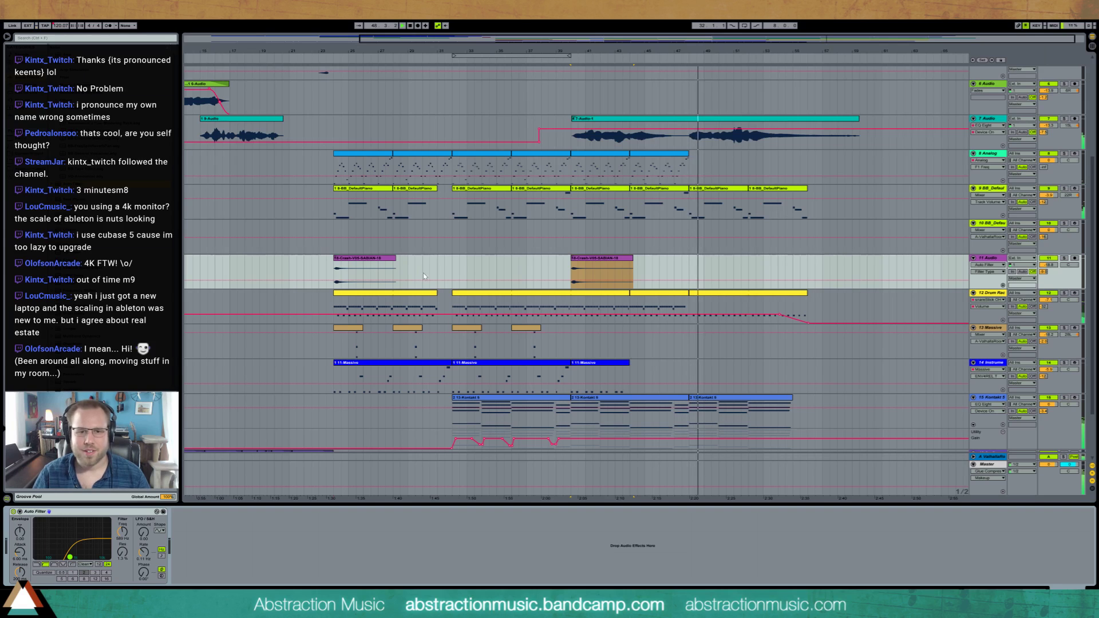
- Duplicate the eight-bar crash section starting at bar 24 on track 11 three times, placing crashes at bars 32, 40 and 48
{"action": "left_click_drag", "start_coordinate": [452, 272], "coordinate": [336, 270]}
{"action": "key", "text": "ctrl+d"}
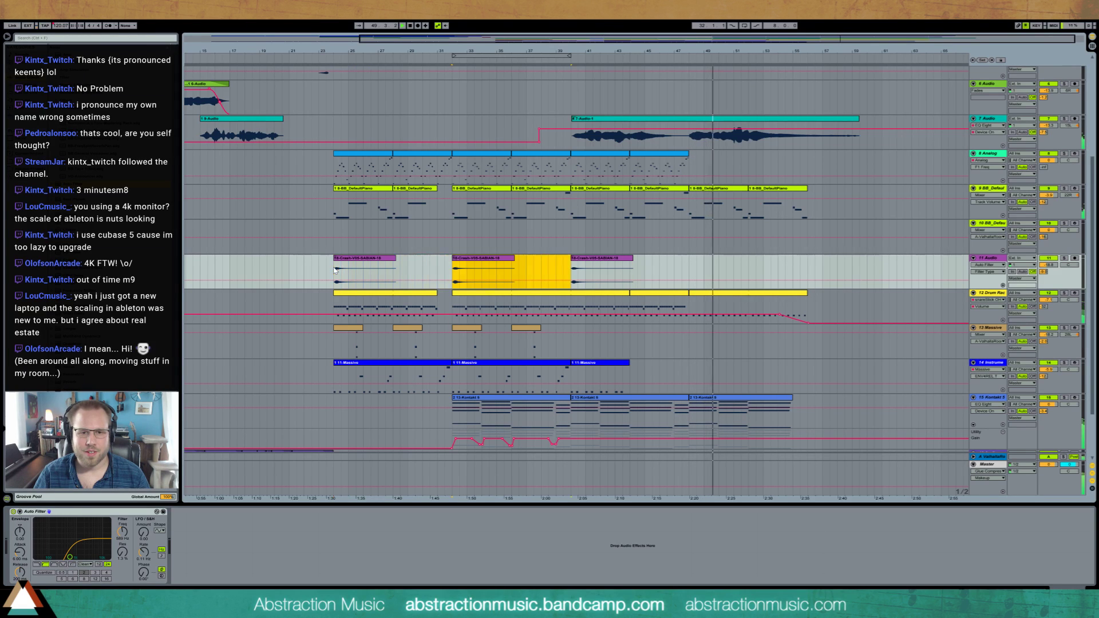
{"action": "key", "text": "ctrl+d"}
{"action": "key", "text": "ctrl+d"}
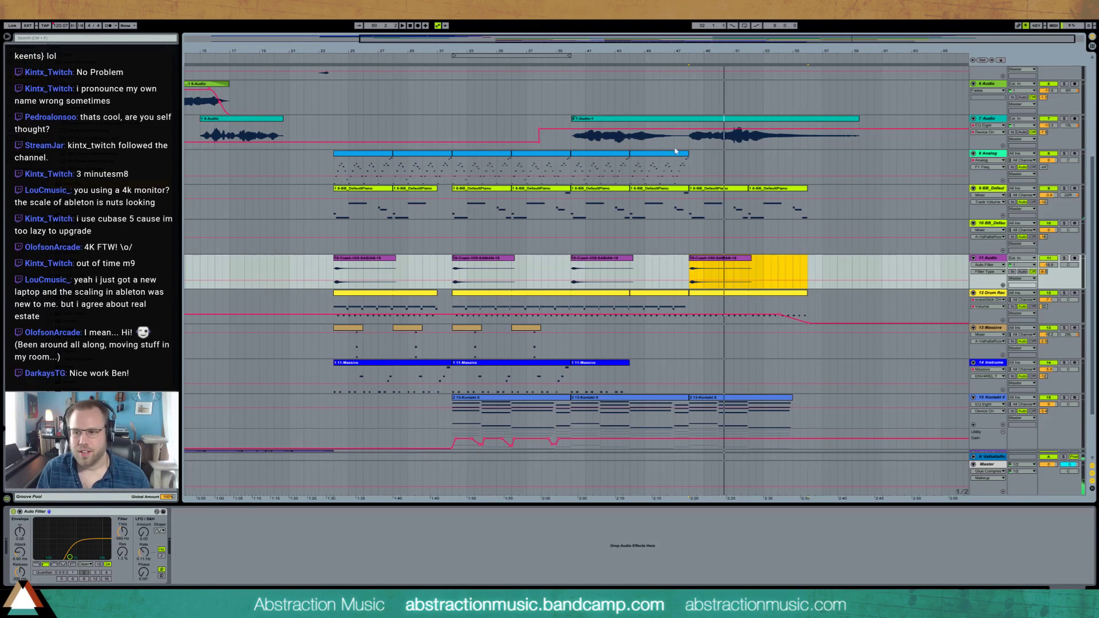
{"action": "left_click_drag", "start_coordinate": [579, 45], "coordinate": [460, 48]}
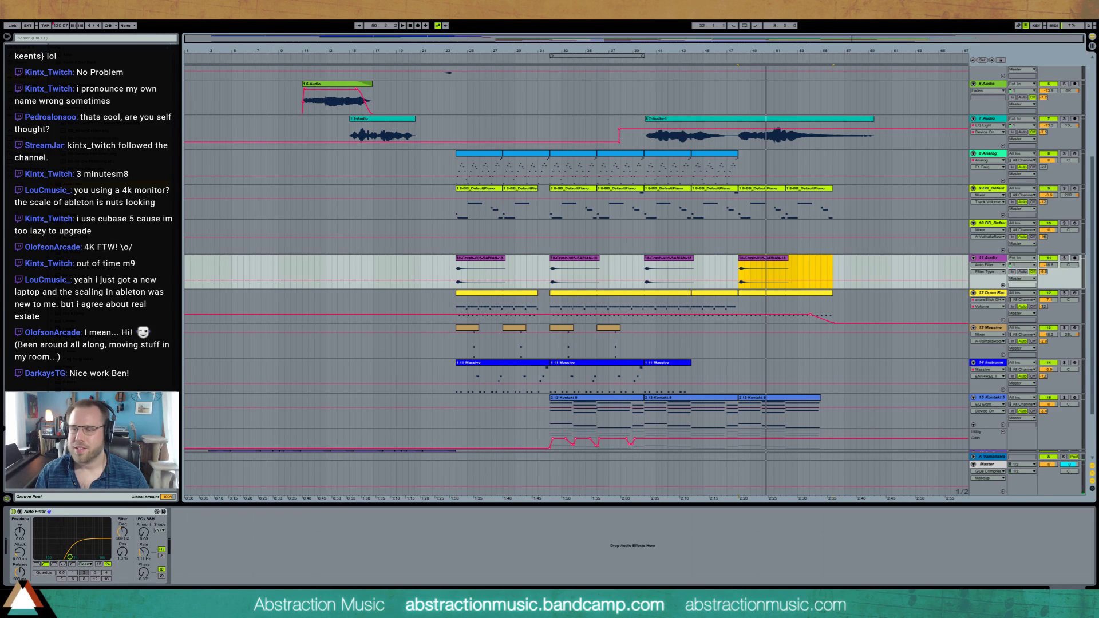
- Arm piano track 10 for live playing and switch off its Ping Pong Delay
{"action": "left_click", "coordinate": [773, 236]}
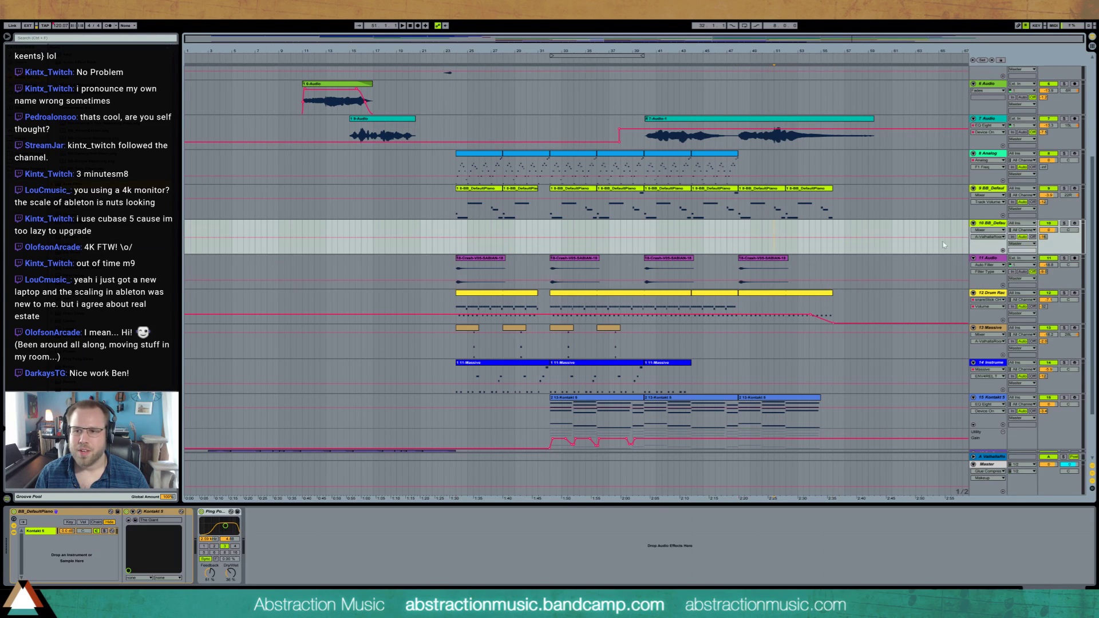
{"action": "left_click", "coordinate": [1075, 224]}
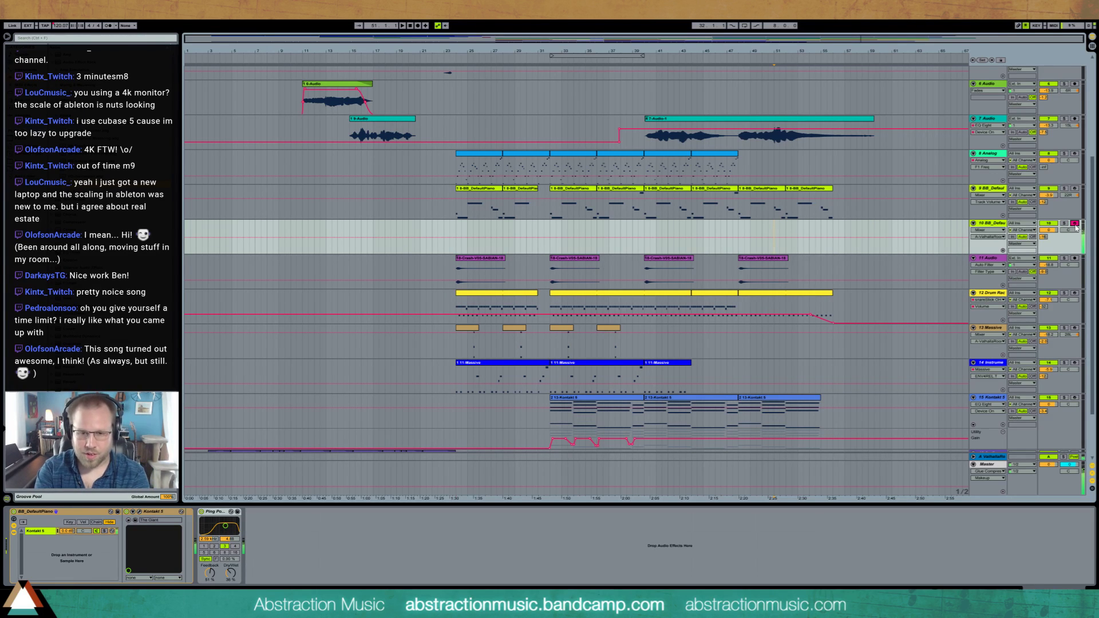
{"action": "left_click", "coordinate": [201, 512]}
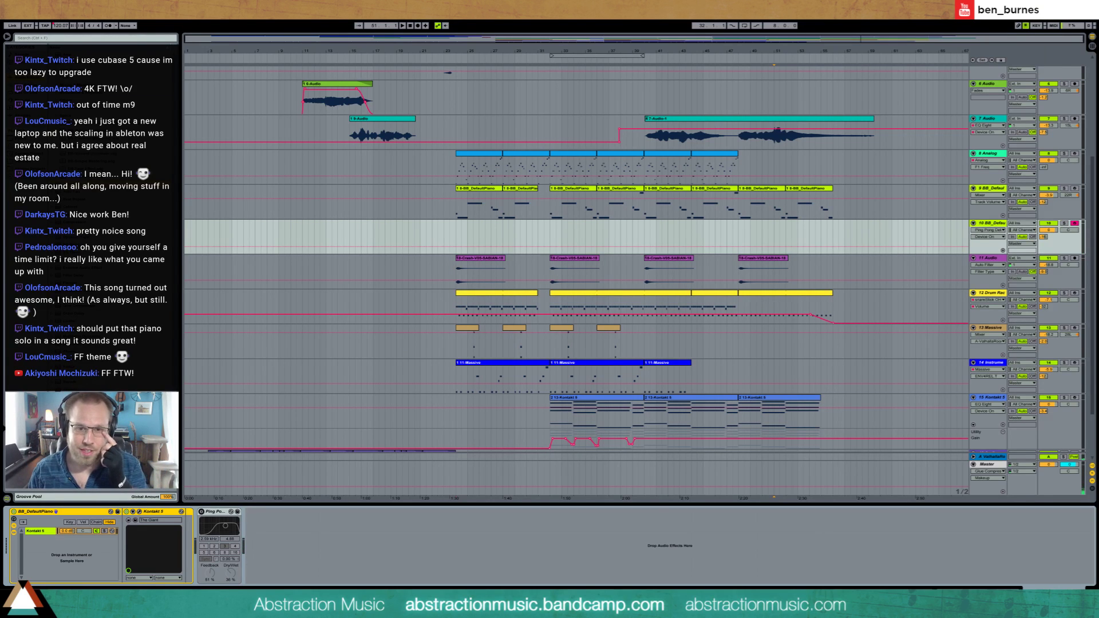
- Move the loop range to the eight bars starting at bar 3 and play the song from there
{"action": "left_click", "coordinate": [458, 240]}
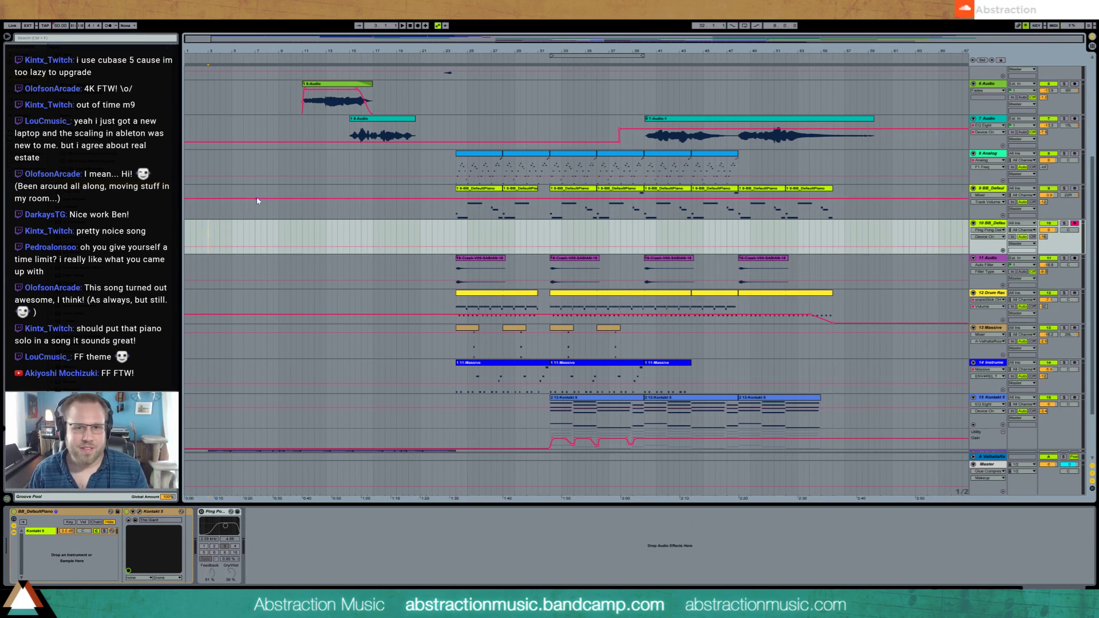
{"action": "scroll", "coordinate": [256, 198], "scroll_direction": "up", "scroll_amount": 5}
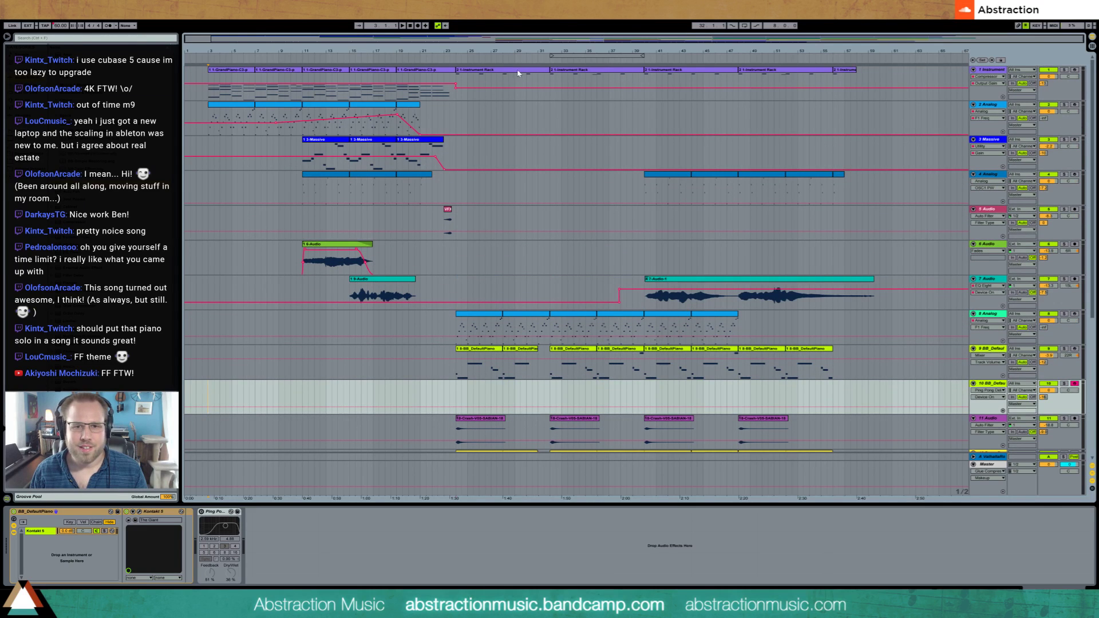
{"action": "left_click_drag", "start_coordinate": [578, 56], "coordinate": [241, 49]}
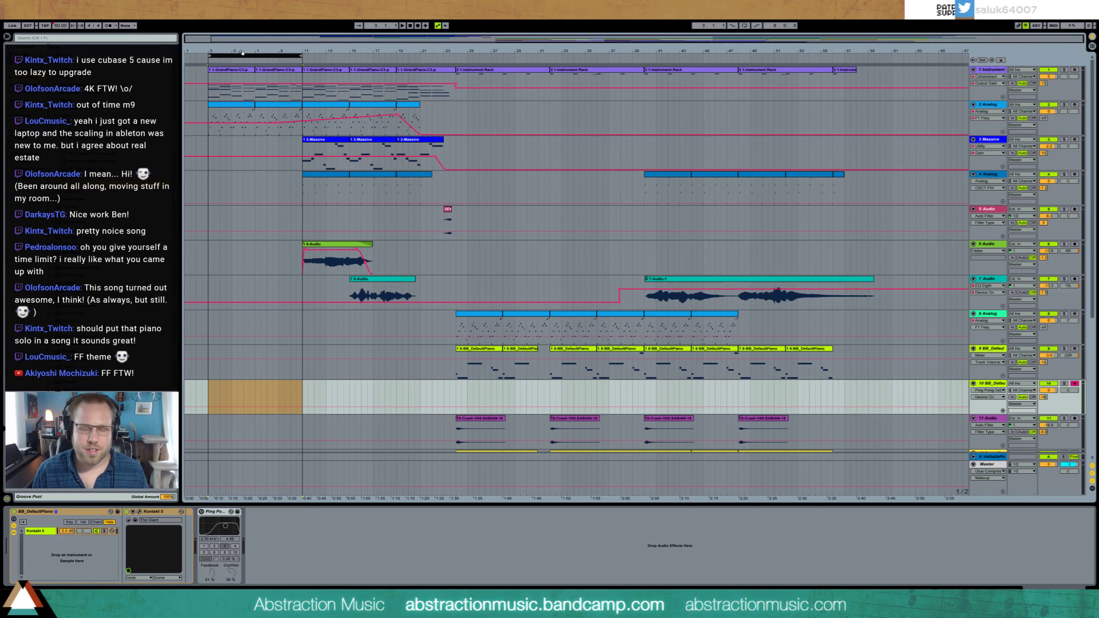
{"action": "key", "text": "space"}
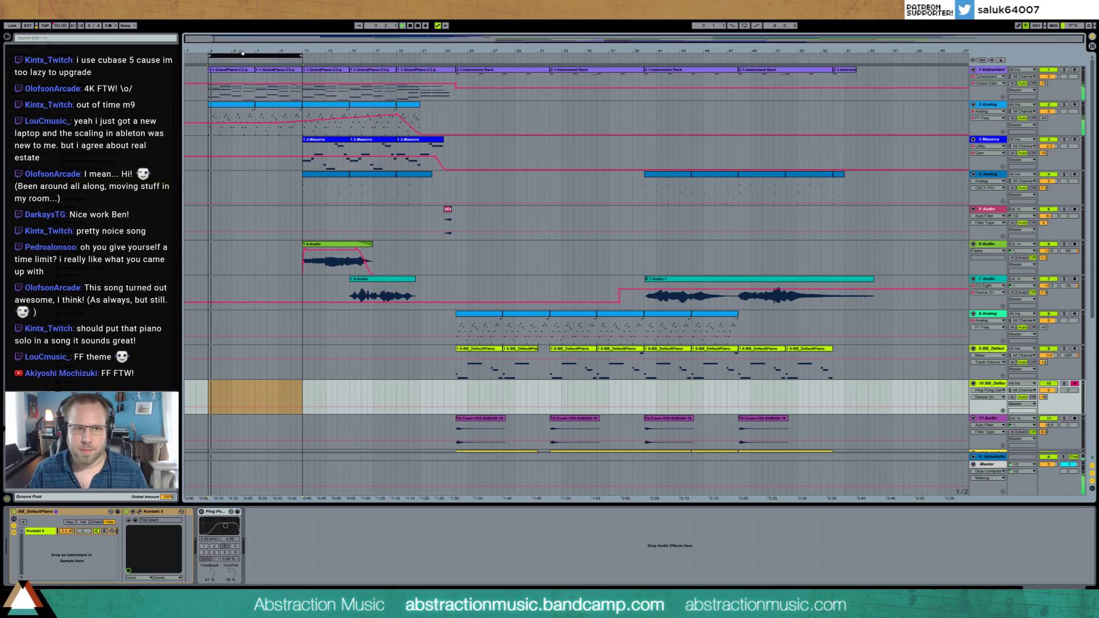
- Review the Master mastering chain and the layers of tracks 8 to 14 from bar 24 during playback
{"action": "left_click", "coordinate": [1051, 467]}
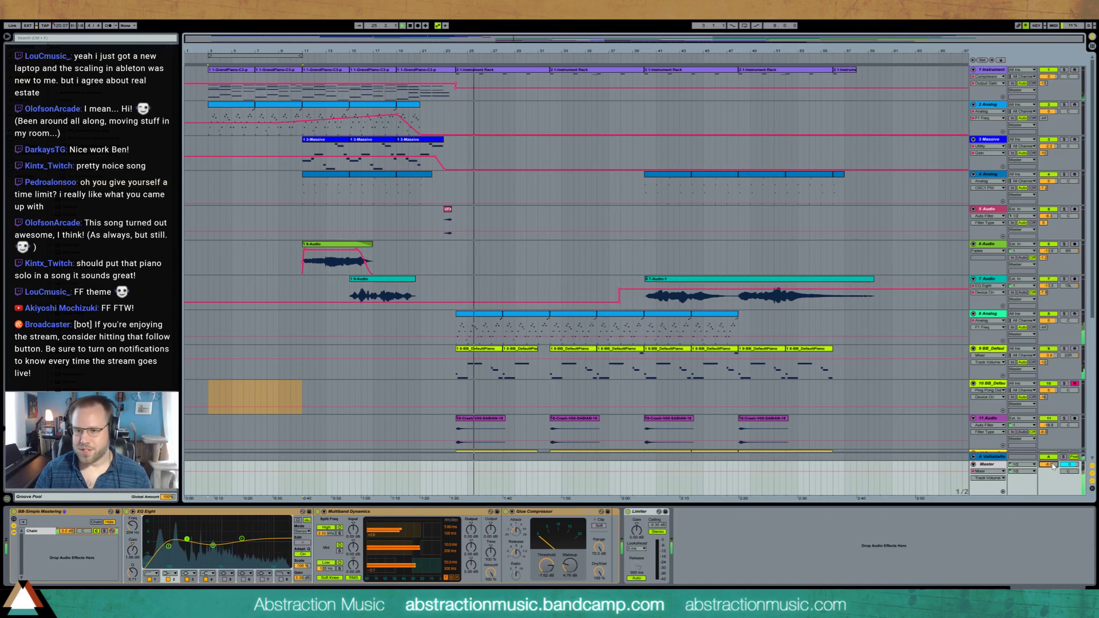
{"action": "left_click", "coordinate": [457, 326]}
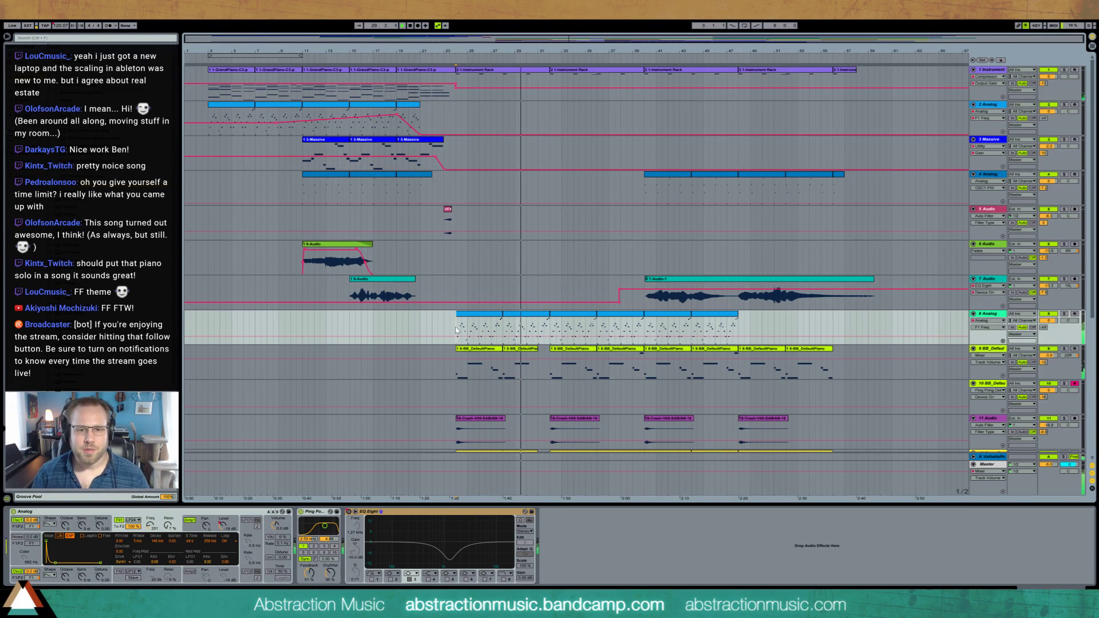
{"action": "scroll", "coordinate": [455, 331], "scroll_direction": "down", "scroll_amount": 3}
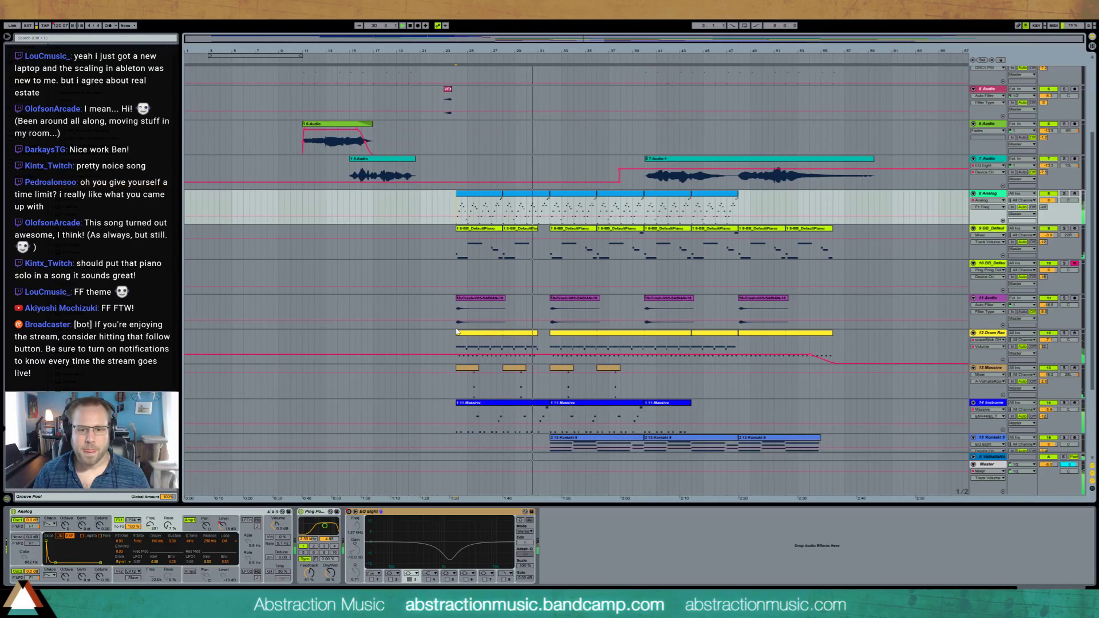
{"action": "scroll", "coordinate": [456, 331], "scroll_direction": "down", "scroll_amount": 4}
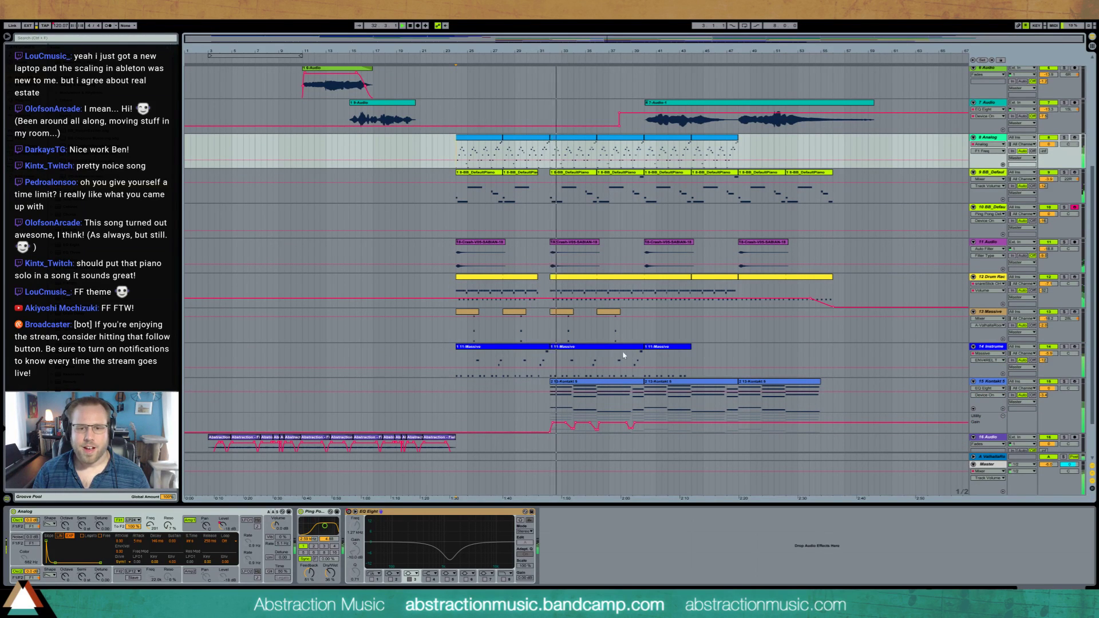
{"action": "scroll", "coordinate": [730, 360], "scroll_direction": "up", "scroll_amount": 1}
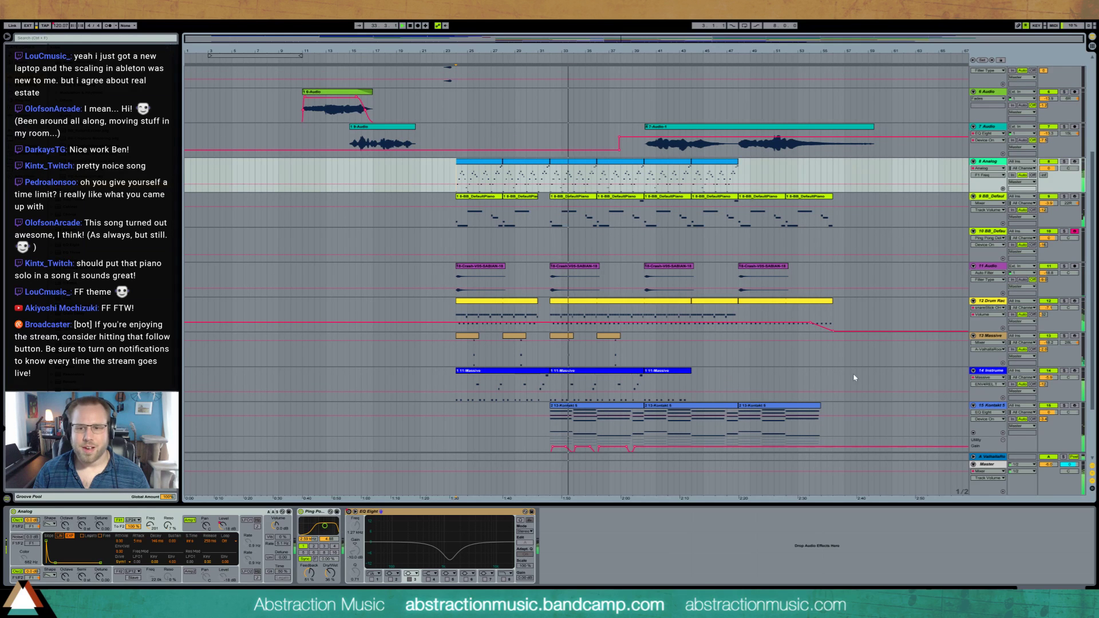
{"action": "left_click_drag", "start_coordinate": [874, 402], "coordinate": [454, 187]}
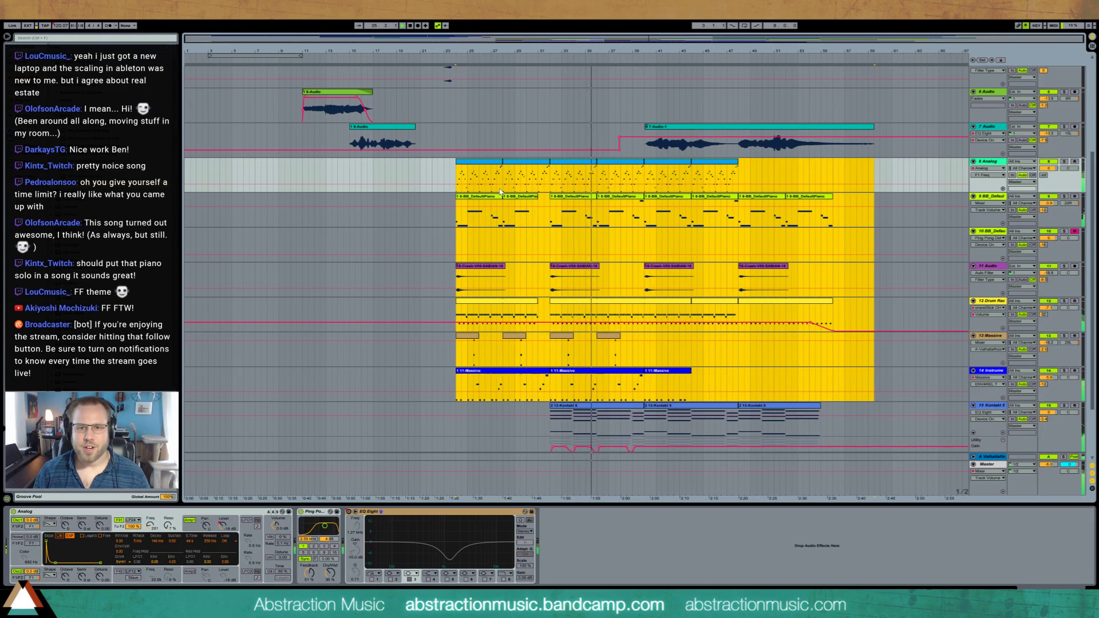
- Examine the late-section parts on audio track 7, Kontakt track 15 and Analog track 4, along with the Master chain, during playback
{"action": "left_click", "coordinate": [729, 132]}
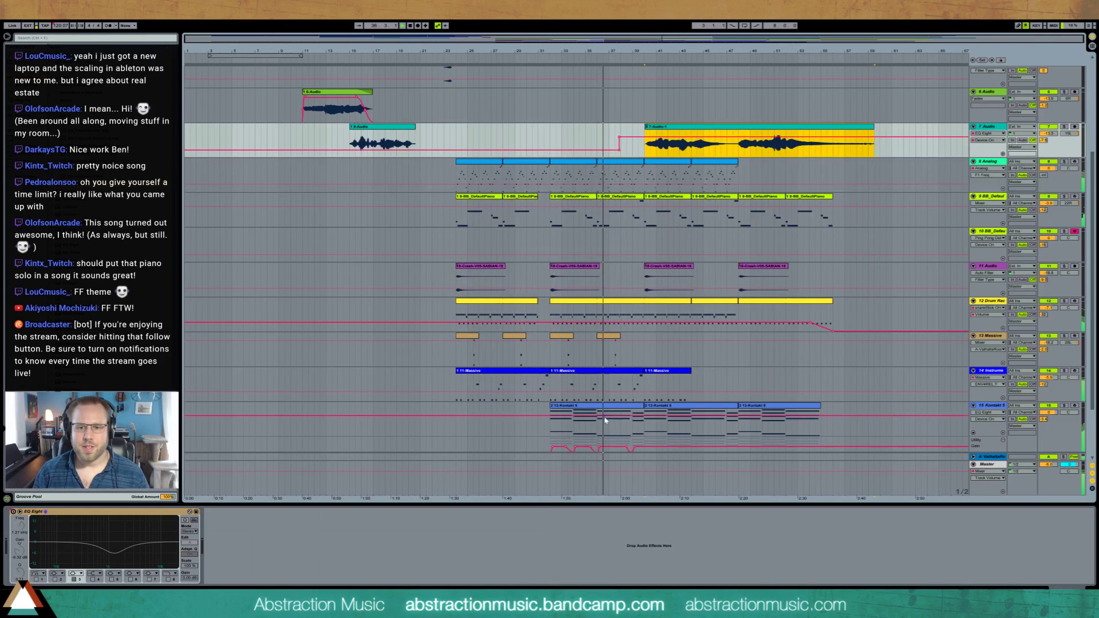
{"action": "left_click", "coordinate": [994, 408]}
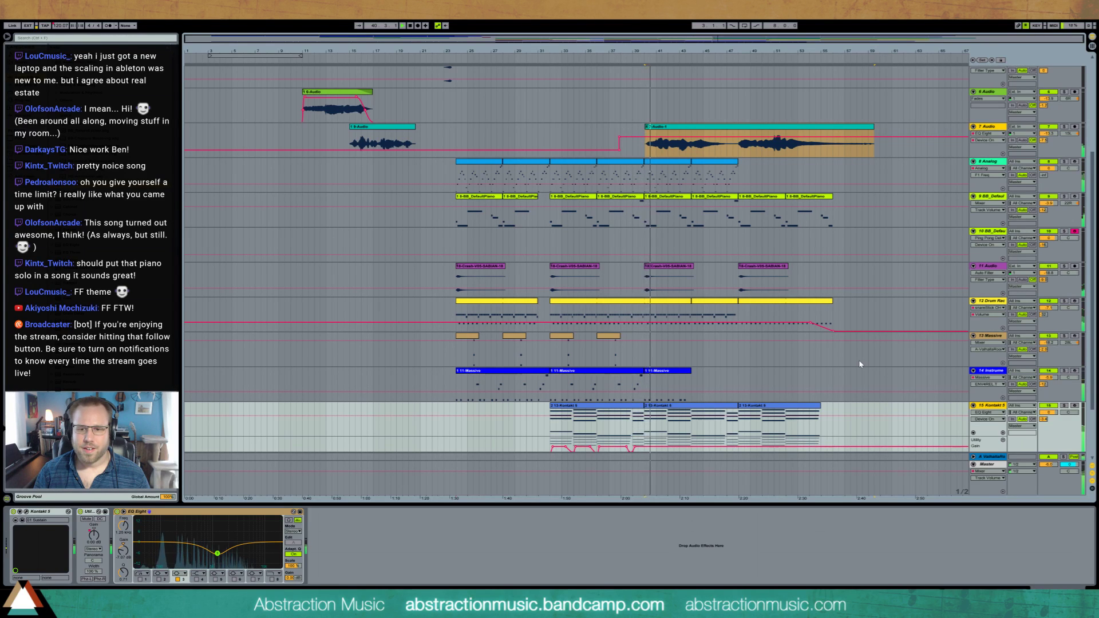
{"action": "scroll", "coordinate": [819, 385], "scroll_direction": "up", "scroll_amount": 2}
{"action": "scroll", "coordinate": [820, 387], "scroll_direction": "up", "scroll_amount": 3}
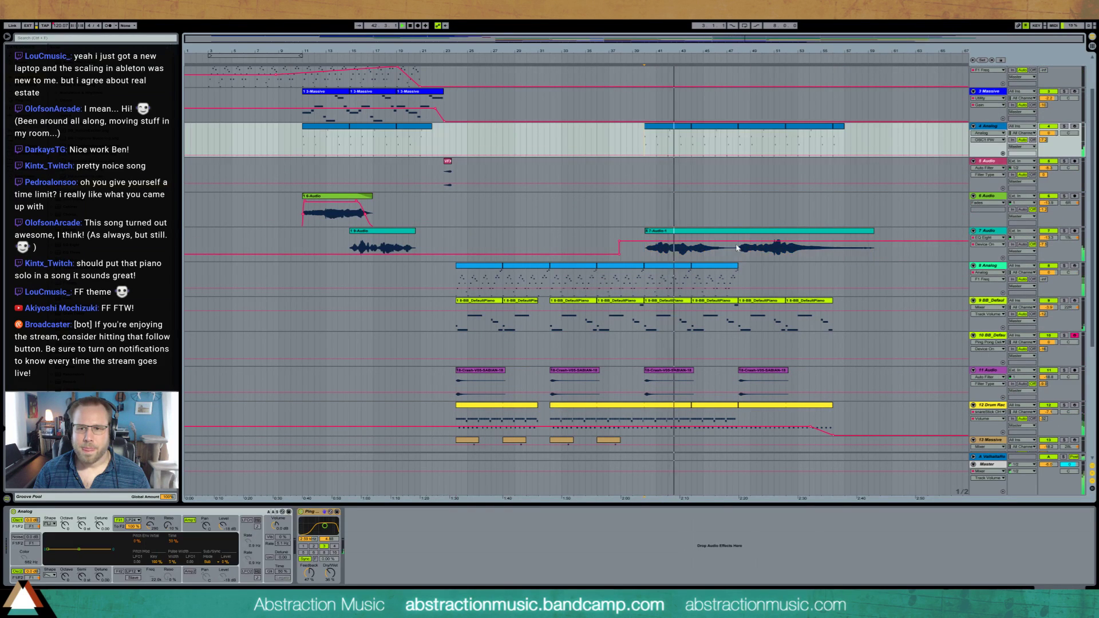
{"action": "left_click", "coordinate": [648, 148]}
{"action": "left_click", "coordinate": [1047, 468]}
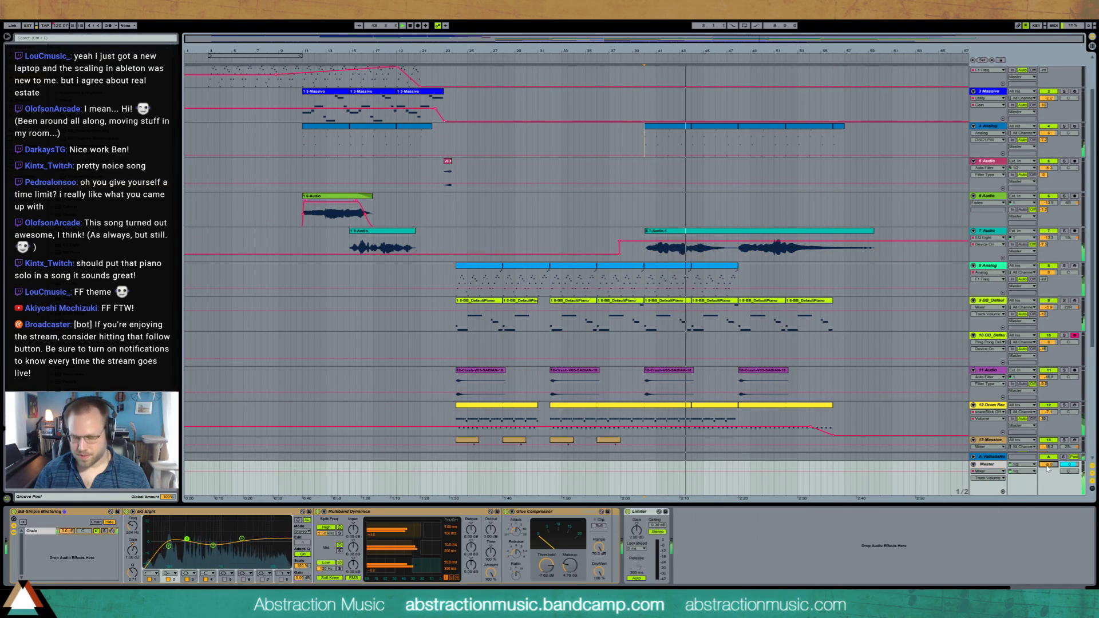
{"action": "left_click", "coordinate": [646, 152]}
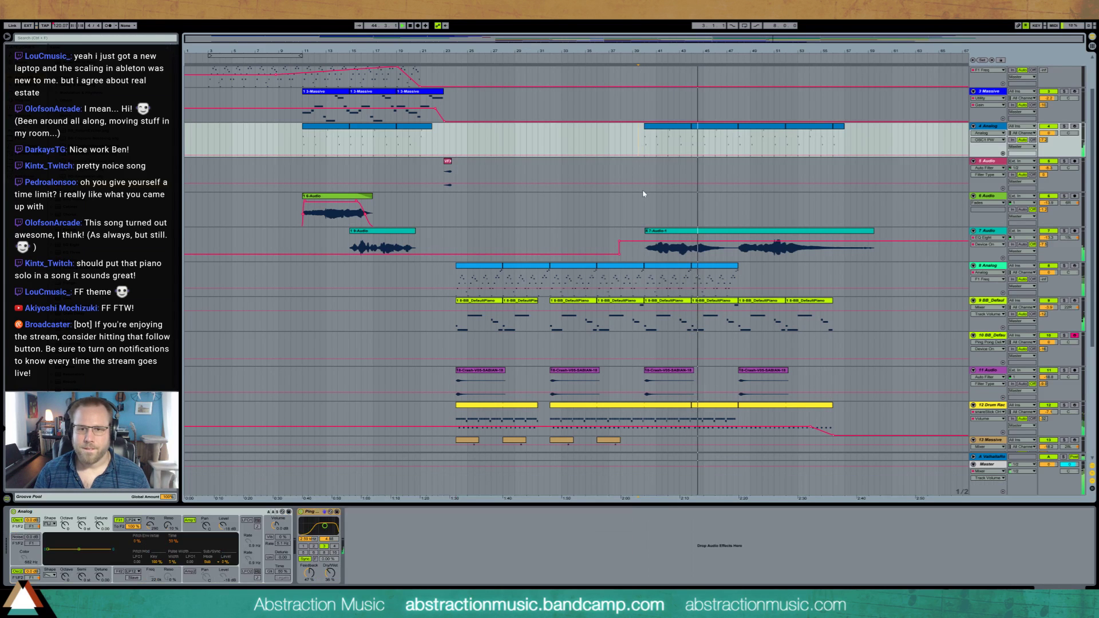
{"action": "scroll", "coordinate": [971, 347], "scroll_direction": "down", "scroll_amount": 1}
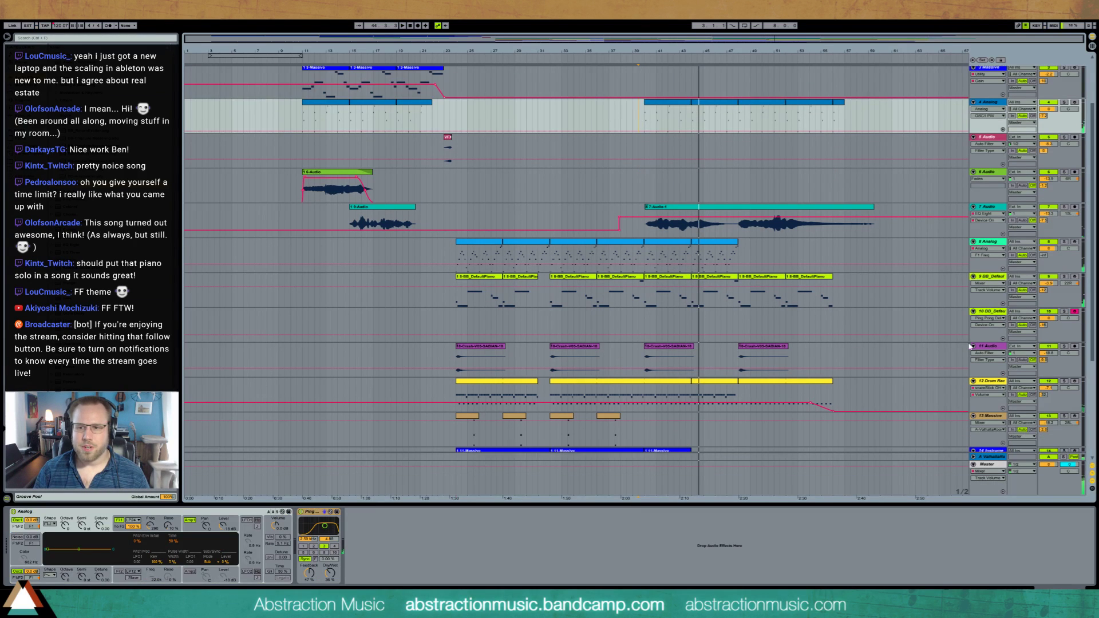
{"action": "left_click", "coordinate": [998, 314]}
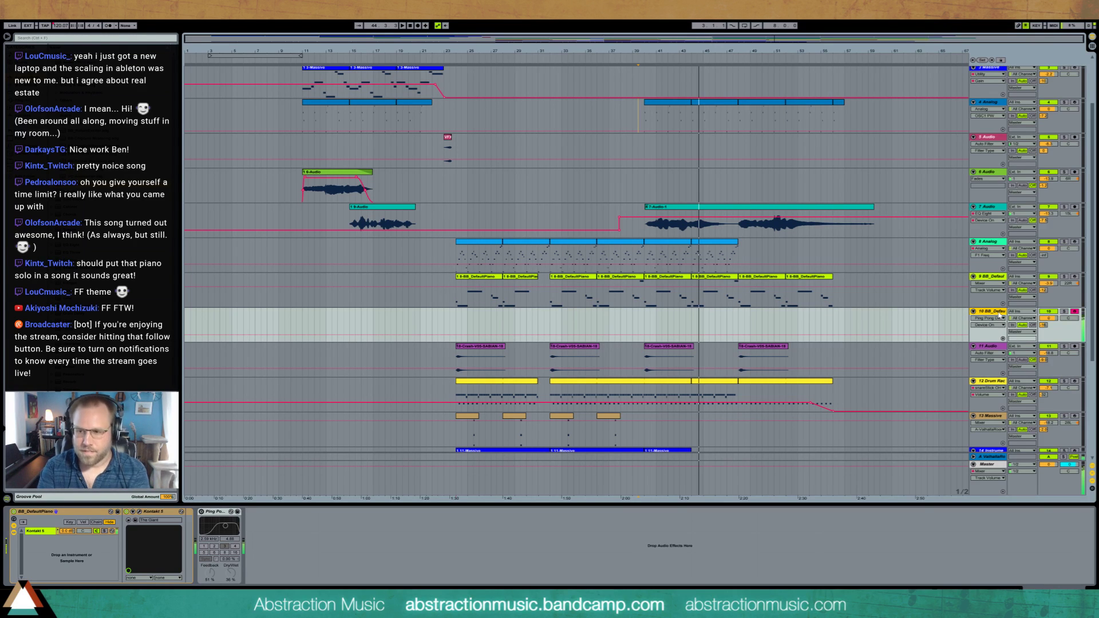
{"action": "left_click", "coordinate": [503, 115]}
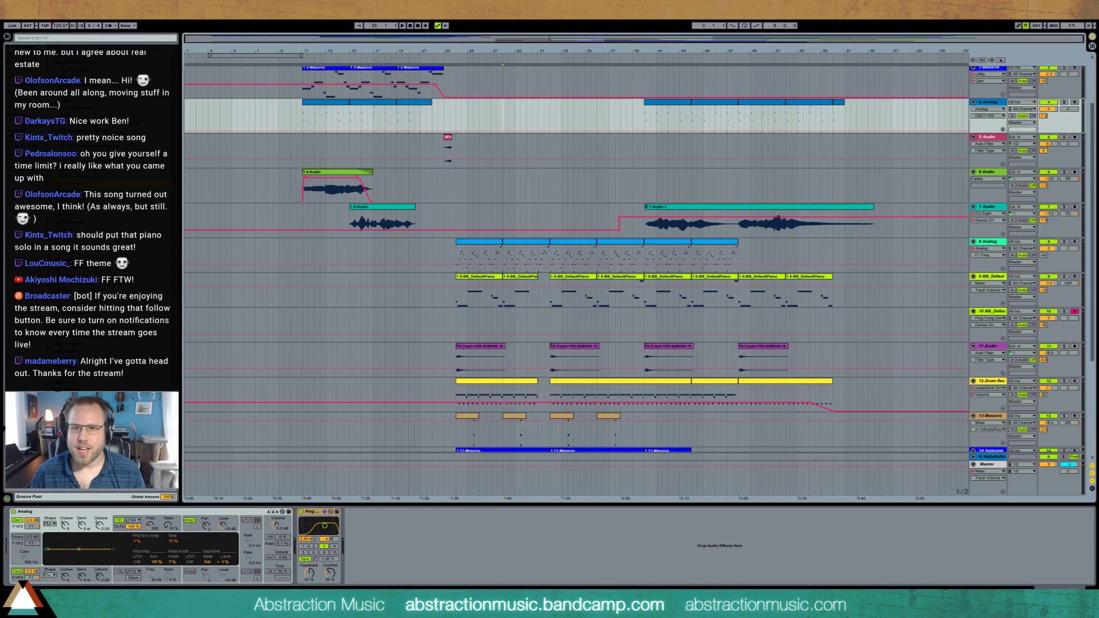
{"action": "scroll", "coordinate": [721, 296], "scroll_direction": "up", "scroll_amount": 3}
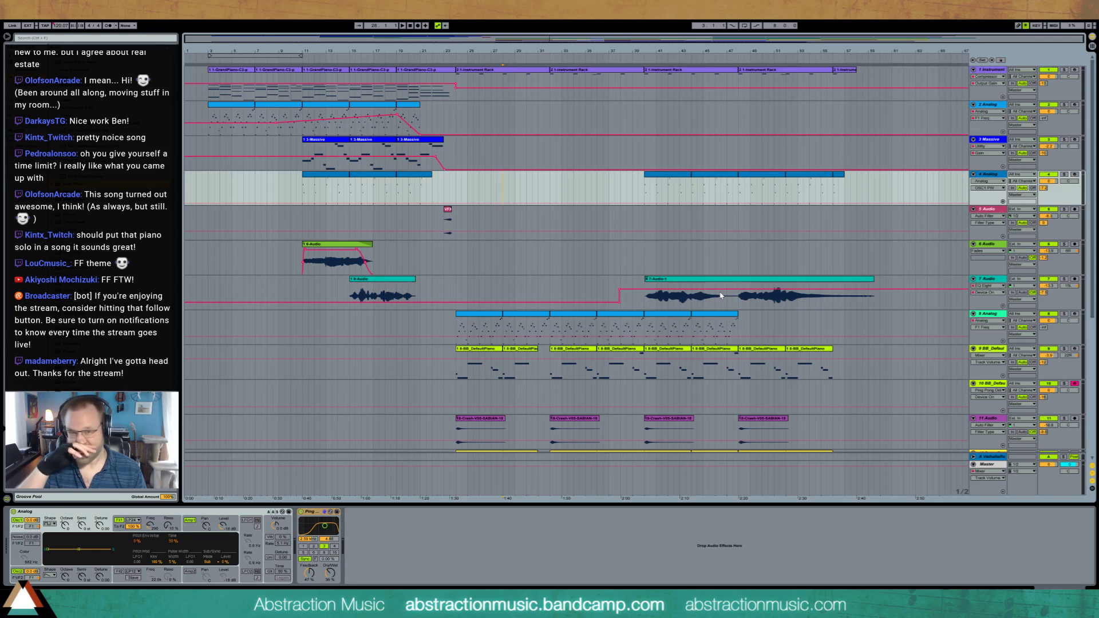